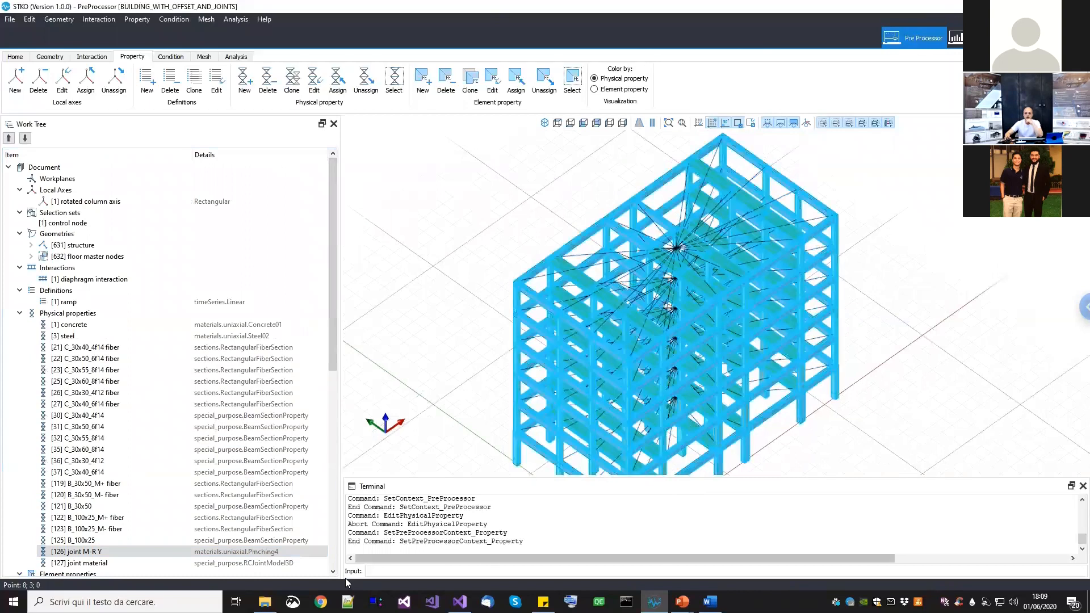
Switch to File Explorer and look through the BUILDING and BEAM folders of wbinar_existing_rc_building_1_06_2020
mouse_move(265, 602)
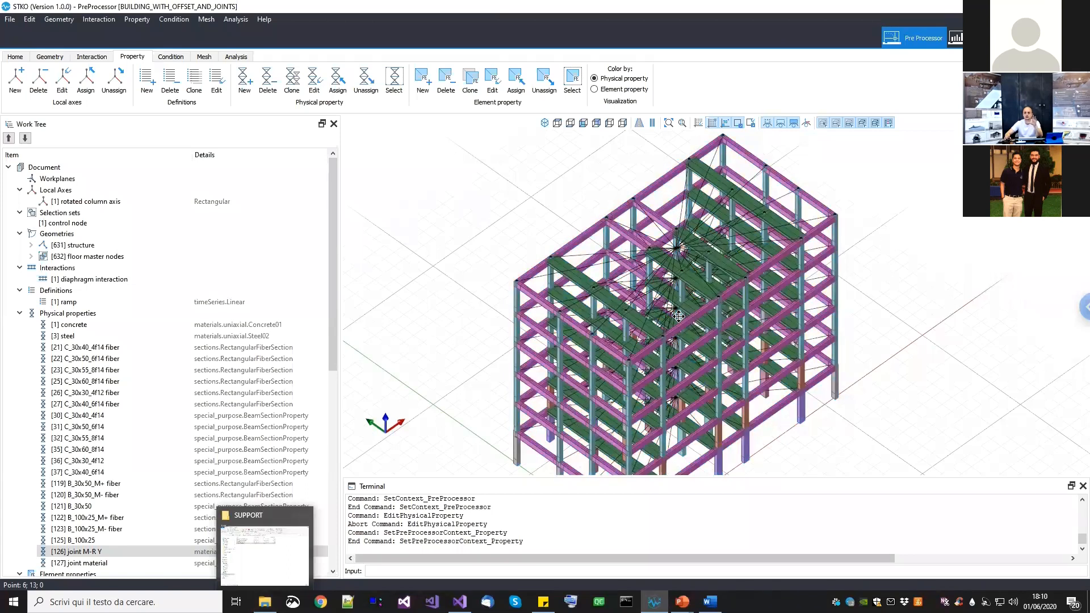
middle_click_drag(675, 329, 686, 315)
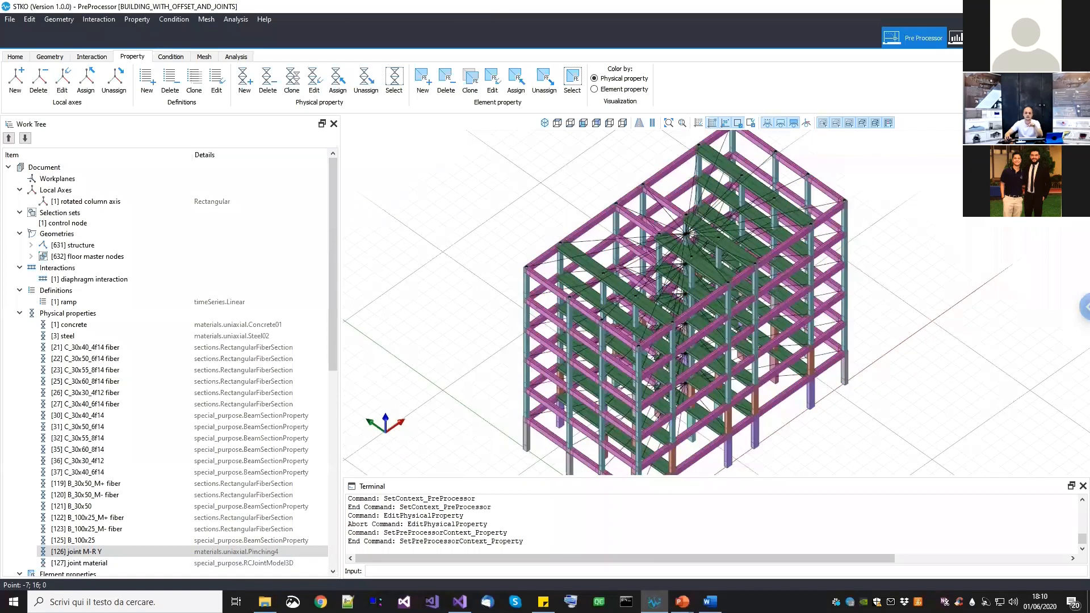
key("alt+Tab")
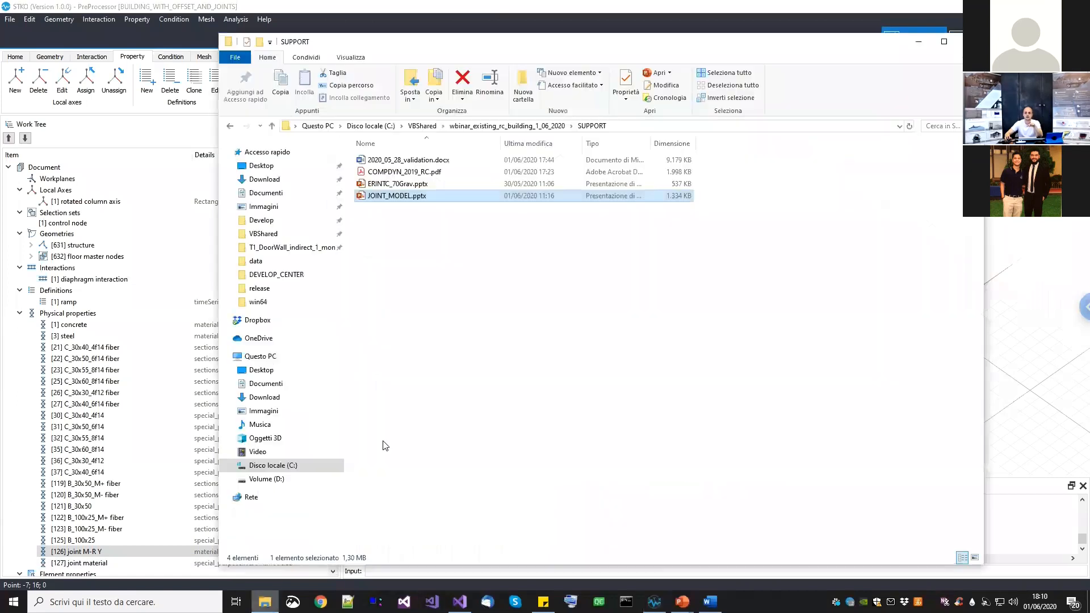
left_click(547, 127)
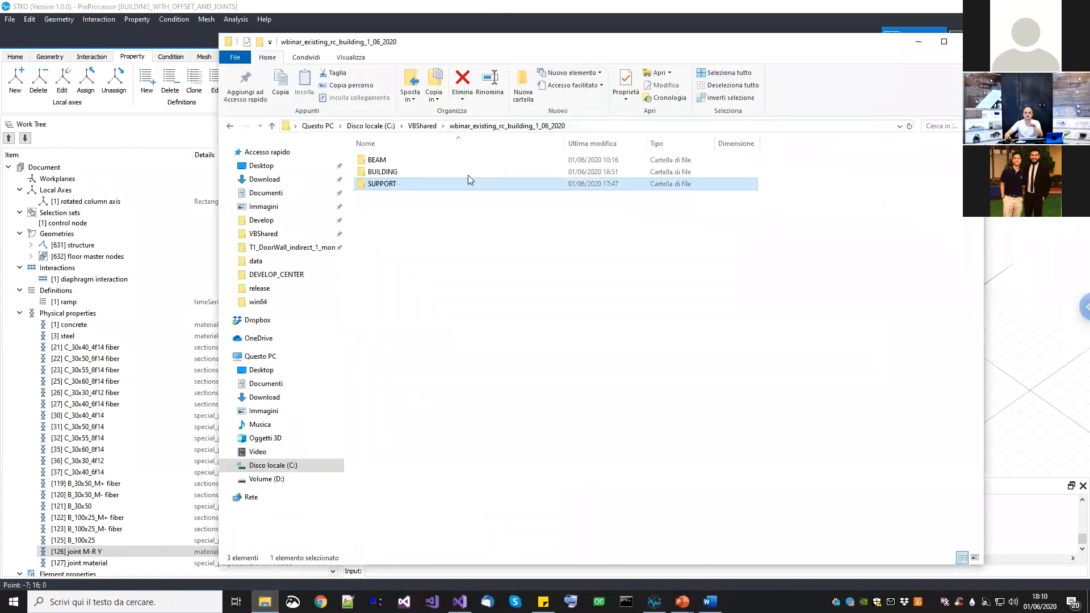
left_click(395, 161)
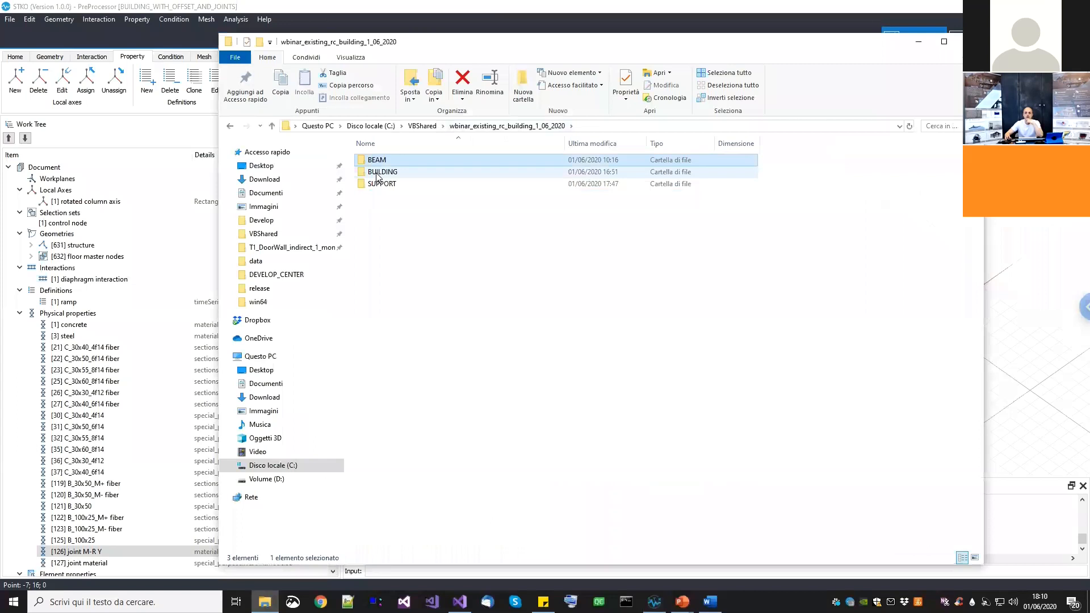
double_click(376, 173)
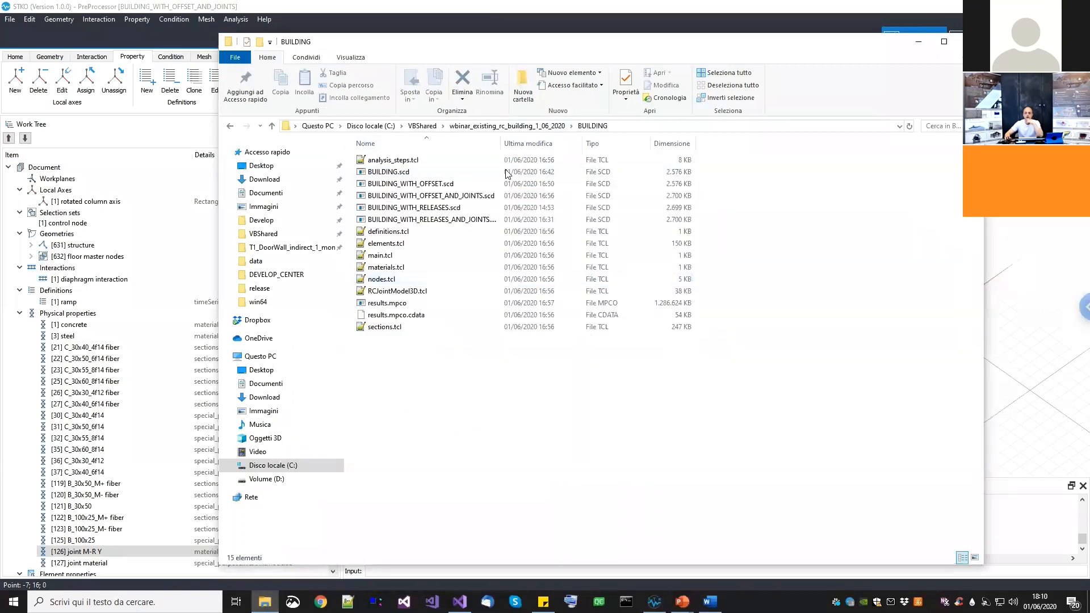
left_click(529, 127)
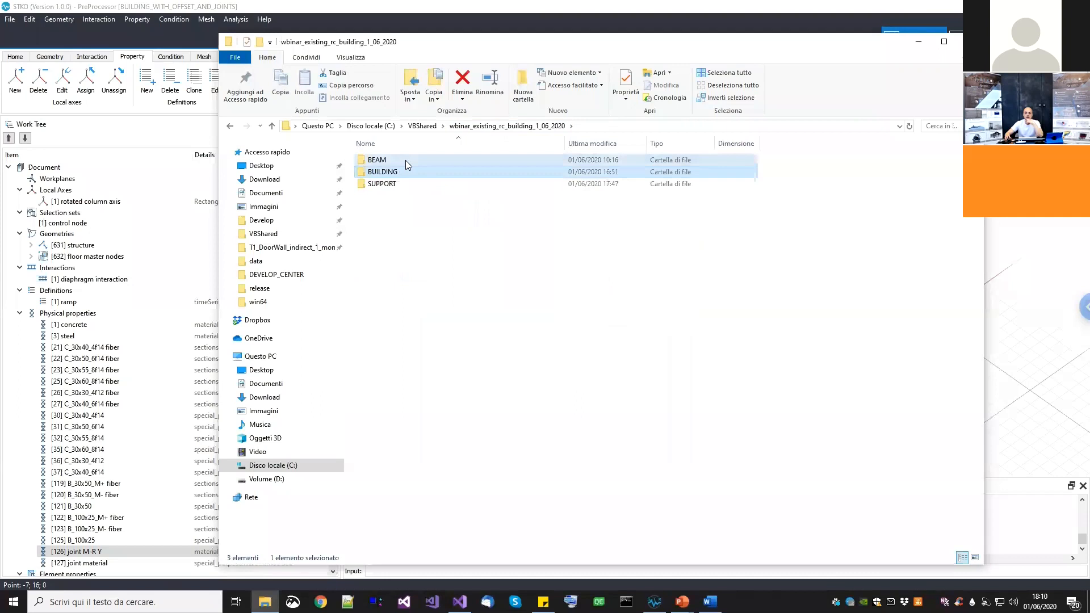
double_click(405, 160)
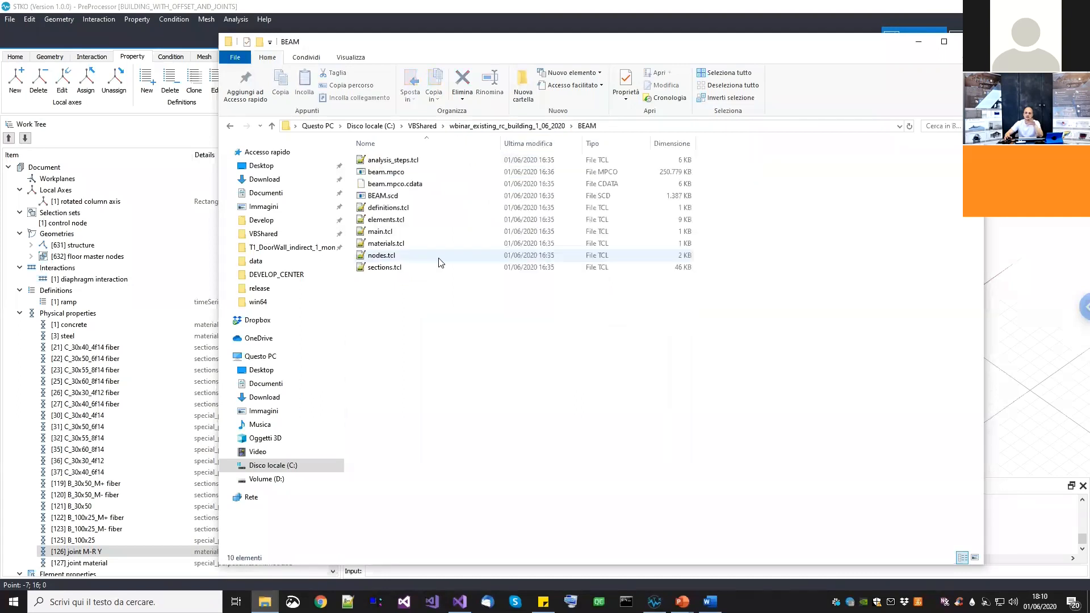
left_click(491, 127)
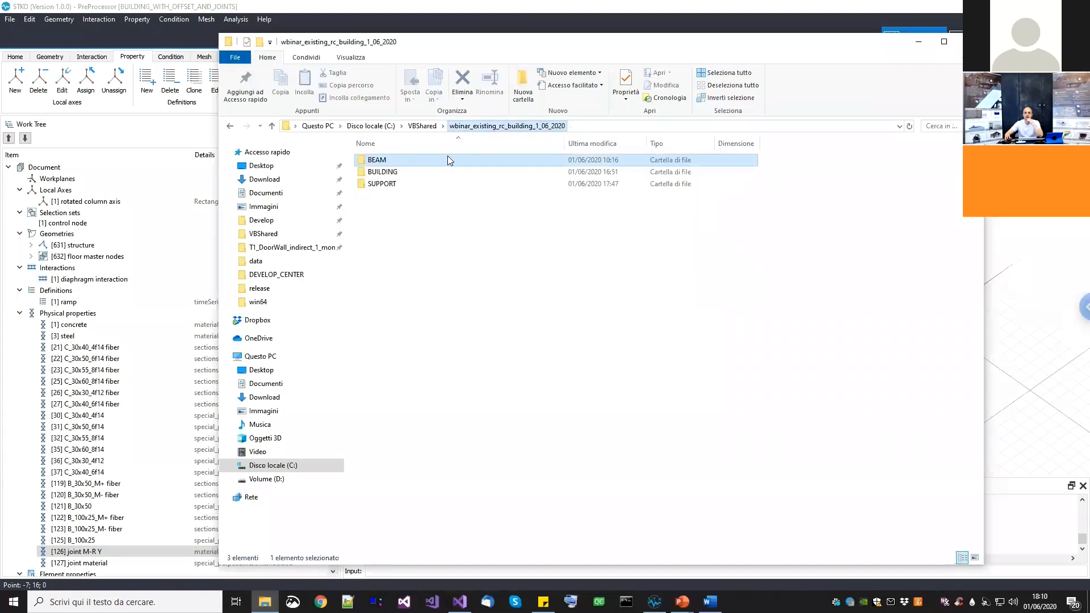
Open COMPDYN_2019_RC.pdf from the SUPPORT folder and read through its title page, abstract and keywords
double_click(390, 184)
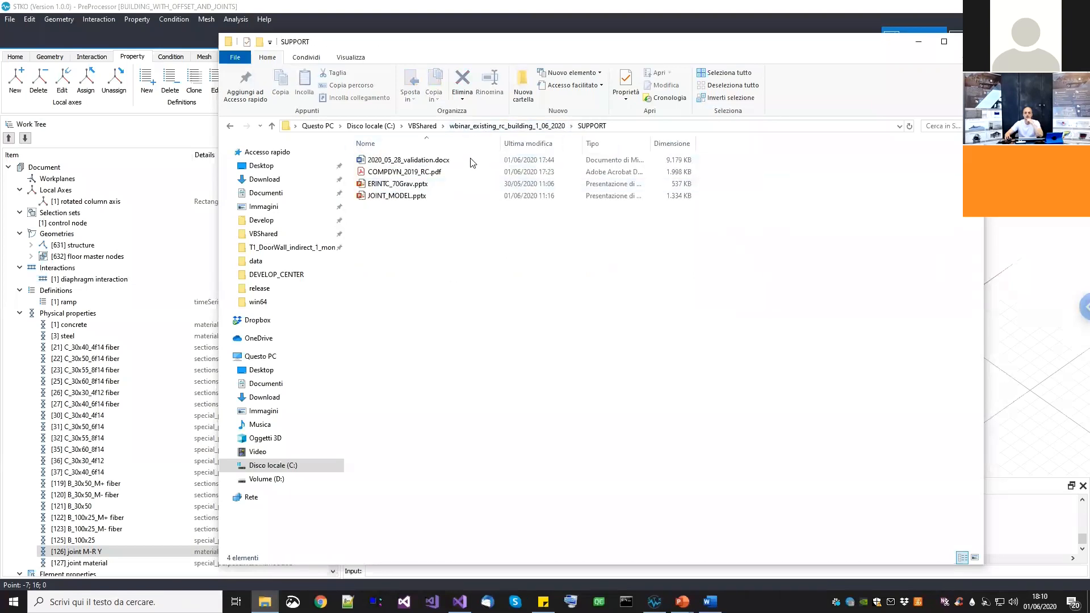
double_click(426, 173)
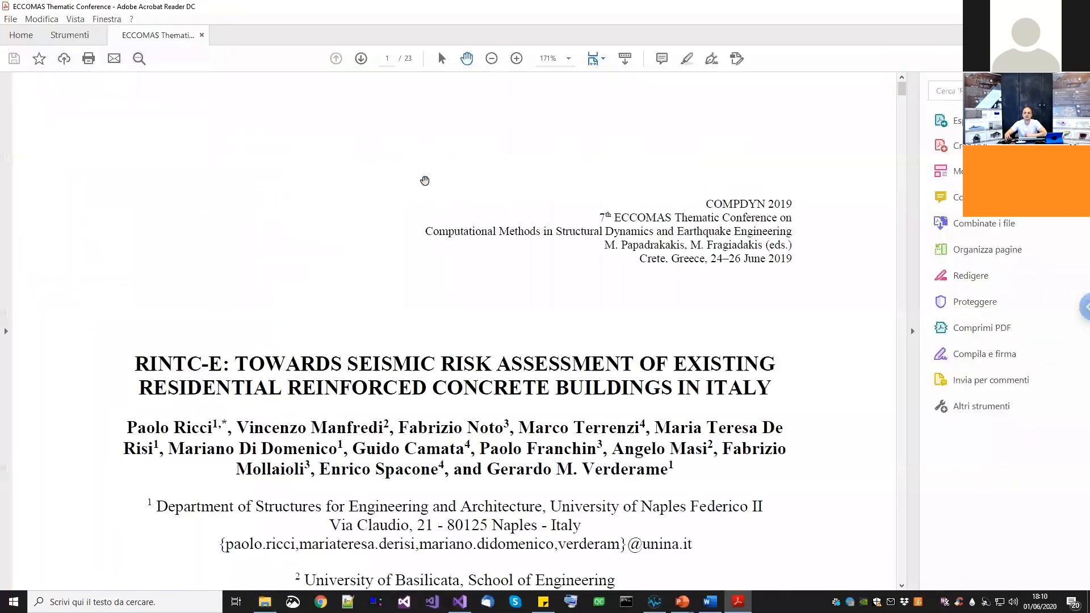
scroll(392, 256, "down", 3)
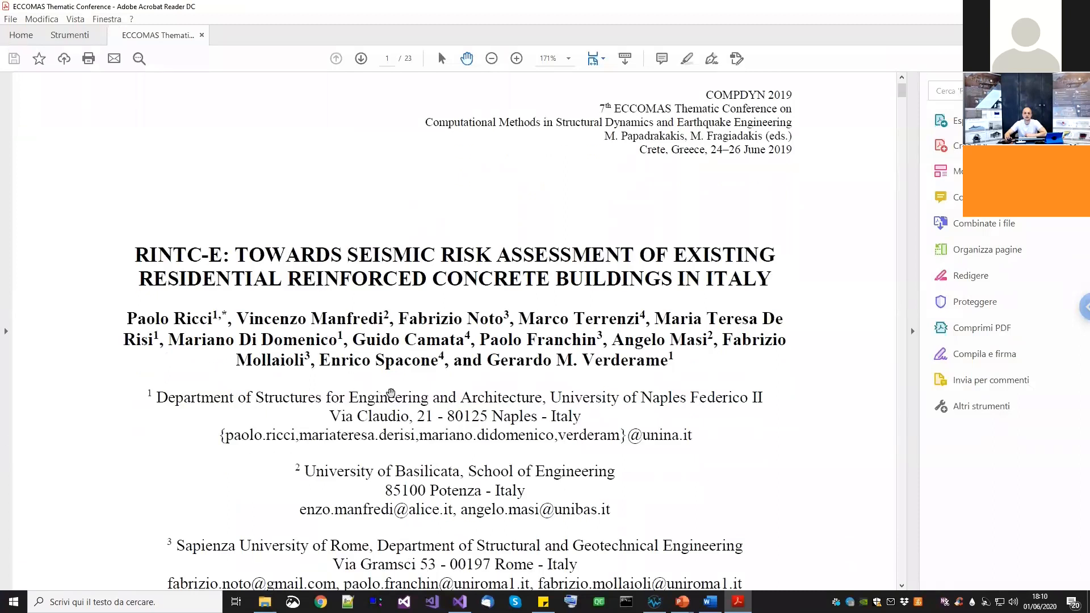
scroll(413, 414, "down", 1)
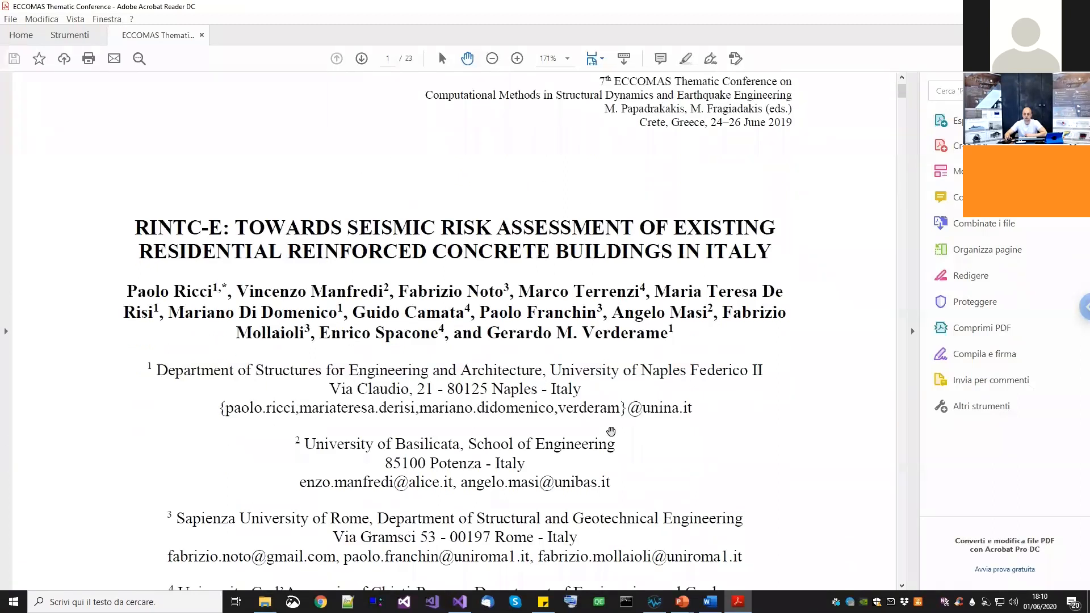
scroll(431, 333, "down", 10)
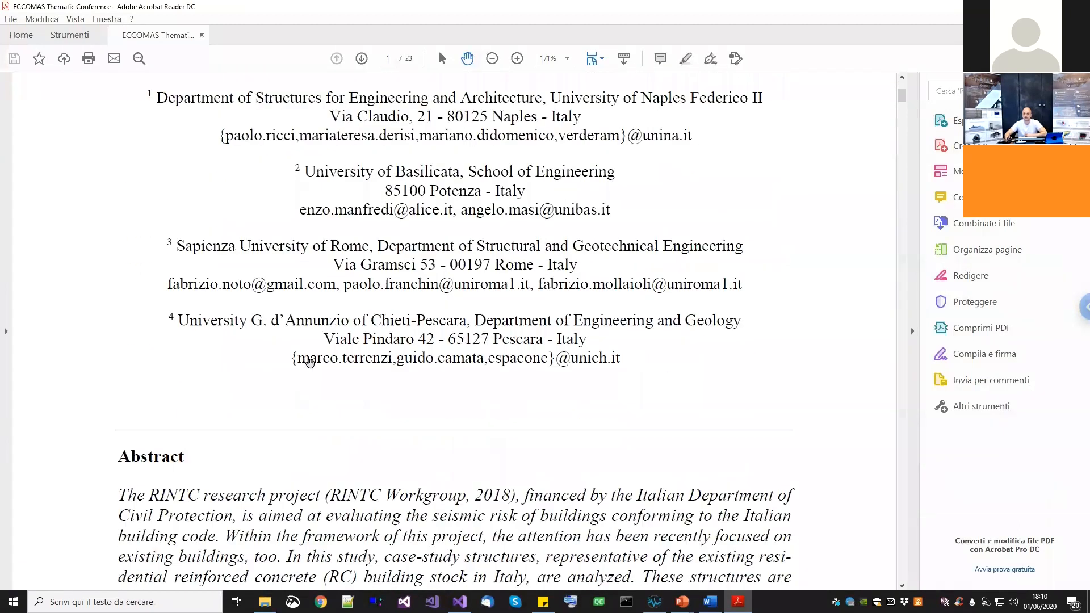
scroll(438, 388, "down", 14)
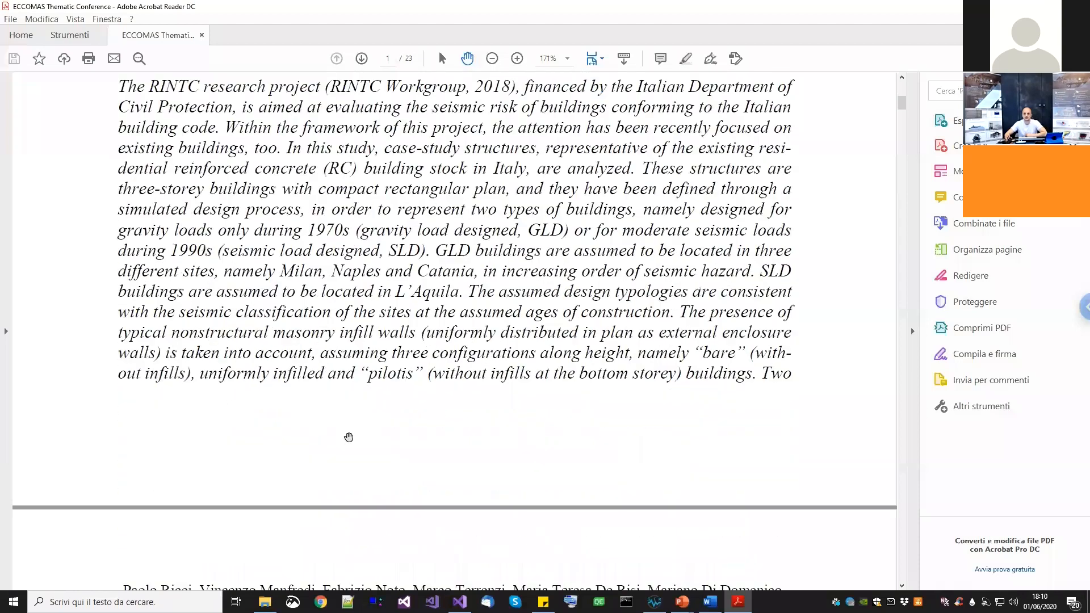
scroll(379, 419, "down", 13)
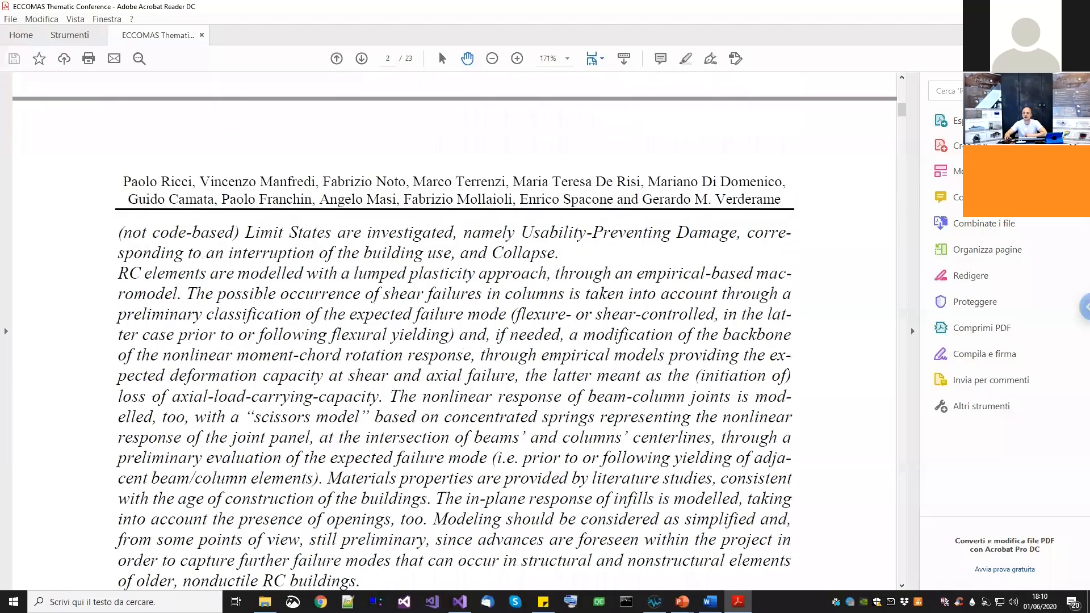
scroll(710, 465, "down", 7)
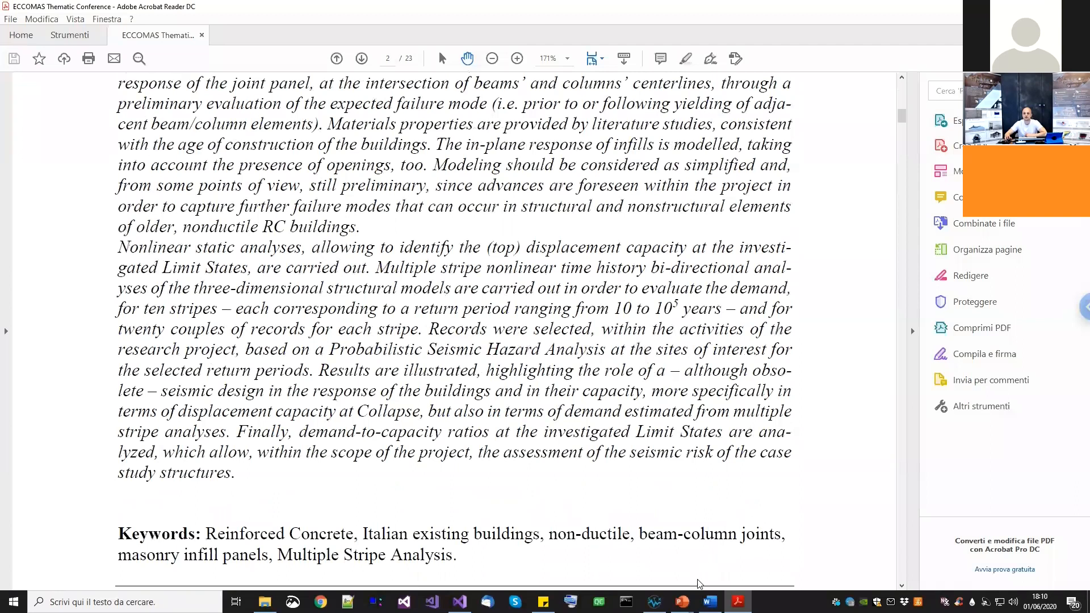
Switch to the ERINTC_70Grav.pptx presentation in PowerPoint and review its beam reinforcement, loads and building overview slides
left_click(737, 602)
left_click(682, 601)
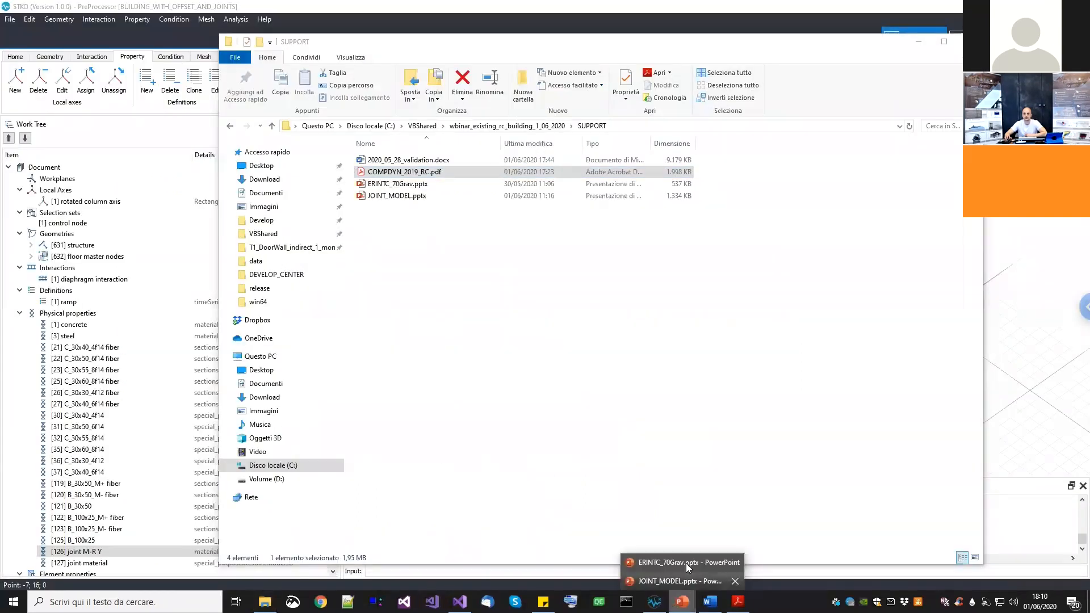
left_click(670, 562)
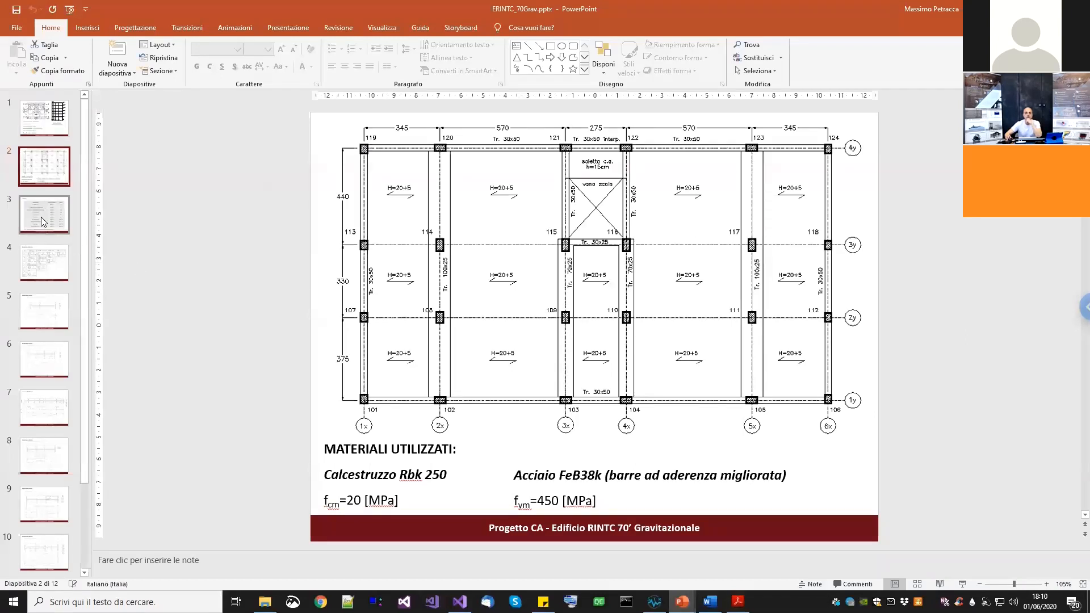
key("Down")
key("Down")
key("Down")
key("Down")
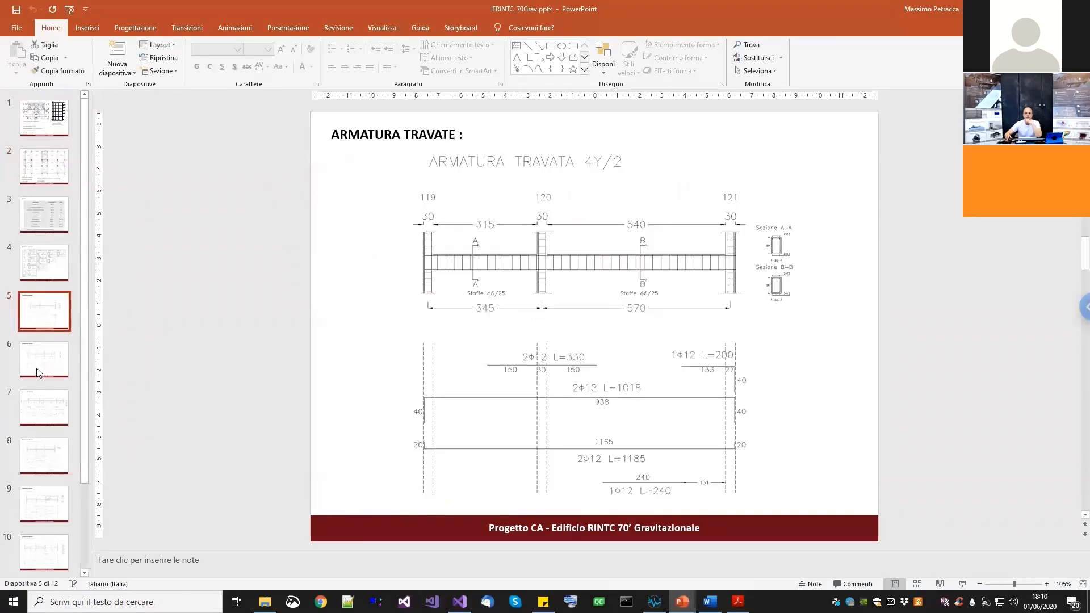
left_click(42, 425)
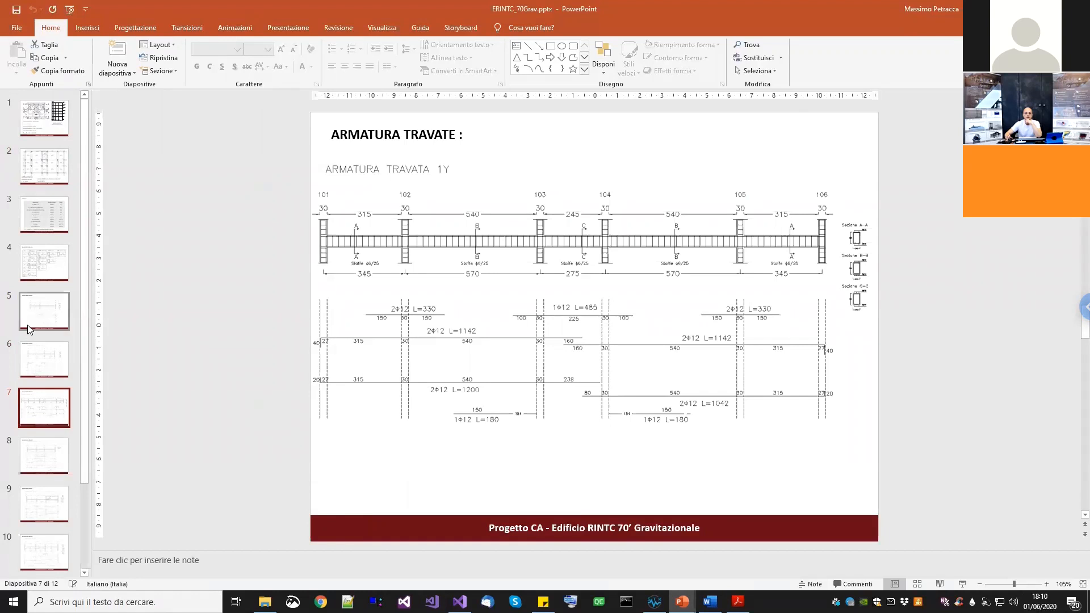
left_click(41, 220)
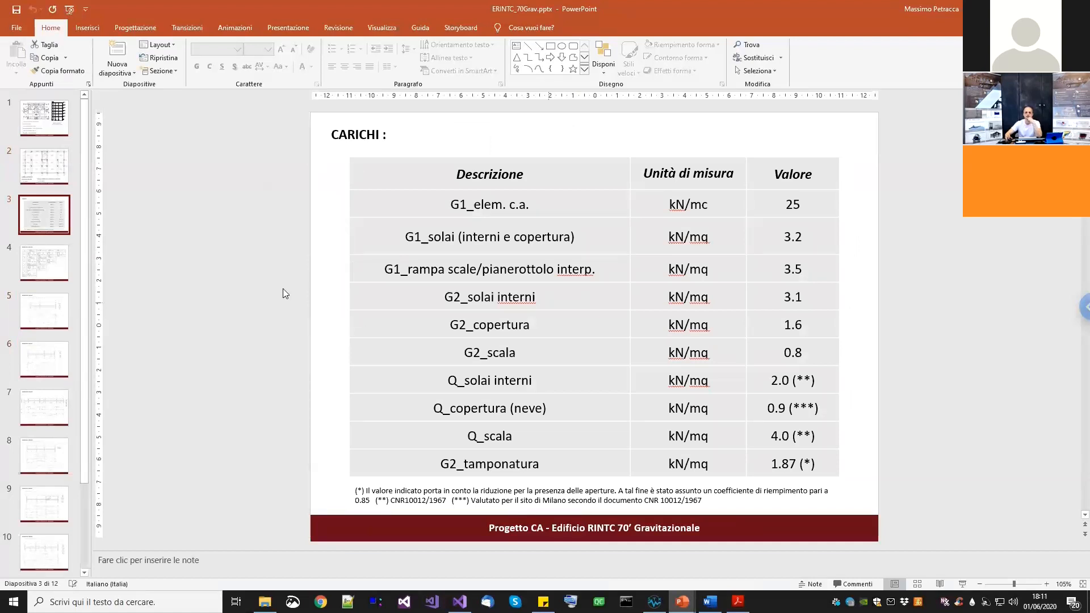
left_click(59, 130)
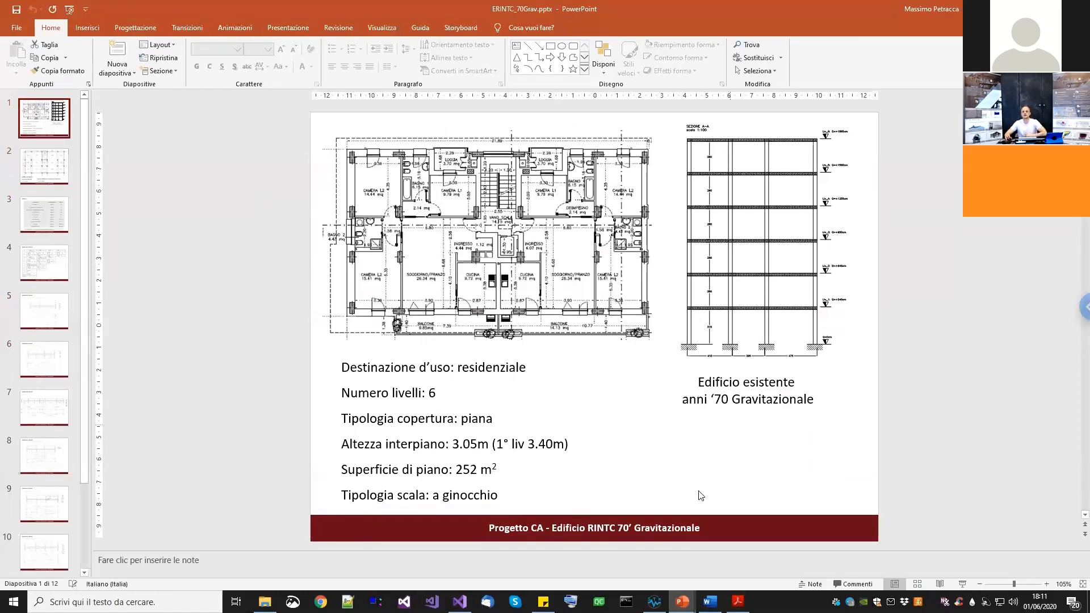
Switch back to STKO and examine the overall 3D building frame with its beams, columns and diaphragm links
left_click(656, 600)
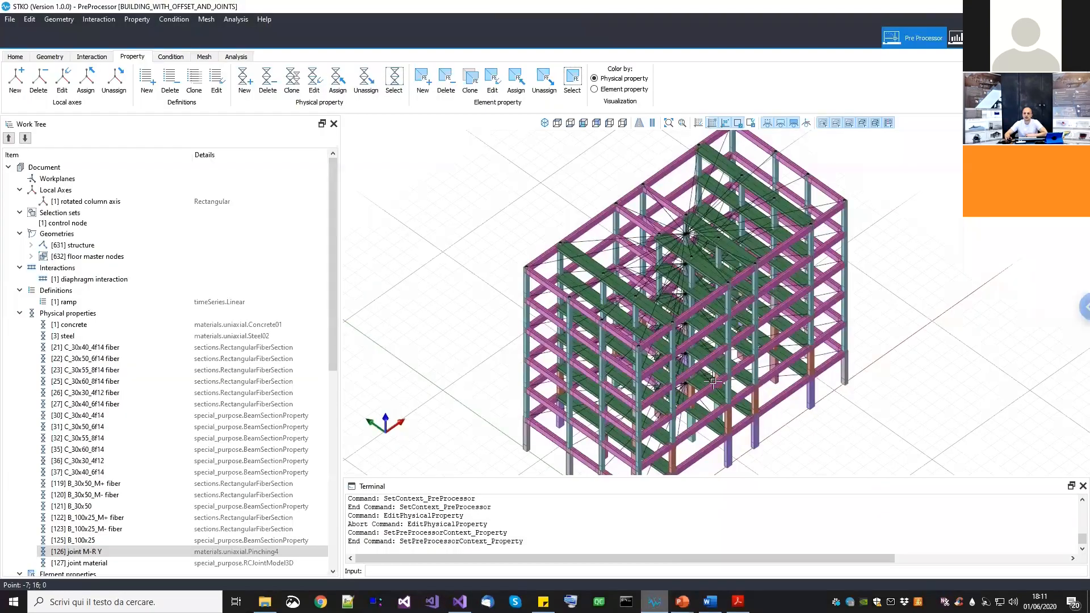
scroll(688, 413, "down", 3)
middle_click_drag(688, 411, 687, 398)
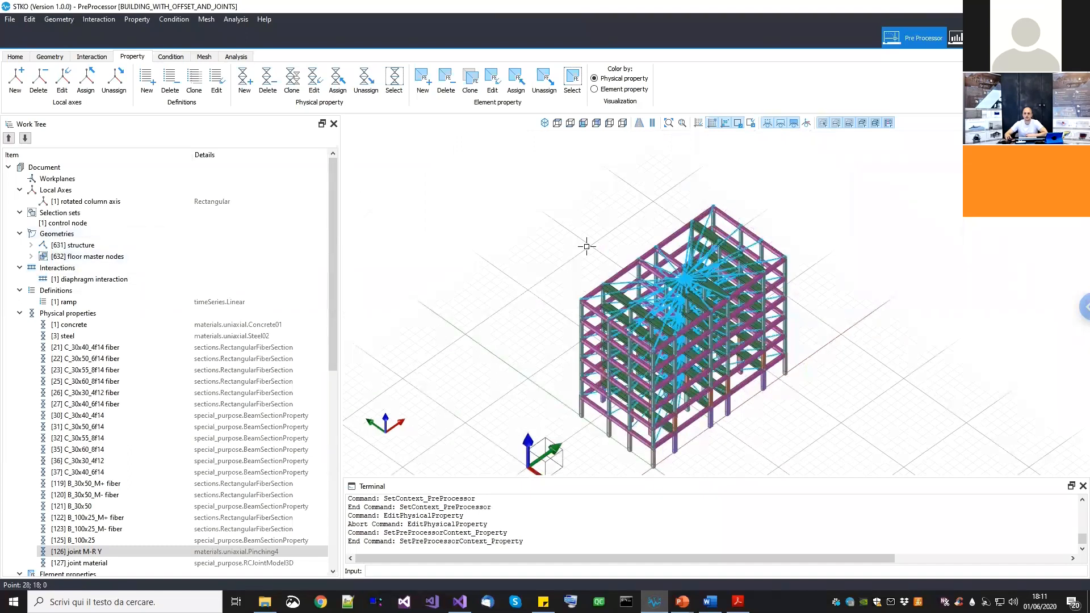
scroll(626, 259, "down", 2)
left_click_drag(334, 339, 333, 360)
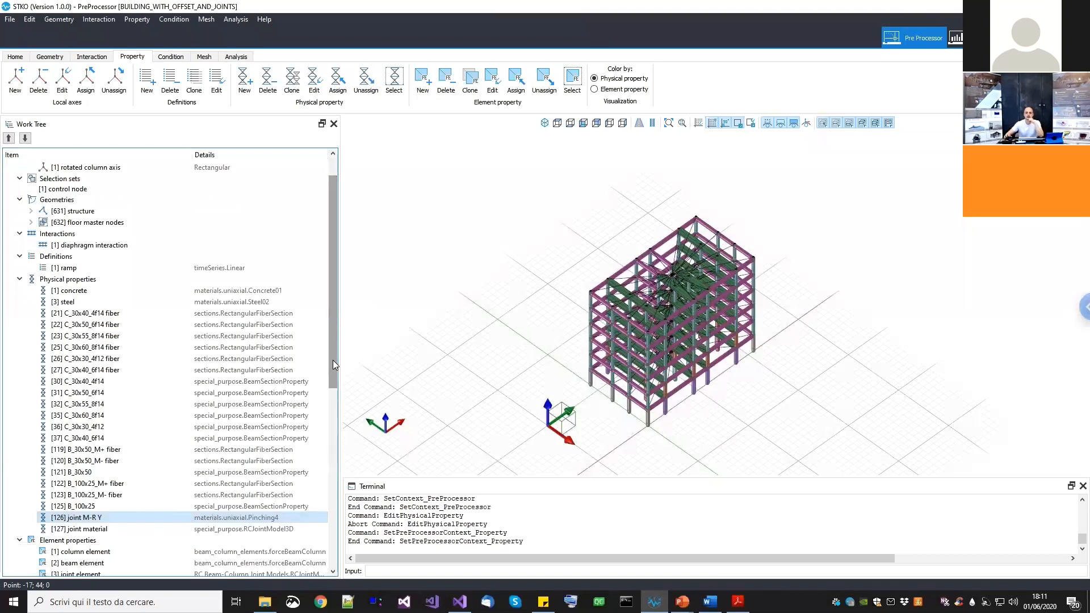
scroll(596, 252, "up", 2)
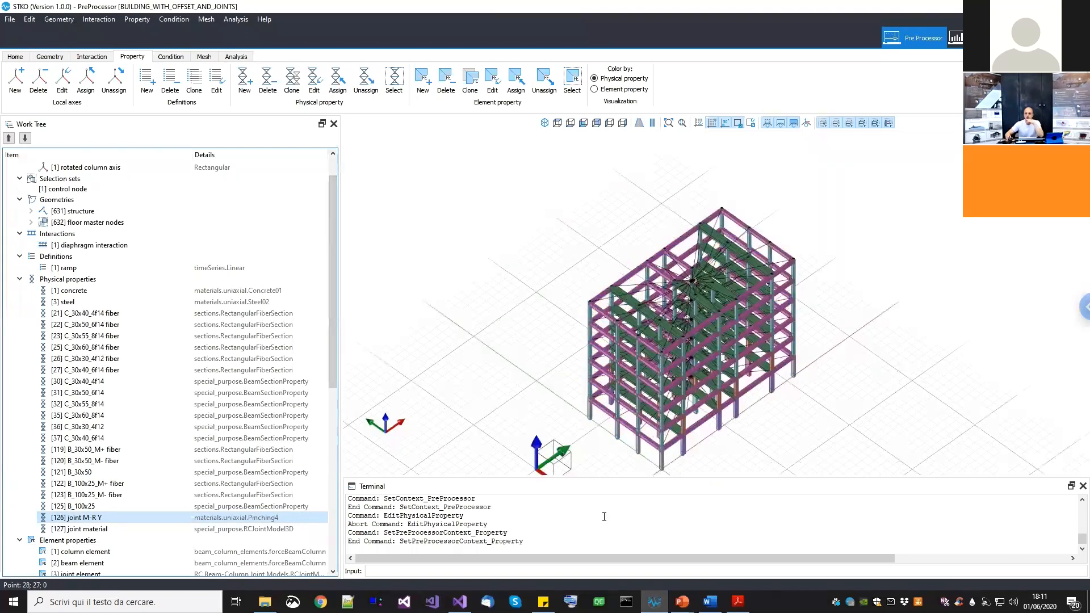
middle_click_drag(654, 302, 649, 283)
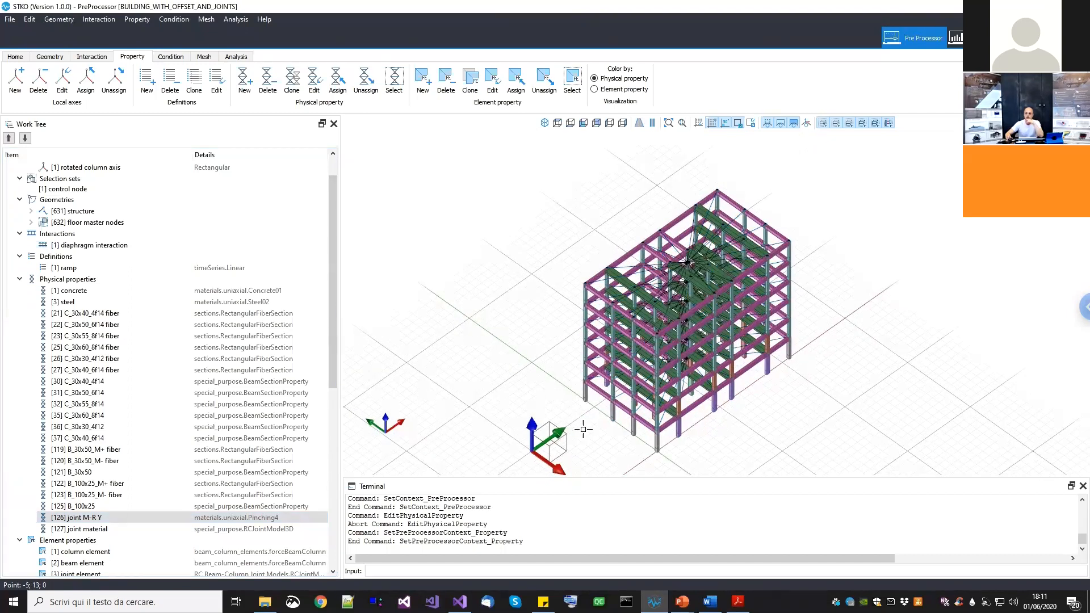
scroll(583, 429, "up", 2)
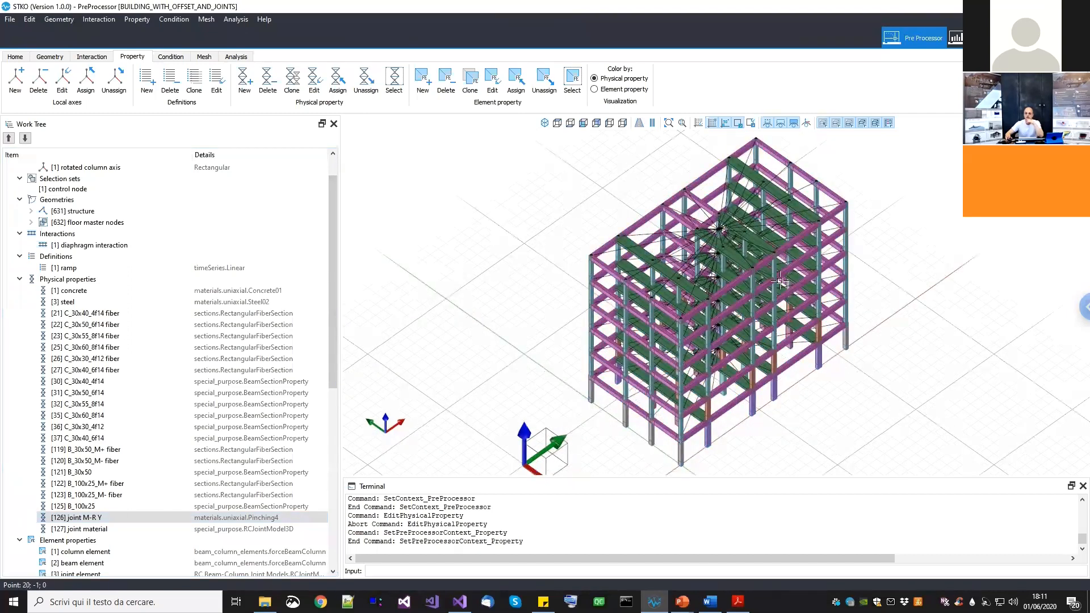
middle_click_drag(766, 327, 743, 348)
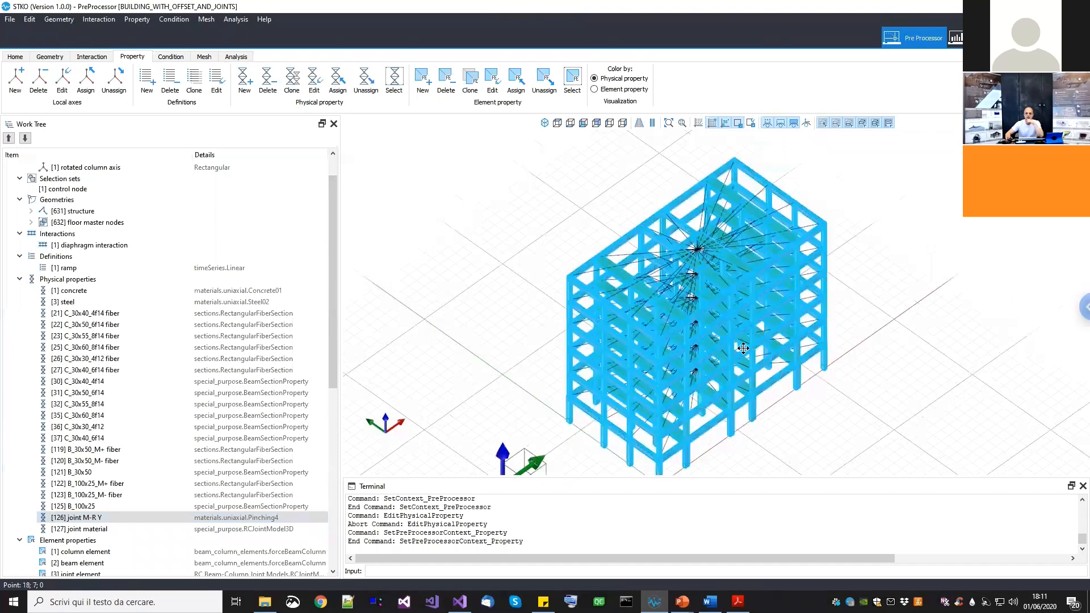
scroll(743, 348, "down", 1)
Review the physical and element properties in the work tree, select the column element property and inspect the upper frame closely
scroll(238, 363, "down", 2)
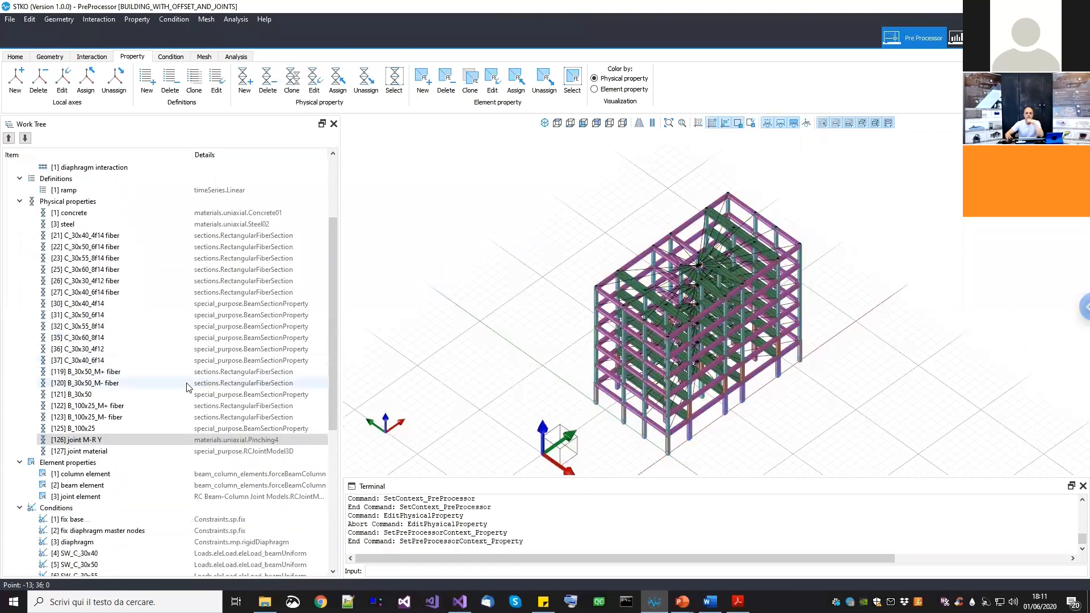
scroll(174, 401, "down", 1)
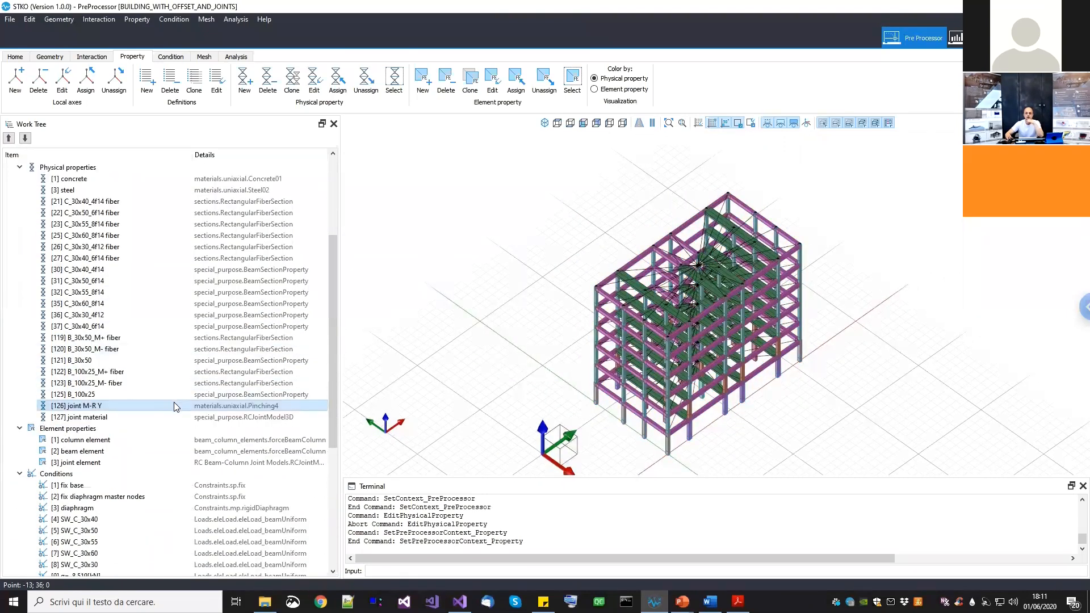
left_click(229, 441)
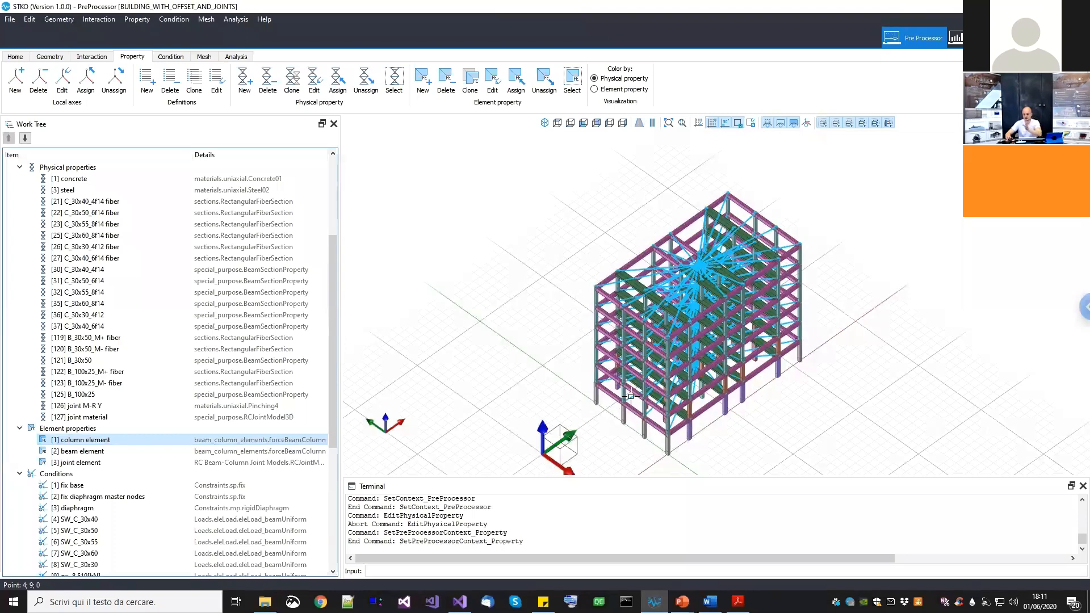
scroll(613, 262, "up", 4)
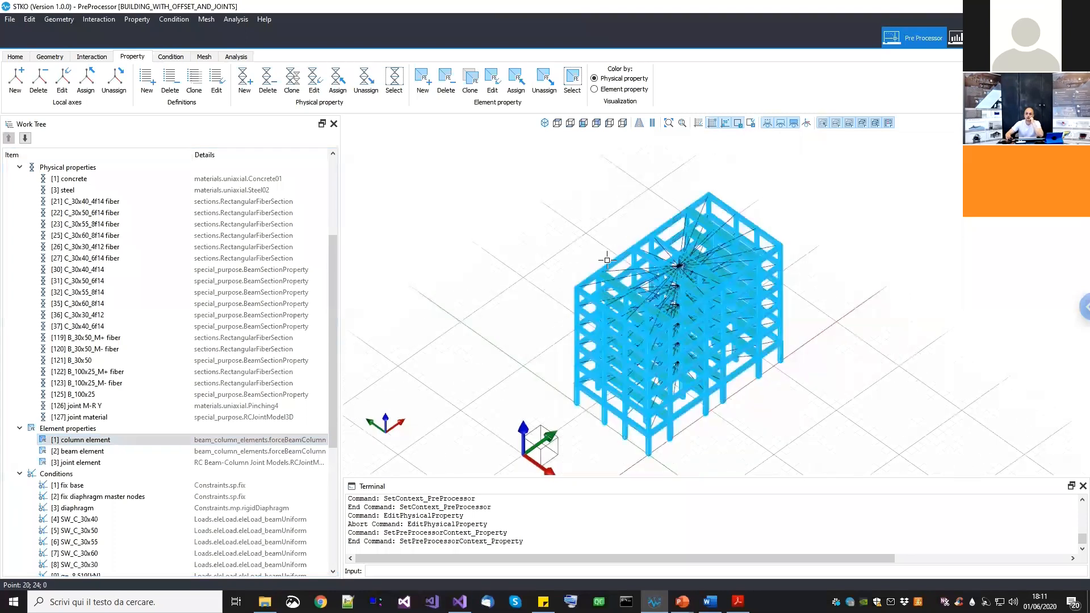
scroll(543, 303, "up", 2)
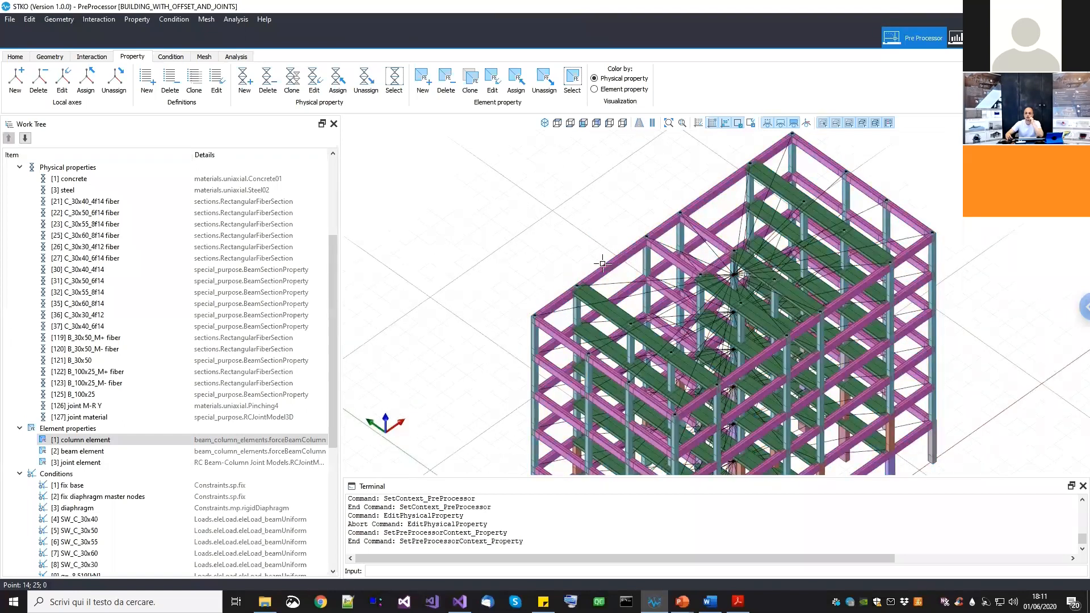
Examine the building frame's upper storeys, diaphragm links and outer roof corner where the beams meet the columns
scroll(647, 253, "down", 3)
scroll(749, 242, "up", 1)
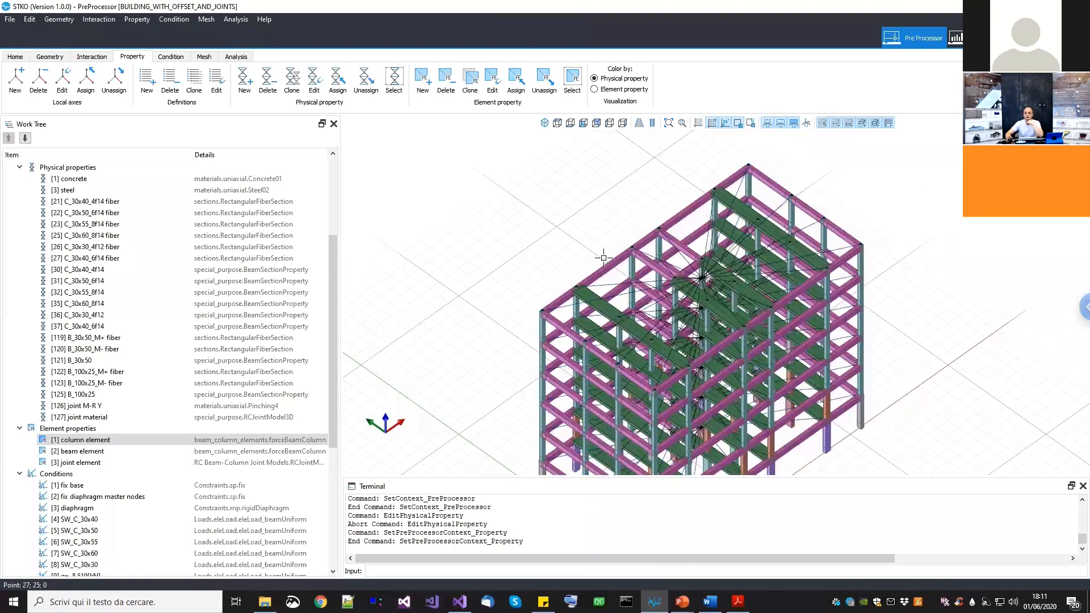
scroll(590, 262, "up", 1)
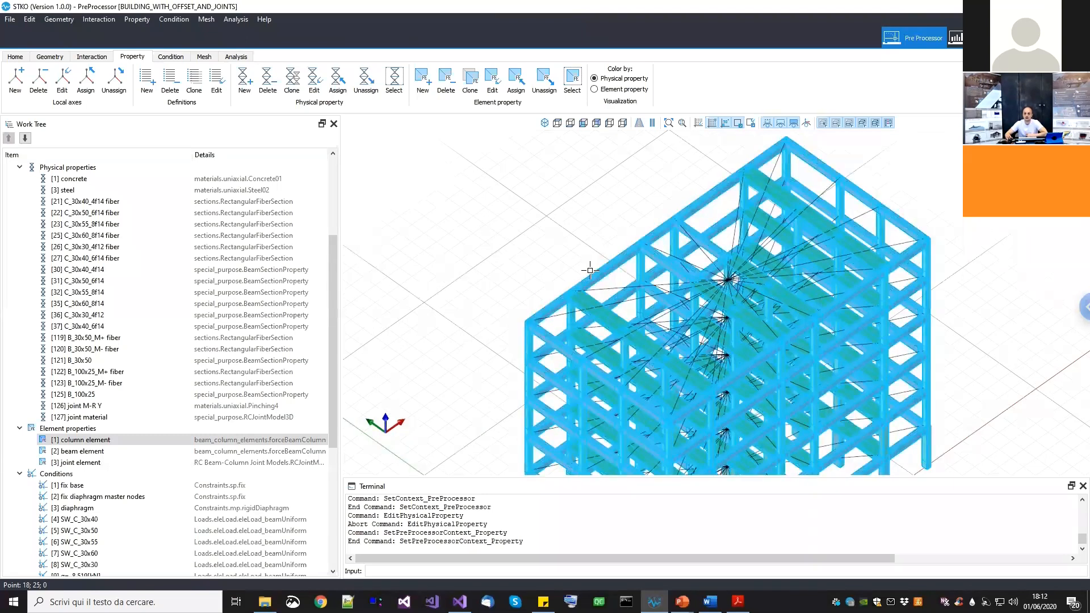
scroll(590, 270, "down", 1)
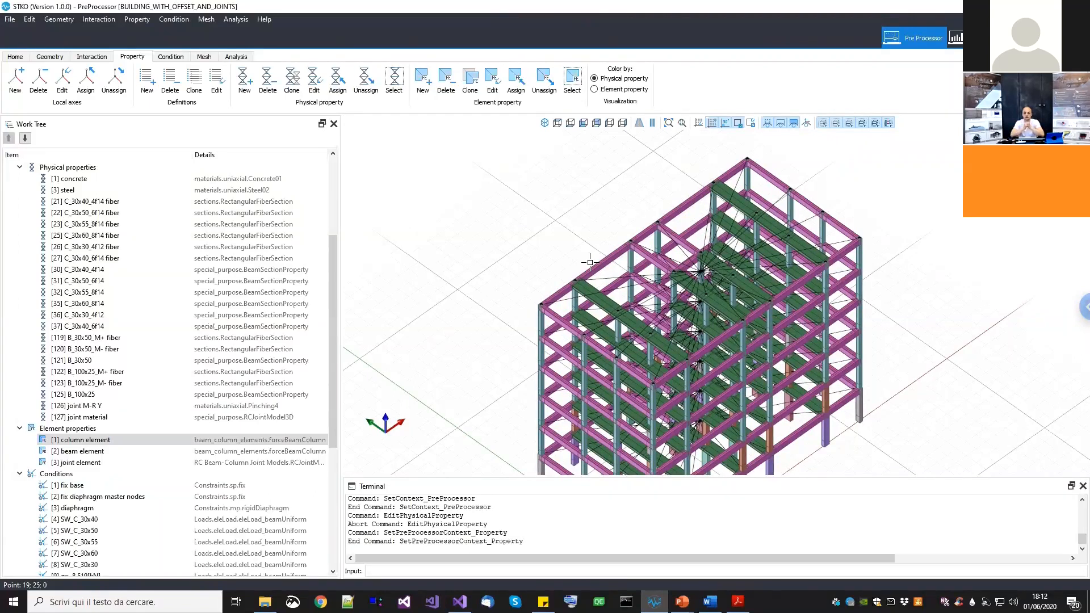
scroll(591, 262, "down", 1)
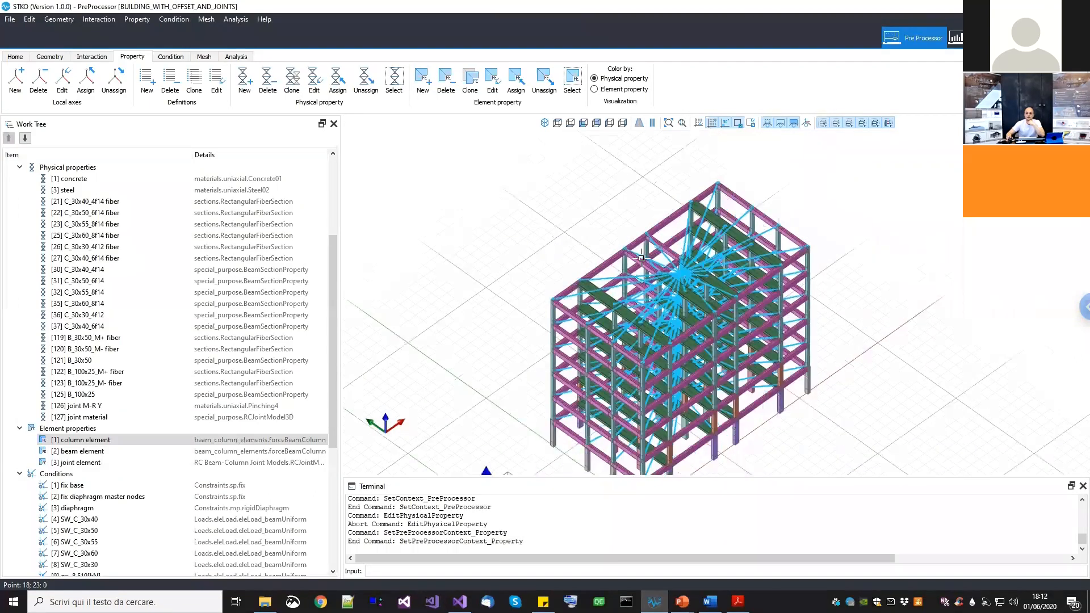
scroll(536, 271, "up", 3)
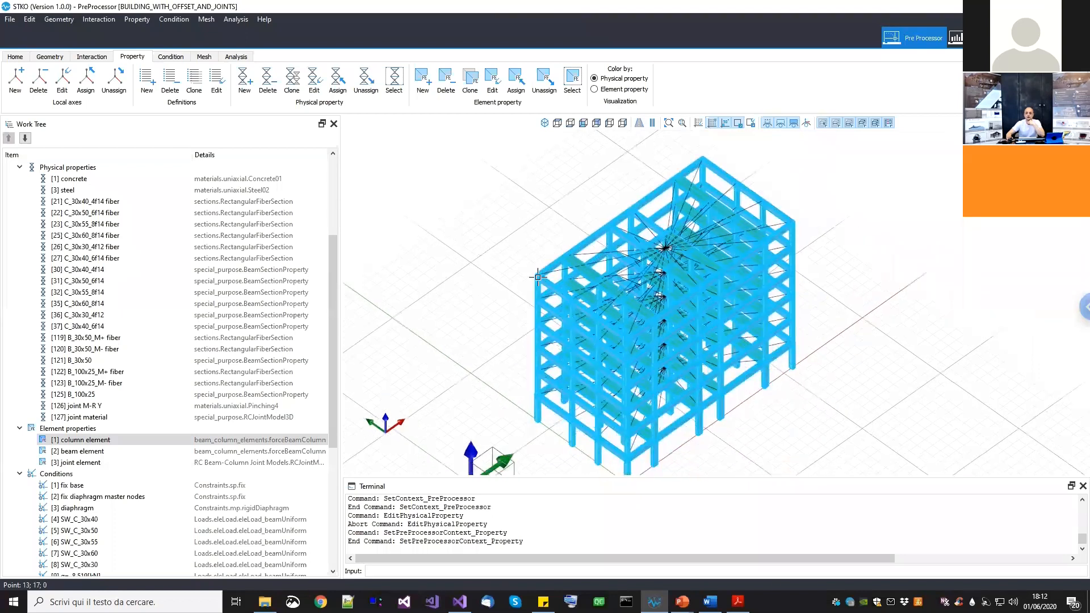
scroll(536, 271, "up", 2)
scroll(540, 256, "up", 2)
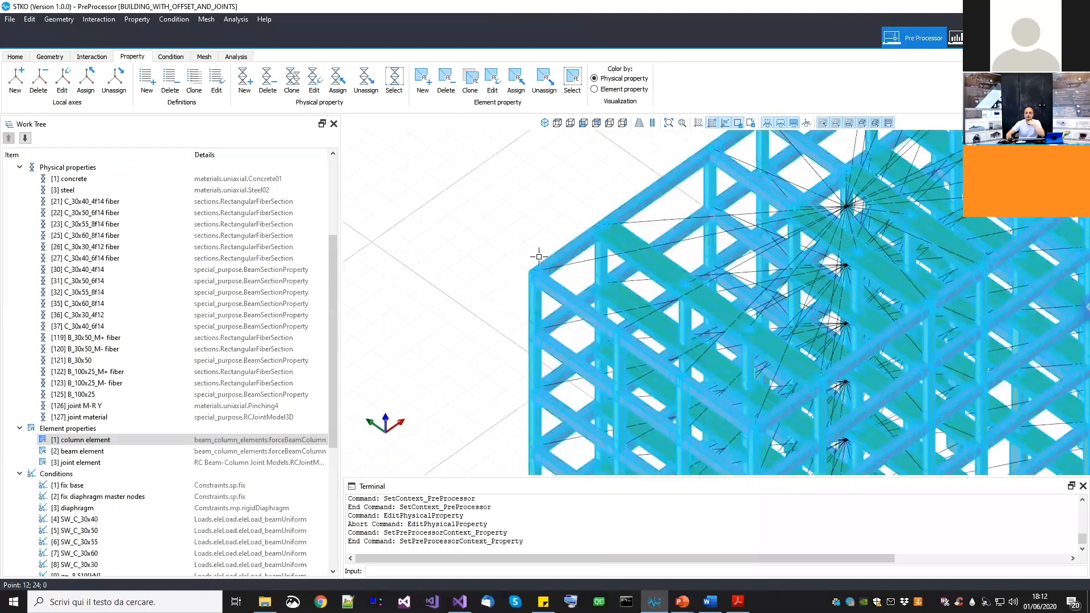
scroll(533, 289, "down", 3)
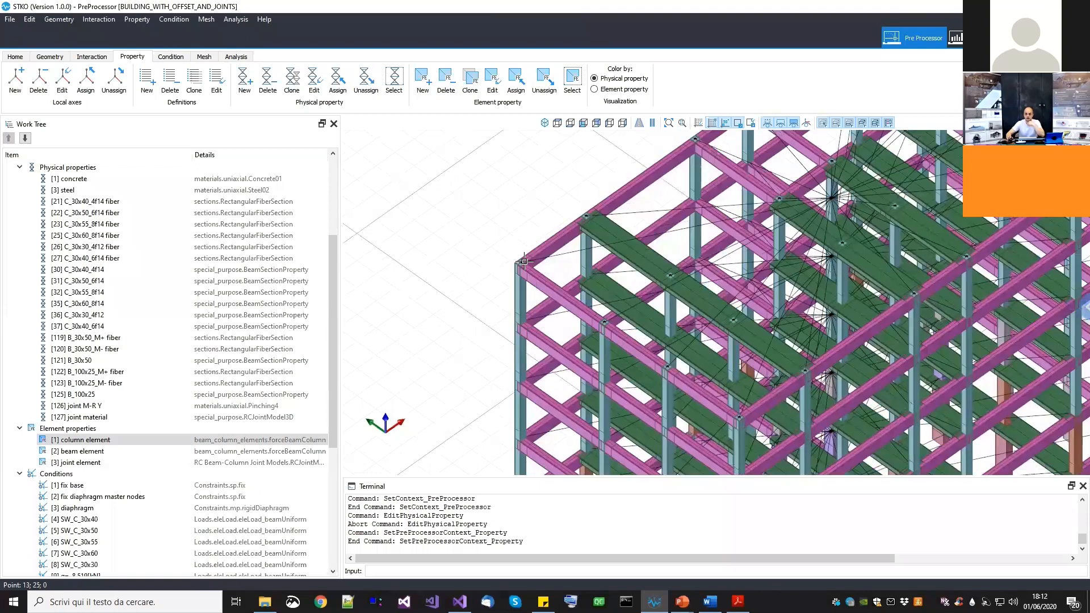
scroll(511, 260, "up", 4)
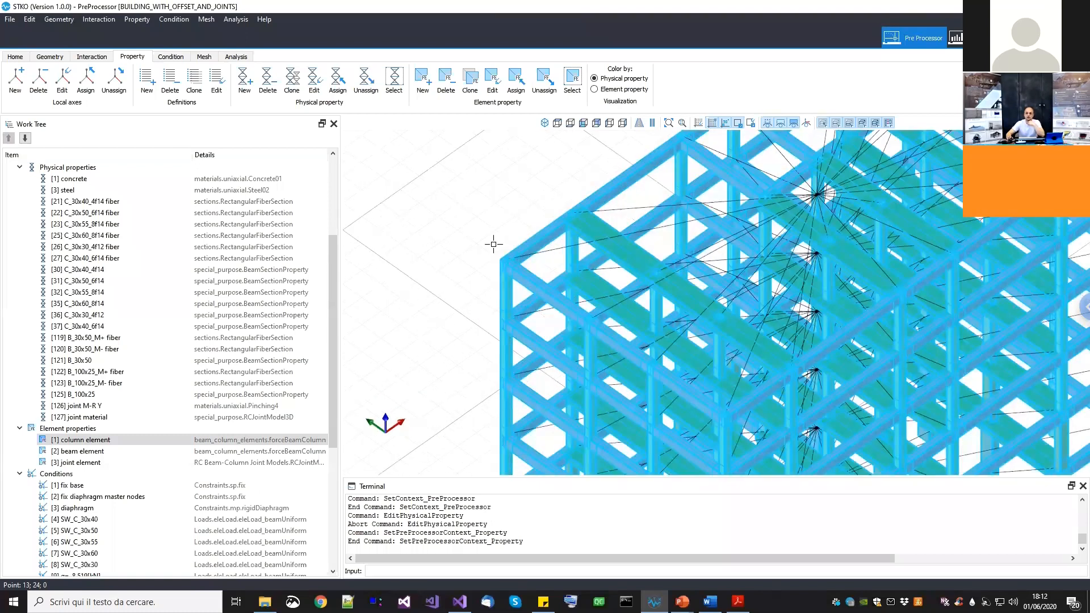
scroll(501, 278, "up", 1)
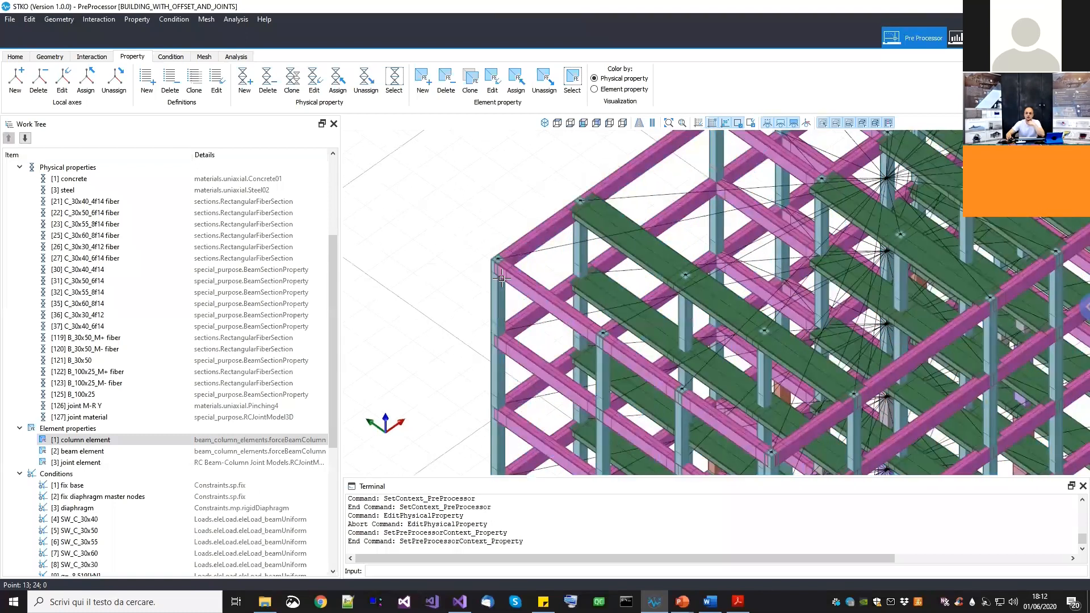
scroll(501, 278, "up", 1)
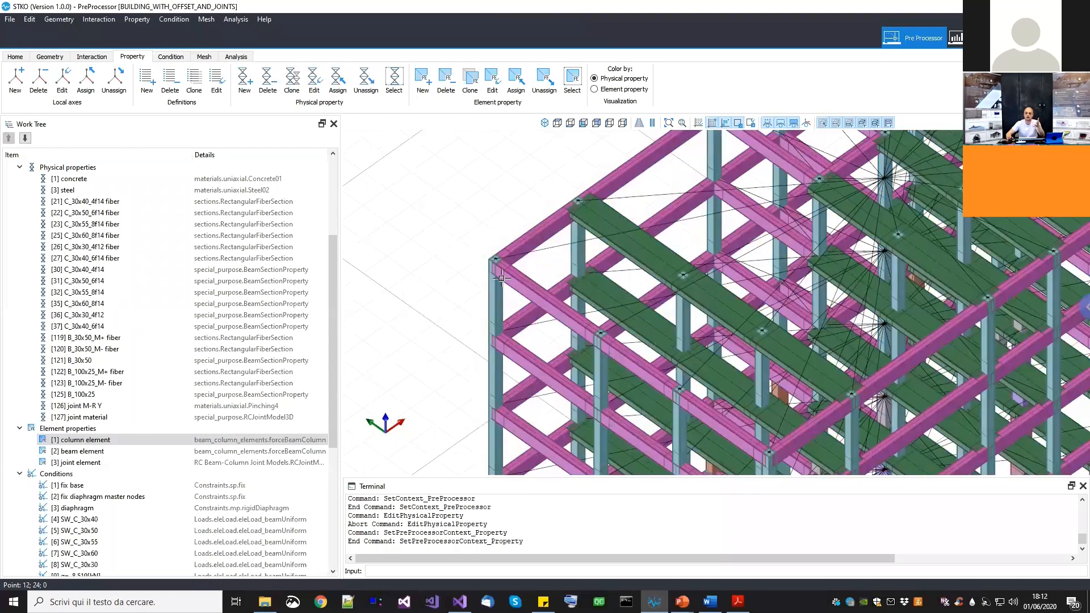
Inspect the beam-column connections along the frame's near edge and compare them with the overall building model
scroll(501, 278, "down", 1)
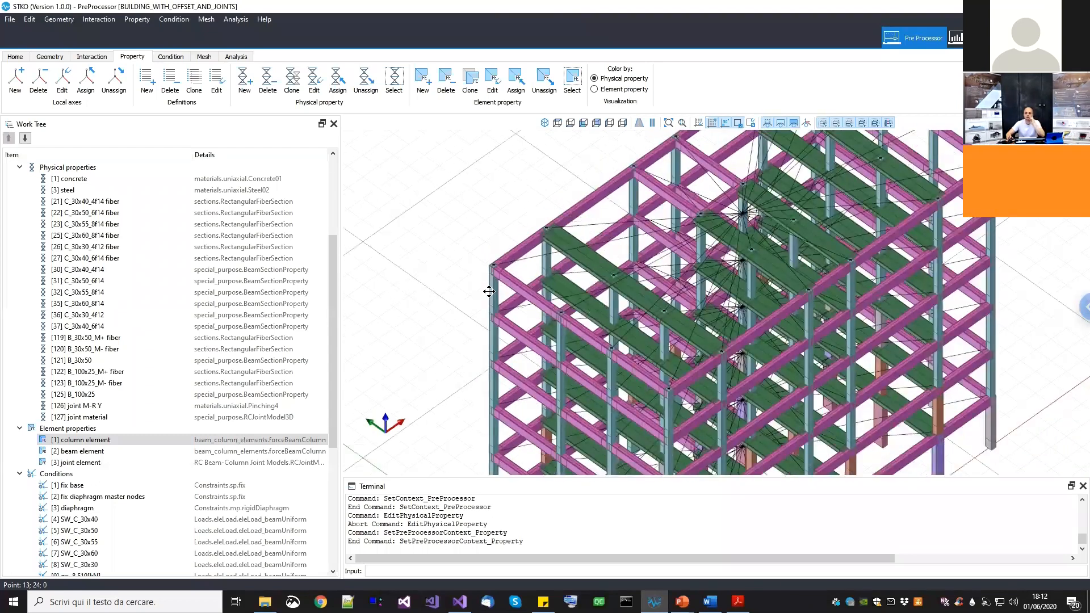
scroll(529, 253, "up", 1)
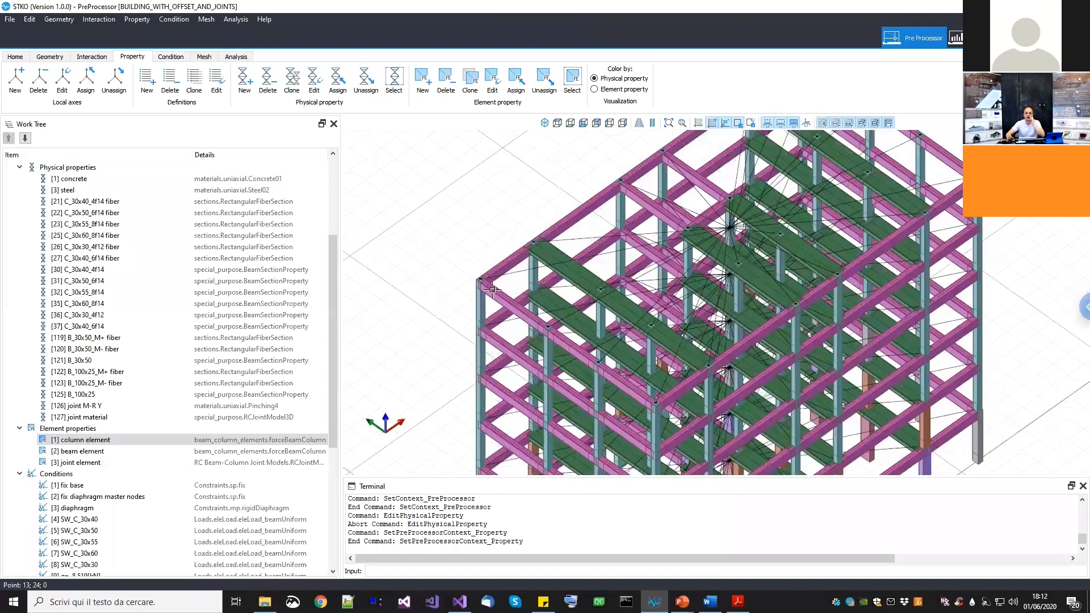
scroll(497, 319, "down", 1)
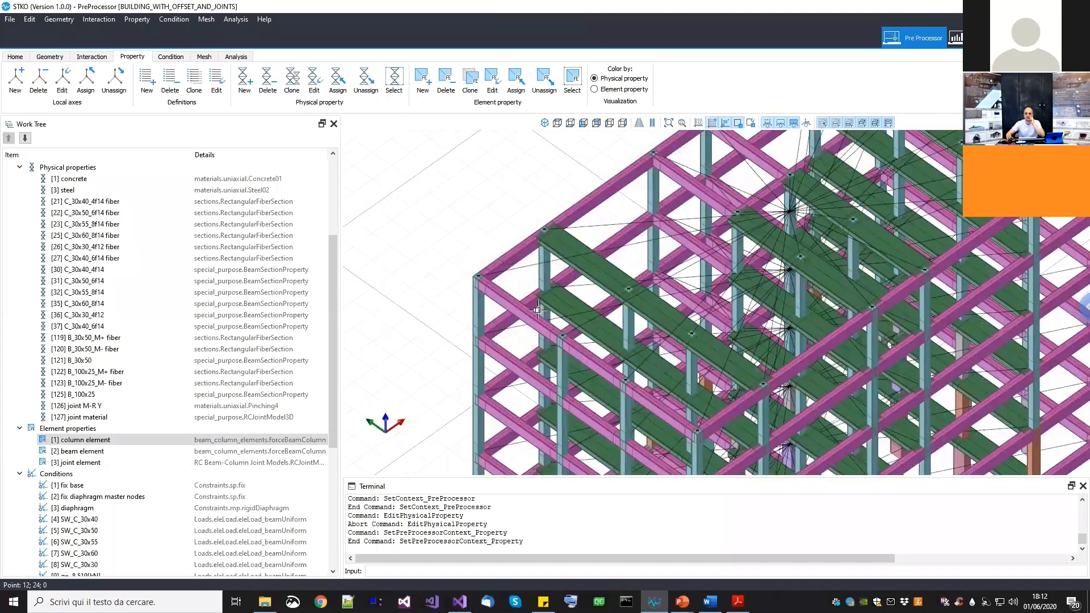
scroll(488, 257, "down", 1)
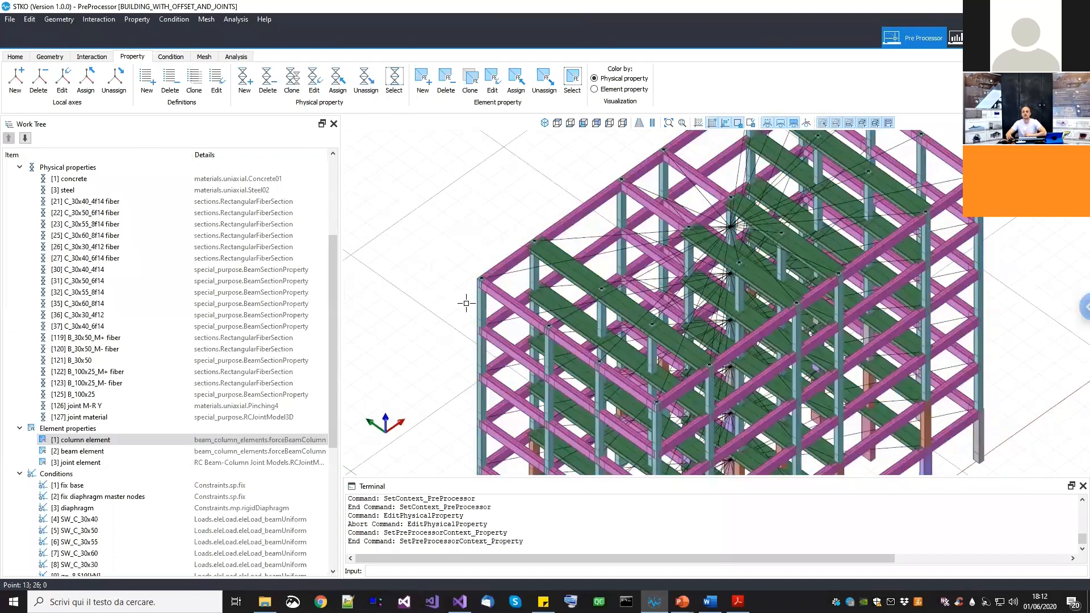
middle_click_drag(483, 266, 493, 248)
scroll(499, 296, "up", 1)
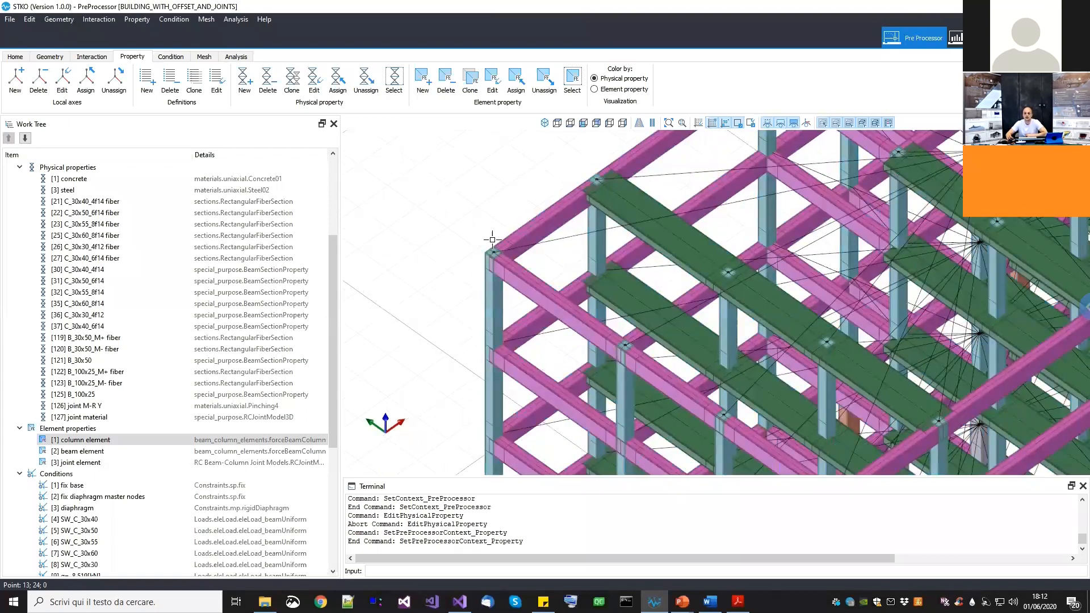
scroll(482, 227, "down", 2)
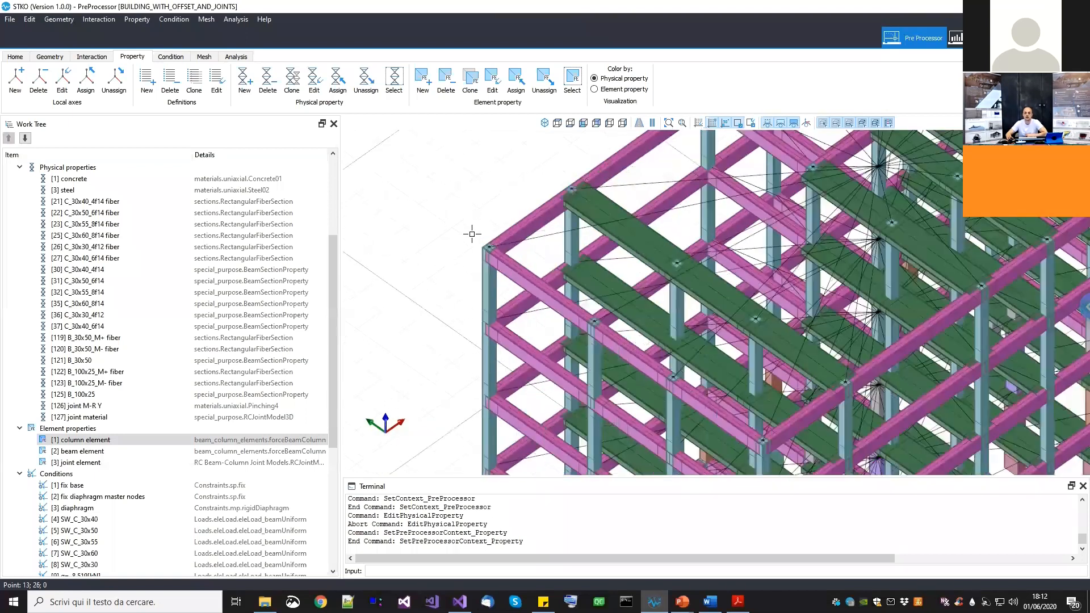
scroll(476, 238, "down", 2)
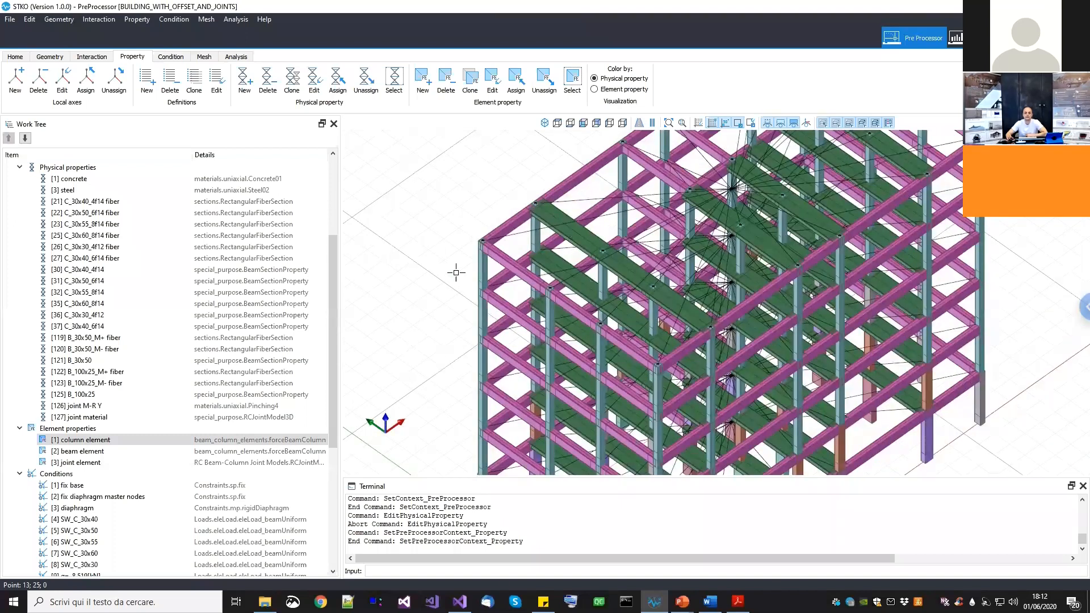
middle_click_drag(456, 257, 455, 272)
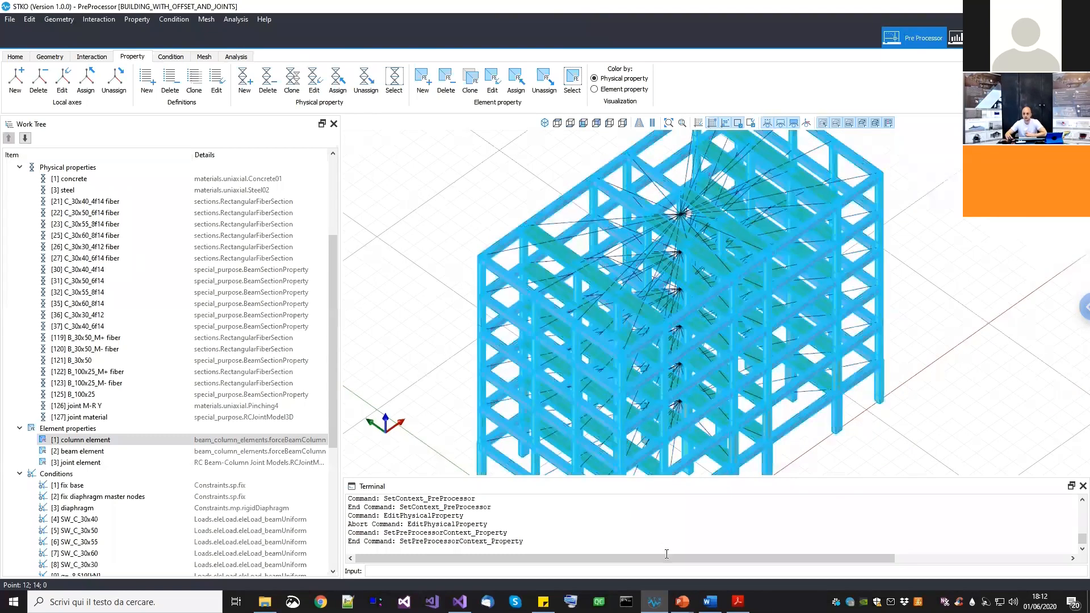
mouse_move(681, 602)
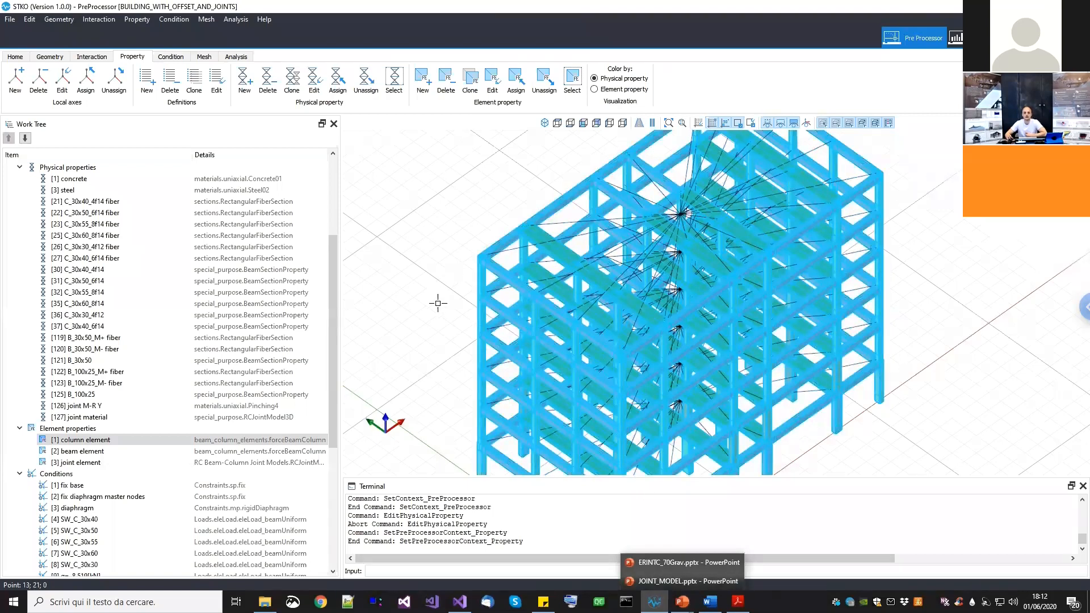
middle_click_drag(457, 337, 454, 361)
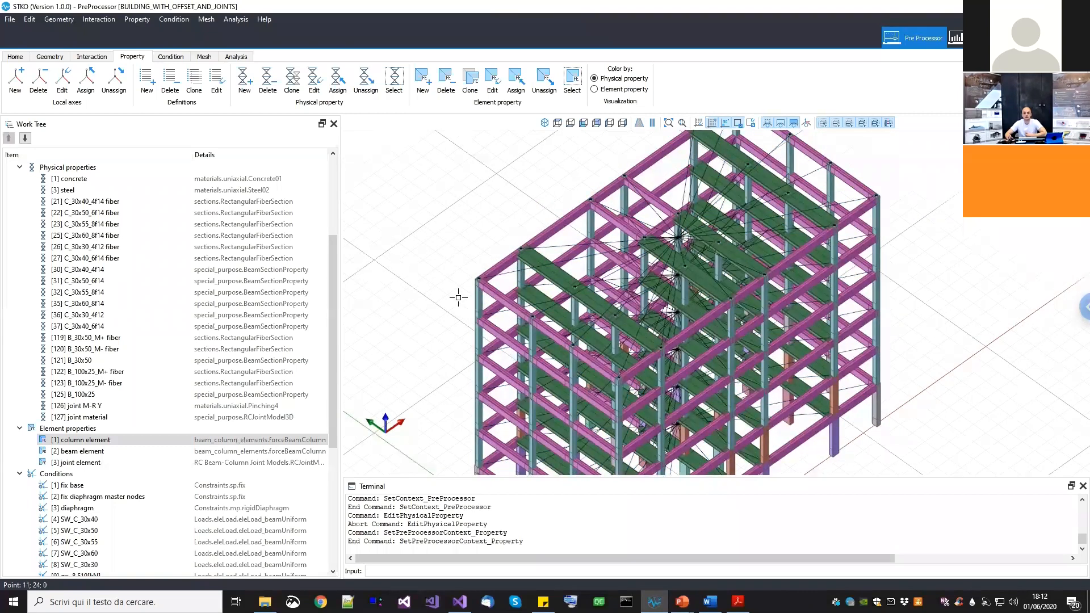
scroll(458, 300, "down", 2)
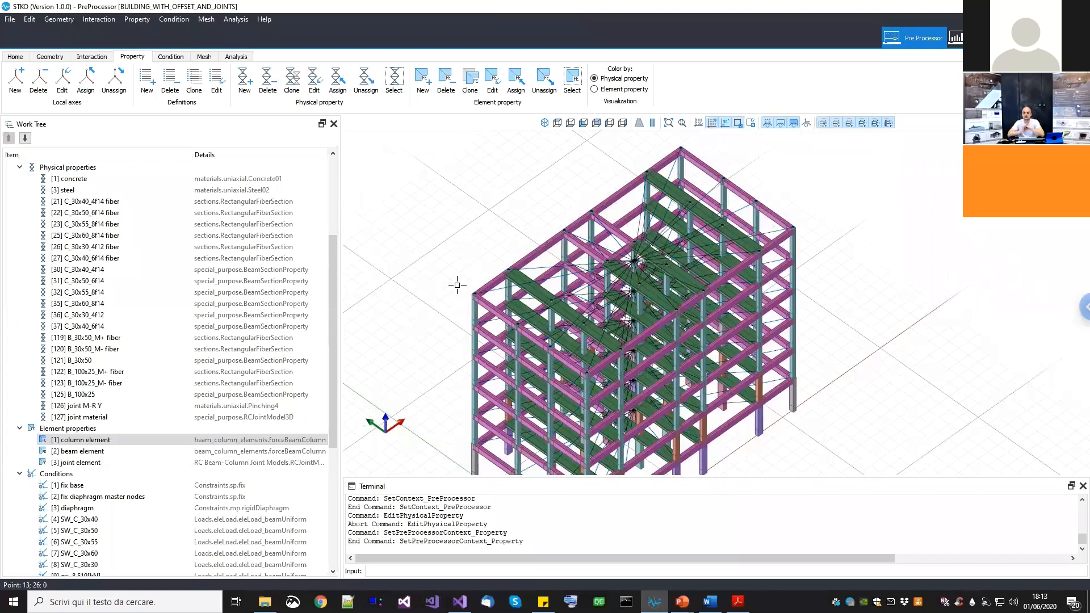
middle_click_drag(648, 303, 654, 301)
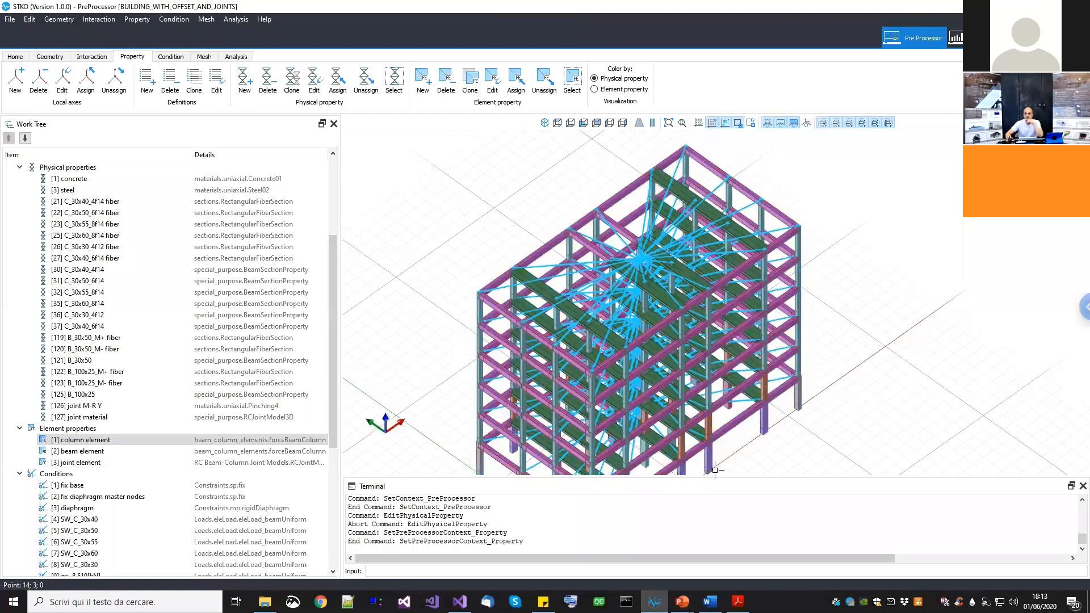
Shrink the terminal area to enlarge the 3D view, and start a new empty document
mouse_move(715, 477)
left_mouse_down()
mouse_move(714, 400)
mouse_move(715, 497)
left_mouse_up()
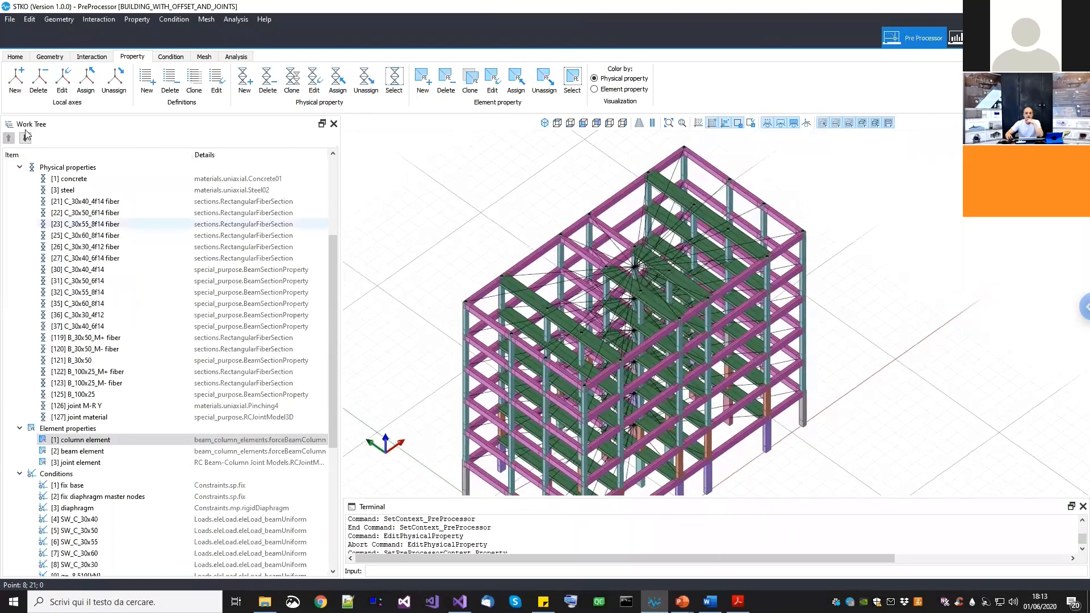
left_click(15, 57)
middle_click_drag(508, 274, 545, 253)
key("ctrl+n")
left_click(562, 315)
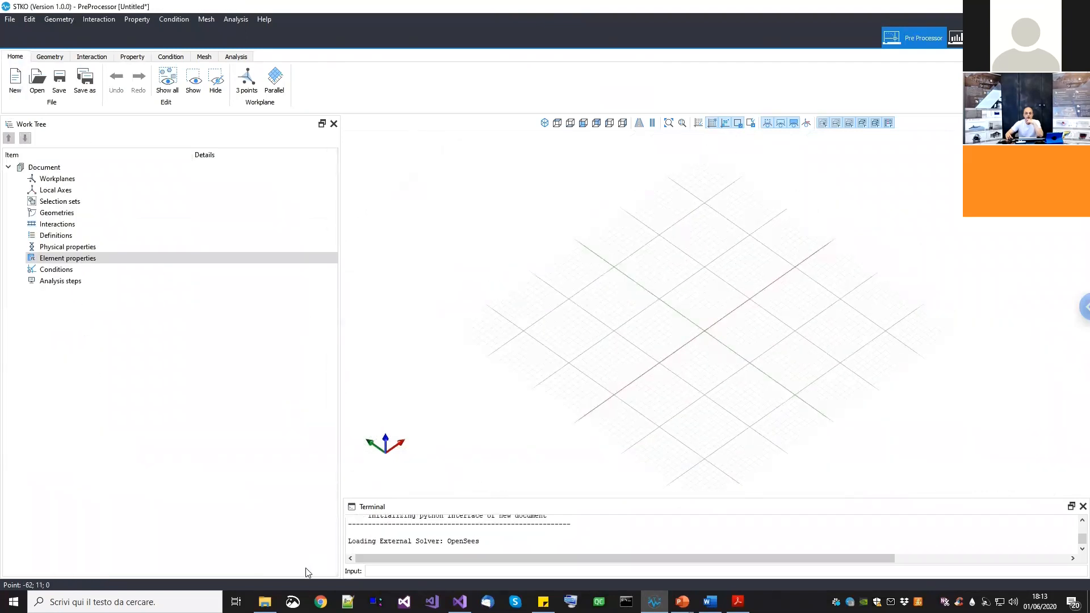
Switch to File Explorer, create a folder named example inside wbinar_existing_rc_building_1_06_2020, and return to STKO
key("alt+Tab")
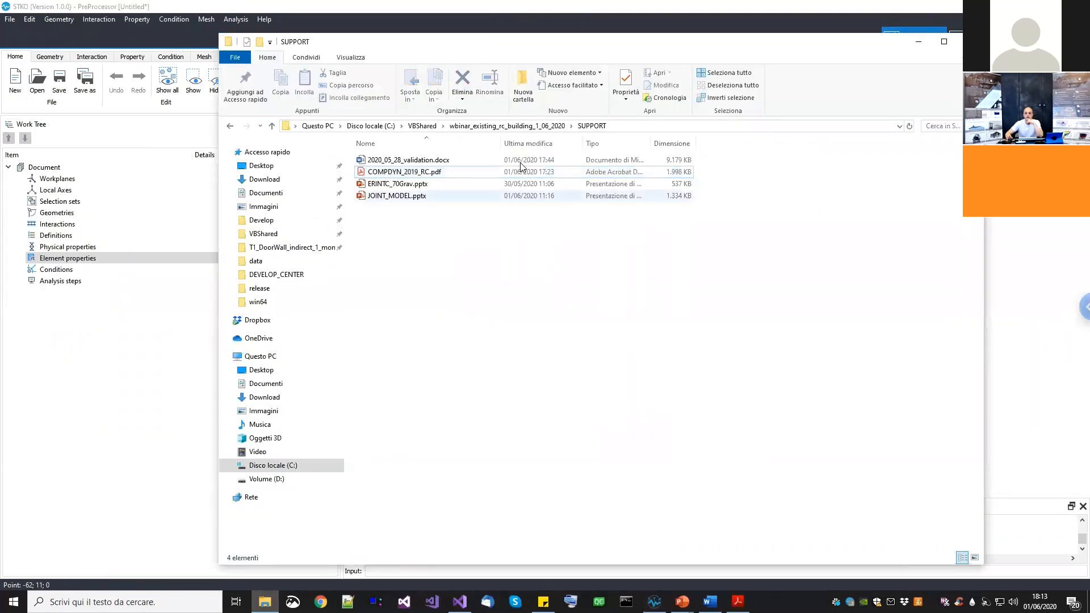
left_click(514, 124)
right_click(443, 297)
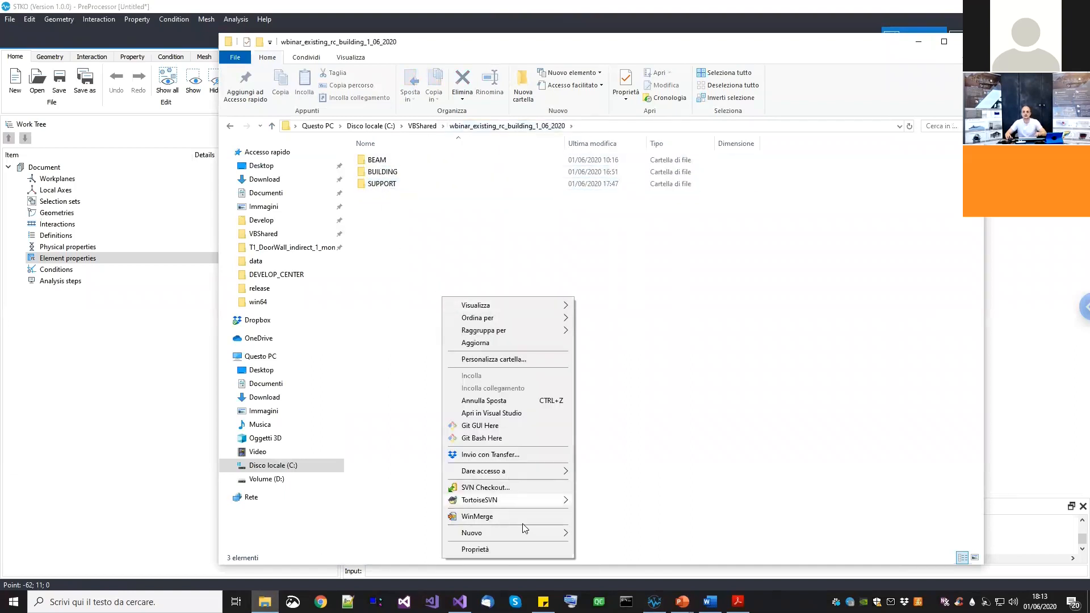
mouse_move(524, 532)
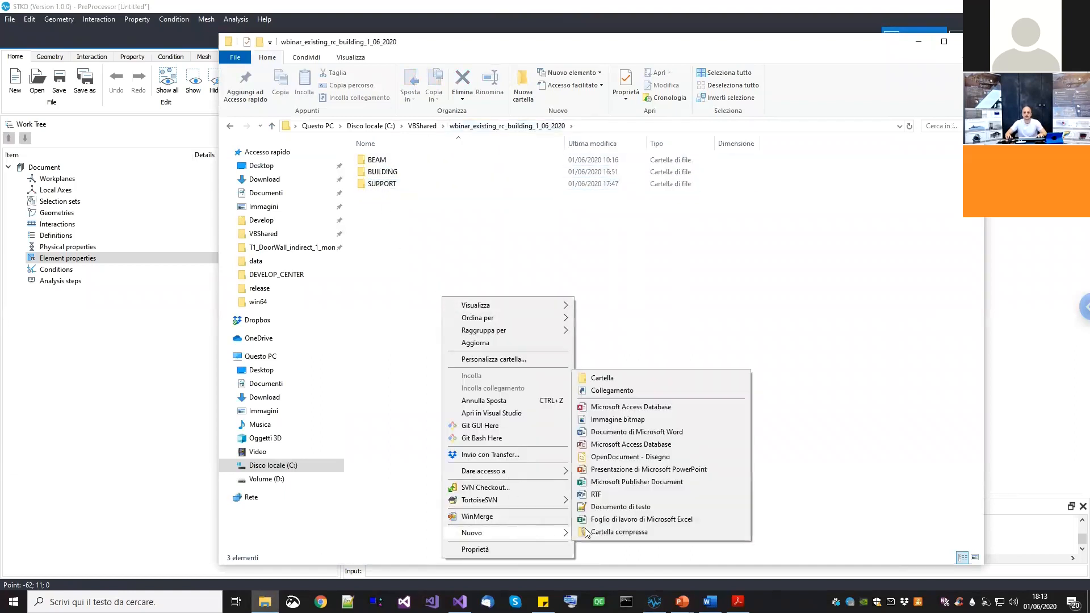
left_click(597, 378)
type("x")
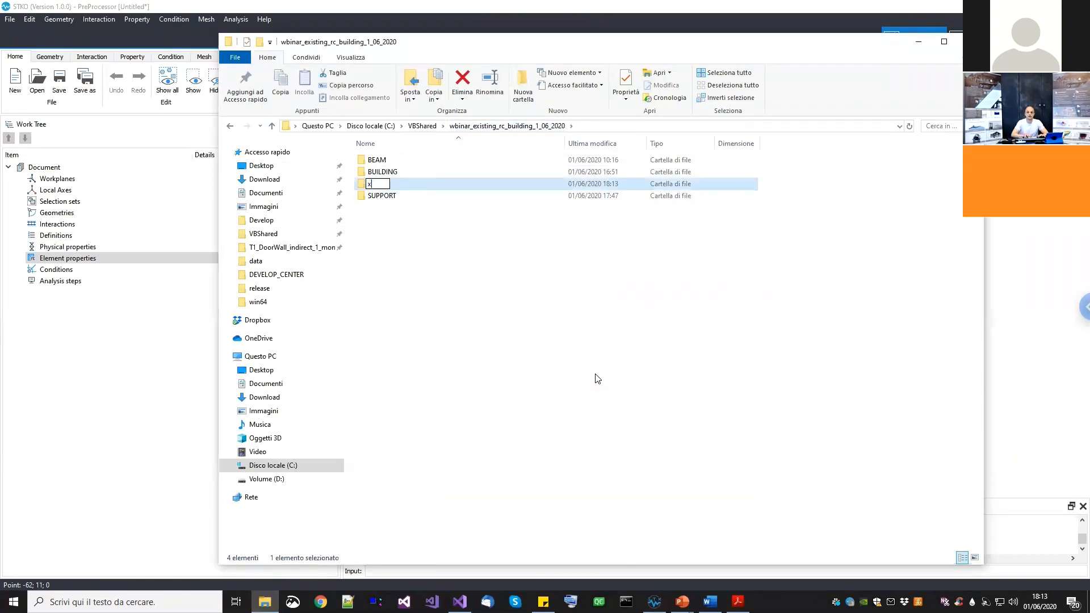
type("ample")
key("Return")
left_click(1024, 324)
Switch to ERINTC_70Grav.pptx in PowerPoint, review the floor plan and materials on slide 2, and return to STKO
middle_click_drag(650, 326, 604, 339)
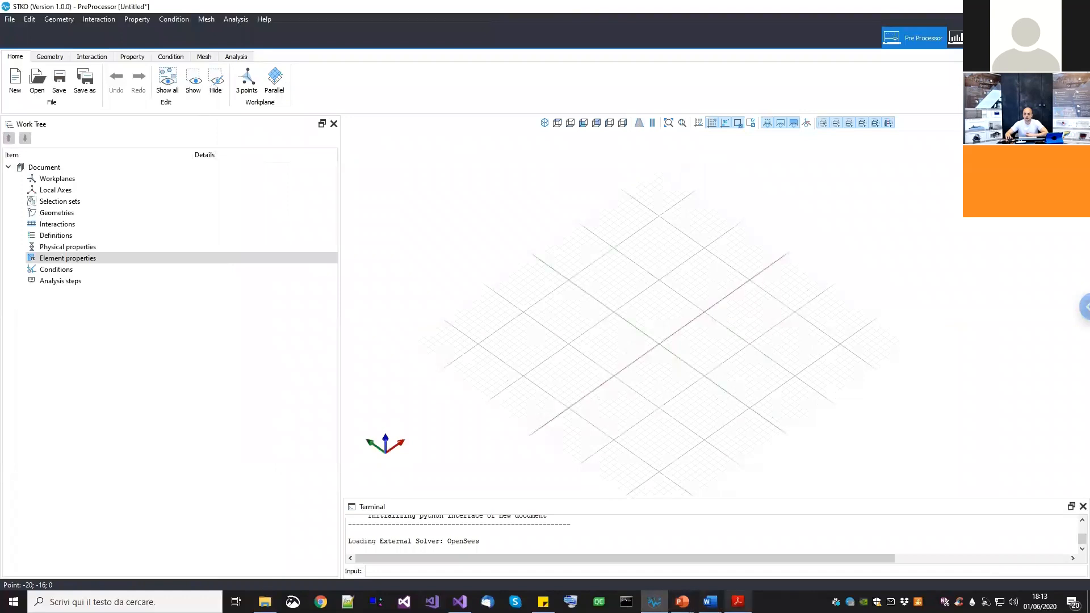
mouse_move(682, 602)
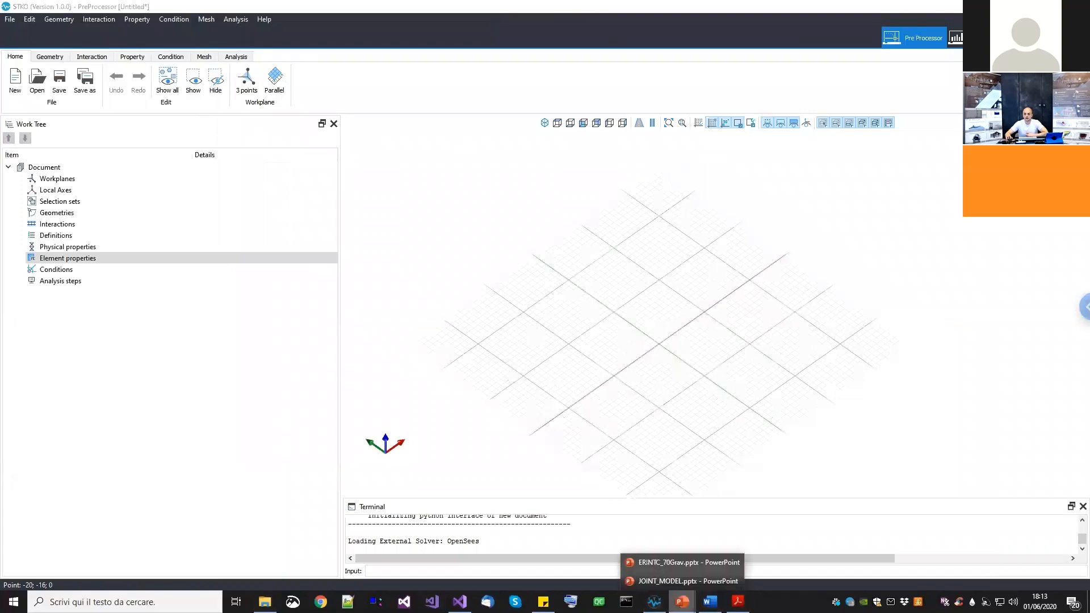
left_click(672, 564)
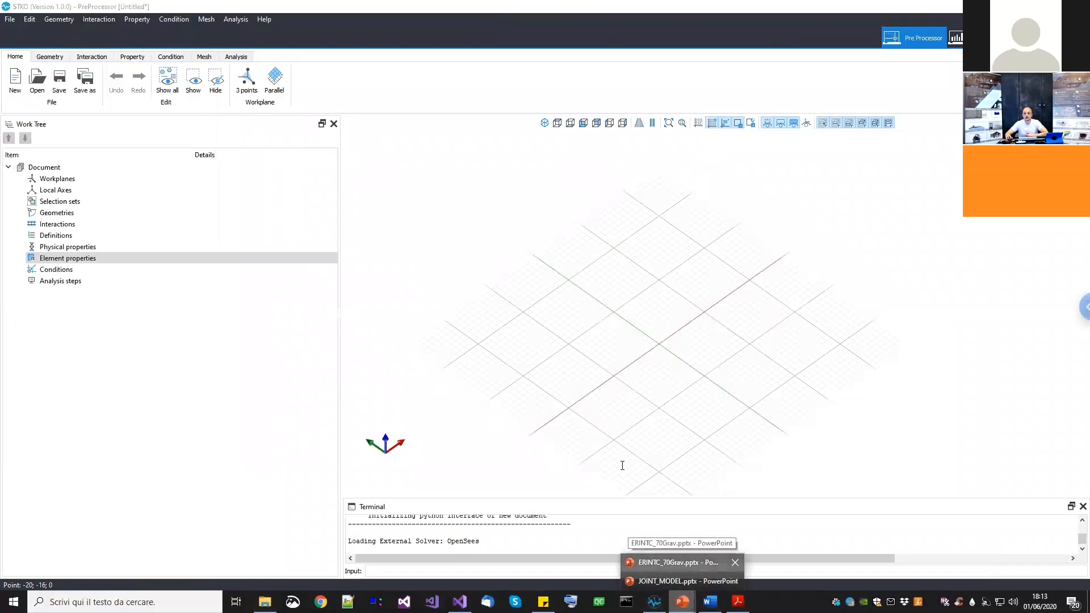
left_click(48, 170)
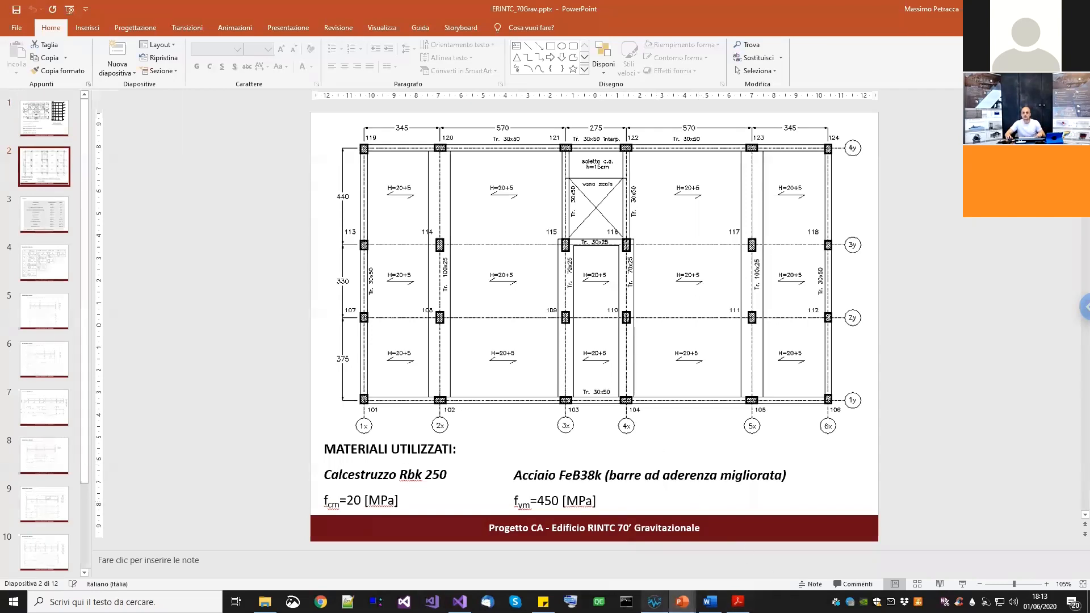
left_click(655, 601)
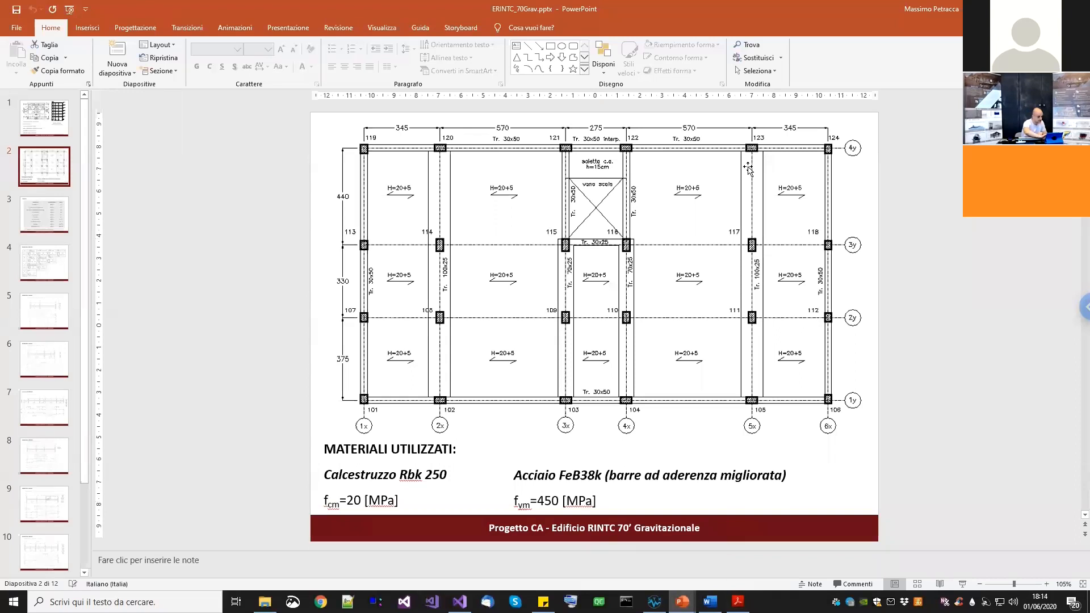
left_click(932, 290)
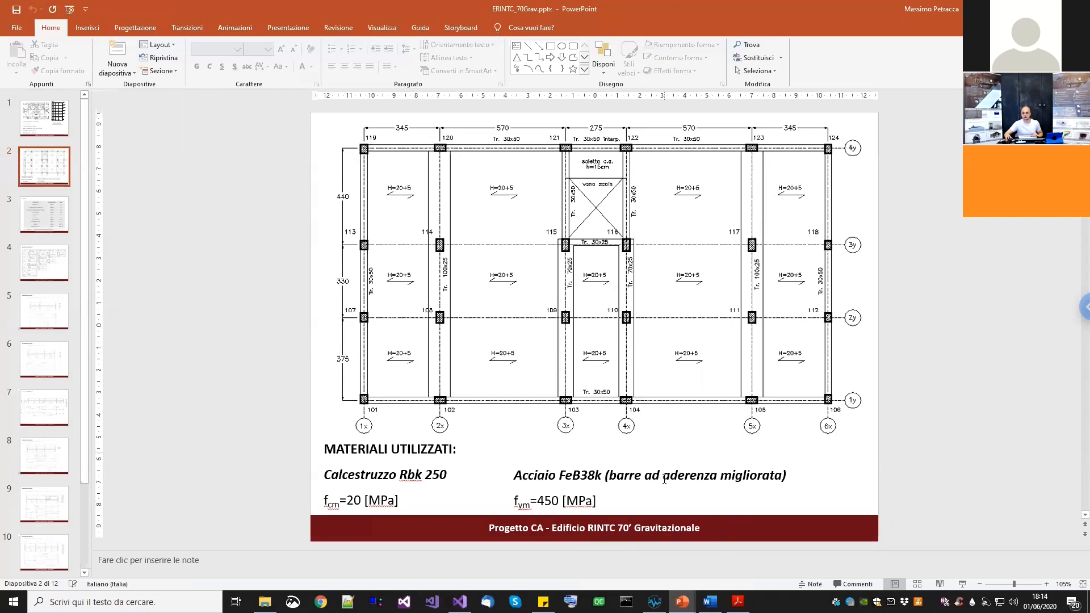
key("alt+Tab")
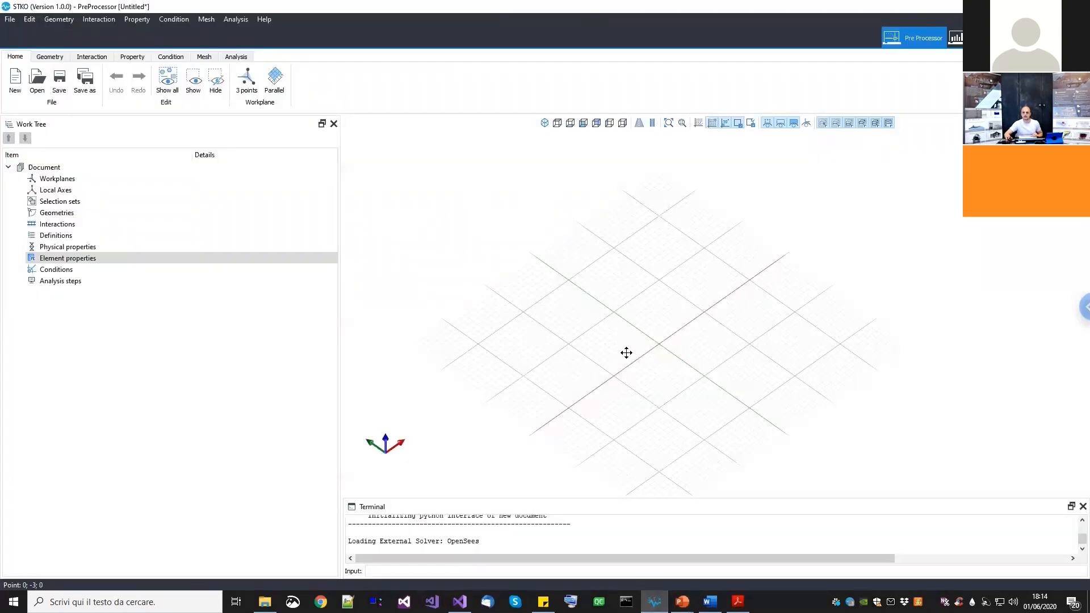
Start the Lines command, check the x-direction bay widths on the floor plan in ERINTC_70Grav.pptx in PowerPoint, and return to STKO
scroll(600, 356, "up", 3)
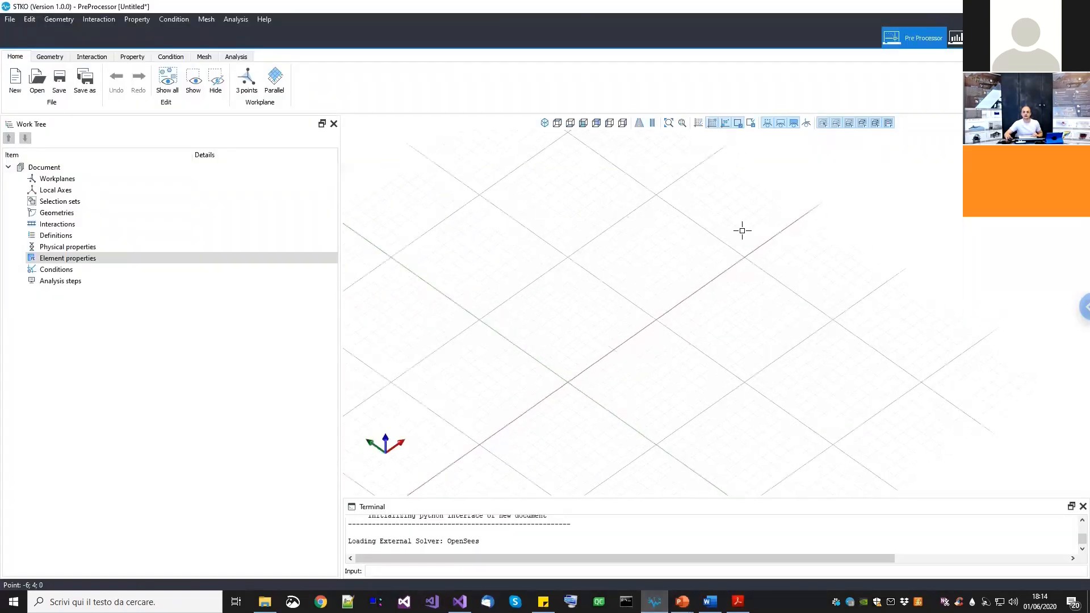
scroll(656, 319, "down", 2)
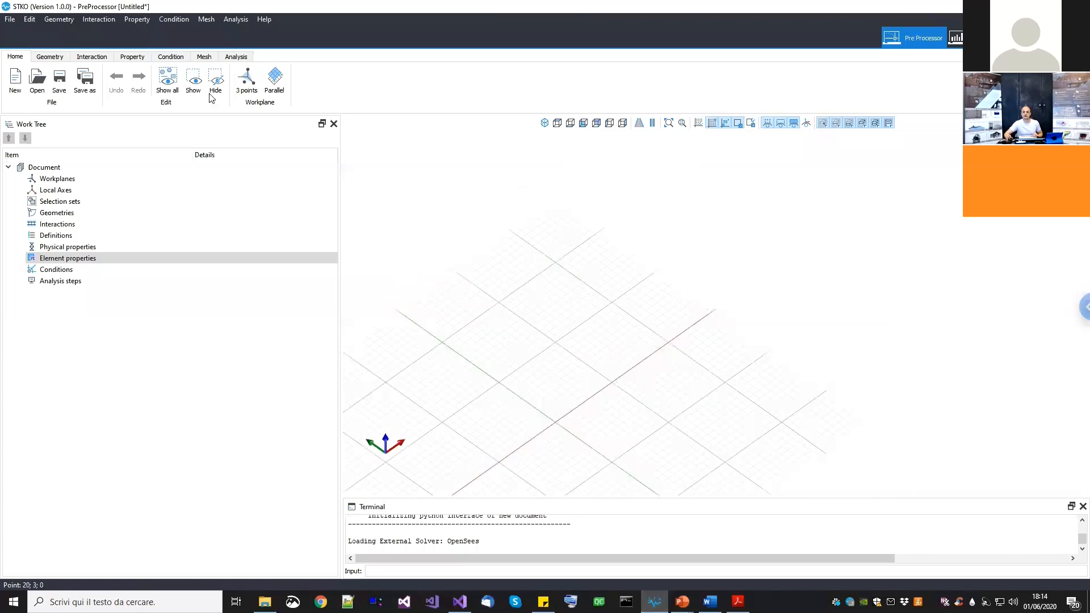
left_click(52, 58)
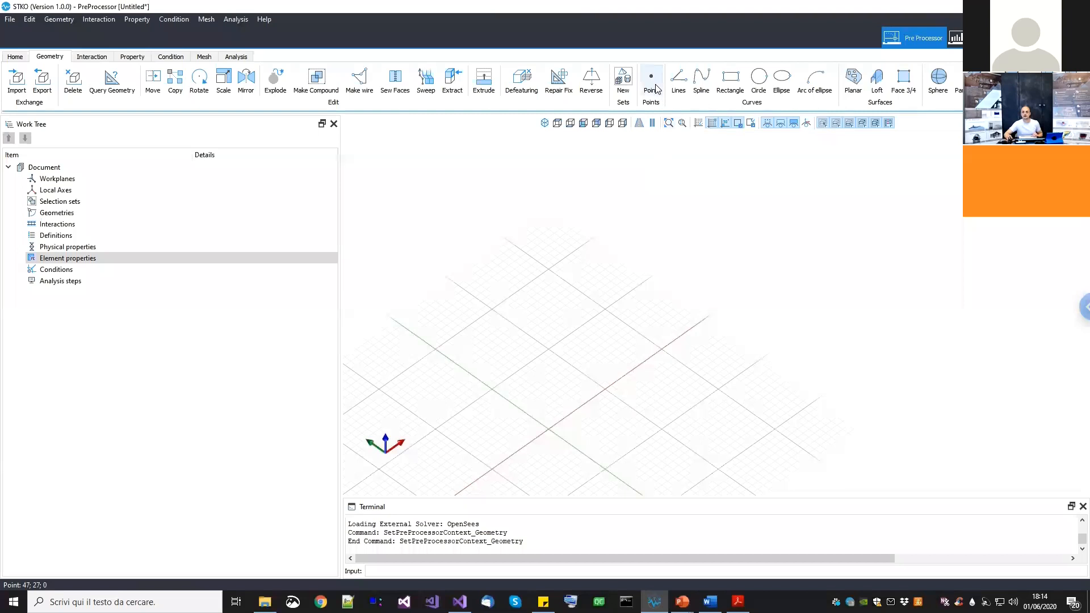
left_click(678, 79)
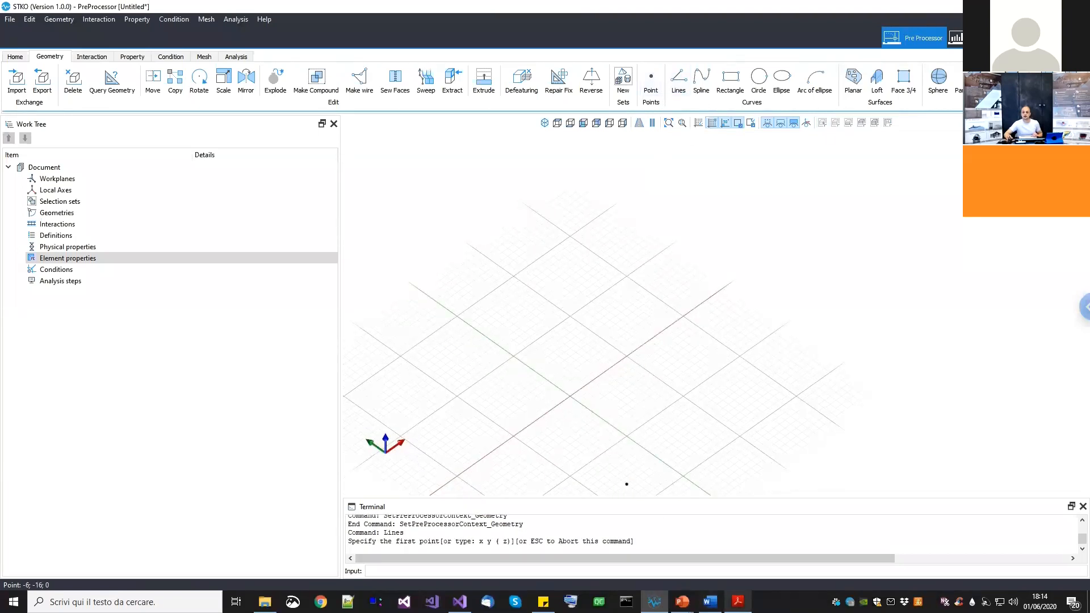
mouse_move(682, 601)
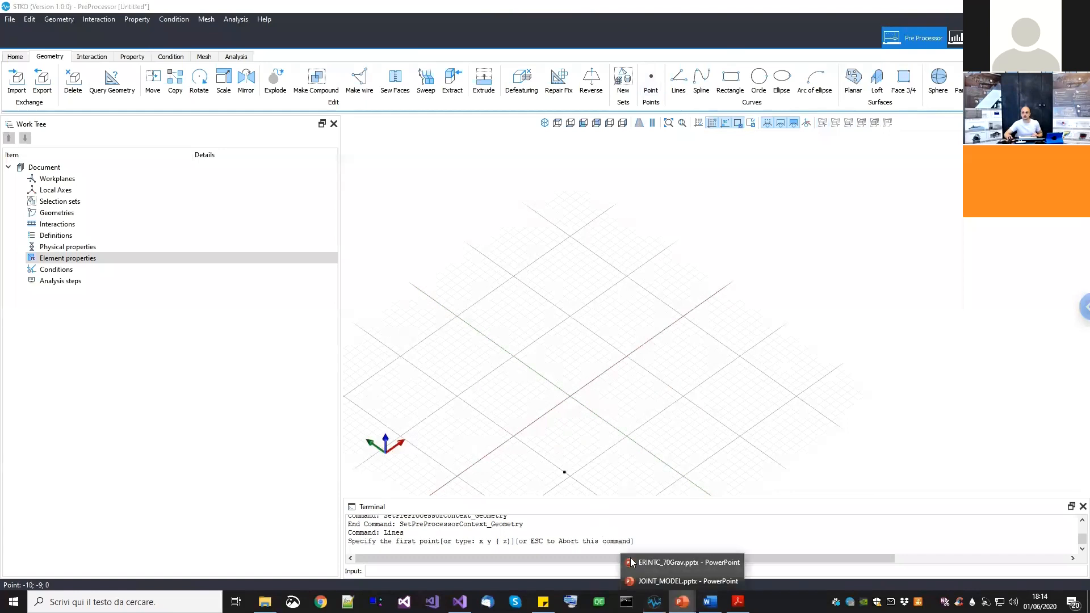
left_click(649, 562)
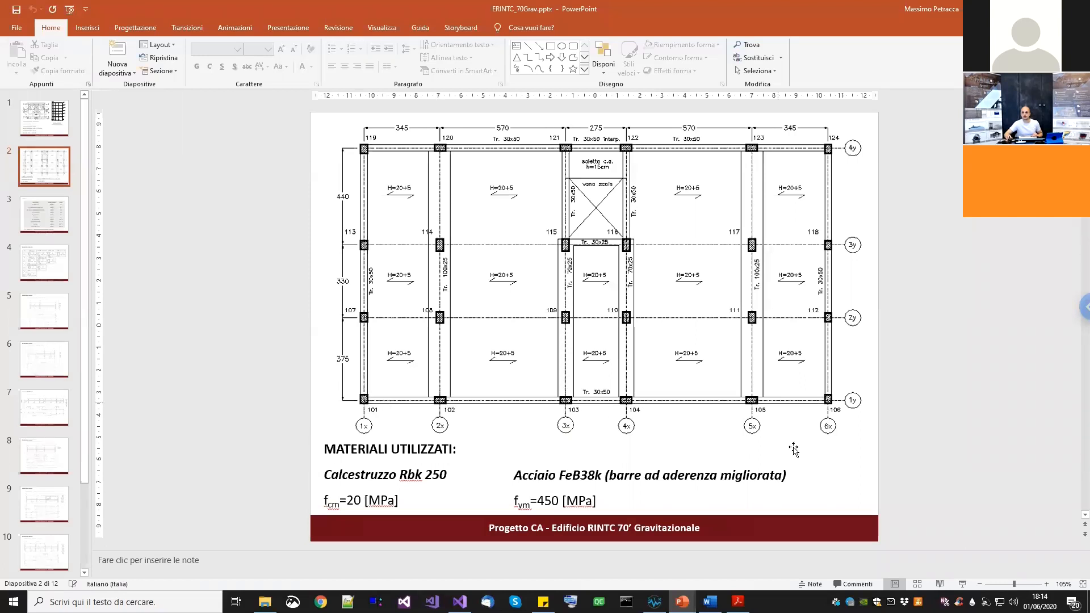
left_click(655, 601)
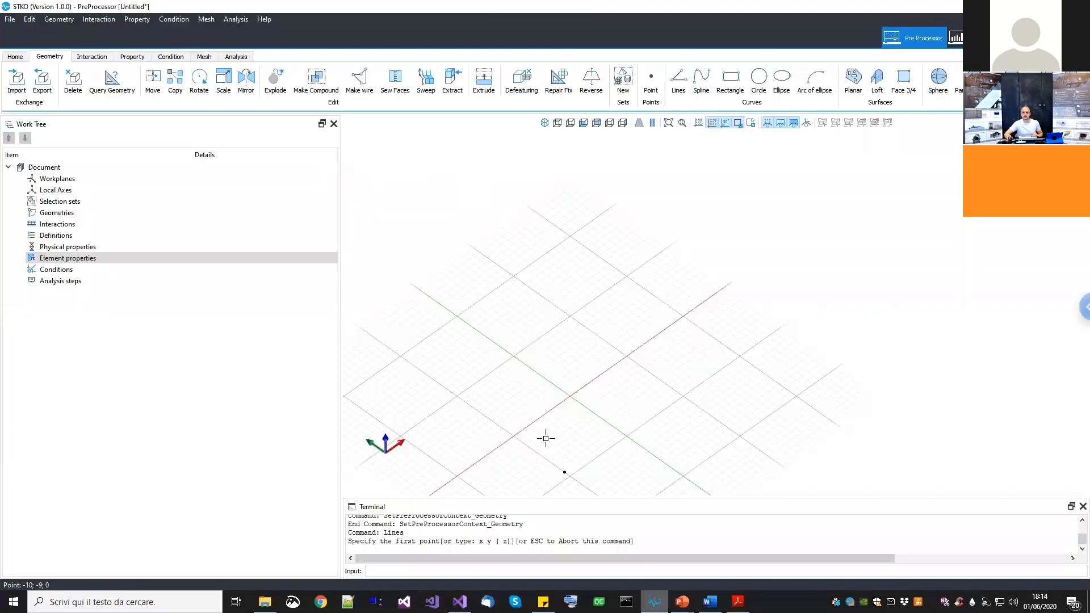
In the top view, start the line at the origin and add segments of 3.45 and 5.7 along the positive x axis
middle_click_drag(535, 409, 526, 408)
left_click(558, 124)
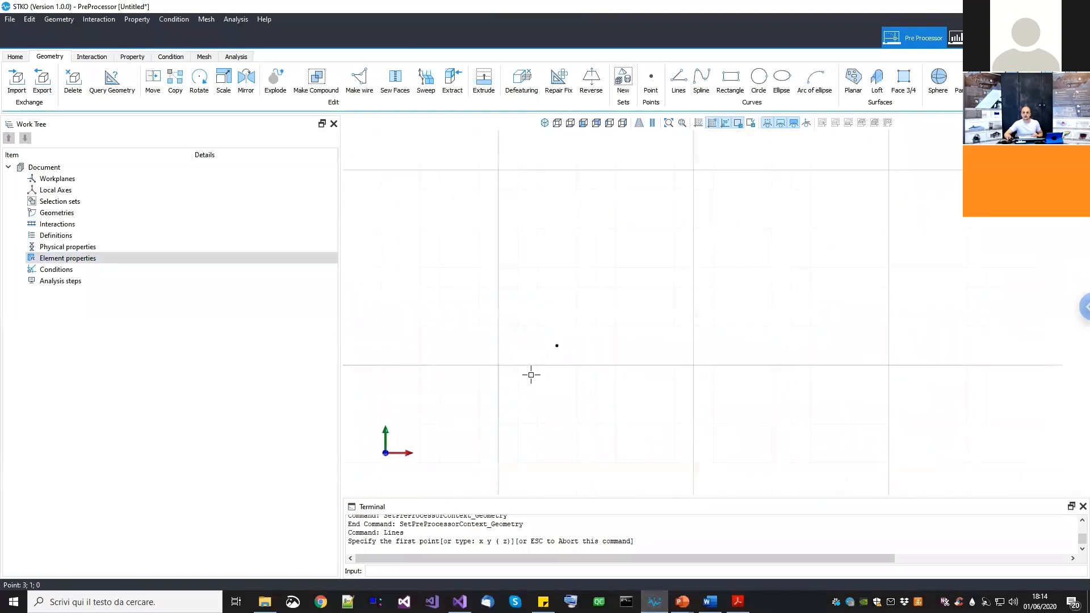
left_click(503, 368)
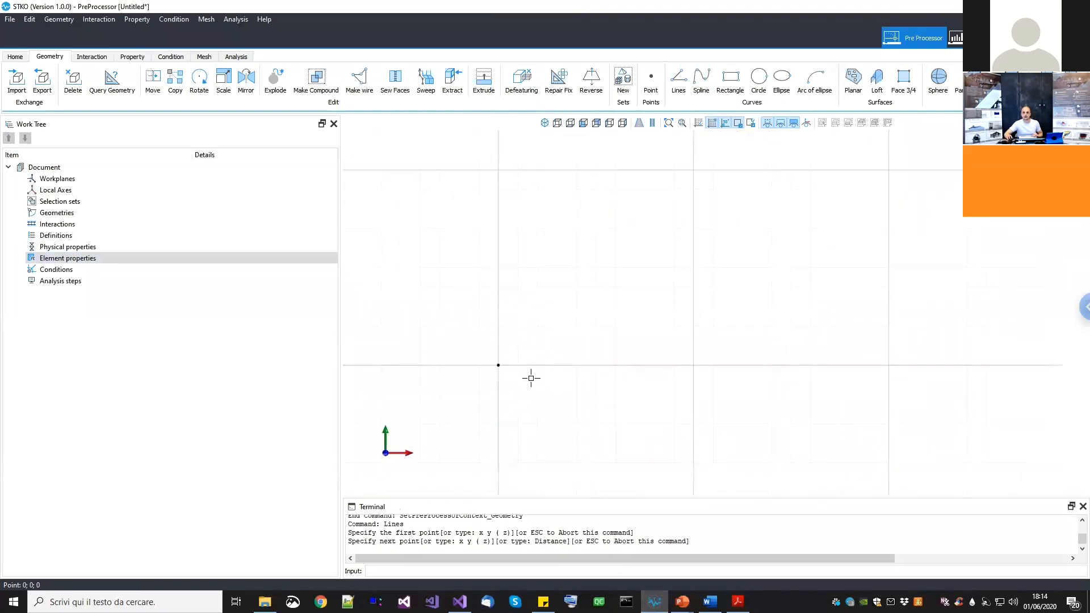
scroll(511, 384, "down", 3)
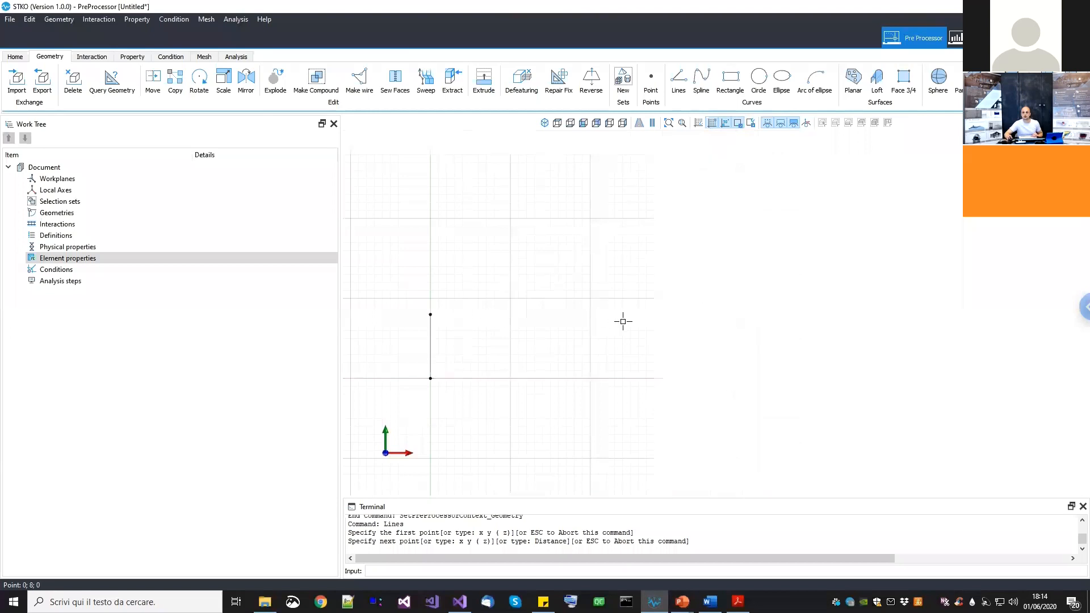
scroll(665, 365, "down", 2)
middle_click_drag(677, 370, 614, 363)
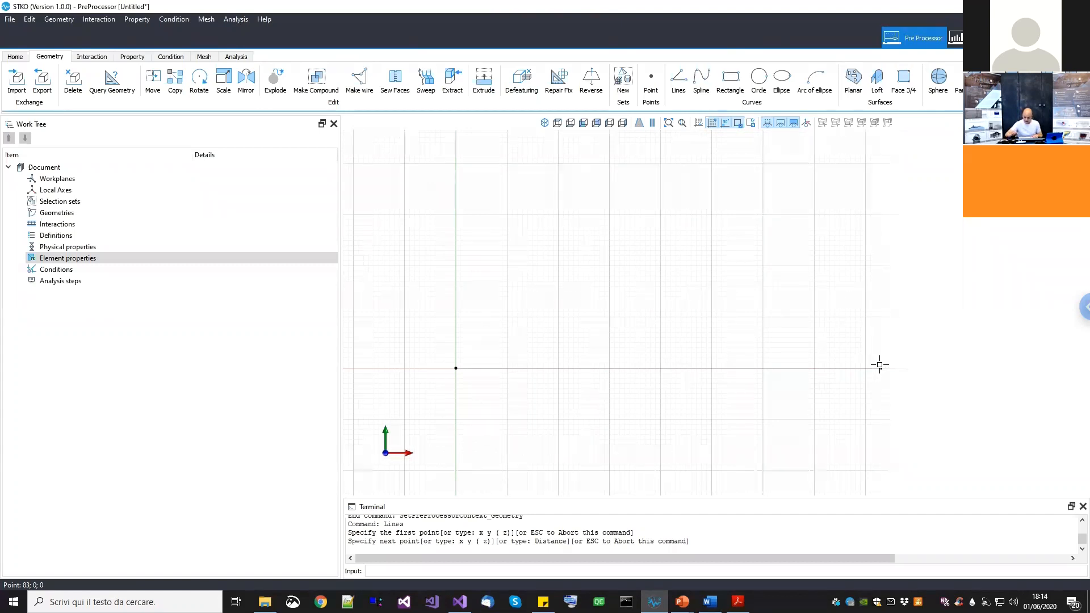
key("Return")
scroll(494, 375, "up", 3)
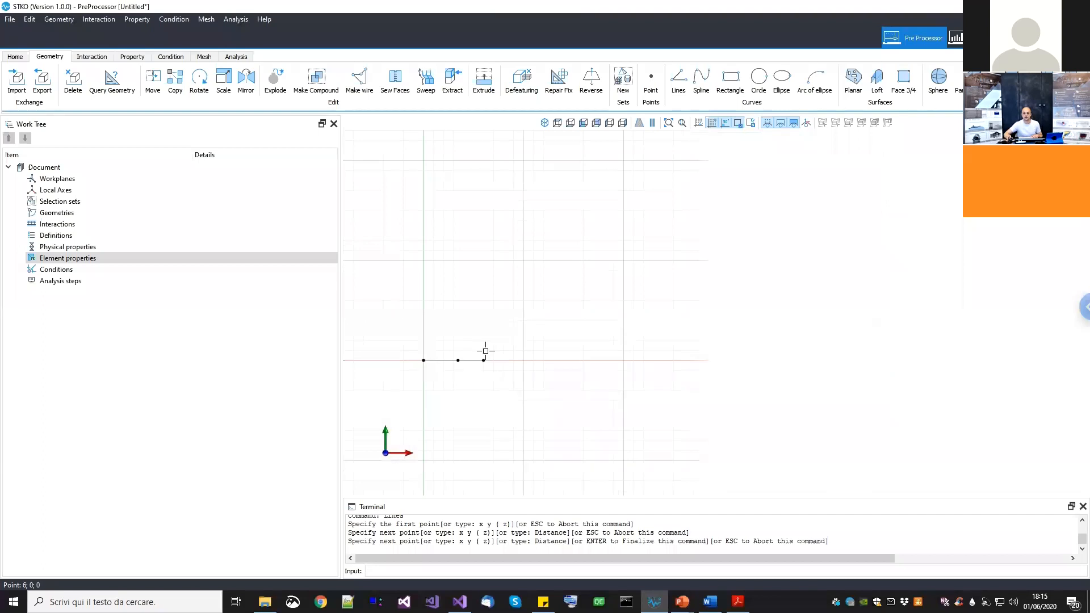
scroll(533, 372, "down", 2)
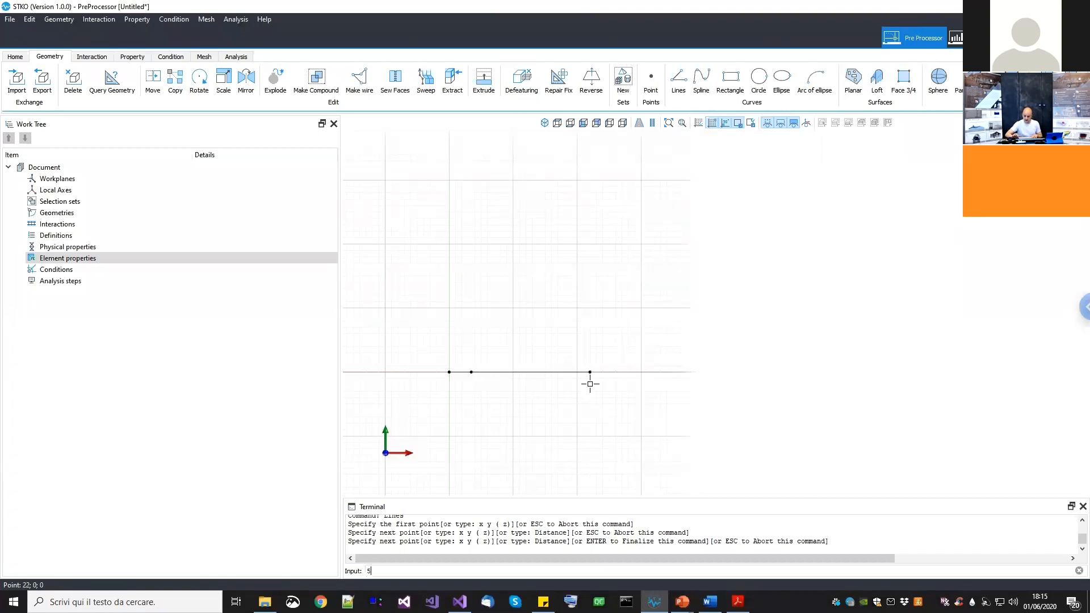
key("Return")
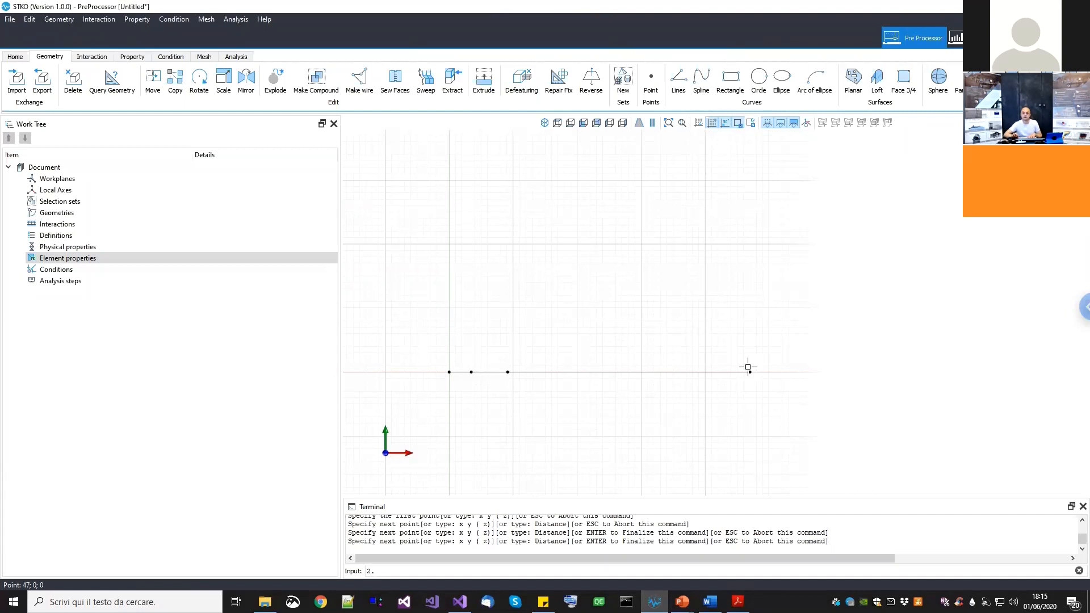
Extend the line along the x axis with segments of 2.75, 5.7 and 3.45, and finish it
type("2.75")
key("Return")
scroll(657, 357, "up", 3)
middle_click_drag(611, 373, 760, 352)
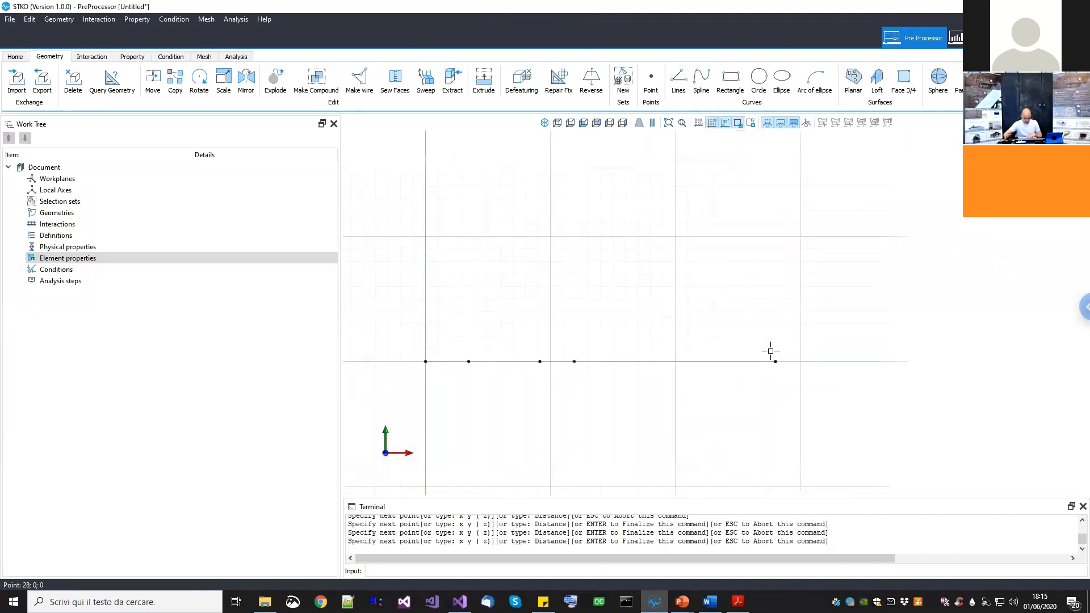
key("Return")
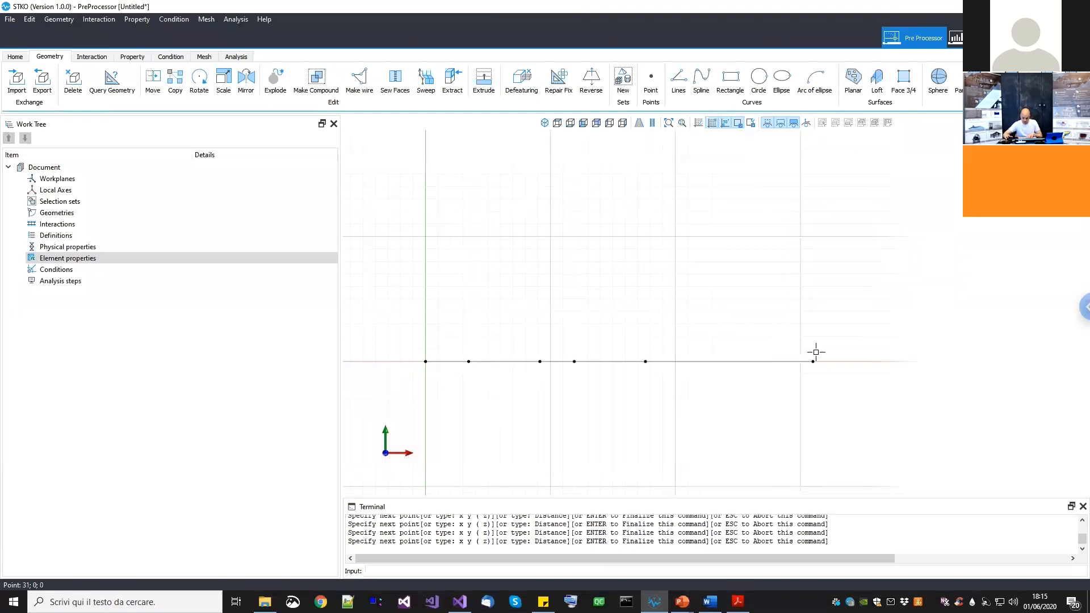
type("3.45")
key("Return")
key("Return")
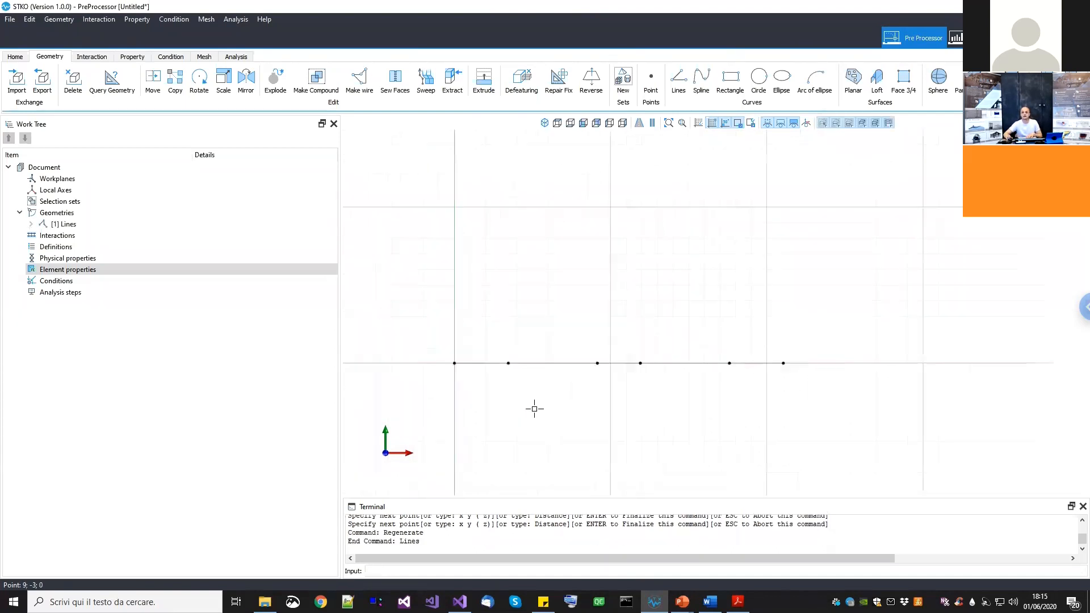
Switch to ERINTC_70Grav.pptx in PowerPoint, check the y-direction bay spacings on the floor plan, and return to STKO
scroll(701, 350, "down", 1)
middle_click_drag(701, 351, 701, 362)
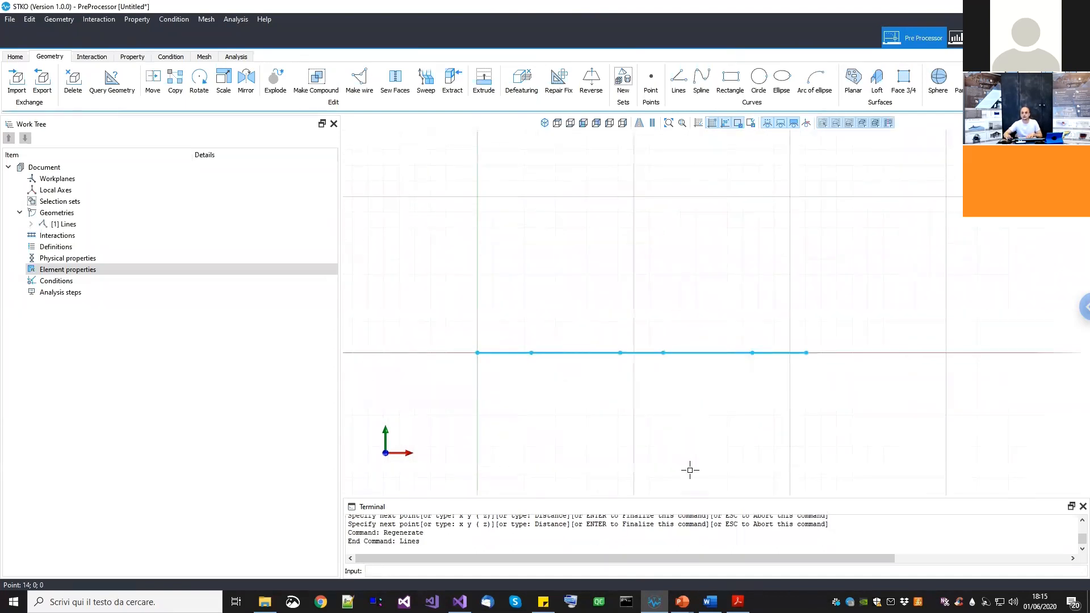
mouse_move(682, 601)
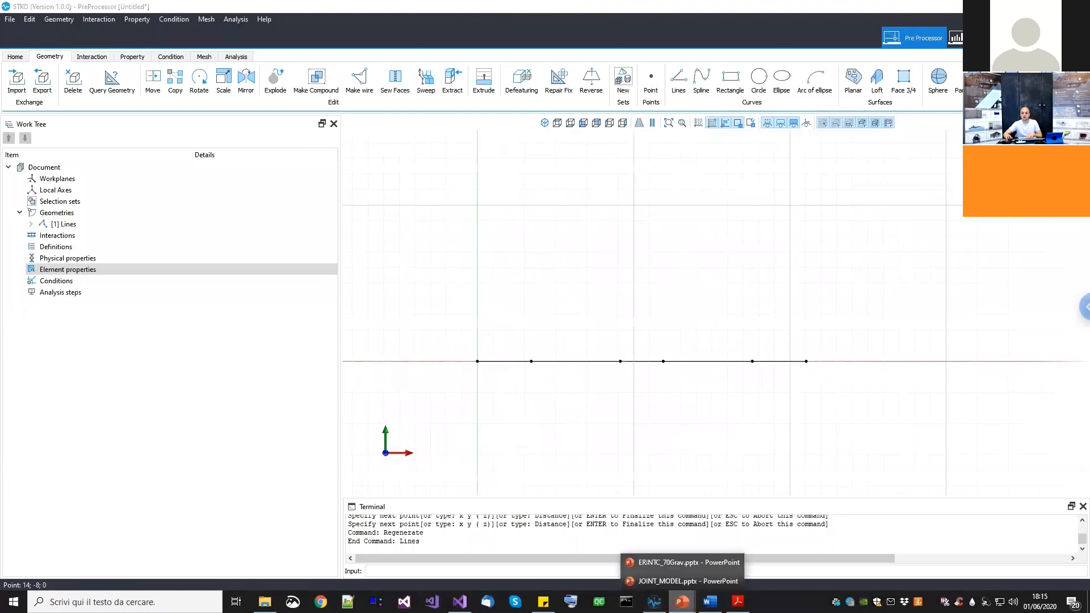
left_click(675, 563)
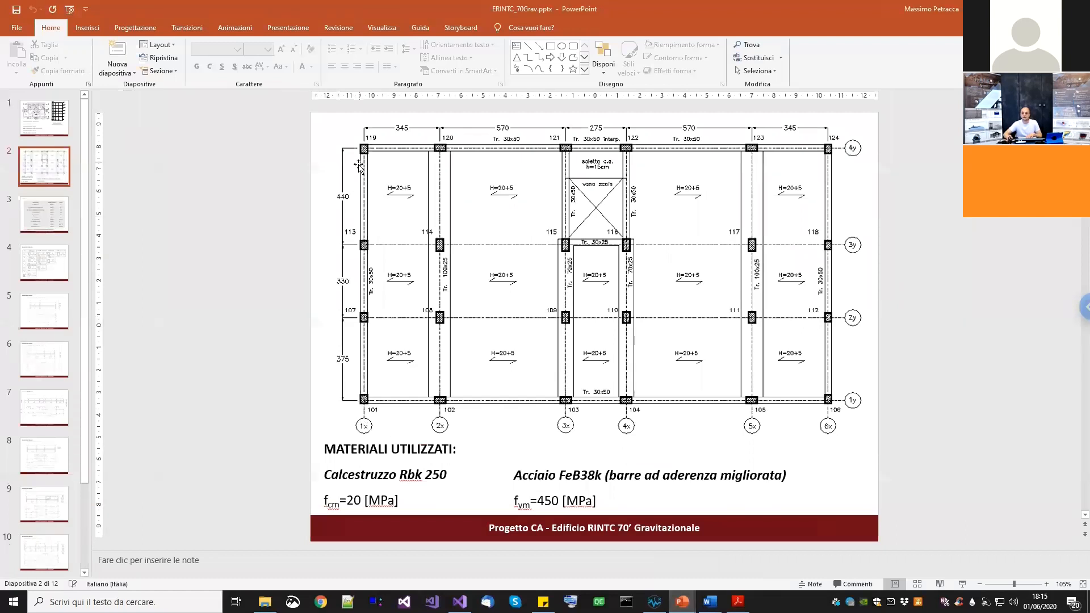
left_click(660, 545)
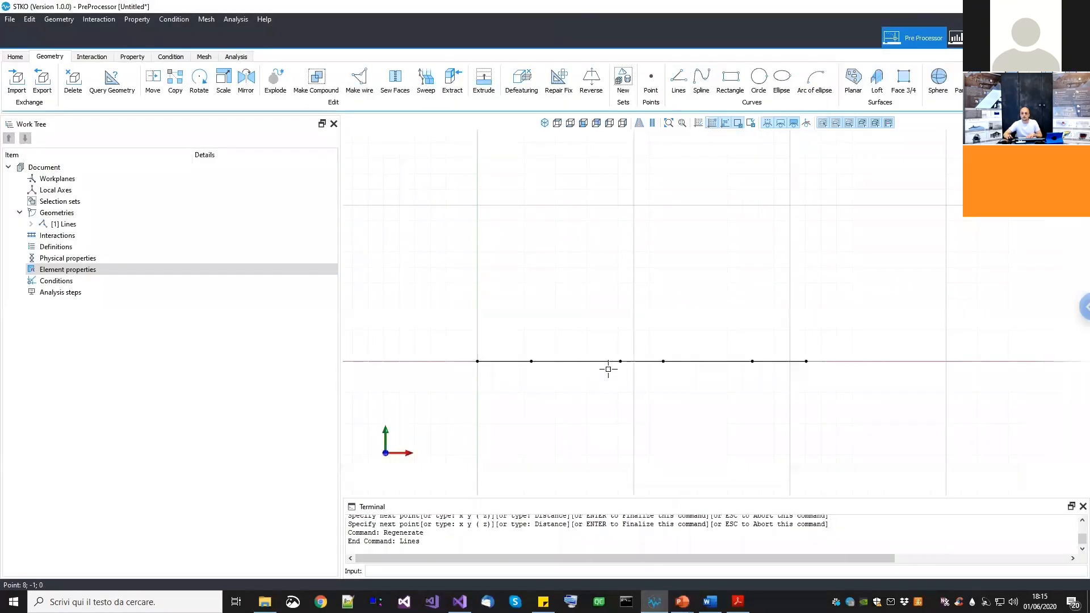
Draw a second line from the origin along the positive y axis with segments of 3.75, 3.3 and 4.4
left_click(671, 96)
middle_click_drag(485, 277, 492, 346)
scroll(480, 391, "up", 2)
left_click(490, 459)
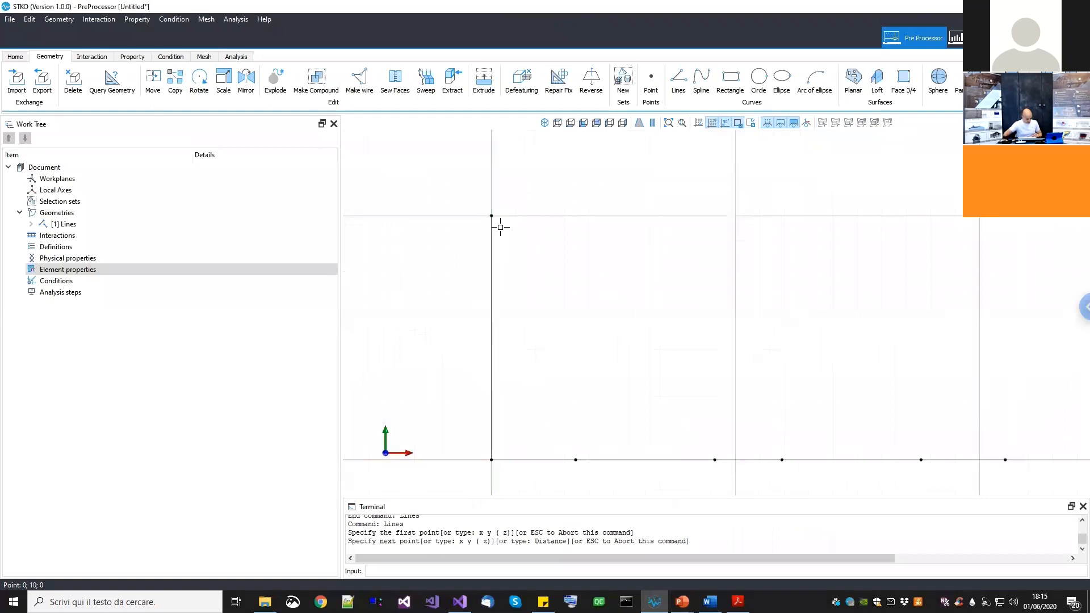
type("3.75")
key("Return")
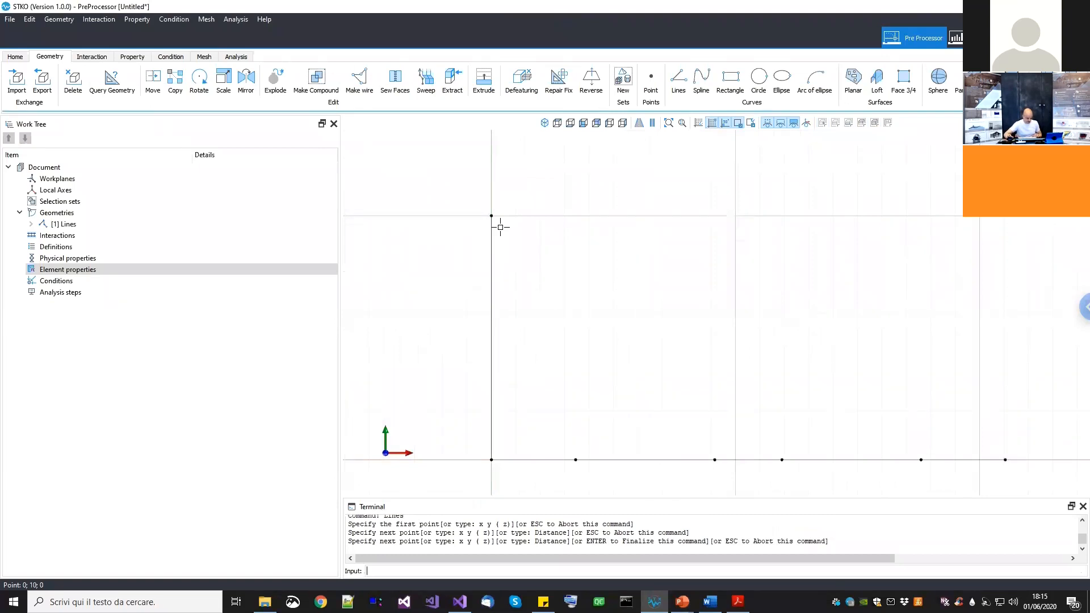
type("3")
key("Return")
scroll(499, 206, "down", 2)
middle_click_drag(499, 206, 496, 312)
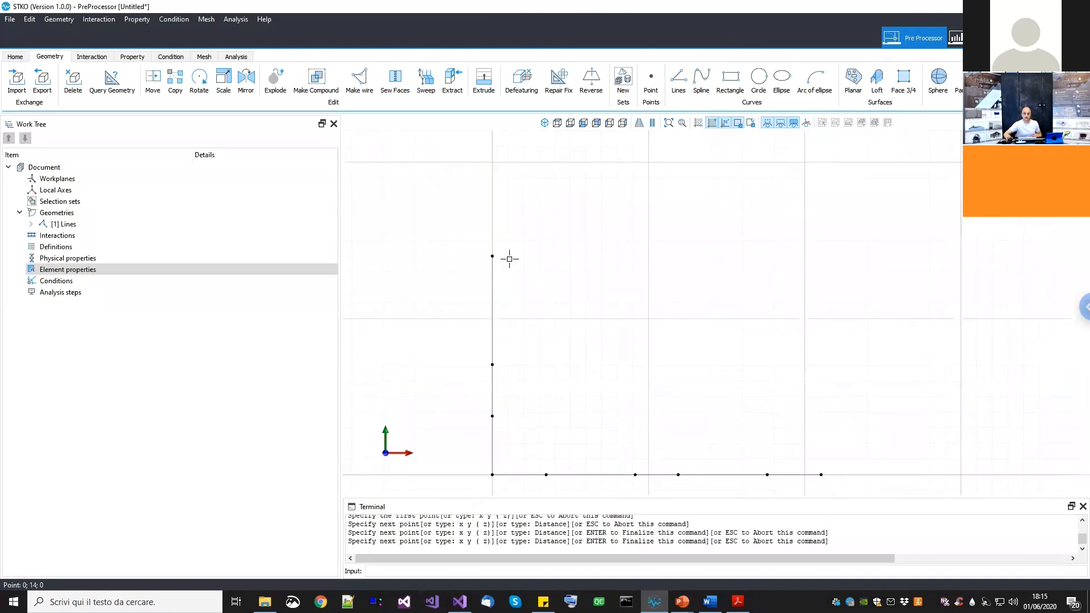
type("4.4")
key("Return")
key("Return")
middle_click_drag(610, 276, 605, 256)
scroll(477, 376, "up", 1)
middle_click_drag(697, 423, 626, 419)
middle_click_drag(696, 267, 730, 321)
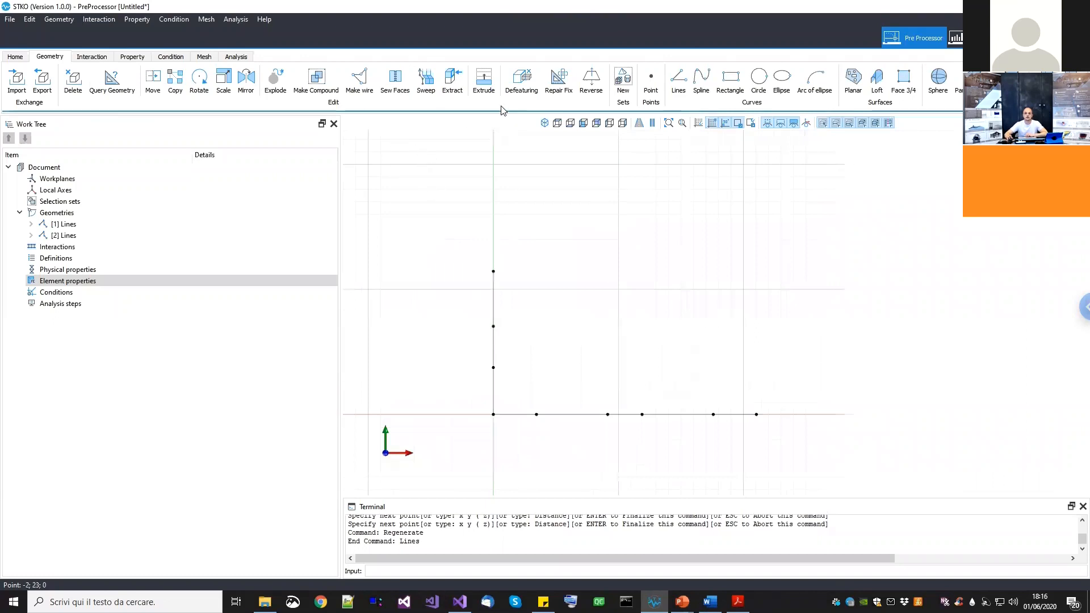
left_click(521, 80)
scroll(454, 86, "down", 1)
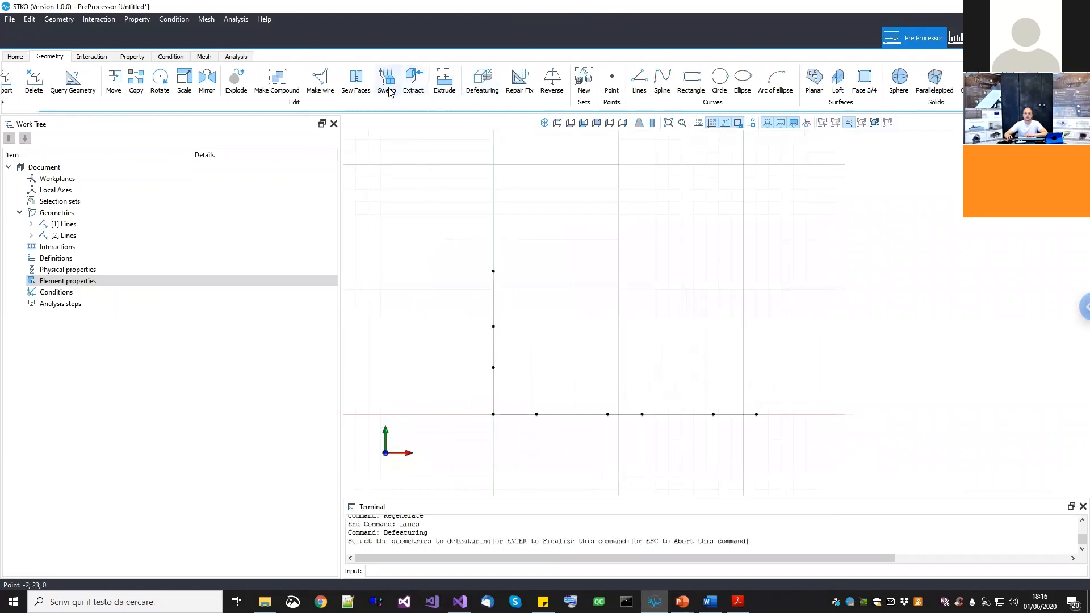
middle_click_drag(643, 281, 645, 274)
middle_click_drag(571, 258, 571, 246)
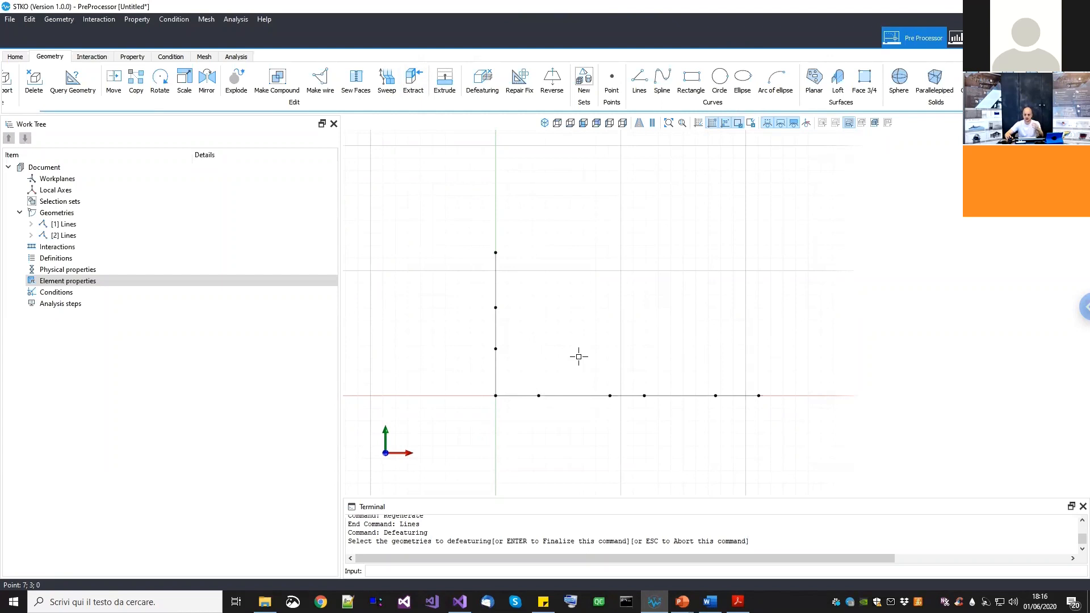
middle_click_drag(619, 336, 625, 336)
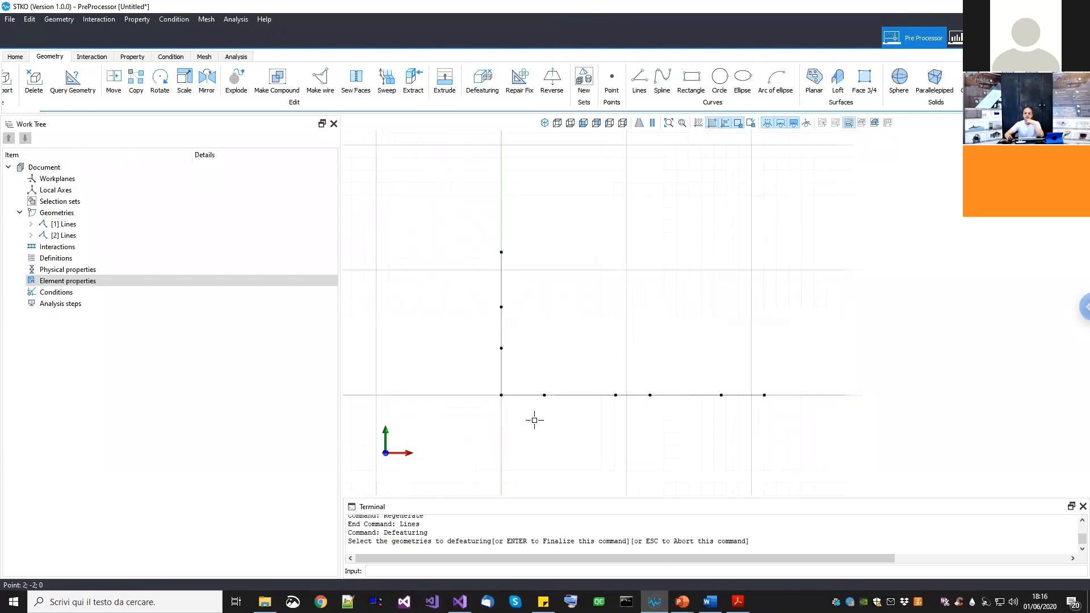
Sweep the x-axis line's five vertices beyond the origin along the three connected edges of the y-axis line
left_click(389, 91)
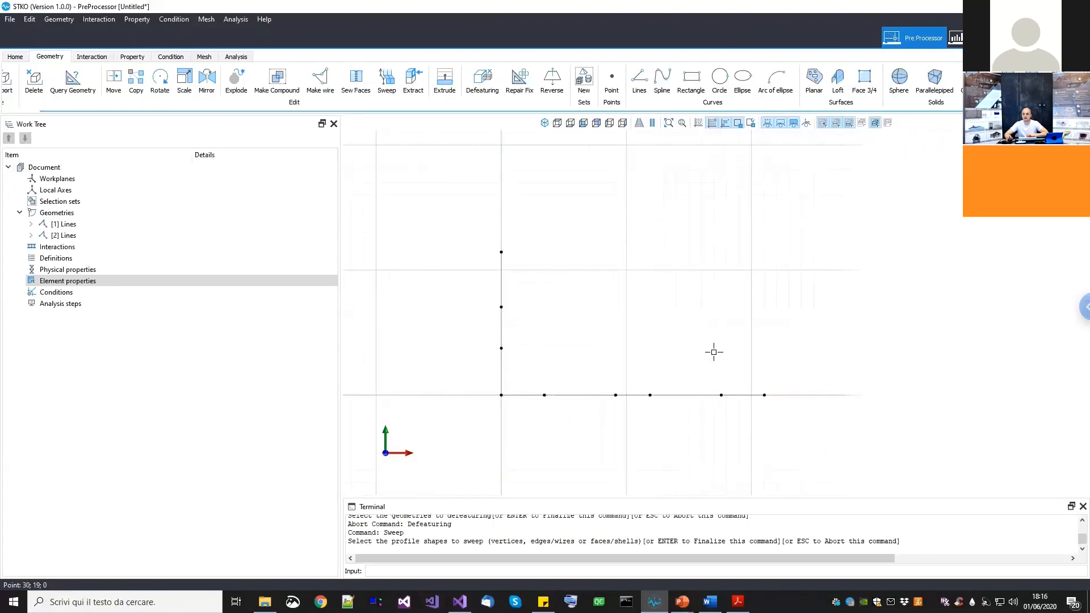
left_click(709, 395)
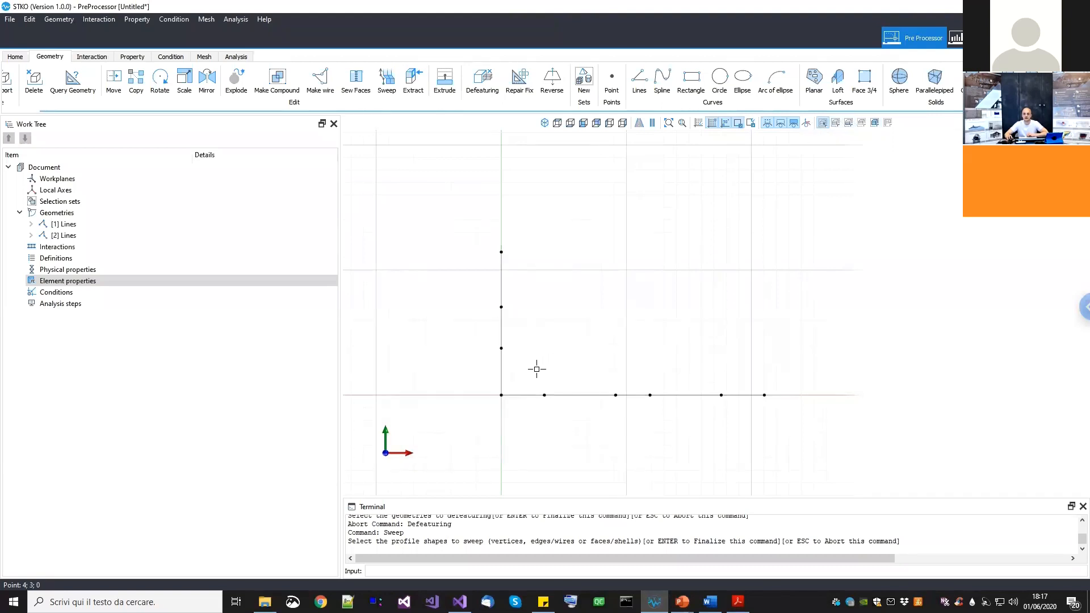
left_click_drag(529, 371, 797, 422)
key("Return")
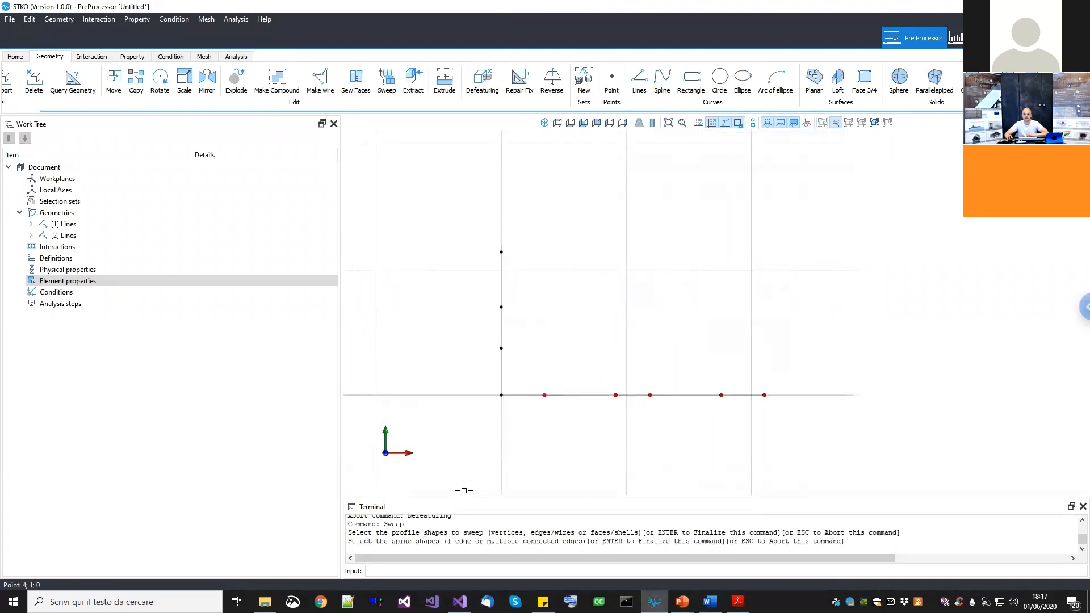
left_click(501, 372)
left_click(501, 332)
left_click(501, 287)
key("Return")
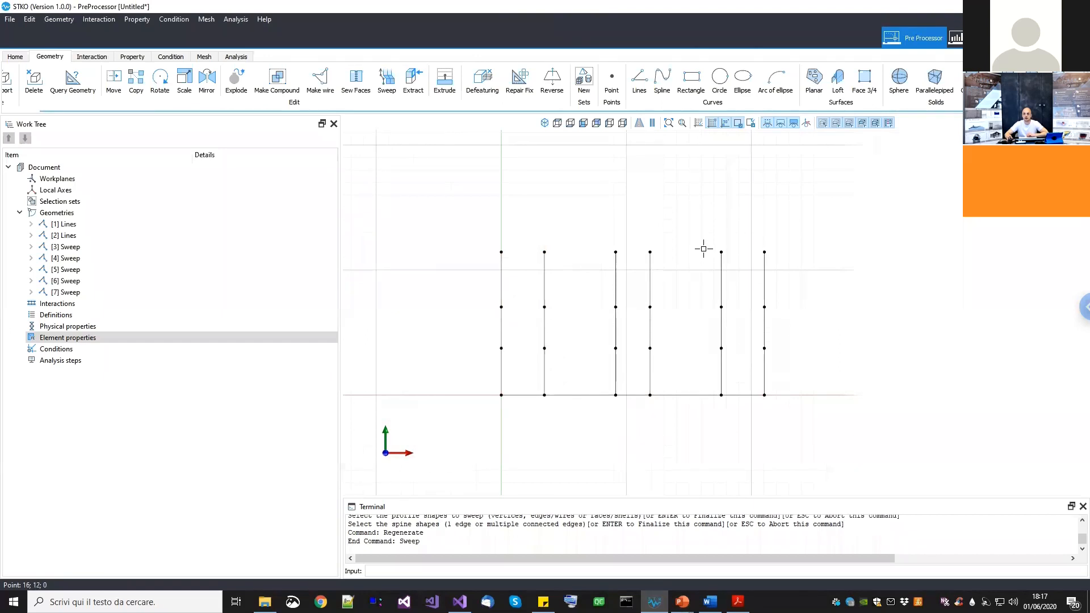
Sweep the y-axis line's three vertices beyond the origin along the five connected edges of the x-axis line
middle_click_drag(683, 333, 701, 339)
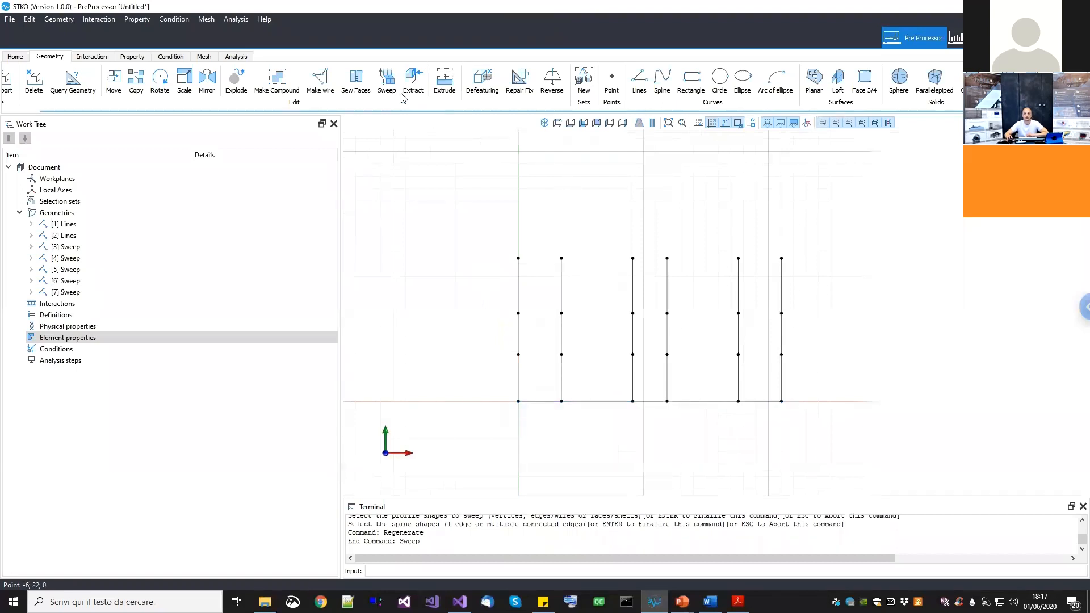
left_click(387, 81)
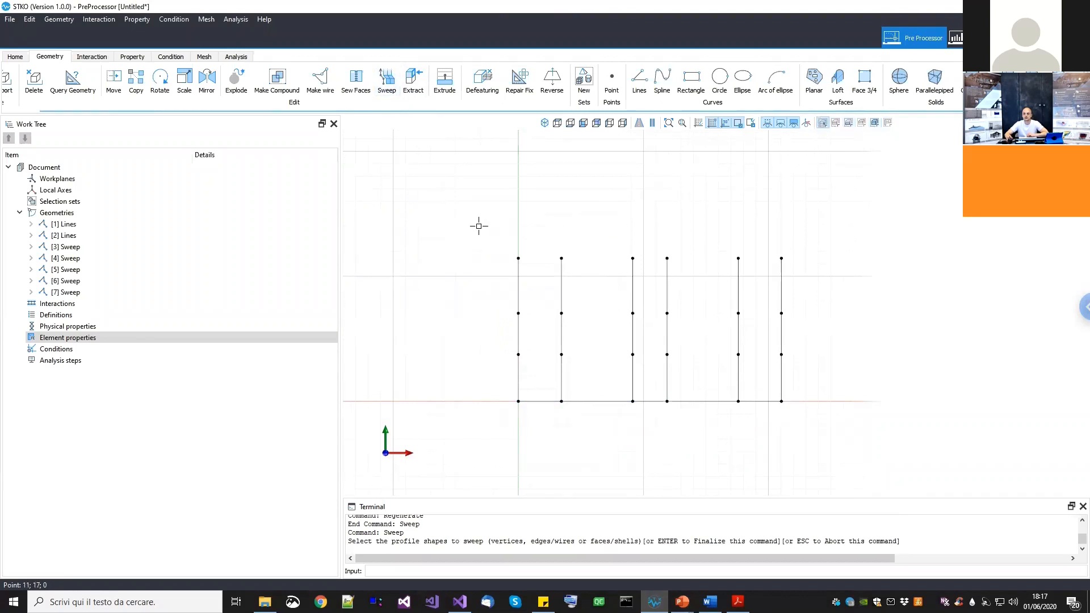
left_click_drag(491, 260, 536, 376)
key("Return")
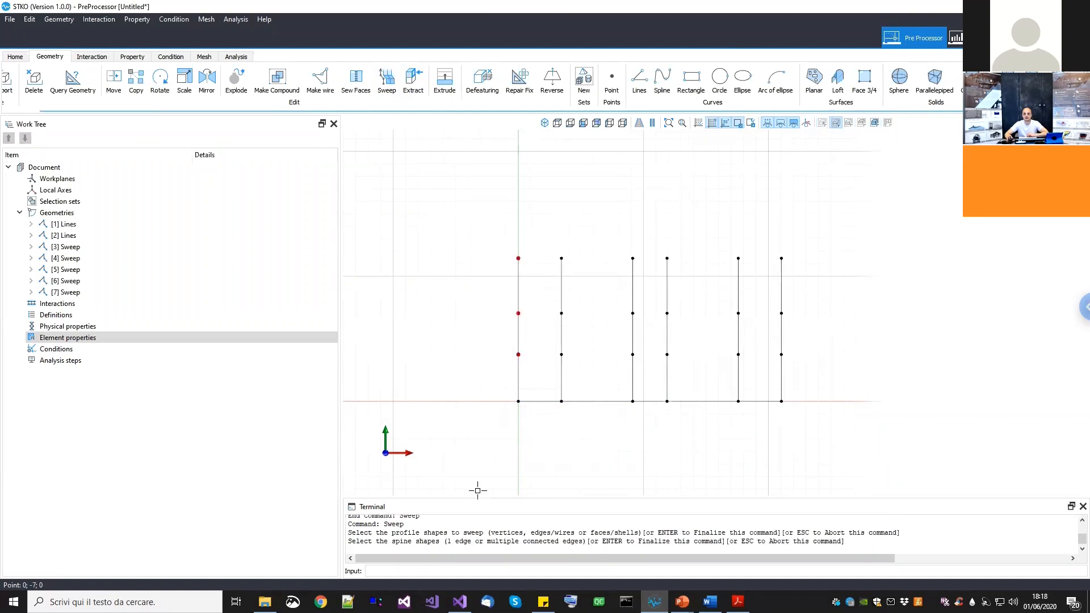
left_click(591, 402)
left_click(539, 401)
left_click(650, 401)
left_click(716, 403)
left_click(758, 401)
key("Return")
middle_click_drag(899, 283, 867, 309)
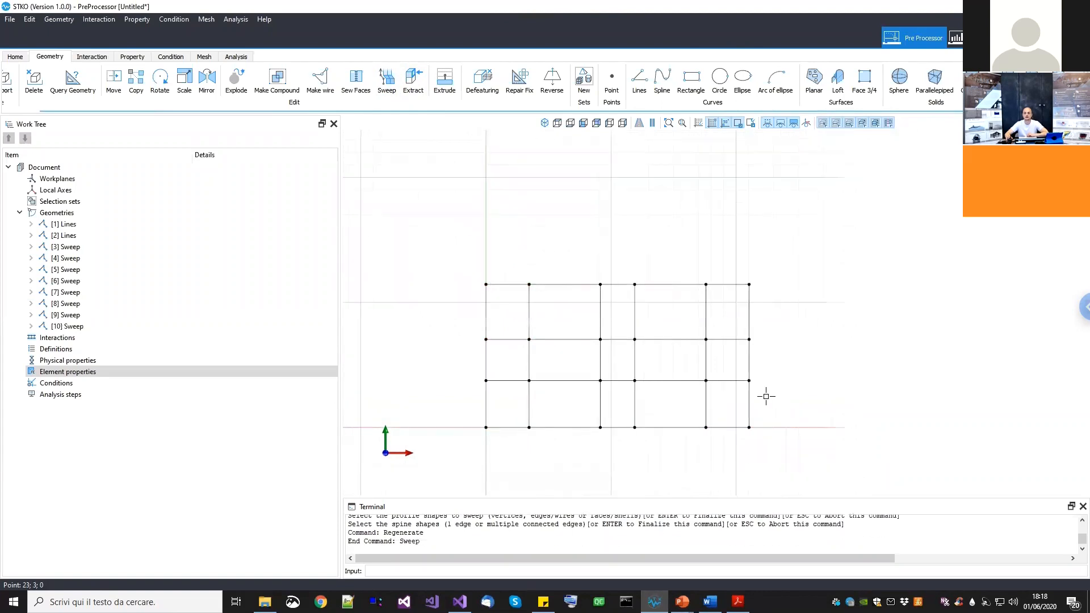
Show the grid in isometric view and examine the separate line and sweep geometries one by one
left_click(545, 124)
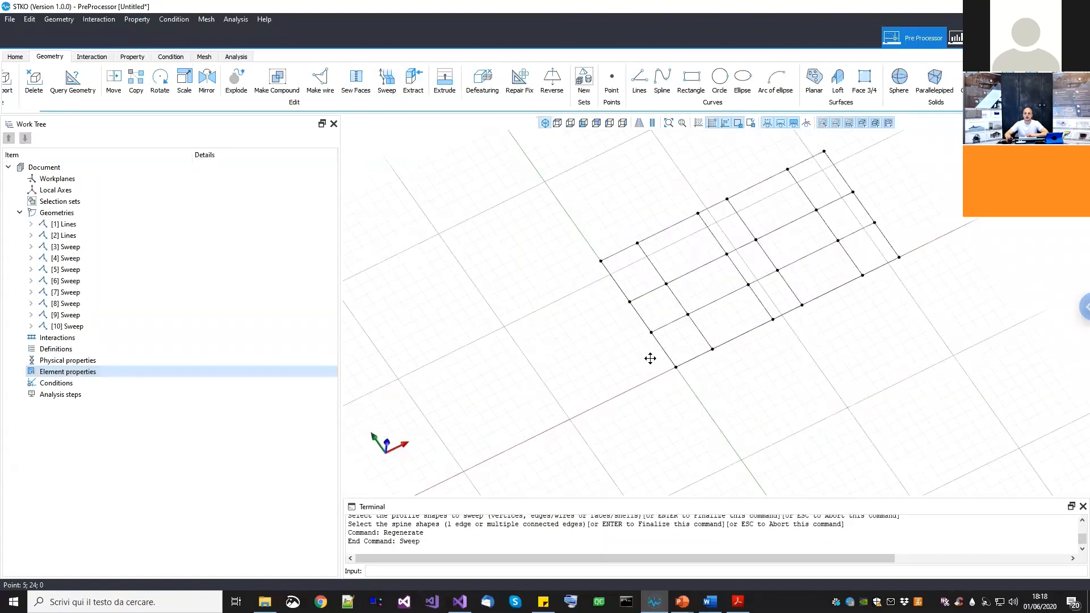
left_click(63, 225)
left_click(64, 247)
left_click(64, 258)
key("Down")
key("Down")
key("Down")
key("Down")
key("Down")
key("Down")
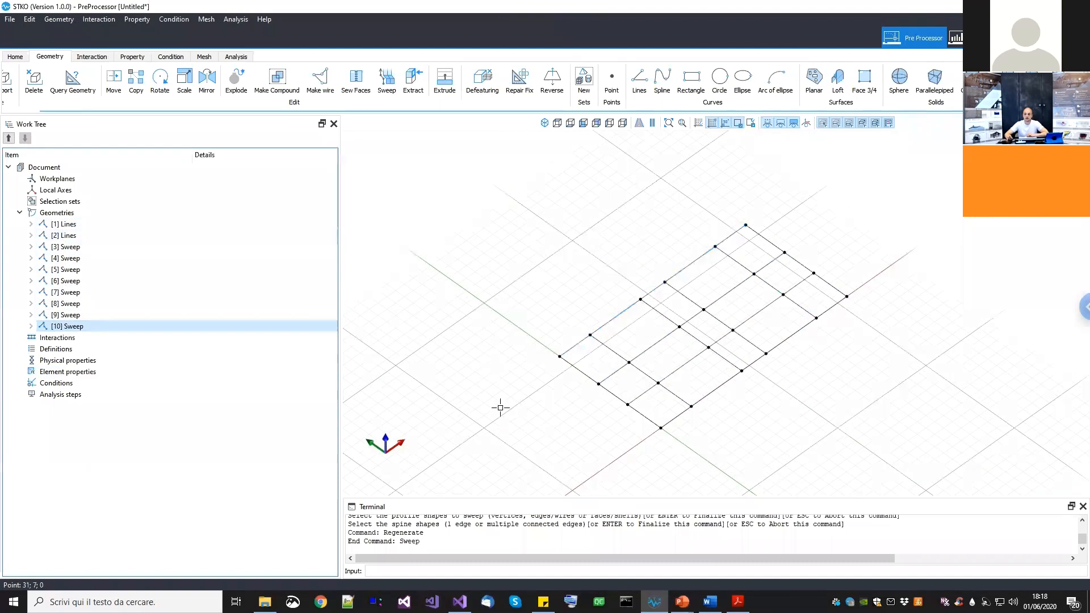
scroll(562, 330, "up", 1)
scroll(580, 330, "up", 4)
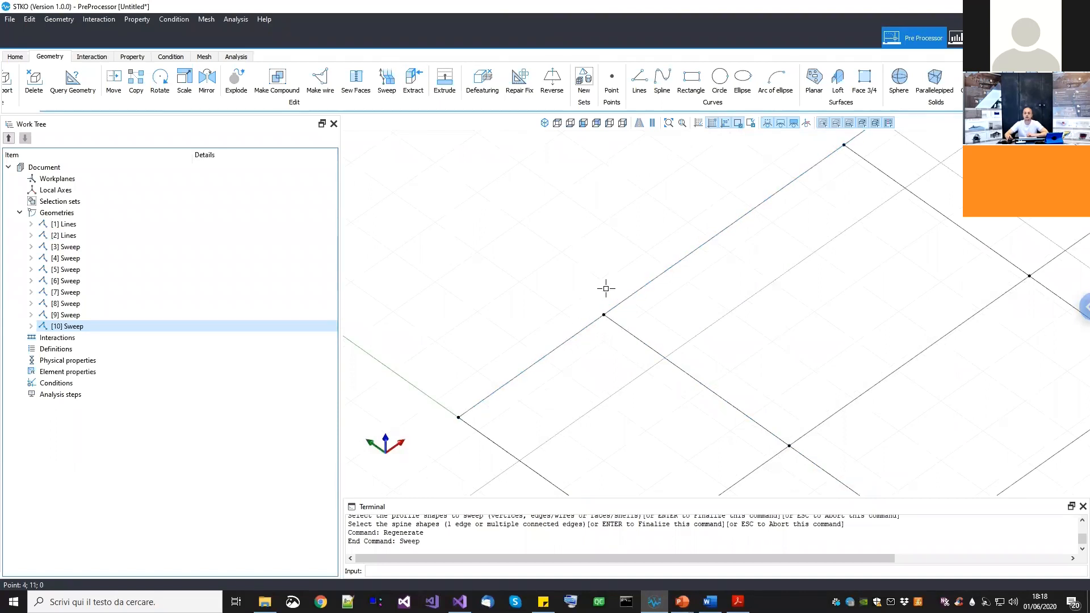
scroll(591, 324, "down", 7)
middle_click_drag(633, 333, 599, 375)
middle_click_drag(647, 422, 651, 401)
middle_click_drag(729, 443, 697, 400)
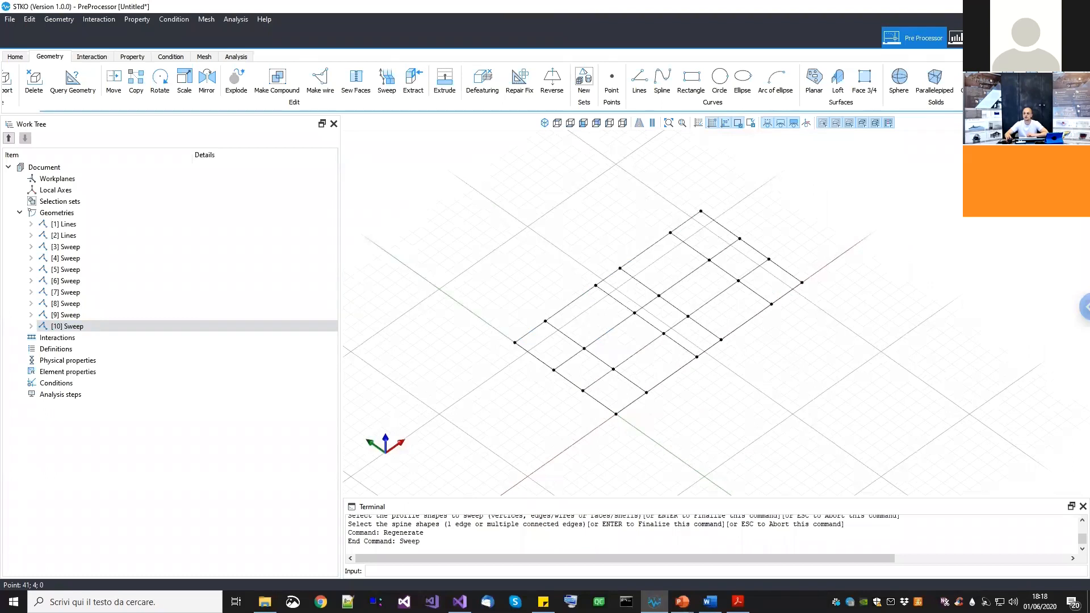
middle_click_drag(399, 163, 339, 196)
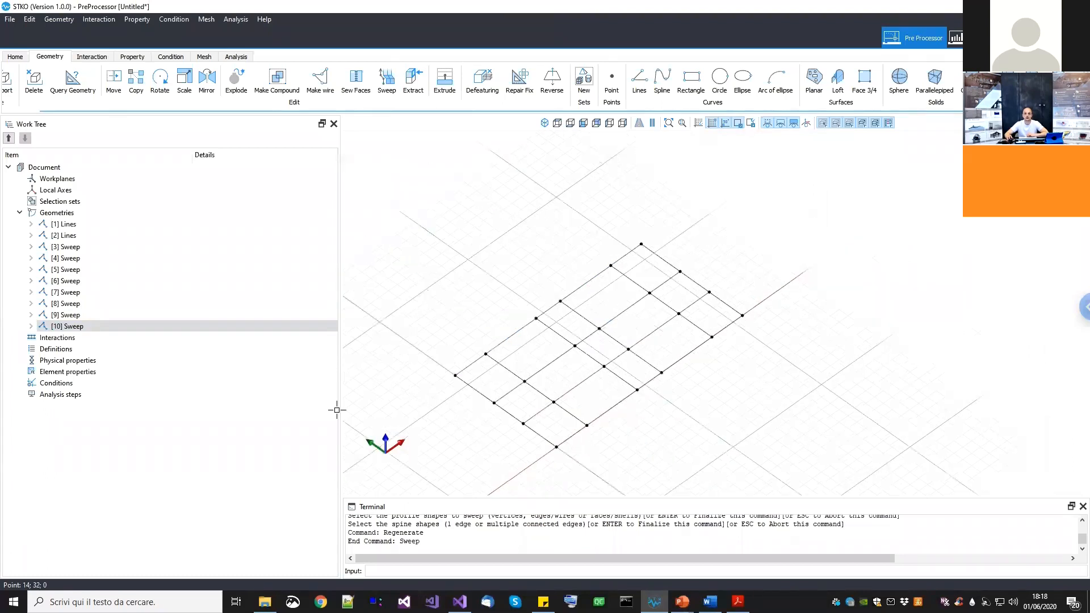
middle_click_drag(398, 335, 417, 331)
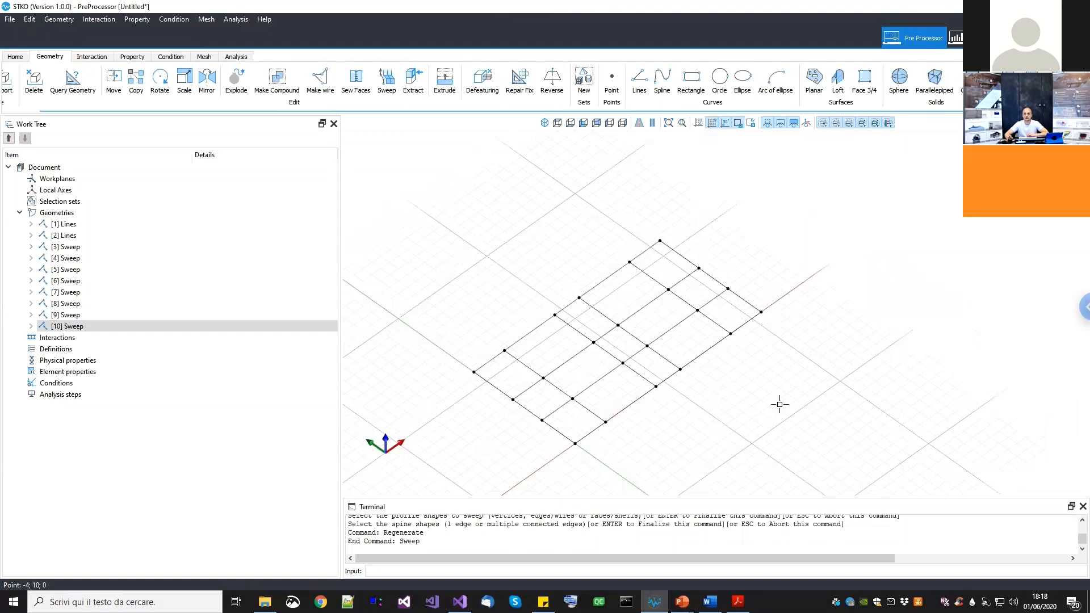
Make a single wire from all edges of the beam grid
left_click(320, 78)
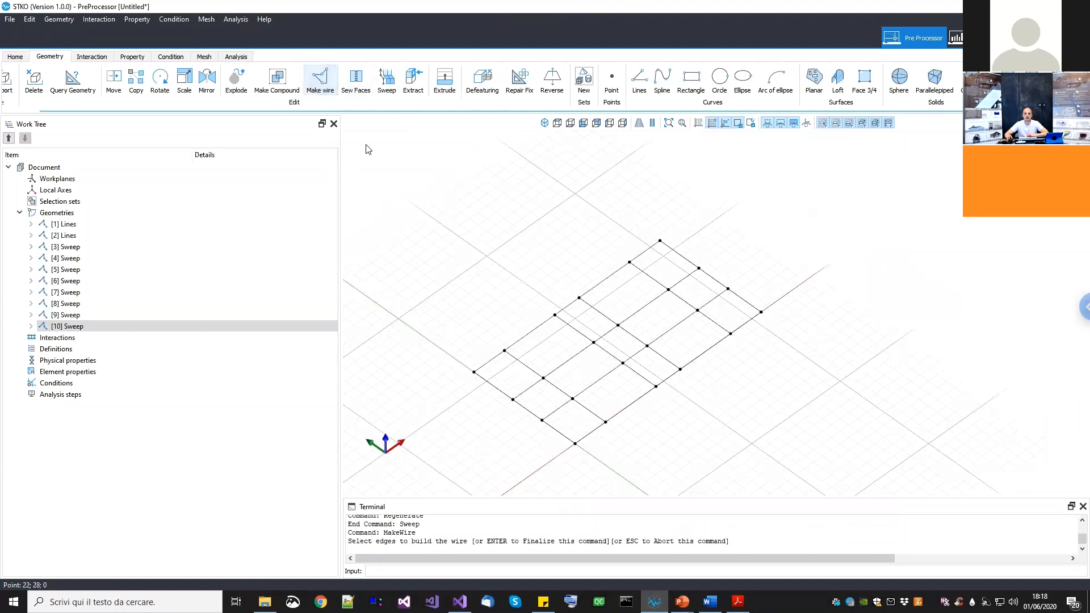
left_click_drag(398, 206, 857, 467)
key("Return")
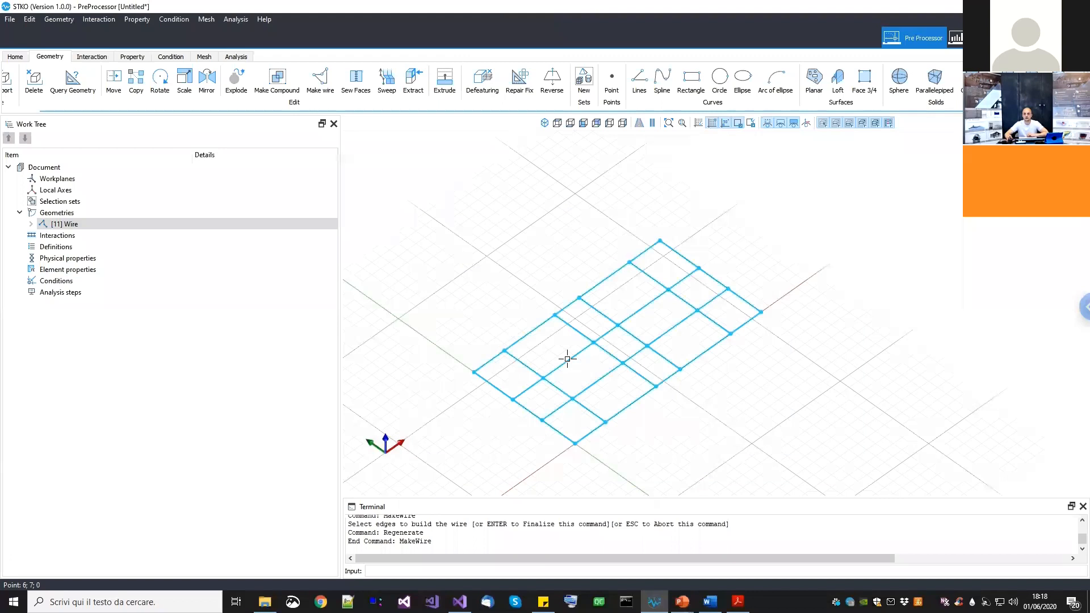
scroll(608, 362, "down", 2)
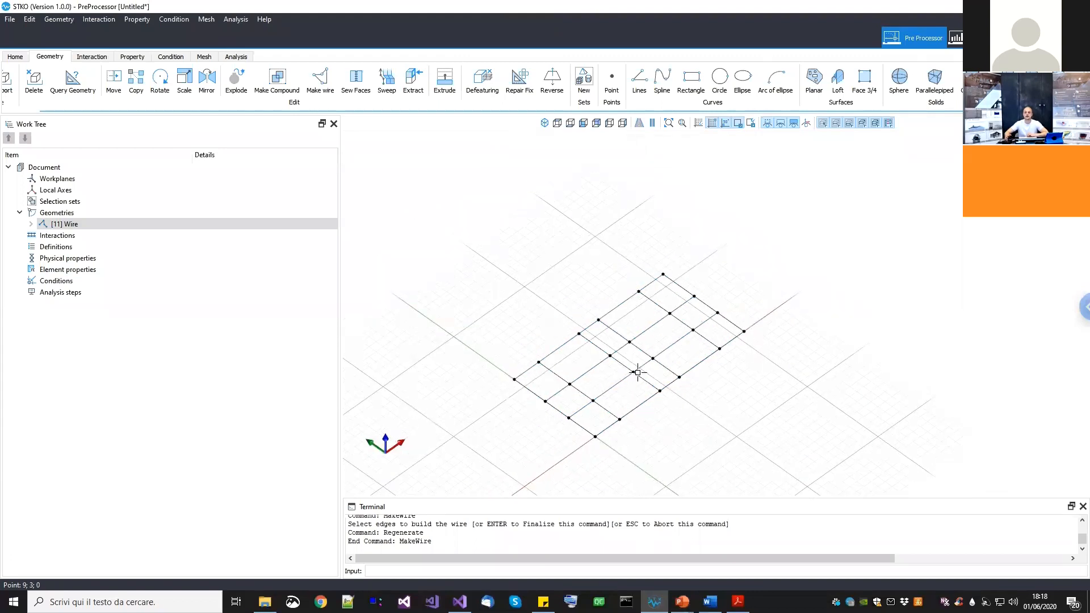
scroll(594, 362, "up", 2)
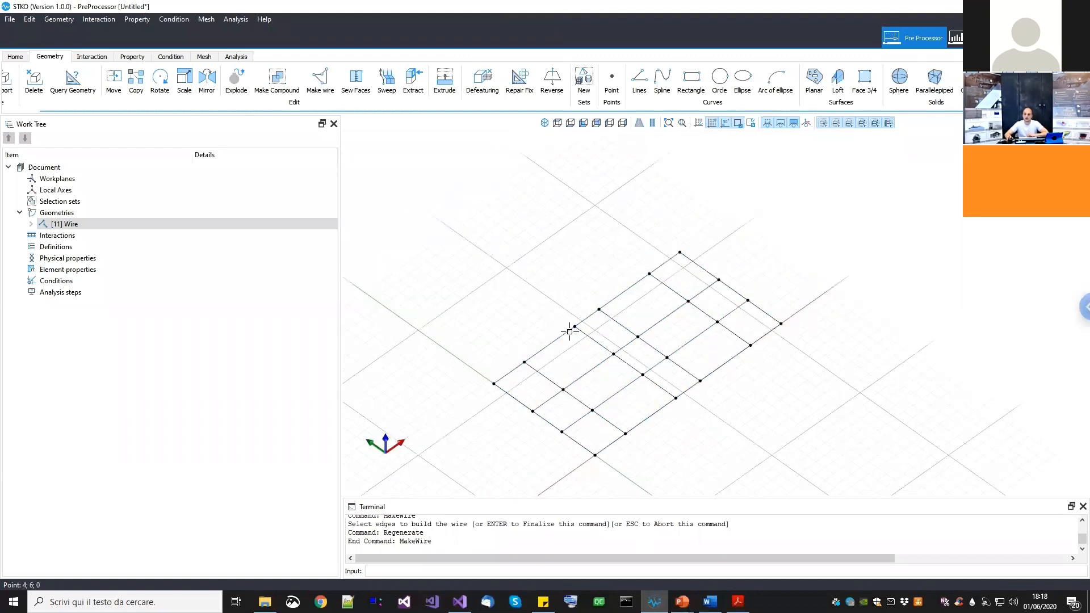
scroll(702, 332, "down", 2)
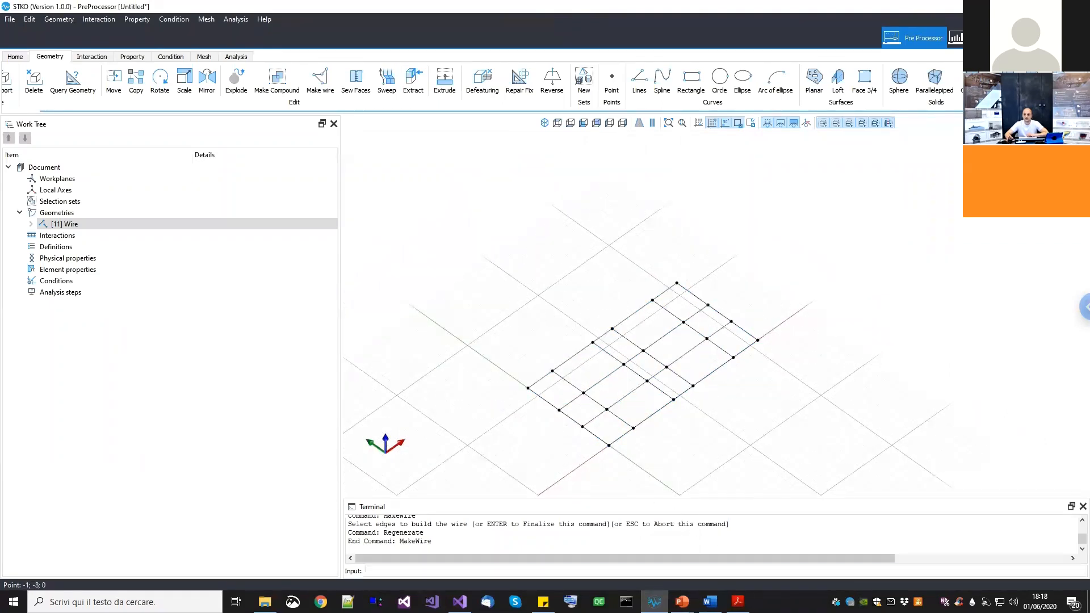
Switch to ERINTC_70Grav.pptx in PowerPoint, check on the floor plan which grid lines have beams, and return to STKO
left_click(737, 602)
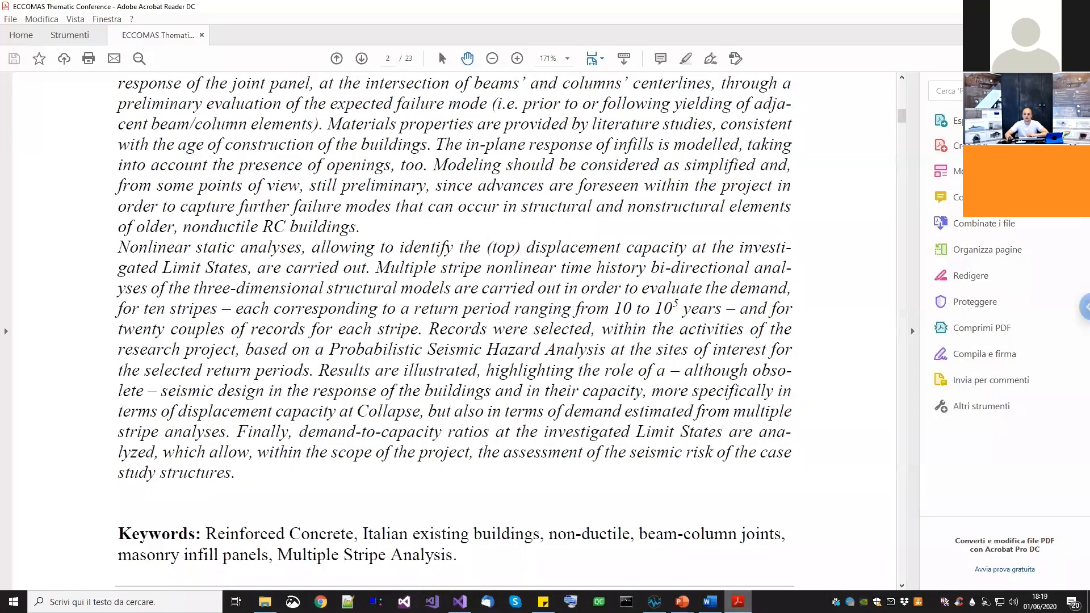
left_click(682, 601)
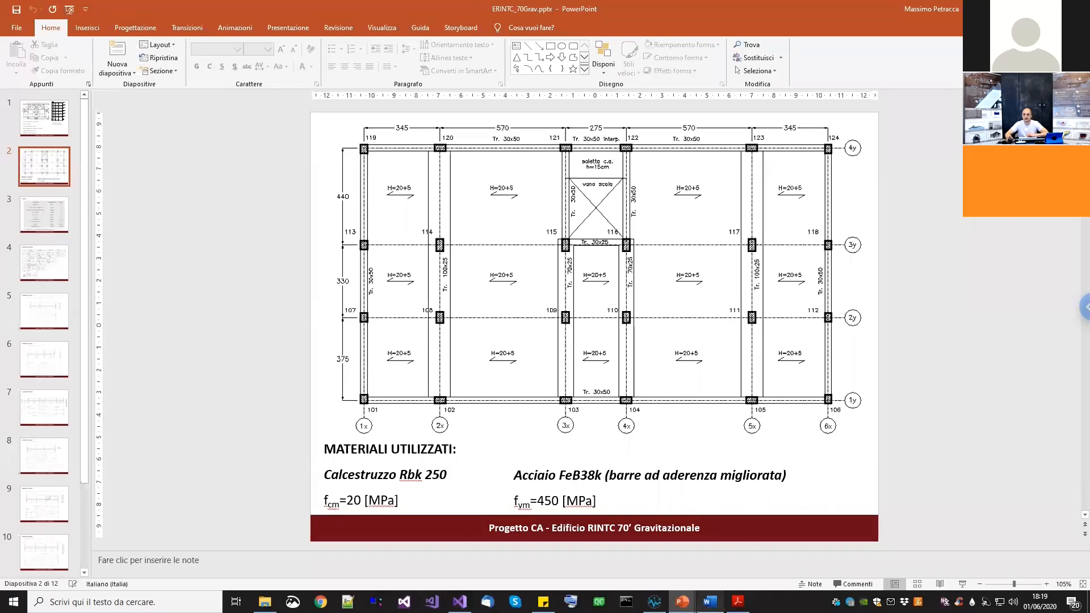
key("alt+Tab")
left_click(566, 147)
In top view, delete the wire's interior x-direction edges along grid lines 2y and 3y, except the 3y edge between 3x and 4x
left_click(557, 123)
scroll(728, 336, "up", 3)
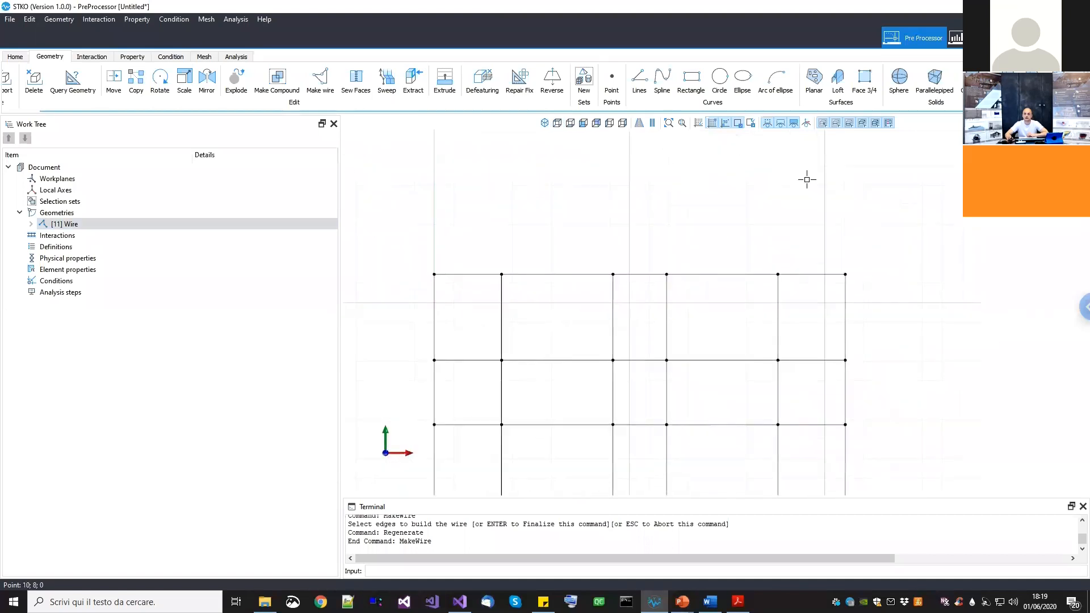
middle_click_drag(427, 461, 411, 436)
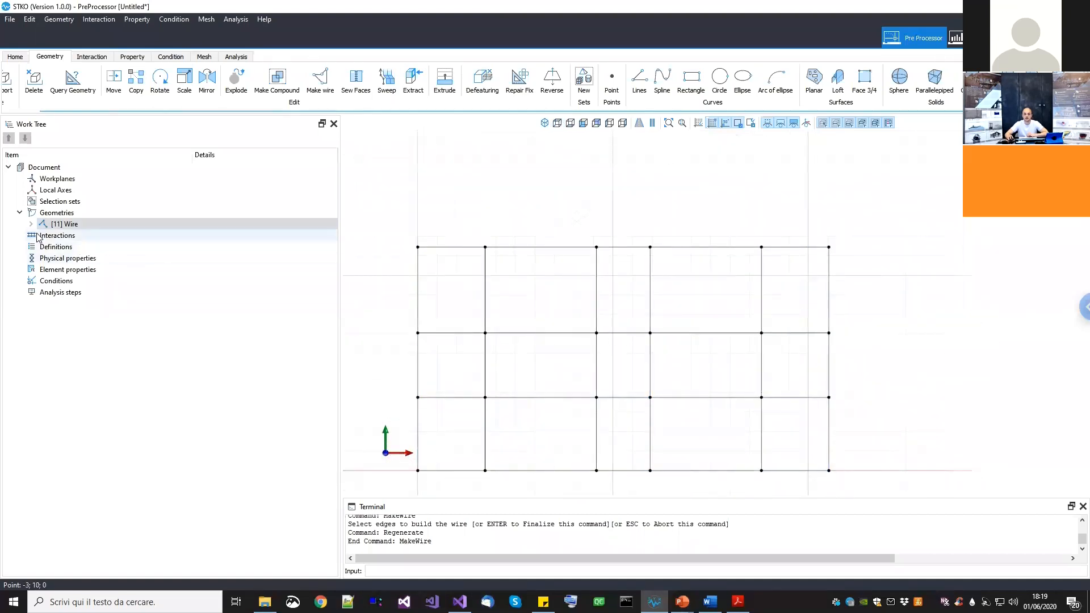
left_click(513, 247)
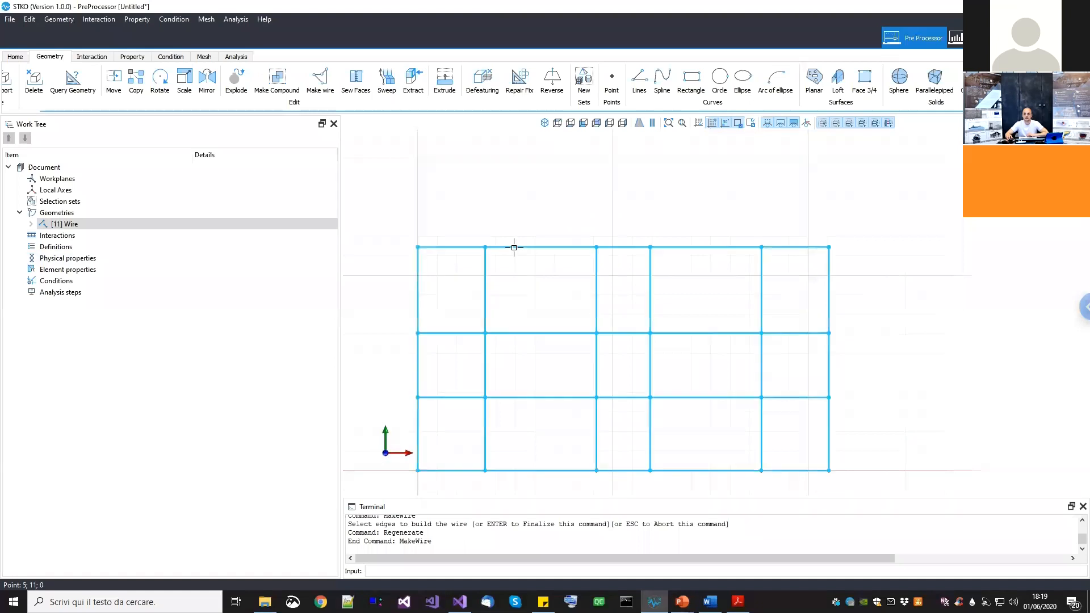
middle_click_drag(555, 299, 578, 277)
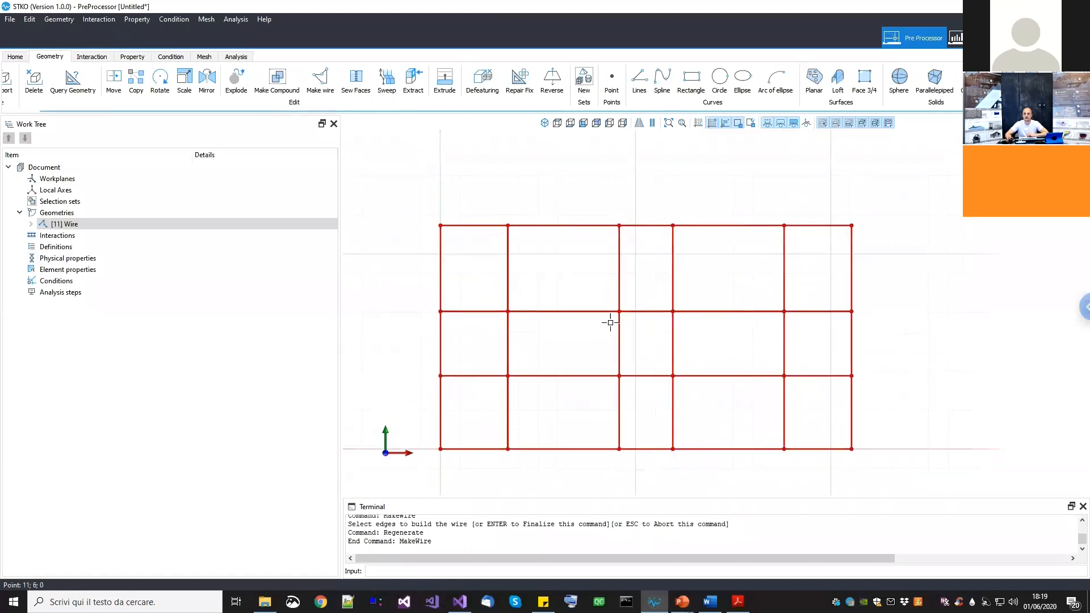
middle_click_drag(610, 322, 630, 296)
scroll(630, 297, "down", 2)
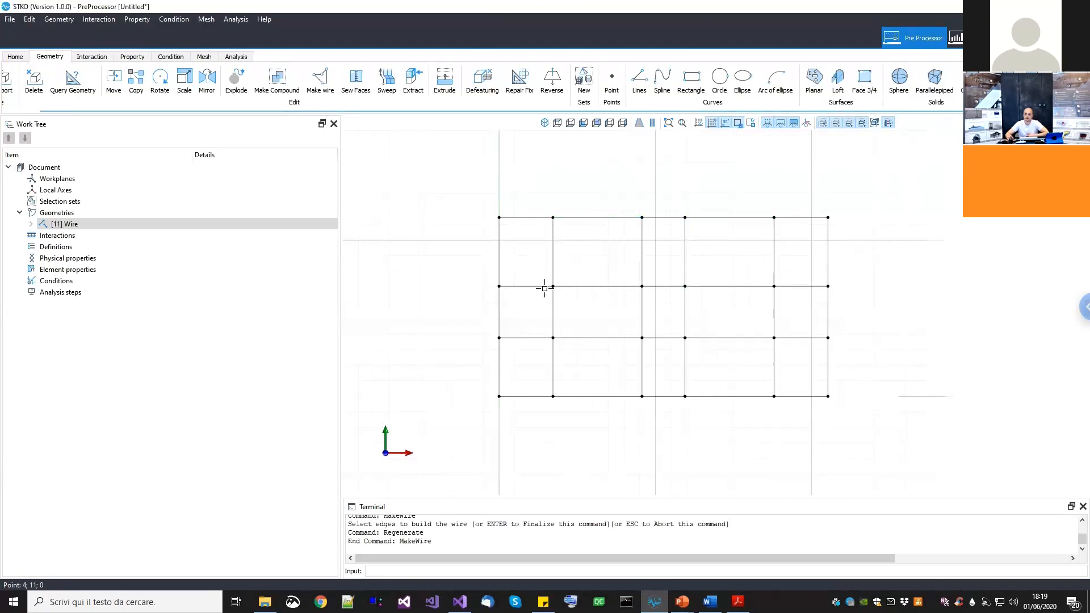
left_click_drag(538, 365, 513, 262)
left_click_drag(593, 286, 589, 260)
left_click_drag(668, 347, 660, 315)
left_click_drag(770, 371, 688, 265)
left_click_drag(815, 358, 795, 267)
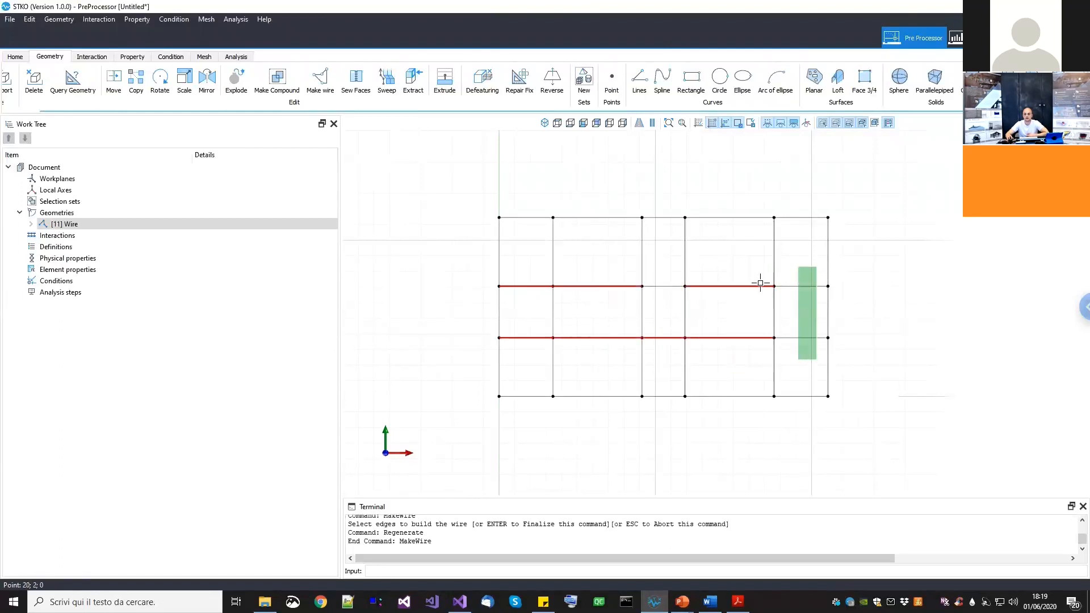
scroll(659, 283, "up", 2)
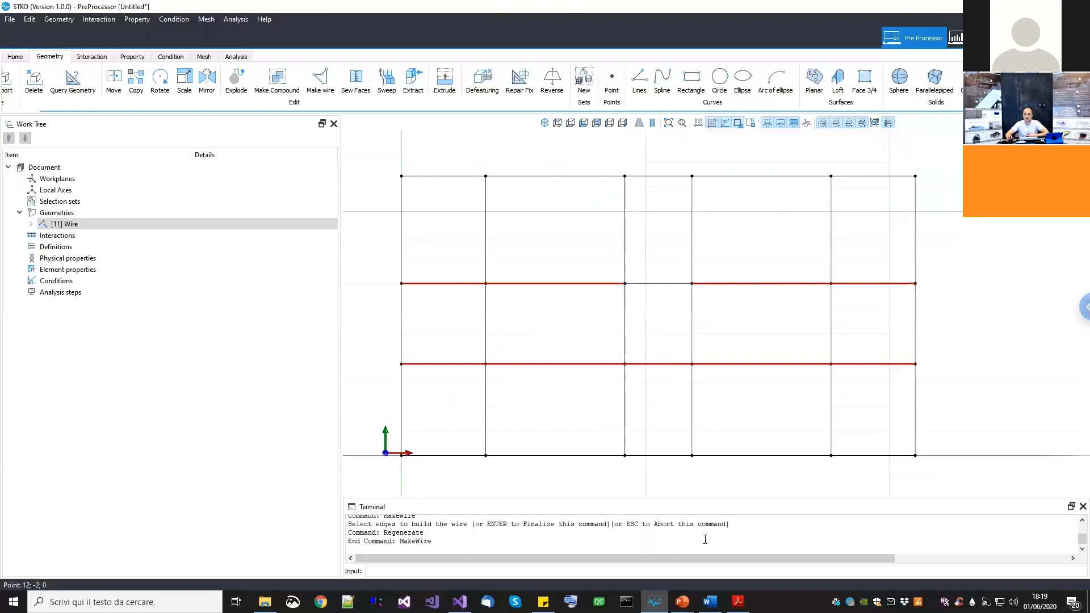
mouse_move(682, 601)
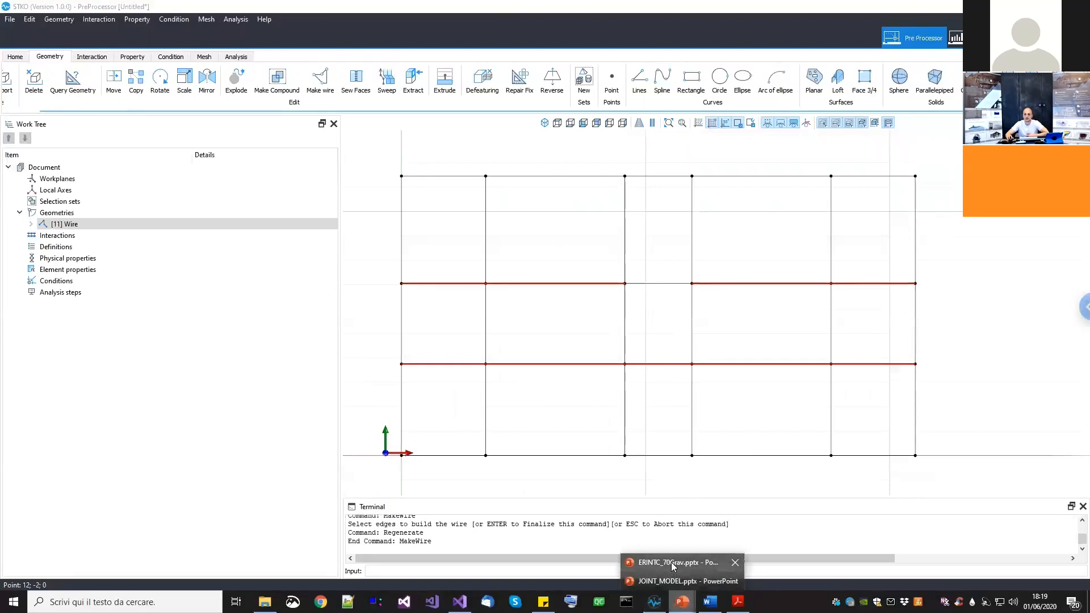
left_click(672, 565)
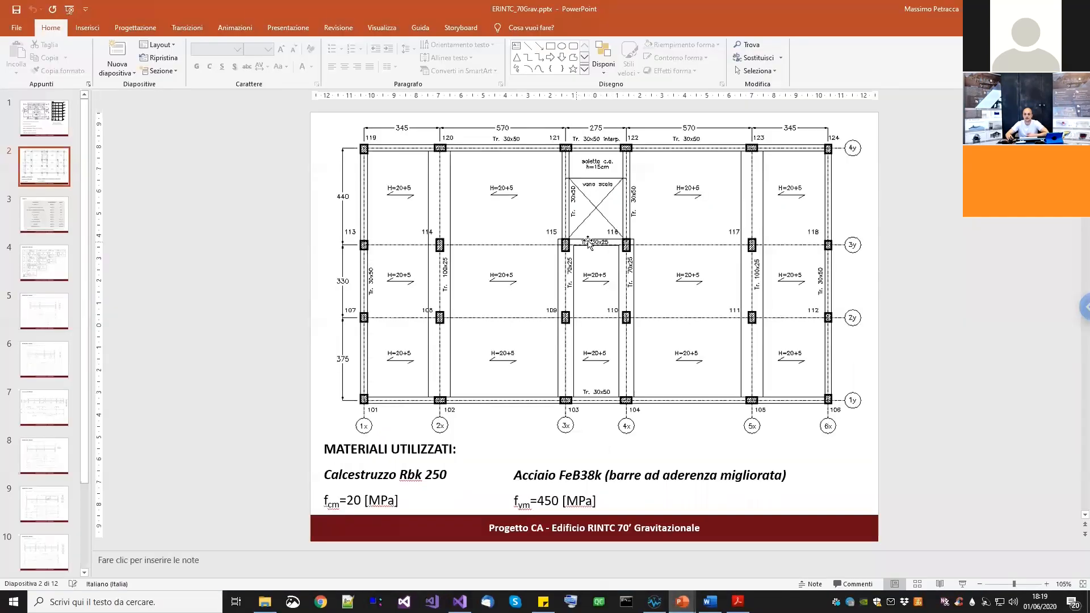
left_click(654, 601)
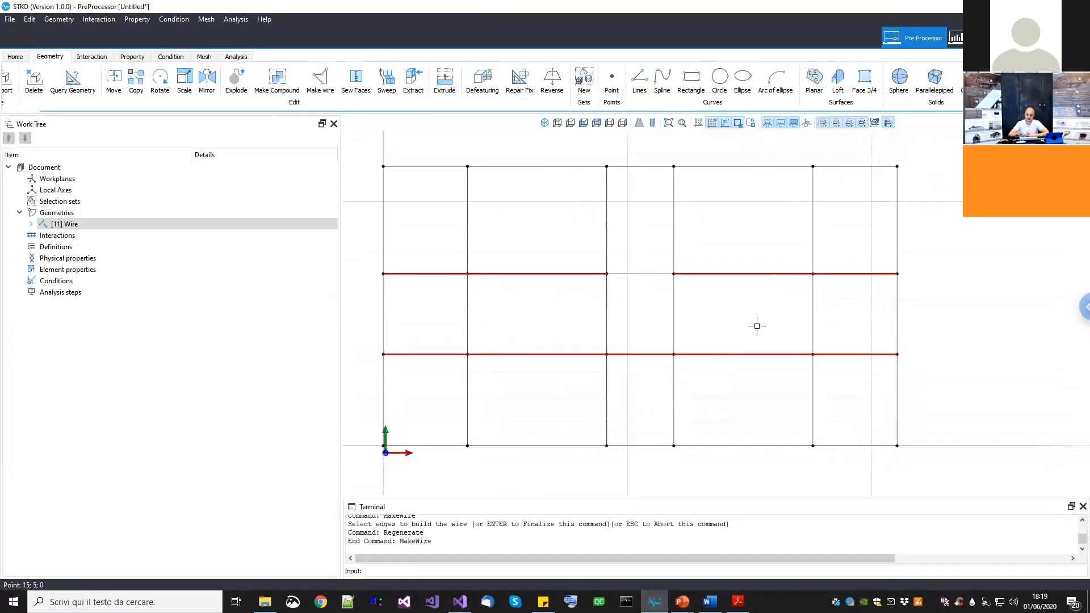
key("Delete")
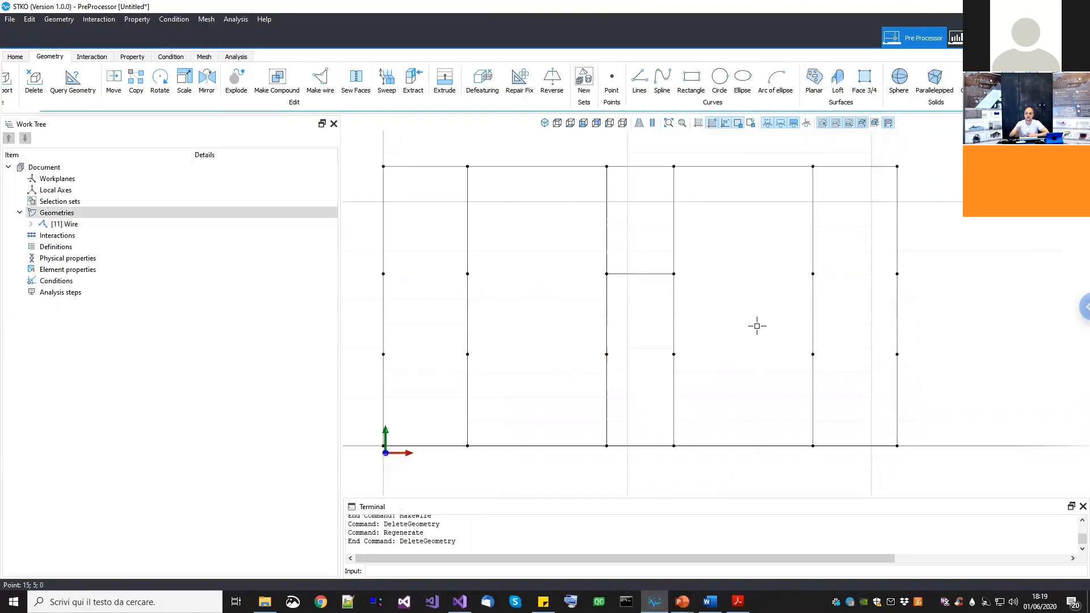
Compare the wire with the floor plan in ERINTC_70Grav.pptx in PowerPoint, and return to STKO in isometric view
scroll(738, 322, "down", 4)
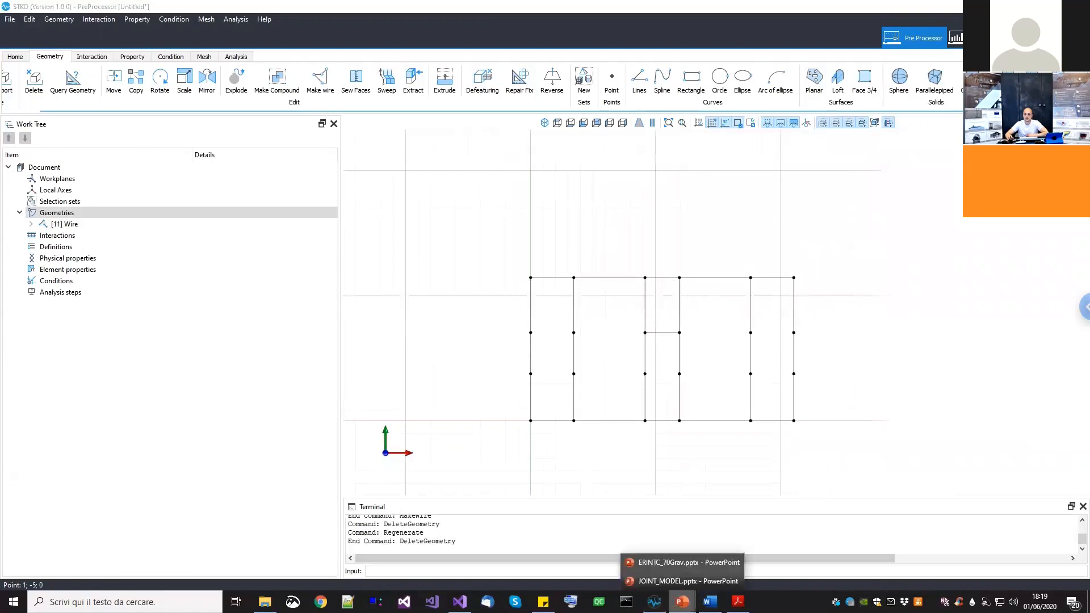
left_click(687, 562)
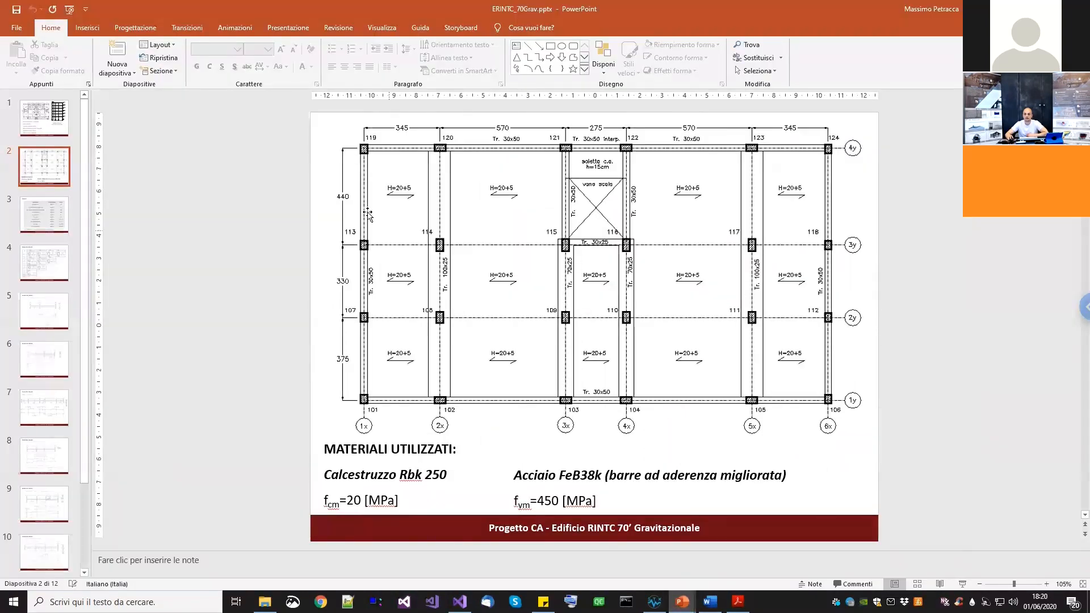
left_click(654, 602)
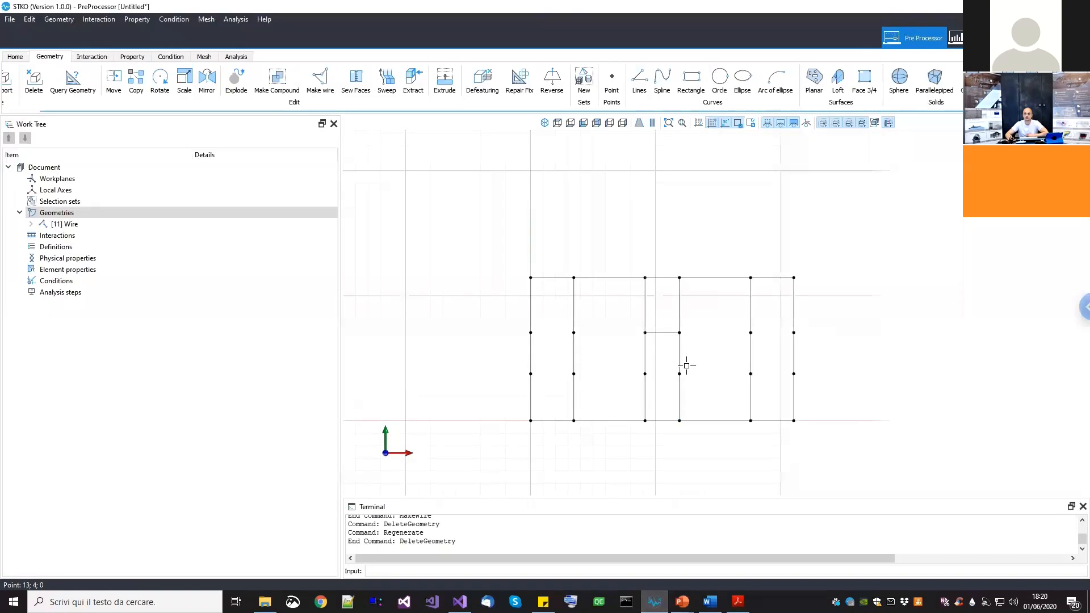
left_click(545, 123)
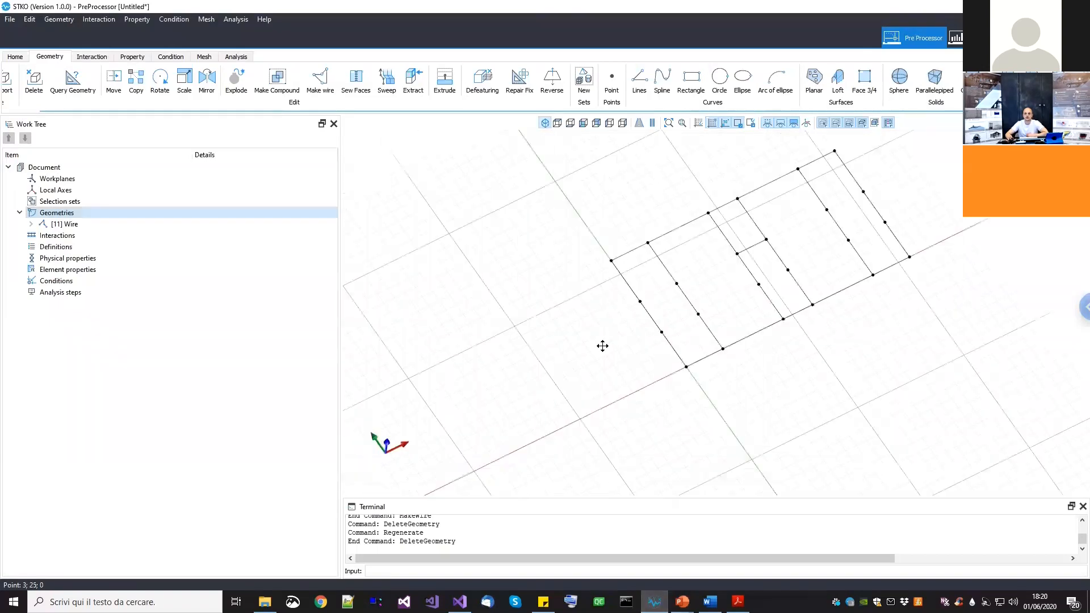
middle_click_drag(639, 420, 634, 426)
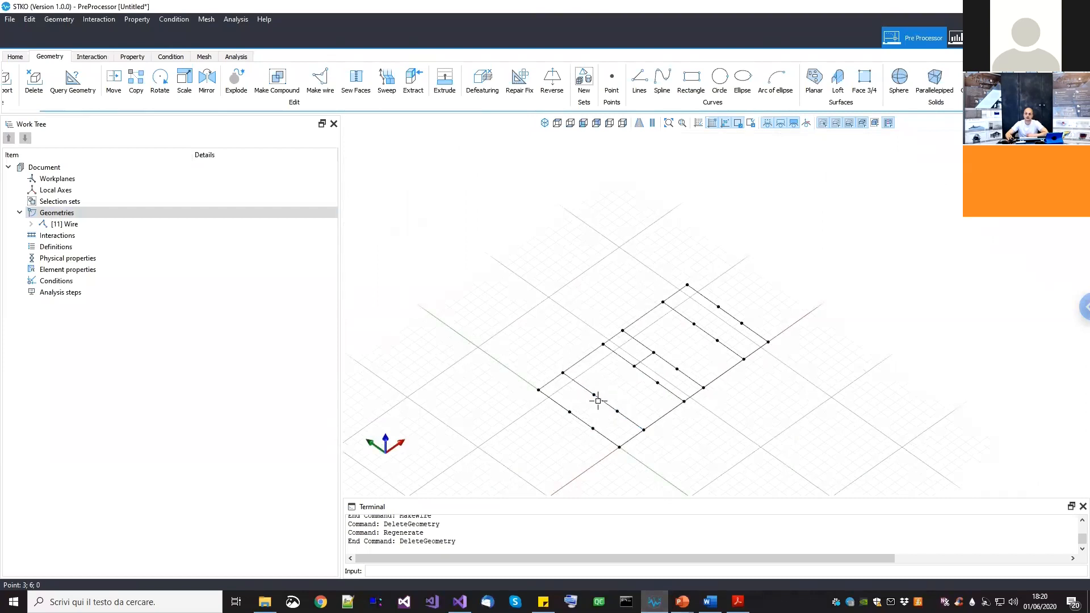
scroll(577, 377, "up", 2)
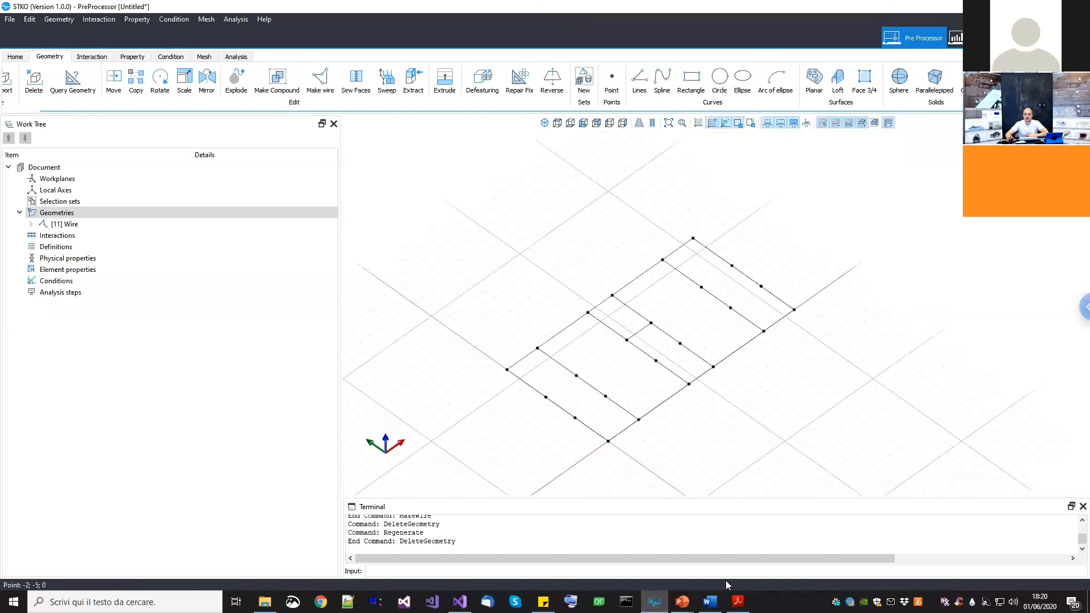
Switch to ERINTC_70Grav.pptx, look up the storey levels in the column reinforcement table on slide 4, and return to STKO
mouse_move(681, 601)
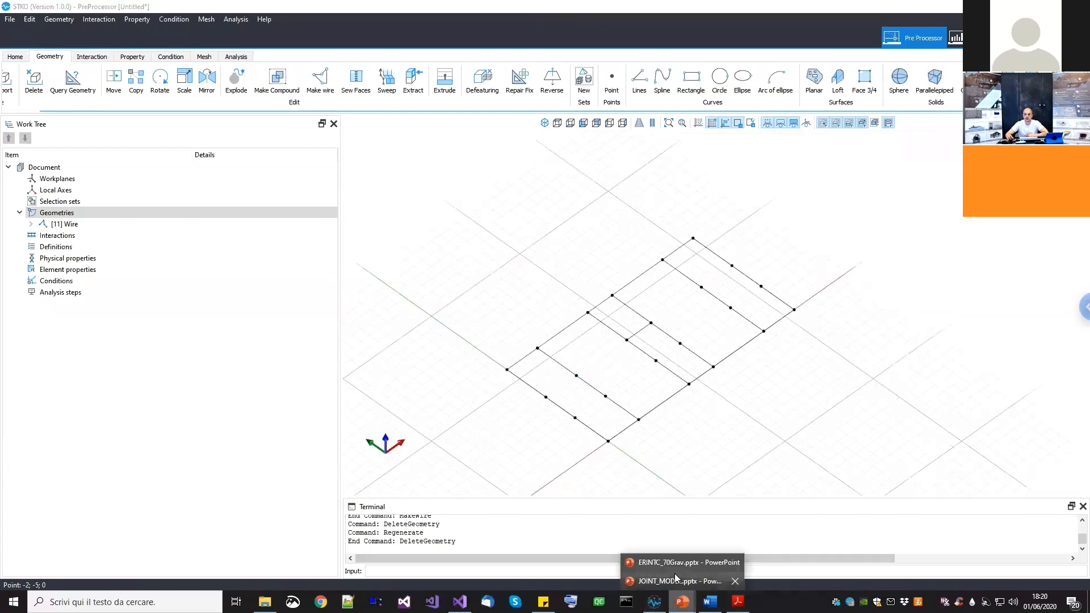
left_click(676, 563)
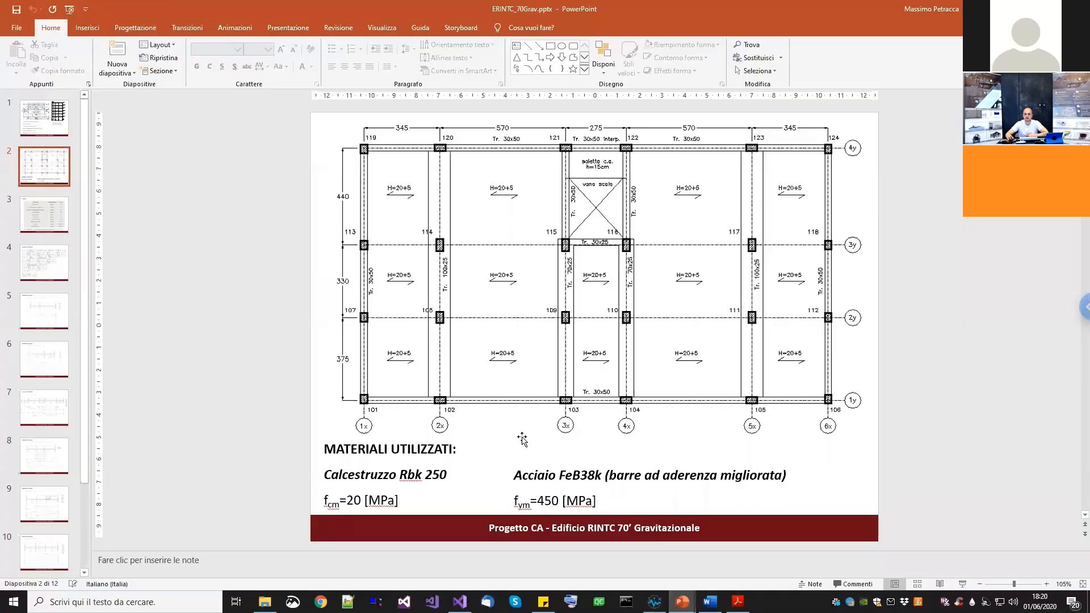
left_click(50, 219)
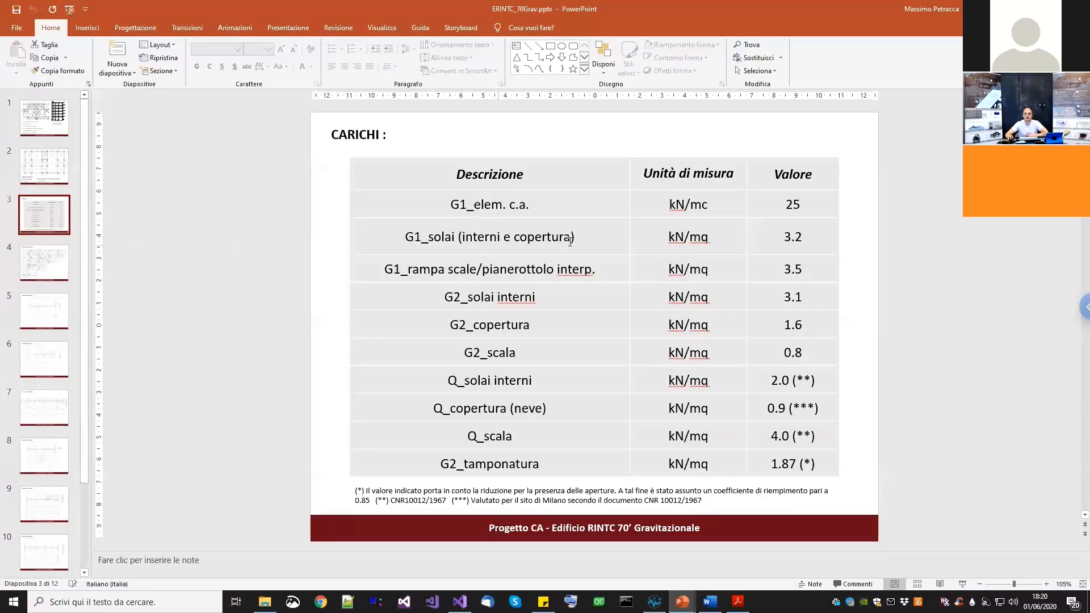
left_click(51, 271)
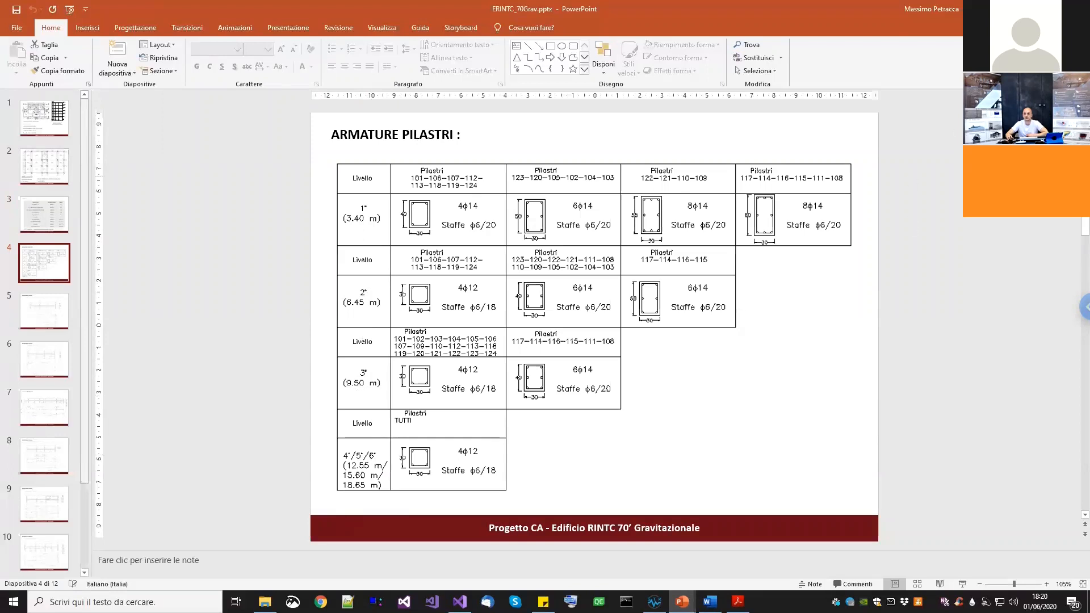
key("alt+Tab")
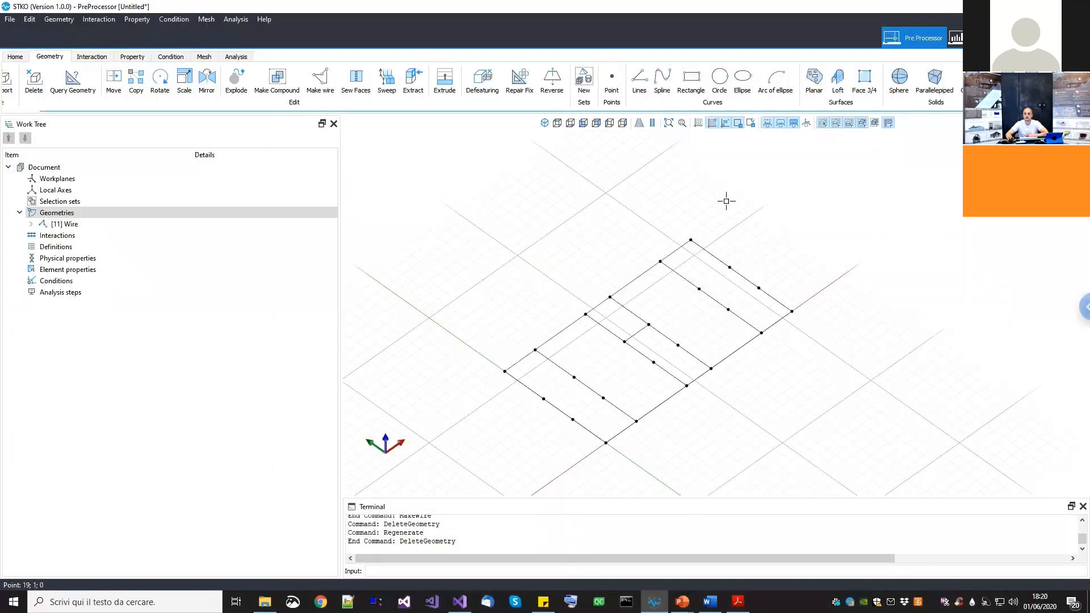
In front view, start a vertical line on the ground axis at x = -10 with a first segment of 3.4
left_click(584, 123)
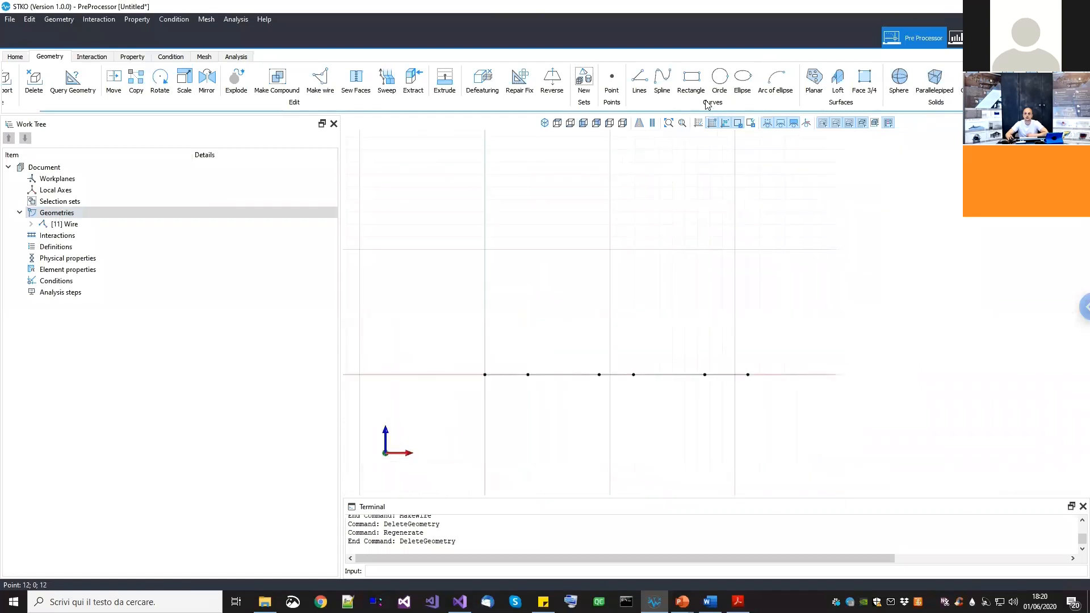
left_click(639, 80)
scroll(520, 367, "up", 2)
scroll(495, 377, "up", 1)
left_click(449, 393)
scroll(465, 390, "down", 3)
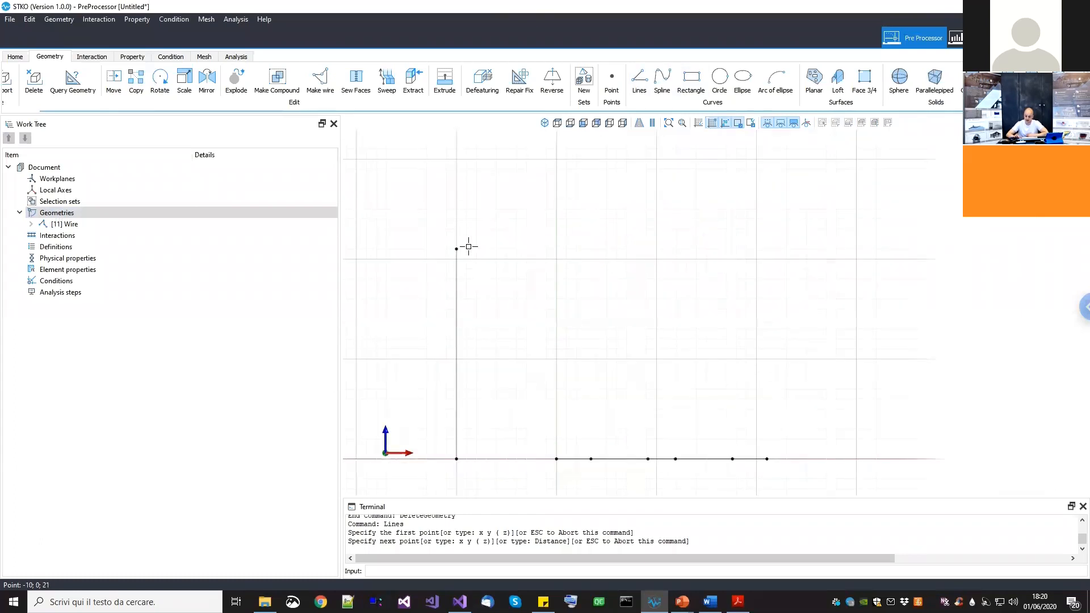
type("3,4")
key("Return")
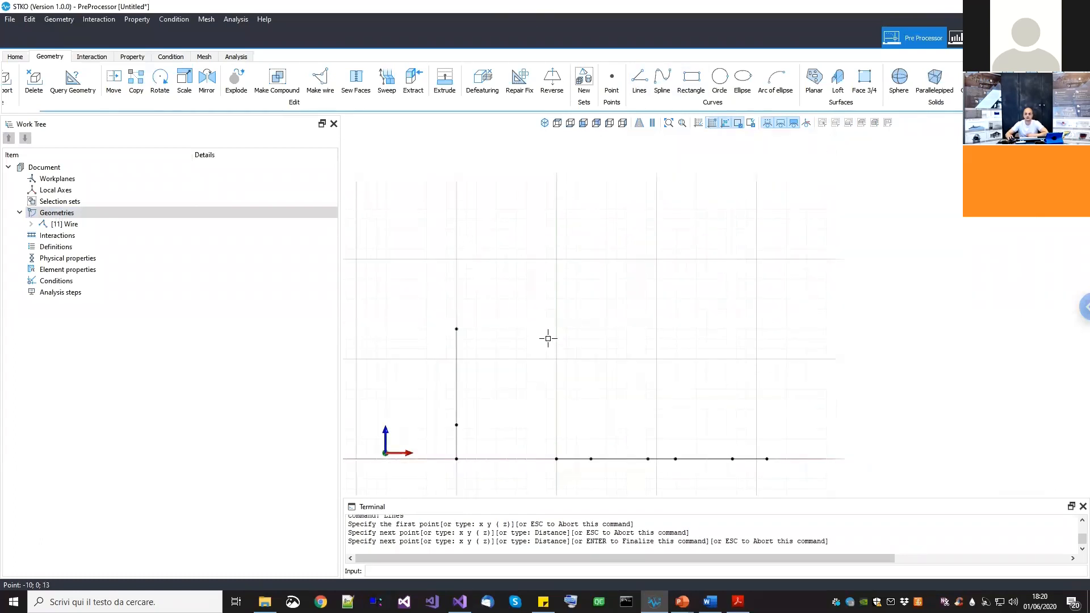
Continue the vertical line upward with five 3.05 segments and finalize it
key("Return")
type("3.05")
key("Return")
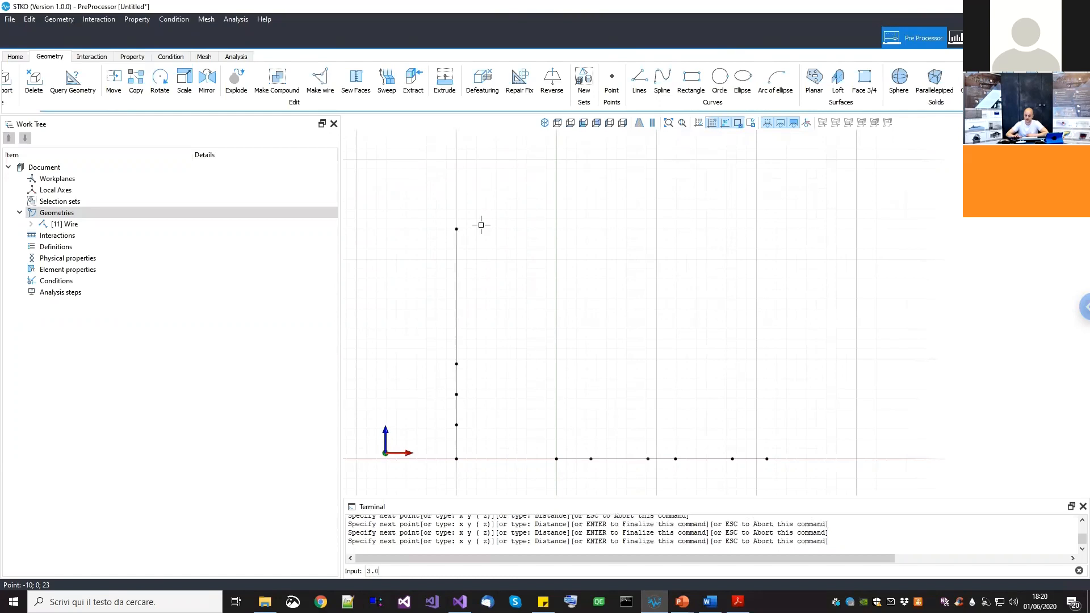
type("3.05")
key("Return")
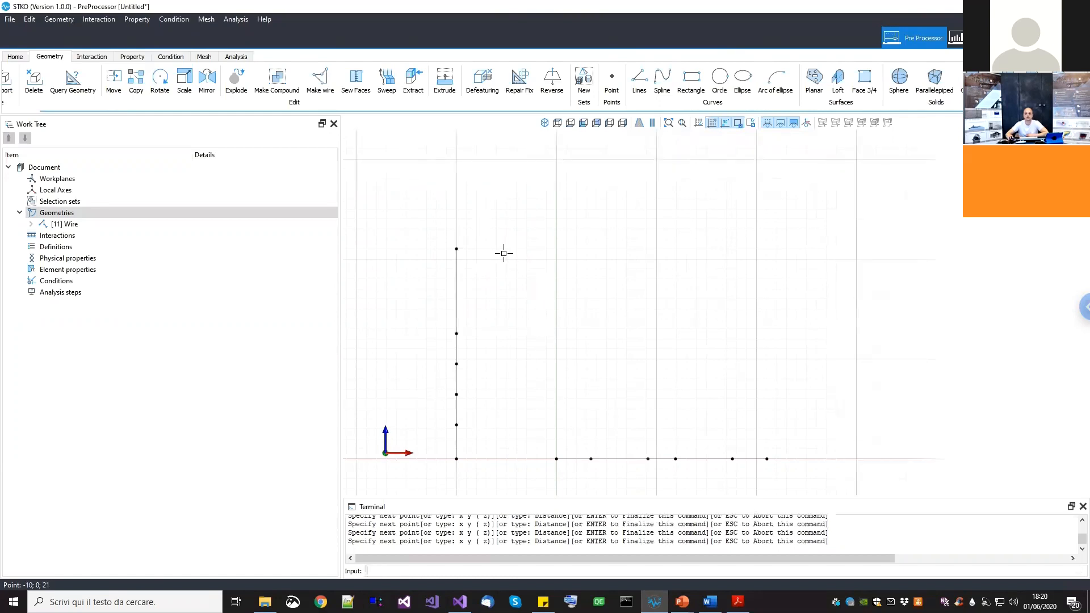
type("3.05")
key("Return")
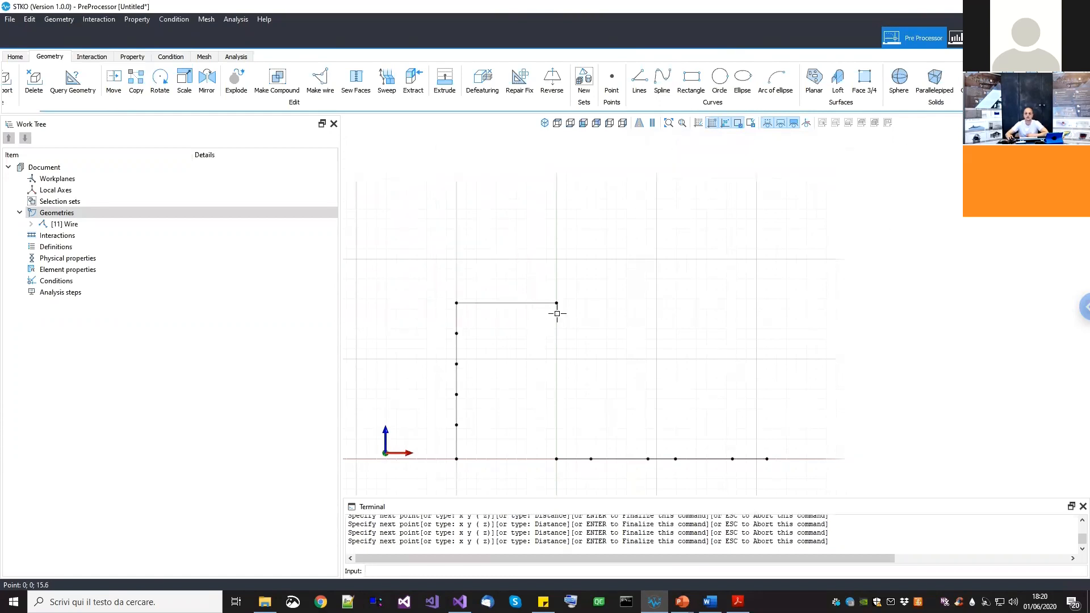
left_click(492, 250)
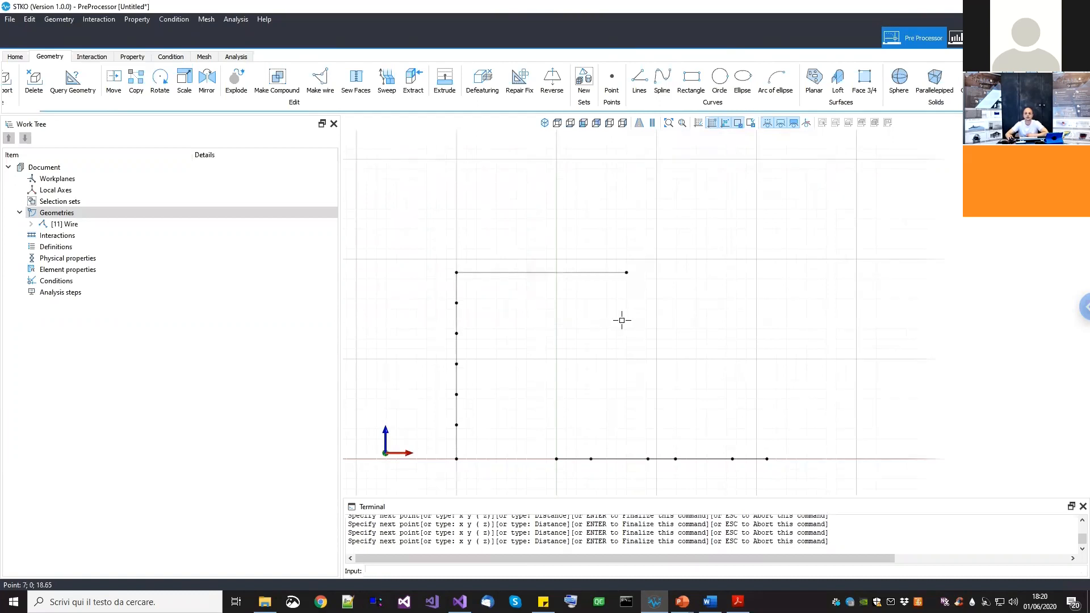
key("Return")
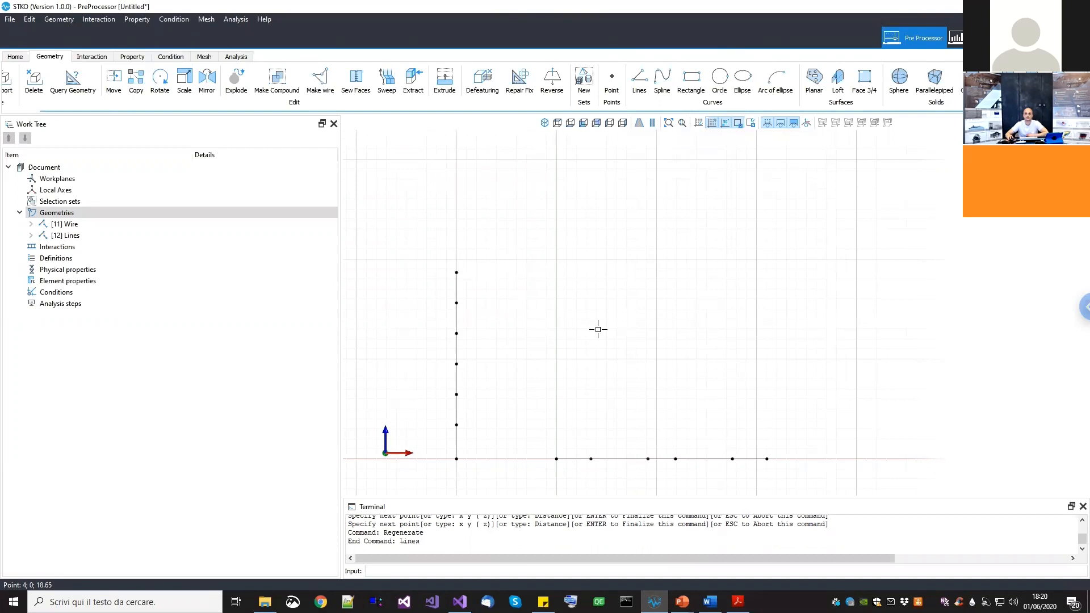
Copy the floor wire to the six upper storey levels, using the vertical line's base and storey vertices as reference points
left_click(544, 122)
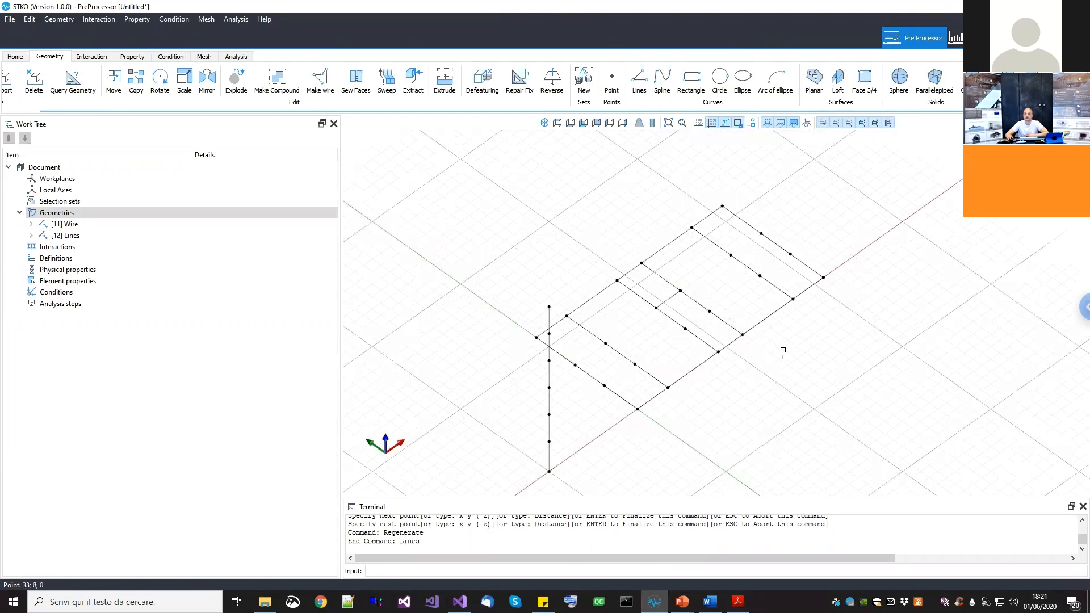
left_click(691, 370)
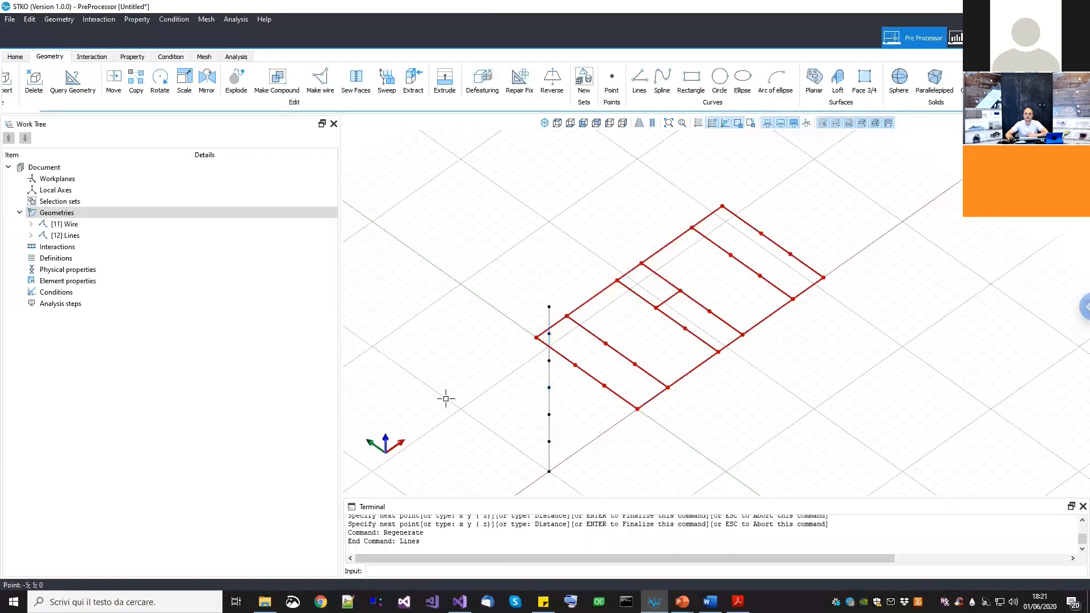
left_click(136, 80)
left_click(548, 469)
left_click(549, 415)
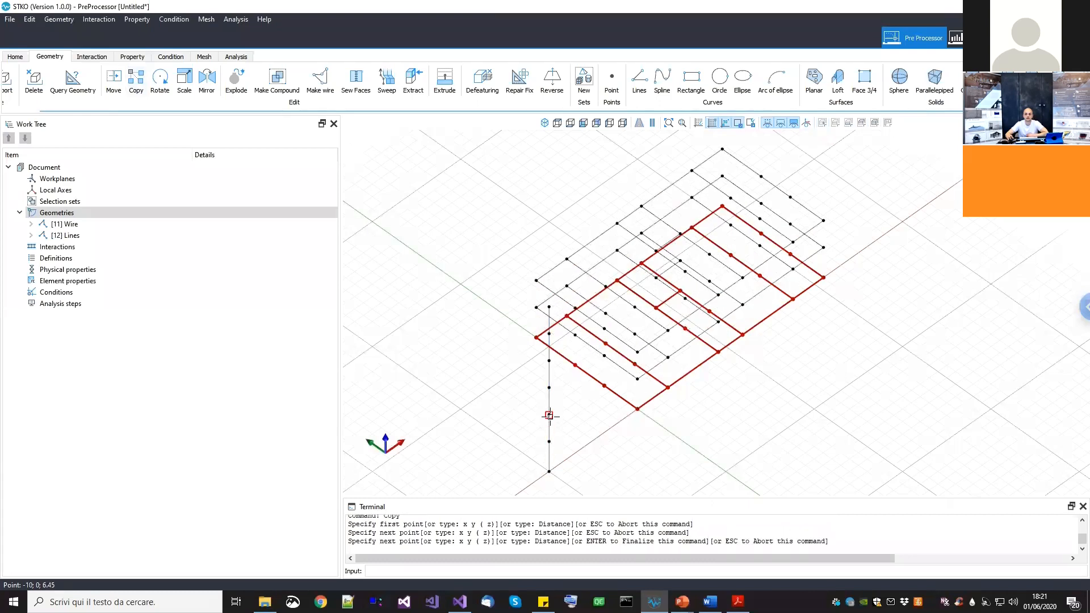
left_click(549, 389)
left_click(549, 361)
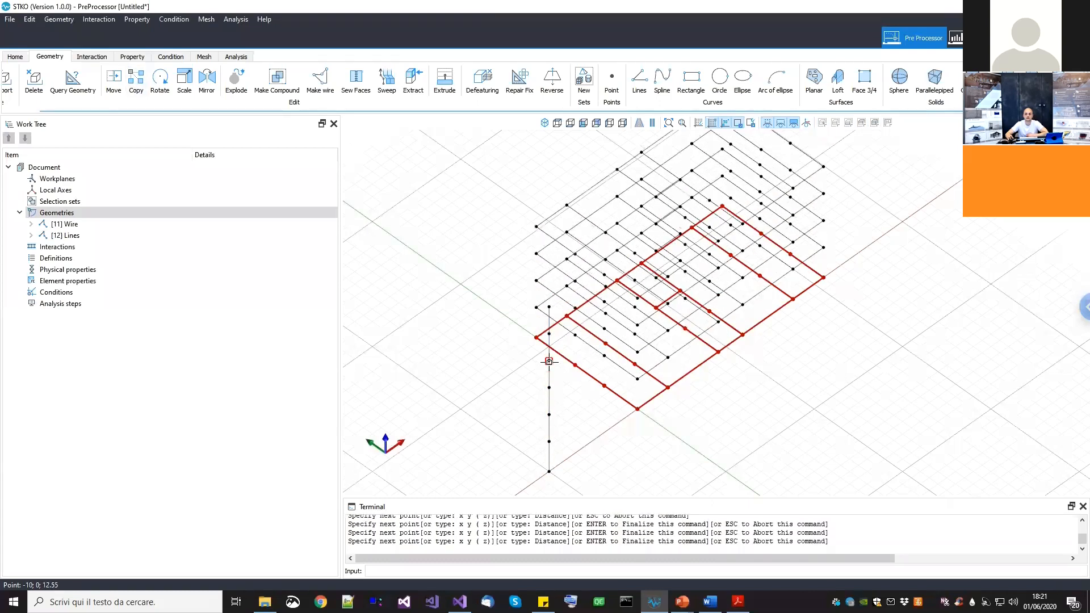
scroll(549, 343, "up", 3)
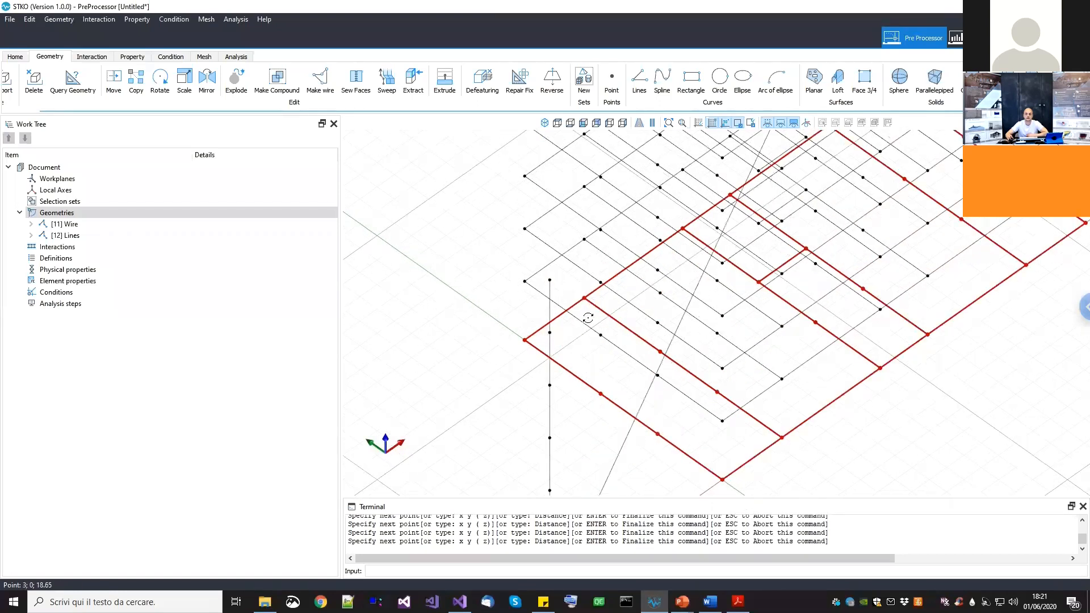
key("Return")
Examine the stacked floor wires and the reference line from several 3D angles
scroll(585, 367, "down", 5)
mouse_move(589, 411)
middle_mouse_down()
mouse_move(562, 376)
mouse_move(596, 397)
middle_mouse_up()
scroll(616, 346, "up", 5)
middle_click_drag(645, 370, 728, 391)
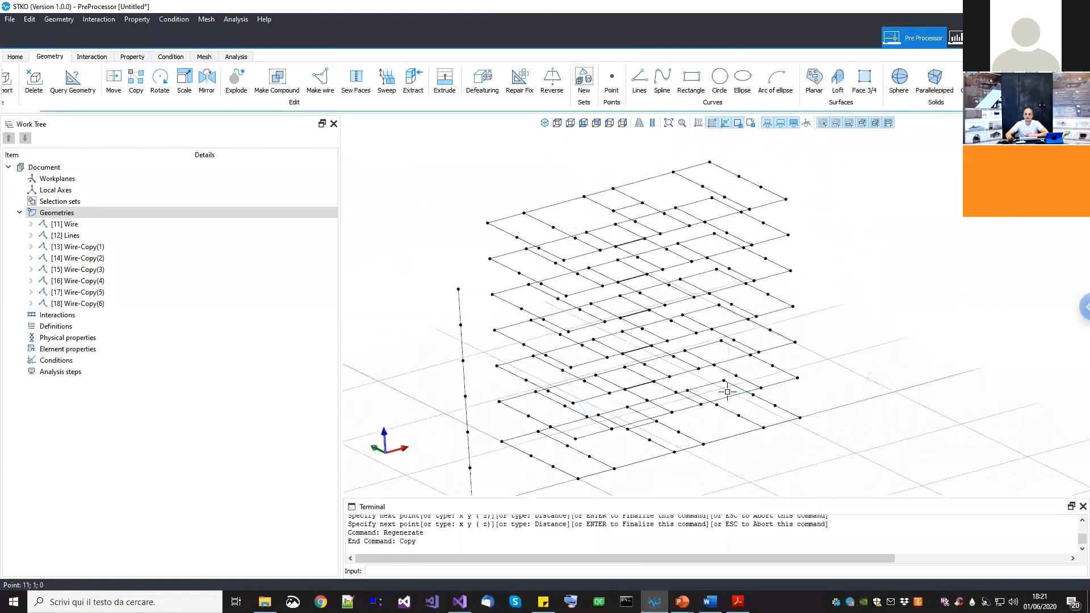
middle_click_drag(698, 351, 756, 290)
scroll(612, 416, "up", 4)
middle_click_drag(617, 389, 561, 430)
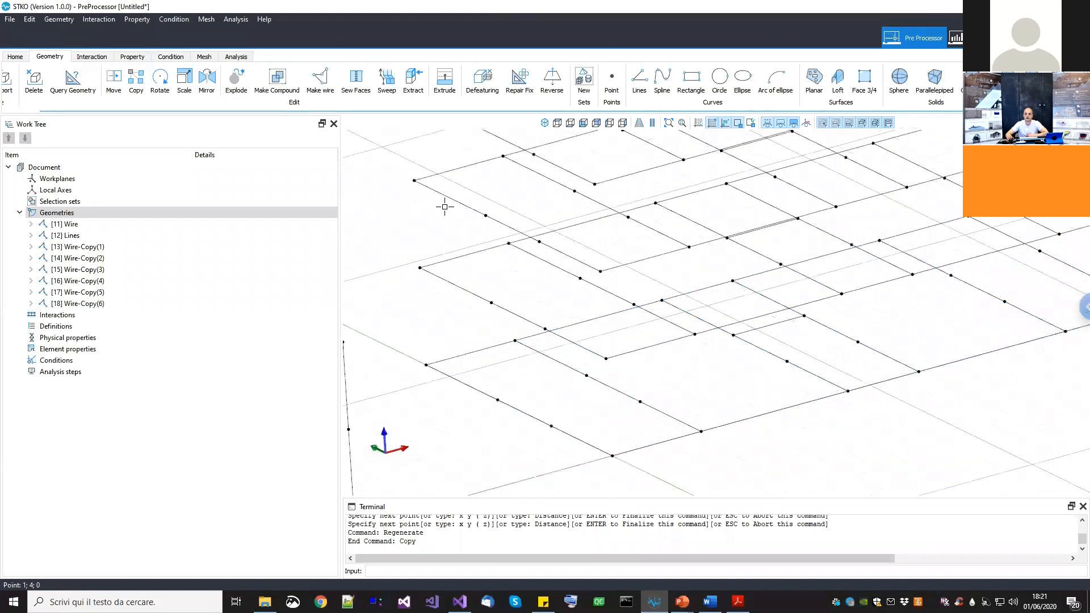
Start a Sweep and restrict the profile selection to vertices only
left_click(387, 83)
left_click(608, 317)
scroll(608, 316, "down", 3)
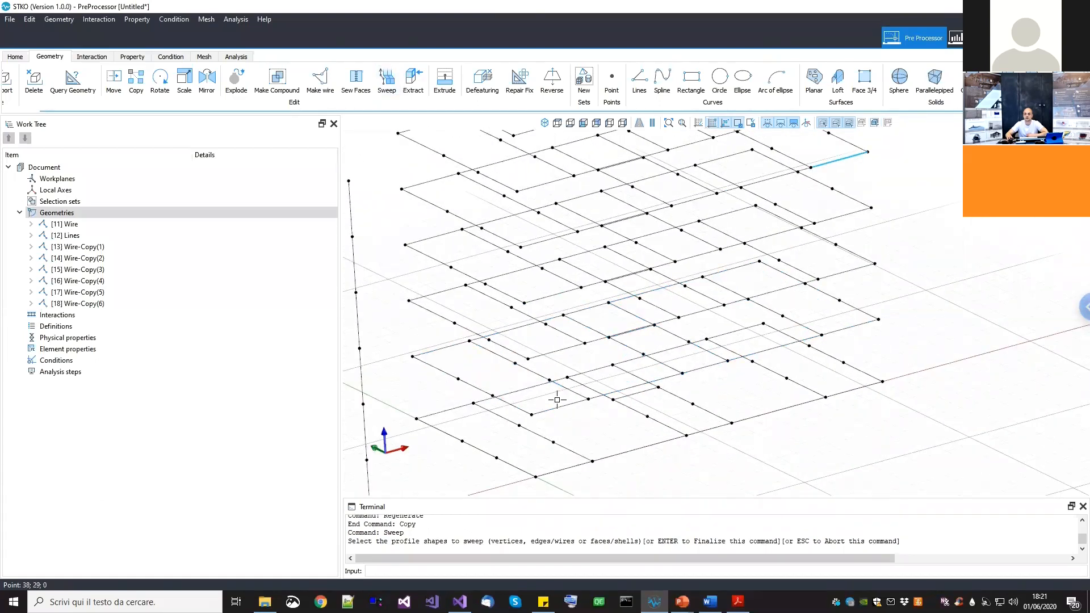
left_click(835, 124)
left_click(848, 124)
Window-select all vertices of the ground-level wire in front view and accept them as the sweep profiles
scroll(694, 348, "down", 2)
middle_click_drag(694, 337, 591, 162)
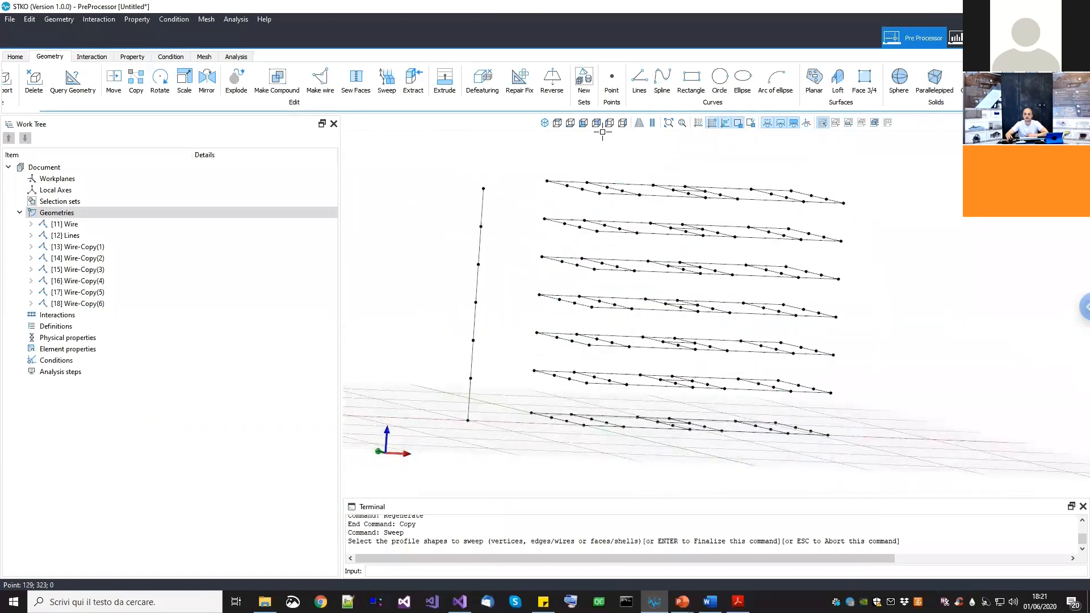
left_click(583, 123)
middle_click_drag(742, 372, 540, 368)
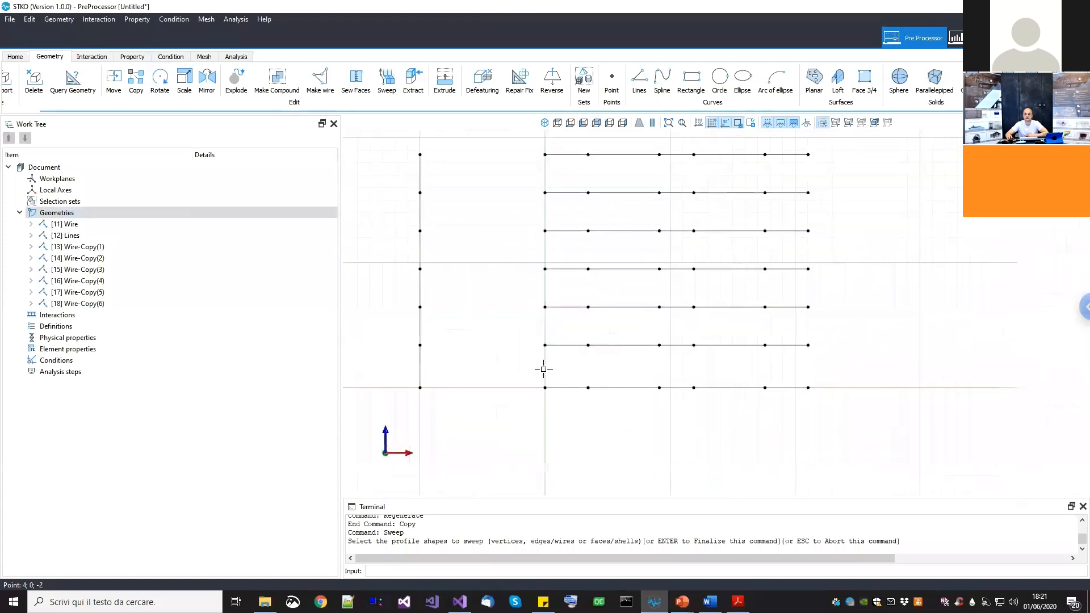
left_click_drag(511, 368, 891, 446)
middle_click_drag(580, 366, 607, 407)
middle_click_drag(696, 335, 567, 407)
scroll(621, 417, "up", 5)
middle_click_drag(732, 301, 611, 412)
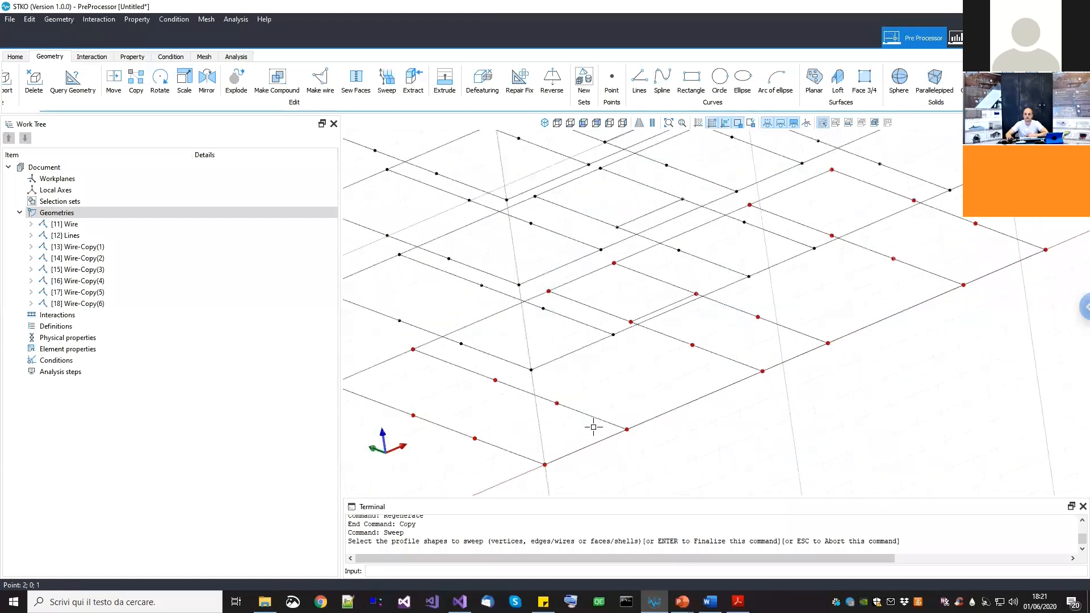
scroll(593, 427, "down", 6)
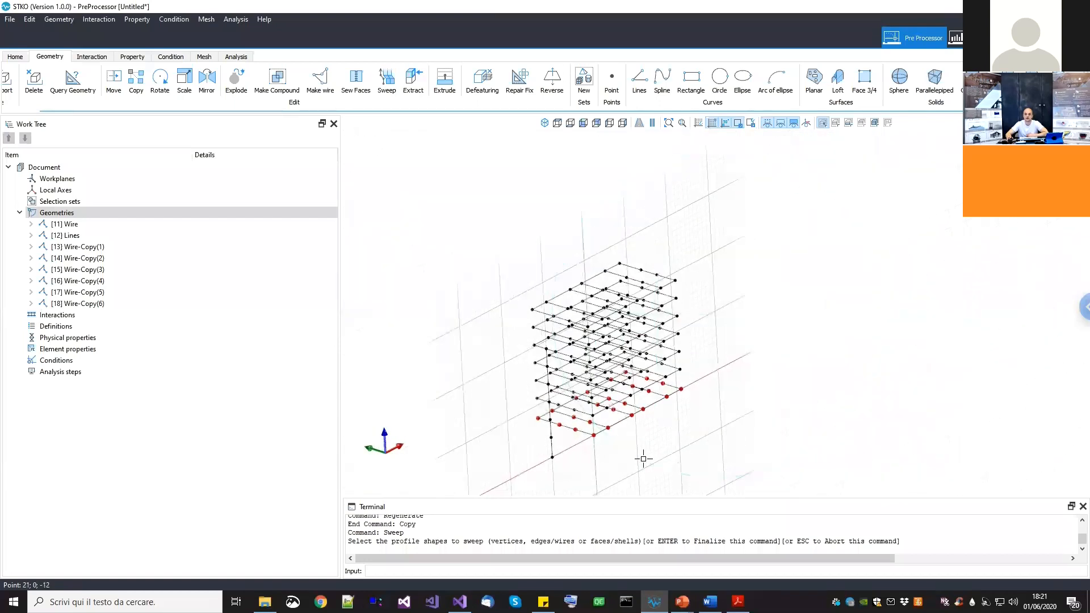
key("Return")
Sweep the ground-level vertices along all segments of the vertical reference line to create the columns
scroll(565, 457, "up", 5)
left_click(516, 432)
middle_click_drag(545, 413, 445, 426)
left_click(415, 376)
left_click(409, 329)
left_click(407, 290)
left_click(402, 248)
key("Return")
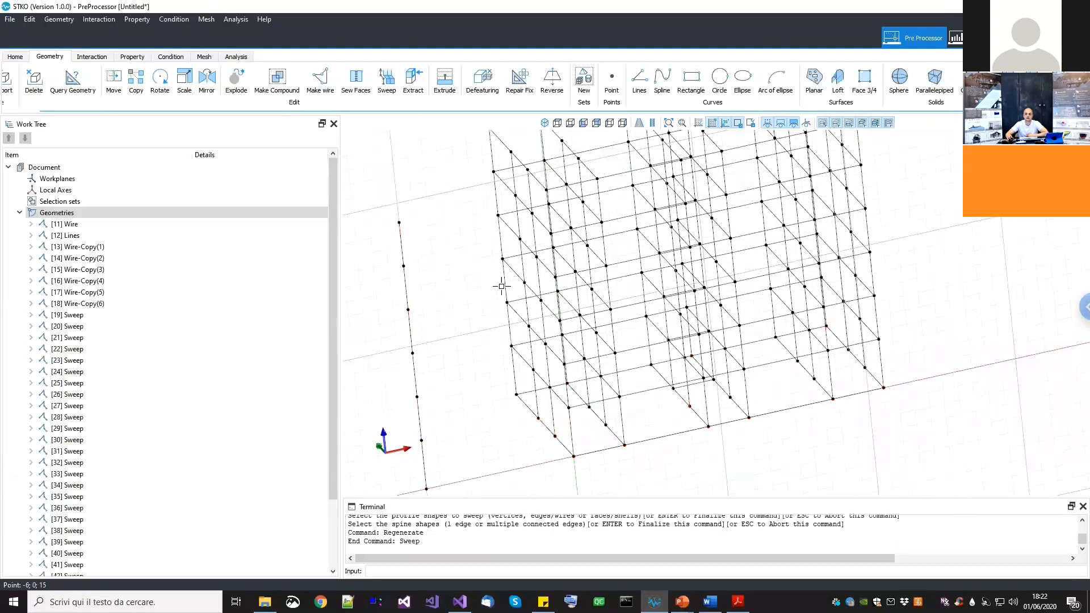
Delete the ground-level beam wire at the base of the columns
scroll(629, 357, "down", 4)
middle_click_drag(672, 358, 659, 421)
scroll(640, 367, "up", 4)
middle_click_drag(662, 380, 662, 384)
scroll(663, 384, "down", 3)
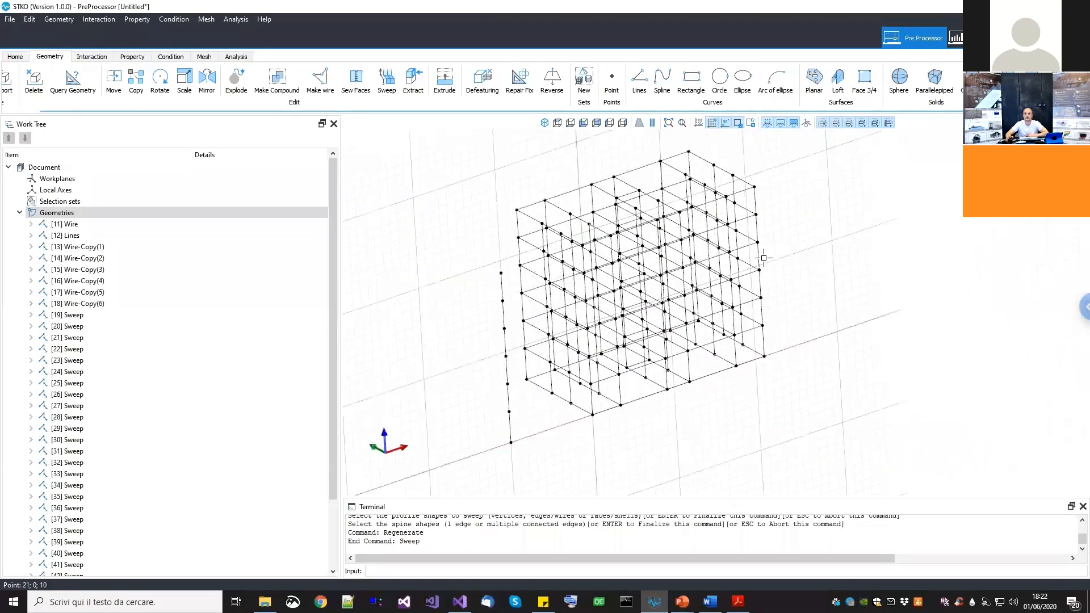
left_click(645, 397)
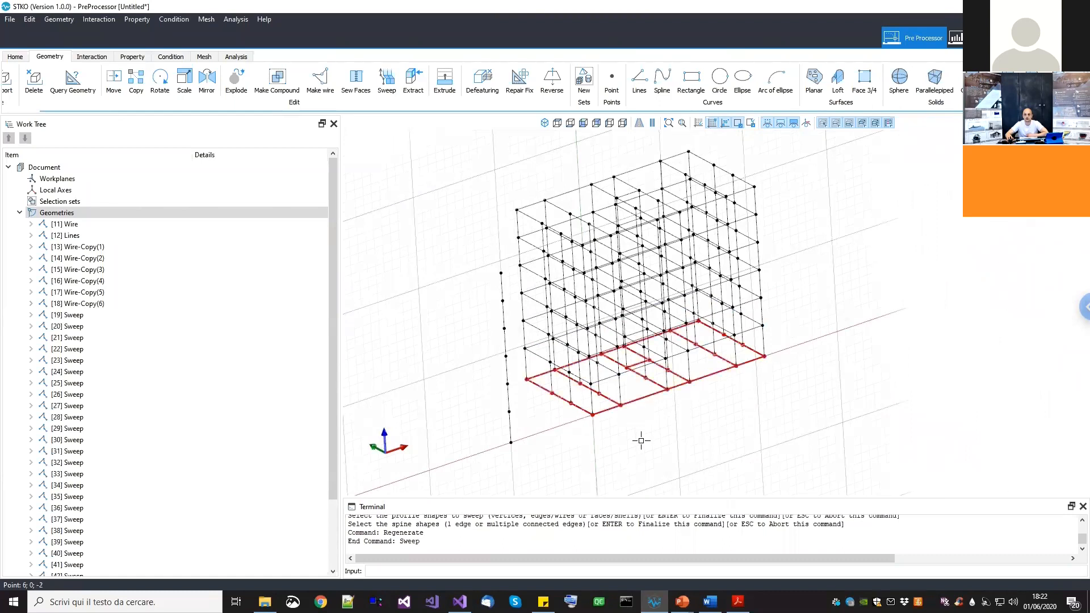
key("Delete")
middle_click_drag(776, 282, 670, 283)
scroll(78, 441, "down", 2)
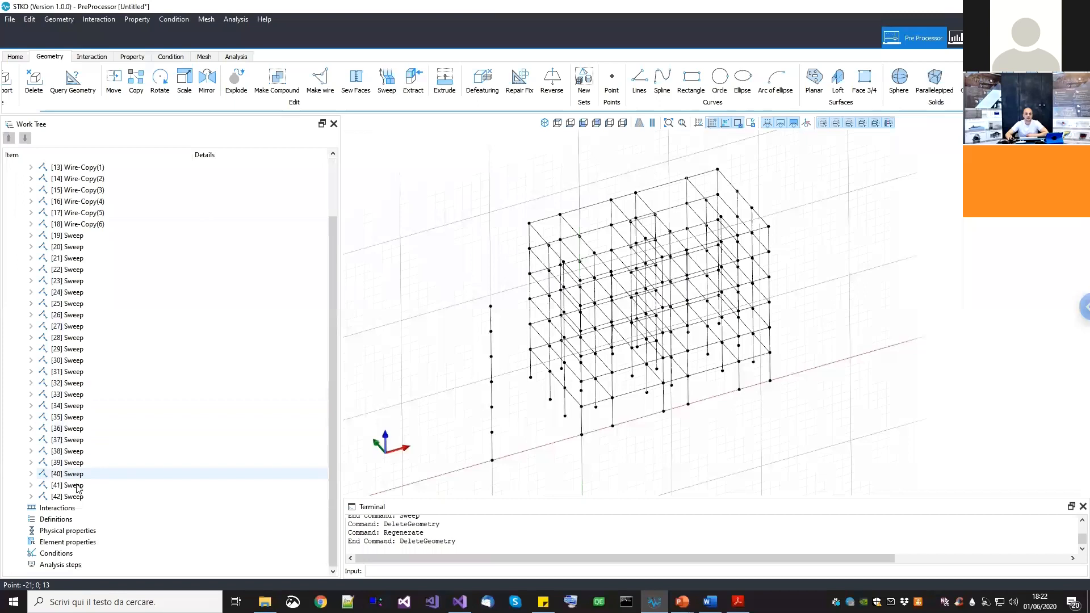
Window-select all beam and column geometry of the building, excluding the separate vertical reference line, and merge it into a single wire
scroll(78, 489, "up", 3)
middle_click_drag(568, 332, 388, 206)
left_click(320, 79)
left_click_drag(473, 185, 858, 504)
key("Return")
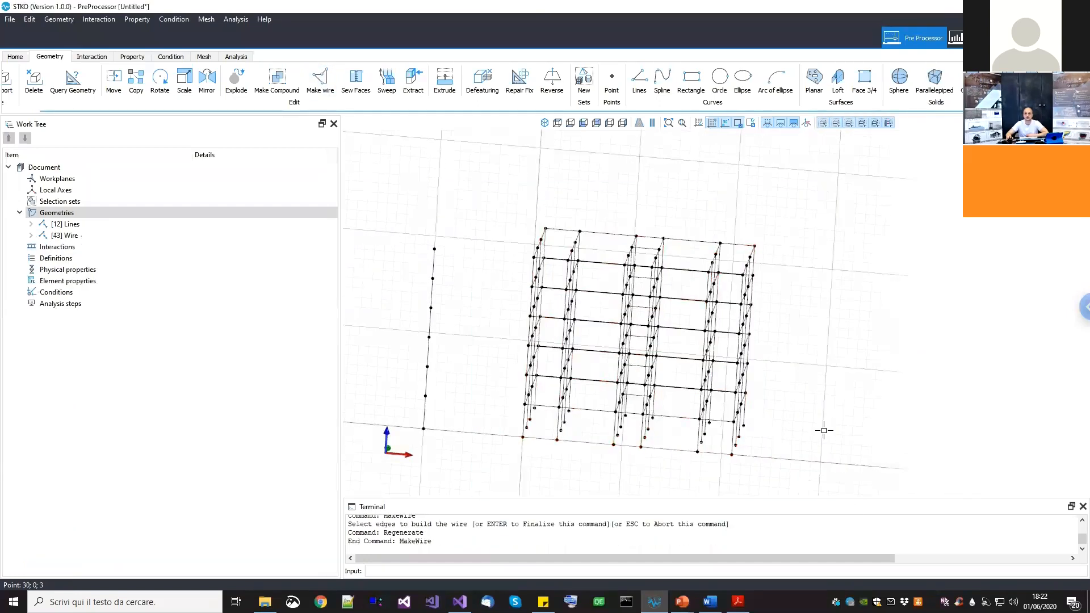
Rename the merged building wire as "structure" and clear the selection
middle_click_drag(795, 397, 653, 341)
left_click(74, 236)
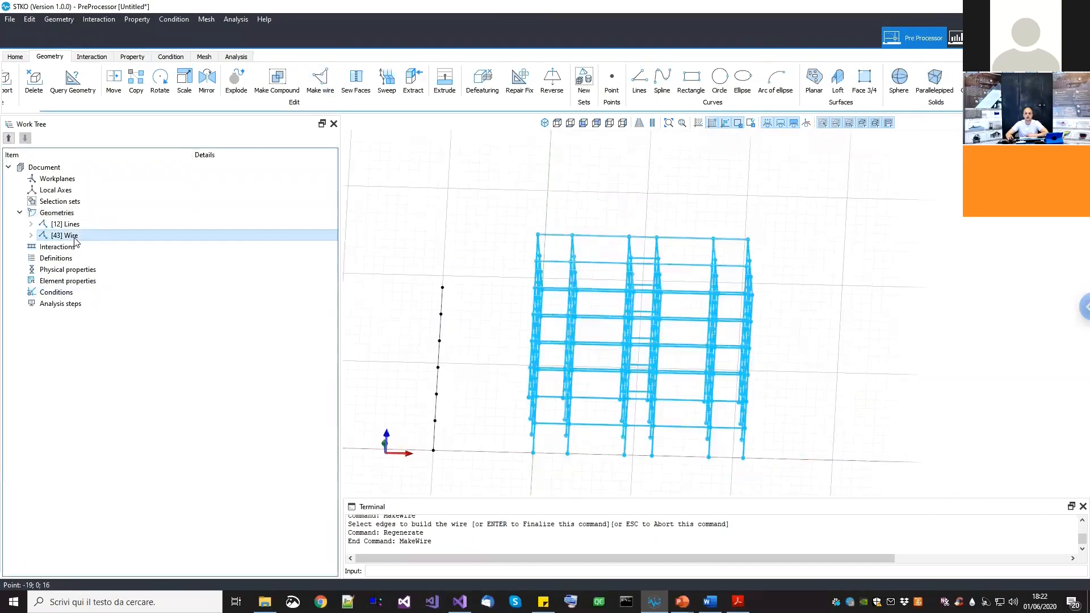
right_click(75, 238)
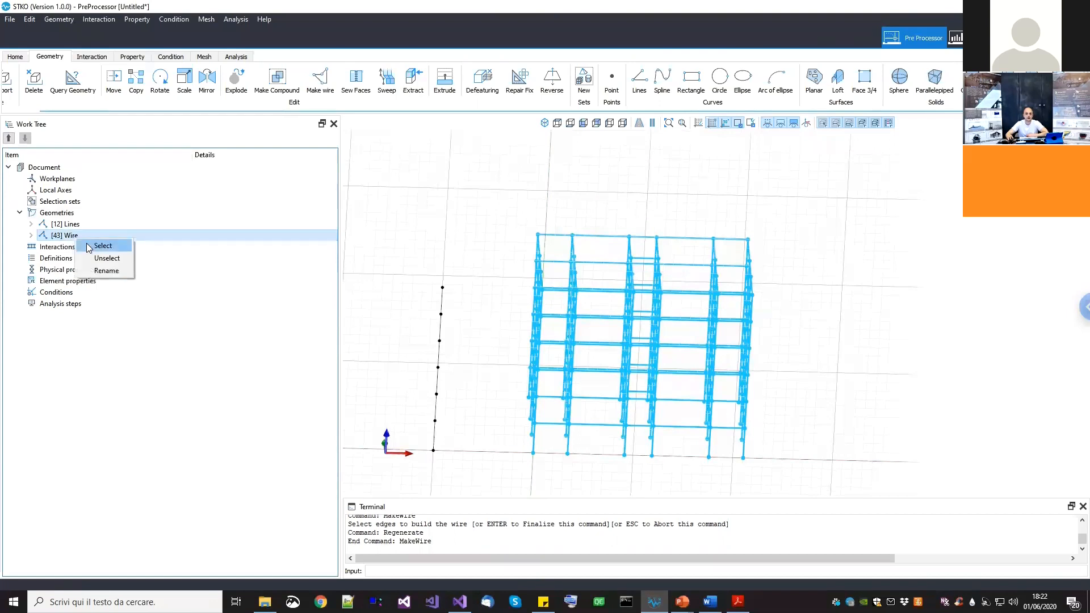
left_click(108, 271)
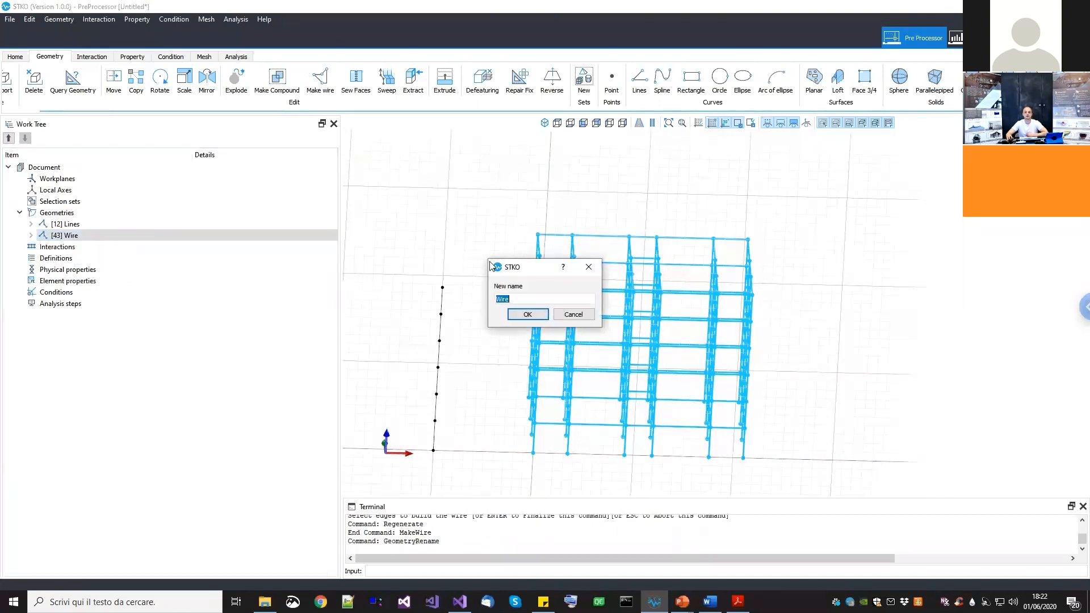
type("structu")
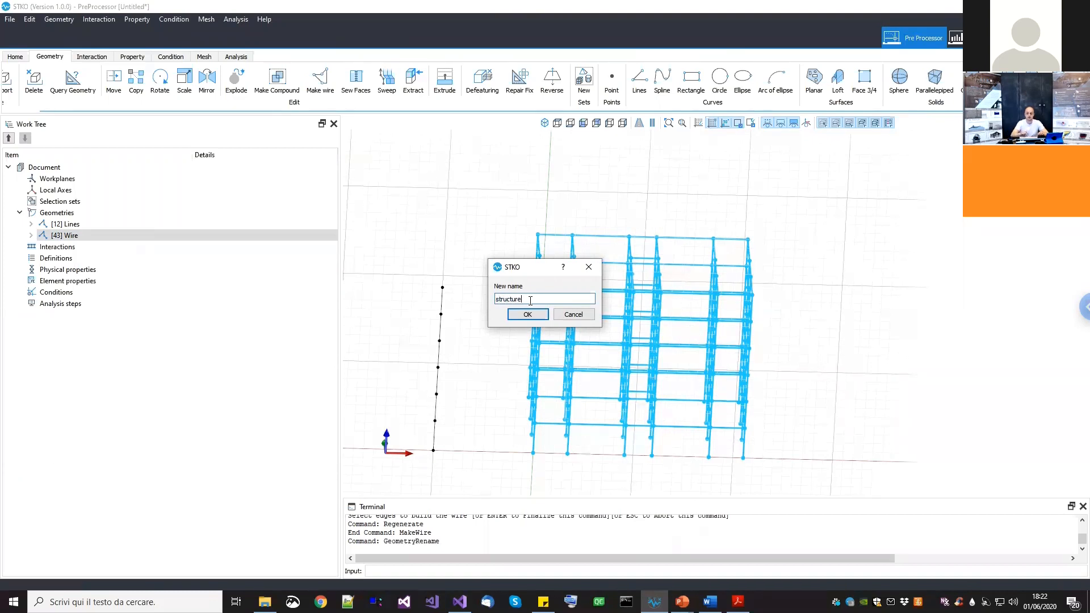
key("Return")
middle_click_drag(528, 297, 608, 413)
key("Escape")
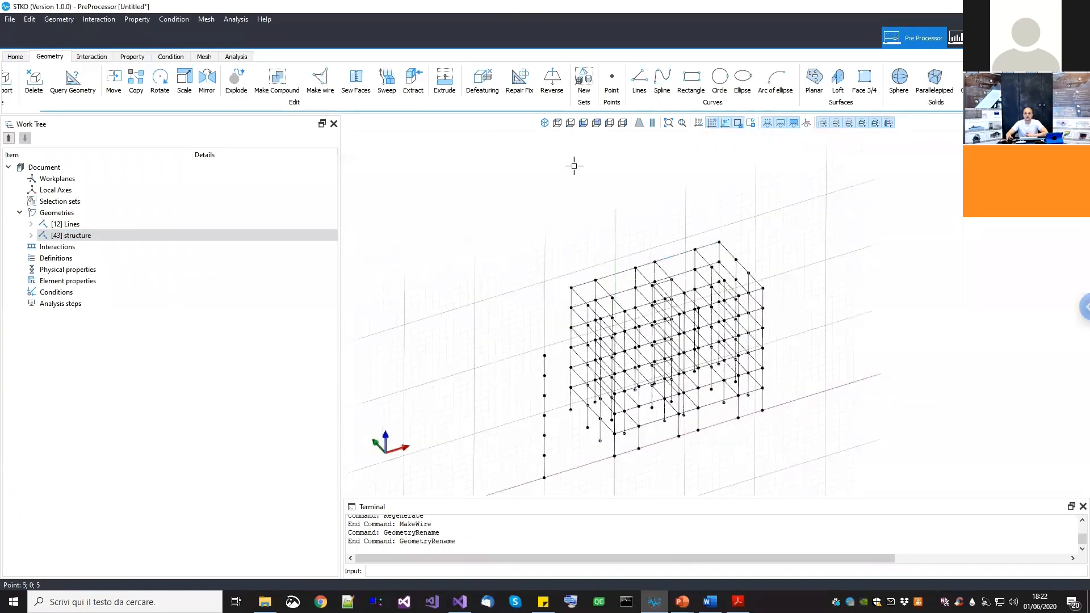
Examine the complete beam and column frame from several angles and at close range
middle_click_drag(610, 271, 577, 305)
scroll(609, 298, "up", 4)
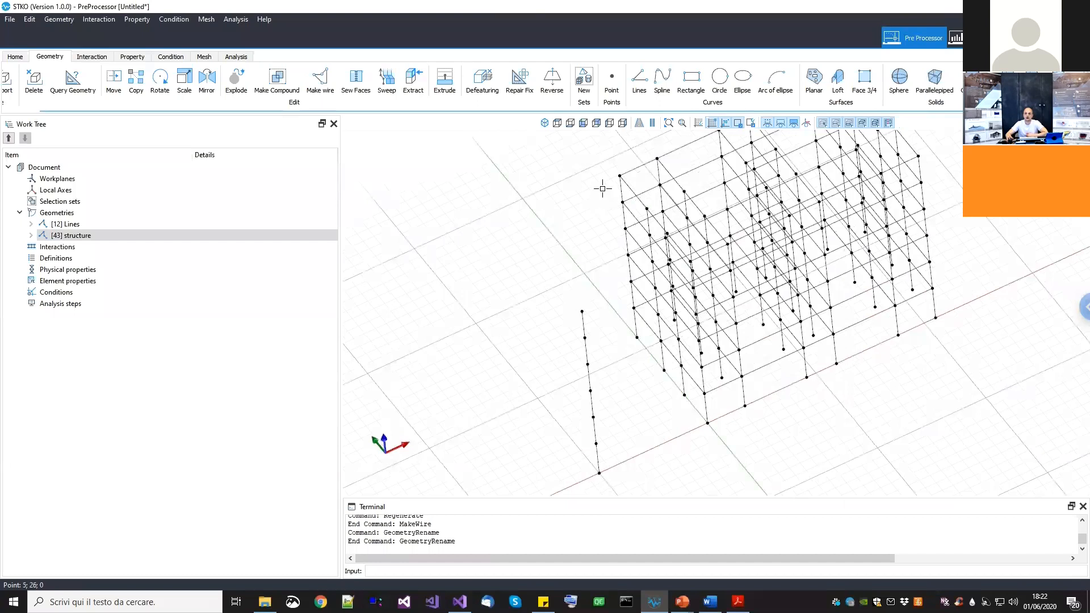
left_click(724, 245)
middle_click_drag(724, 245, 428, 233)
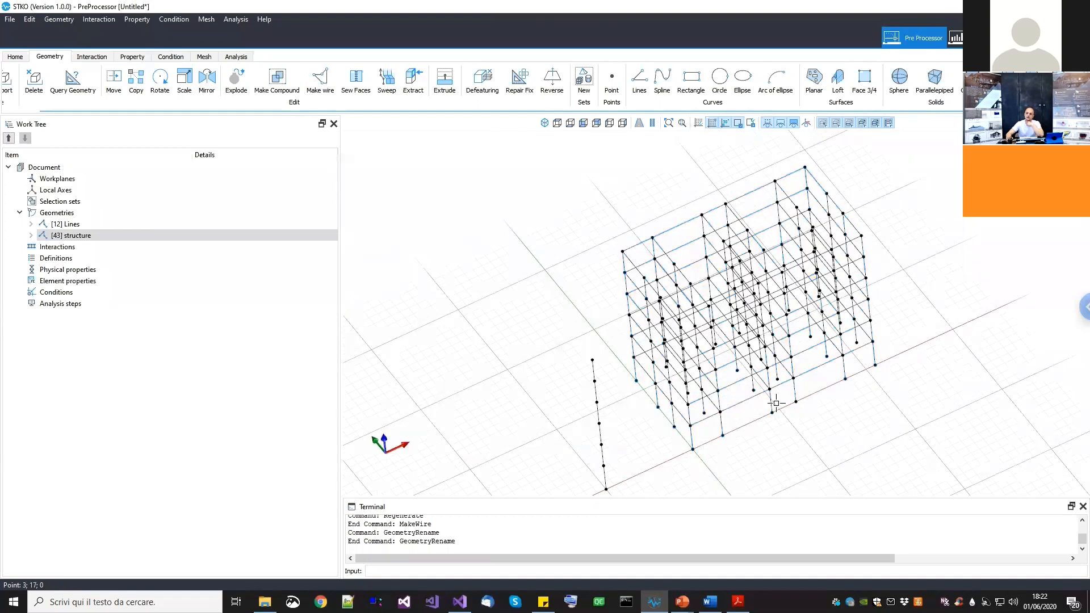
scroll(697, 355, "up", 2)
middle_click_drag(832, 362, 816, 387)
scroll(773, 273, "up", 2)
scroll(759, 286, "up", 2)
mouse_move(769, 298)
middle_mouse_down()
mouse_move(764, 309)
mouse_move(747, 303)
mouse_move(756, 301)
middle_mouse_up()
scroll(767, 295, "up", 2)
scroll(829, 314, "down", 2)
middle_click_drag(850, 322, 738, 303)
scroll(738, 303, "down", 2)
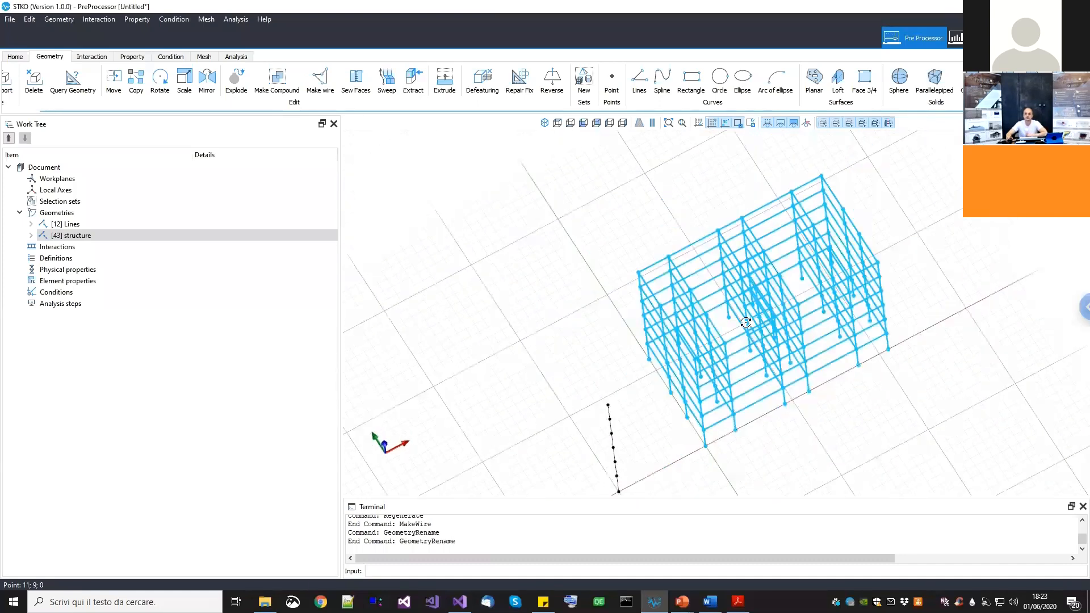
Place one point on each of the six storey-level vertices of the vertical reference line, leaving out its base
left_click(611, 79)
scroll(640, 423, "up", 5)
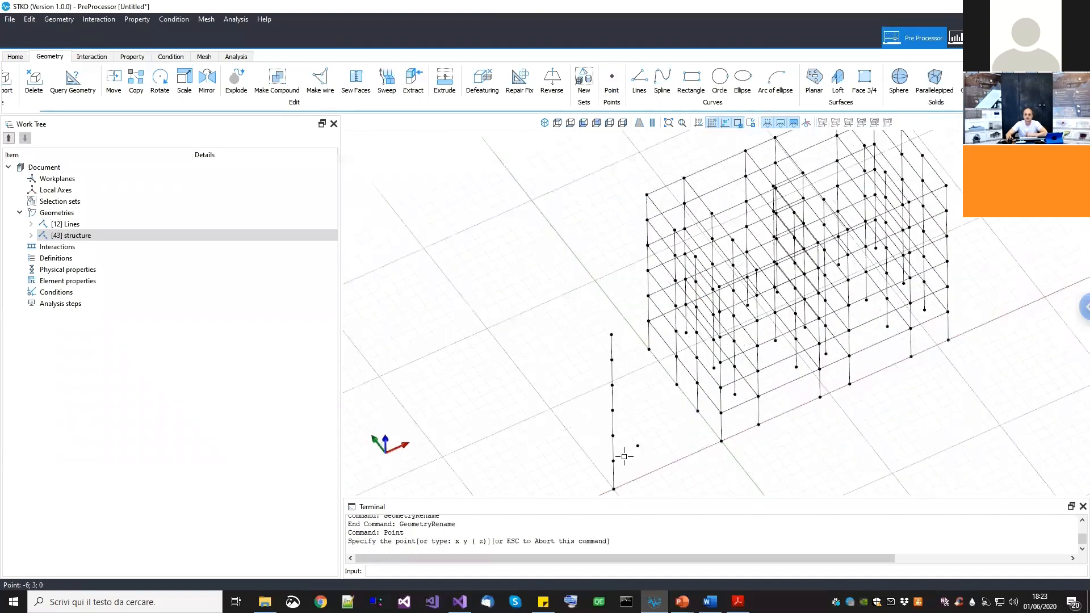
left_click(645, 448)
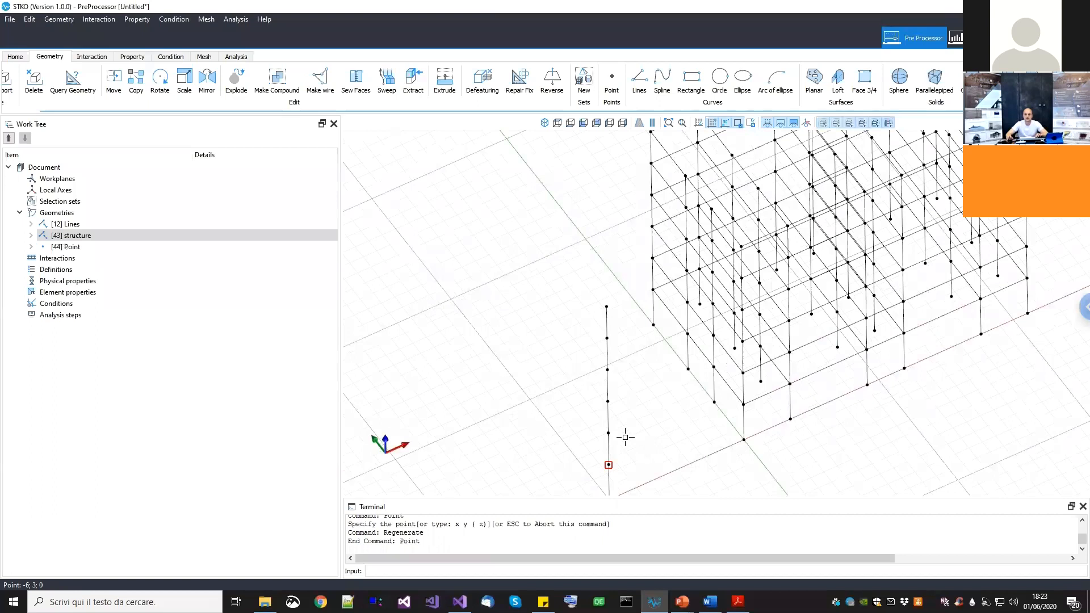
left_click(608, 433)
left_click(608, 401)
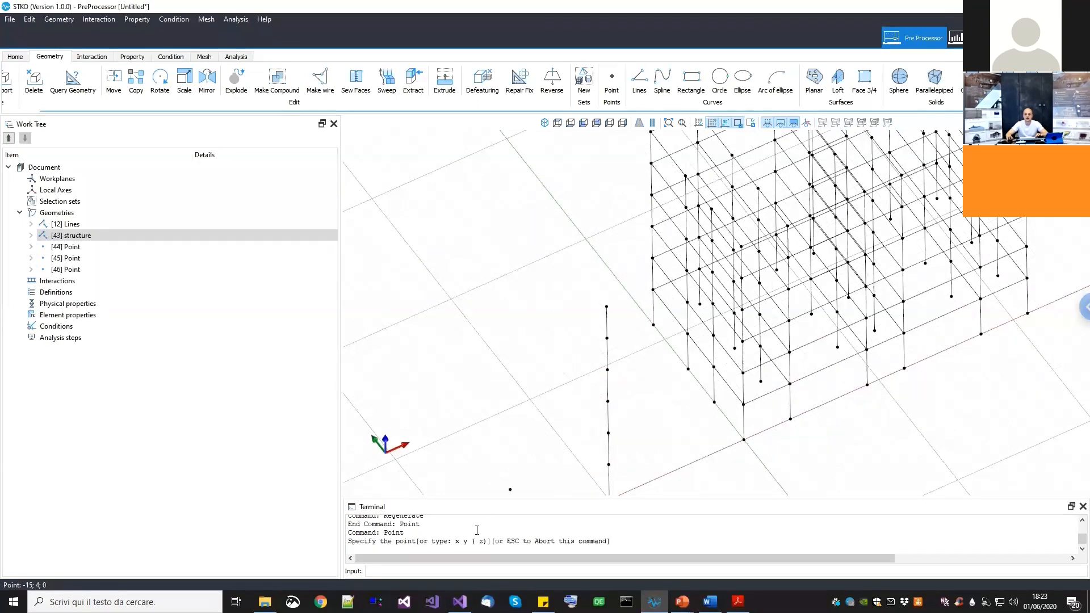
left_click(608, 371)
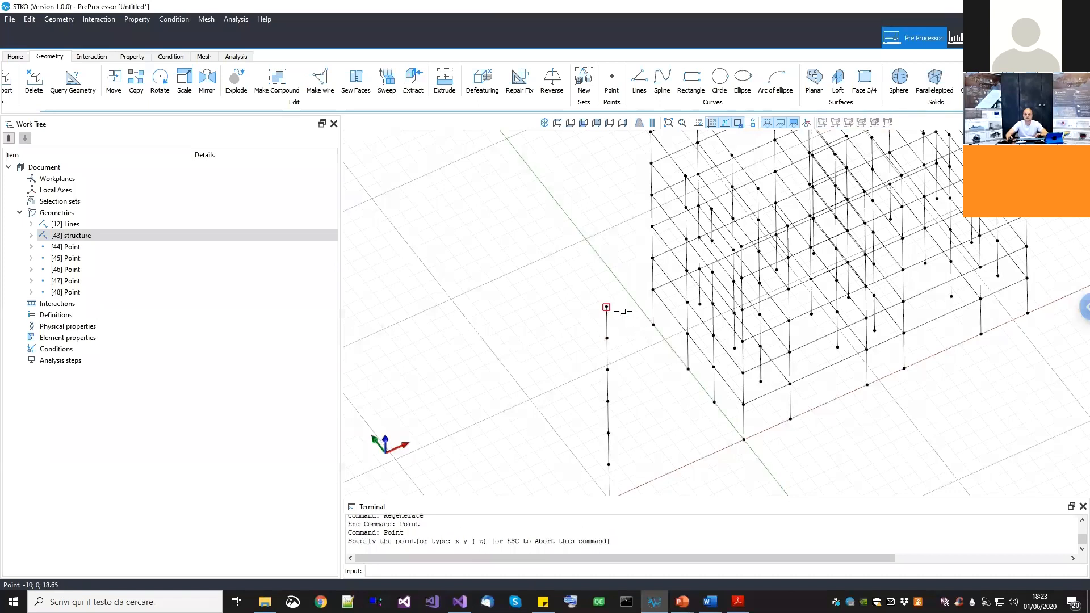
left_click(626, 311)
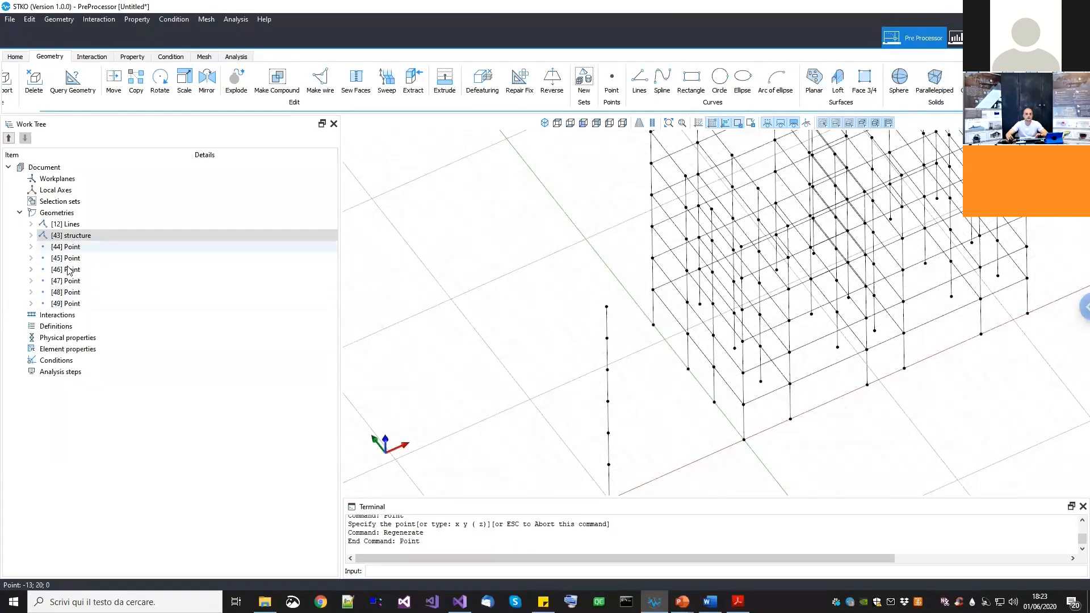
Delete the vertical reference line beside the building, keeping the six points
scroll(584, 307, "down", 1)
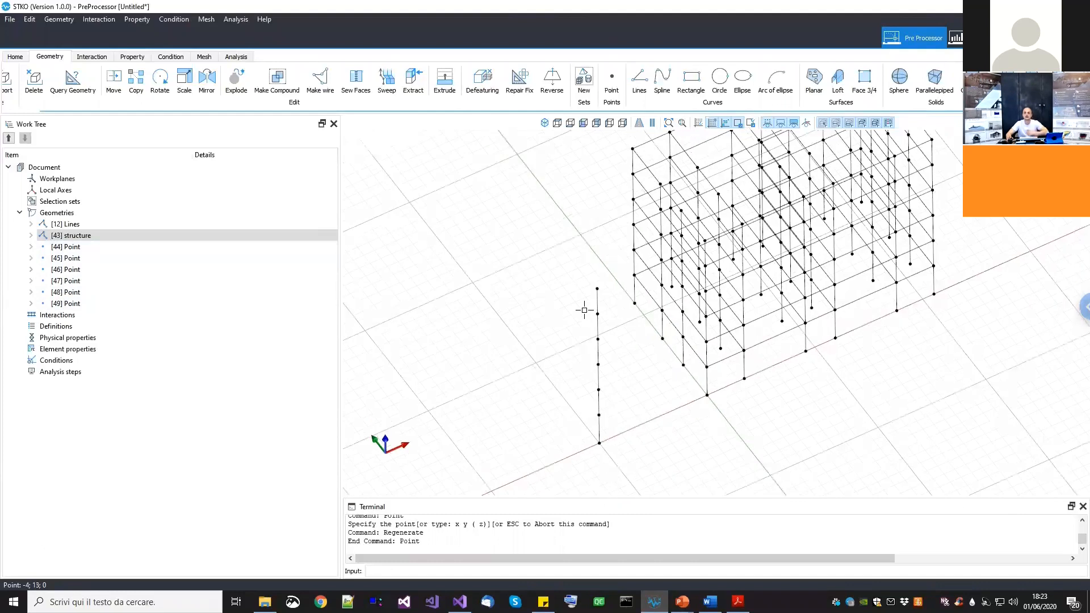
left_click(597, 329)
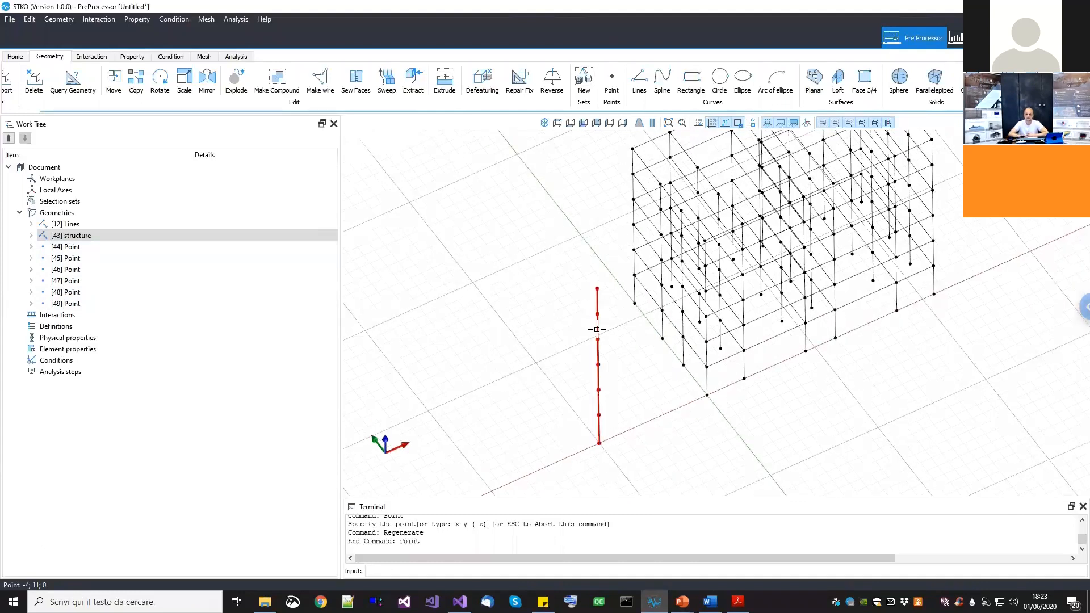
key("Delete")
scroll(591, 325, "down", 2)
middle_click_drag(713, 319, 647, 328)
scroll(622, 385, "up", 2)
scroll(619, 302, "up", 1)
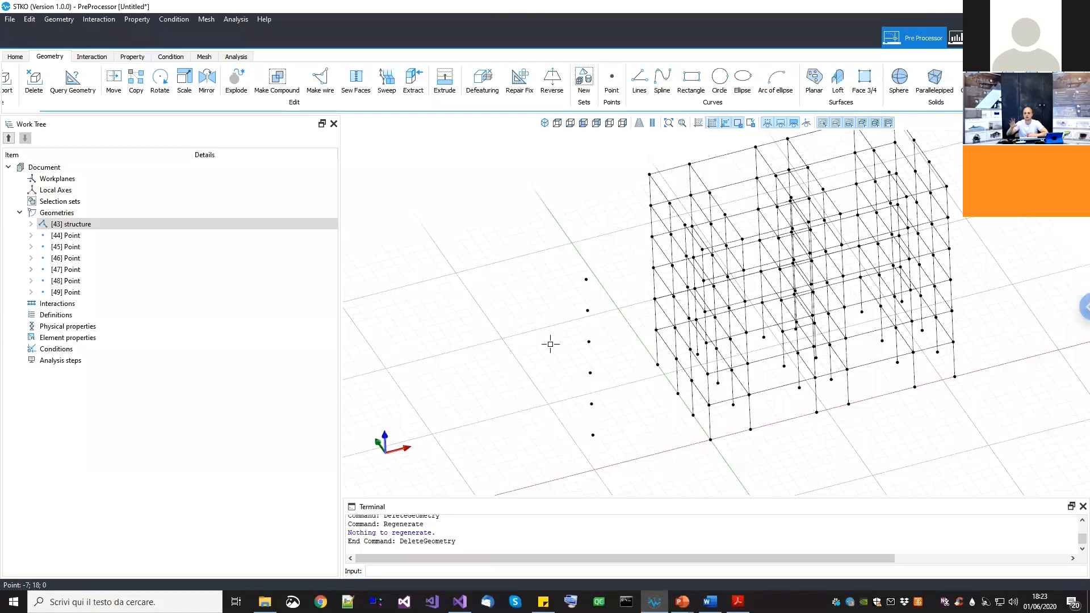
Window-select the six storey points and combine them into one compound
left_click(277, 79)
left_click_drag(489, 219, 606, 466)
key("Return")
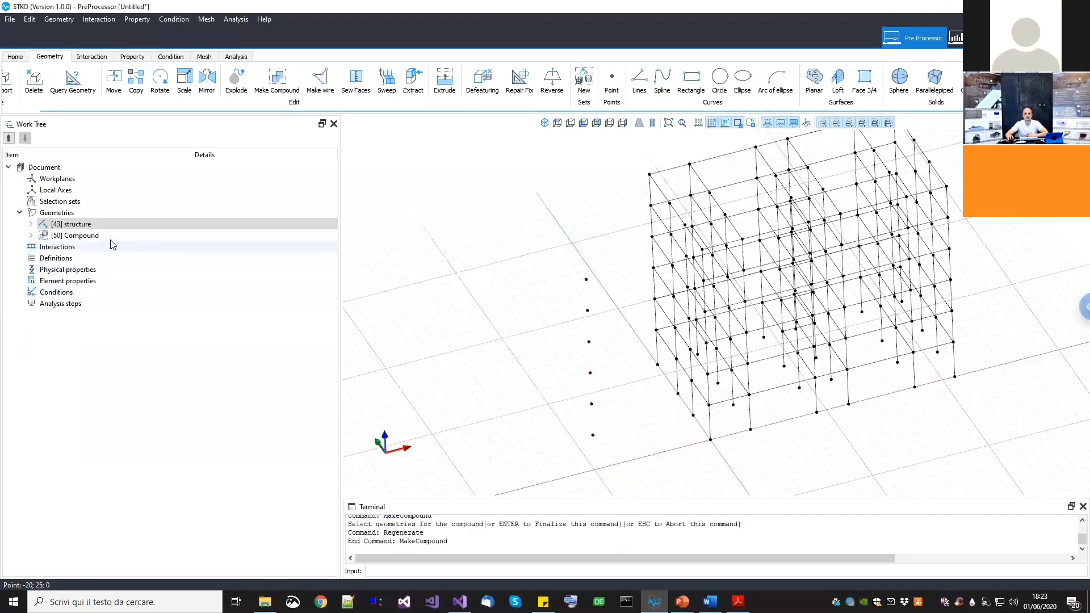
Rename the compound of storey points as "floor master nodes"
left_click(73, 235)
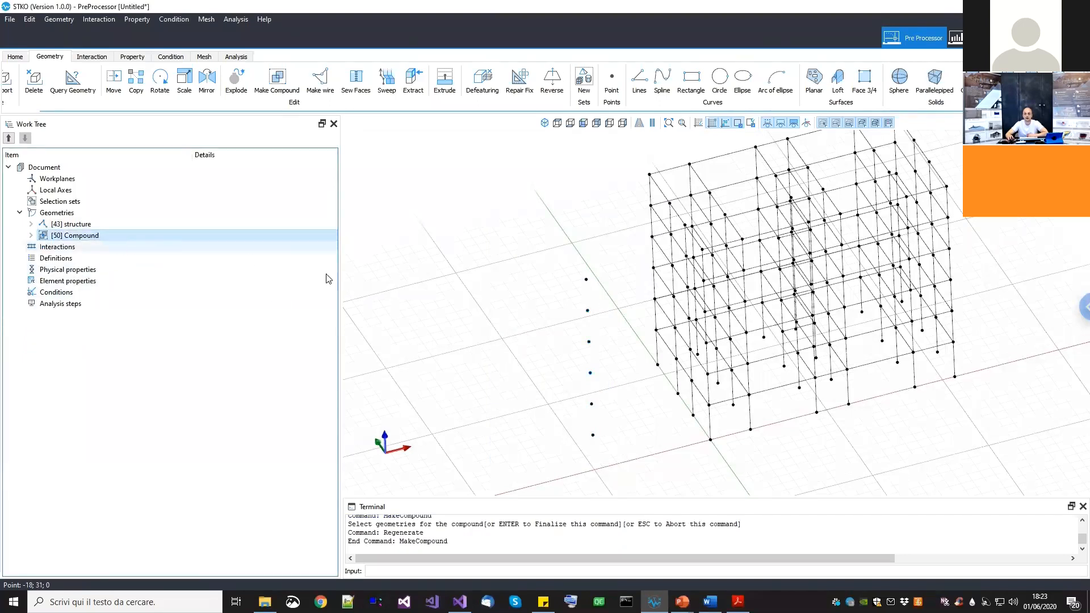
right_click(111, 237)
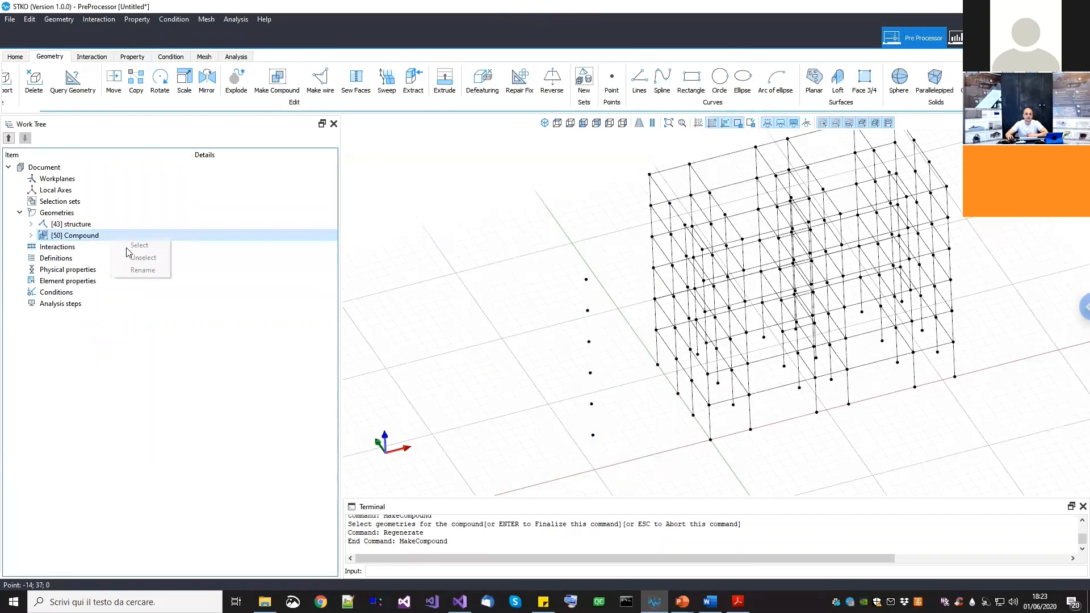
left_click(139, 271)
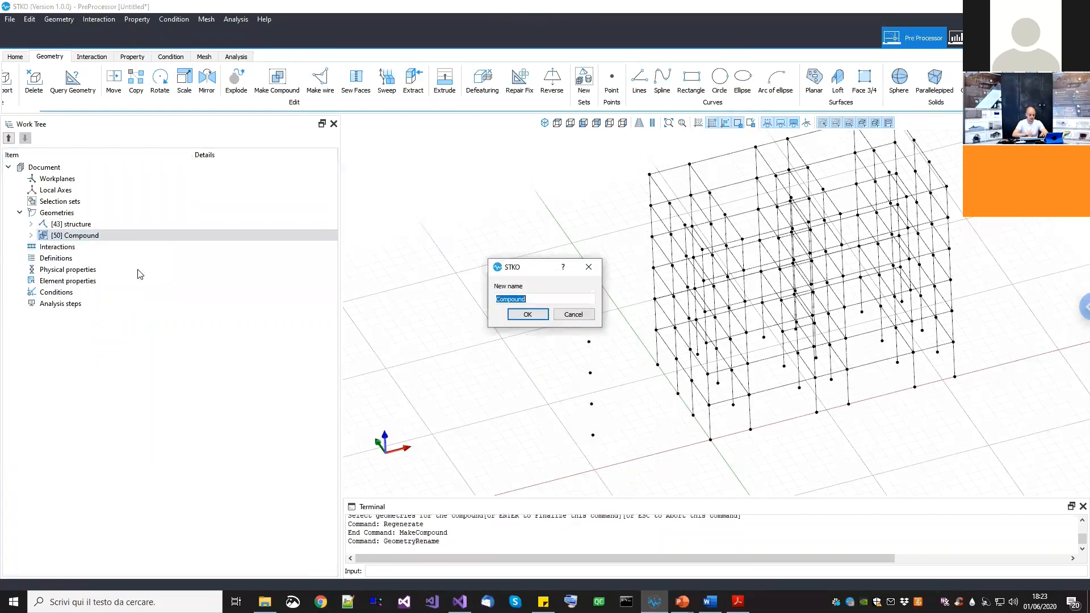
type("floor master nodes")
key("Return")
Draw a diagonal construction line across the top floor between two opposite corner nodes
scroll(758, 282, "down", 1)
middle_click_drag(688, 322, 602, 394)
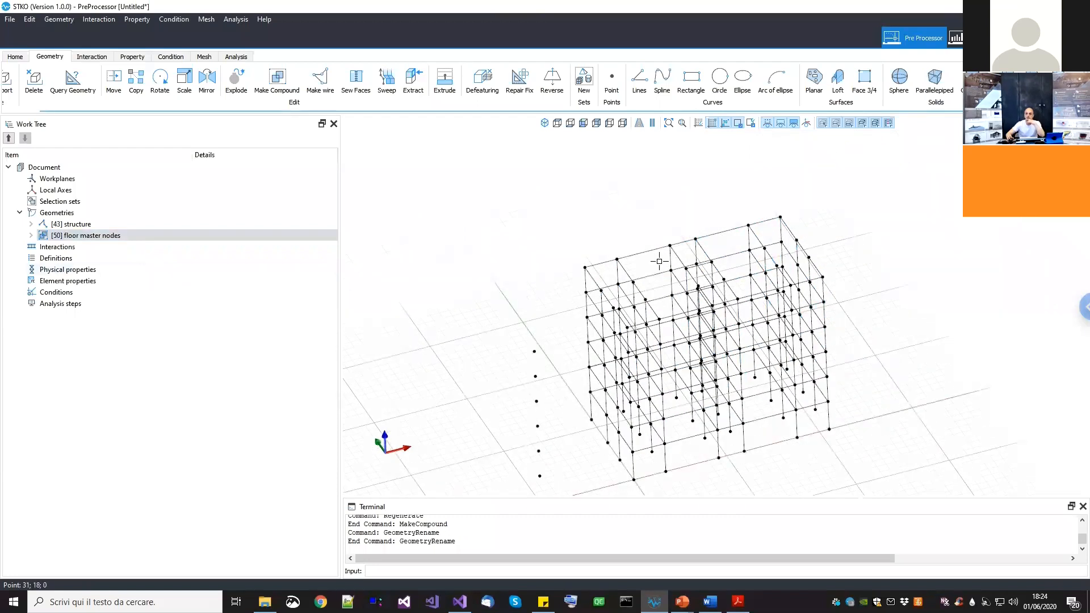
left_click(639, 79)
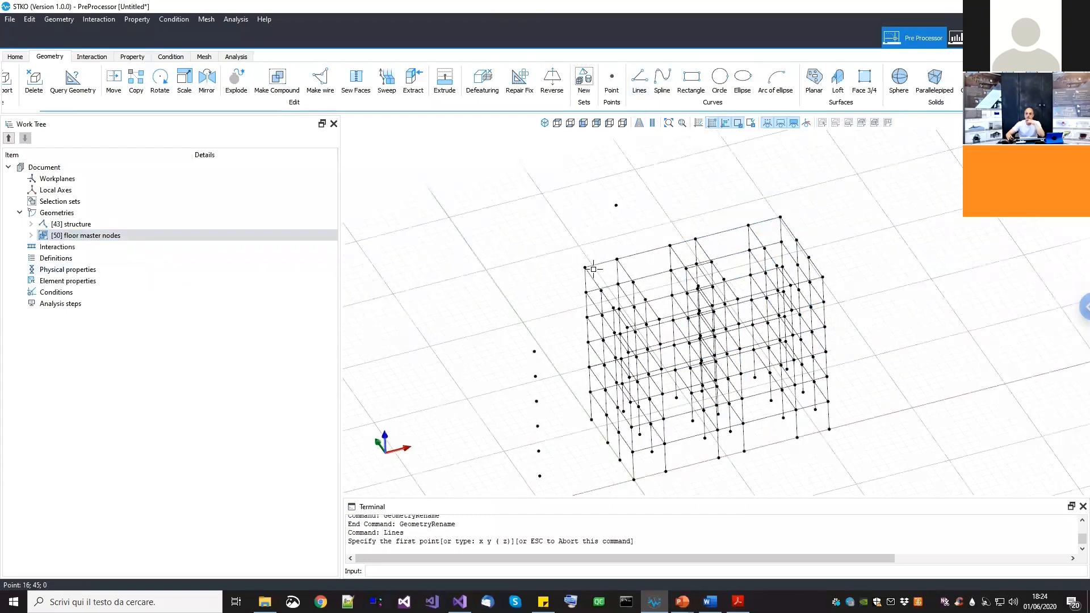
scroll(578, 295, "up", 1)
left_click(570, 295)
middle_click_drag(766, 310, 706, 310)
scroll(861, 310, "up", 2)
left_click(959, 312)
key("Return")
Move the floor master nodes compound from its topmost point to the midpoint of the top-floor diagonal line
scroll(630, 311, "down", 4)
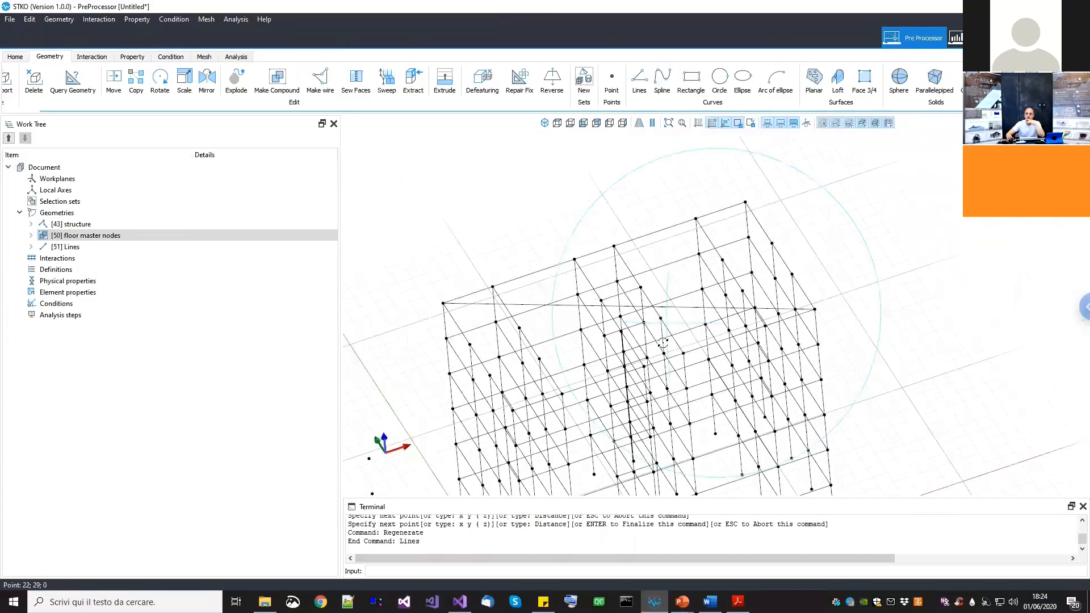
scroll(637, 317, "up", 3)
middle_click_drag(637, 317, 694, 260)
scroll(613, 347, "down", 5)
middle_click_drag(572, 358, 637, 285)
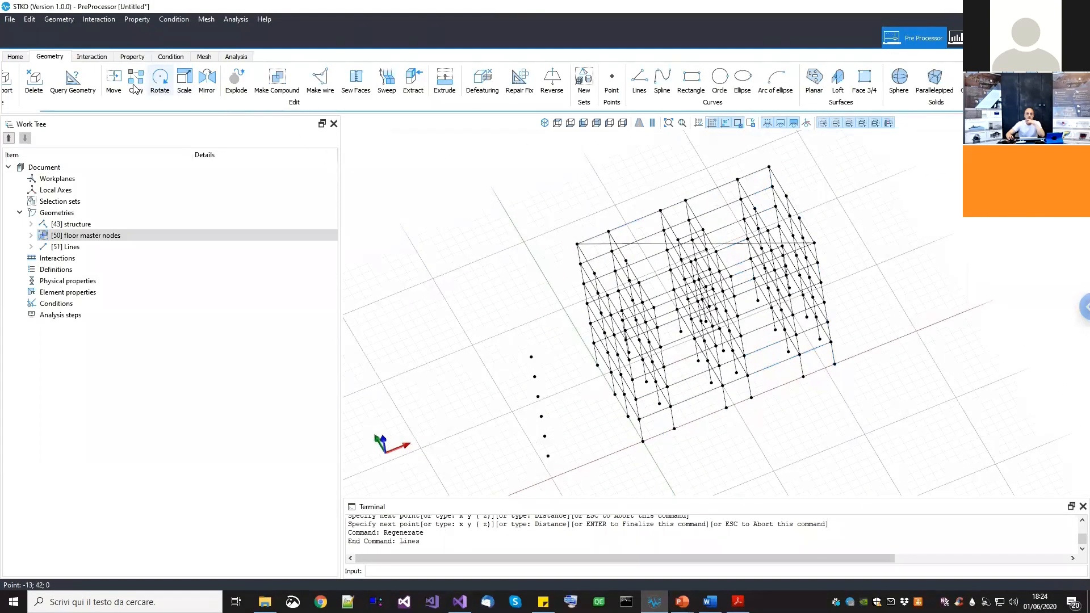
left_click(113, 81)
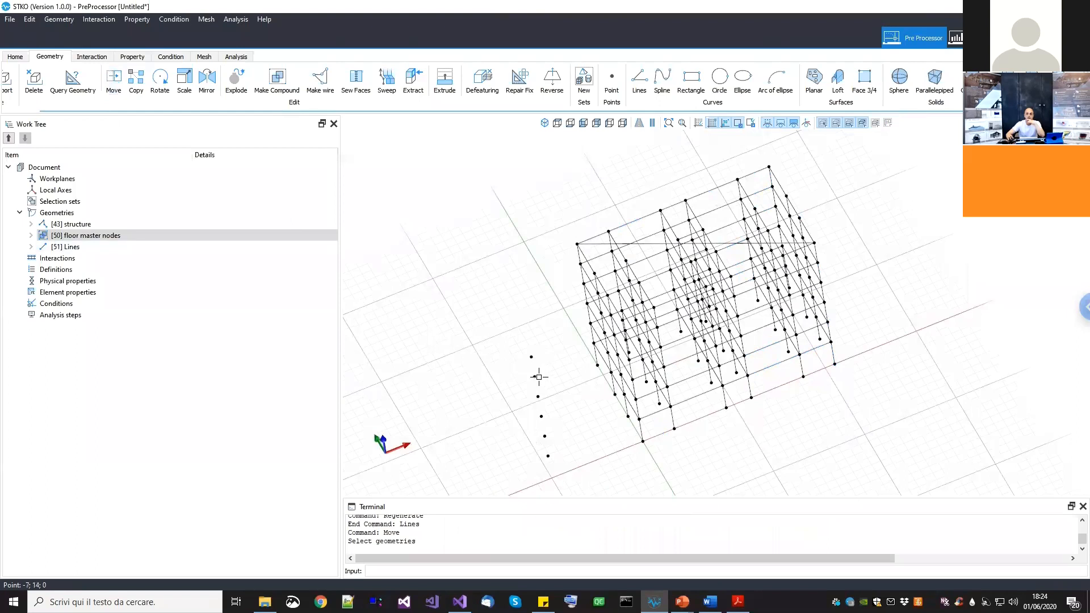
key("Return")
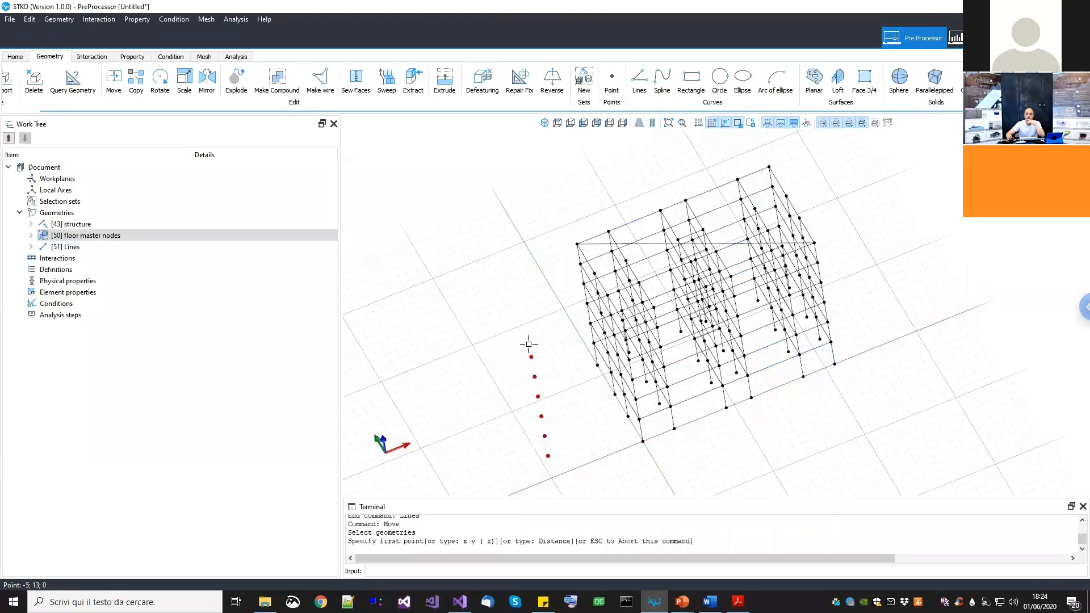
scroll(530, 349, "up", 2)
left_click(532, 365)
scroll(705, 318, "down", 1)
middle_click_drag(704, 318, 682, 383)
scroll(704, 329, "up", 3)
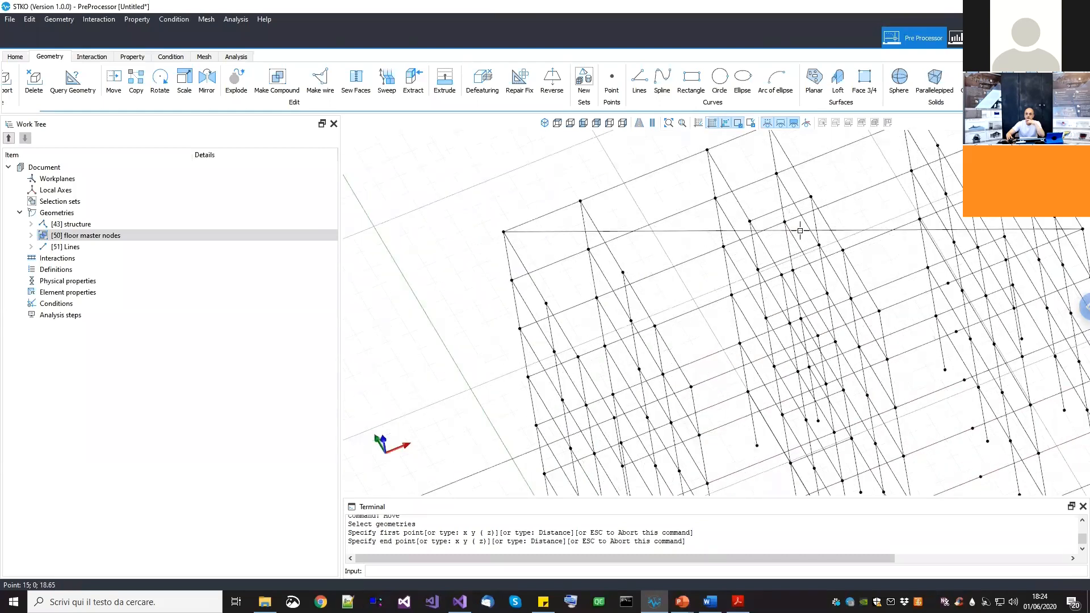
scroll(795, 235, "up", 3)
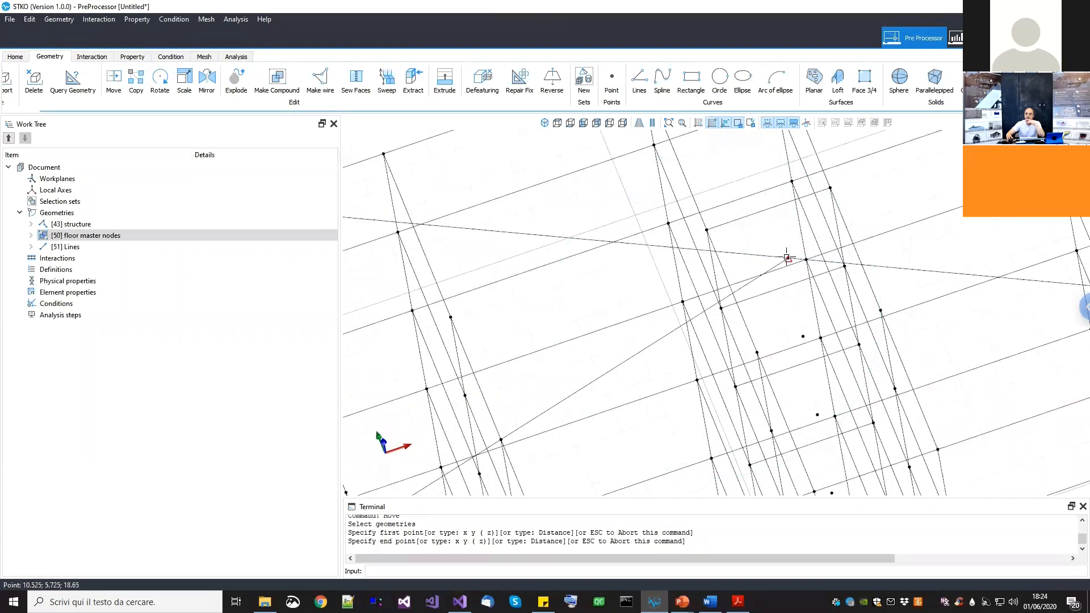
left_click(767, 234)
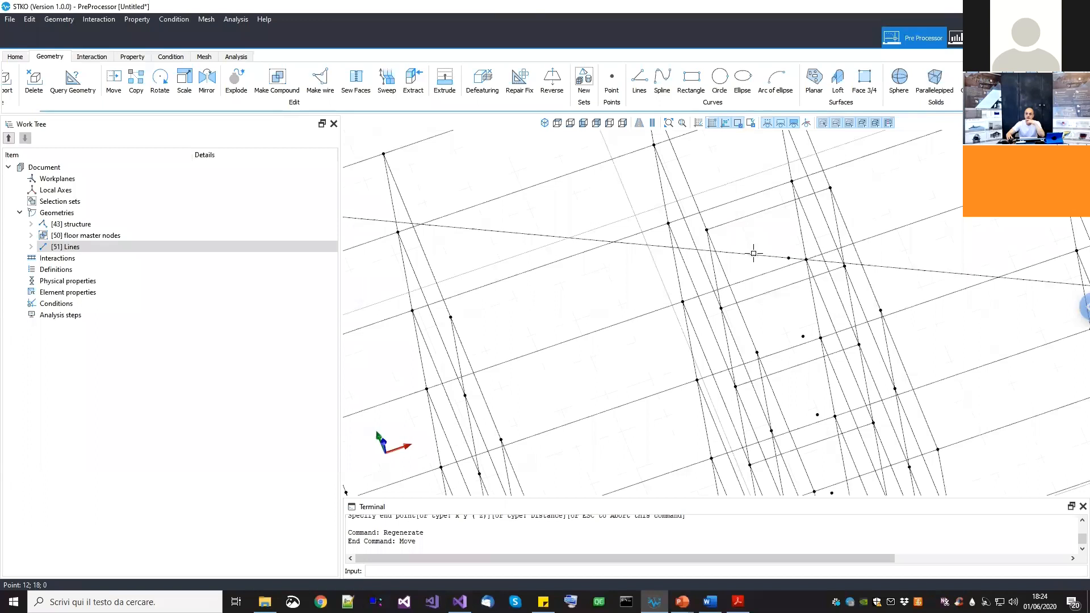
Delete the diagonal construction line on the top floor
left_click(753, 254)
scroll(754, 251, "down", 4)
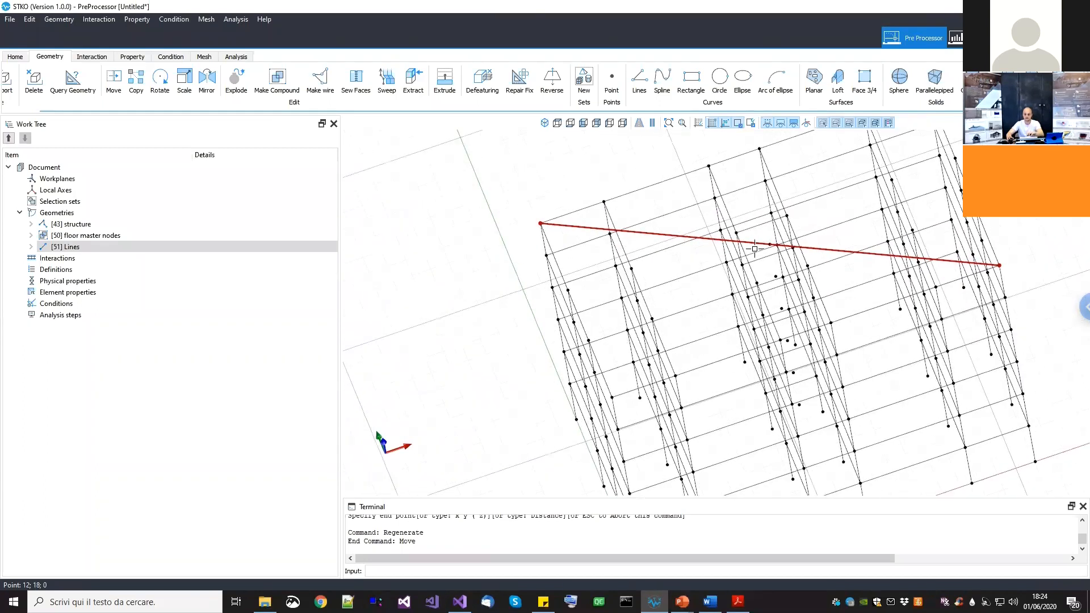
key("Delete")
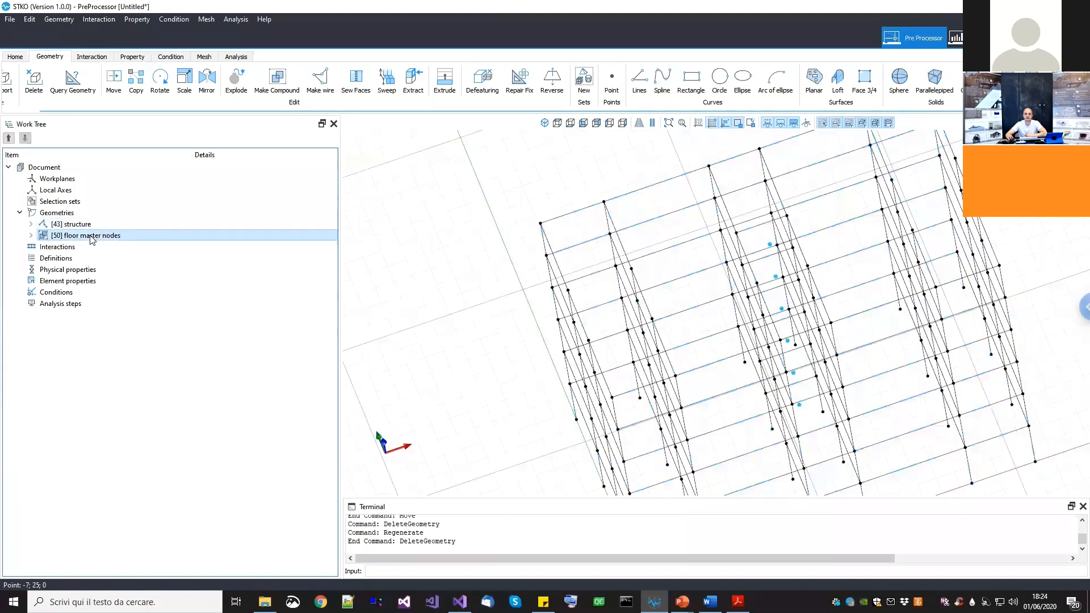
scroll(637, 305, "down", 4)
middle_click_drag(671, 325, 717, 279)
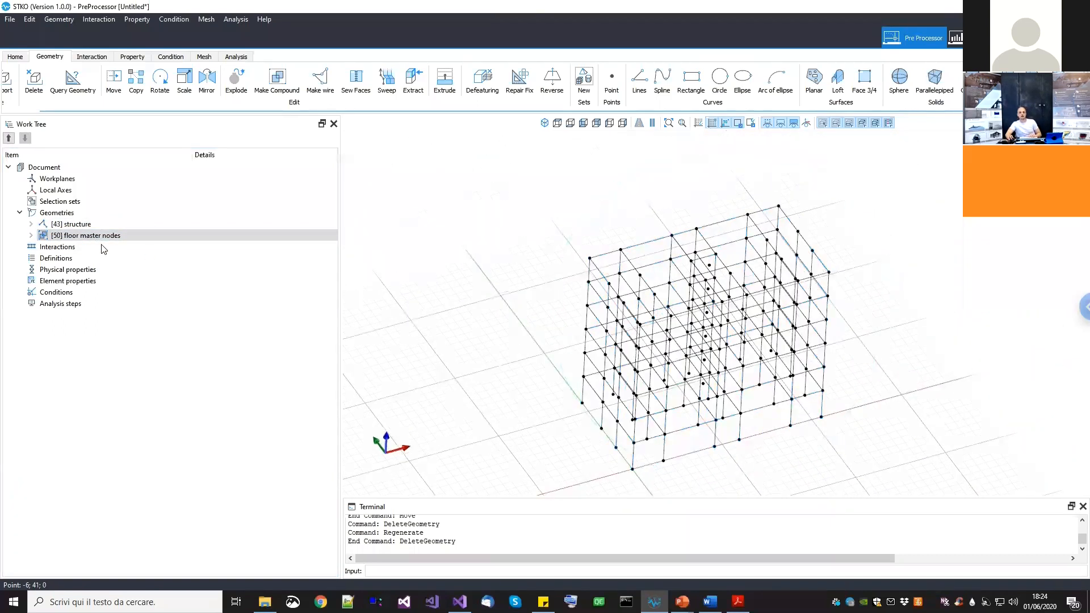
middle_click_drag(647, 367, 647, 377)
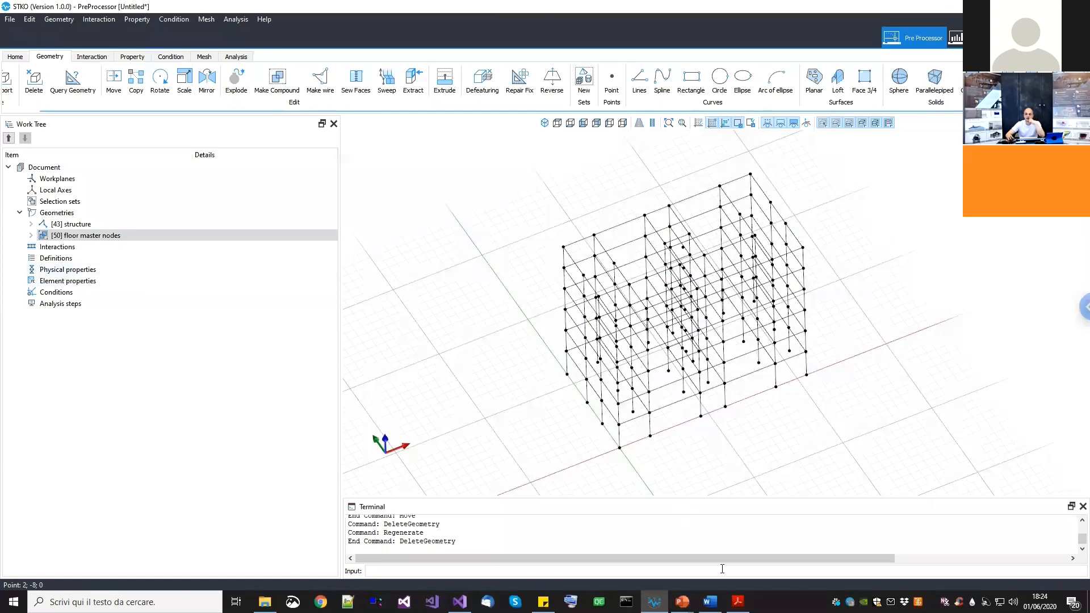
Look up the column layout on the floor plan slide of ERINTC_70Grav.pptx in PowerPoint, and return to STKO
mouse_move(681, 596)
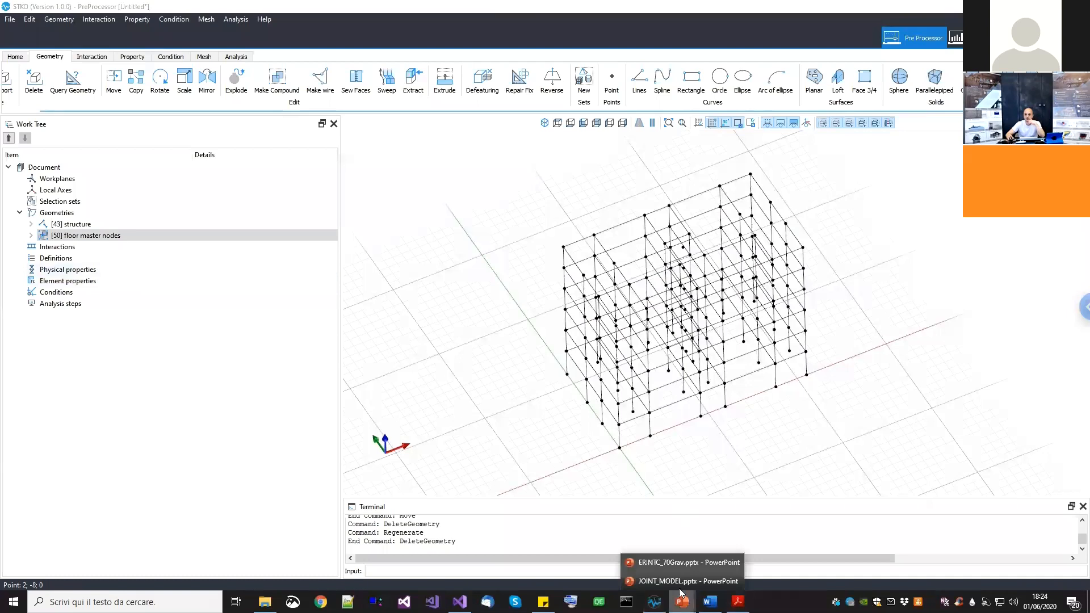
left_click(679, 563)
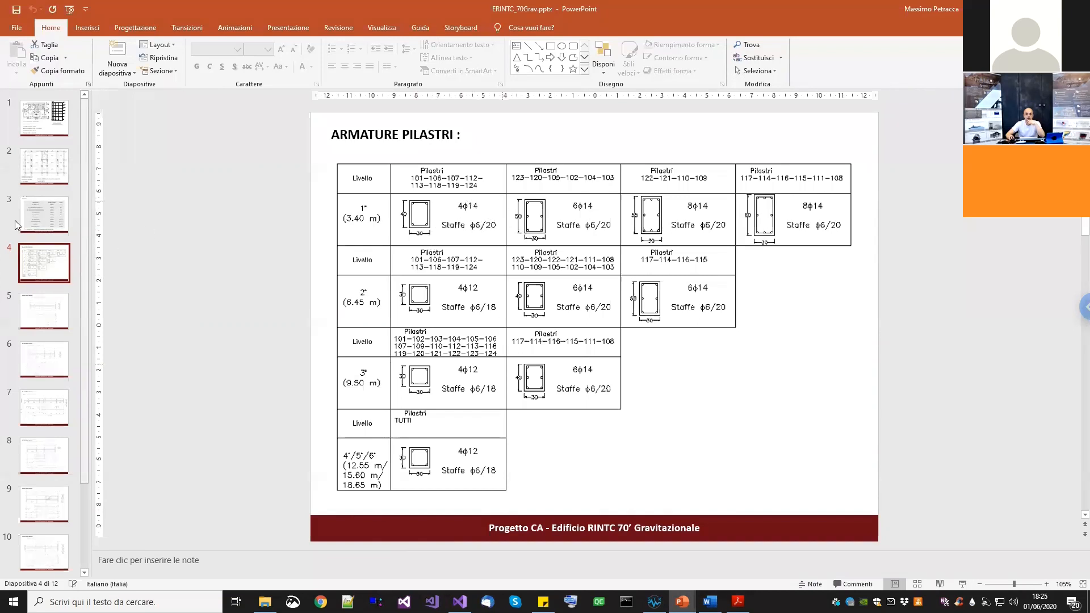
left_click(45, 168)
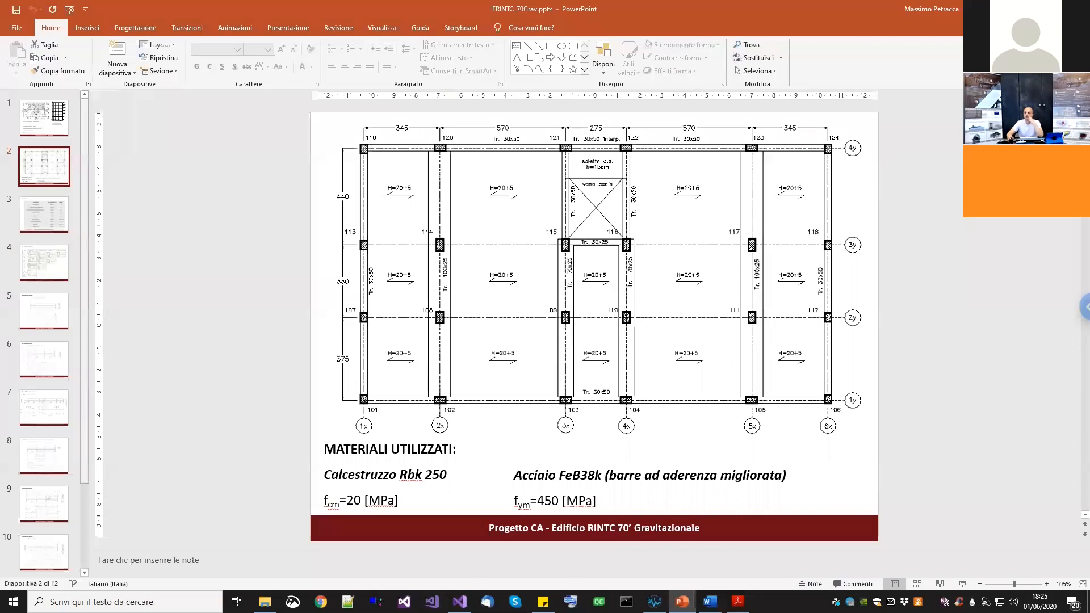
key("alt+Tab")
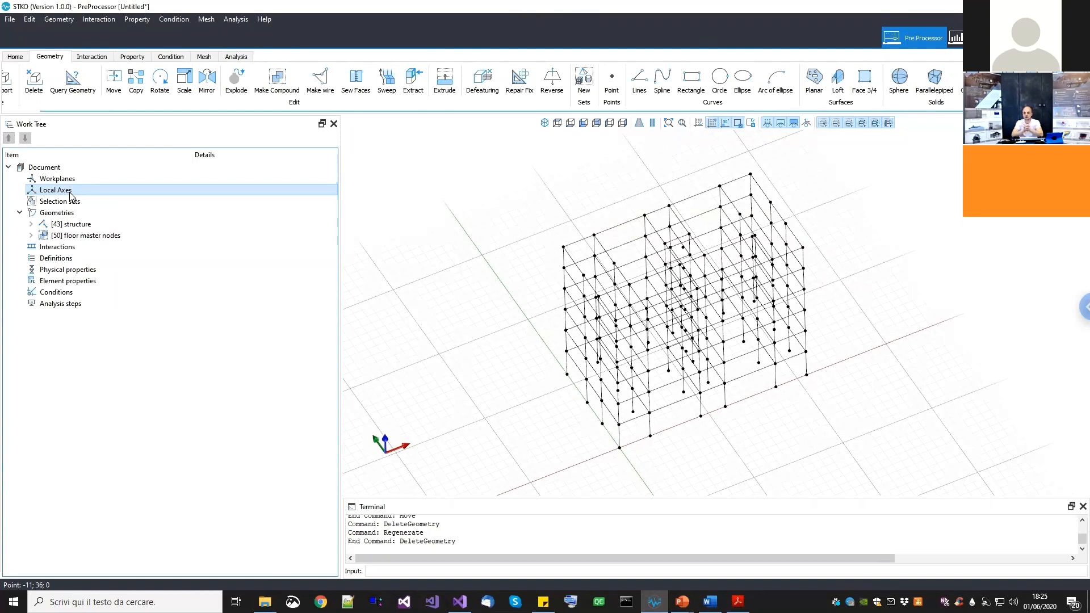
Show the local axes on the members of the structure
middle_click_drag(744, 323, 729, 319)
scroll(757, 352, "up", 1)
middle_click_drag(758, 354, 778, 375)
scroll(795, 273, "up", 1)
middle_click_drag(815, 202, 826, 238)
left_click(808, 124)
scroll(808, 252, "down", 1)
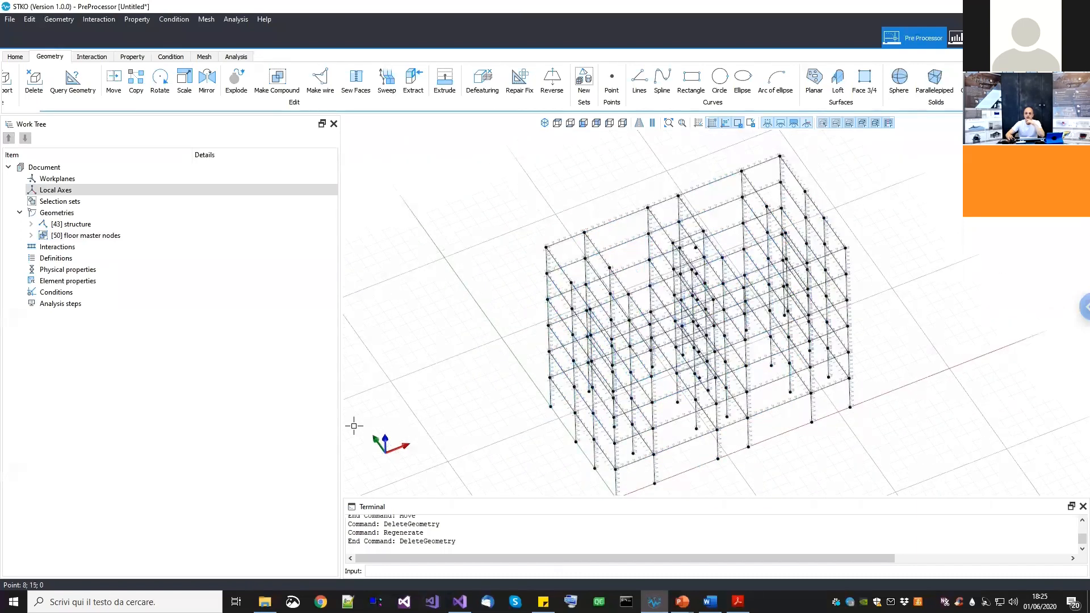
middle_click_drag(647, 416, 648, 354)
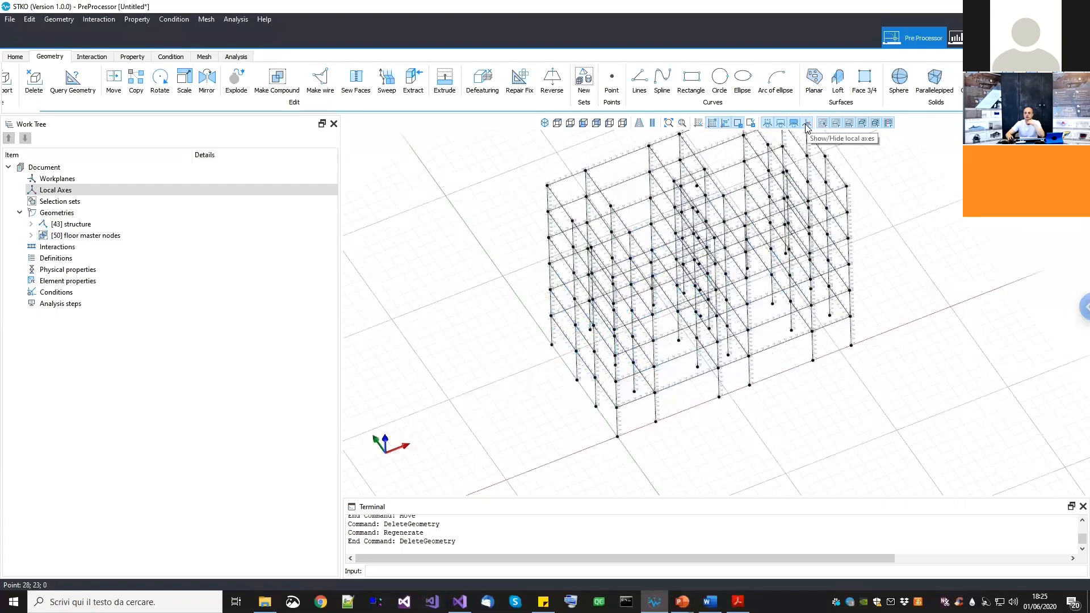
Examine the default local axis orientation of the columns and beams around the lower corner of the frame
scroll(728, 413, "up", 8)
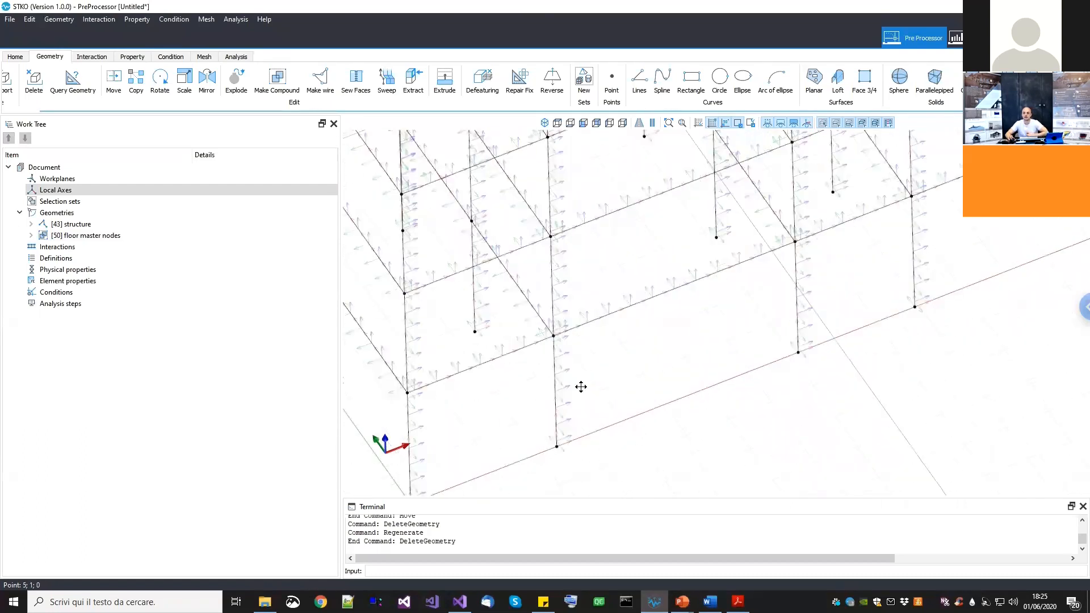
scroll(706, 415, "down", 5)
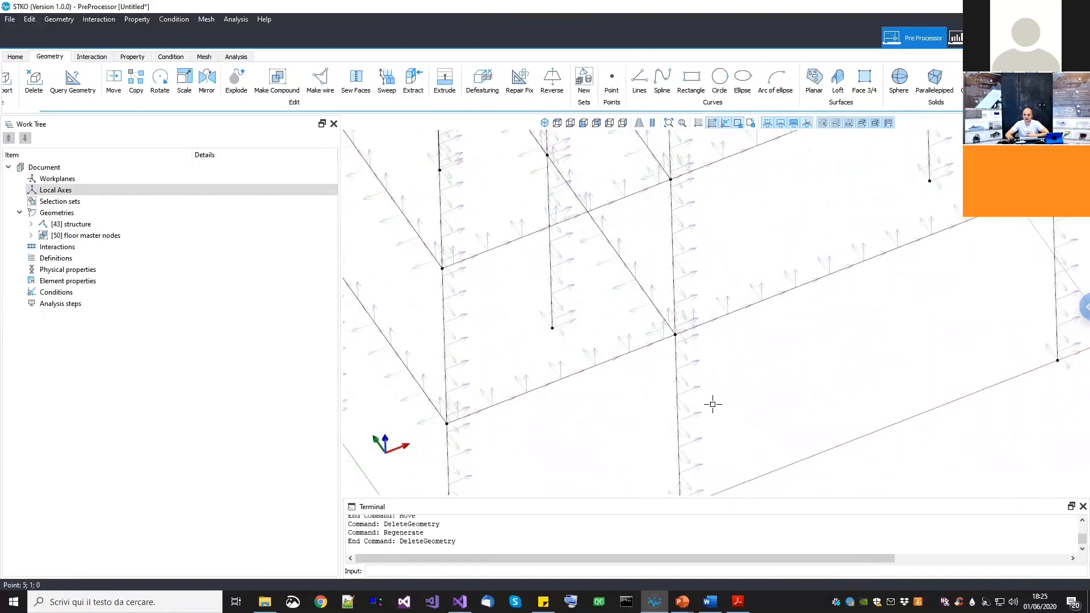
middle_click_drag(577, 357, 583, 458)
middle_click_drag(750, 406, 734, 402)
middle_click_drag(784, 453, 770, 431)
scroll(766, 420, "down", 3)
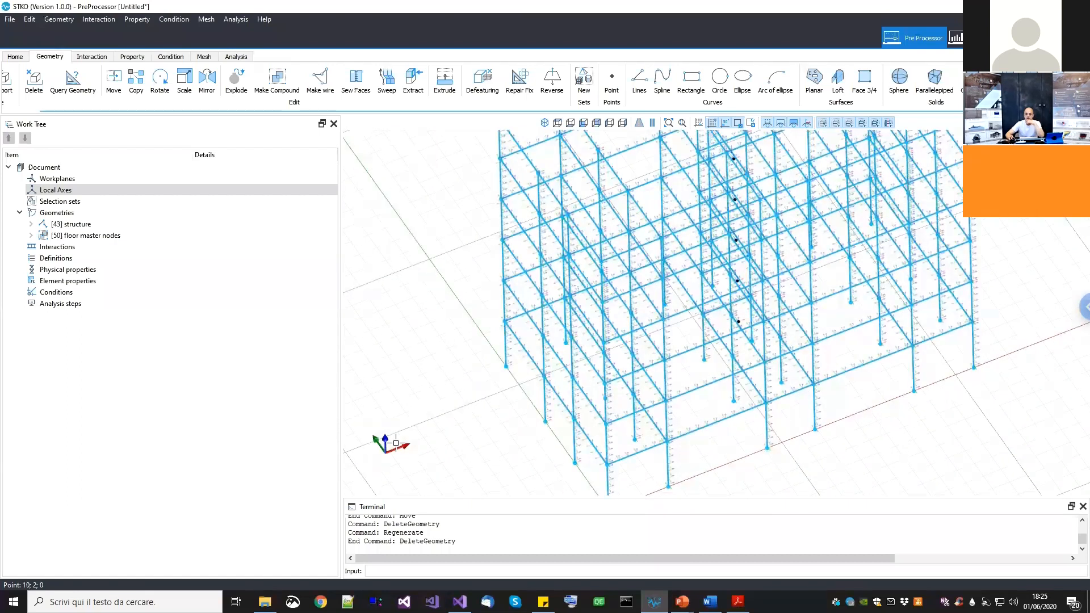
middle_click_drag(414, 462, 449, 425)
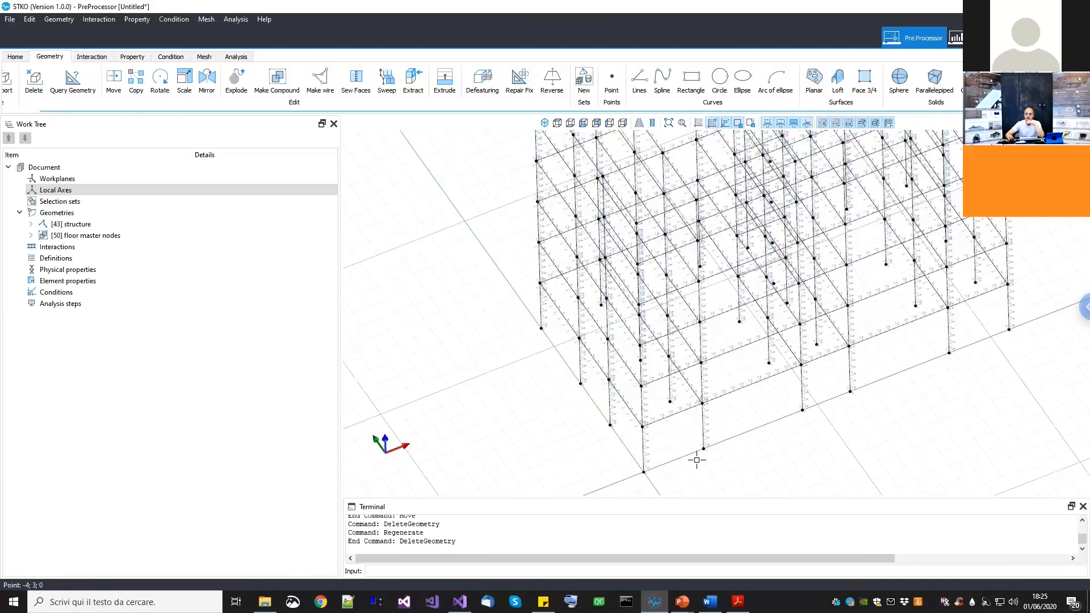
scroll(611, 433, "up", 5)
scroll(607, 375, "down", 3)
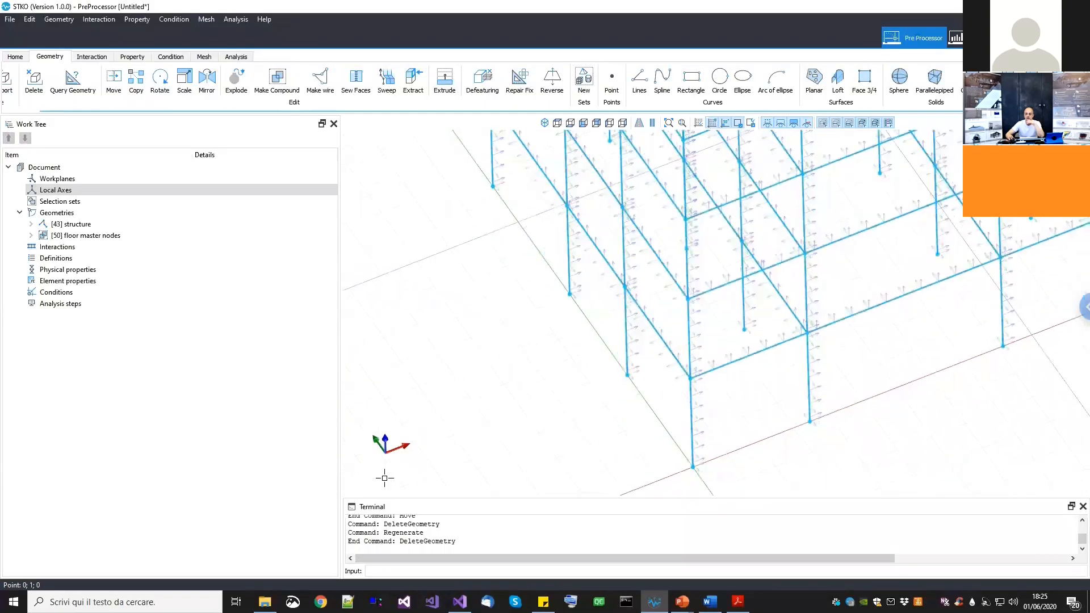
scroll(591, 393, "down", 3)
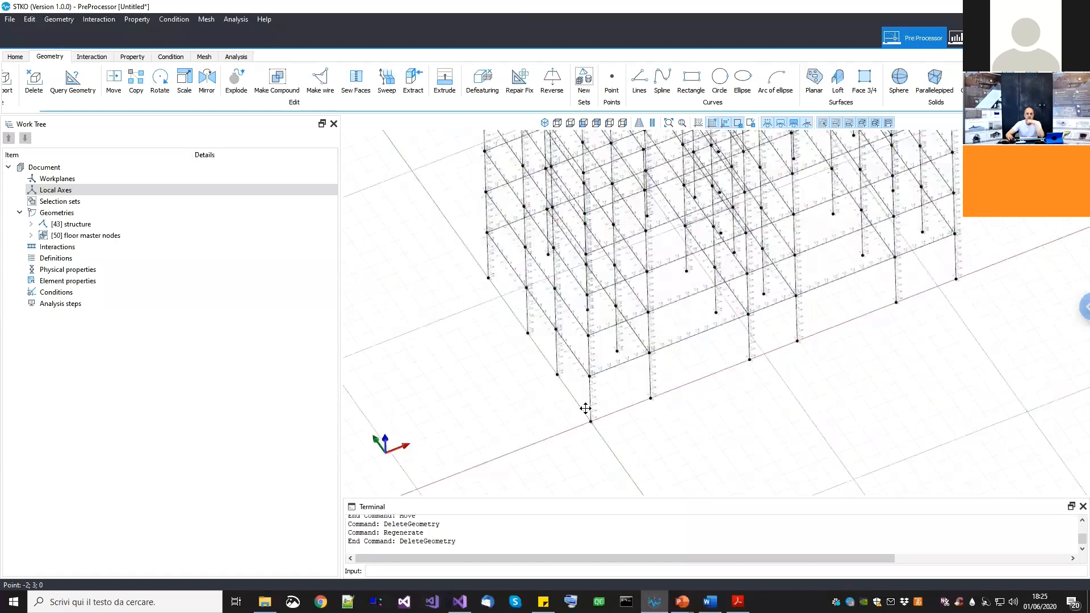
Create new local axes named "rotated local axis" with the Rectangular type
right_click(89, 193)
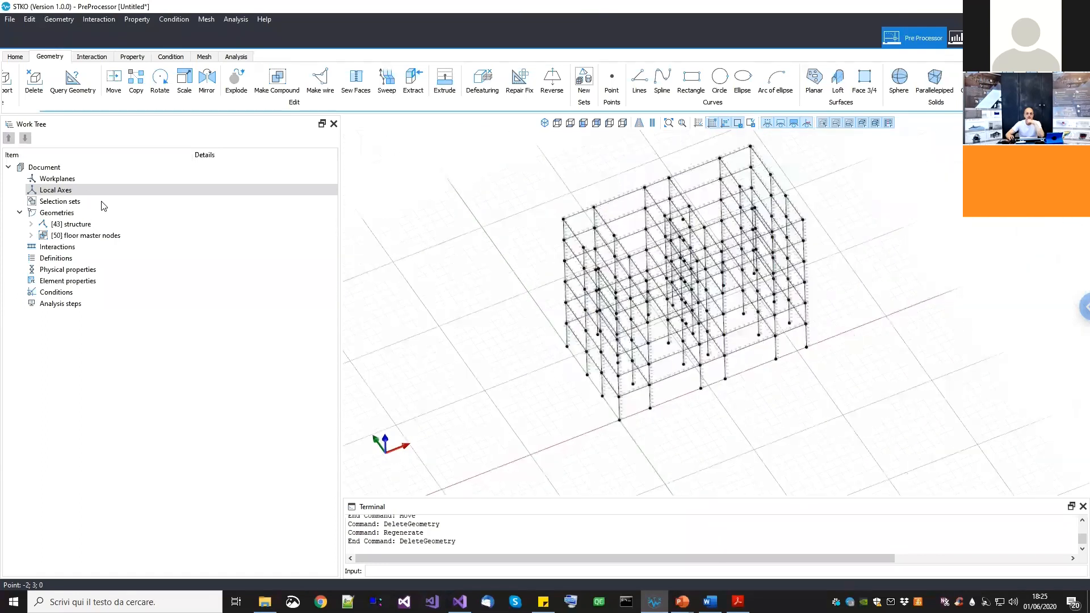
left_click_drag(582, 291, 472, 291)
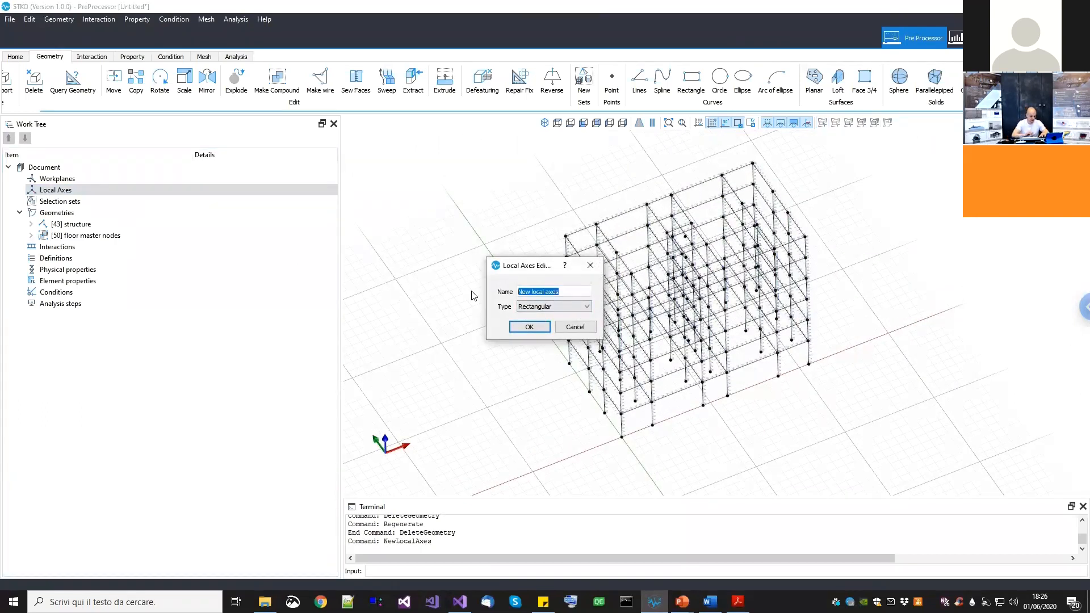
type("rotated")
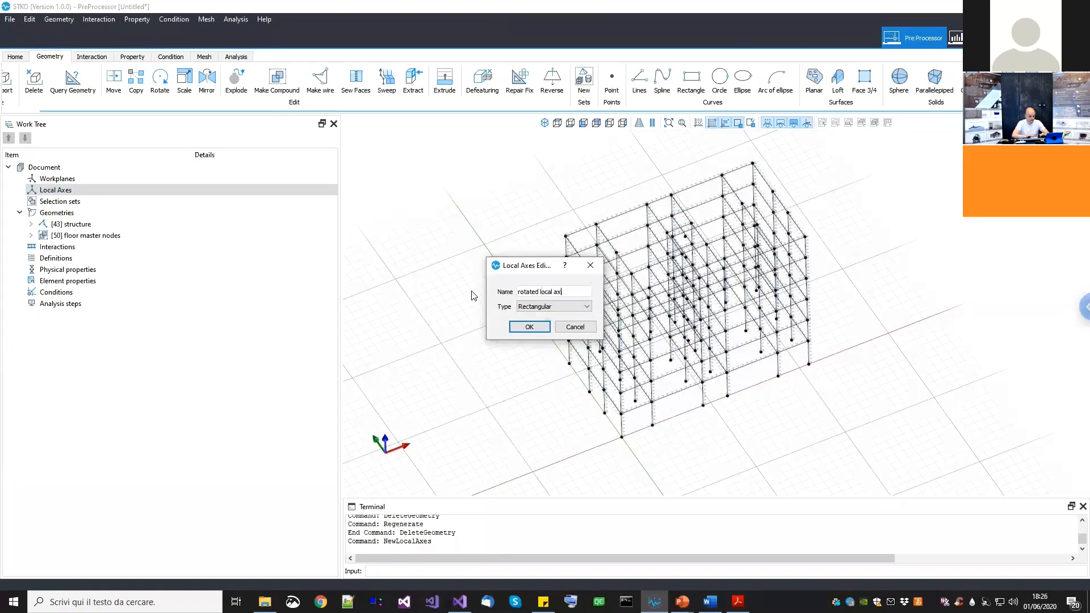
left_click(531, 308)
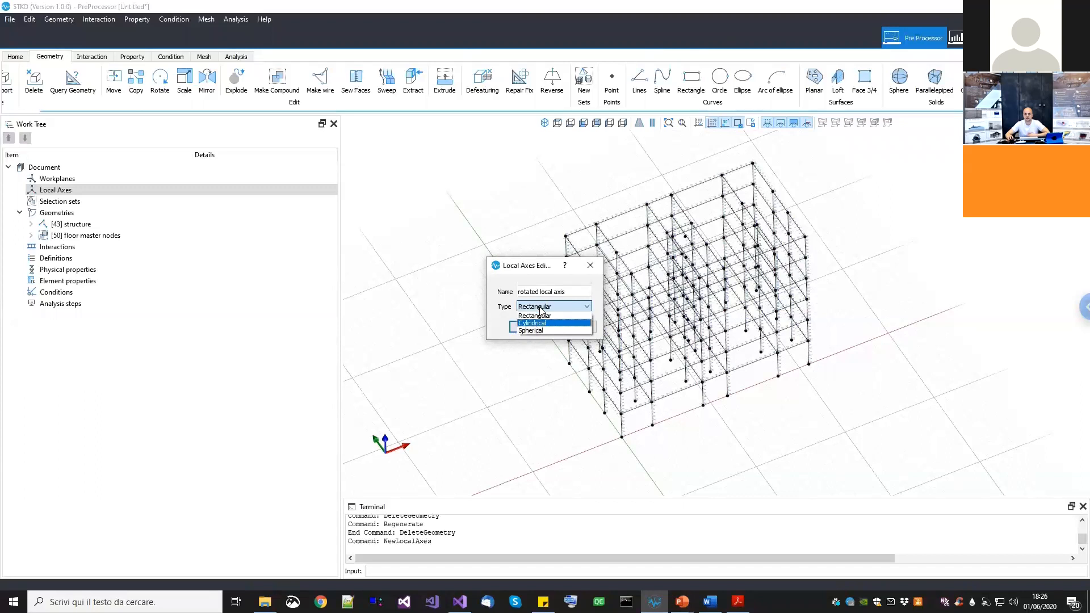
left_click(537, 316)
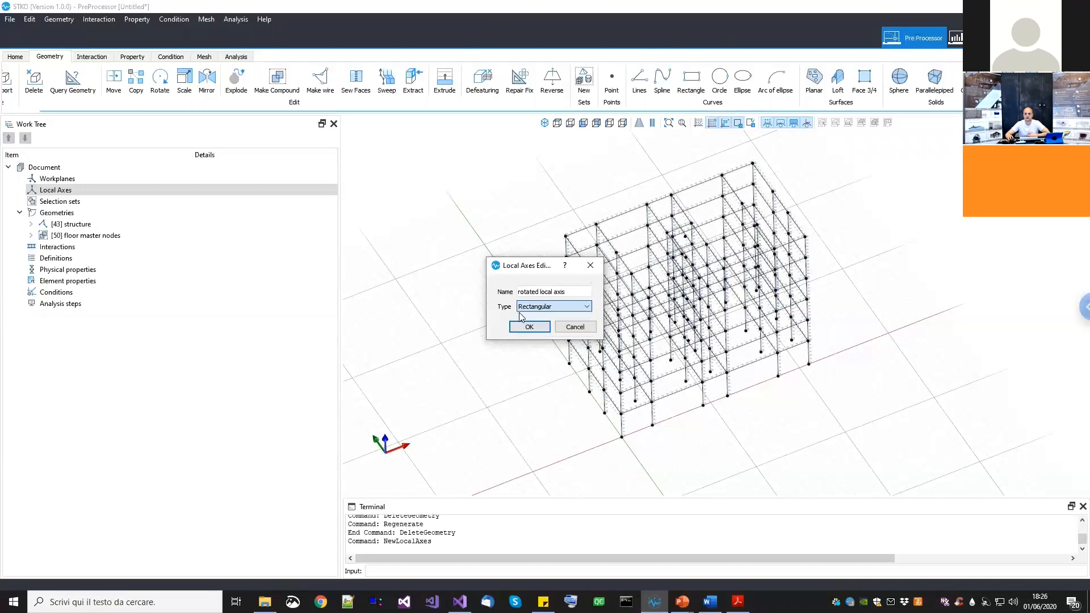
left_click(529, 327)
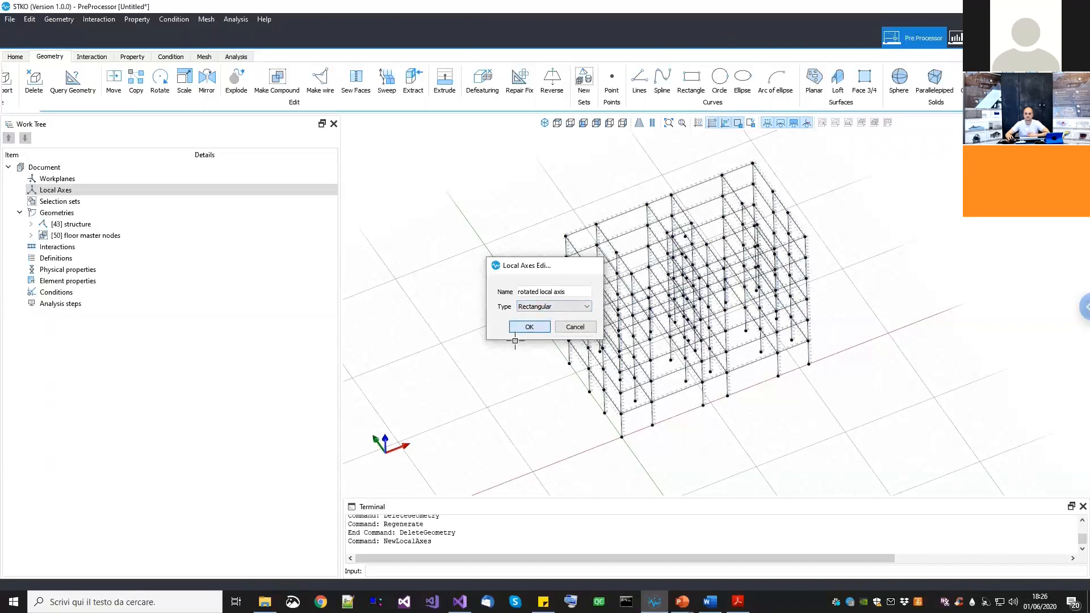
Place the local axes' origin beside the building at about (-10, 10, 0), with X along global negative Y and Y along global X
scroll(542, 363, "up", 4)
scroll(545, 369, "up", 2)
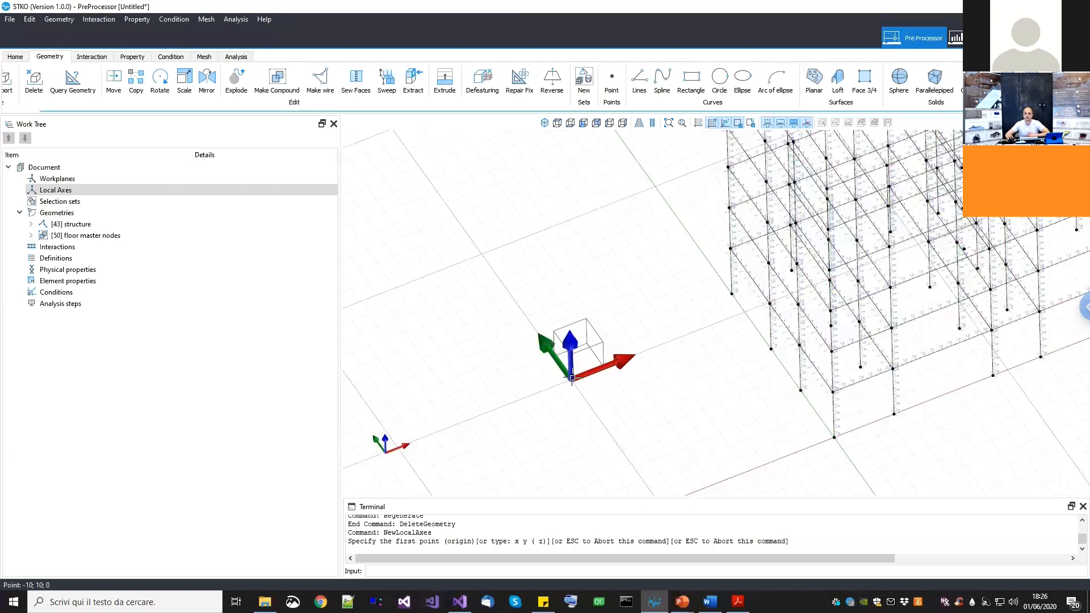
left_click(571, 377)
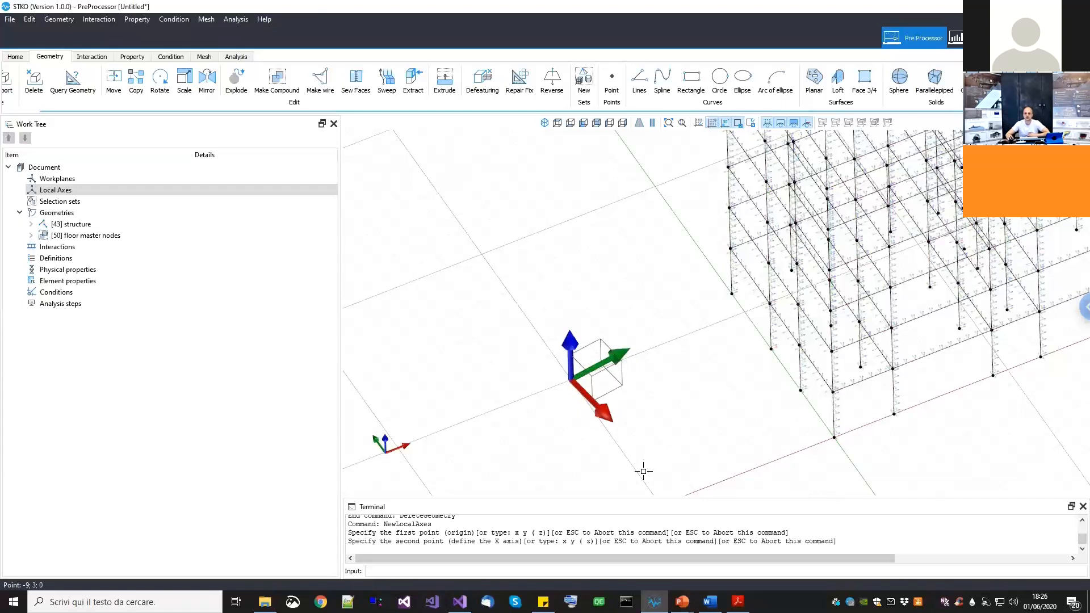
left_click(642, 471)
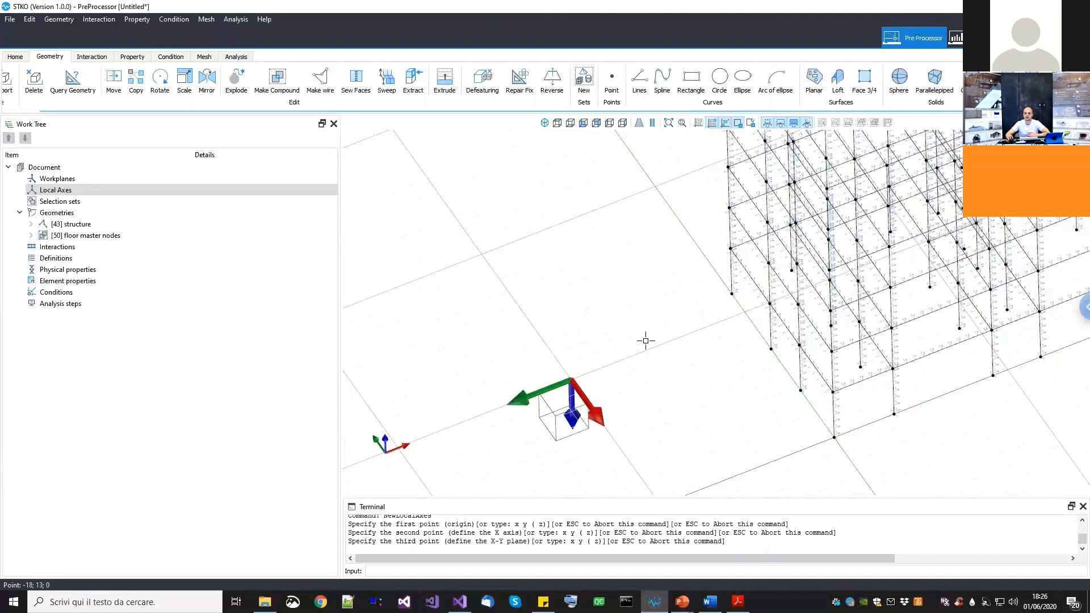
left_click(675, 465)
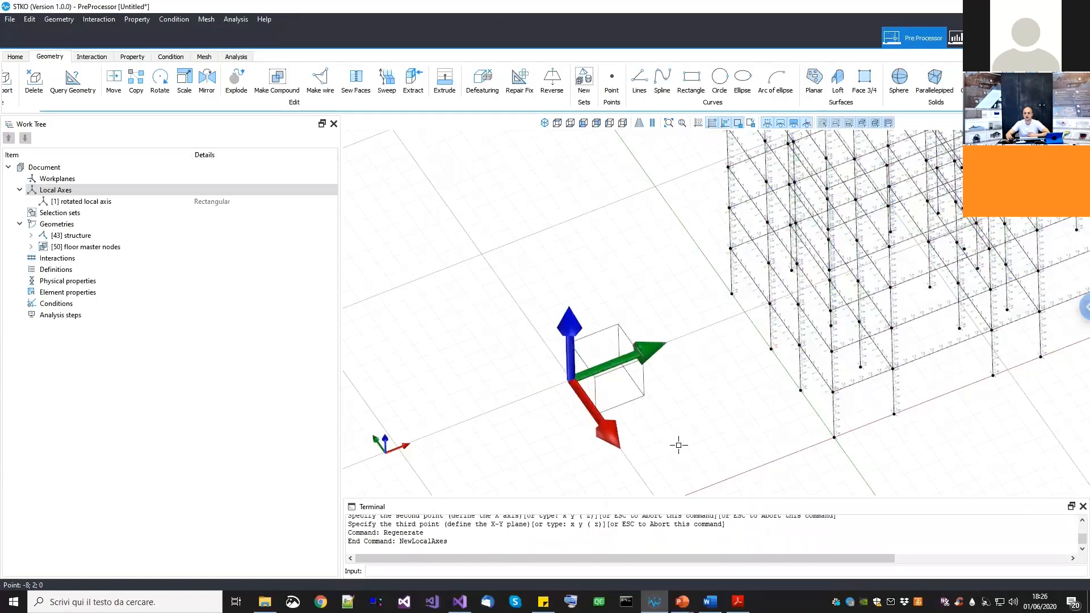
Assign the rotated local axis to the ground-storey corner column at the global origin
scroll(485, 370, "down", 5)
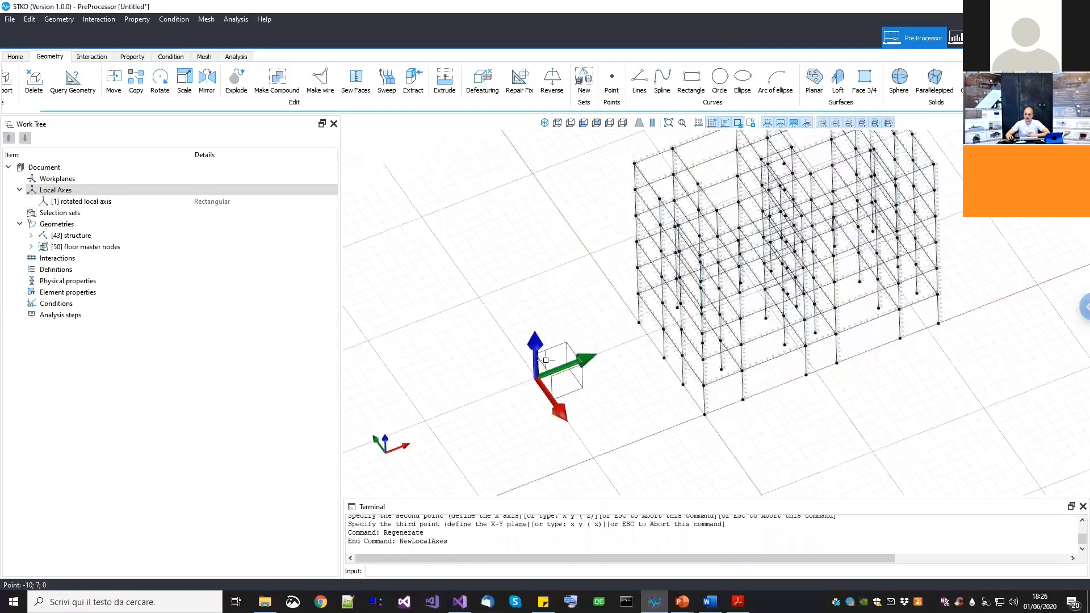
middle_click_drag(549, 376, 533, 394)
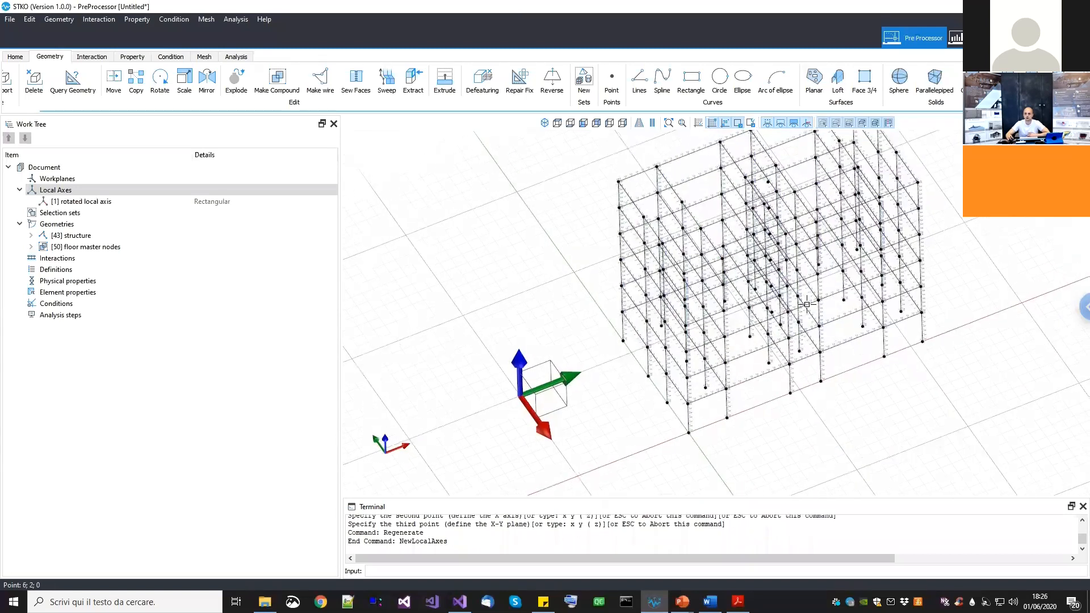
scroll(761, 403, "up", 3)
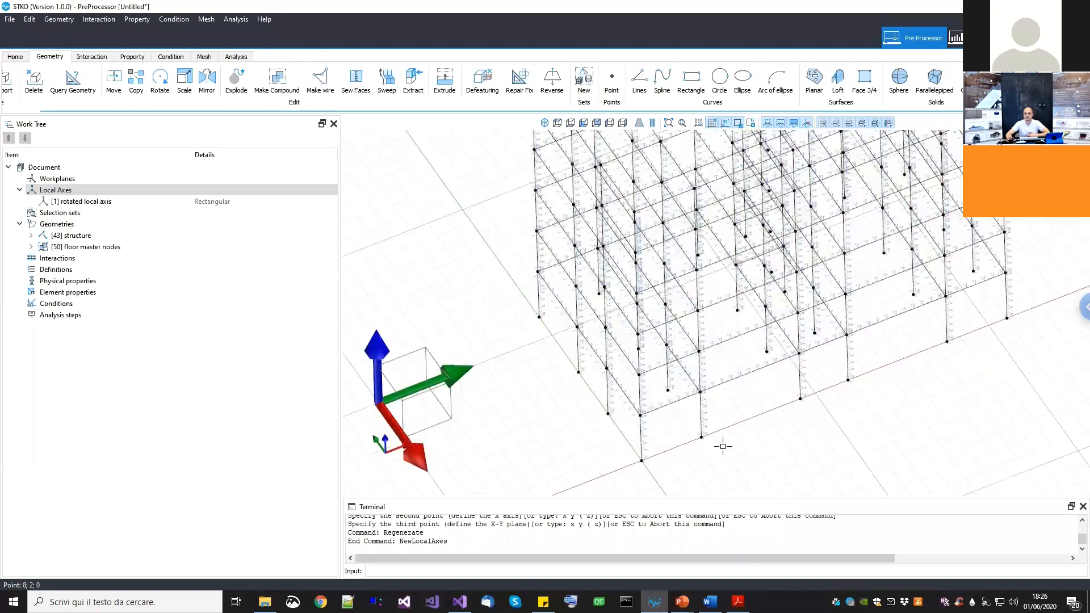
scroll(722, 446, "up", 6)
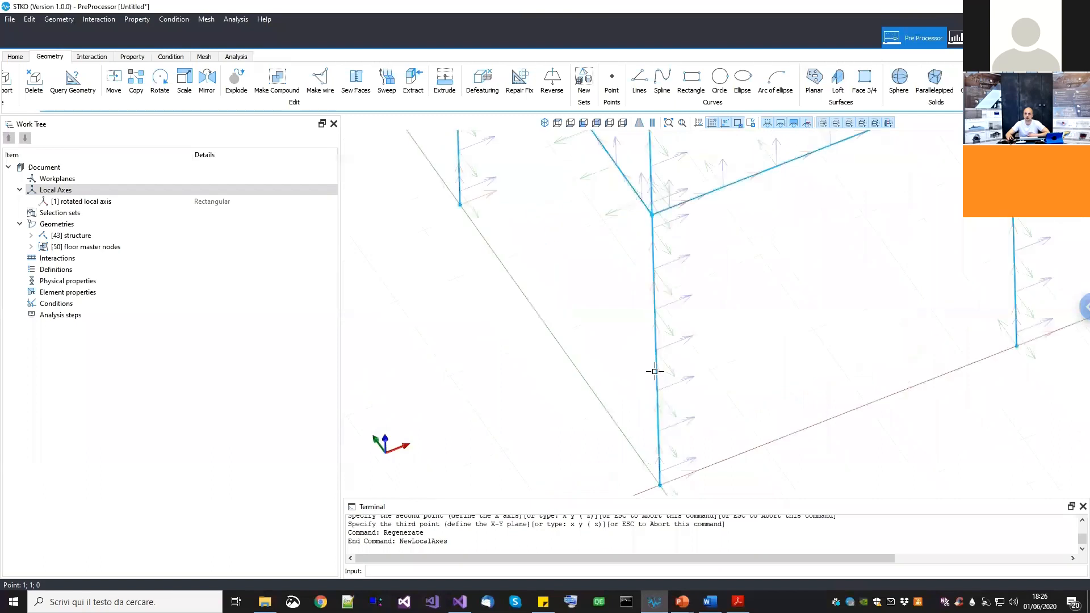
scroll(792, 288, "down", 3)
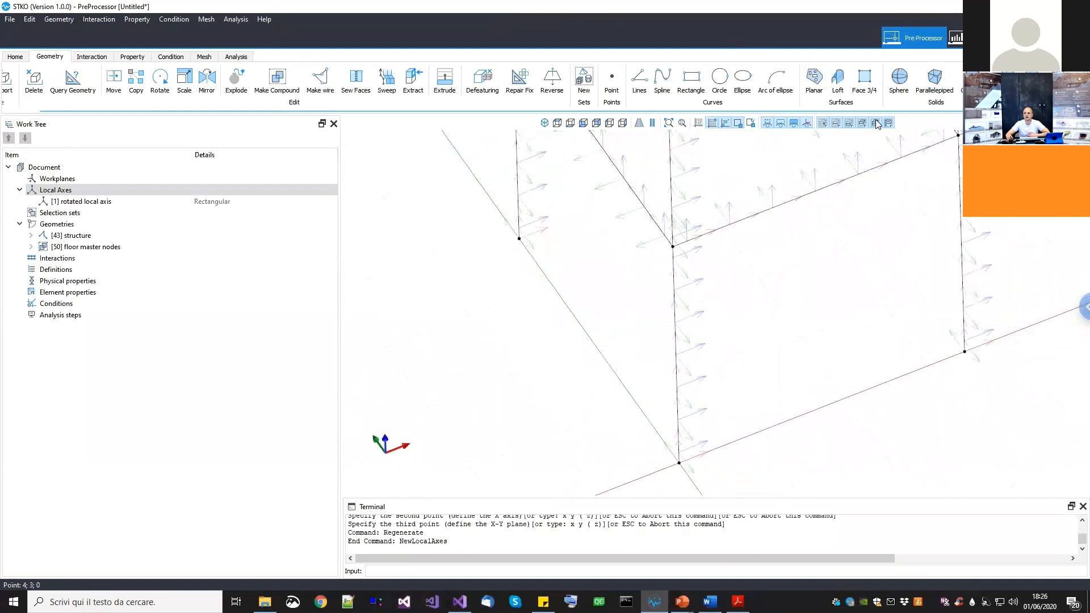
left_click(676, 357)
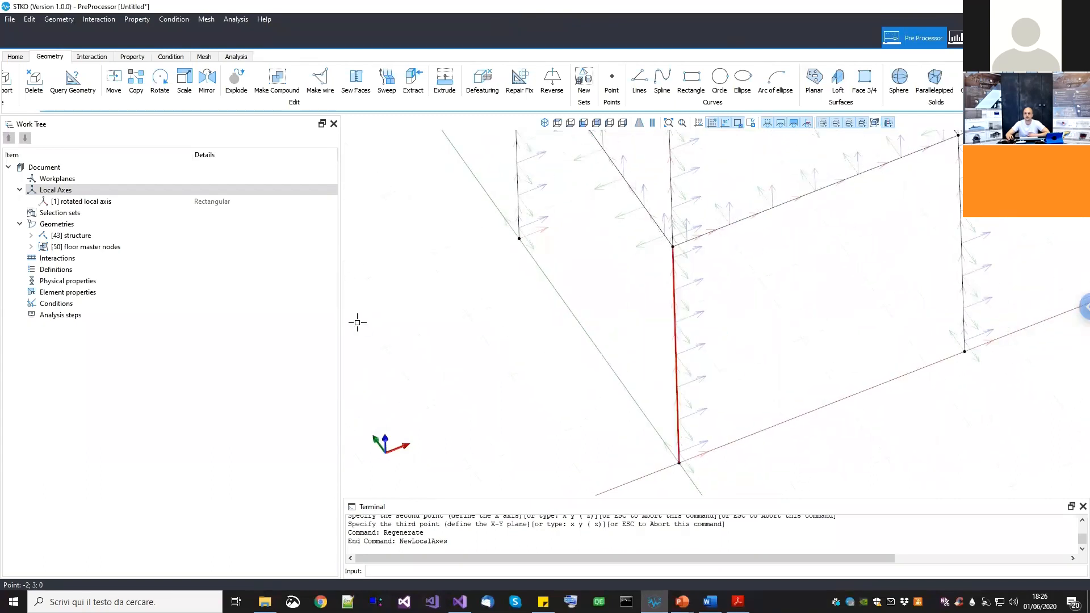
scroll(479, 349, "down", 2)
middle_click_drag(478, 349, 562, 363)
left_click_drag(109, 204, 518, 374)
Compare the local axis orientation of the ground-storey corner column with that of the neighbouring columns
scroll(714, 364, "up", 2)
scroll(715, 365, "down", 3)
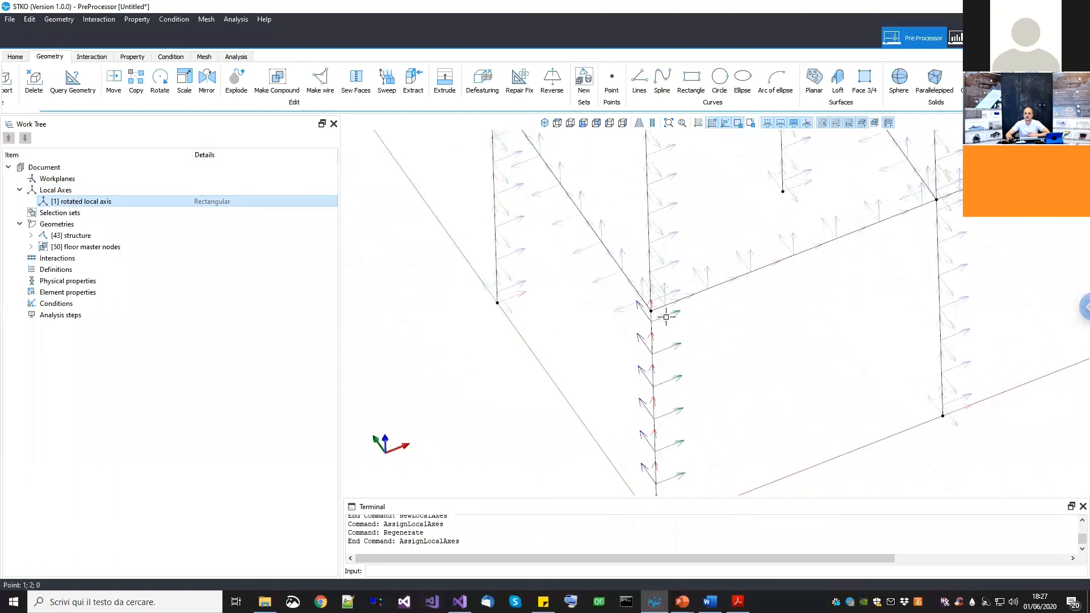
scroll(642, 378, "up", 2)
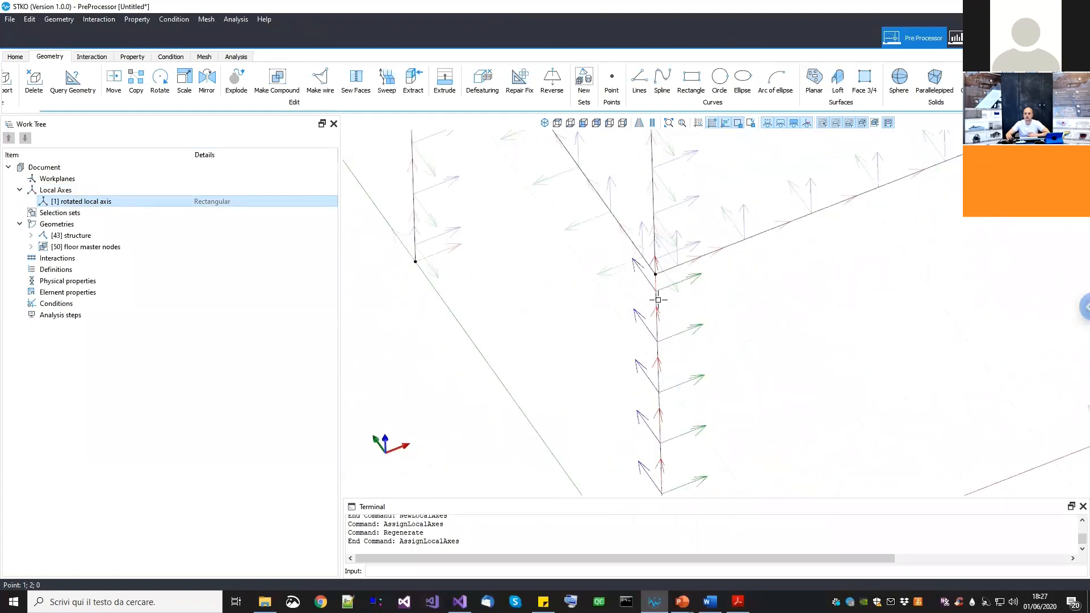
scroll(740, 223, "up", 2)
middle_click_drag(739, 223, 722, 303)
scroll(740, 307, "down", 3)
middle_click_drag(706, 420, 715, 334)
scroll(705, 362, "up", 1)
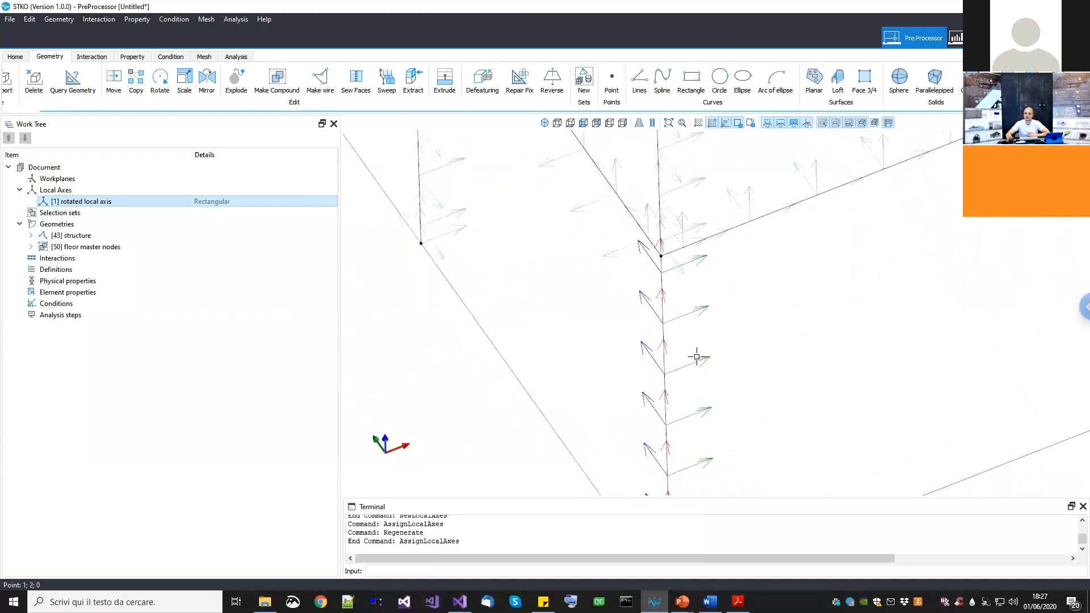
scroll(696, 357, "down", 3)
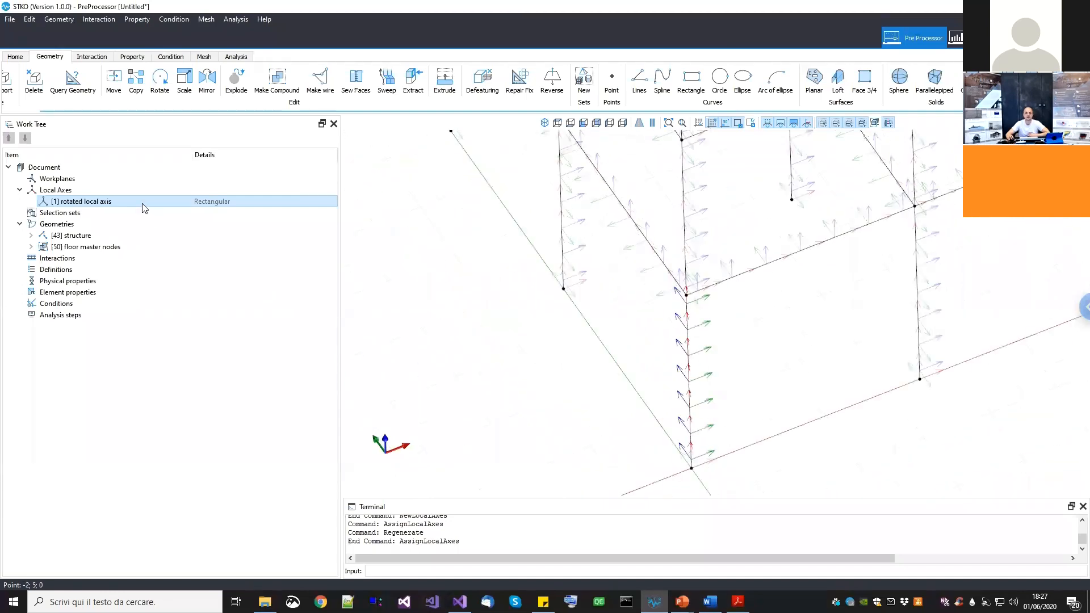
scroll(690, 414, "up", 4)
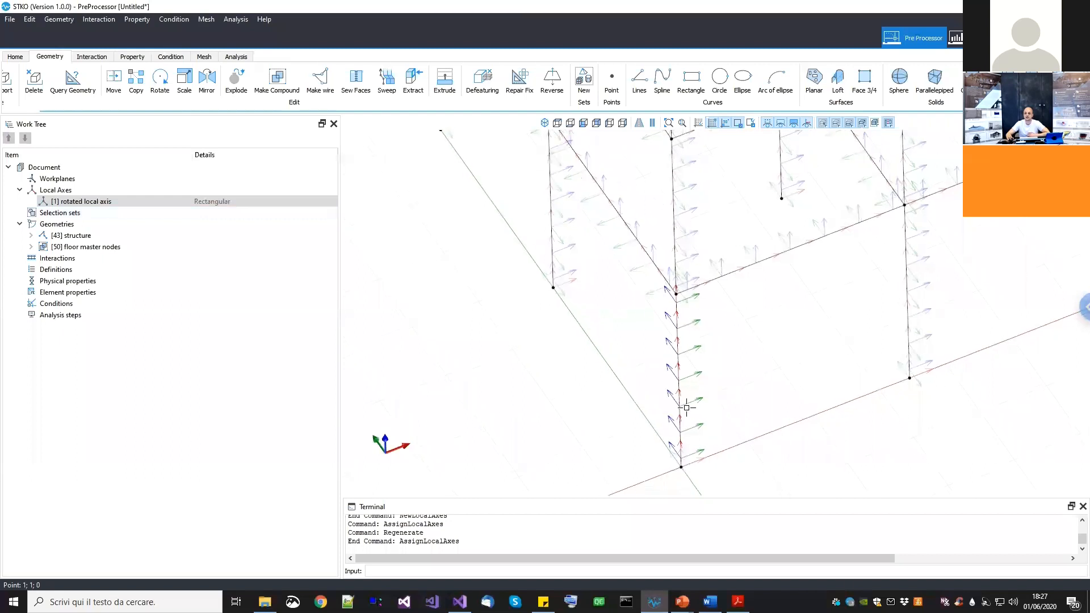
middle_click_drag(735, 389, 540, 412)
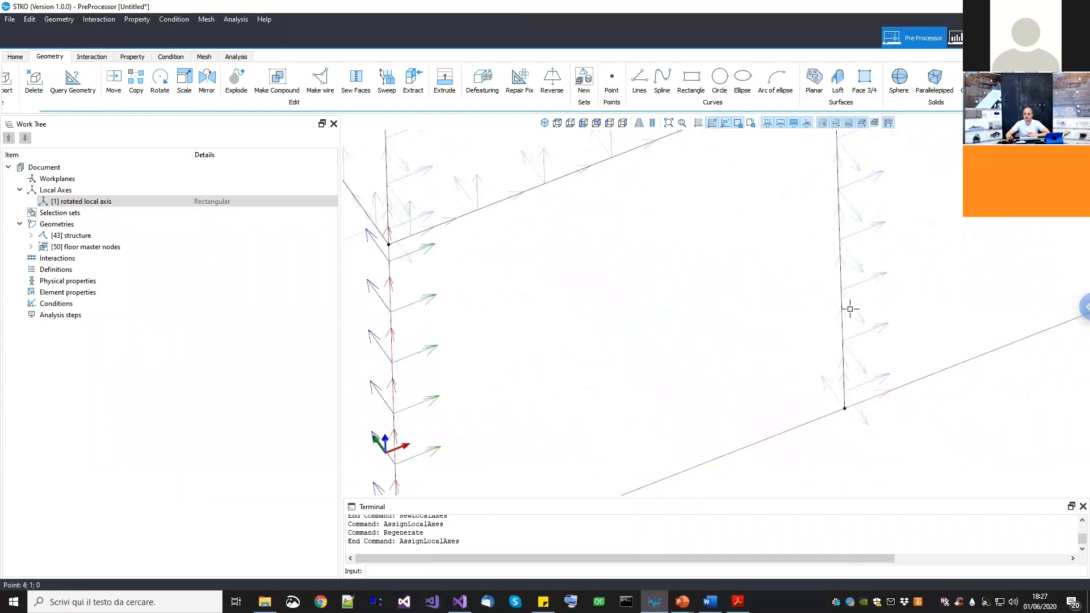
scroll(839, 297, "down", 2)
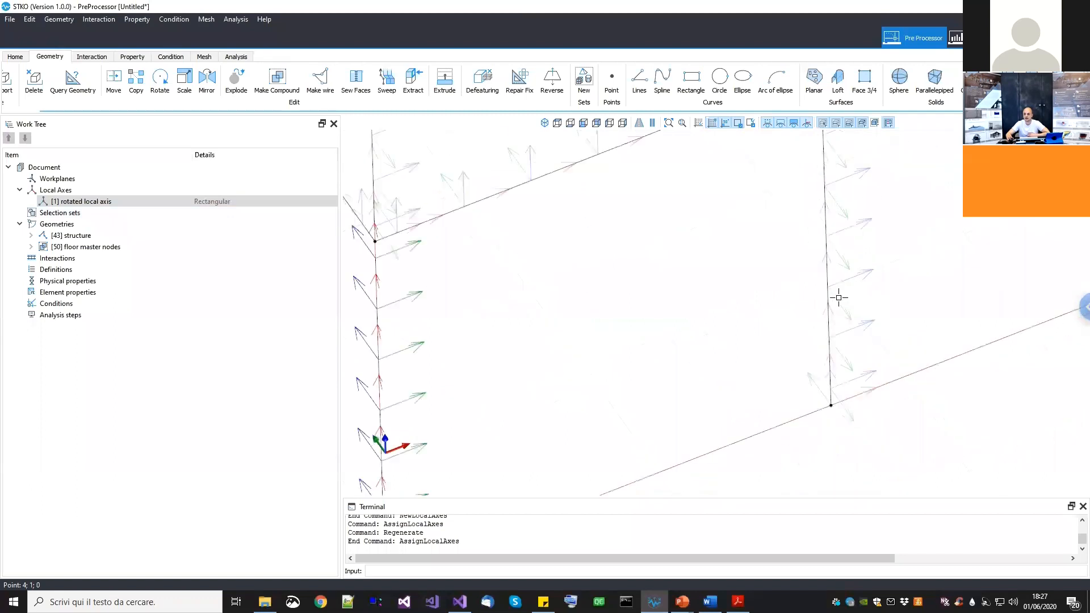
Undo the assignment of the rotated local axis to the ground-storey corner column
scroll(678, 320, "up", 3)
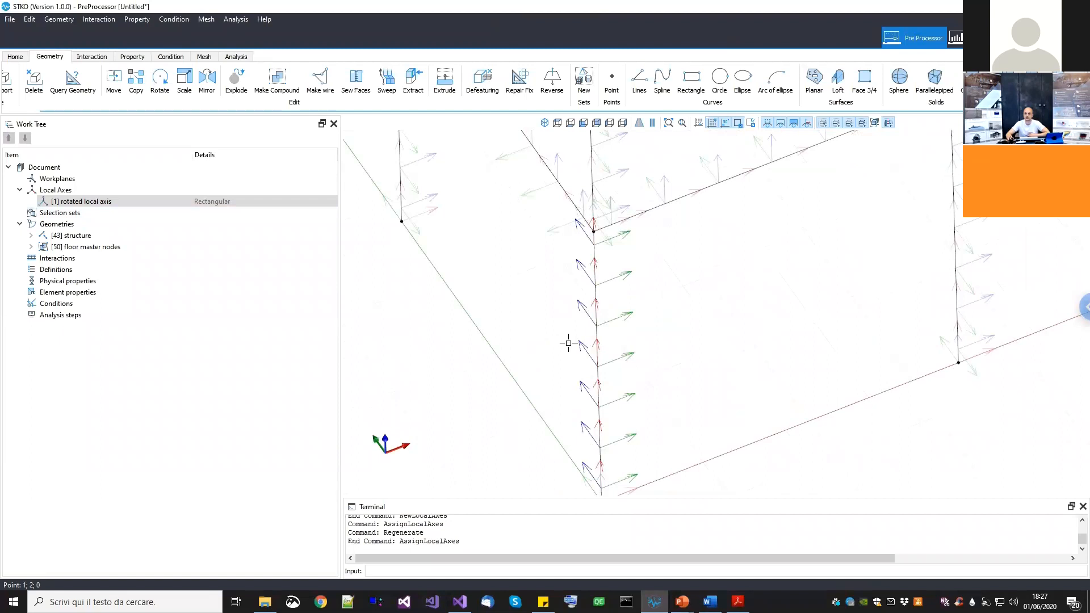
scroll(639, 317, "down", 2)
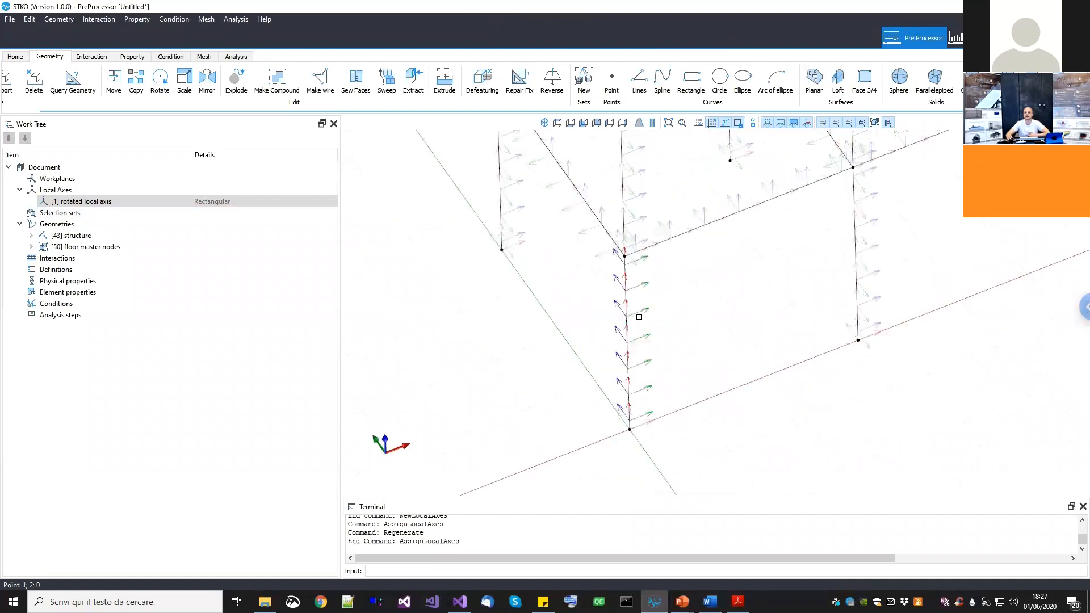
scroll(700, 323, "down", 5)
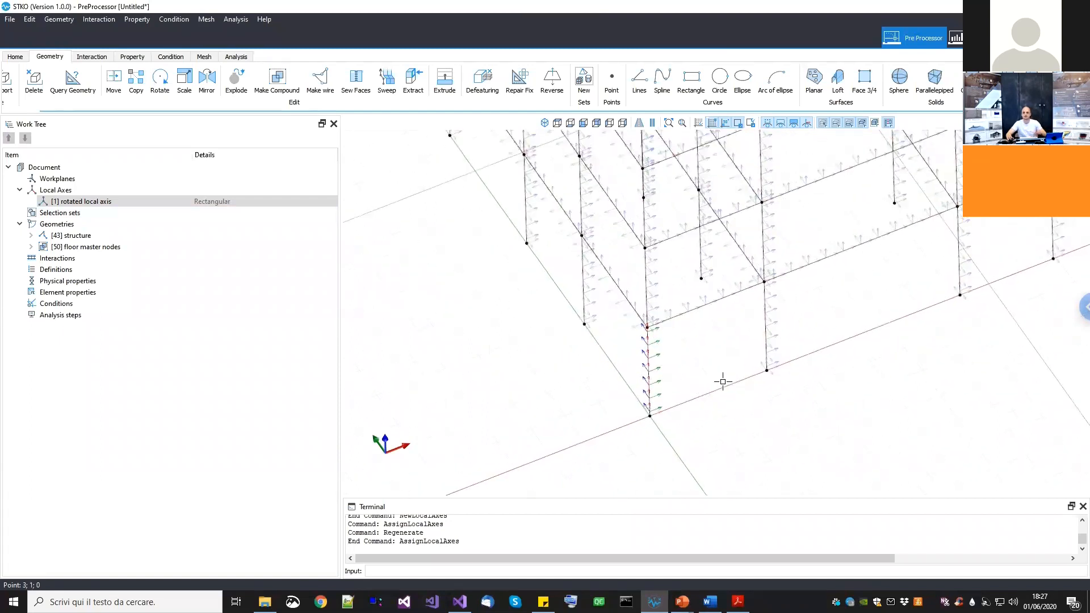
key("ctrl+z")
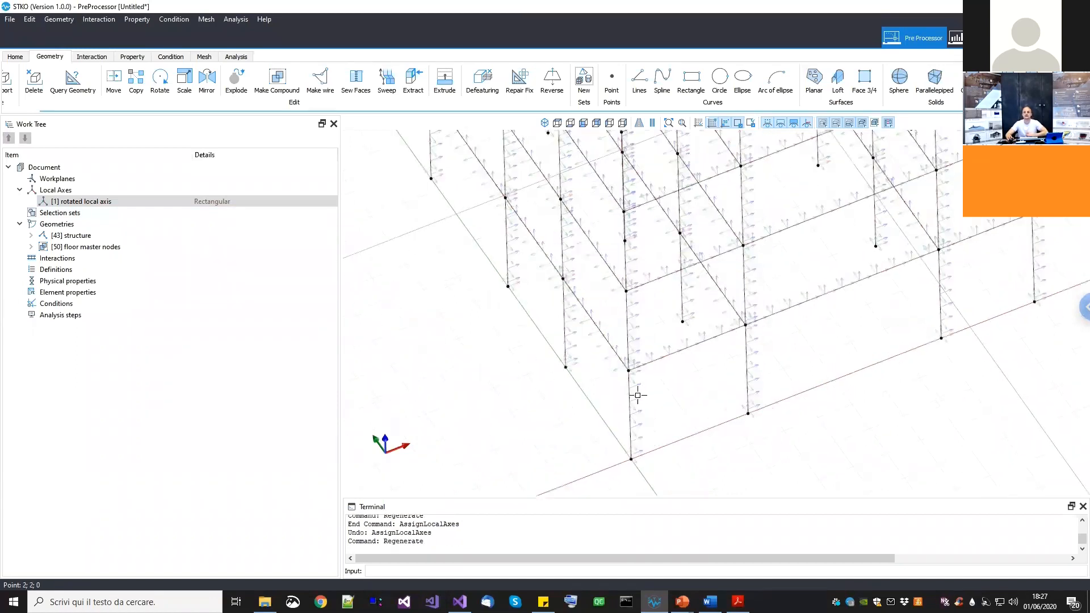
scroll(632, 397, "down", 8)
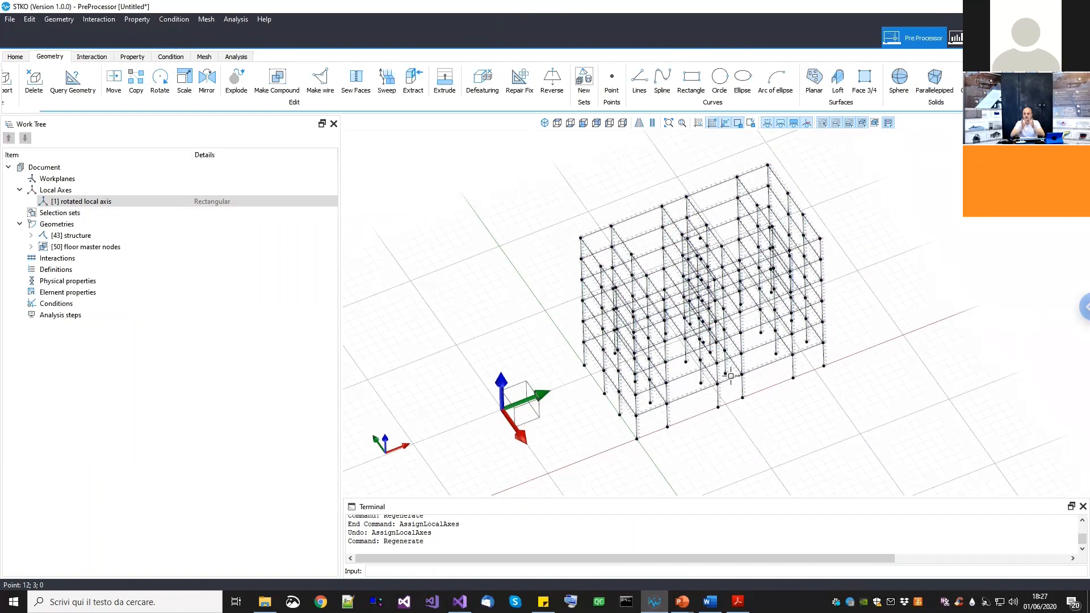
left_click(731, 375)
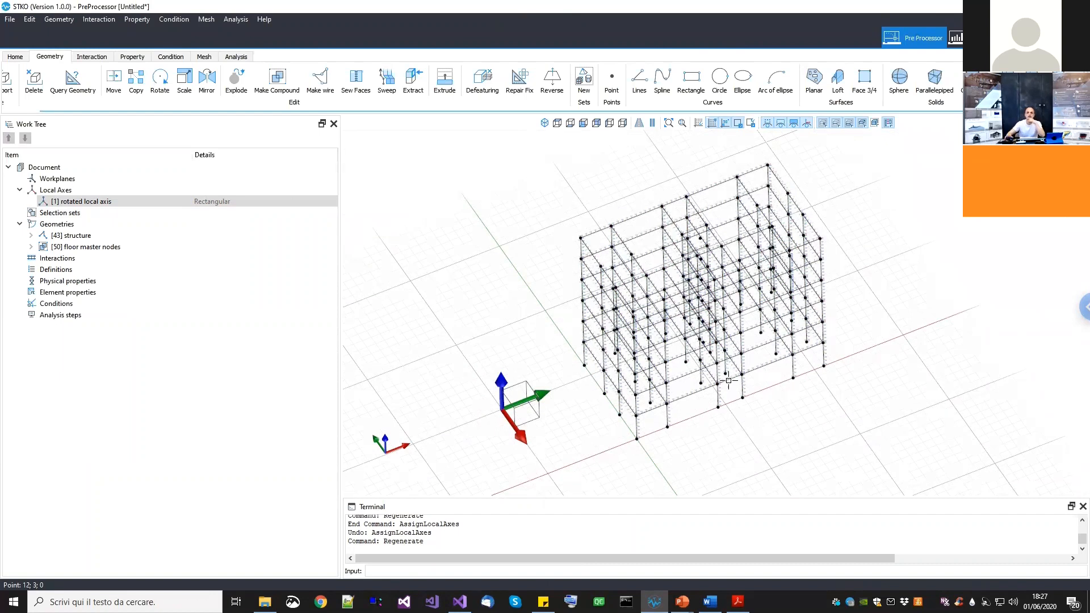
Save the document as "basic_modelling" in the example folder of wbinar_existing_rc_building_1_06_2020
left_click(10, 19)
left_click(22, 54)
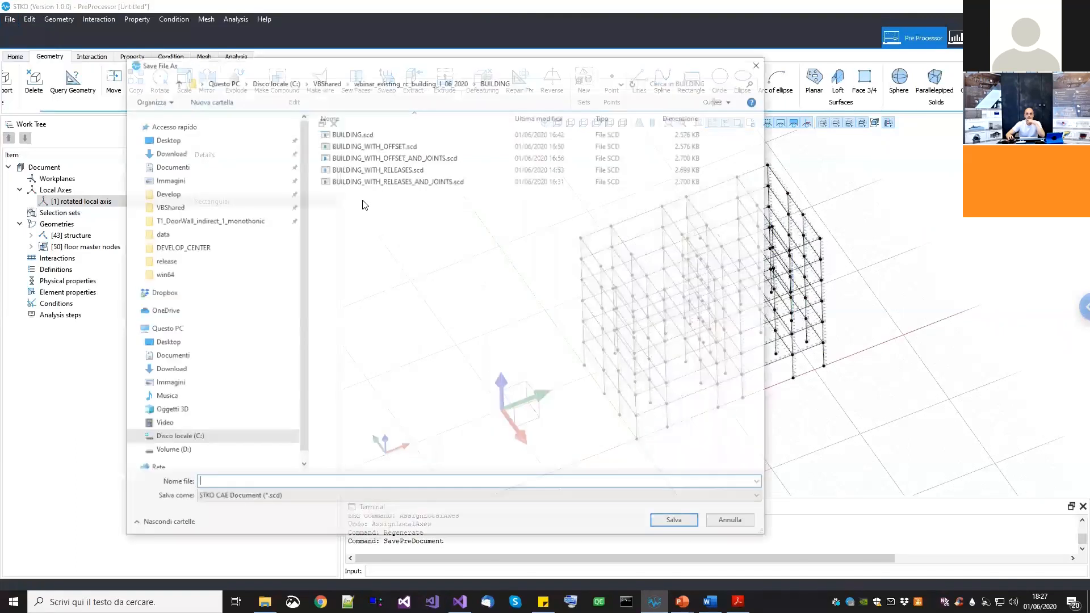
left_click(399, 84)
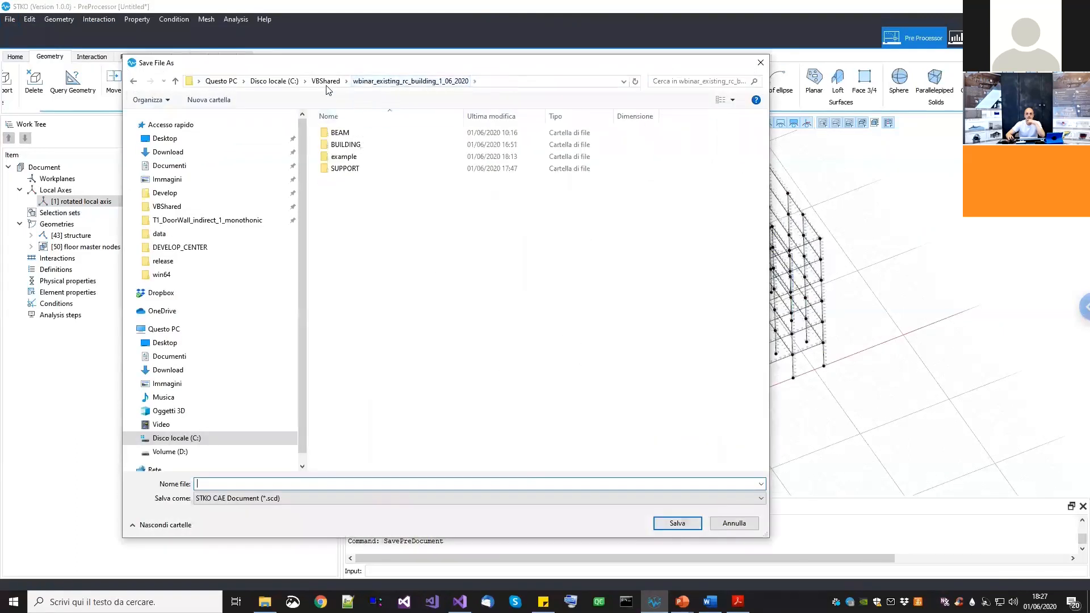
double_click(344, 157)
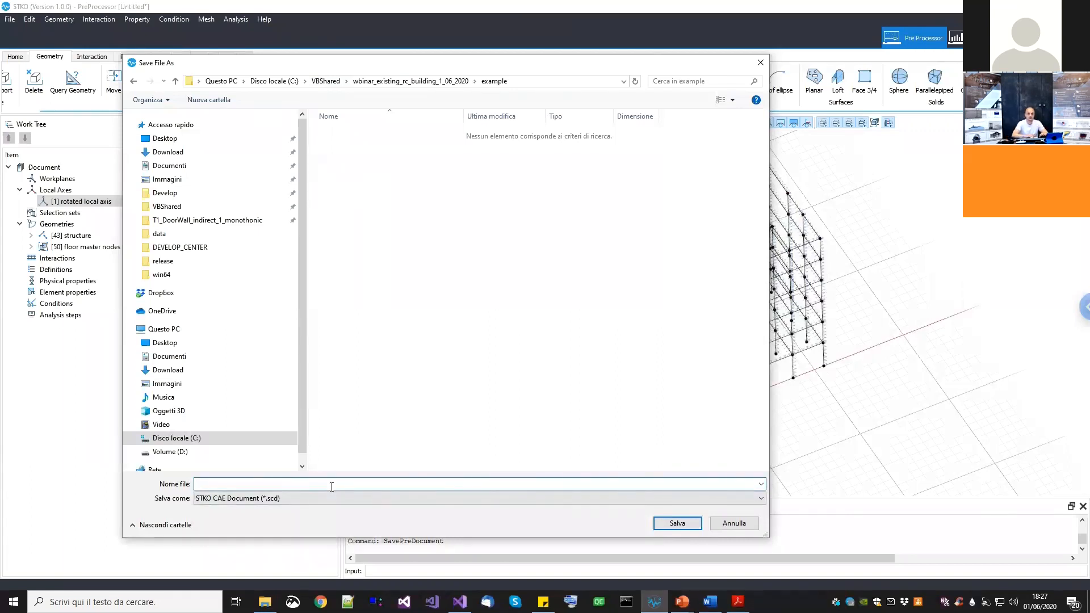
type("basic_modellinh")
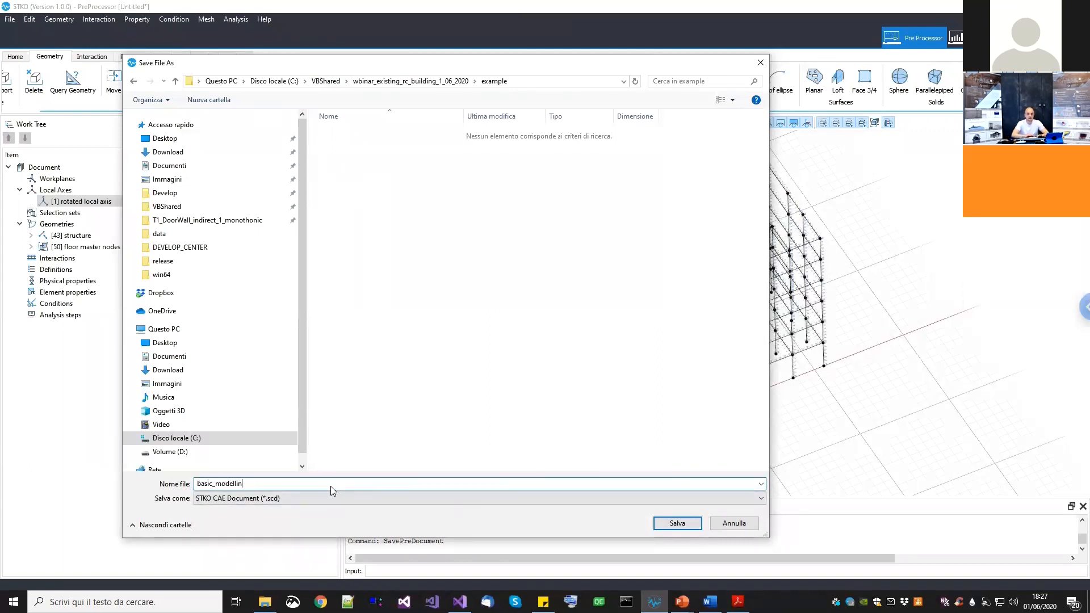
key("BackSpace")
type("g")
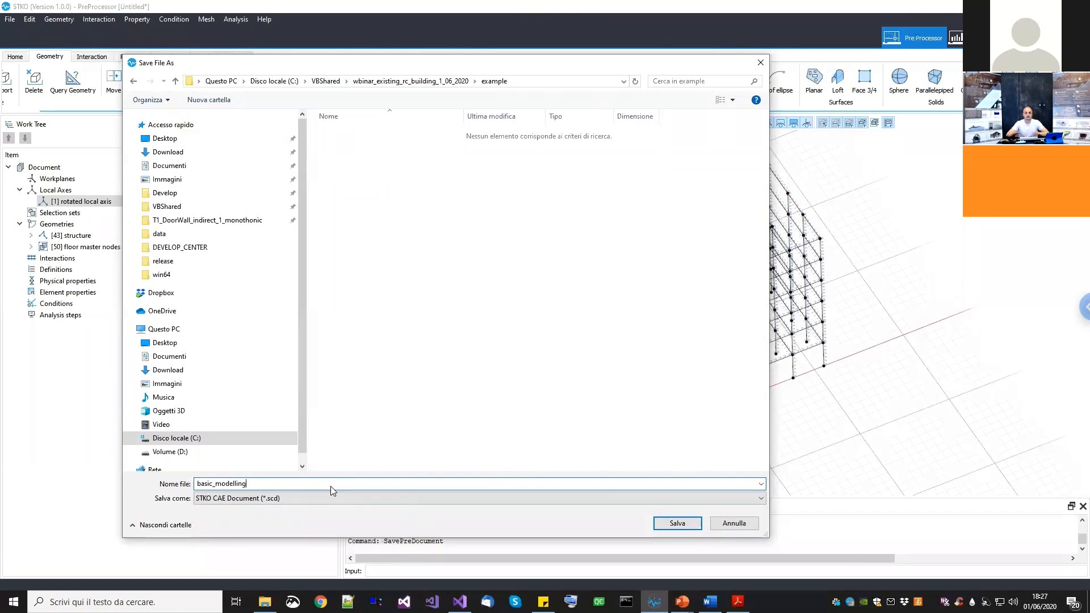
left_click(675, 524)
Switch to ERINTC_70Grav.pptx in PowerPoint to examine the floor plan's column orientations, and return to STKO to compare them with the frame
middle_click_drag(666, 384, 662, 374)
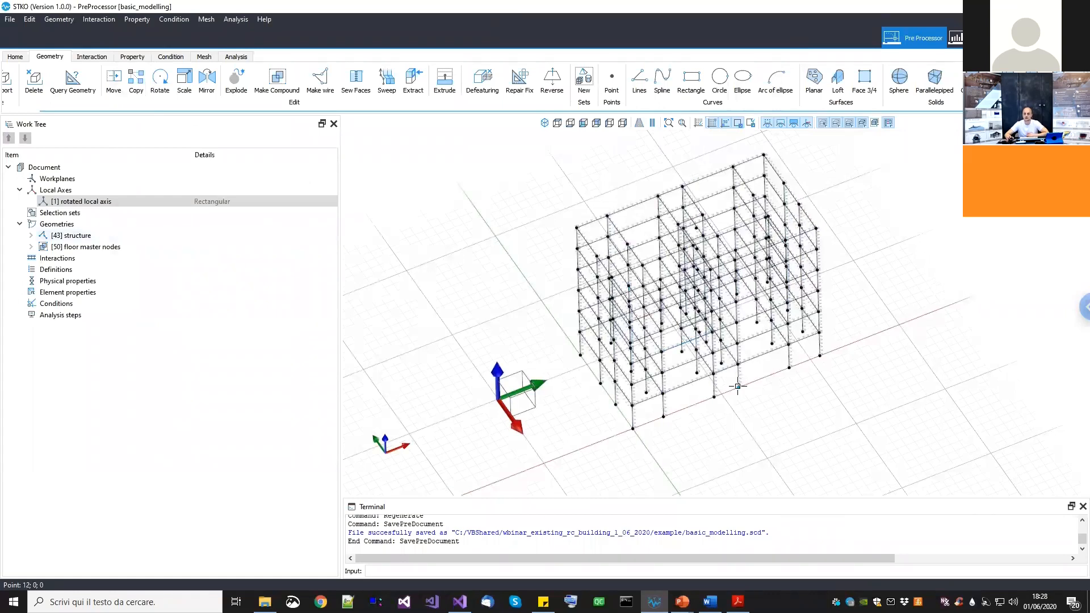
left_click(682, 601)
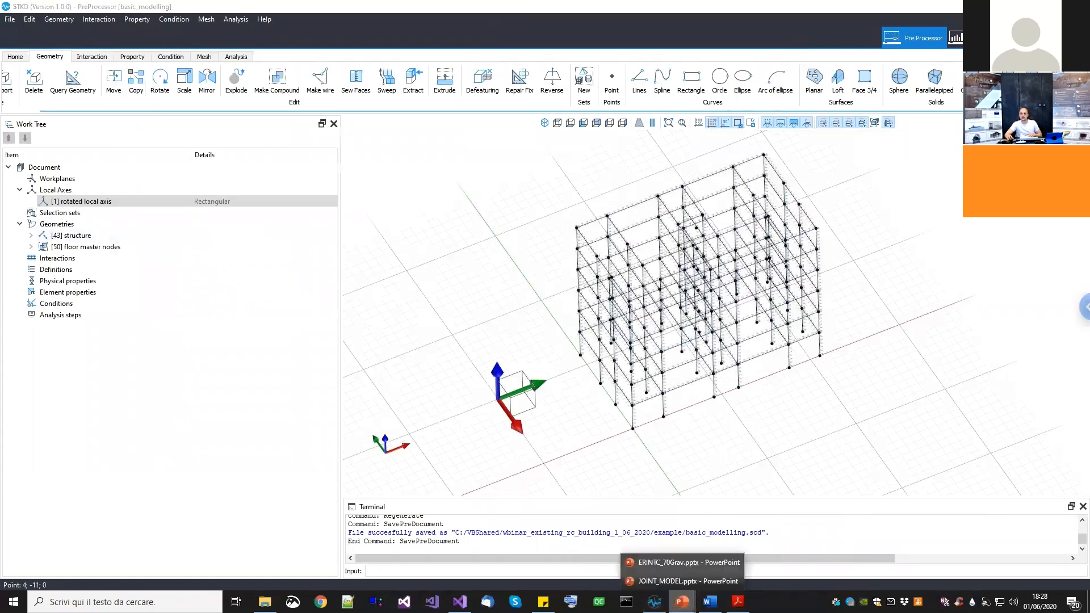
left_click(684, 562)
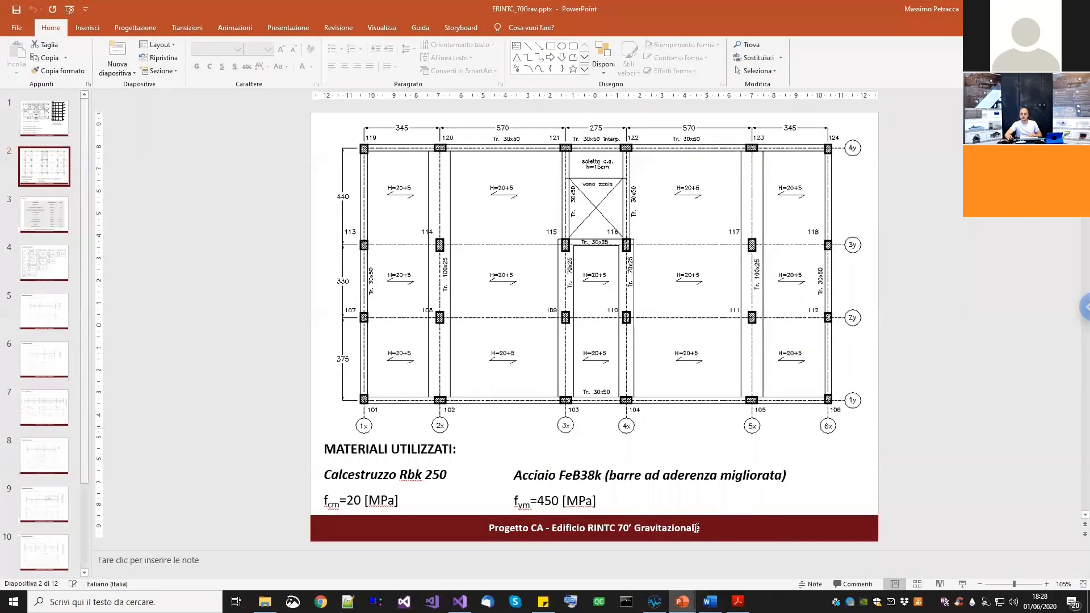
left_click(654, 601)
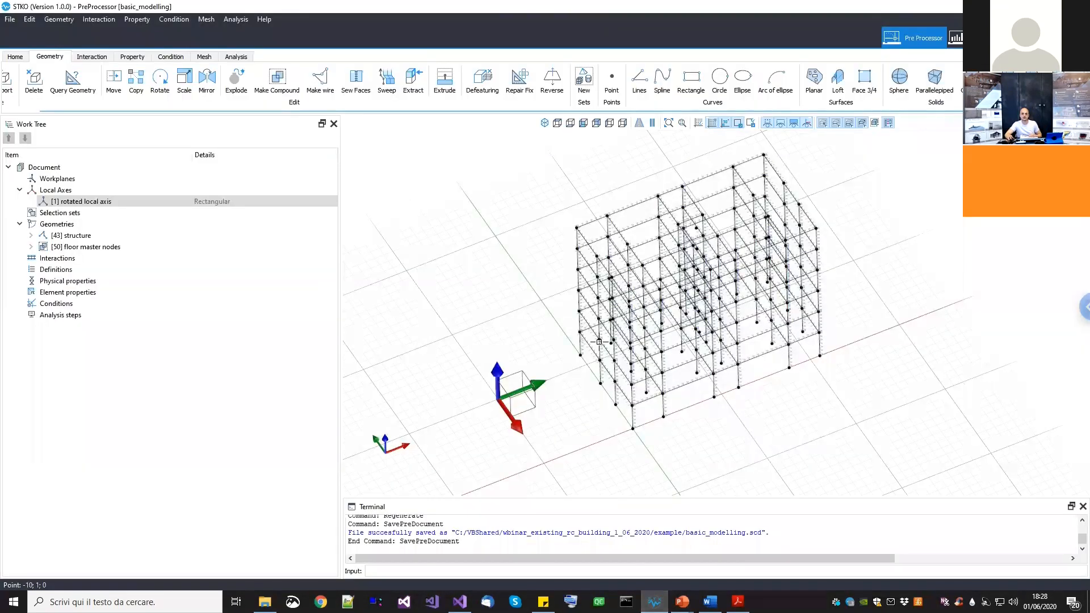
middle_click_drag(596, 345, 571, 362)
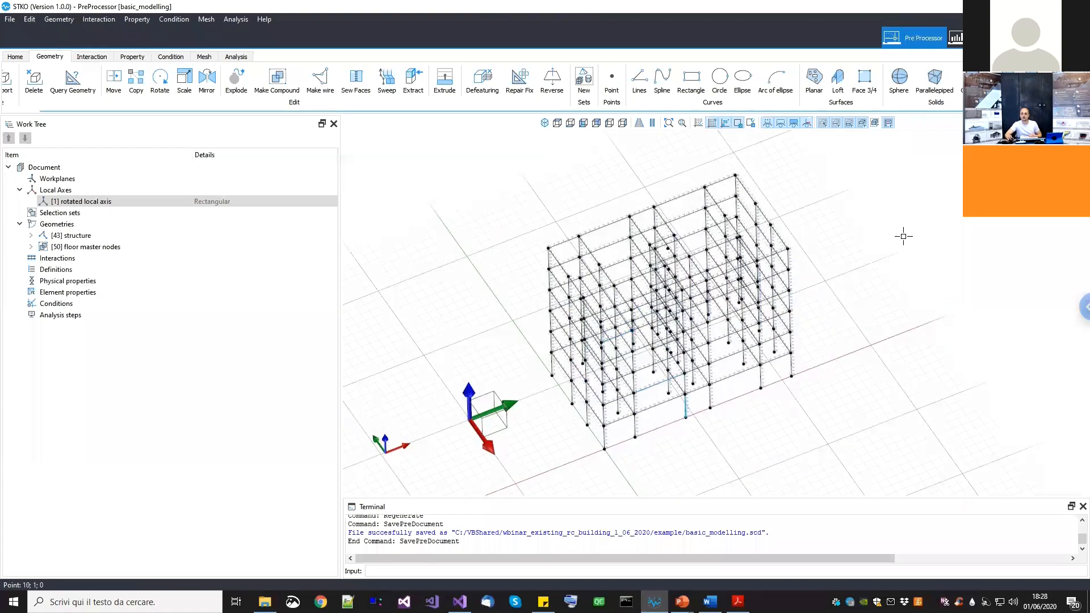
middle_click_drag(720, 335, 686, 349)
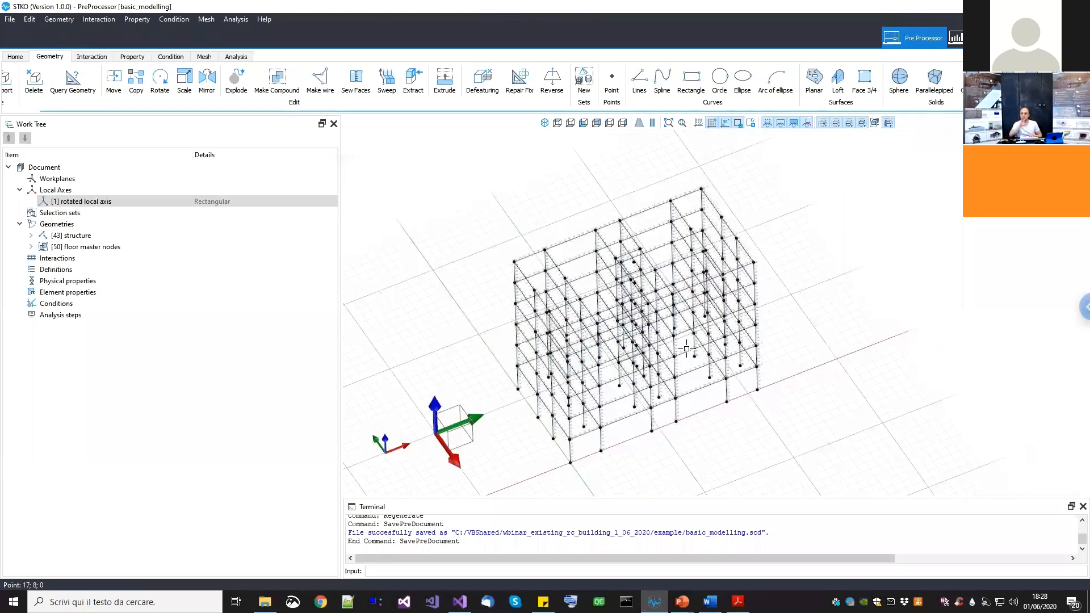
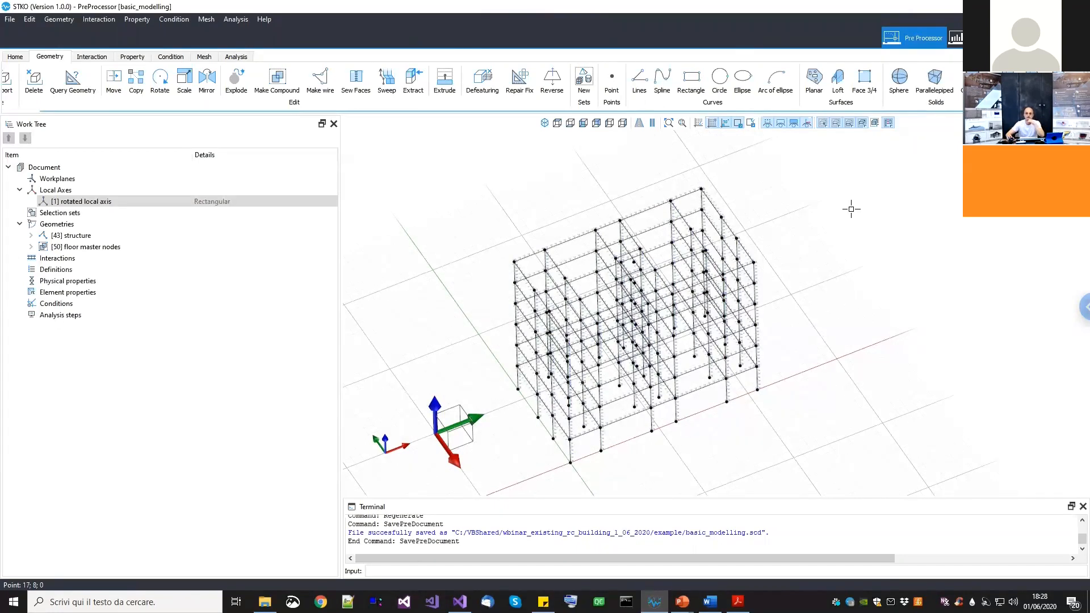
middle_click_drag(805, 284, 802, 285)
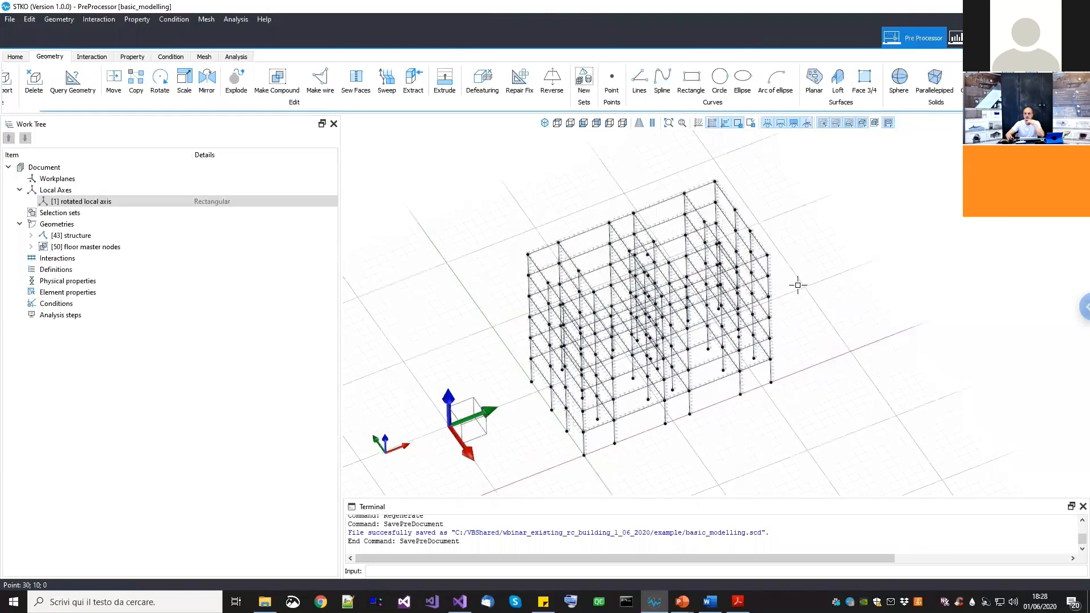
scroll(797, 285, "up", 3)
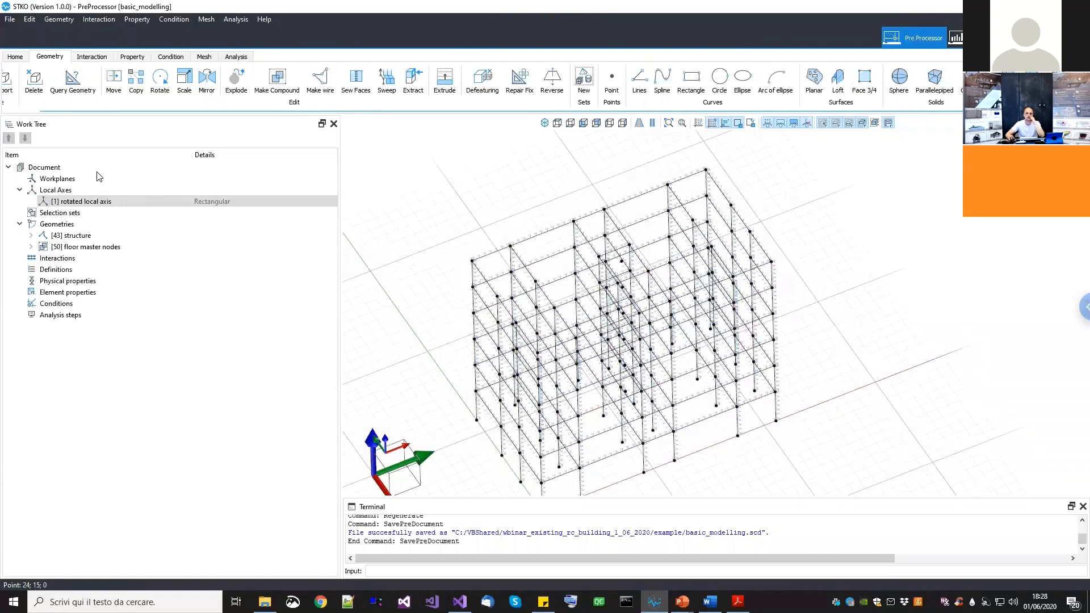
Close basic_modelling and open BUILDING.scd from the BUILDING folder of wbinar_existing_rc_building_1_06_2020
left_click(16, 57)
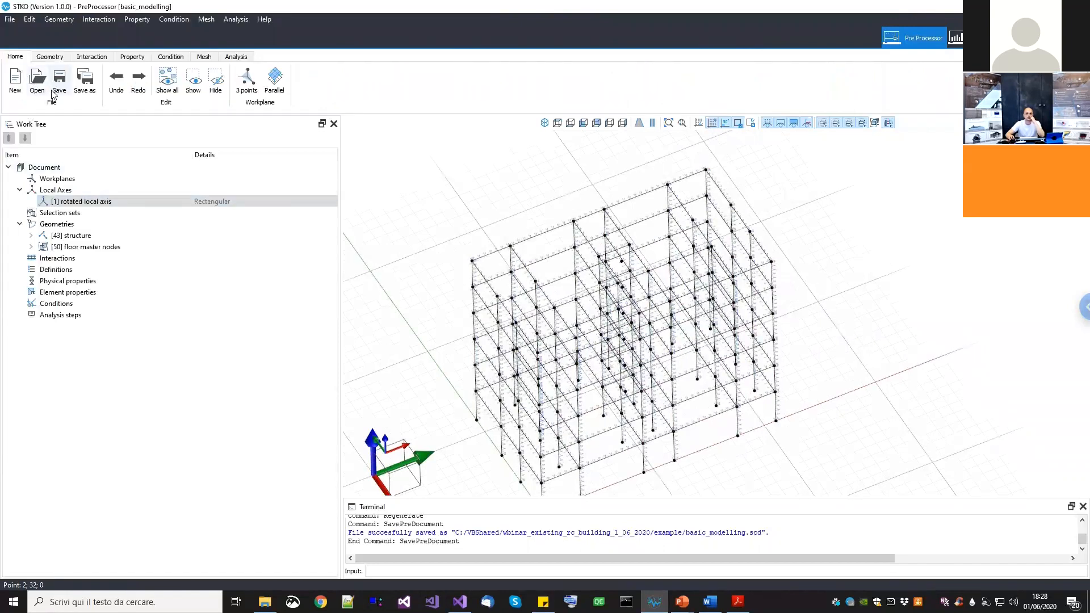
left_click(37, 80)
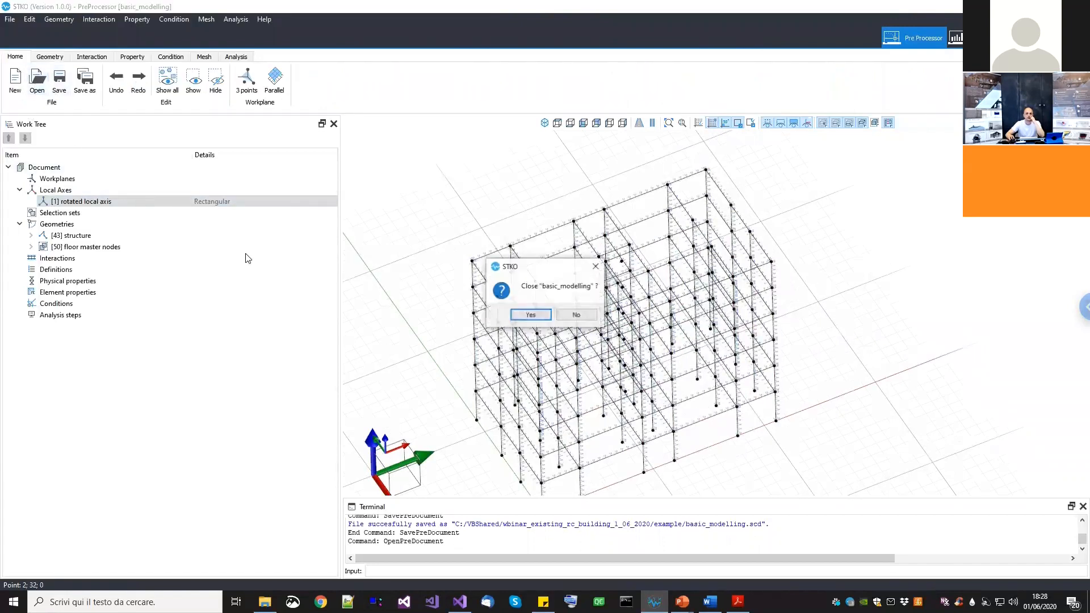
left_click(520, 315)
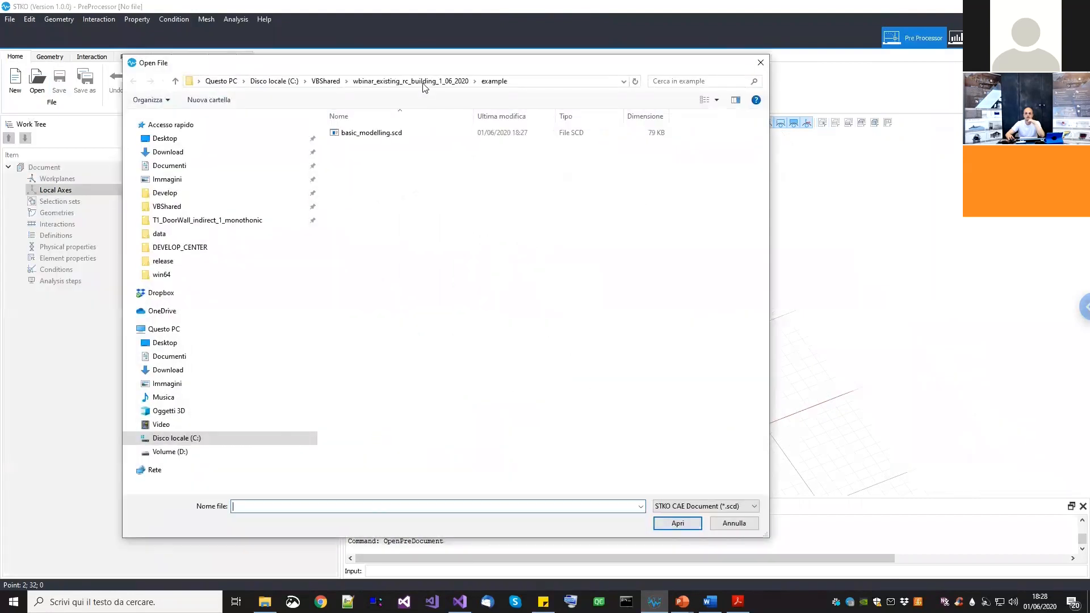
left_click(411, 82)
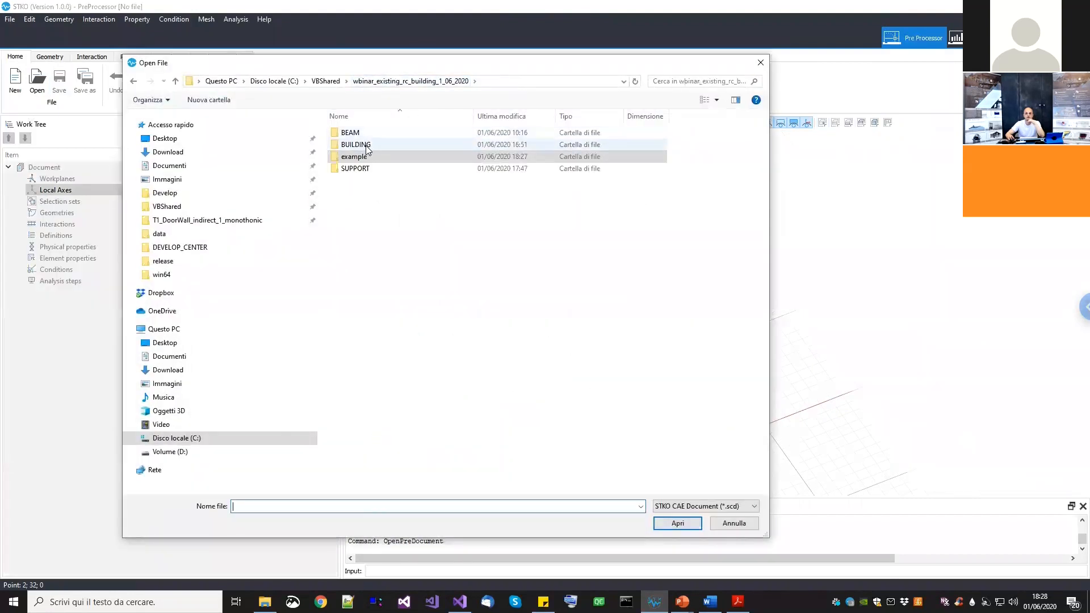
left_click(374, 146)
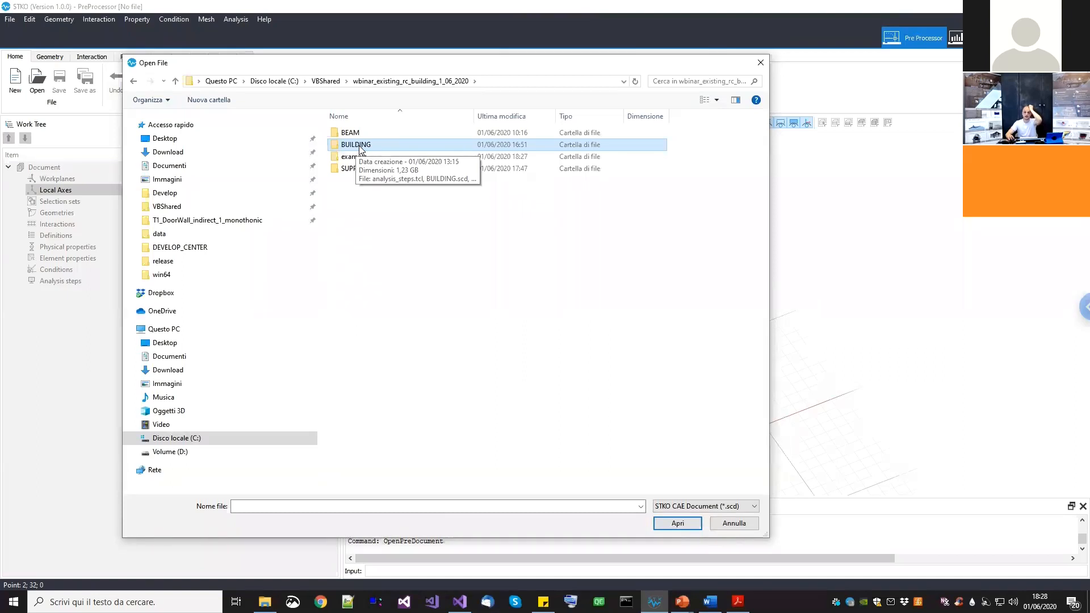
double_click(359, 146)
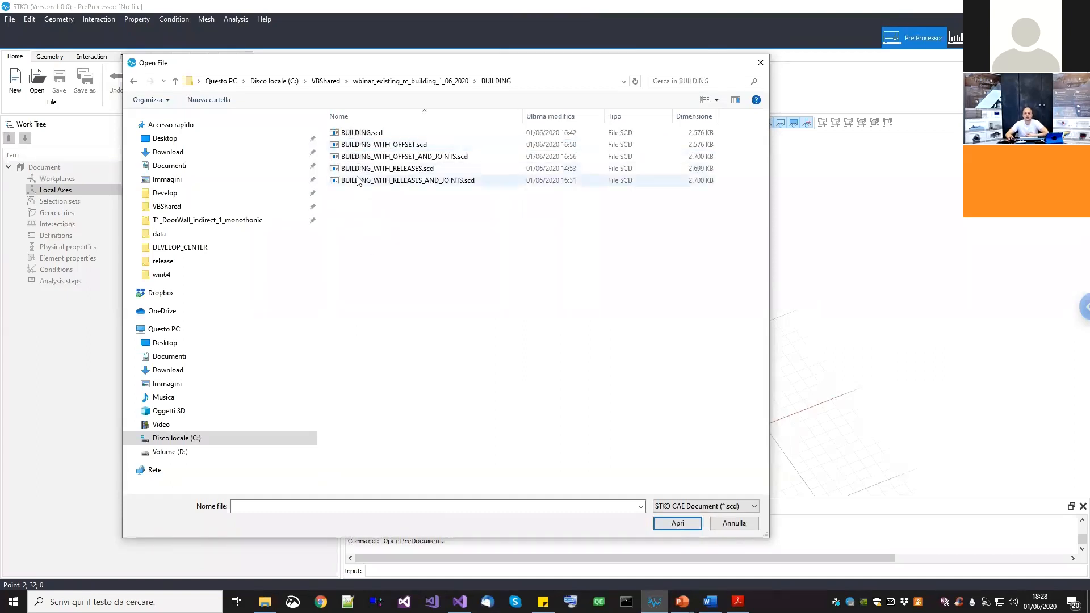
left_click(353, 134)
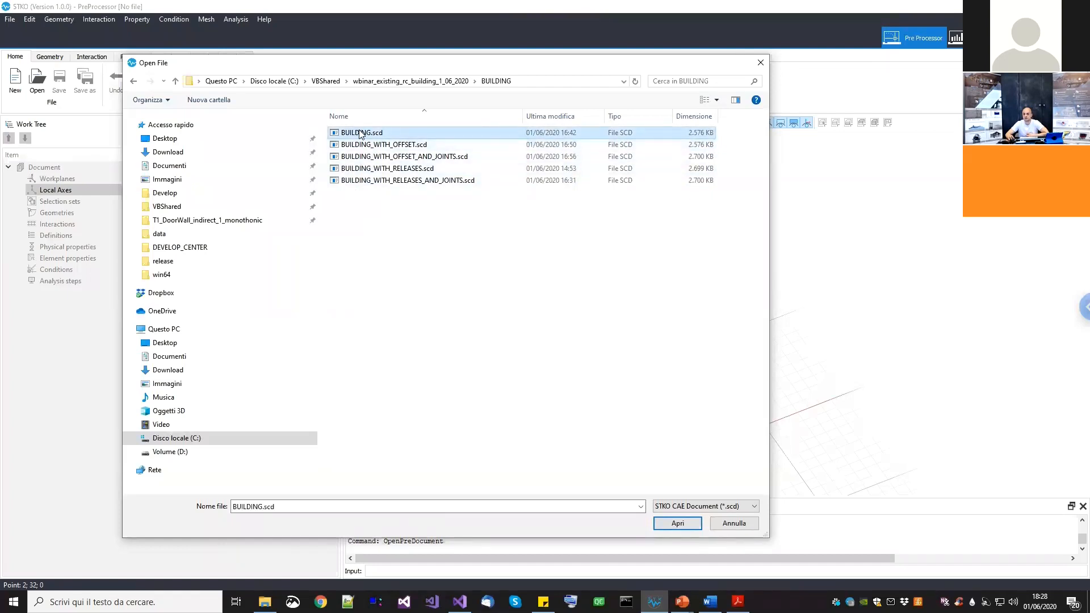
left_click(412, 145)
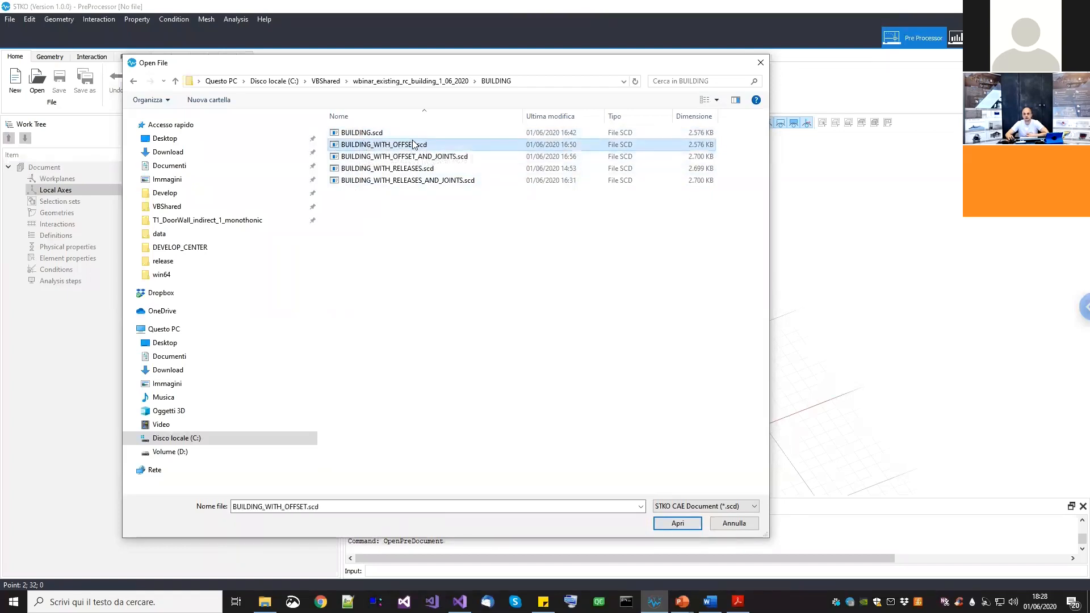
left_click(375, 158)
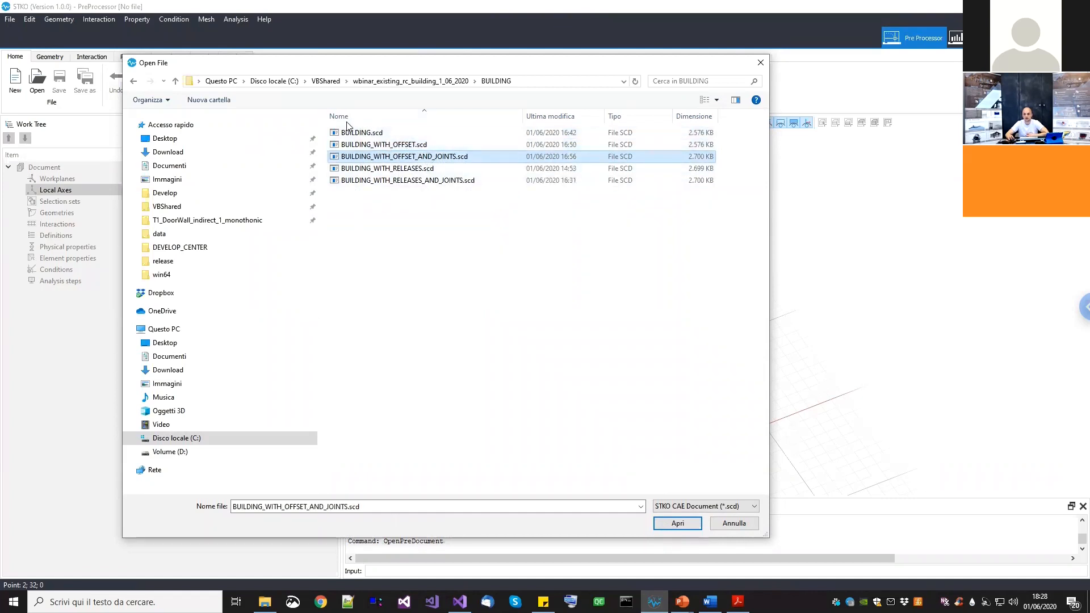
left_click(363, 134)
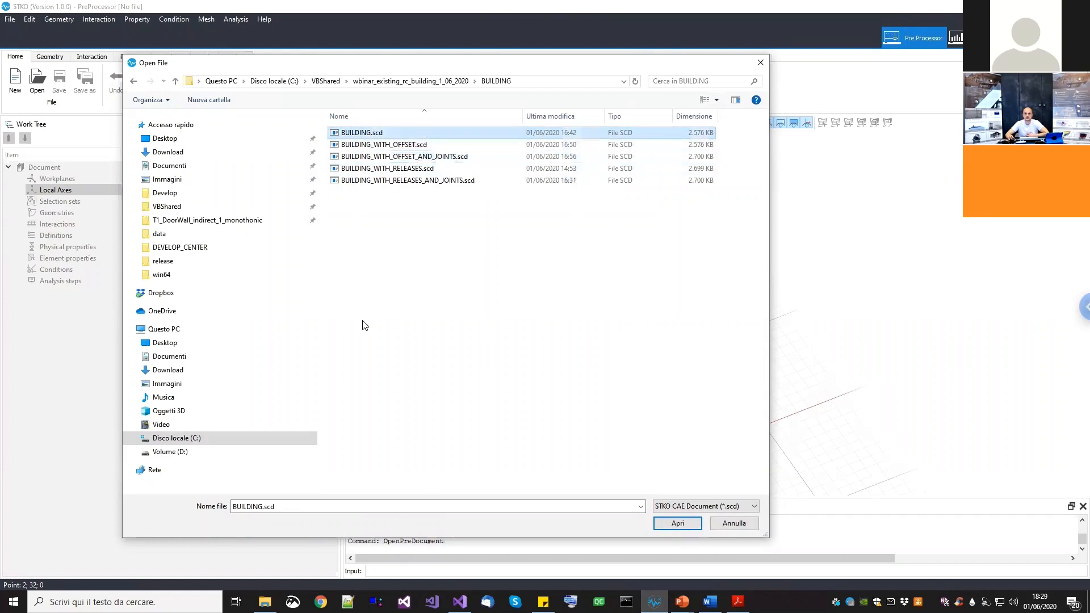
left_click(680, 520)
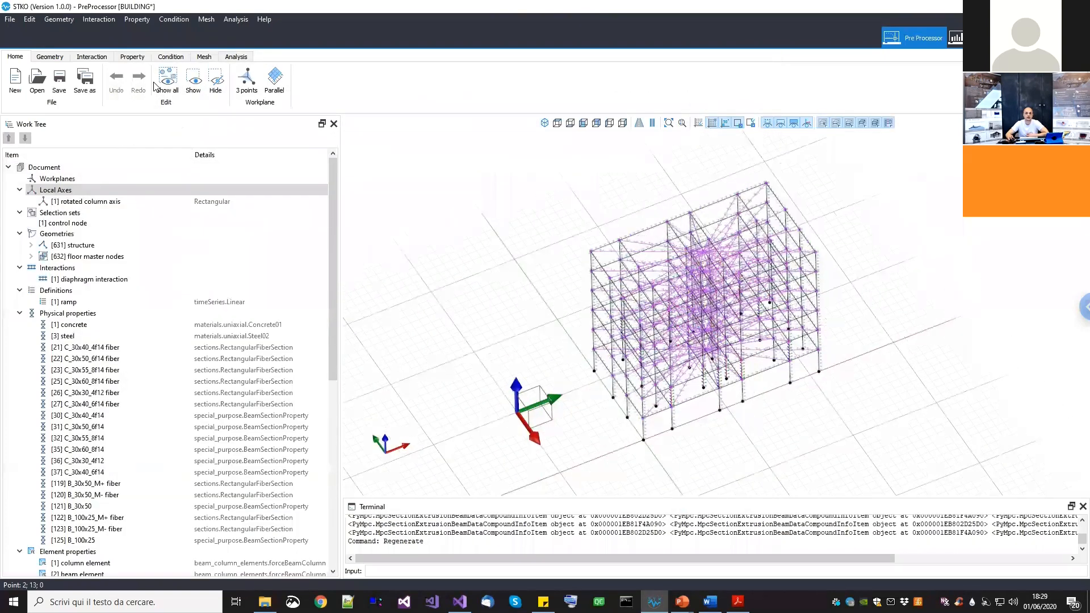
Save a copy of the opened model as "building" in the example folder
left_click(10, 18)
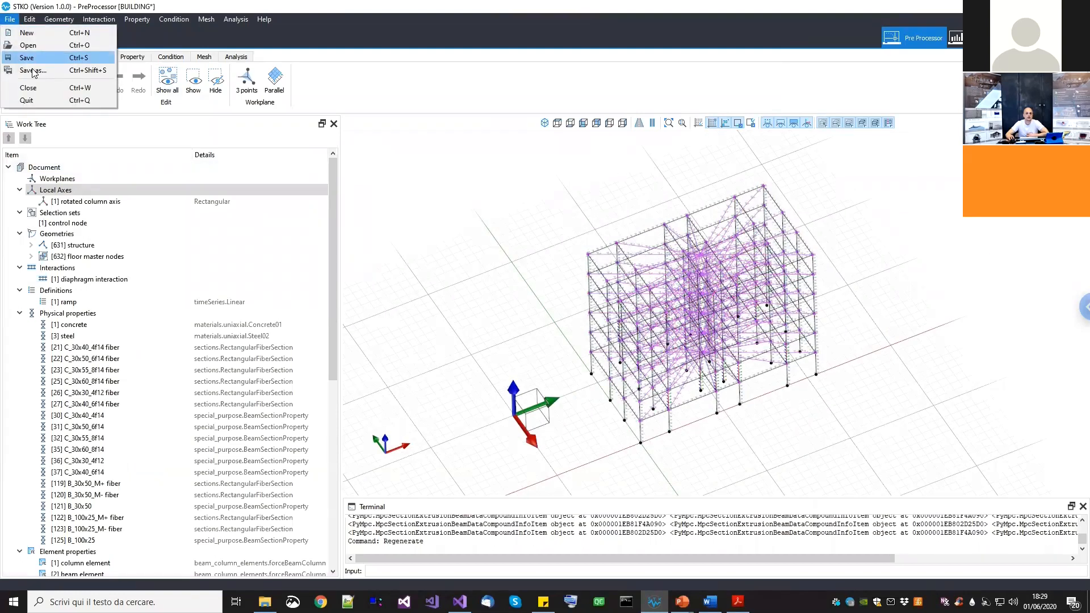
left_click(32, 70)
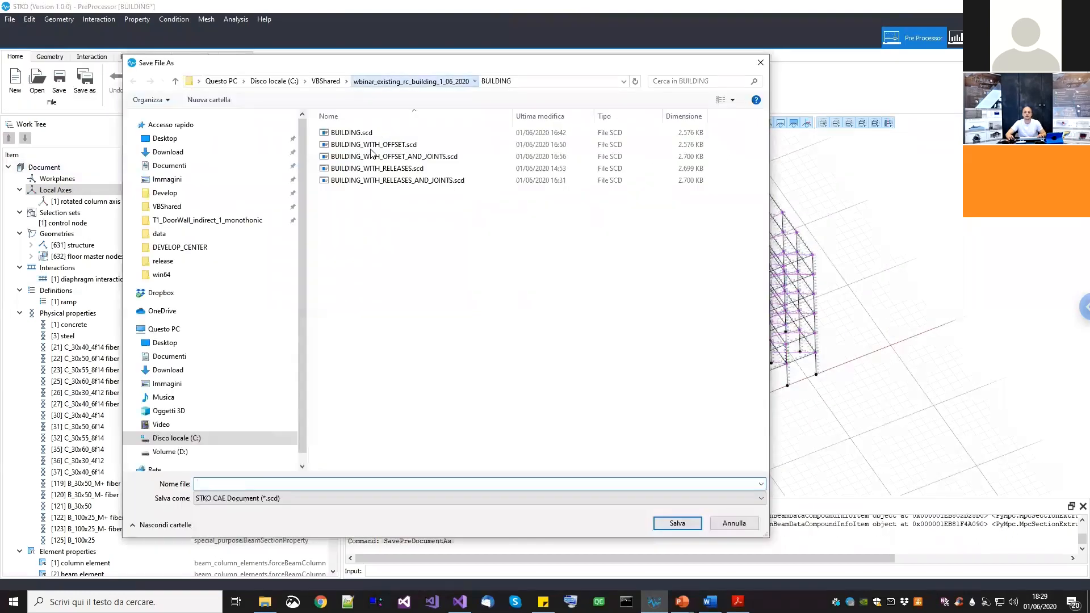
double_click(352, 158)
left_click(383, 487)
type("building")
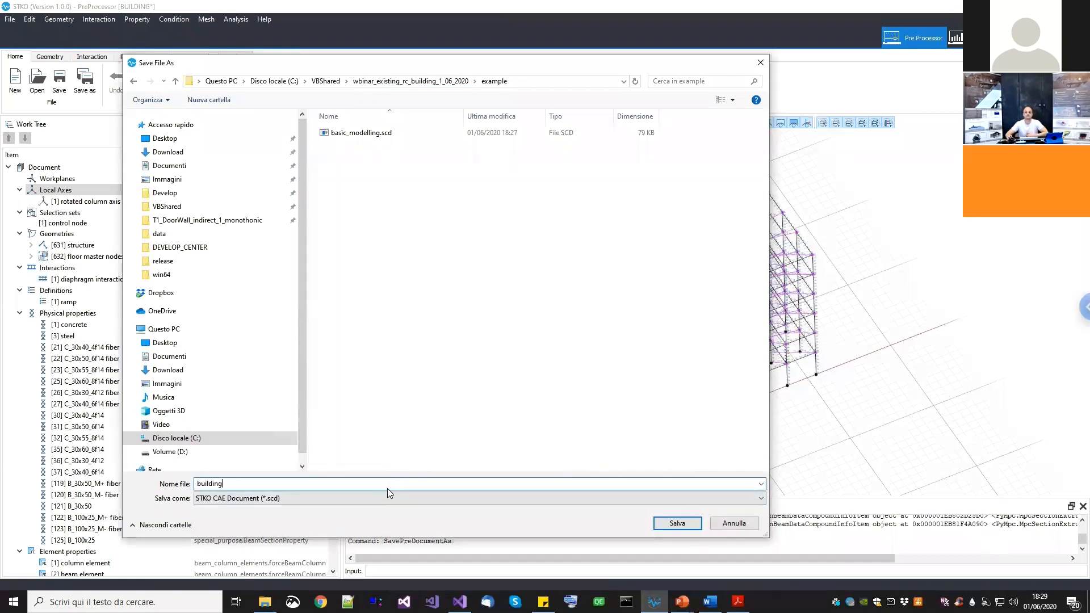
left_click(669, 525)
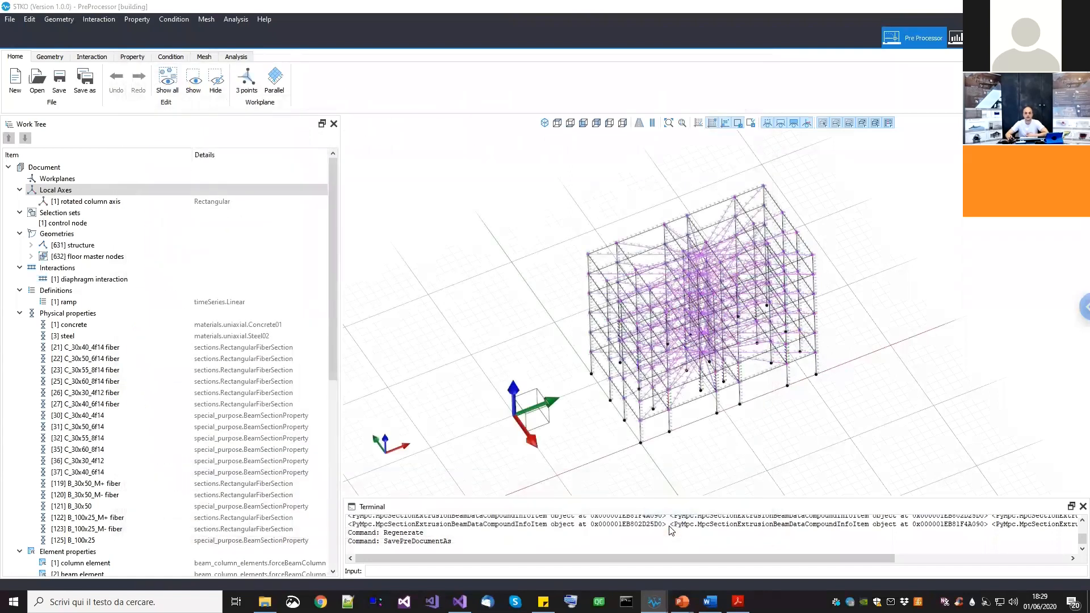
Highlight the structure and floor master nodes geometries to compare them in the model, and hide the local axes
left_click(84, 245)
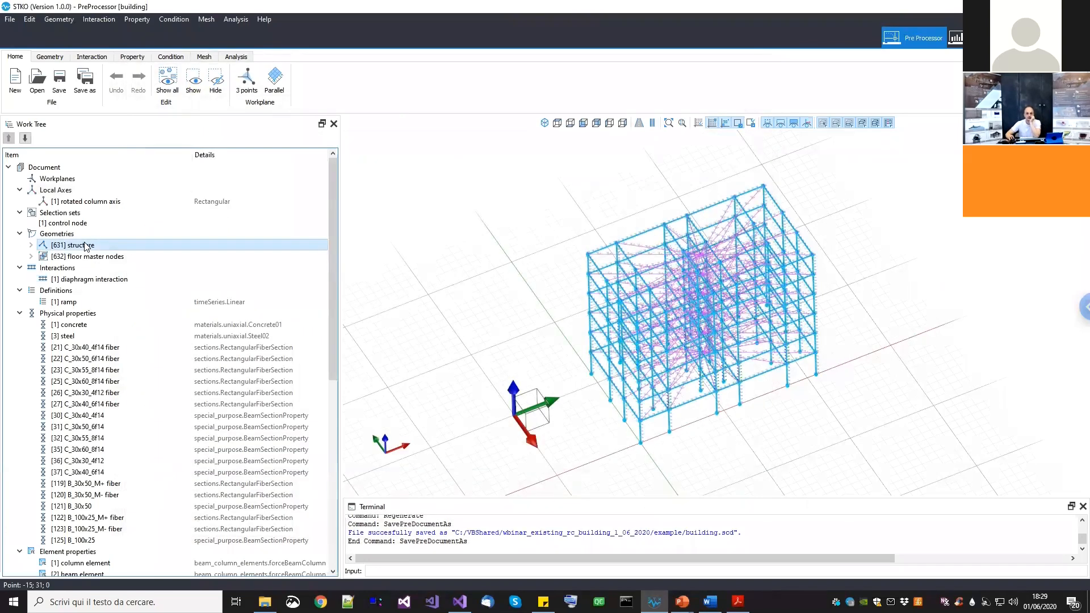
left_click(85, 256)
left_click(84, 248, "ctrl")
left_click(84, 247)
left_click(85, 254)
left_click(72, 247)
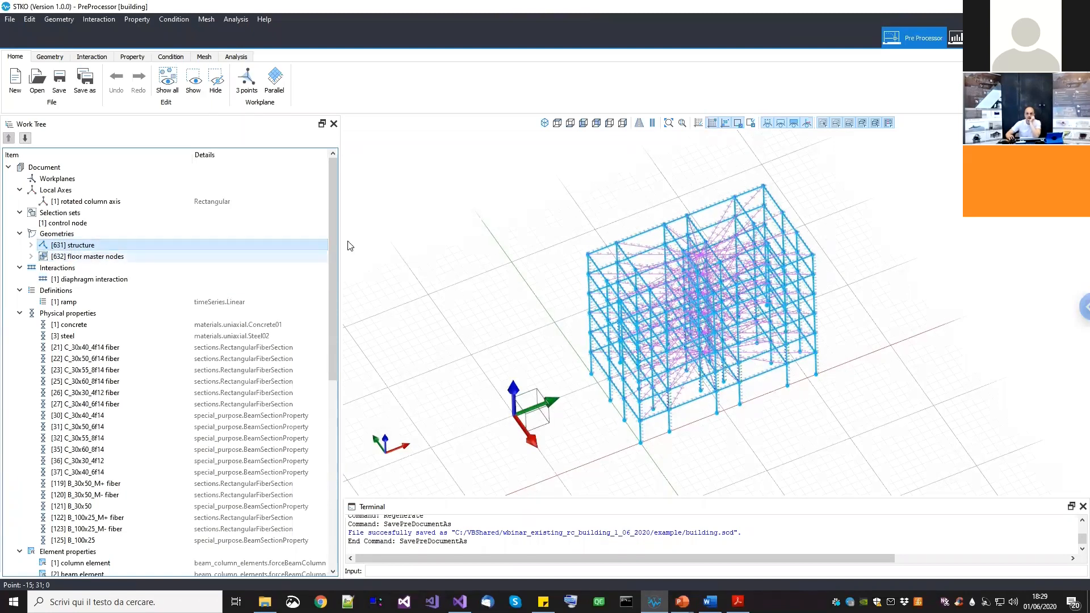
left_click(807, 125)
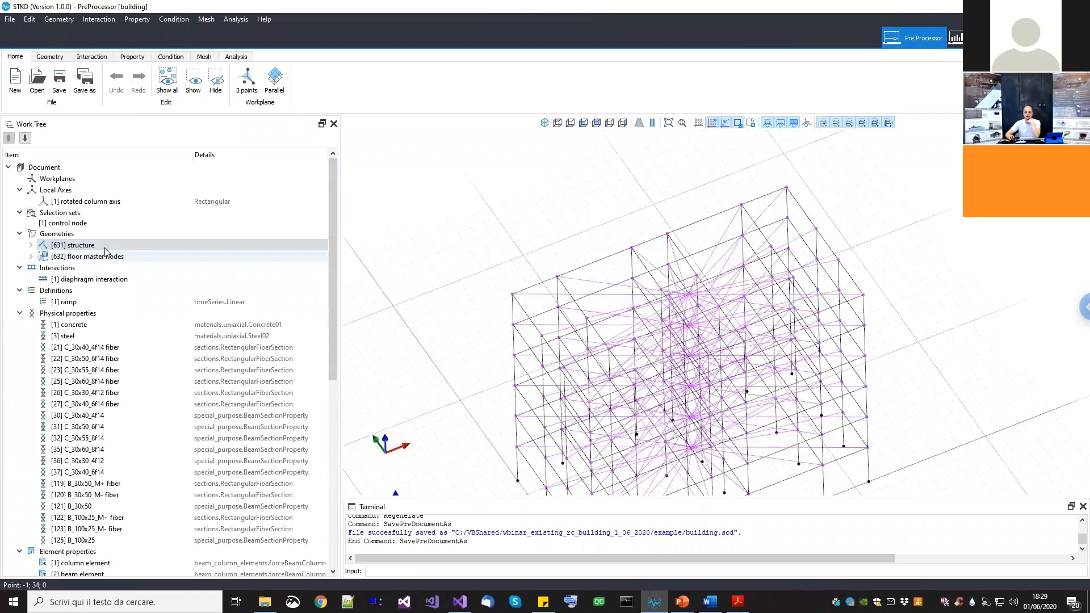
Display the local axes to examine the rotated column axis orientations along the ground-floor columns, and hide the axes again
left_click(95, 203)
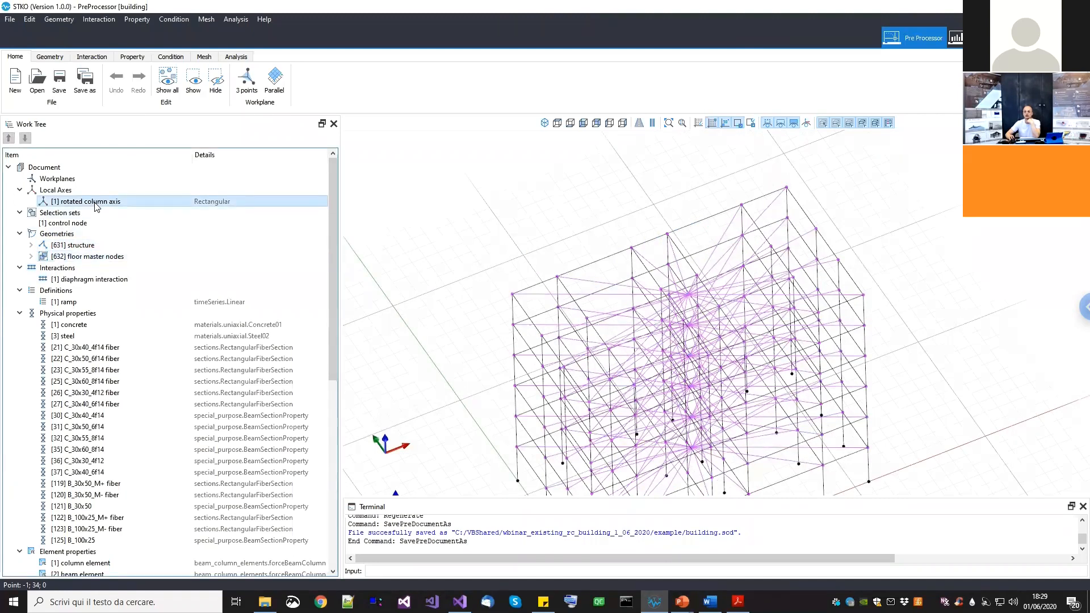
middle_click_drag(437, 244, 440, 171)
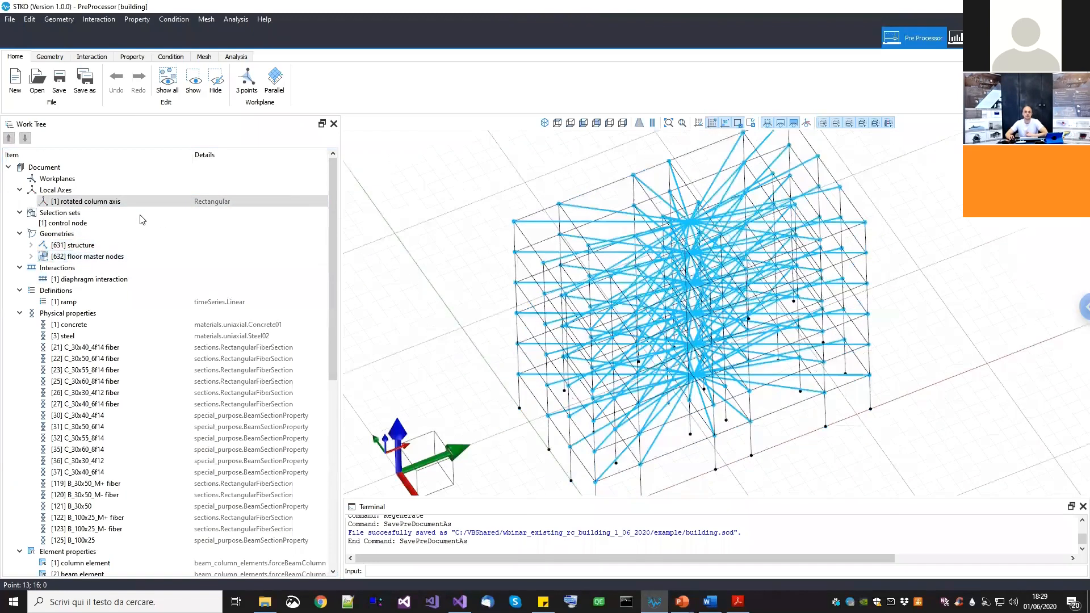
left_click(806, 124)
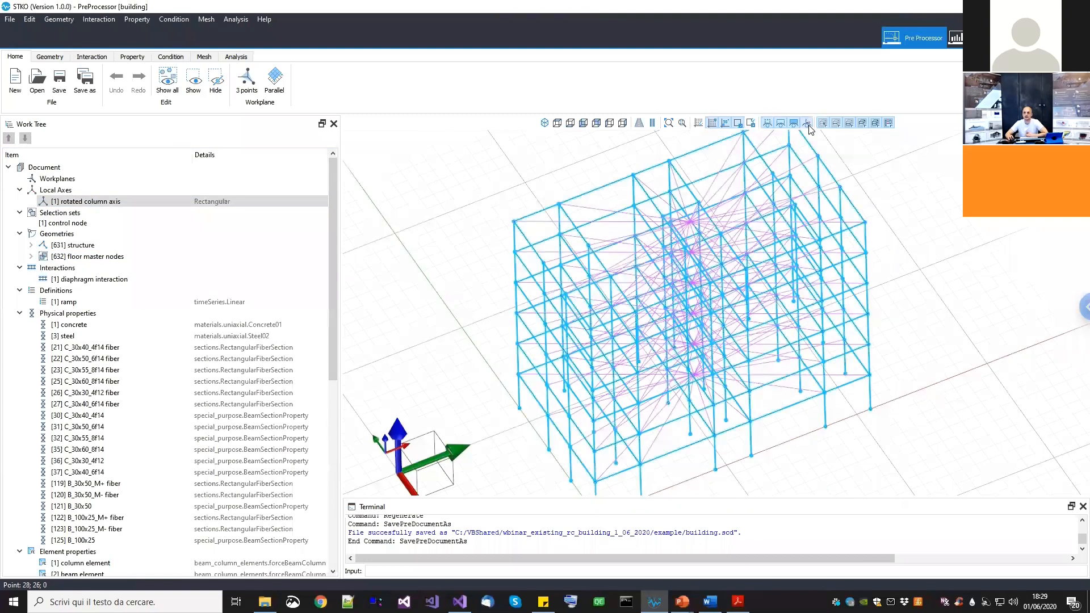
scroll(818, 296, "up", 10)
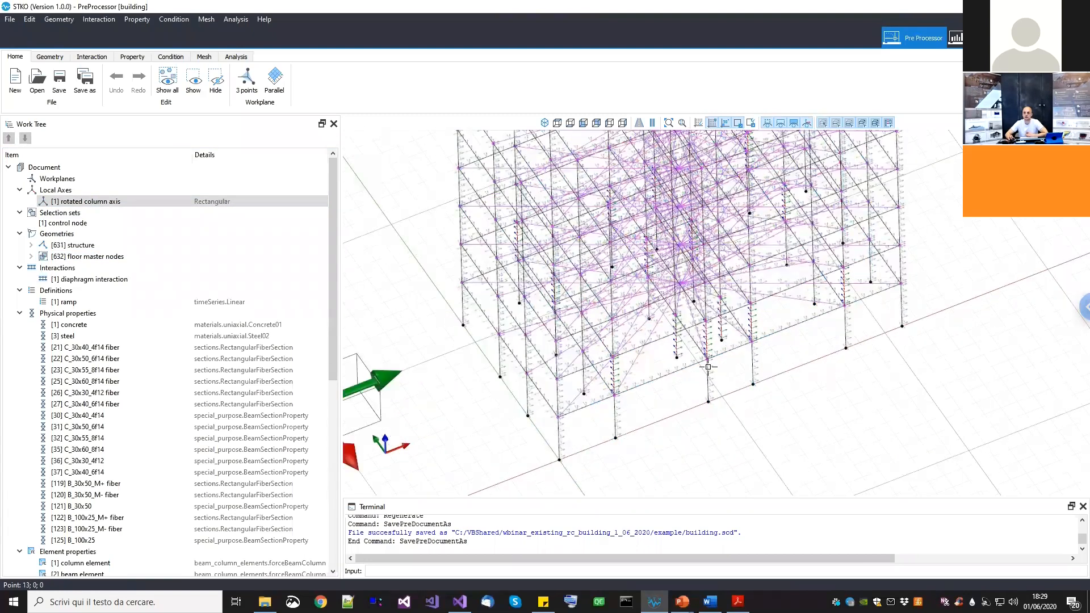
middle_click_drag(555, 313, 542, 396)
scroll(454, 378, "up", 3)
middle_click_drag(453, 378, 497, 446)
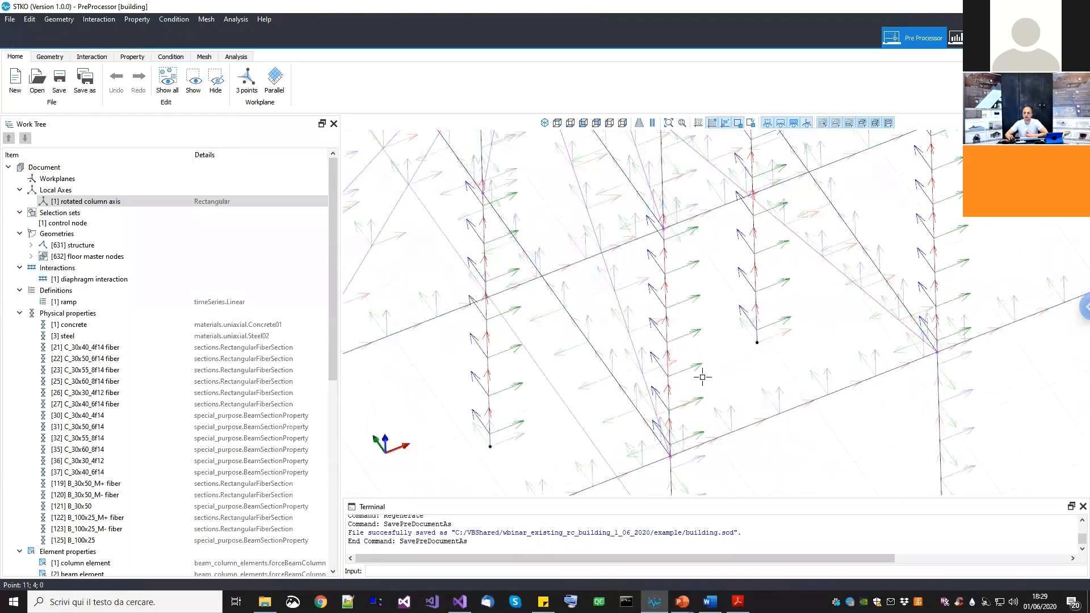
middle_click_drag(730, 385, 667, 437)
scroll(803, 313, "down", 3)
scroll(817, 308, "up", 2)
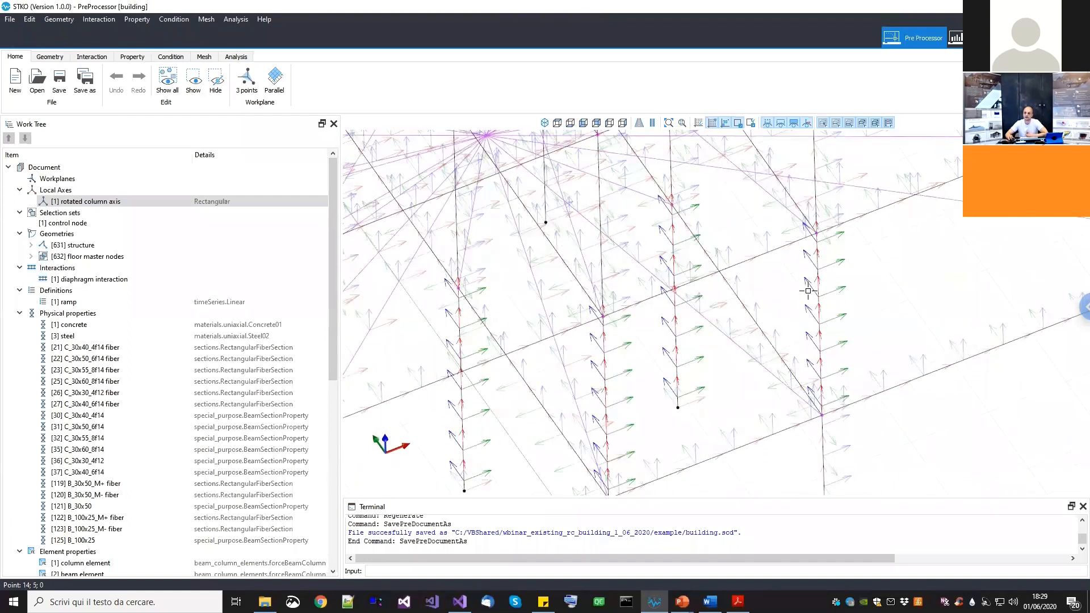
scroll(807, 290, "down", 8)
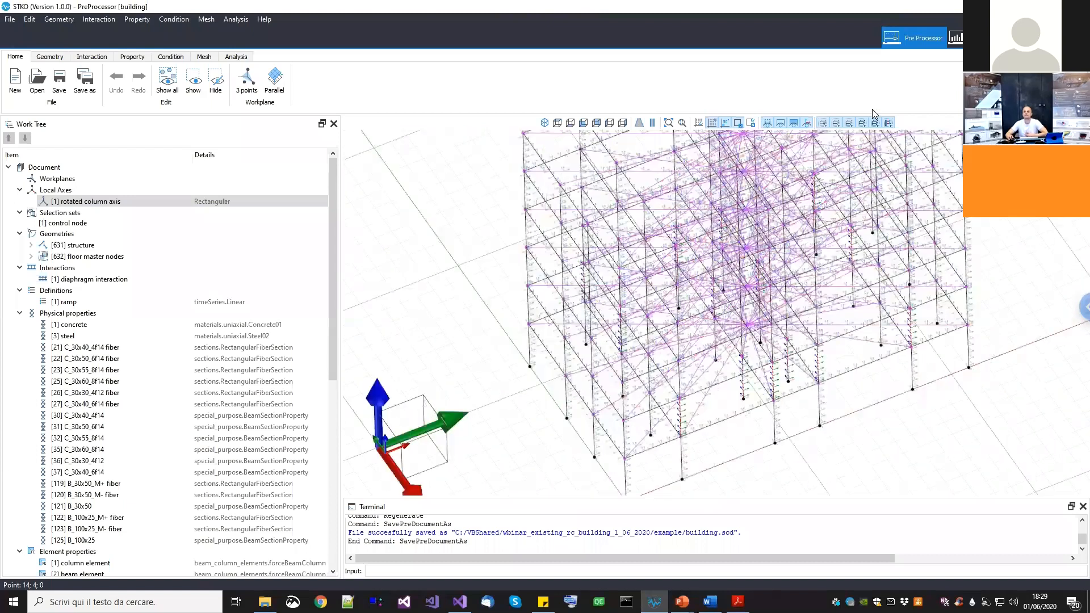
left_click(874, 123)
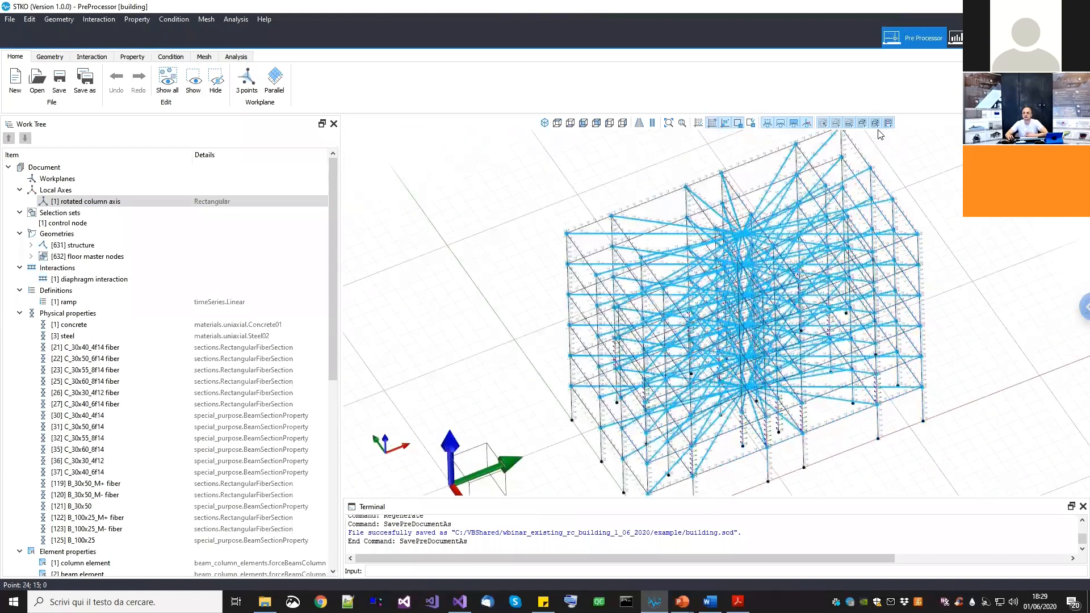
left_click(807, 123)
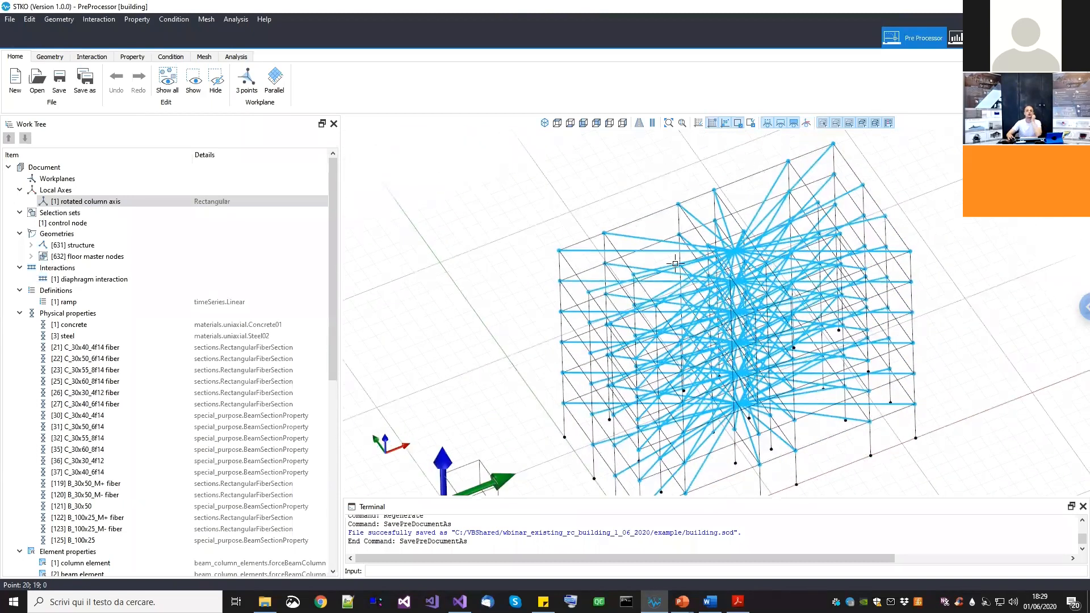
Highlight the control node selection set and look through the work tree's conditions and analysis steps
left_click(52, 224)
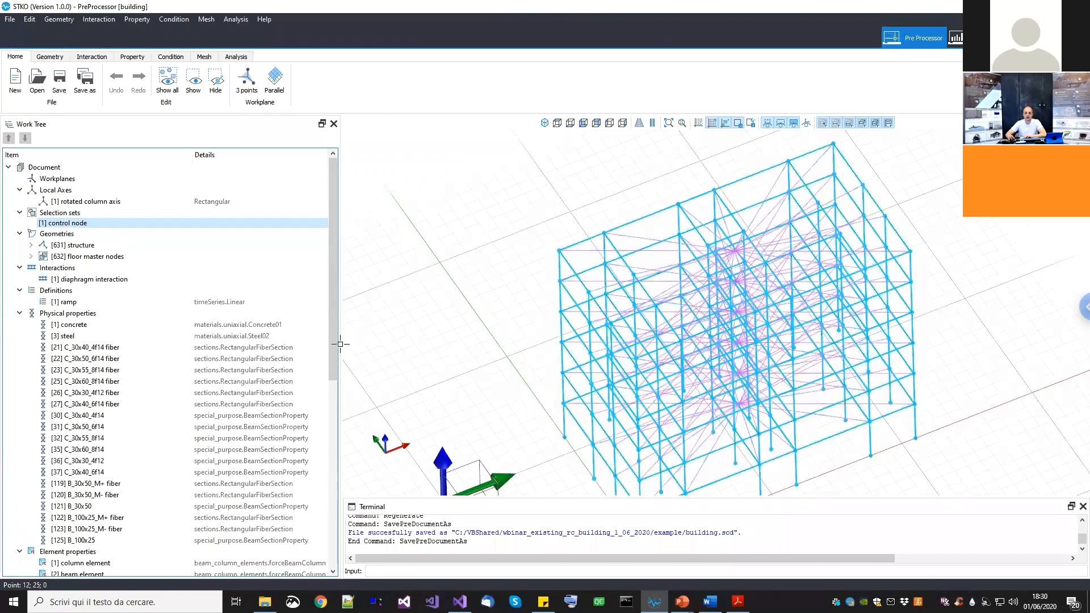
scroll(335, 357, "down", 10)
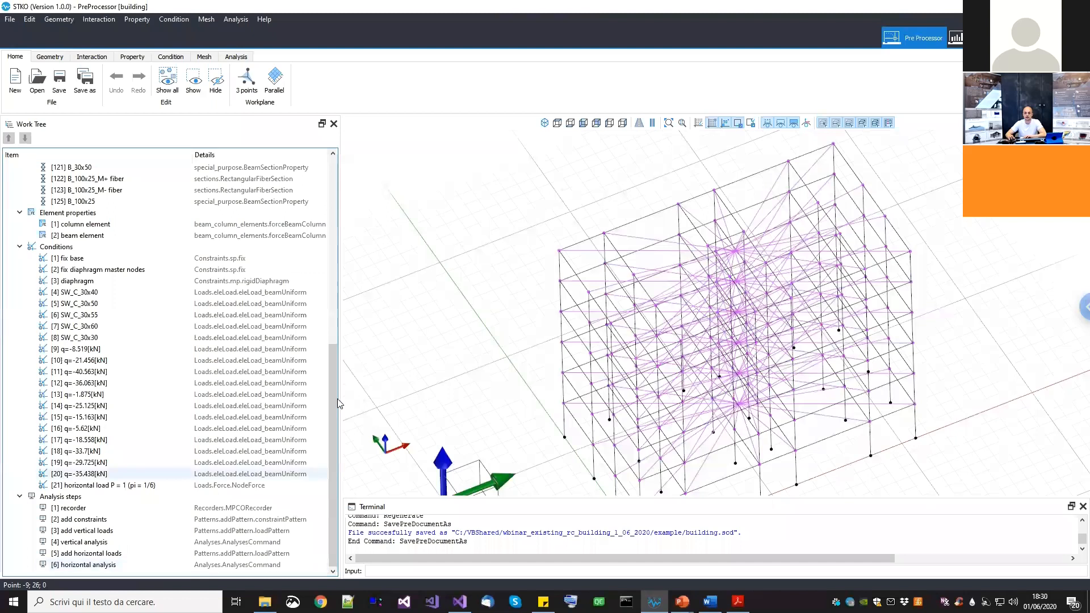
scroll(335, 390, "up", 10)
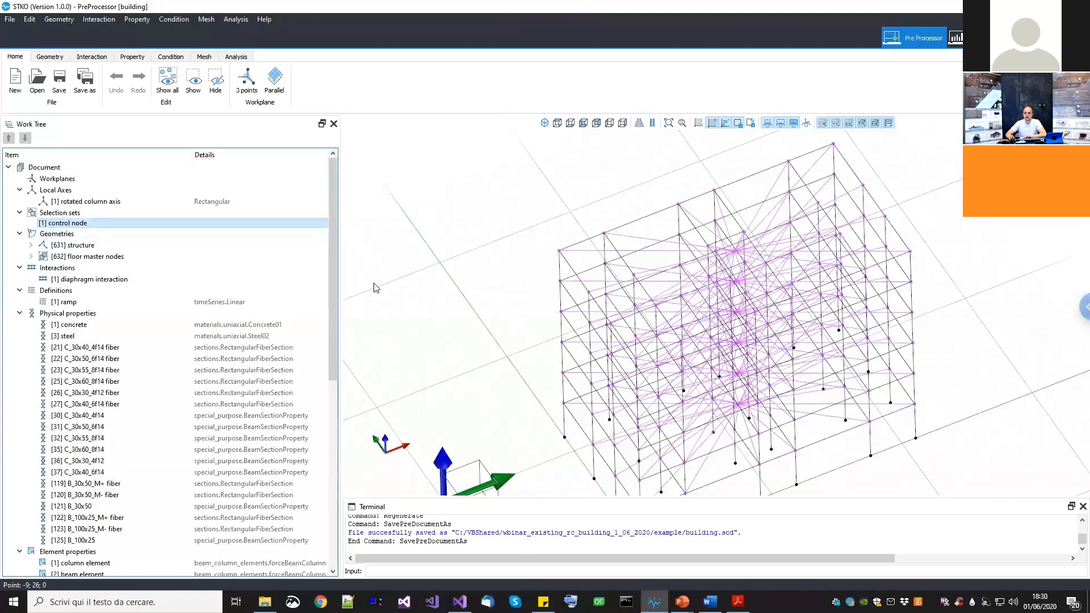
Add a new selection set containing the master node of the upper floor diaphragm
middle_click_drag(594, 324, 528, 317)
left_click(78, 213)
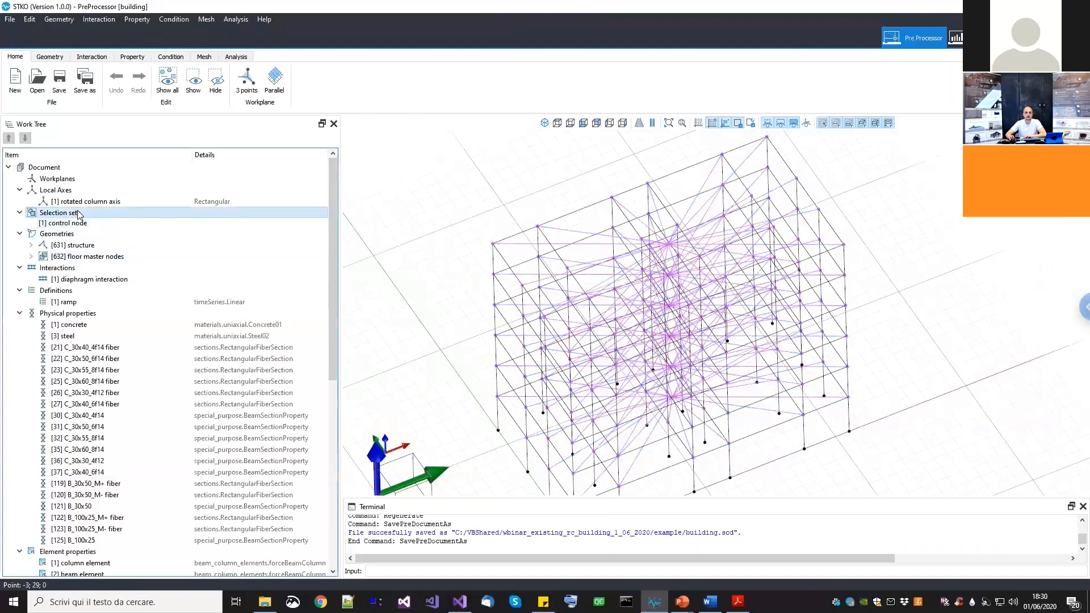
right_click(84, 214)
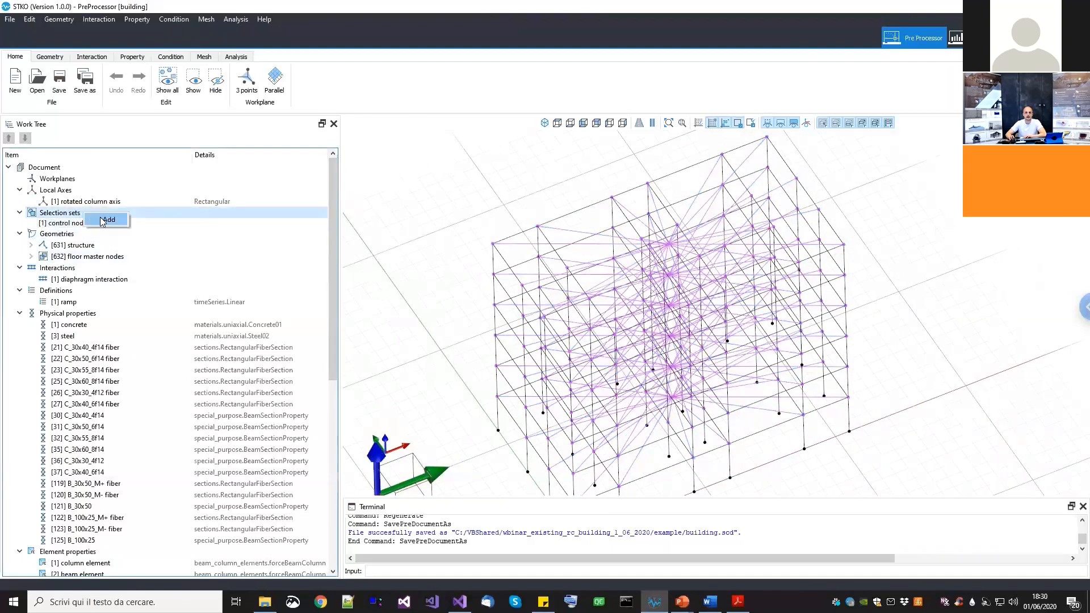
left_click(105, 219)
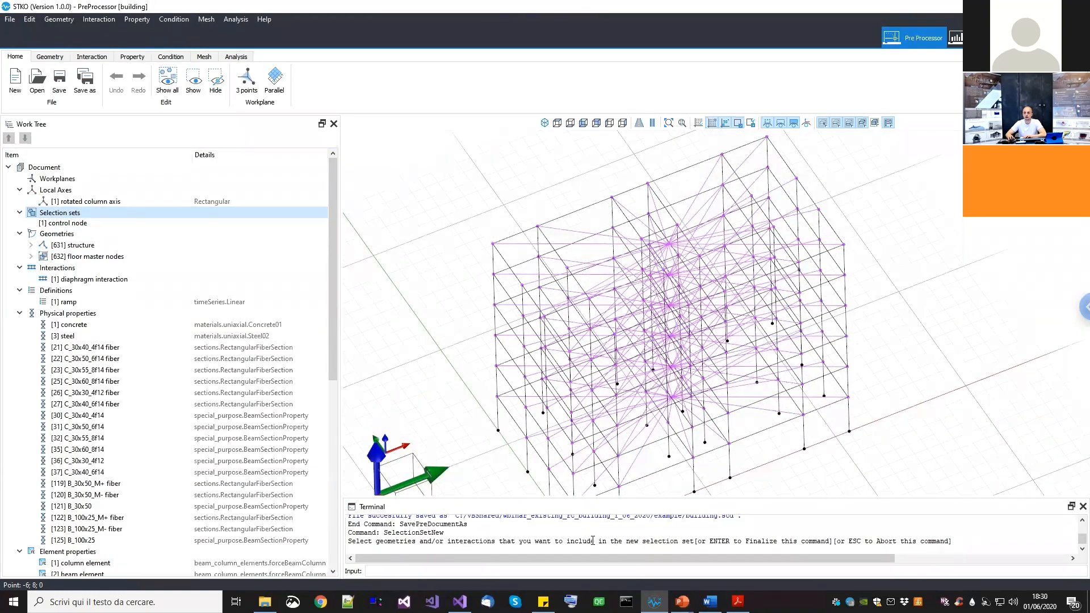
middle_click_drag(721, 355, 626, 261)
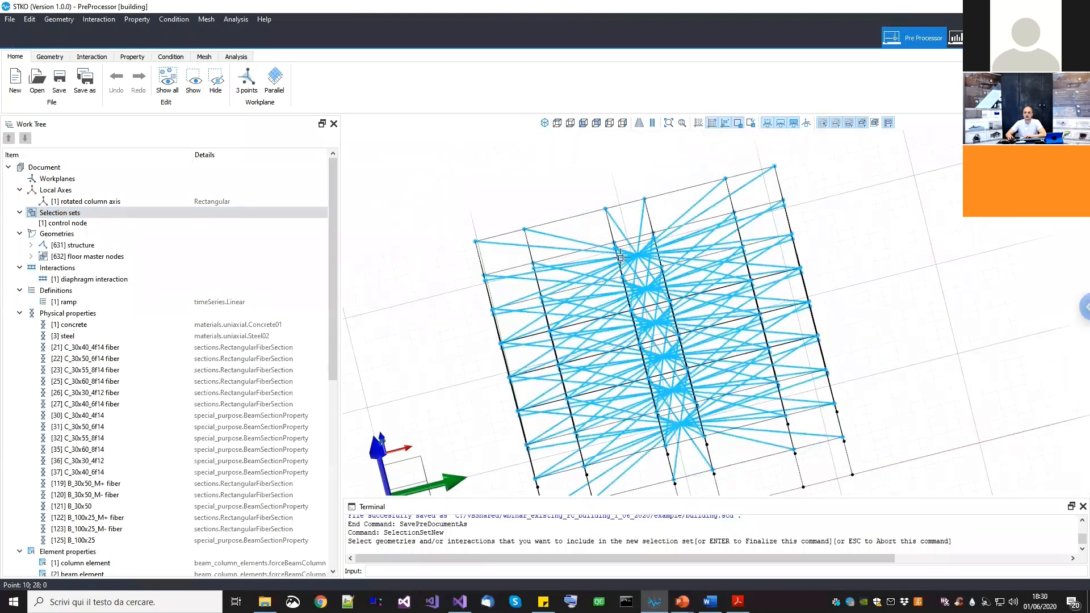
scroll(625, 244, "up", 2)
scroll(625, 245, "up", 2)
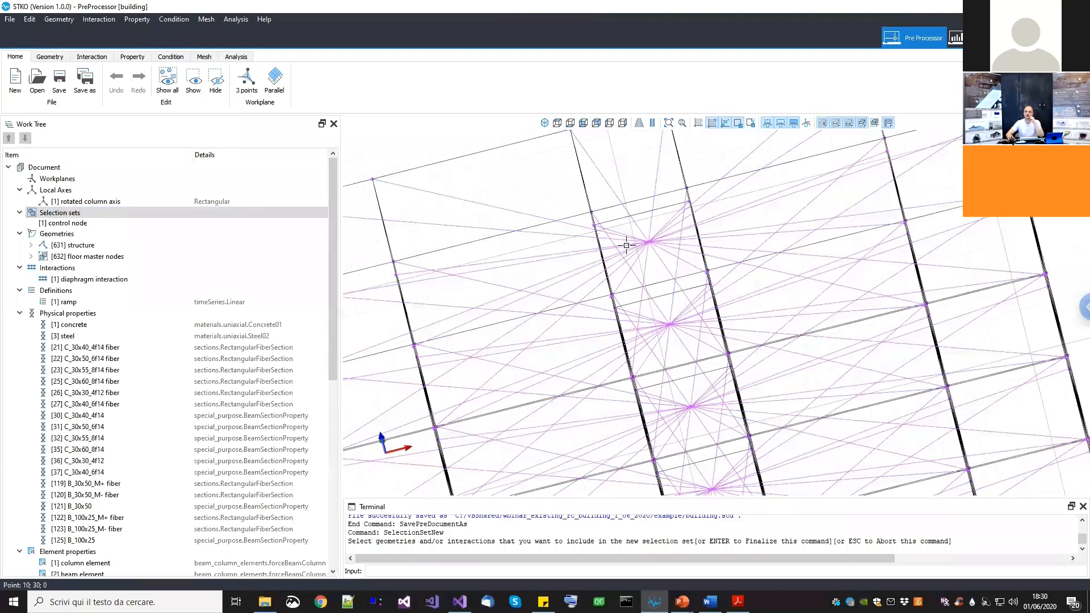
left_click(623, 249)
left_click_drag(622, 220, 674, 260)
middle_click_drag(680, 286, 678, 277)
scroll(678, 277, "up", 4)
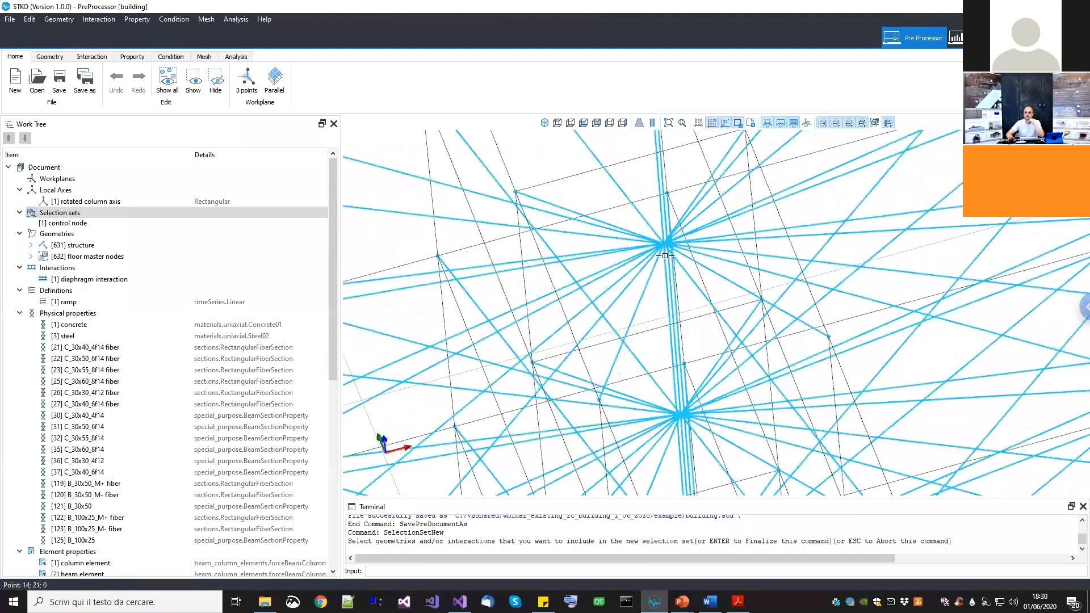
scroll(555, 294, "down", 3)
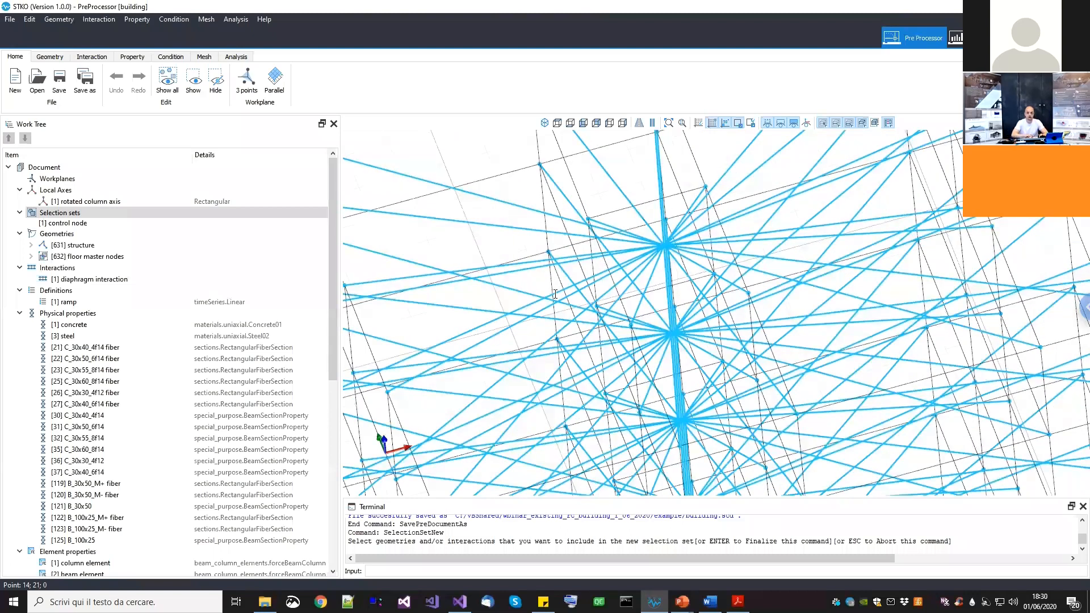
scroll(555, 294, "down", 4)
key("Return")
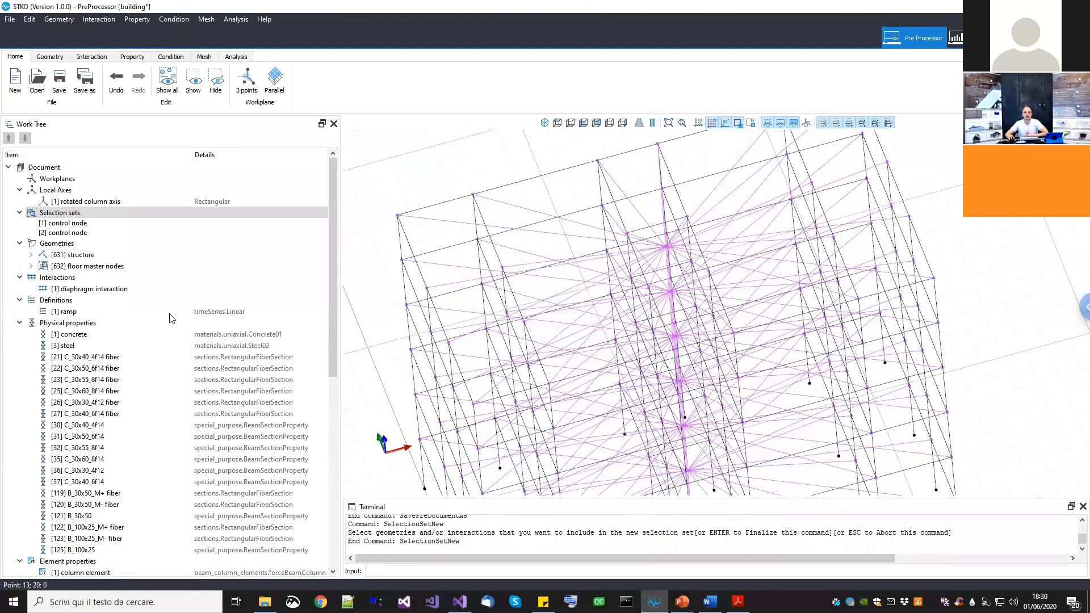
Delete the second control node selection set
left_click(72, 232)
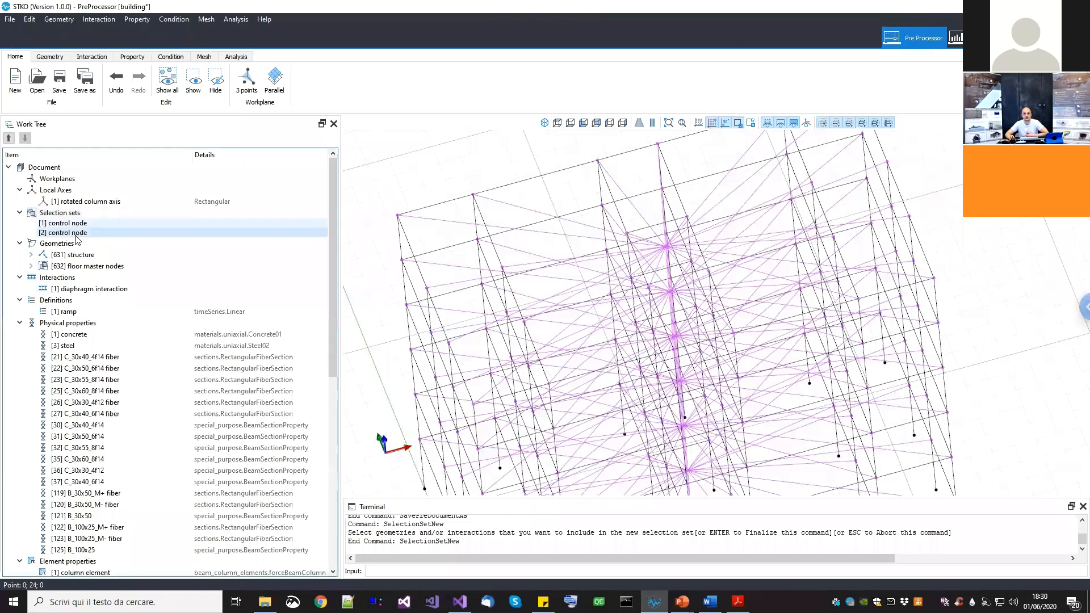
right_click(77, 235)
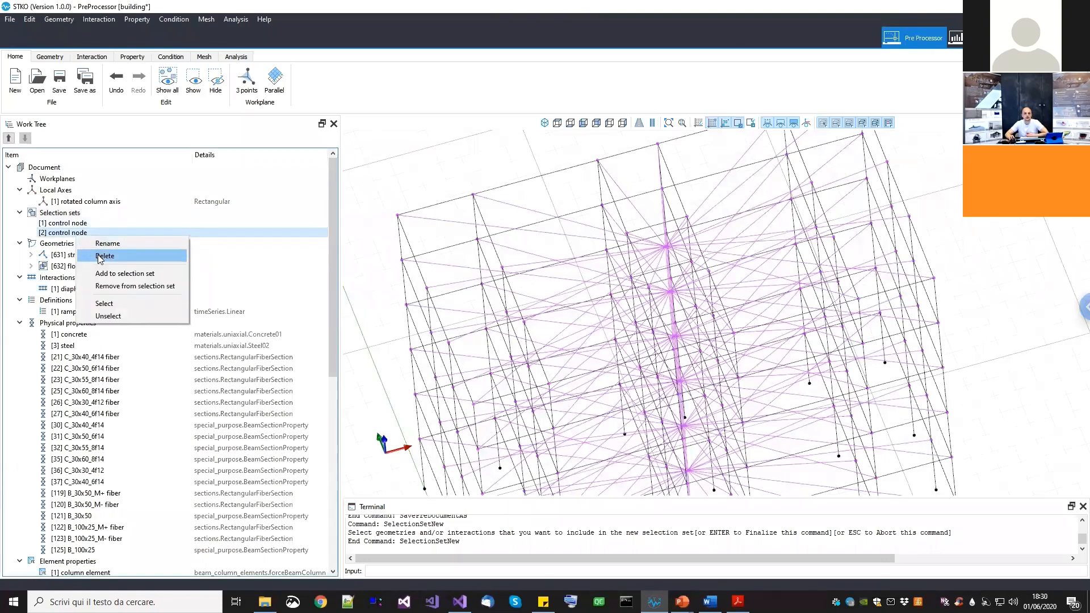
left_click(104, 256)
Select the contents of the control node selection set and inspect the selected master node in the model
left_click(80, 224)
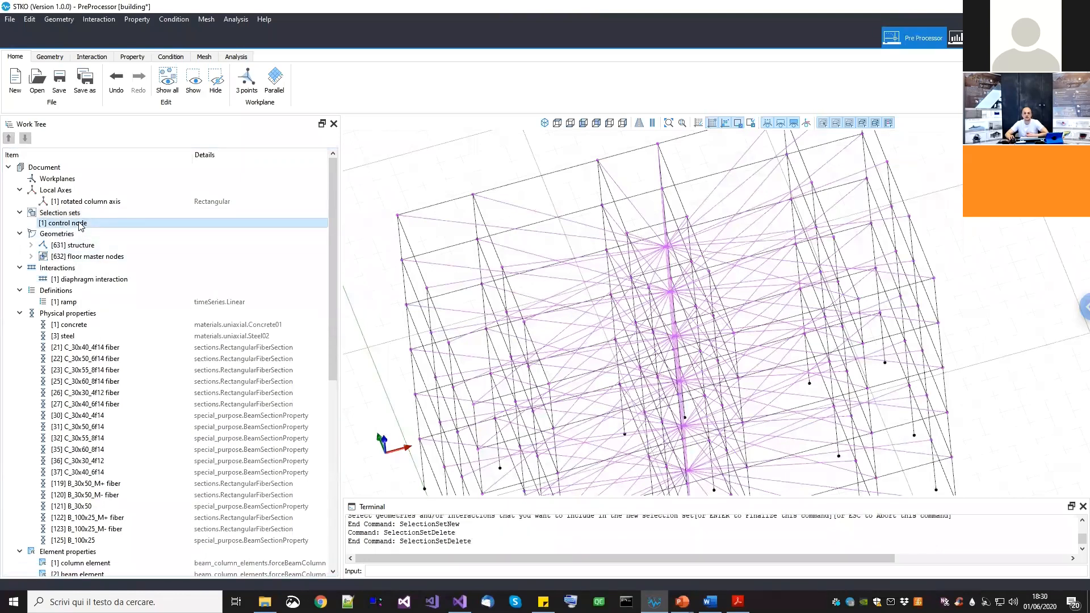
scroll(615, 238, "down", 2)
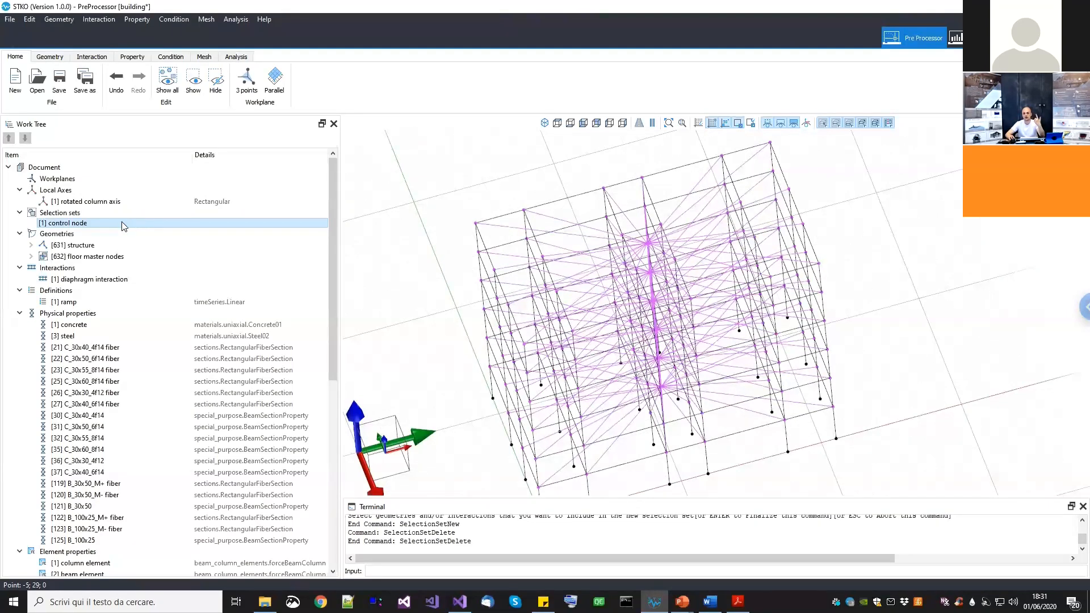
right_click(83, 229)
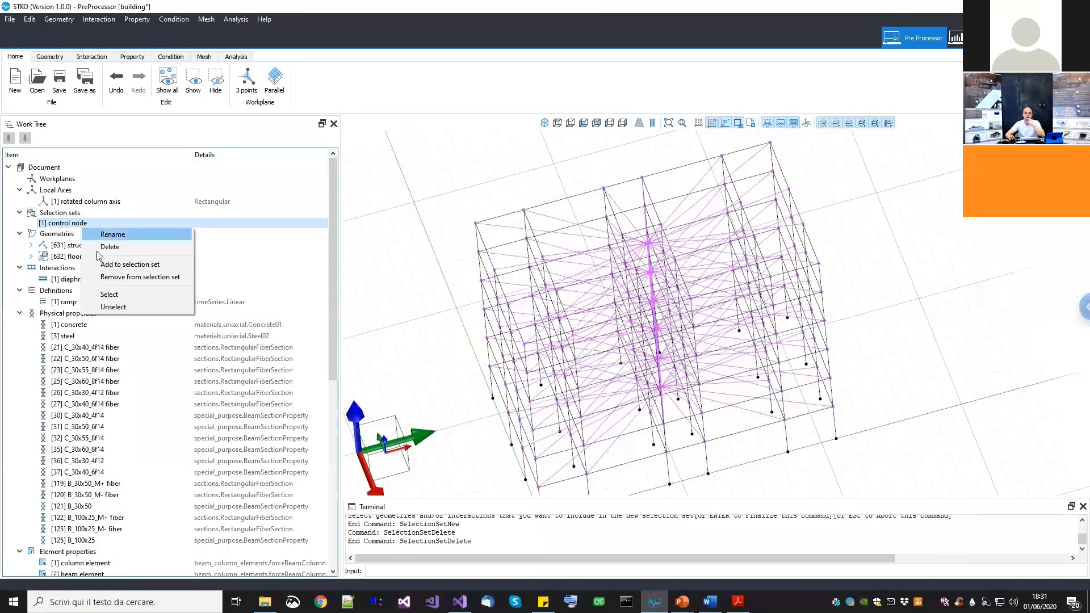
left_click(110, 294)
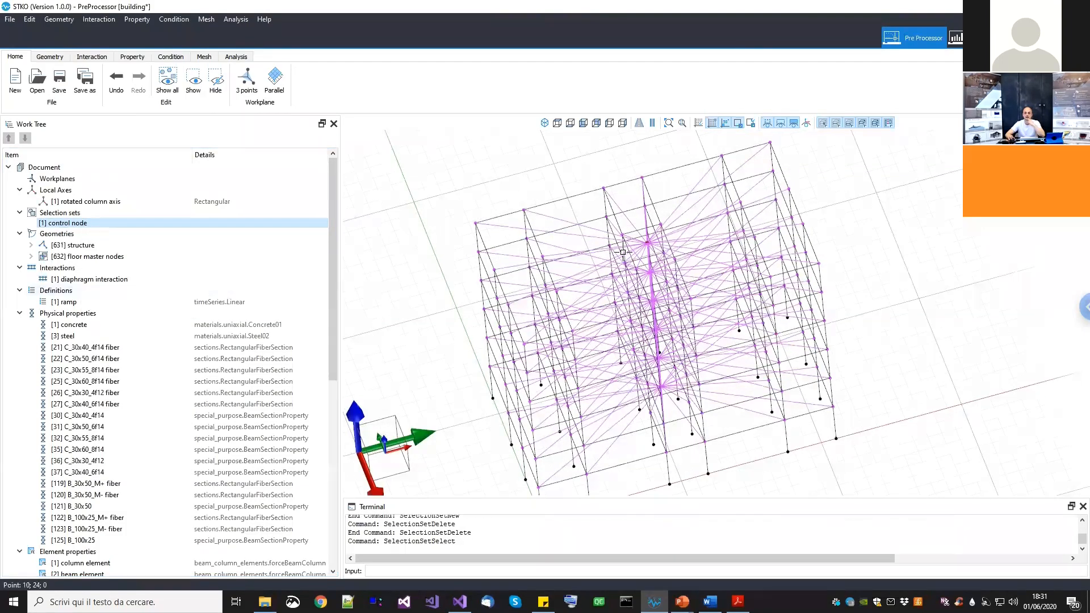
scroll(619, 252, "up", 5)
scroll(675, 216, "up", 2)
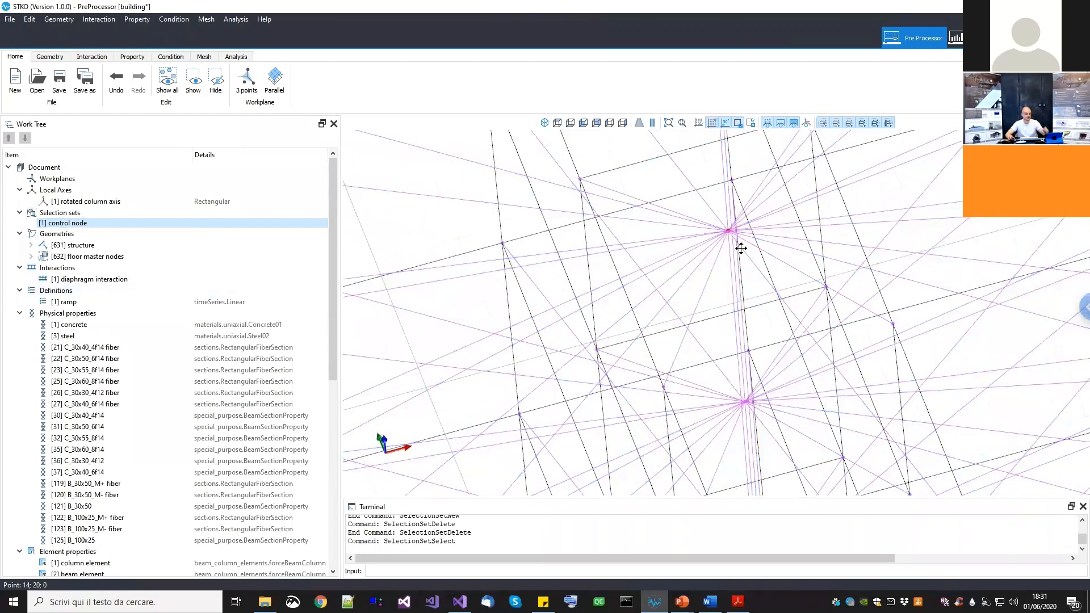
scroll(484, 319, "down", 3)
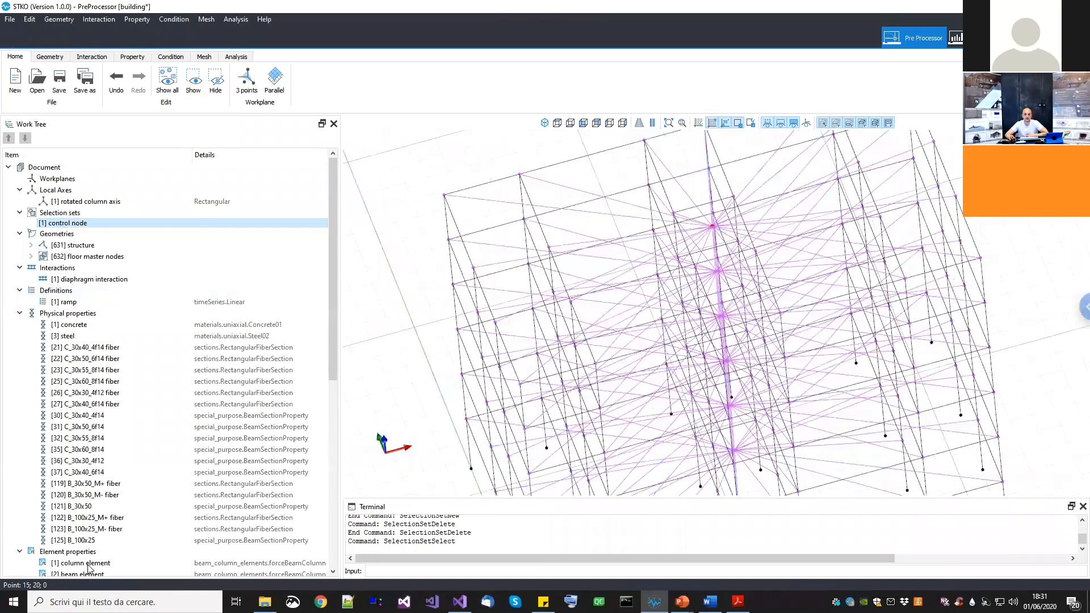
Review the conditions and analysis steps in the work tree and highlight the diaphragm interaction to examine its links
scroll(90, 568, "down", 10)
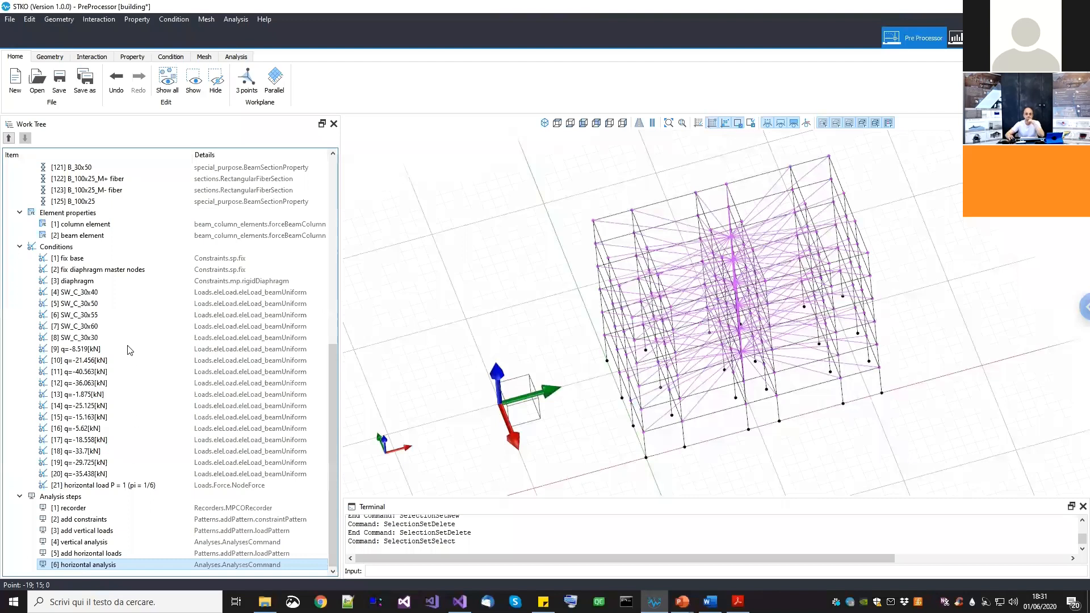
scroll(128, 350, "up", 7)
scroll(19, 236, "up", 3)
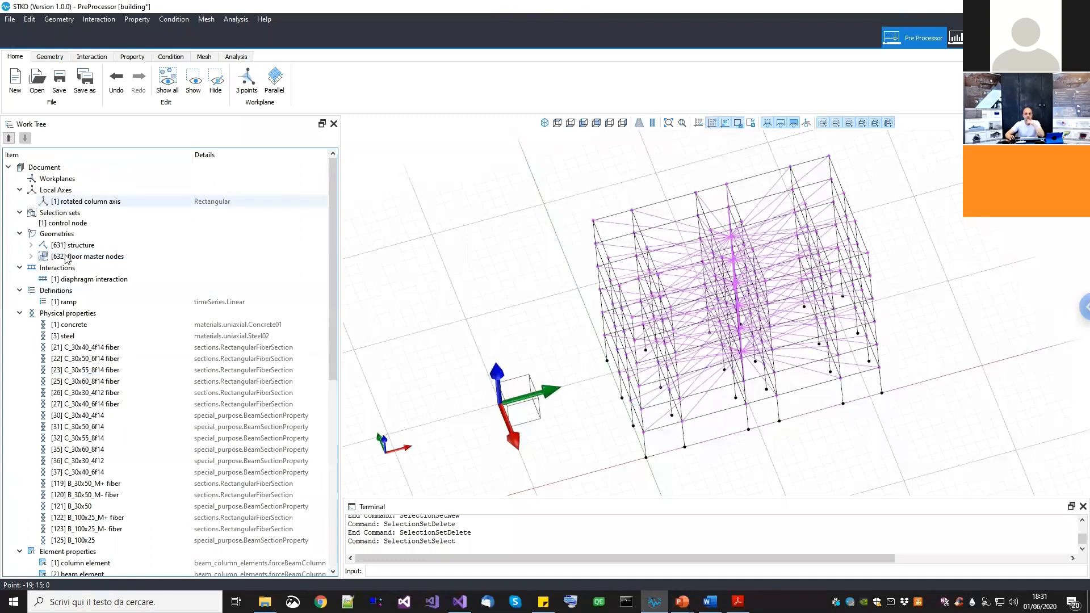
left_click(133, 282)
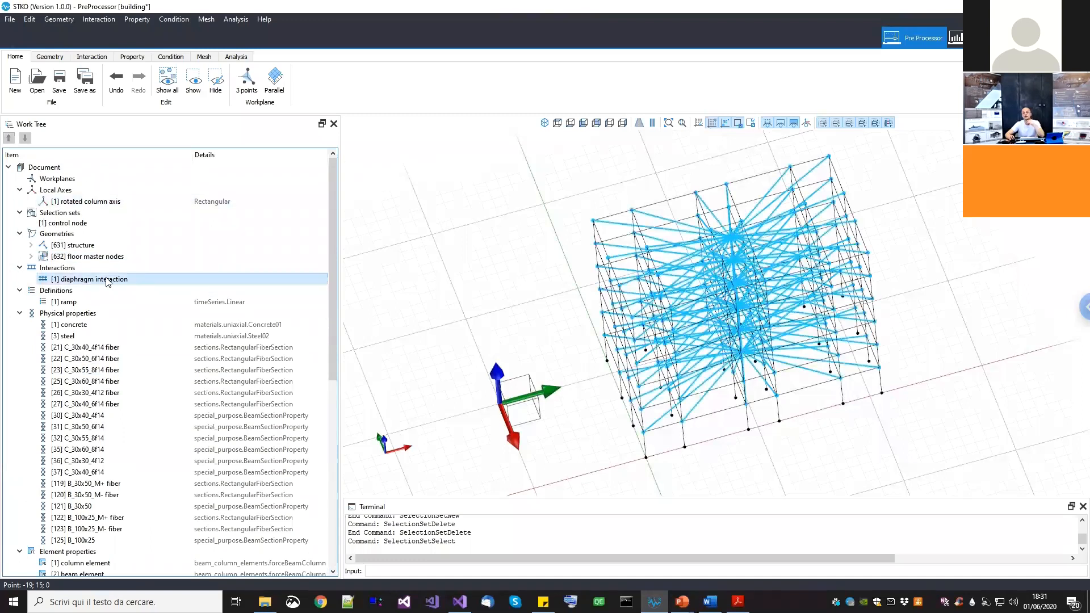
middle_click_drag(650, 288, 644, 316)
left_click(643, 315)
key("Escape")
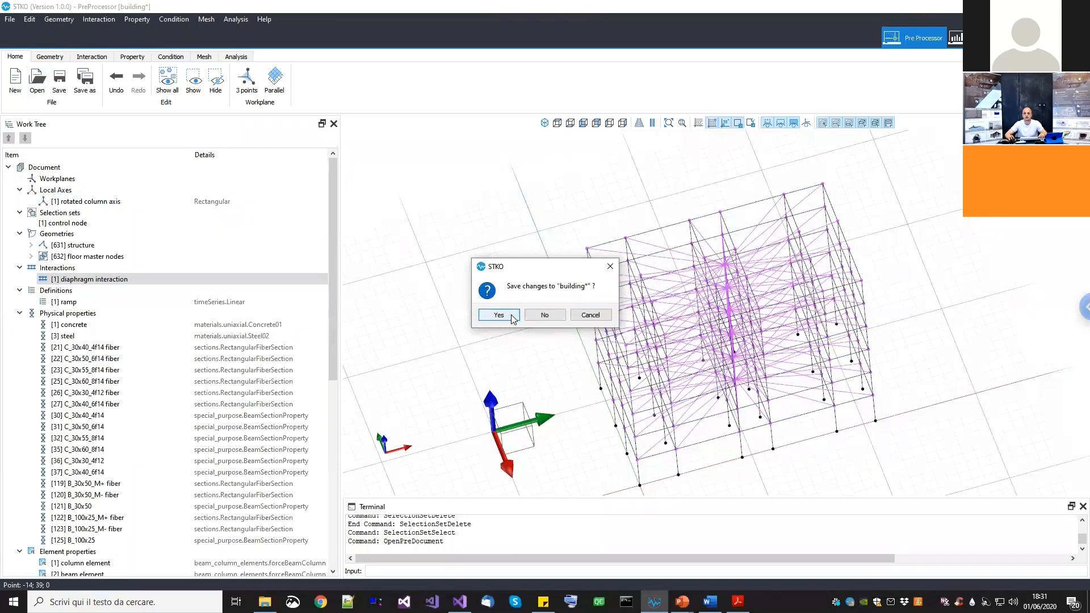
Save the changes to the building model and open the basic_modelling document
left_click(513, 315)
left_click(372, 134)
double_click(372, 135)
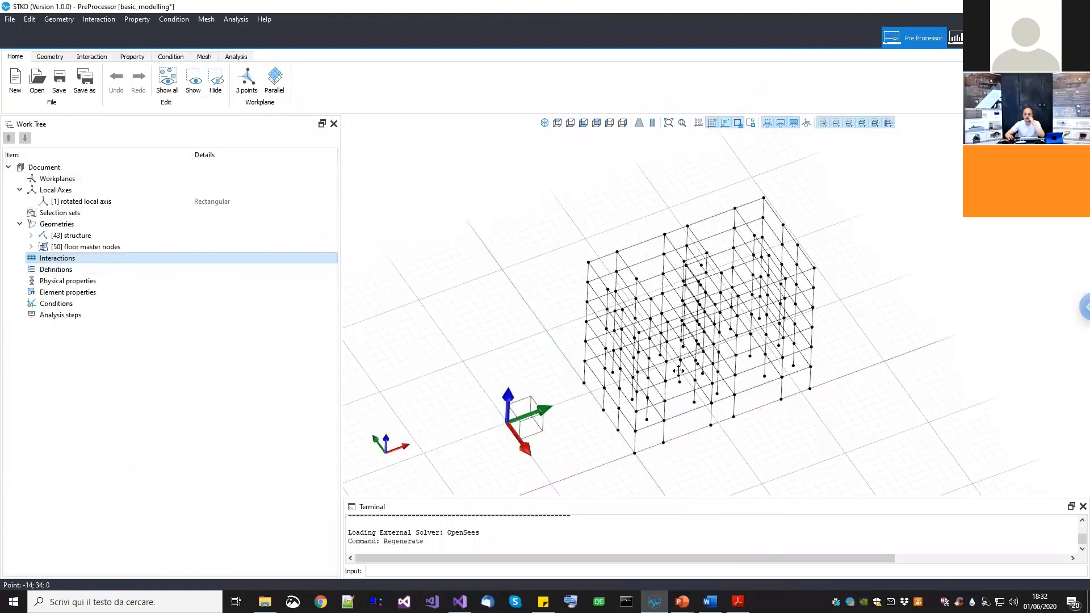
Add a new interaction named "interaction for diaphragm" with the Node to Node links type
middle_click_drag(698, 352, 688, 368)
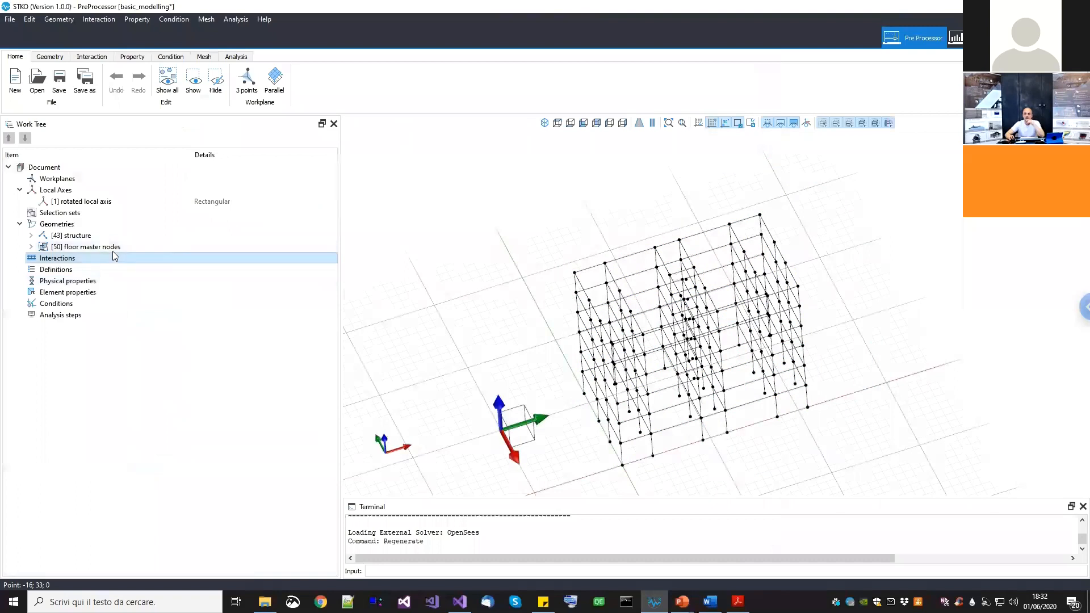
right_click(113, 266)
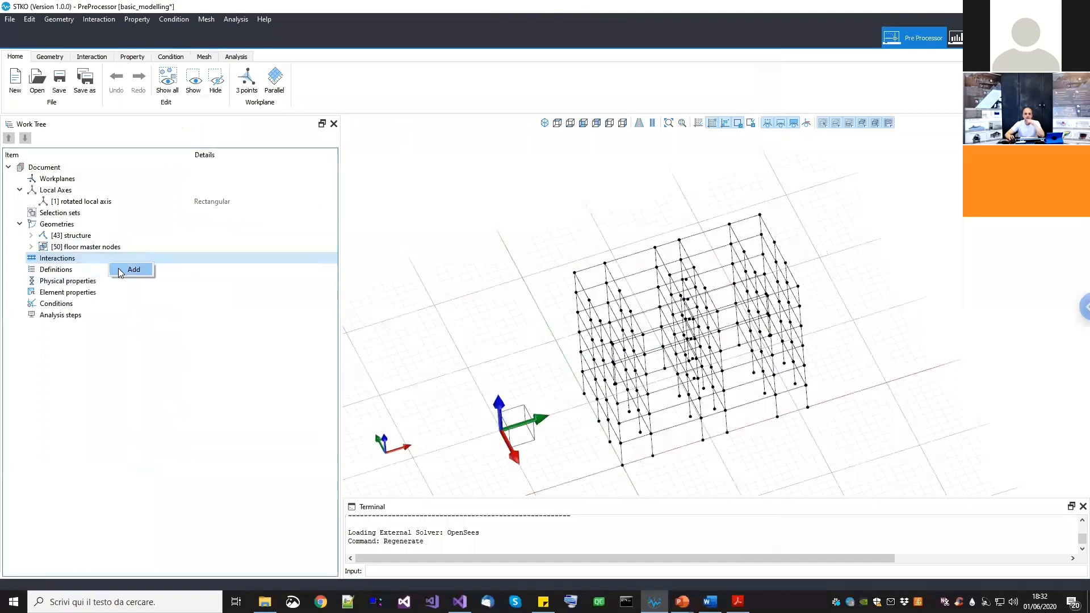
left_click(136, 272)
left_click_drag(351, 183, 244, 185)
type("interaction for diaphragm")
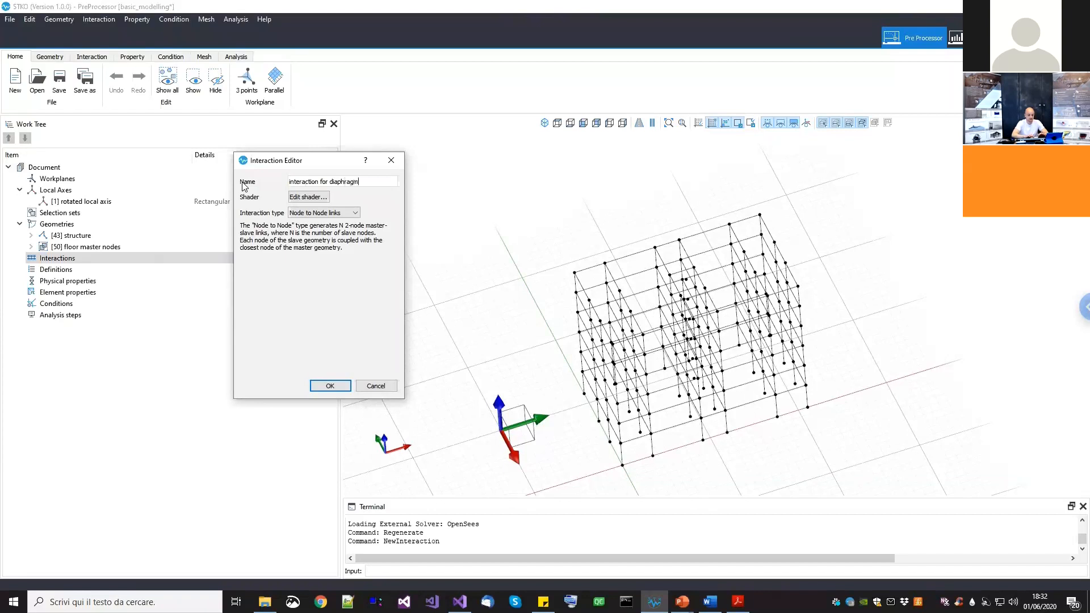
left_click(331, 386)
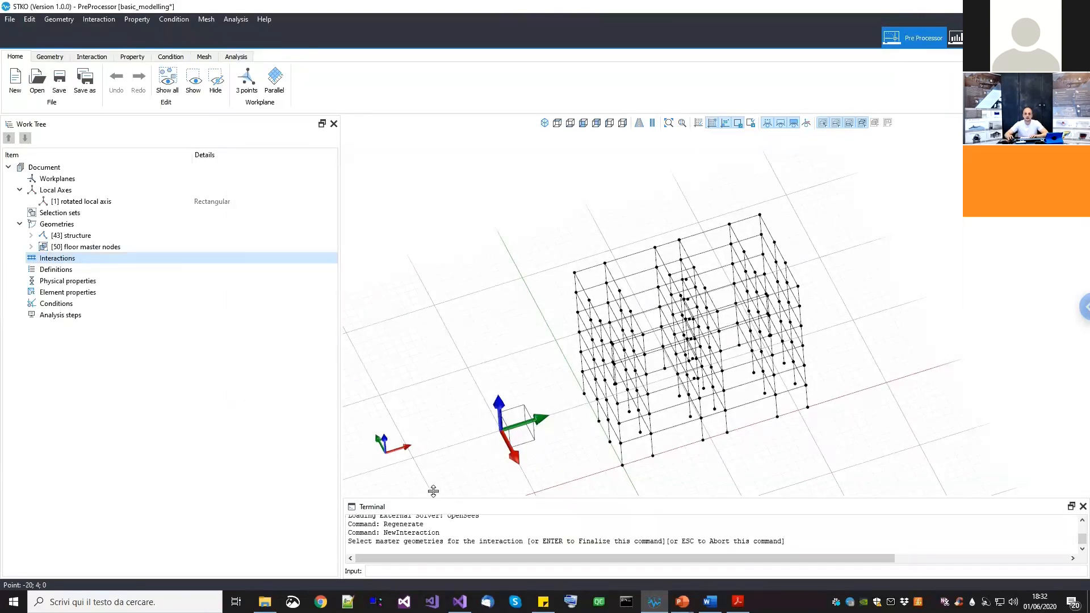
Pick the floor master nodes geometry as the master geometry of the new diaphragm interaction
left_click_drag(432, 496, 434, 469)
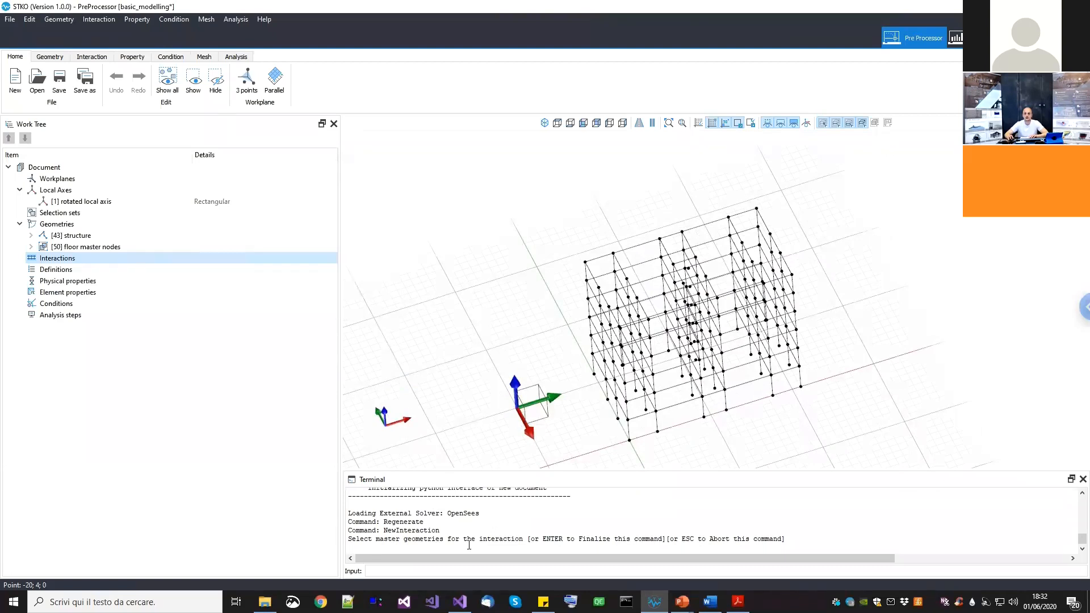
middle_click_drag(793, 257, 598, 290)
scroll(655, 318, "up", 5)
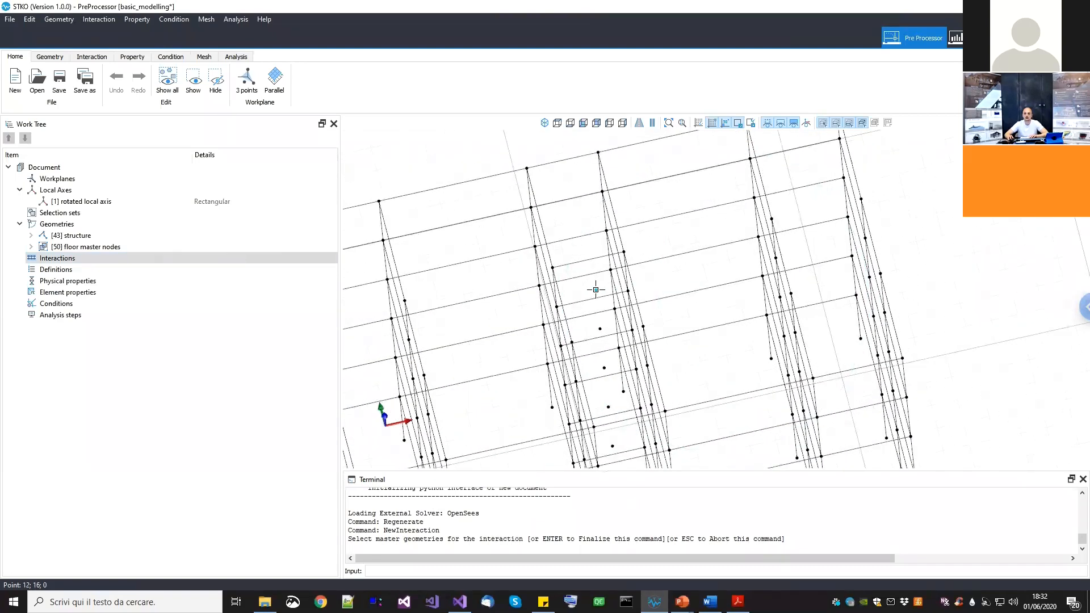
left_click(119, 248)
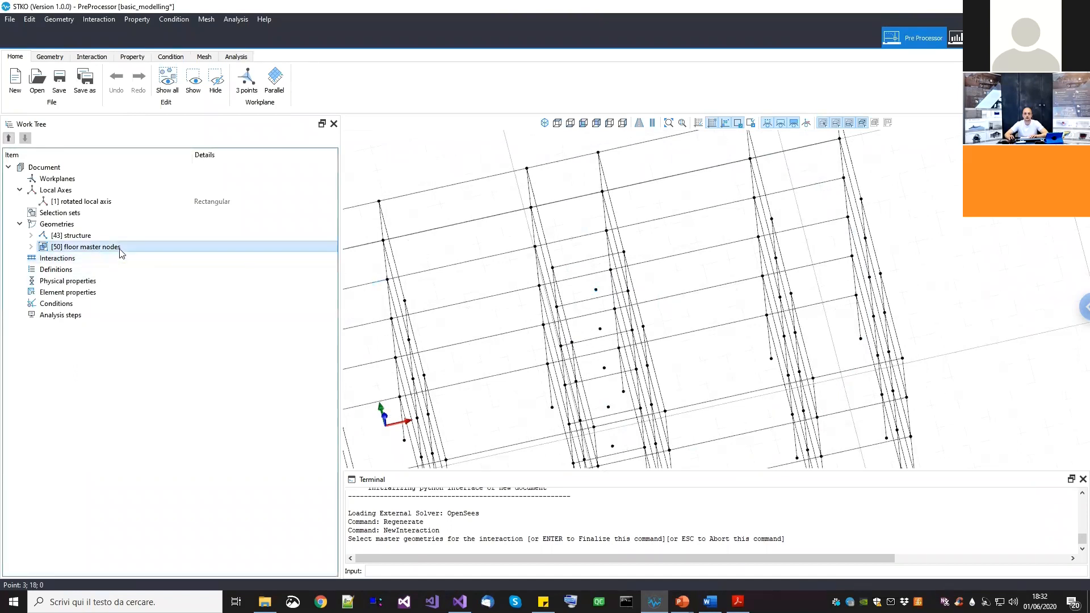
Window-select the column of floor master nodes in plan view as the master geometries of the new interaction and accept them
right_click(119, 250)
left_click(133, 256)
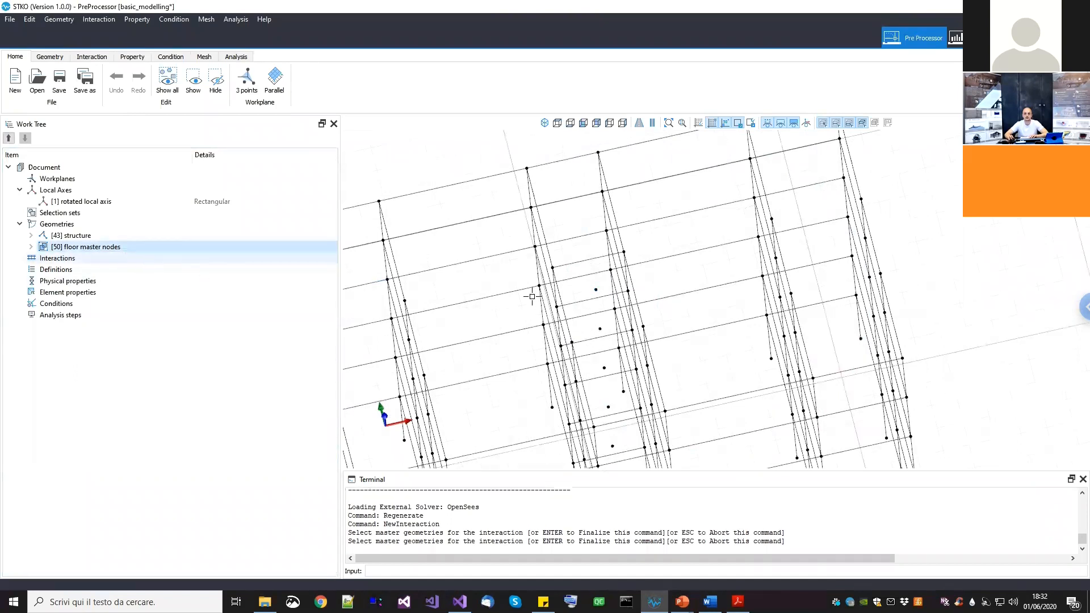
middle_click_drag(560, 290, 573, 291)
scroll(574, 291, "down", 1)
scroll(657, 331, "down", 1)
middle_click_drag(657, 331, 551, 174)
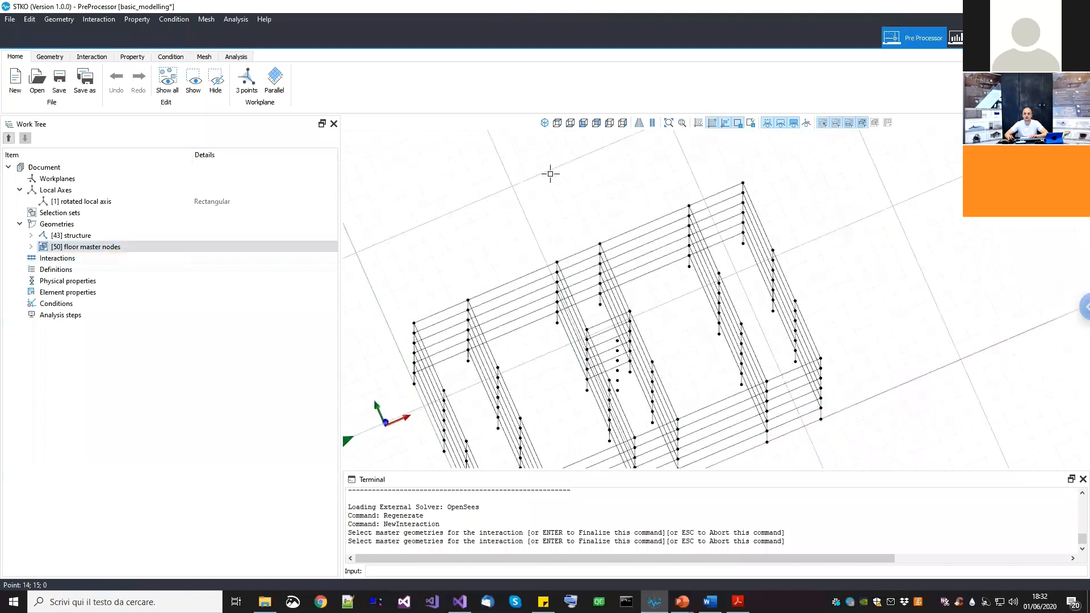
scroll(599, 324, "up", 1)
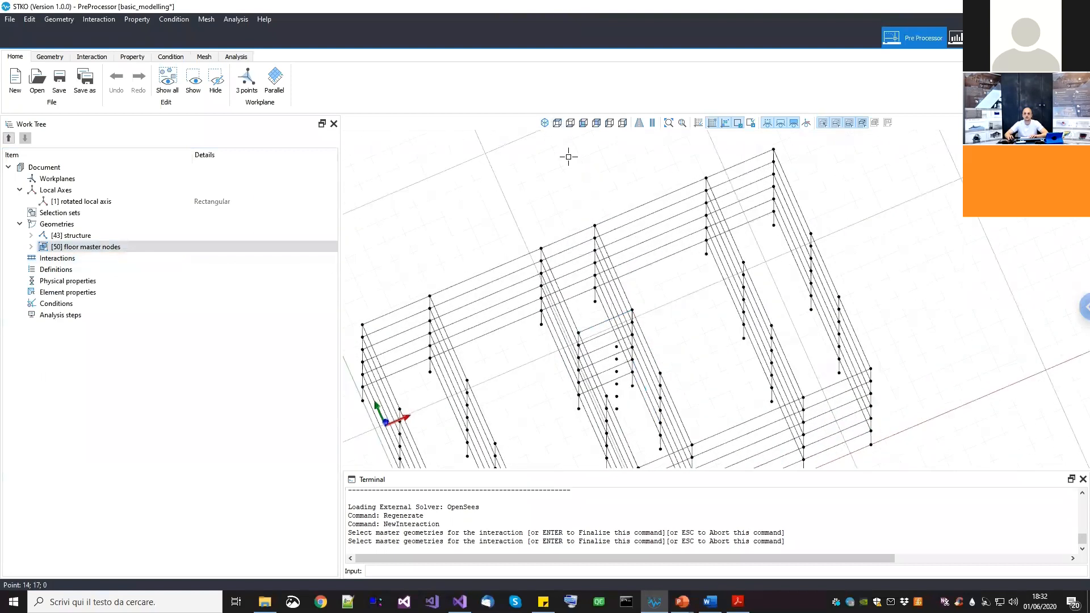
left_click(557, 122)
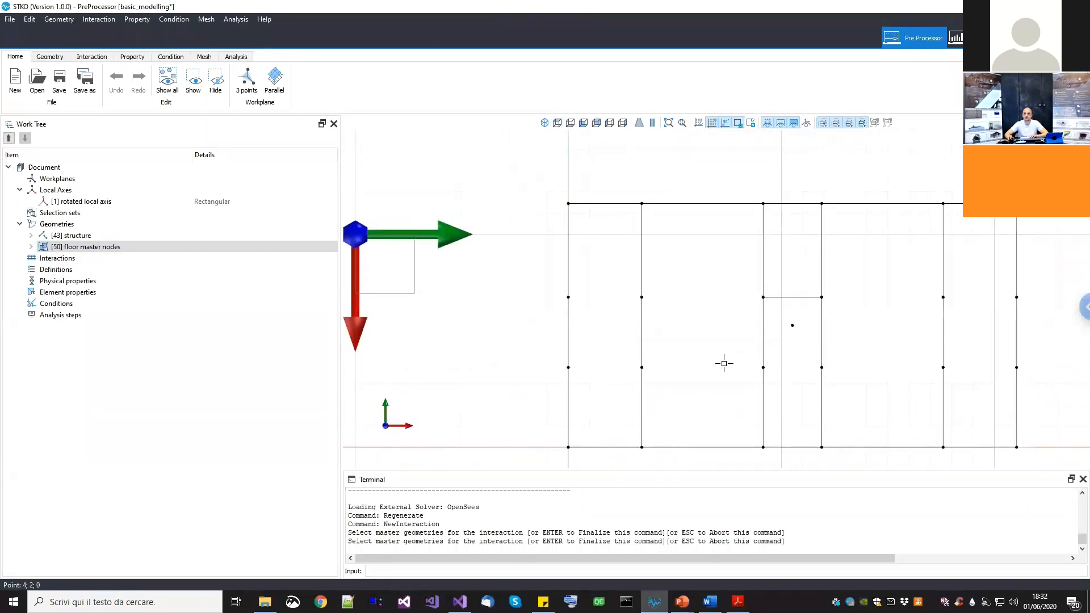
left_click_drag(805, 287, 843, 335)
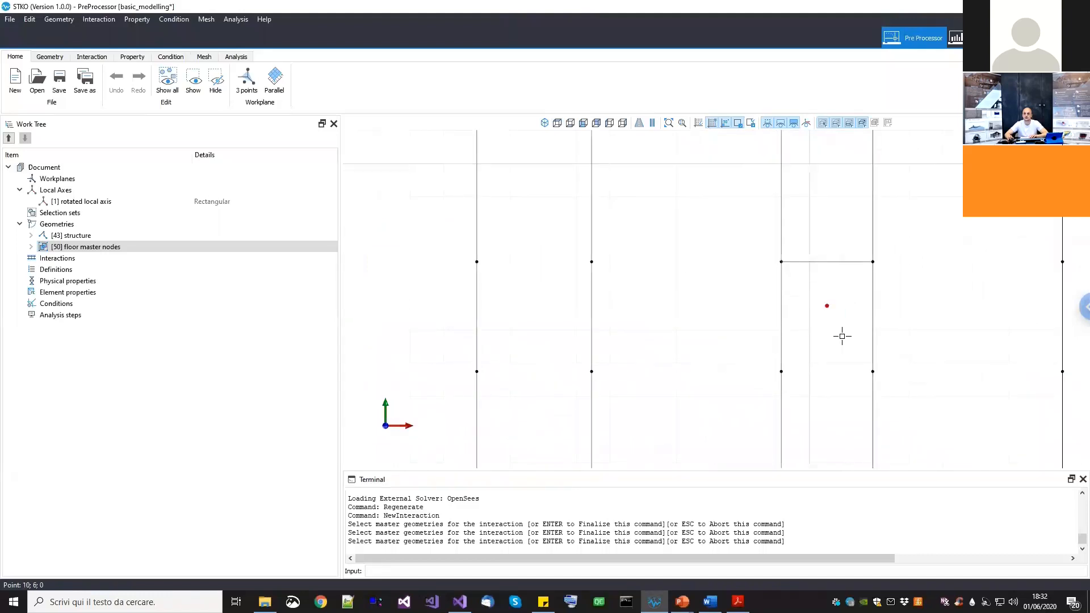
scroll(843, 336, "down", 3)
middle_click_drag(815, 321, 890, 419)
key("Return")
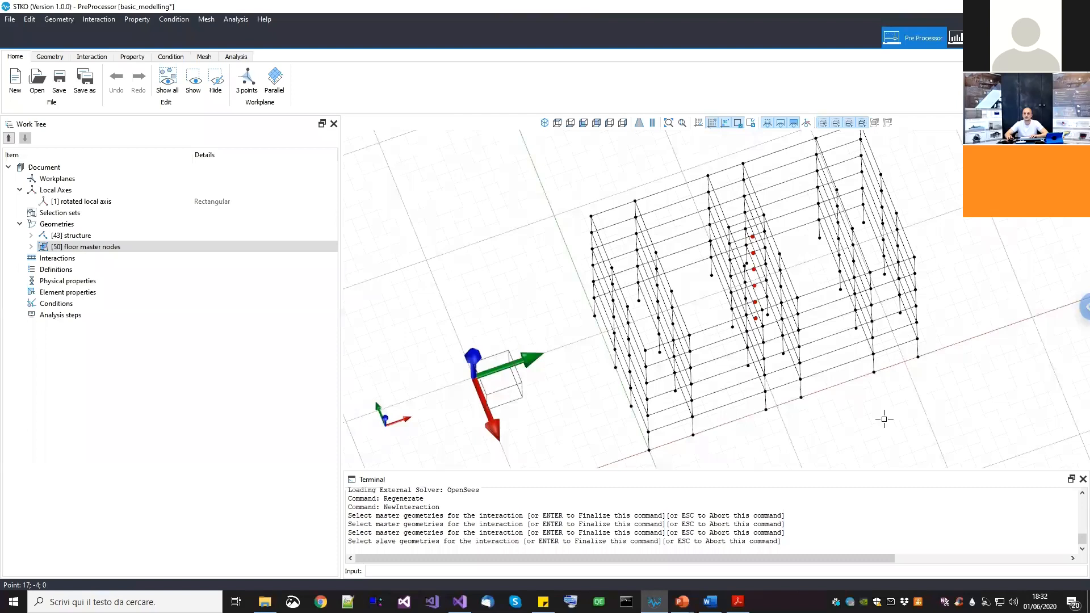
Restrict picking to vertices, window-select all floor-level nodes above the base in front view as slave geometries, and finalize the interaction
middle_click_drag(689, 302, 639, 358)
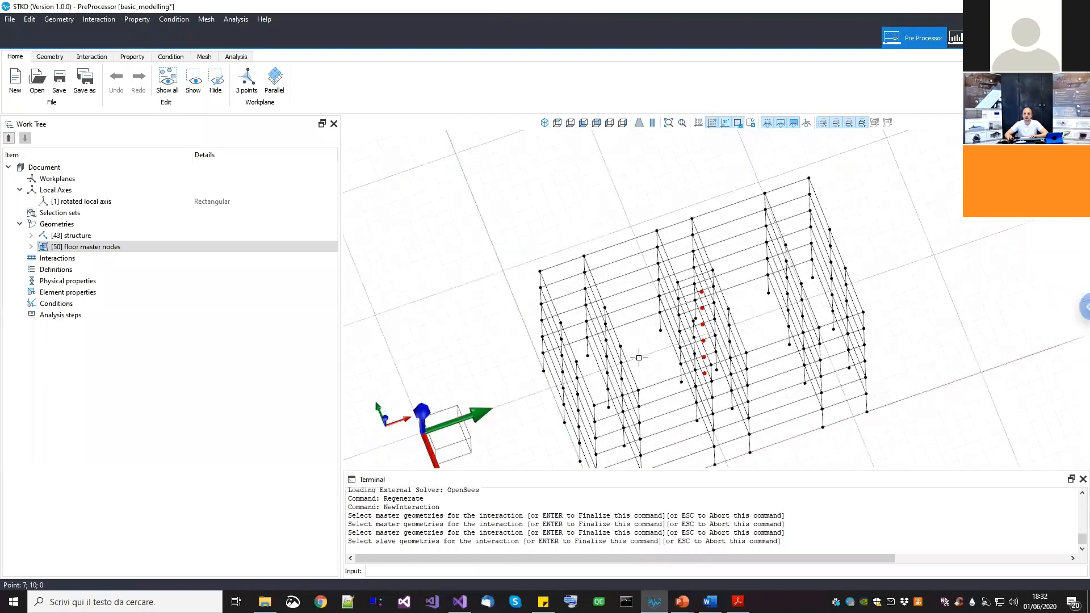
left_click(583, 123)
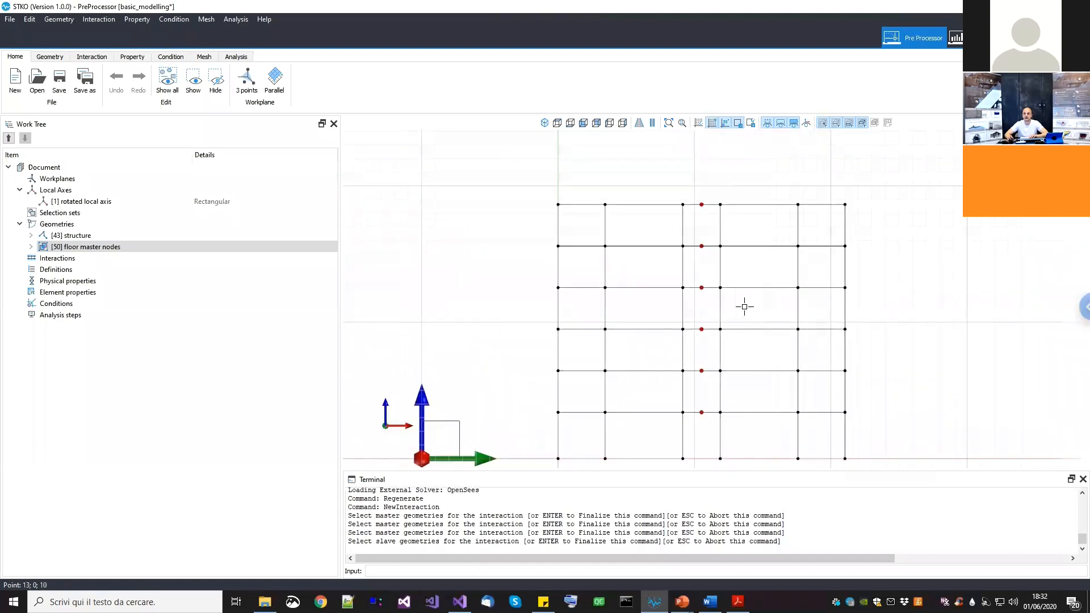
left_click(862, 122)
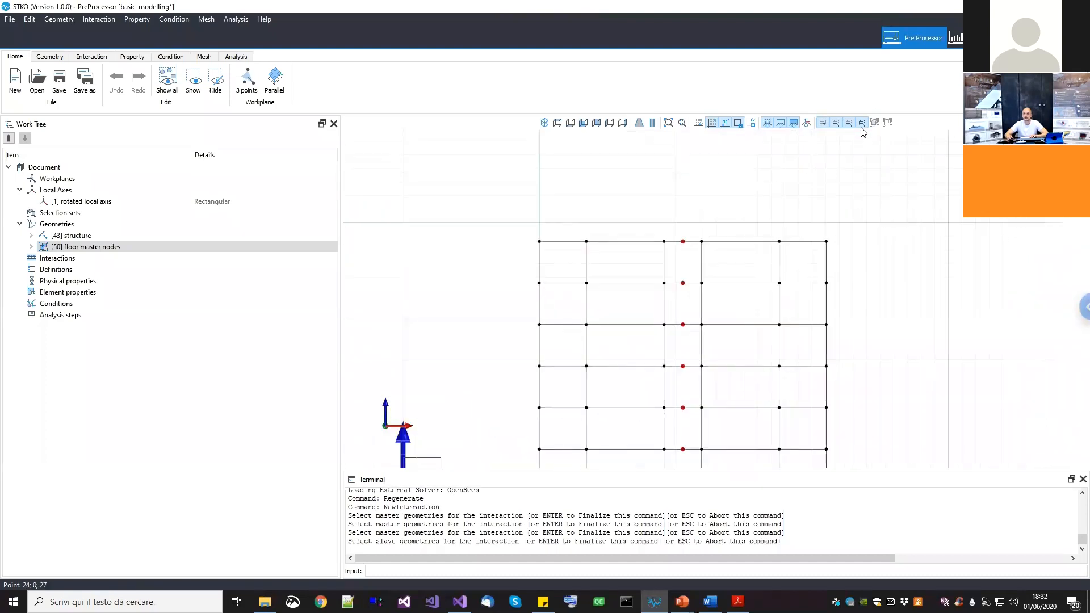
left_click(822, 123)
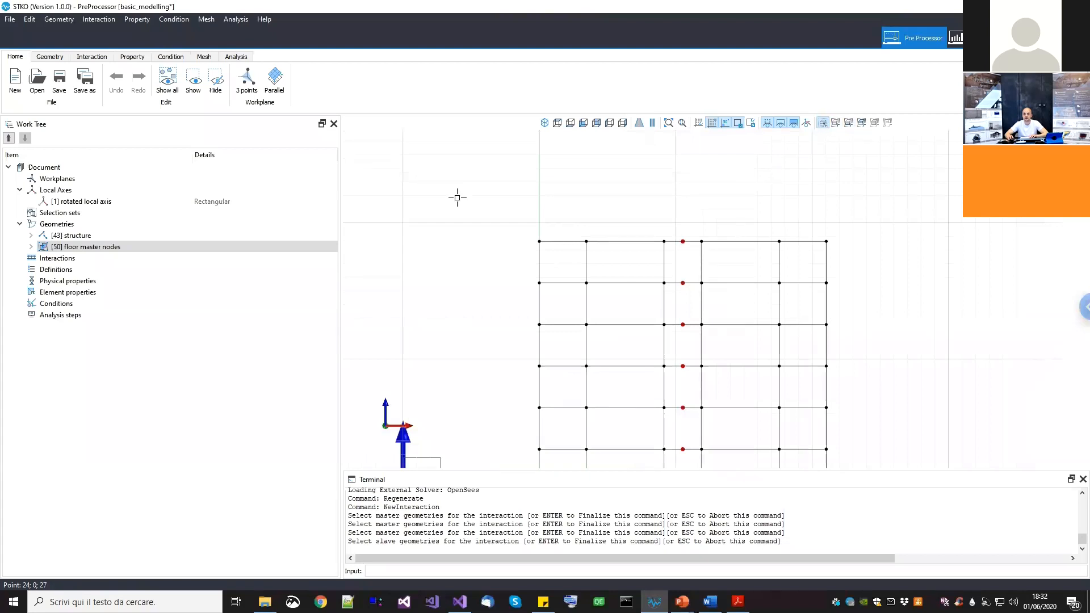
left_click_drag(443, 184, 820, 402)
middle_click_drag(647, 304, 675, 298)
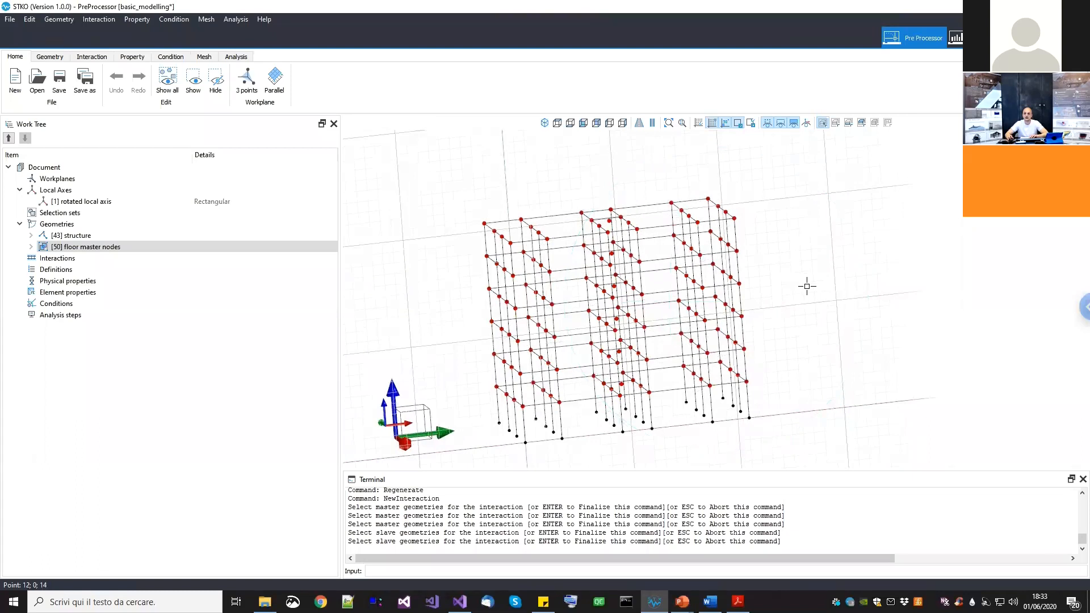
key("Return")
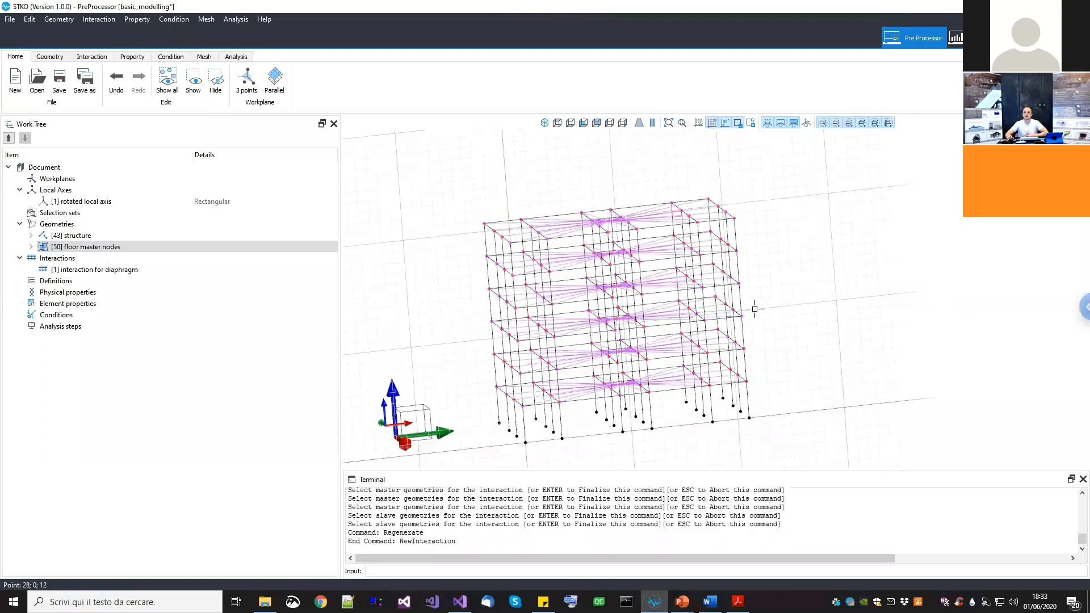
Examine the links of the diaphragm interaction between the master nodes and the frame nodes at each floor
middle_click_drag(726, 291, 674, 330)
scroll(623, 361, "up", 4)
middle_click_drag(671, 401, 515, 424)
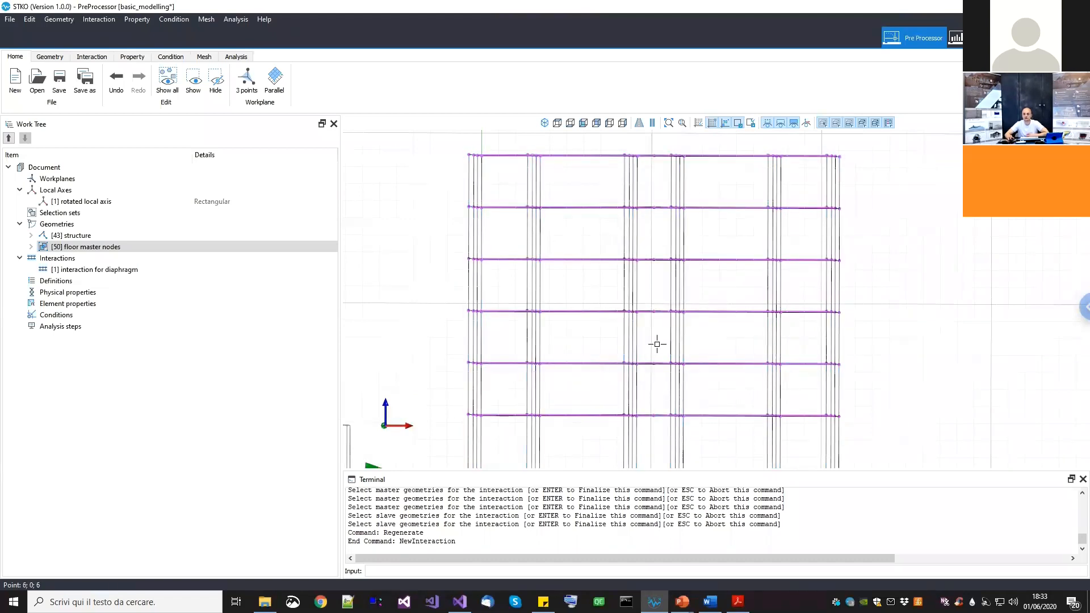
left_click(126, 270)
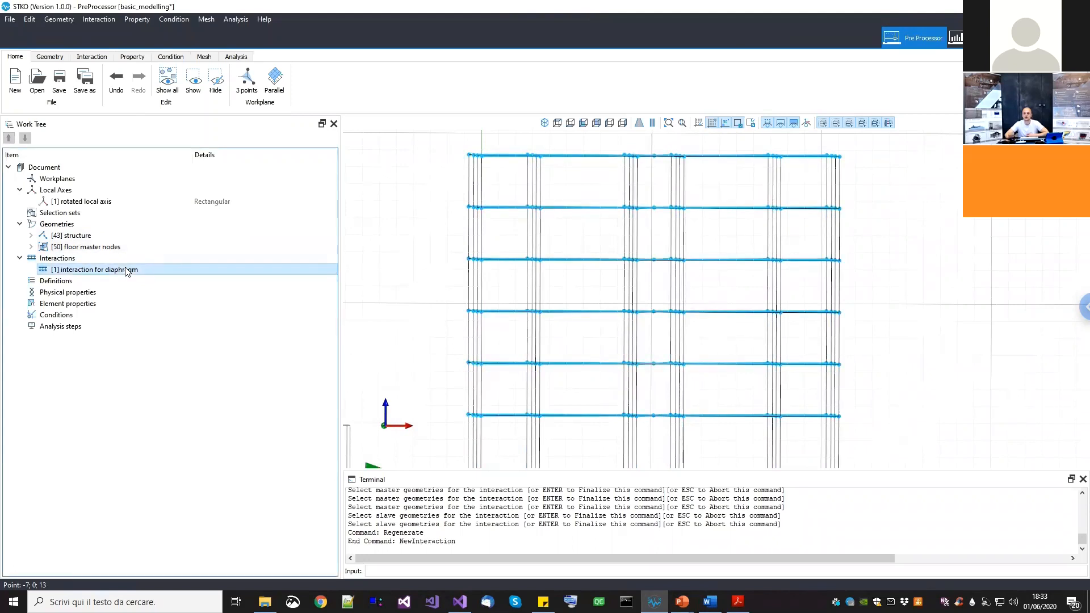
middle_click_drag(638, 405, 649, 433)
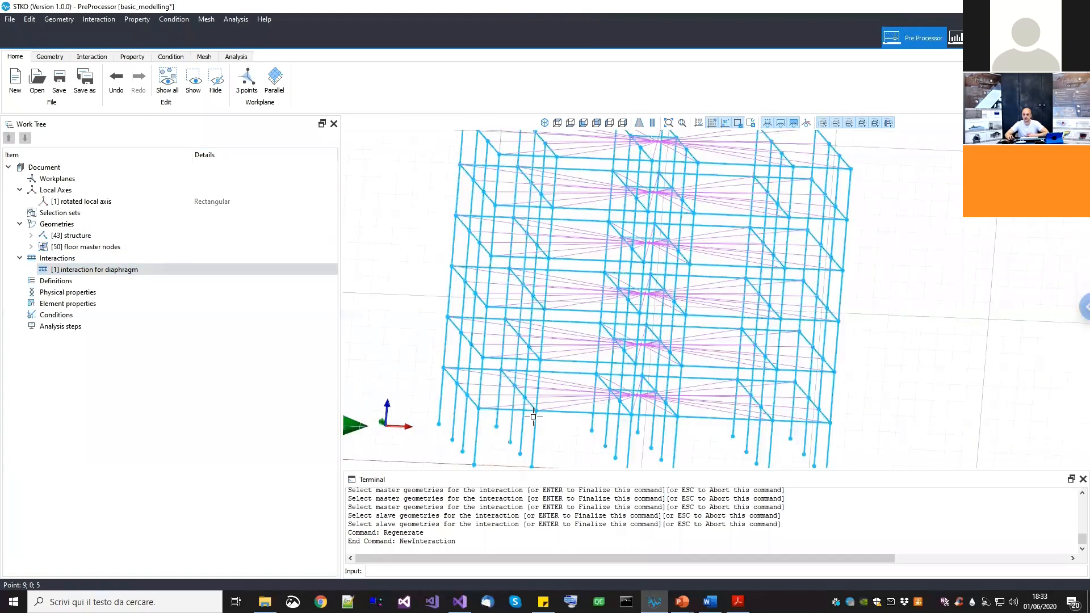
scroll(627, 399, "up", 4)
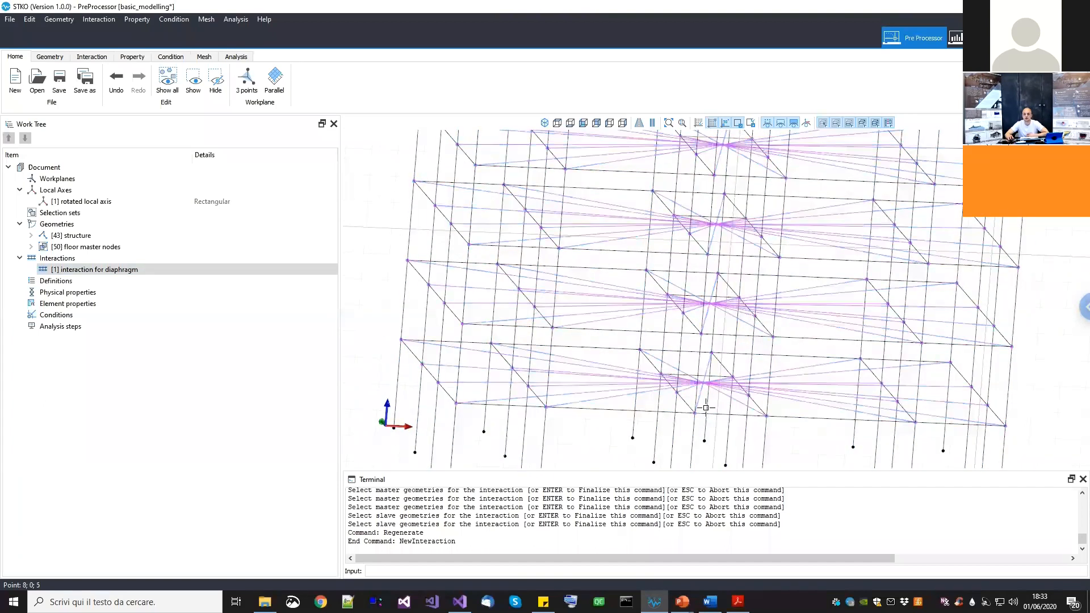
scroll(704, 387, "down", 5)
middle_click_drag(689, 383, 748, 335)
Save the basic_modelling document and open building.scd from the example folder in its place
key("ctrl+s")
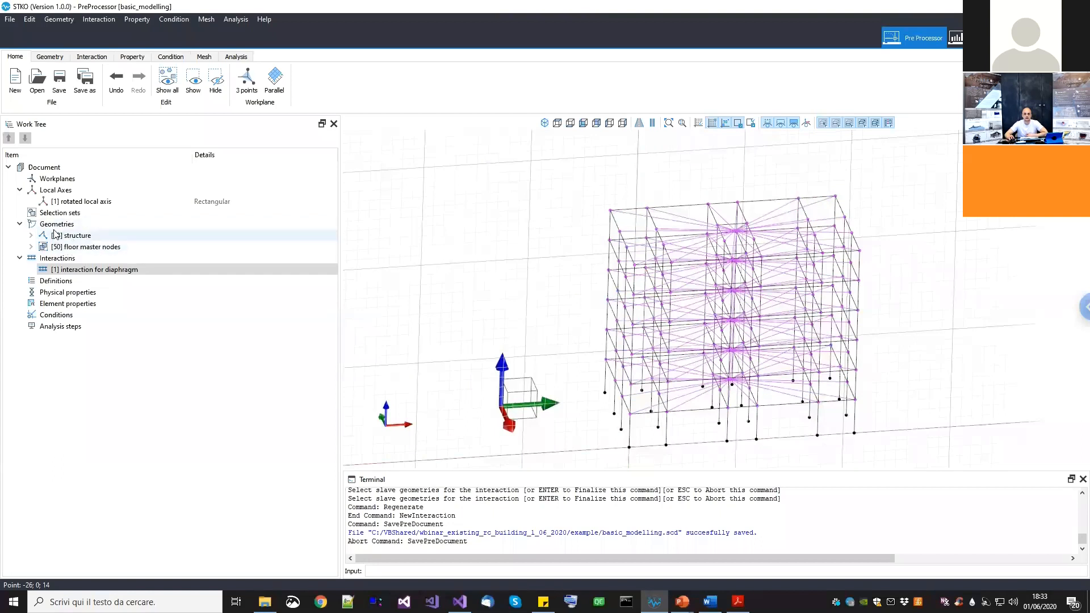
left_click(70, 271)
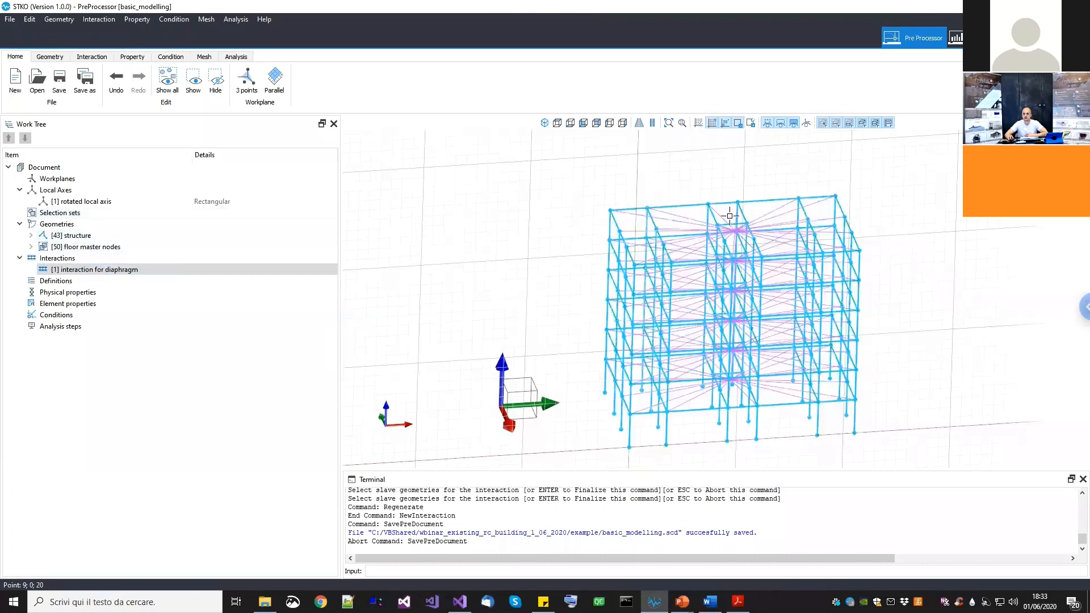
left_click(37, 79)
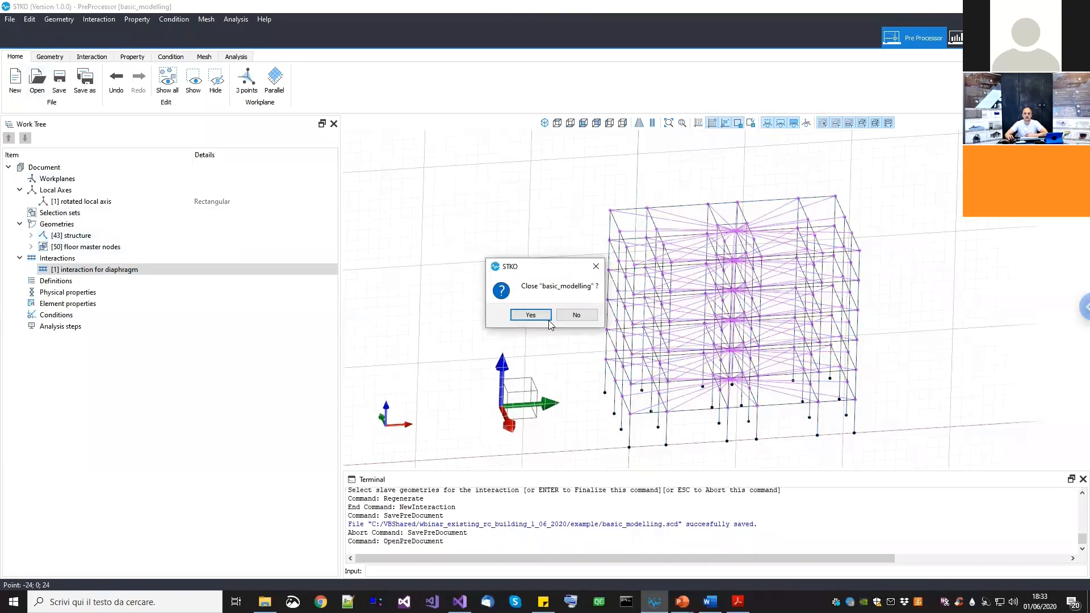
left_click(530, 315)
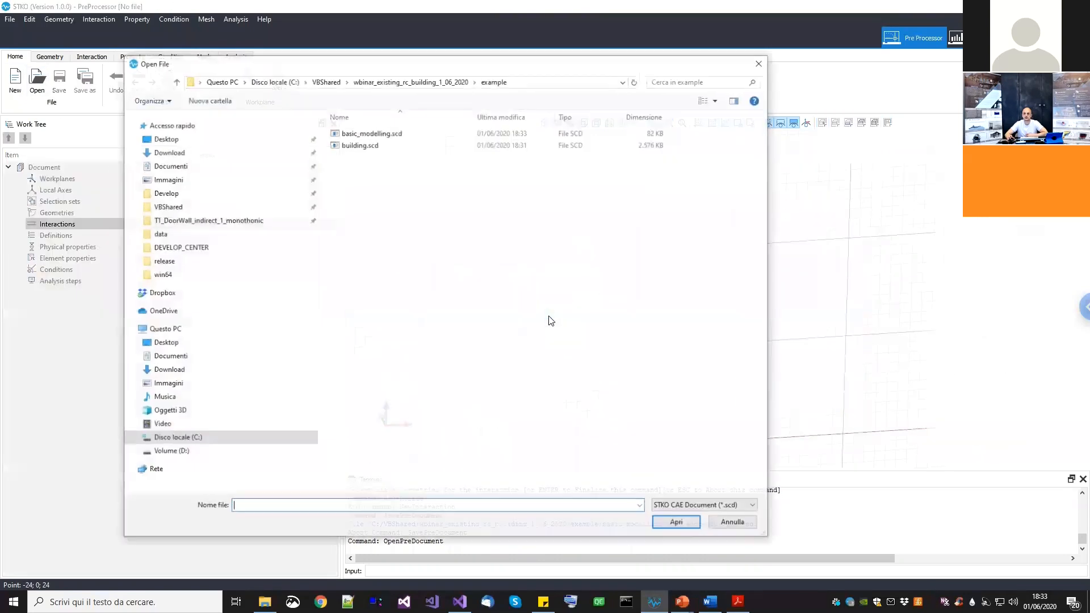
left_click(363, 147)
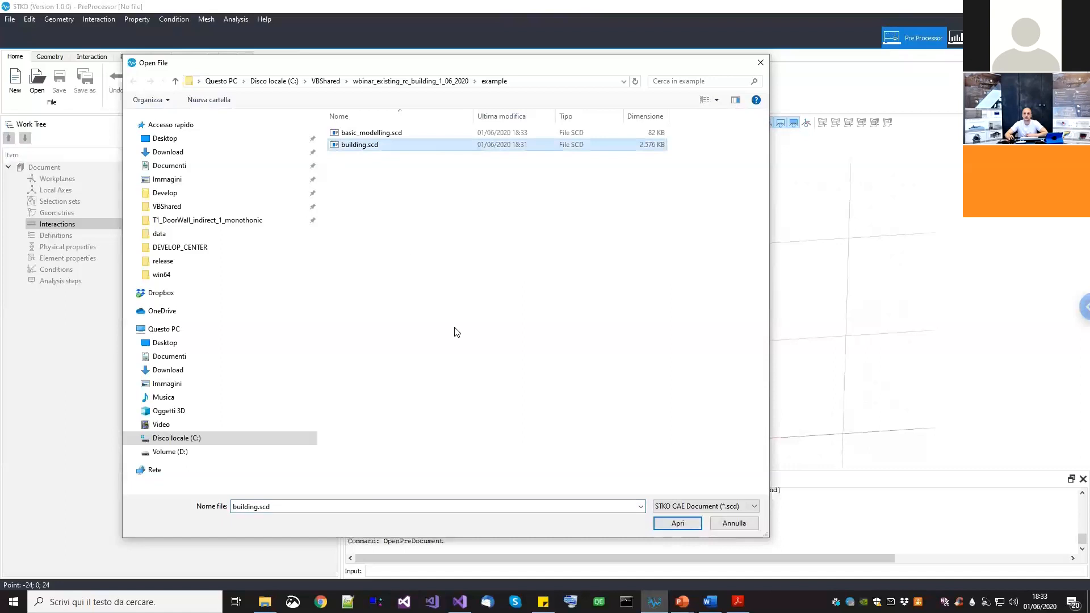
left_click(675, 523)
Display the building by physical property in an isometric view and examine its beam and column sections
middle_click_drag(655, 326, 619, 355)
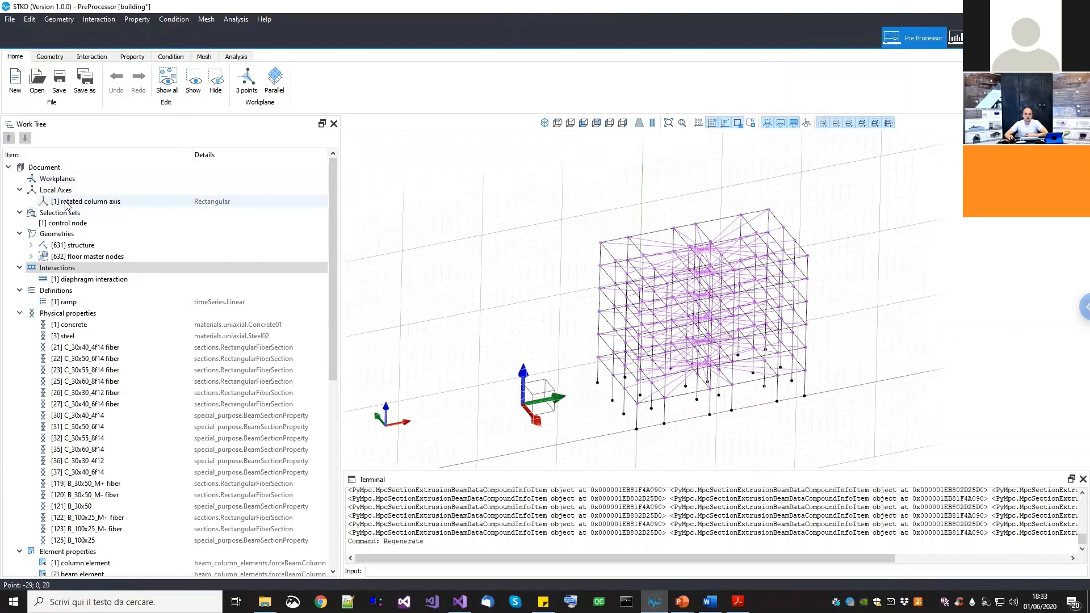
scroll(64, 306, "down", 1)
scroll(64, 307, "down", 1)
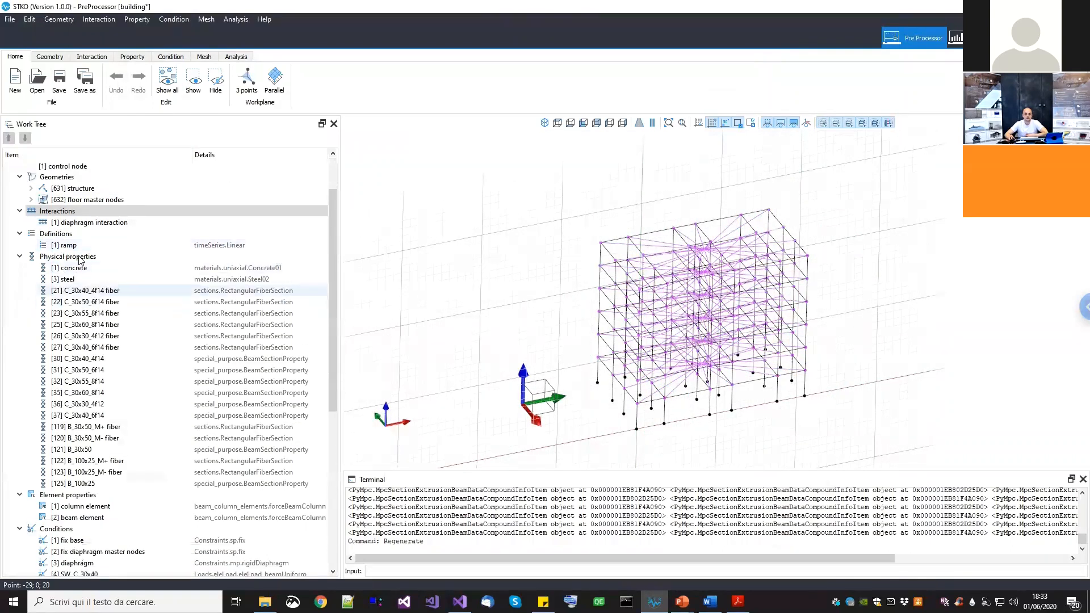
left_click(82, 257)
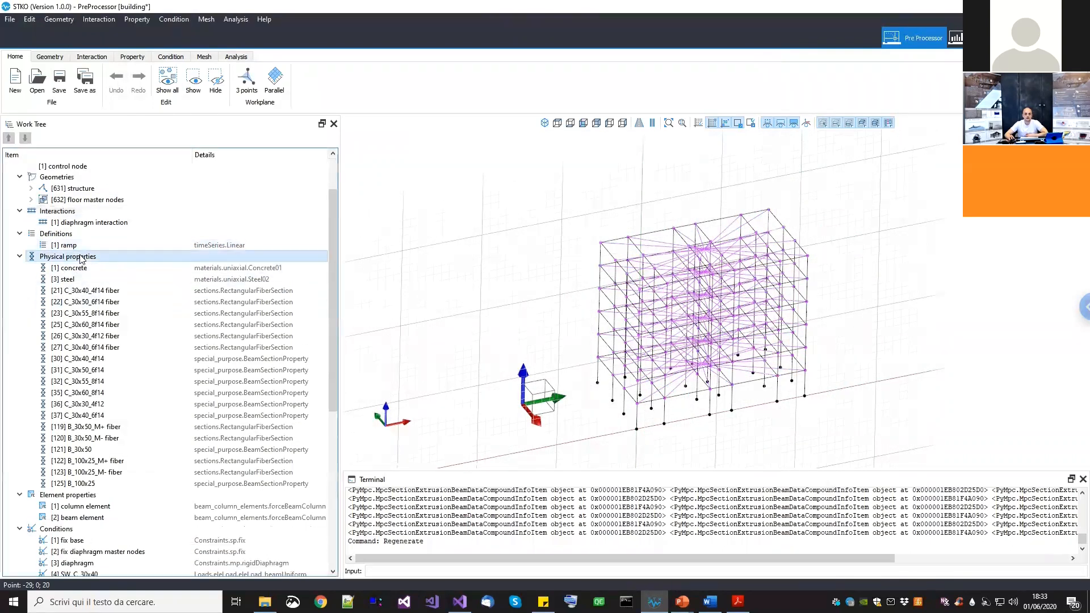
left_click(133, 57)
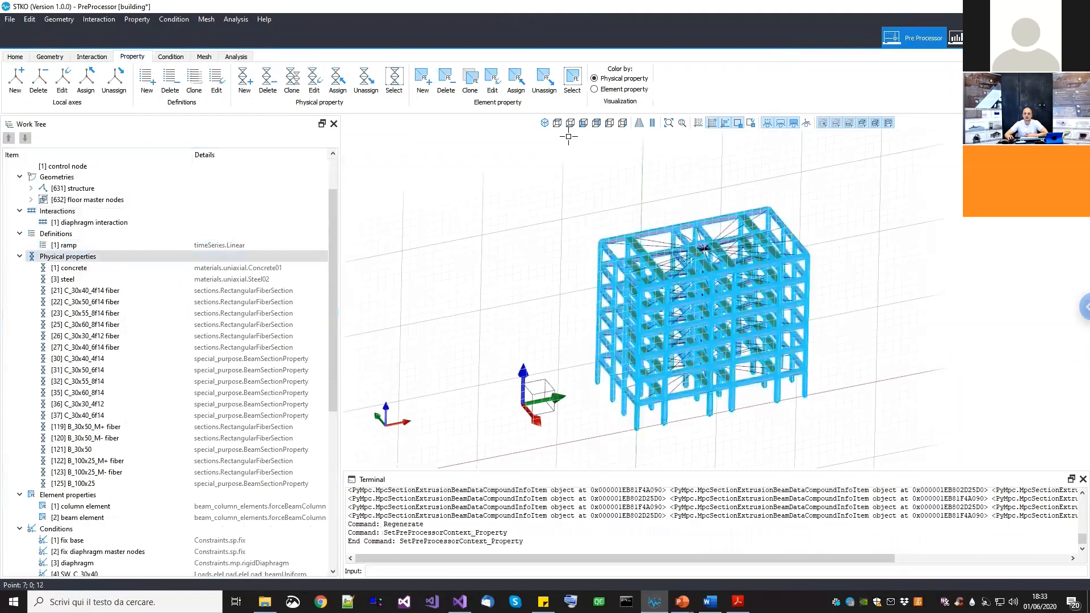
left_click(543, 123)
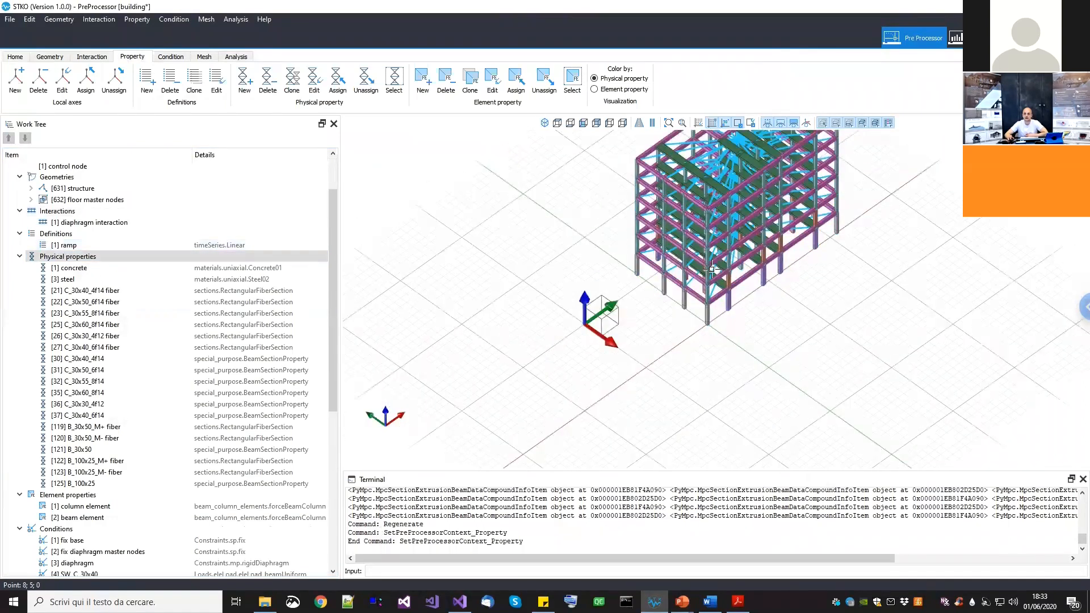
scroll(703, 242, "up", 5)
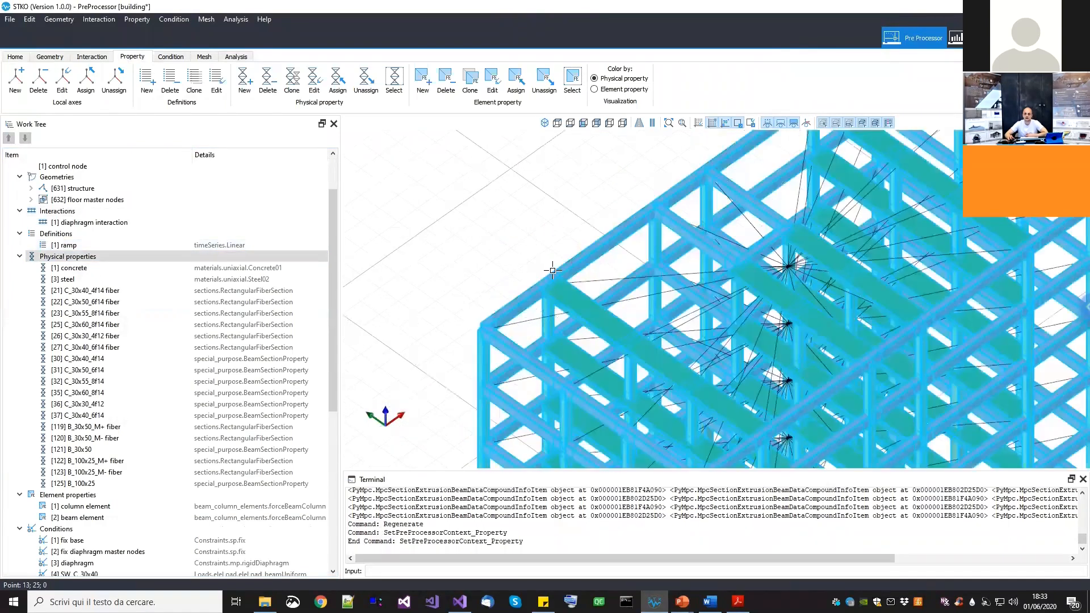
scroll(525, 295, "down", 2)
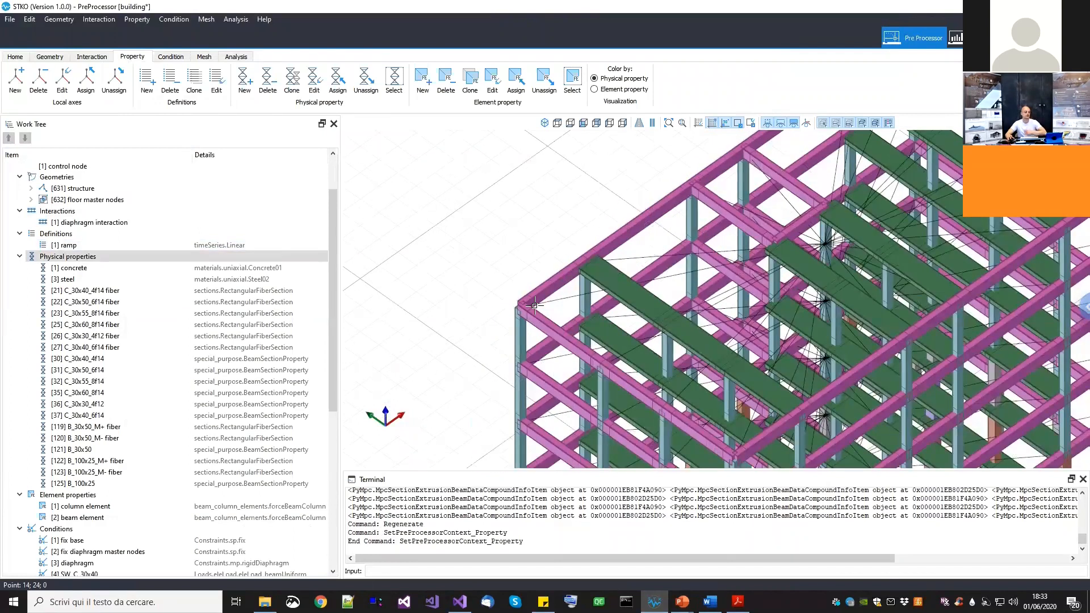
scroll(519, 278, "down", 3)
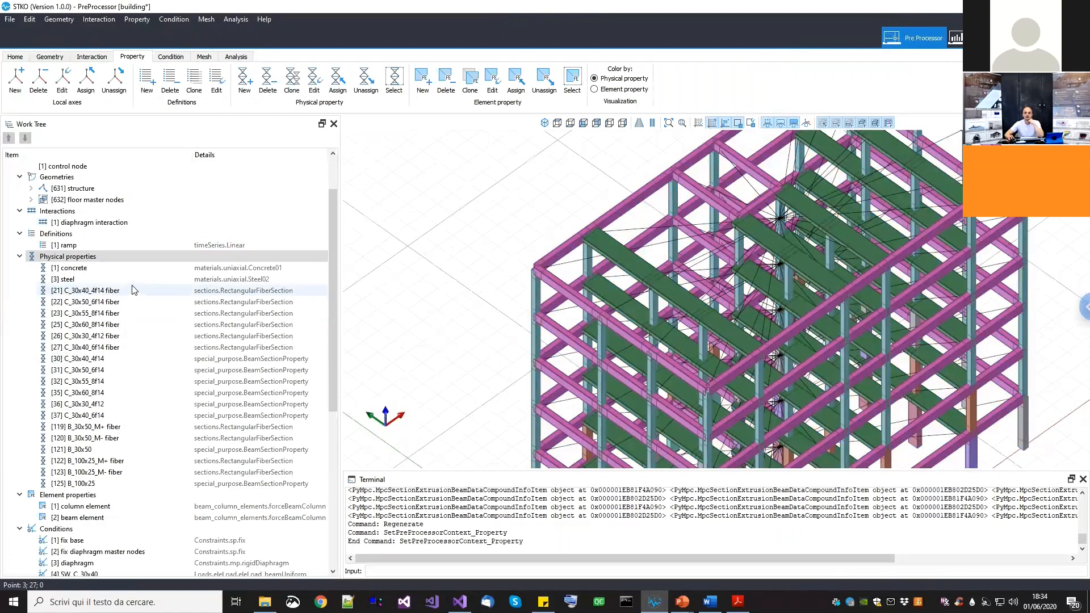
Open the concrete physical property for editing and examine the description of its fpc parameter
left_click(73, 268)
left_click(102, 280)
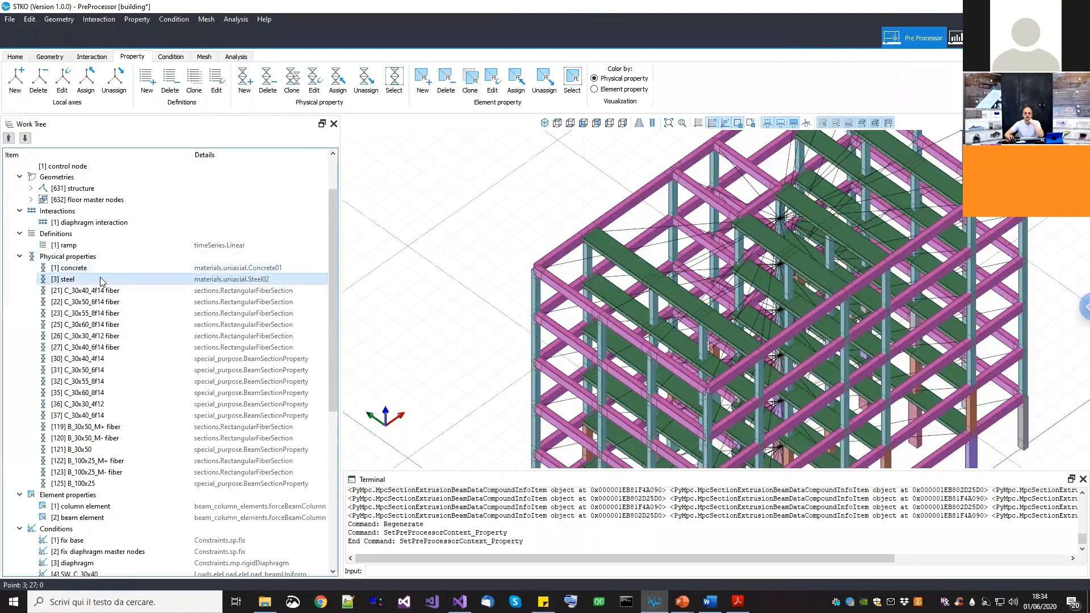
left_click(163, 270)
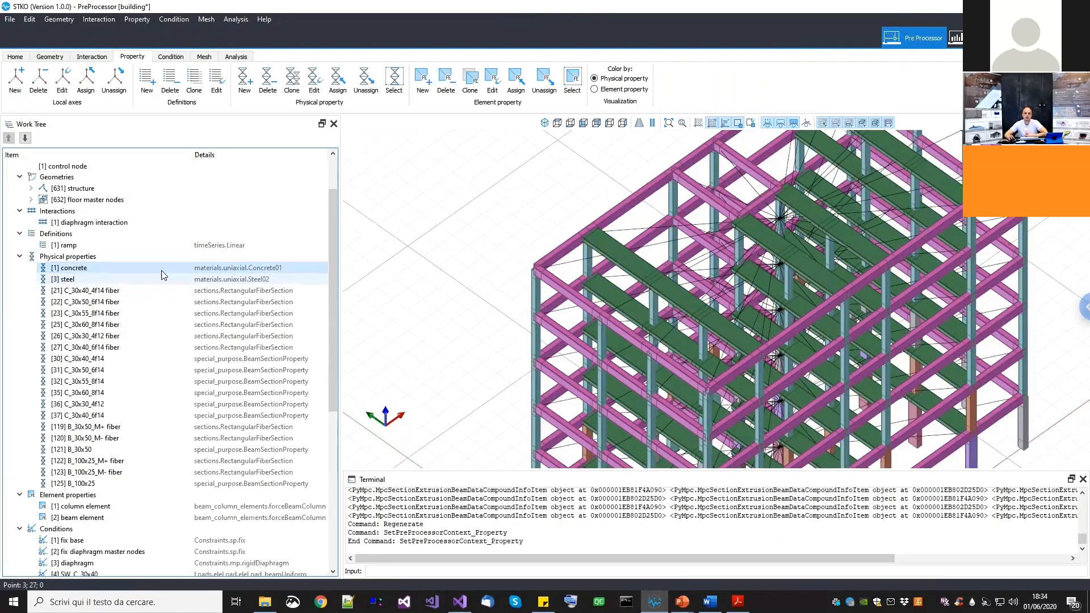
right_click(158, 275)
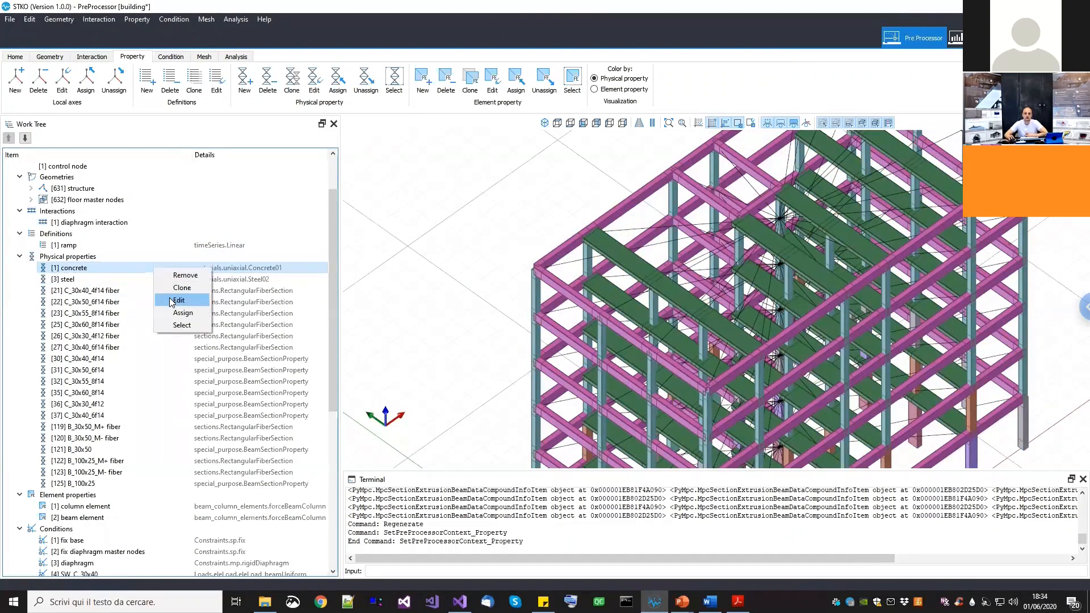
left_click(171, 301)
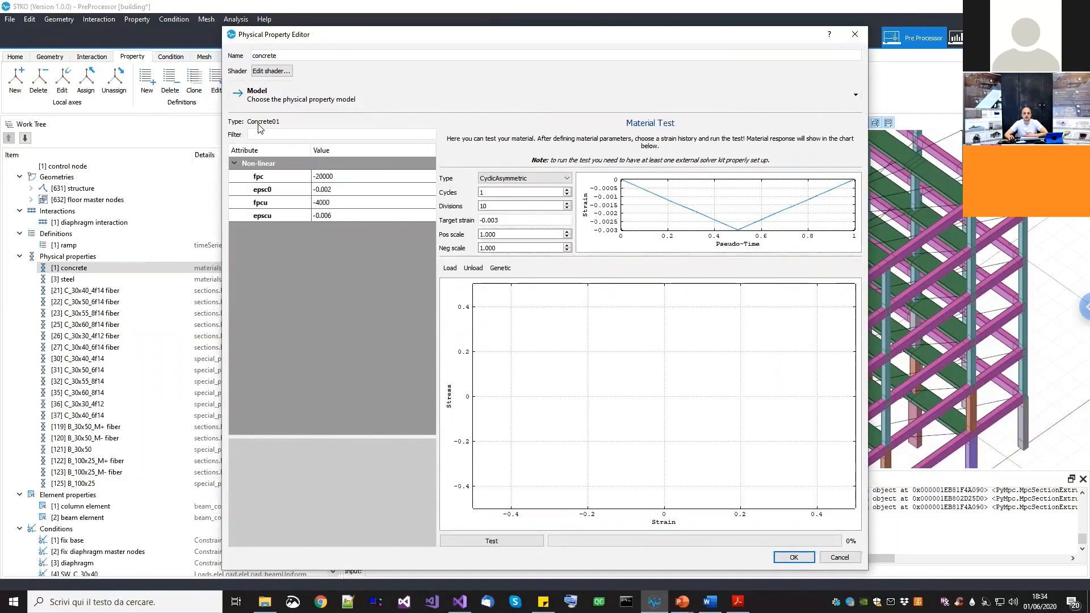
left_click(287, 181)
left_click(345, 177)
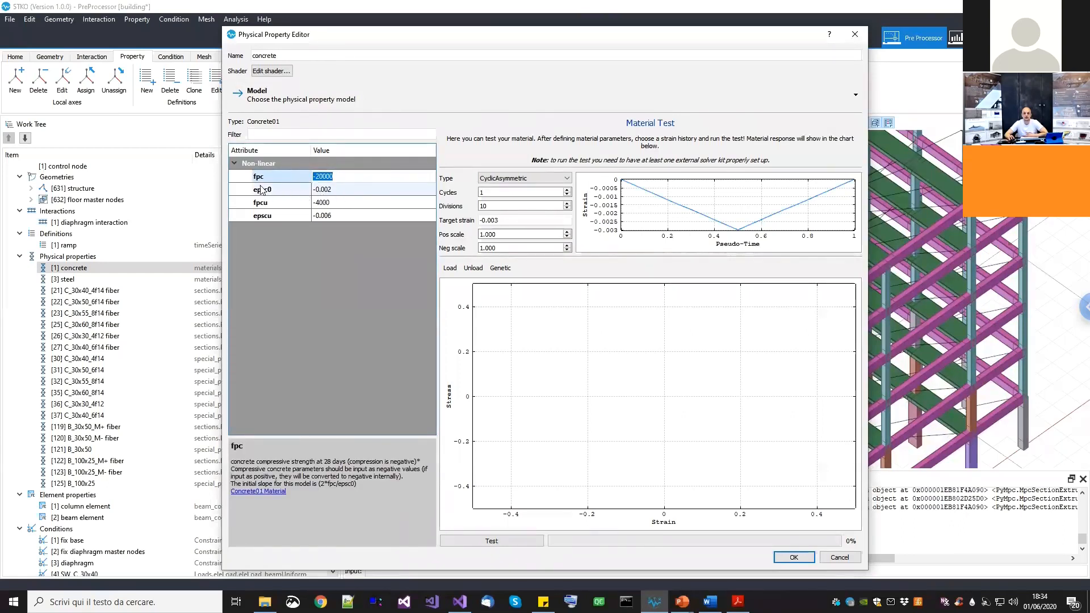
Set the concrete's material test to the CyclicEN12512 strain history with 100 divisions
left_click(500, 178)
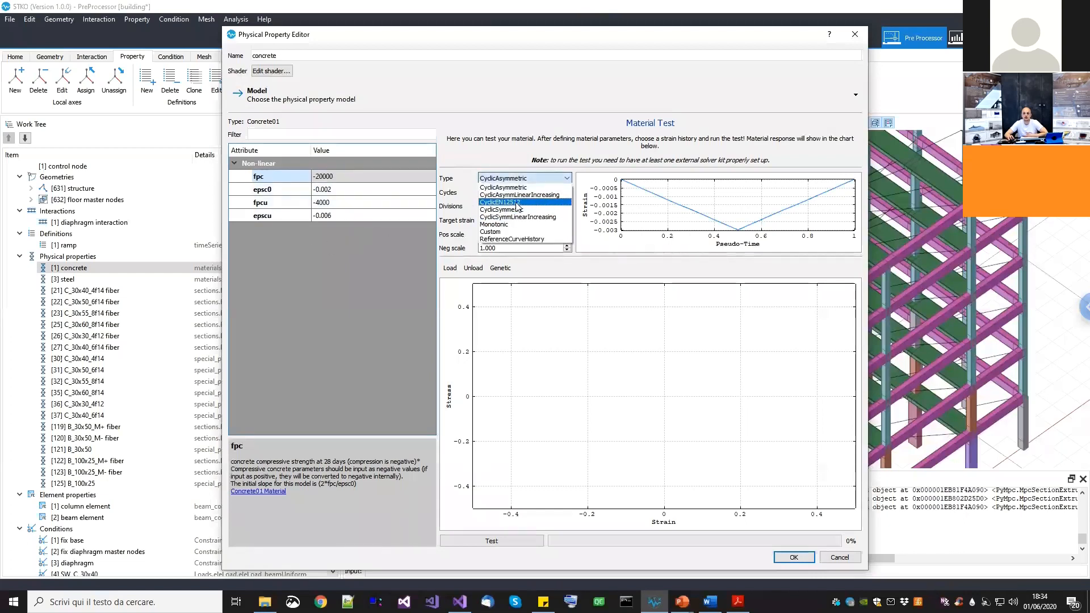
left_click(516, 202)
left_click(518, 203)
type("00")
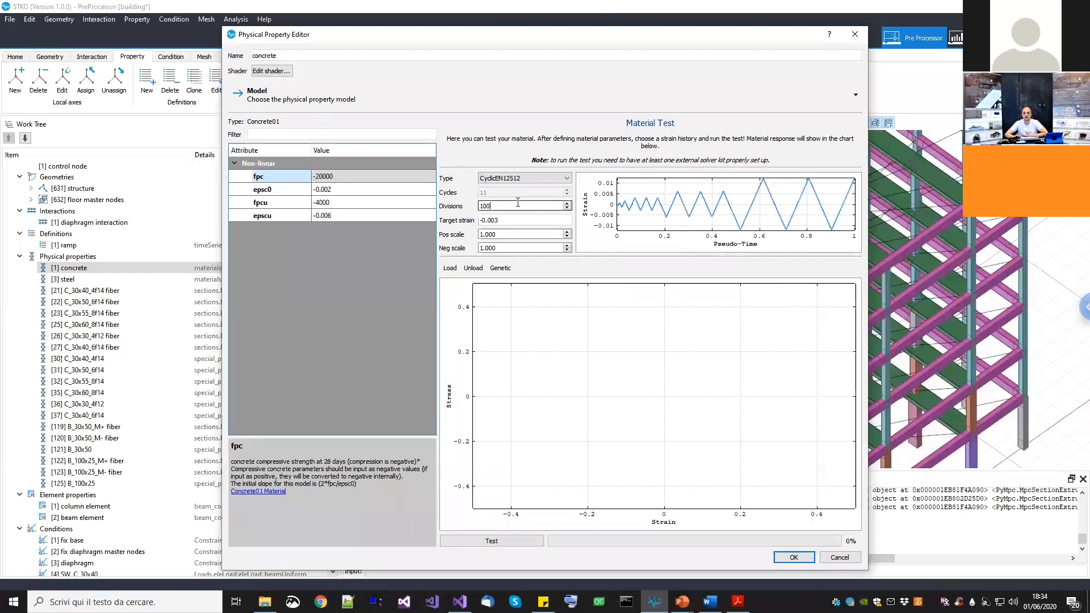
Run the concrete test with target strain -0.002 and positive scale 0, and accept the concrete property
left_click(498, 221)
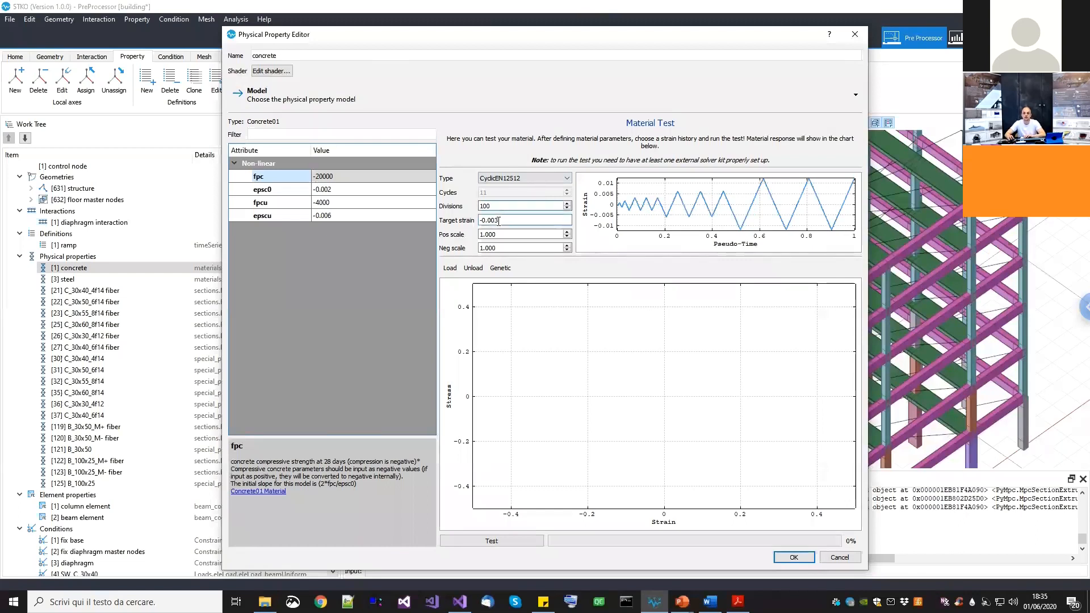
type("2")
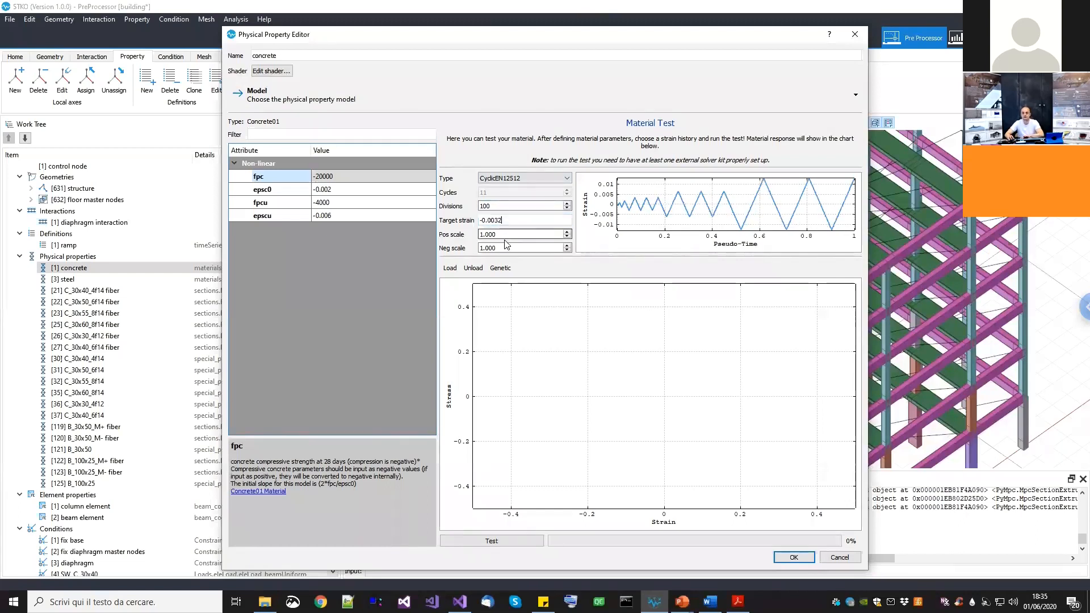
left_click_drag(503, 221, 496, 222)
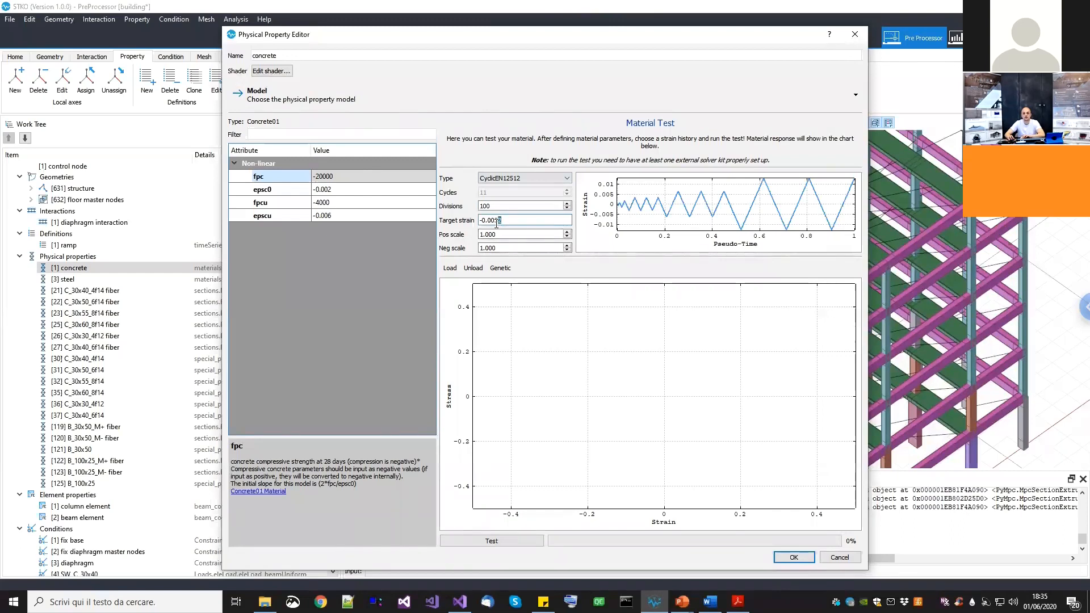
type("2")
key("Tab")
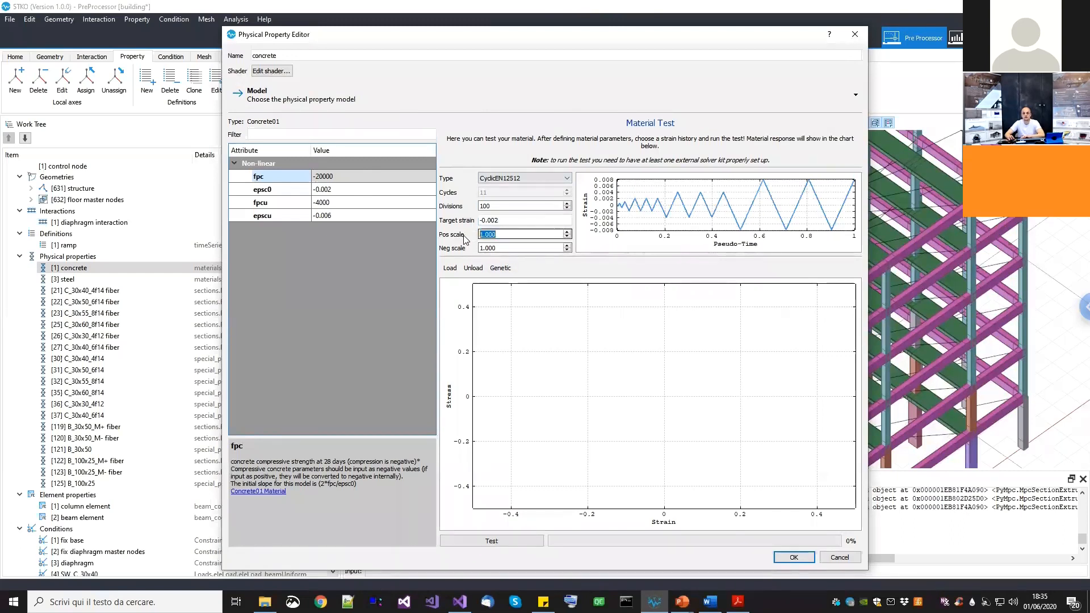
type("0")
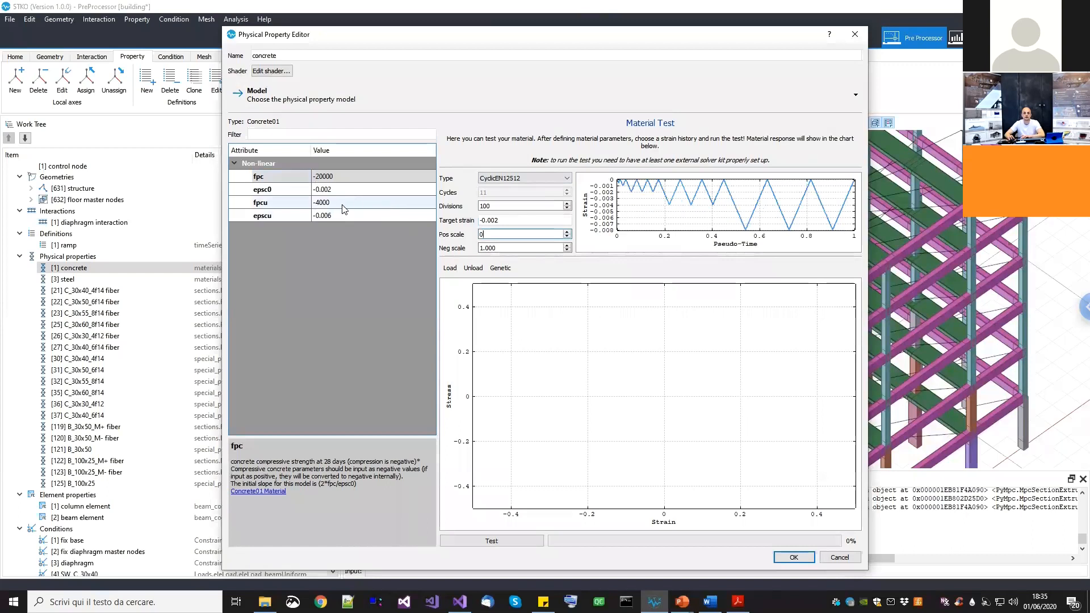
left_click(524, 543)
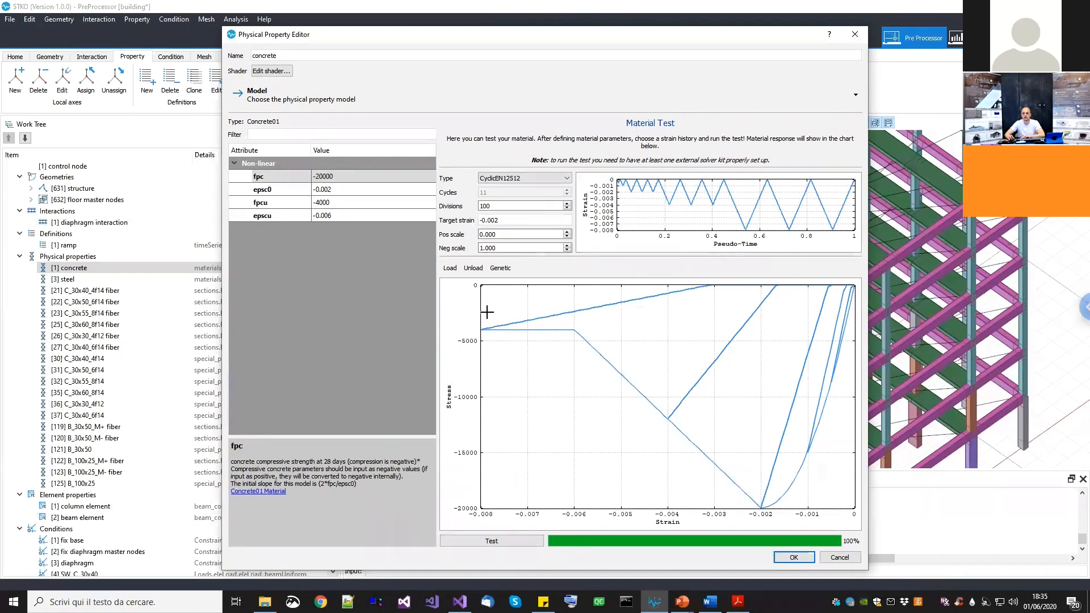
left_click(794, 558)
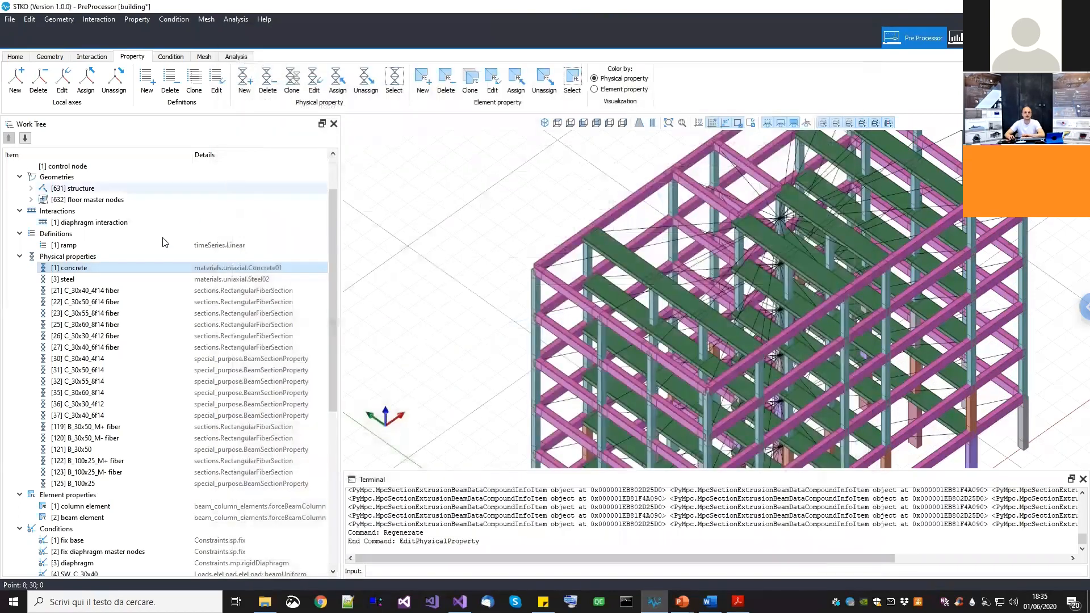
Open the steel physical property for editing and review the available steel and reinforcing-steel uniaxial material models
left_click(124, 285)
right_click(139, 288)
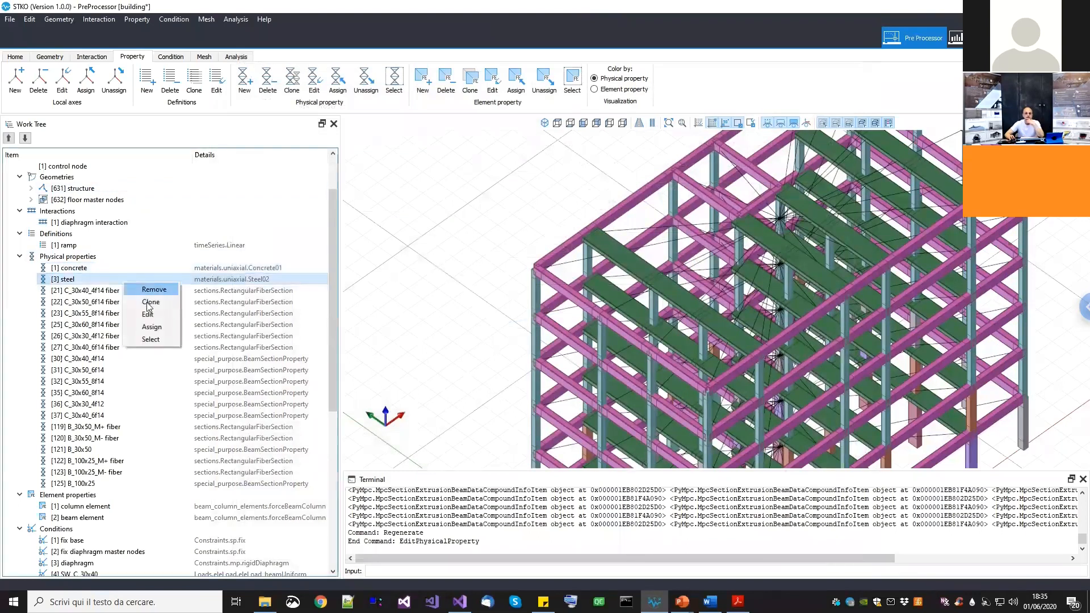
left_click(148, 316)
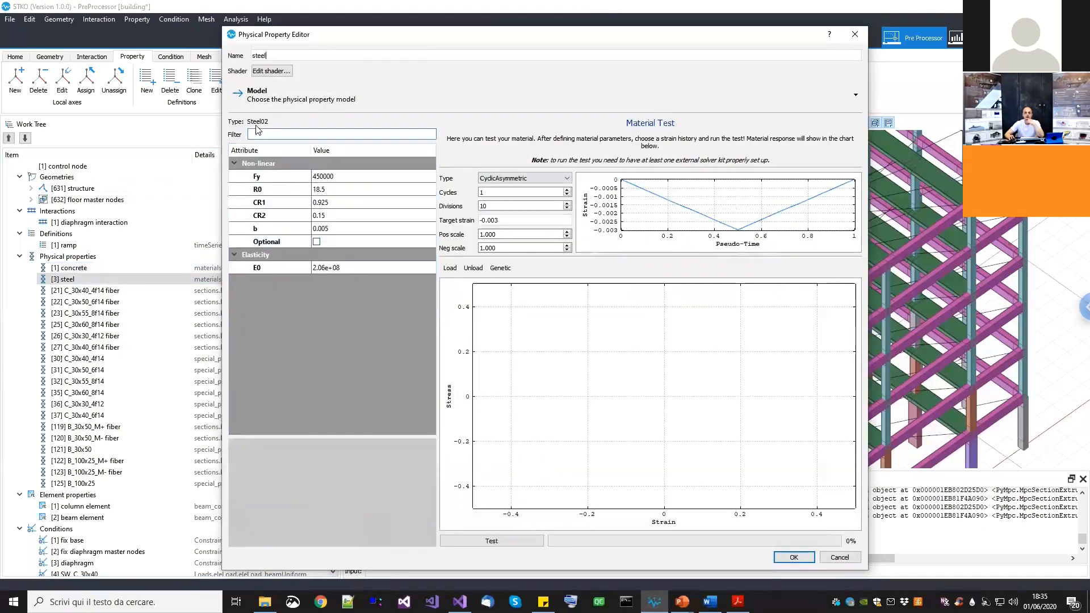
left_click(277, 101)
mouse_move(294, 118)
mouse_move(375, 132)
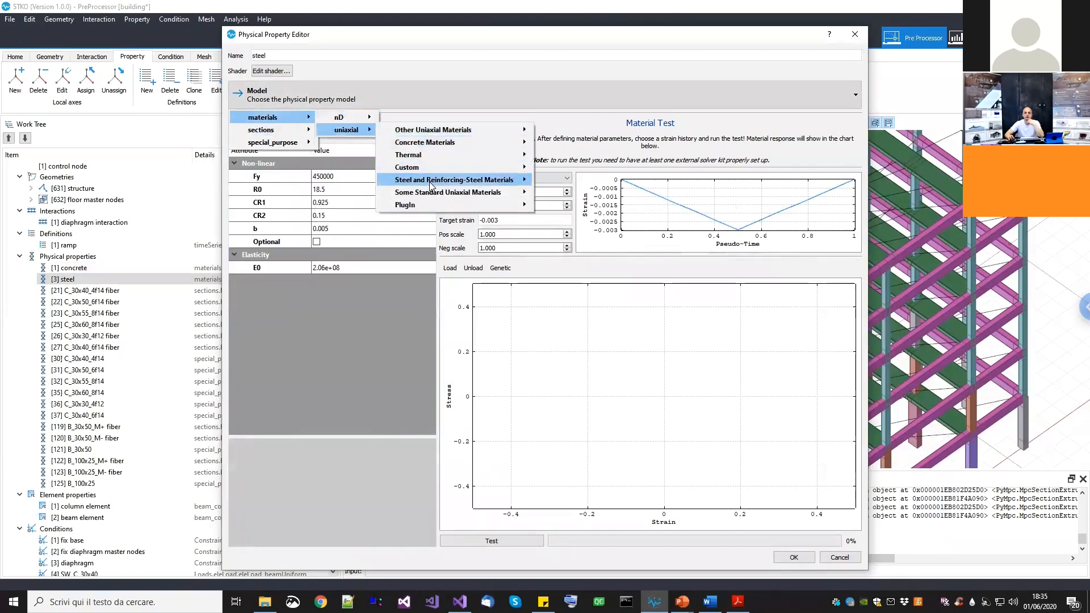
mouse_move(499, 180)
left_click(564, 243)
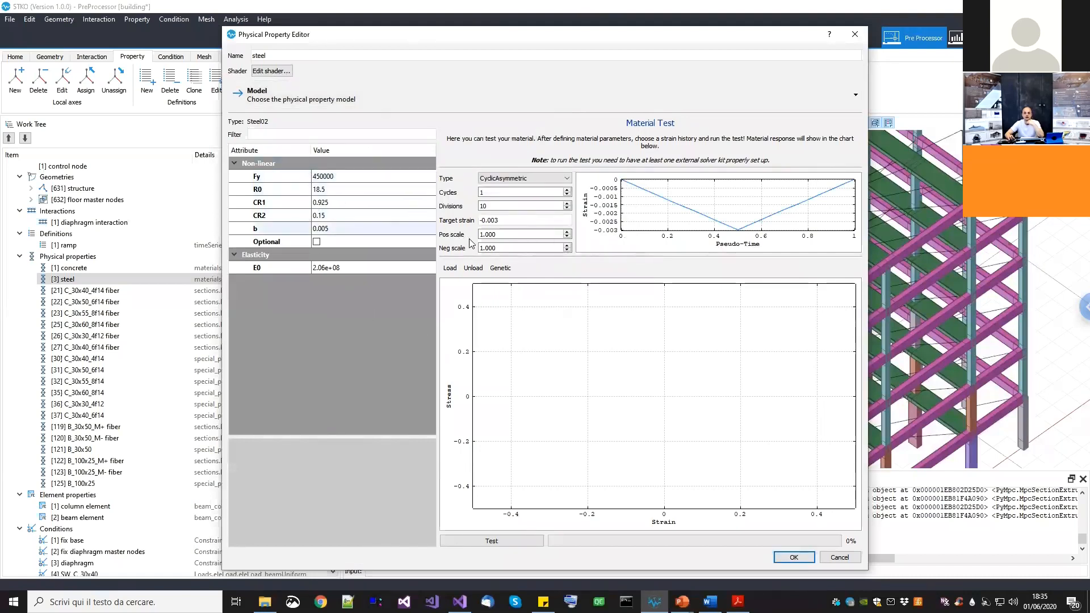
Run the steel's material test with the CyclicEN12512 strain history, 100 divisions and a target strain of -0.01
left_click(516, 178)
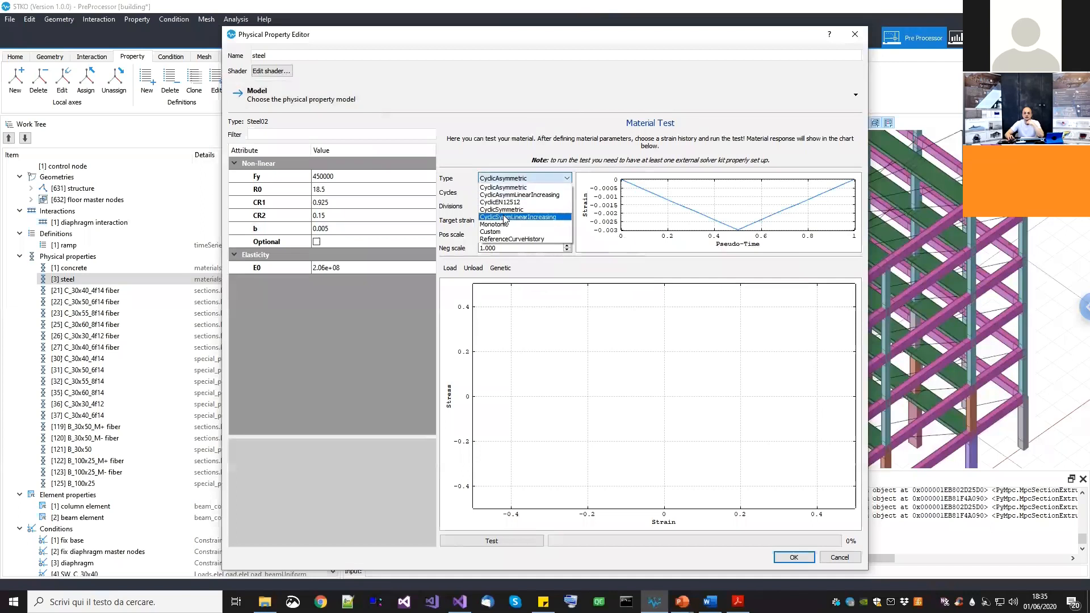
left_click(505, 202)
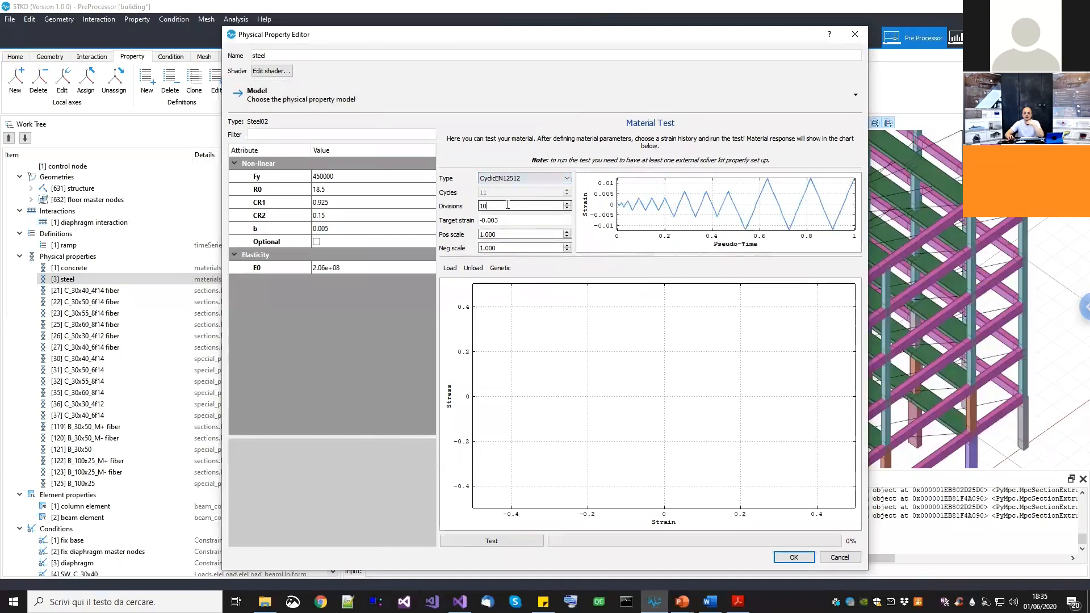
left_click(508, 204)
type("0")
left_click(501, 219)
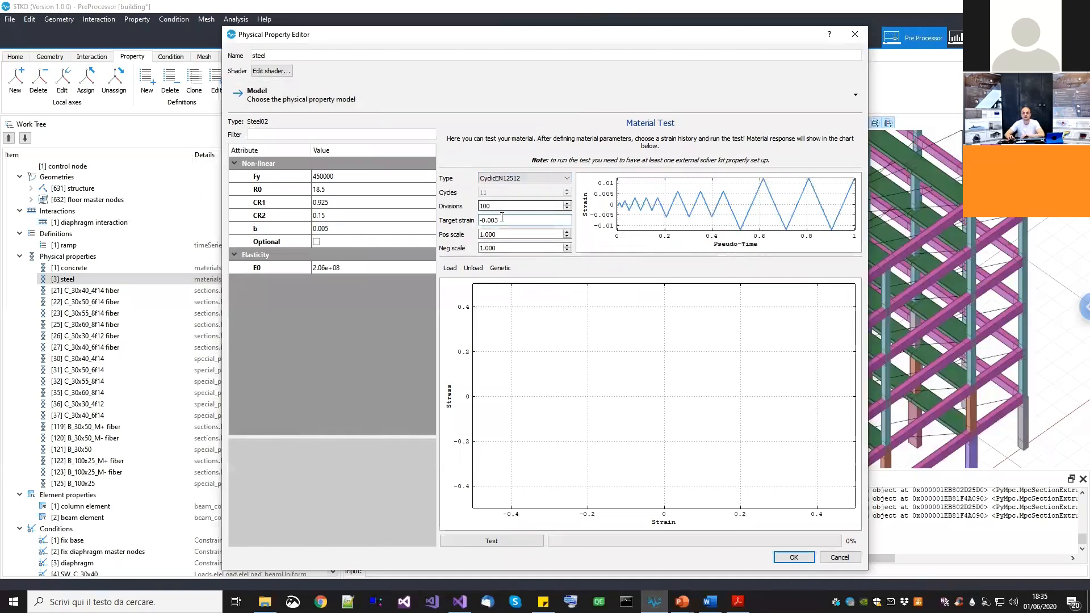
type("1")
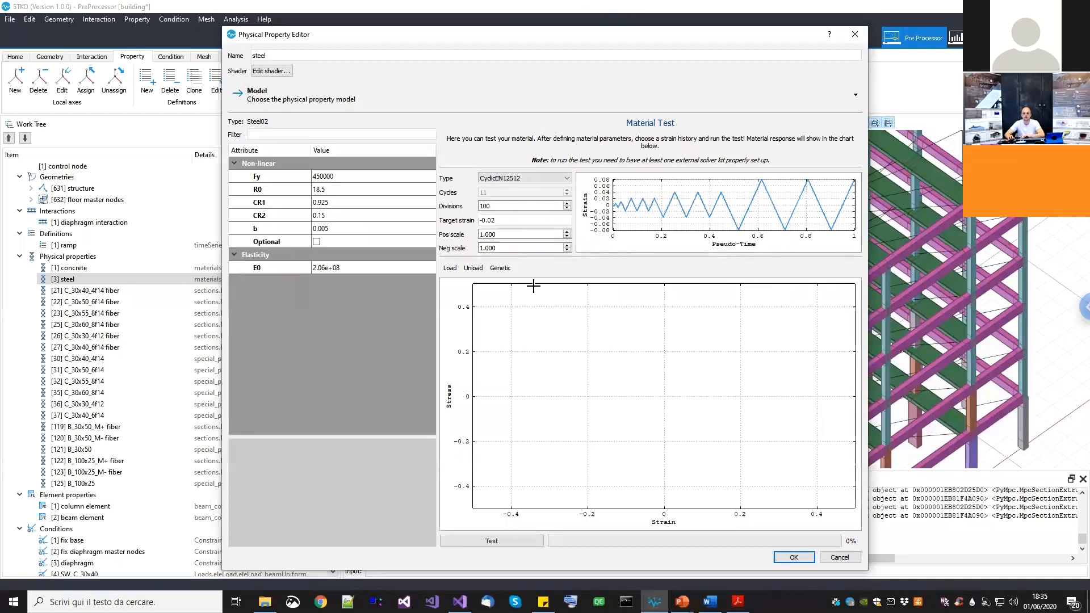
left_click(512, 541)
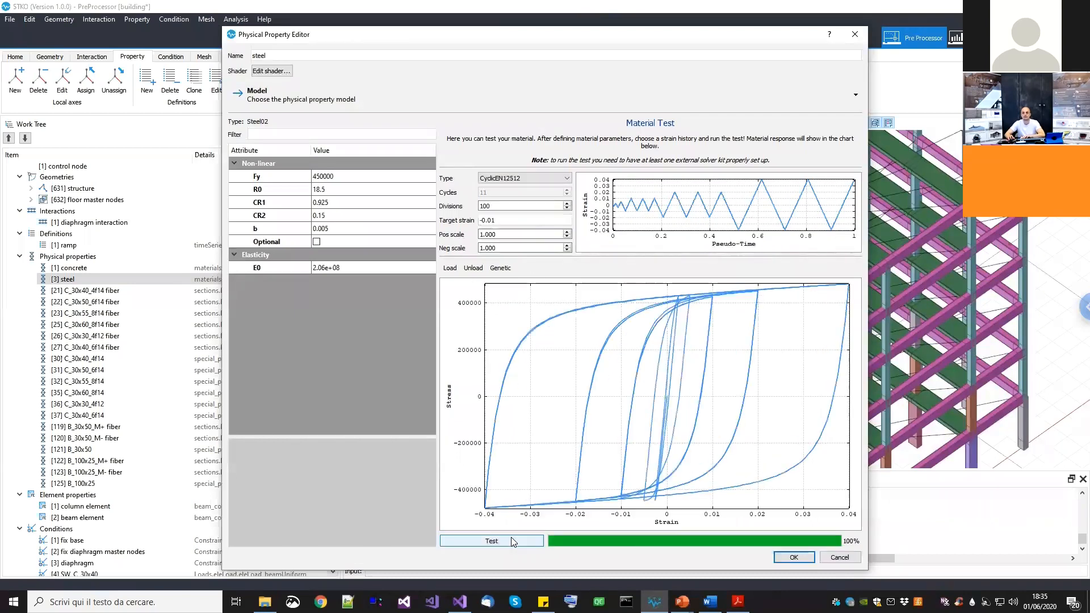
Examine the steel's non-linear parameters Fy, R0, CR1, CR2 and b, and accept the steel property
left_click(369, 178)
left_click(344, 190)
left_click(344, 190)
key("Tab")
key("Tab")
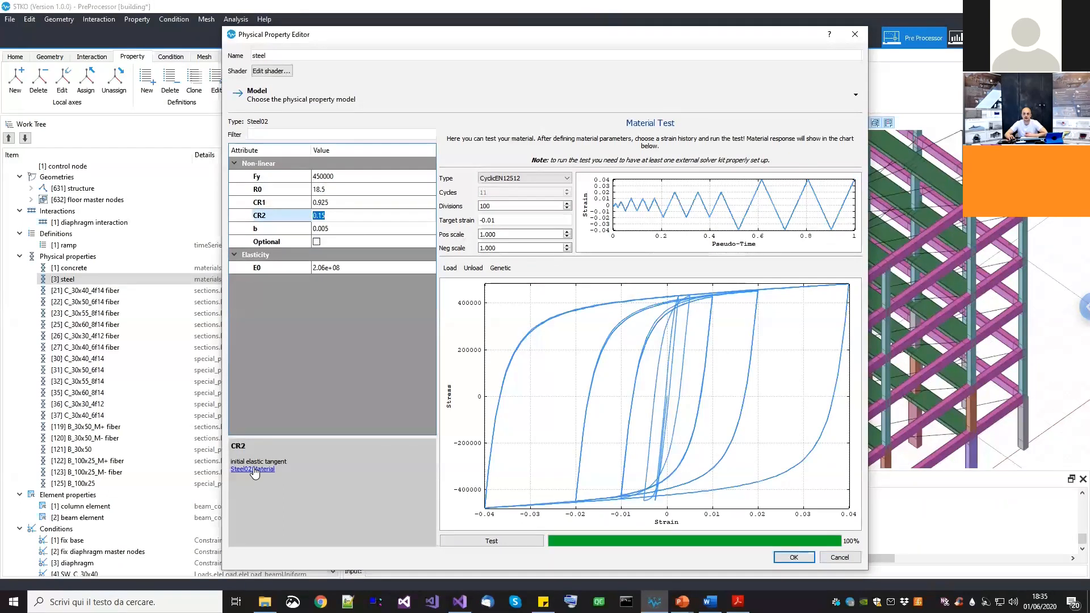
left_click(336, 226)
left_click(336, 226)
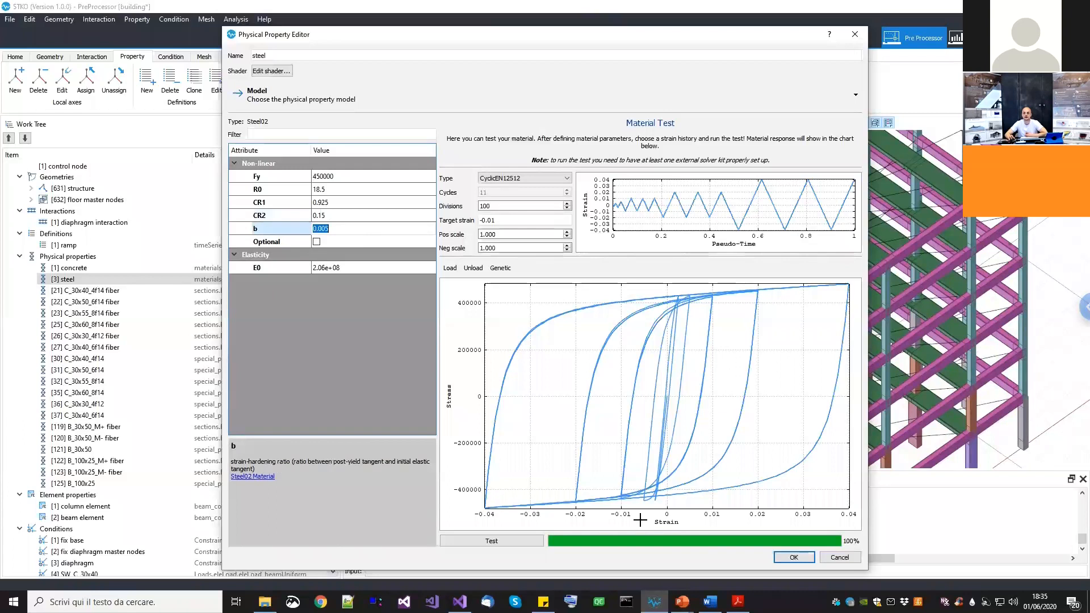
left_click(794, 557)
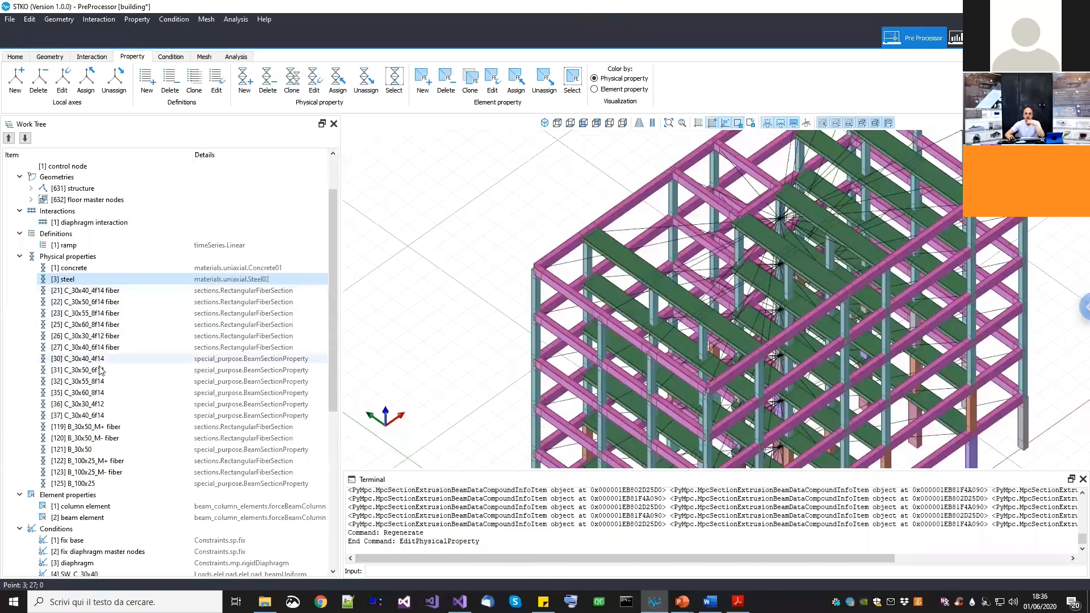
Open the C_30x40_4f14 fiber section for editing and examine its name, geometry and rebar attributes
left_click(91, 302)
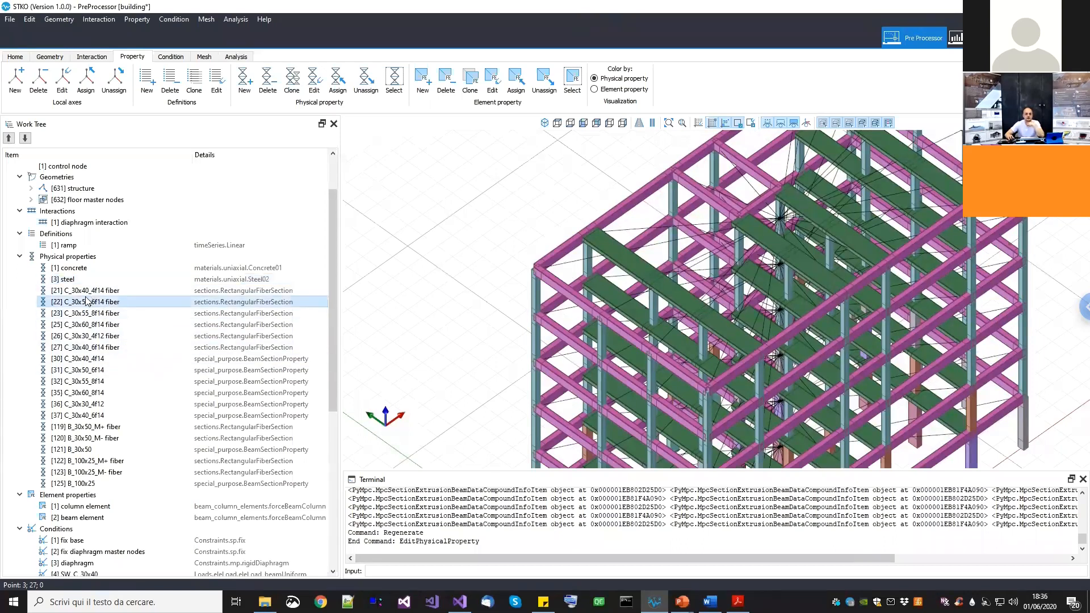
left_click(75, 294)
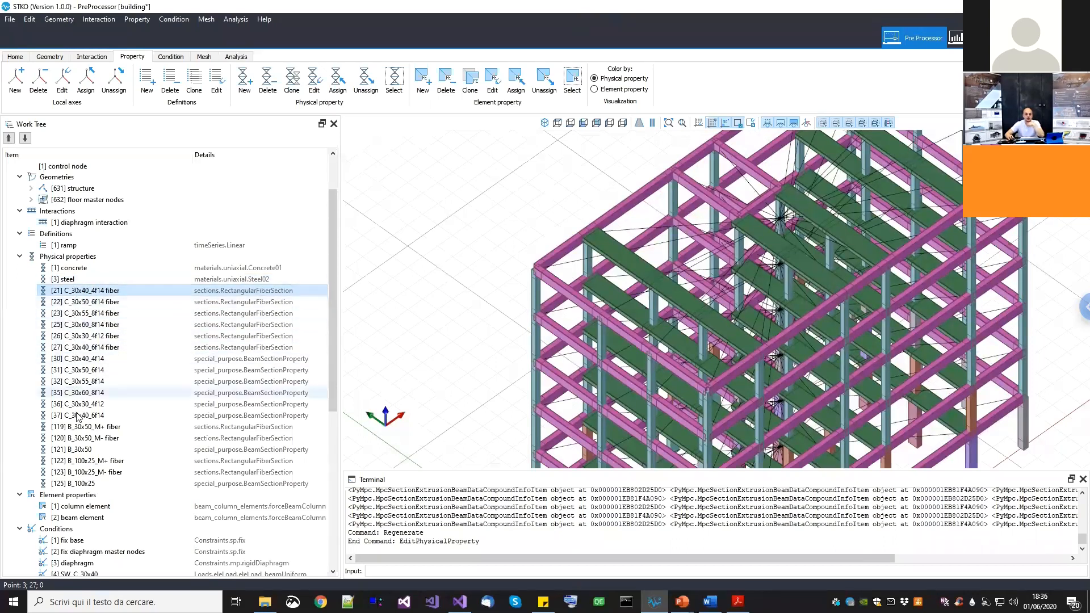
right_click(74, 293)
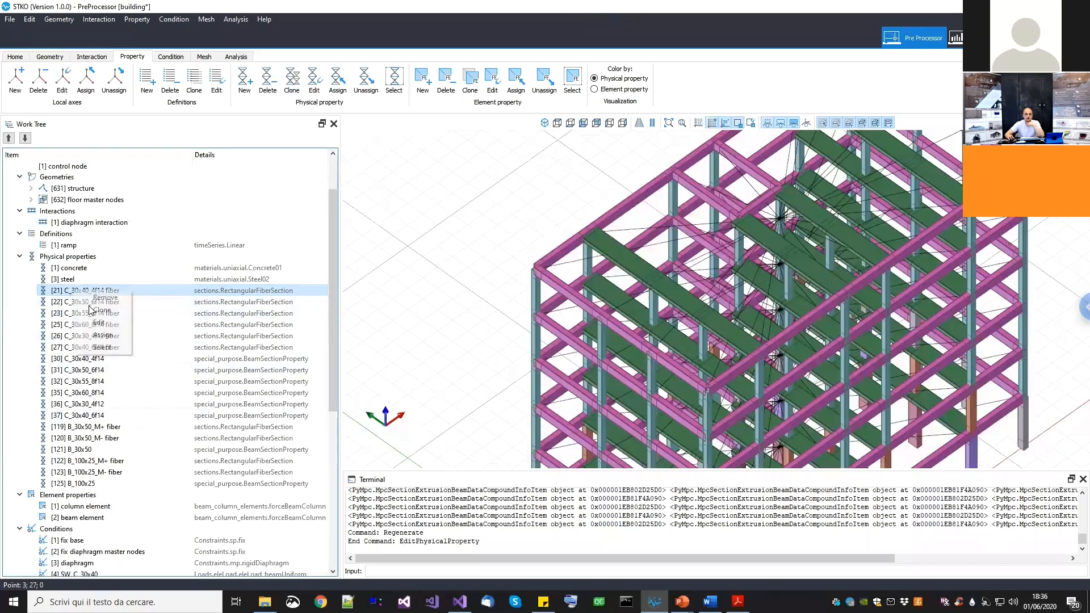
left_click(107, 324)
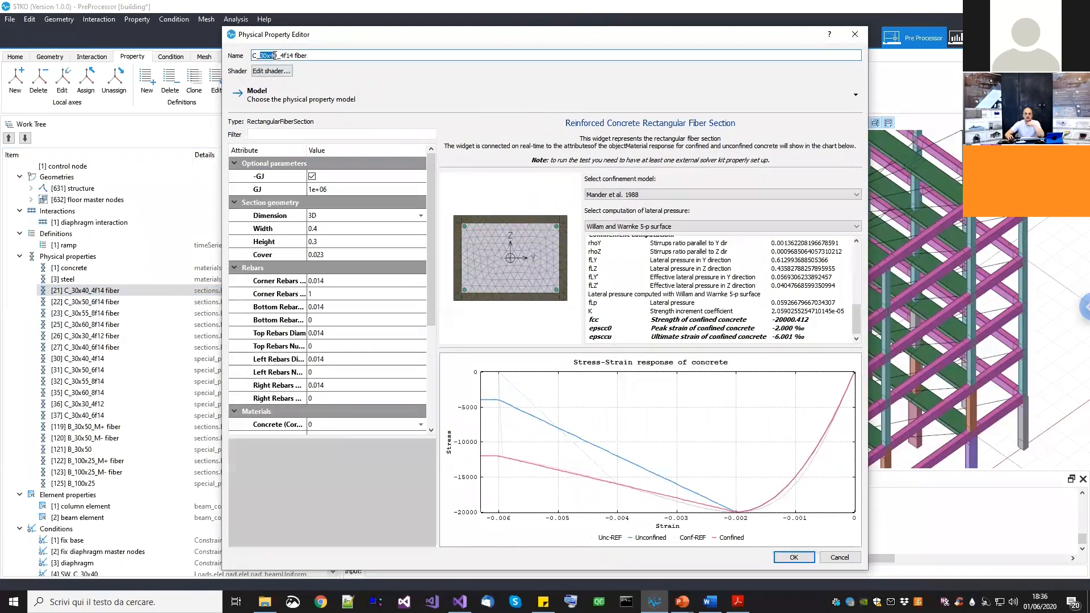
left_click_drag(278, 55, 269, 55)
left_click(285, 55)
double_click(301, 55)
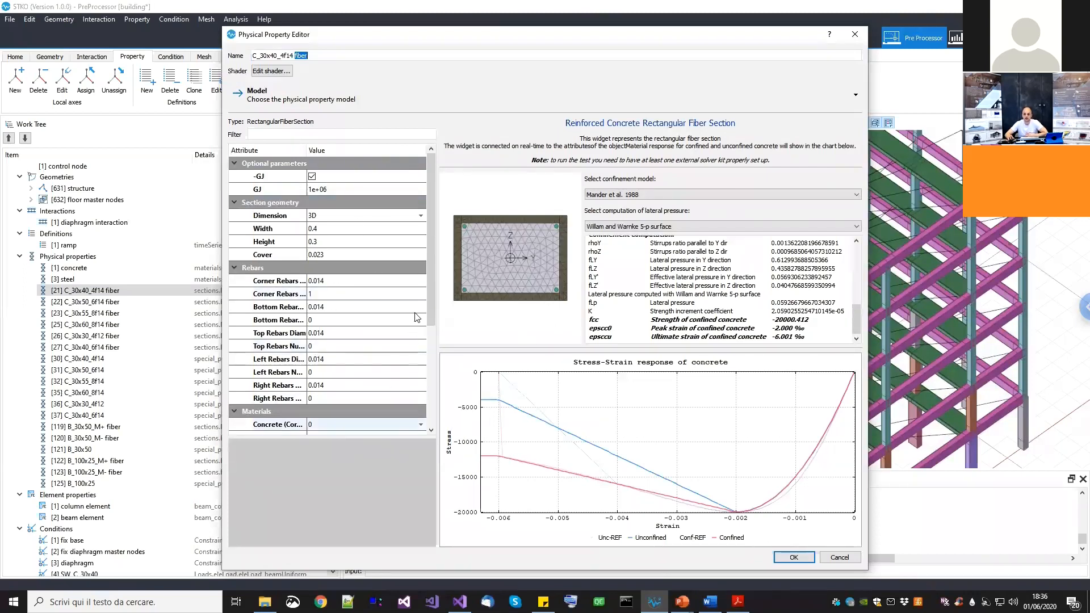
mouse_move(428, 307)
left_mouse_down()
mouse_move(430, 419)
mouse_move(439, 299)
left_mouse_up()
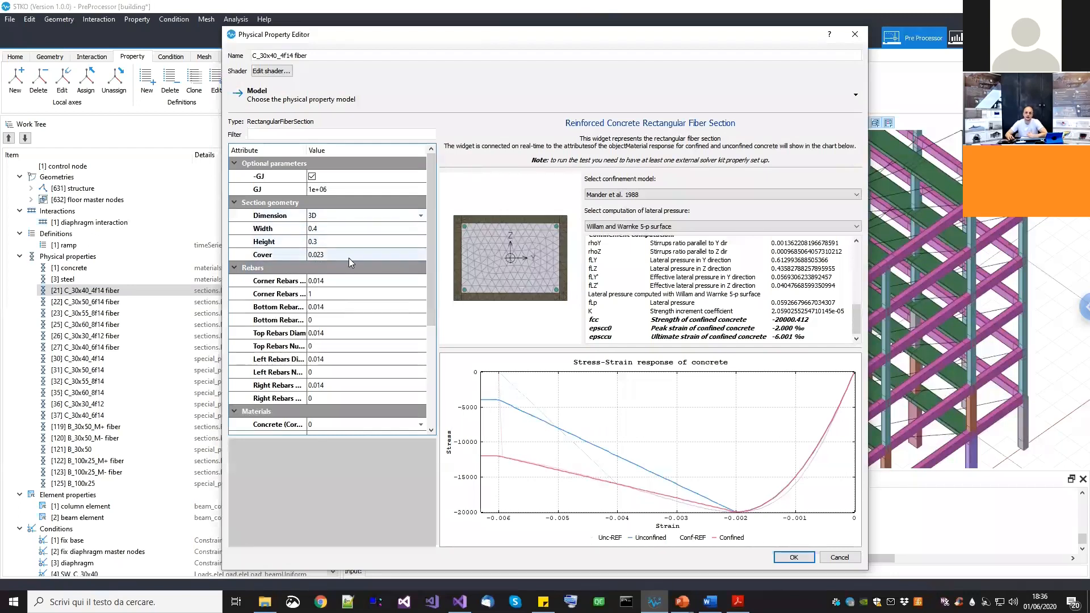
scroll(424, 269, "down", 3)
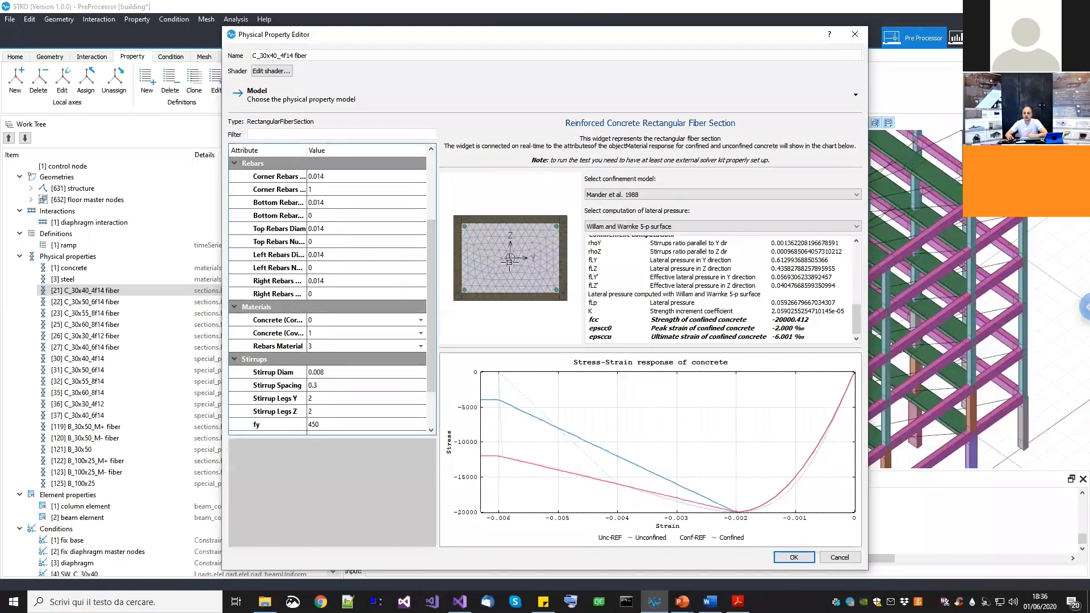
Examine the section's rebar, cover concrete and core concrete material assignments, widening the attribute column to read the full names
left_click(309, 347)
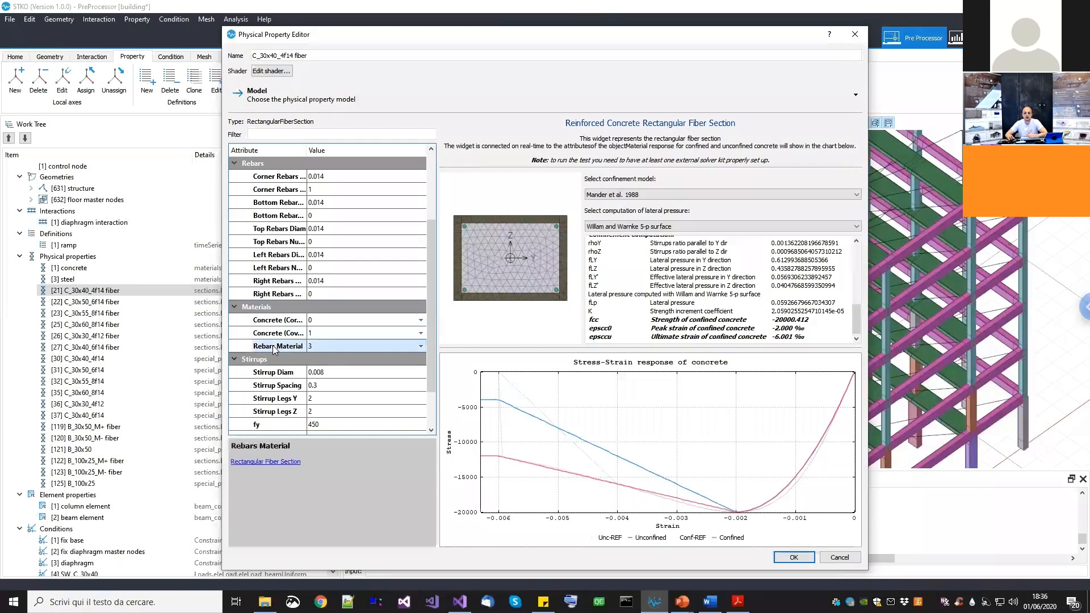
double_click(329, 347)
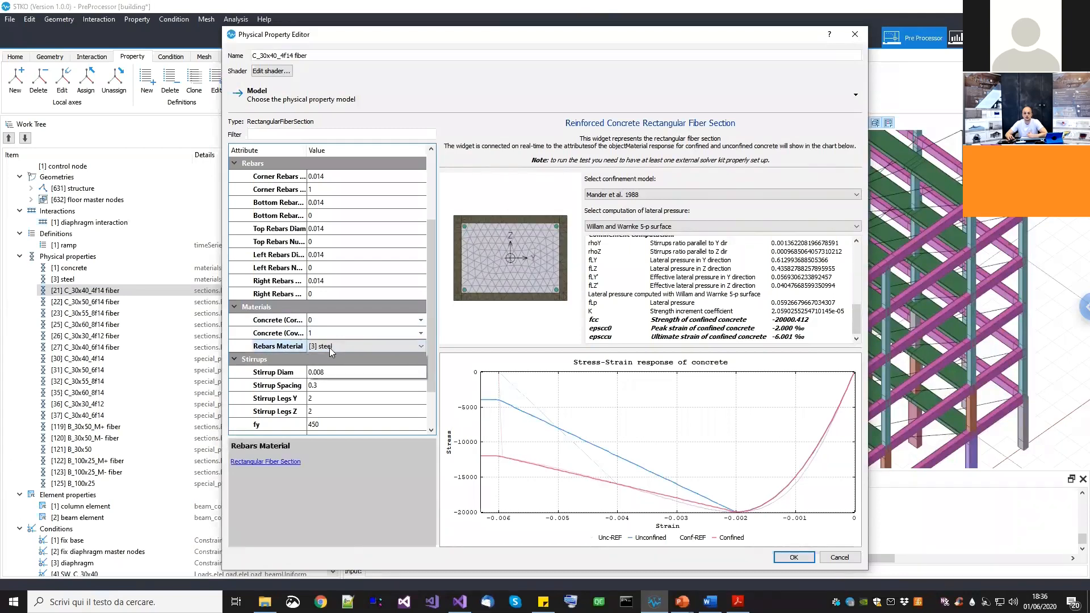
left_click(330, 348)
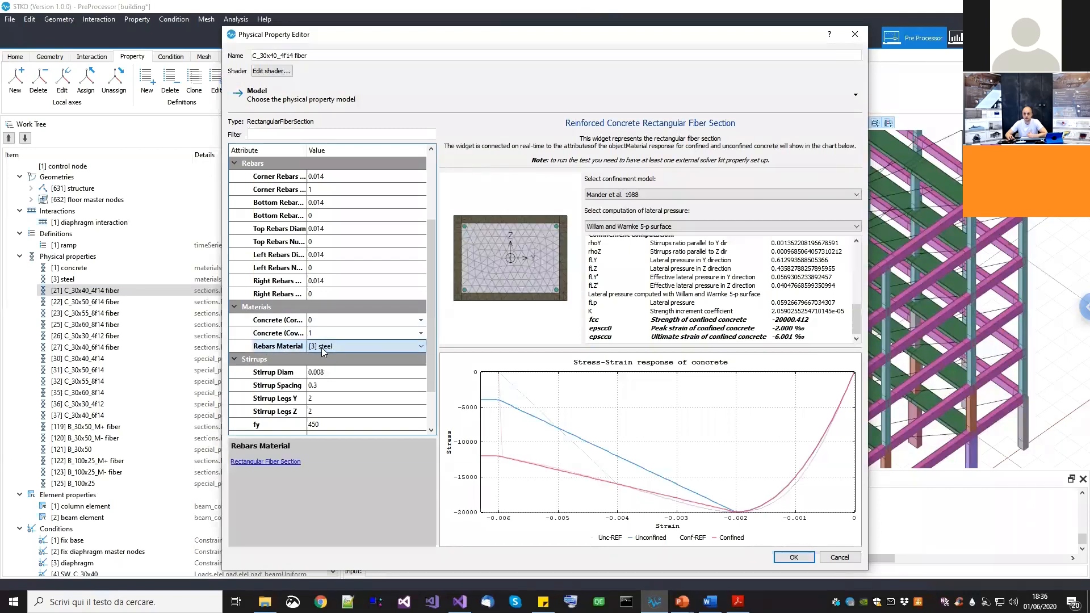
left_click(272, 334)
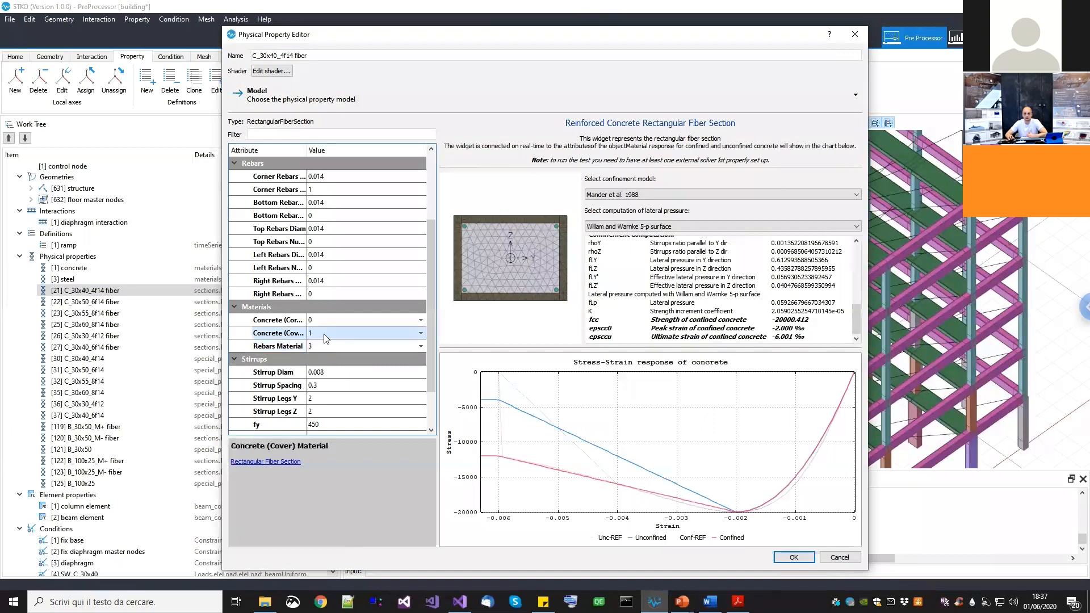
left_click_drag(307, 149, 334, 149)
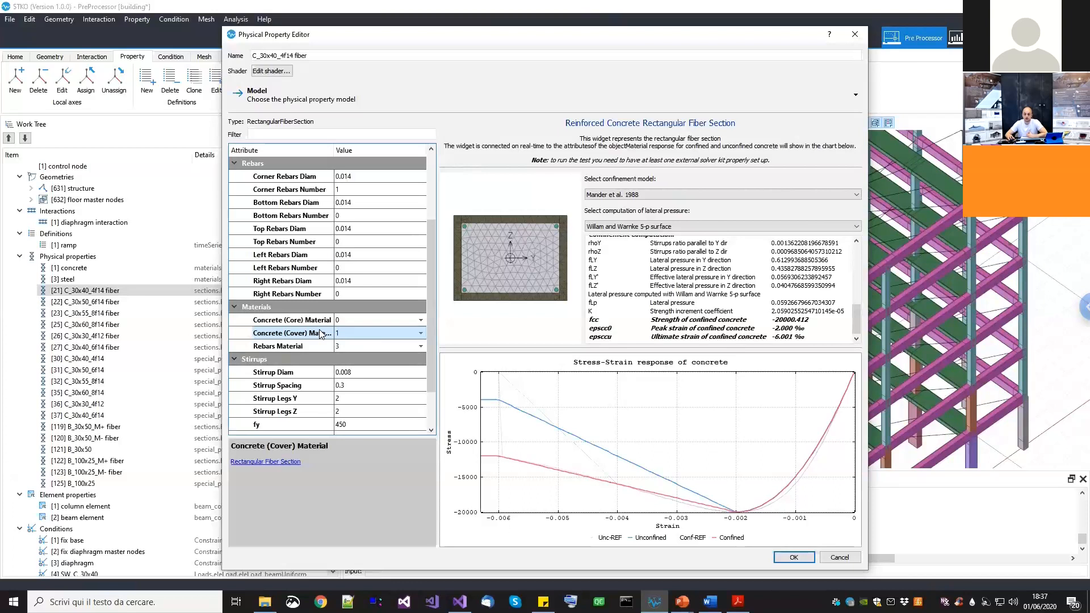
left_click(311, 321)
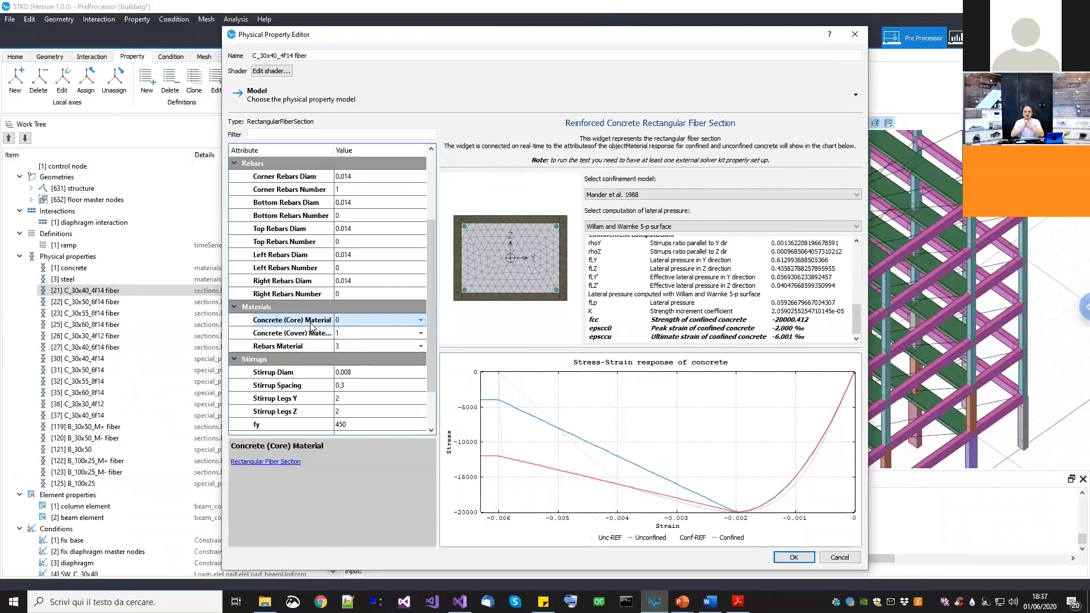
left_click(354, 322)
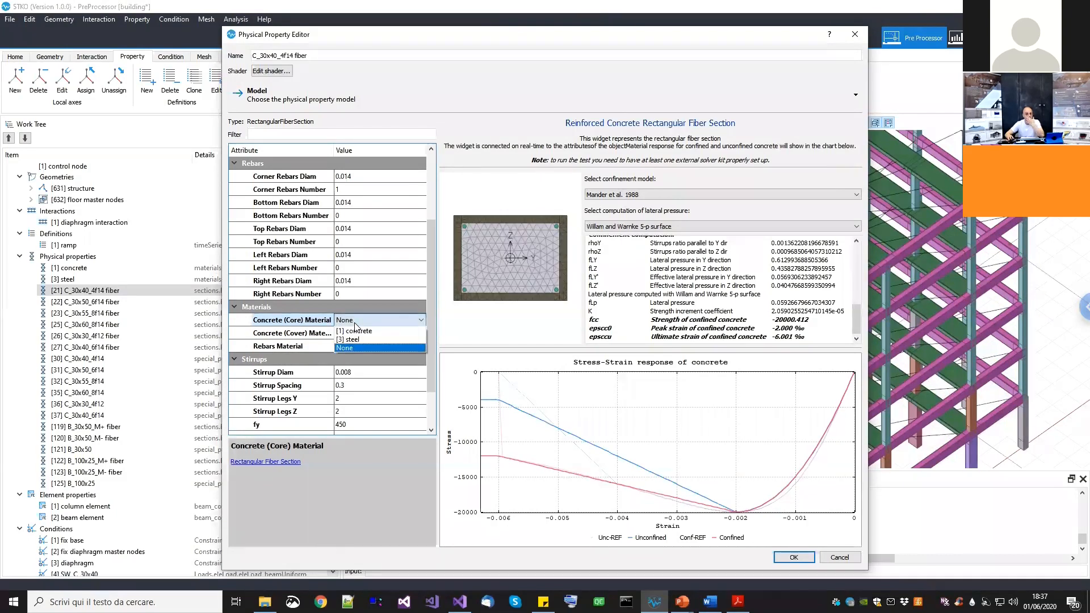
left_click(355, 324)
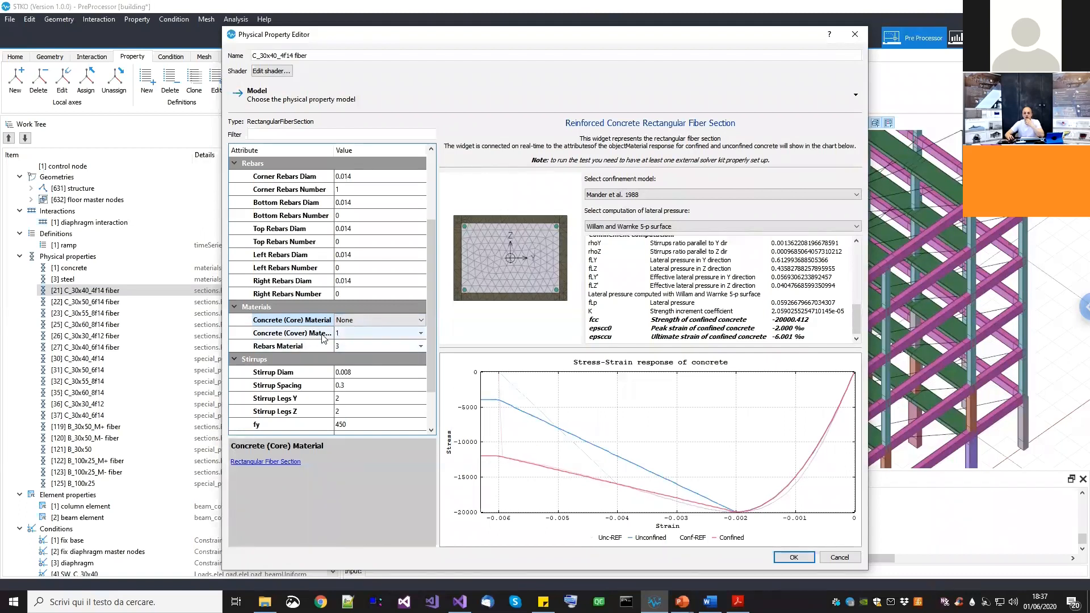
left_click(299, 339)
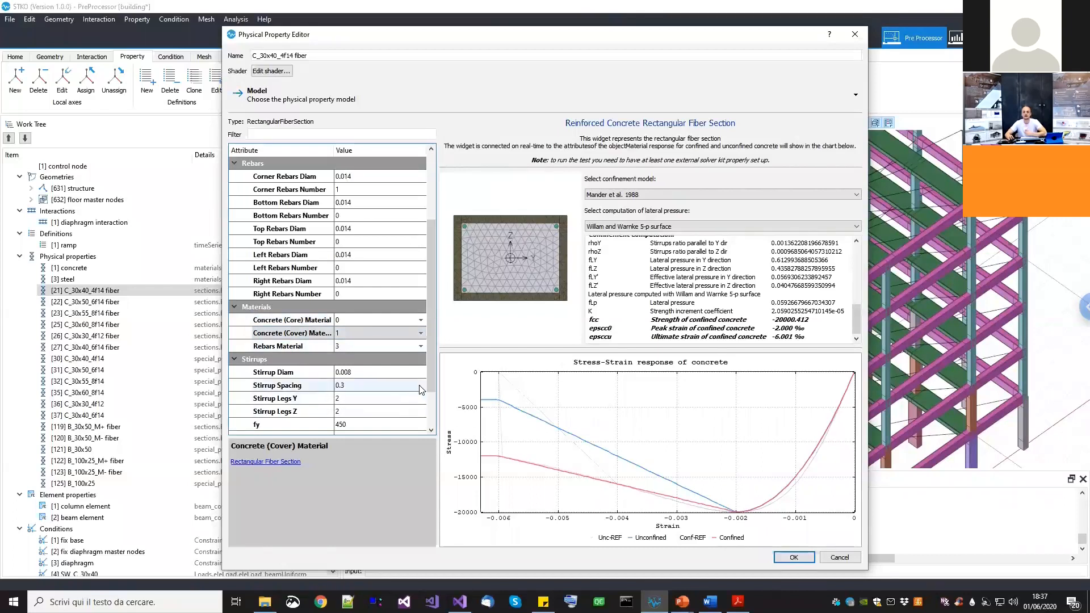
left_click_drag(432, 381, 432, 423)
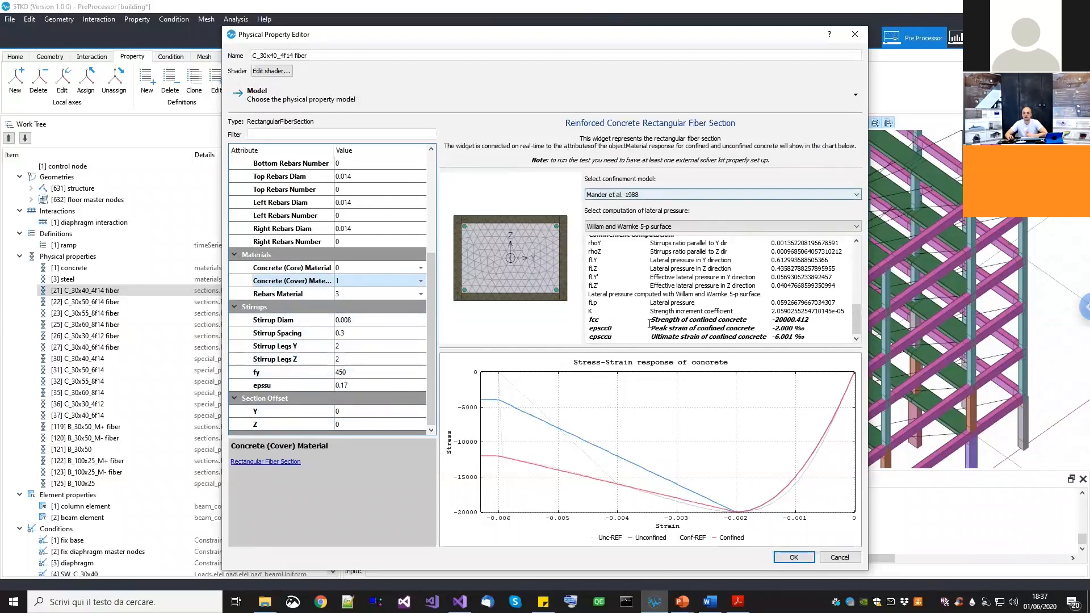
left_click_drag(430, 373, 435, 337)
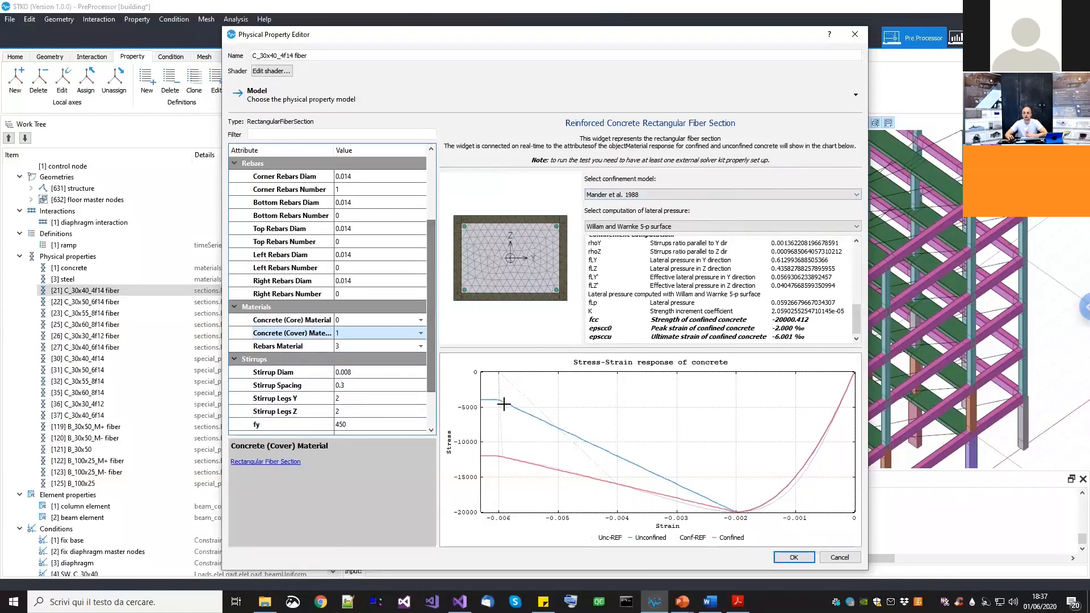
Try [1] concrete as the section's core concrete material and set it back to None
left_click(390, 320)
left_click(388, 319)
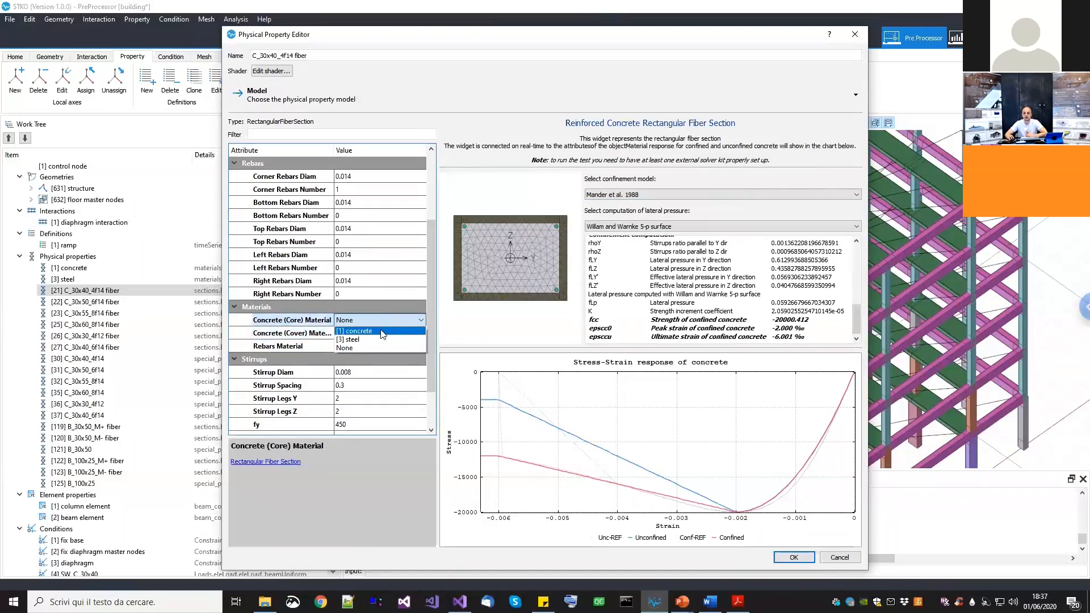
left_click(382, 332)
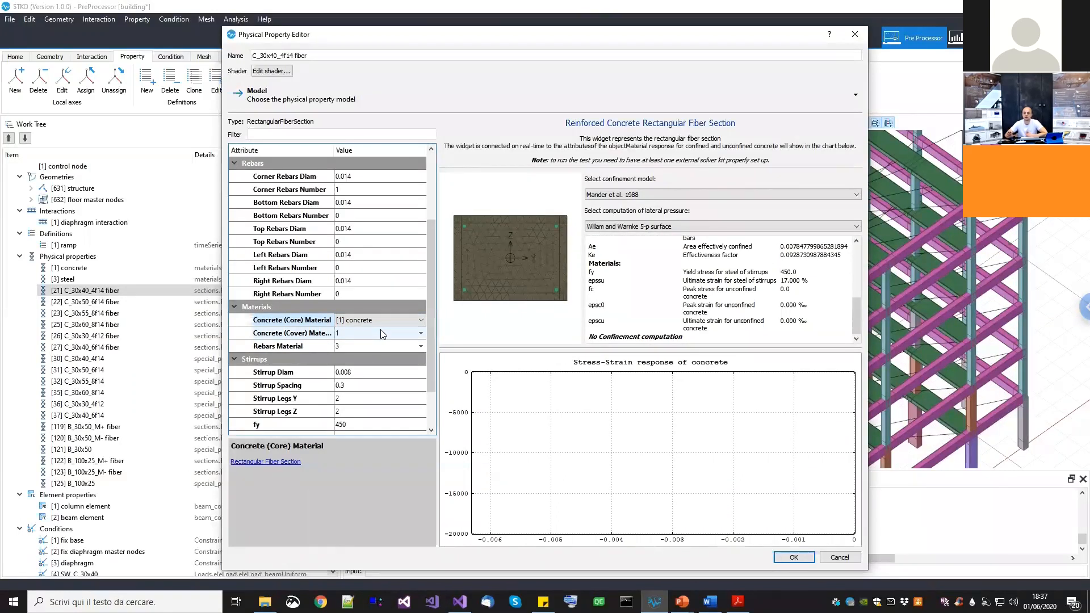
left_click(388, 316)
left_click(386, 321)
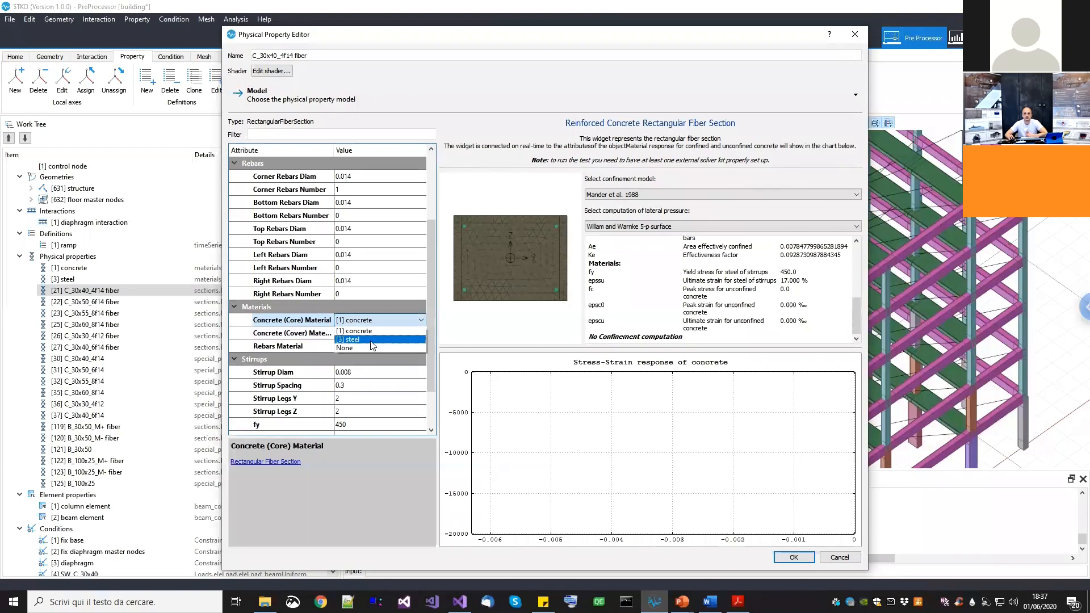
left_click(369, 348)
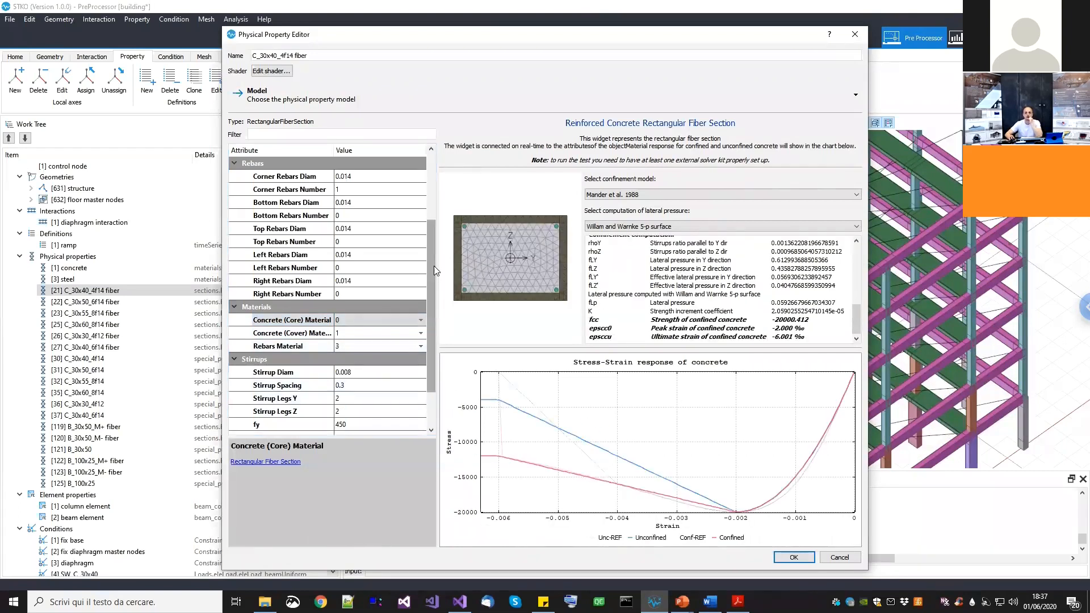
Examine the section's torsional stiffness, geometry, stirrup and section offset attributes, and accept the fiber section
left_click_drag(431, 265, 439, 197)
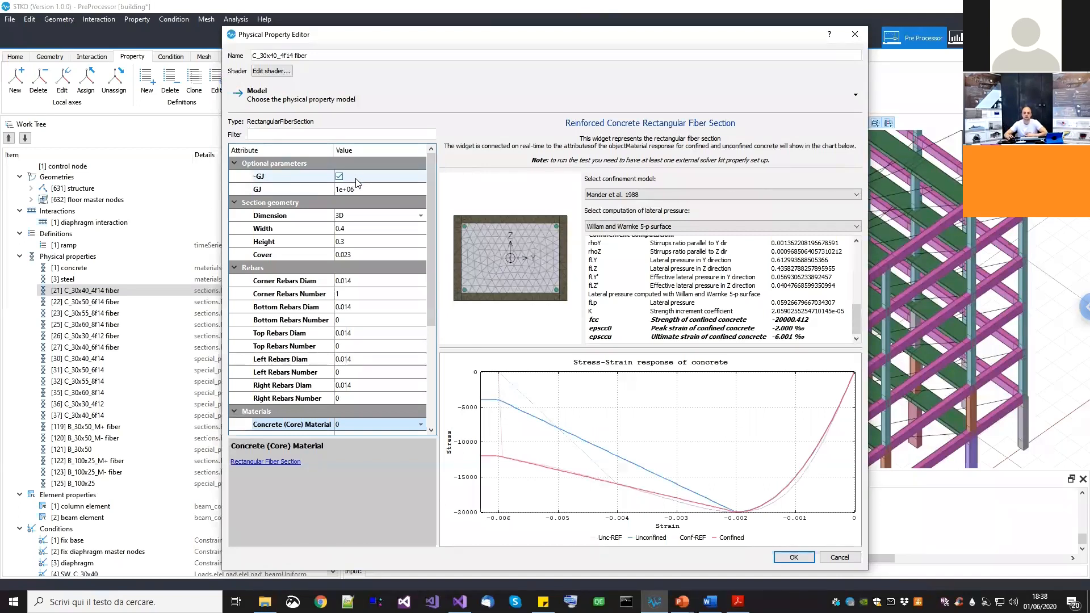
scroll(435, 315, "down", 3)
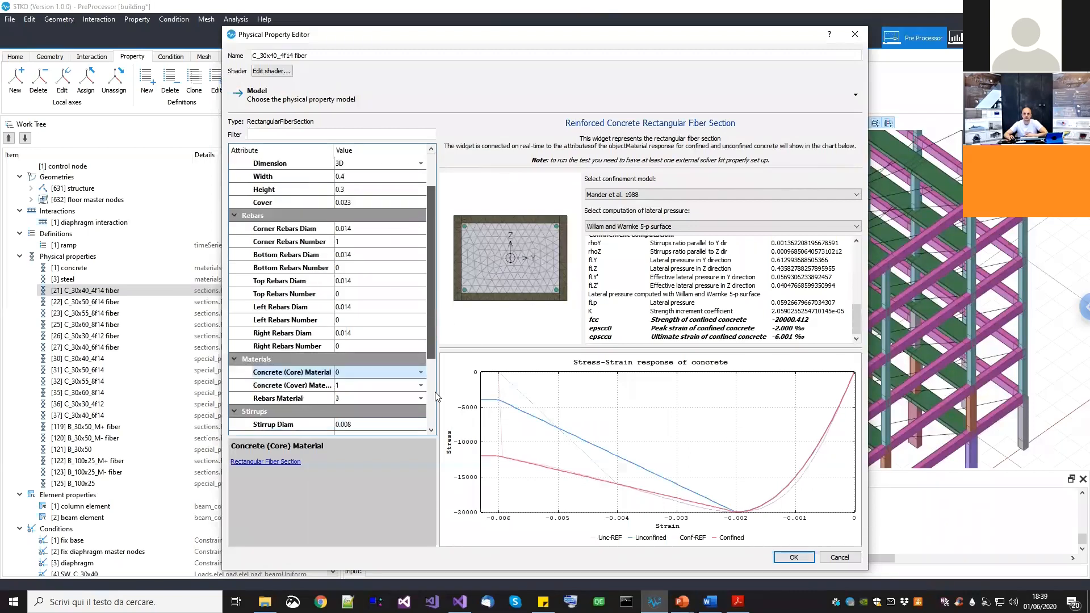
left_click_drag(437, 346, 429, 443)
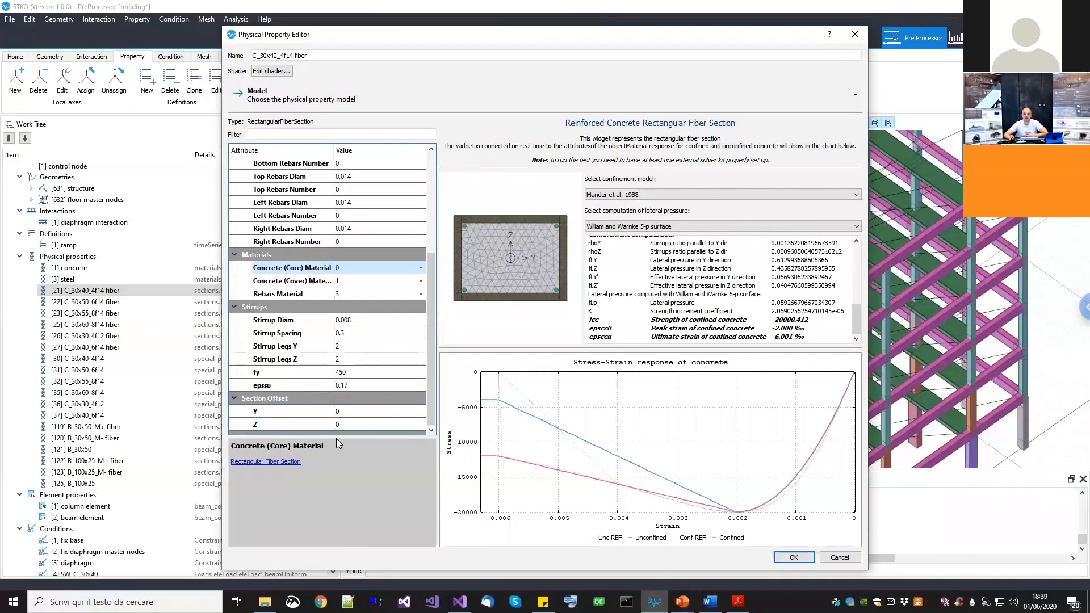
left_click_drag(336, 438, 331, 490)
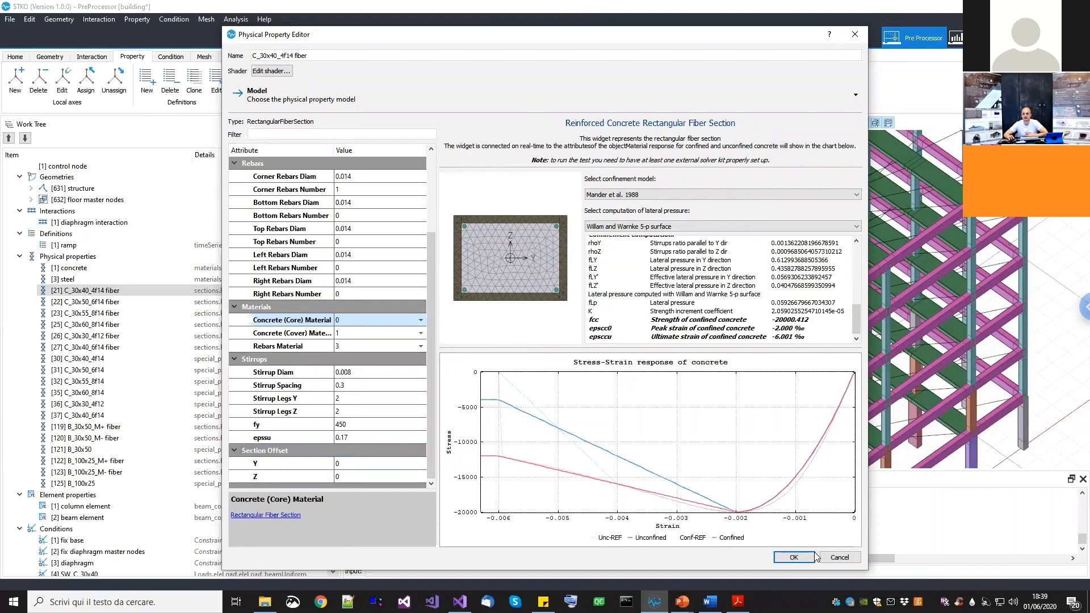
left_click(793, 558)
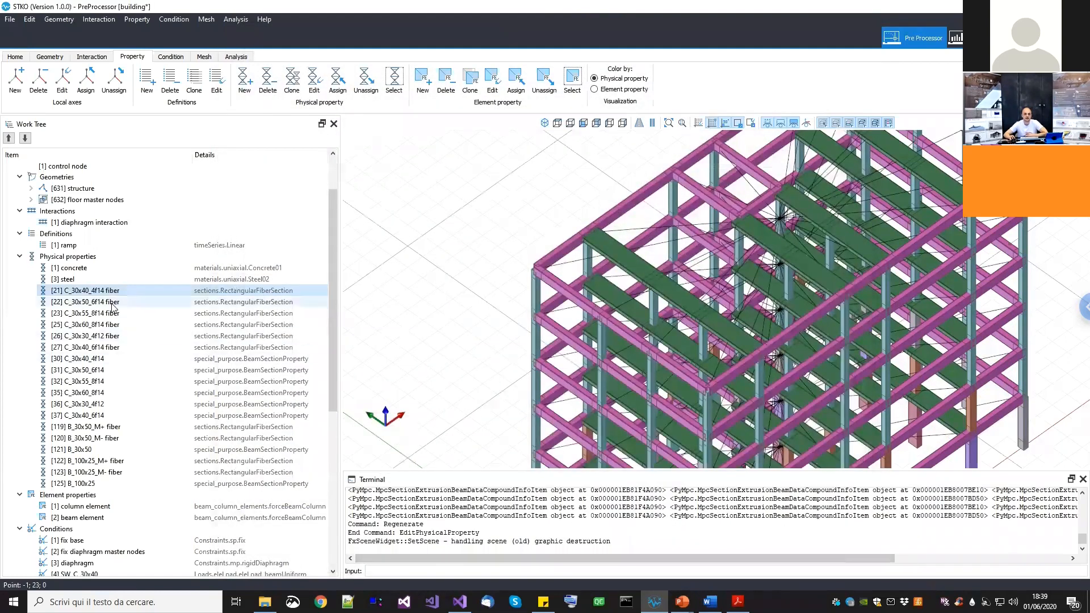
Go through the other column fiber sections in the model tree, from C_30x55_8f14 to C_30x40_6f14
left_click(109, 314)
left_click(108, 325)
left_click(105, 336)
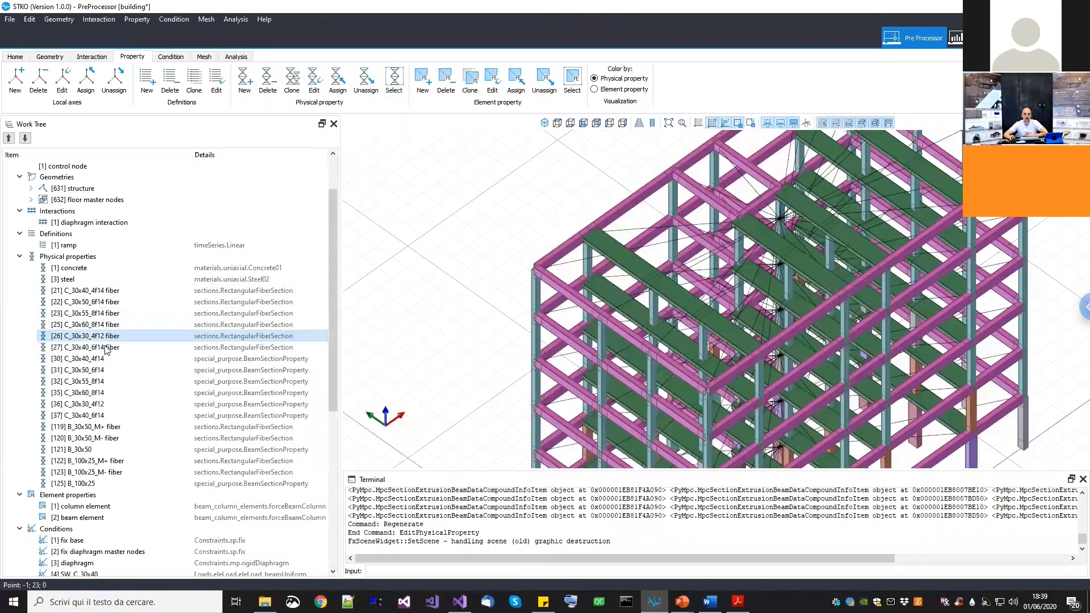
left_click(104, 347)
scroll(692, 309, "down", 5)
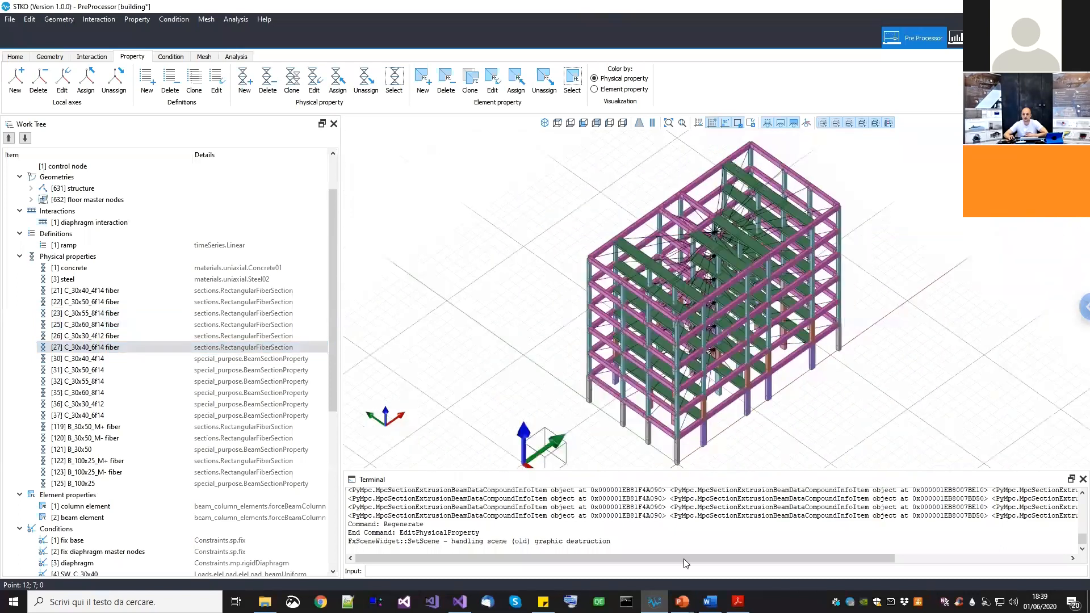
Switch to the PowerPoint presentation, consult the column reinforcement table on slide 4, and return to STKO
mouse_move(681, 600)
left_click(684, 562)
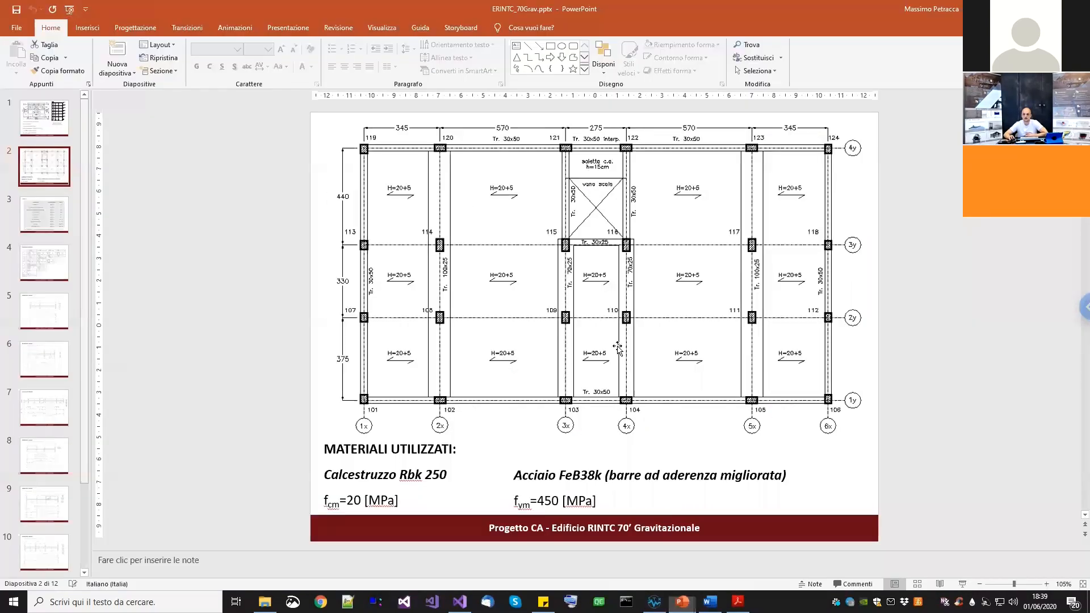
left_click(37, 252)
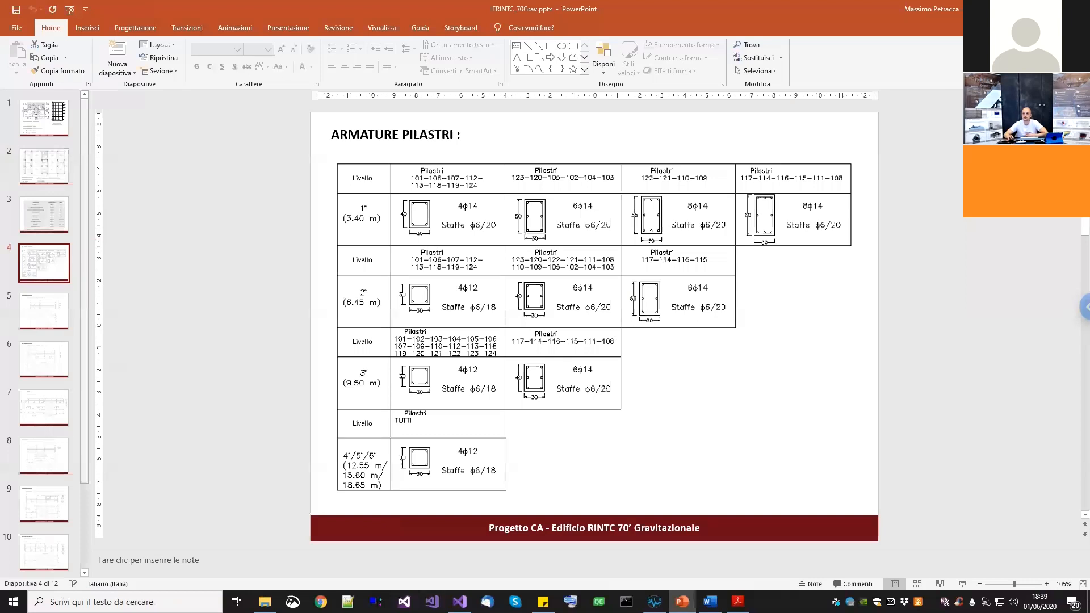
key("alt+Tab")
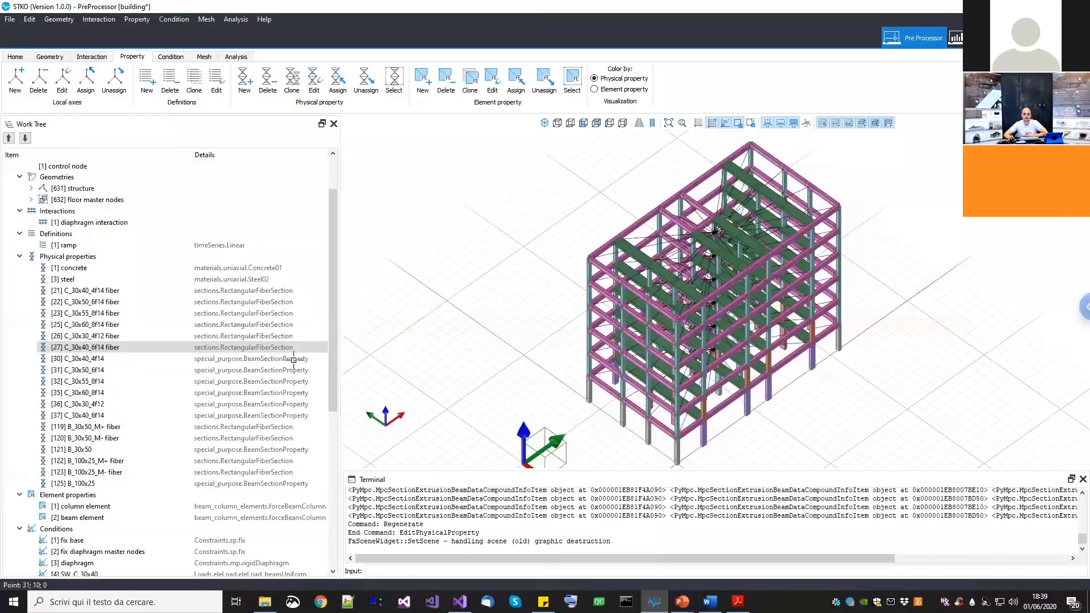
Compare the column fiber sections with the C_30x40_4f14 beam section property in the model tree, and inspect the building's columns
left_click(118, 293)
left_click(112, 350)
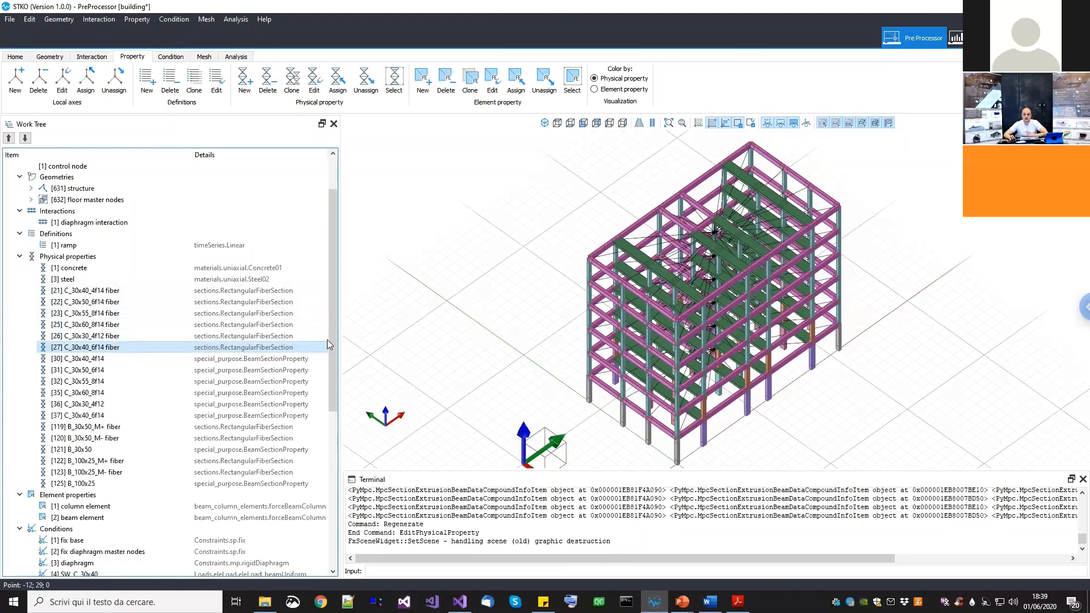
middle_click_drag(705, 339, 696, 322)
scroll(335, 391, "up", 1)
left_click(281, 370)
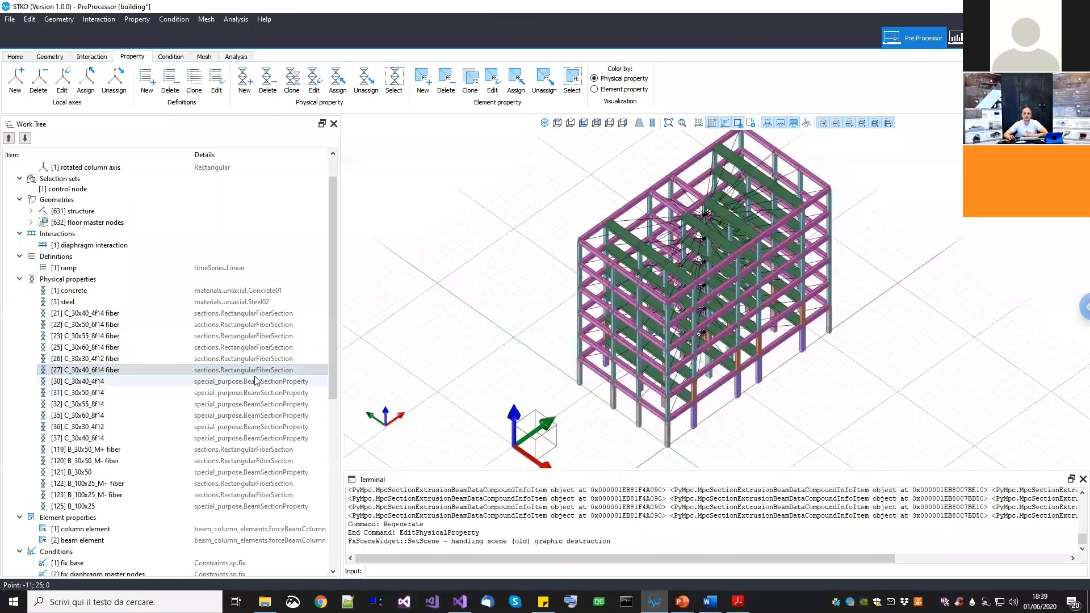
middle_click_drag(550, 351, 552, 346)
scroll(552, 346, "up", 3)
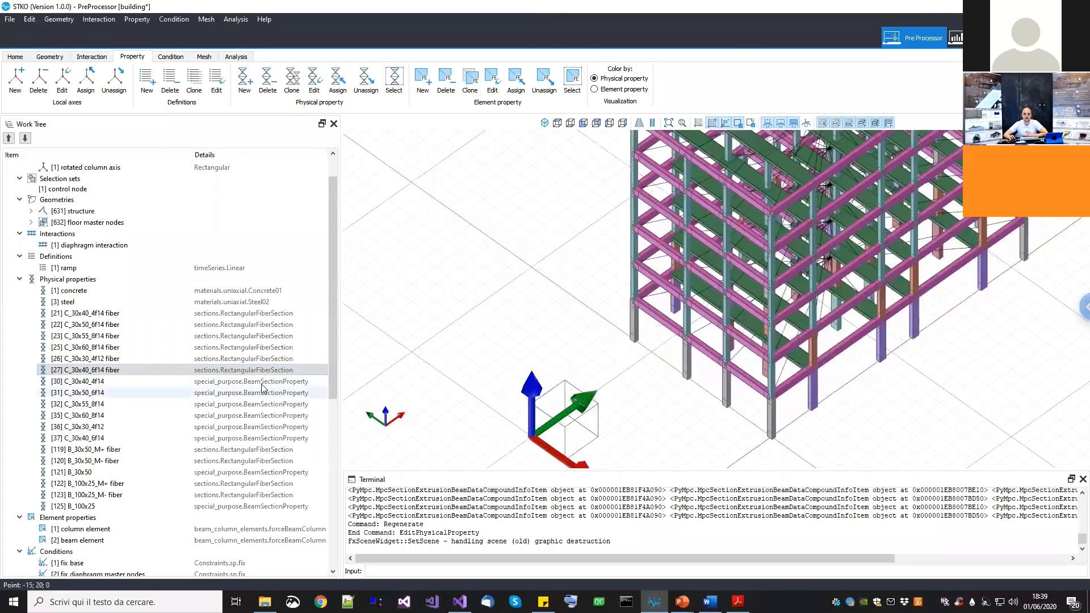
left_click(252, 382)
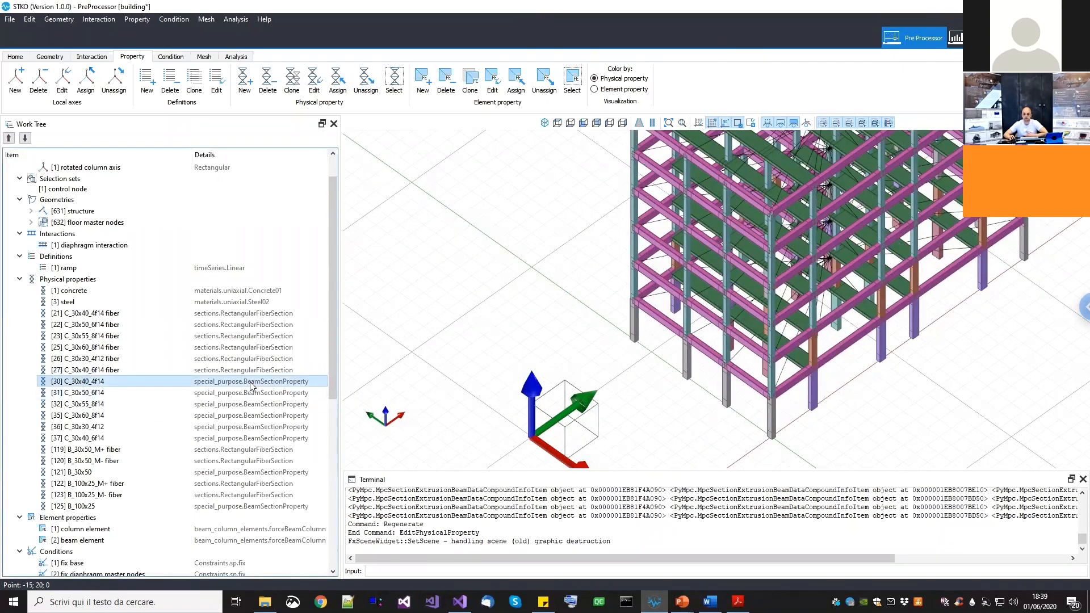
left_click(65, 316)
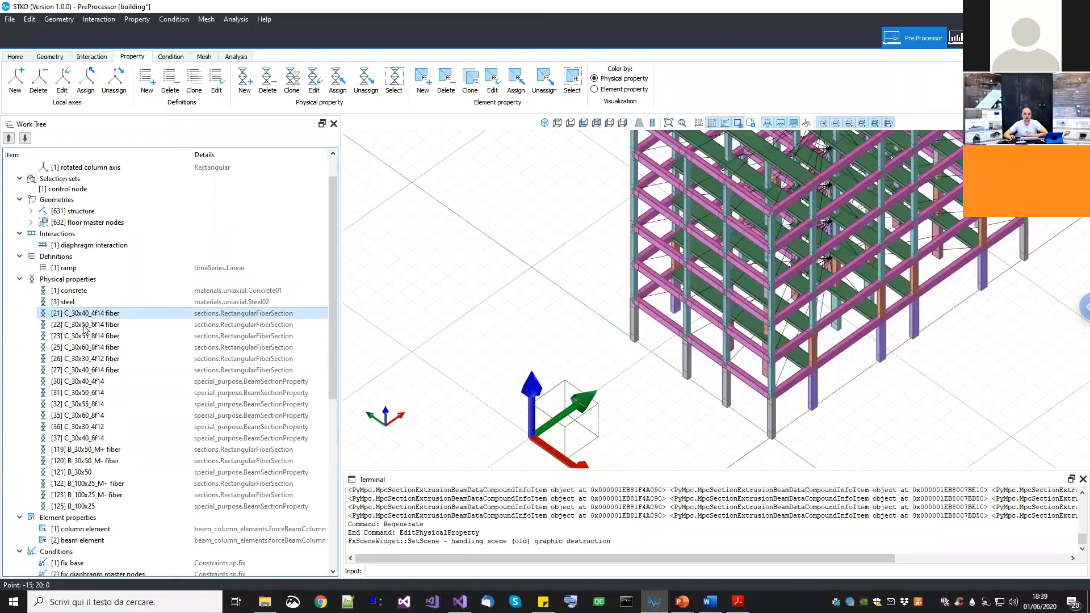
left_click(79, 384)
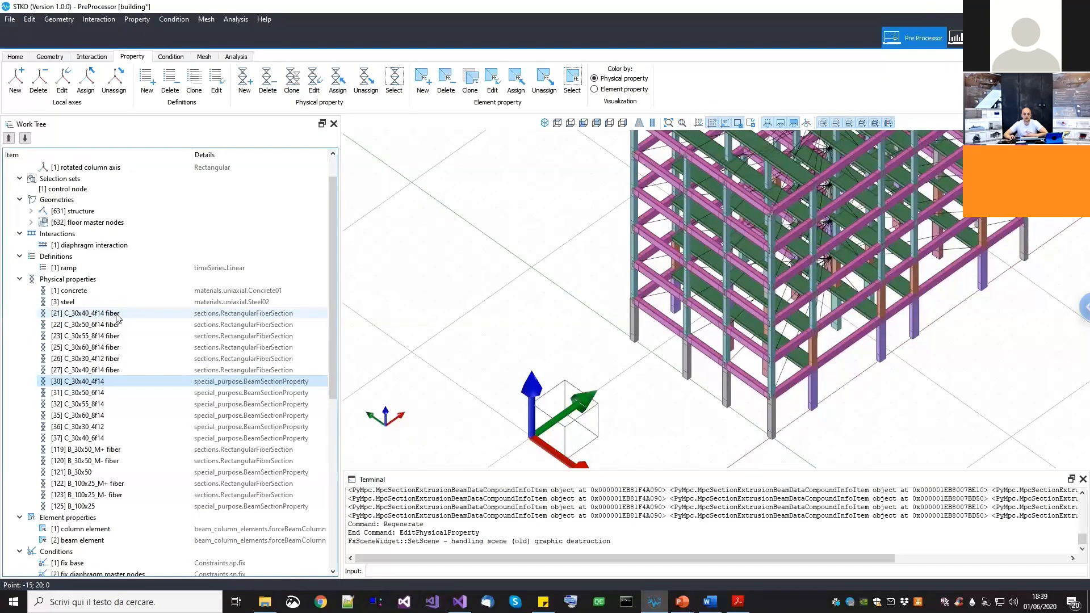
Open the C_30x40_4f14 section property for editing and choose the special-purpose Beam-Column BeamSectionProperty model
right_click(90, 384)
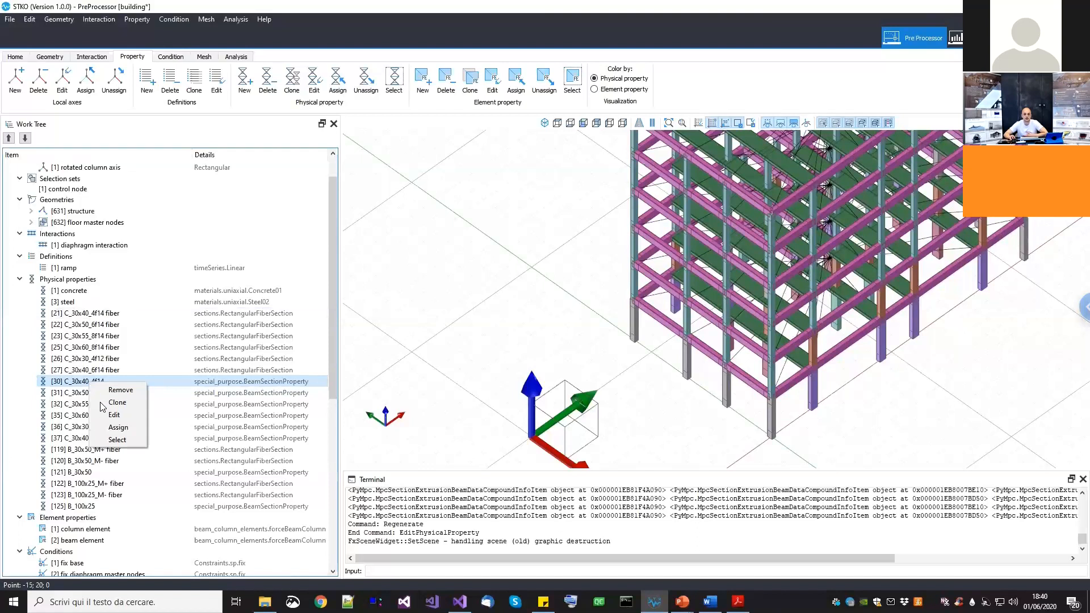
left_click(111, 415)
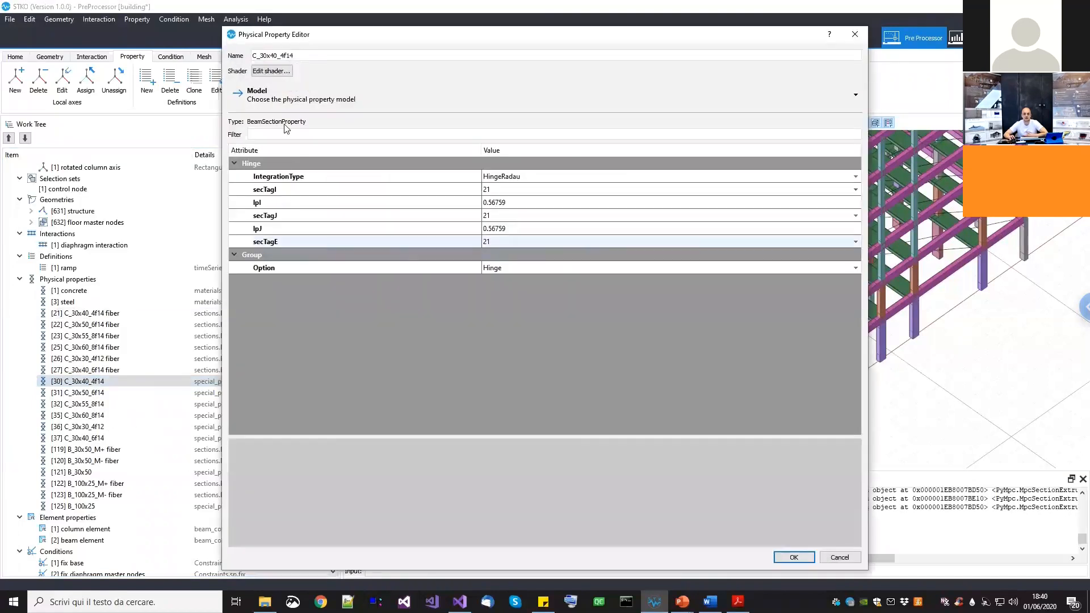
left_click(287, 101)
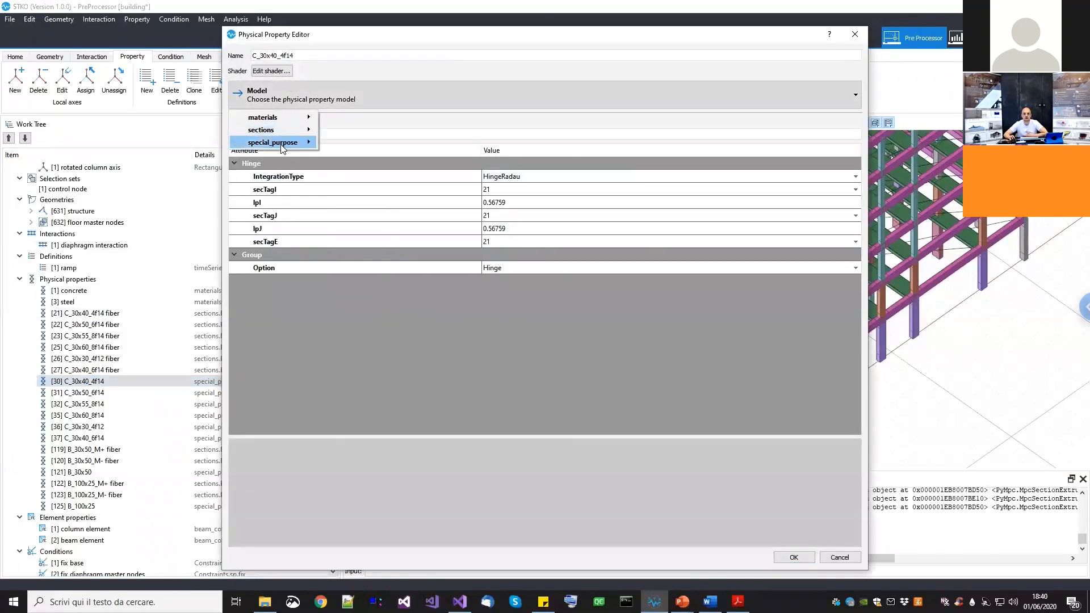
mouse_move(282, 146)
mouse_move(361, 146)
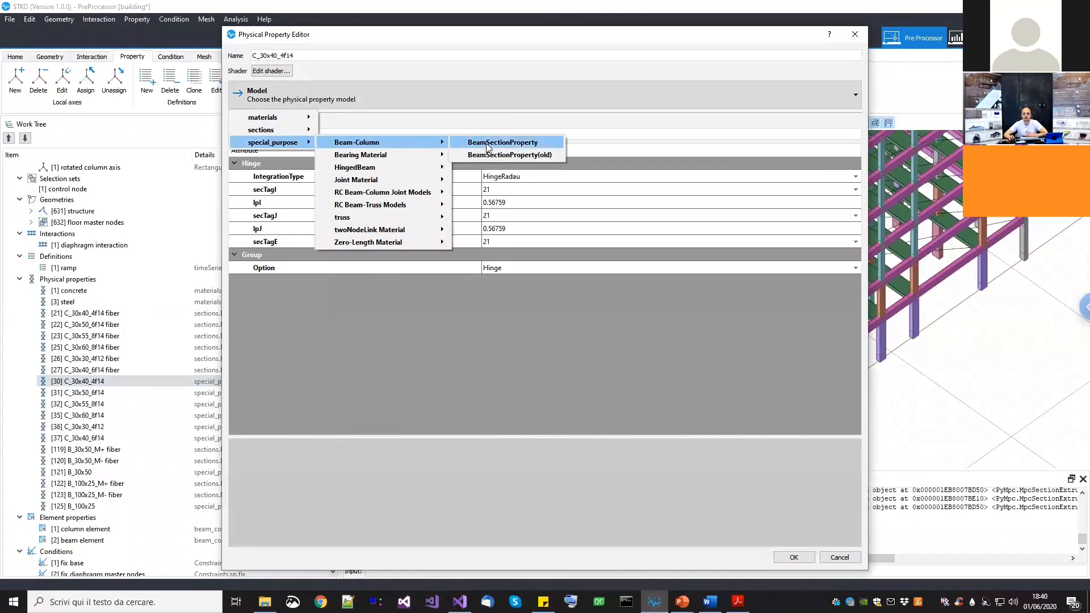
left_click(504, 142)
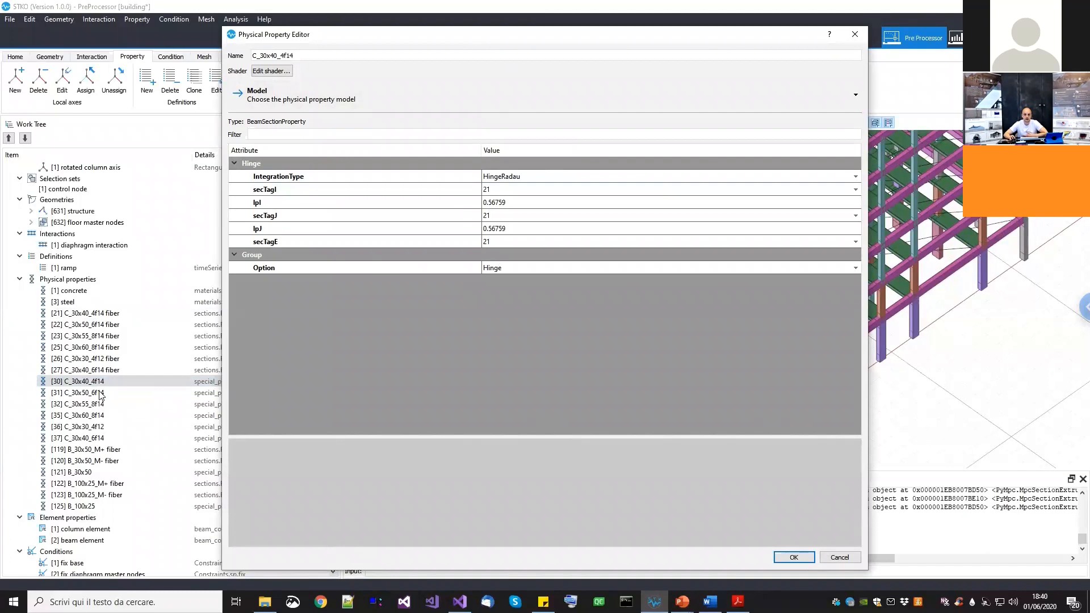
Examine the available integration options of the beam section property and its plastic hinge lengths lpI and lpJ
left_click(524, 266)
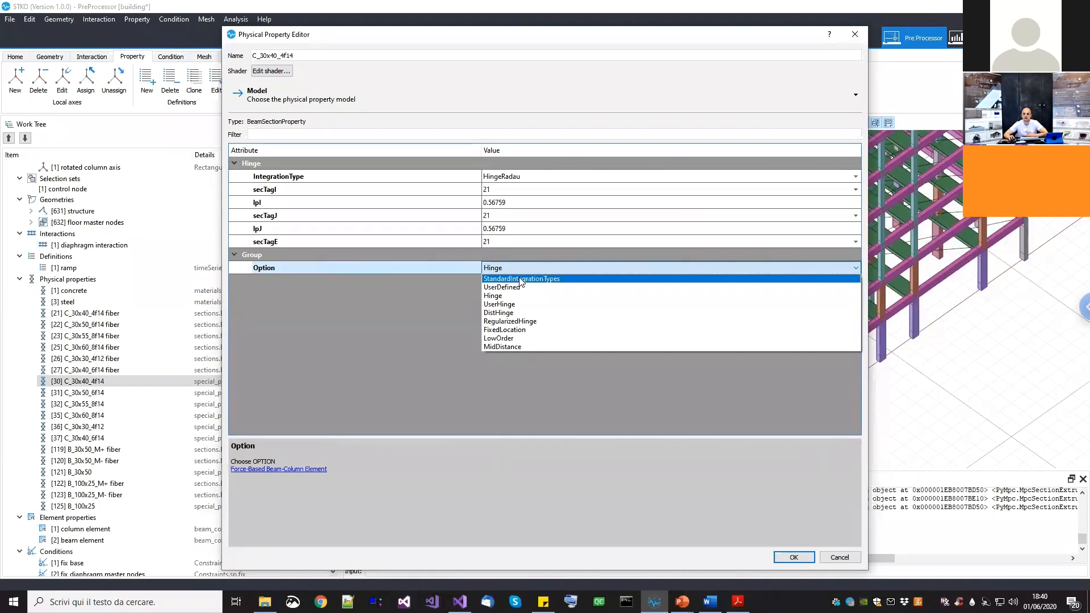
left_click(380, 324)
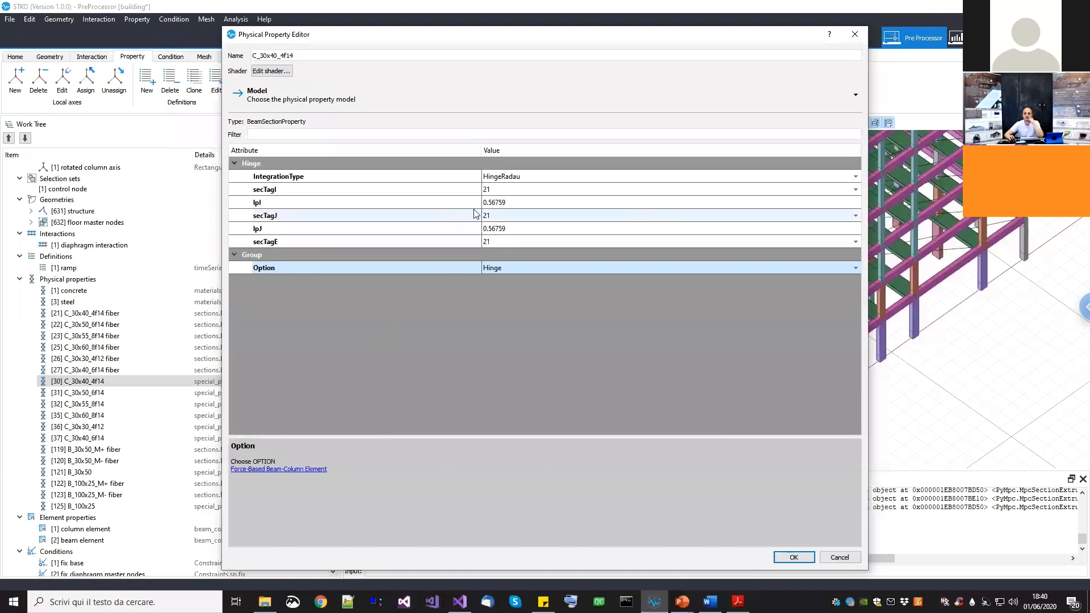
left_click(507, 205)
left_click(520, 229)
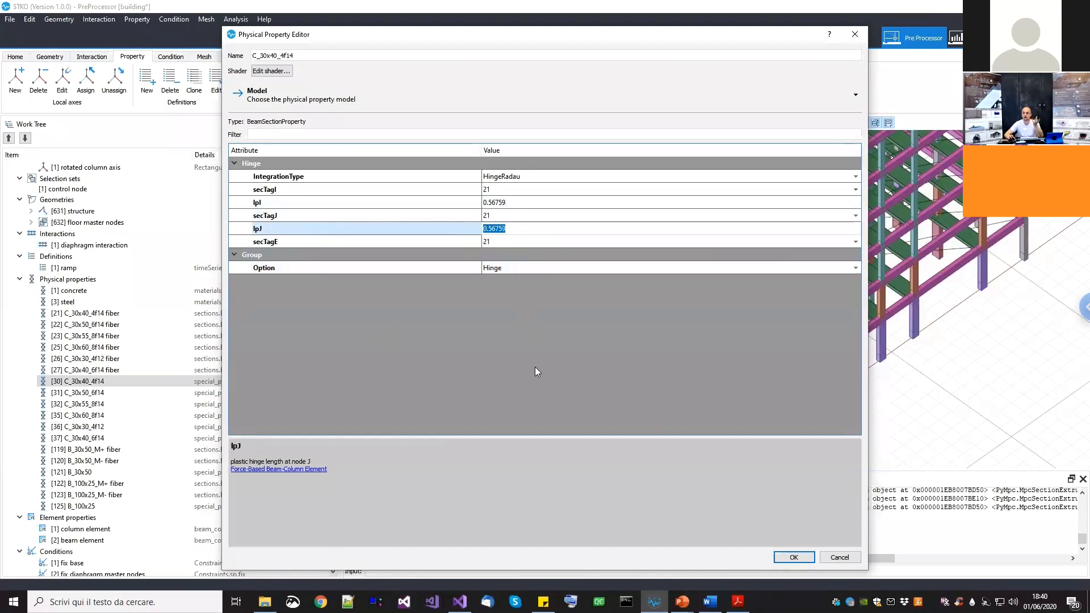
Check the fiber sections available for secTagI and the lpI hinge length, and accept the C_30x40_4f14 property
left_click(389, 192)
left_click(505, 190)
left_click(505, 191)
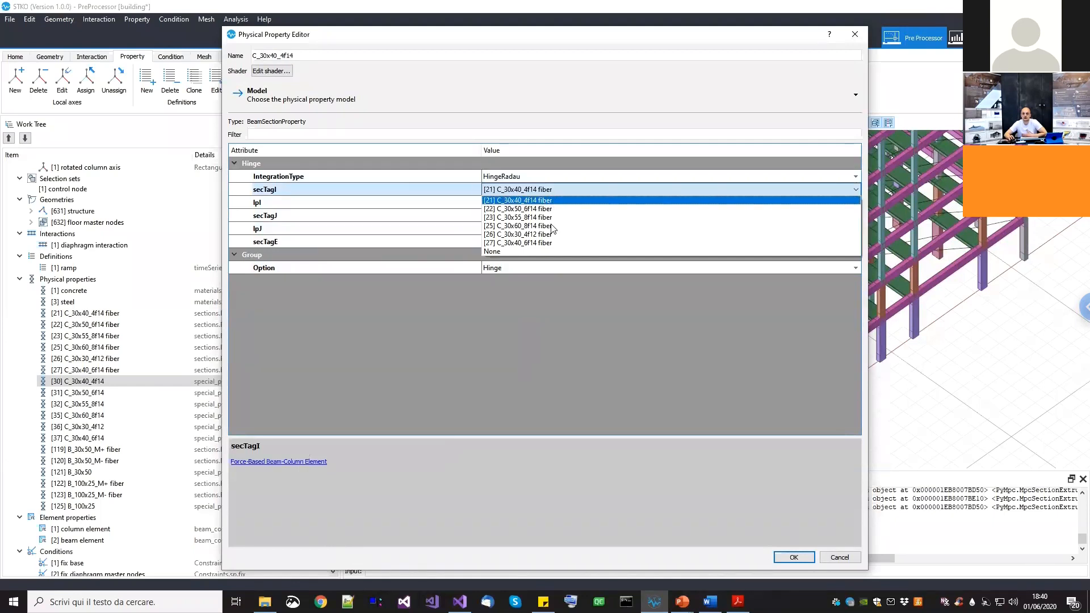
left_click(538, 298)
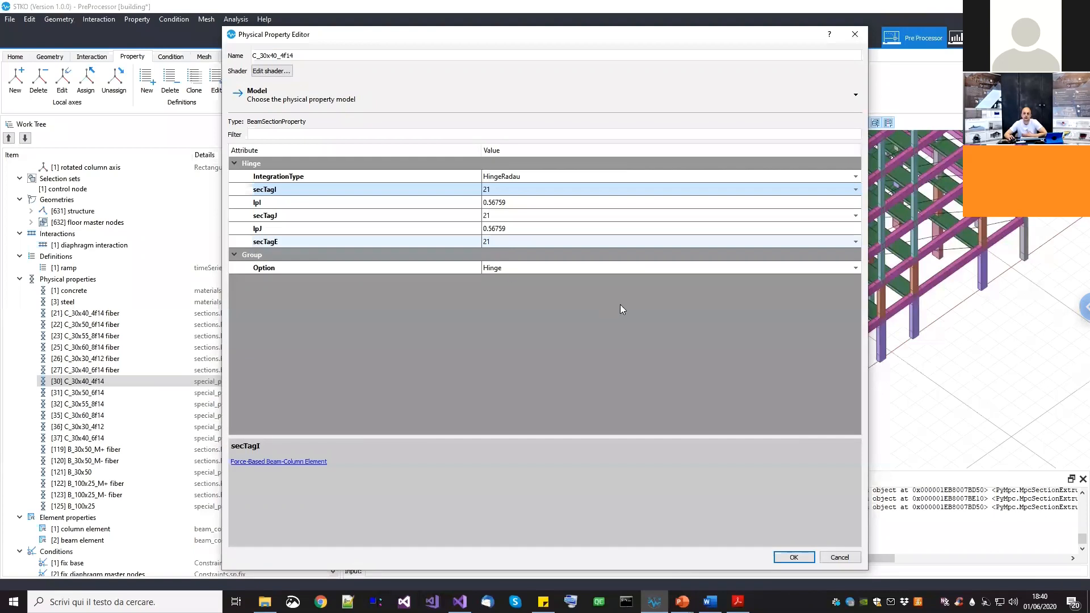
left_click(497, 202)
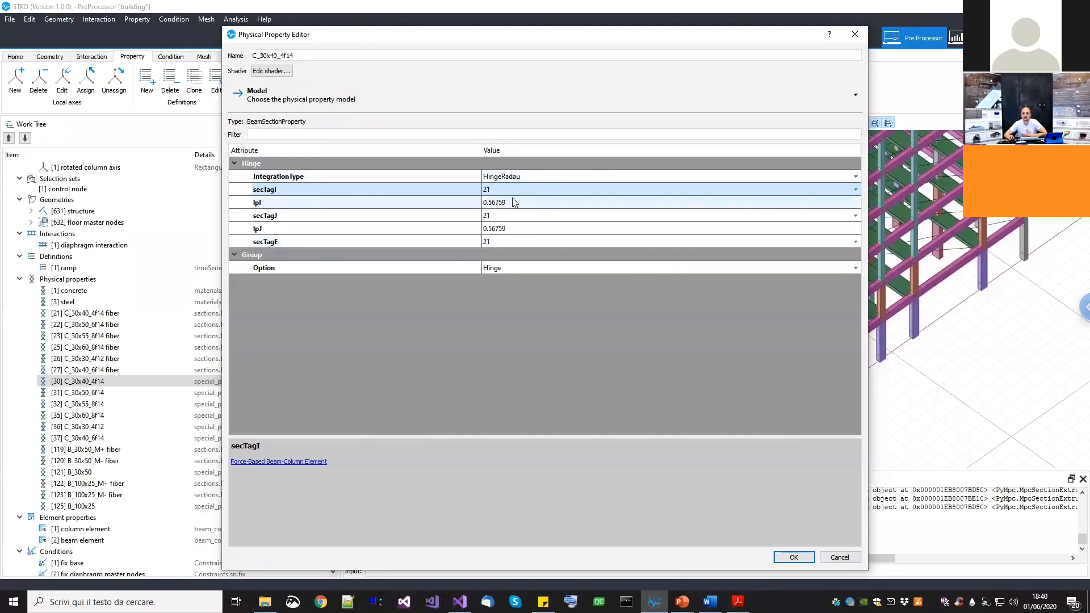
left_click(512, 202)
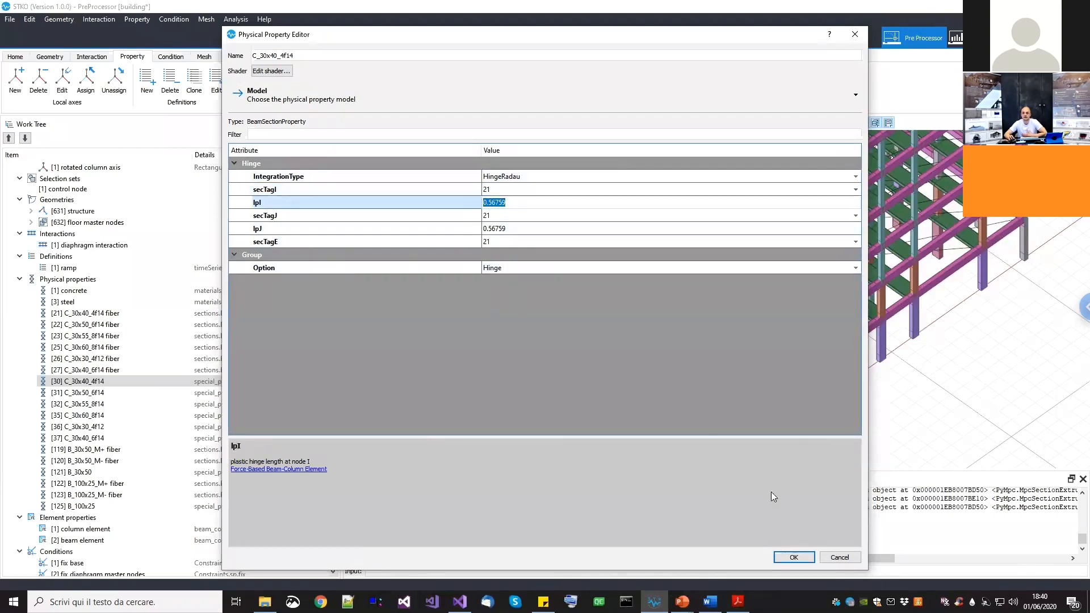
left_click(796, 551)
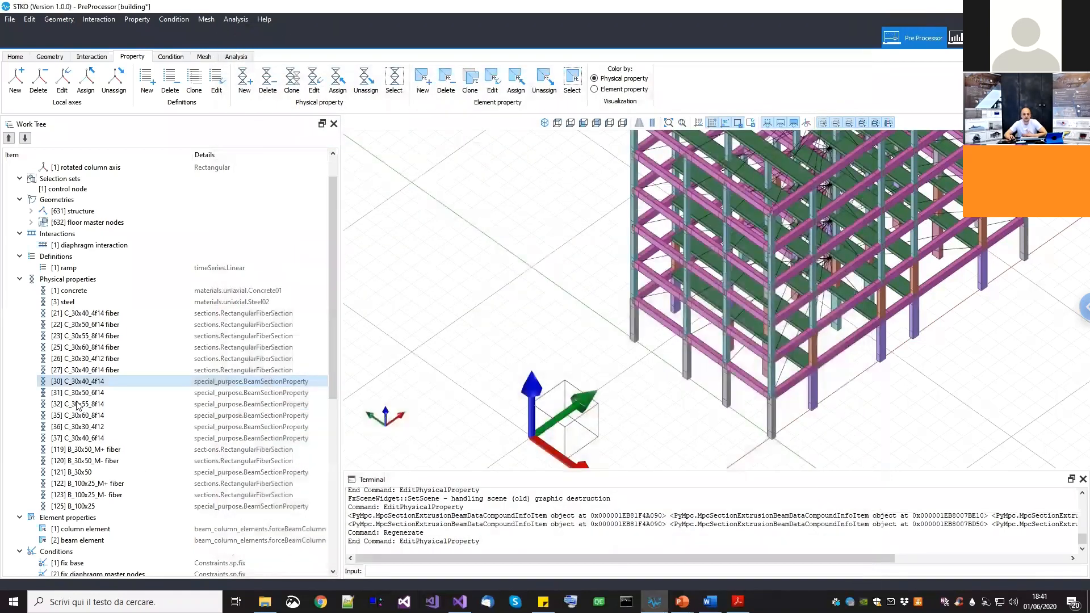
Select the columns assigned the C_30x40_4f14 property, inspect them in the building, and clear the selection
scroll(681, 346, "down", 3)
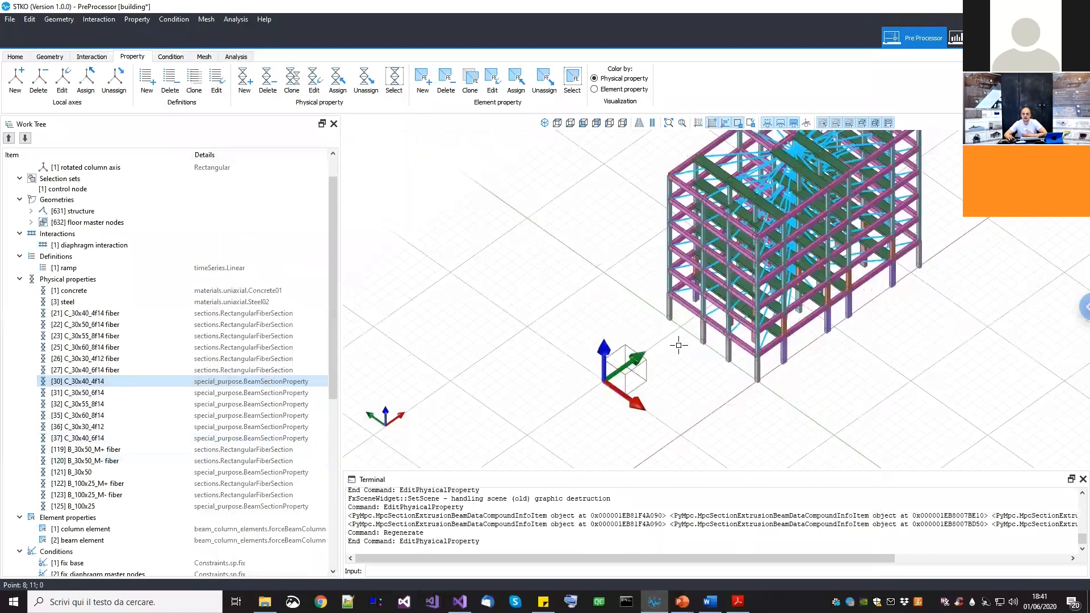
scroll(703, 402, "up", 3)
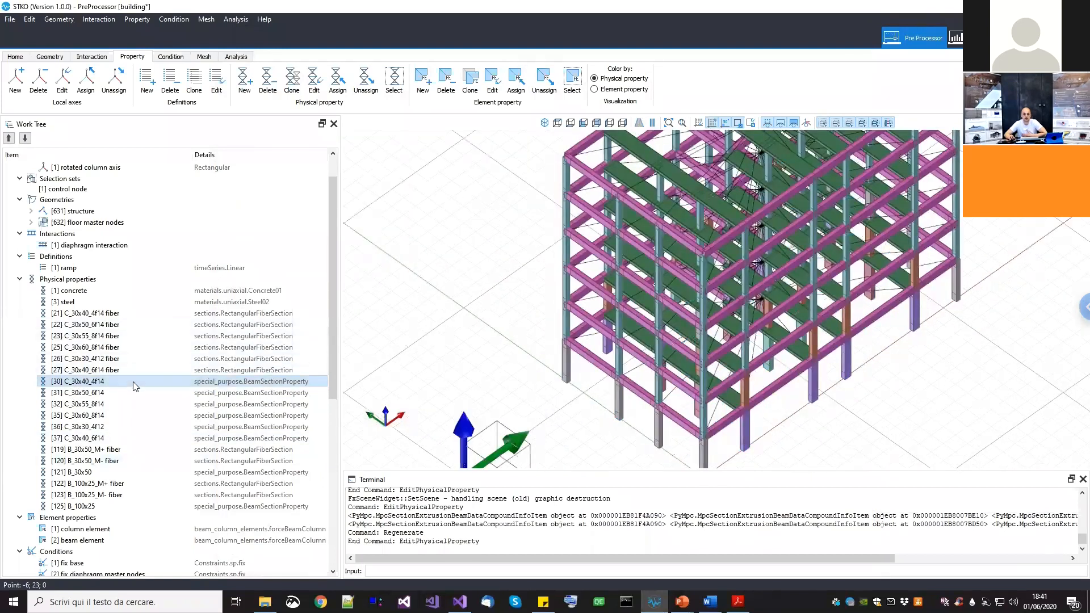
right_click(135, 382)
left_click(162, 440)
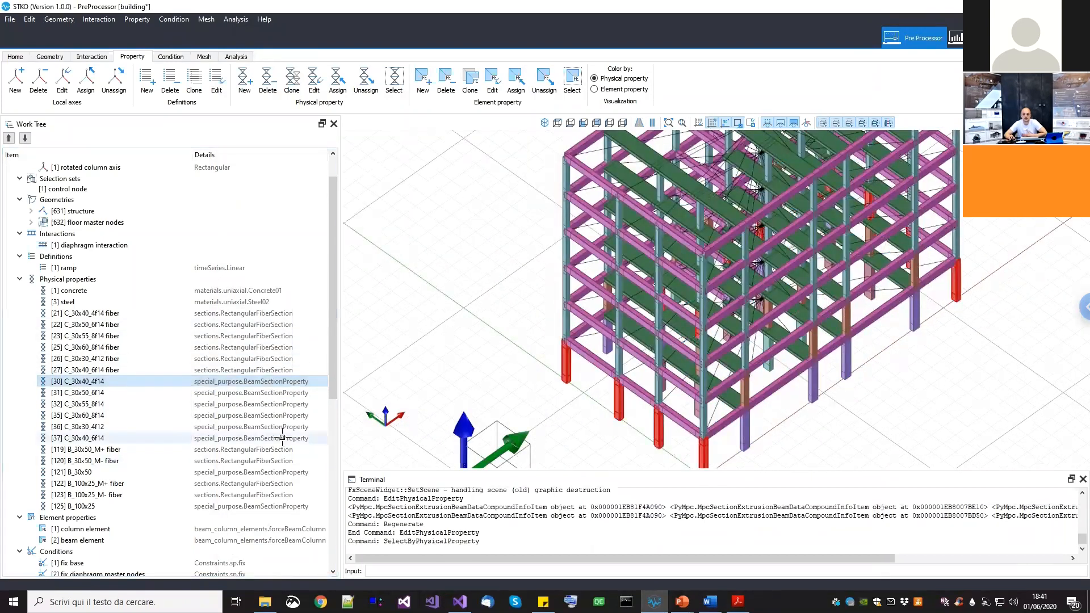
left_click_drag(682, 373, 653, 368)
key("Escape")
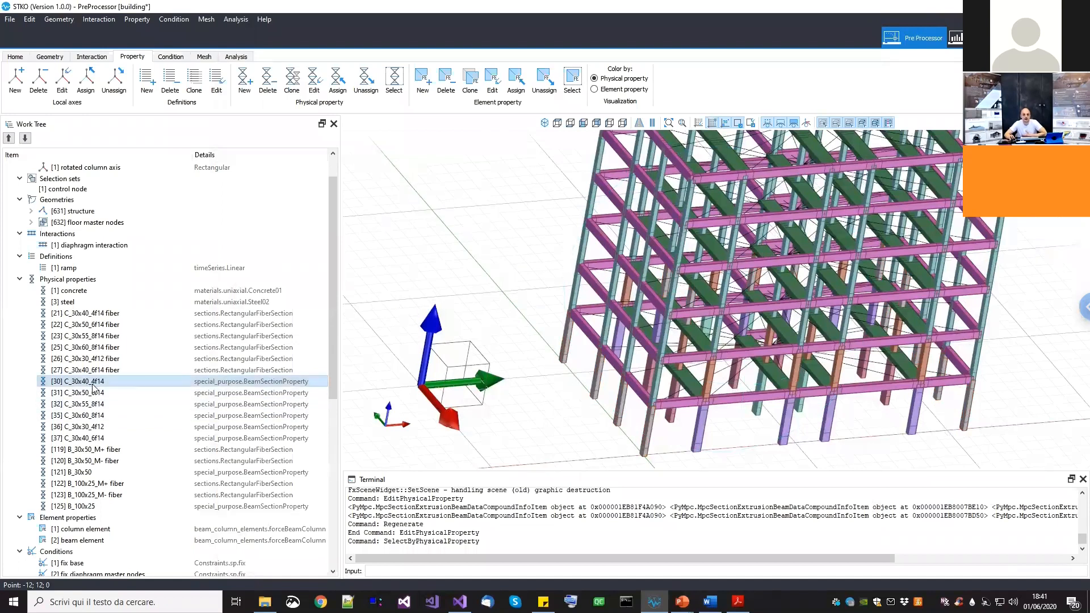
Select the columns assigned the C_30x55_8f14 property, inspect their location in the building, and clear the selection
right_click(90, 404)
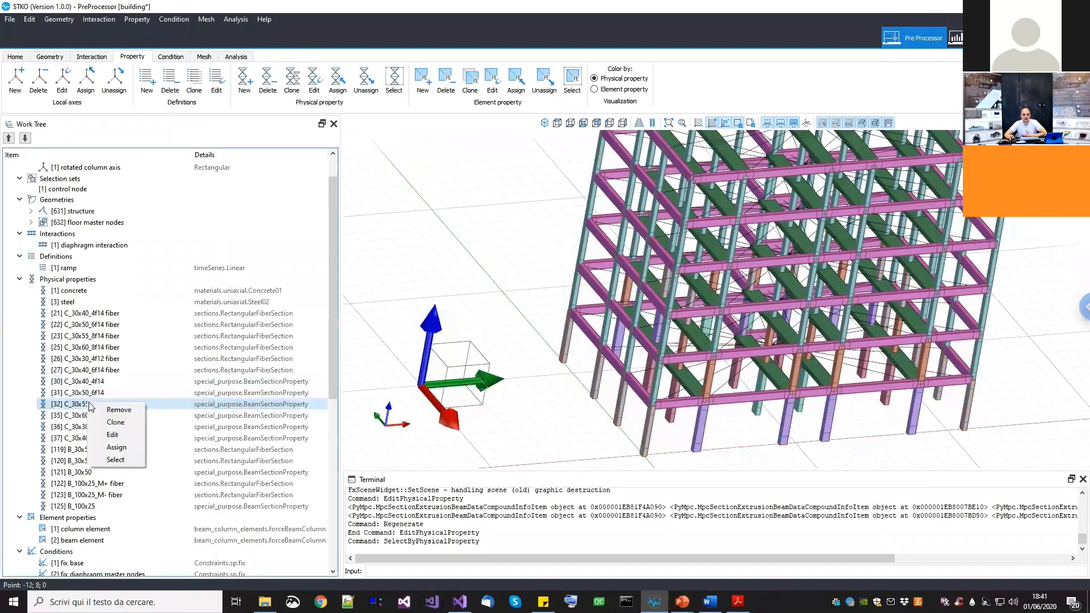
left_click(115, 460)
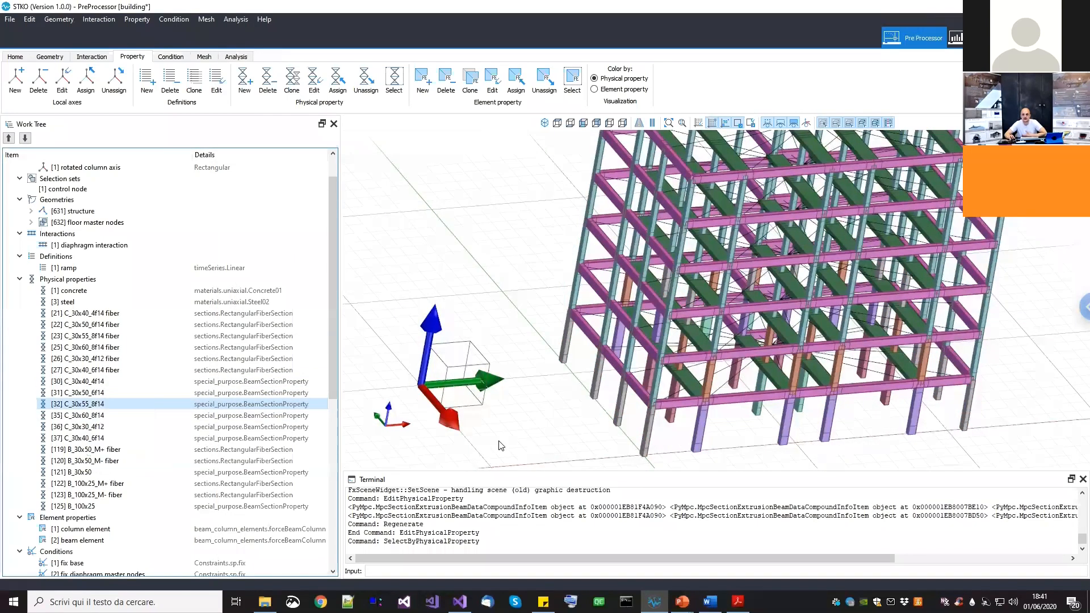
scroll(801, 397, "down", 3)
middle_click_drag(800, 398, 752, 368)
scroll(772, 347, "up", 6)
scroll(755, 369, "down", 5)
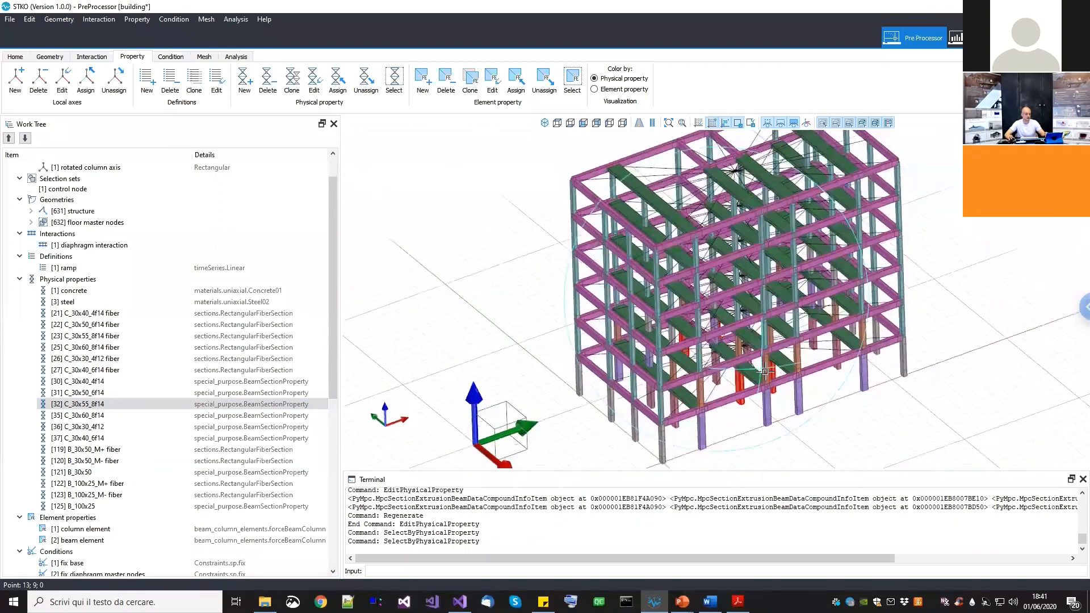
key("Escape")
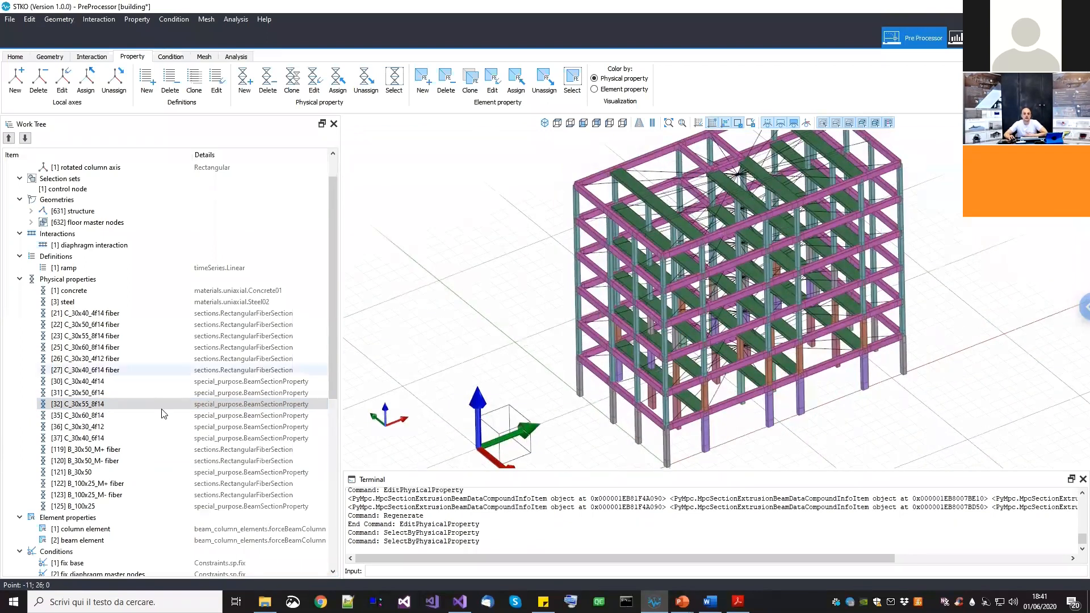
Go through the column section properties from C_30x50_6f14 to C_30x40_6f14 and on to the B_30x50_M+ beam fiber section
left_click(91, 391)
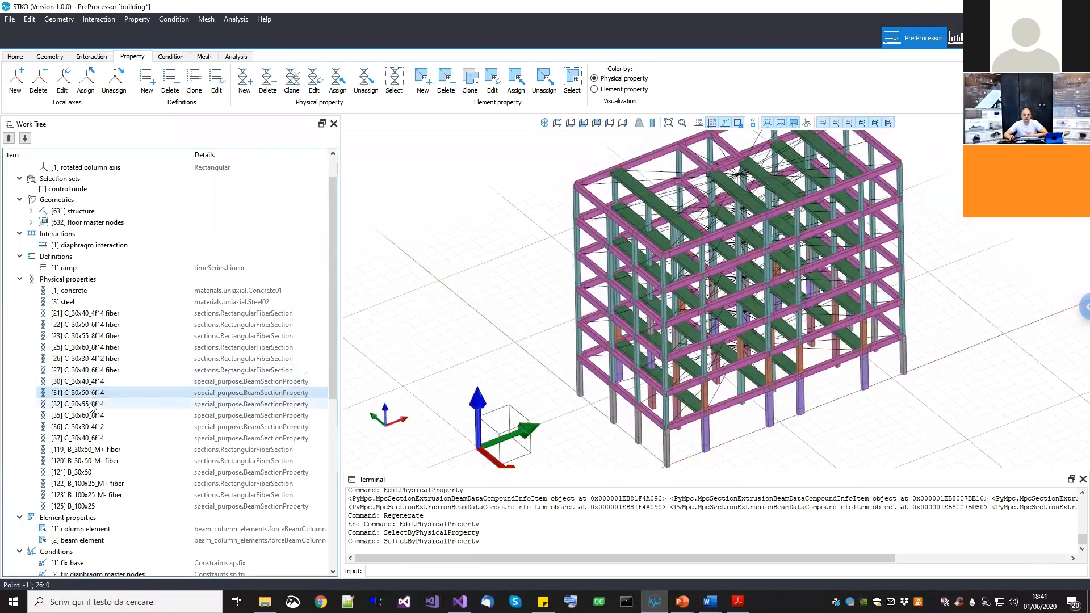
left_click(94, 438)
scroll(94, 441, "down", 2)
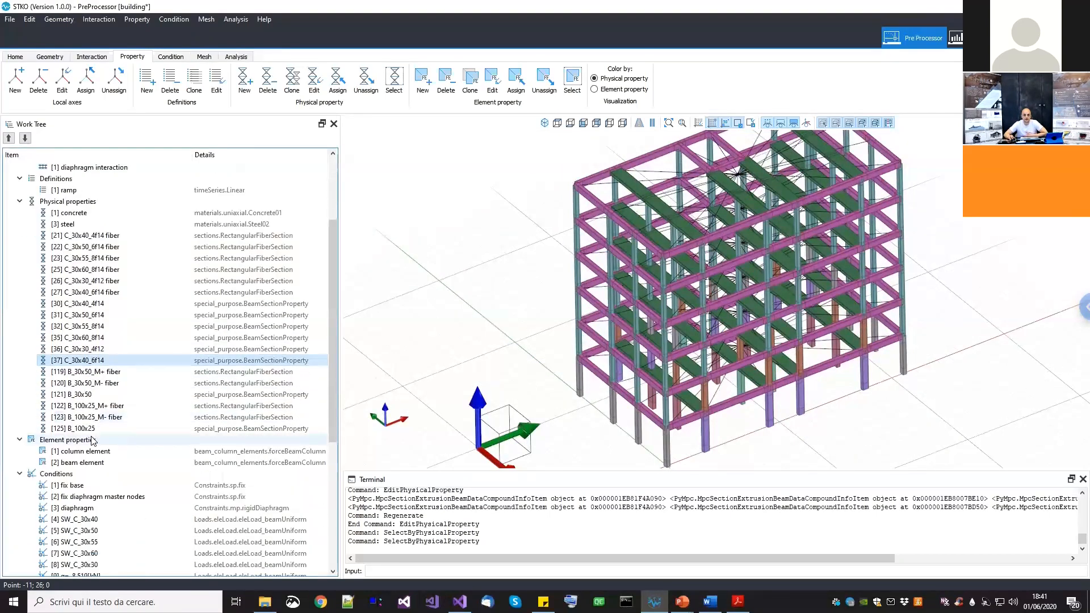
left_click(97, 372)
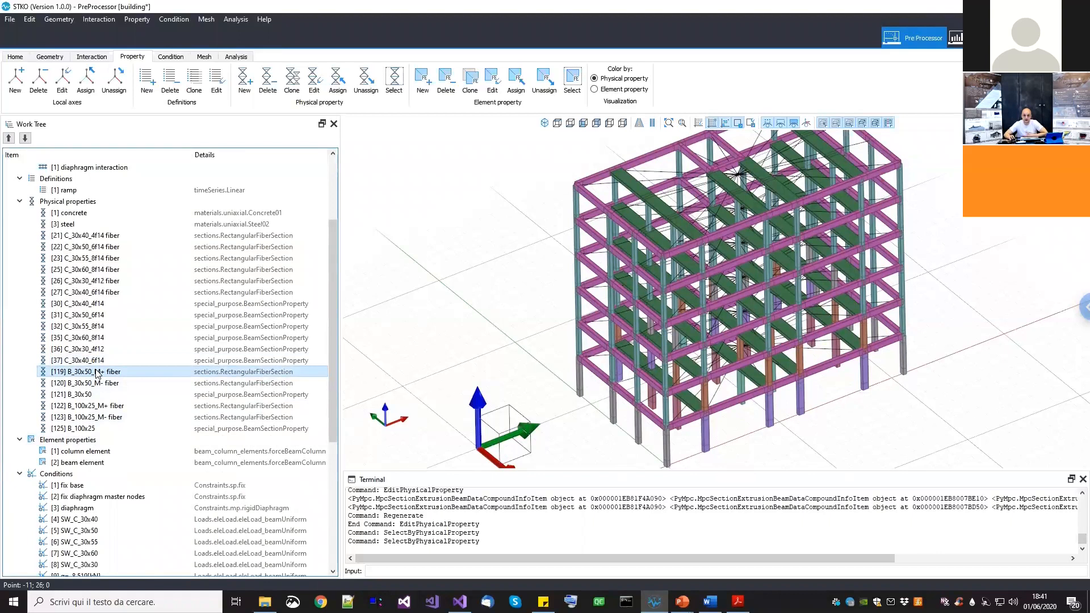
Switch to the ERINTC_70Grav presentation in PowerPoint and go through the beam reinforcement drawings on slides 5 to 8
mouse_move(681, 602)
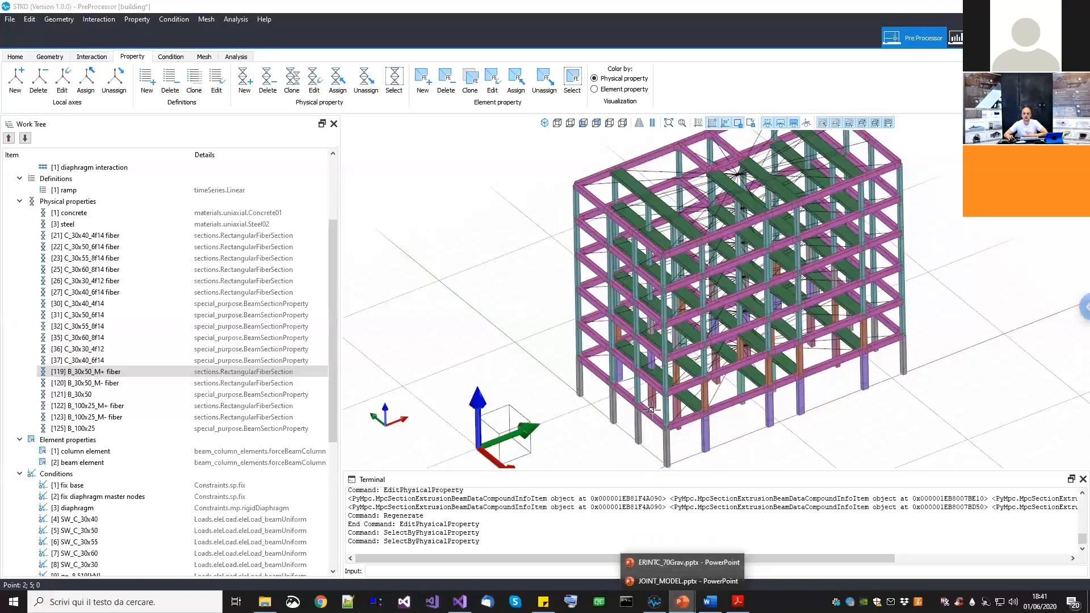
middle_click_drag(588, 249, 582, 252)
scroll(668, 373, "up", 3)
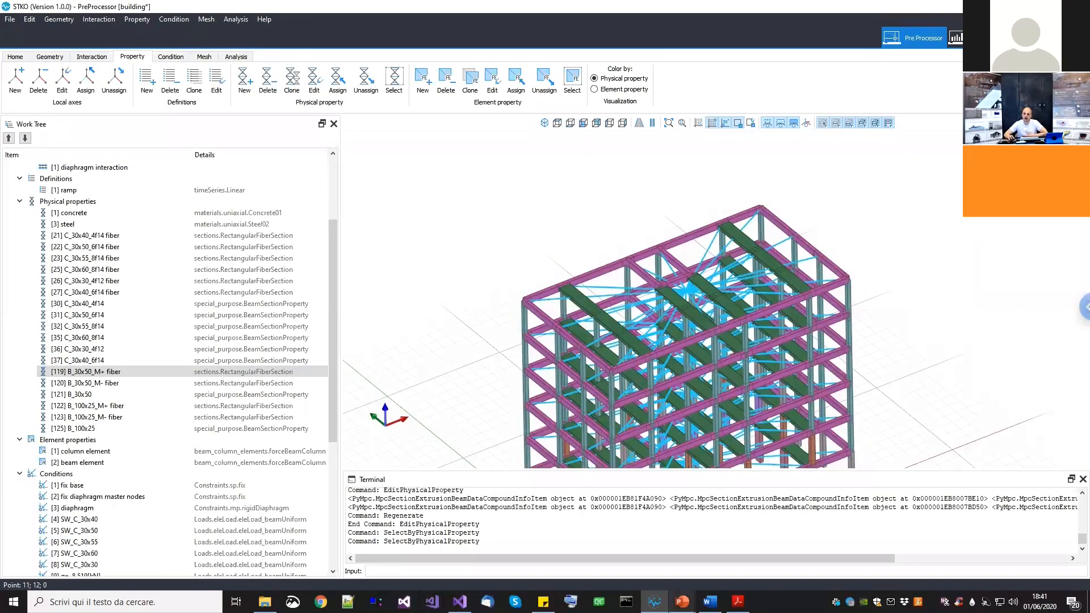
mouse_move(682, 602)
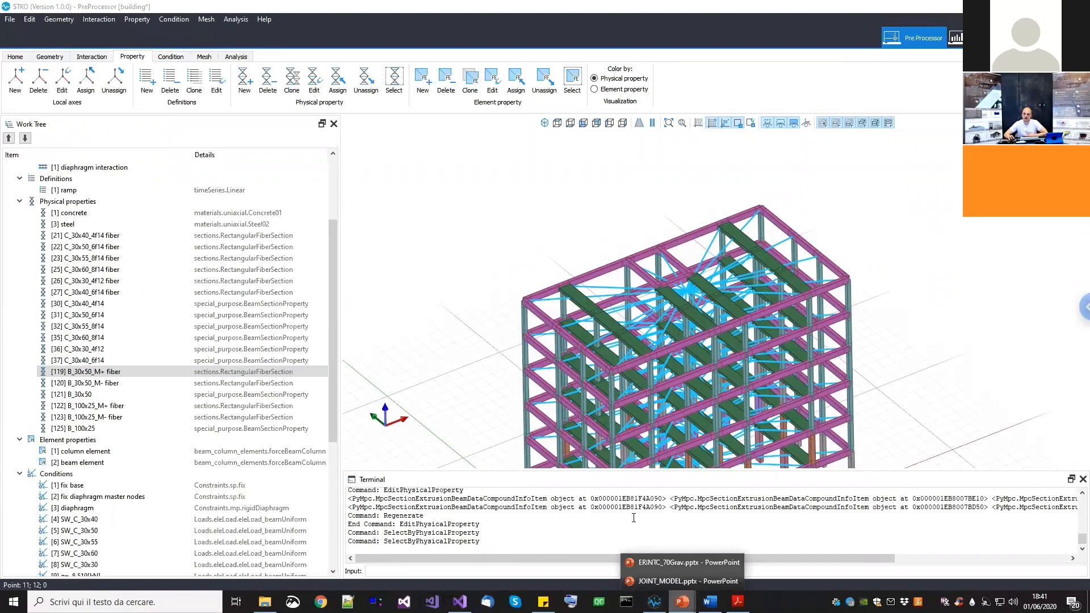
left_click(684, 565)
left_click(37, 316)
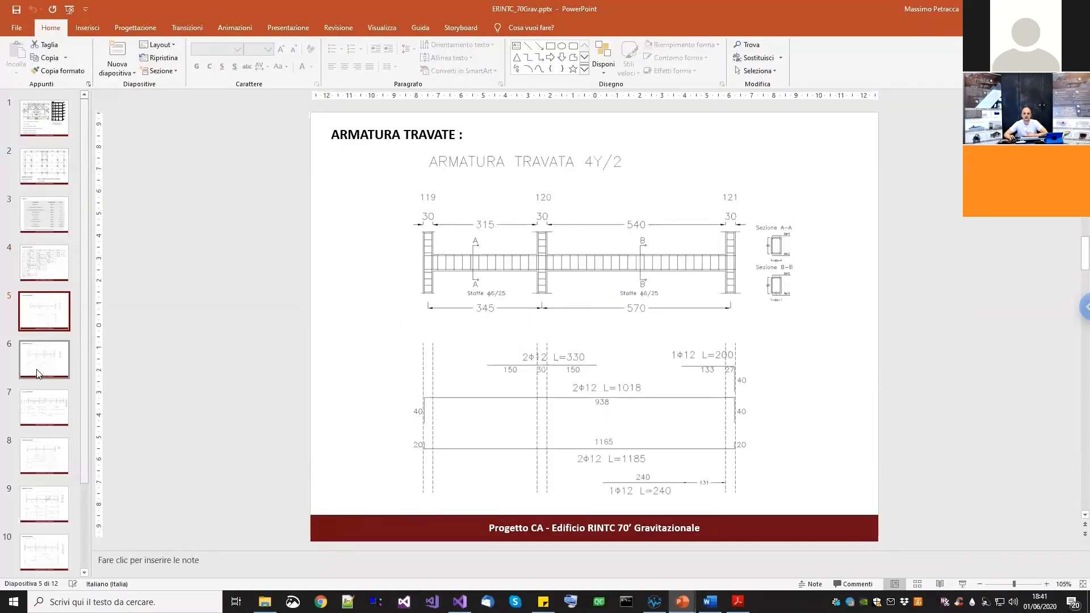
left_click(37, 368)
left_click(25, 413)
left_click(23, 471)
left_click(27, 481)
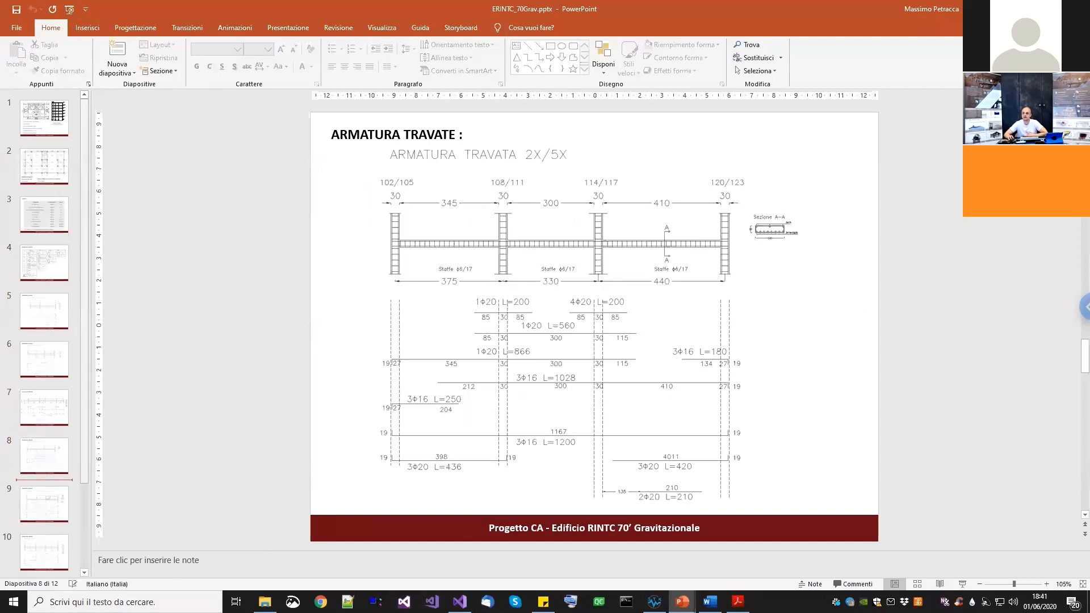
Return to STKO and inspect the building's beams from above and from the side
key("alt+Tab")
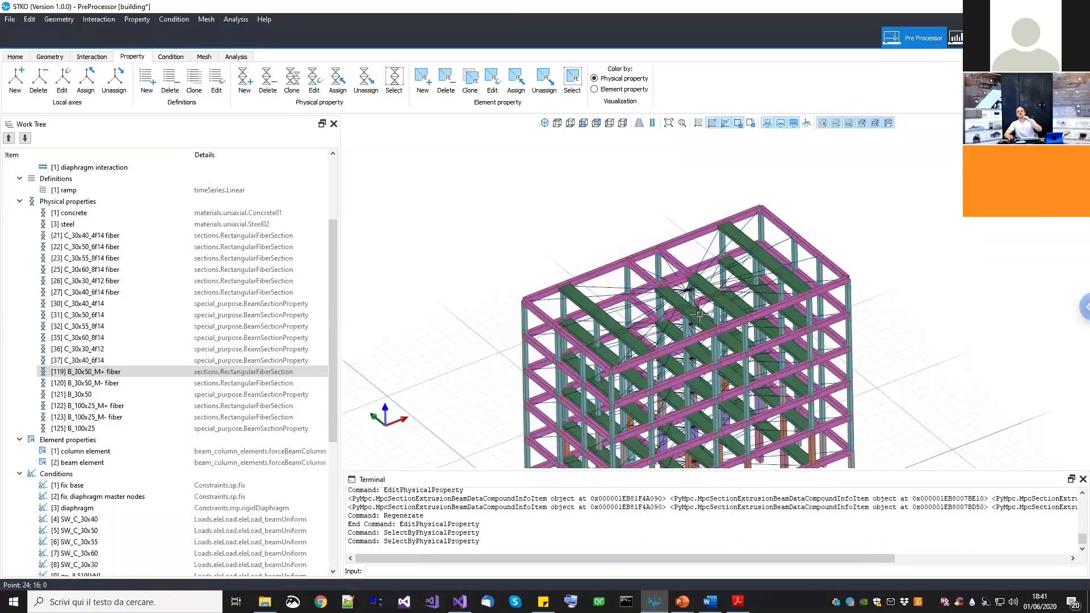
scroll(761, 278, "down", 3)
middle_click_drag(761, 278, 738, 304)
scroll(736, 275, "up", 4)
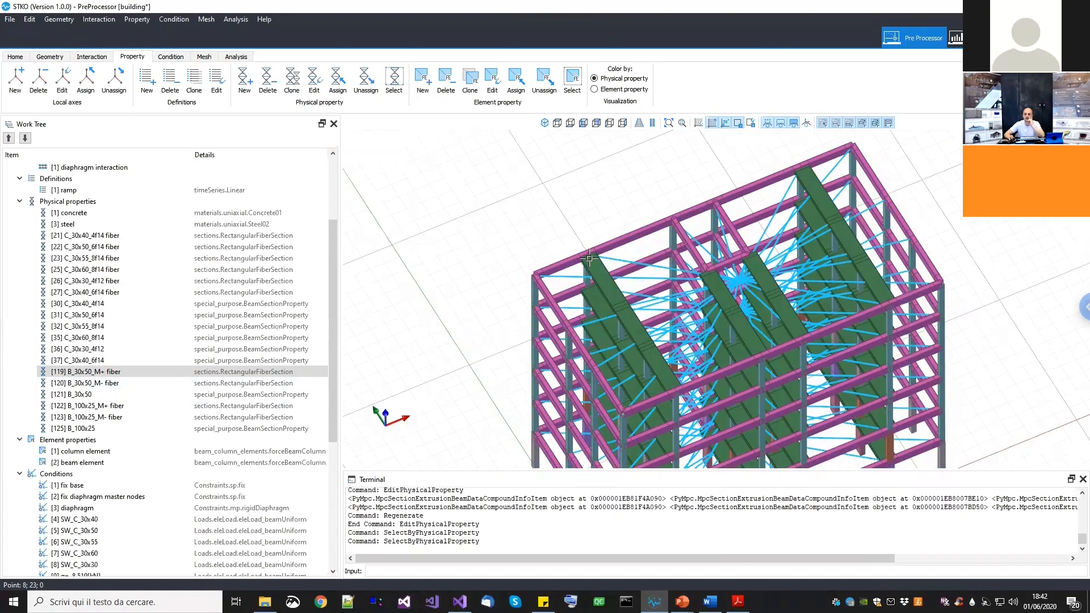
scroll(637, 319, "up", 2)
scroll(604, 360, "down", 1)
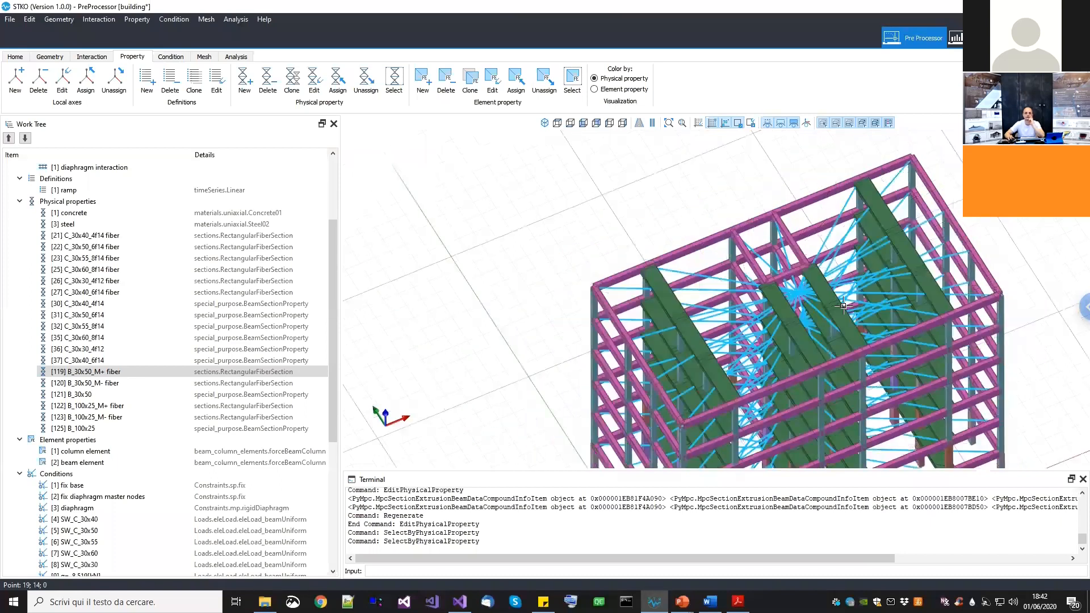
middle_click_drag(738, 363, 748, 329)
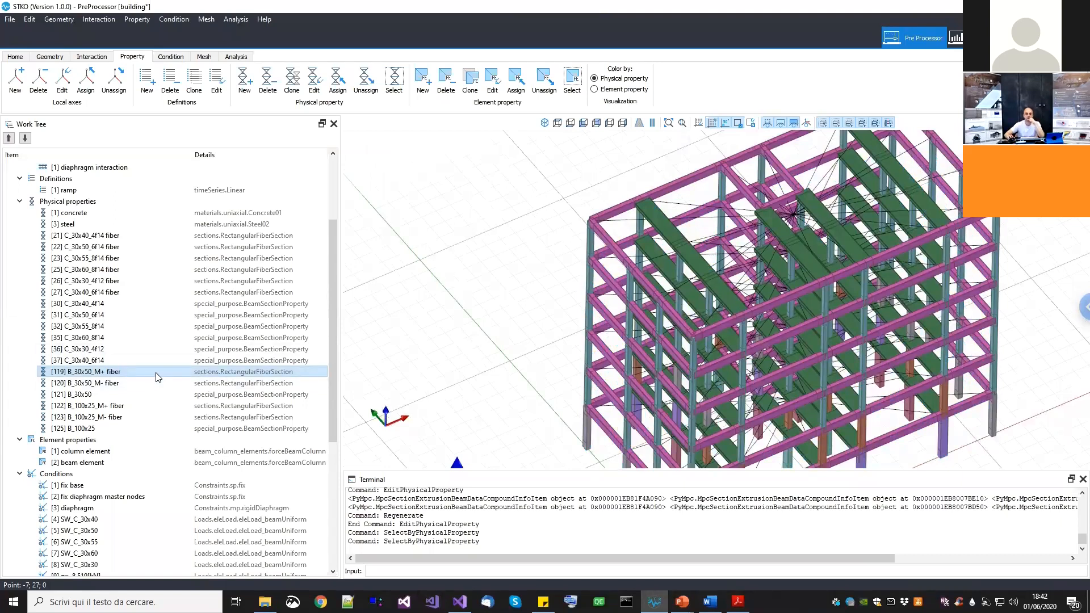
Review the B_30x50_M+ and B_30x50_M- beam fiber sections, closing each without changes
right_click(107, 376)
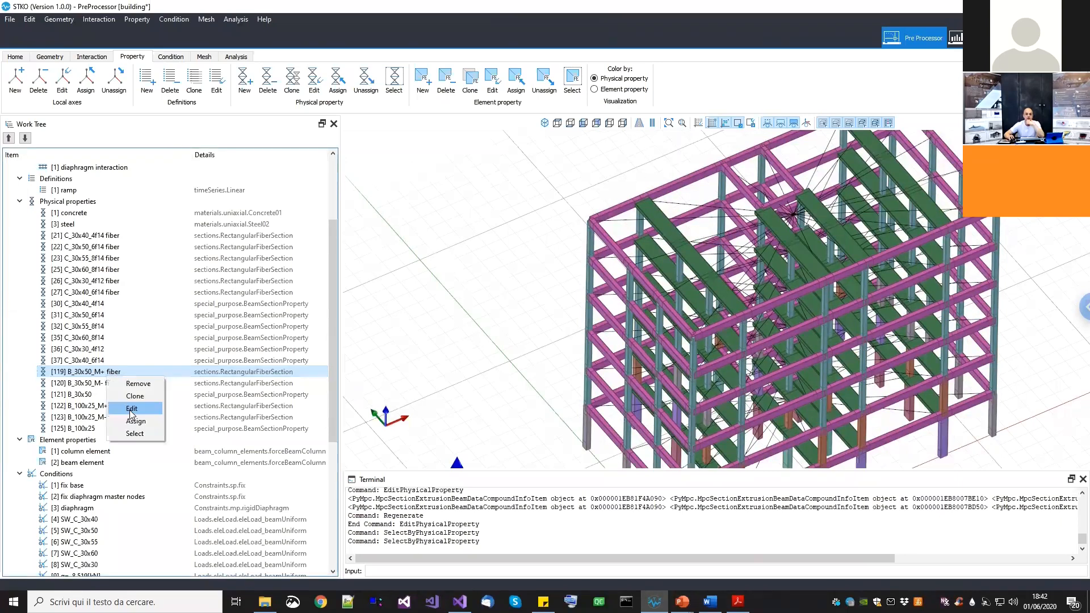
left_click(132, 408)
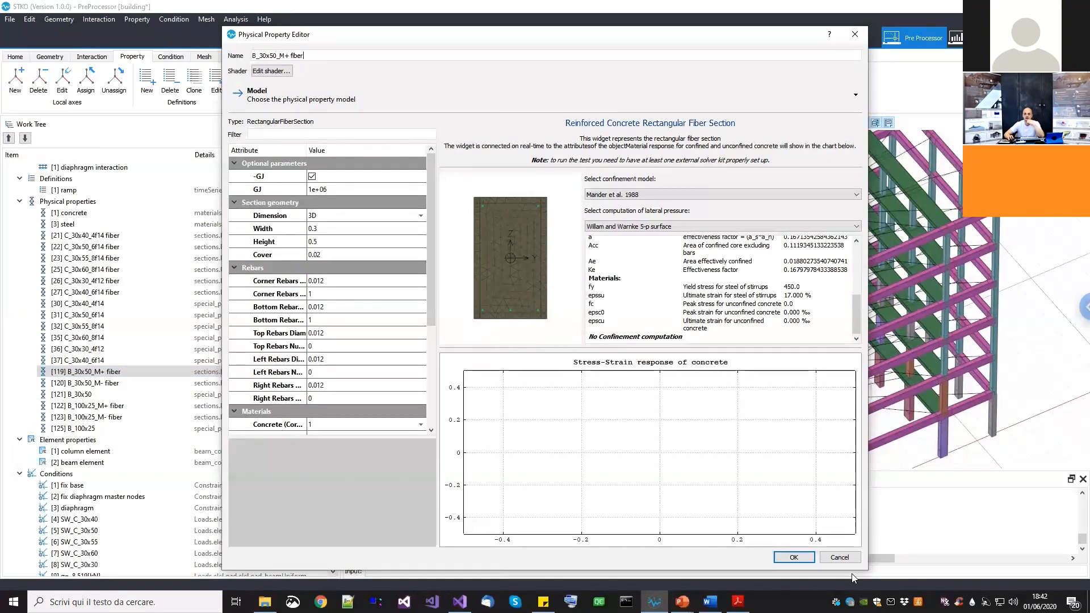
left_click(839, 557)
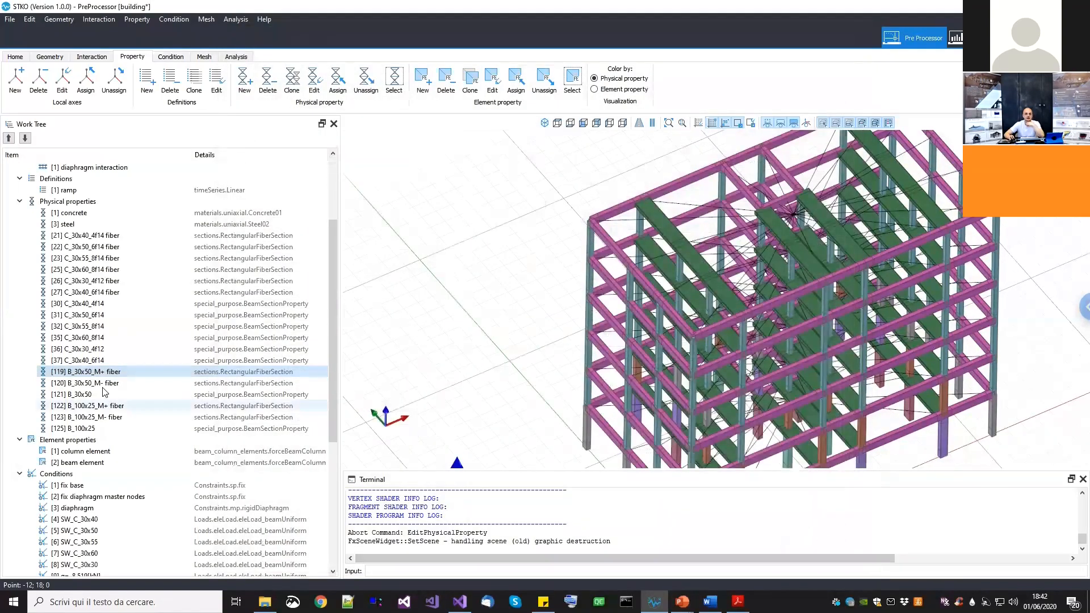
left_click(93, 385)
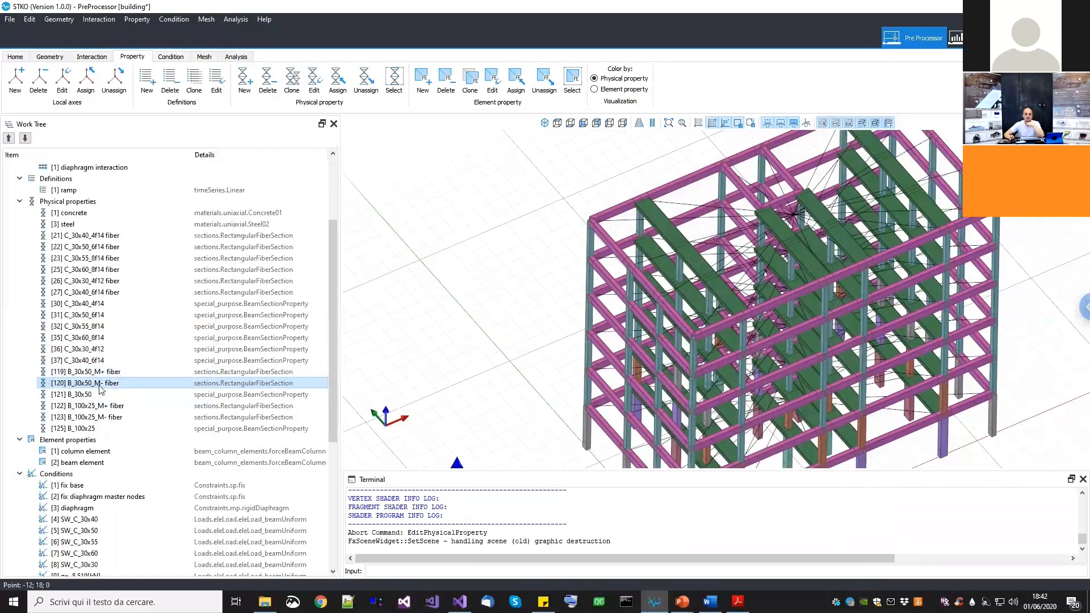
right_click(99, 387)
left_click(123, 420)
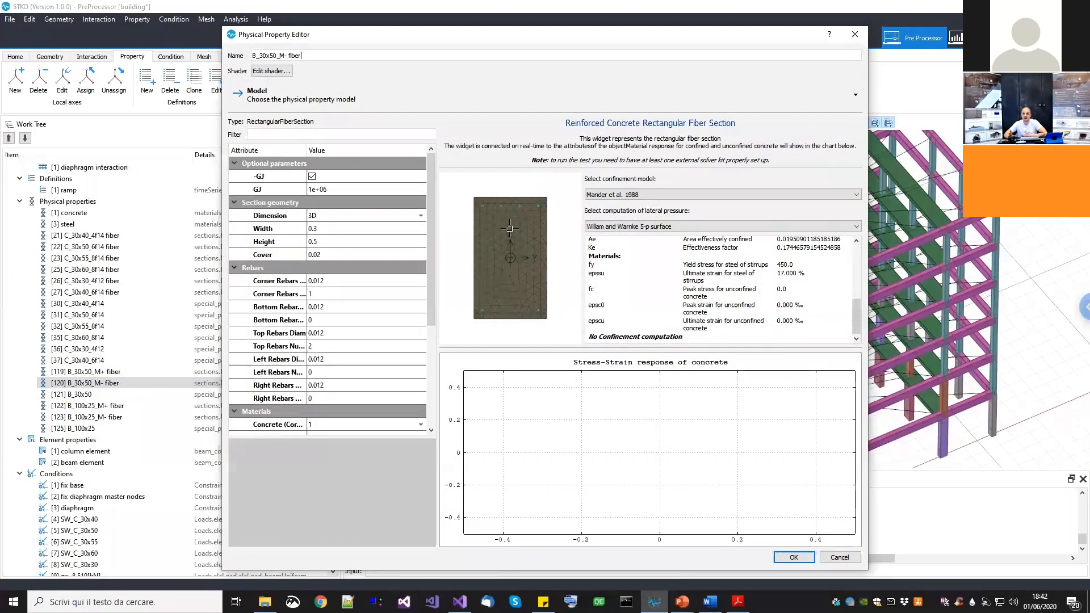
left_click(830, 559)
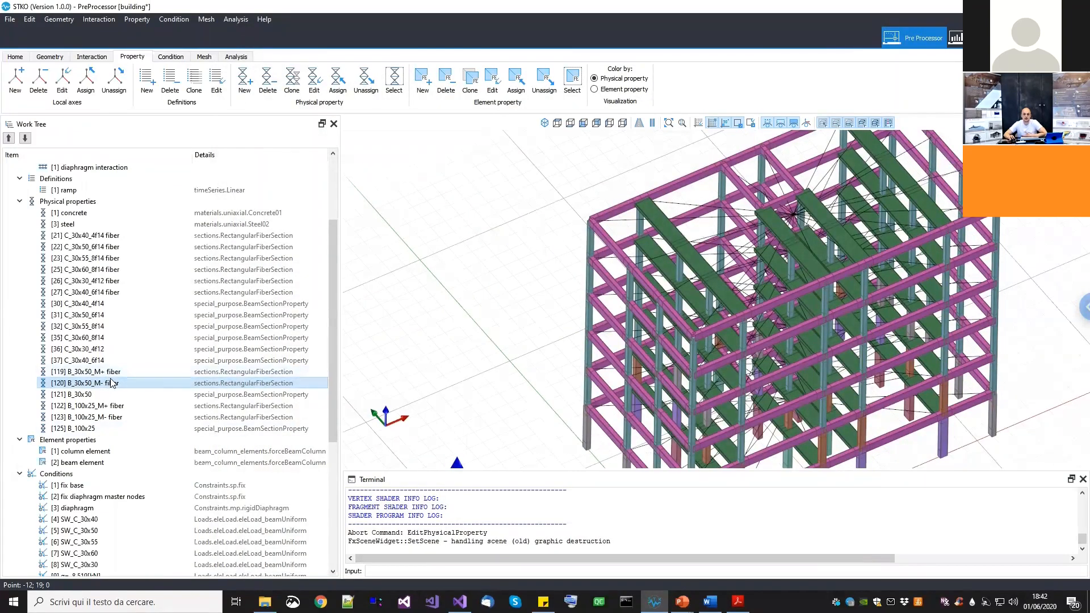
Examine the 30x50 beams in the building model up close alongside the B_30x50 and B_30x50_M+ fiber properties
scroll(695, 235, "up", 2)
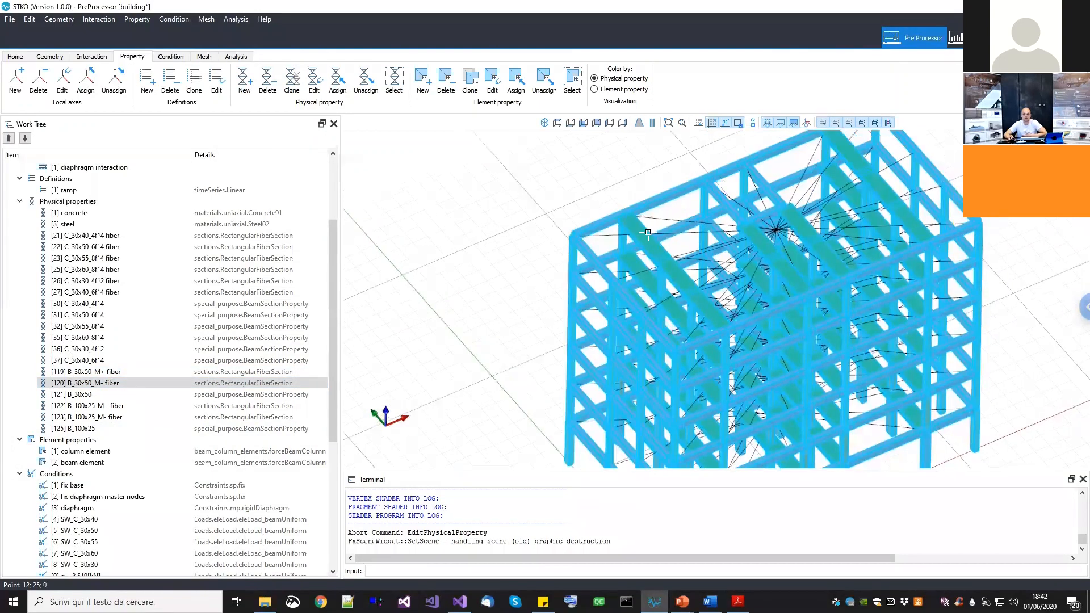
scroll(525, 301, "up", 1)
left_click(87, 396)
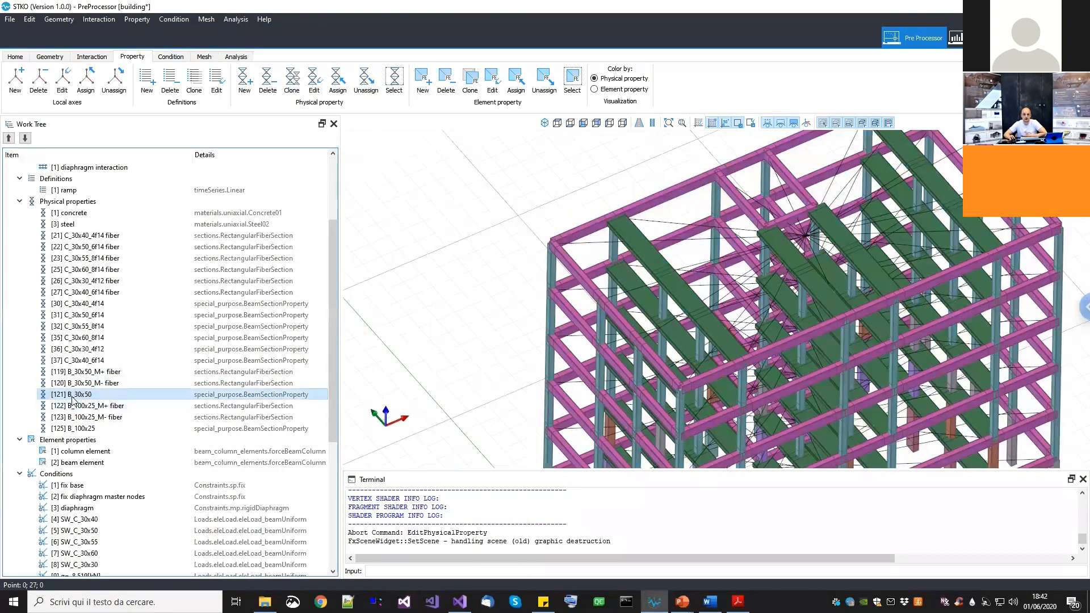
left_click(97, 372)
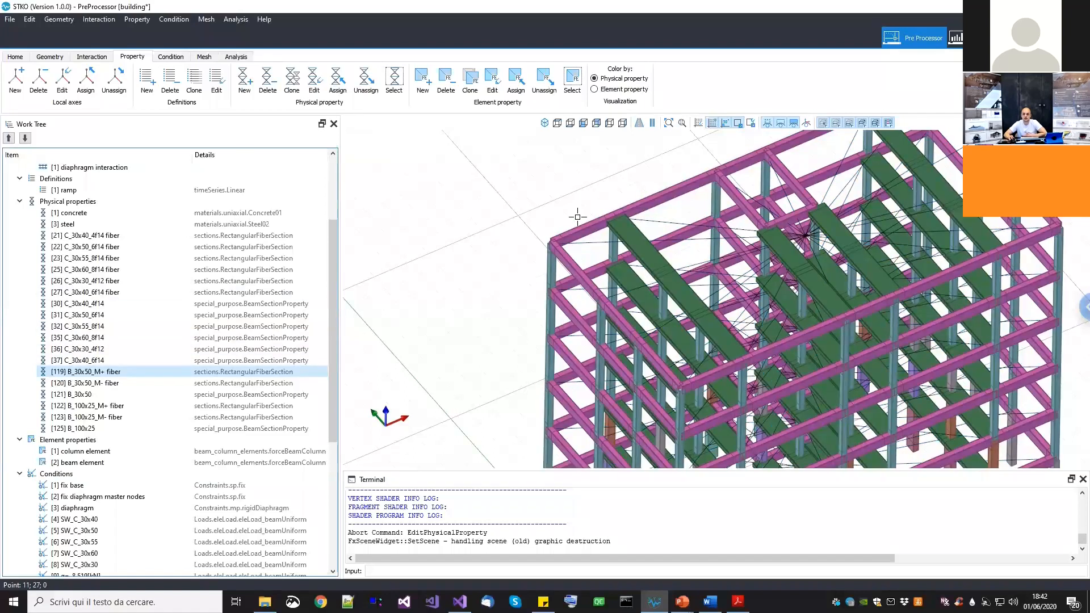
scroll(563, 245, "up", 3)
scroll(487, 284, "down", 2)
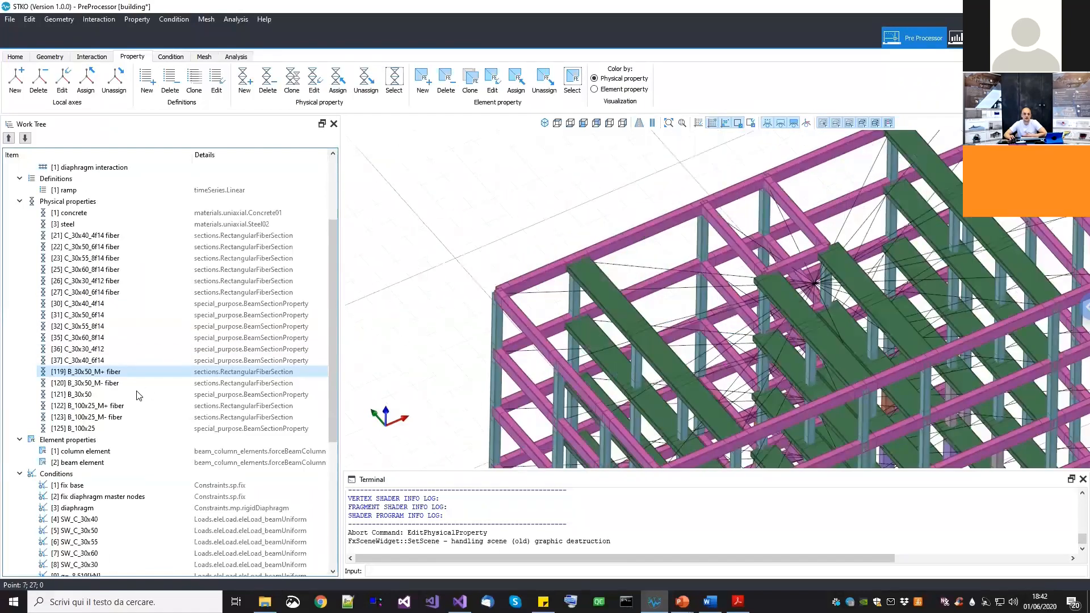
Open the B_30x50 beam section property and check the fiber sections chosen for secTagI, secTagJ and secTagE
left_click(85, 394)
right_click(88, 398)
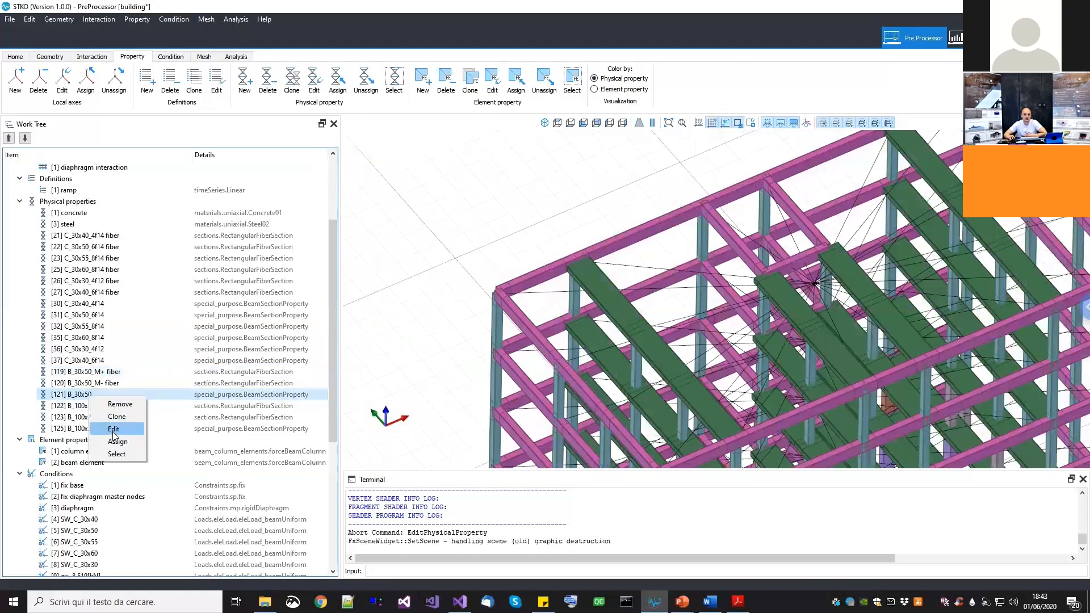
left_click(115, 435)
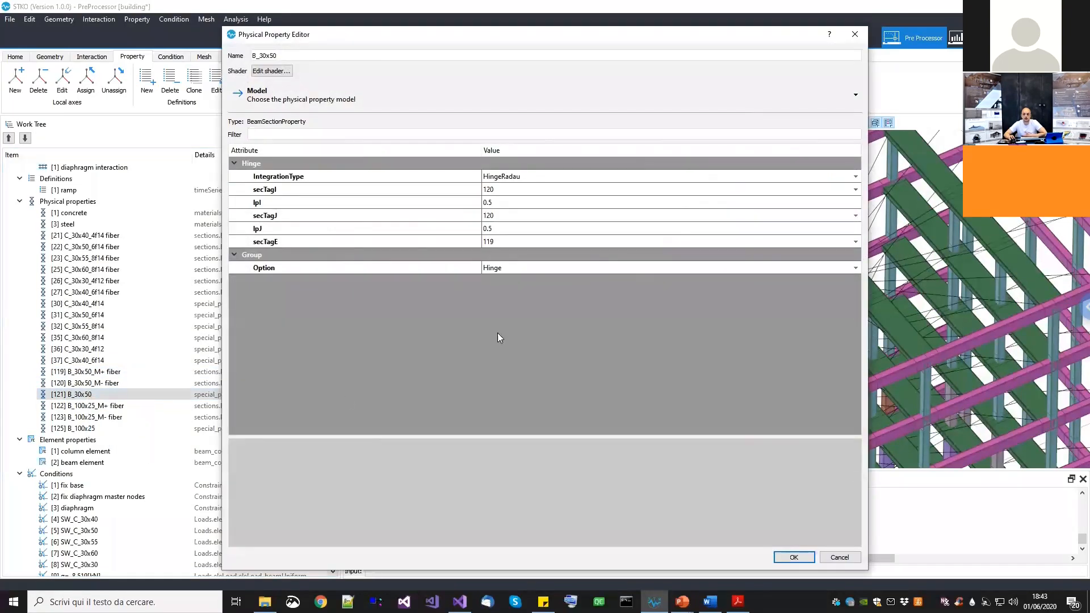
left_click(524, 191)
left_click(524, 190)
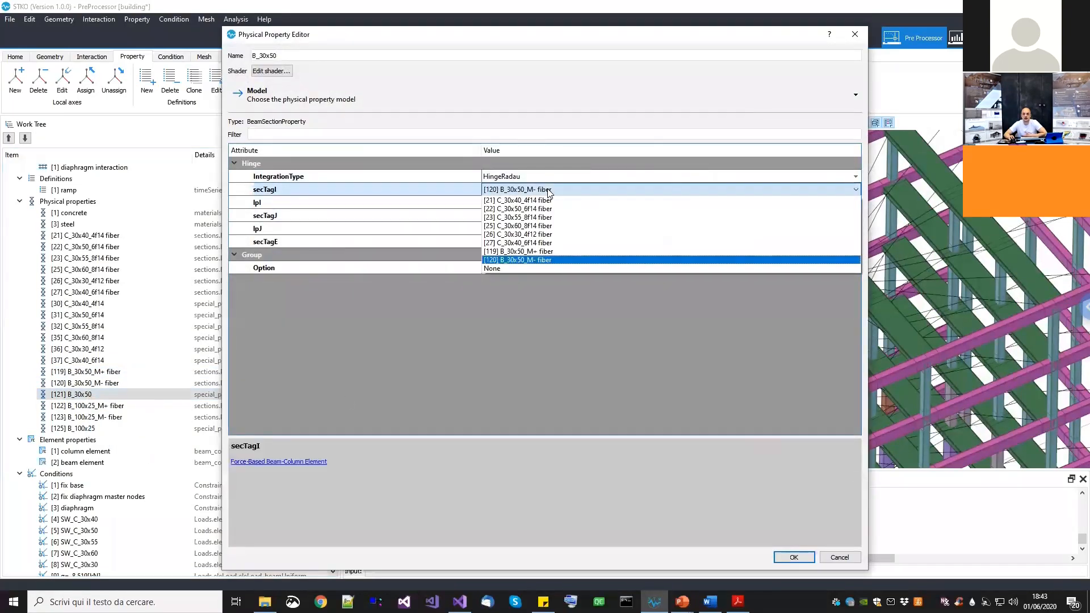
left_click(539, 193)
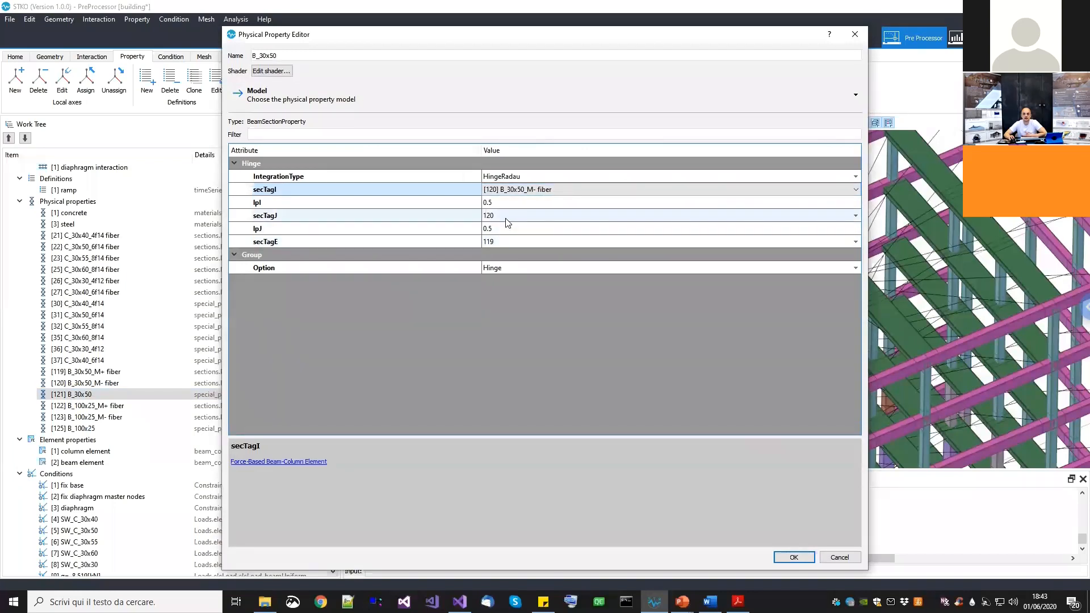
left_click(507, 216)
left_click(507, 218)
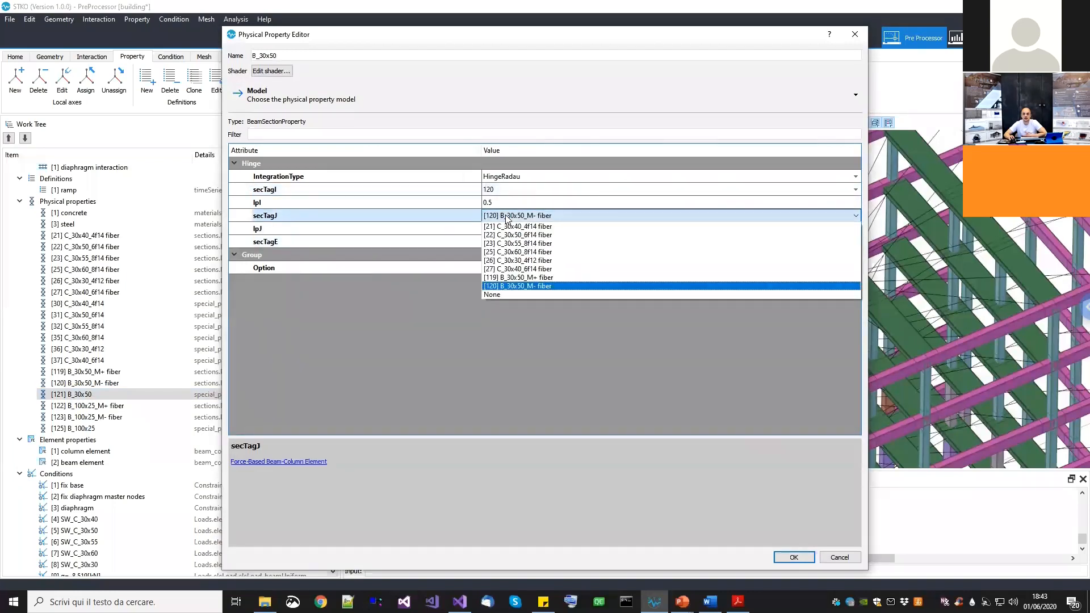
left_click(507, 218)
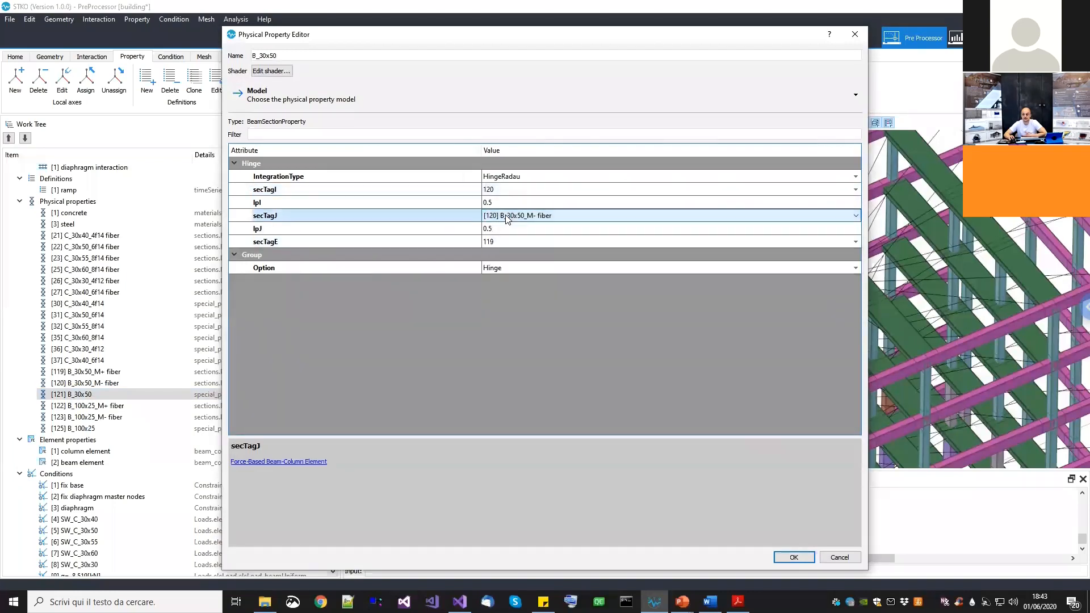
double_click(522, 242)
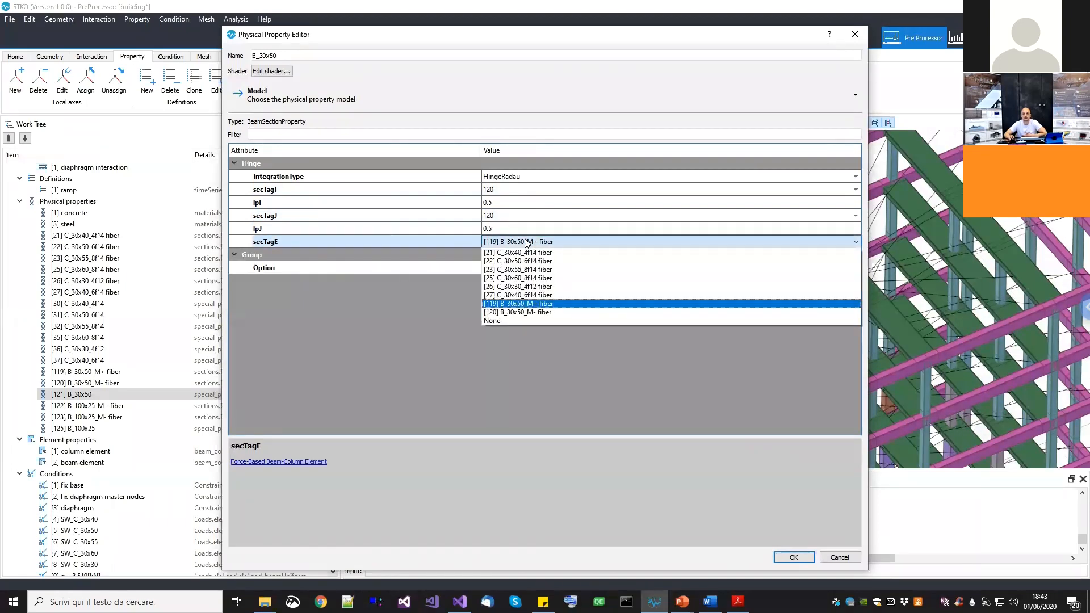
left_click(513, 341)
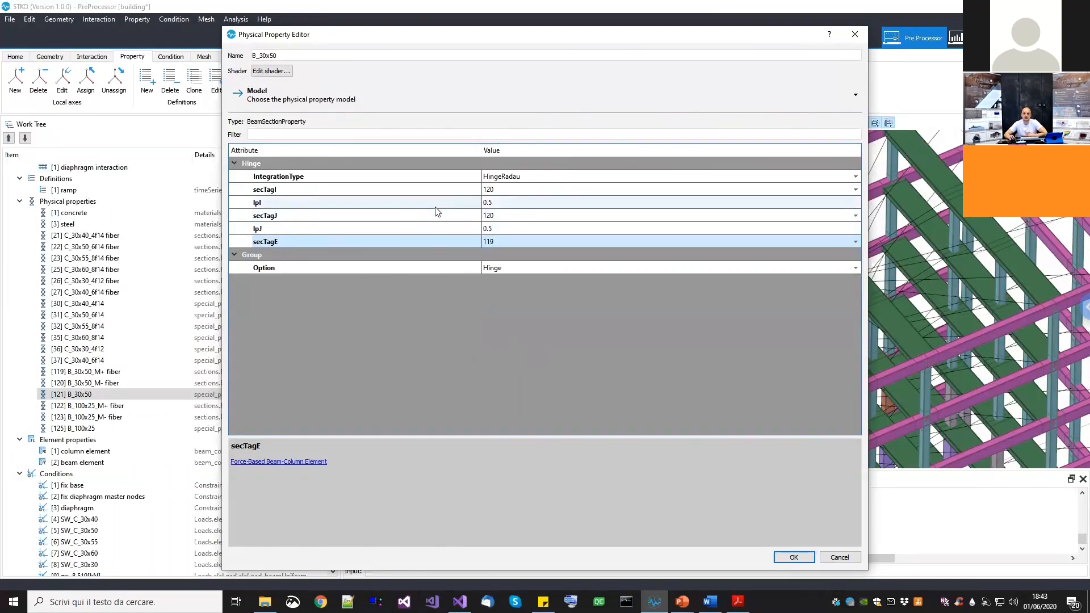
Check the plastic hinge length lpI of B_30x50 and switch to the ERINTC_70Grav presentation in PowerPoint to view the beam reinforcement drawing
left_click(402, 203)
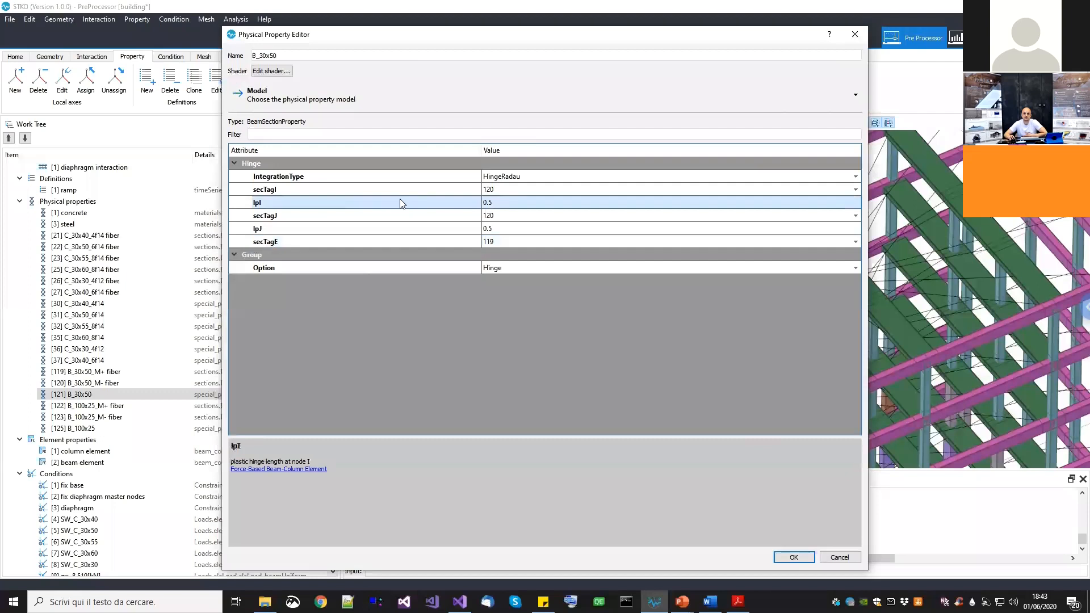
left_click(506, 204)
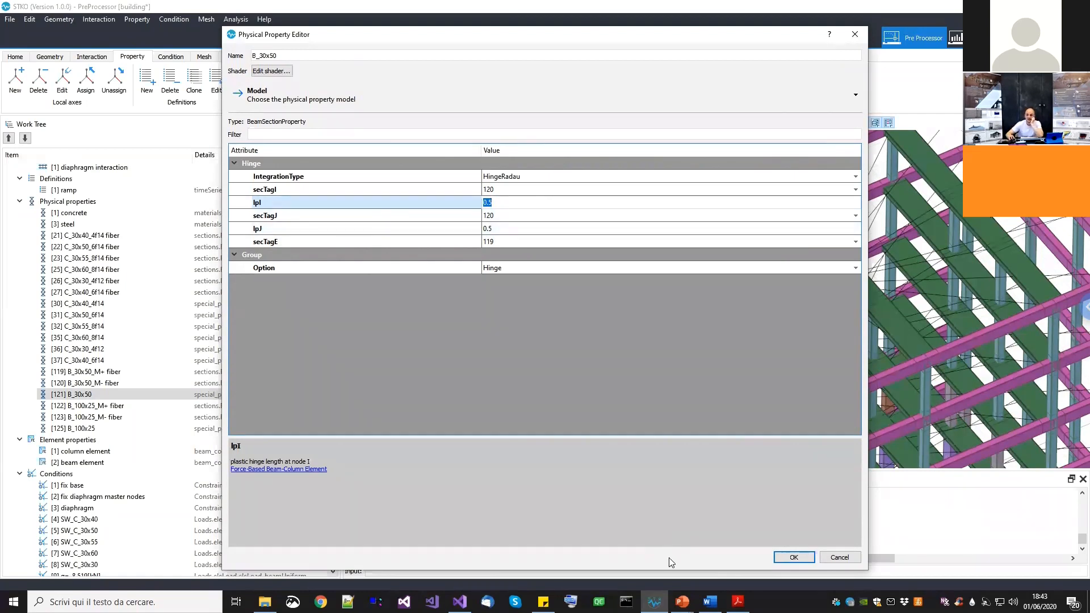
left_click(681, 597)
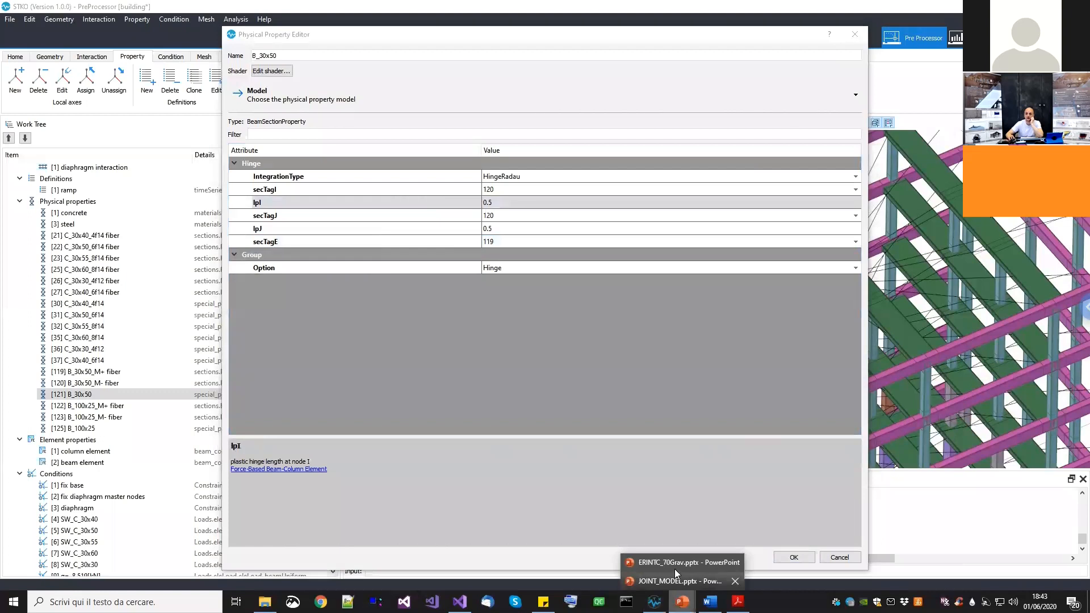
left_click(679, 564)
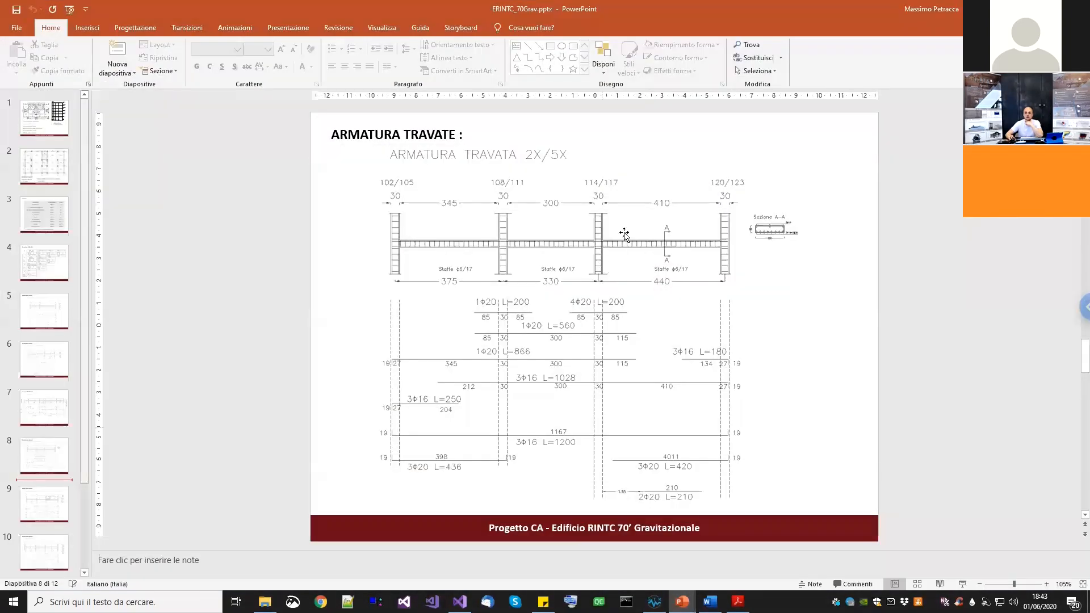
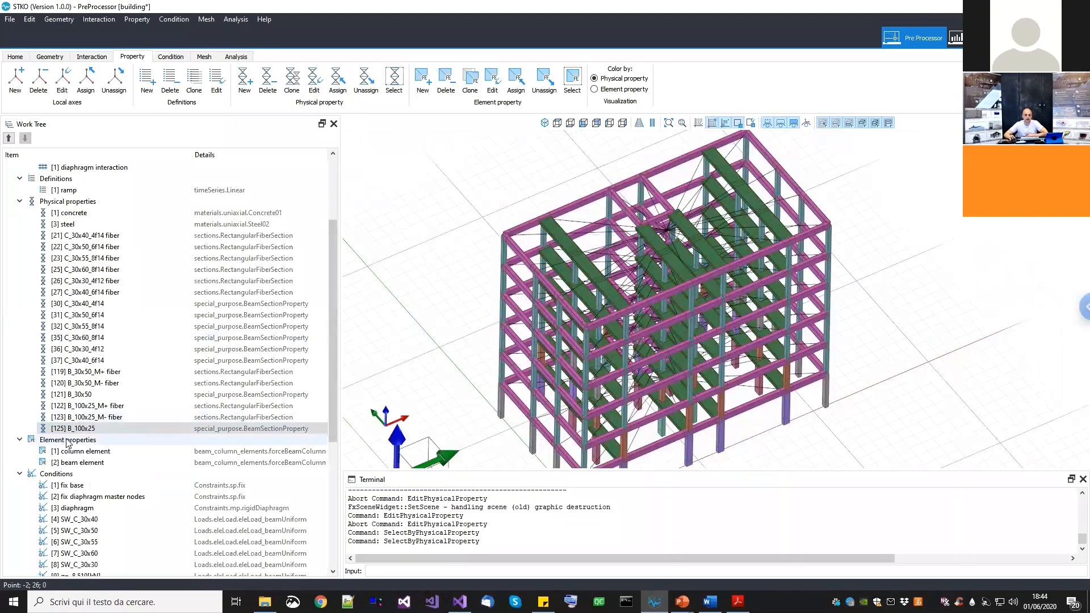
Review the settings of the beam element property in STKO and close it without changes
scroll(170, 340, "down", 2)
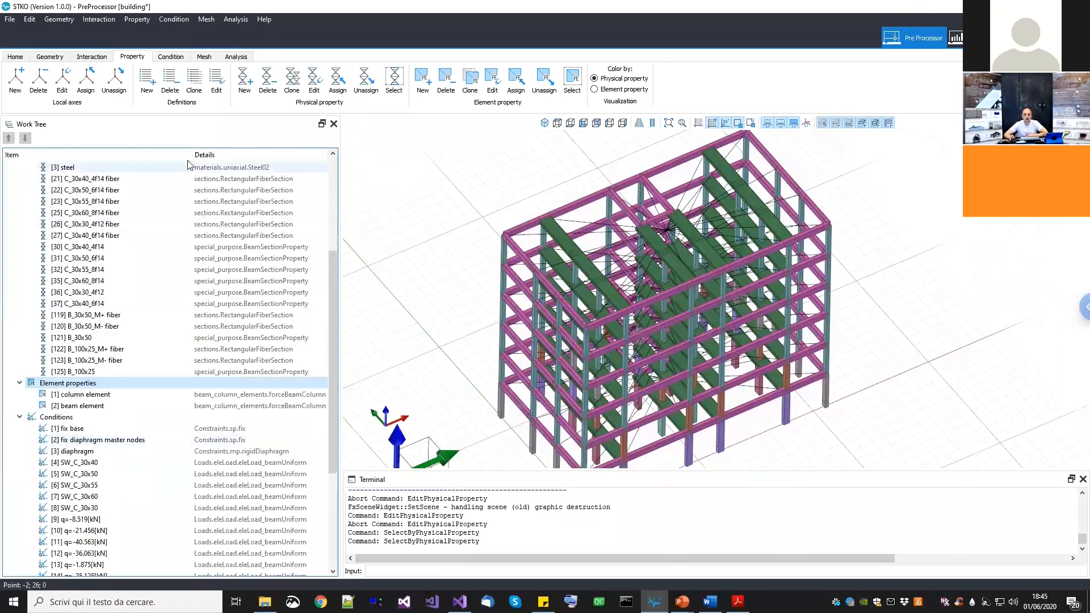
left_click_drag(191, 155, 181, 155)
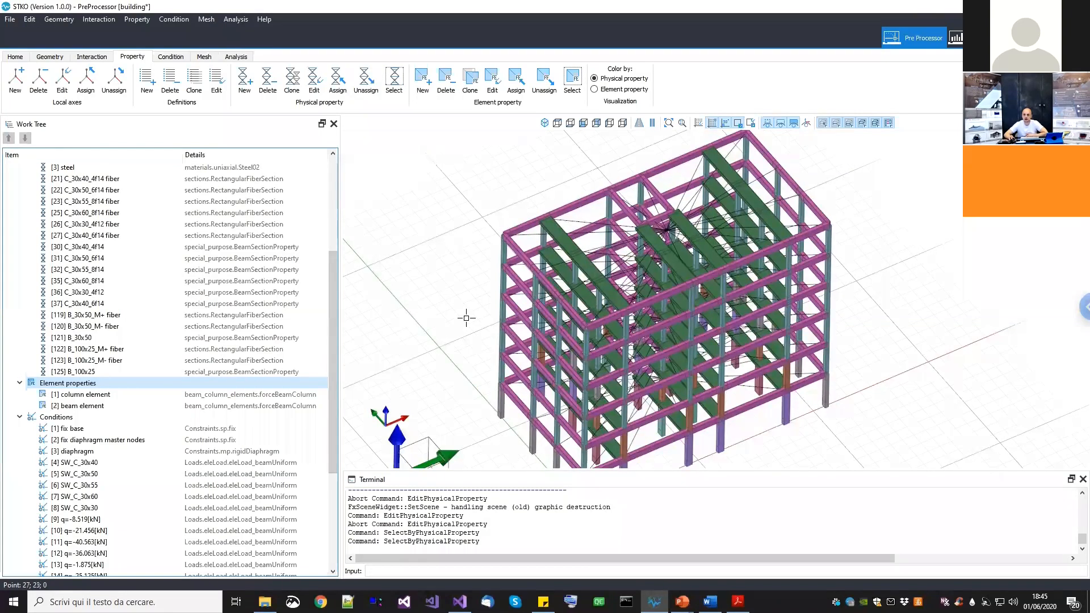
left_click(281, 397)
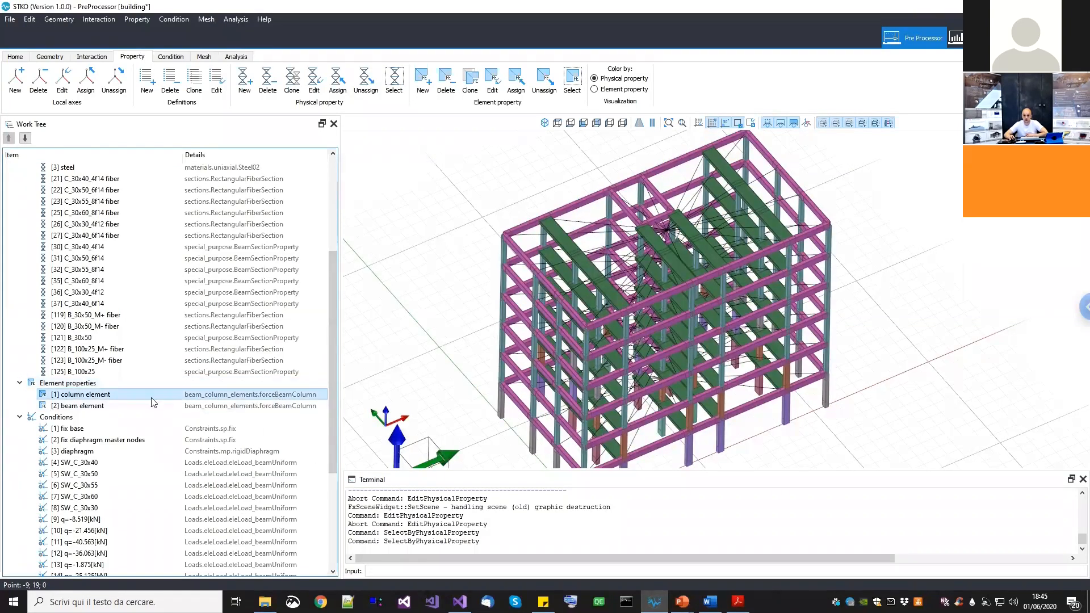
left_click(101, 403)
left_click(99, 394)
left_click(97, 405)
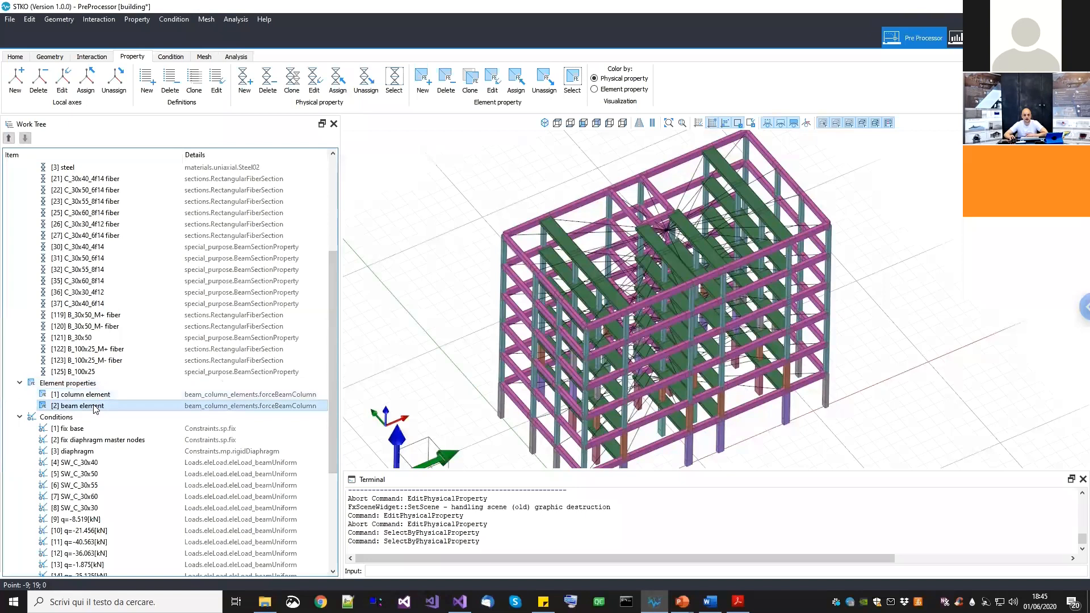
right_click(96, 405)
left_click(111, 439)
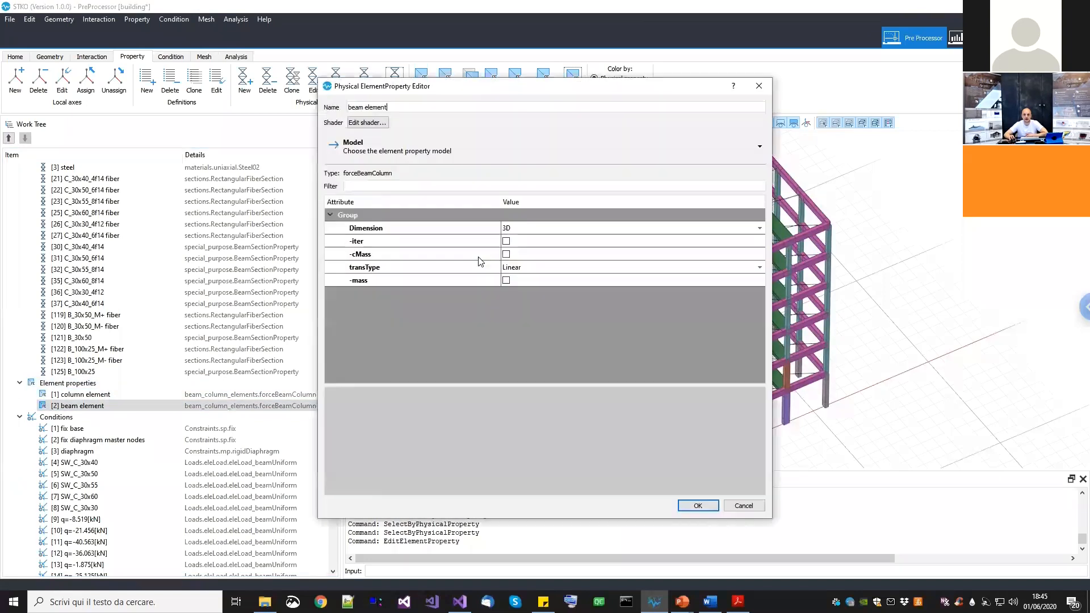
left_click(731, 507)
Set the geometric transformation type of the column element property to Linear
left_click(85, 394)
right_click(107, 395)
left_click(133, 426)
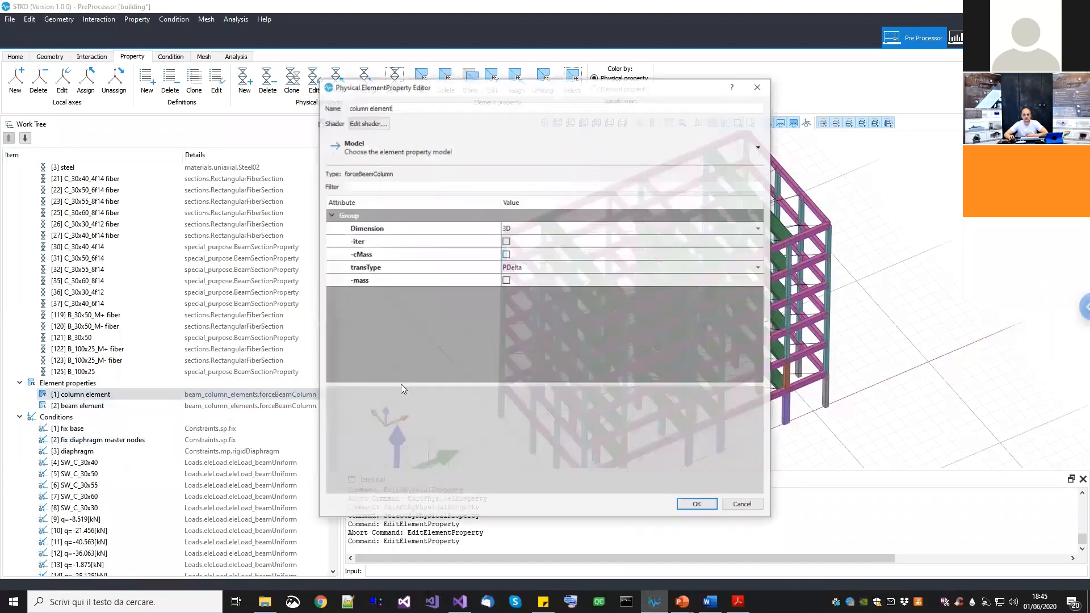
left_click(525, 271)
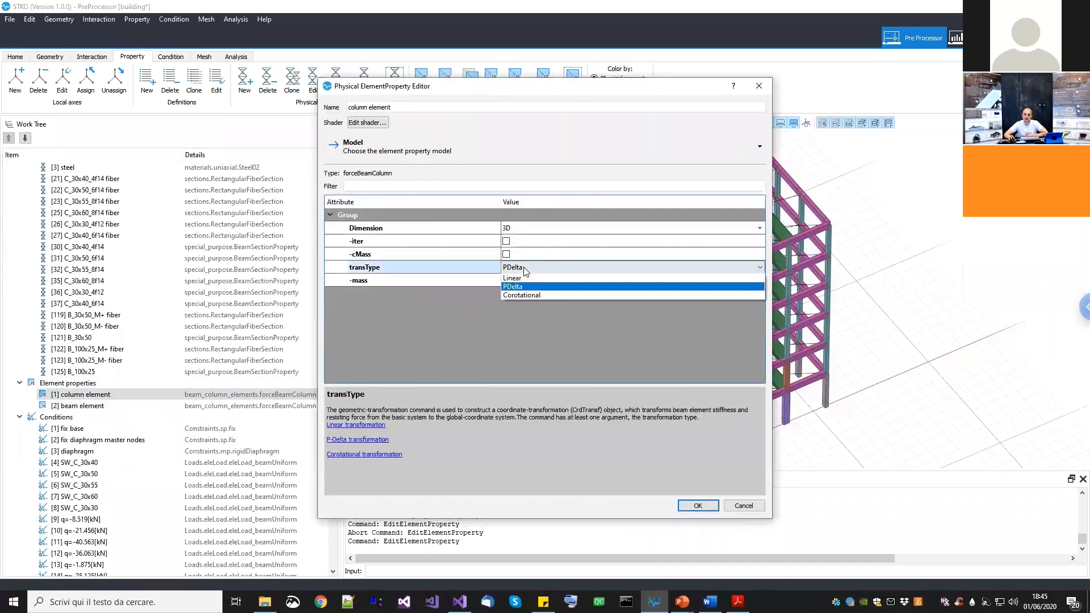
left_click(523, 276)
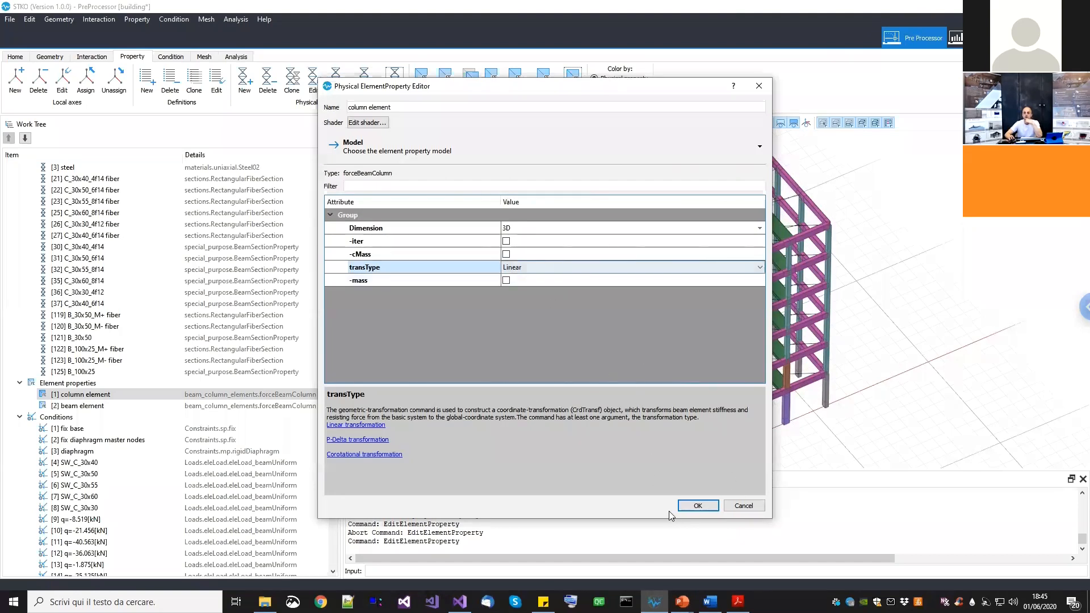
left_click(694, 505)
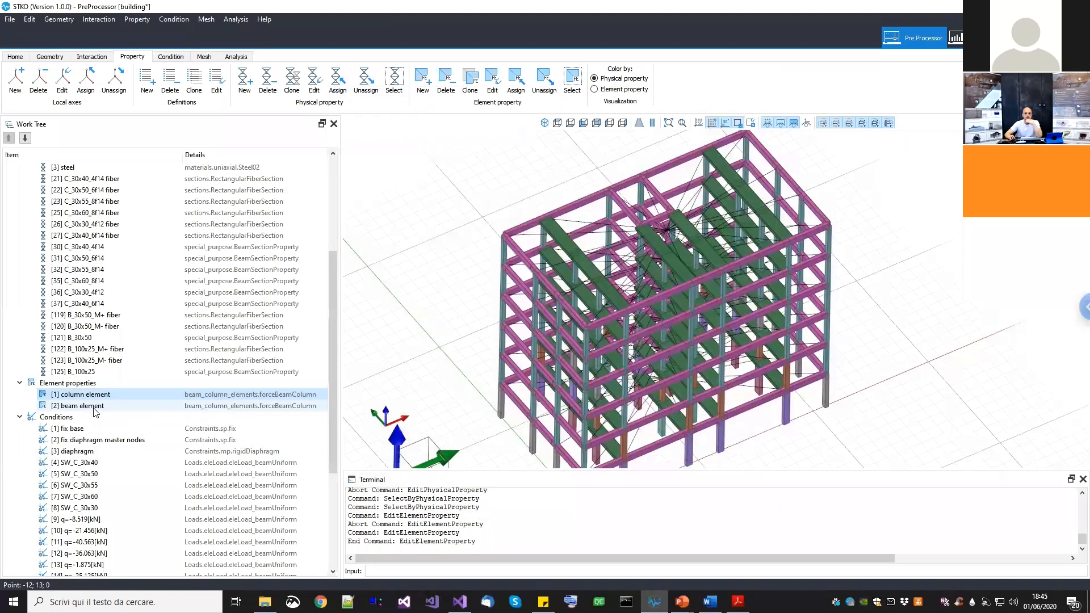
Select the members assigned the column element property, inspect them in the building, and clear the selection
right_click(95, 396)
left_click(122, 452)
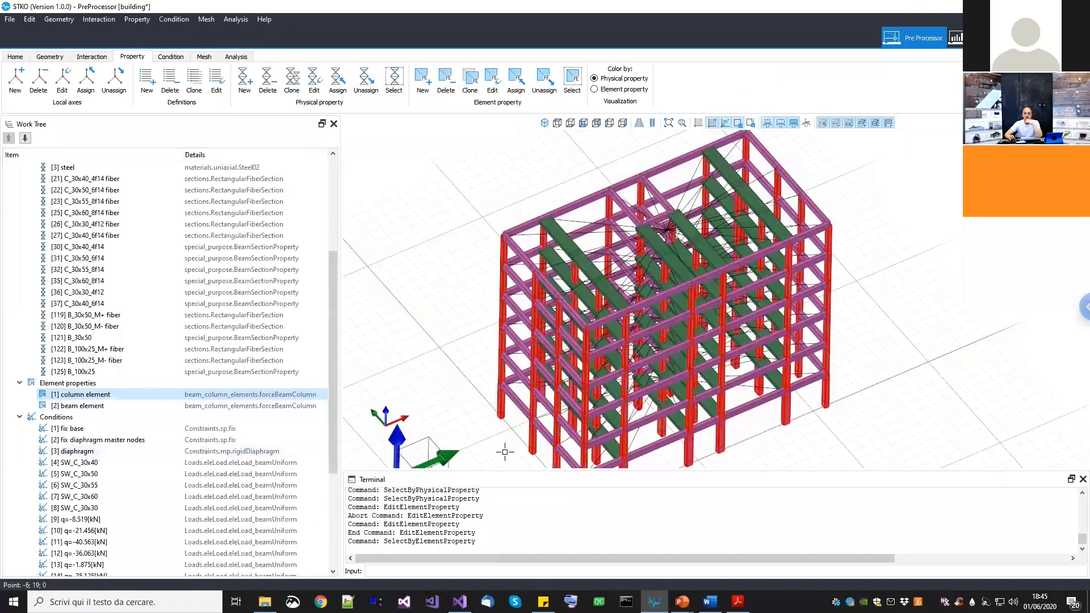
mouse_move(699, 330)
middle_mouse_down()
mouse_move(655, 353)
mouse_move(663, 371)
mouse_move(685, 346)
middle_mouse_up()
key("Escape")
Select the members assigned the beam element property, inspect them in the building, and clear the selection
right_click(105, 407)
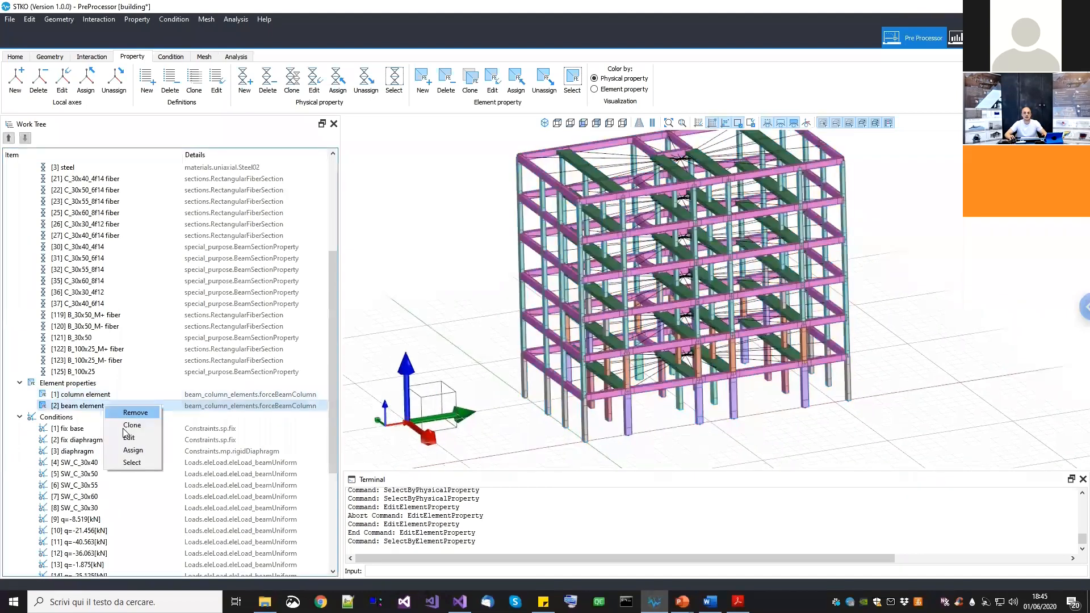
left_click(125, 464)
middle_click_drag(734, 354, 743, 327)
key("Escape")
scroll(743, 326, "down", 3)
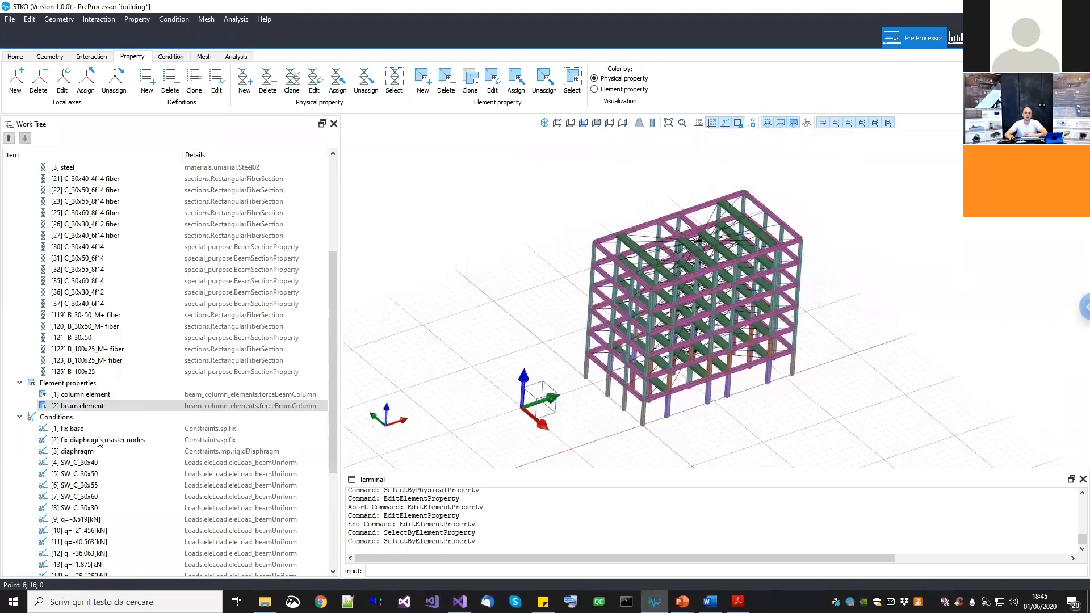
Display the conditions applied to the building and bring the list of conditions into view
scroll(168, 227, "down", 2)
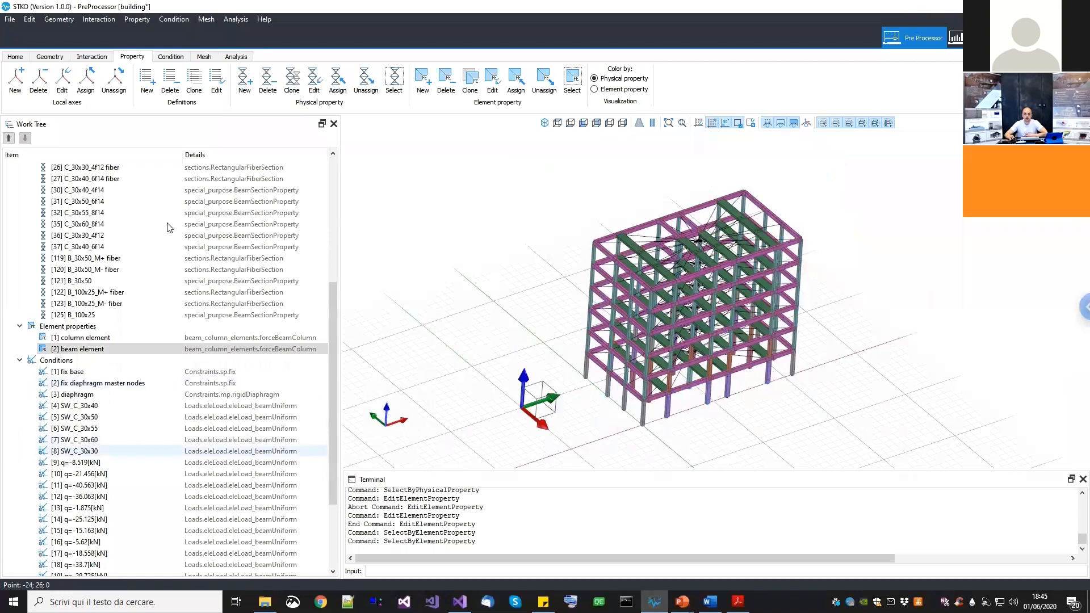
left_click(178, 59)
middle_click_drag(713, 339, 721, 323)
scroll(88, 402, "down", 3)
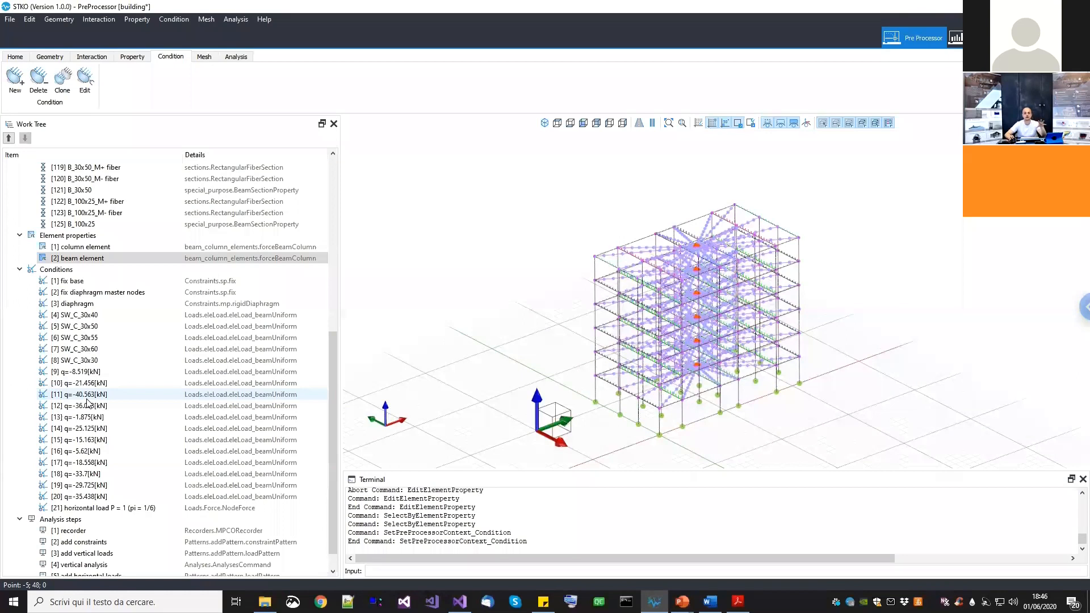
Open the fix base condition for editing and inspect the base nodes it constrains in the building
left_click(70, 281)
right_click(69, 286)
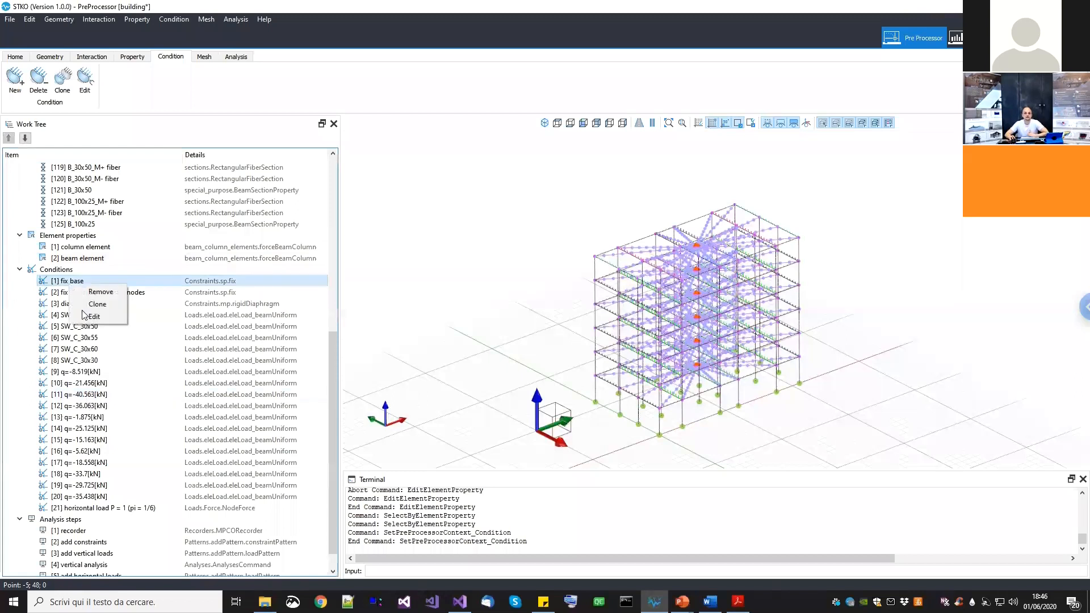
left_click(94, 317)
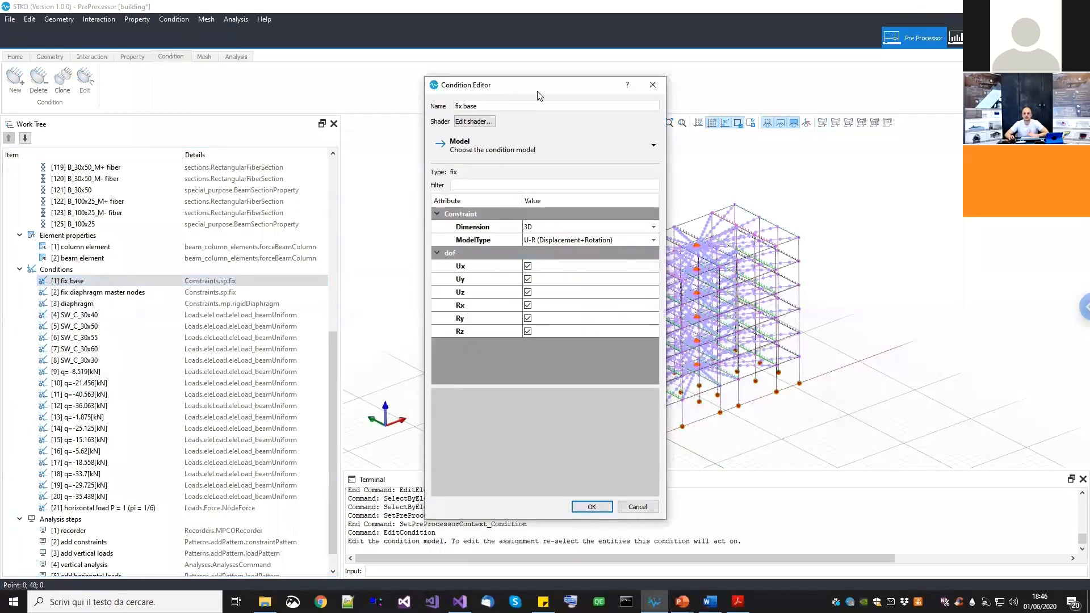
left_click_drag(520, 87, 414, 88)
middle_click_drag(681, 278, 681, 278)
scroll(588, 365, "up", 3)
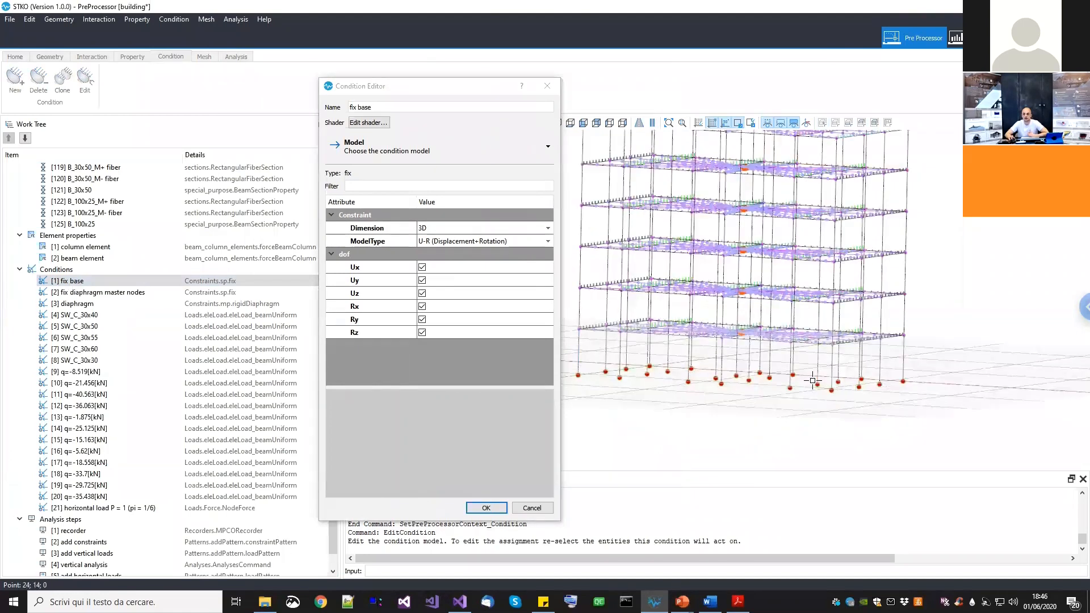
scroll(811, 382, "down", 3)
middle_click_drag(810, 382, 812, 415)
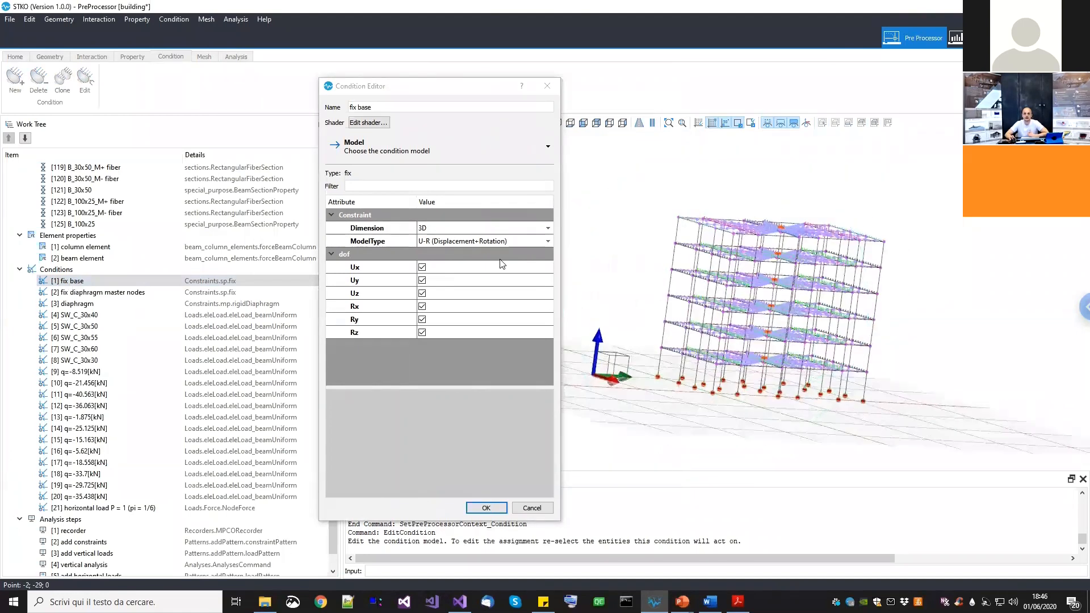
Review the available constraint models and ModelType options of the fix base condition, and close it without changes
left_click(370, 145)
mouse_move(376, 169)
mouse_move(435, 181)
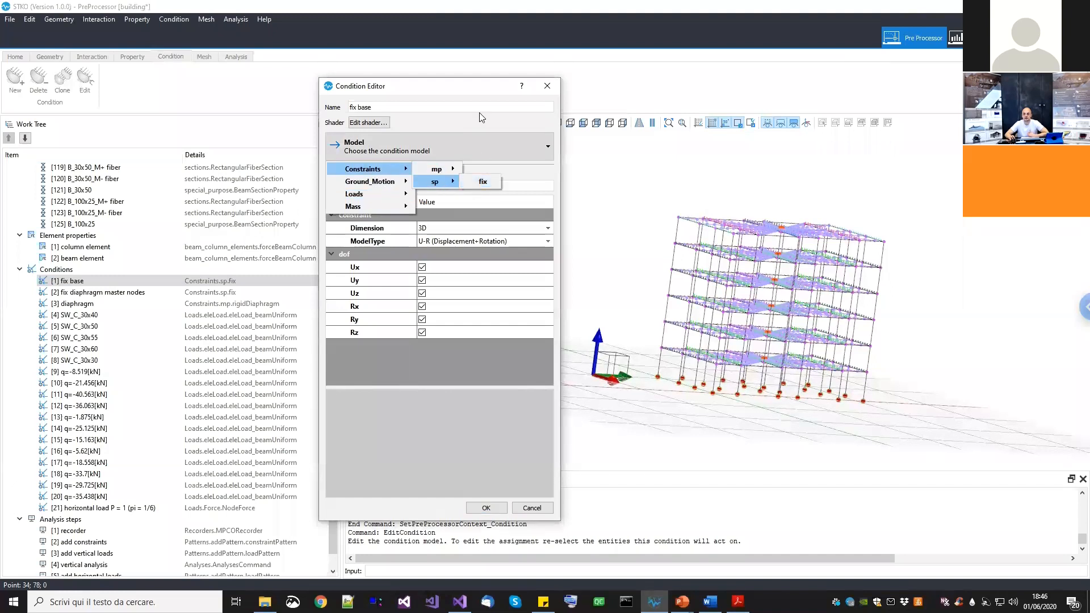
left_click(474, 183)
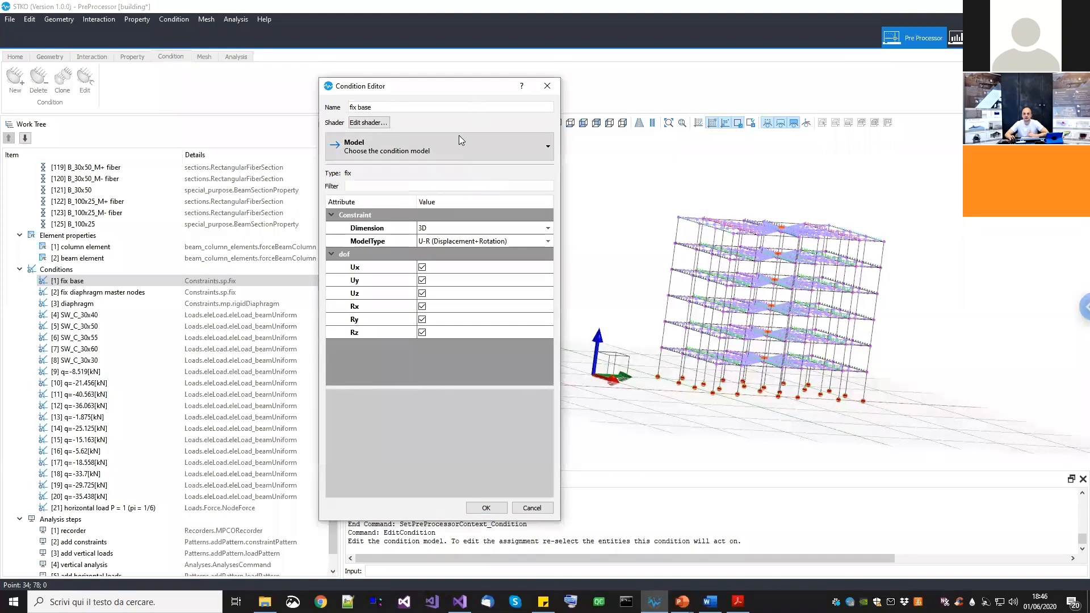
left_click(437, 240)
left_click(441, 240)
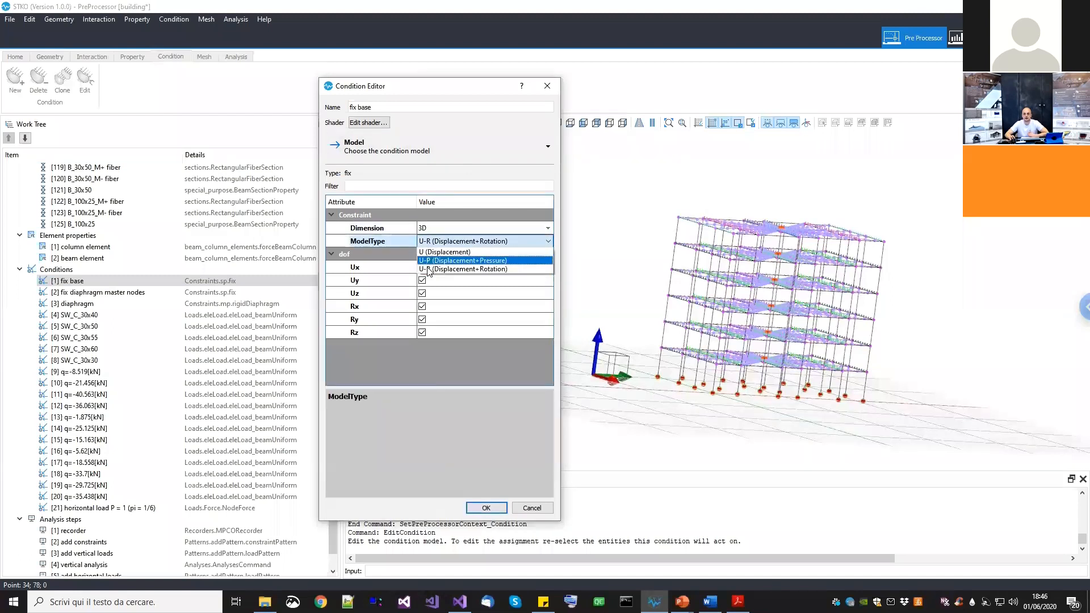
left_click(467, 370)
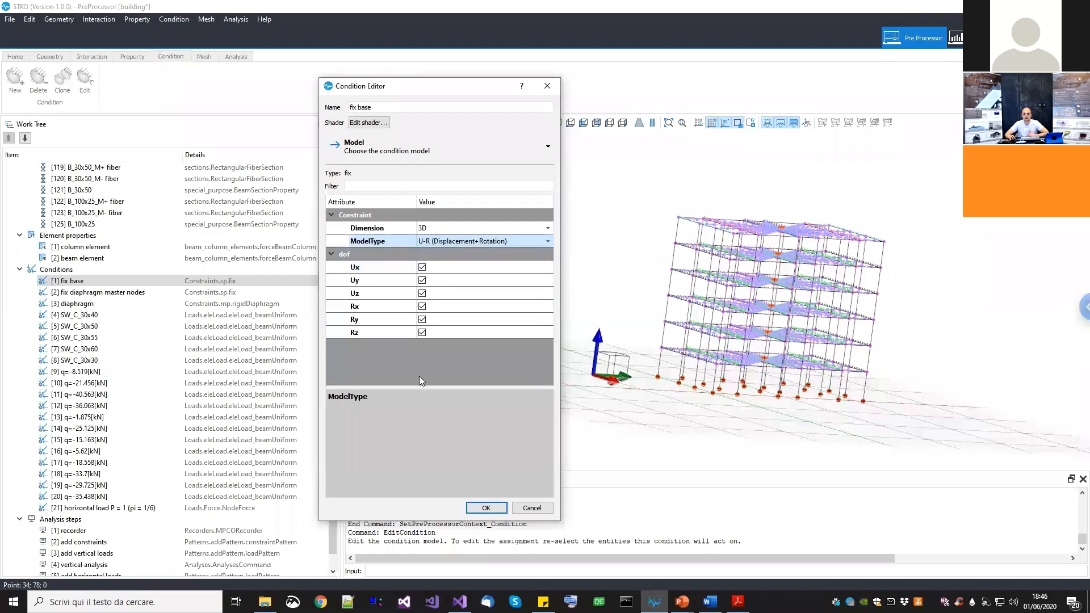
left_click(518, 505)
Inspect the diaphragm master nodes at each floor of the building and clear the selection
left_click(108, 292)
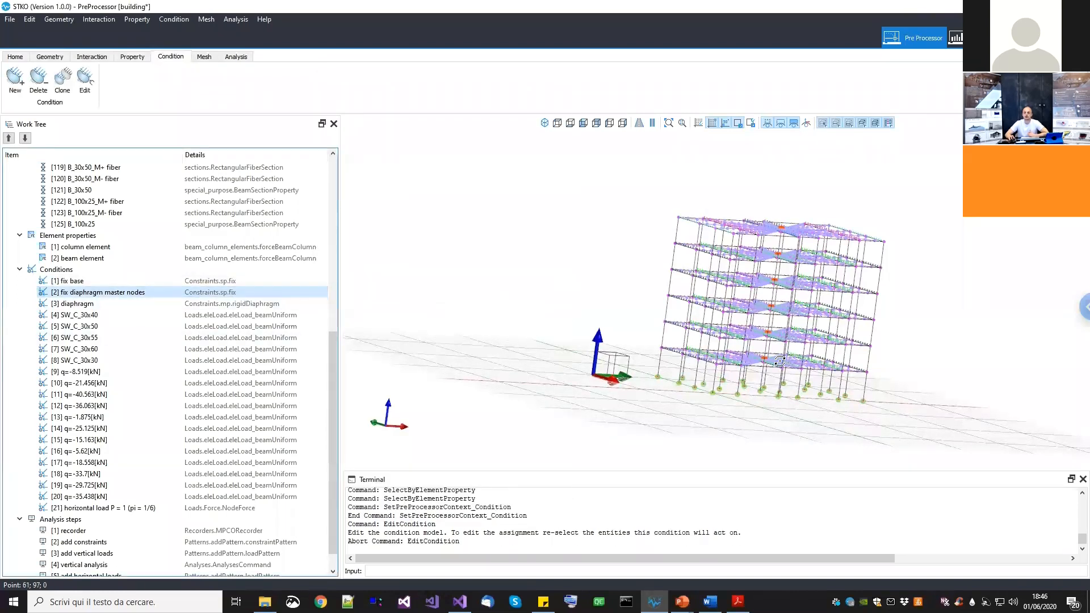
middle_click_drag(780, 361, 803, 391)
middle_click_drag(812, 251, 799, 221)
scroll(787, 230, "up", 3)
scroll(788, 231, "down", 3)
scroll(758, 233, "down", 2)
middle_click_drag(757, 233, 631, 242)
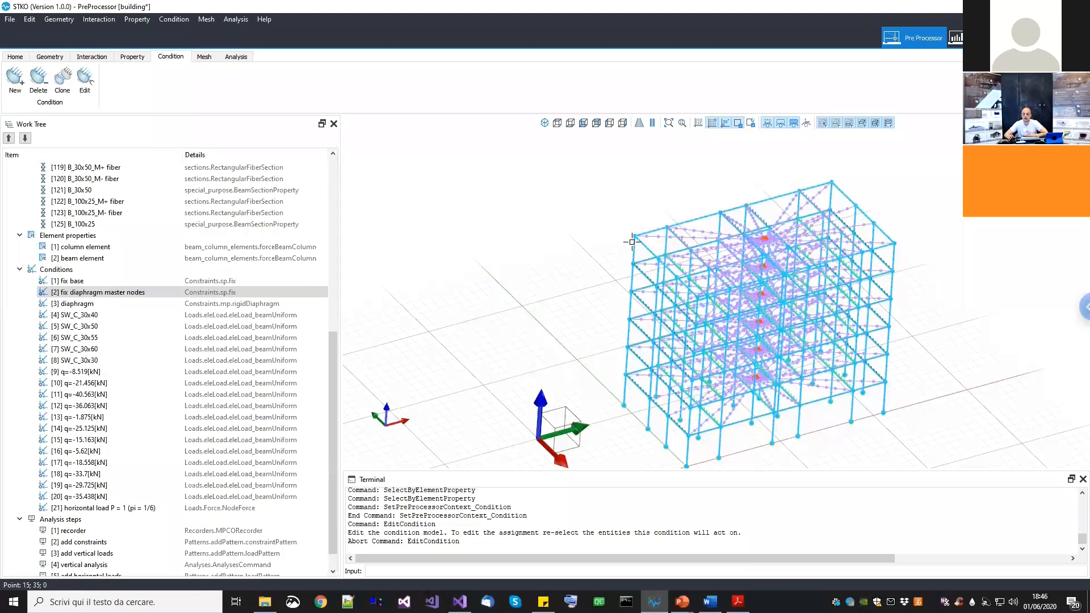
key("Escape")
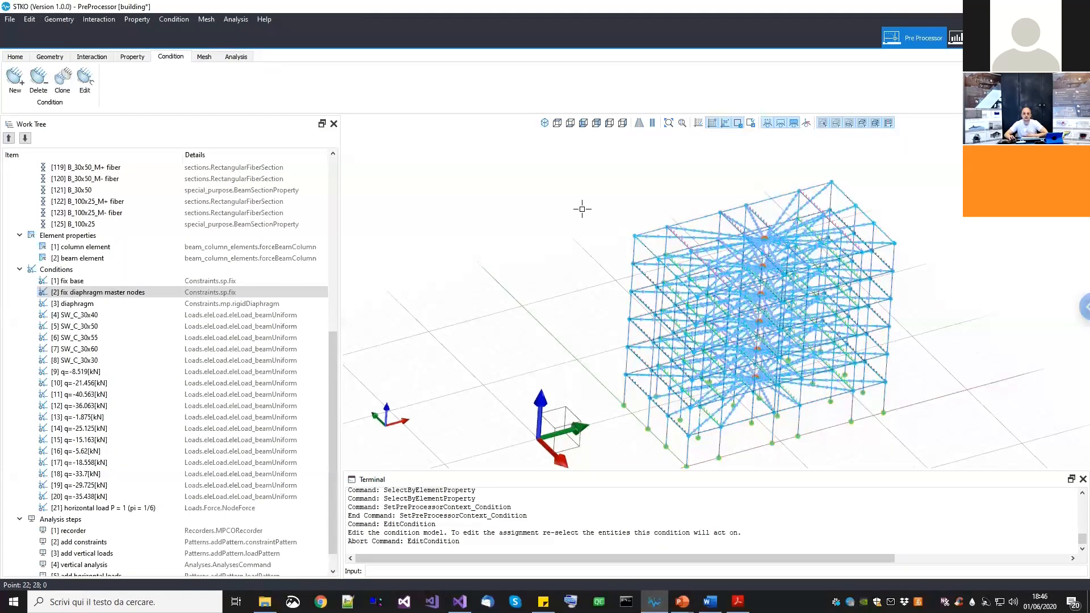
Review the restrained degrees of freedom in the fix diaphragm master nodes condition and close it without changes
left_click(92, 294)
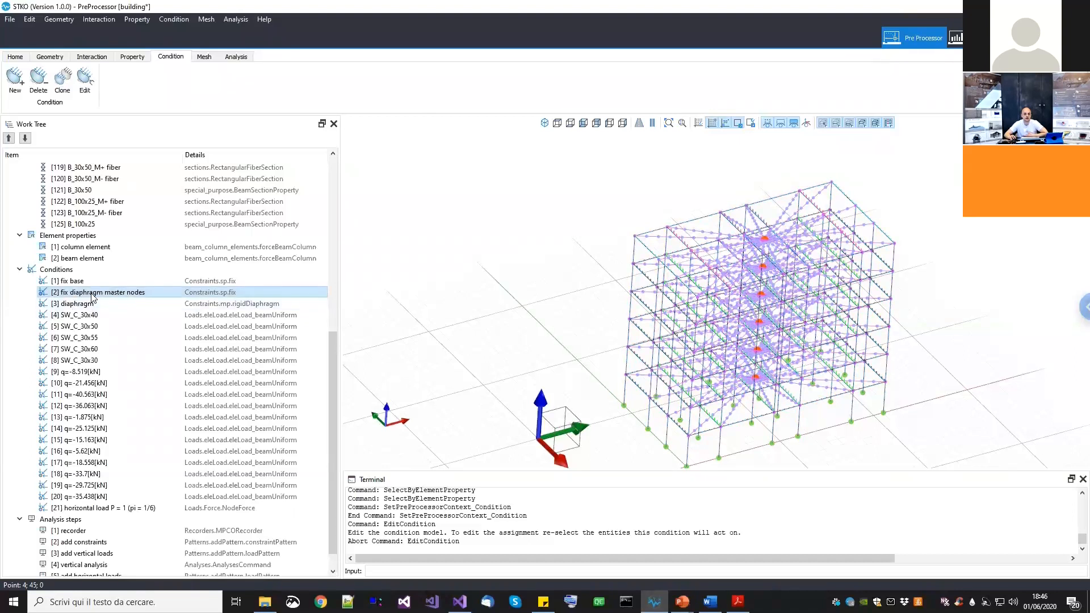
right_click(120, 301)
left_click(141, 333)
left_click_drag(533, 89, 422, 88)
left_click_drag(784, 282, 720, 341)
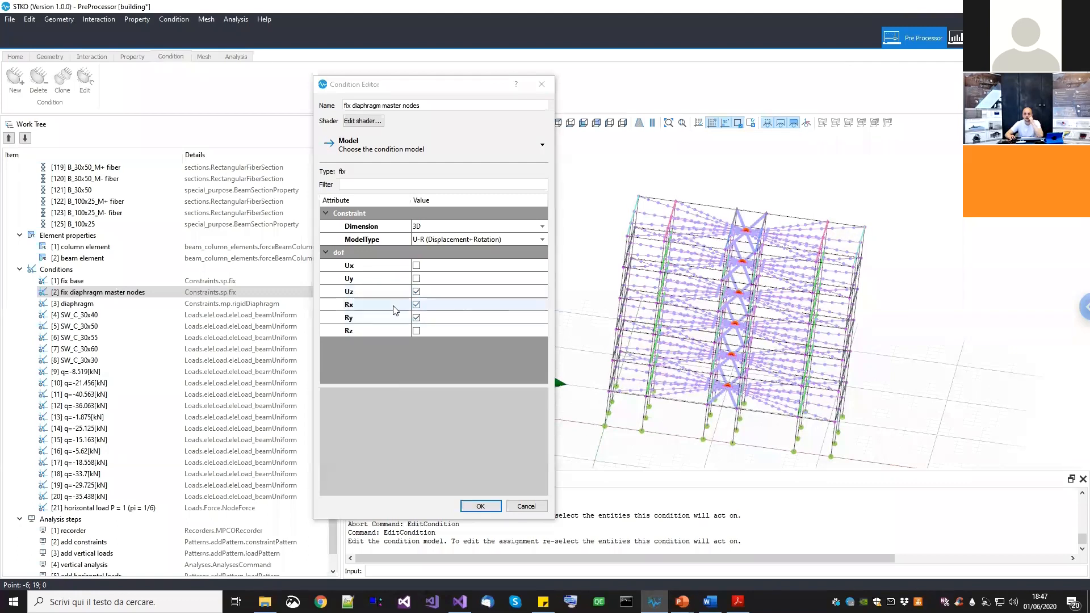
left_click(526, 506)
middle_click_drag(380, 295, 461, 336)
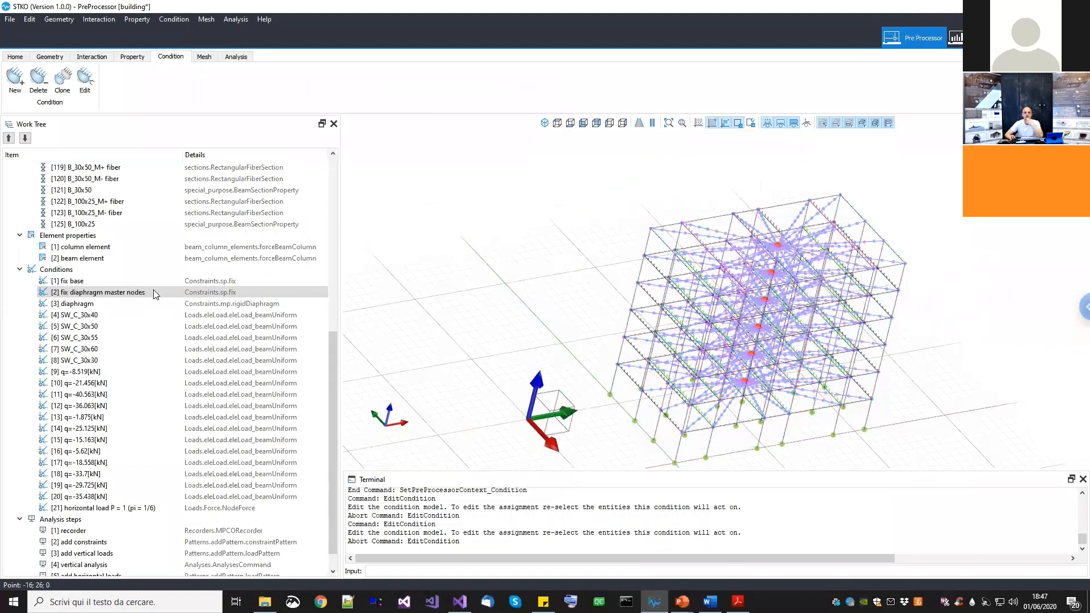
middle_click_drag(714, 267, 670, 272)
Review the perpDirn options of the diaphragm condition against the highlighted floor links, and close it without changes
left_click(71, 306)
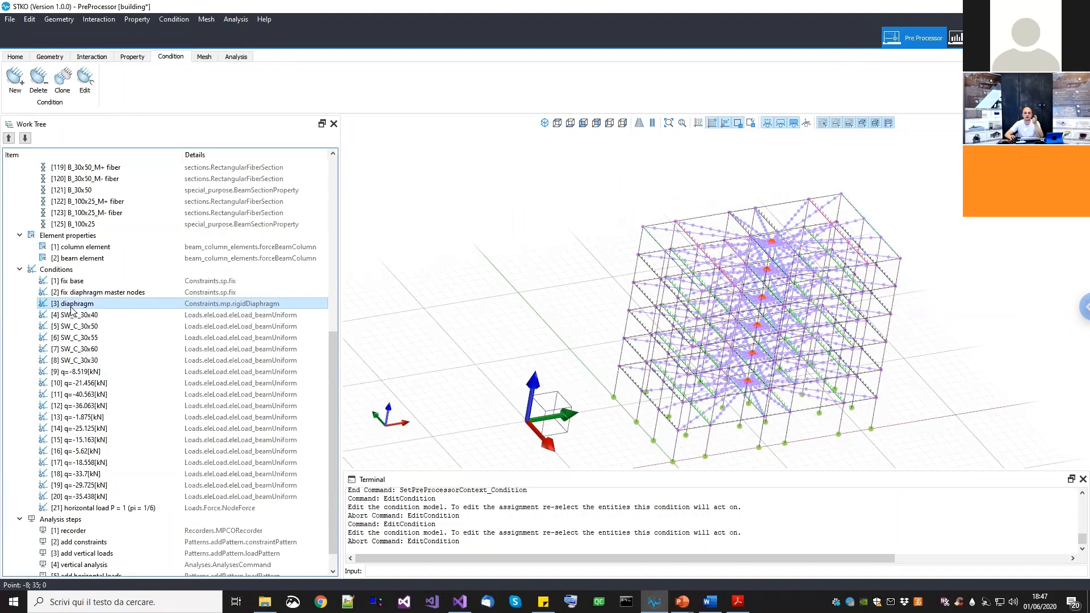
right_click(71, 309)
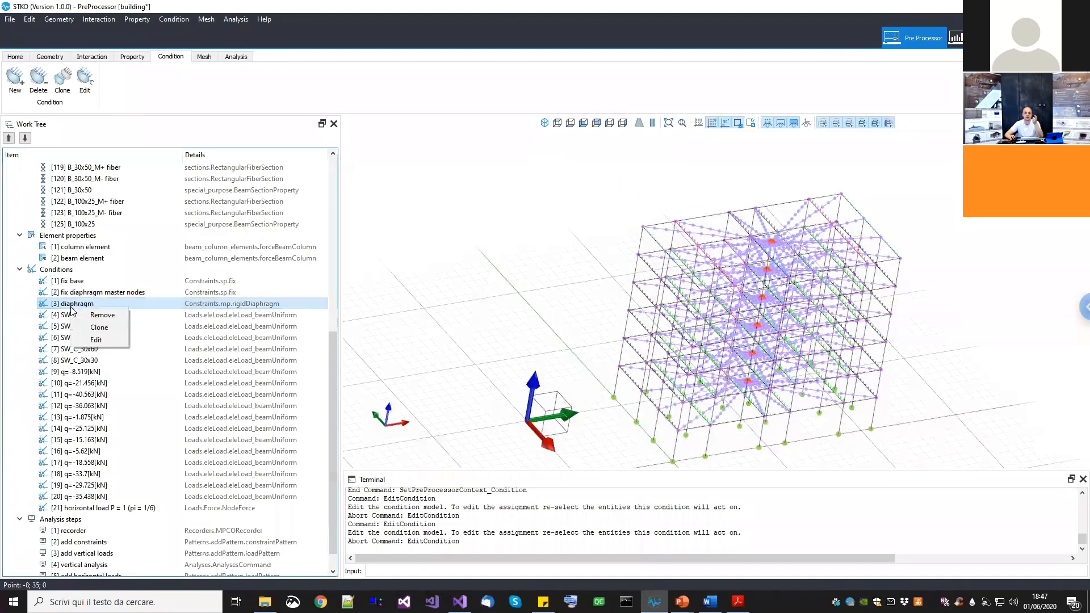
left_click(96, 340)
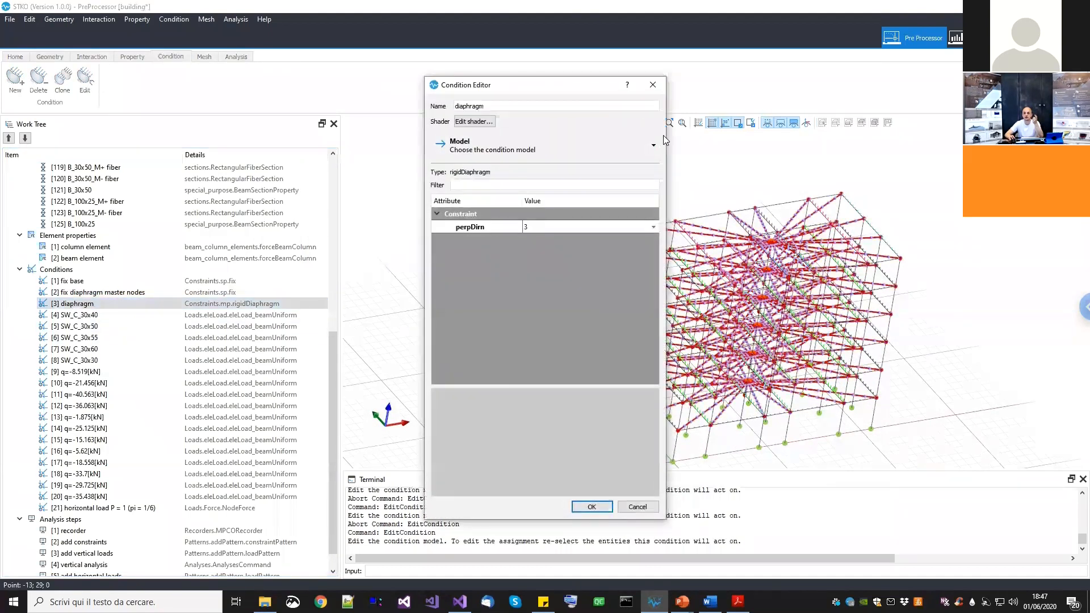
left_click_drag(579, 93, 467, 101)
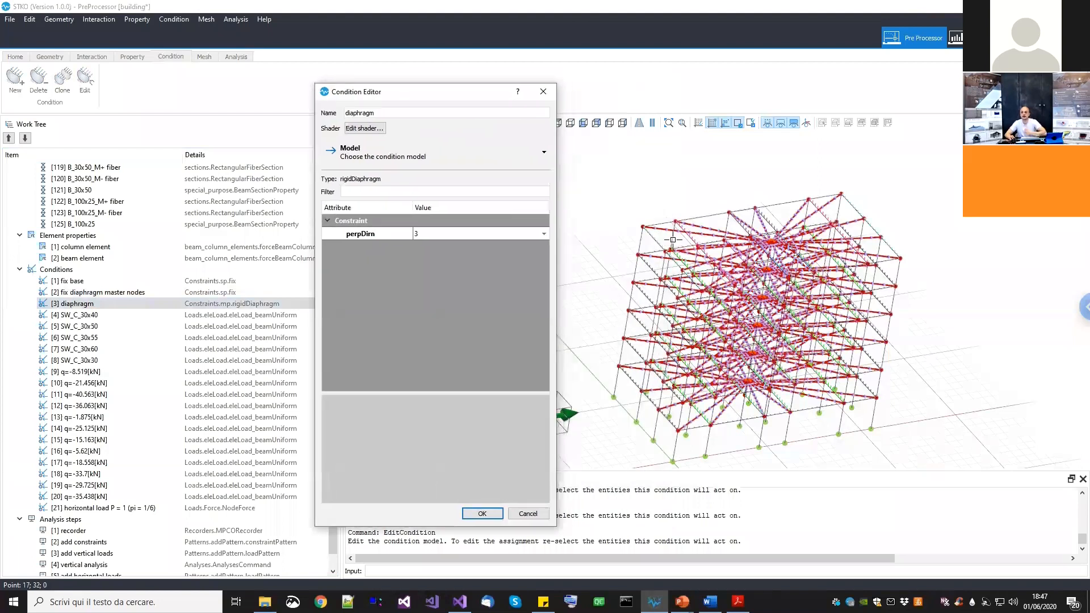
scroll(672, 227, "up", 2)
middle_click_drag(758, 259, 769, 292)
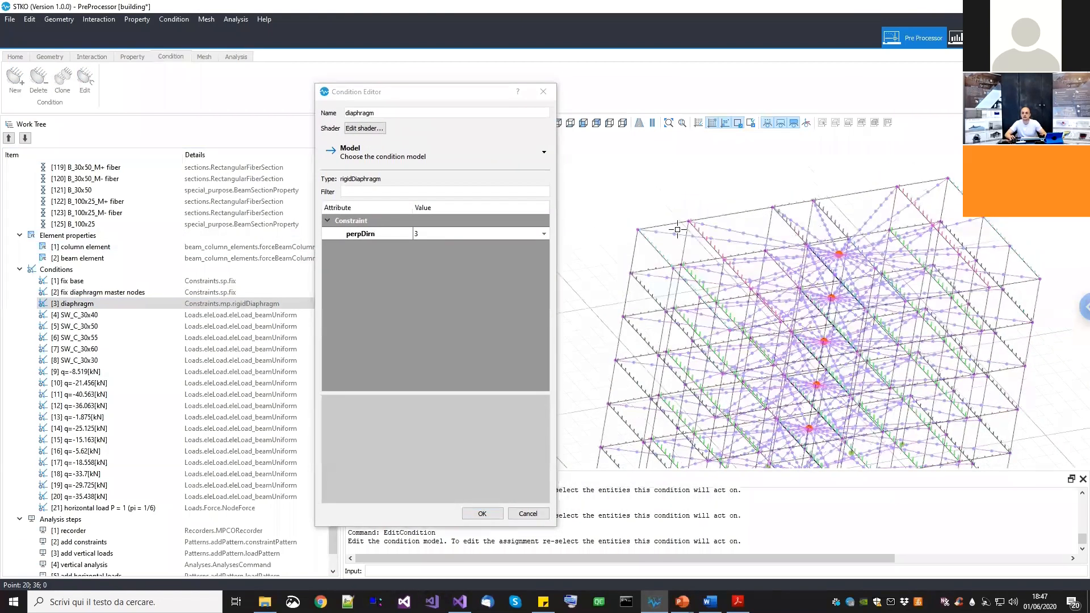
left_click(446, 236)
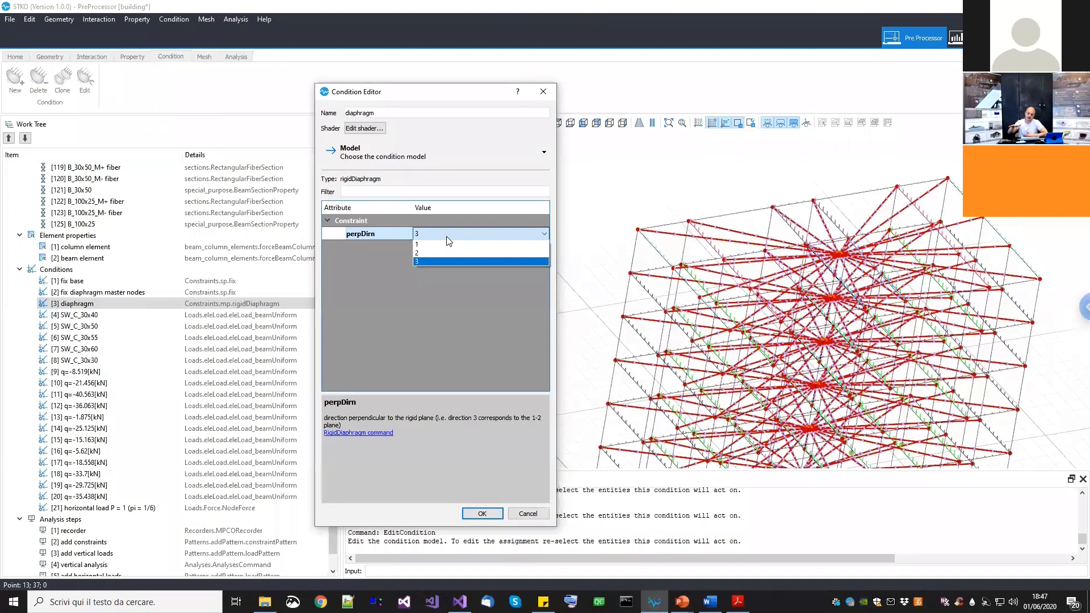
left_click(429, 261)
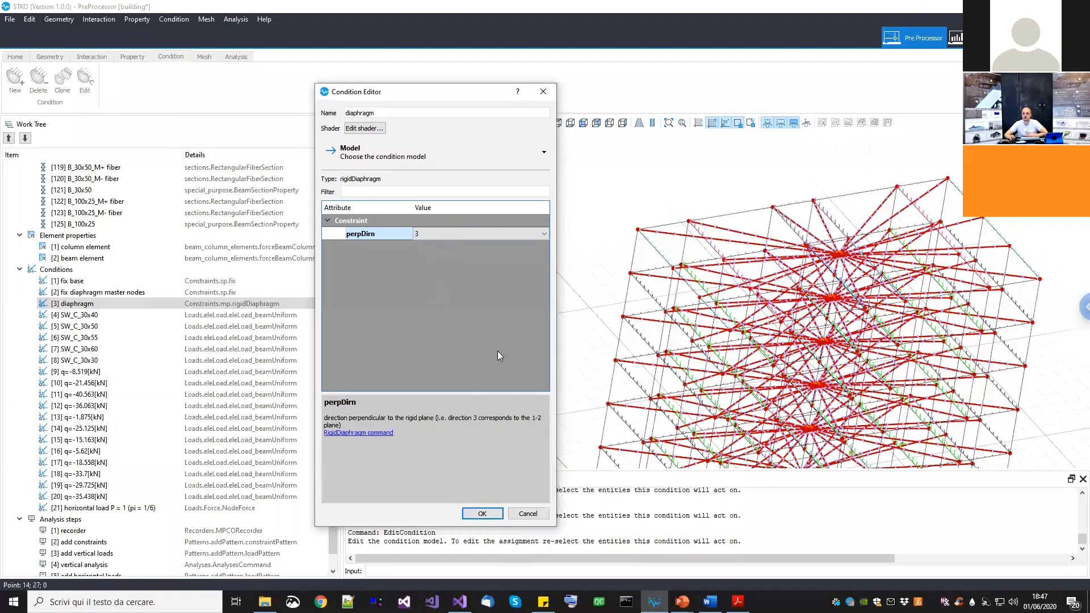
left_click(528, 513)
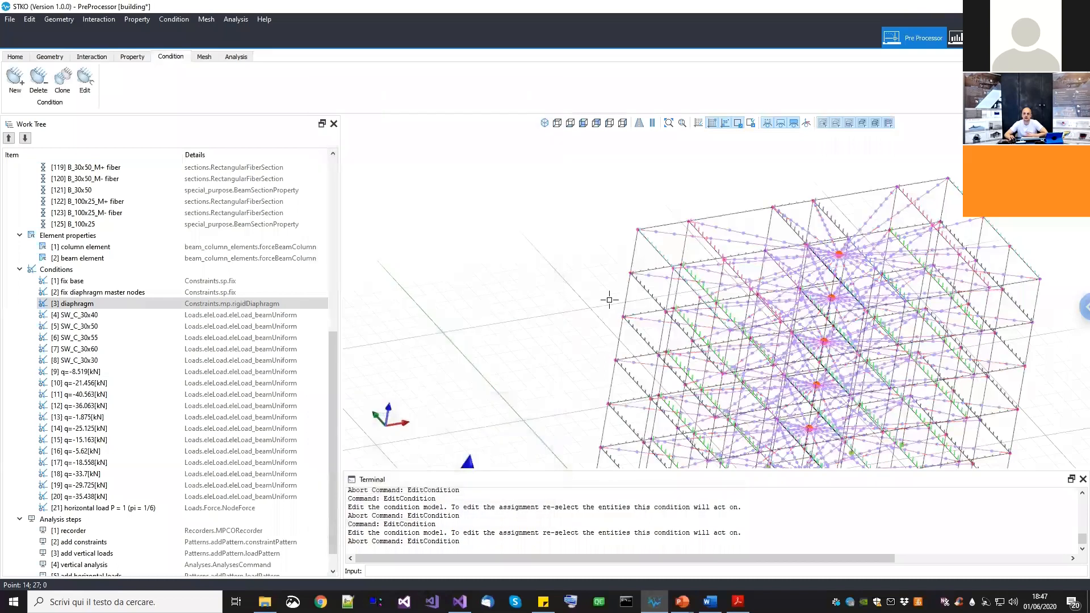
Highlight the links assigned the diaphragm condition, inspect them across the floors, and clear the selection
scroll(637, 227, "up", 3)
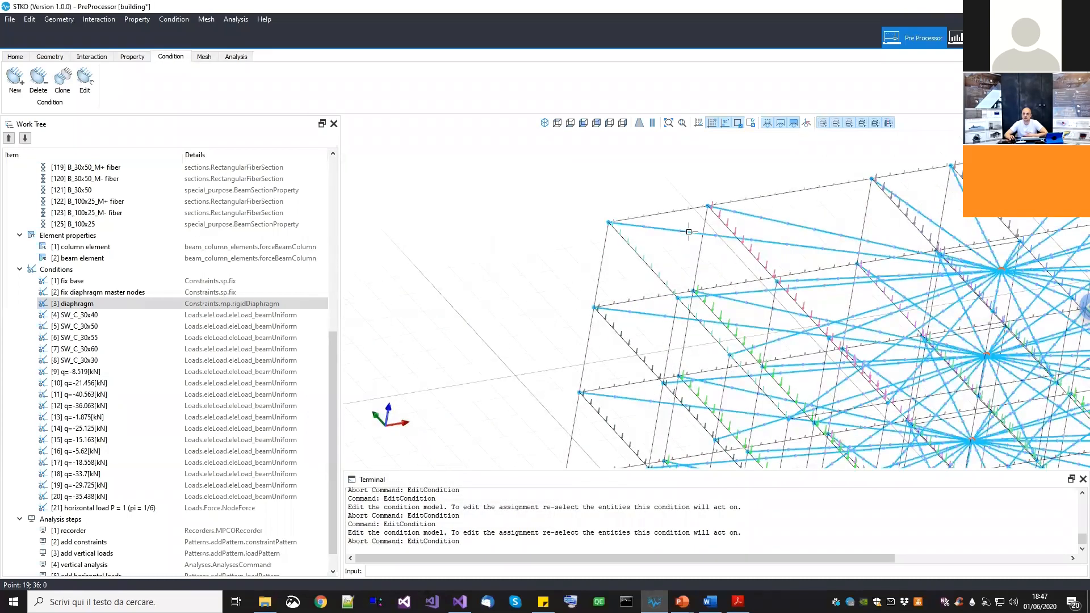
scroll(807, 255, "down", 3)
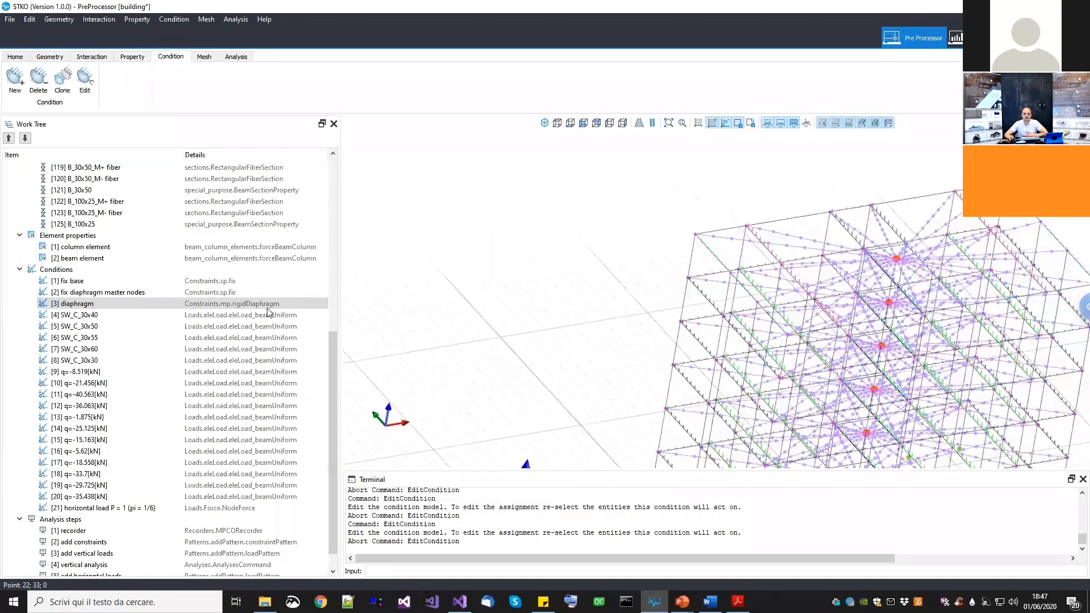
left_click(164, 306)
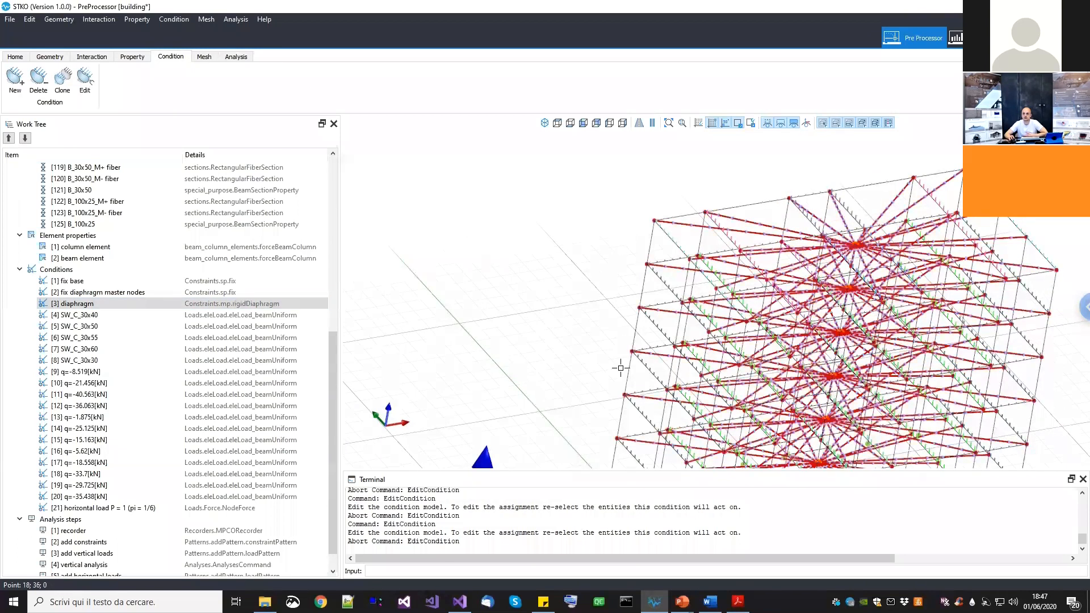
scroll(655, 295, "down", 3)
key("Escape")
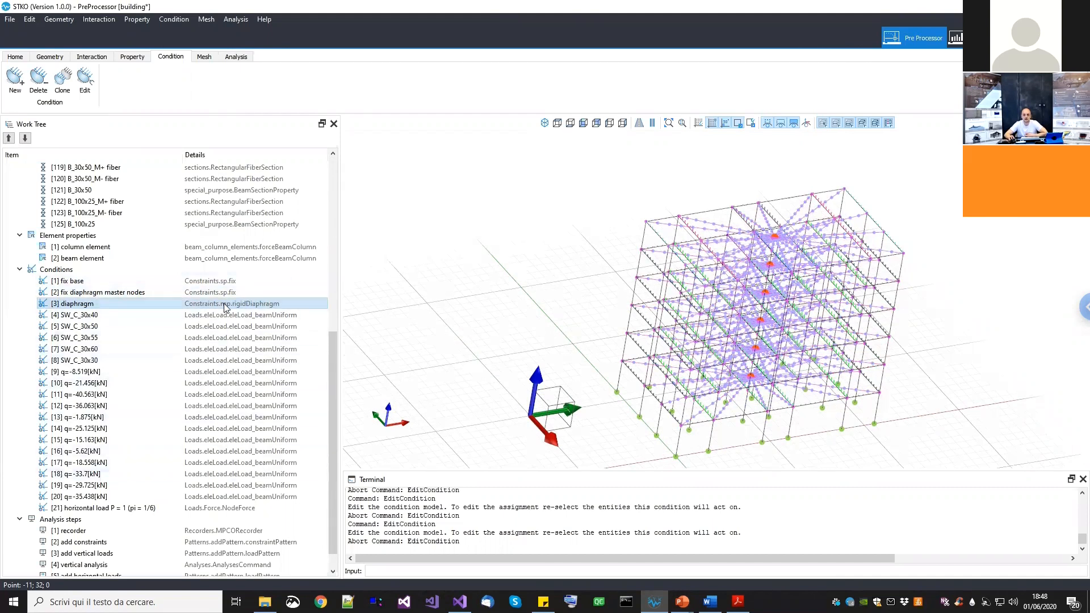
Select the SW_C_30x40 beam load condition and examine the distributed loads on the building's members
left_click(107, 319)
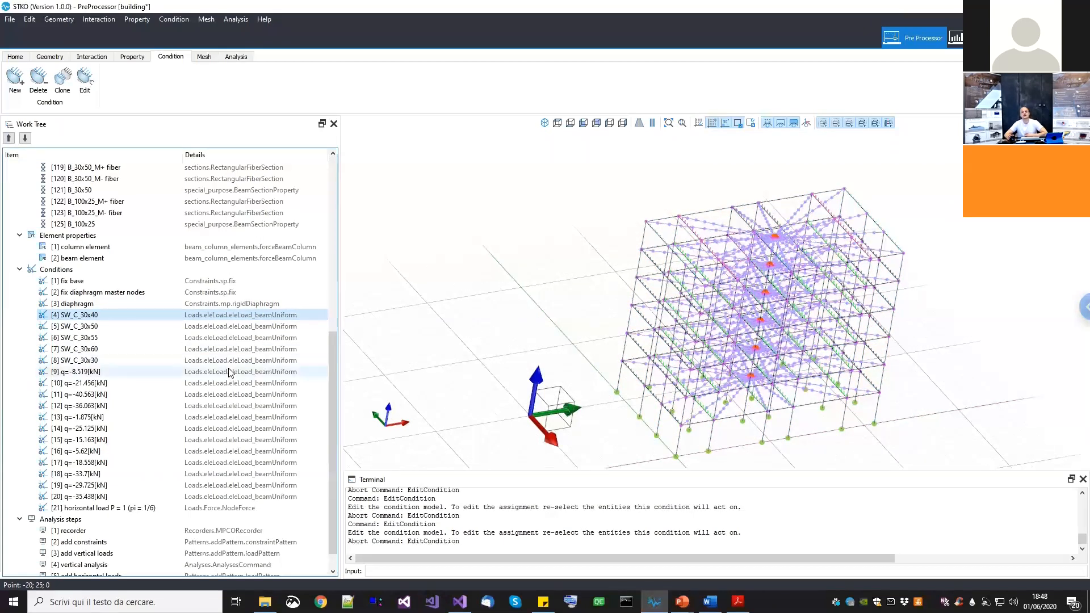
scroll(620, 306, "up", 4)
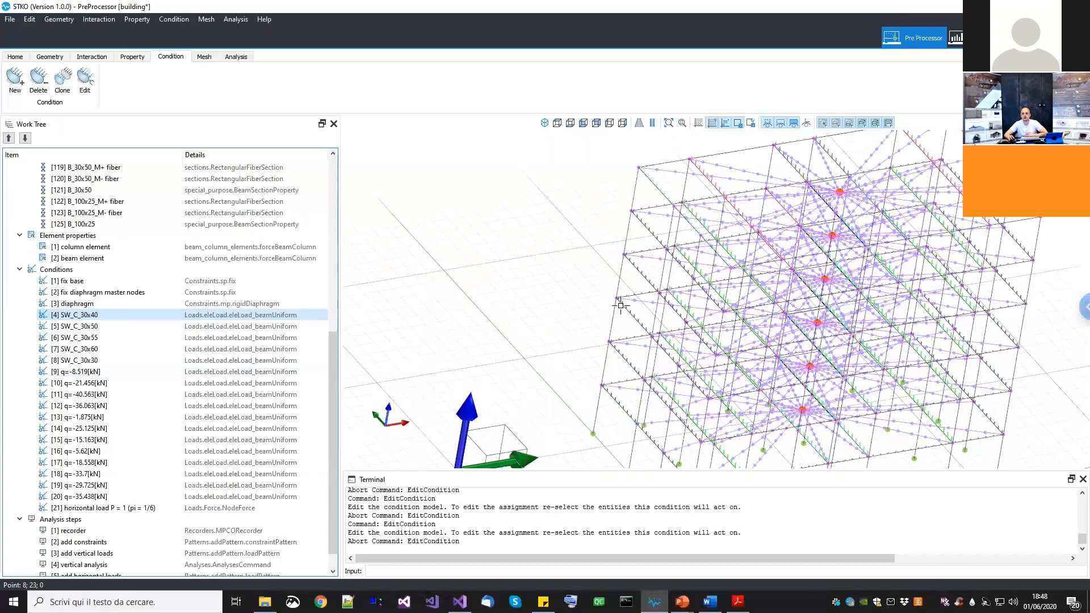
middle_click_drag(731, 262, 745, 242)
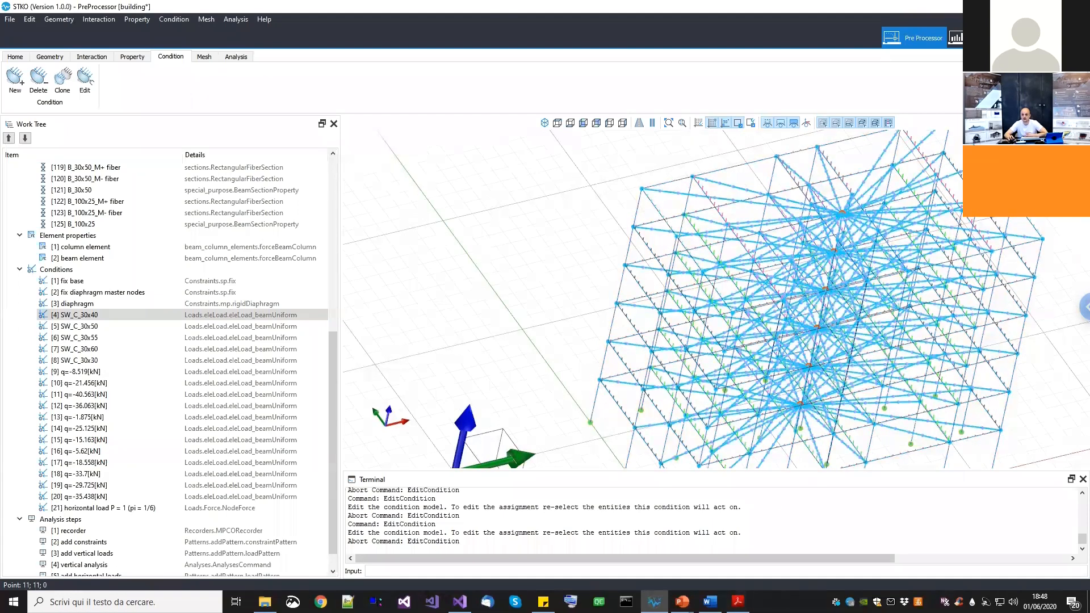
Switch to the ERINTC_70Grav.pptx presentation in PowerPoint, read the CARICHI load table on slide 3, and return to STKO
mouse_move(682, 602)
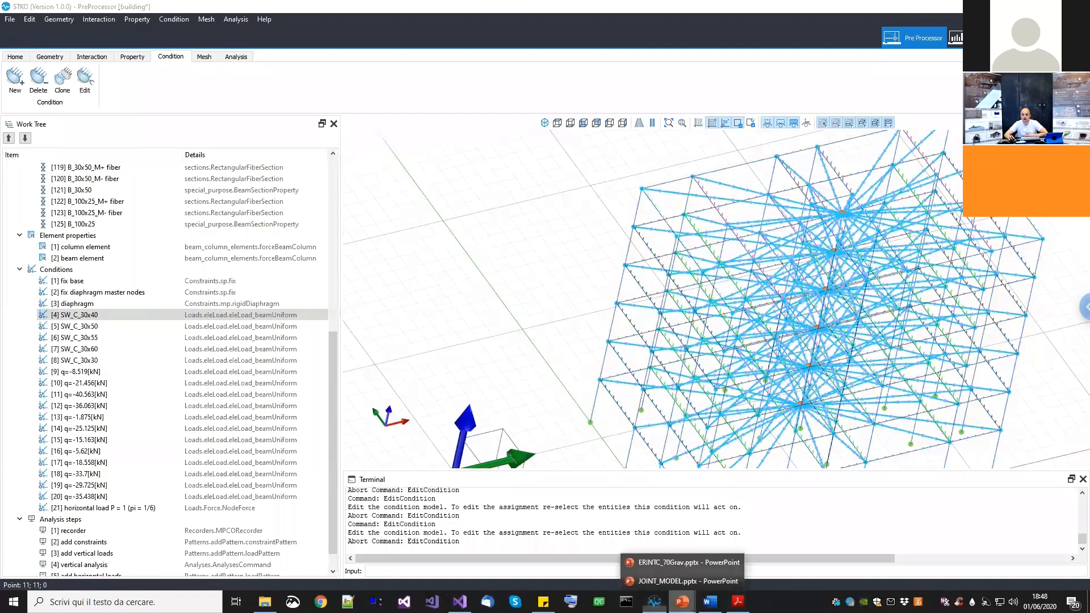
left_click(677, 562)
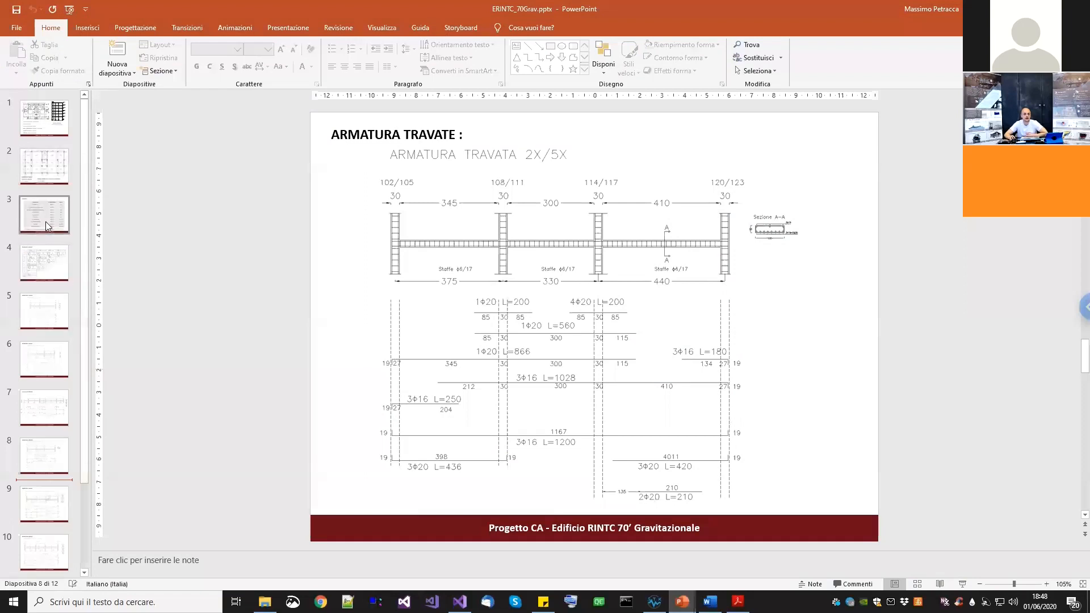
left_click(46, 221)
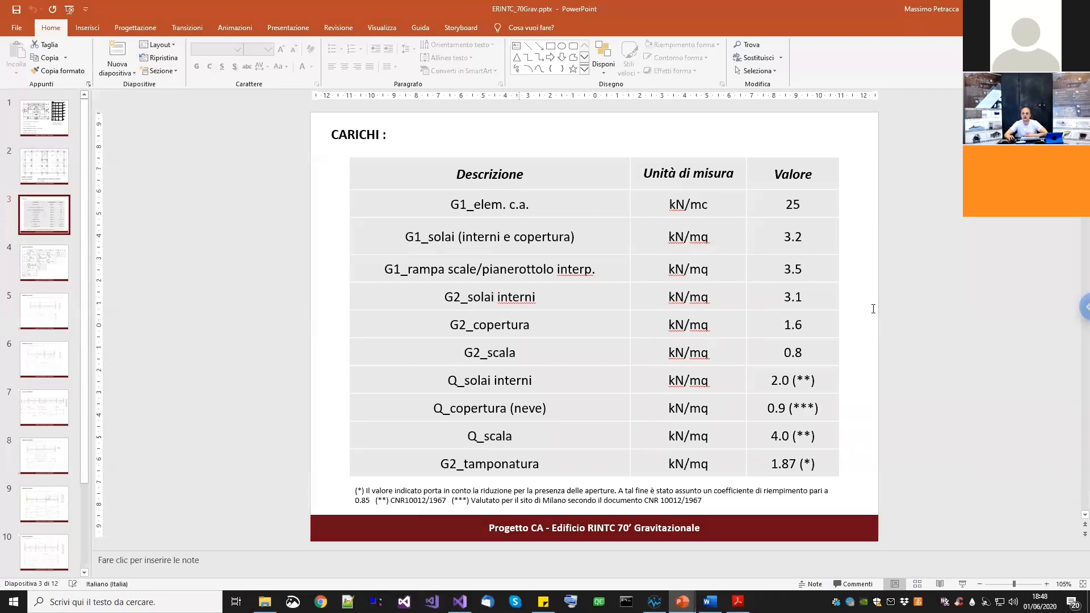
key("alt+Tab")
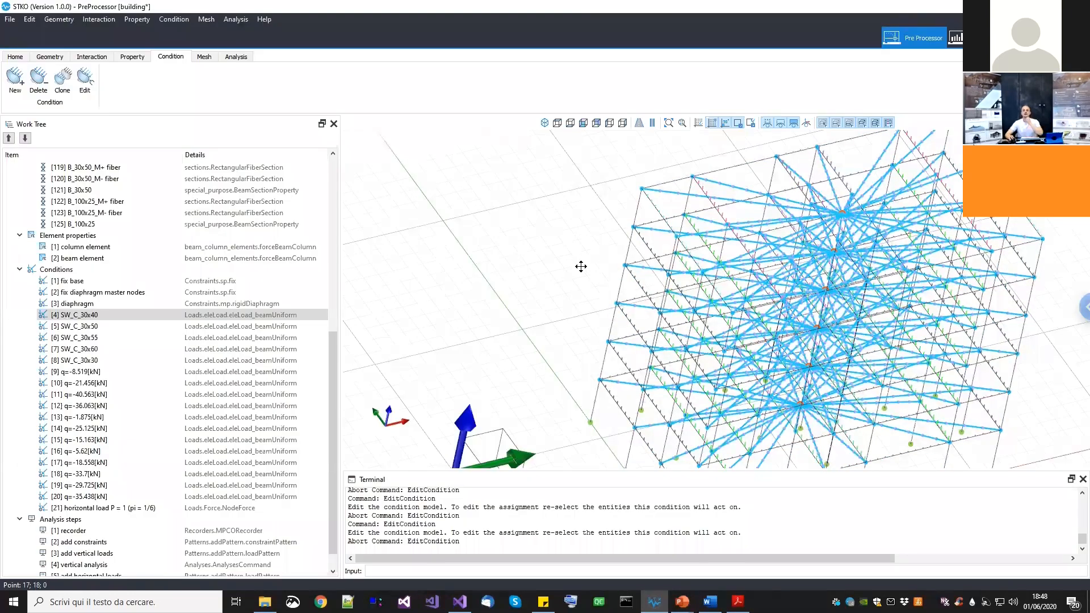
Review the uniform beam load values of the SW_C_30x40 condition and close it without changes
scroll(579, 263, "down", 5)
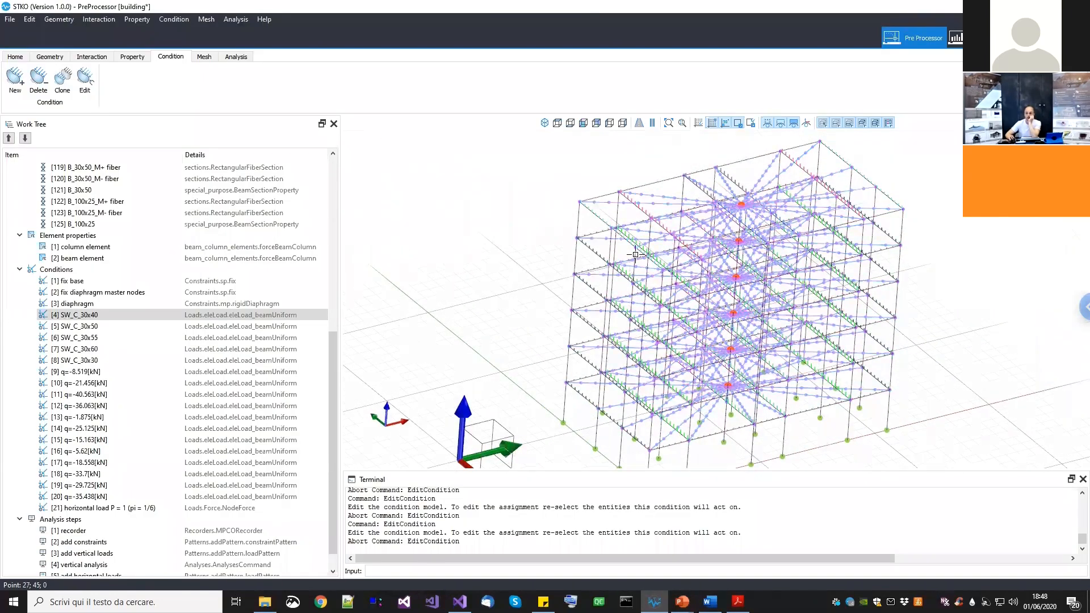
scroll(636, 363, "down", 2)
left_click(108, 316)
right_click(195, 327)
left_click(219, 350)
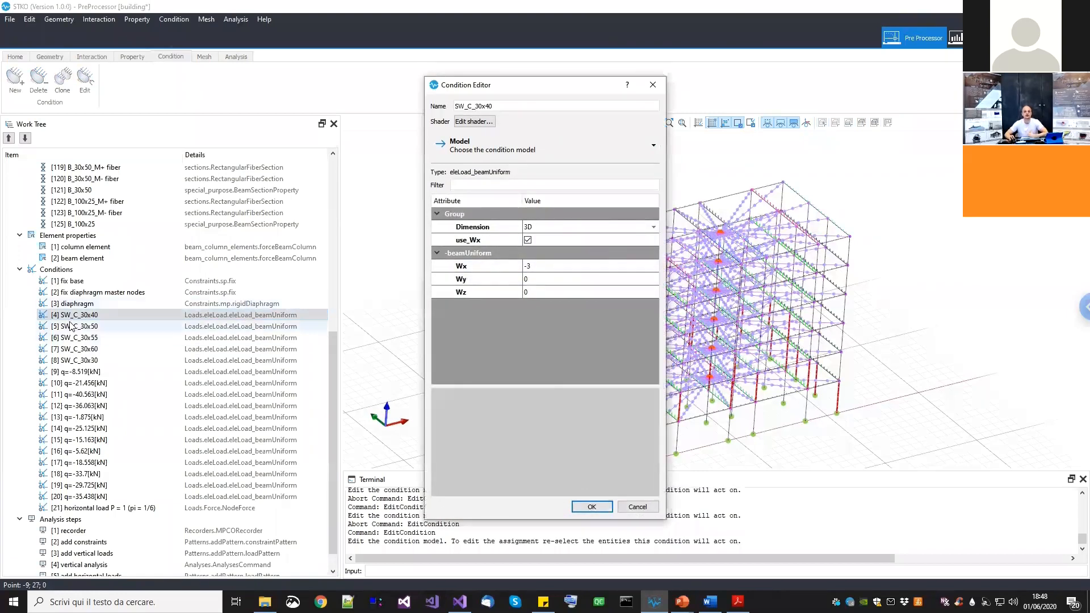
left_click_drag(464, 107, 455, 106)
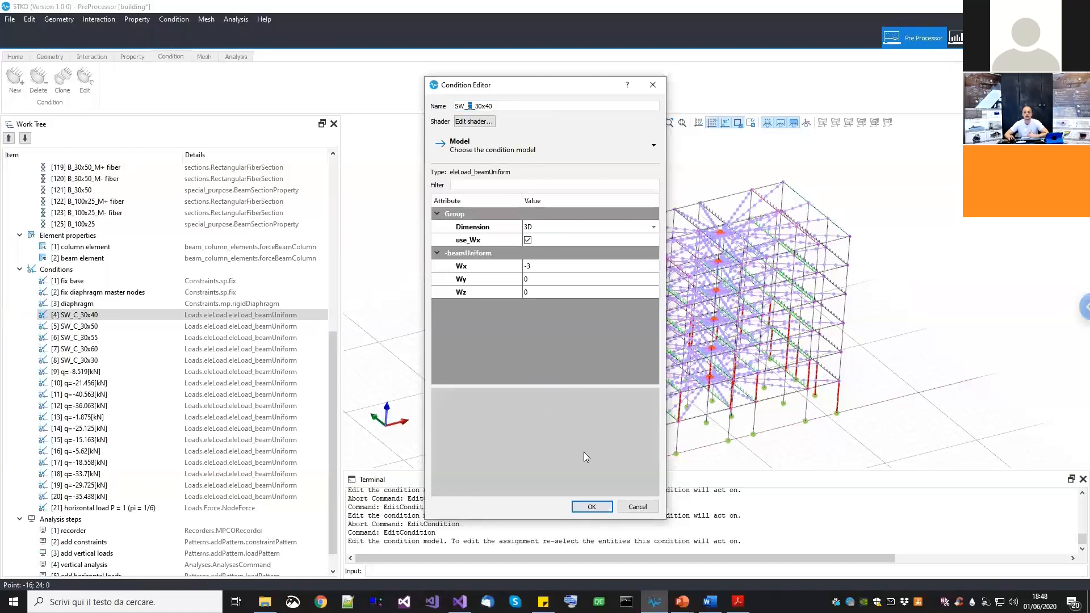
left_click(638, 507)
Review the Wy and Wz components of the q=-8.519[kN] beam load condition and close it without changes
left_click(74, 373)
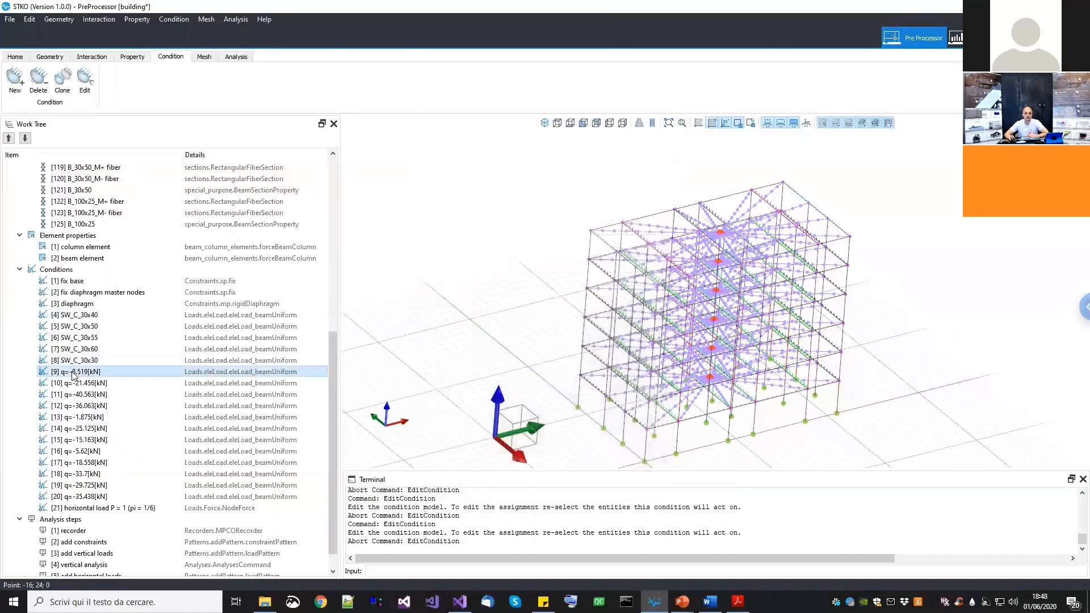
right_click(78, 380)
left_click(119, 404)
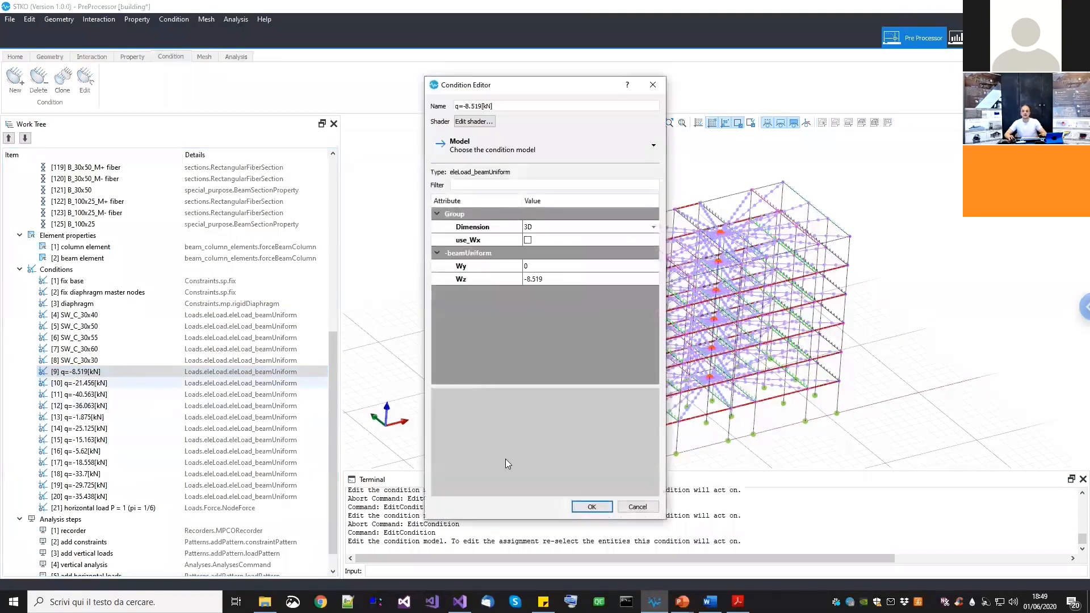
left_click(637, 507)
middle_click_drag(659, 364, 647, 394)
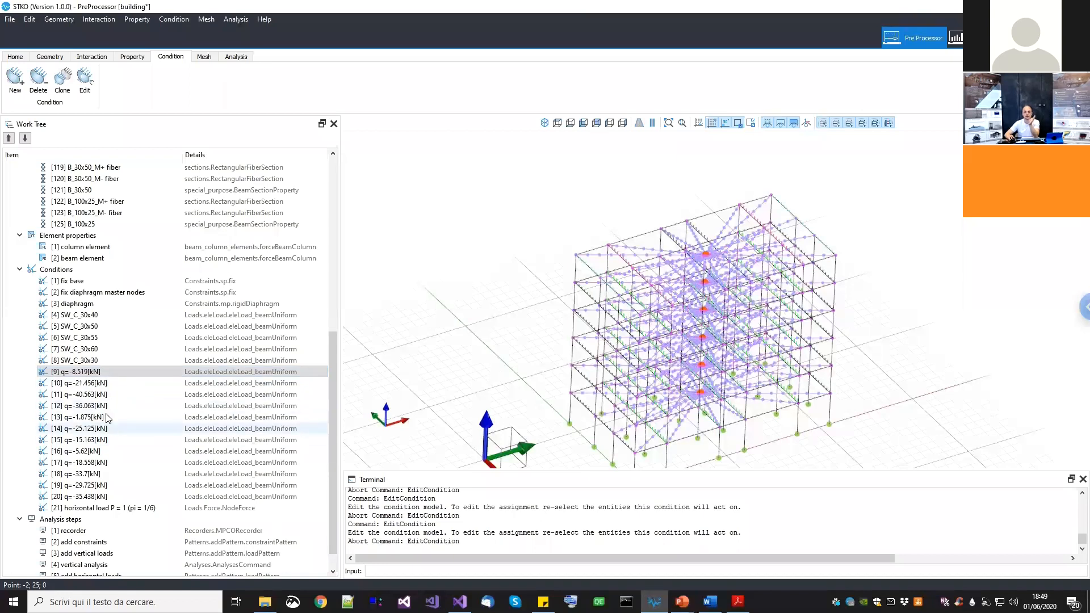
Select the q=-21.456[kN] load condition and inspect the distributed loads on the building's beams
right_click(92, 372)
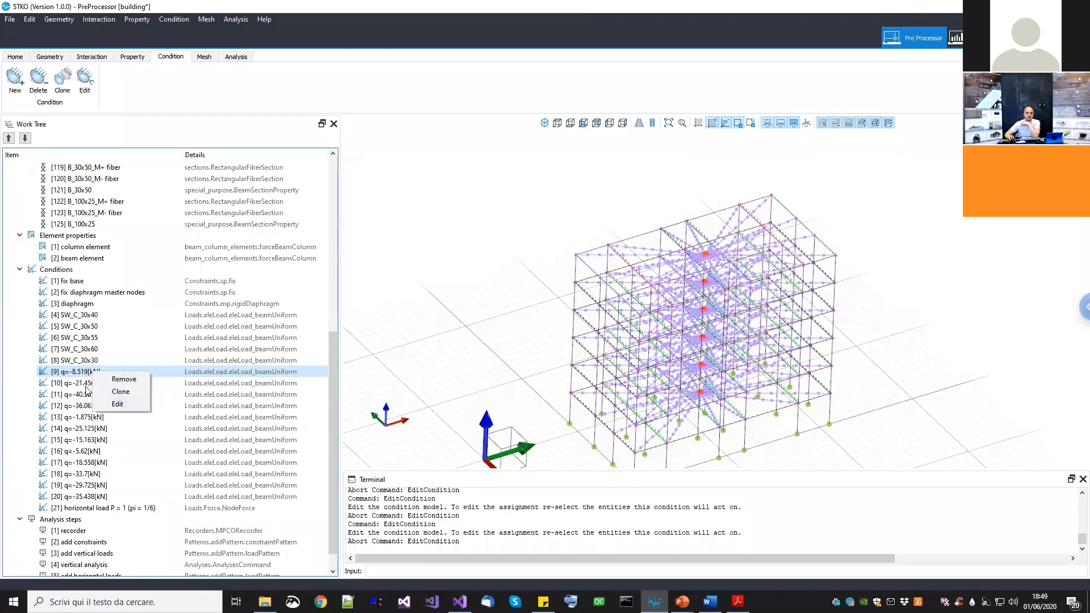
left_click(87, 384)
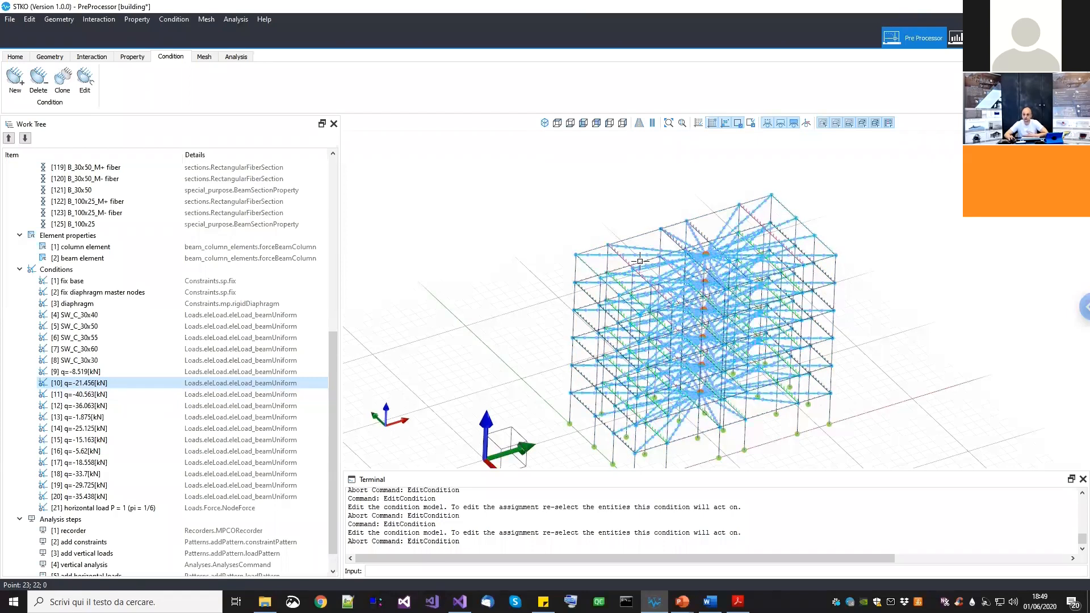
scroll(640, 261, "up", 3)
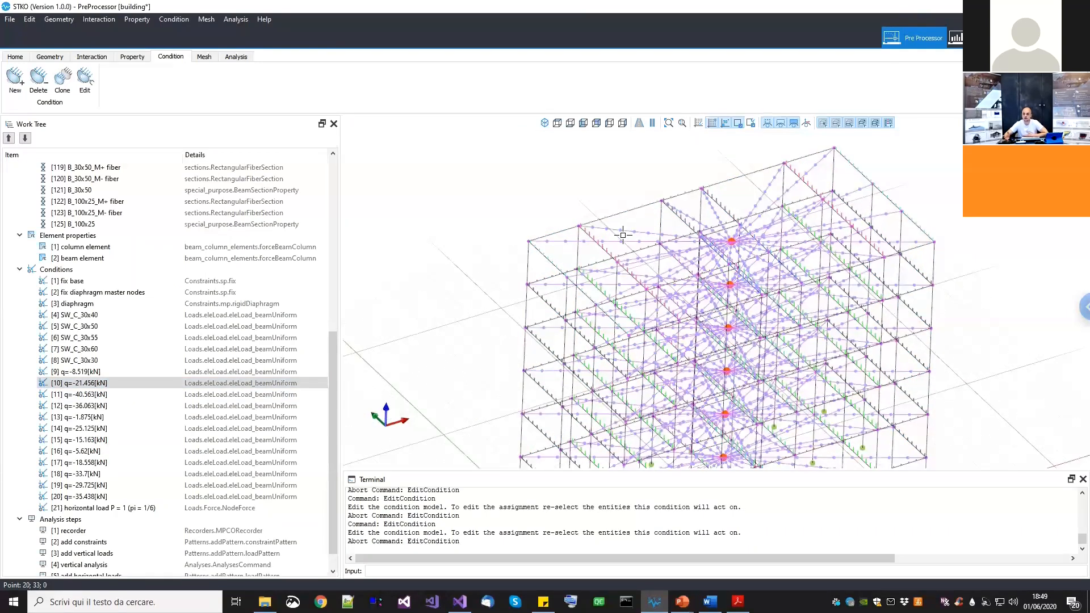
scroll(607, 227, "down", 2)
scroll(560, 226, "up", 2)
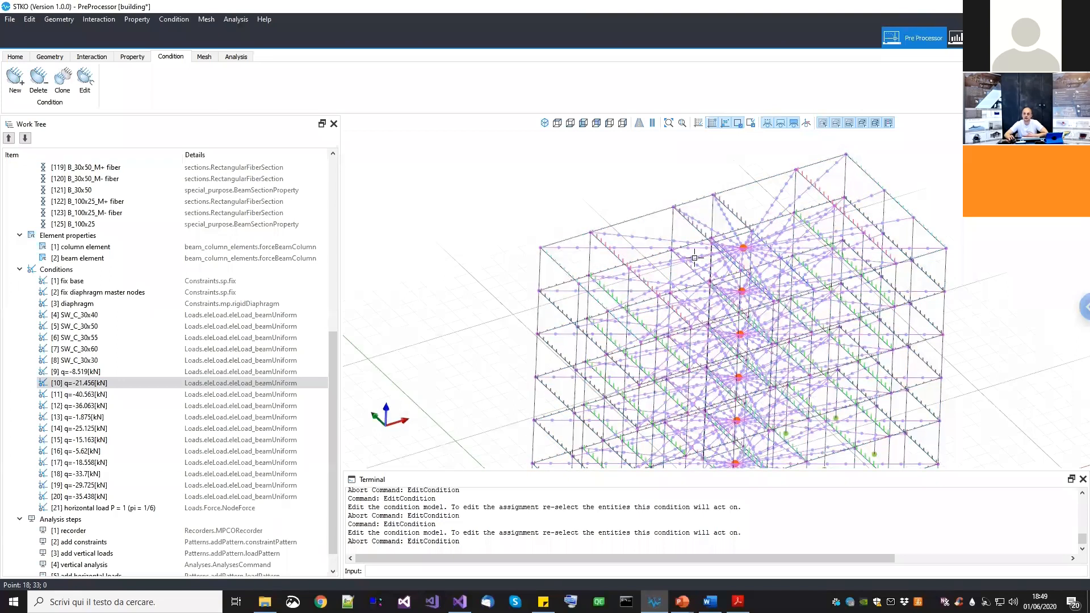
left_click(269, 382)
scroll(1012, 254, "down", 3)
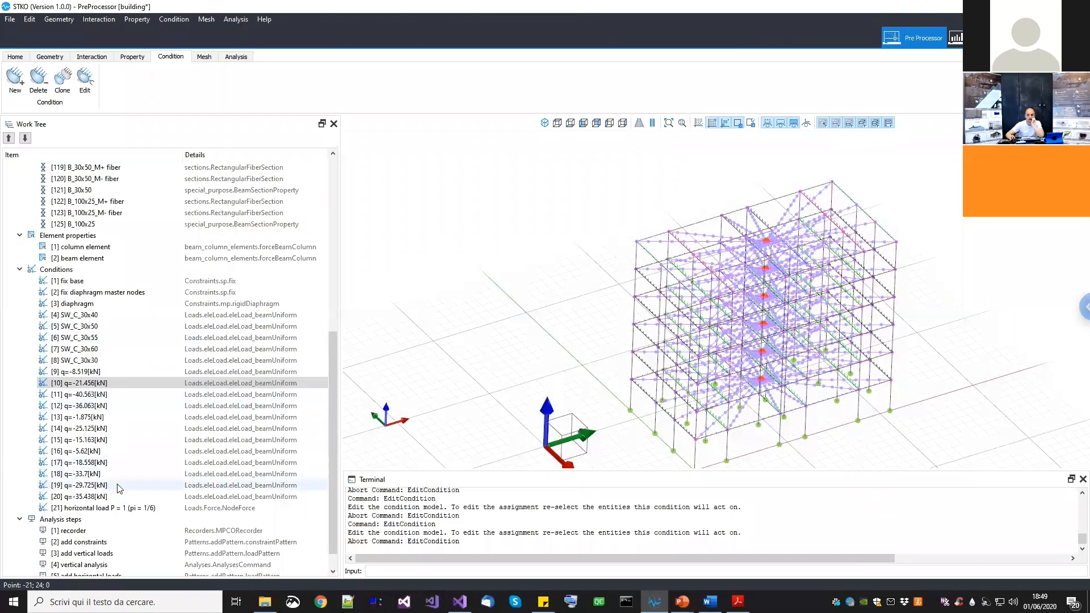
Look through the remaining load conditions, from the q=-8.519[kN] and q=-1.875[kN] beam loads to q=-35.438[kN] and the horizontal load
left_click(112, 416)
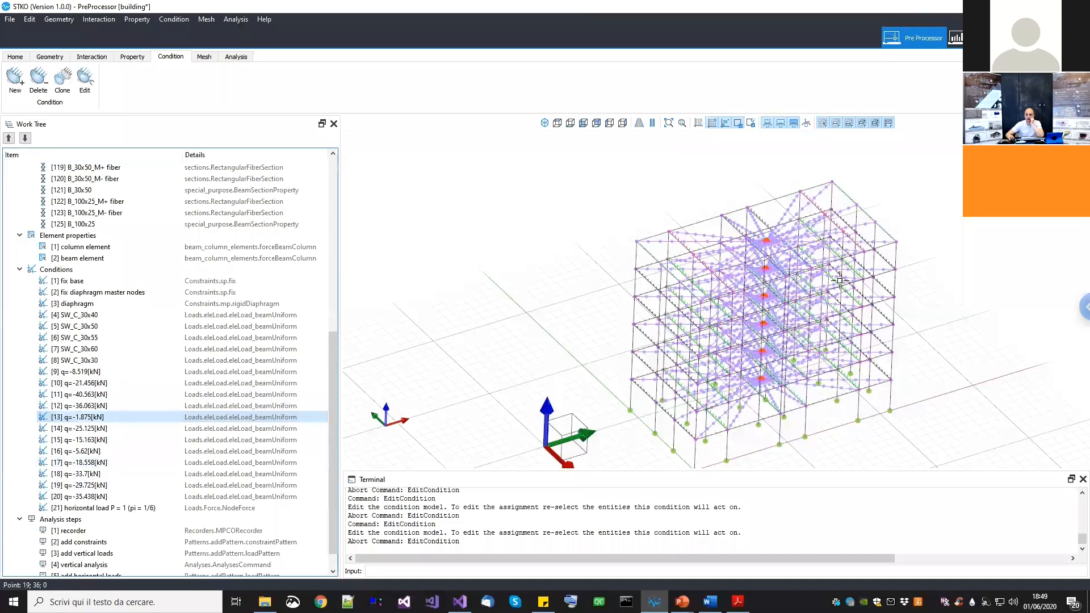
middle_click_drag(786, 325, 782, 298)
left_click(127, 507)
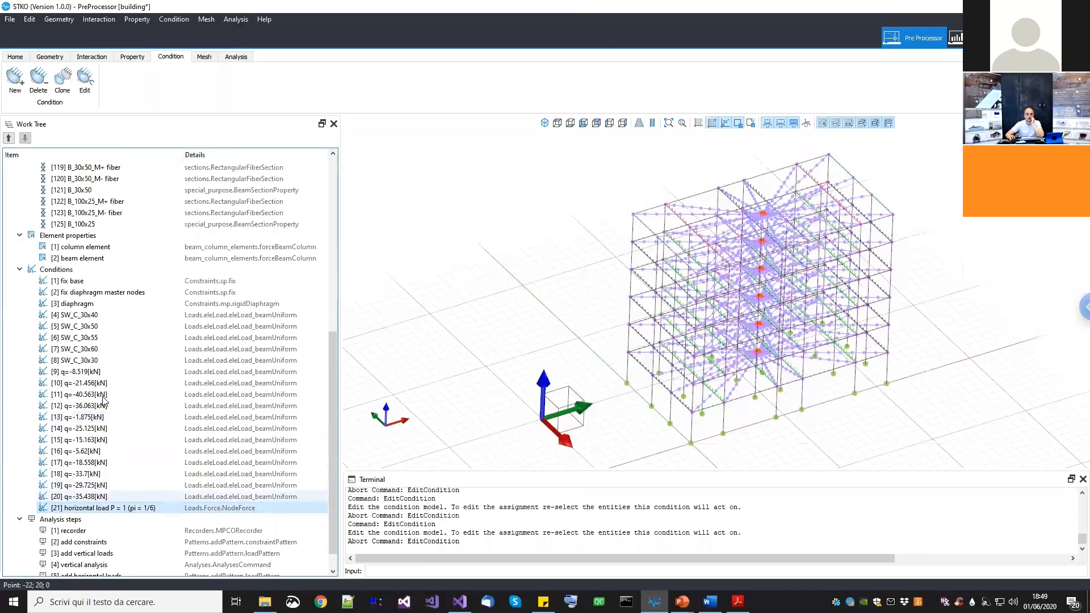
left_click(76, 373)
left_click(83, 498)
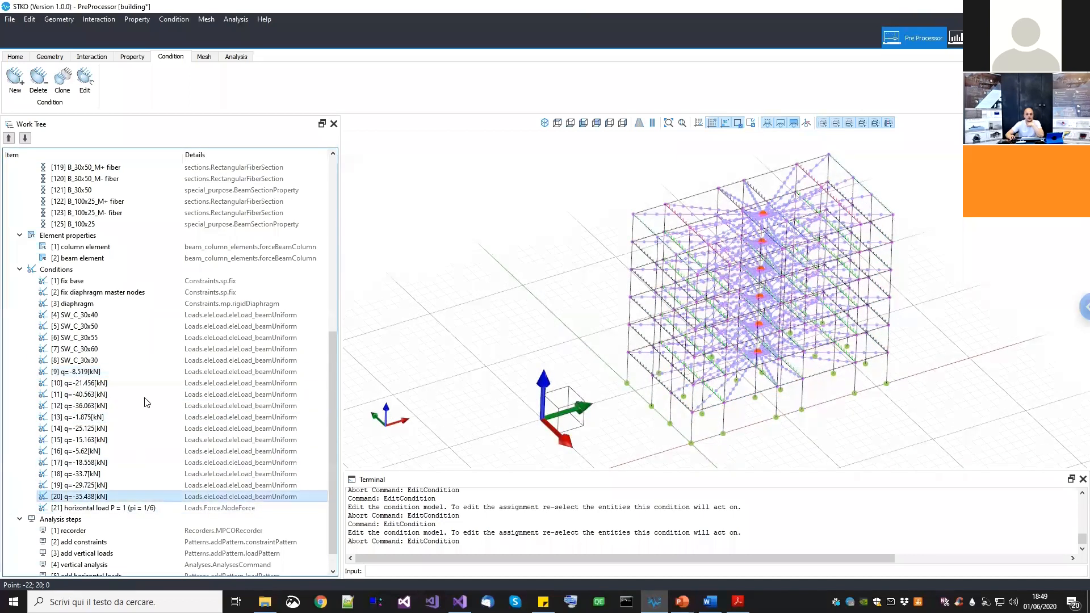
middle_click_drag(841, 240, 820, 210)
scroll(136, 511, "down", 1)
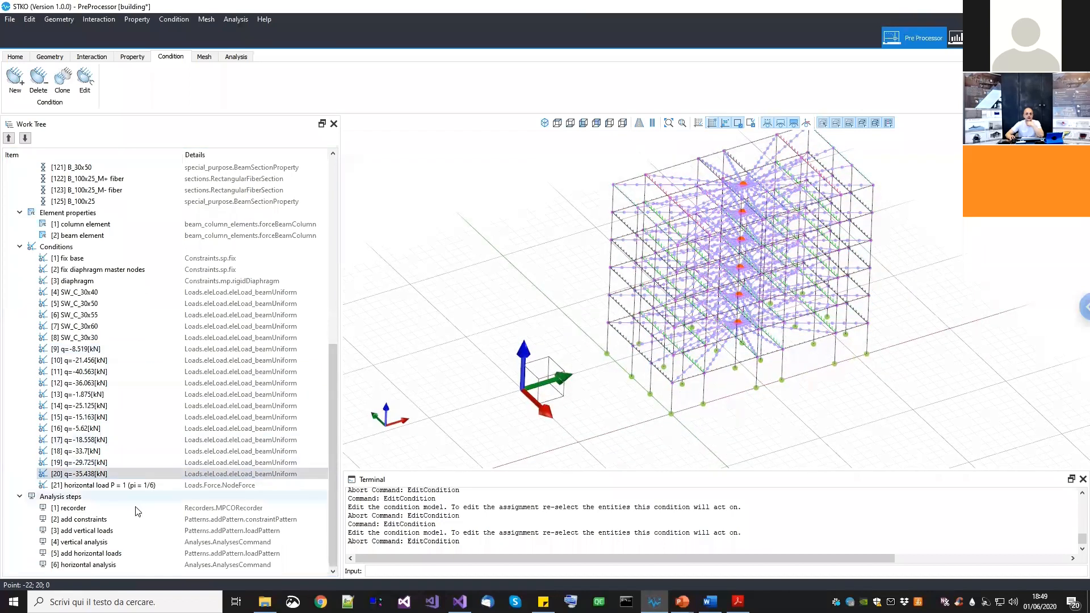
Open the horizontal load P = 1 (pi = 1/6) condition for editing and locate its NodeForce model among the force loads
left_click(139, 486)
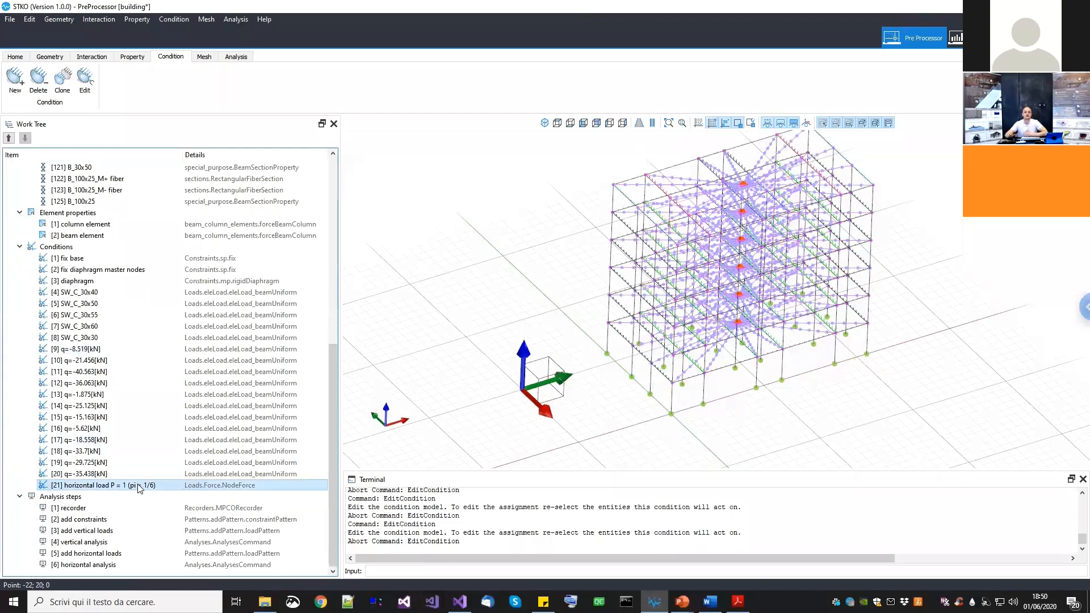
right_click(126, 487)
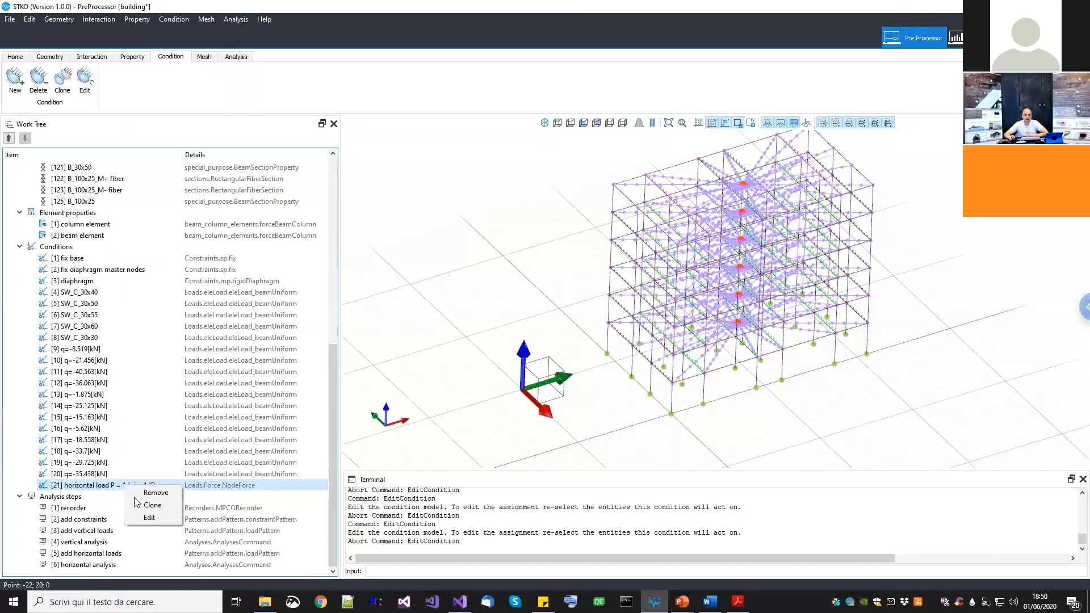
left_click(146, 519)
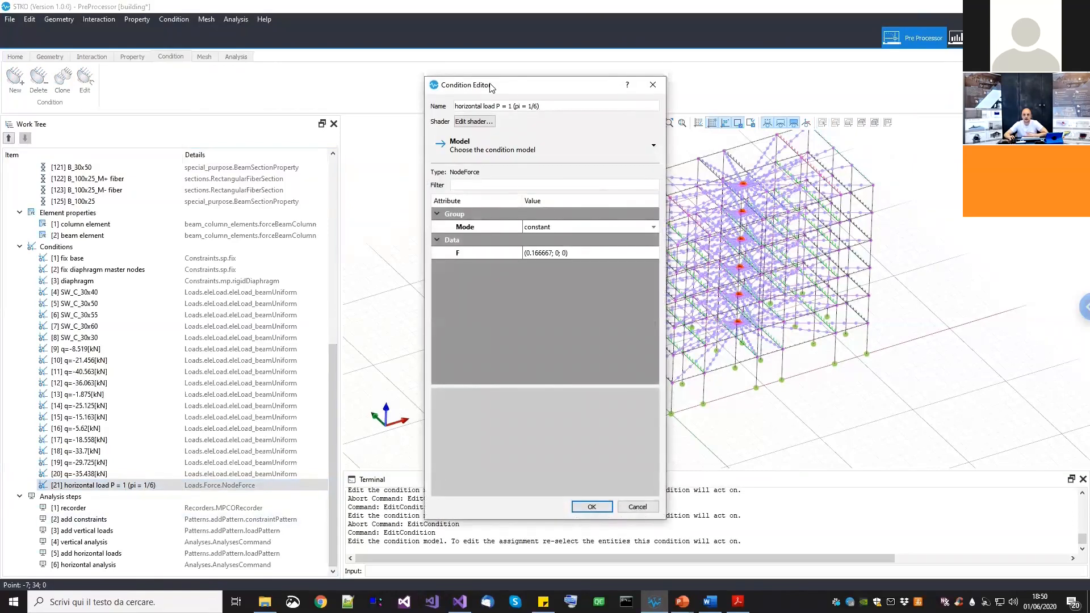
left_click_drag(450, 91, 258, 98)
left_click(335, 155)
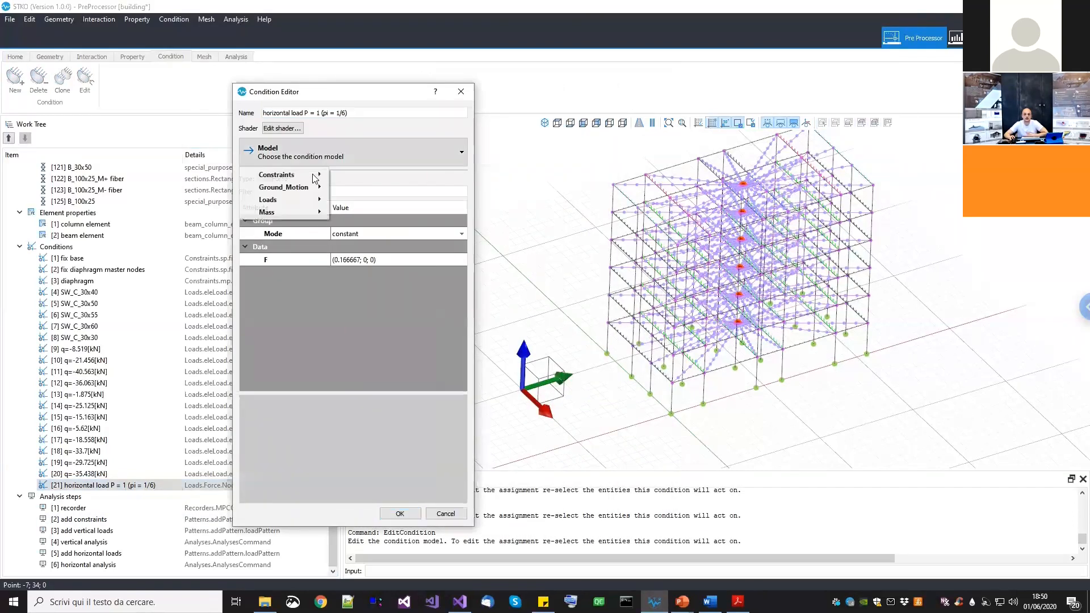
mouse_move(296, 200)
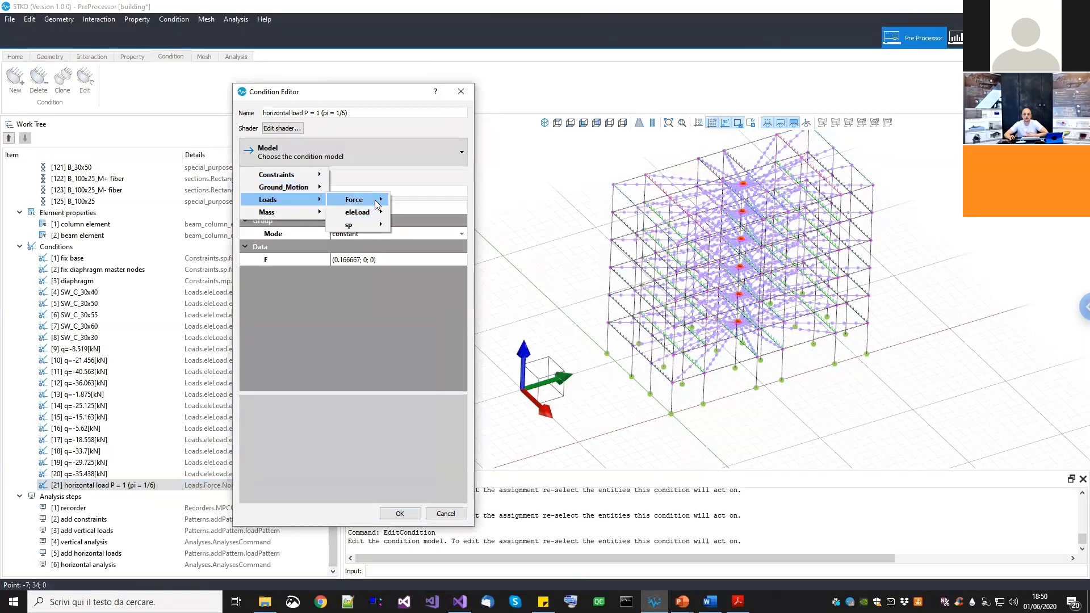
mouse_move(364, 200)
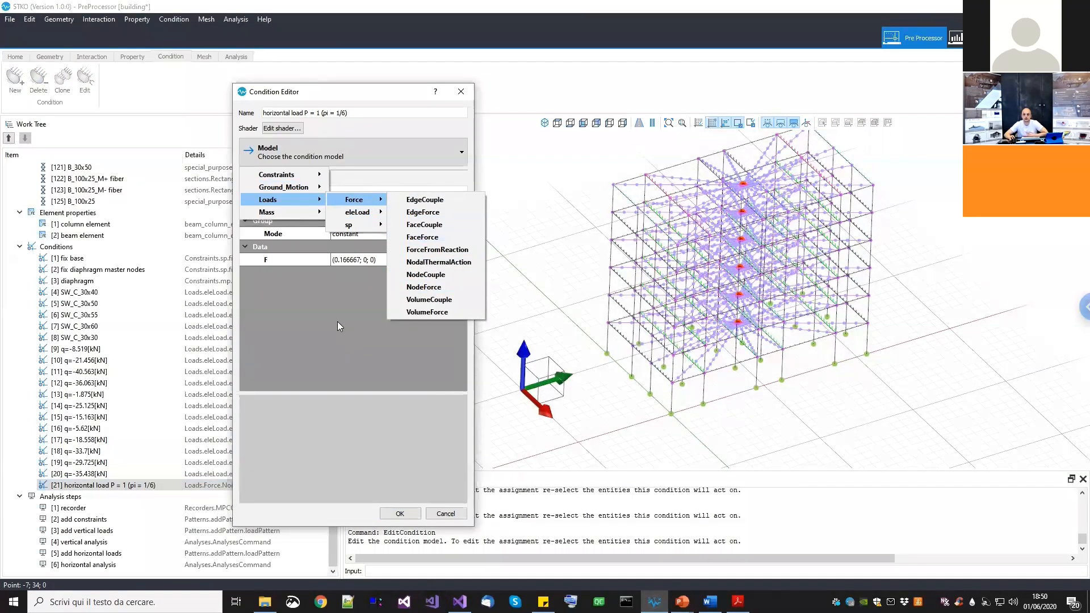
left_click(424, 286)
Compare the horizontal load's name and force vector with the building's diaphragm master nodes, and close the condition without changes
scroll(641, 331, "up", 6)
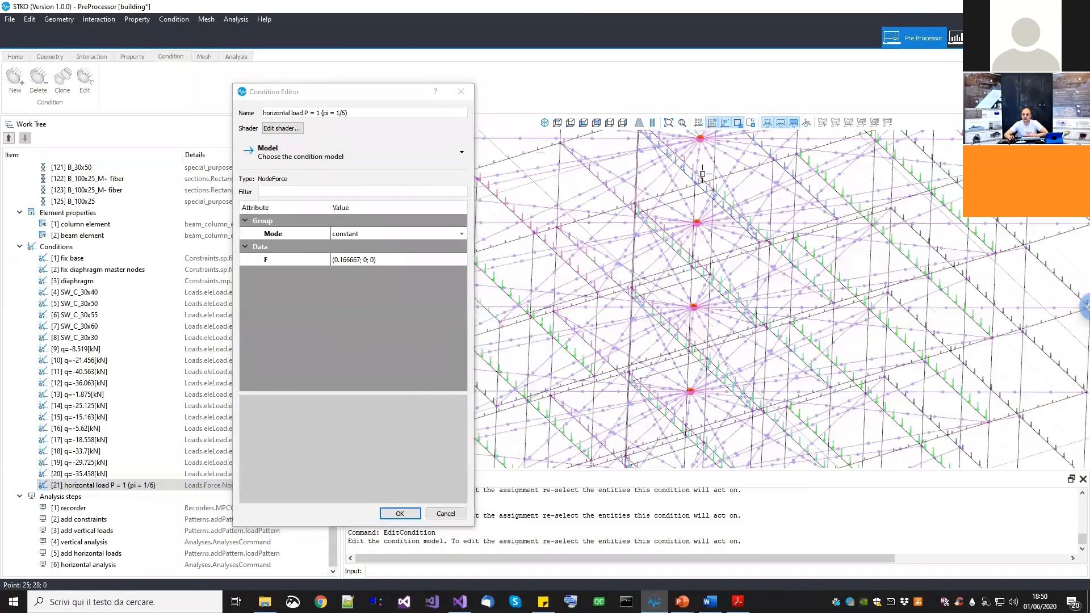
scroll(704, 240, "down", 6)
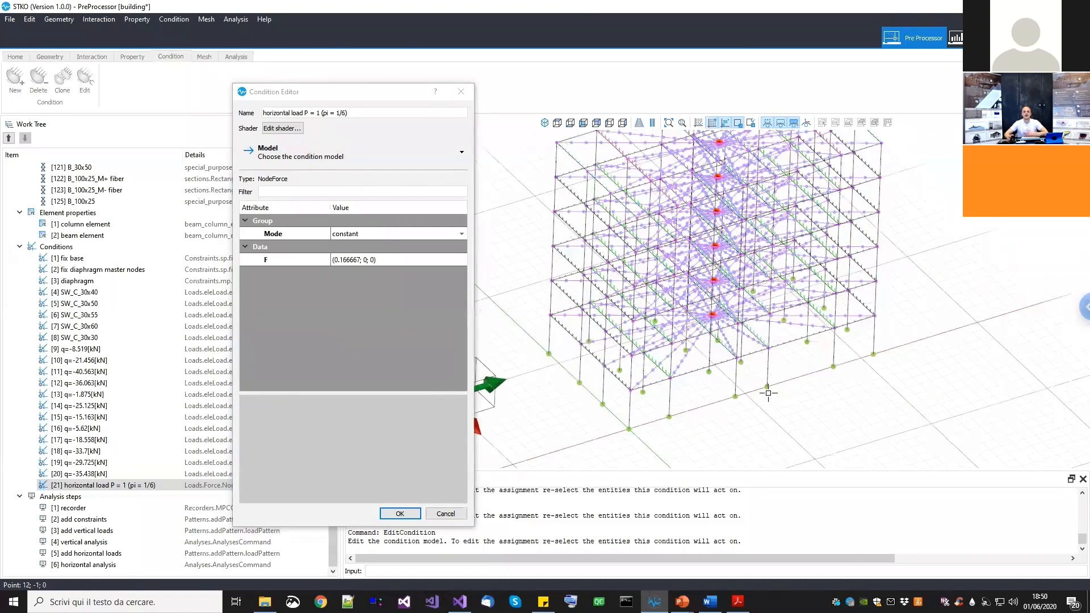
left_click(296, 113)
middle_click_drag(625, 288, 625, 343)
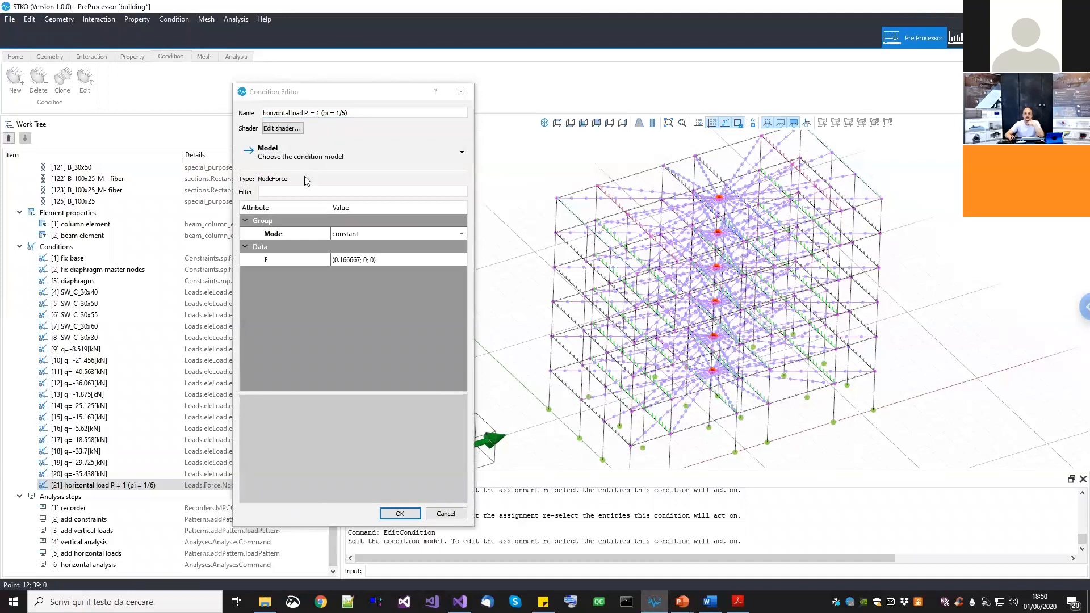
double_click(318, 113)
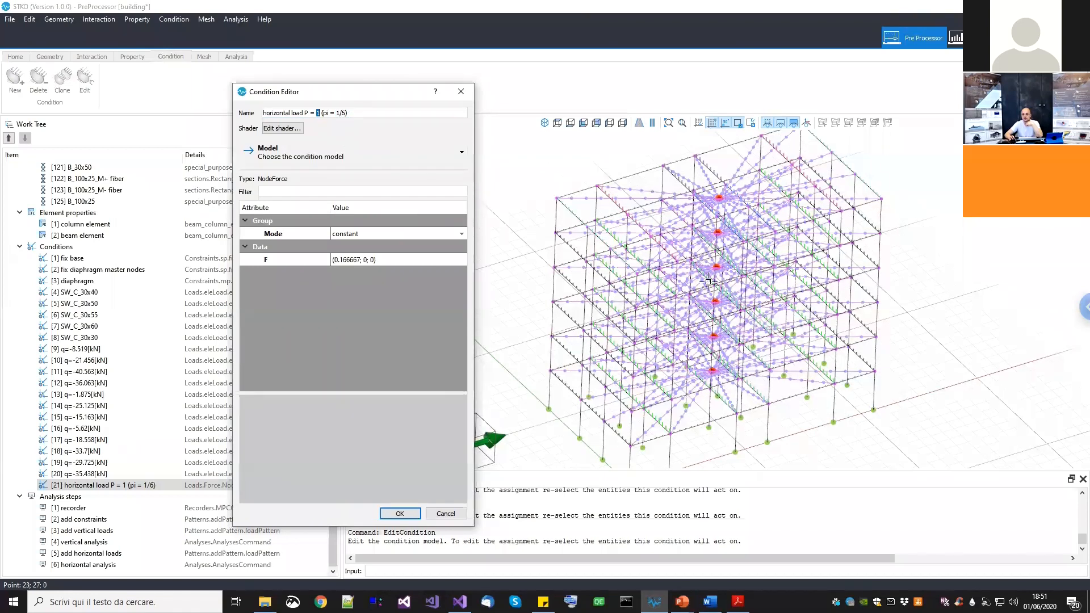
left_click(432, 511)
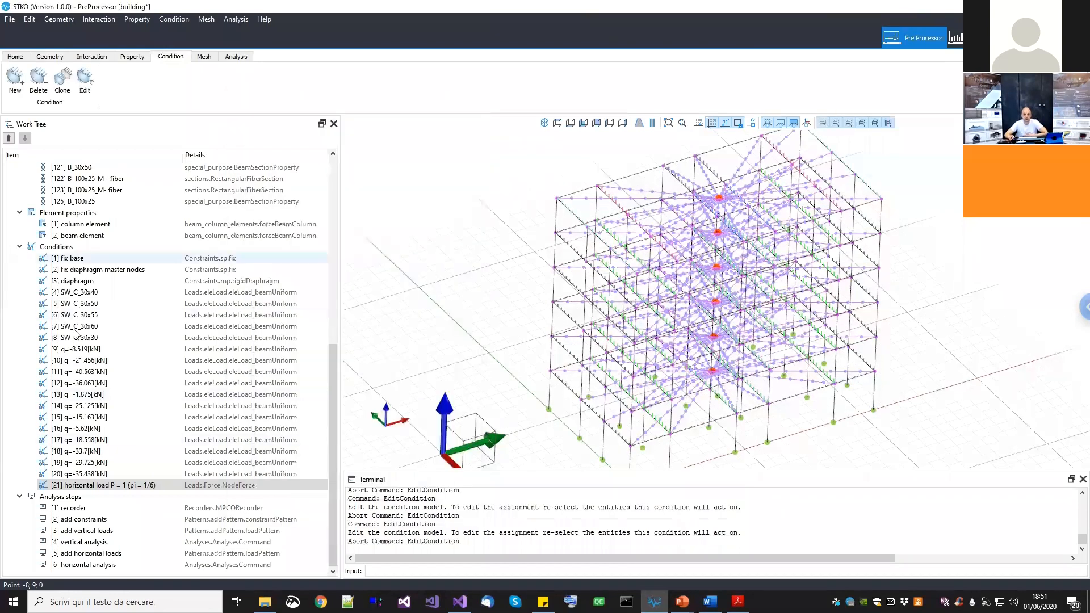
Open the recorder analysis step for editing and review its output name, nodal results and time options
left_click(76, 509)
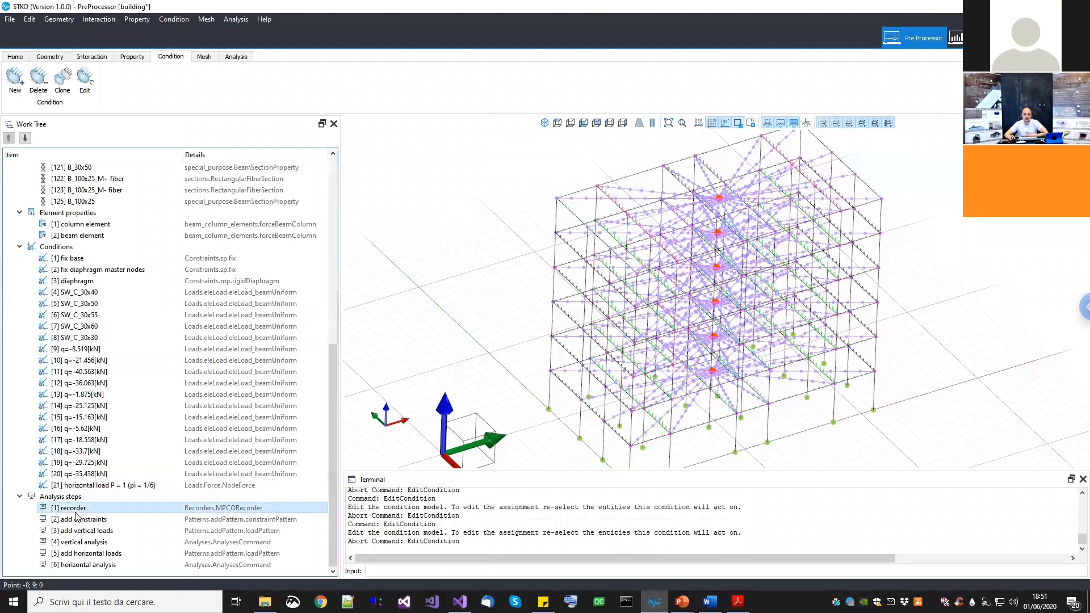
right_click(80, 513)
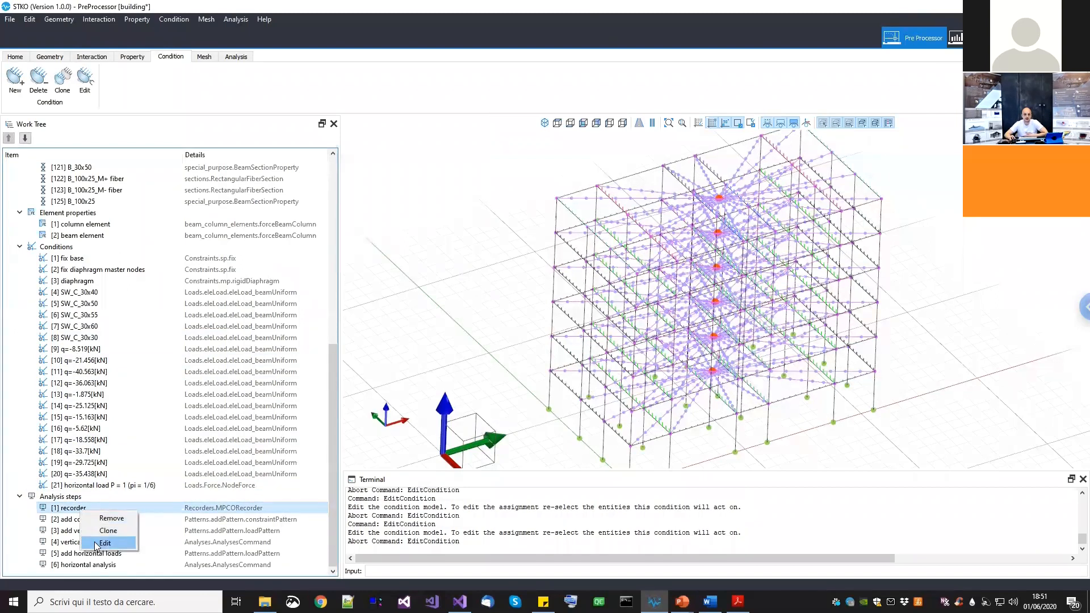
left_click(102, 543)
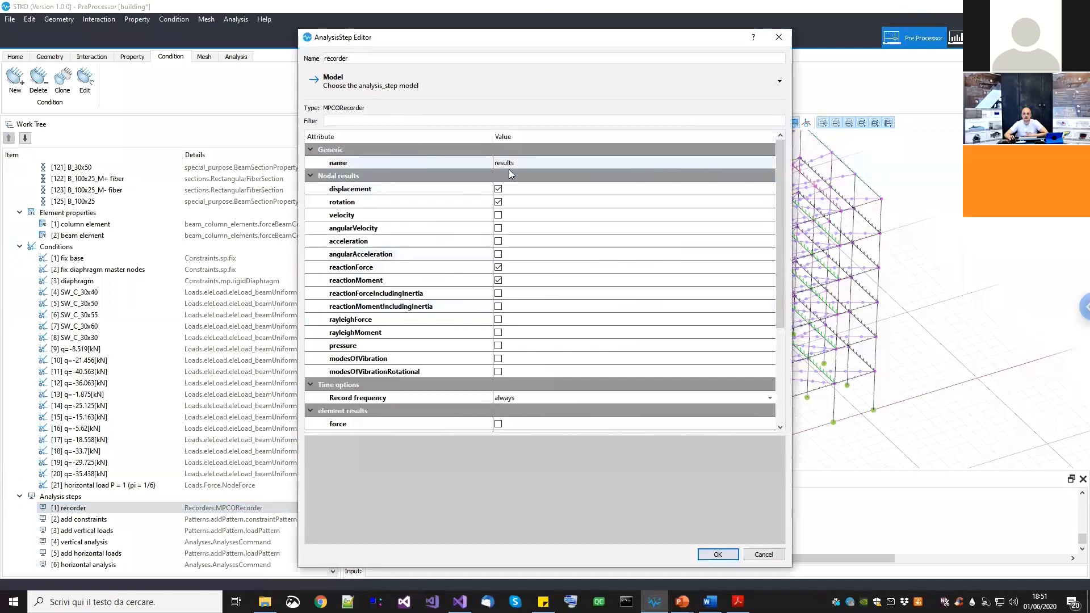
double_click(537, 162)
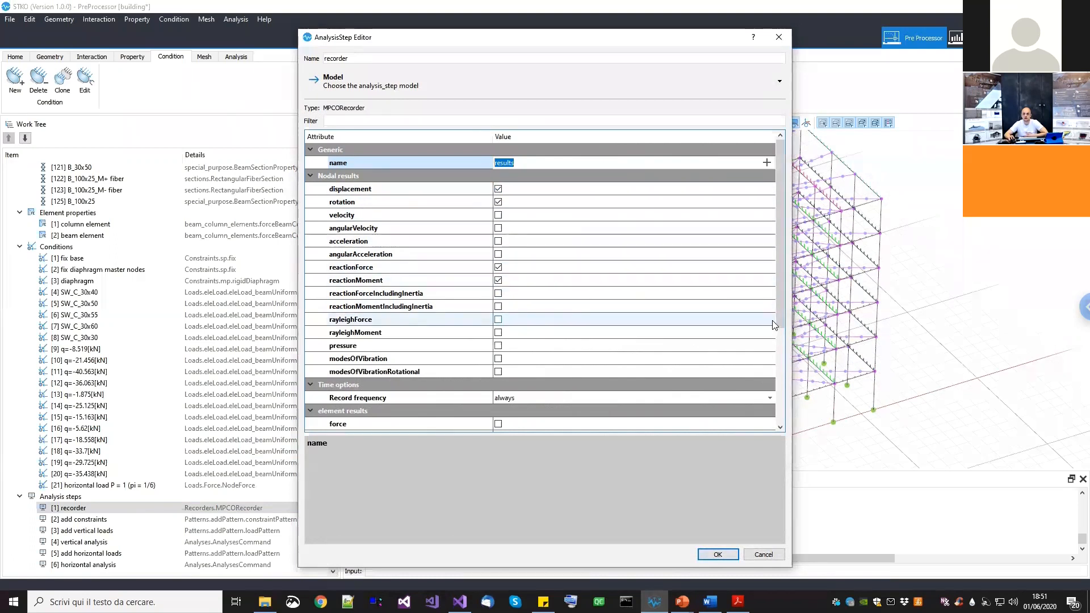
left_click_drag(780, 312, 781, 435)
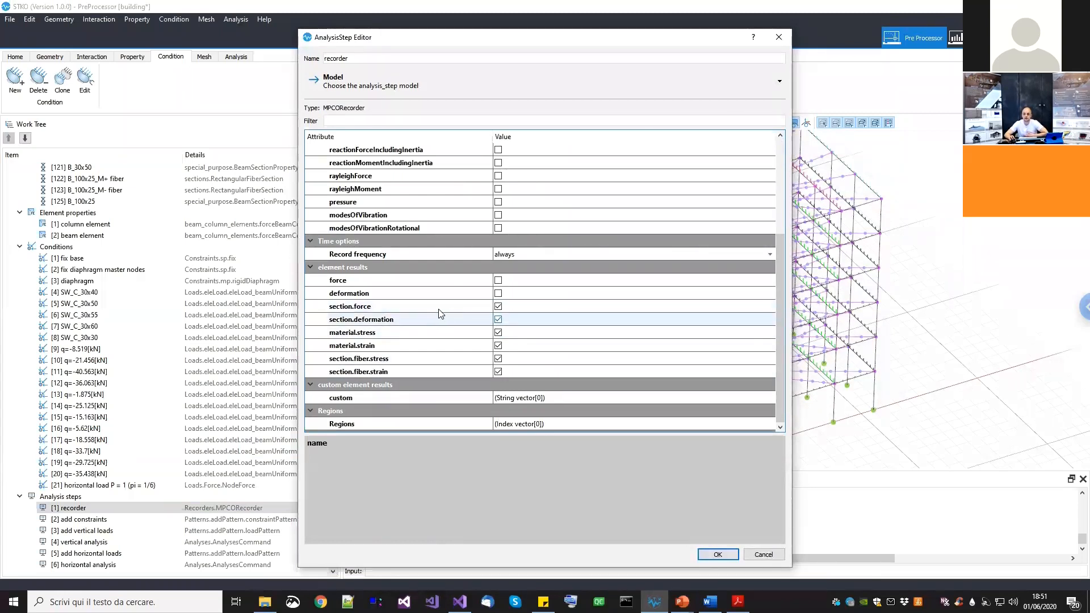
Review the recorder's material and section fiber stress and strain element results, and close the recorder step without changes
left_click(389, 362)
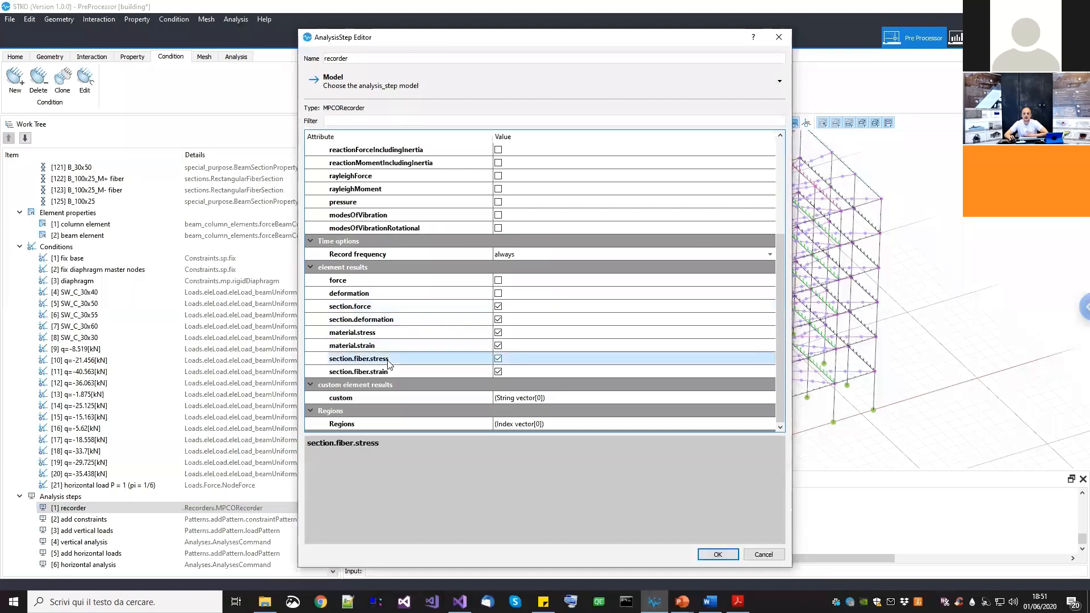
left_click(388, 370)
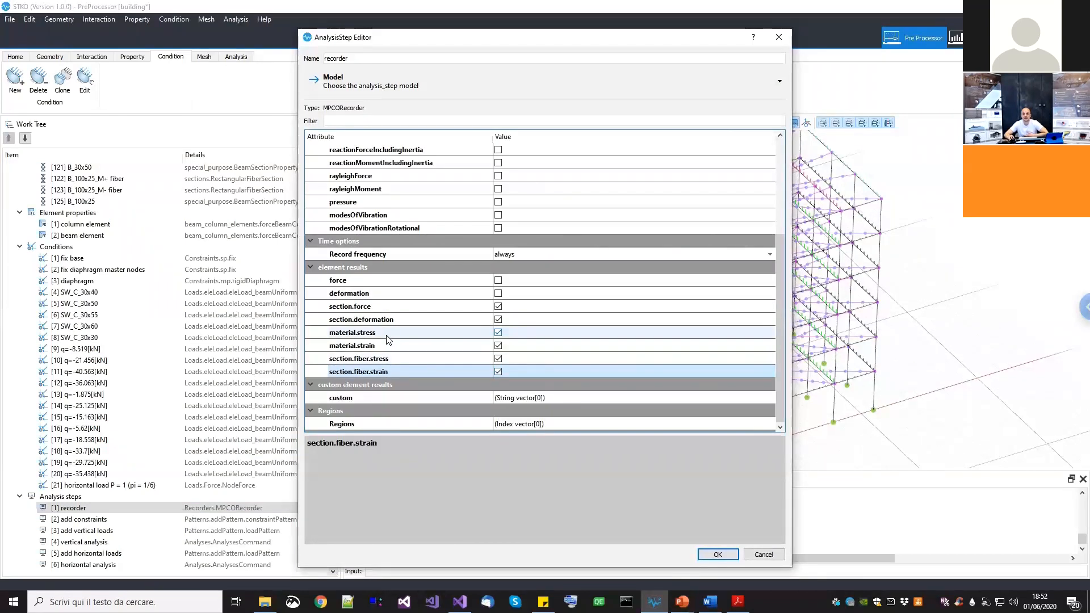
left_click(384, 333)
left_click(385, 347)
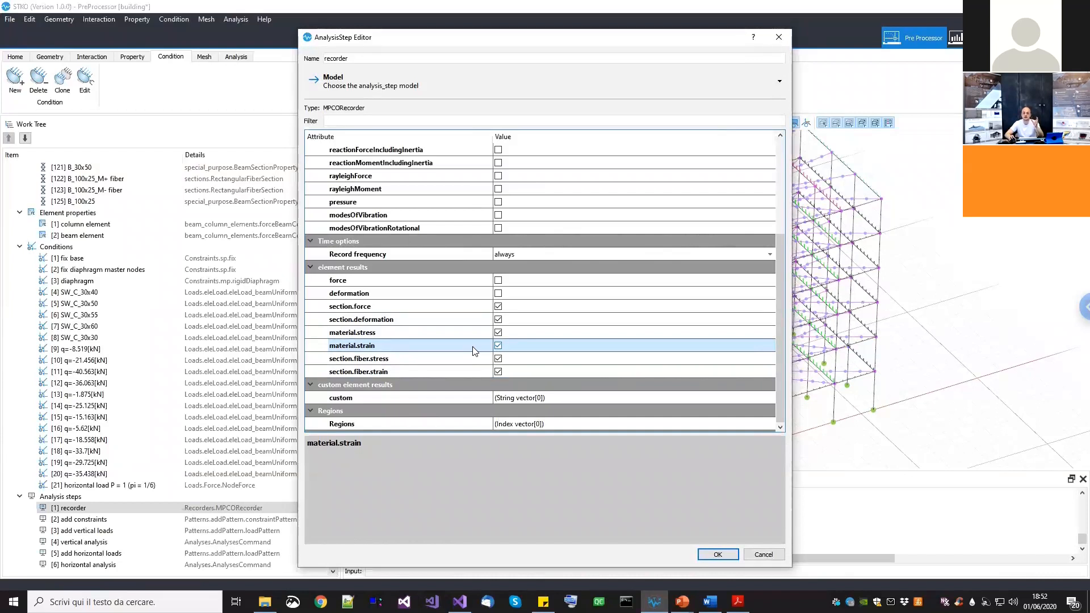
left_click(409, 335)
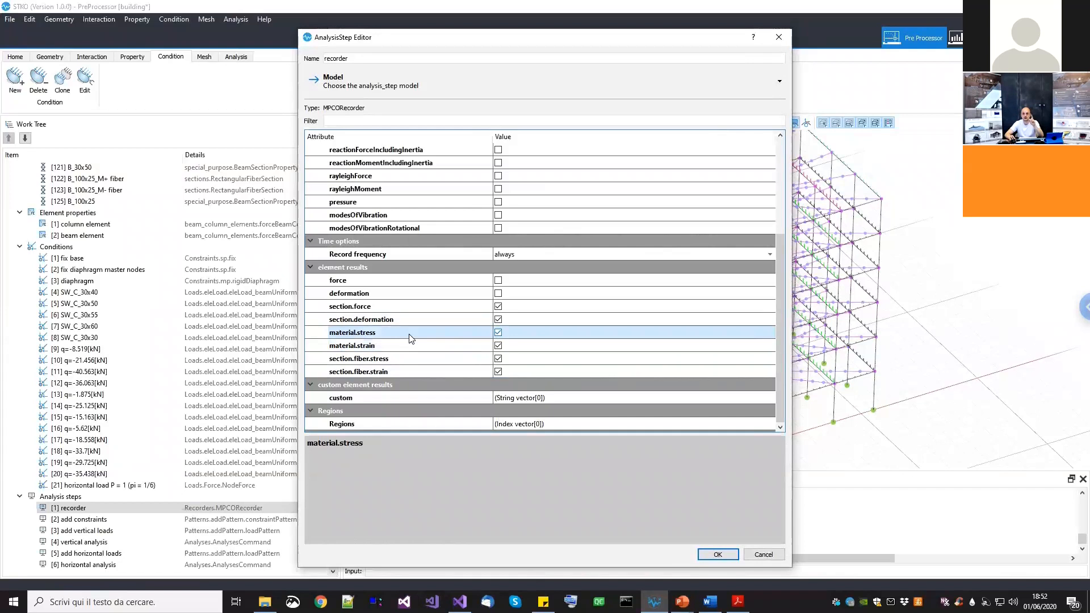
left_click(771, 556)
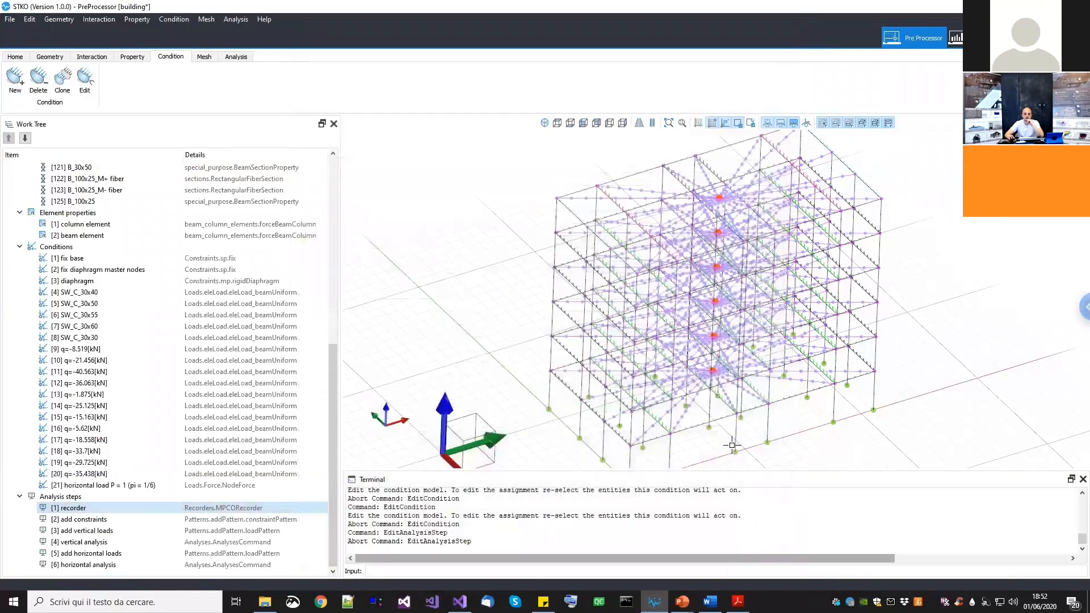
Open the add constraints analysis step for editing and inspect the full names of the conditions in its sp constraint list
left_click(106, 520)
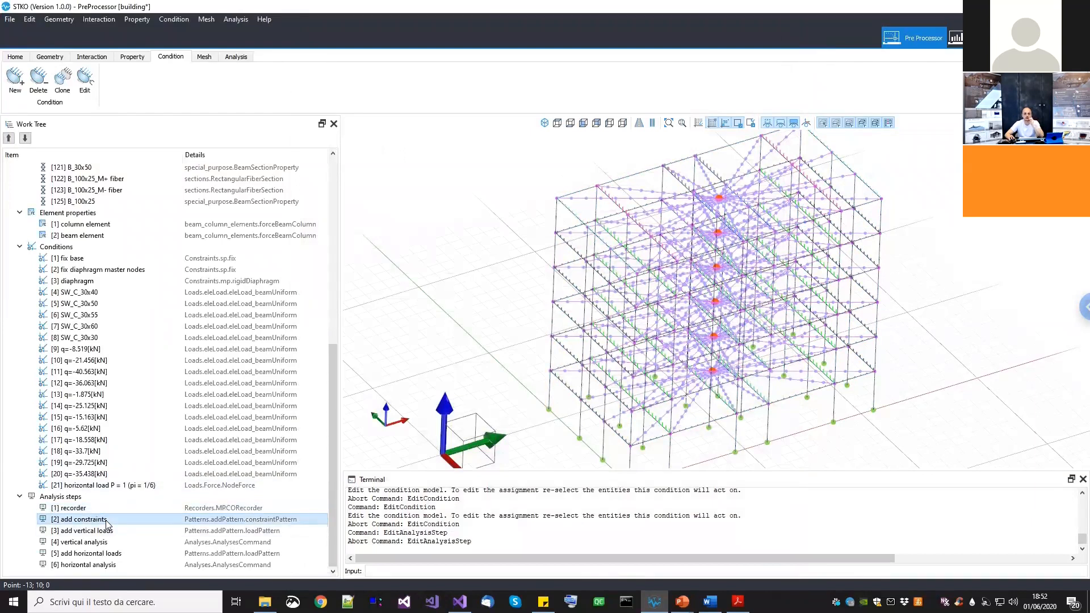
right_click(106, 523)
left_click(130, 556)
left_click_drag(588, 41, 539, 48)
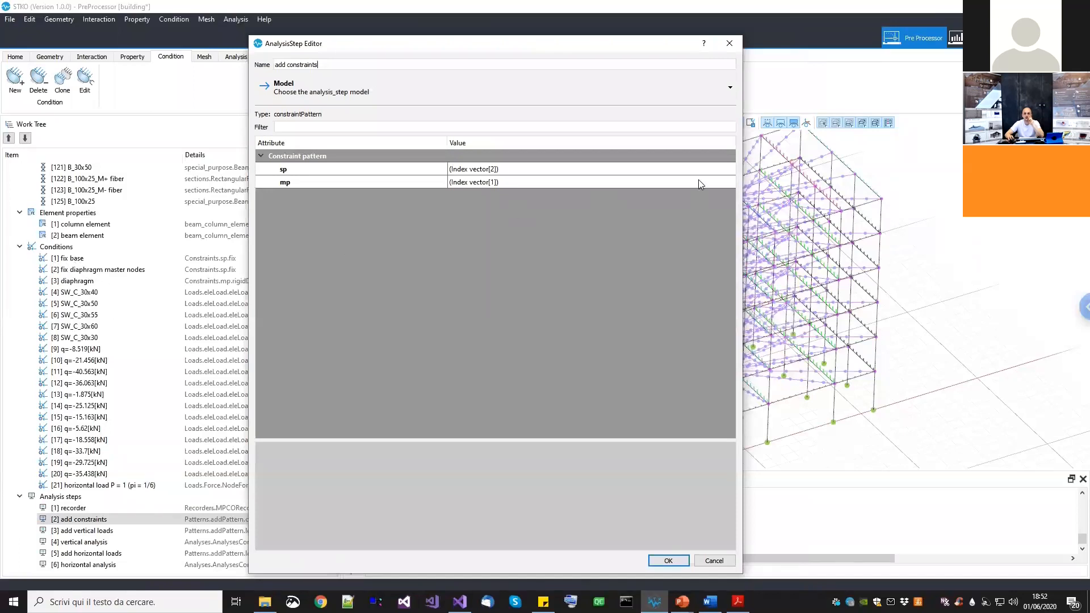
left_click(726, 171)
left_click(730, 169)
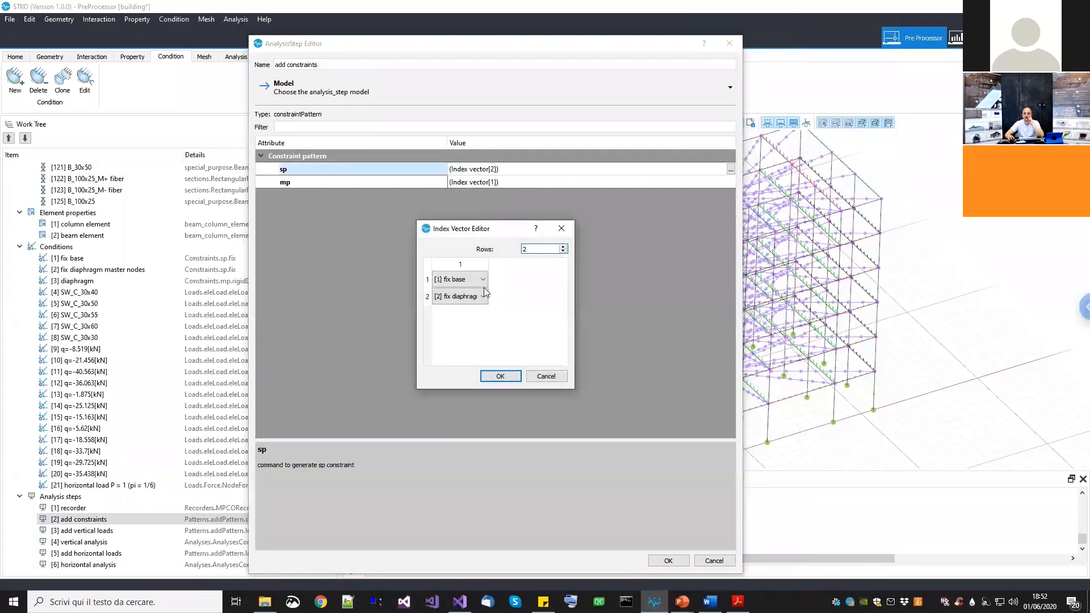
left_click(486, 263)
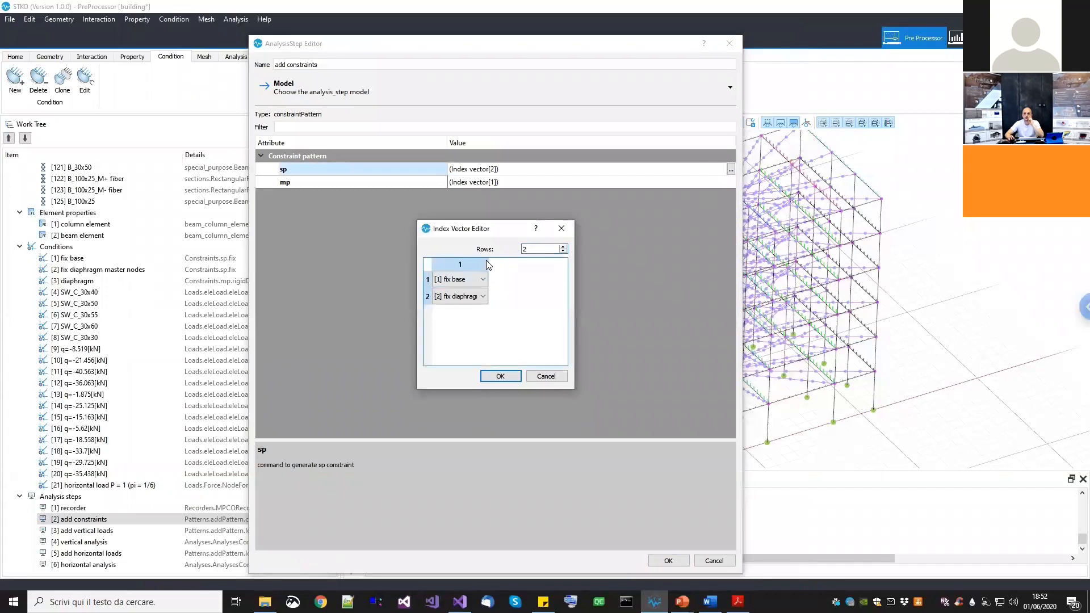
left_click_drag(487, 263, 513, 263)
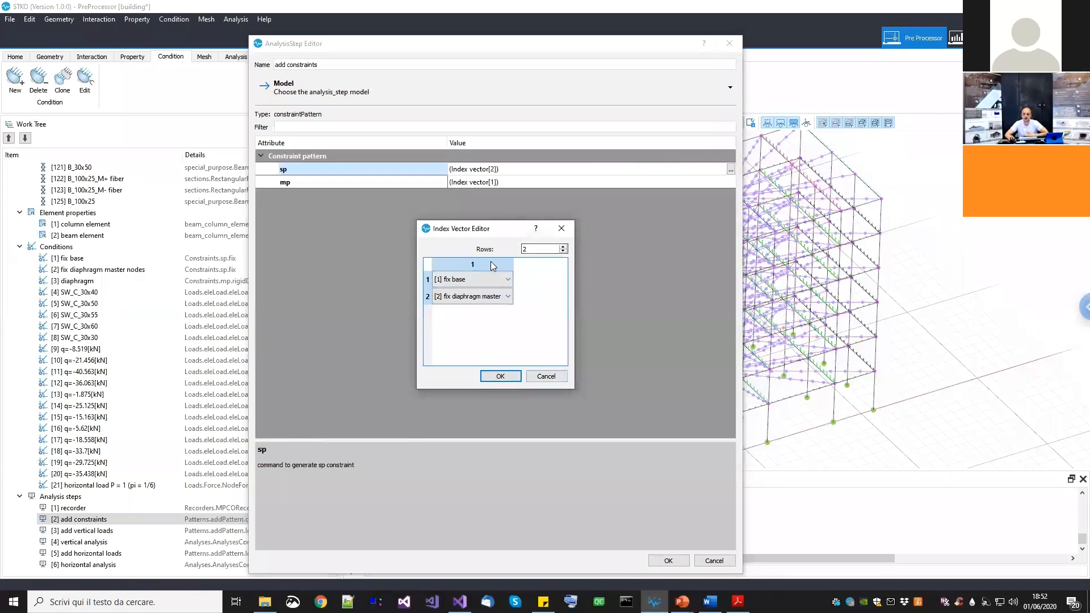
left_click(546, 376)
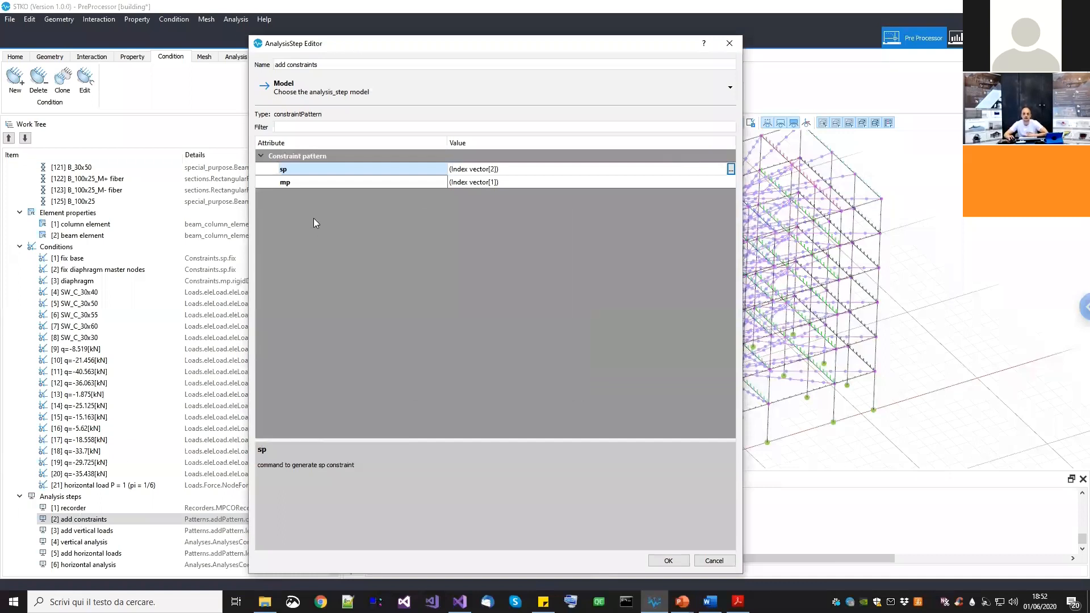
Inspect the mp constraint list of the add constraints step and close the step without changes
left_click(330, 185)
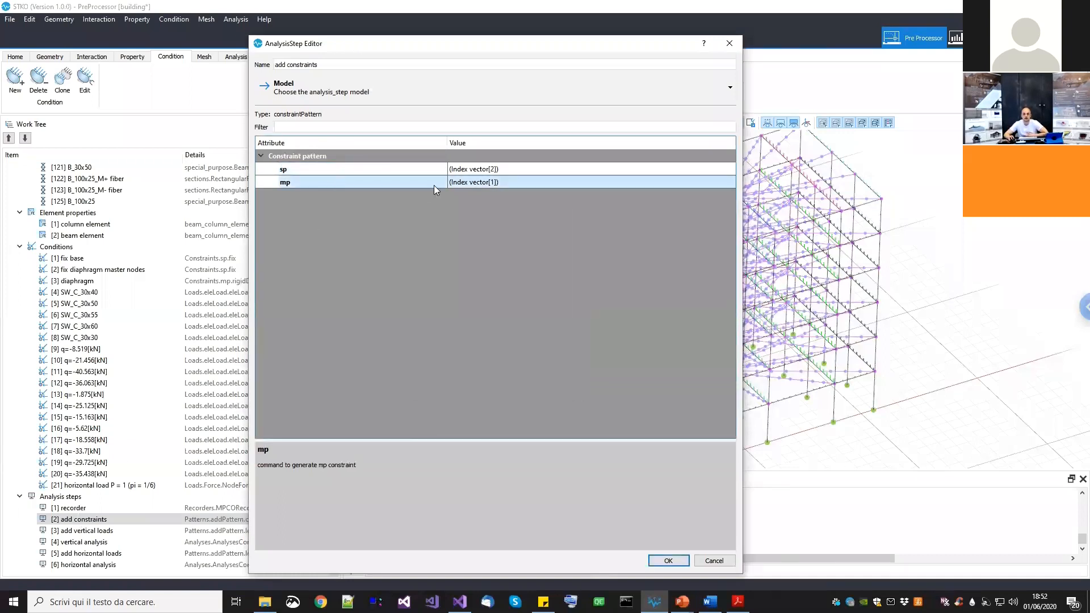
left_click(724, 186)
left_click(730, 183)
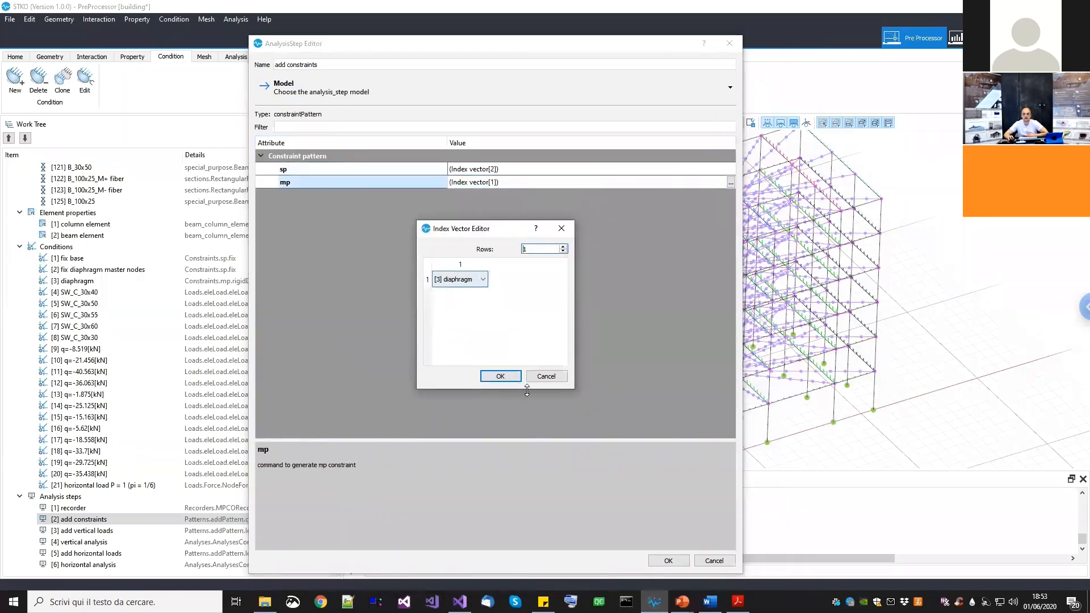
left_click(546, 376)
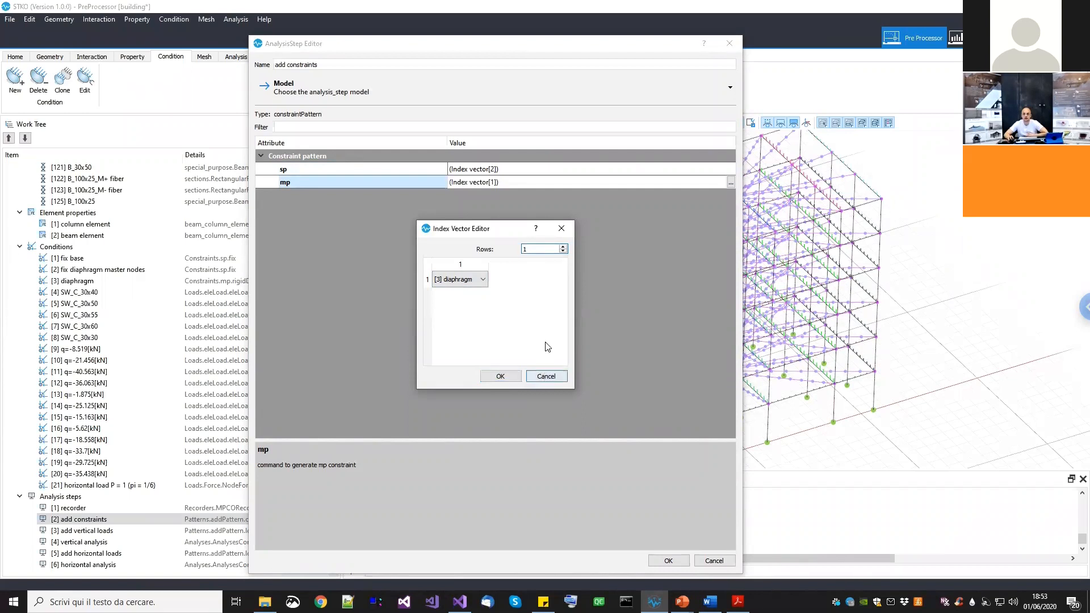
left_click(702, 564)
Open the add vertical loads analysis step for editing and check the time series options of its load pattern
left_click(186, 533)
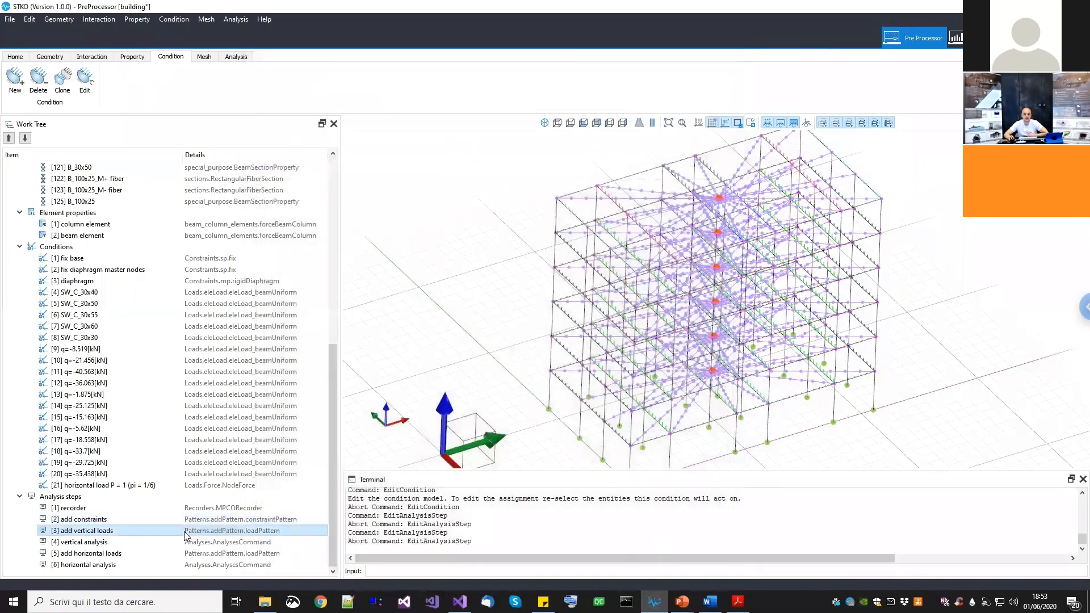
right_click(185, 533)
left_click(214, 565)
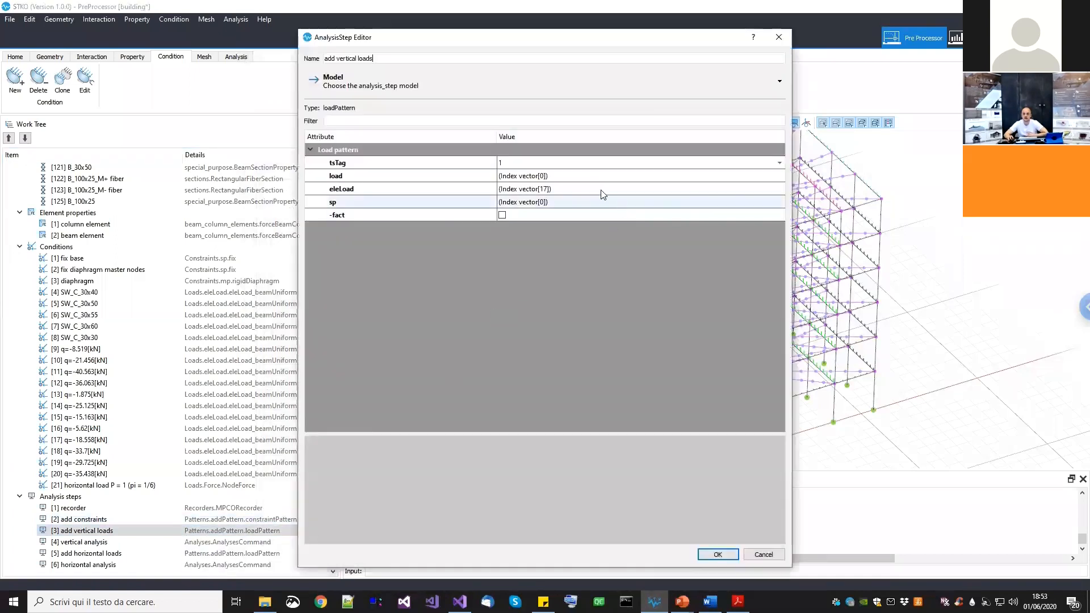
left_click(536, 162)
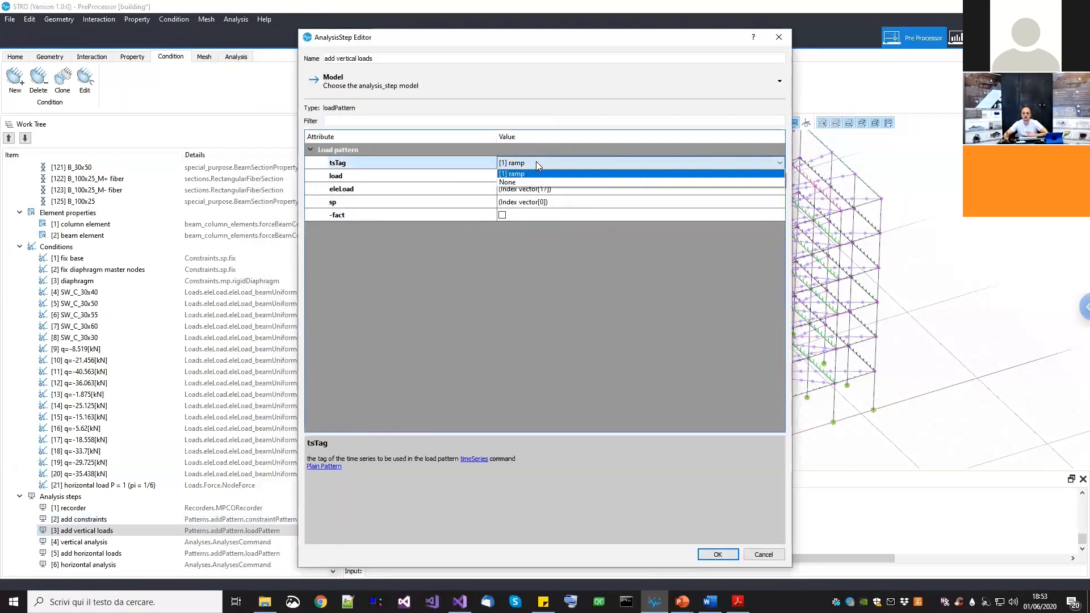
left_click(536, 162)
left_click(545, 293)
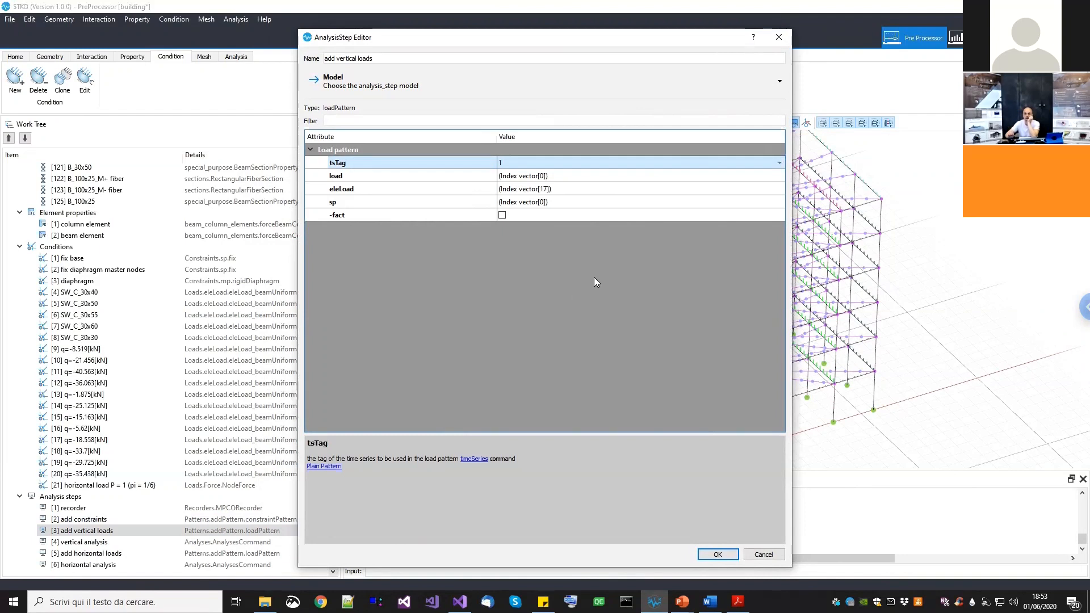
Inspect the full list of element loads in the vertical load pattern, and close the step without changes
left_click(704, 188)
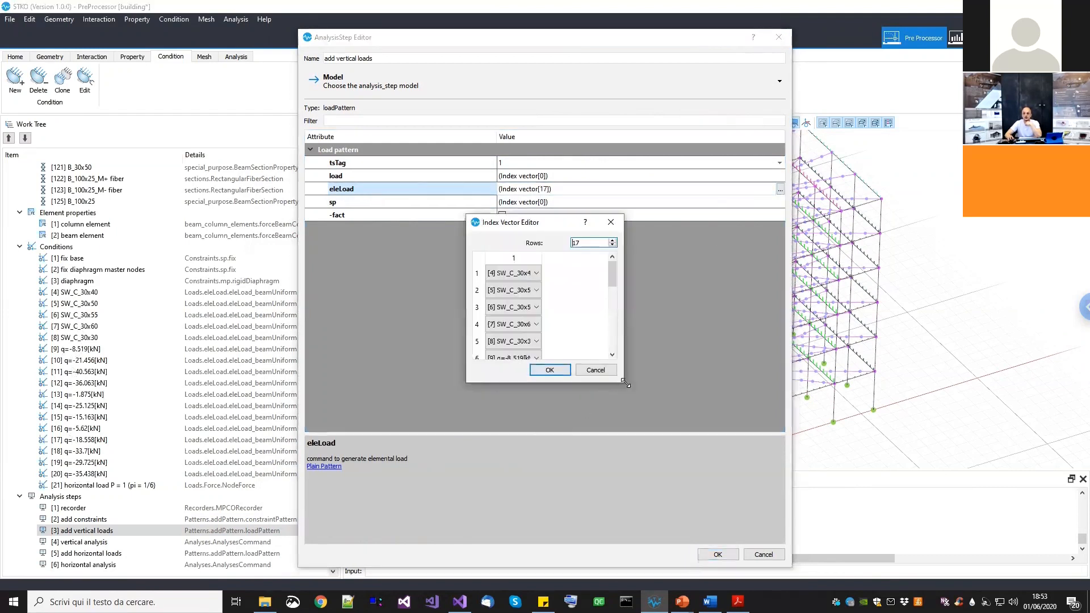
left_click_drag(625, 381, 731, 584)
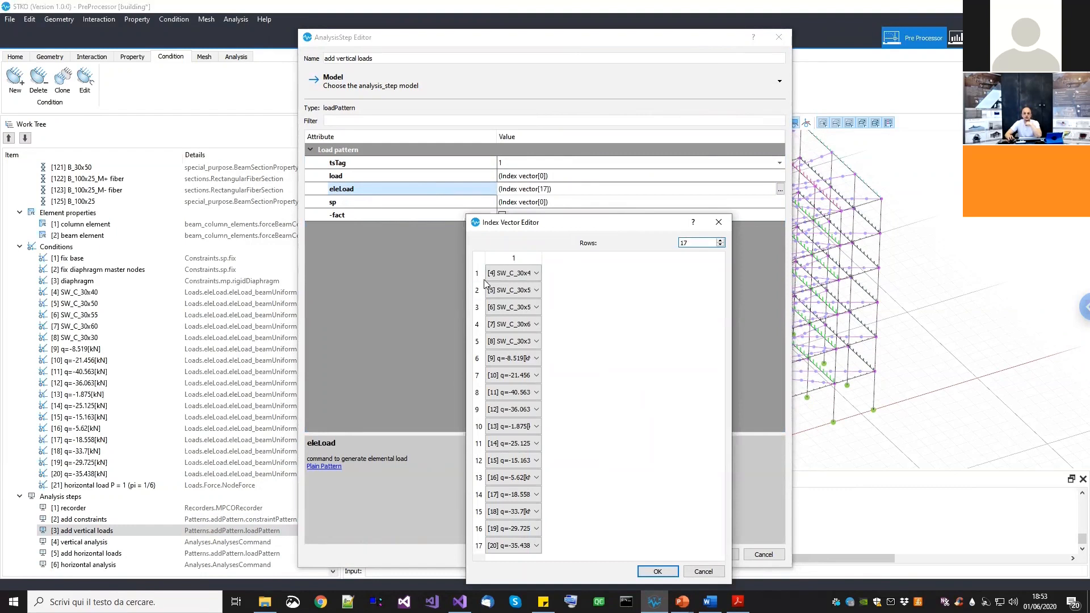
double_click(539, 257)
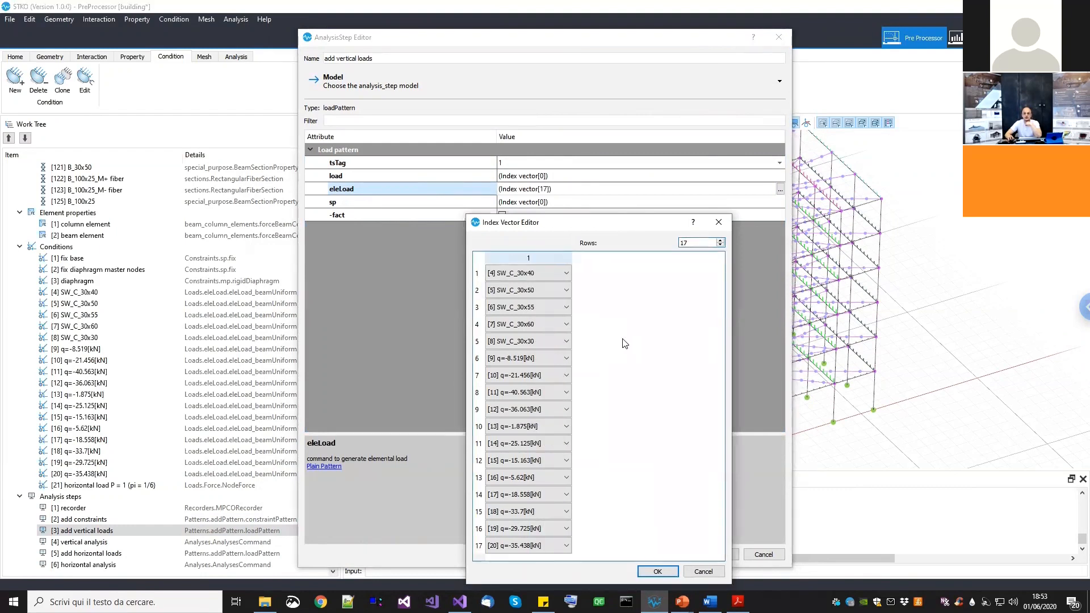
left_click(702, 571)
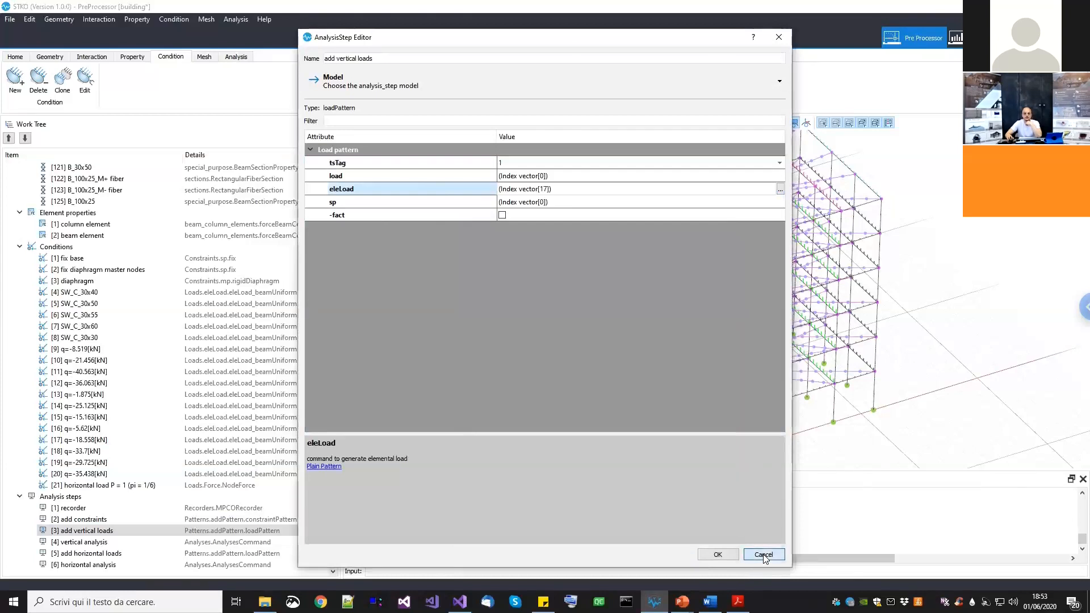
left_click(758, 555)
Open the vertical analysis step for editing, enlarge its attribute list and review the available constraint handling methods
left_click(165, 542)
right_click(165, 544)
left_click(192, 577)
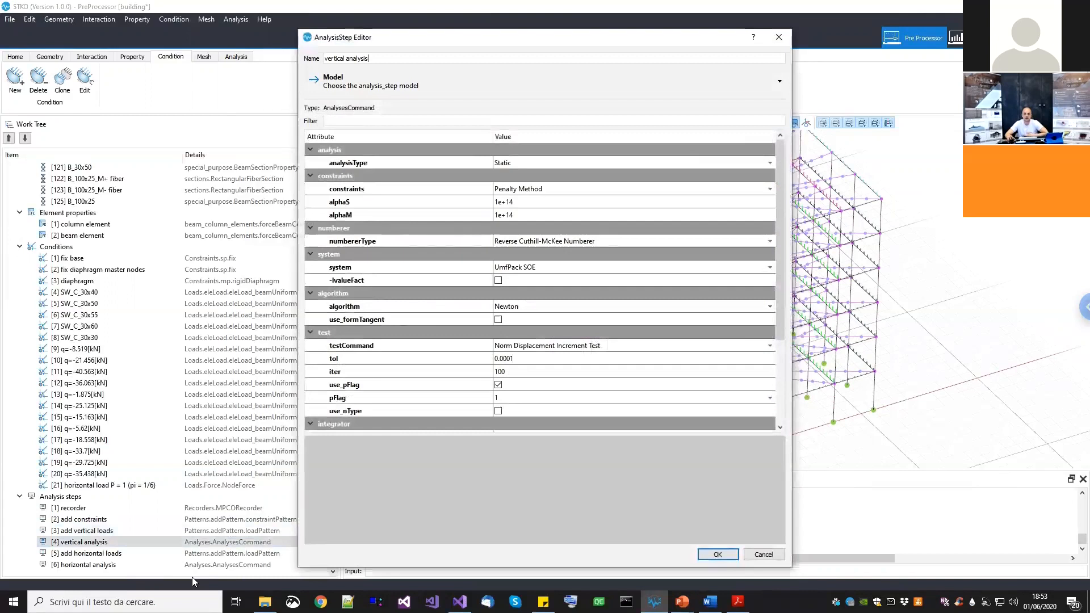
left_click_drag(453, 434, 449, 538)
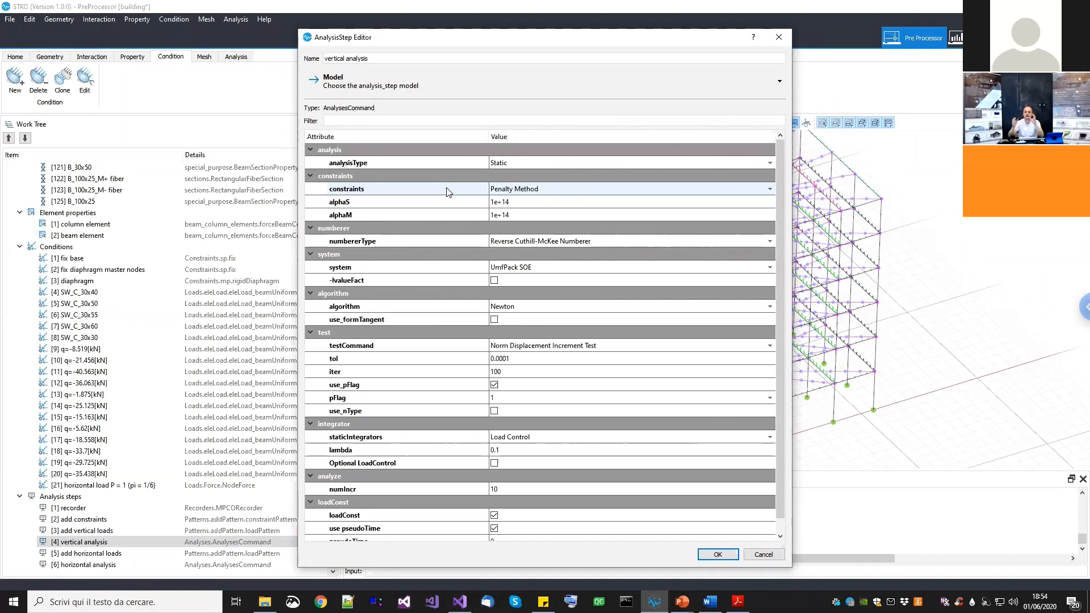
left_click(507, 193)
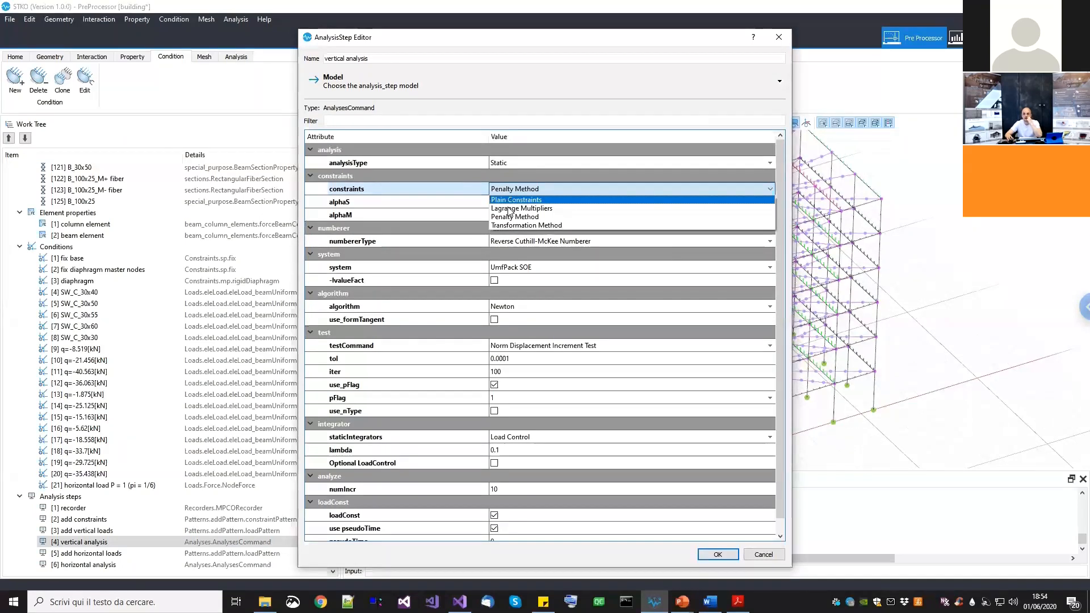
left_click(520, 175)
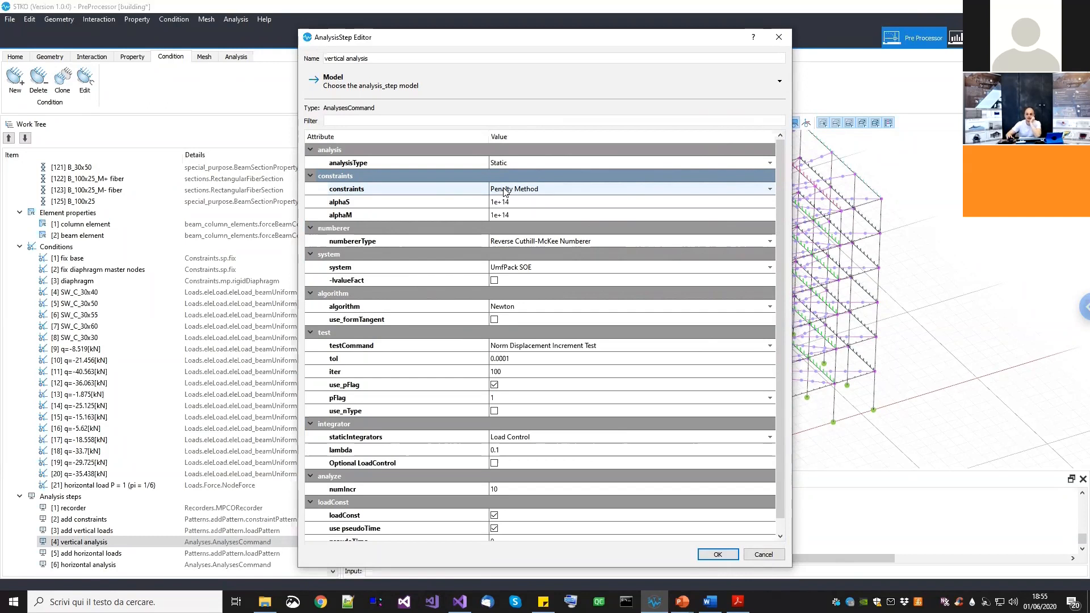
Examine the alphaS and alphaM penalty values of the vertical analysis's Penalty Method constraints, comparing one with the other
double_click(518, 203)
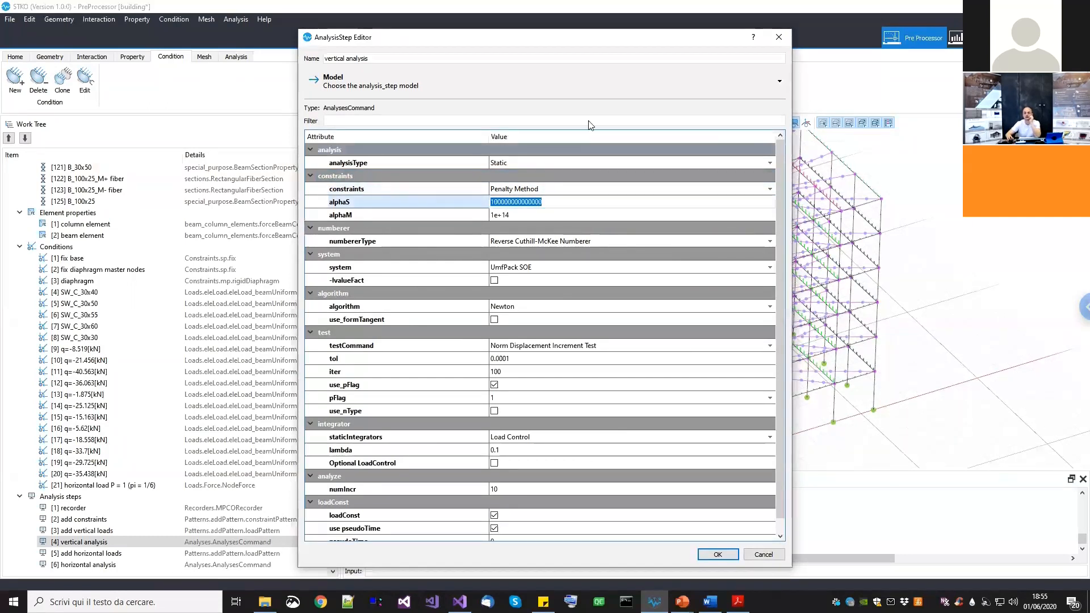
left_click_drag(625, 38, 696, 37)
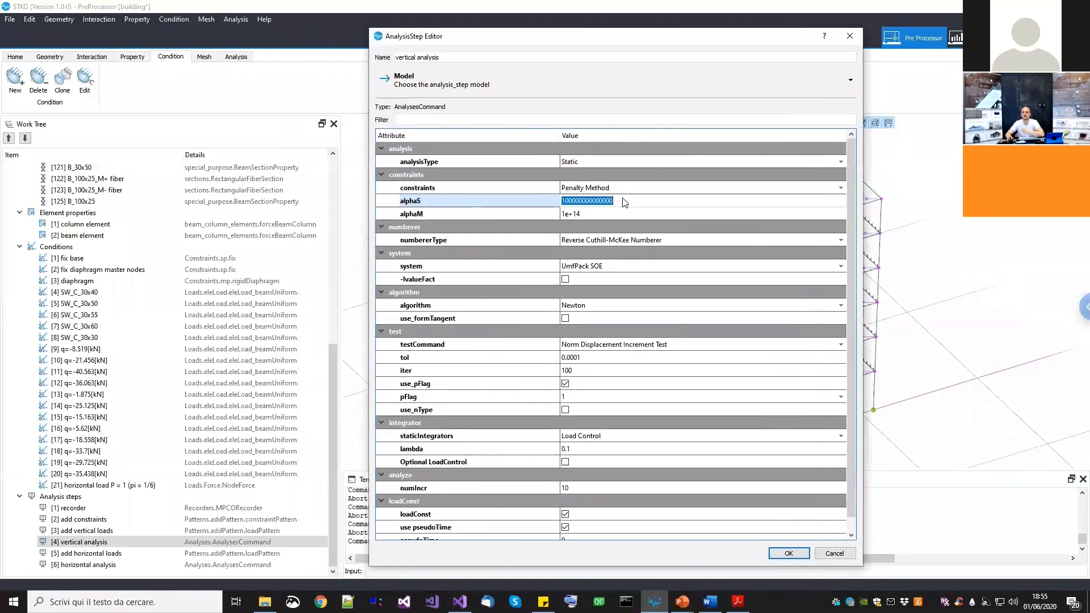
double_click(605, 214)
left_click(615, 200)
double_click(591, 214)
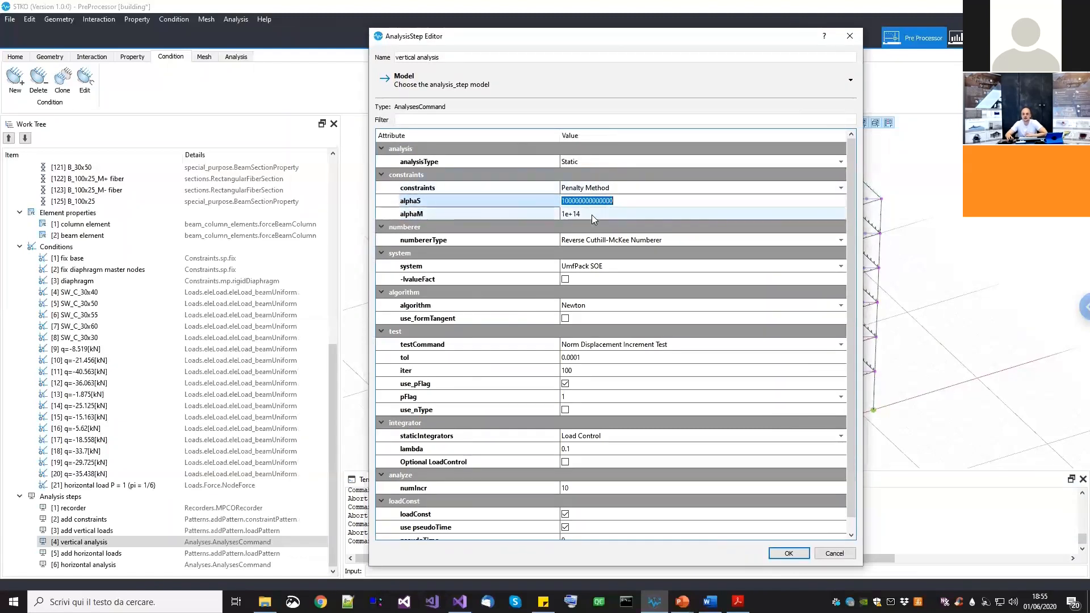
left_click(596, 202)
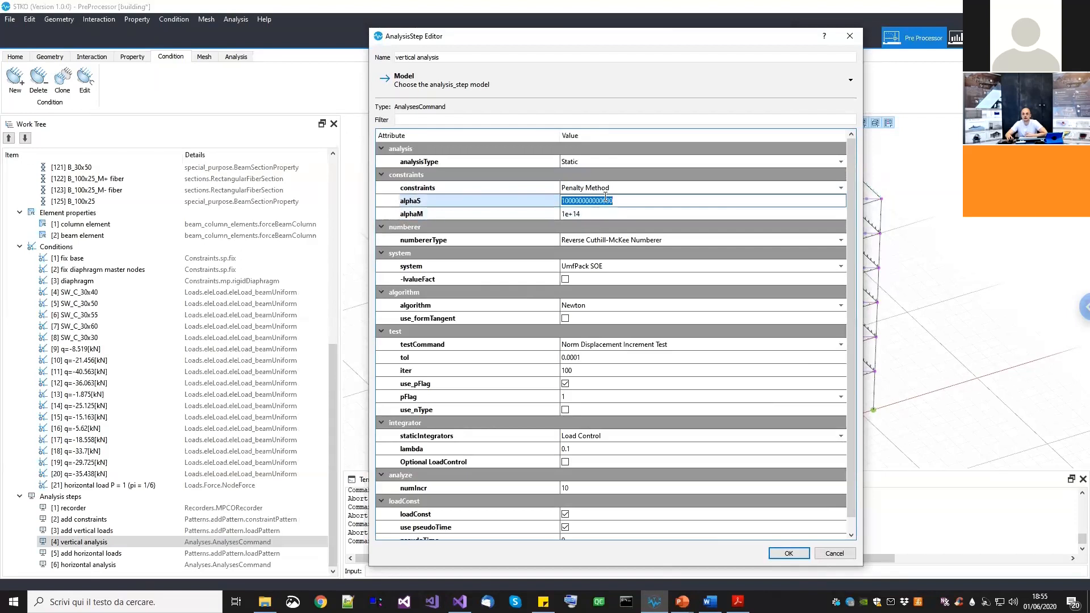
left_click(620, 213)
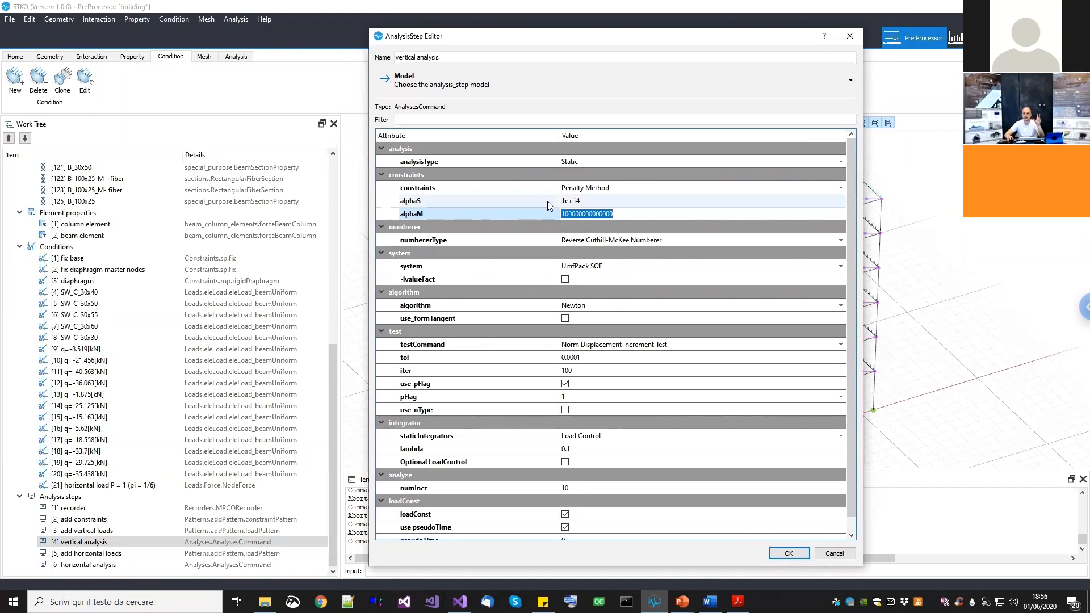
left_click(577, 201)
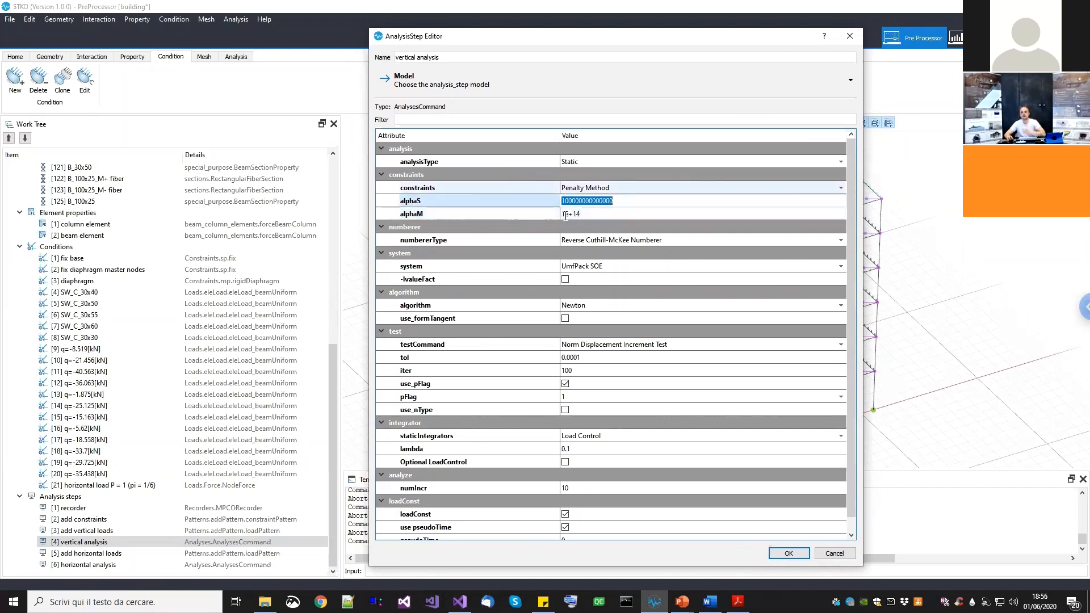
double_click(612, 212)
key("shift+Tab")
double_click(613, 201)
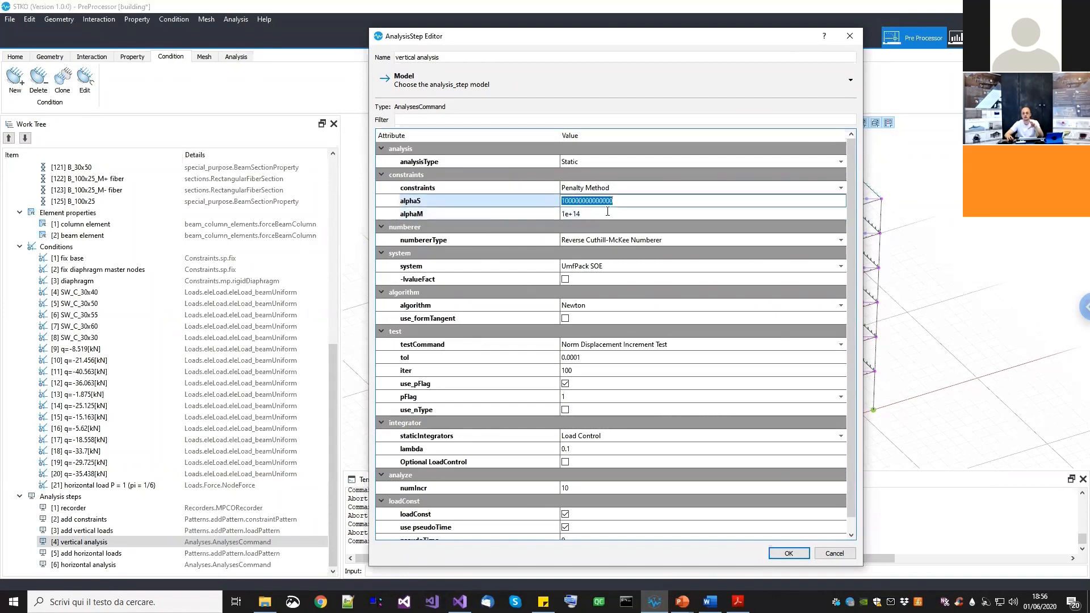
key("Tab")
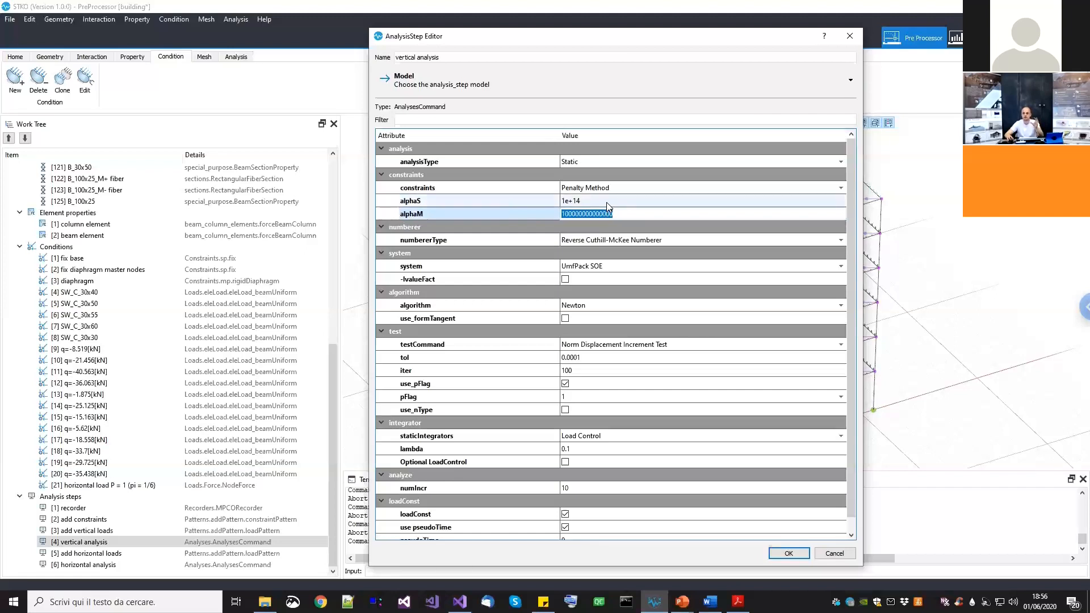
double_click(606, 202)
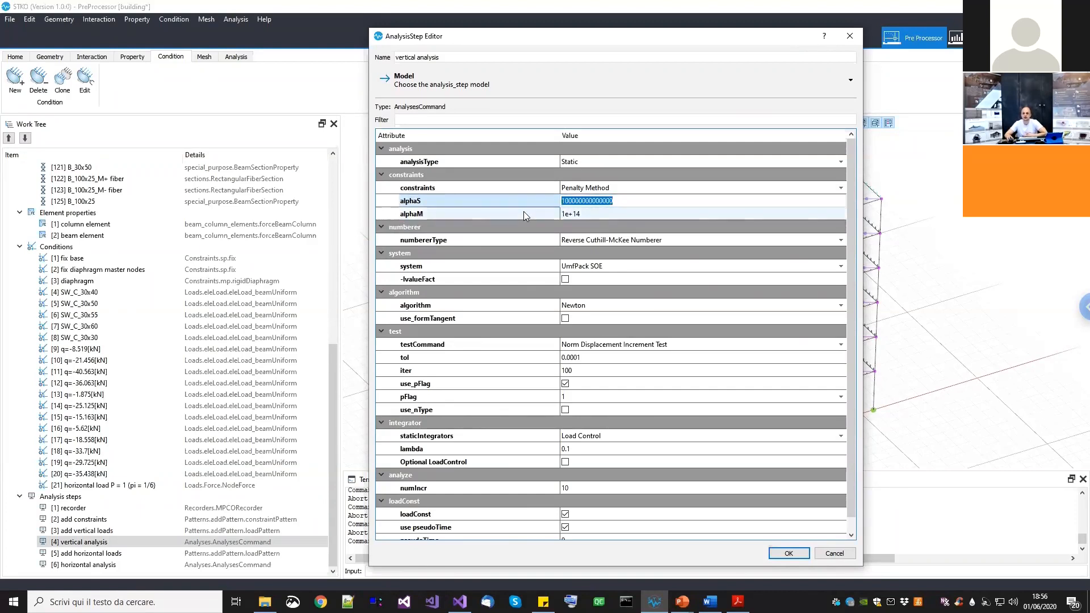
Review the convergence test methods available for the vertical analysis, leaving the chosen method as it is
left_click(500, 214)
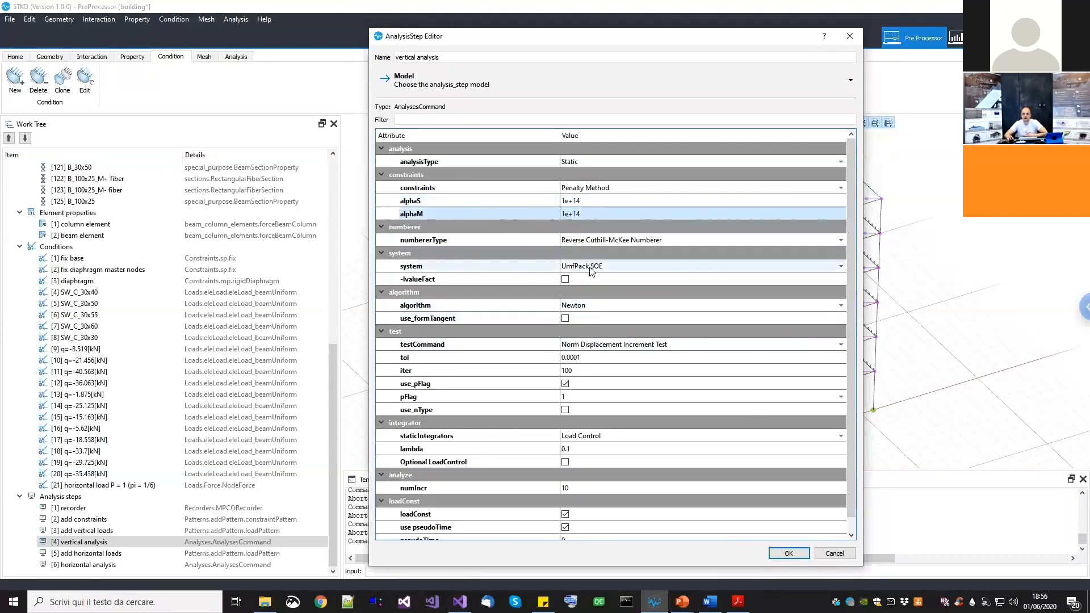
left_click(602, 347)
left_click(602, 346)
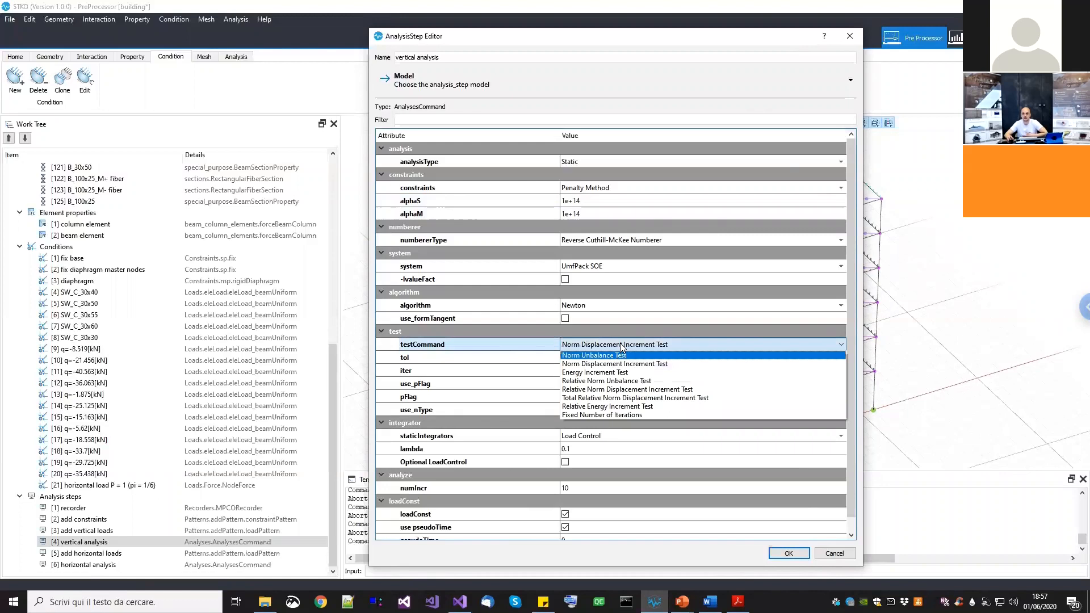
left_click(510, 352)
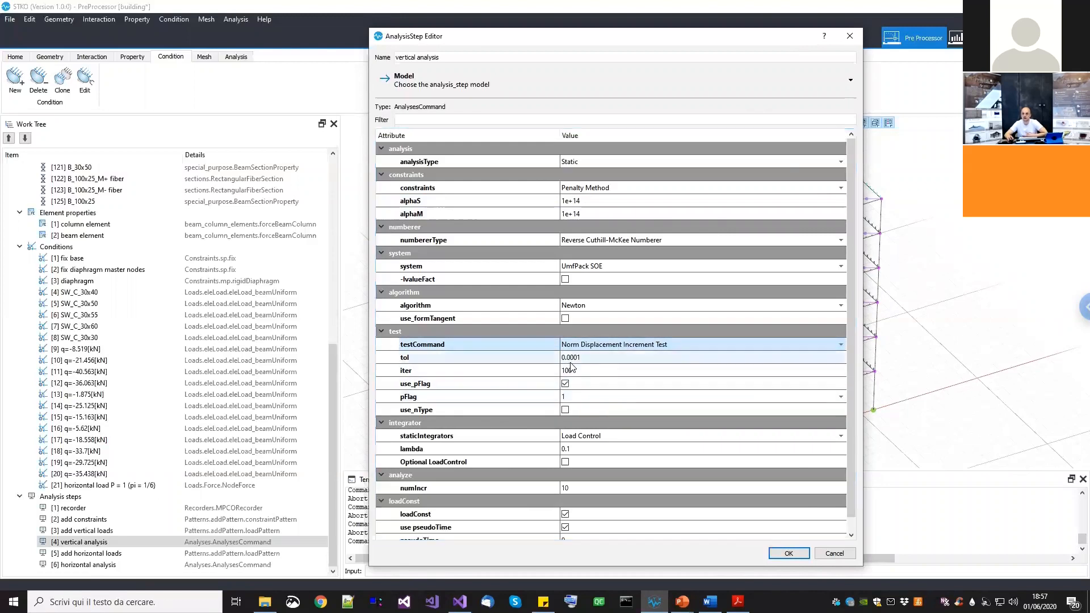
left_click(601, 348)
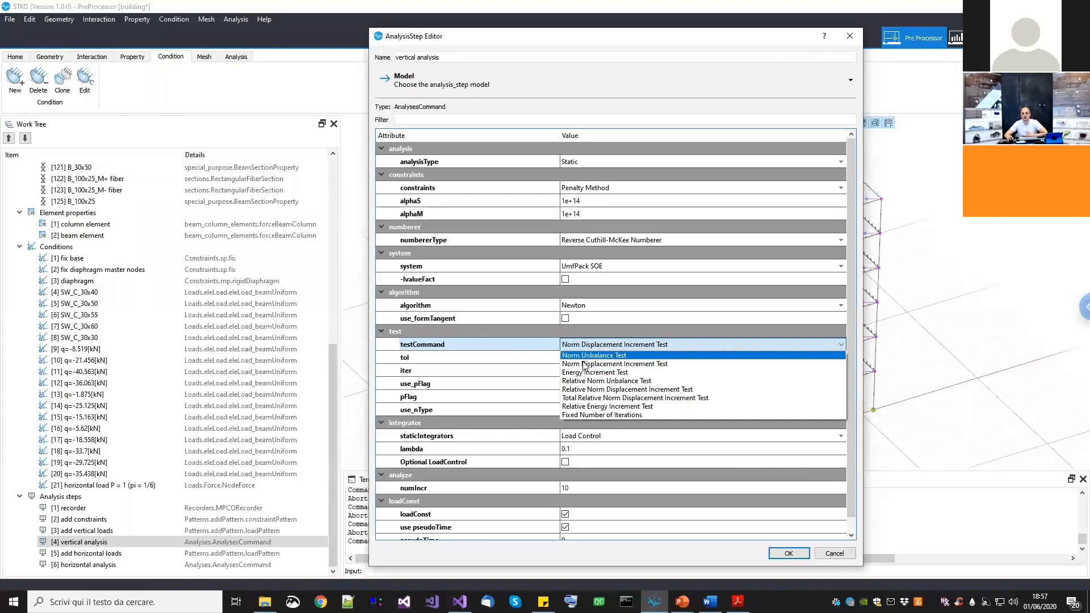
left_click(528, 332)
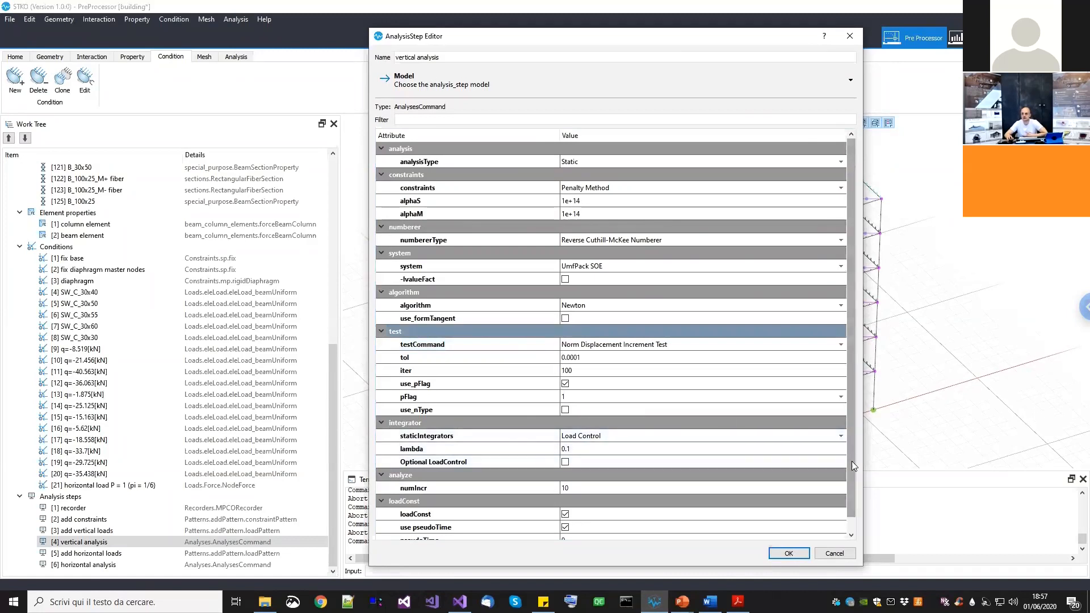
Check the number of increments and the lambda of the vertical analysis's Load Control integrator, and accept the step
left_click_drag(851, 460, 851, 480)
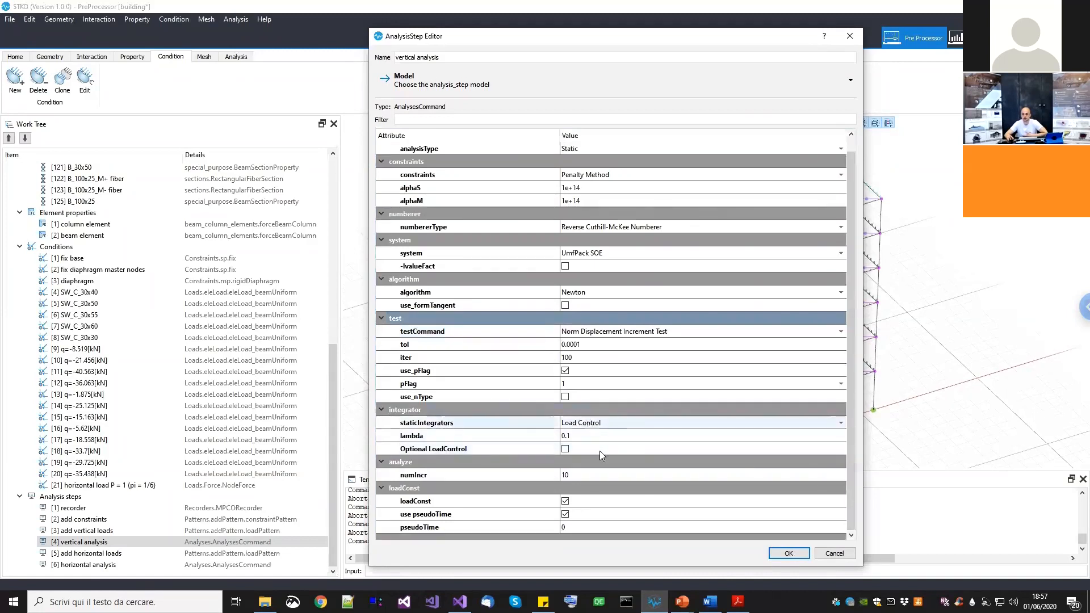
left_click(587, 475)
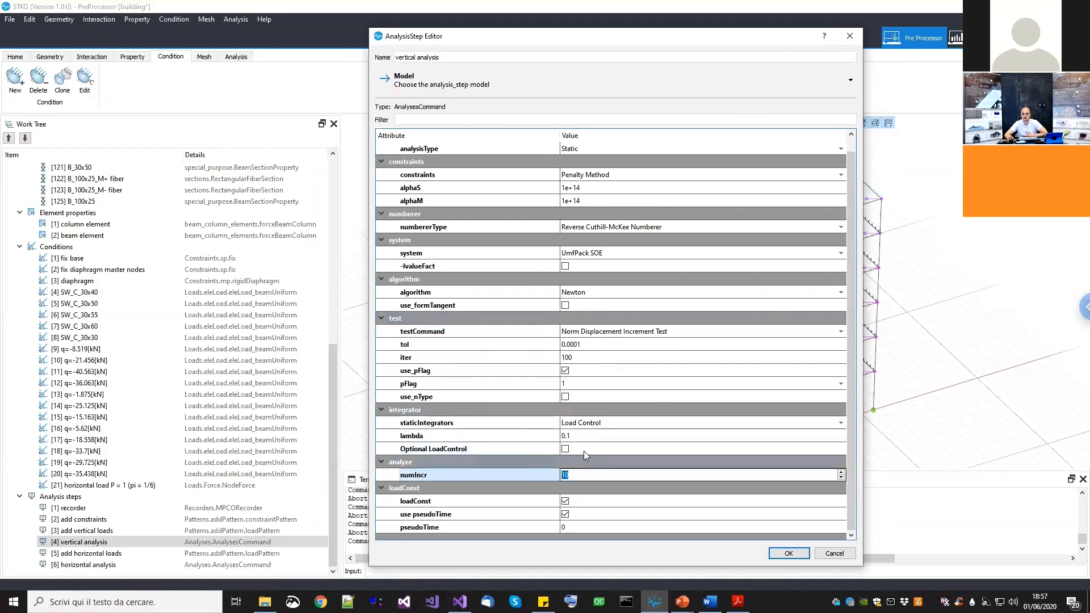
left_click(578, 436)
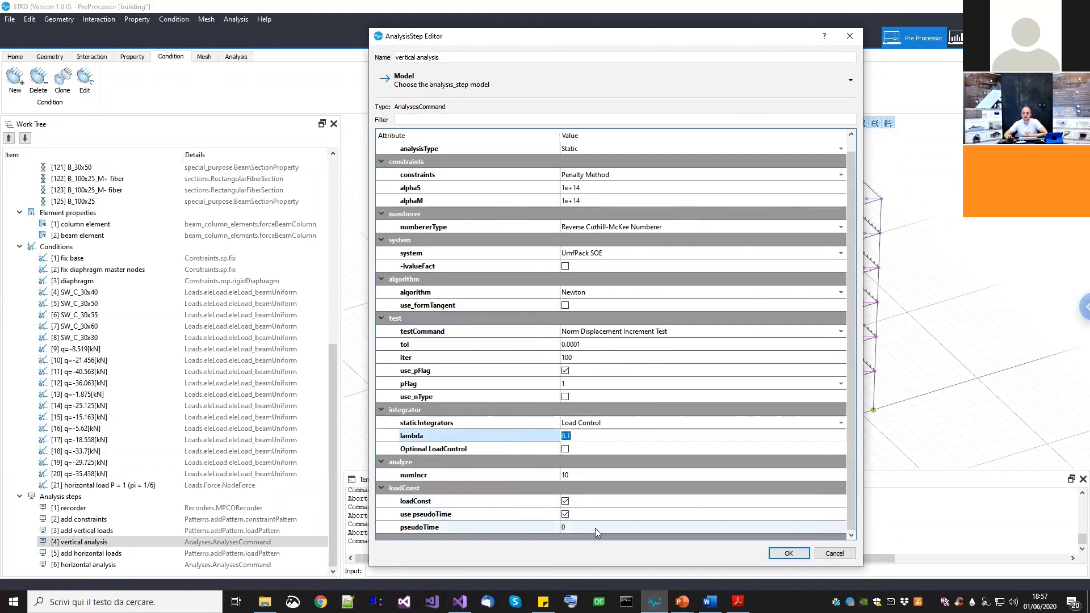
left_click(788, 553)
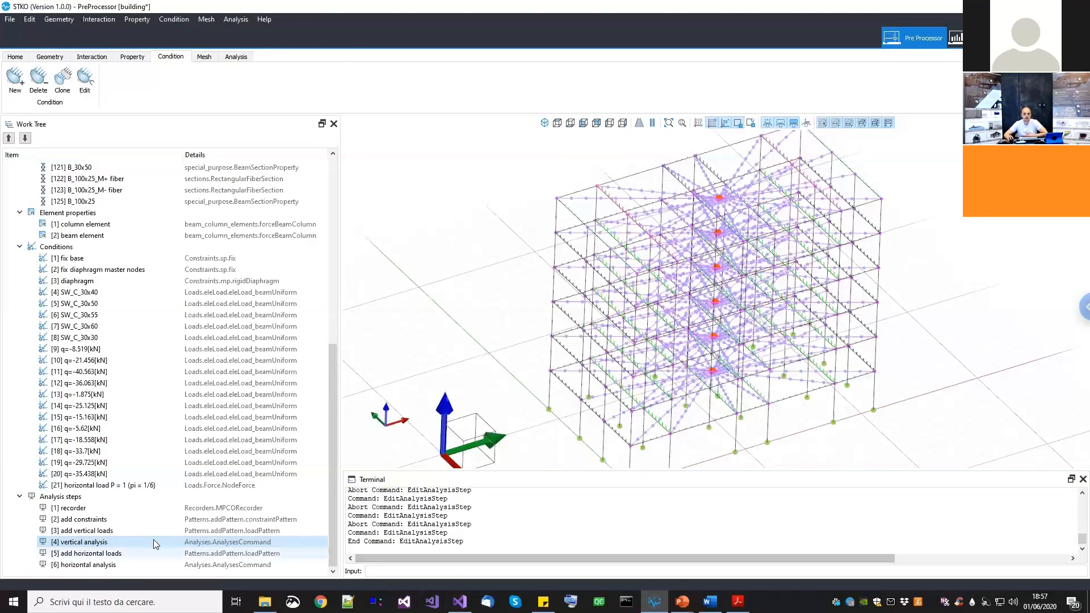
Open the add horizontal loads analysis step for editing and check the time series of its load pattern
left_click(113, 551)
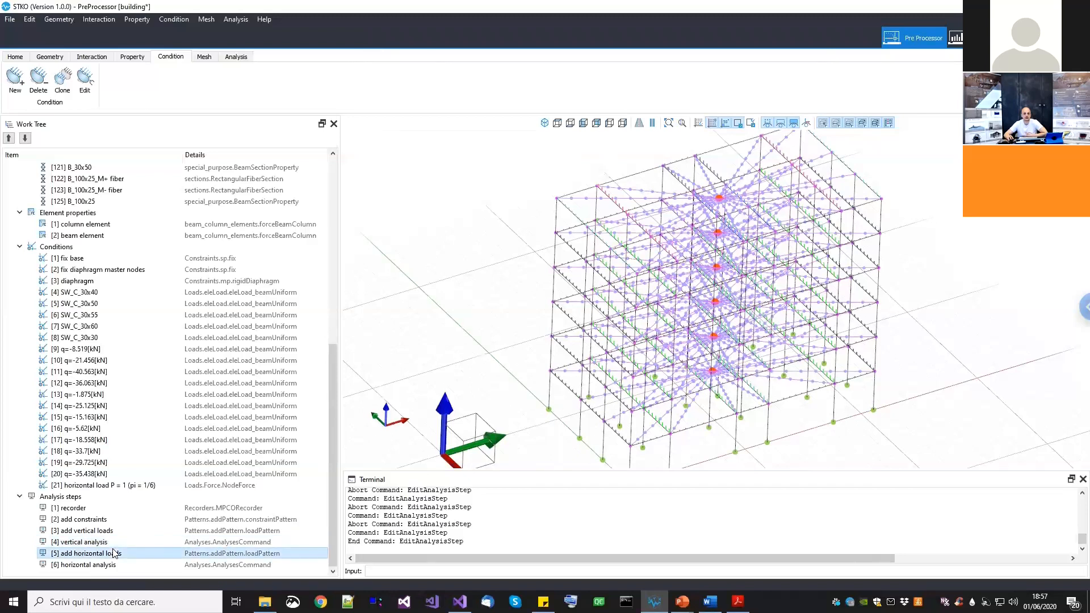
right_click(115, 556)
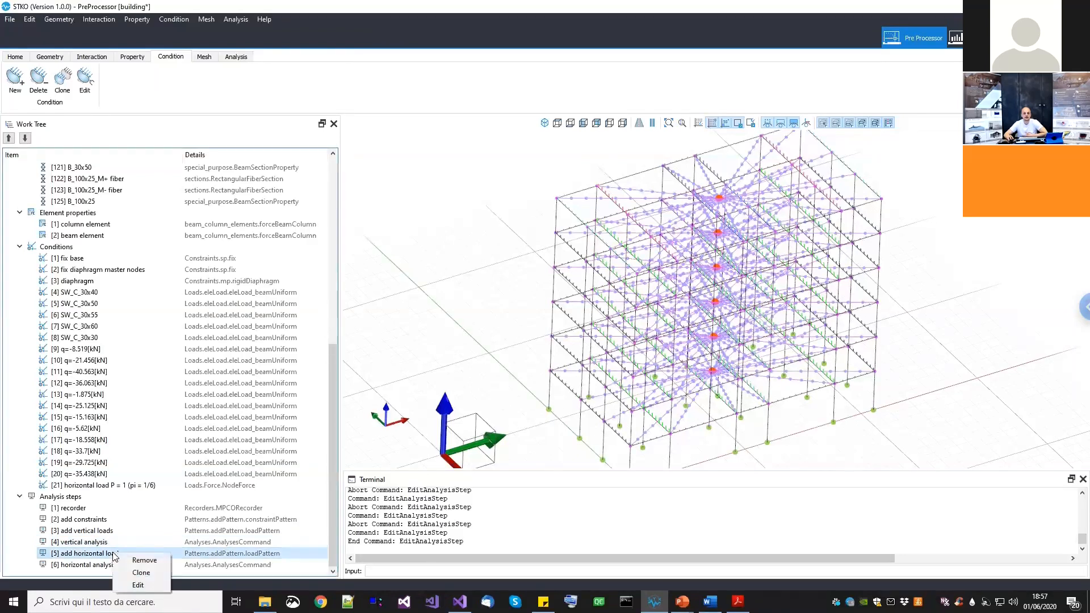
left_click(134, 587)
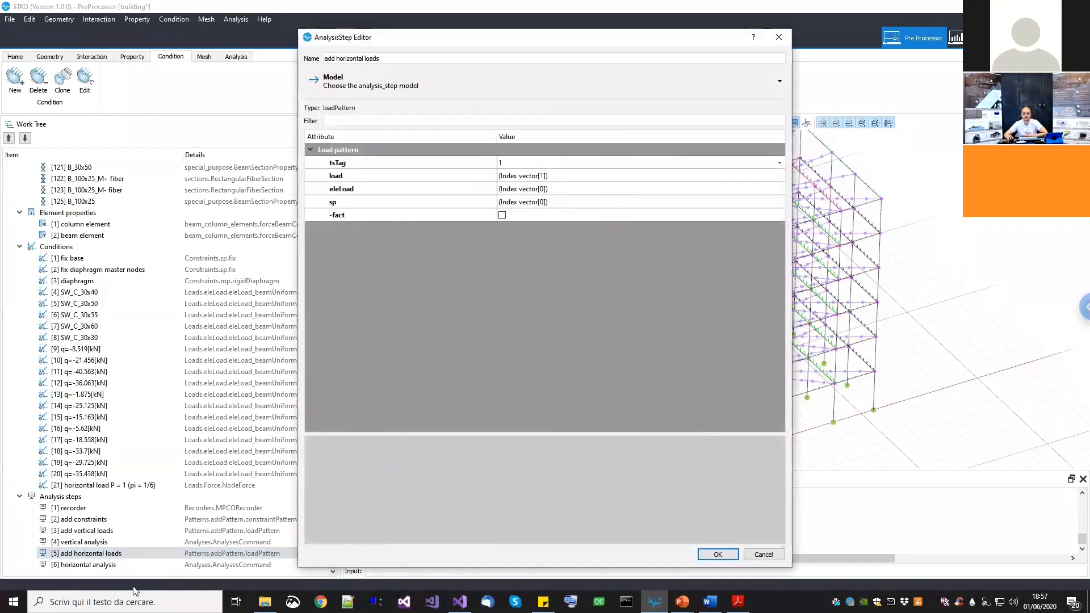
left_click(554, 160)
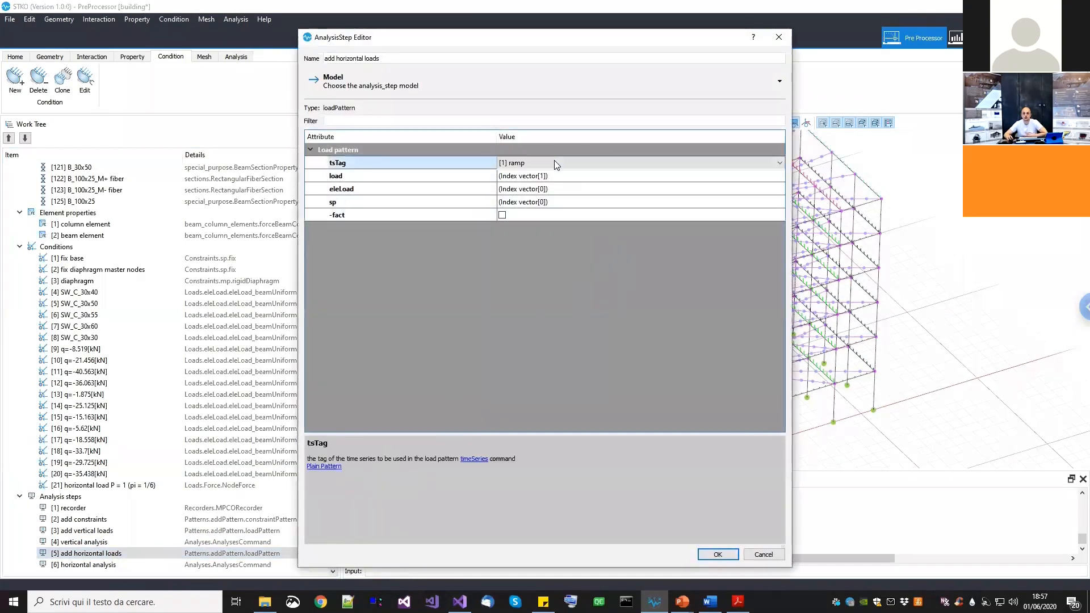
left_click(554, 160)
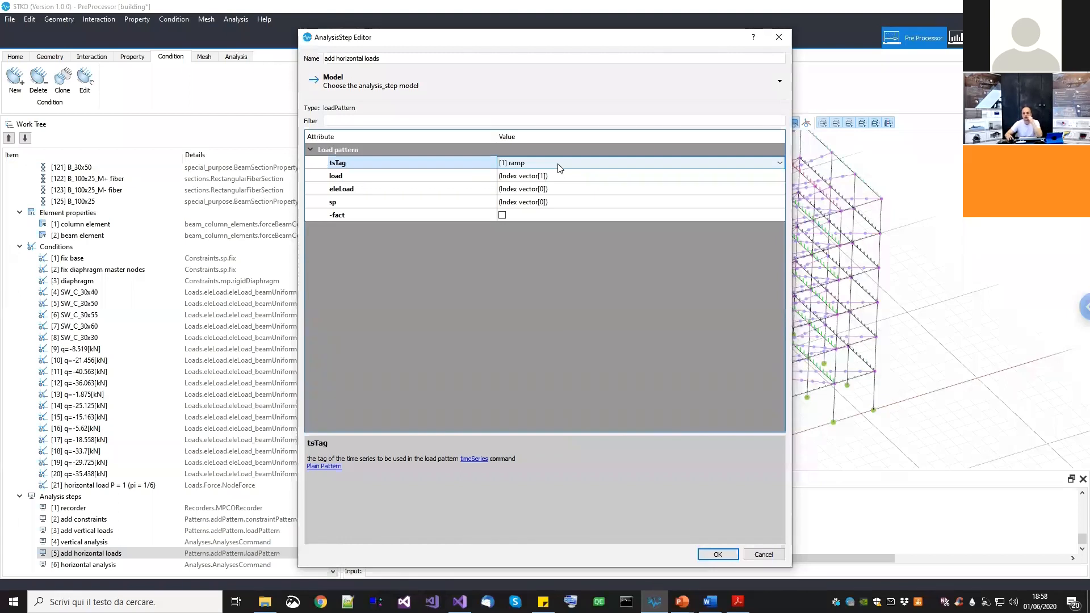
Inspect the load list of the horizontal load pattern, and accept the list and the step without changes
left_click(600, 182)
left_click(780, 177)
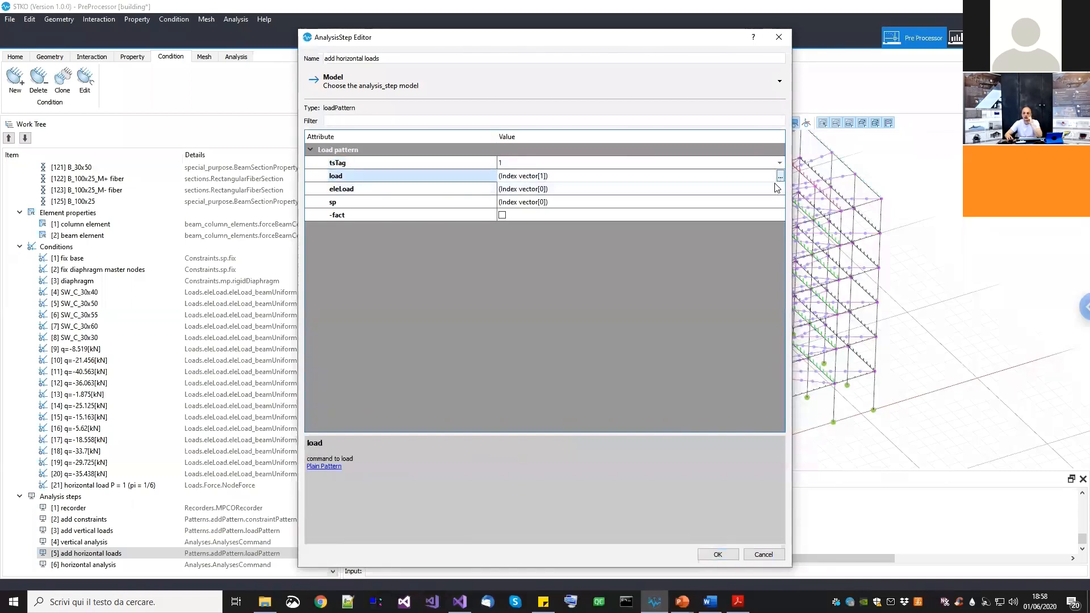
left_click_drag(537, 258, 567, 259)
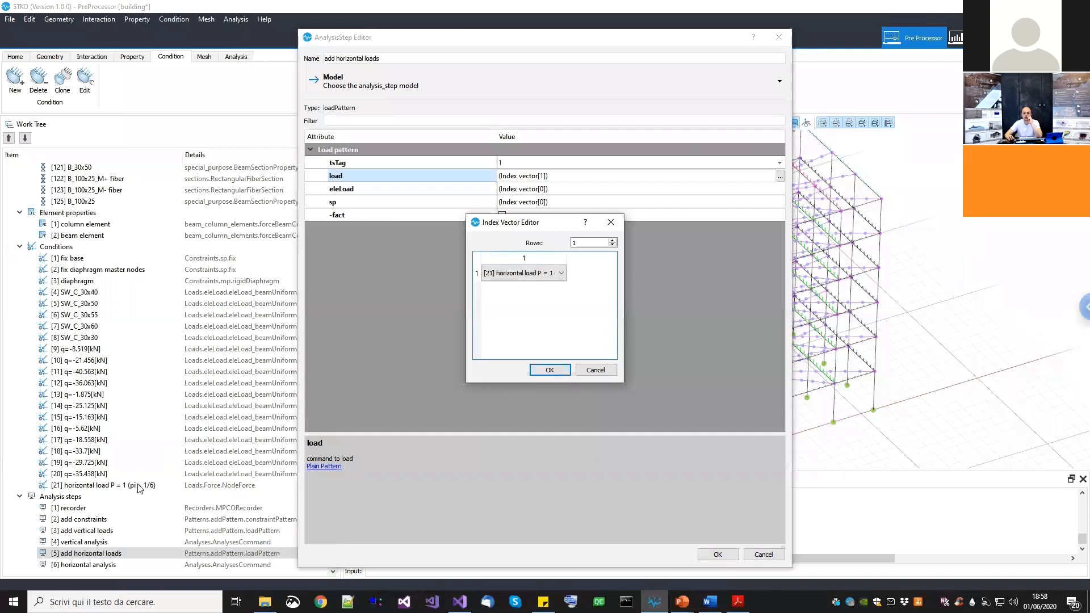
left_click(550, 372)
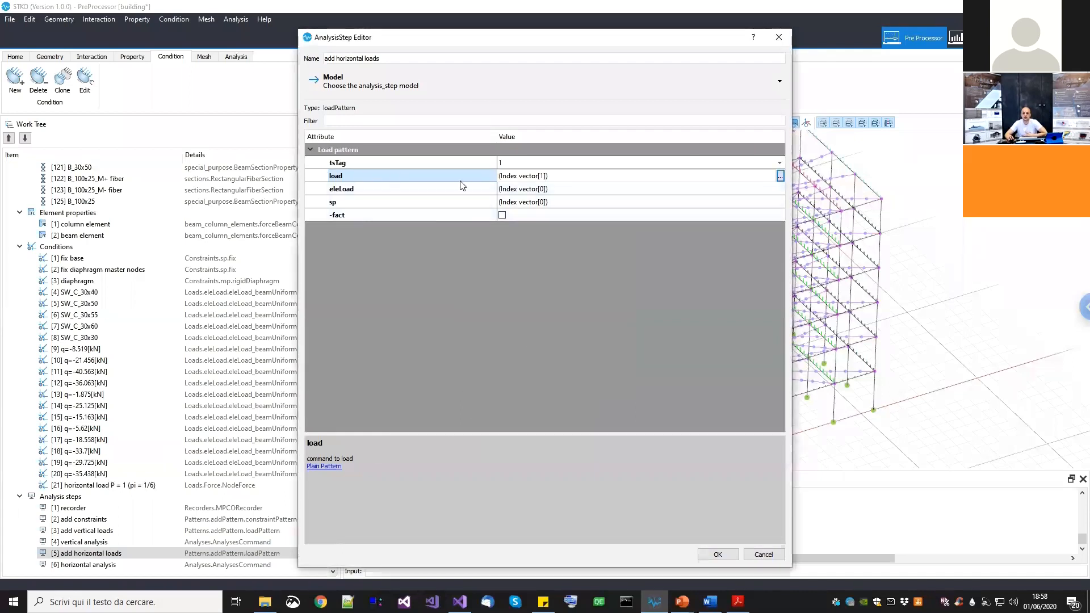
left_click(720, 553)
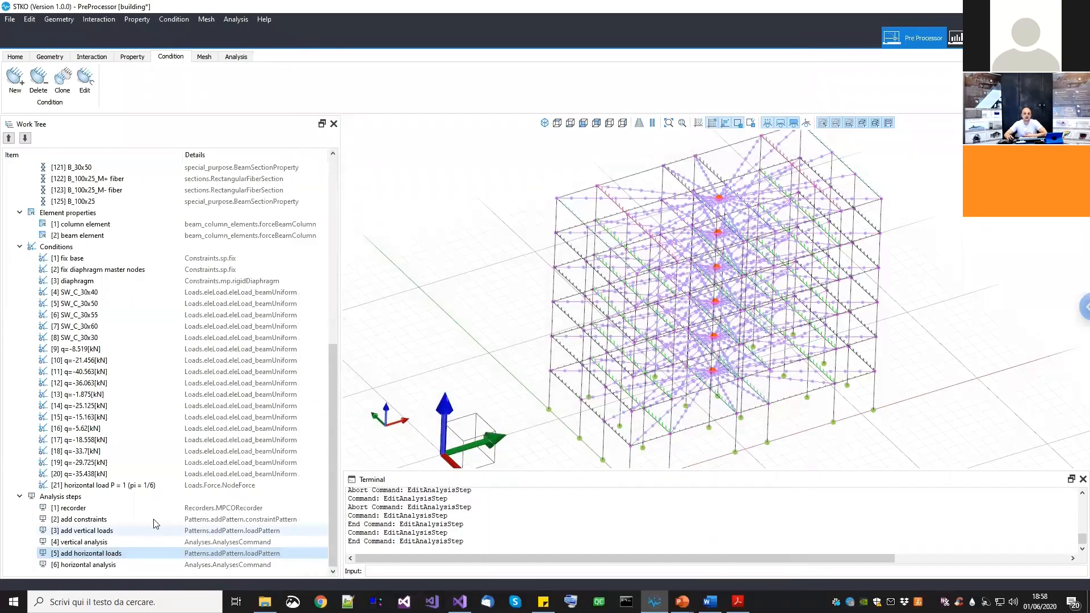
Open the horizontal analysis step for editing and check the selection set that controls its Displacement Control integrator
left_click(89, 565)
right_click(89, 566)
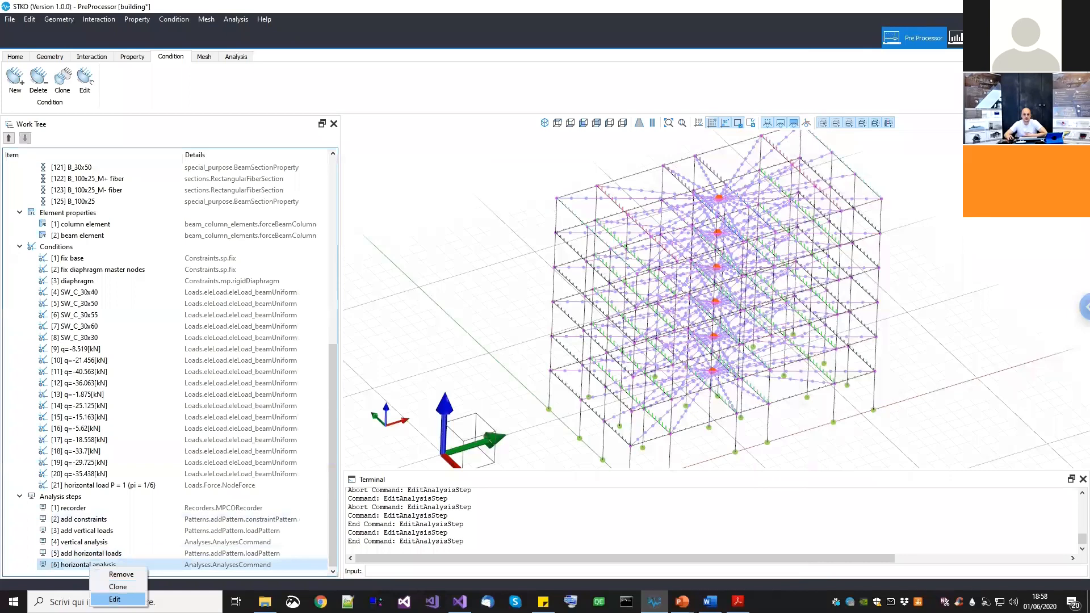
left_click(114, 599)
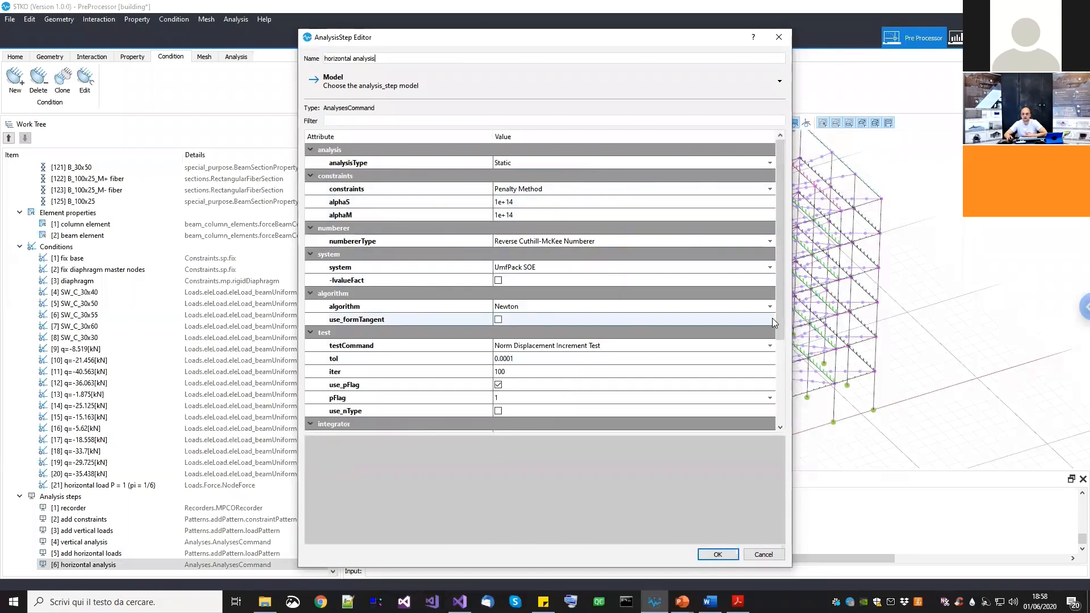
left_click_drag(781, 337, 782, 418)
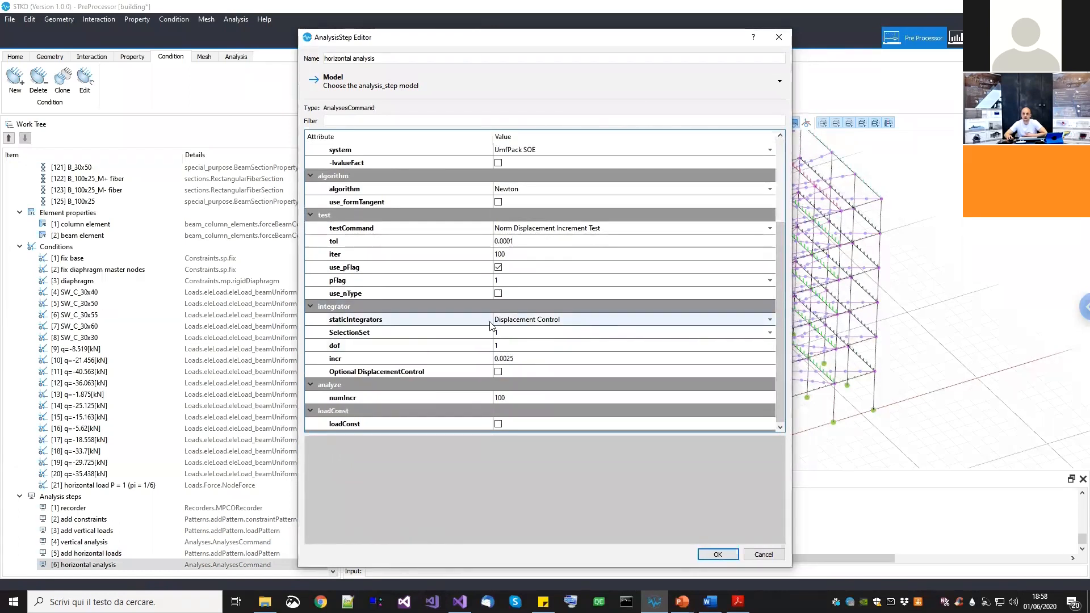
left_click(432, 333)
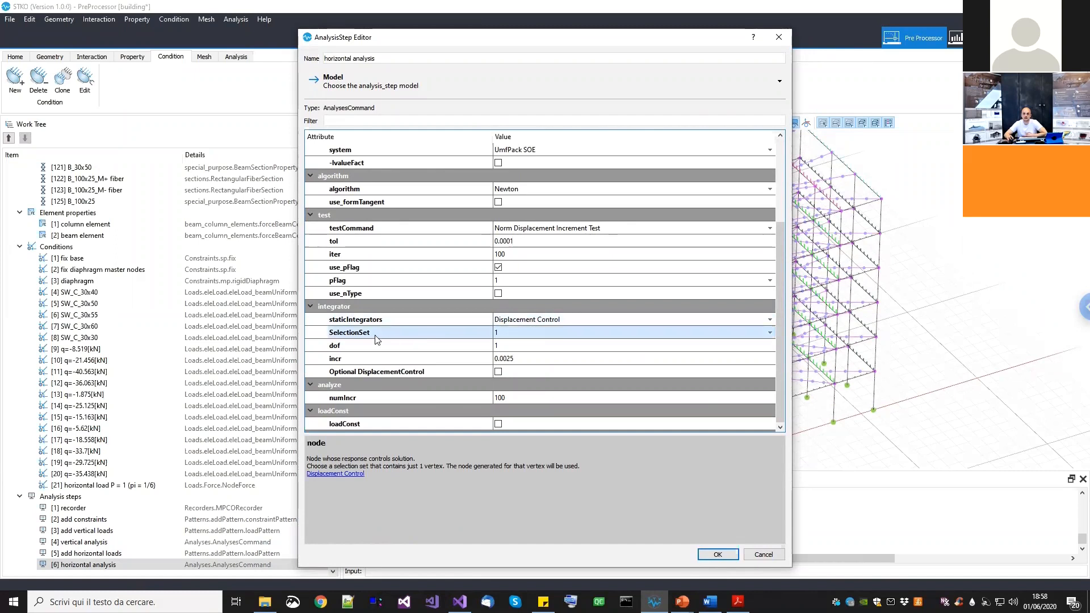
left_click(537, 335)
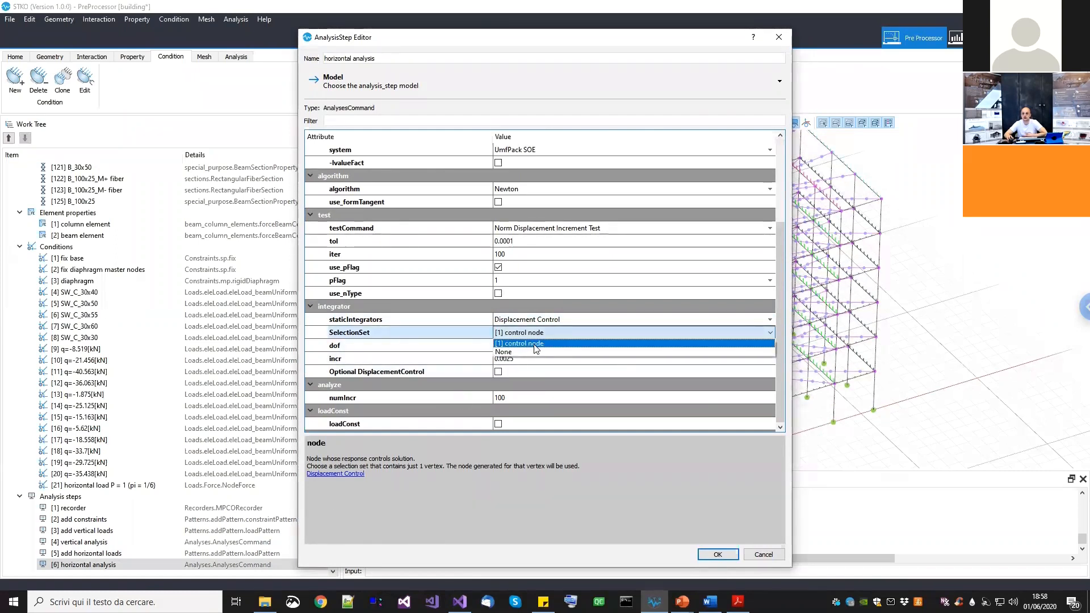
left_click(533, 343)
Examine the controlled degree of freedom, displacement increment and number of increments of the horizontal analysis, and accept the step
left_click(518, 345)
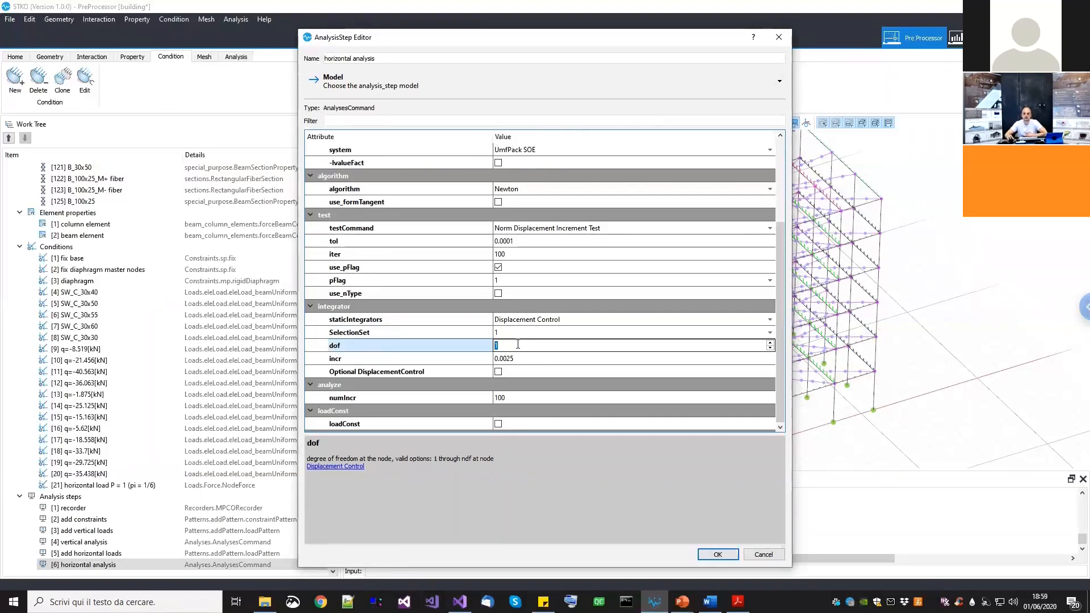
left_click(516, 335)
left_click(572, 346)
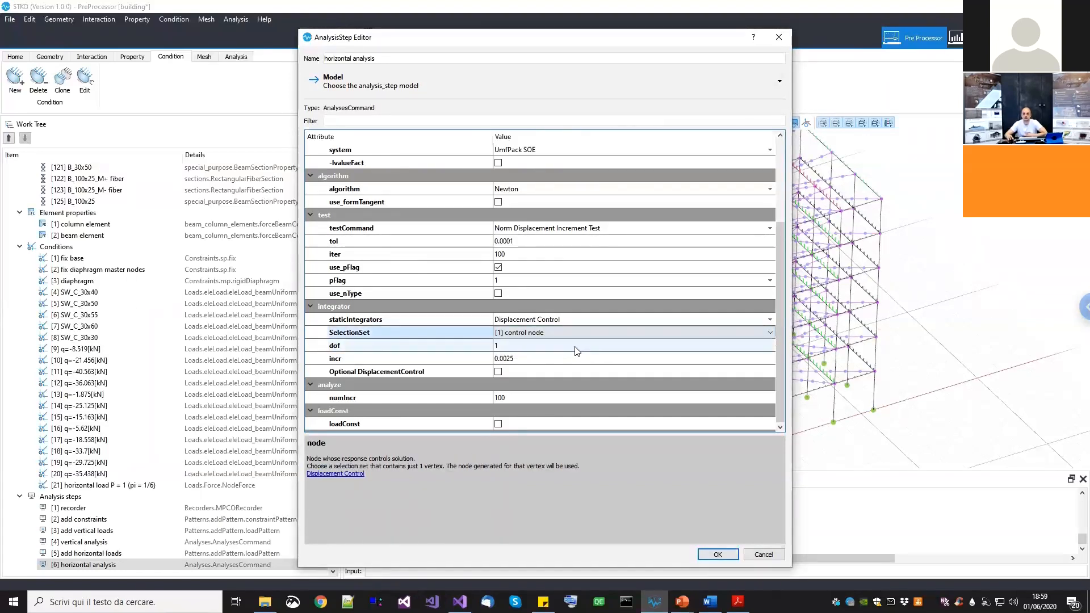
left_click(576, 346)
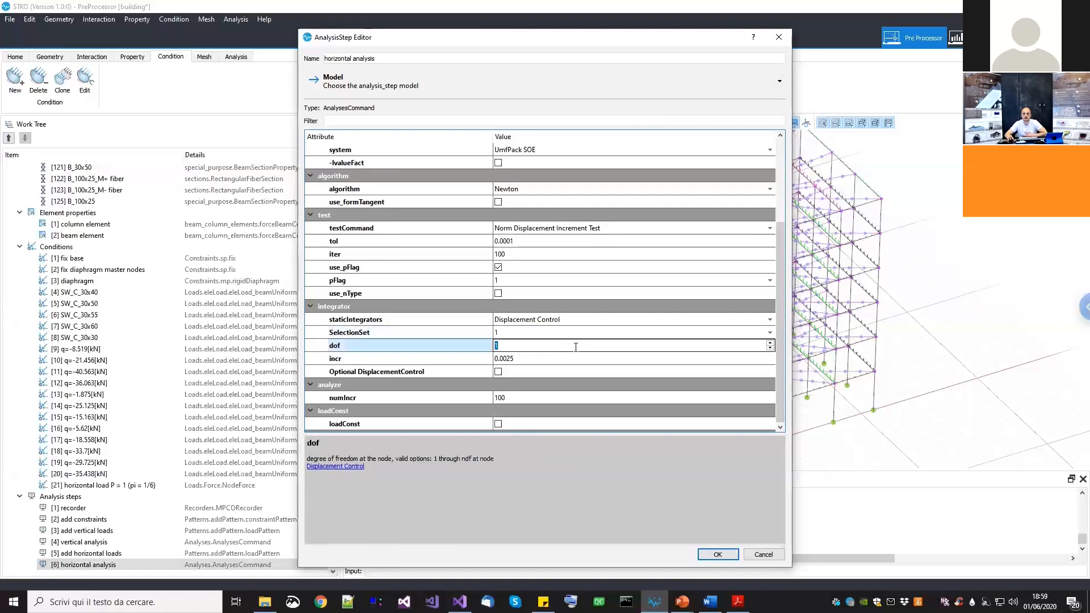
left_click(537, 396)
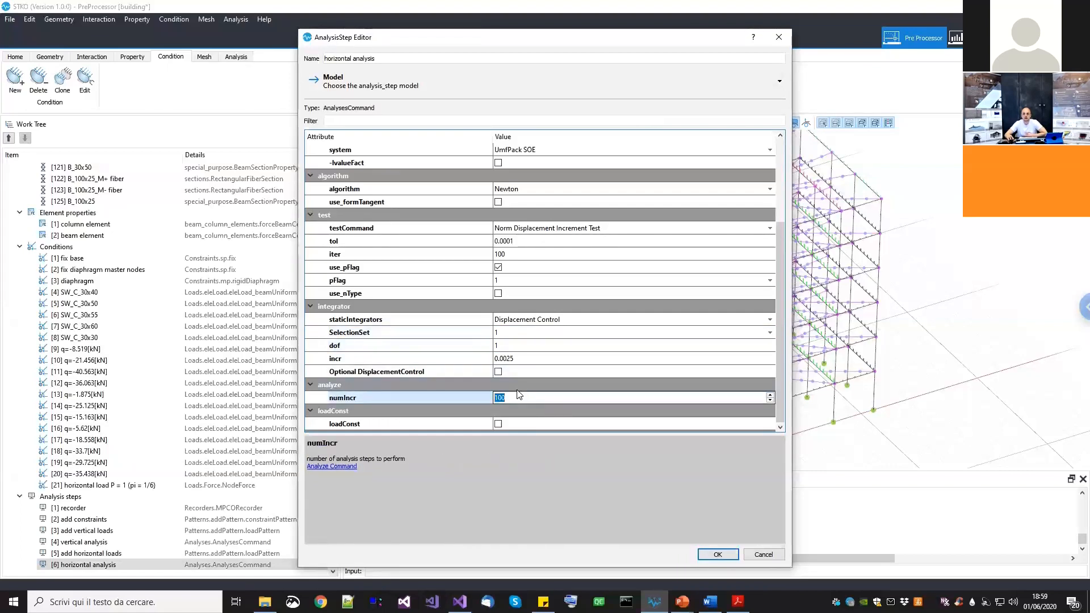
left_click(528, 359)
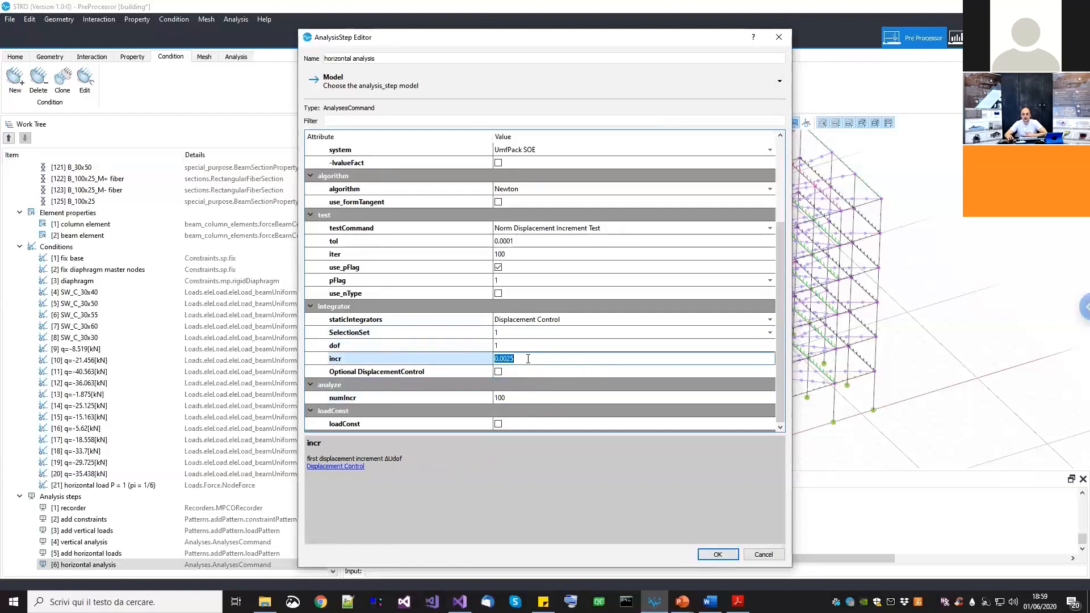
left_click(524, 395)
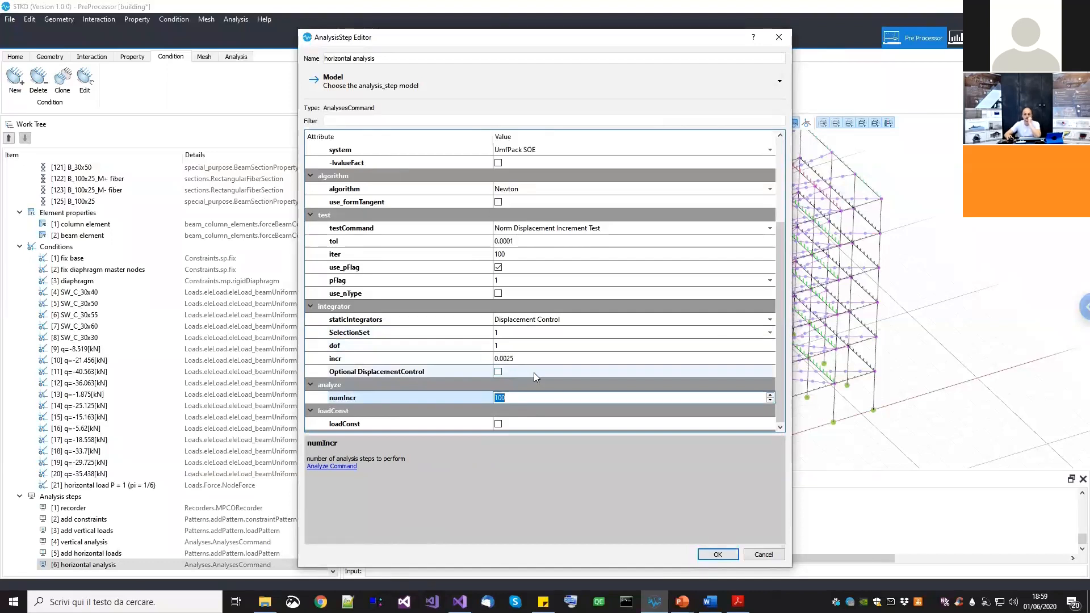
left_click(730, 558)
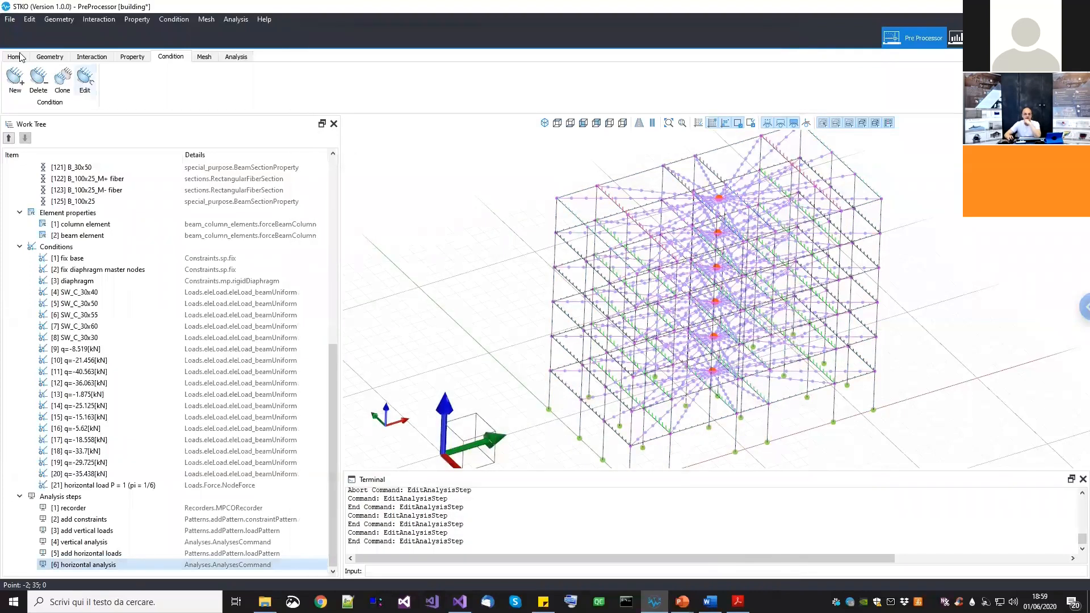
Save the building model under its existing file name
left_click(8, 19)
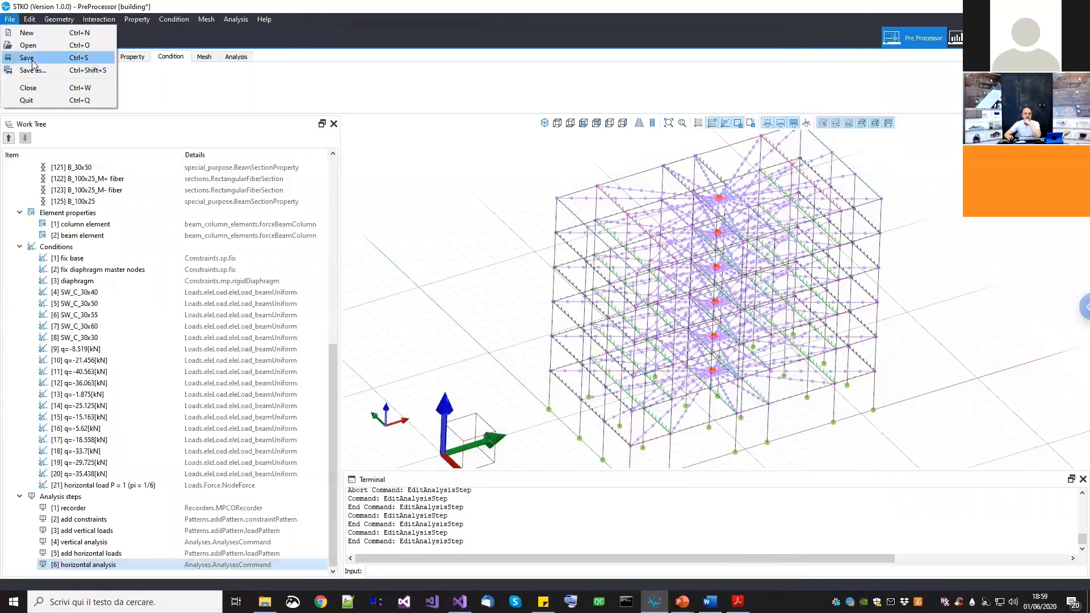
left_click(31, 59)
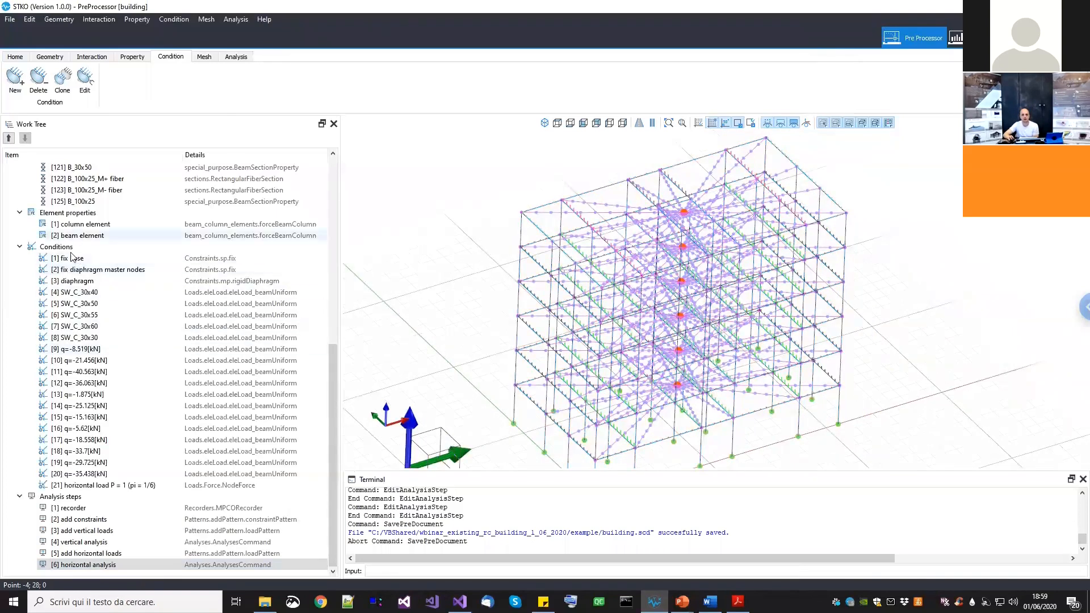
scroll(77, 256, "up", 3)
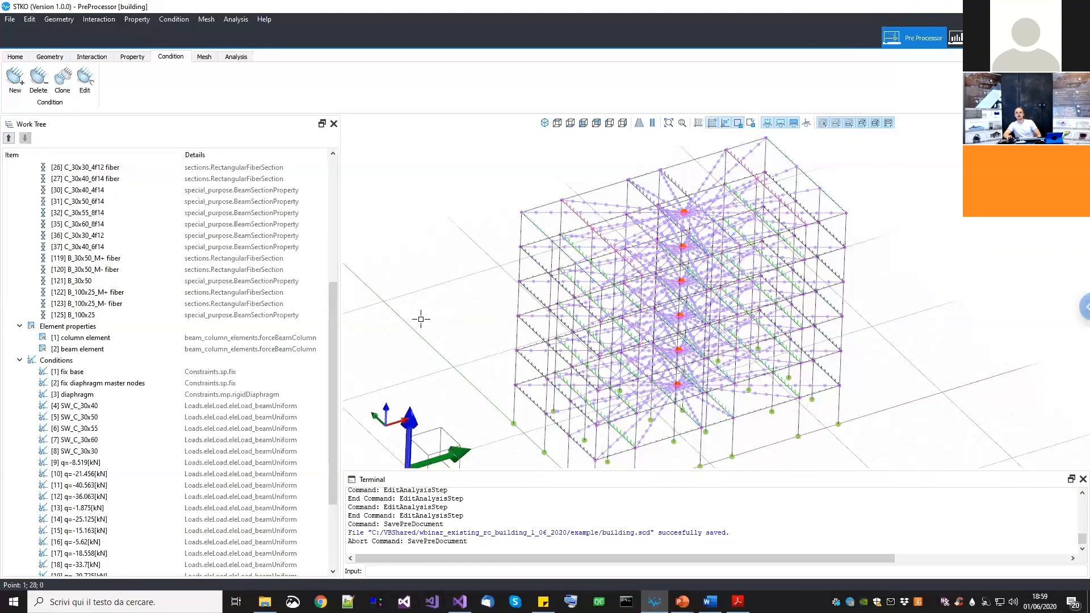
middle_click_drag(608, 275, 595, 252)
scroll(590, 258, "down", 3)
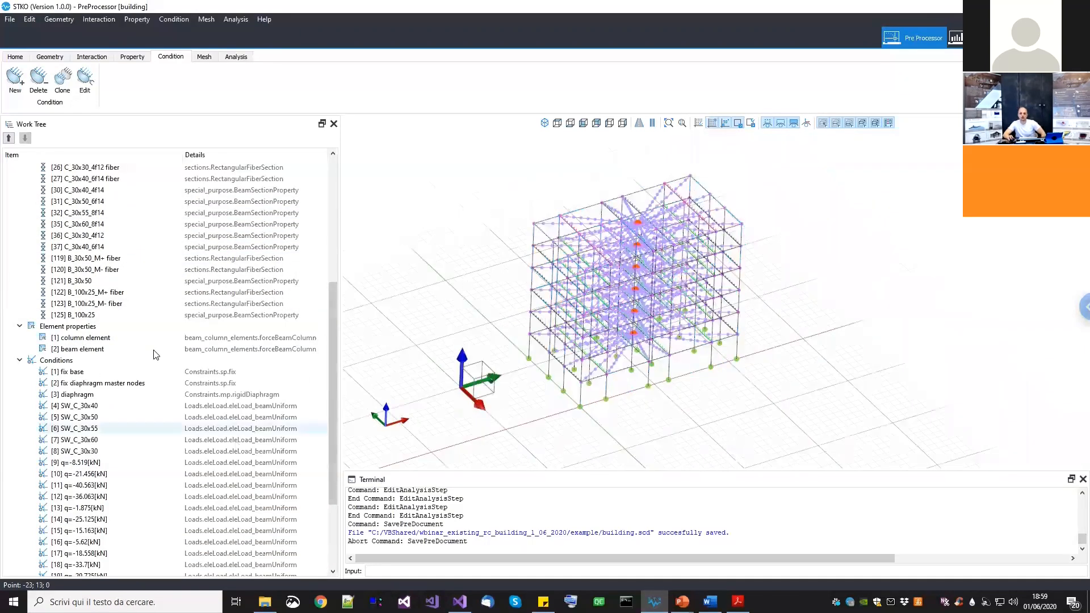
middle_click_drag(571, 286, 573, 307)
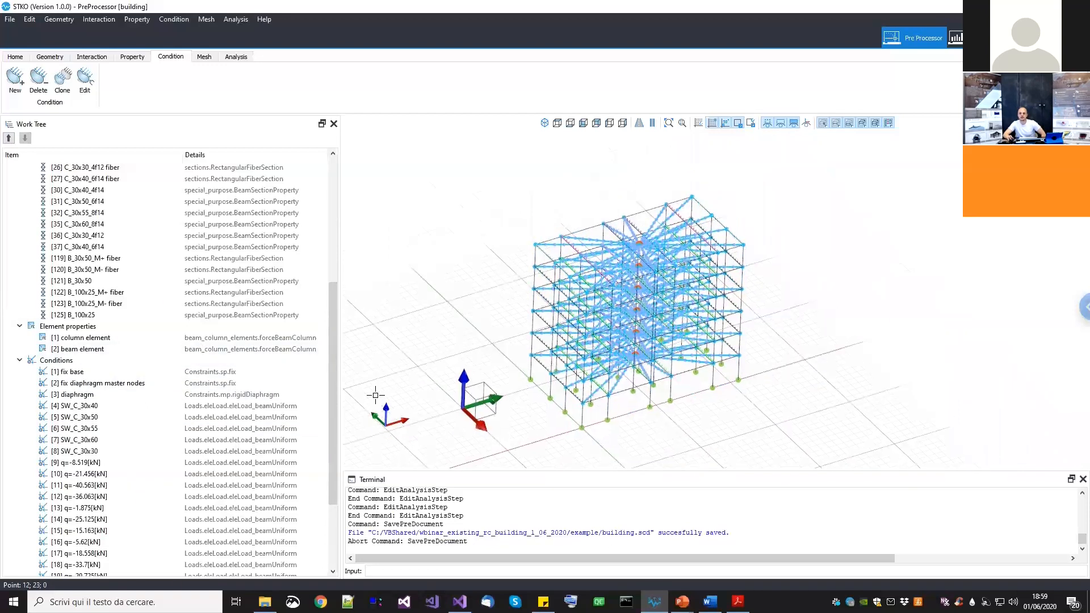
left_click_drag(336, 406, 332, 474)
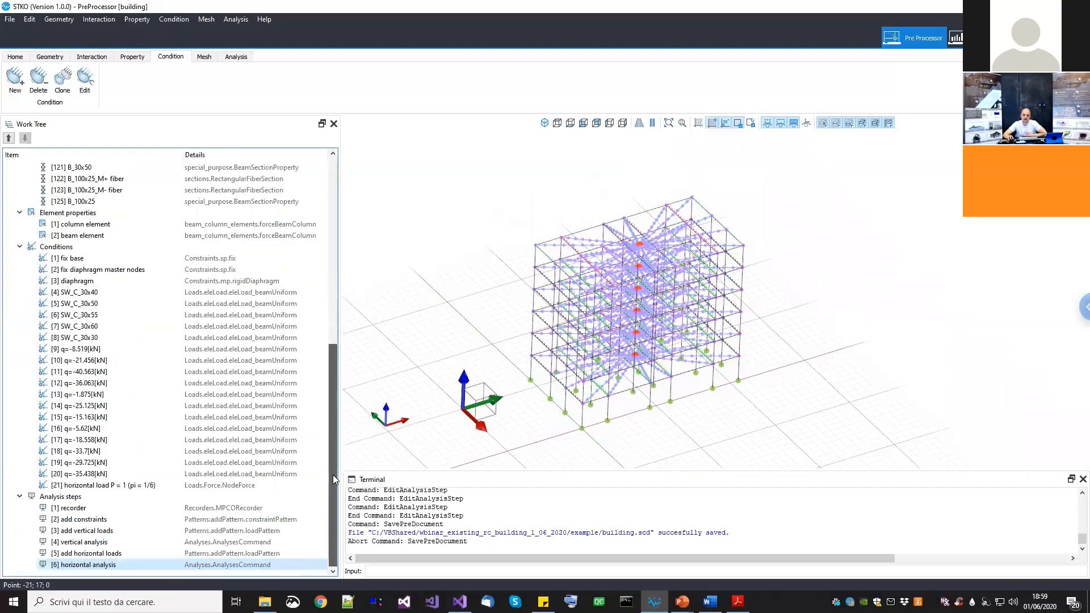
scroll(536, 261, "up", 3)
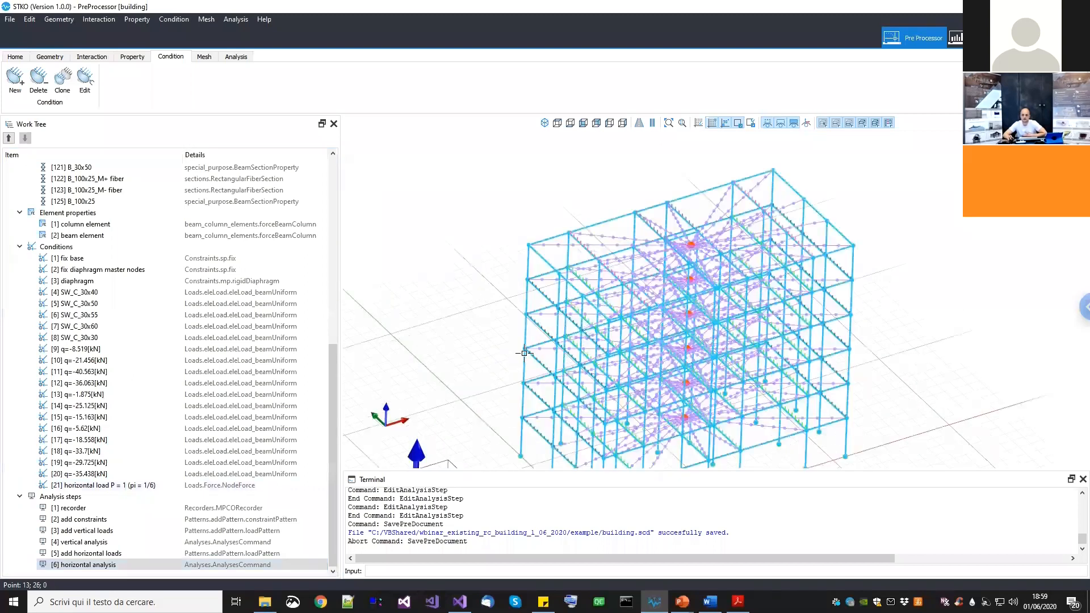
middle_click_drag(539, 265, 527, 241)
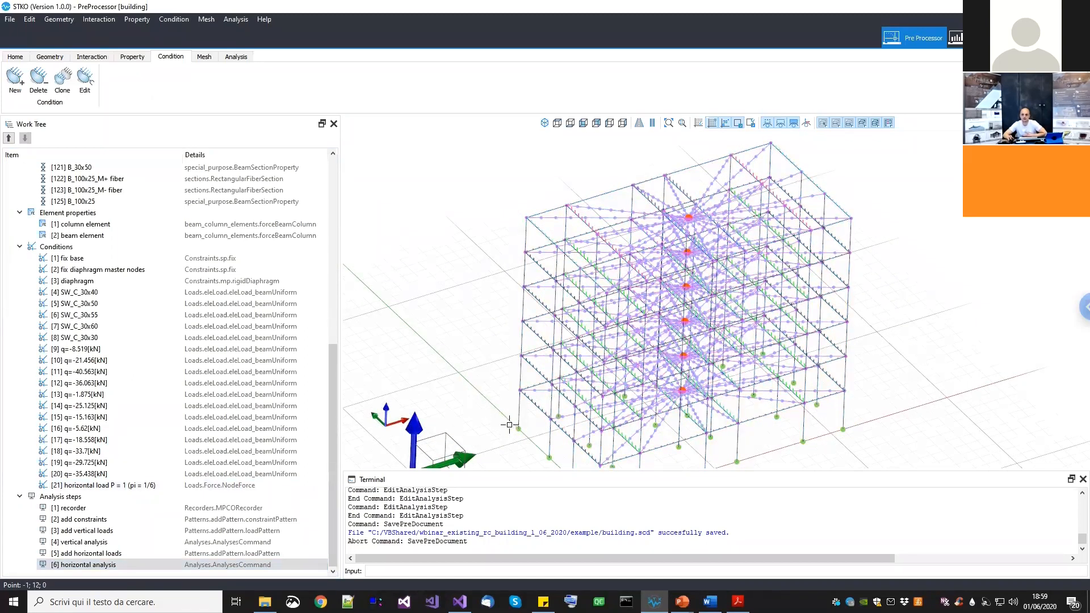
scroll(545, 375, "up", 5)
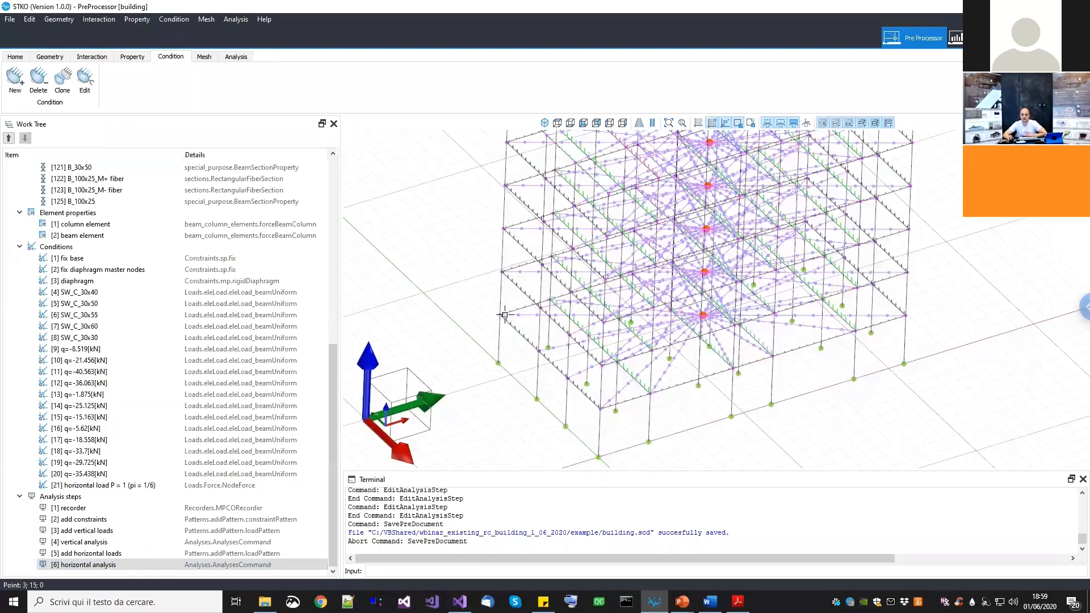
scroll(485, 333, "up", 1)
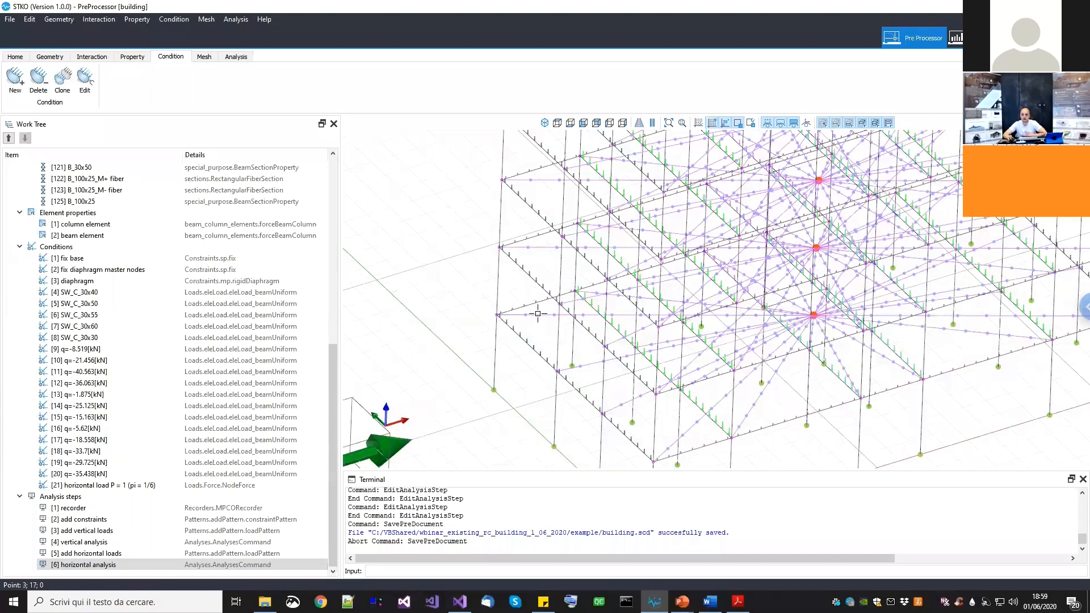
scroll(538, 313, "down", 8)
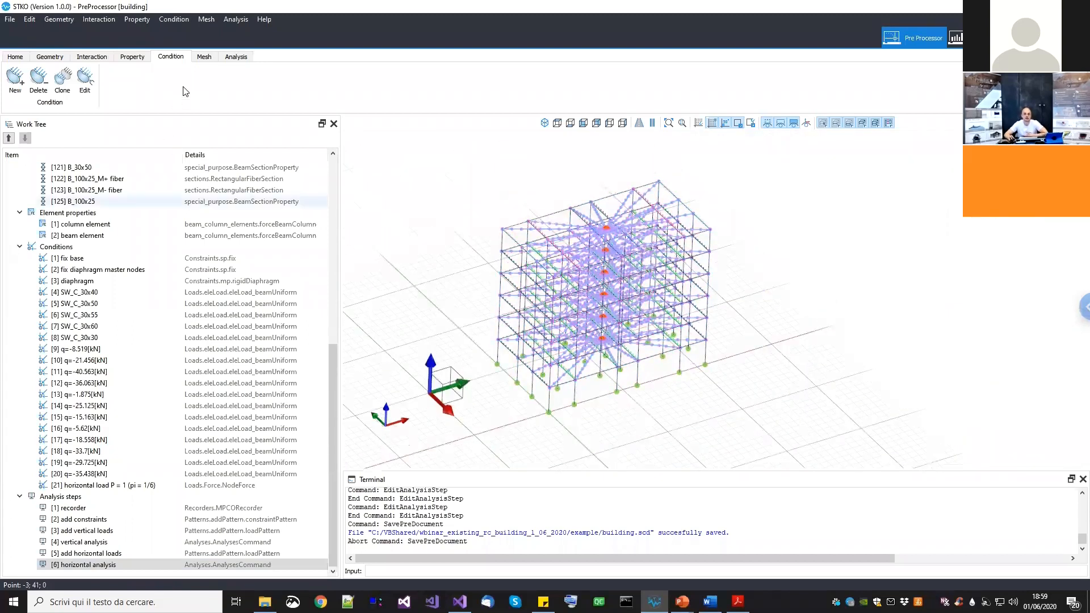
Run the building analysis with the opensees solver in the example folder and dismiss the solver console once the run ends
left_click(236, 56)
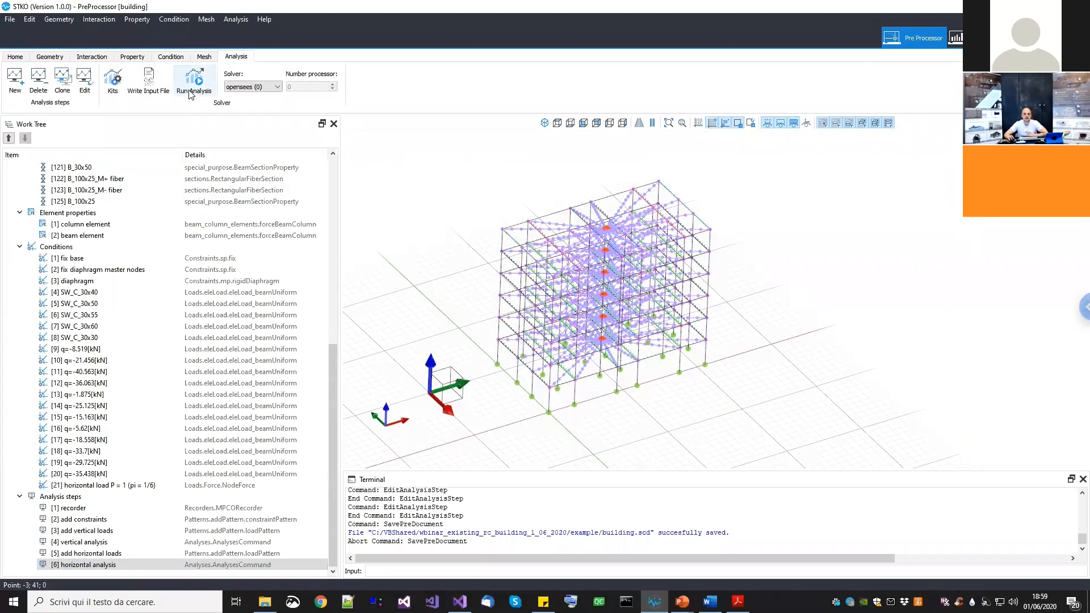
left_click(190, 91)
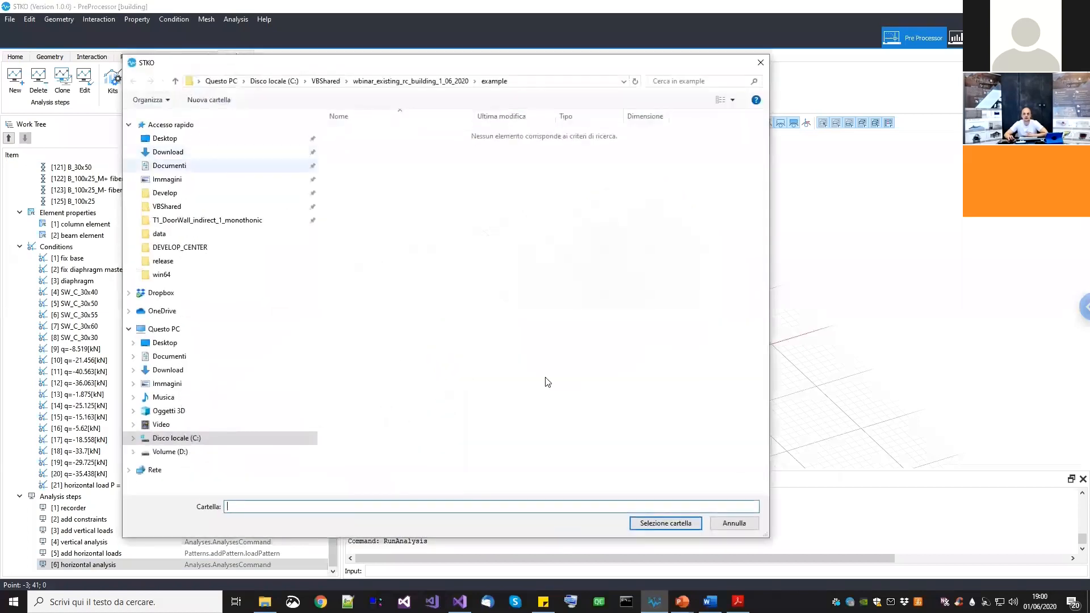
left_click(674, 524)
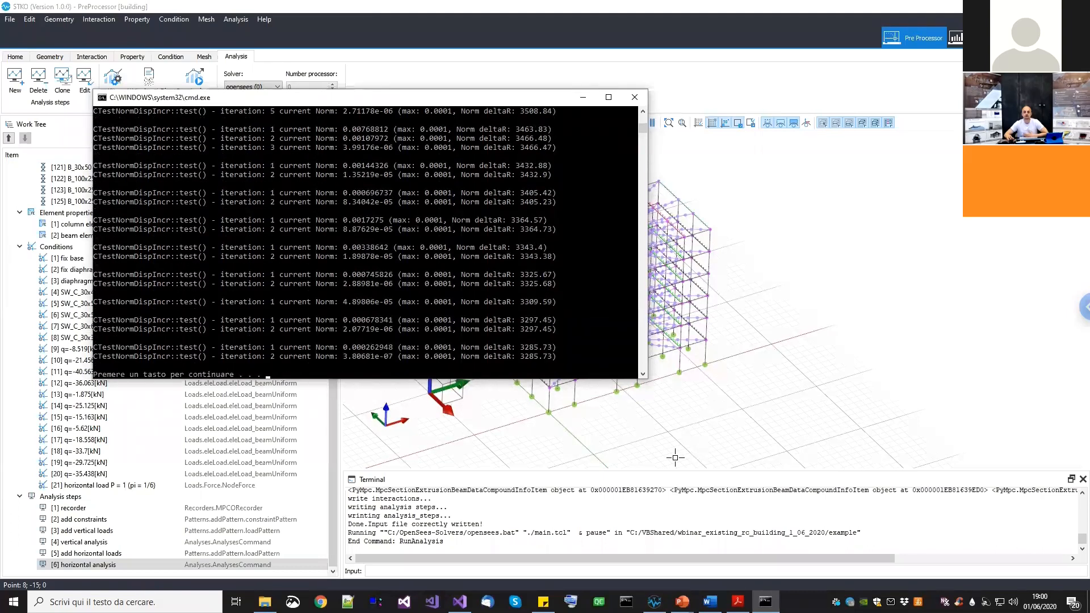
key("Return")
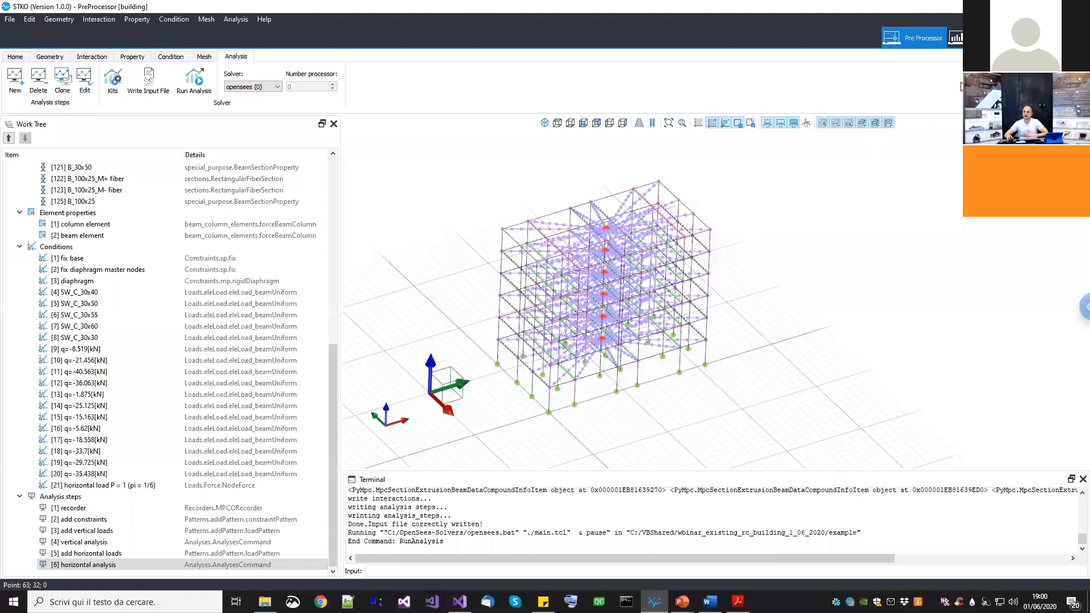
Switch to the post-processor and open the results.mpco database from the example folder
left_click(956, 37)
middle_click_drag(620, 288, 655, 298)
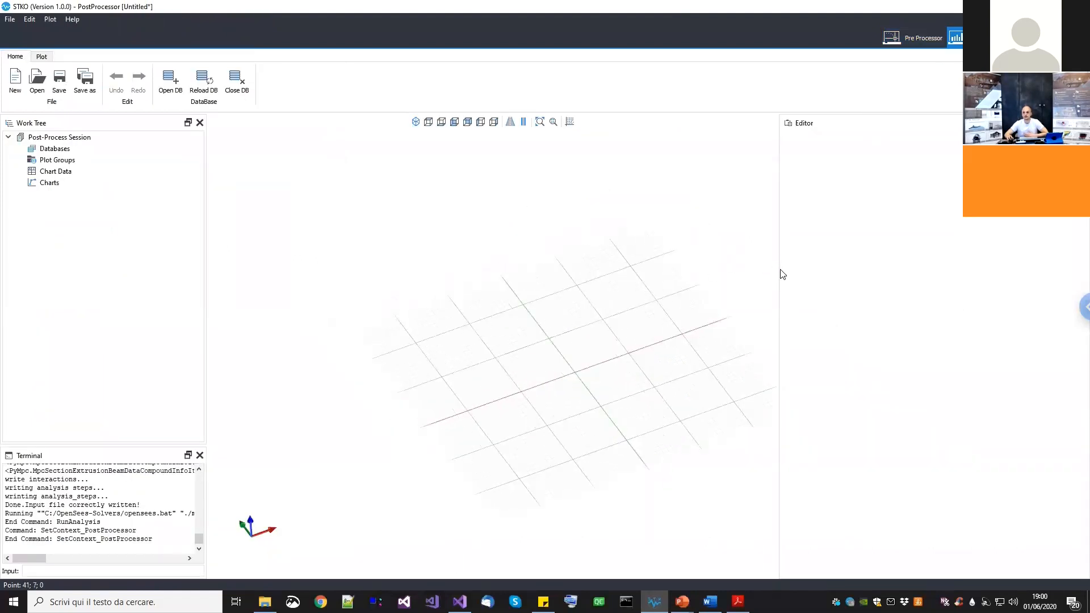
left_click_drag(777, 269, 842, 268)
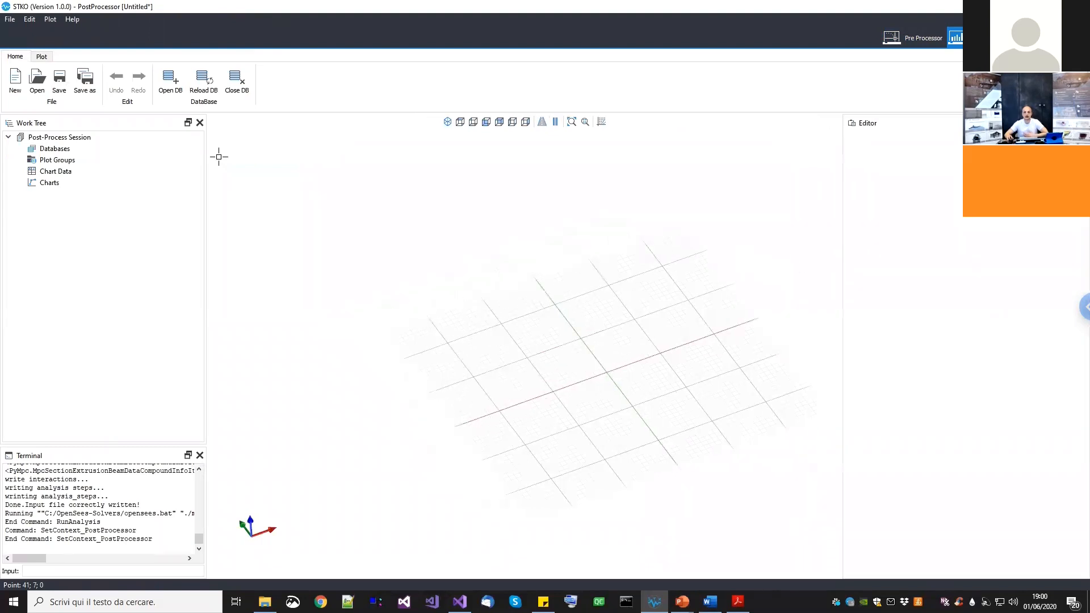
left_click(178, 88)
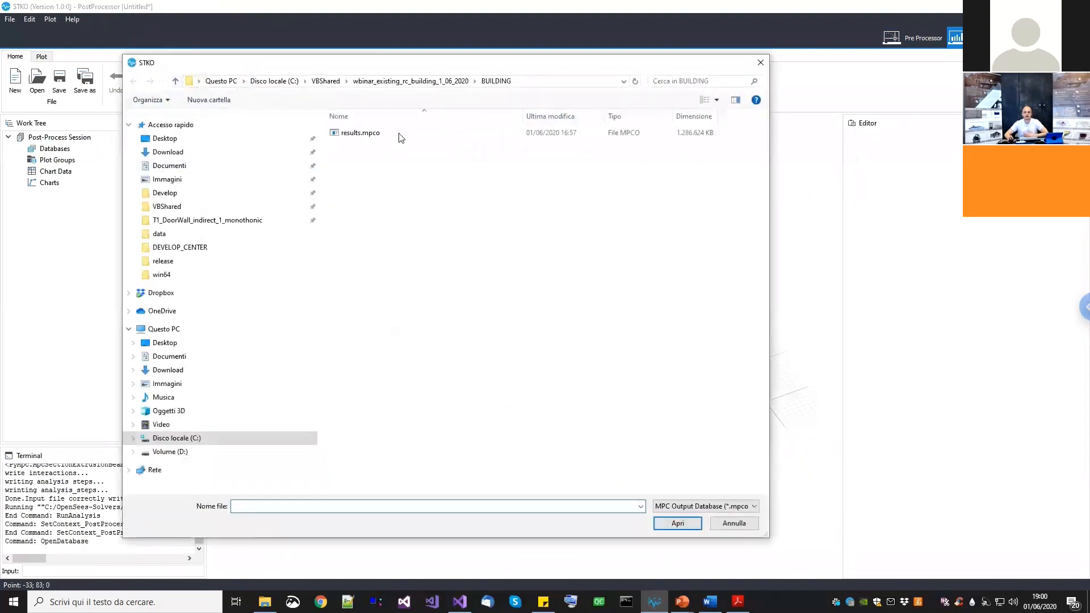
left_click(410, 80)
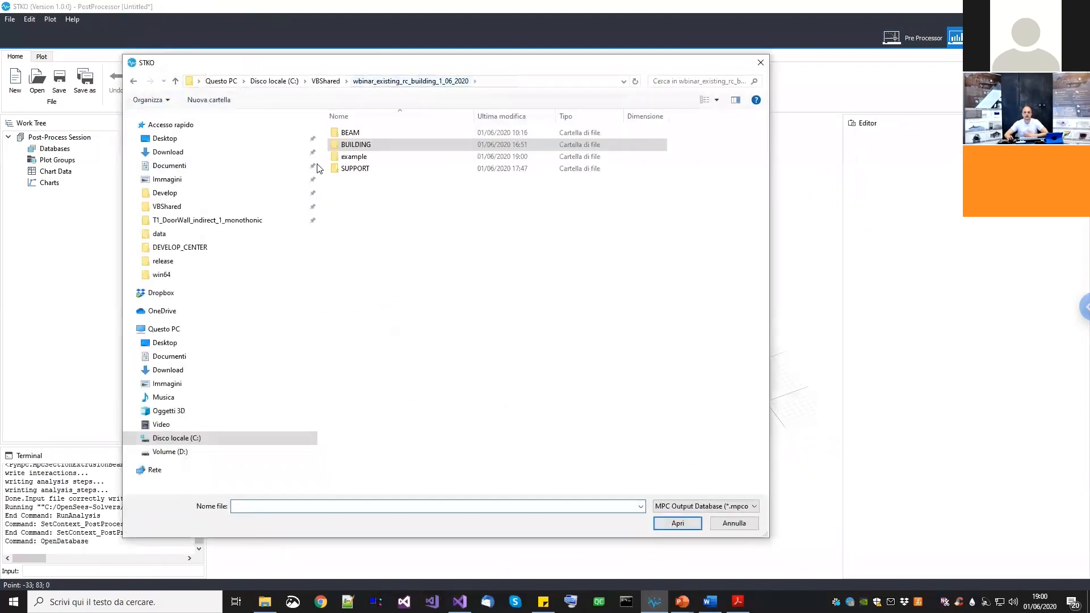
double_click(353, 158)
double_click(361, 132)
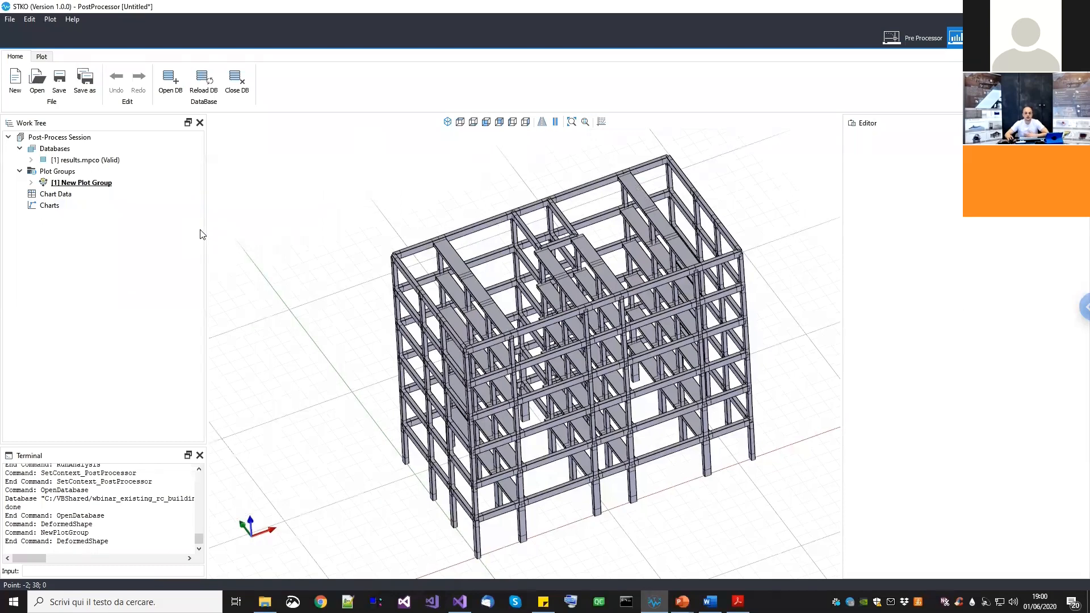
Expand the new plot group and open the settings of its Deformed Shape plot
left_click_drag(206, 230, 236, 228)
left_click(32, 182)
left_click(76, 195)
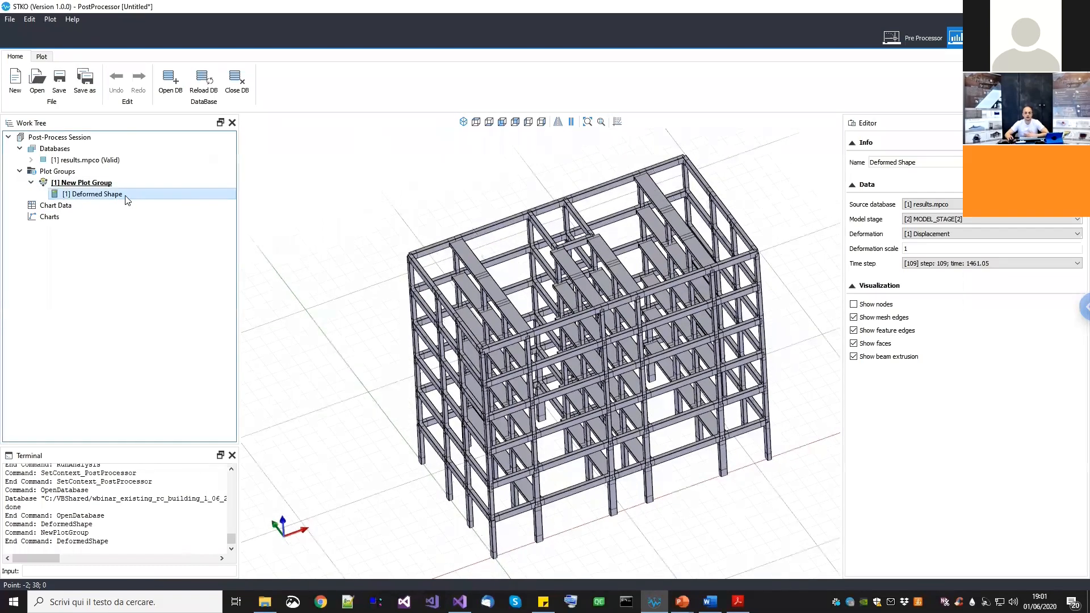
Replace the Deformed Shape plot in the plot group with a Surface Color Map and select it for editing
right_click(117, 198)
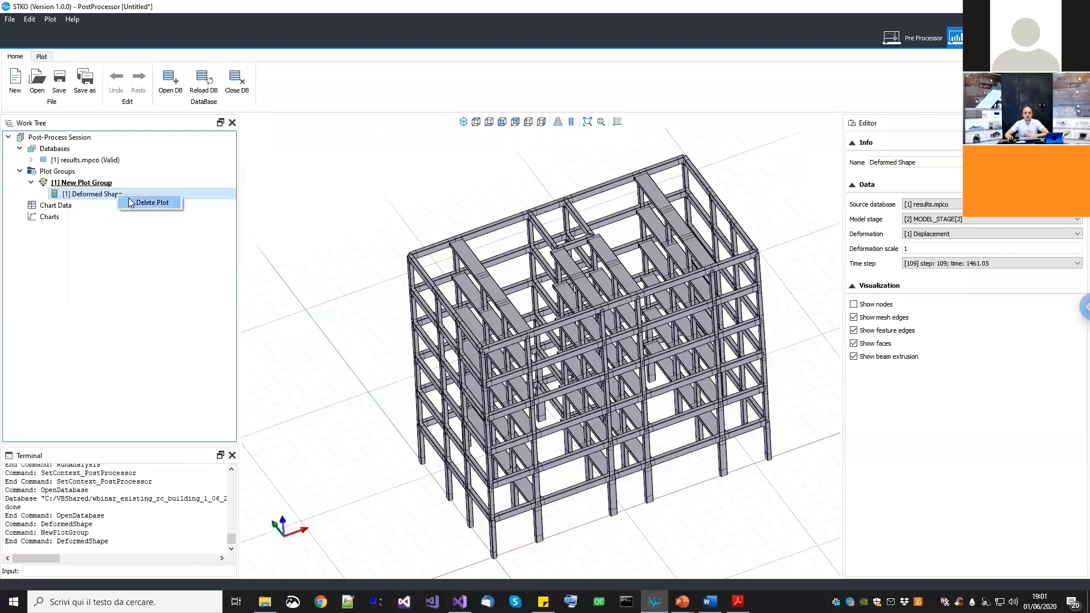
left_click(136, 202)
right_click(116, 186)
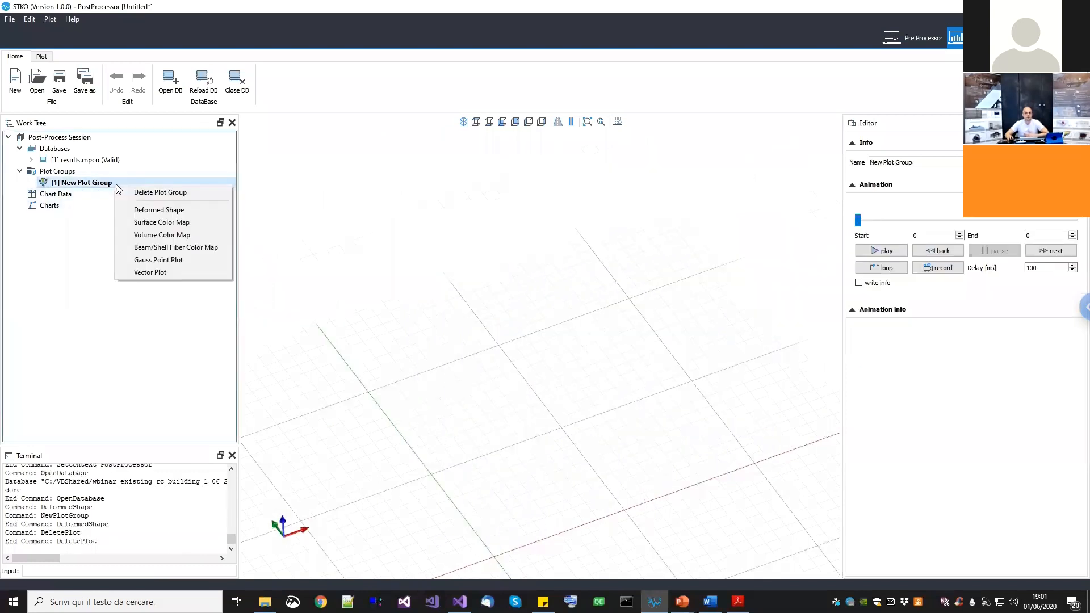
left_click(149, 223)
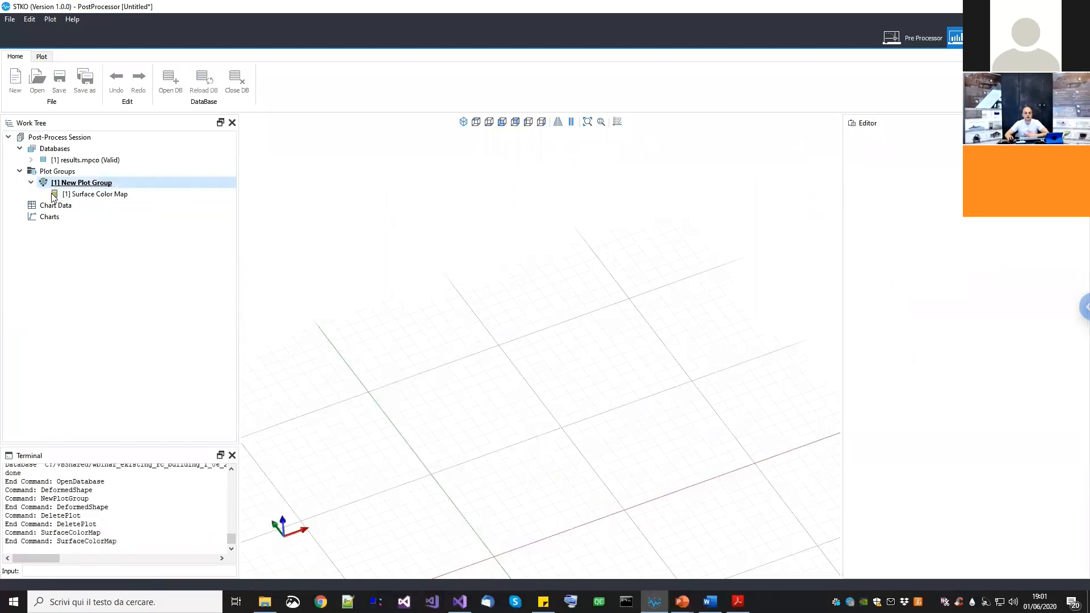
left_click(74, 196)
scroll(516, 348, "down", 4)
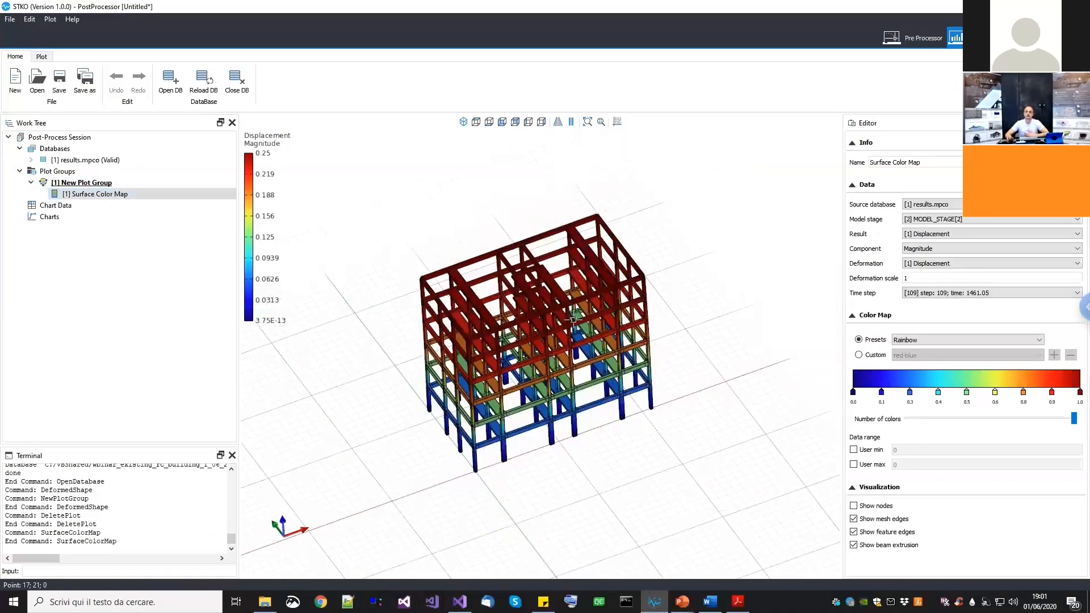
Set the Surface Color Map's deformation scale to 10
left_click(921, 277)
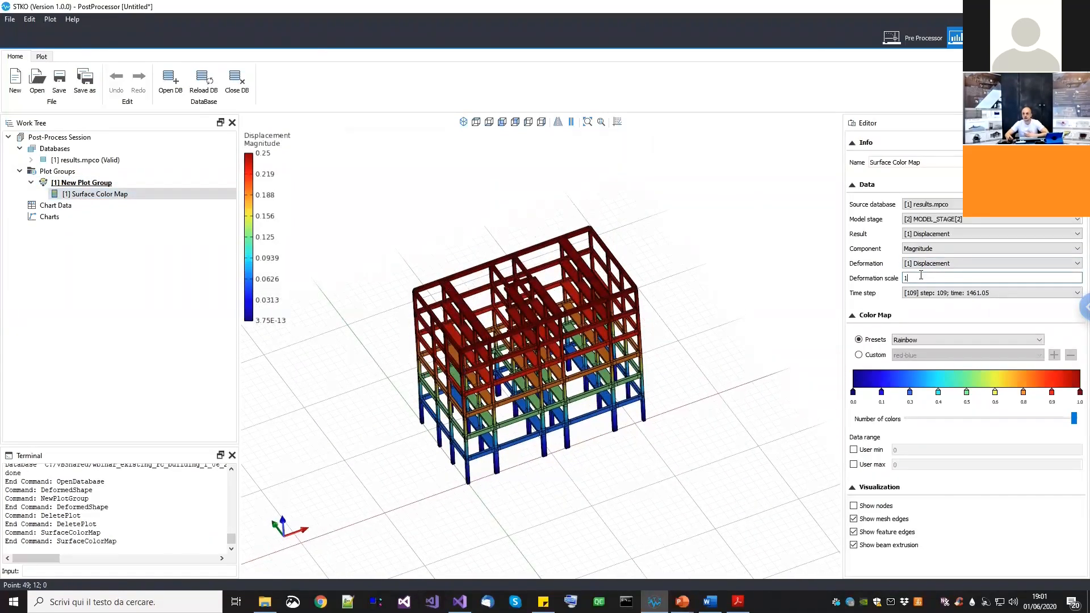
type("0")
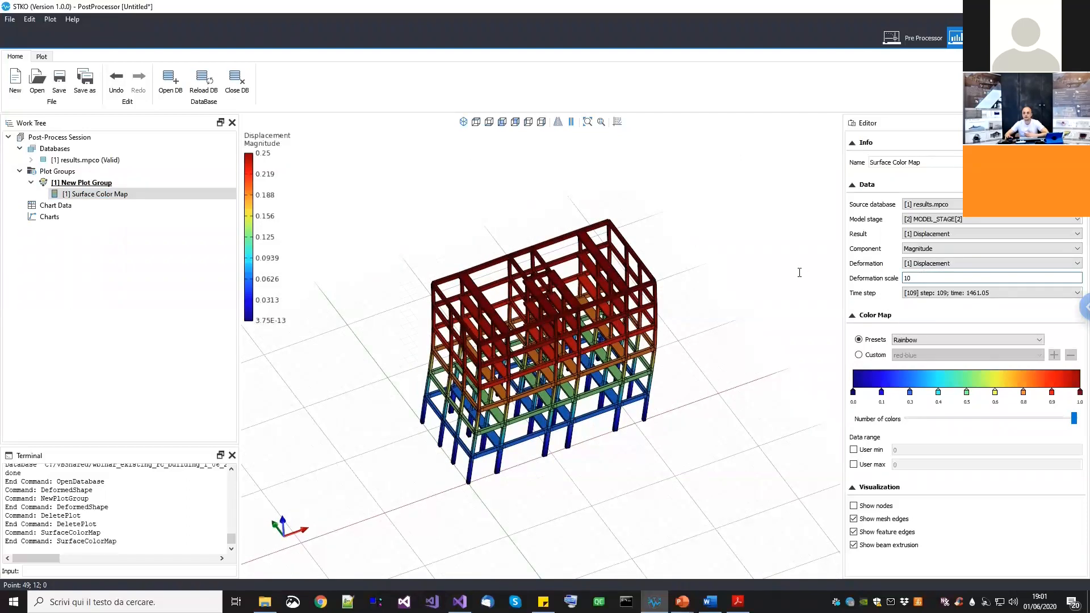
middle_click_drag(602, 348, 471, 392)
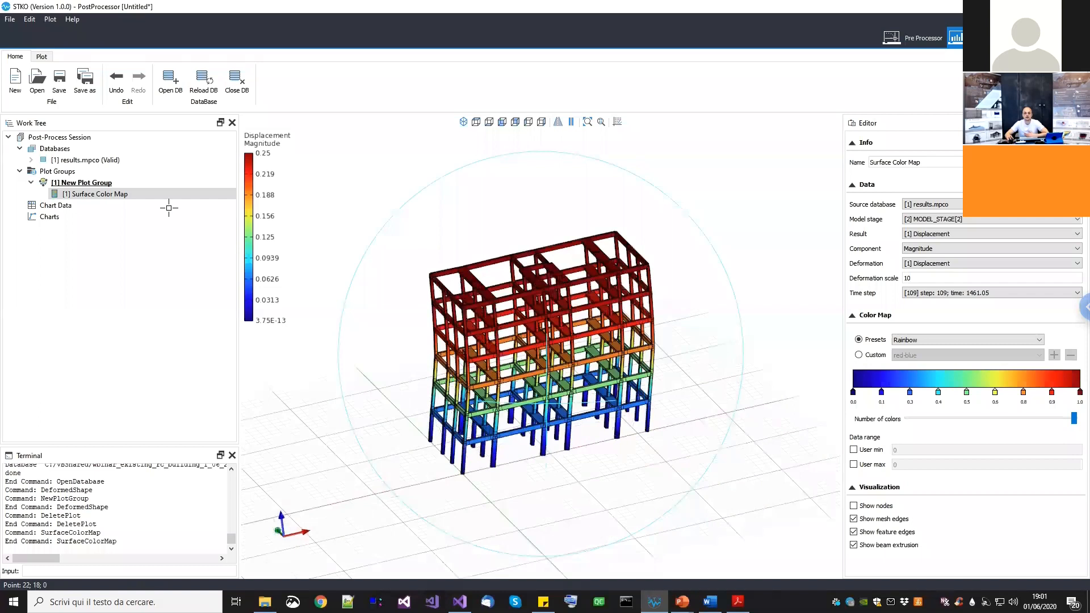
Scrub the plot group's animation through to frame 110 and examine the deformed building
left_click(97, 184)
left_click_drag(857, 220, 1074, 225)
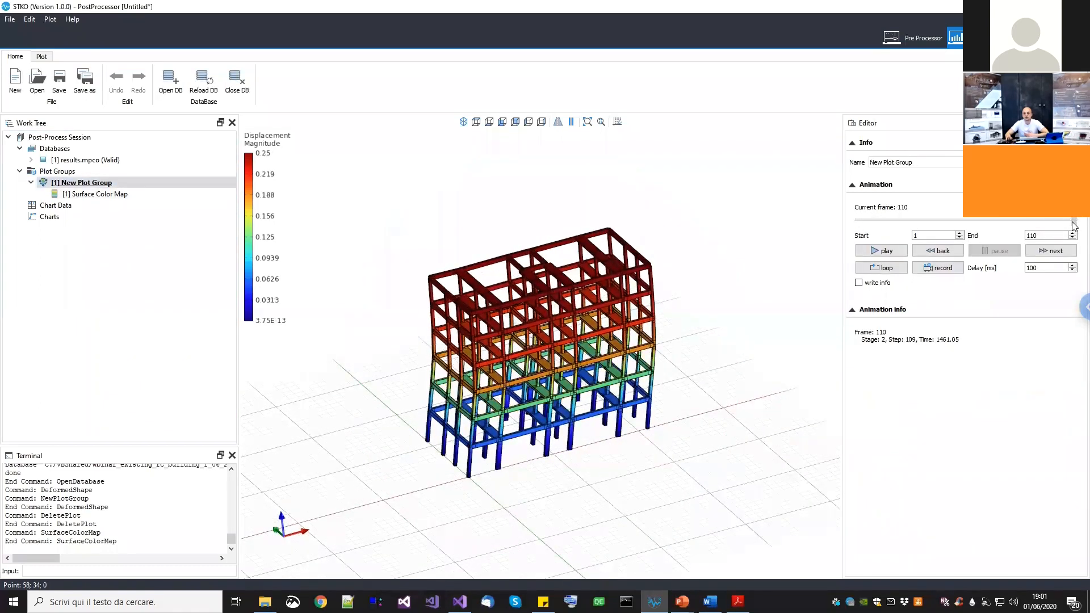
middle_click_drag(655, 356, 620, 352)
scroll(641, 364, "up", 3)
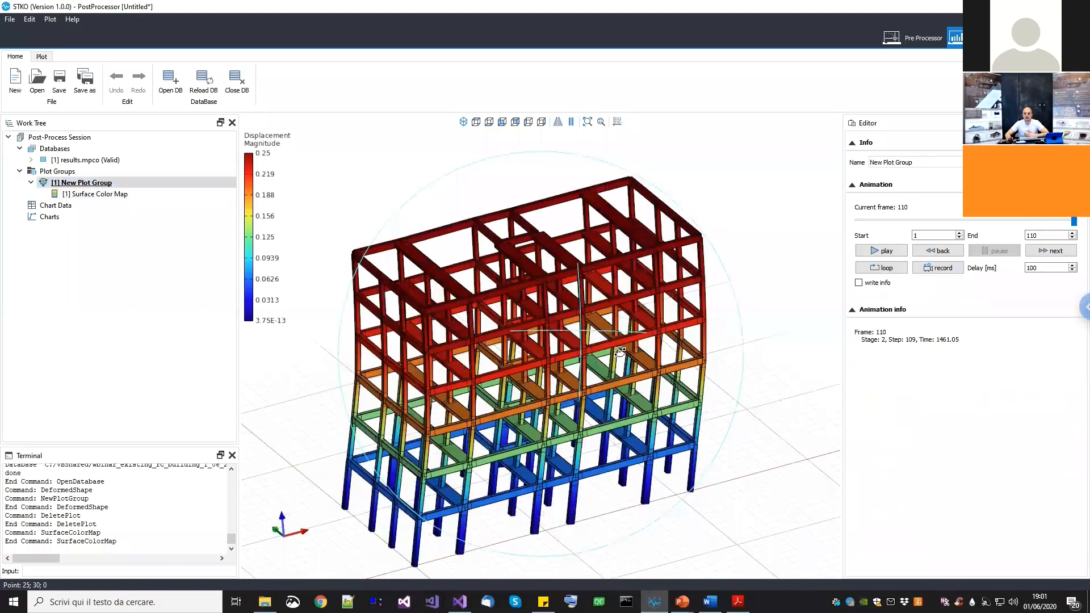
middle_click_drag(569, 390, 635, 436)
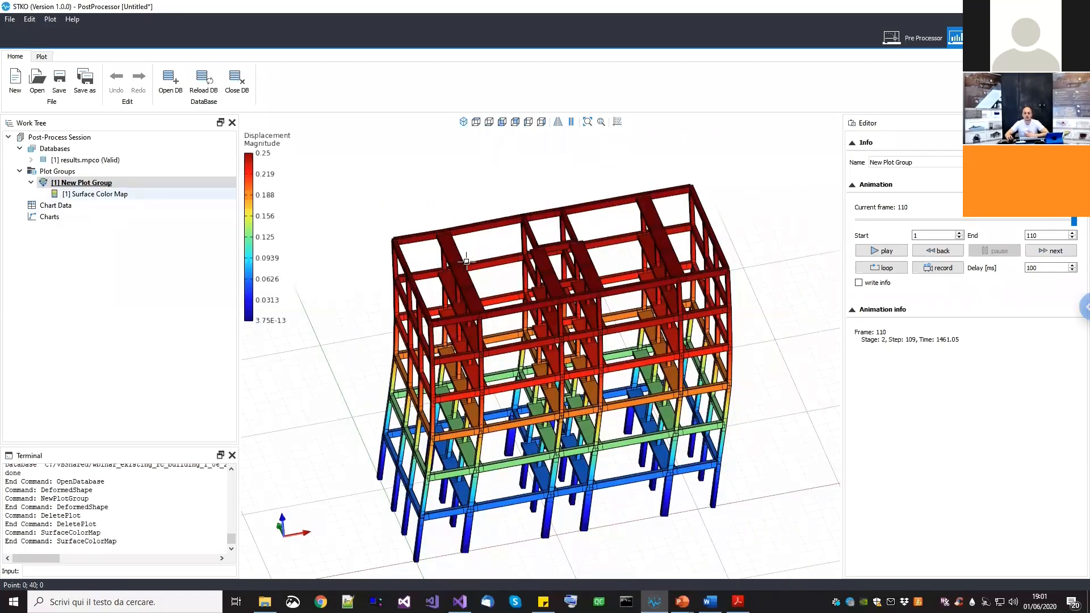
Replace the Surface Color Map in the plot group with a Gauss Point Plot of the section forces
right_click(91, 196)
left_click(113, 203)
right_click(106, 183)
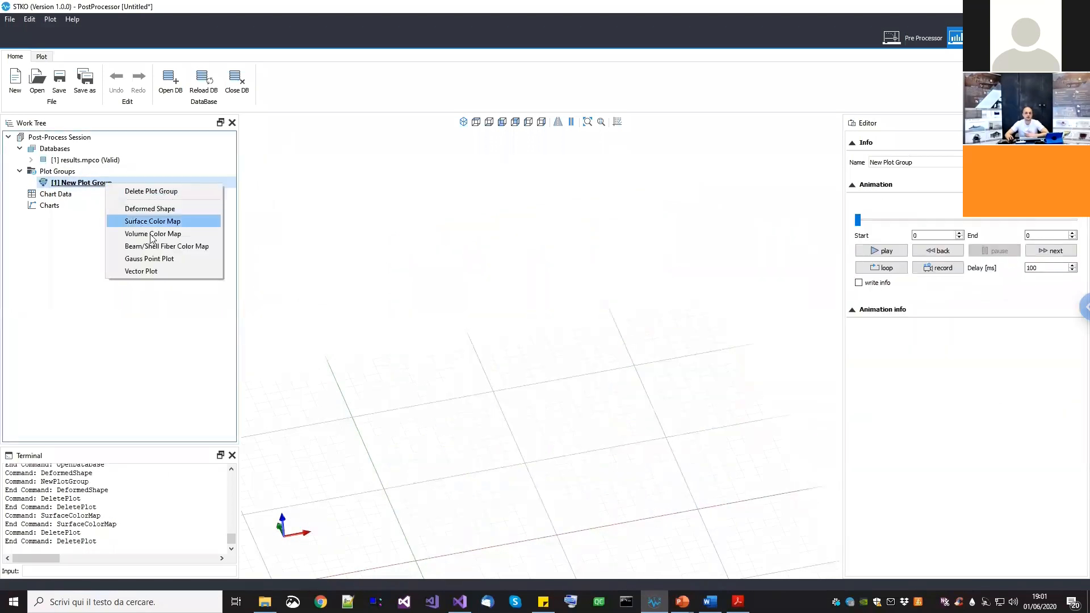
left_click(149, 258)
left_click_drag(488, 393, 601, 545)
scroll(506, 489, "down", 3)
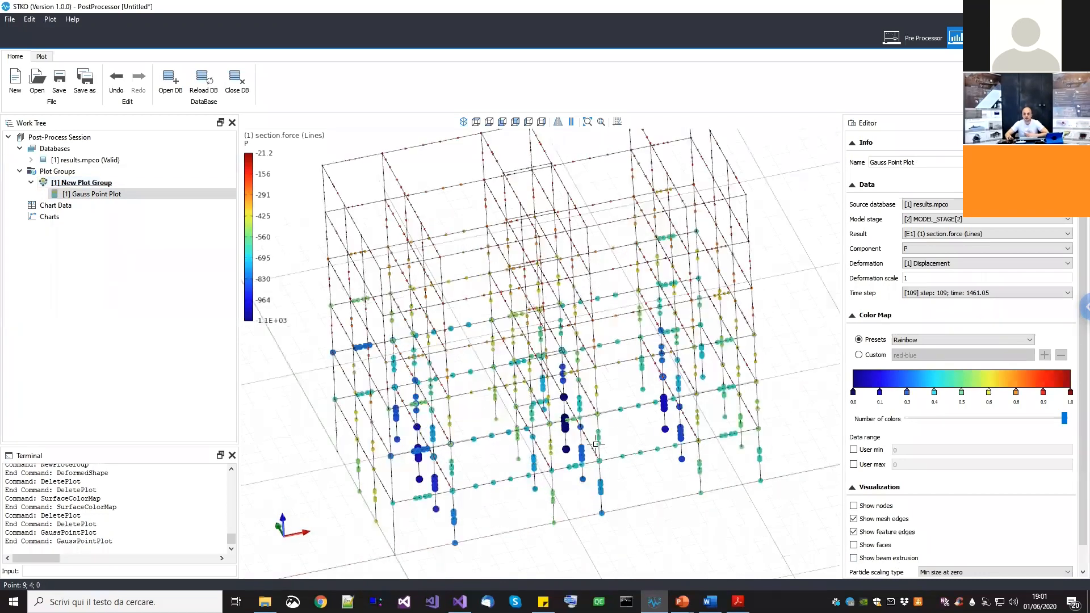
Replace the Gauss Point Plot with a Beam/Shell Fiber Color Map and select it for editing
right_click(129, 196)
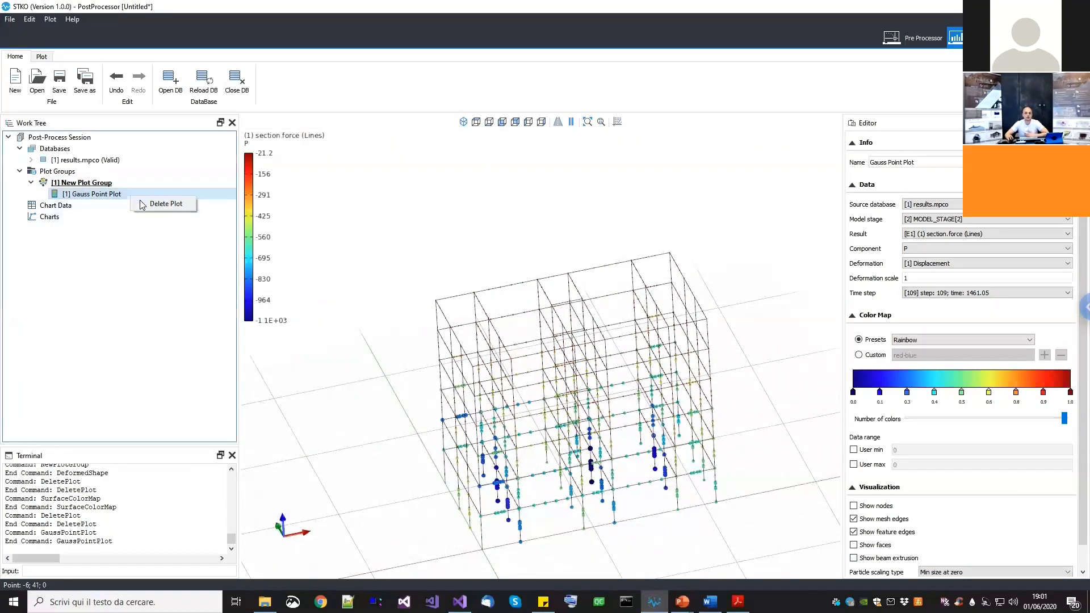
left_click(148, 205)
right_click(107, 185)
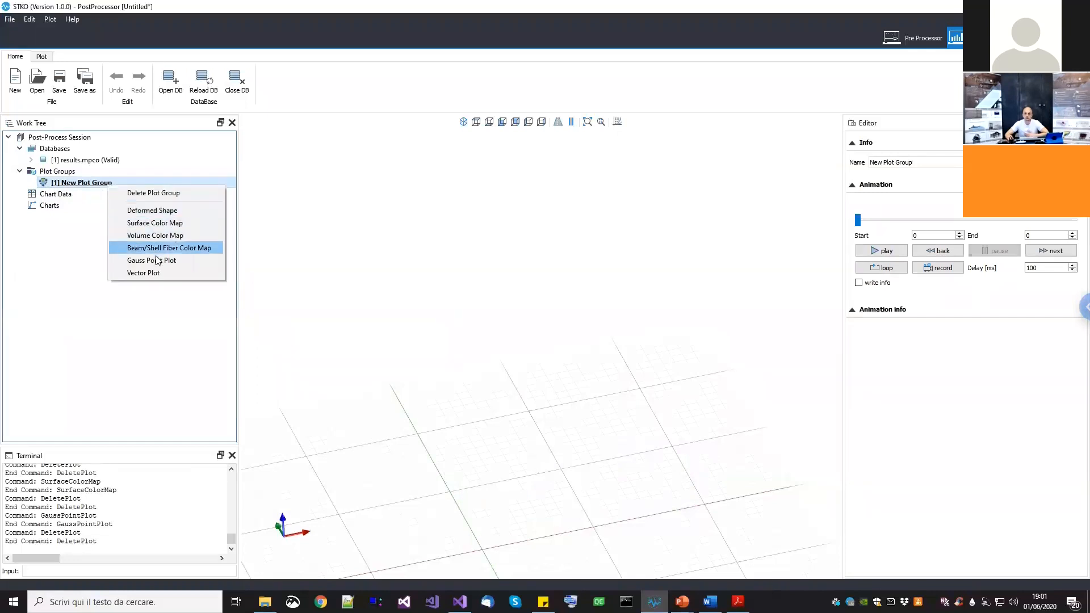
left_click(163, 249)
left_click(107, 194)
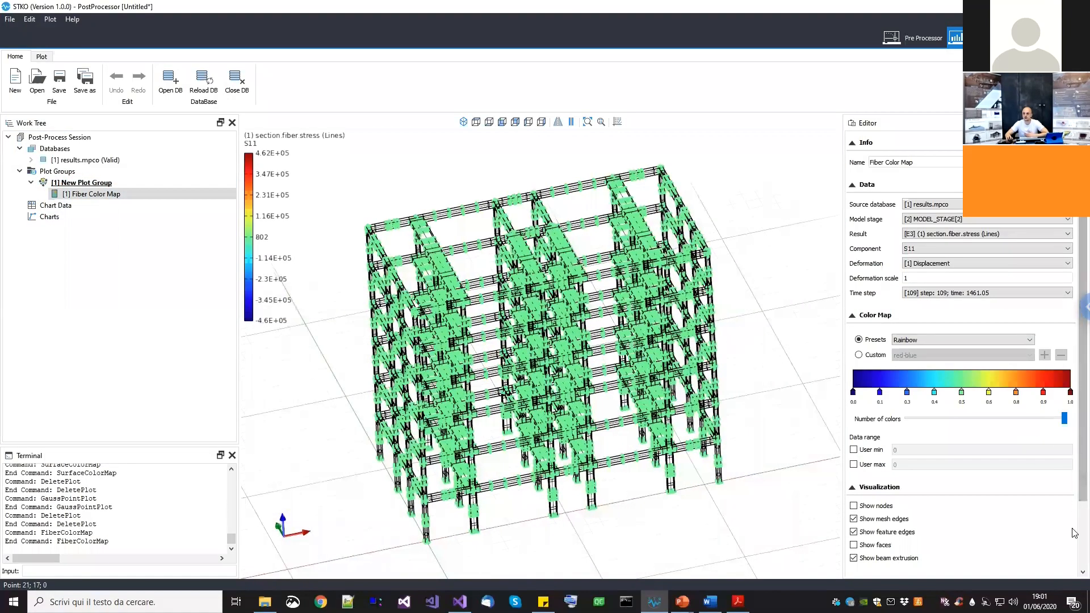
Exclude the Material 3 fibers from the Fiber Color Map
scroll(1073, 499, "down", 3)
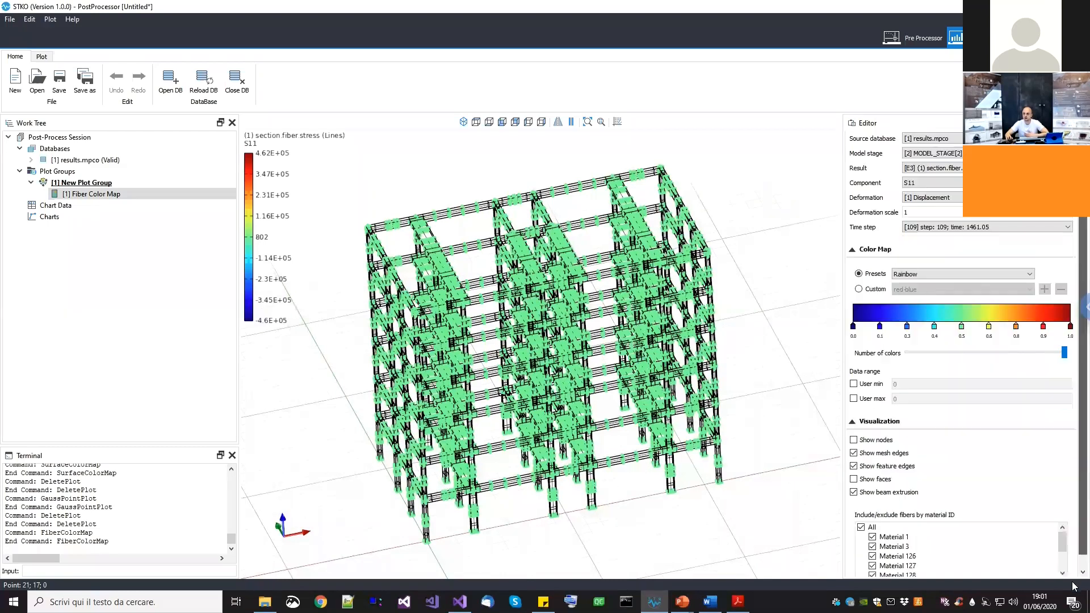
scroll(1063, 537, "down", 2)
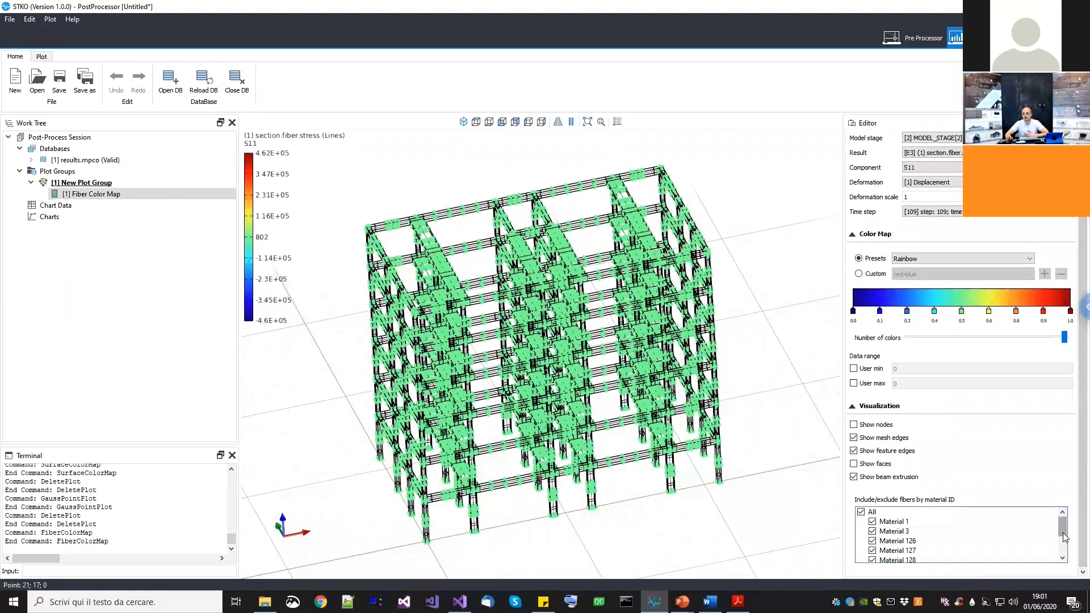
left_click_drag(1063, 544, 1063, 527)
mouse_move(1064, 528)
left_mouse_down()
mouse_move(1064, 561)
mouse_move(1072, 525)
left_mouse_up()
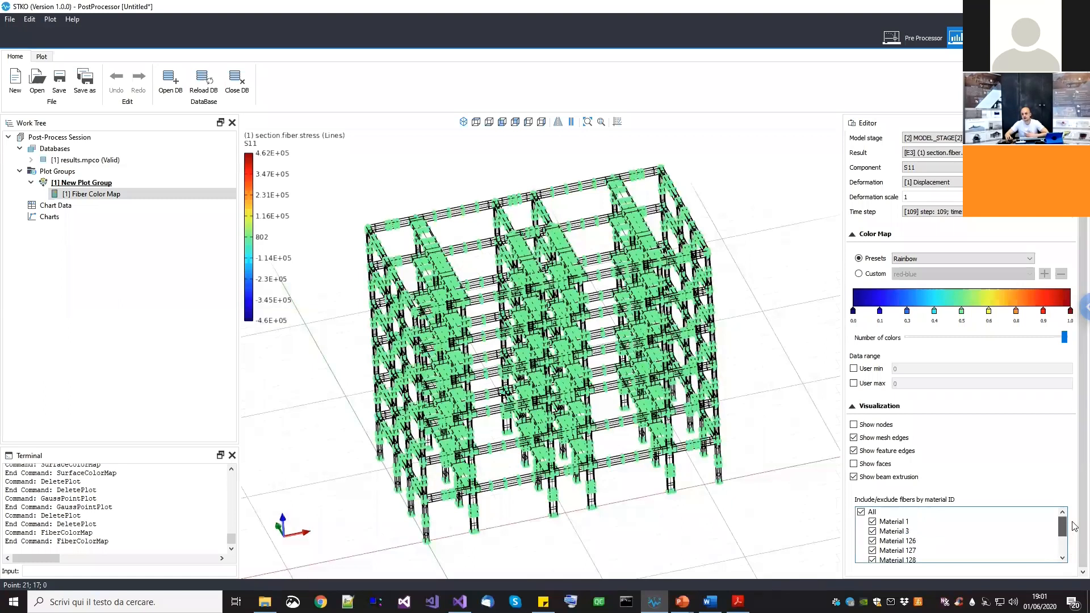
left_click(873, 532)
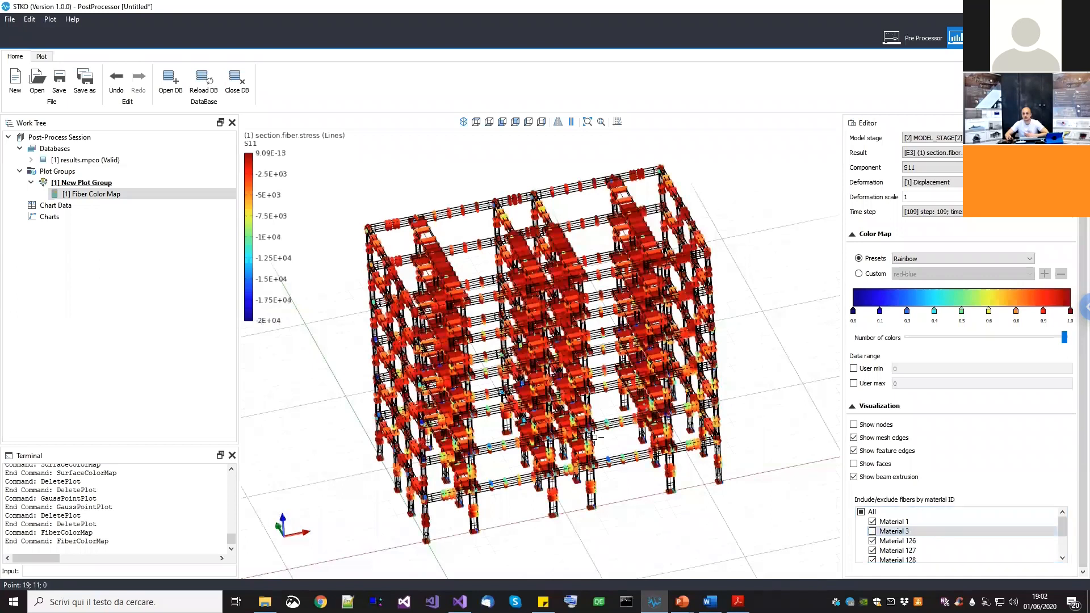
Examine the fiber stresses on the beam and column sections of the lower storeys up close
scroll(565, 455, "up", 5)
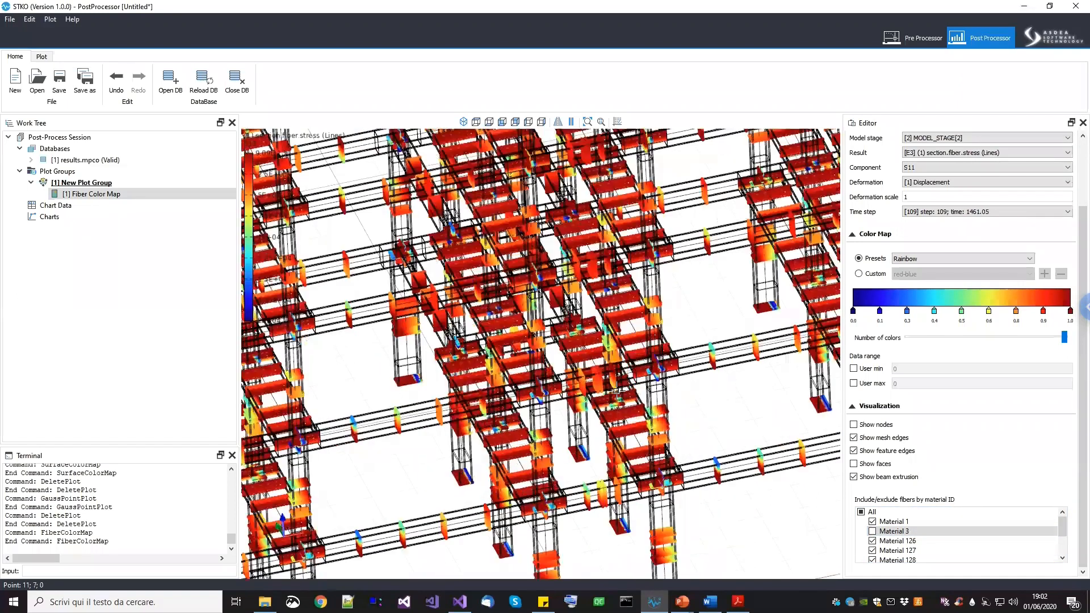
scroll(590, 384, "up", 2)
scroll(574, 494, "up", 2)
middle_click_drag(653, 457, 611, 402)
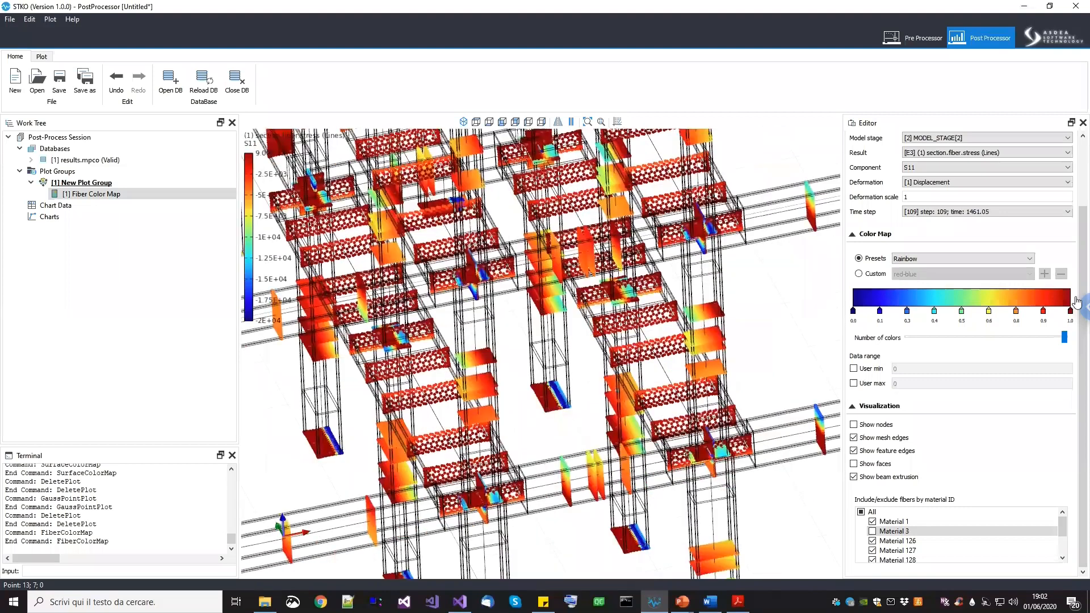
scroll(611, 402, "down", 4)
scroll(561, 502, "up", 6)
scroll(631, 457, "down", 6)
Switch the Fiber Color Map's result to section.fiber.strain (Lines)
left_click_drag(1083, 295, 1082, 229)
left_click(942, 234)
left_click(941, 252)
middle_click_drag(603, 500, 607, 449)
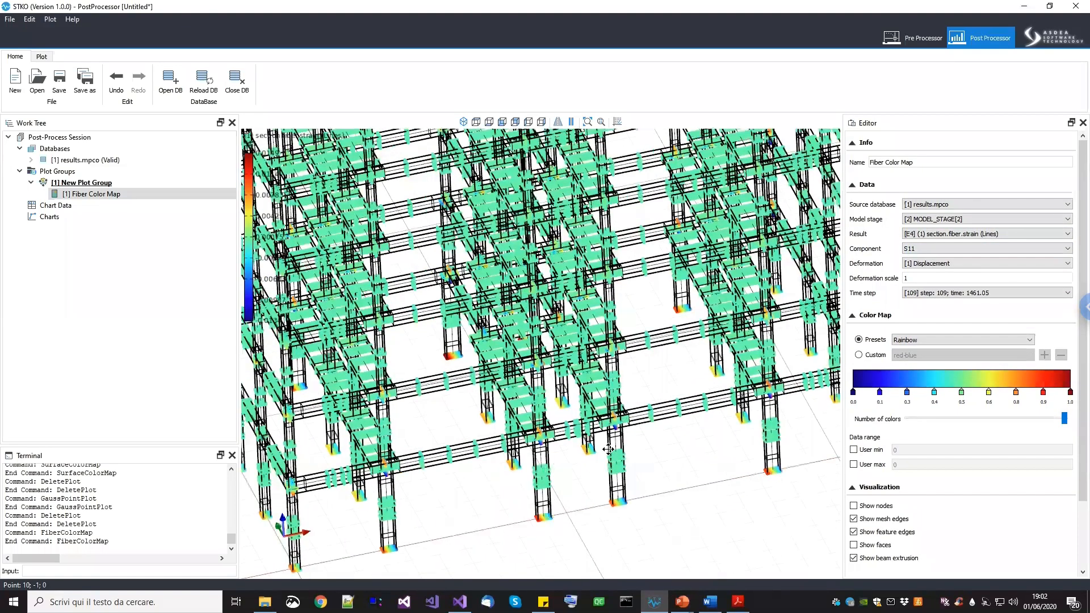
Replace the Fiber Color Map in the plot group with a new Surface Color Map
right_click(112, 193)
left_click(130, 200)
right_click(112, 184)
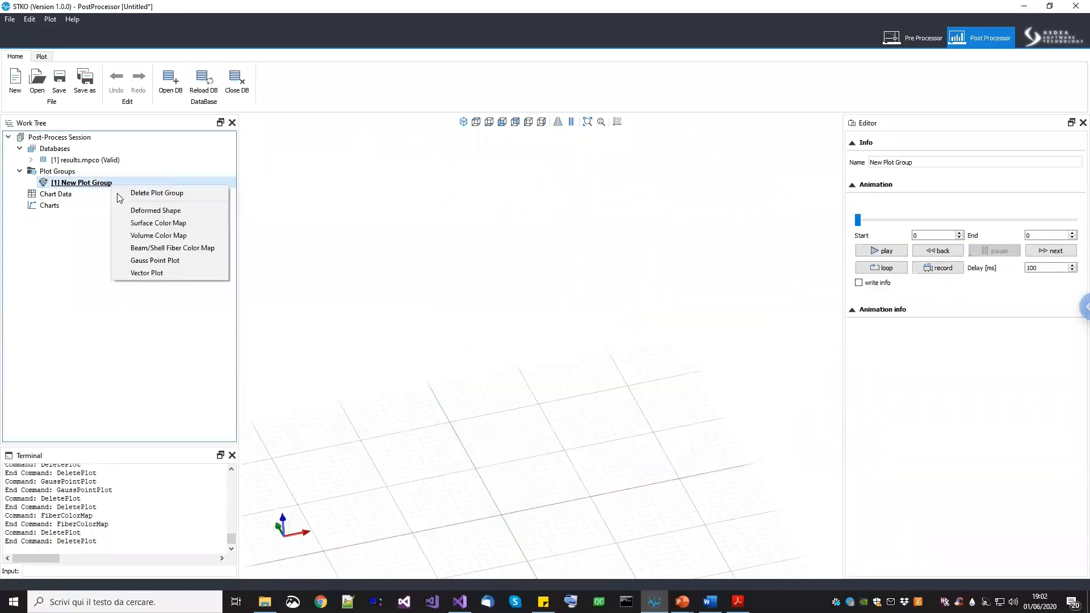
left_click(159, 223)
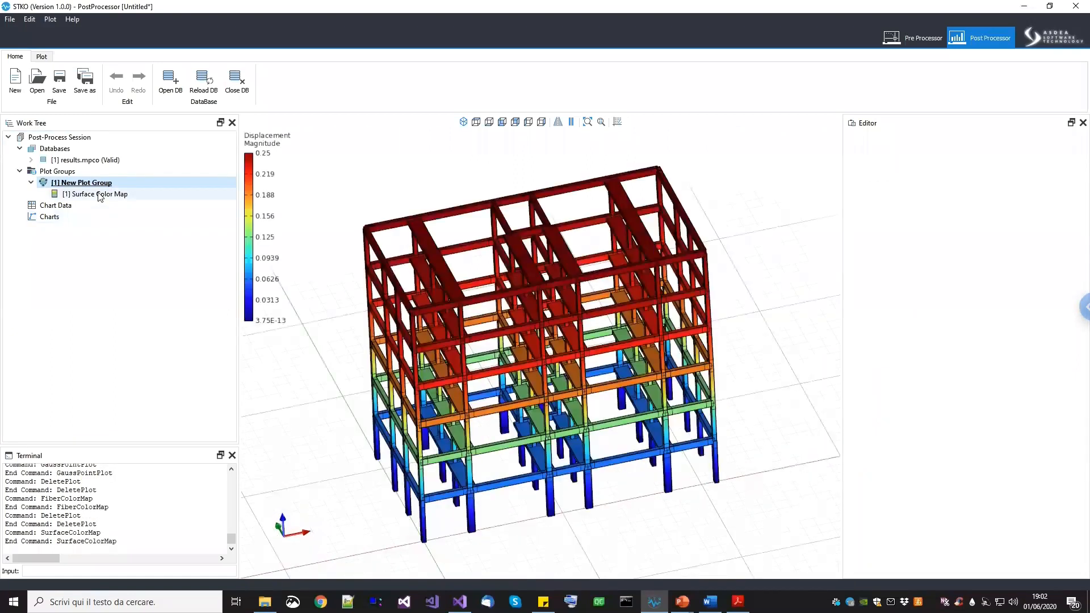
Hide the beam extrusion and show the nodes in the Surface Color Map, inspecting the isolated nodes between the frames
left_click_drag(582, 389, 596, 432)
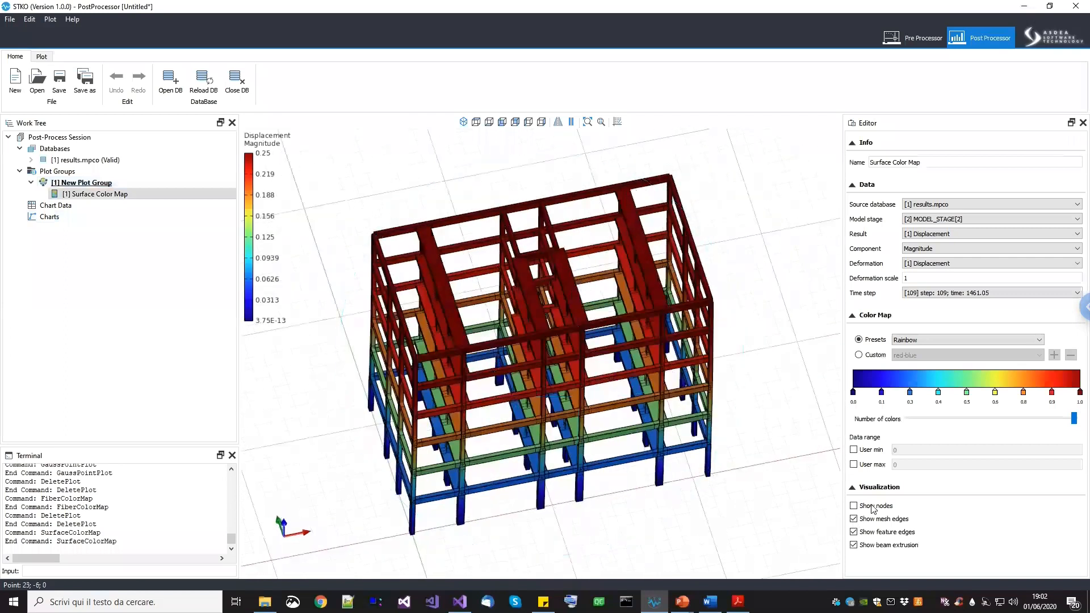
left_click(855, 545)
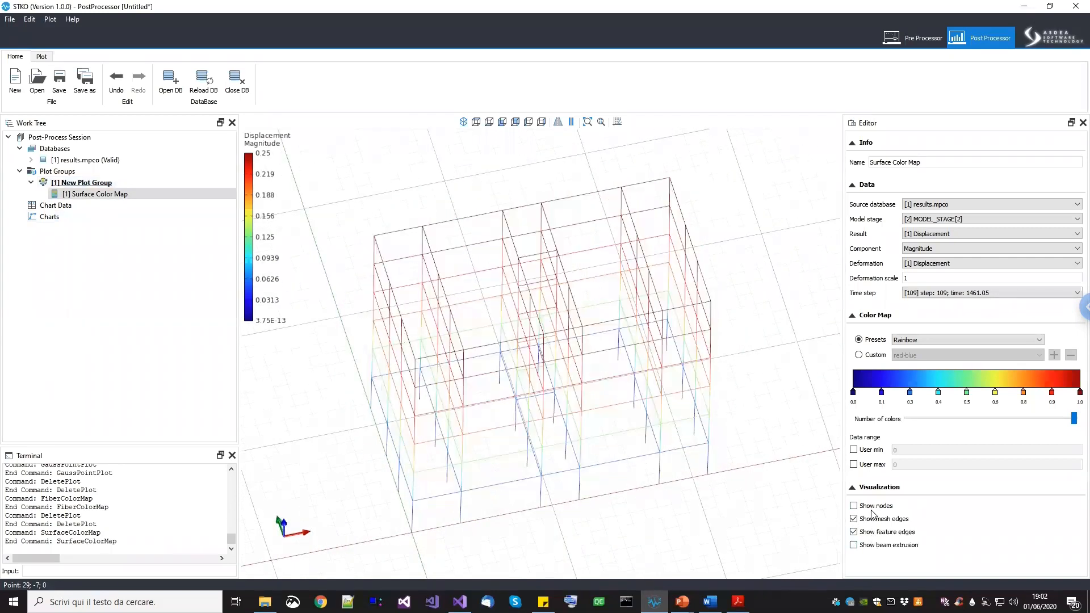
left_click(873, 510)
left_click_drag(554, 413, 517, 327)
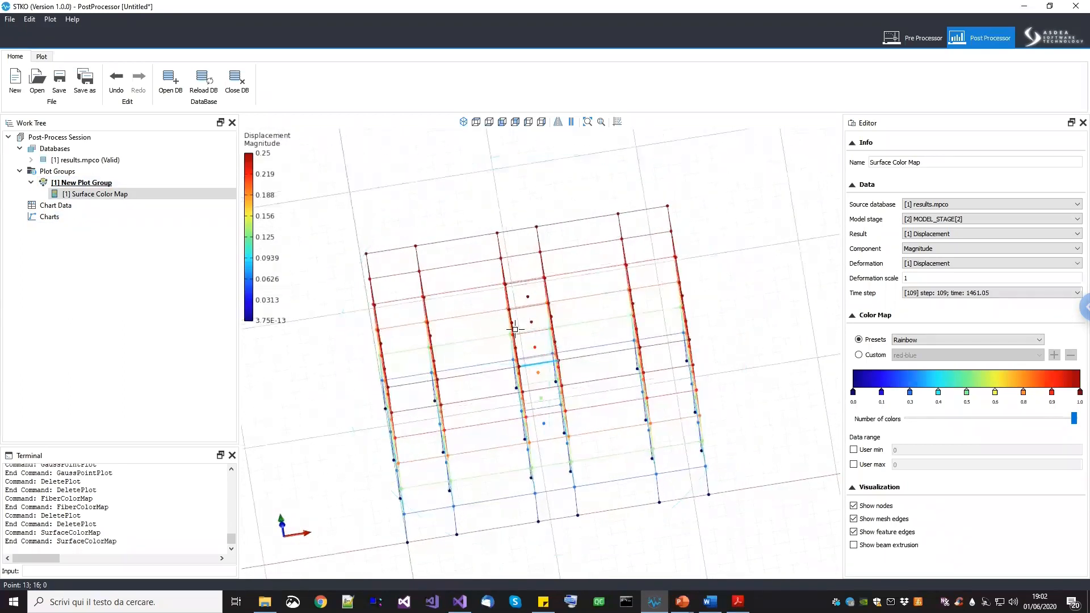
scroll(519, 327, "up", 2)
middle_click_drag(560, 319, 546, 306)
scroll(540, 263, "up", 1)
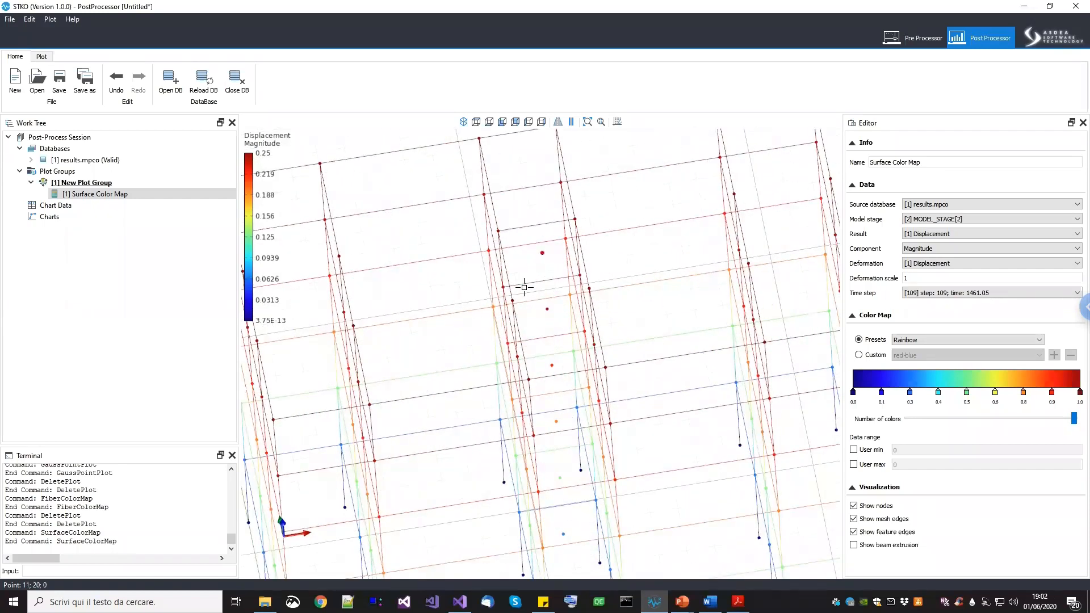
scroll(598, 302, "down", 5)
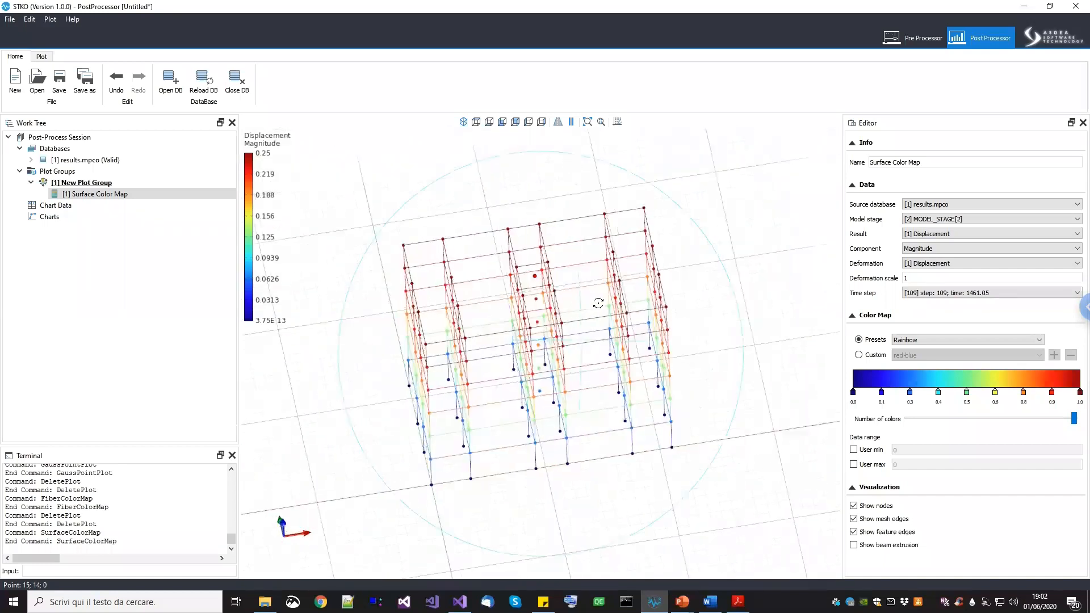
Start a chart data extraction with results on nodes as the result type
right_click(52, 206)
left_click(73, 215)
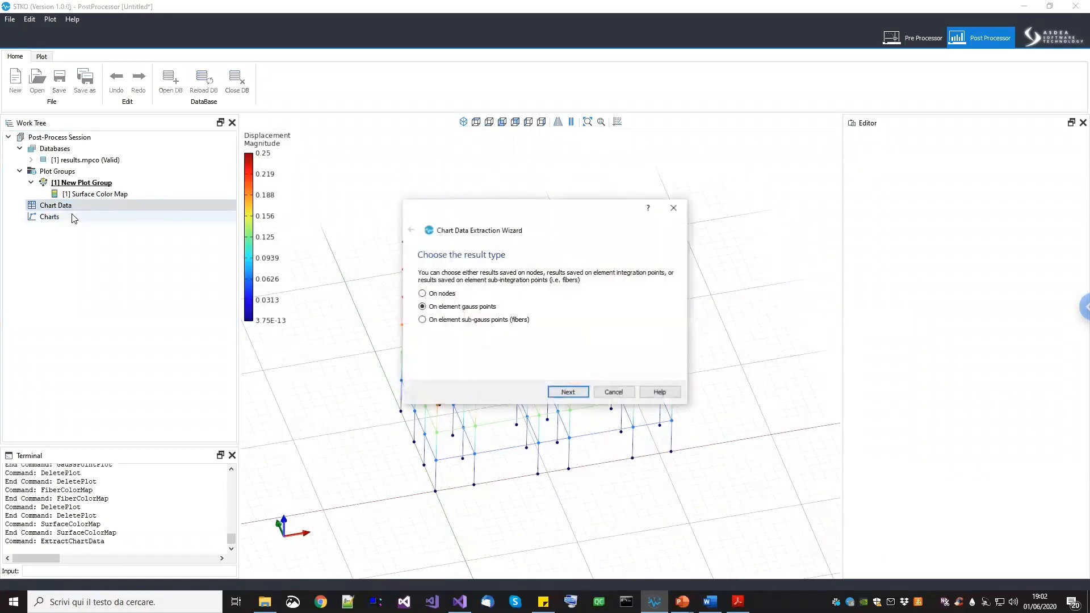
left_click_drag(580, 222, 709, 263)
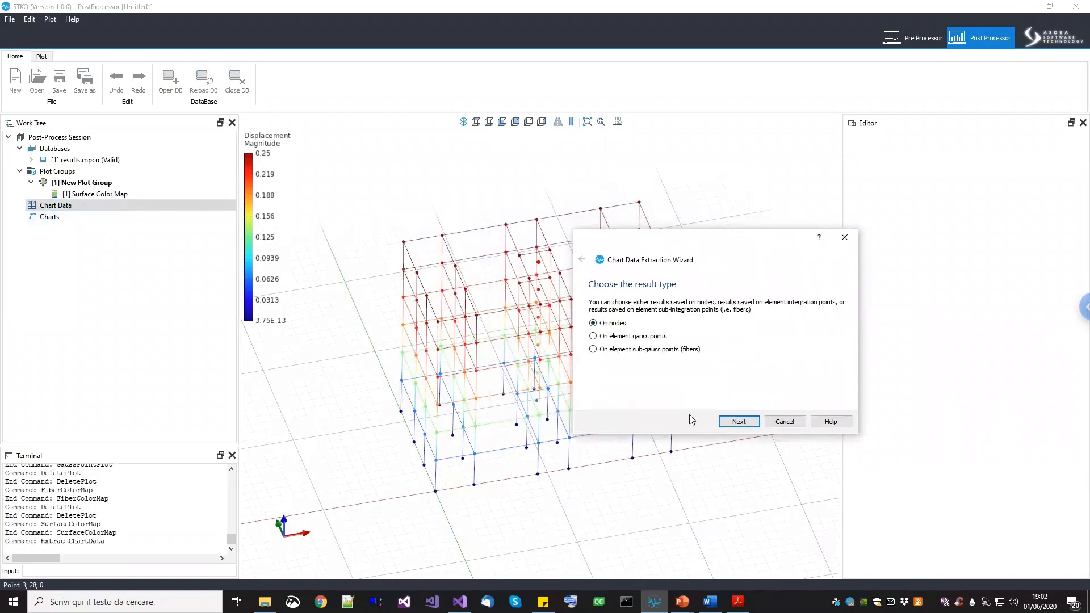
left_click(739, 422)
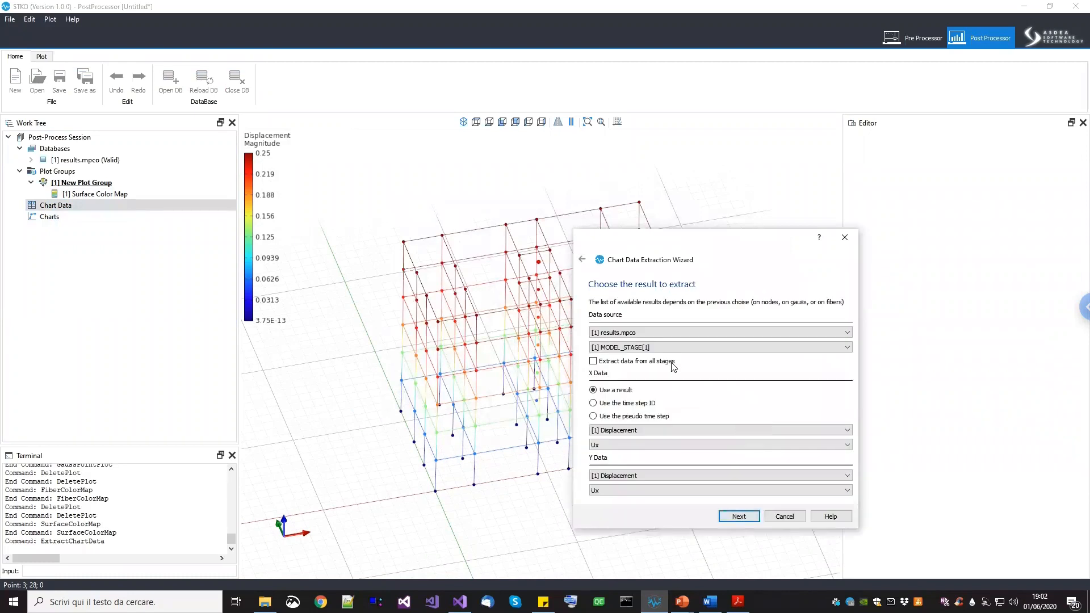
Set the extraction's data source to MODEL_STAGE[2] and use the pseudo time step as X data
left_click(662, 347)
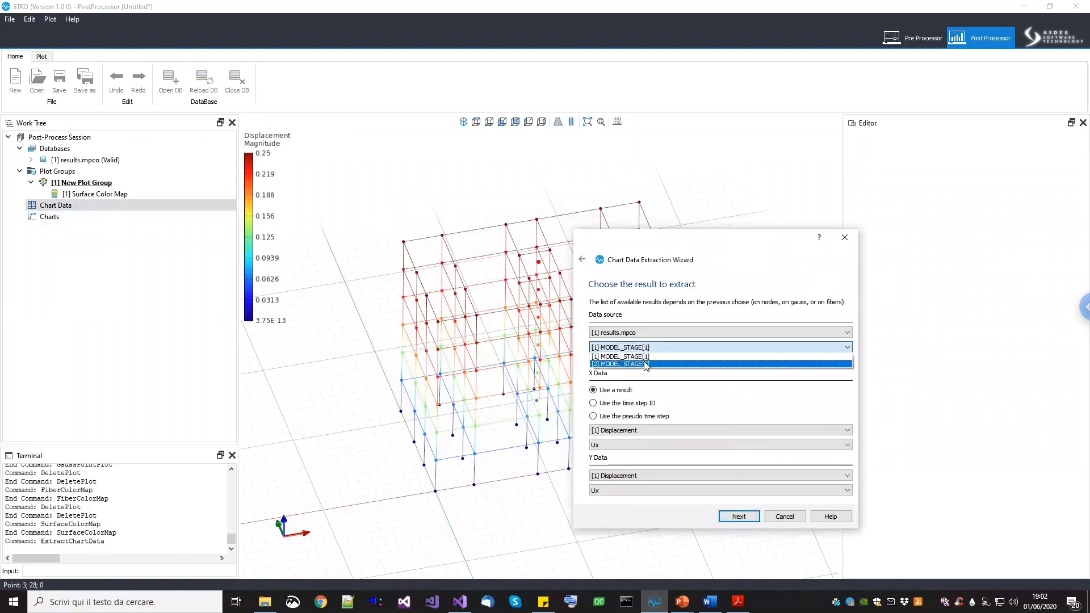
left_click(646, 364)
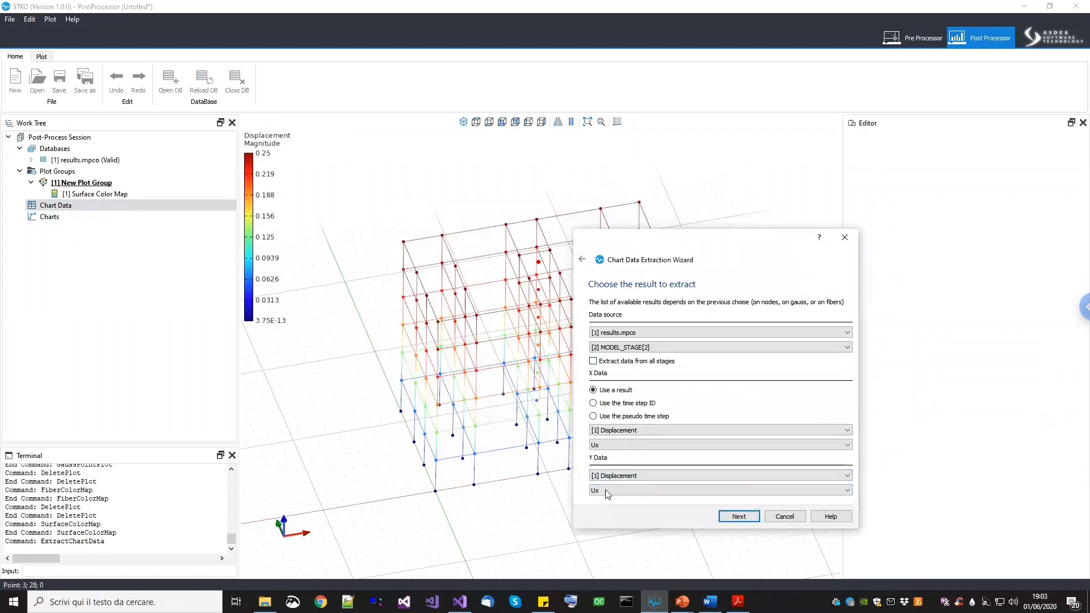
left_click(619, 417)
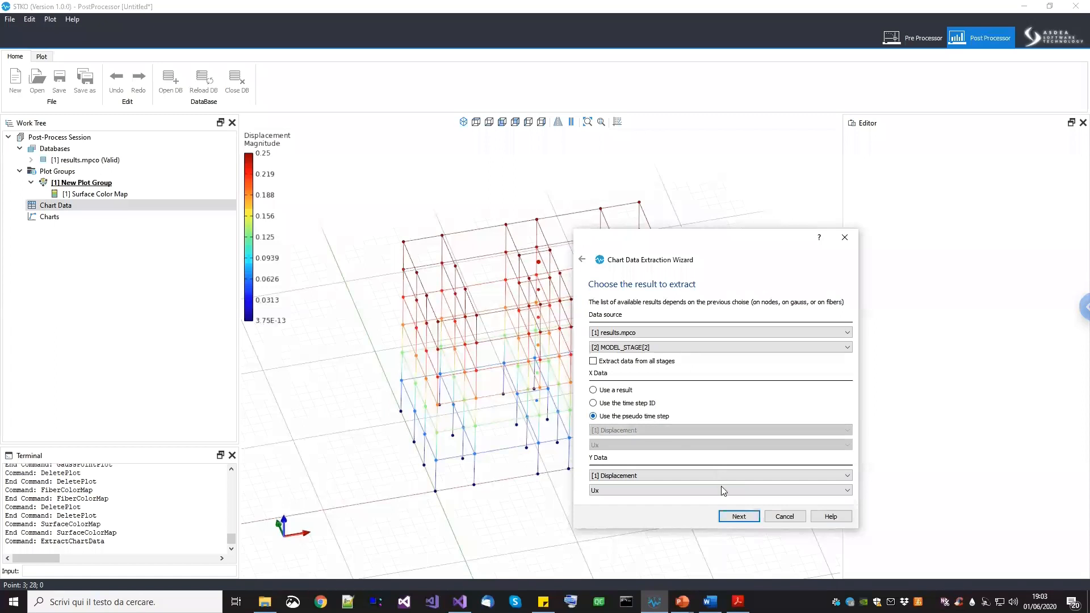
Complete the extraction of displacement Ux at node 174, with PO as the base name and a chart created from it
left_click(738, 516)
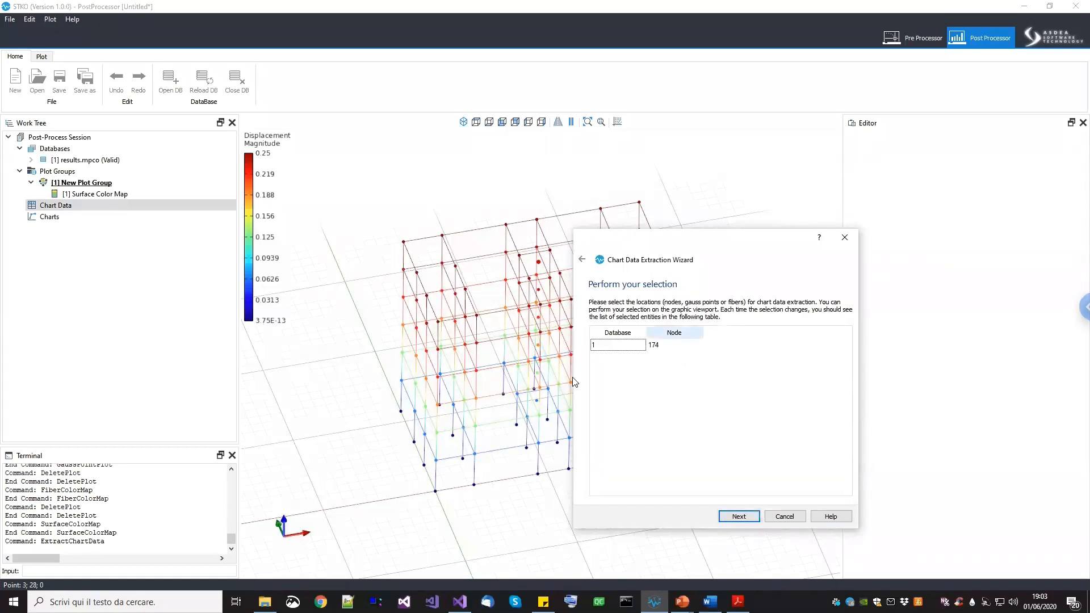
left_click_drag(690, 245, 748, 247)
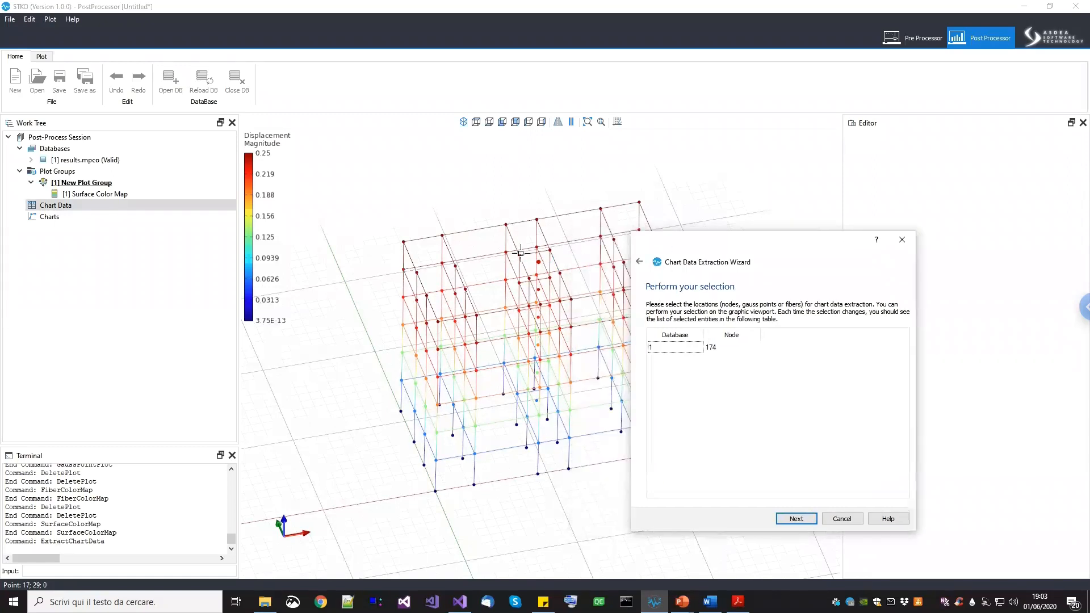
left_click(797, 519)
left_click_drag(803, 334, 725, 414)
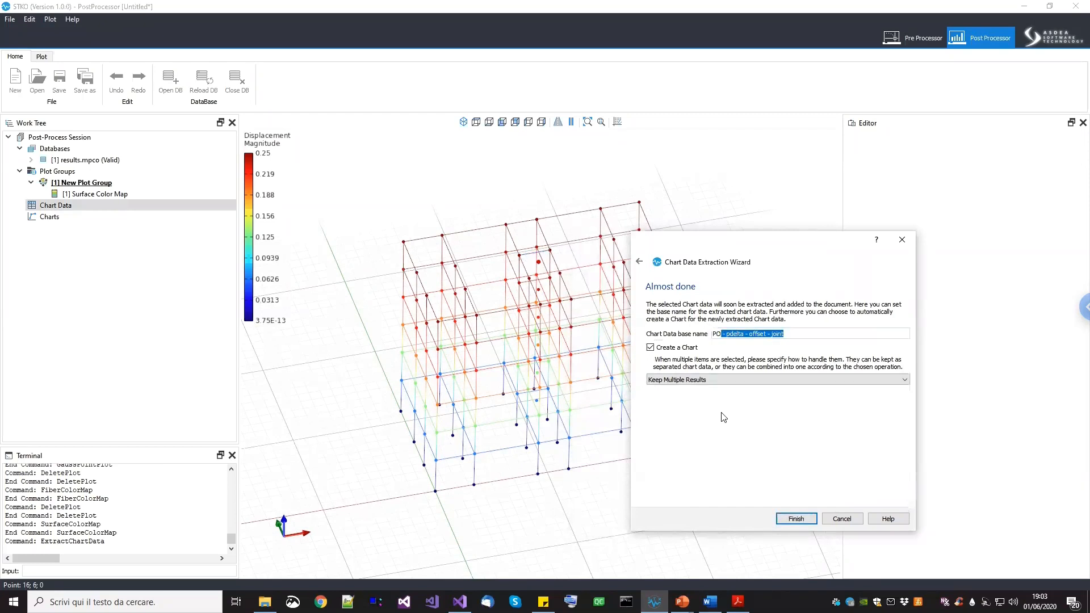
key("BackSpace")
left_click(795, 518)
Examine the PO curve of Ux against pseudo time alongside the displaced building frame
left_click_drag(991, 458, 1040, 456)
scroll(985, 458, "down", 3)
left_click_drag(925, 403, 901, 462)
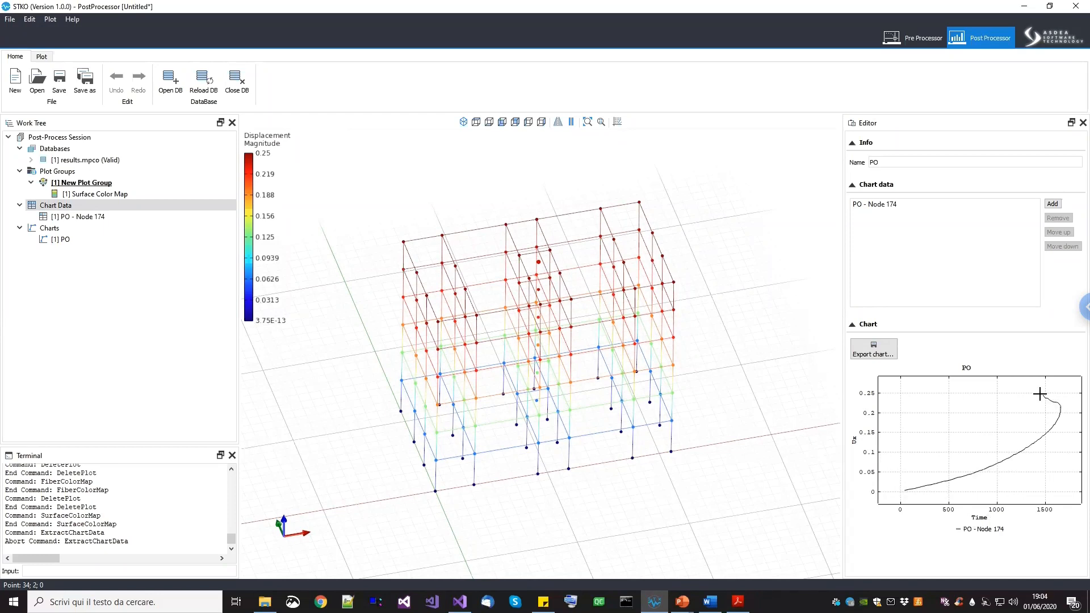
middle_click_drag(512, 375, 513, 391)
middle_click_drag(603, 400, 612, 396)
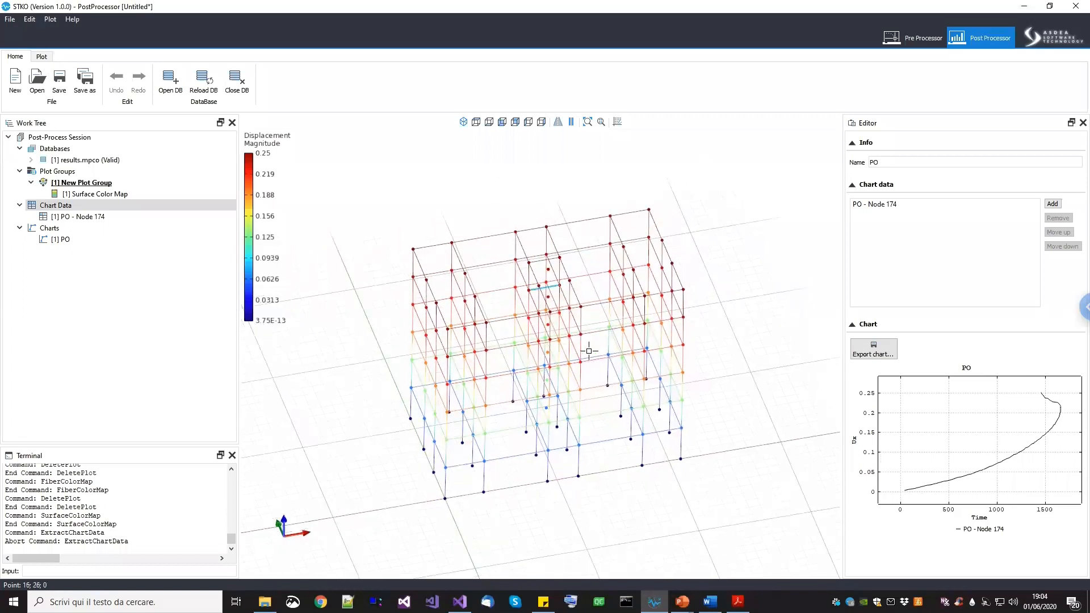
middle_click_drag(590, 351, 592, 342)
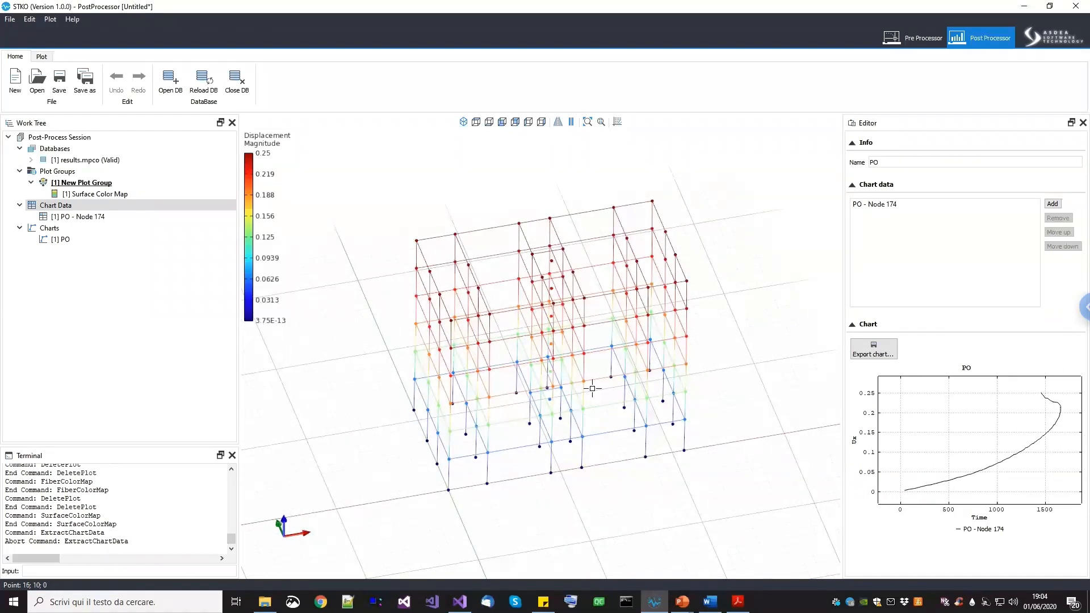
middle_click_drag(589, 386, 589, 399)
scroll(606, 365, "up", 2)
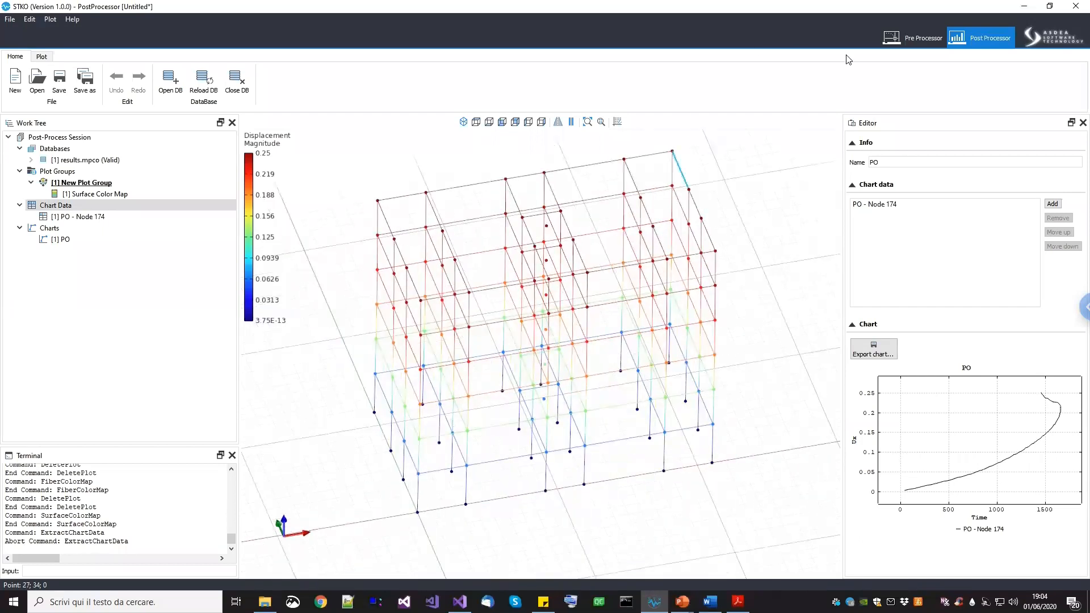
Return to the pre-processor and set the column element property's transType to PDelta
left_click(929, 39)
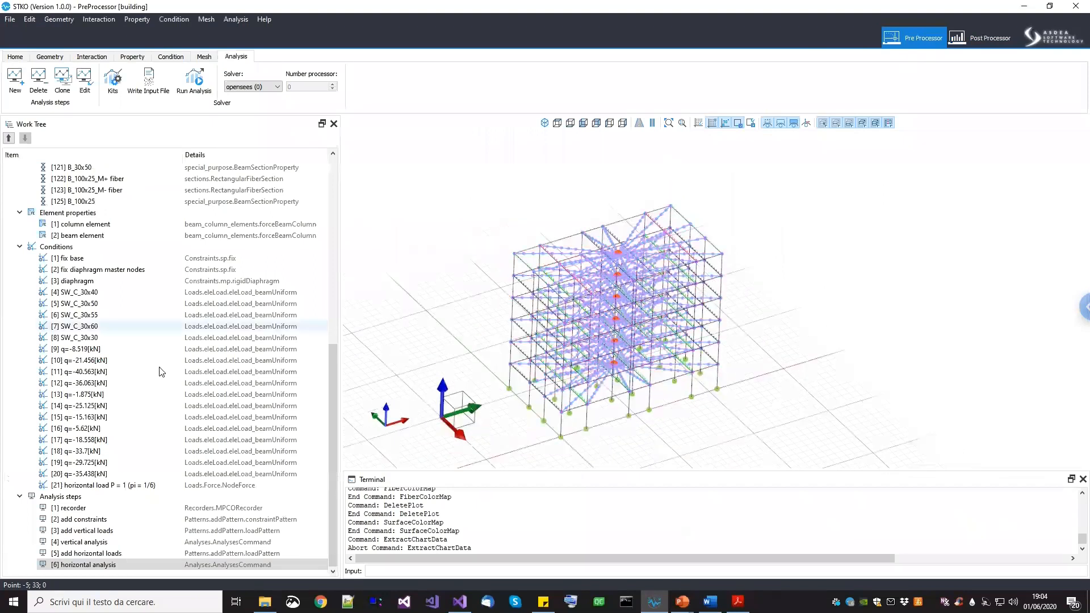
scroll(146, 363, "up", 3)
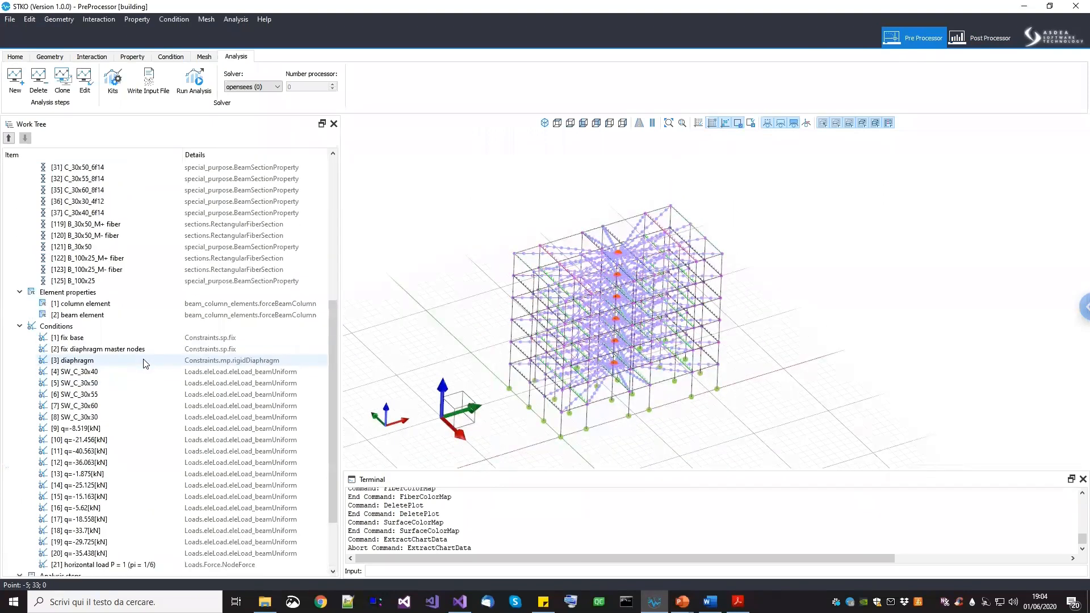
right_click(109, 306)
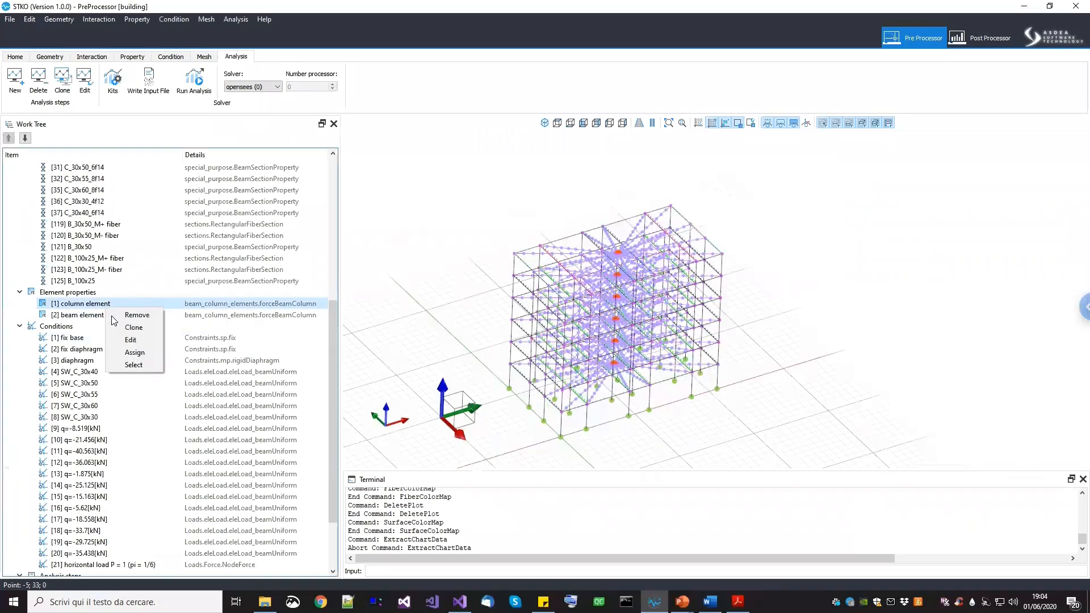
left_click(128, 341)
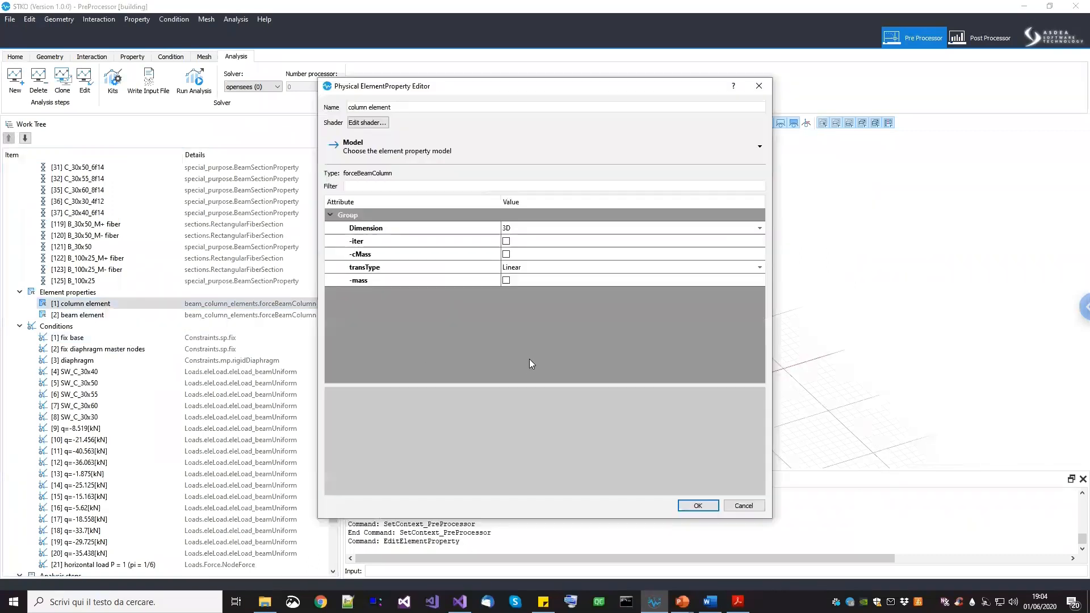
left_click(566, 272)
left_click(563, 269)
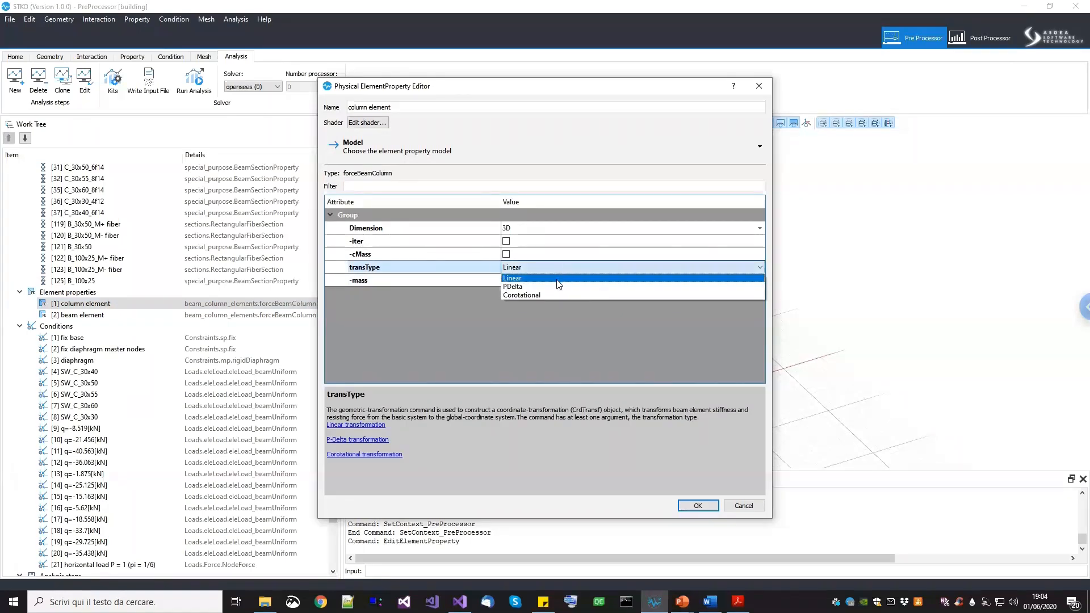
left_click(550, 289)
left_click(697, 505)
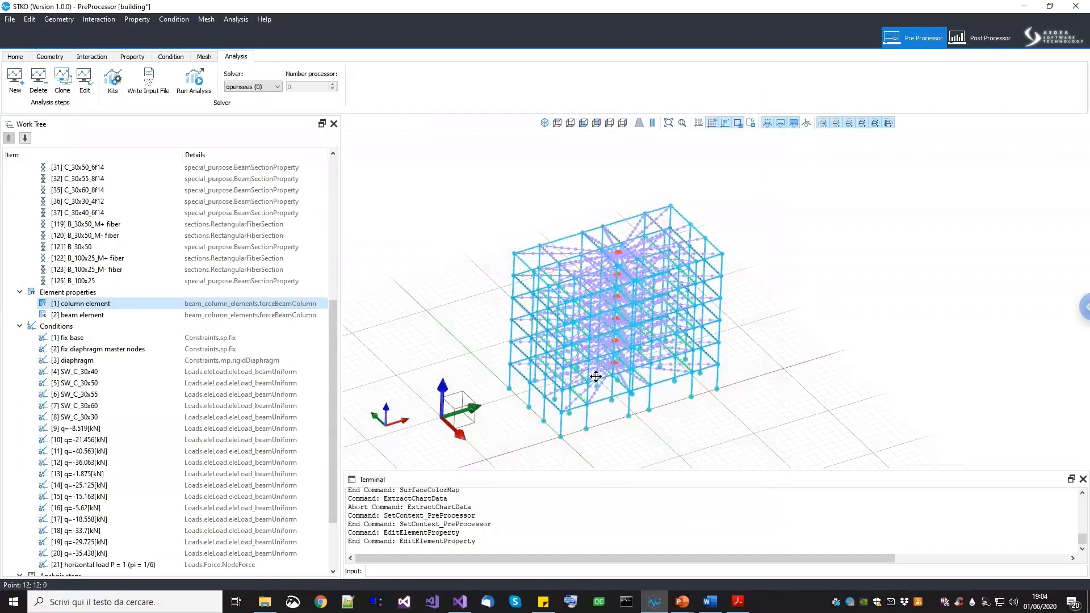
Save the building model and run the analysis in the example folder
middle_click_drag(596, 357, 596, 377)
key("ctrl+s")
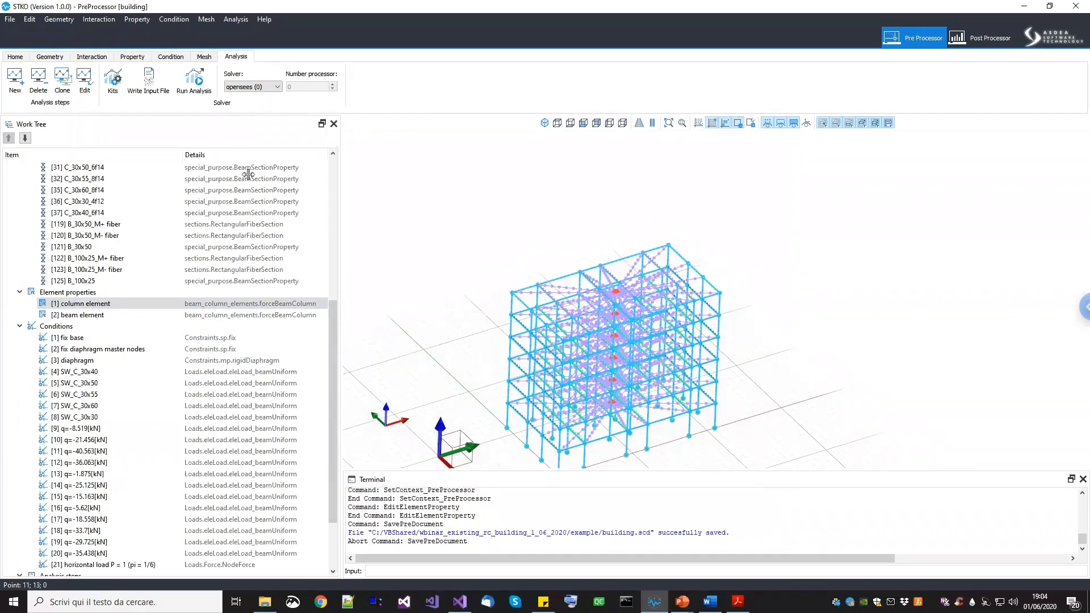
left_click(190, 90)
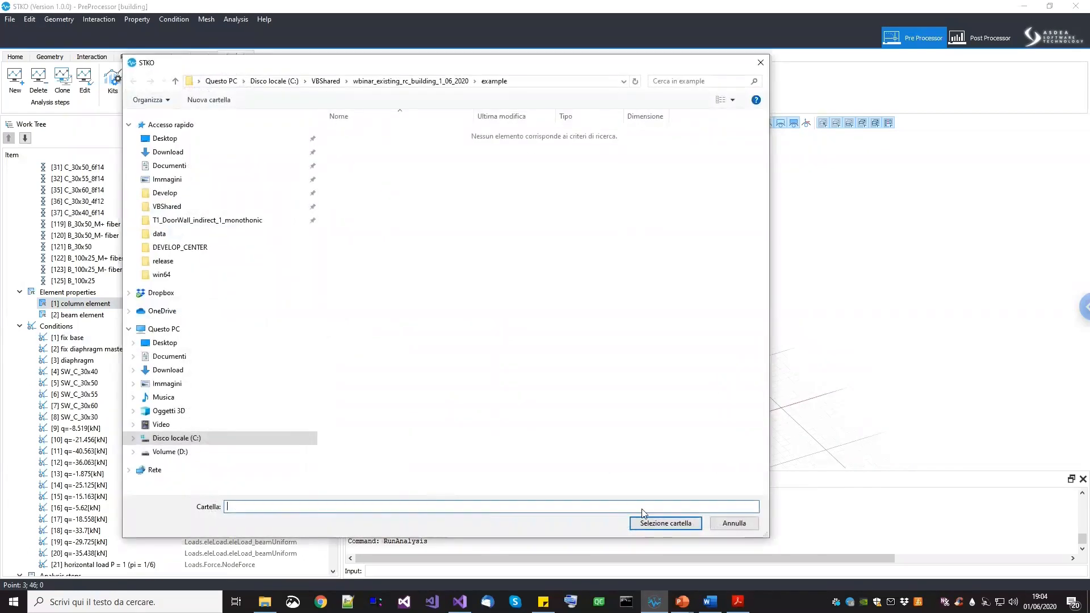
left_click(658, 519)
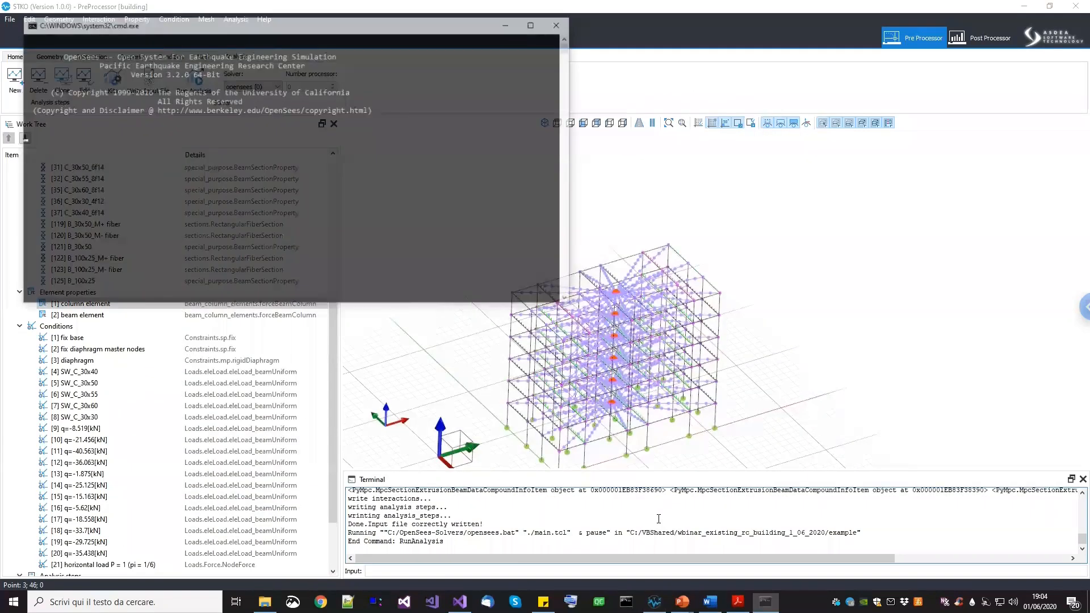
Back in the post-processor, unlink the PO - Node 174 chart data from the database and display the PO chart
left_click(987, 41)
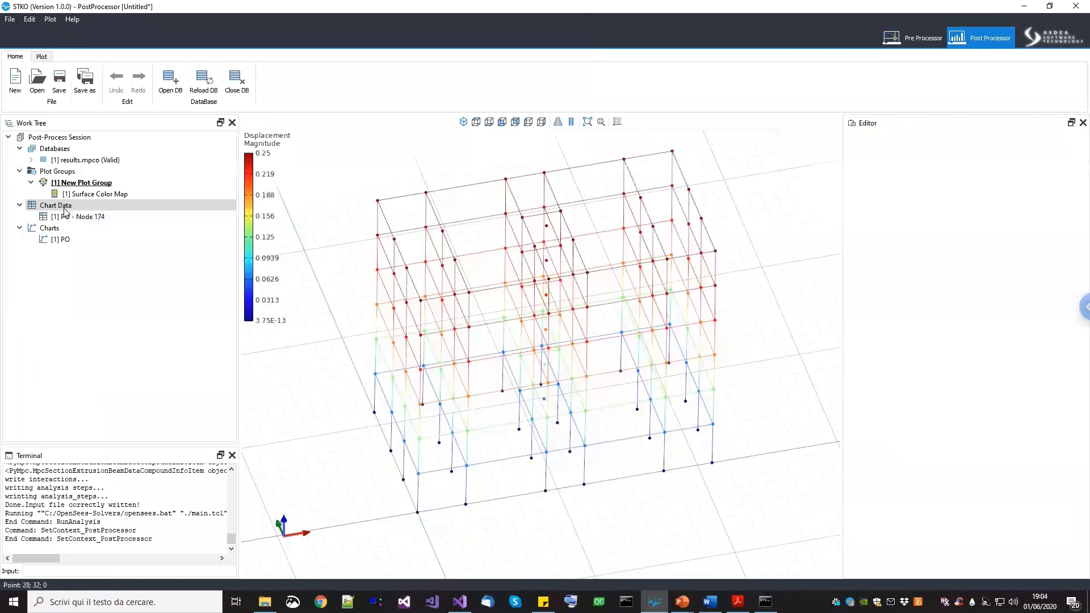
left_click(67, 219)
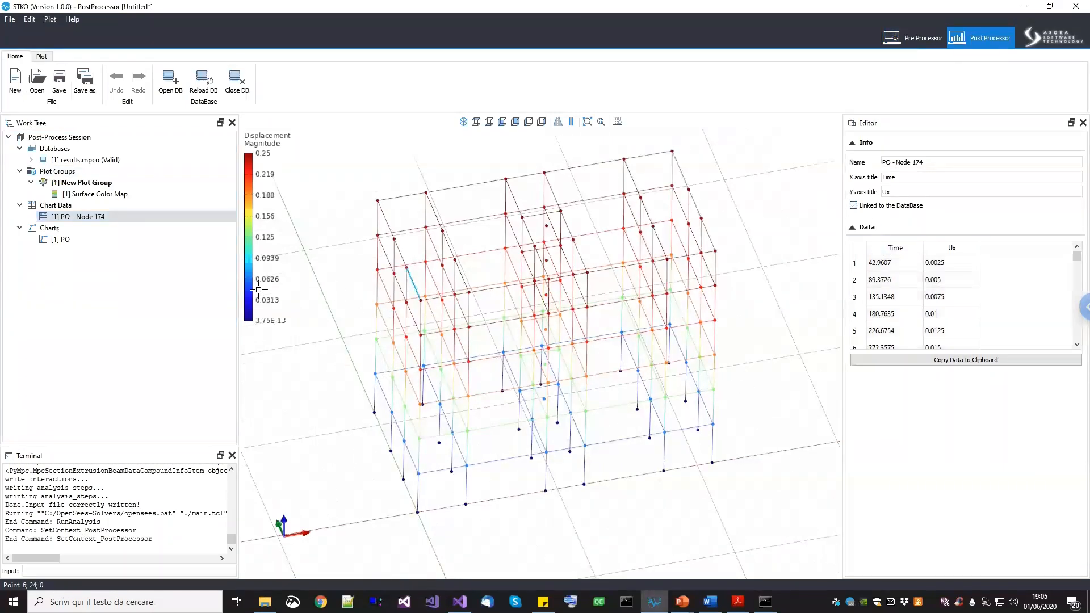
left_click(79, 241)
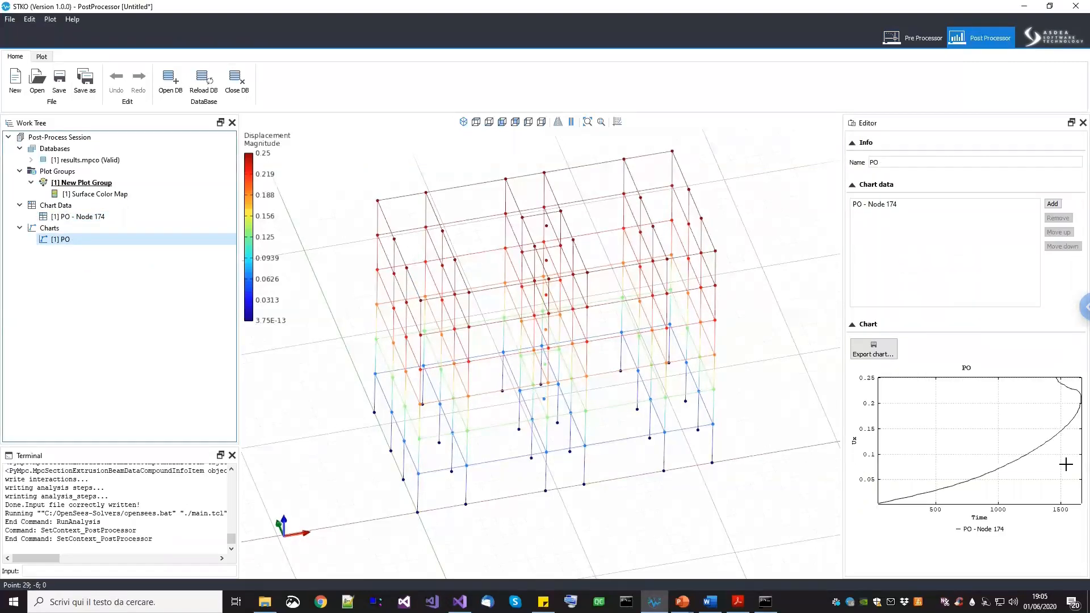
Dismiss the finished OpenSees console and reload the results.mpco database
left_click(765, 601)
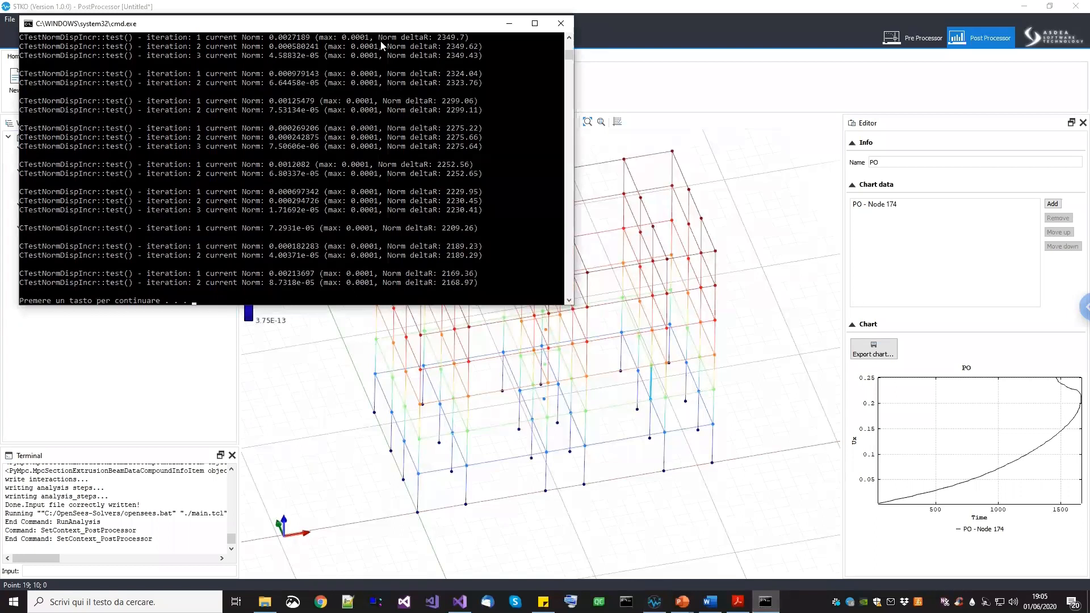
left_click_drag(375, 28, 382, 45)
key("Return")
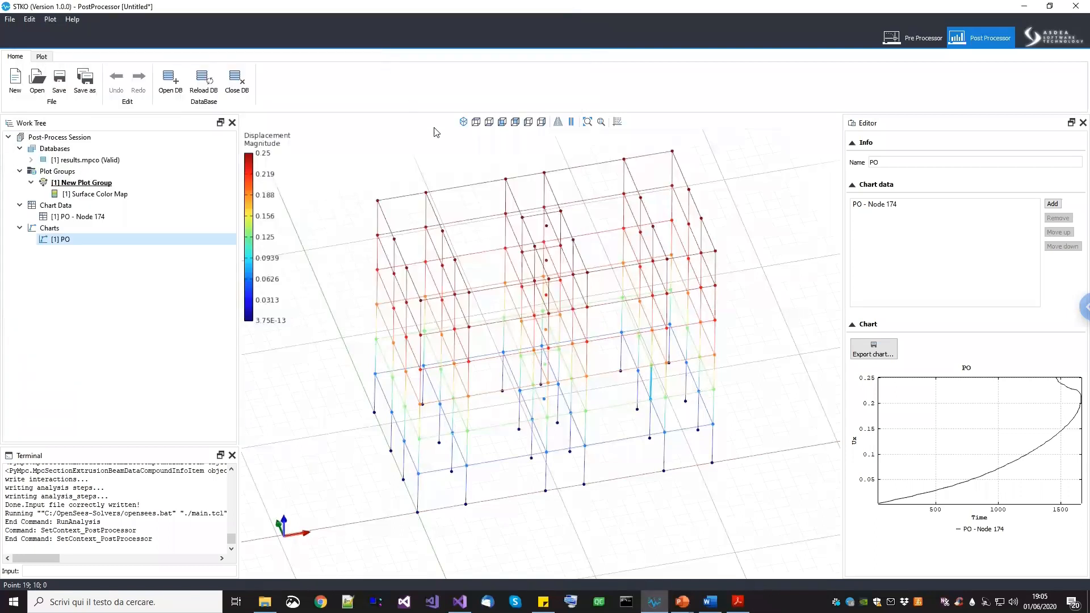
left_click(89, 162)
right_click(89, 161)
left_click(110, 183)
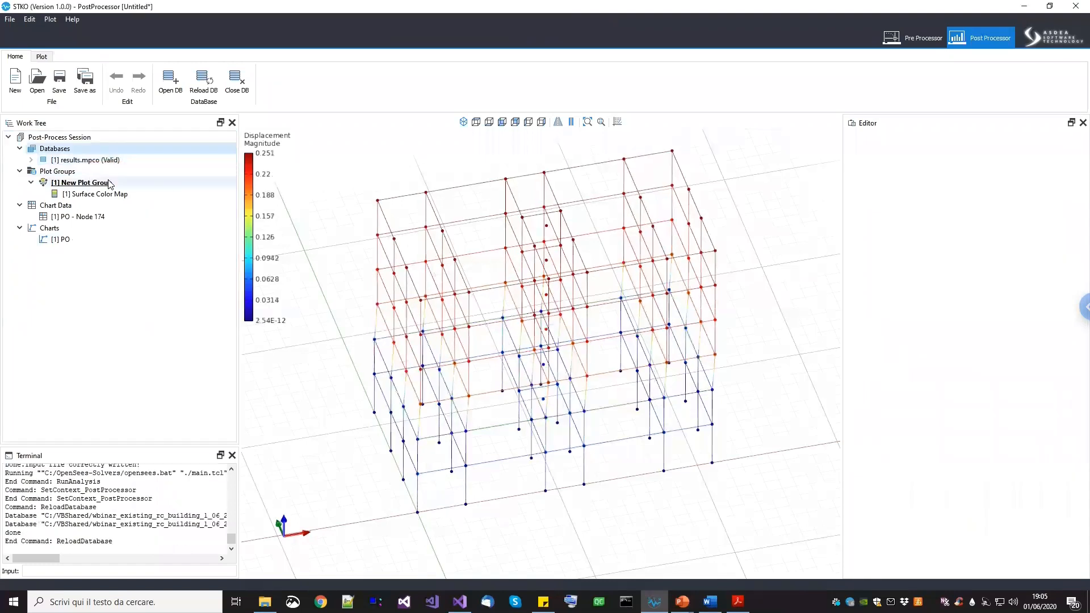
Show the beam extrusion in the Surface Color Map, set its deformation scale to 10 and inspect the deformed building
left_click(77, 194)
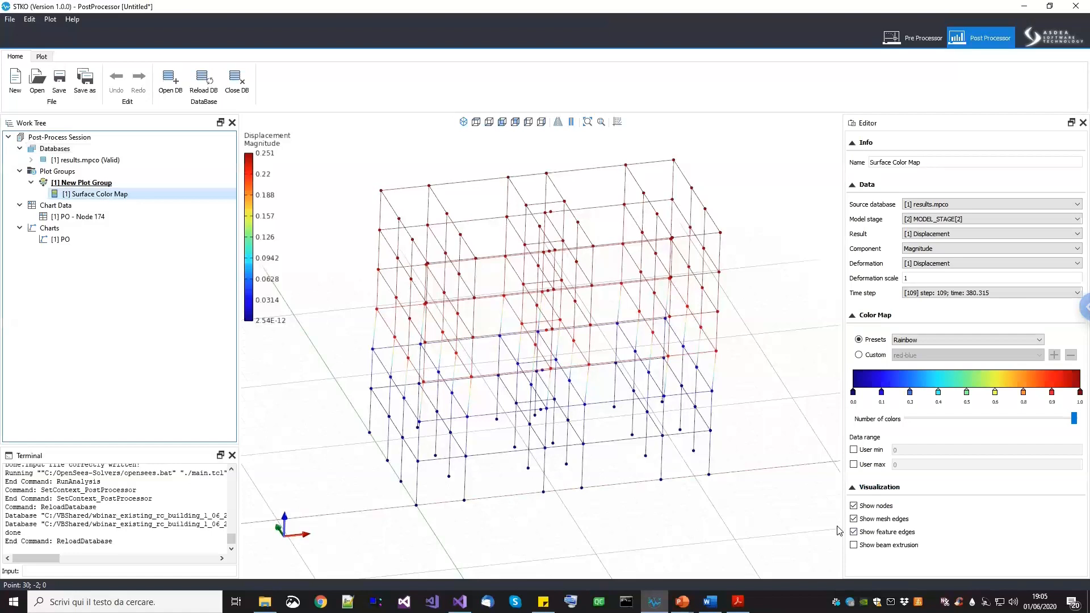
left_click(853, 544)
left_click(930, 278)
type("0")
key("Return")
left_click_drag(576, 238, 554, 472)
middle_click_drag(554, 473, 556, 493)
middle_click_drag(611, 309, 568, 309)
scroll(602, 317, "up", 1)
scroll(543, 290, "up", 2)
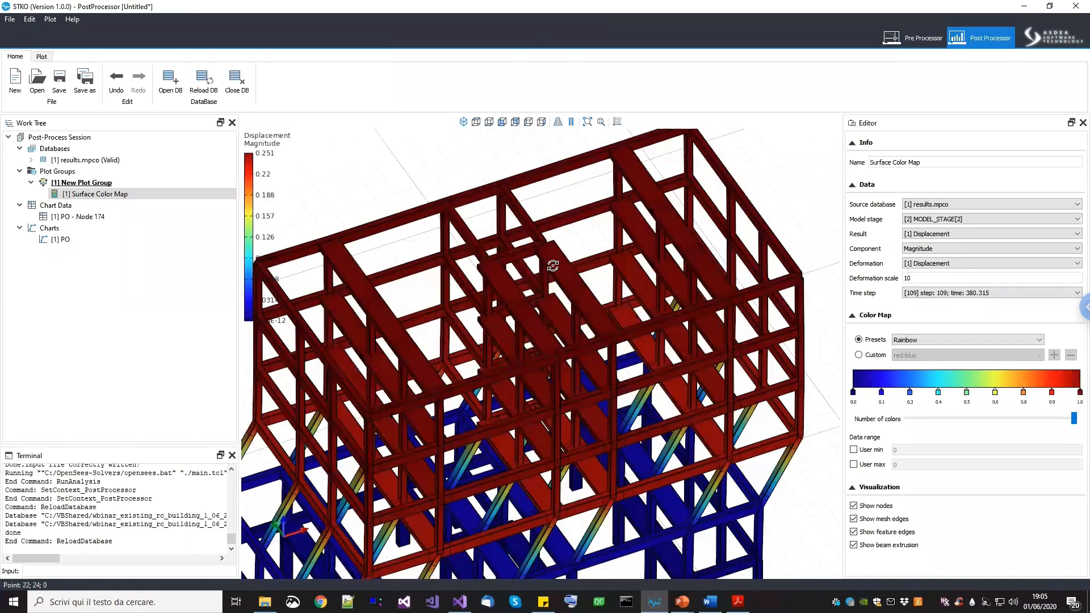
middle_click_drag(552, 265, 541, 260)
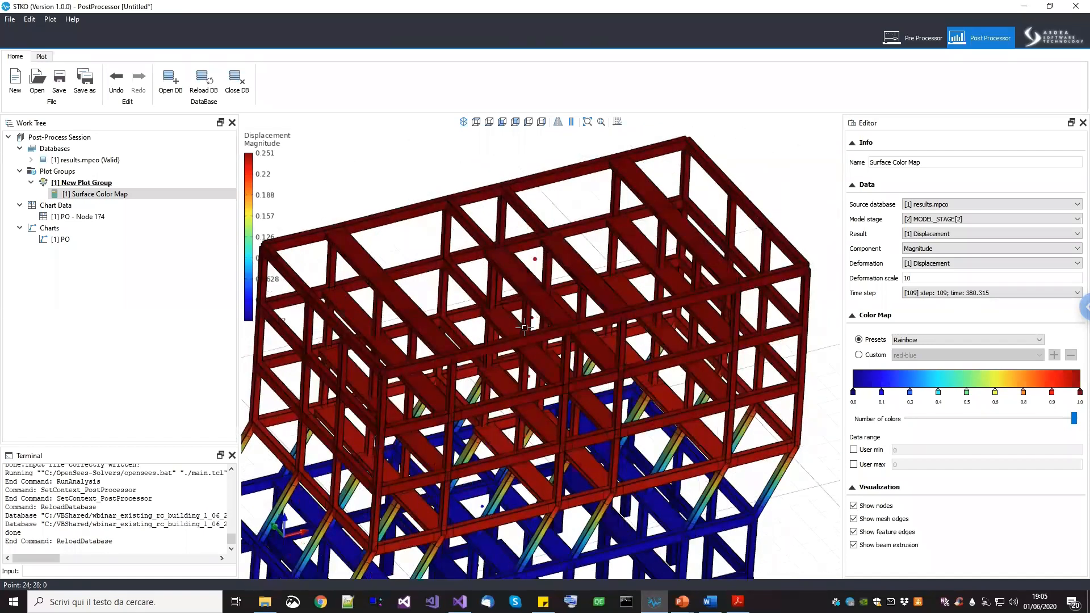
scroll(524, 327, "down", 3)
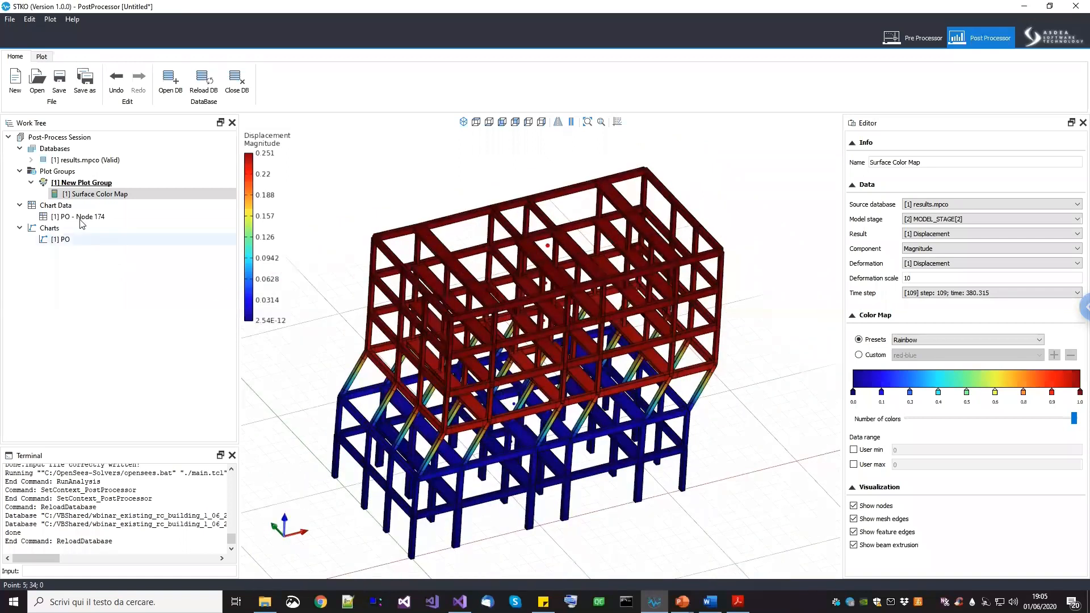
Start another chart data extraction on nodes, using MODEL_STAGE[2] only as the data source
left_click(72, 207)
right_click(73, 207)
left_click(113, 216)
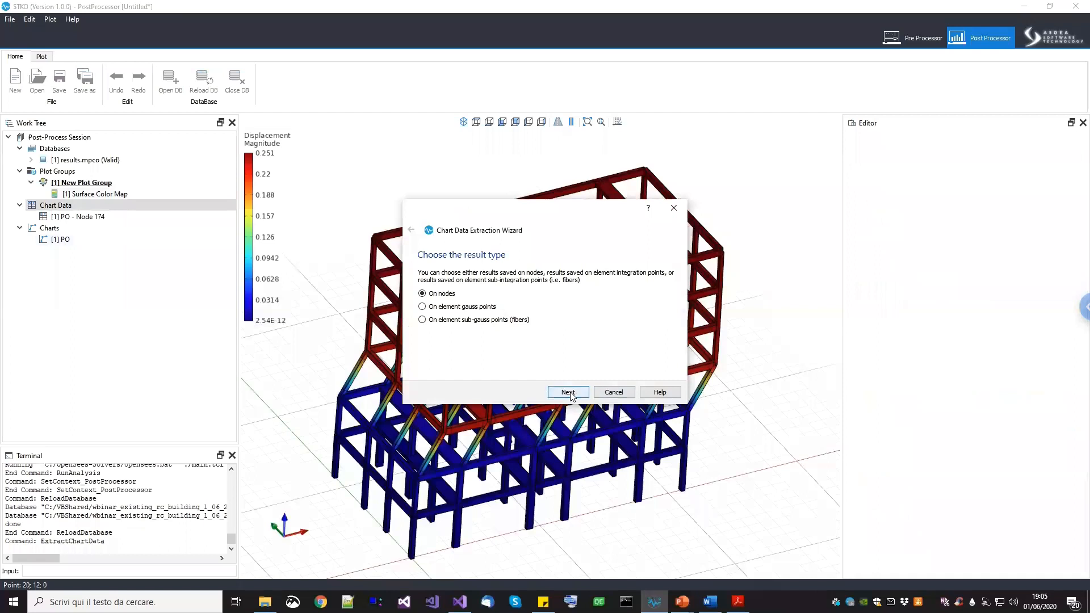
left_click(567, 391)
left_click(464, 317)
left_click(464, 331)
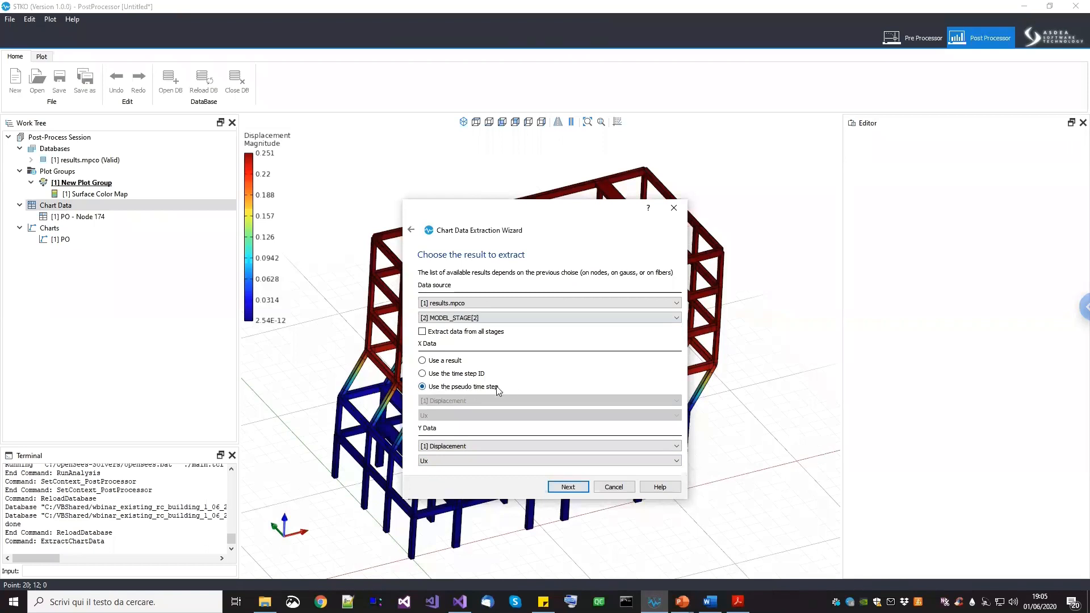
Extract Ux against pseudo time at node 174 with base name PO - pdelta, without creating a chart
left_click(554, 485)
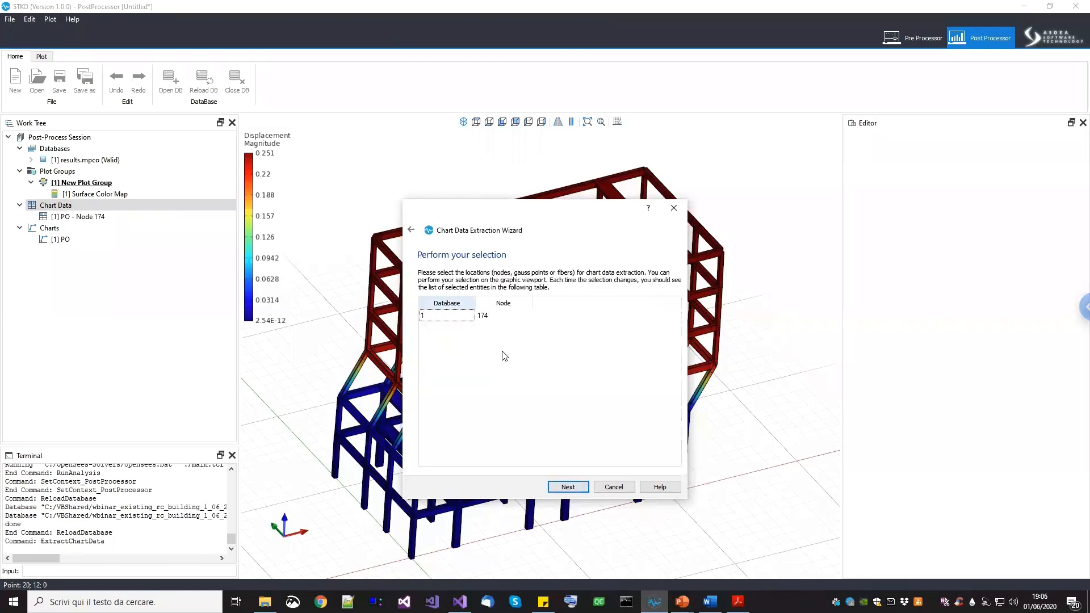
left_click(569, 488)
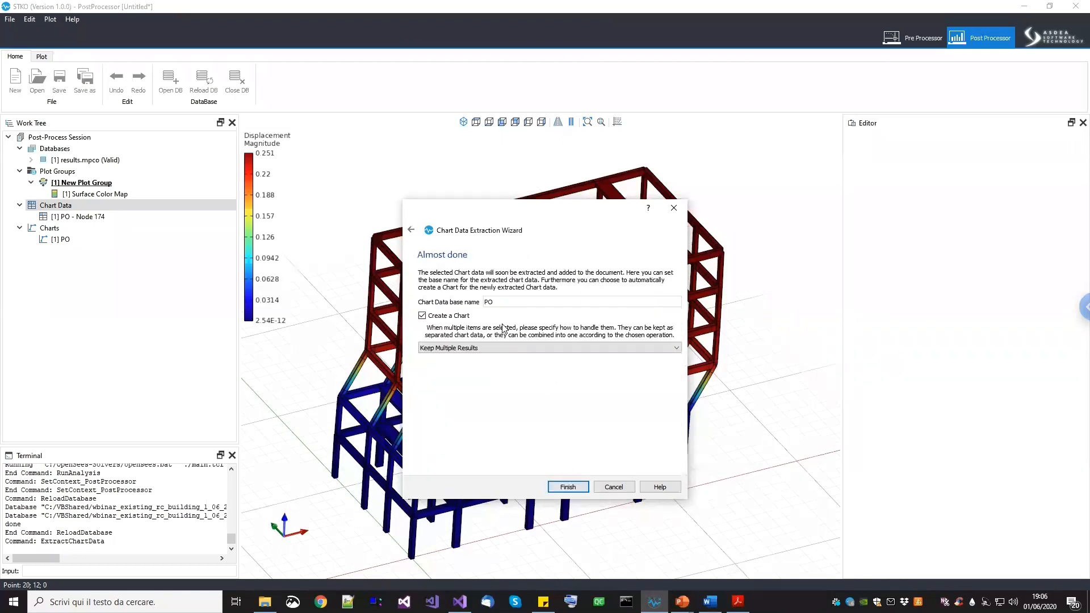
type("- pdelta")
left_click(422, 316)
left_click(568, 487)
Check the newly extracted P-delta data and rename the first chart data entry to PO
left_click(126, 229)
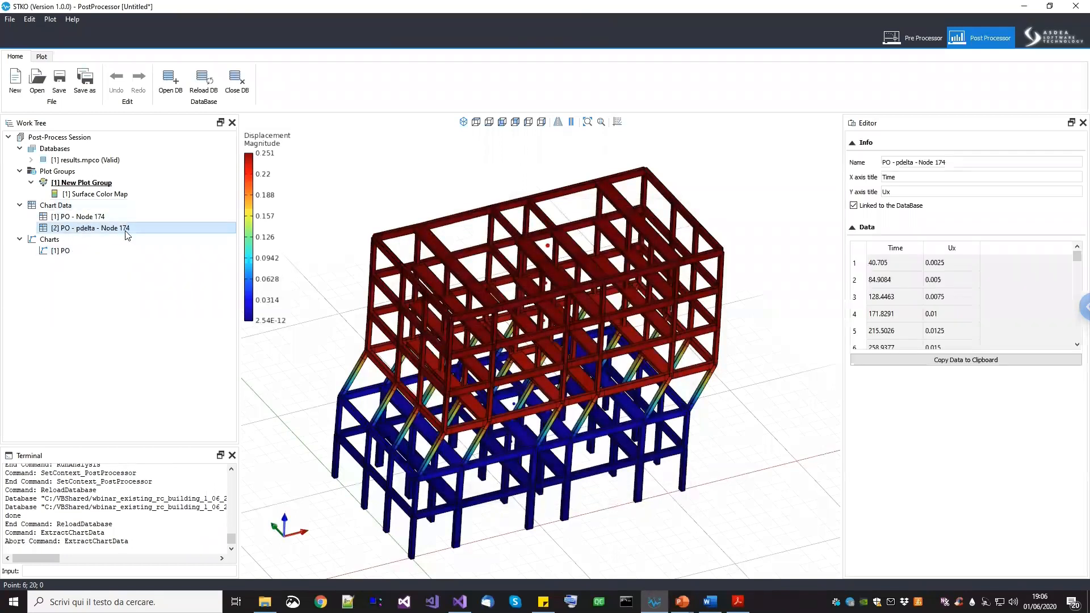
left_click(91, 216)
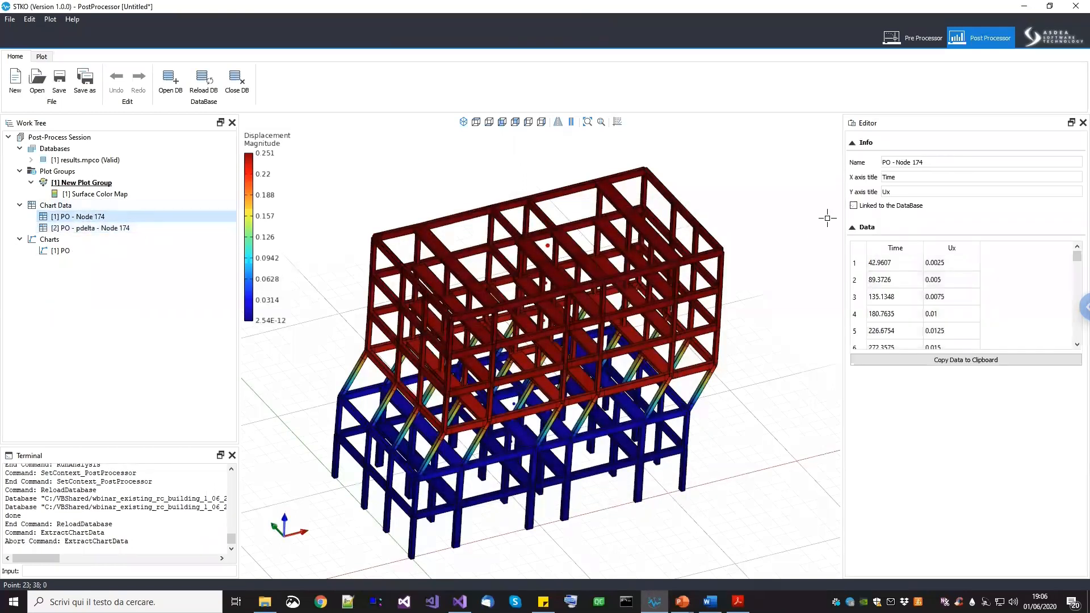
left_click_drag(924, 163, 892, 175)
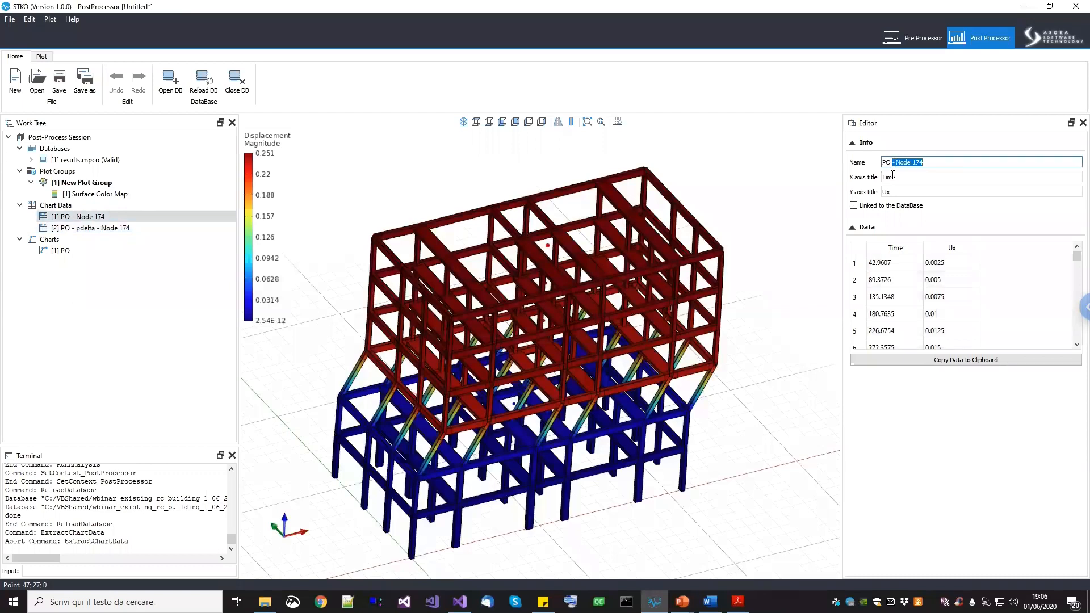
key("BackSpace")
key("Return")
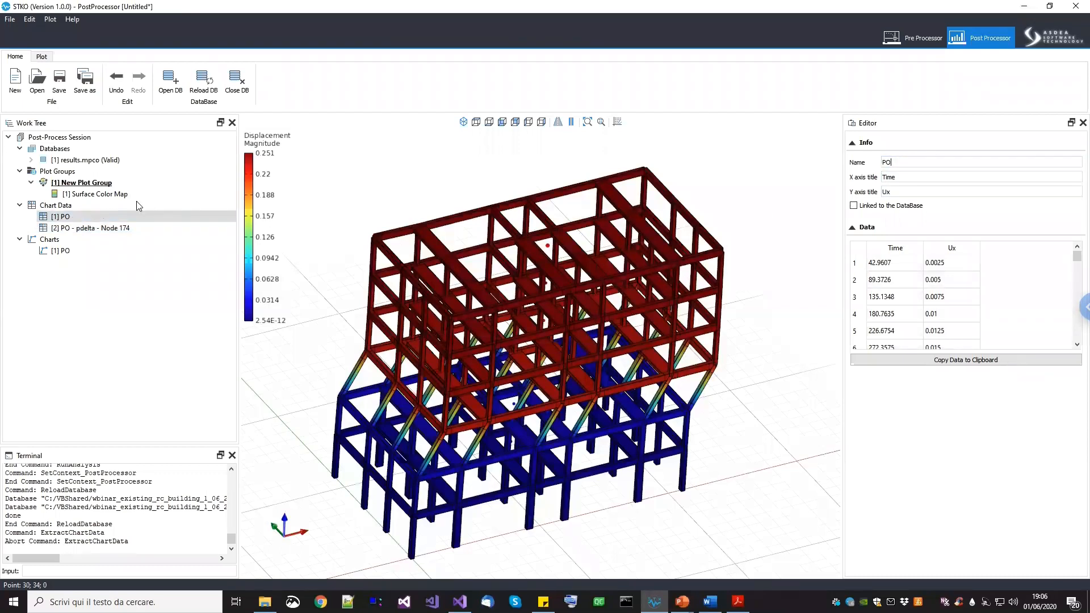
Rename the second chart data entry to PO - pdelta and open the PO chart's settings
left_click(80, 230)
left_click(920, 163)
left_click_drag(946, 162, 911, 162)
key("BackSpace")
left_click(67, 251)
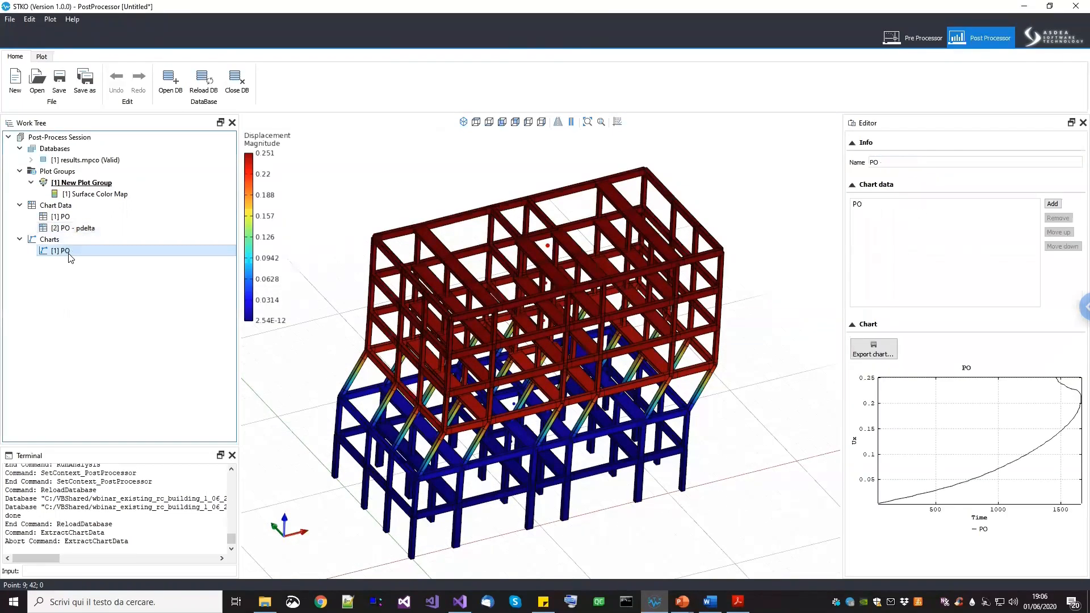
Add the PO - pdelta data set to the PO chart so both pushover curves are plotted together
left_click(1052, 203)
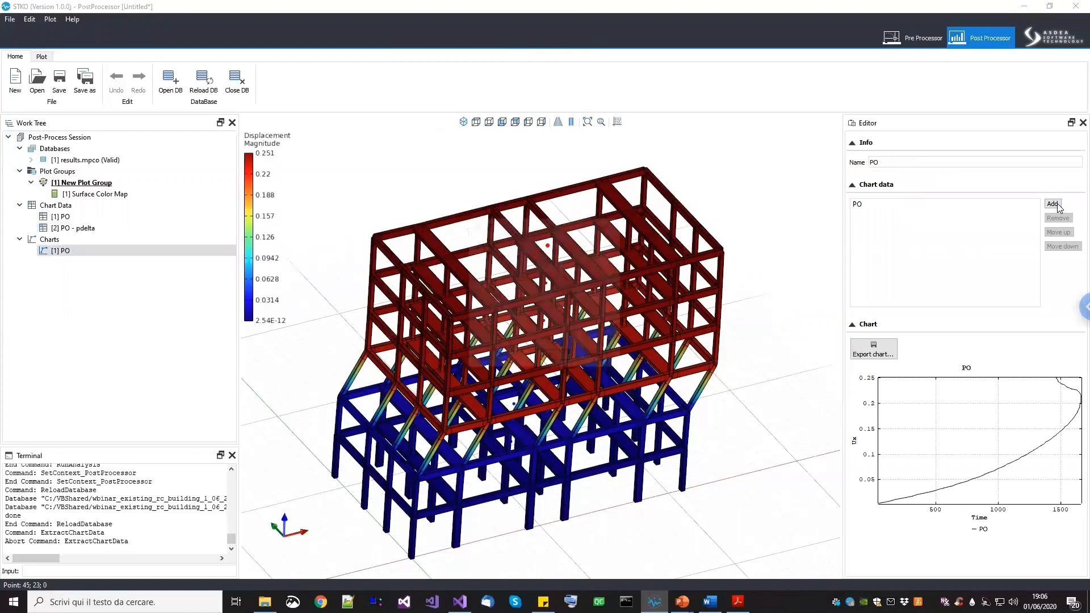
left_click(522, 256)
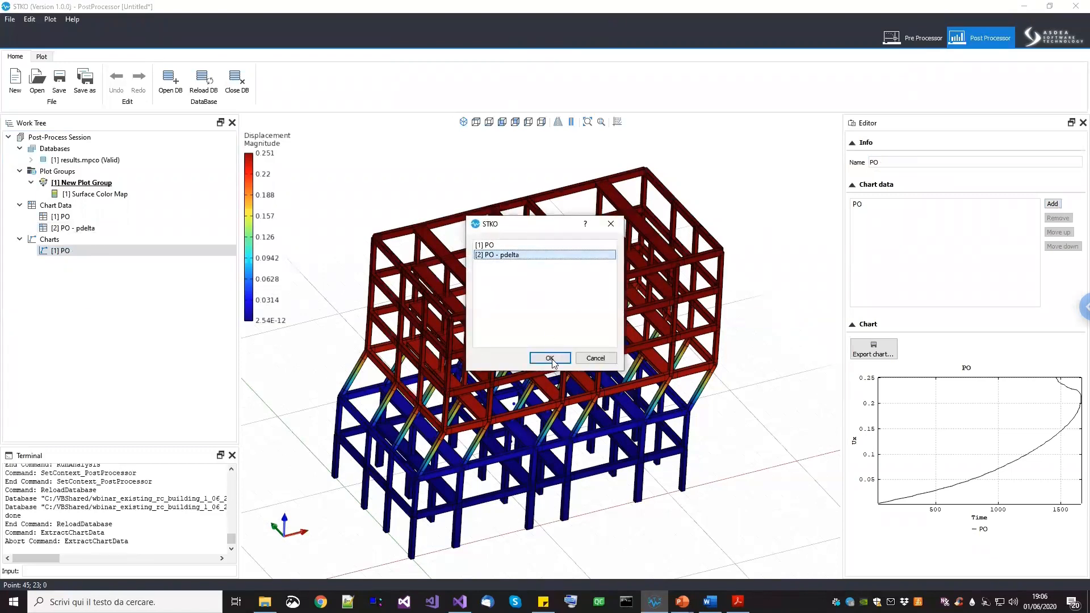
left_click(550, 358)
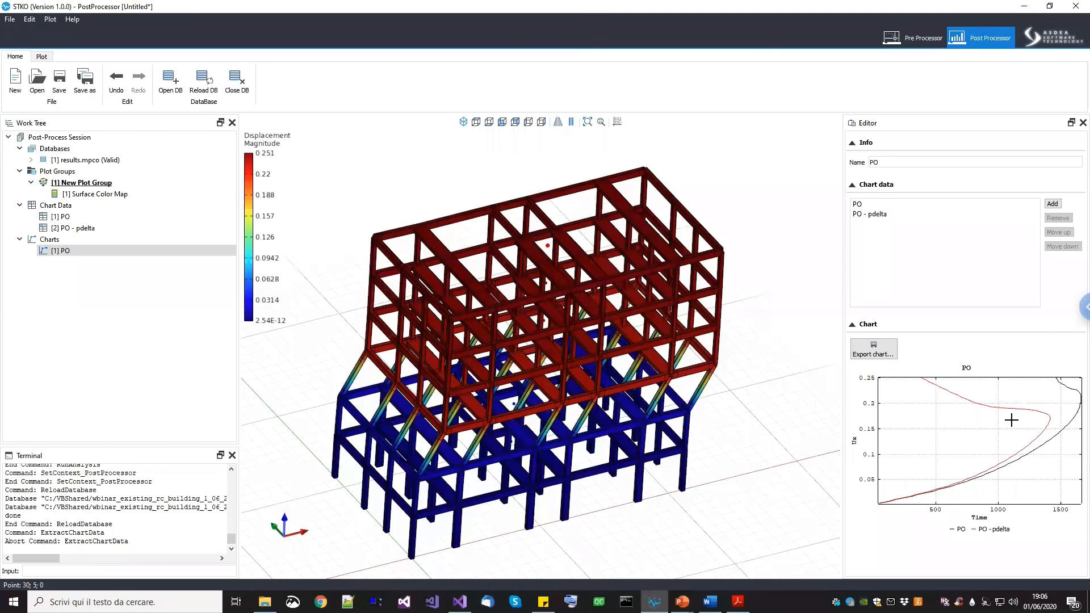
Examine the deformed building's displacement color map alongside the two pushover curves
middle_click_drag(649, 388, 689, 365)
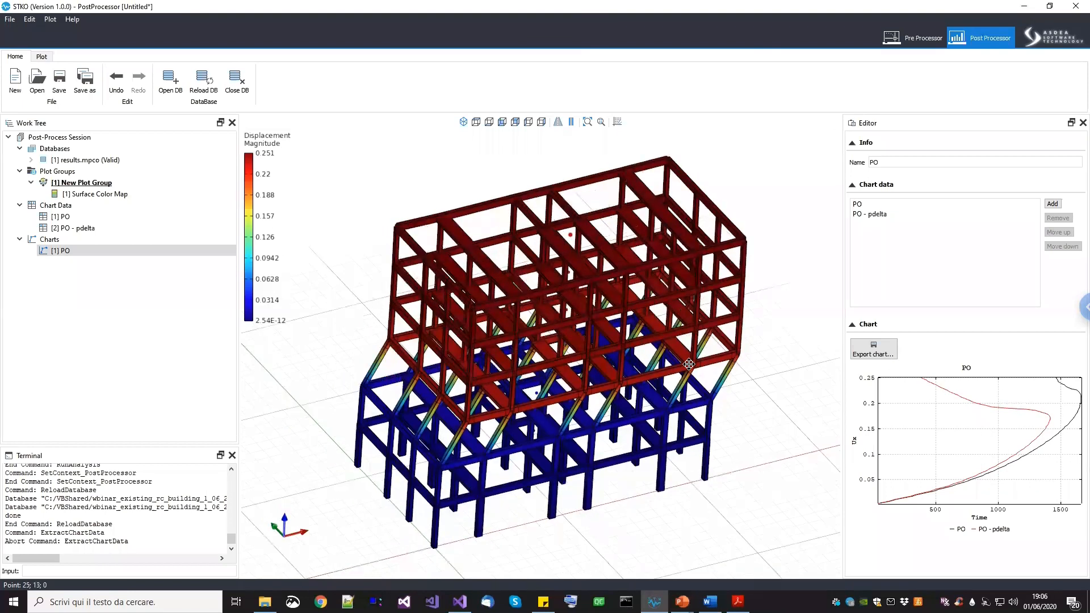
middle_click_drag(646, 406, 644, 415)
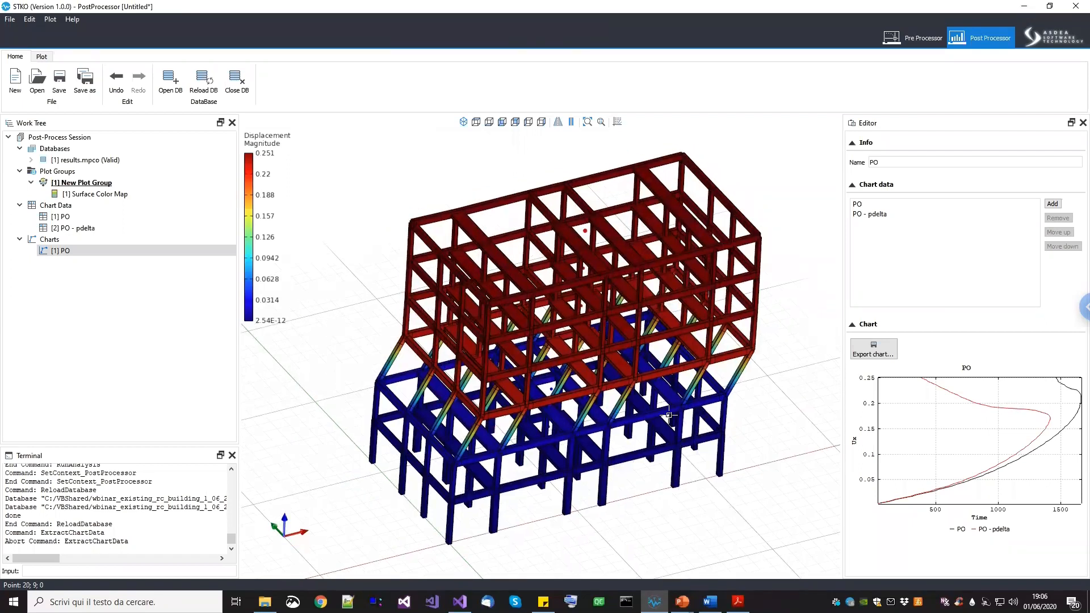
scroll(672, 414, "up", 2)
scroll(684, 432, "down", 3)
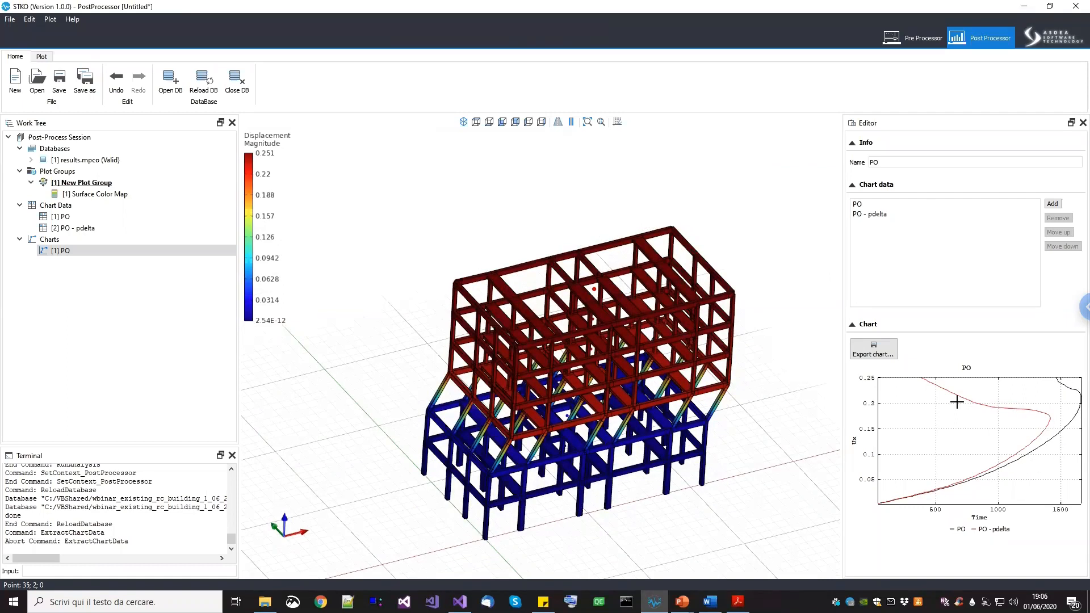
middle_click_drag(531, 429, 533, 404)
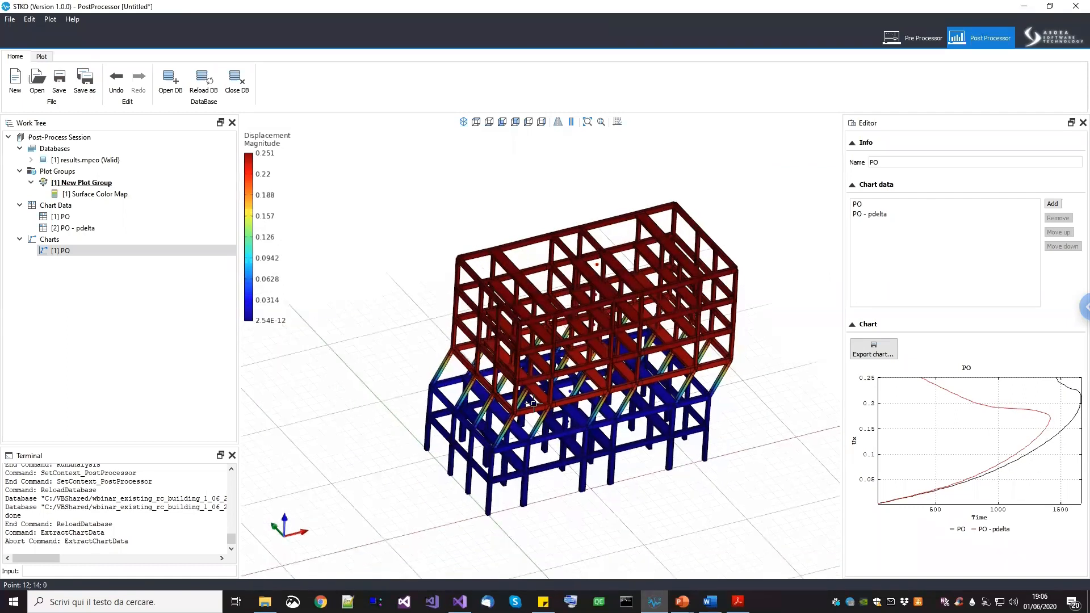
scroll(580, 274, "up", 1)
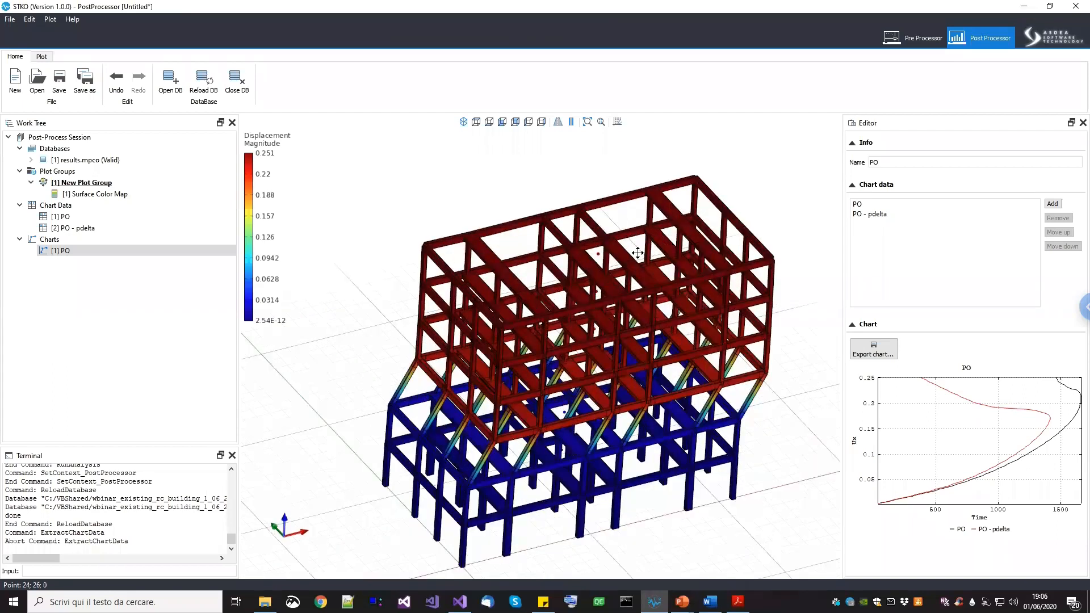
middle_click_drag(437, 240, 428, 247)
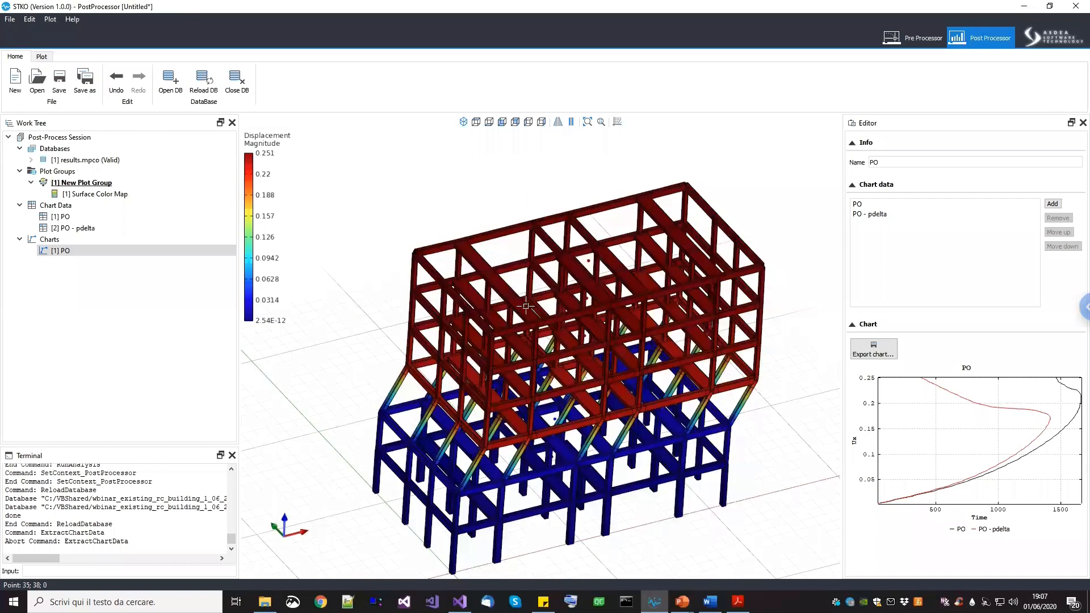
left_click_drag(646, 303, 538, 237)
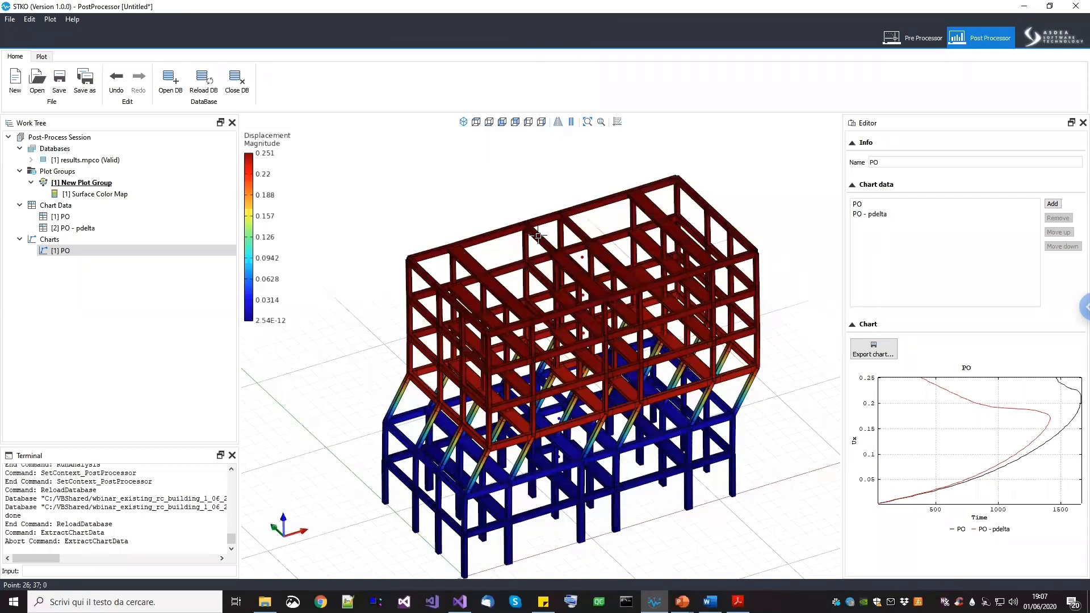
Create a new plot group, add a Gauss point plot to it, and open that plot's settings
left_click(80, 171)
right_click(79, 172)
left_click(104, 183)
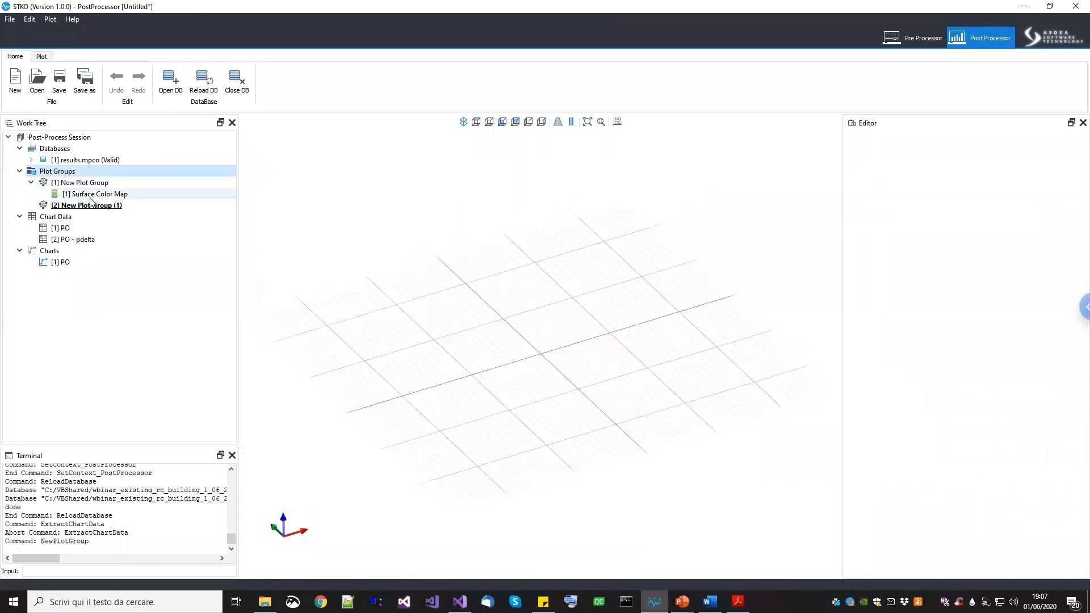
right_click(85, 205)
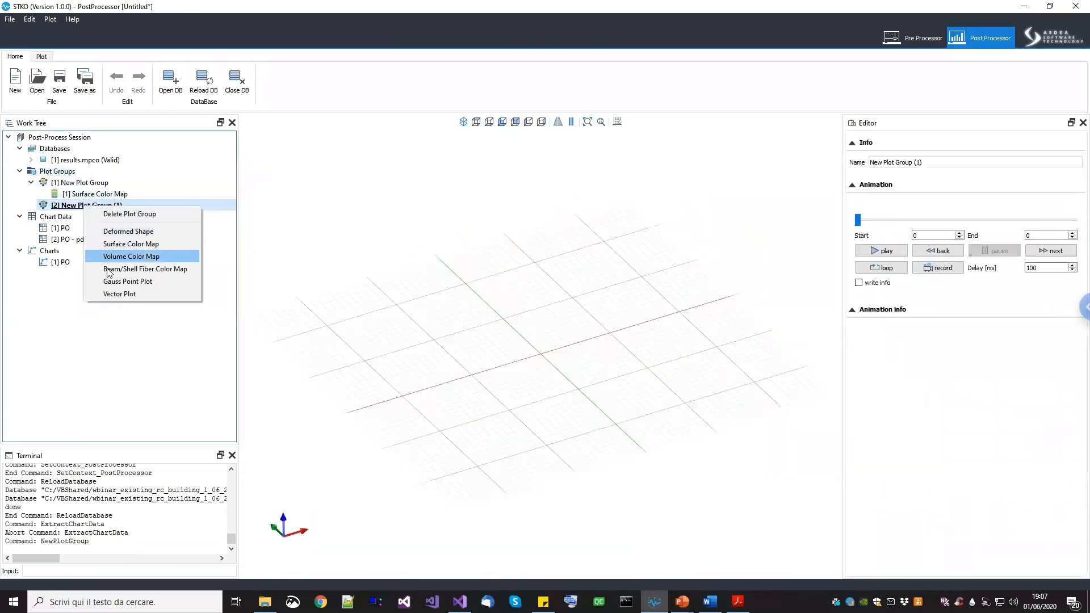
left_click(124, 281)
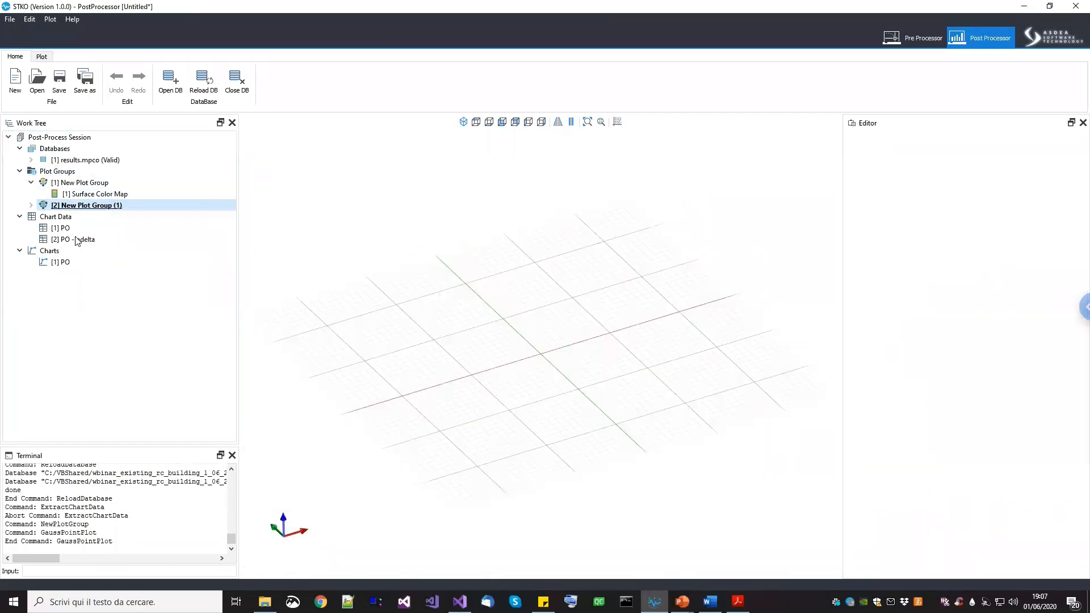
left_click(75, 219)
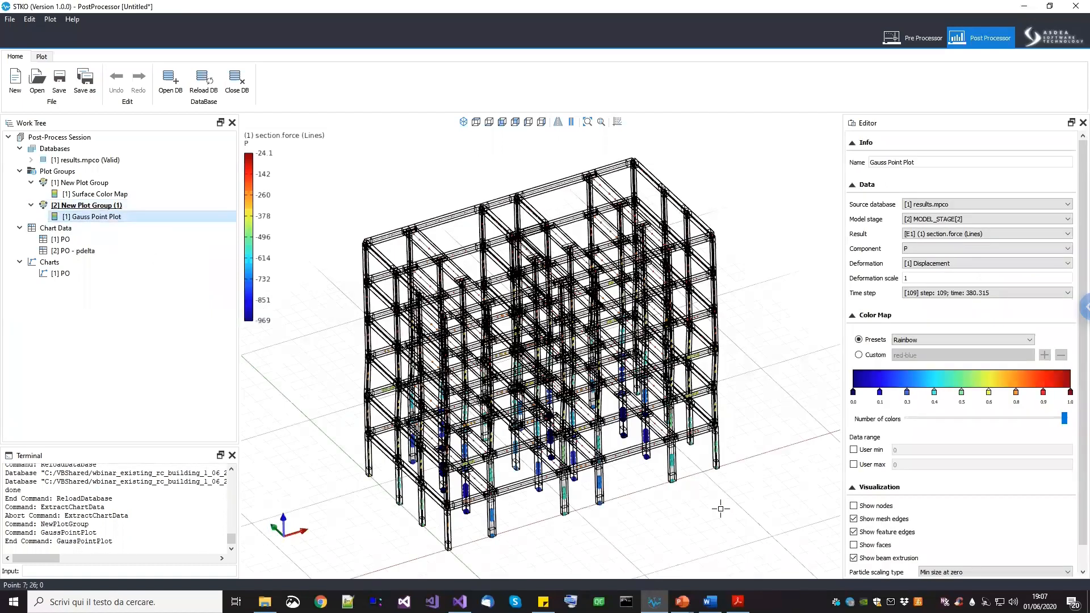
Turn off beam extrusion in the Gauss point plot and keep P as the section force component
left_click(876, 559)
left_click_drag(511, 284, 318, 175)
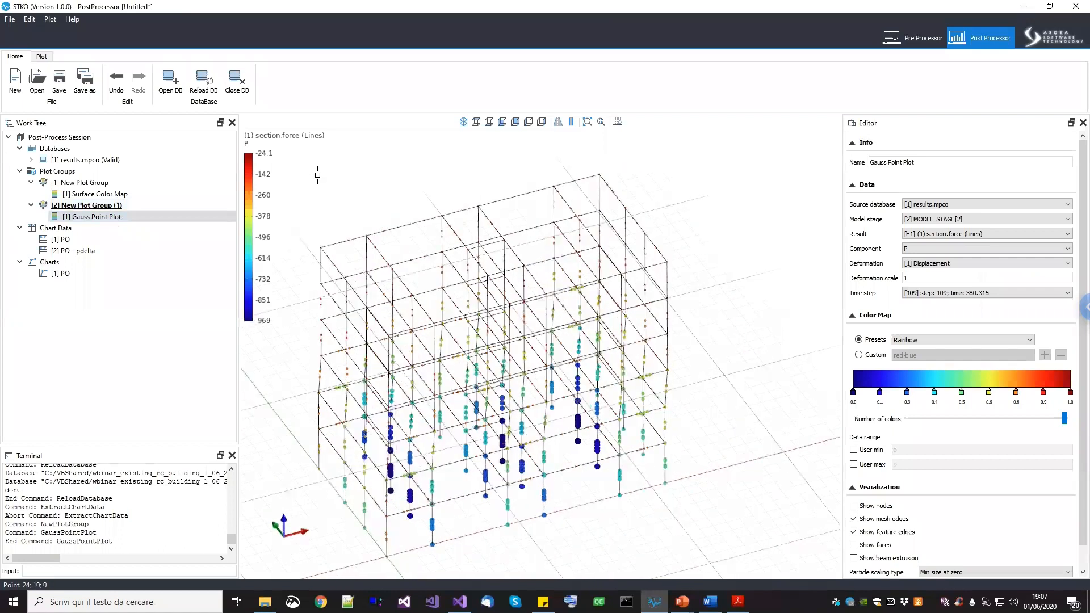
scroll(413, 493, "up", 1)
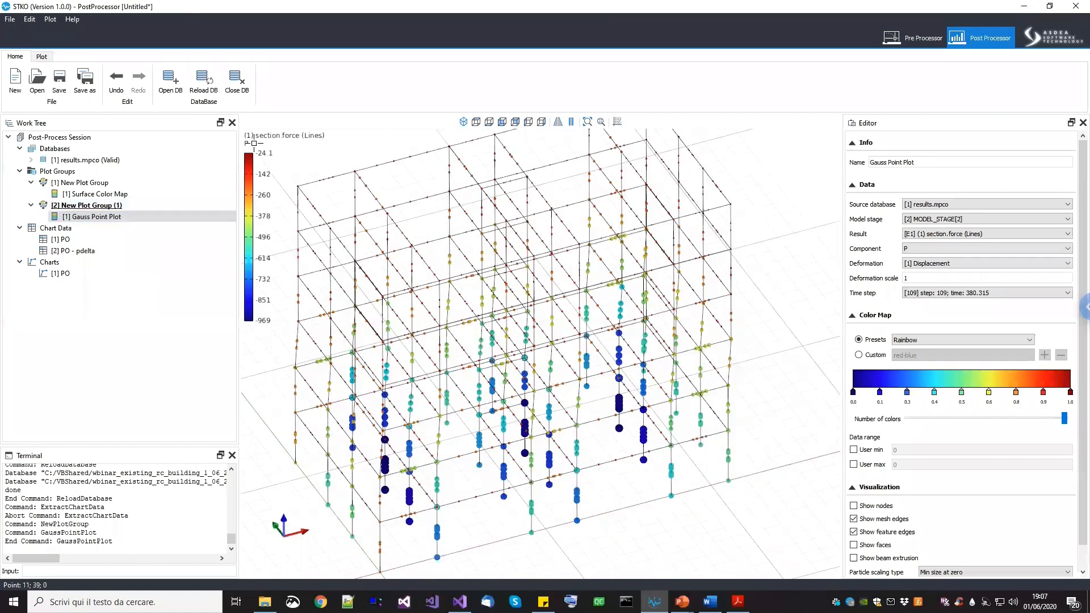
left_click(939, 250)
left_click(934, 253)
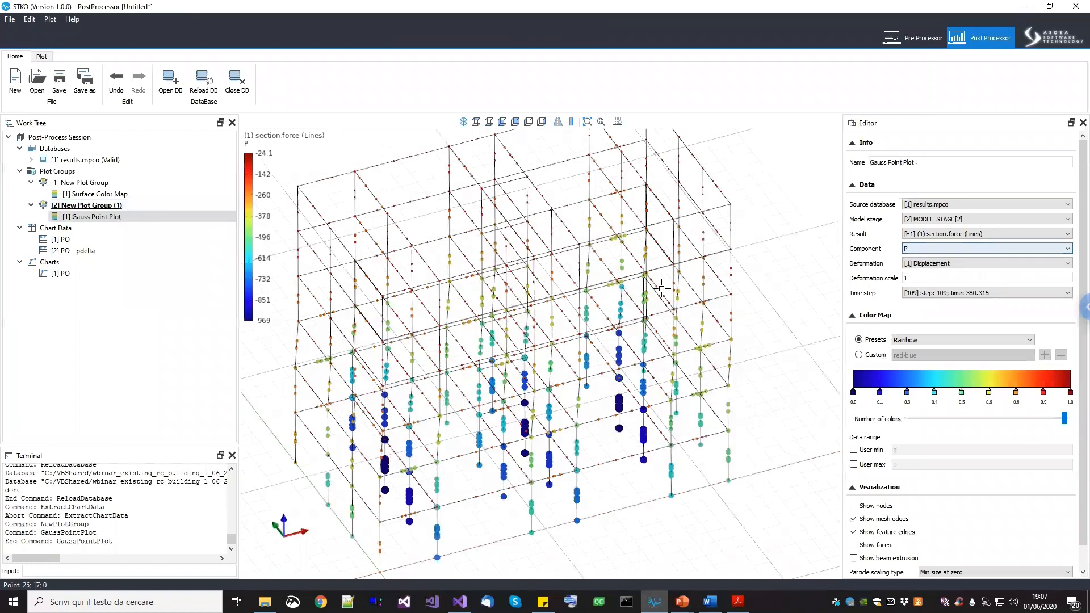
scroll(504, 334, "down", 3)
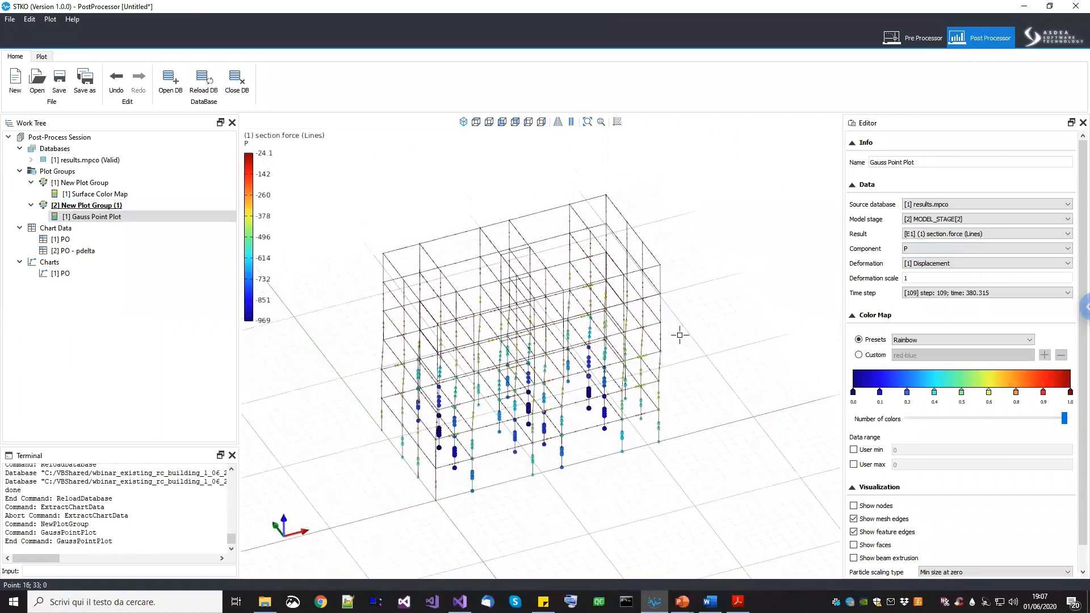
Set the Gauss point plot's deformation scale to 0 and inspect the axial forces on the undeformed frame
left_click_drag(942, 280, 878, 278)
type("0")
middle_click_drag(531, 350, 513, 383)
scroll(355, 222, "up", 1)
middle_click_drag(509, 424, 510, 282)
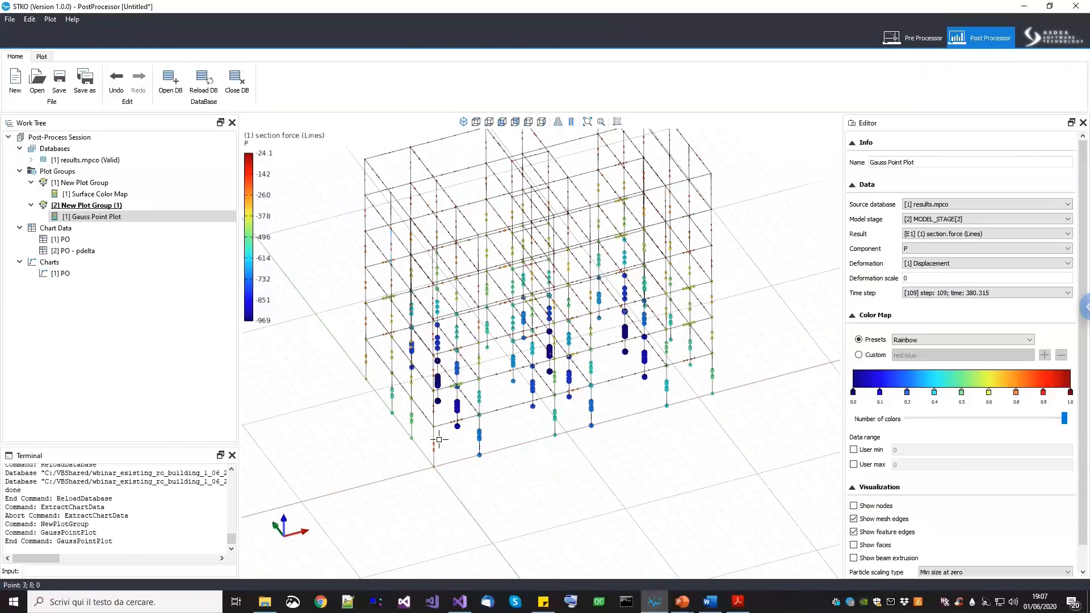
scroll(441, 441, "up", 2)
scroll(391, 448, "down", 3)
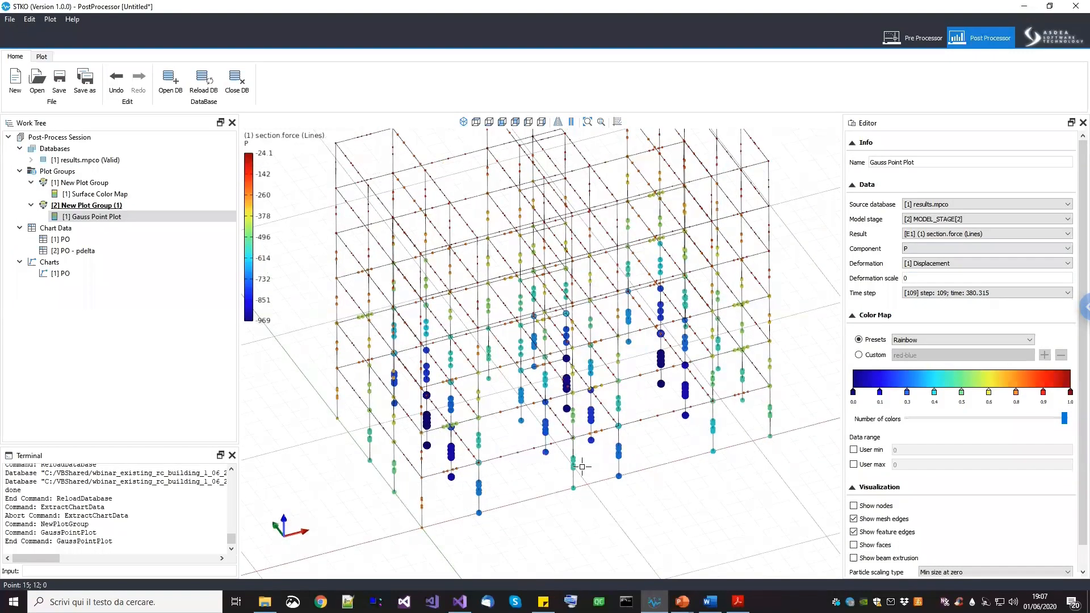
scroll(622, 407, "down", 2)
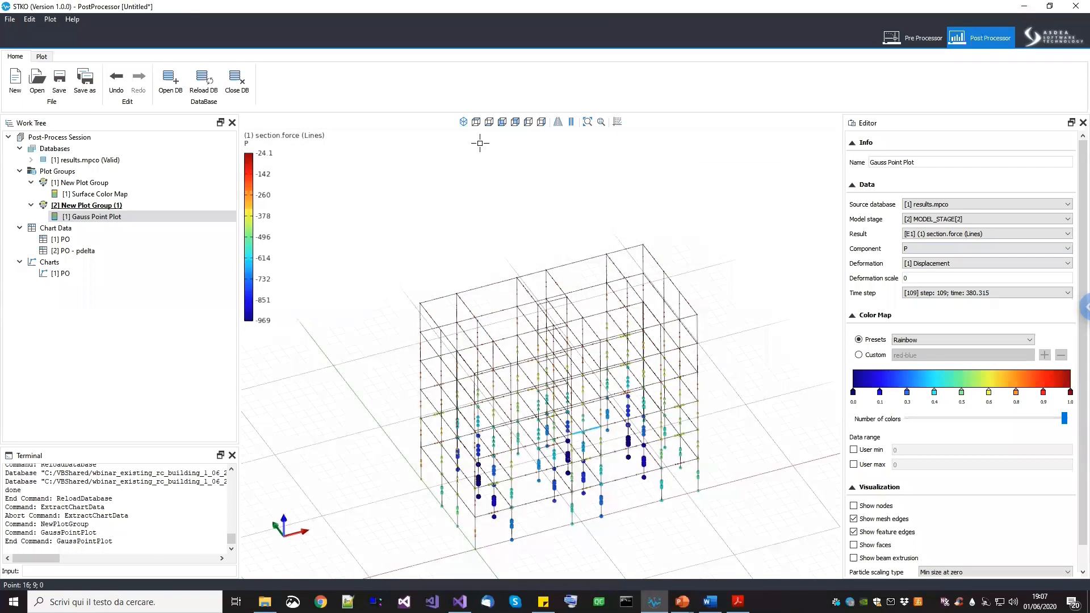
Select all beams running along X in plan view and show only those beams in the Gauss point plot
left_click(476, 122)
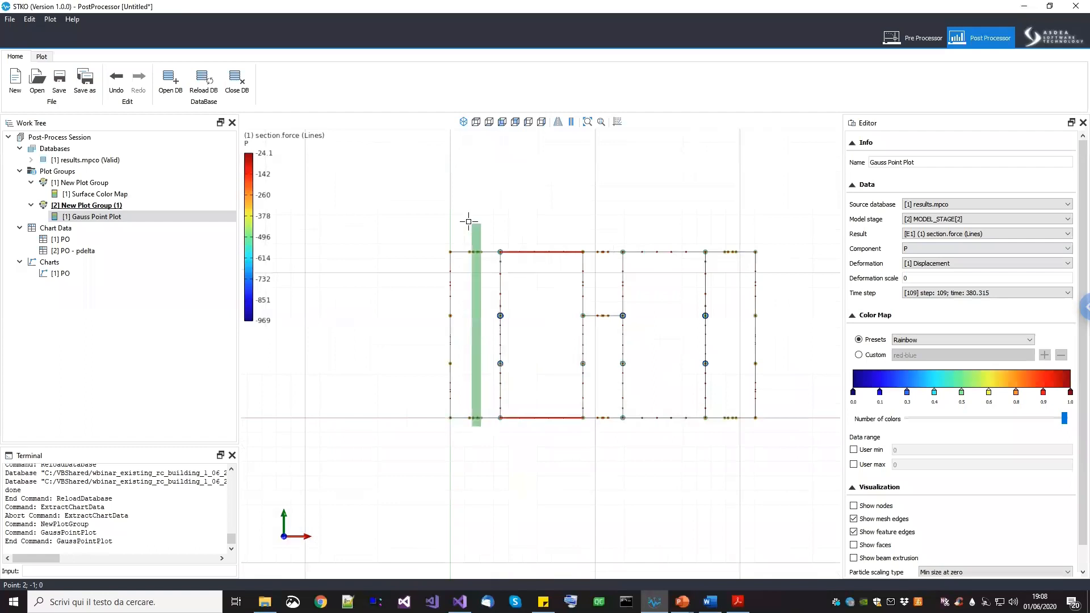
scroll(554, 389, "up", 3)
left_click_drag(525, 499, 501, 142)
scroll(582, 445, "down", 2)
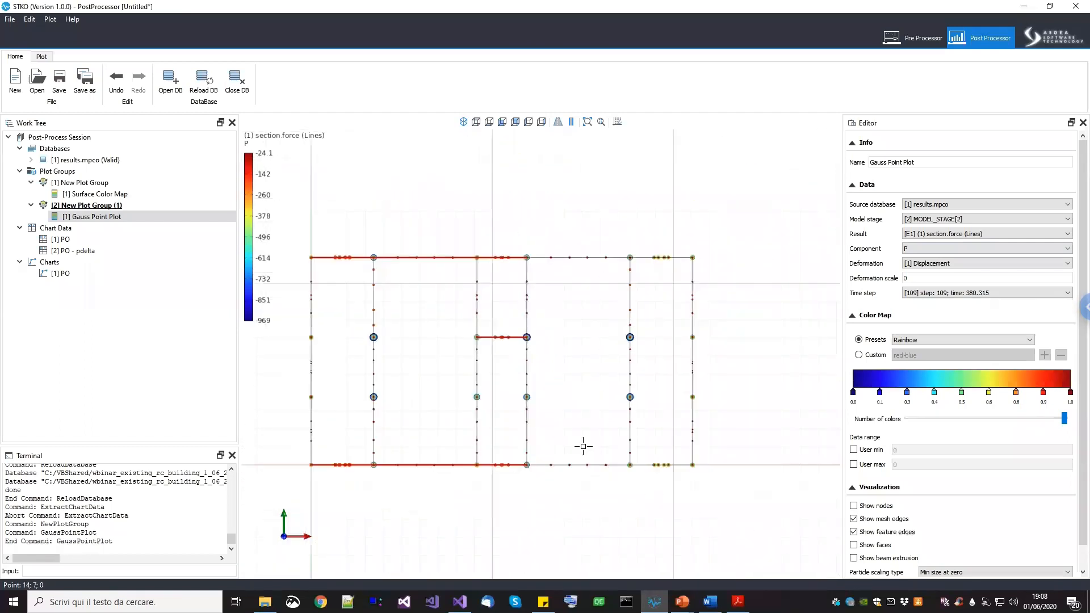
left_click_drag(591, 519, 518, 193)
left_click_drag(671, 526, 631, 254)
scroll(656, 356, "down", 3)
middle_click_drag(672, 261, 571, 384)
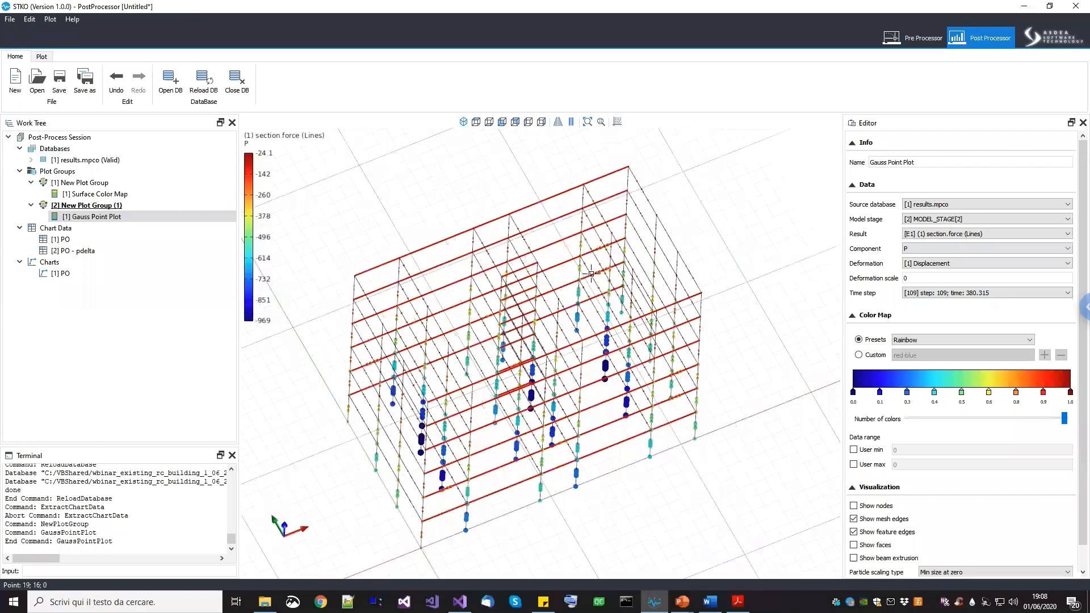
middle_click_drag(627, 357, 635, 342)
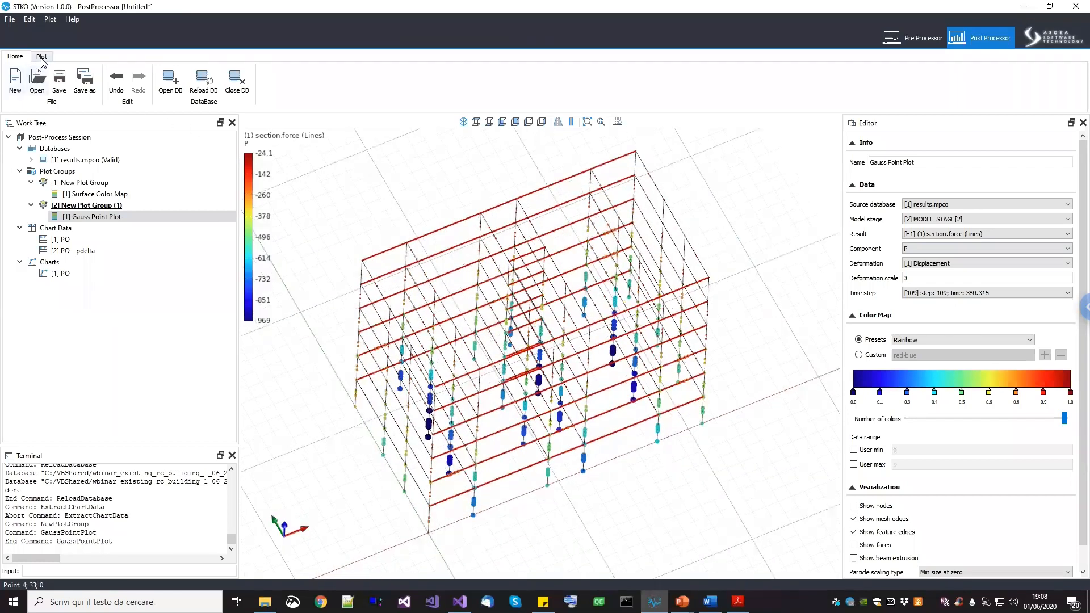
left_click(42, 57)
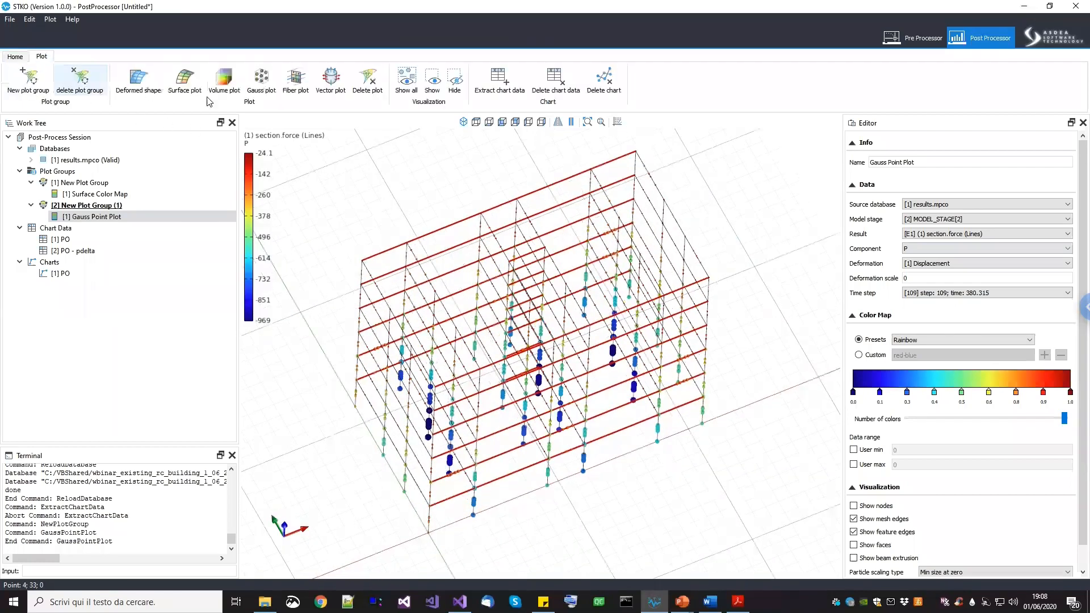
left_click(432, 80)
left_click_drag(609, 318, 497, 423)
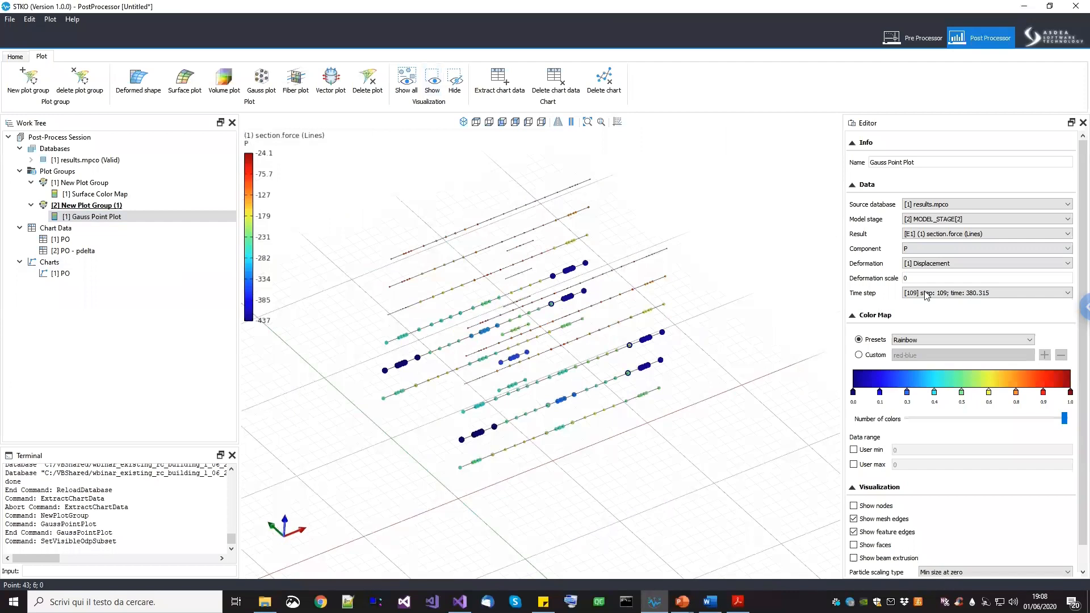
Advance the second plot group's animation to frame 77
left_click(91, 206)
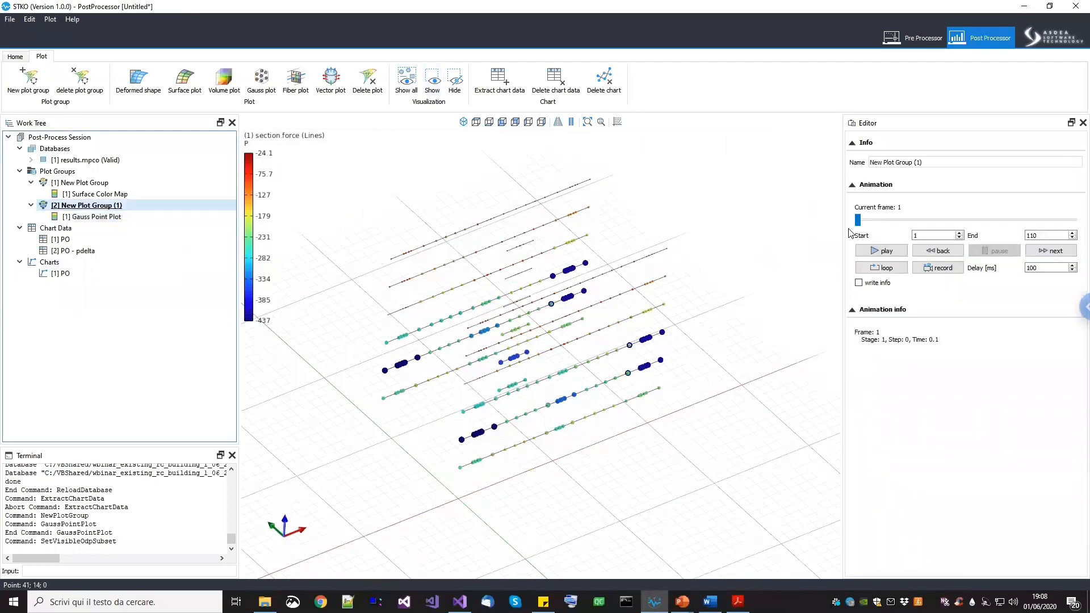
left_click_drag(864, 226, 1012, 225)
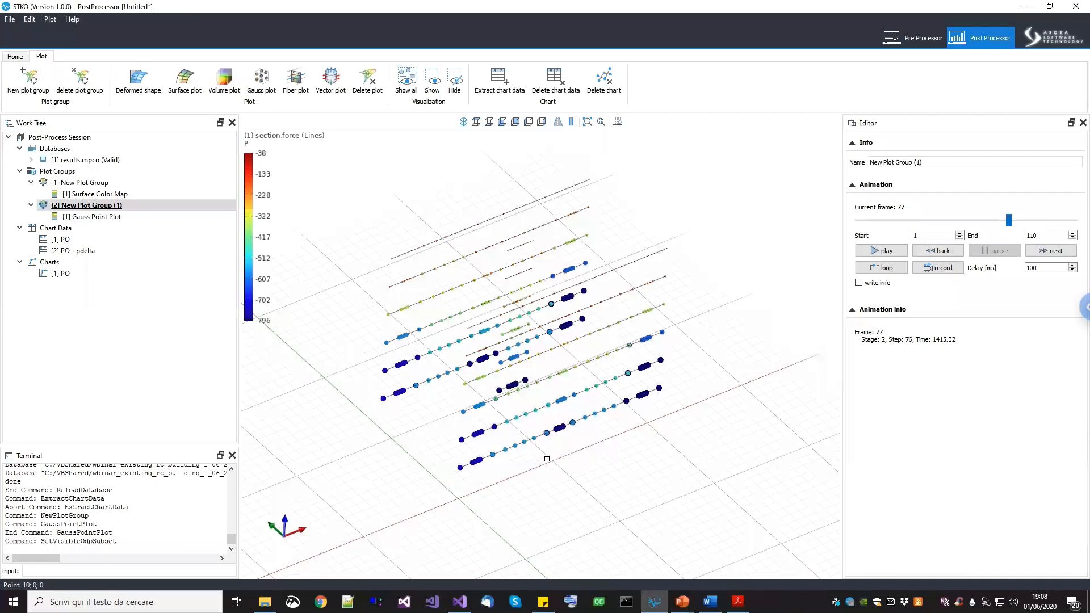
scroll(548, 448, "up", 2)
scroll(547, 449, "down", 4)
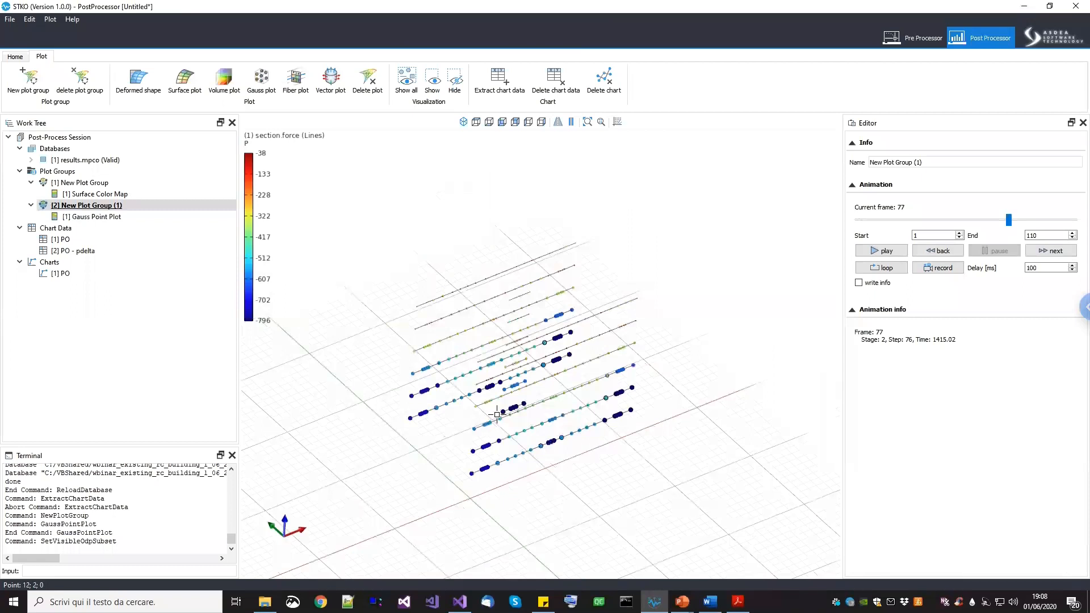
Inspect the axial force distribution along the isolated beams up close and reopen the PO chart
scroll(417, 339, "up", 1)
scroll(434, 322, "up", 3)
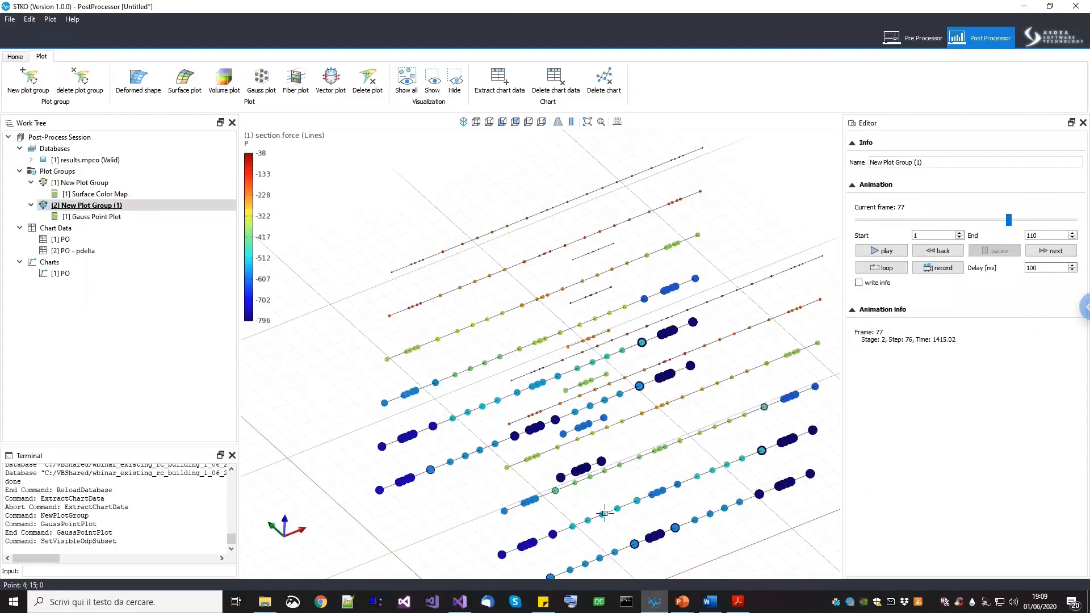
scroll(363, 407, "up", 2)
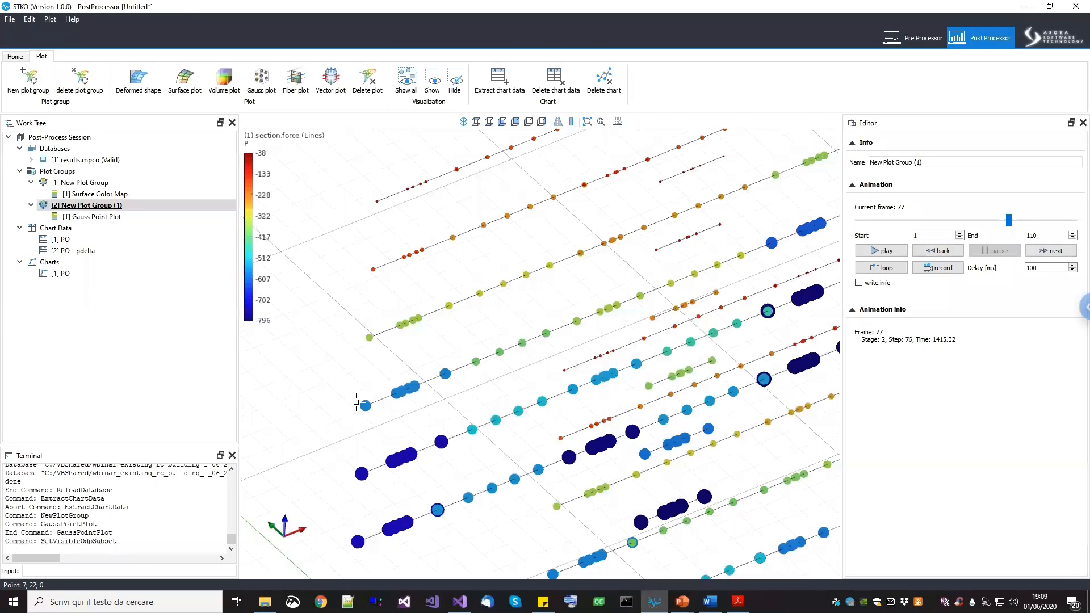
scroll(356, 401, "down", 3)
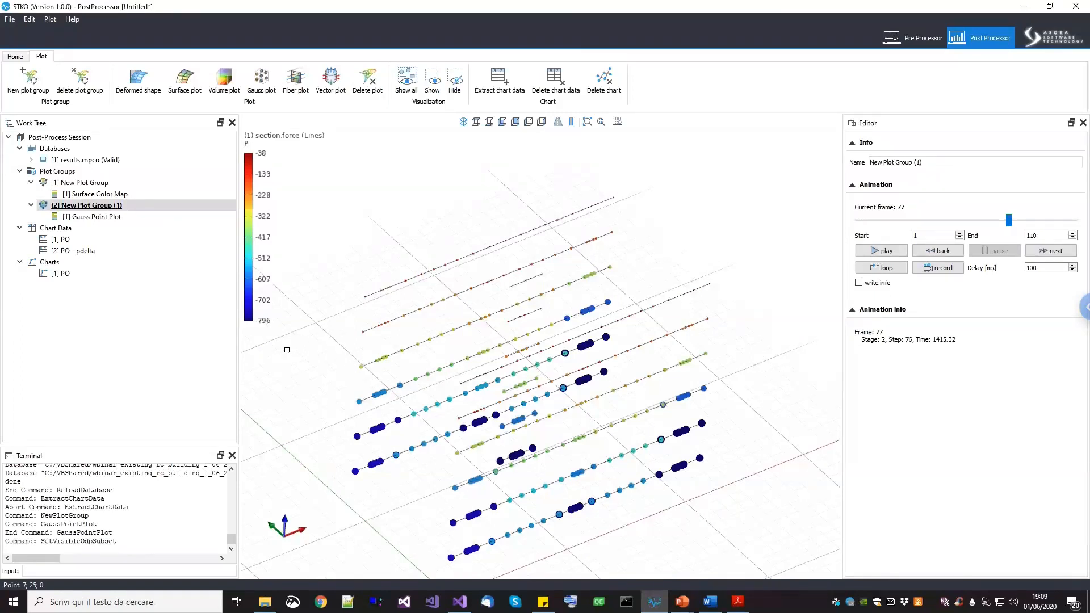
middle_click_drag(381, 395, 373, 382)
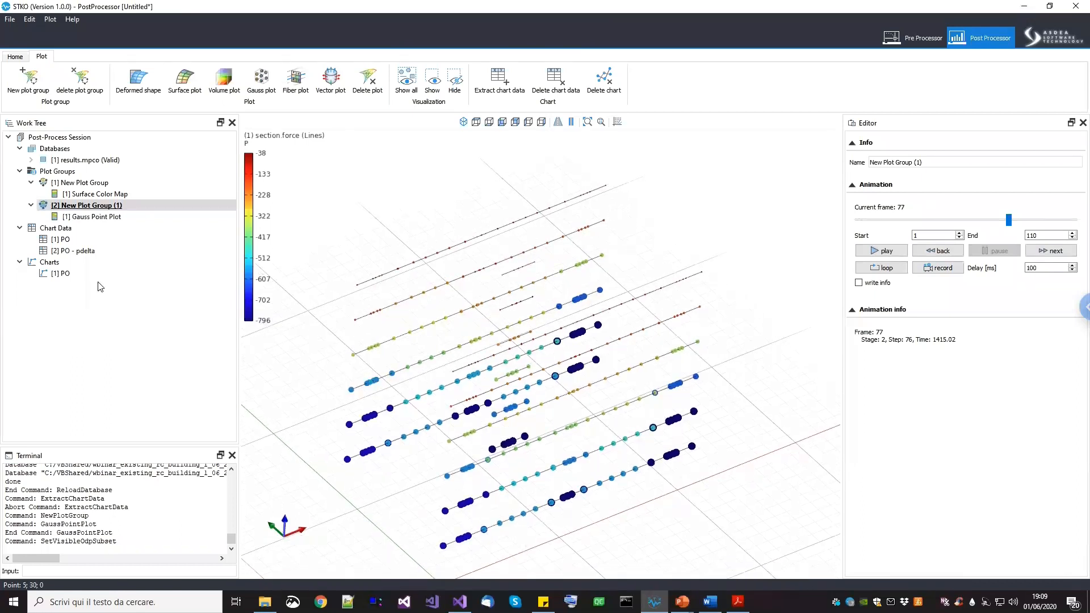
left_click(73, 274)
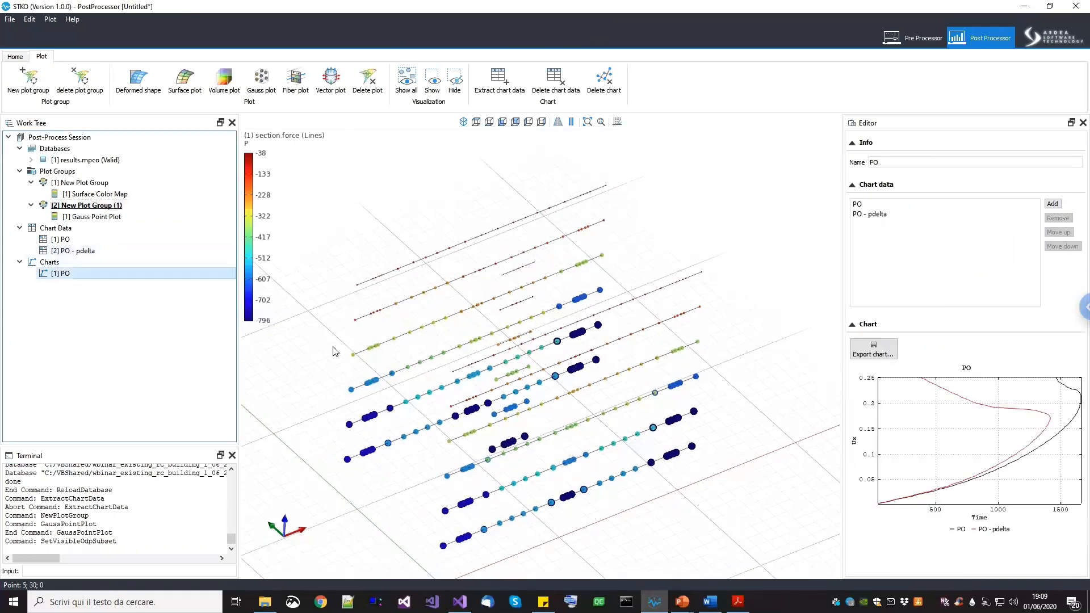
scroll(584, 466, "down", 2)
middle_click_drag(493, 176, 462, 211)
middle_click_drag(559, 420, 577, 370)
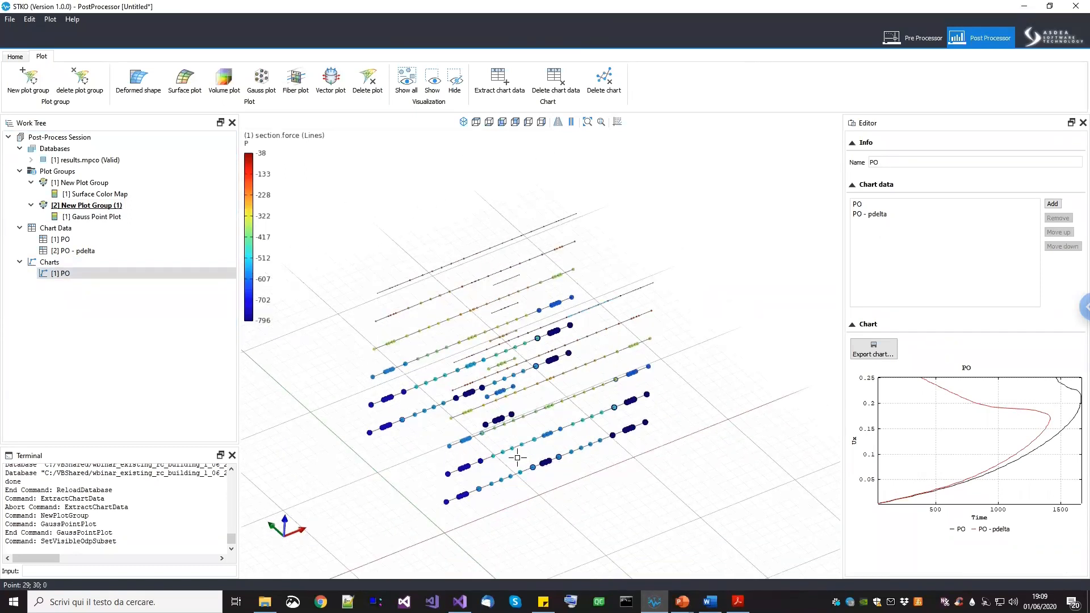
mouse_move(654, 602)
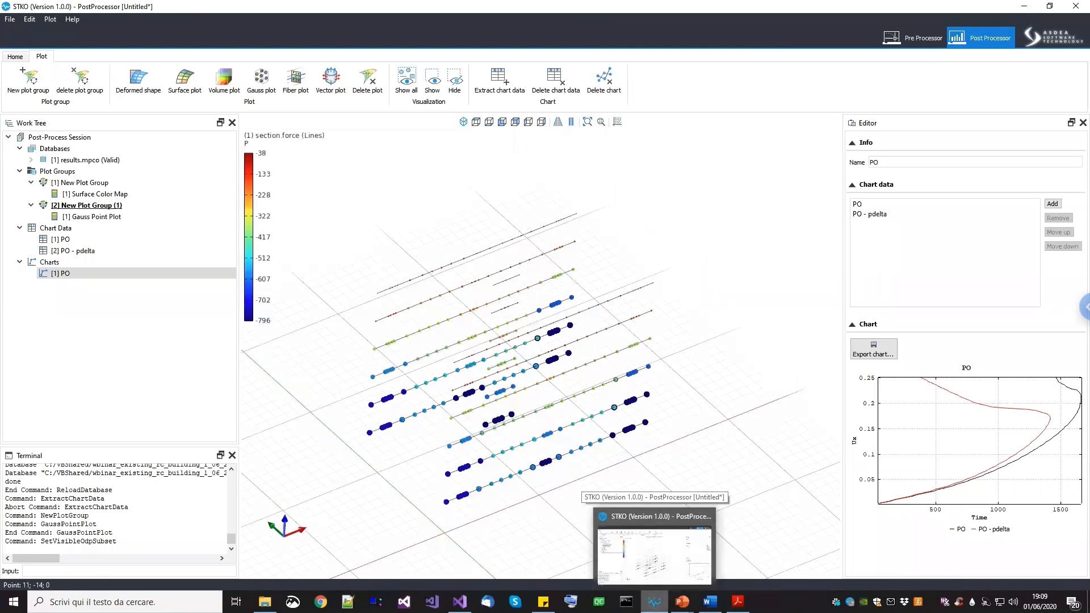
left_click(265, 602)
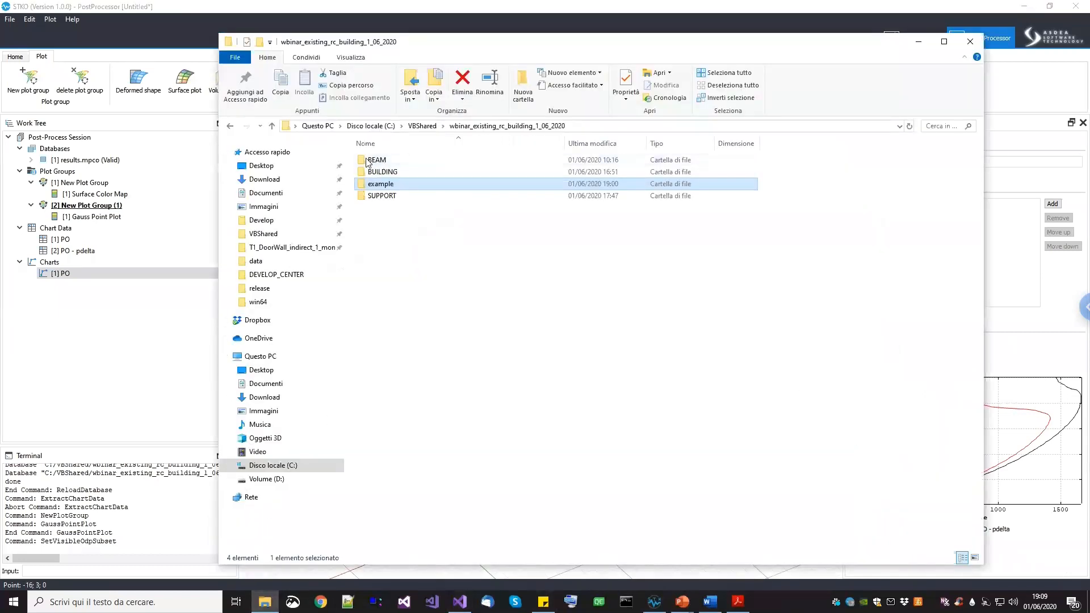
left_click(141, 300)
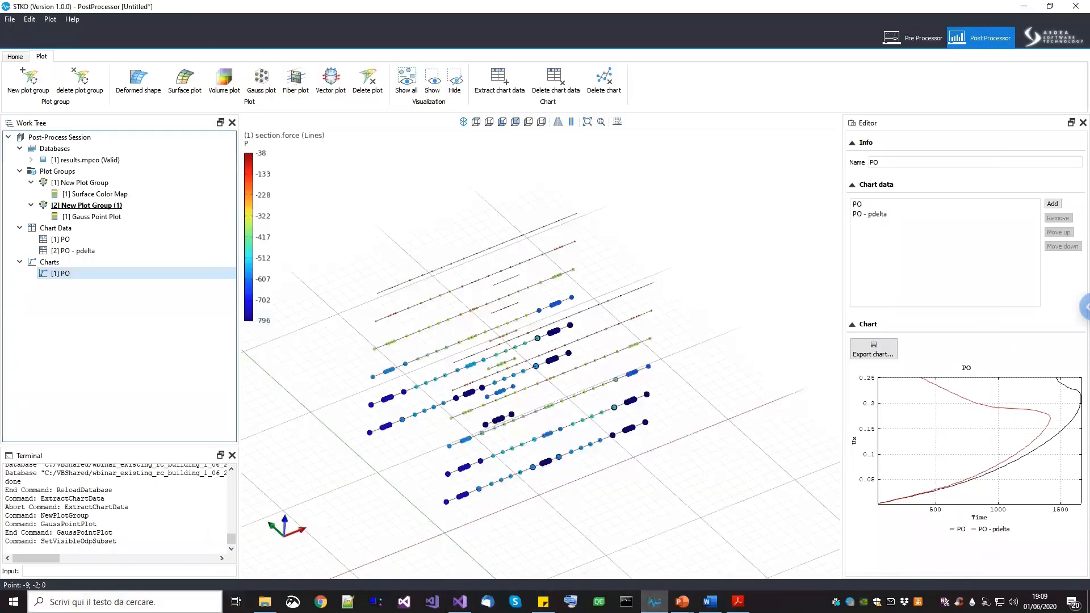
Search the system for "stko" and launch a second STKO instance
left_click(125, 602)
type("stko")
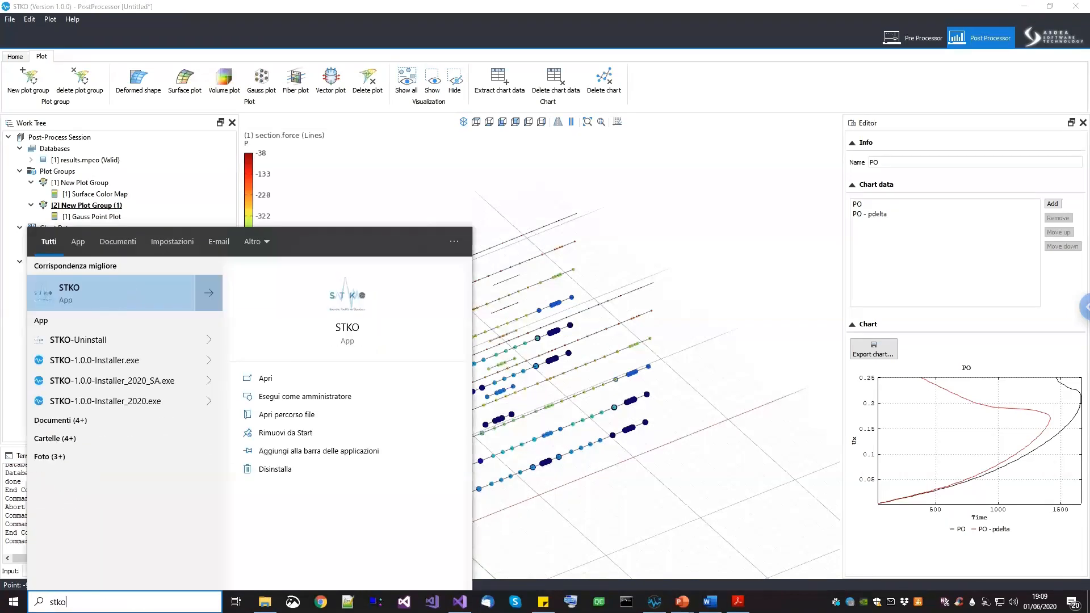
key("Return")
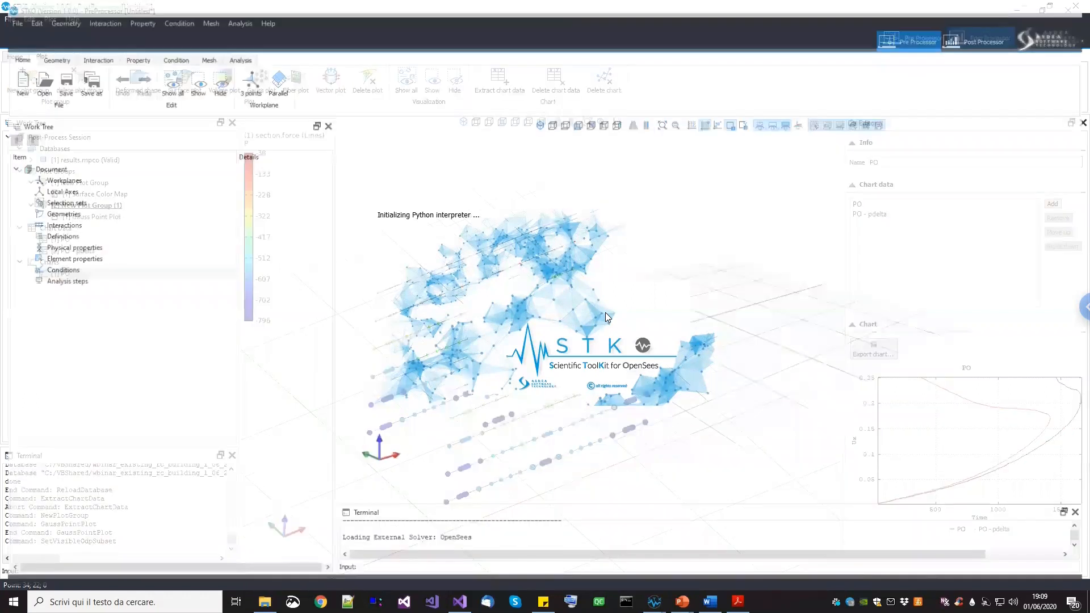
Open the BEAM document from the BEAM folder inside wbinar_existing_rc_building_1_06_2020
left_click(38, 86)
left_click(522, 316)
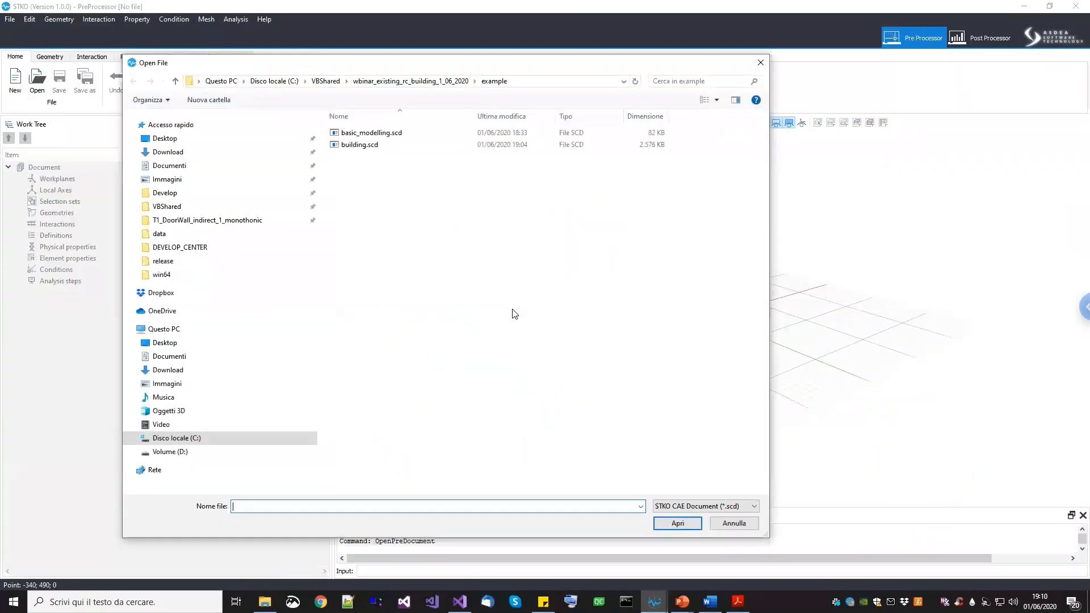
left_click(431, 81)
double_click(366, 134)
double_click(363, 134)
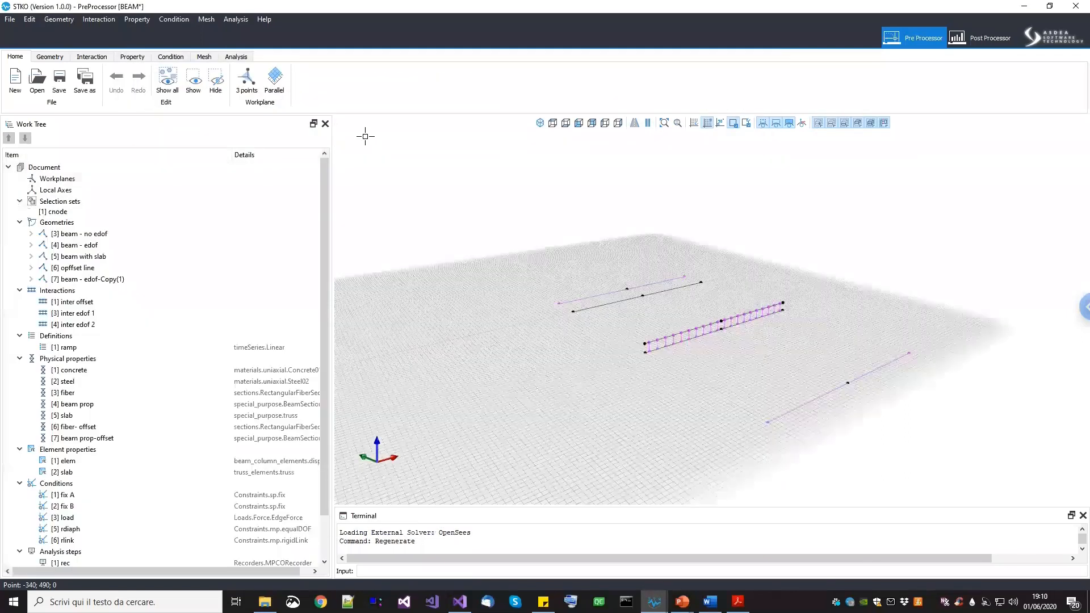
Hide the workplane grid and display the beam models with their physical property cross-sections
middle_click_drag(705, 364, 706, 393)
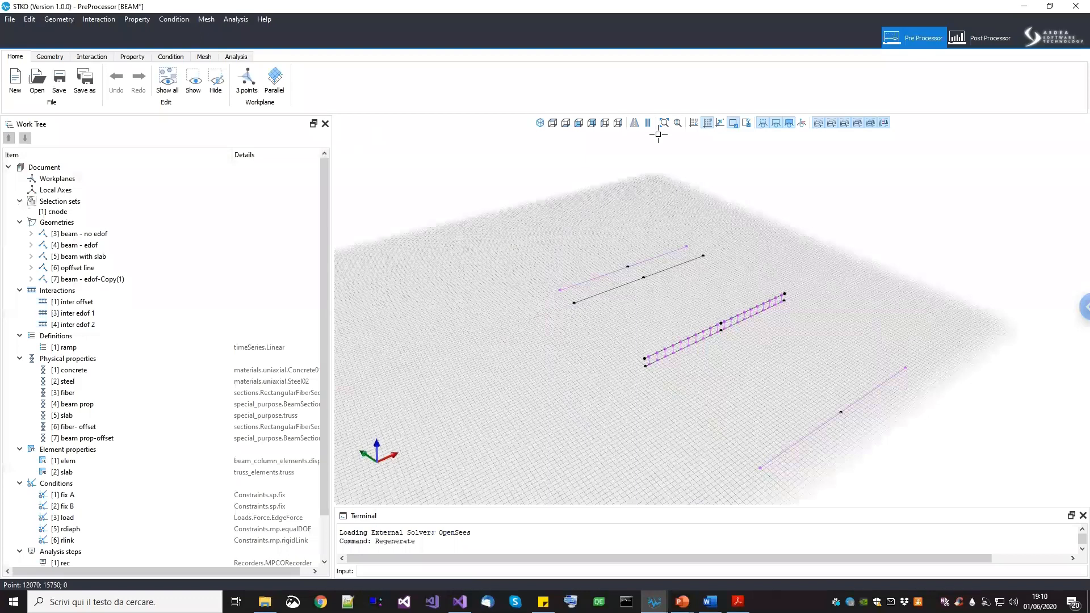
left_click(694, 124)
left_click(486, 306)
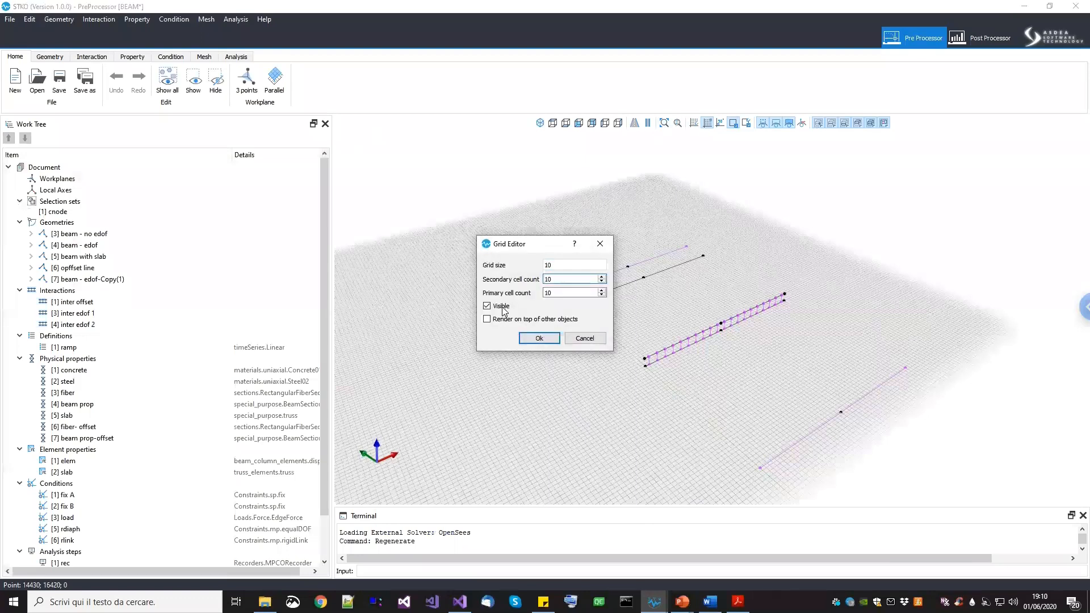
left_click(538, 339)
left_click(132, 57)
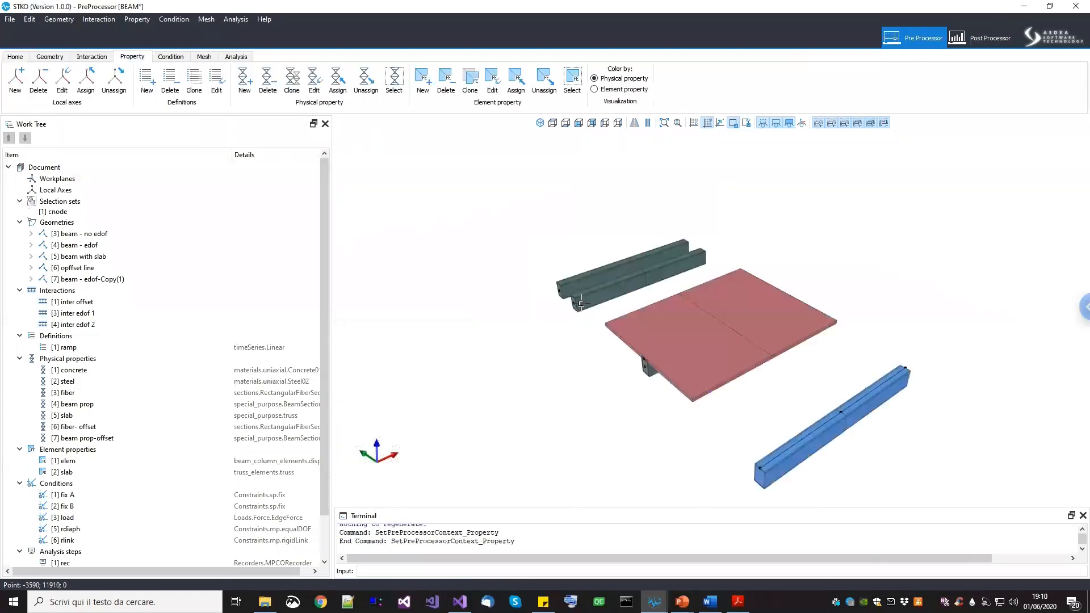
Examine the two parallel beams and the beam with slab from several angles and distances
middle_click_drag(687, 370, 738, 386)
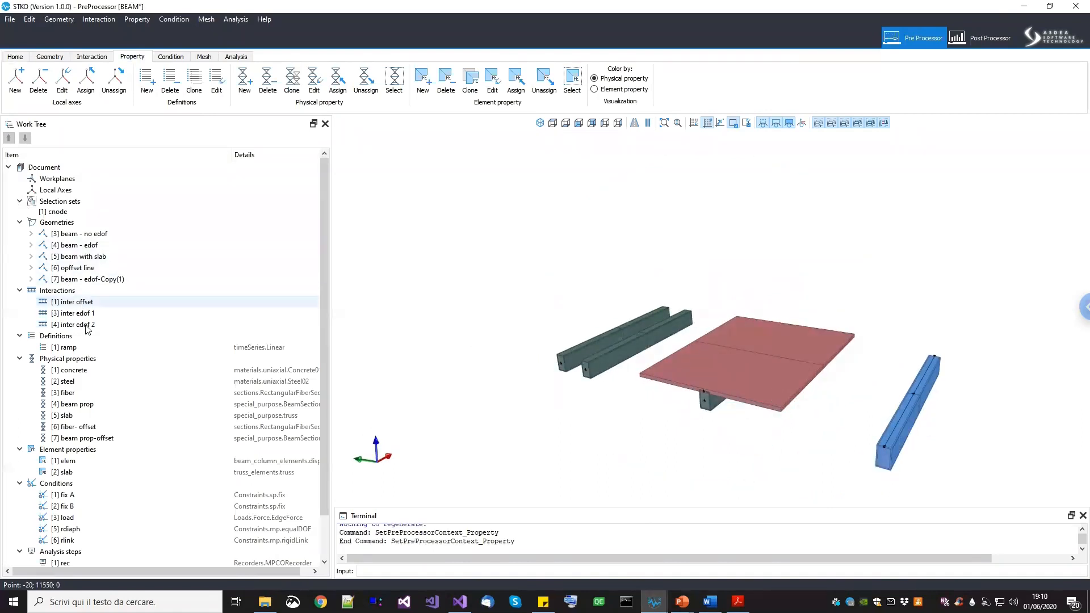
middle_click_drag(726, 336, 735, 347)
scroll(545, 374, "up", 3)
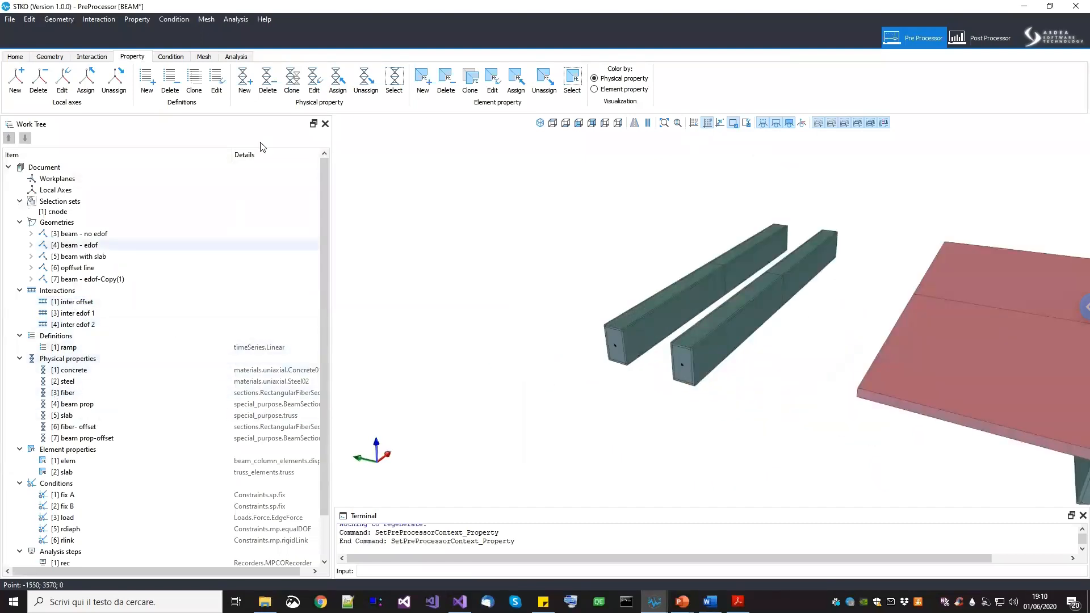
left_click_drag(230, 155, 221, 155)
middle_click_drag(749, 377, 721, 314)
scroll(756, 344, "down", 2)
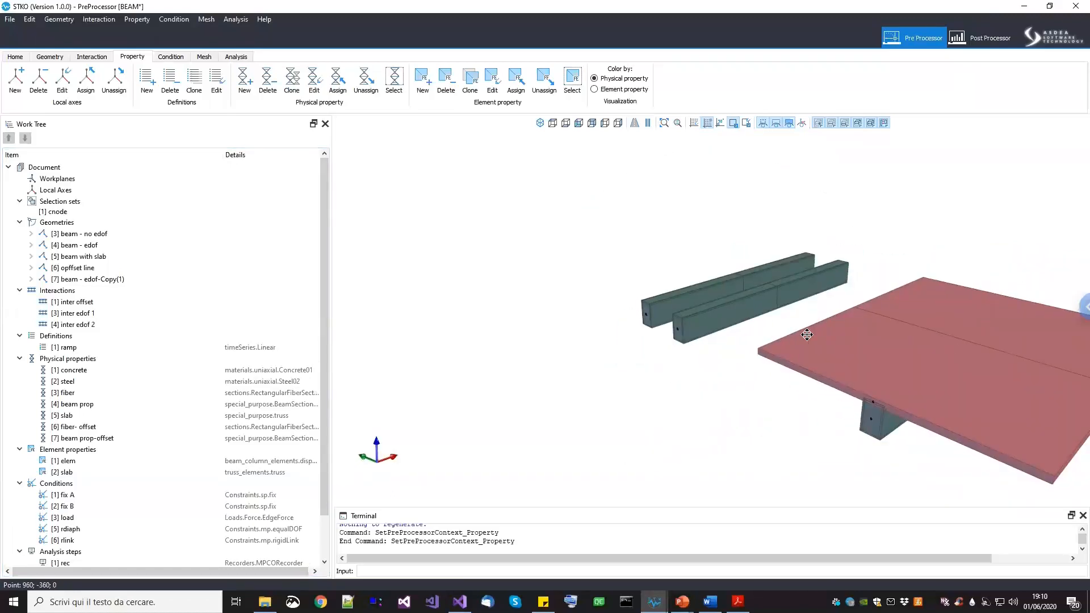
middle_click_drag(807, 336, 771, 320)
scroll(704, 267, "up", 4)
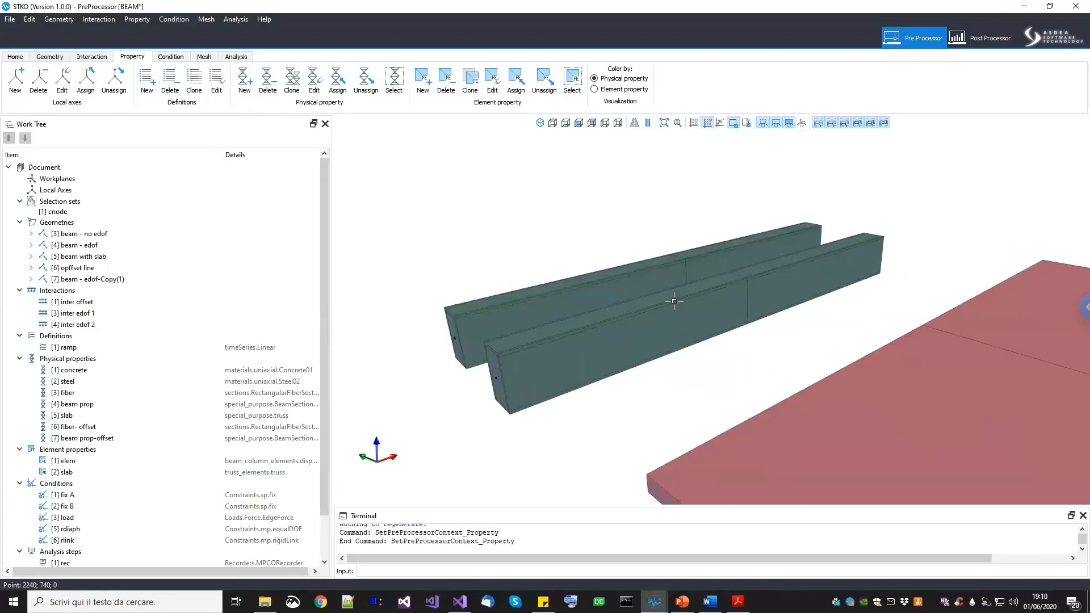
scroll(709, 372, "down", 3)
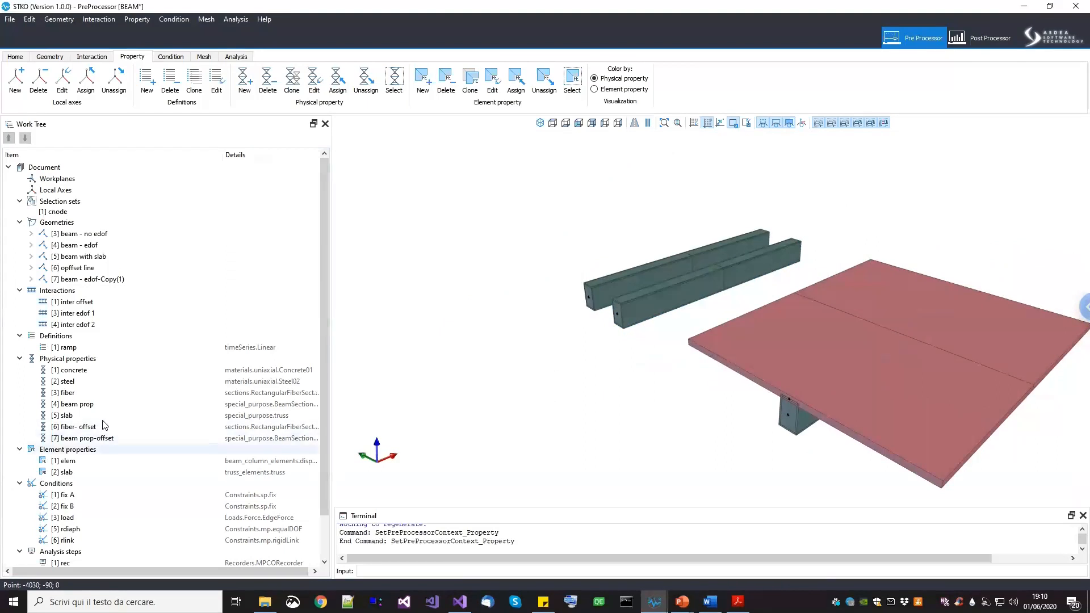
Review the restrained degrees of freedom and assigned points of the fix A condition without changing it
scroll(88, 374, "down", 1)
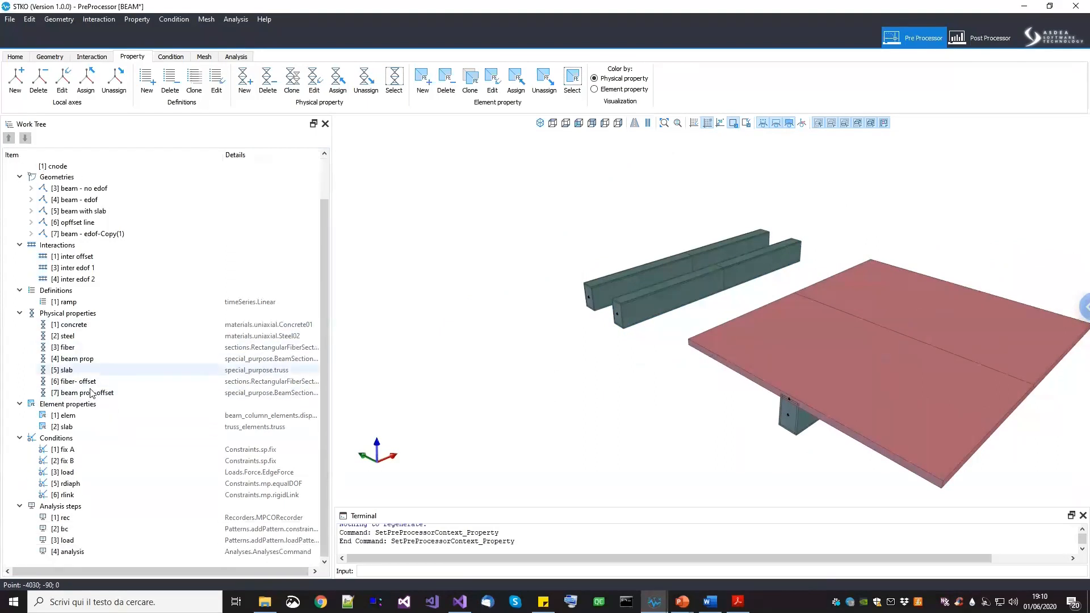
right_click(81, 451)
left_click(104, 482)
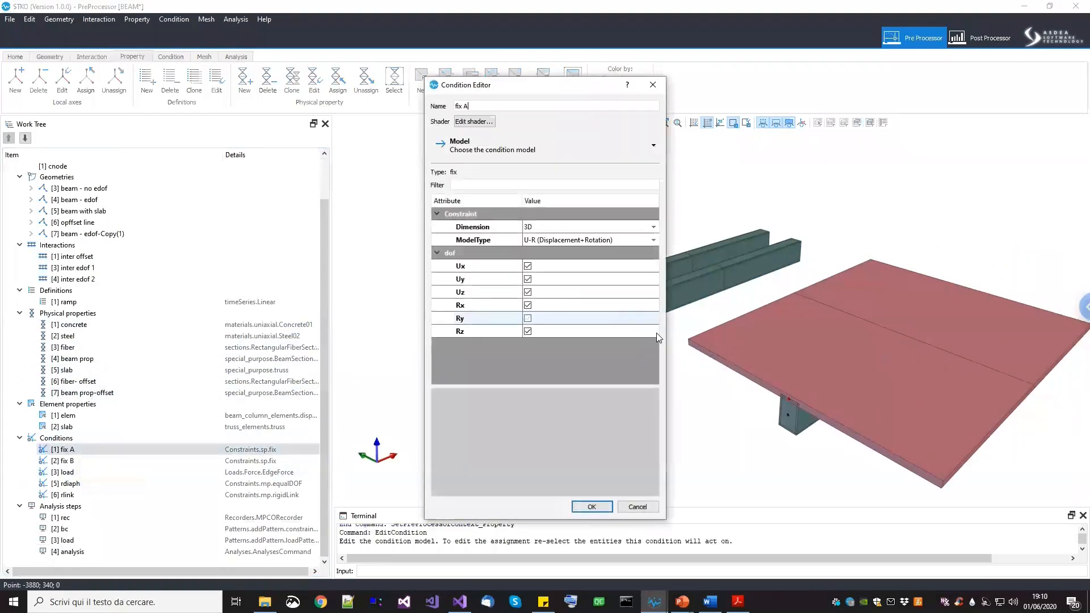
left_click_drag(555, 88, 357, 100)
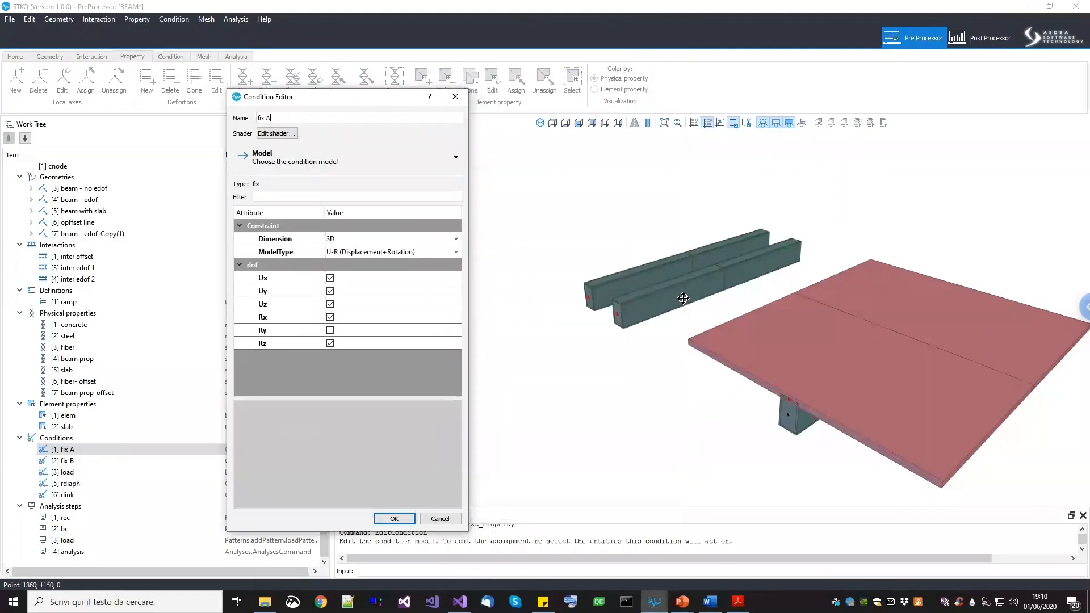
scroll(799, 428, "down", 3)
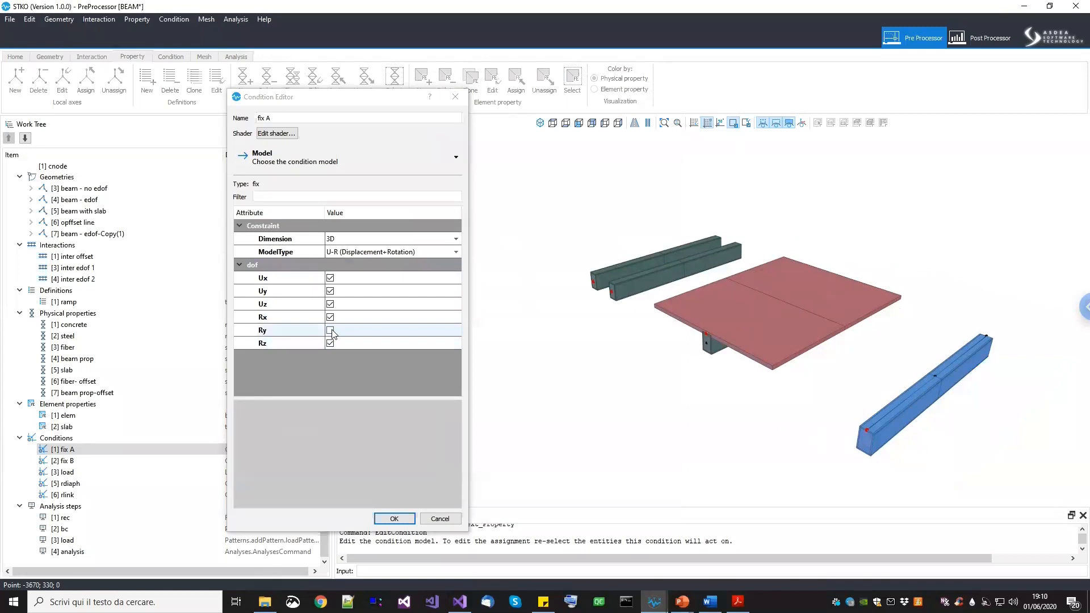
left_click(439, 519)
Review the fix B condition's restrained degrees of freedom, including Ux, and close it without changes
right_click(97, 462)
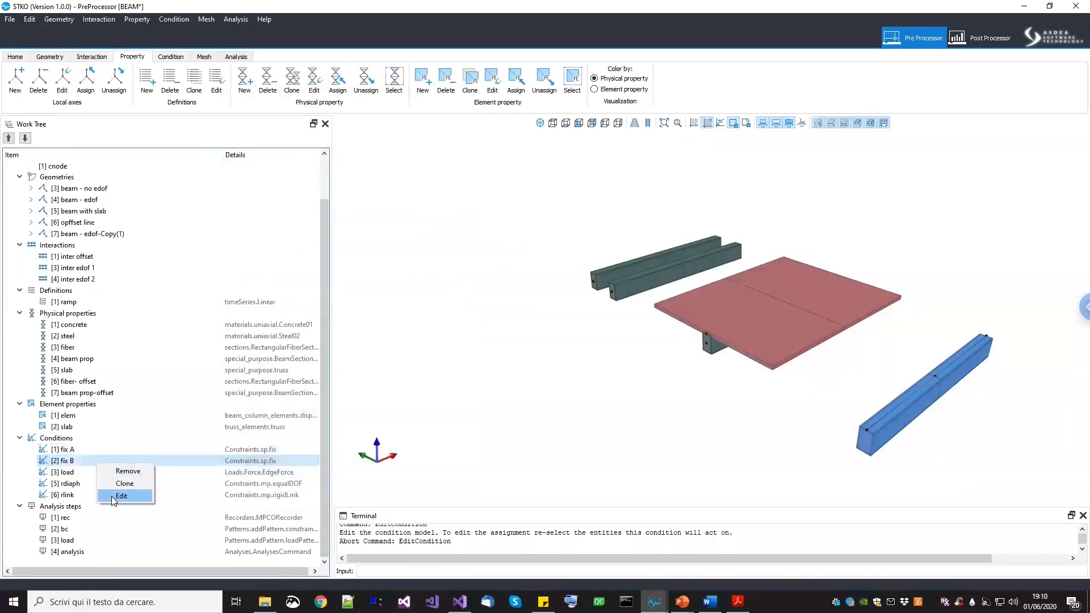
left_click(121, 496)
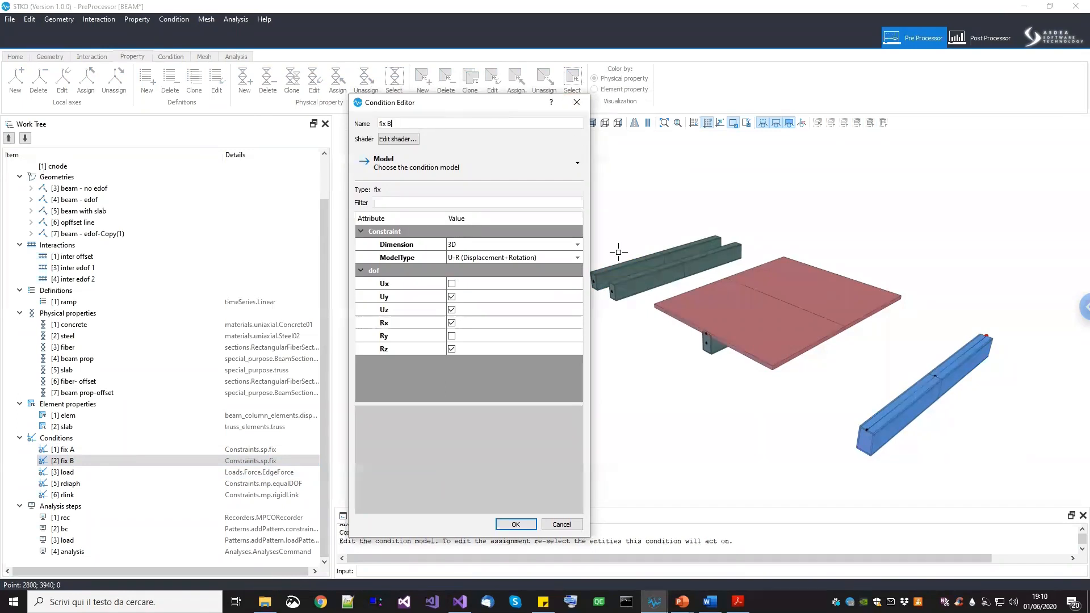
middle_click_drag(678, 283, 699, 301)
scroll(669, 287, "up", 3)
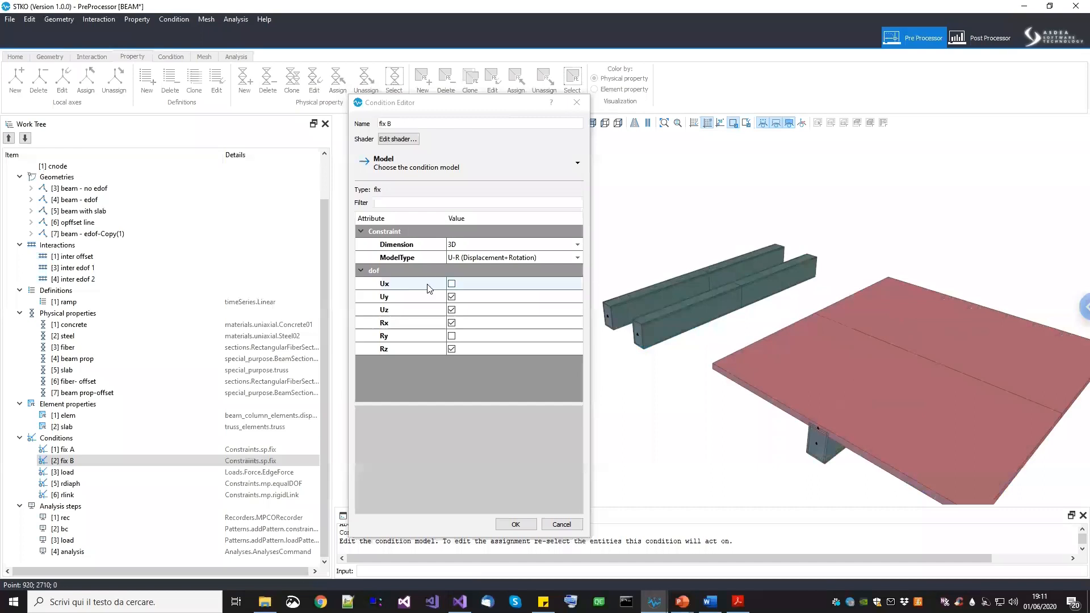
left_click(403, 283)
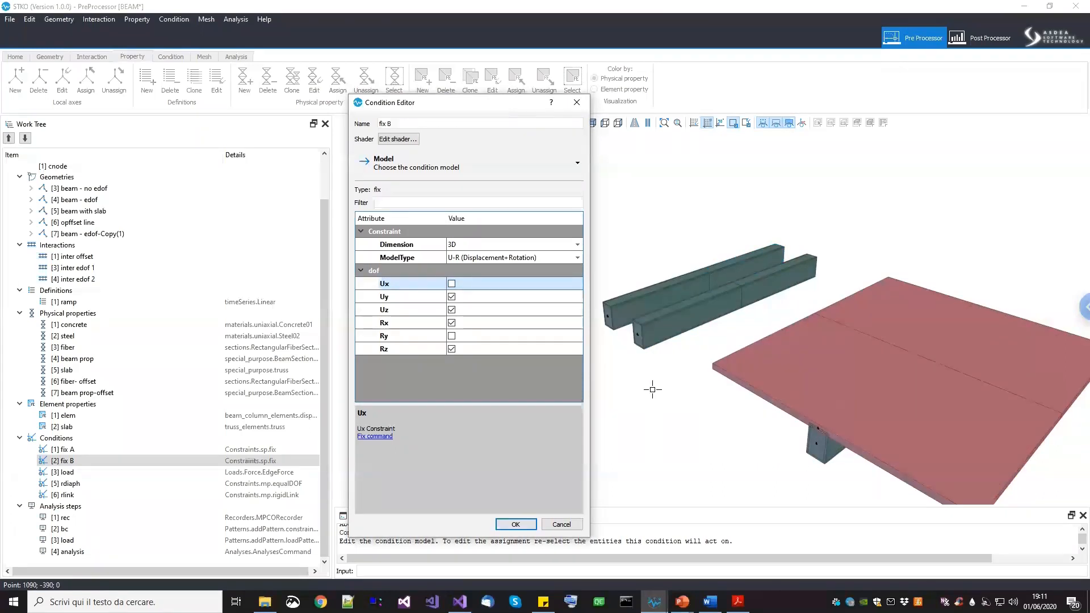
left_click(561, 523)
Highlight the beam - no edof and beam - edof geometries and the inter edof 1 interaction to locate them in the model
middle_click_drag(636, 384, 697, 358)
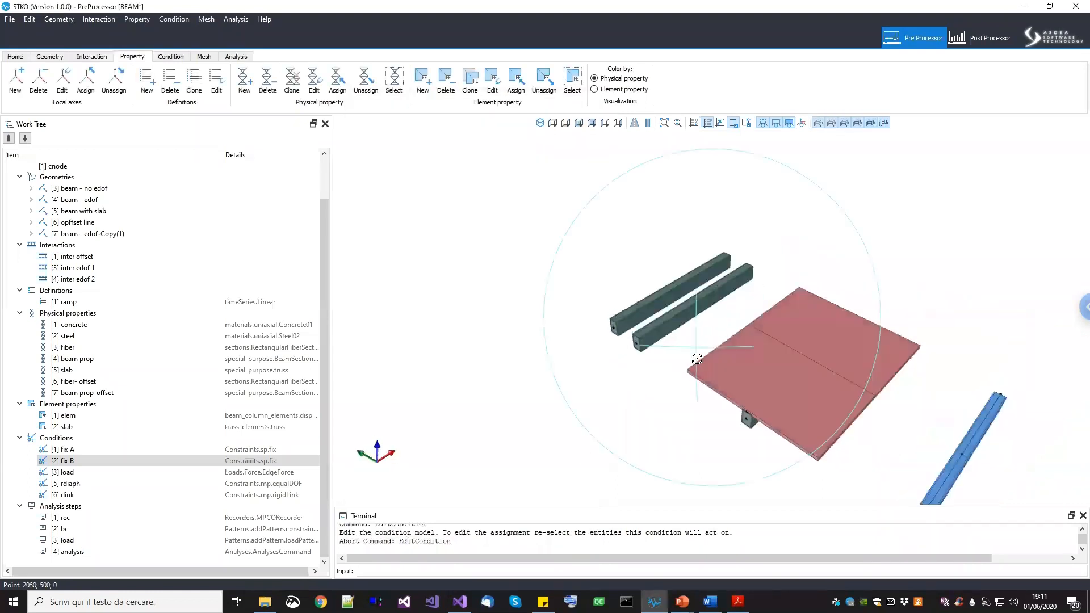
scroll(697, 358, "up", 3)
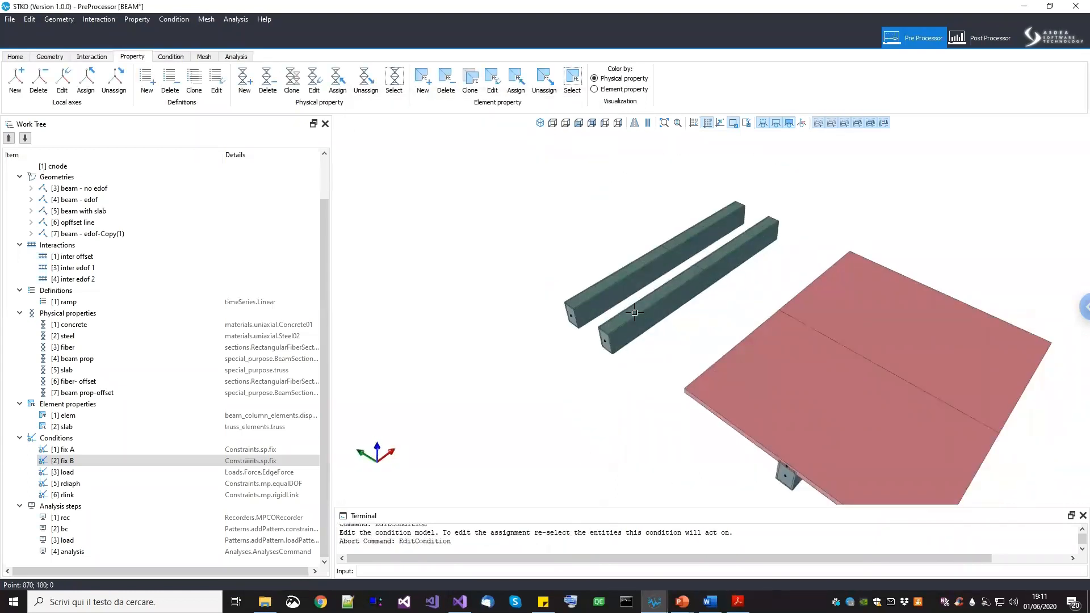
left_click(100, 190)
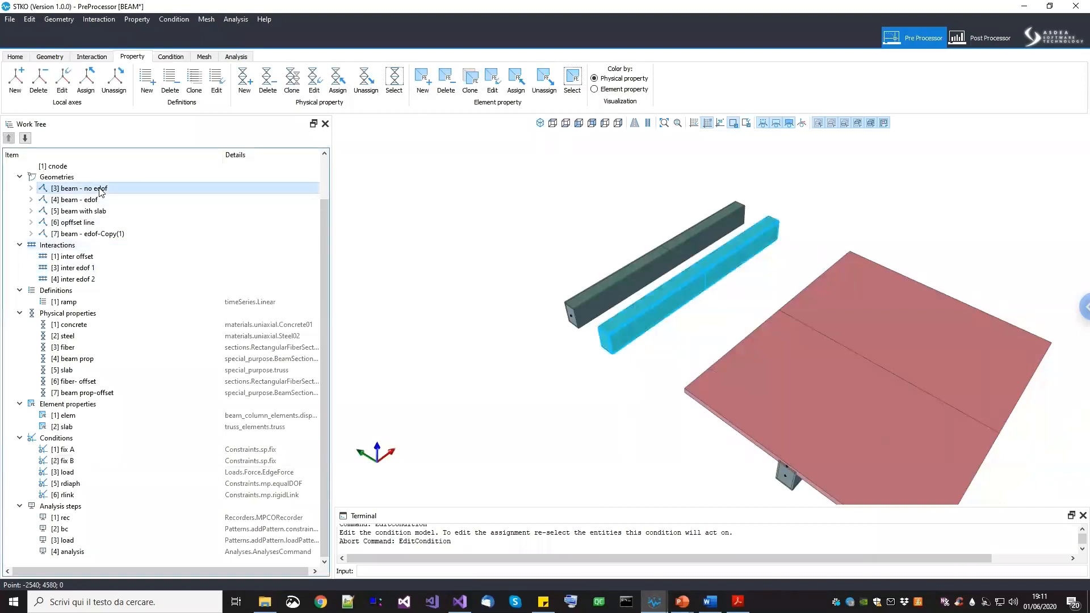
middle_click_drag(735, 236, 755, 310)
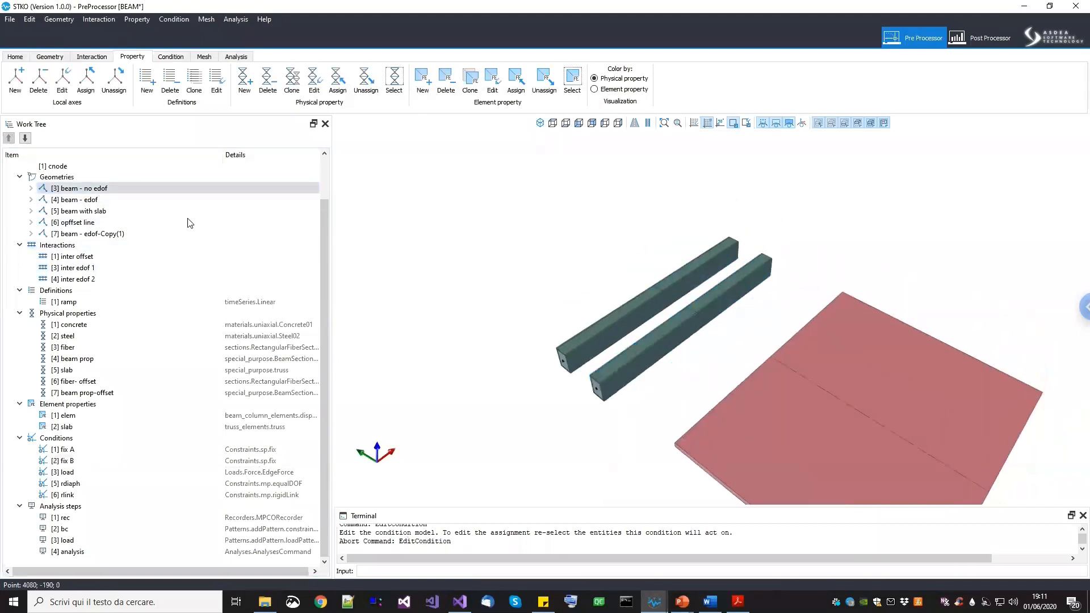
left_click(109, 203)
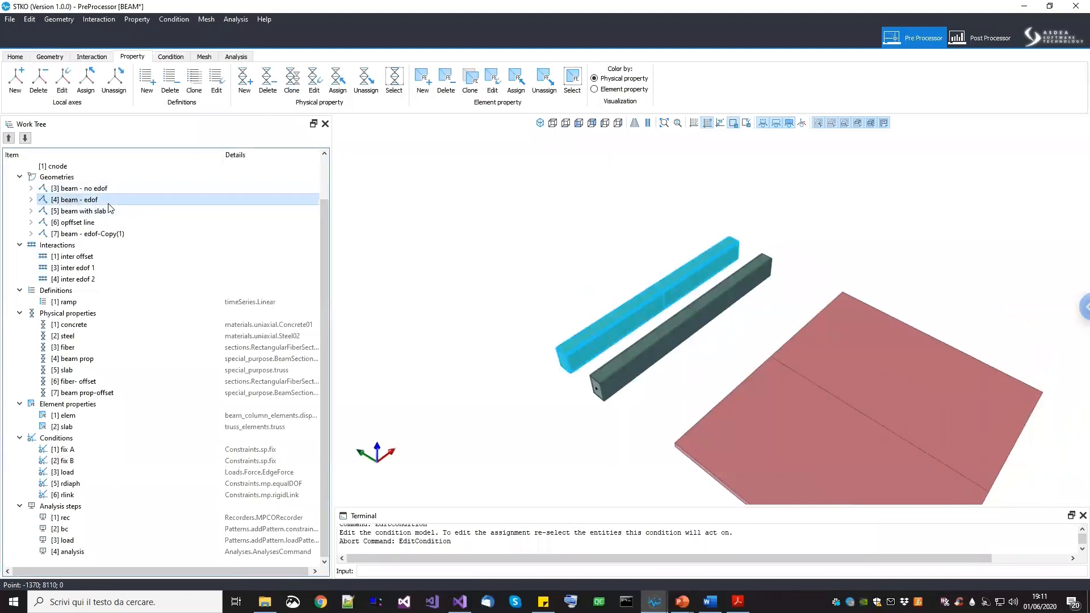
left_click(95, 268)
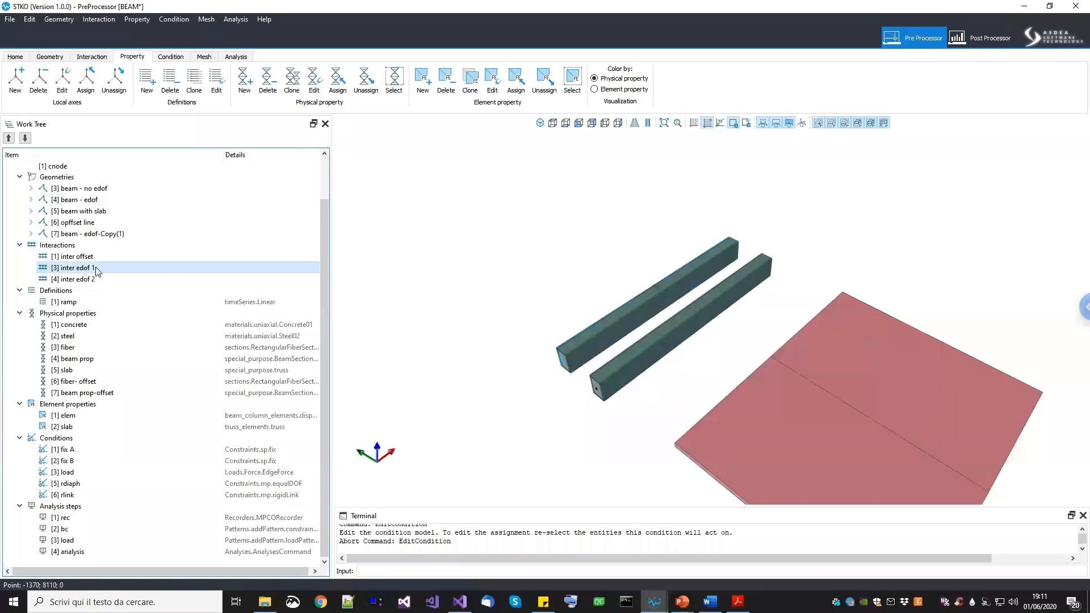
left_click(565, 357)
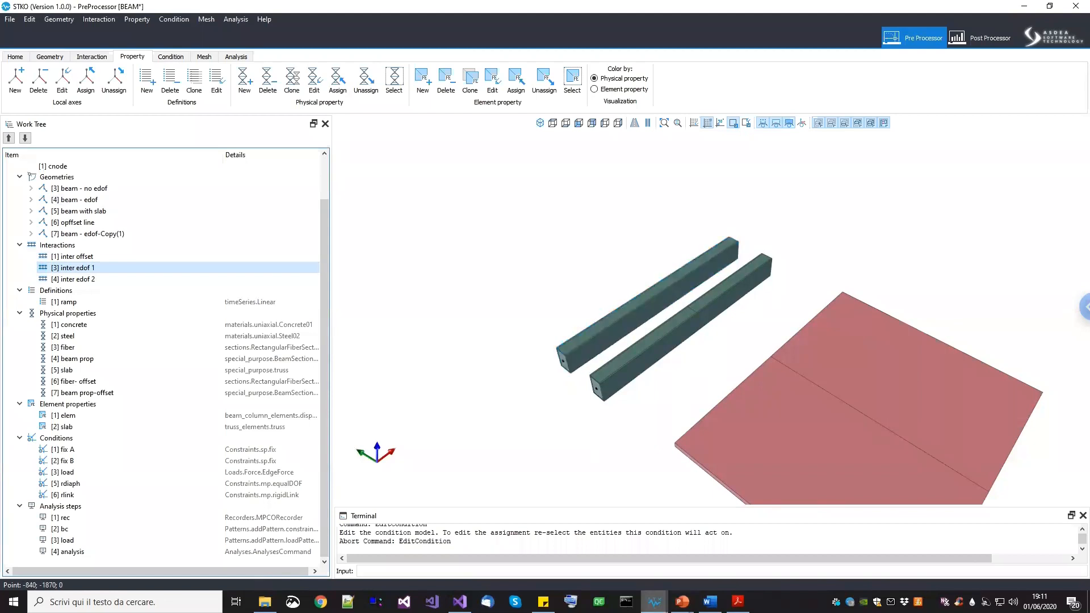
left_click(657, 599)
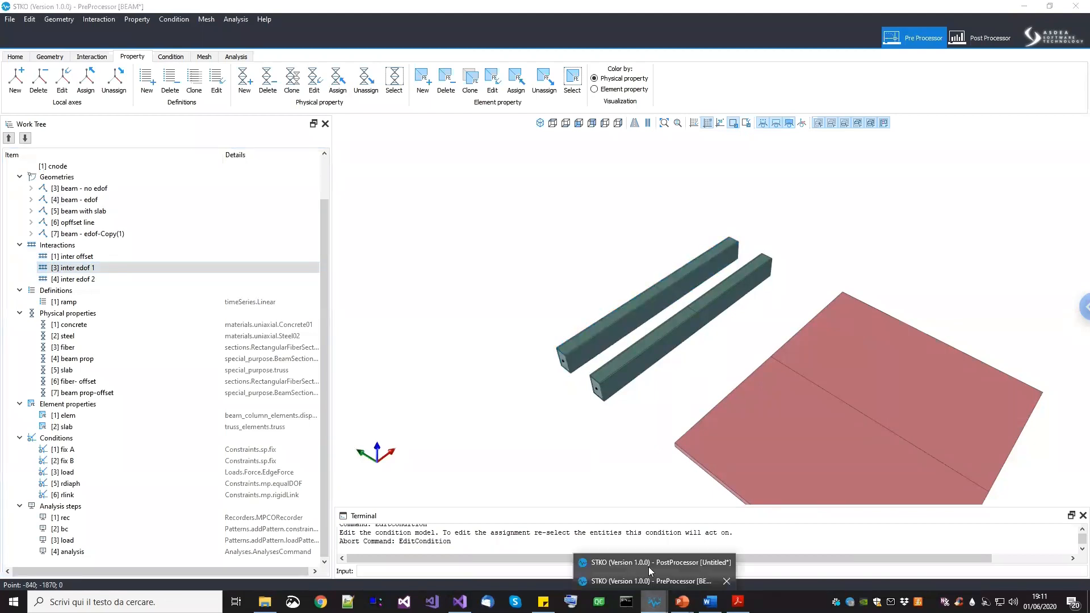
left_click(653, 562)
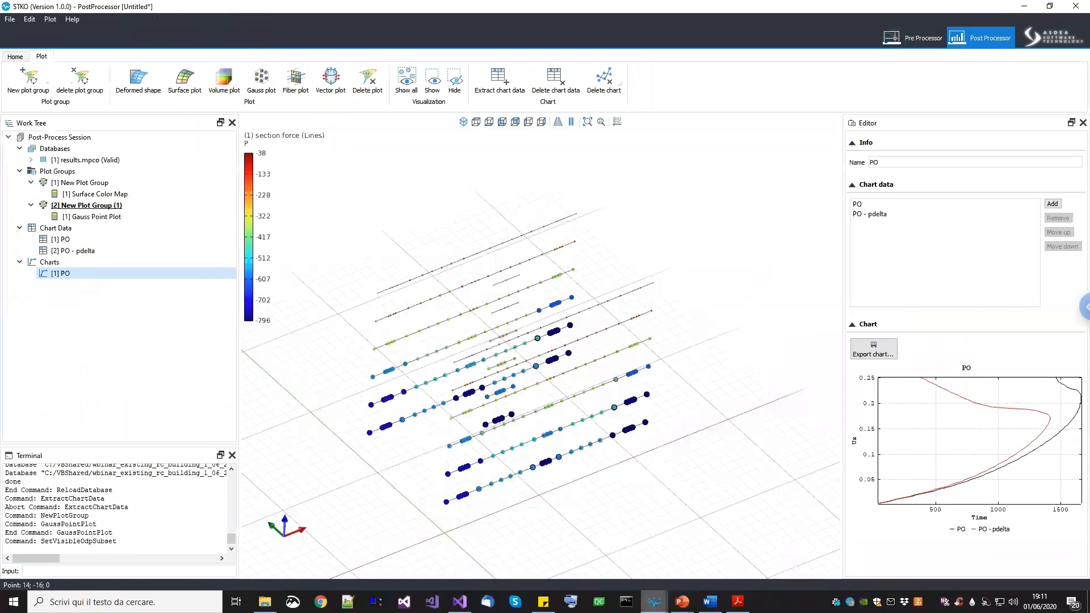
left_click(663, 593)
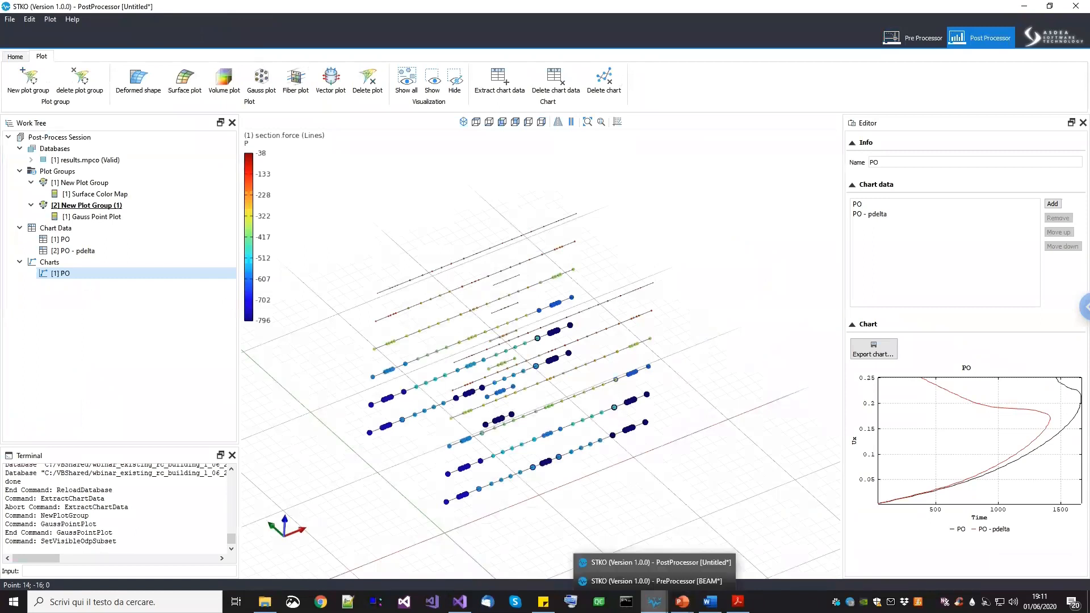
left_click(652, 580)
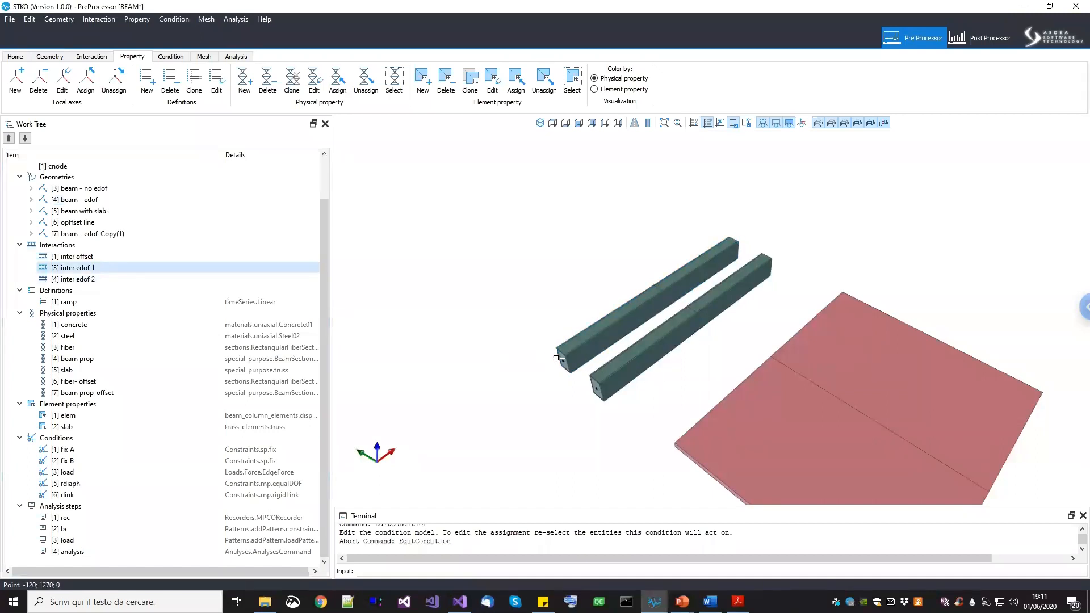
Compare the two parallel beams with the slab-covered beam in the extruded section display
scroll(556, 358, "up", 1)
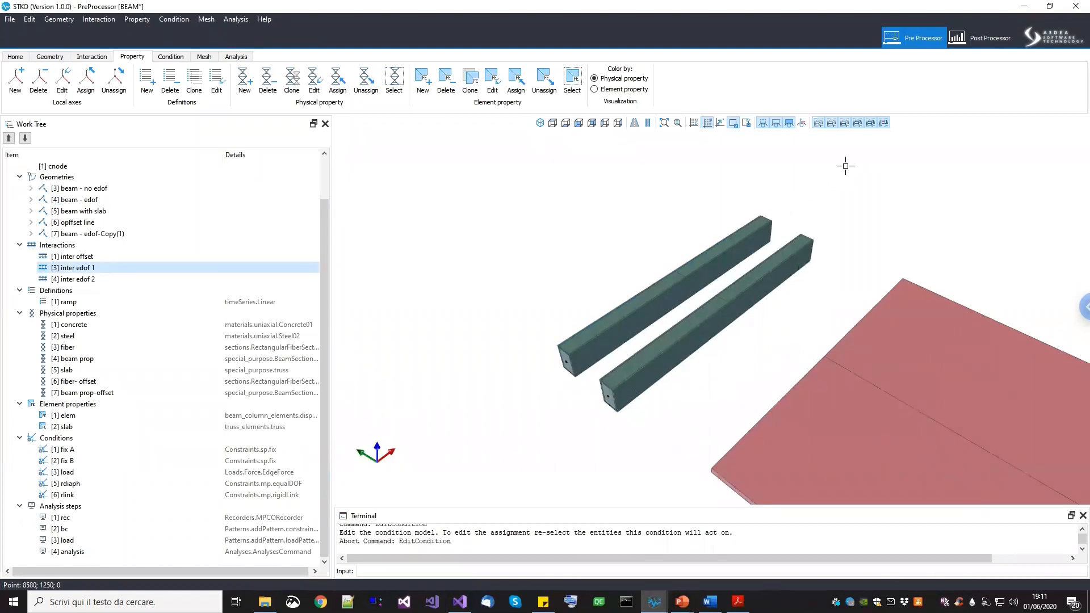
scroll(813, 177, "down", 2)
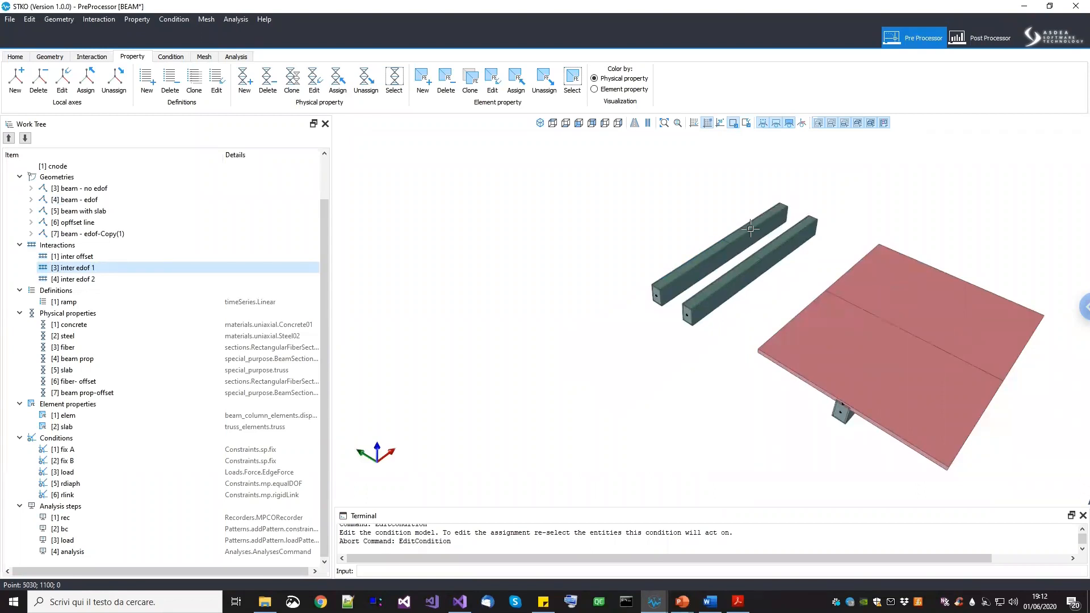
scroll(709, 242, "down", 3)
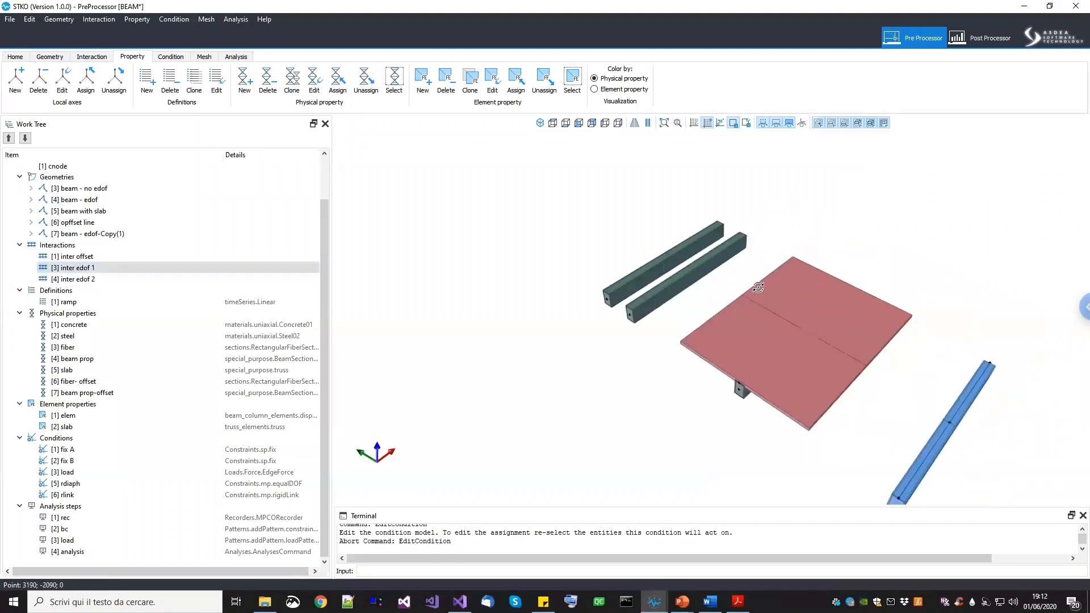
scroll(651, 284, "up", 3)
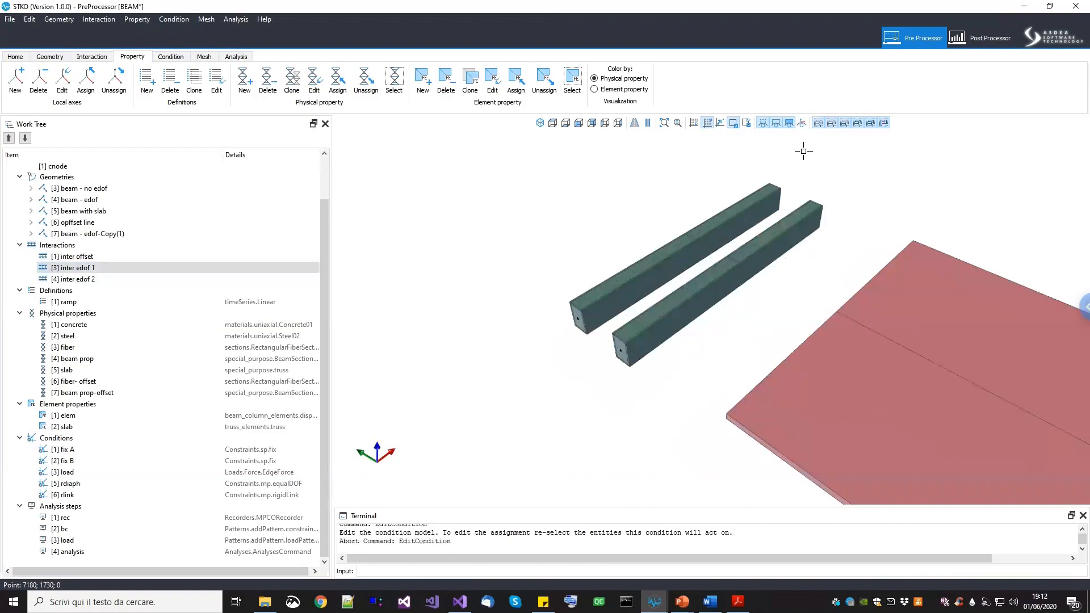
scroll(754, 174, "down", 3)
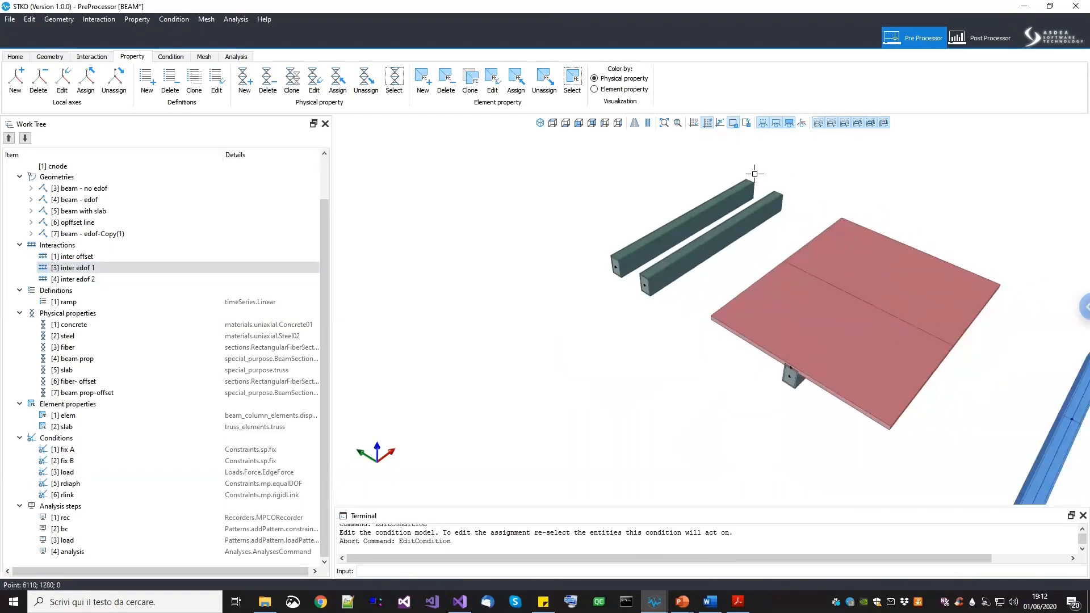
middle_click_drag(876, 265, 684, 285)
Display the model's plain geometry and examine the interaction links between the beam with slab line and its offset line
left_click(57, 62)
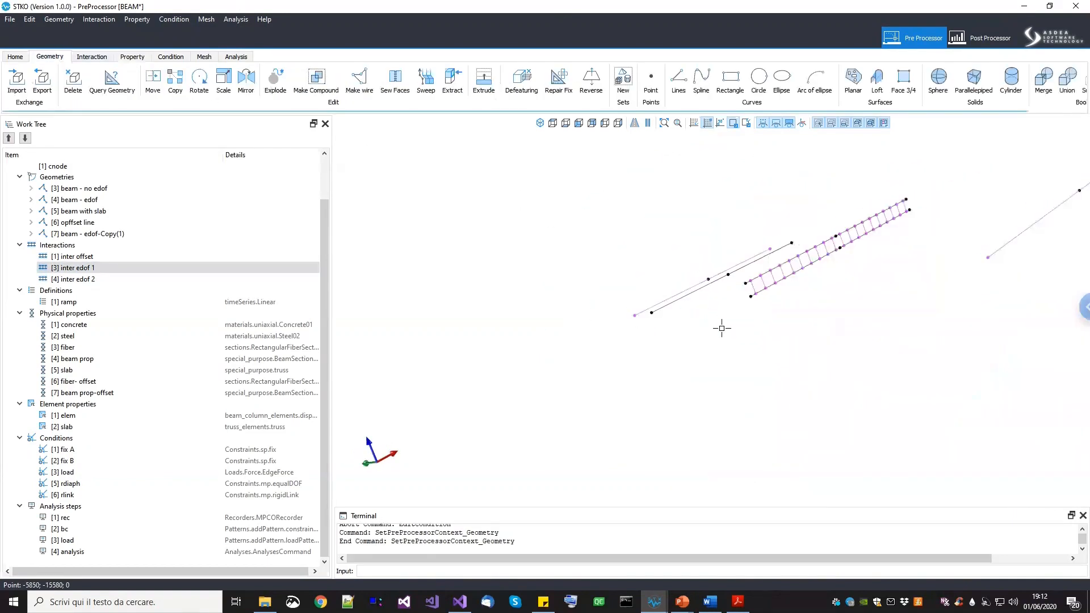
middle_click_drag(818, 360, 778, 362)
scroll(778, 343, "up", 4)
scroll(682, 397, "up", 1)
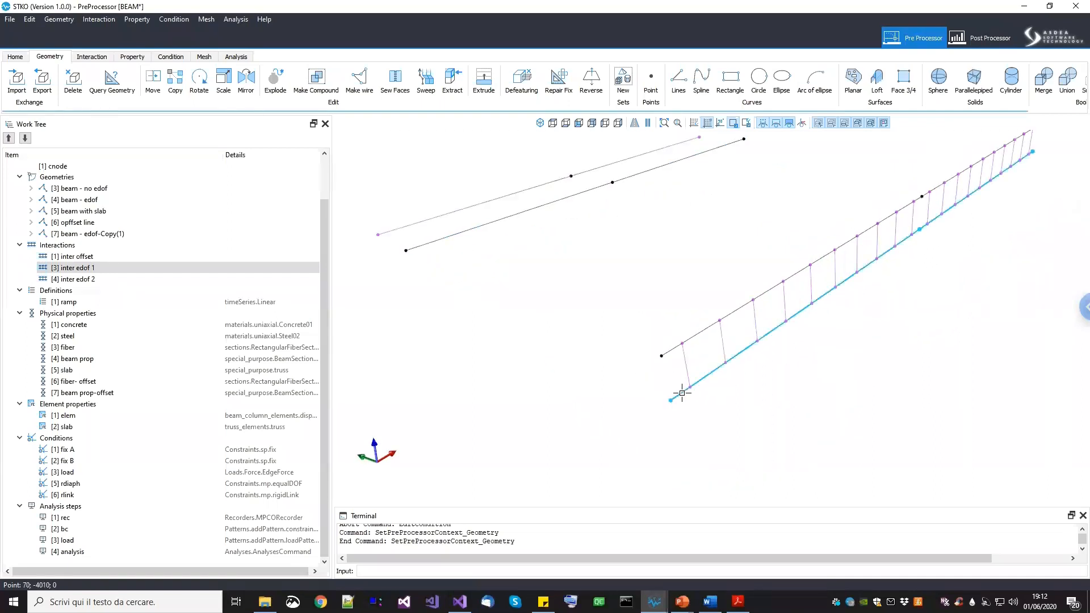
scroll(680, 391, "down", 1)
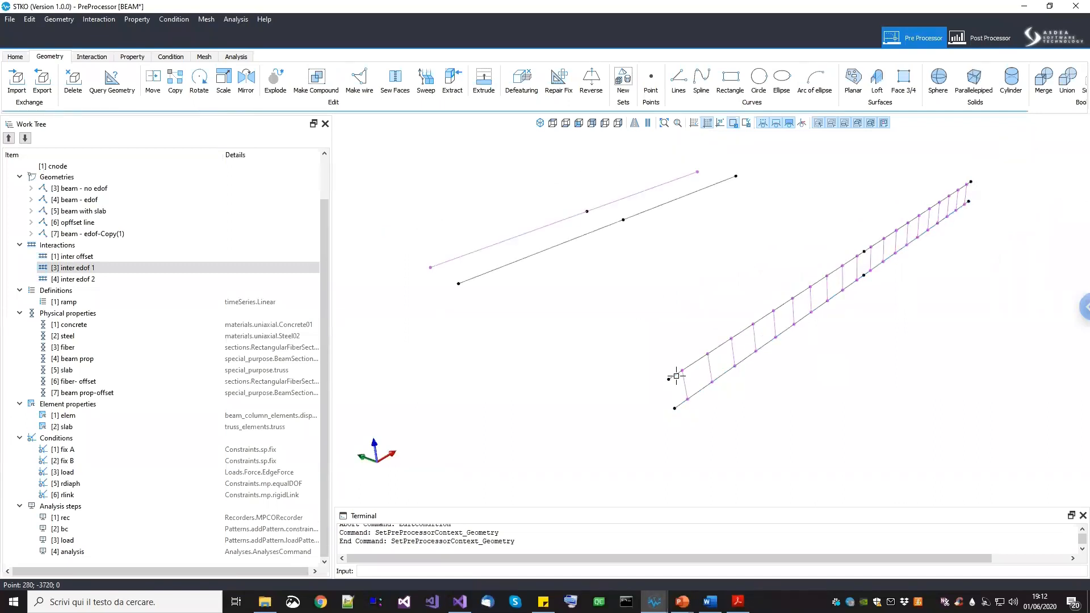
scroll(852, 254, "down", 1)
scroll(786, 305, "up", 2)
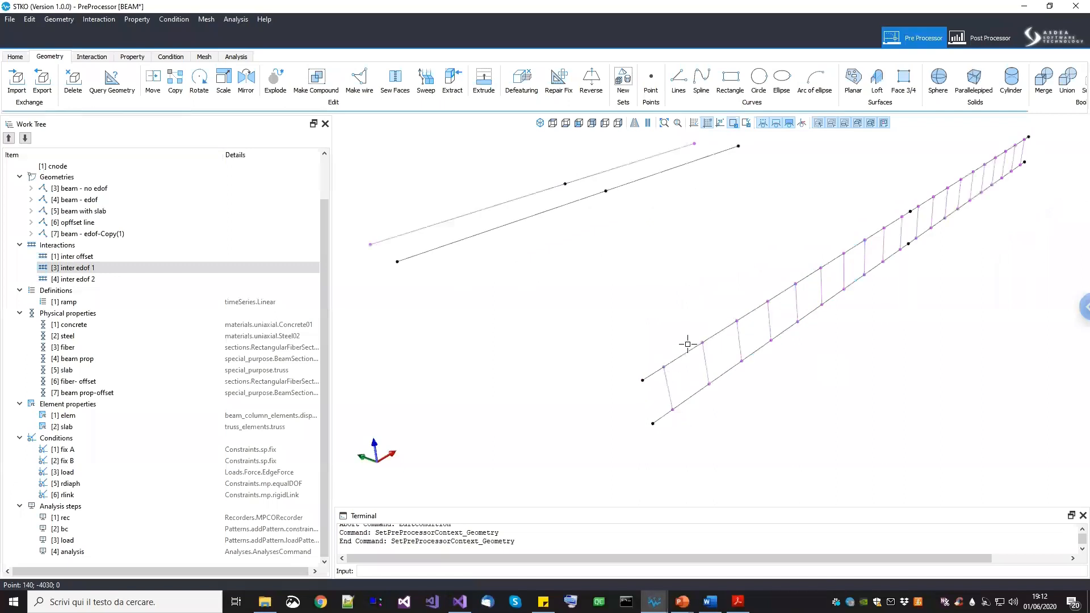
scroll(827, 318, "down", 2)
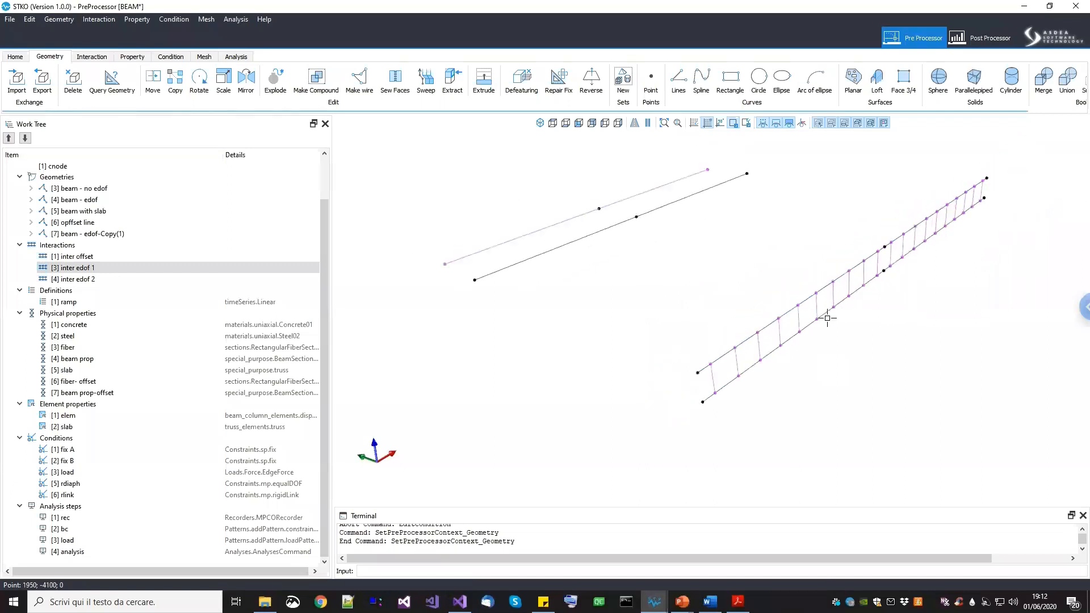
scroll(702, 370, "up", 1)
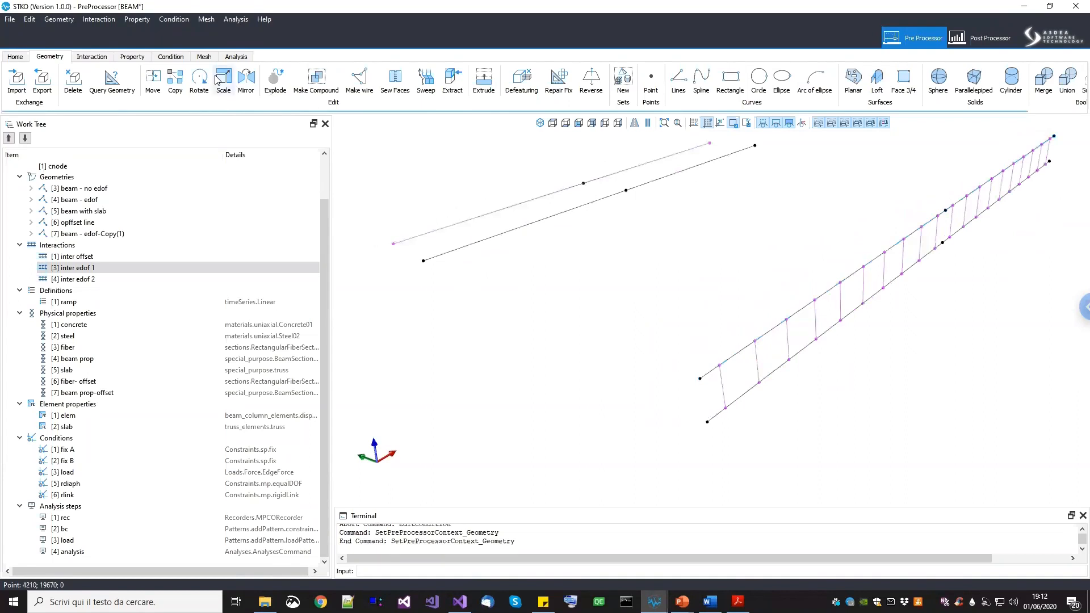
Display the model's conditions and examine the loads, end restraints and link constraints along the beam lines
left_click(168, 59)
scroll(662, 390, "down", 1)
scroll(584, 413, "down", 1)
scroll(875, 281, "up", 1)
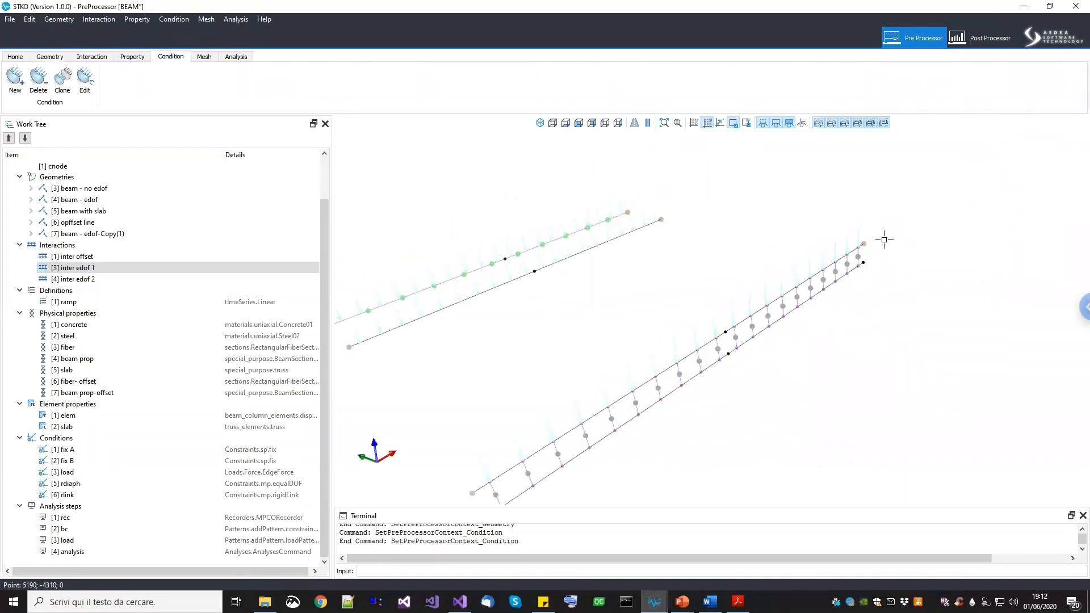
scroll(835, 272, "down", 1)
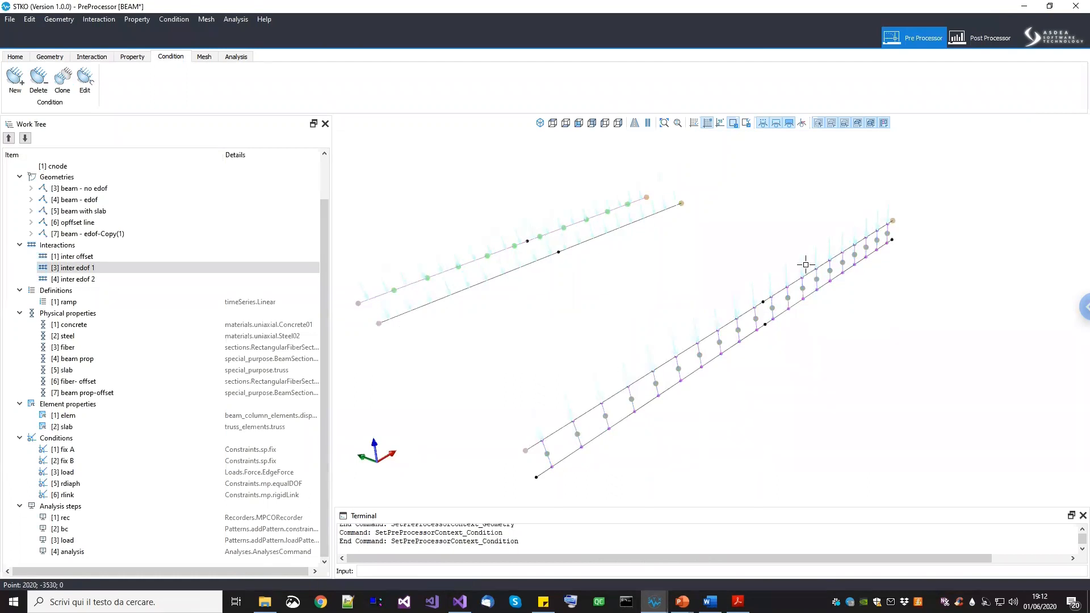
middle_click_drag(899, 208, 920, 197)
scroll(617, 429, "up", 1)
scroll(488, 413, "down", 1)
middle_click_drag(495, 413, 499, 420)
middle_click_drag(703, 327, 626, 405)
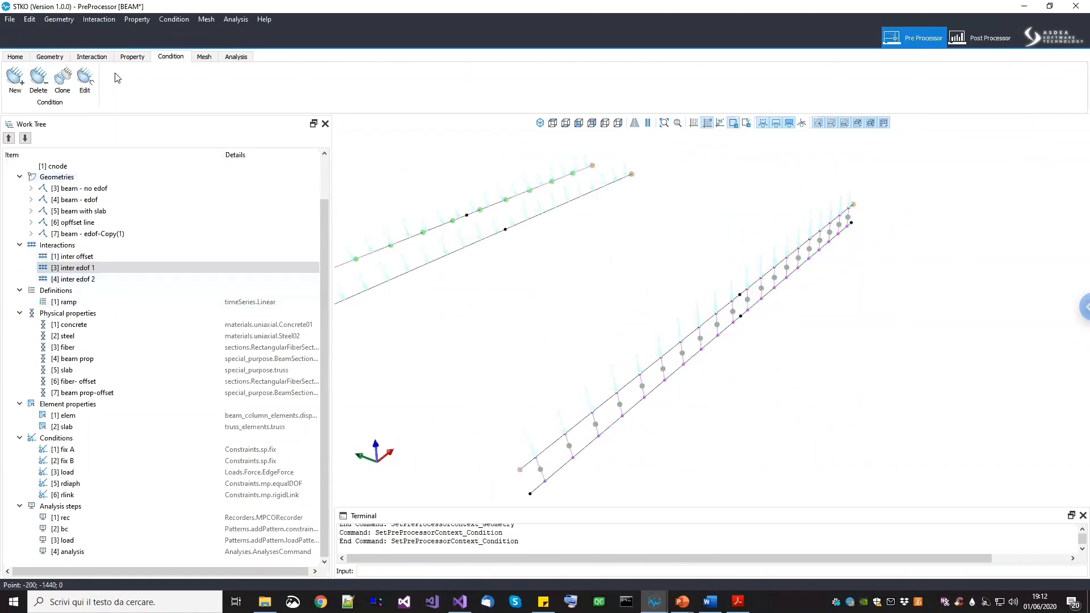
Return to the physical property display and examine the slab-covered beam beside the two parallel beams
left_click(132, 59)
scroll(634, 356, "down", 3)
middle_click_drag(657, 324, 683, 397)
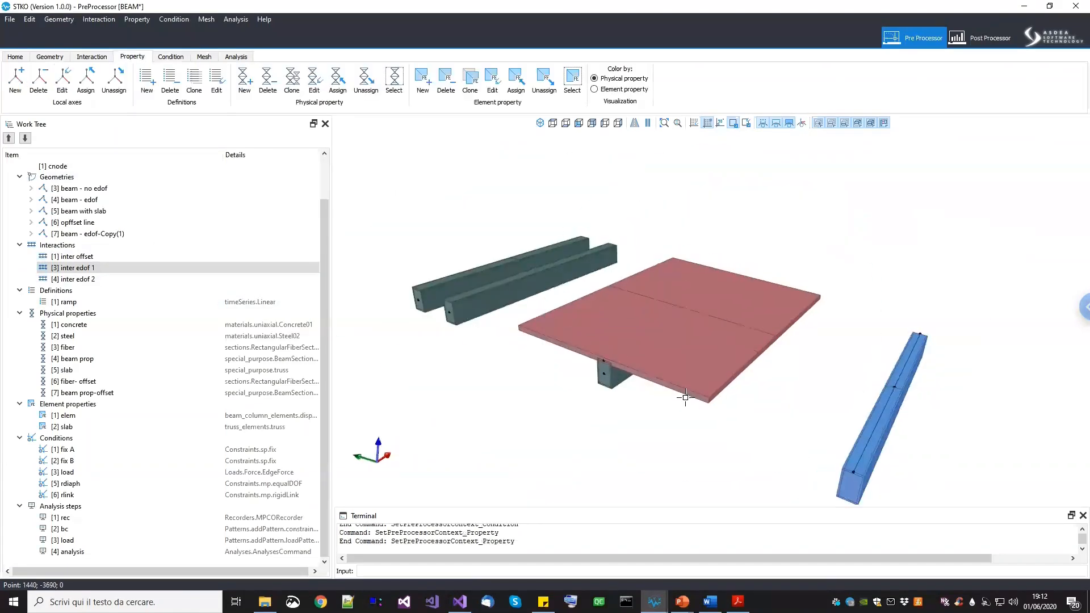
scroll(702, 413, "up", 2)
scroll(715, 384, "down", 2)
middle_click_drag(731, 341, 444, 296)
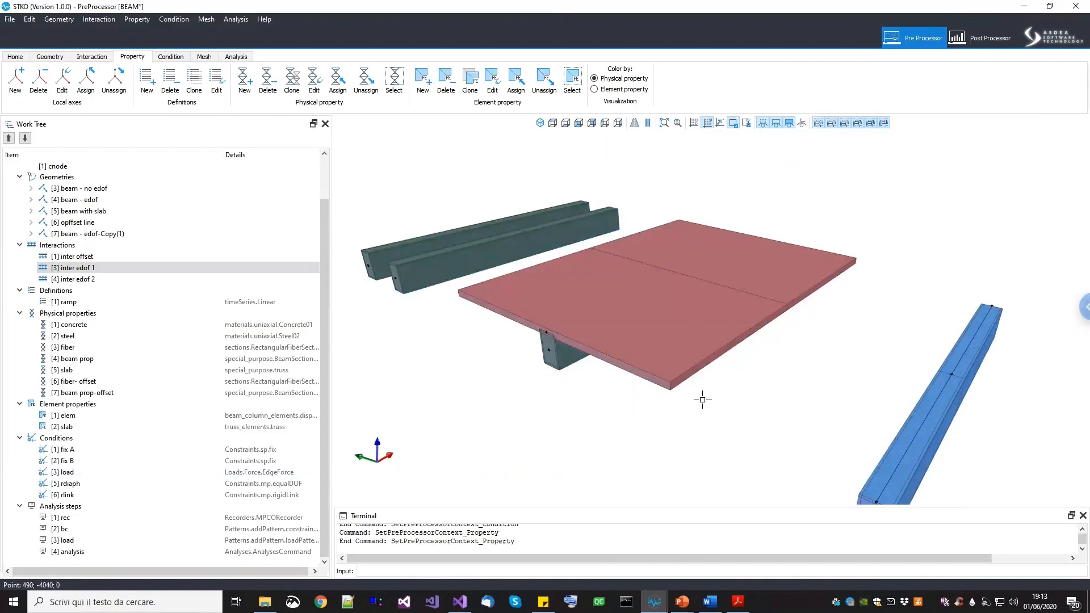
scroll(703, 400, "down", 2)
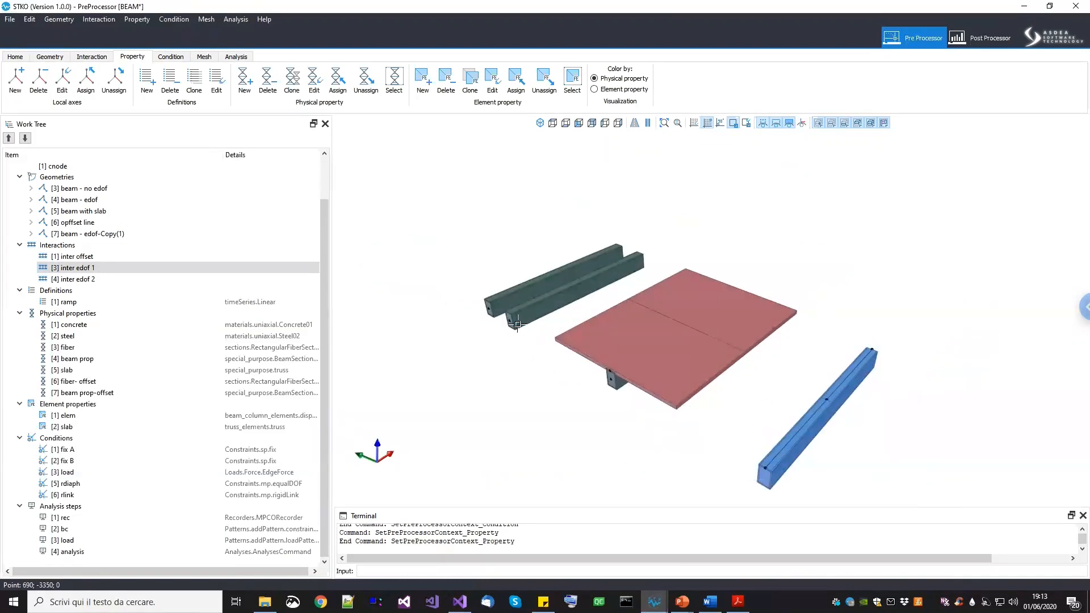
scroll(520, 322, "up", 2)
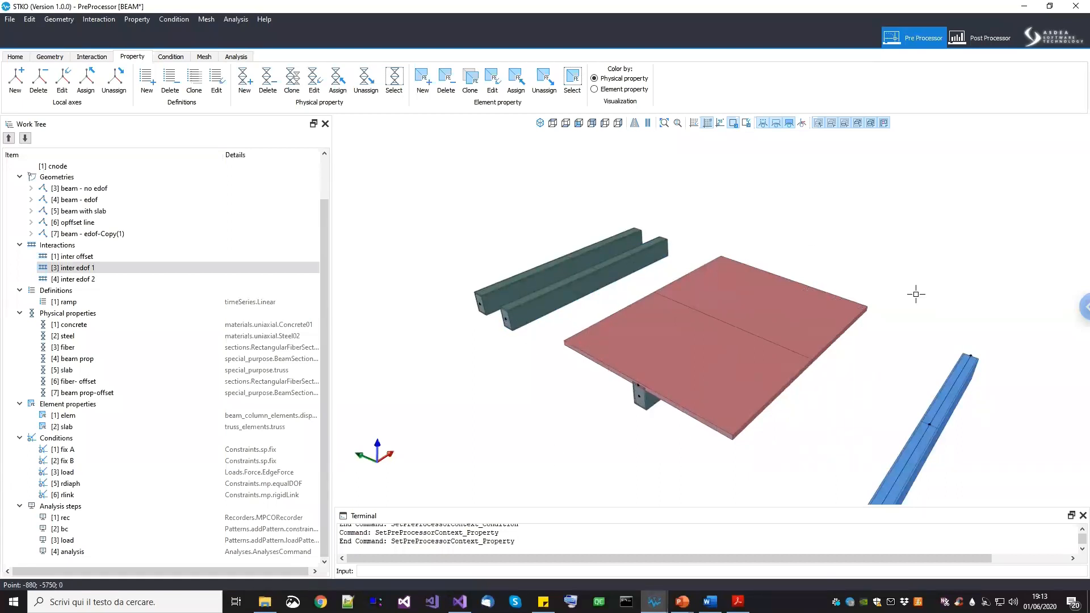
Highlight the inter edof 2 interaction and inspect the separate blue beam at the far side of the slab
middle_click_drag(797, 294, 669, 298)
middle_click_drag(763, 338, 762, 337)
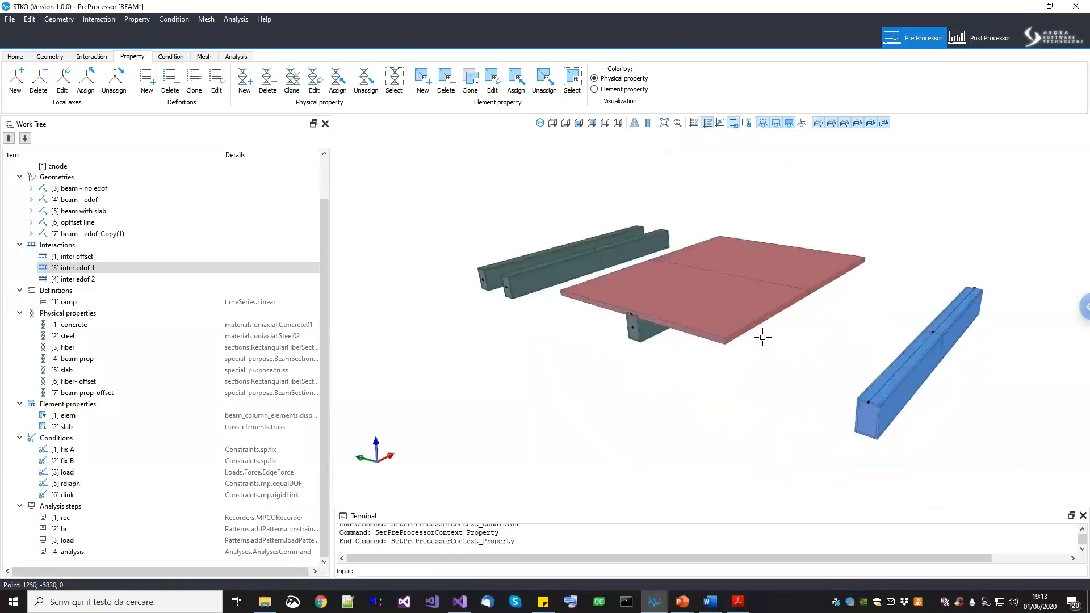
middle_click_drag(882, 374, 875, 380)
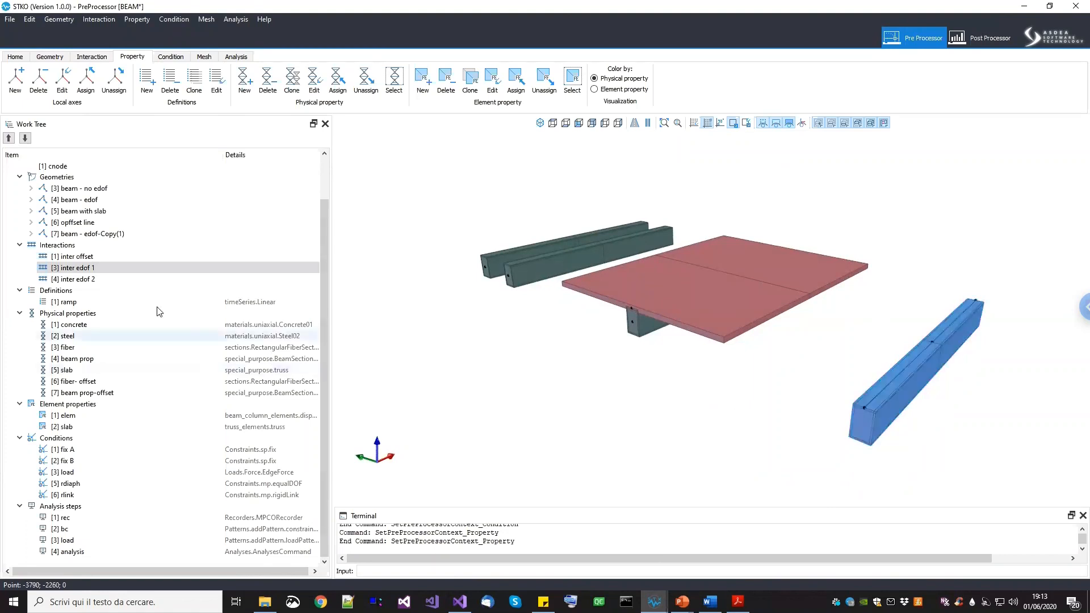
left_click(132, 280)
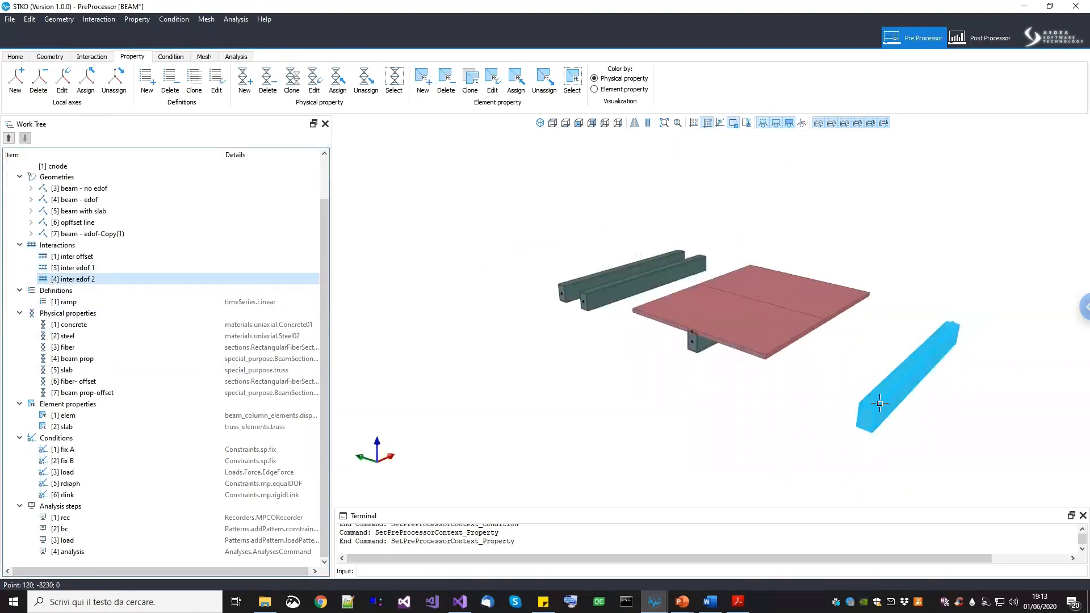
scroll(874, 403, "up", 2)
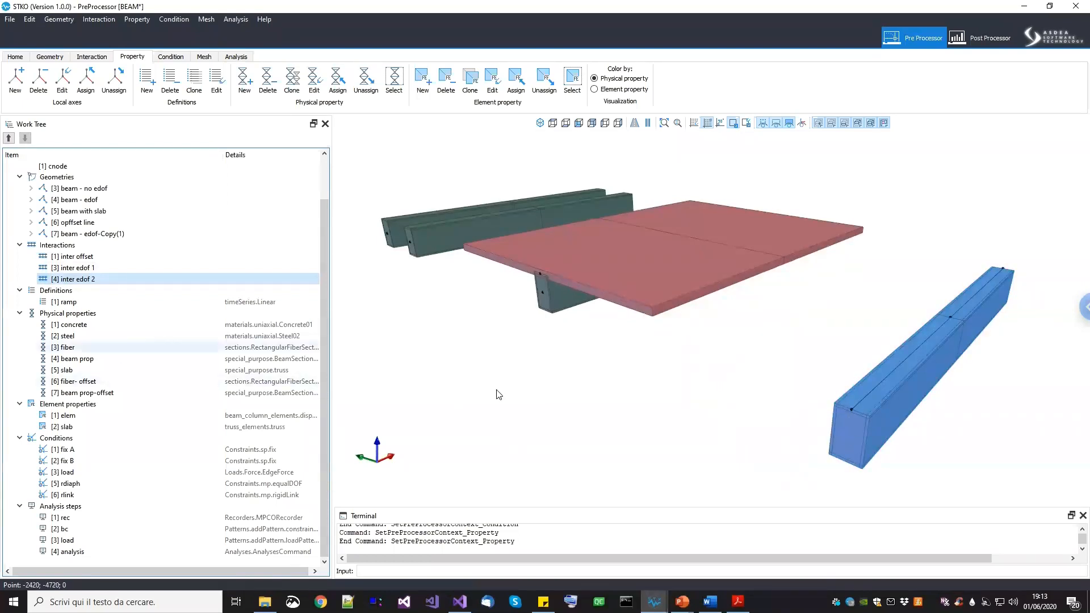
Review the fiber section's Y and Z section offsets without changing them, and compare with the parallel beams in the model
left_click(84, 396)
right_click(83, 384)
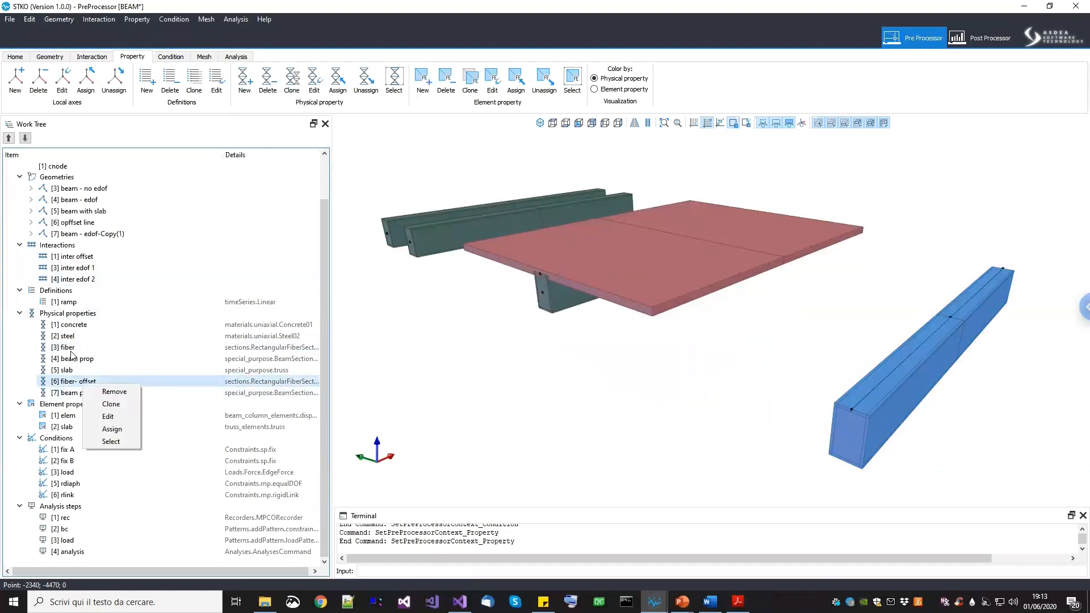
left_click(72, 347)
right_click(74, 347)
left_click(111, 377)
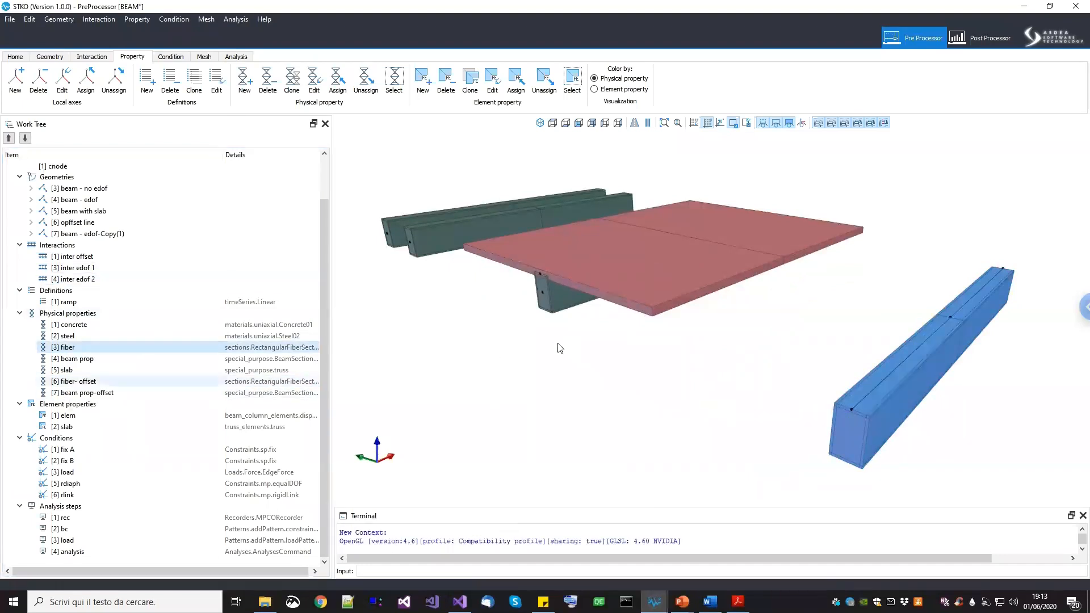
left_click_drag(433, 283, 437, 423)
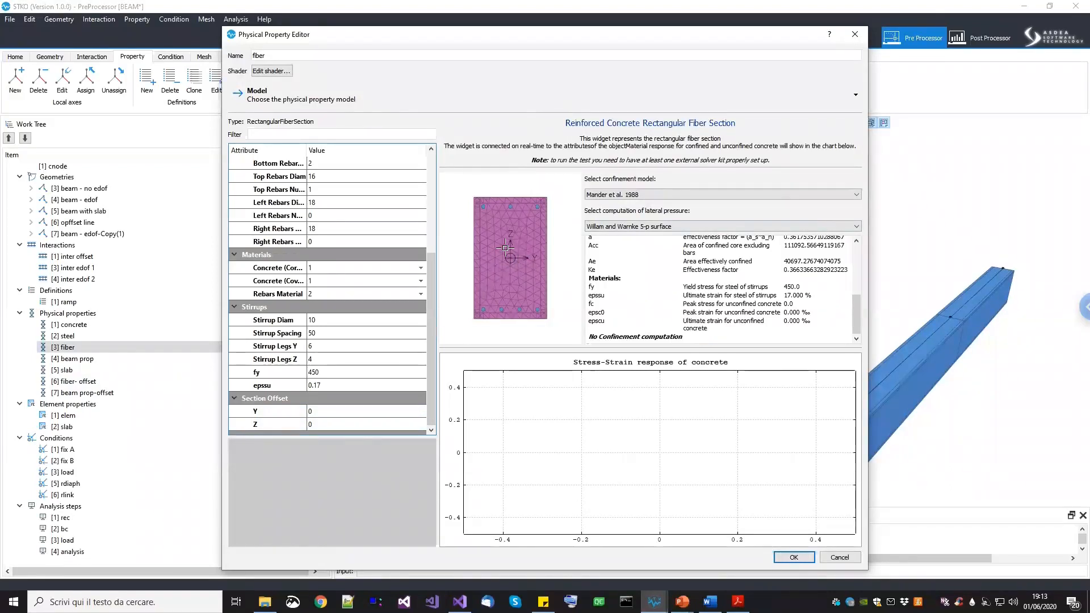
left_click(854, 34)
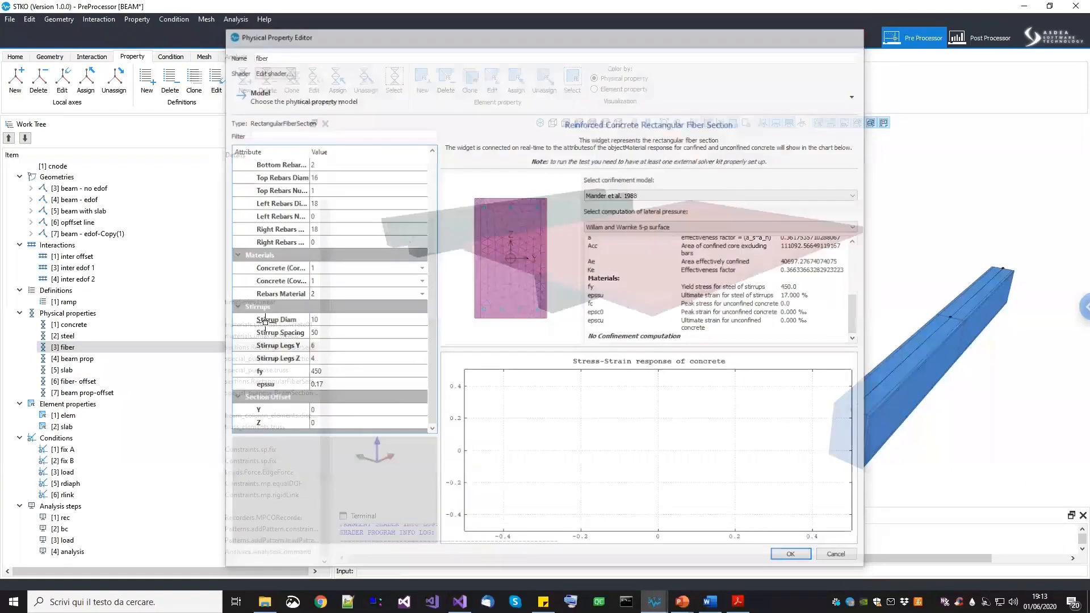
scroll(472, 305, "up", 2)
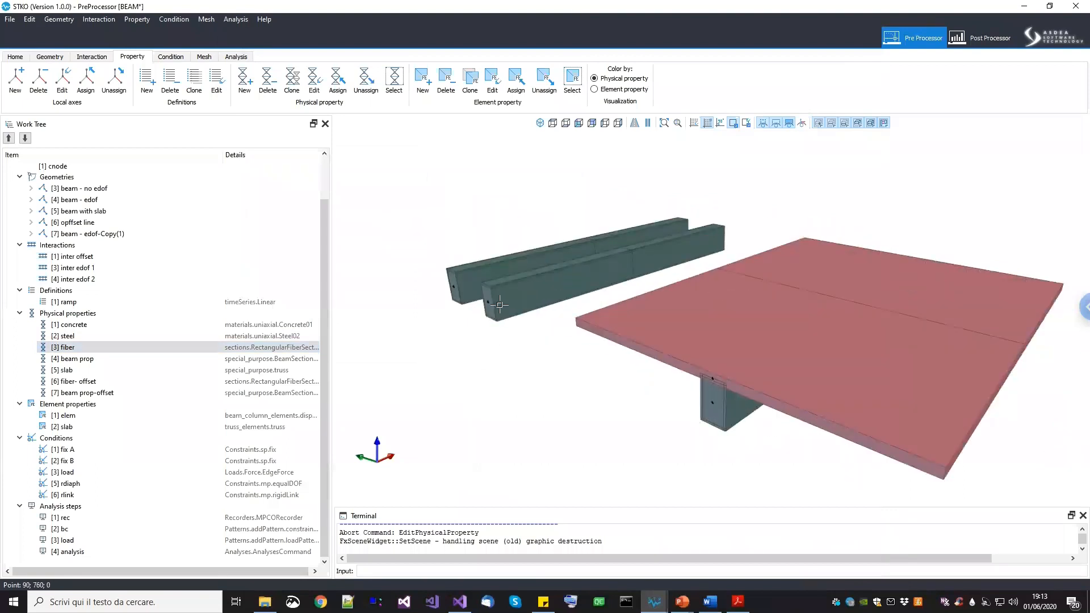
scroll(727, 420, "down", 3)
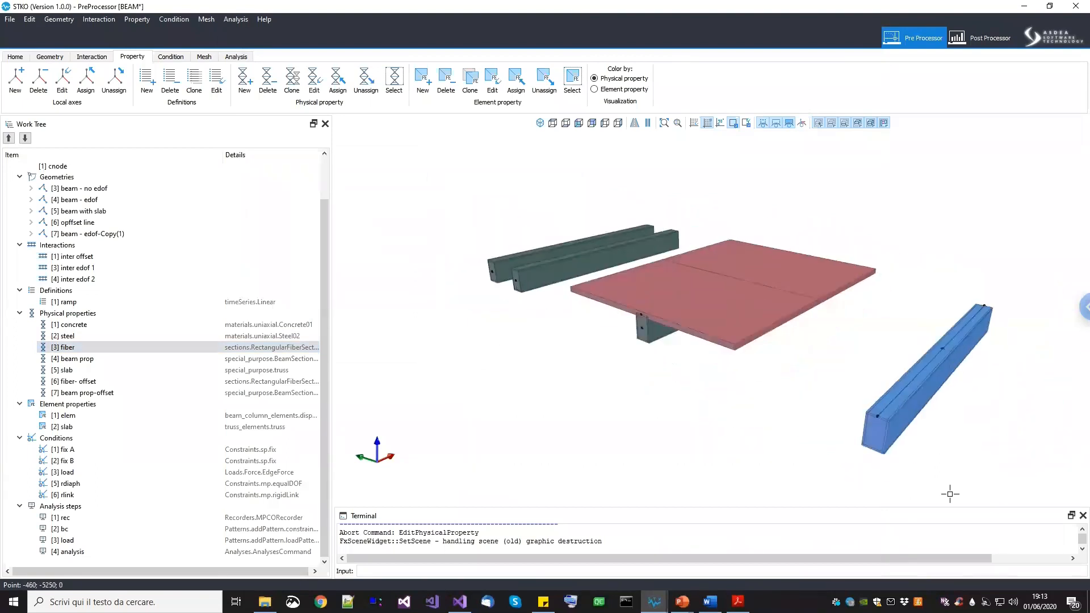
Review the fiber- offset section's height and Z section offset without changes, and inspect the line position on the blue beam
left_click(79, 364)
left_click(79, 380)
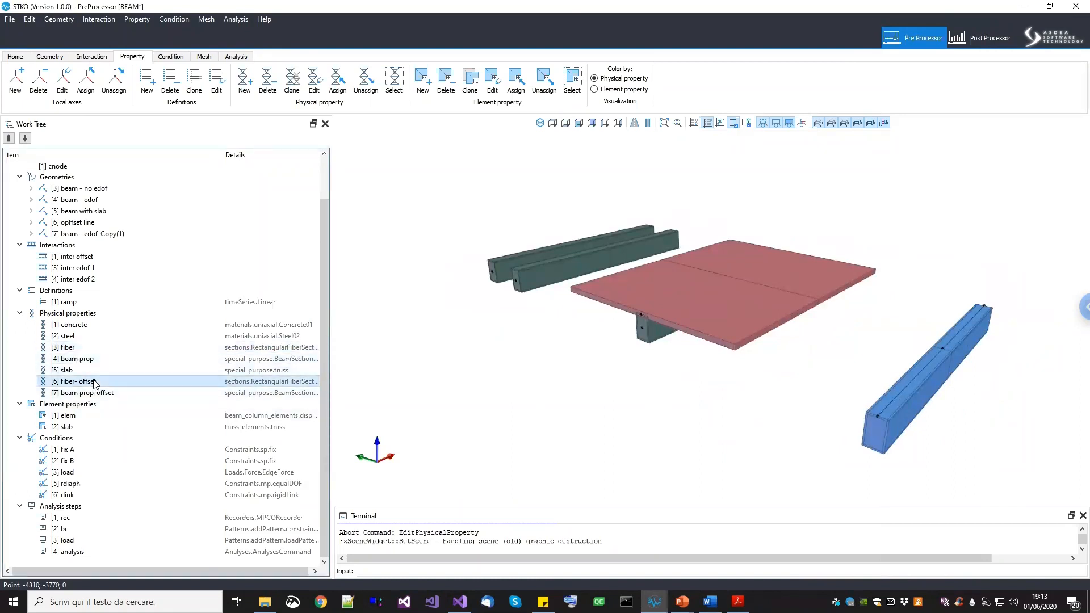
right_click(94, 382)
left_click(120, 414)
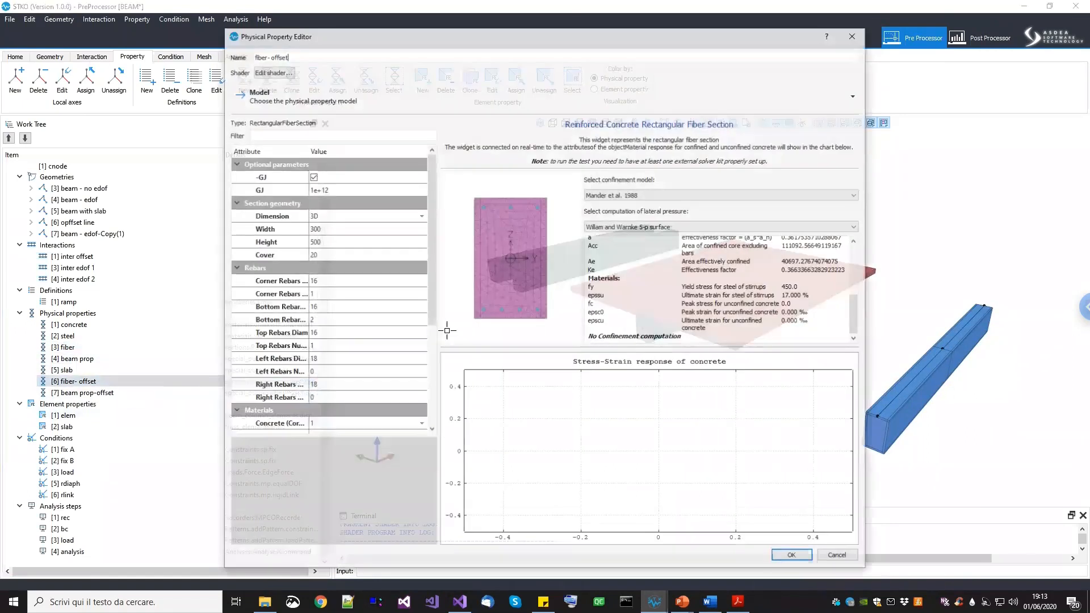
left_click(332, 244)
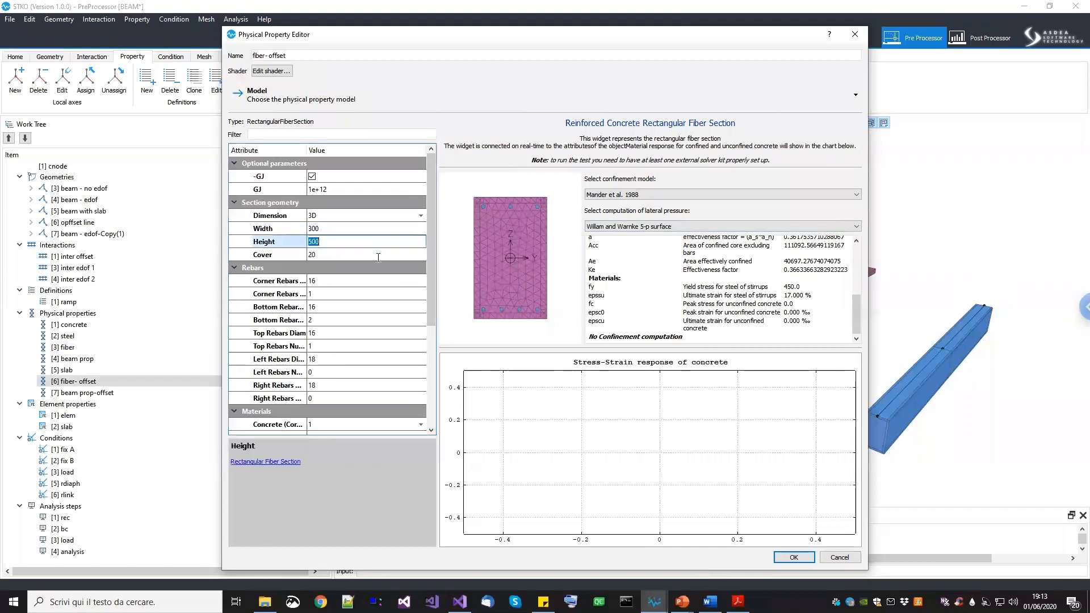
scroll(432, 297, "down", 1)
scroll(369, 397, "down", 3)
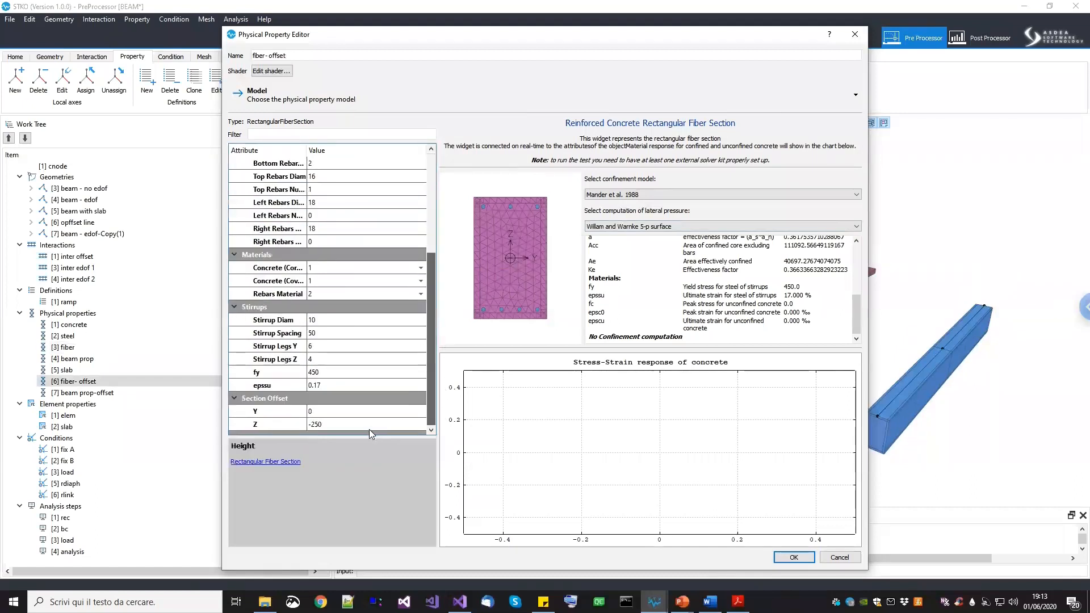
double_click(329, 425)
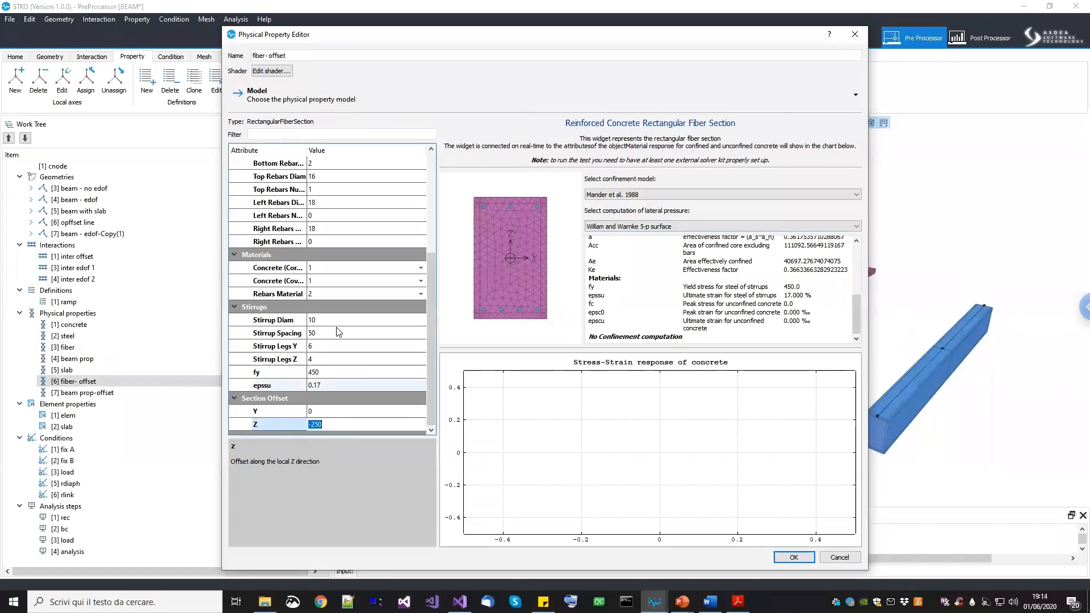
key("Escape")
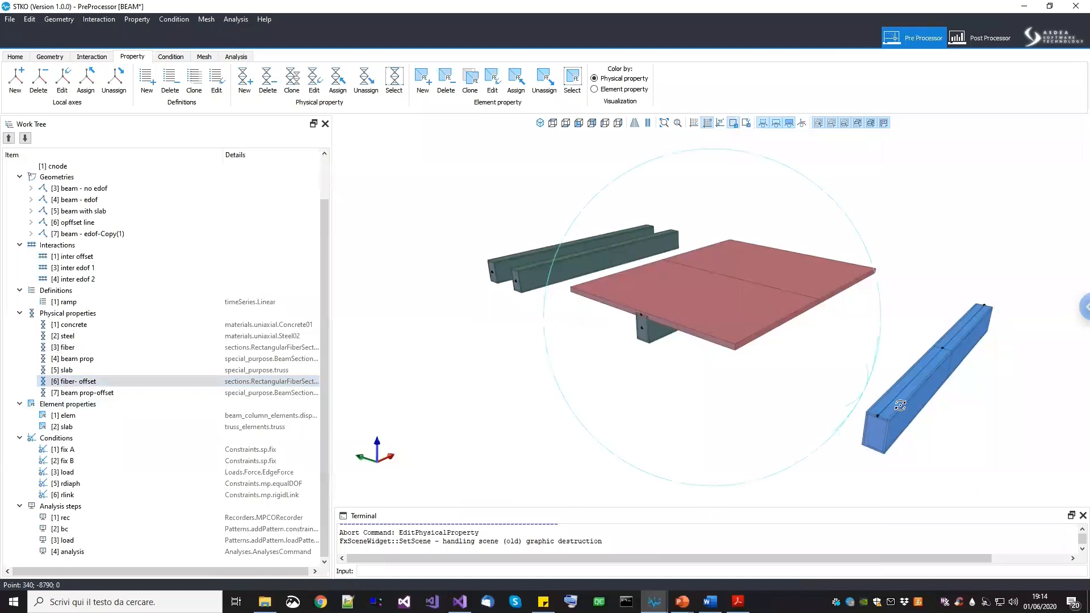
scroll(856, 440, "up", 3)
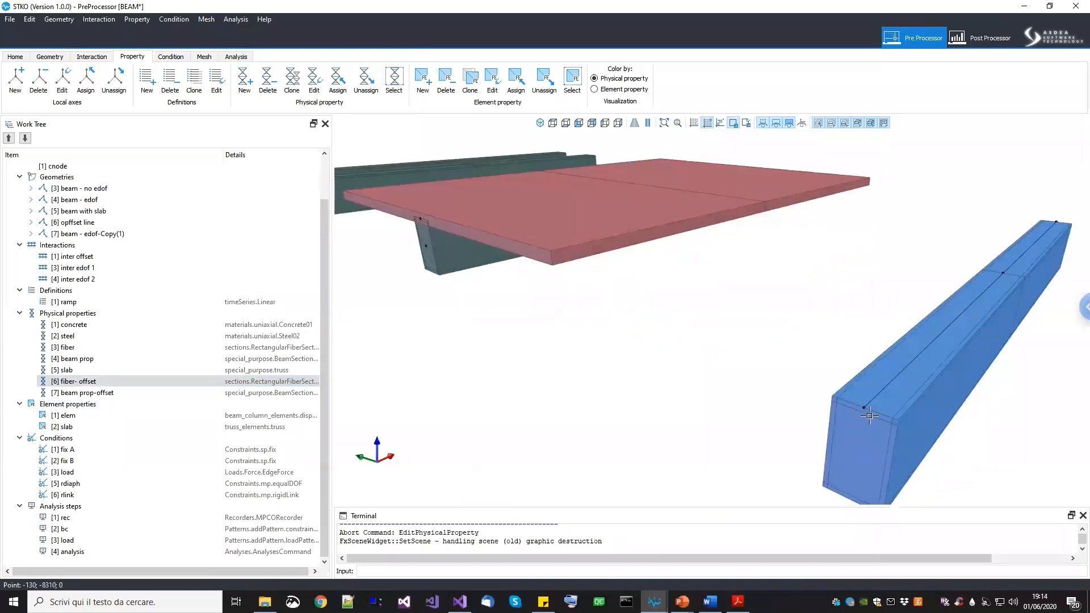
Compare the two parallel beams, the slab-covered beam and the blue offset-section beam from several angles
scroll(863, 409, "down", 4)
scroll(507, 309, "up", 1)
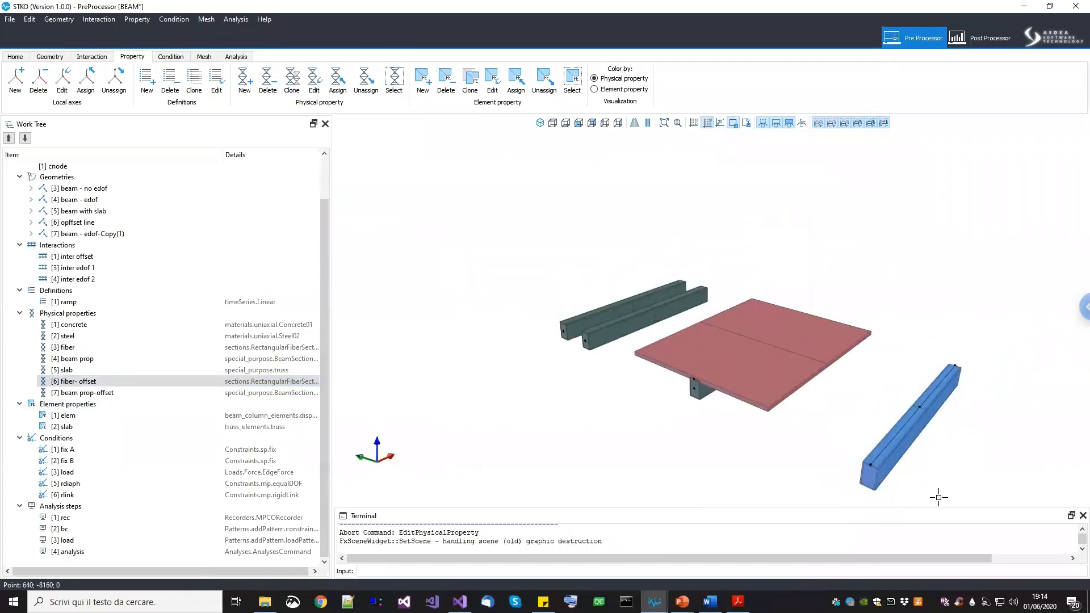
middle_click_drag(944, 477, 917, 465)
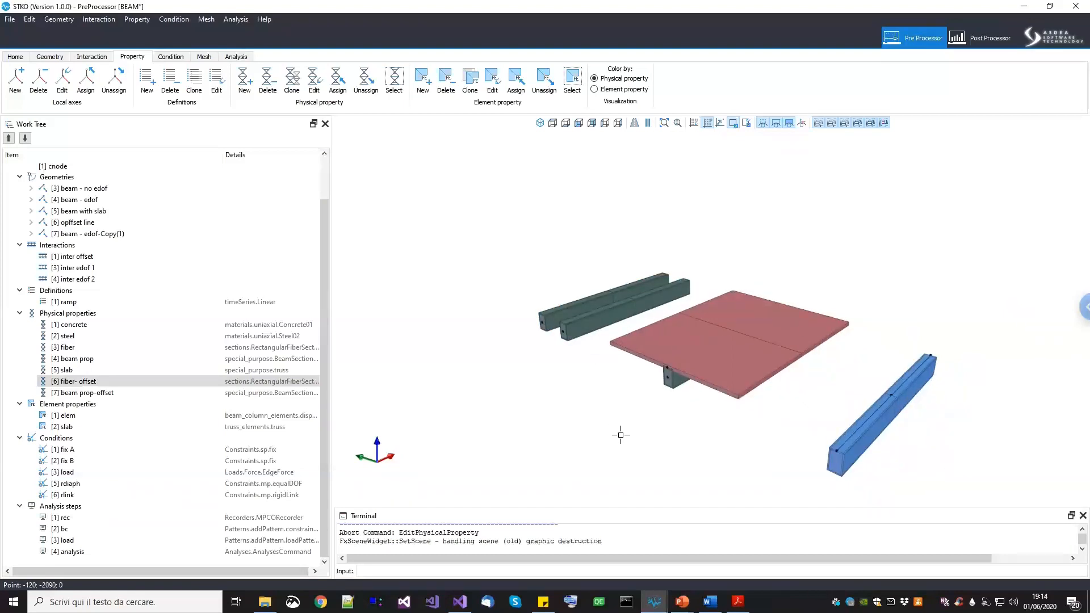
mouse_move(768, 414)
middle_mouse_down()
mouse_move(772, 431)
mouse_move(775, 411)
middle_mouse_up()
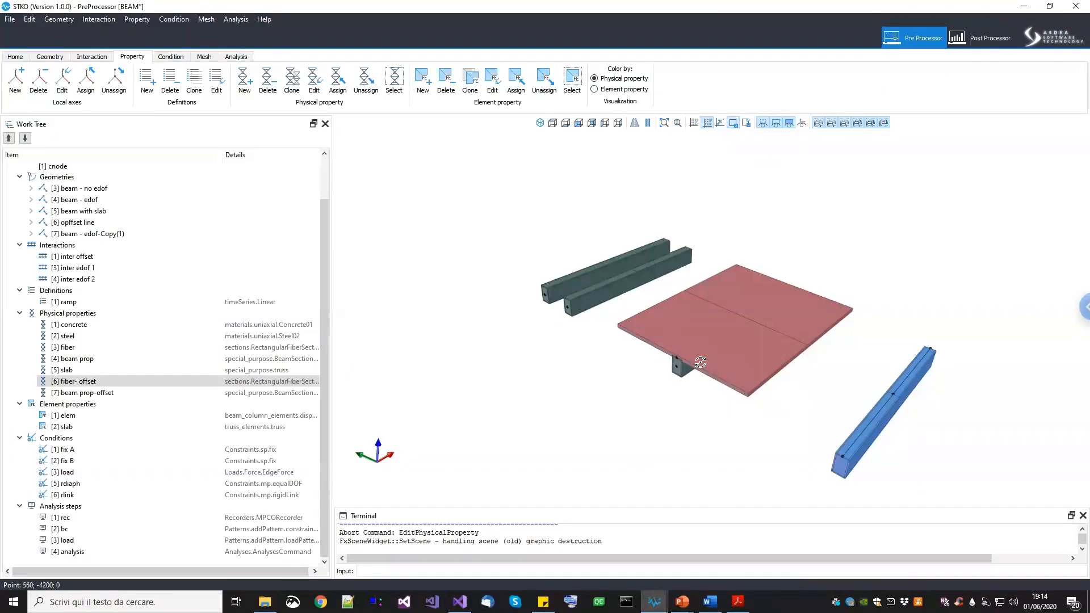
middle_click_drag(701, 362, 634, 358)
scroll(548, 309, "up", 4)
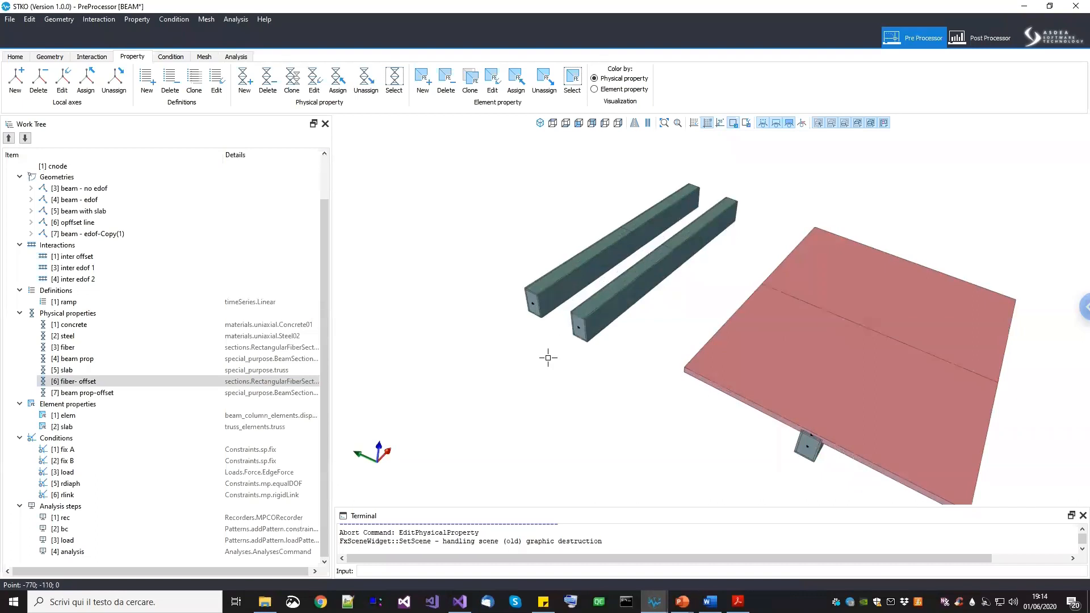
scroll(763, 198, "down", 3)
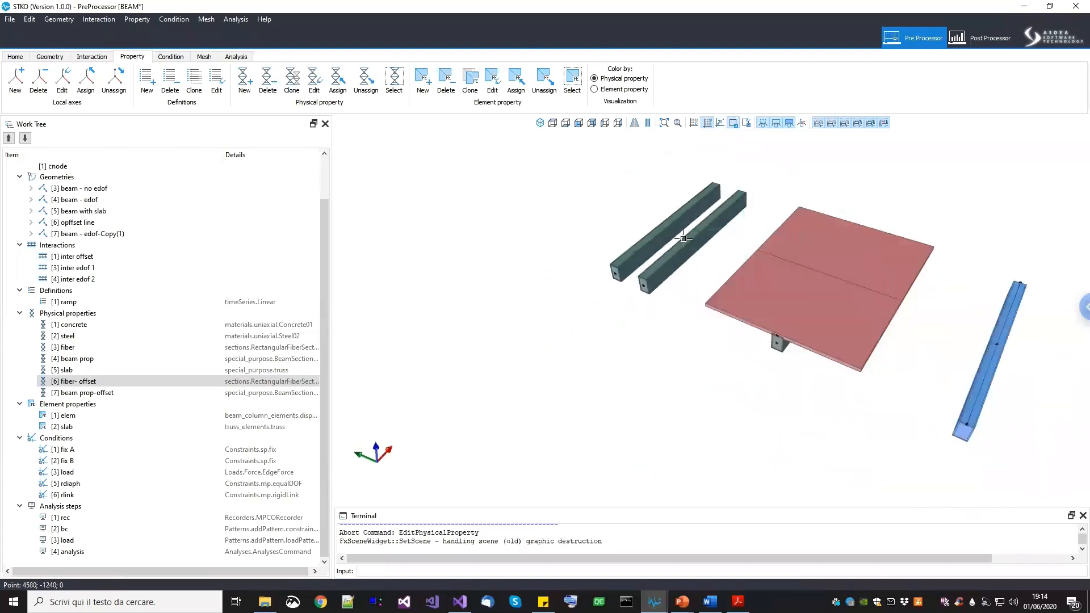
middle_click_drag(763, 298, 736, 301)
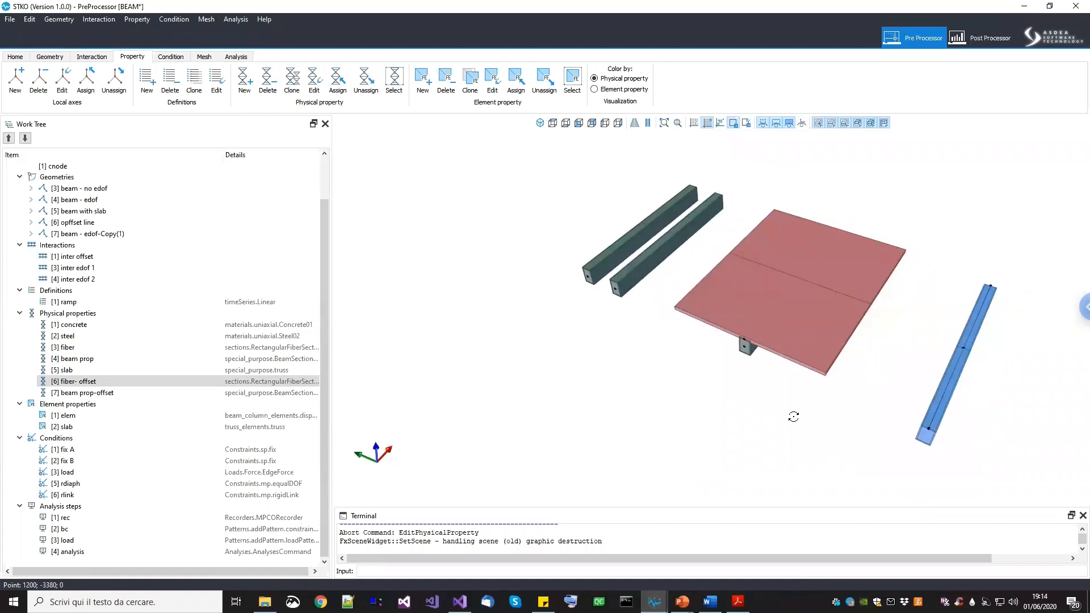
middle_click_drag(793, 417, 805, 396)
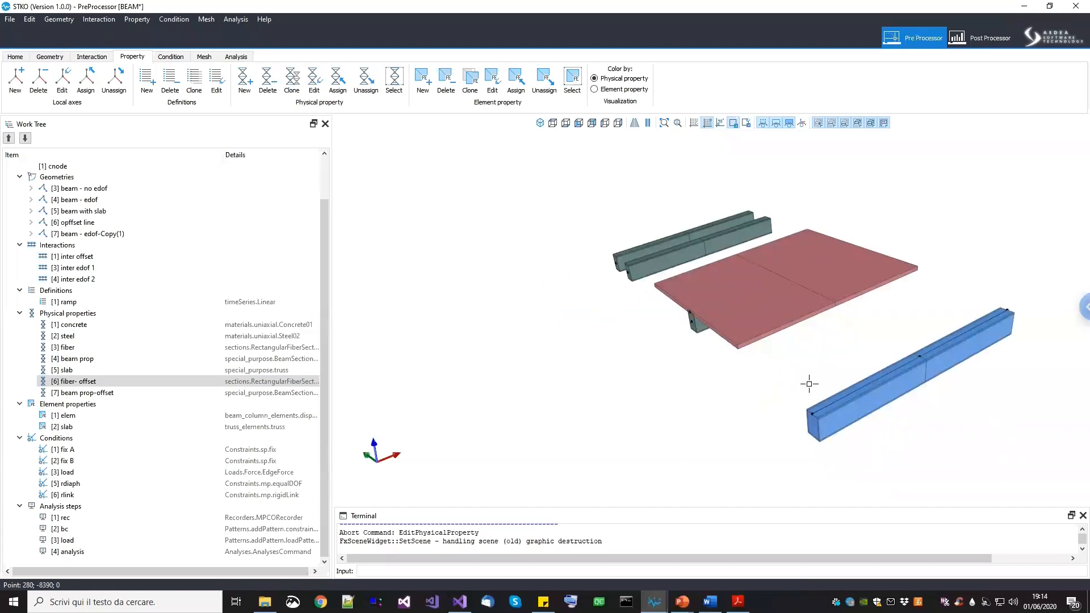
middle_click_drag(808, 384, 820, 394)
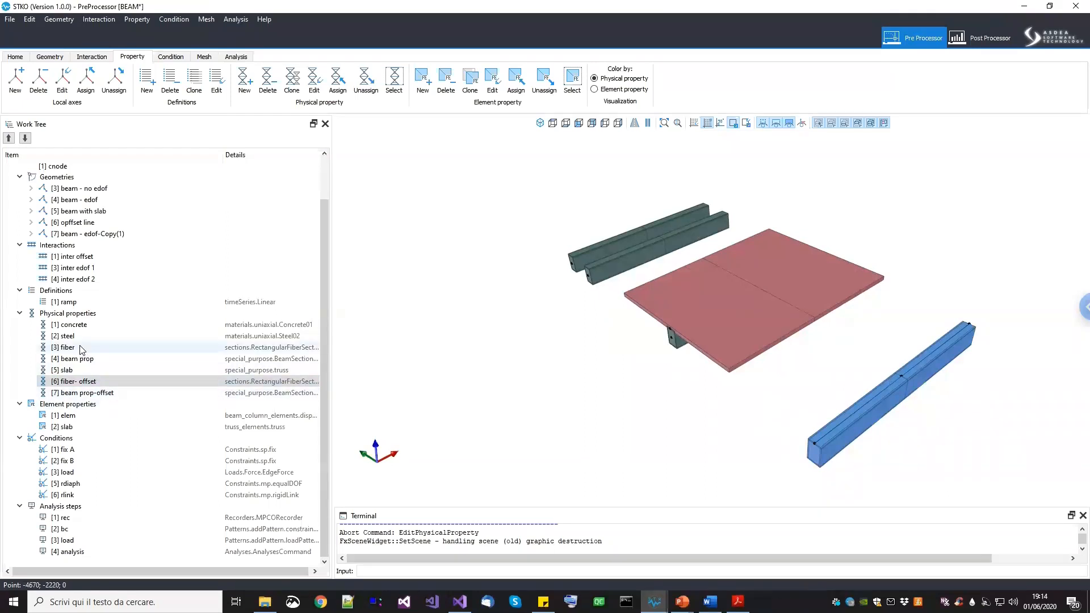
Recheck the fiber- offset section's Y and Z section offsets and close its editor without changes
left_click(84, 381)
right_click(84, 380)
left_click(116, 413)
left_click_drag(433, 294, 446, 440)
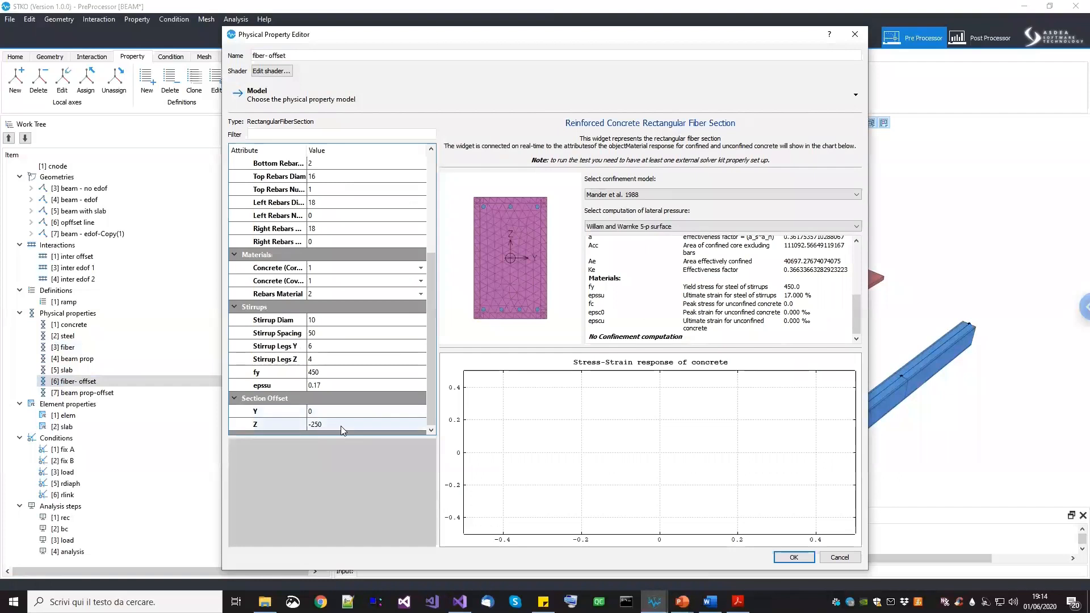
left_click(830, 558)
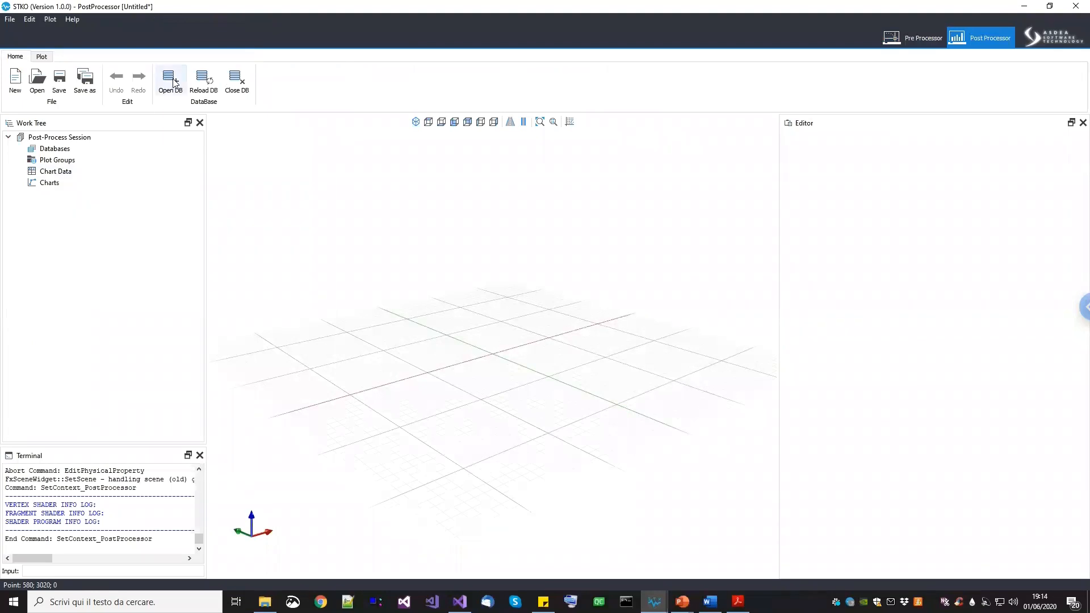
Open the beam.mpco results database from the BEAM folder in the post-processor
left_click(172, 81)
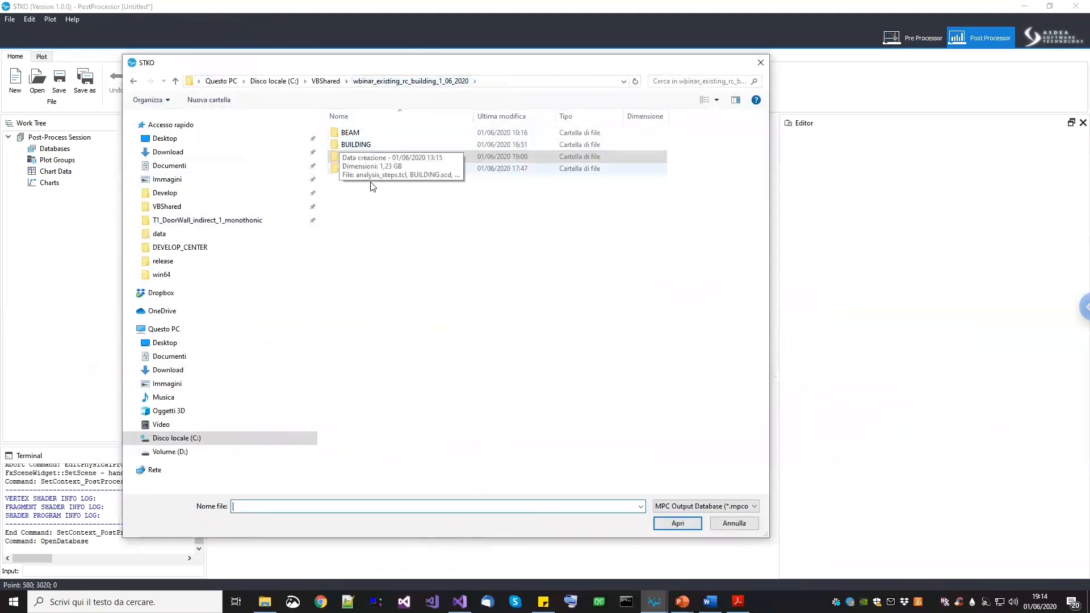
double_click(359, 137)
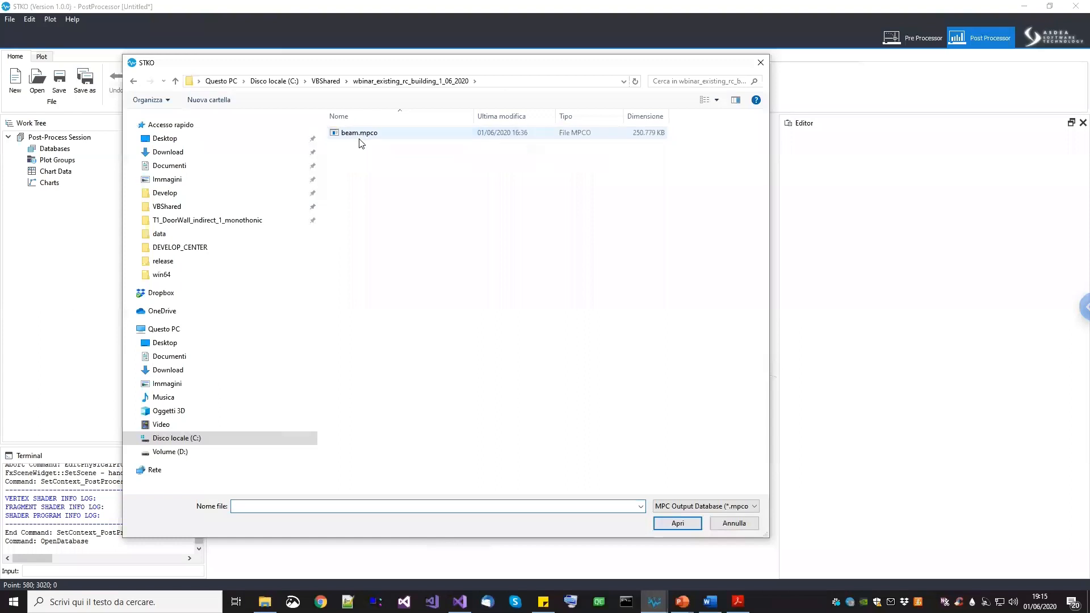
double_click(360, 134)
Hide the grid in the results view of the deformed beams
middle_click_drag(507, 280, 480, 325)
left_click(569, 121)
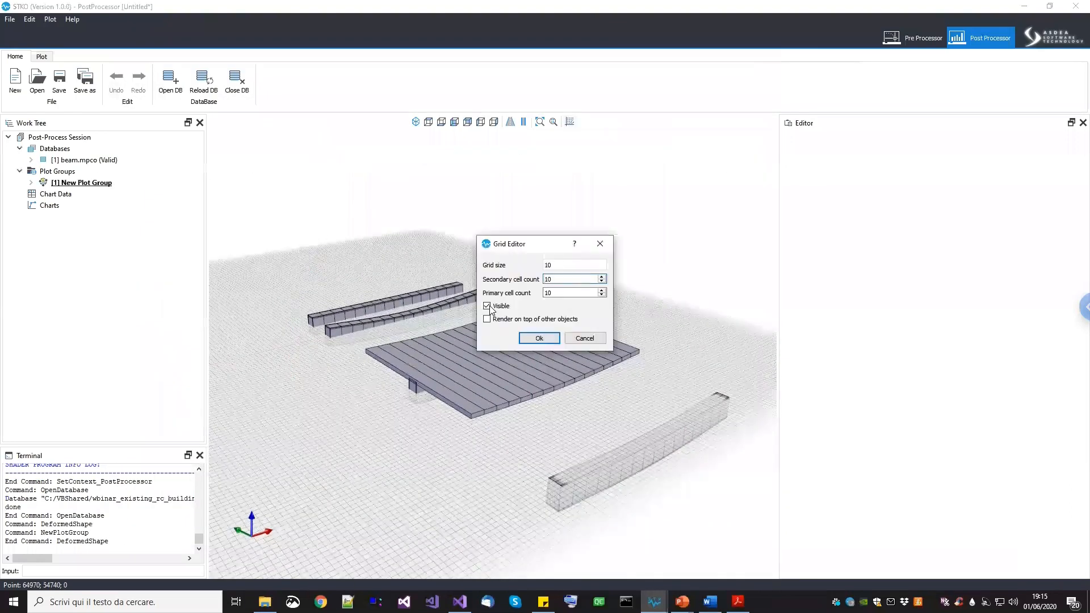
left_click(488, 307)
left_click(535, 338)
middle_click_drag(594, 405, 616, 357)
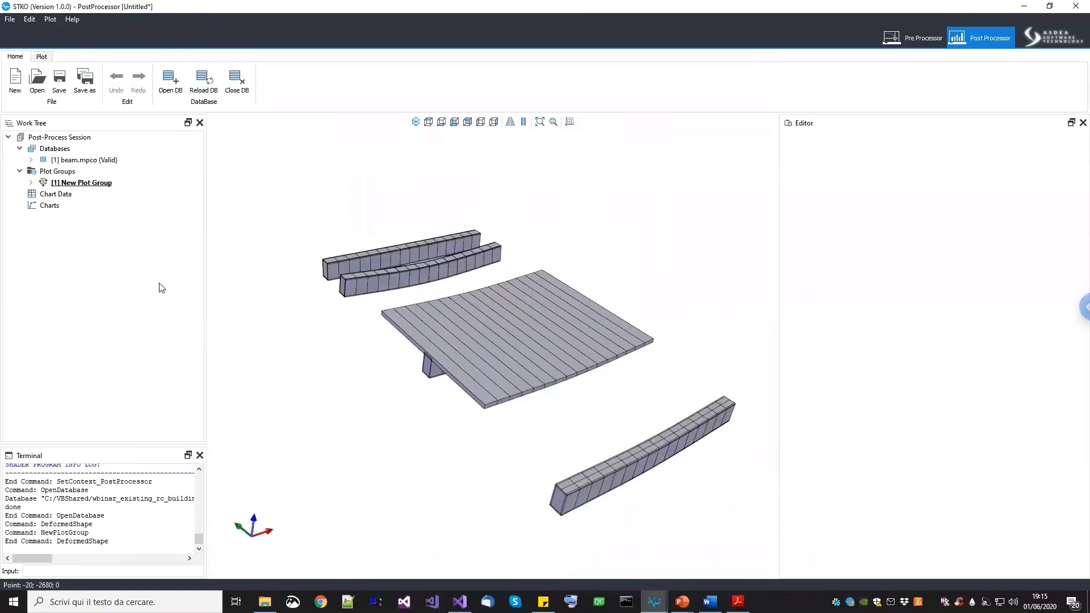
Replace the deformed shape plot in the plot group with a surface color map of displacement magnitude
left_click(32, 182)
right_click(90, 194)
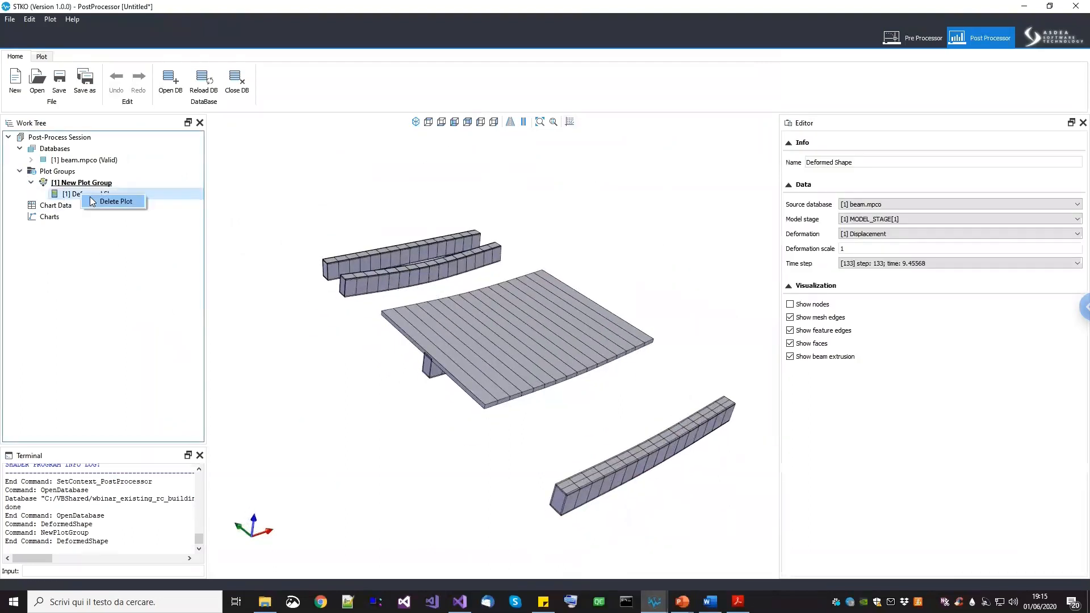
left_click(119, 203)
right_click(96, 184)
left_click(122, 222)
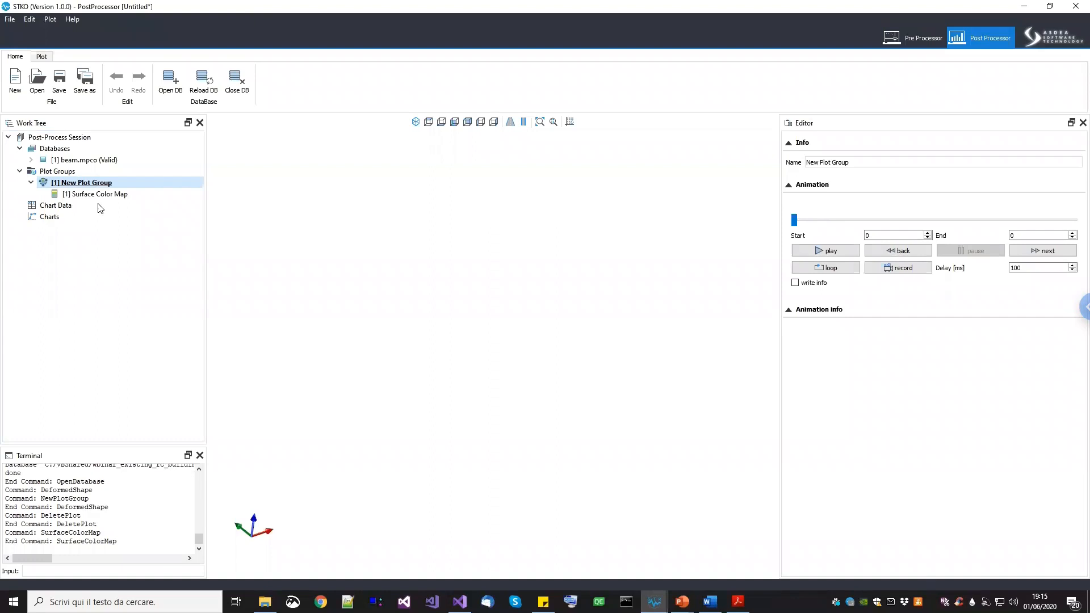
left_click_drag(504, 329, 630, 457)
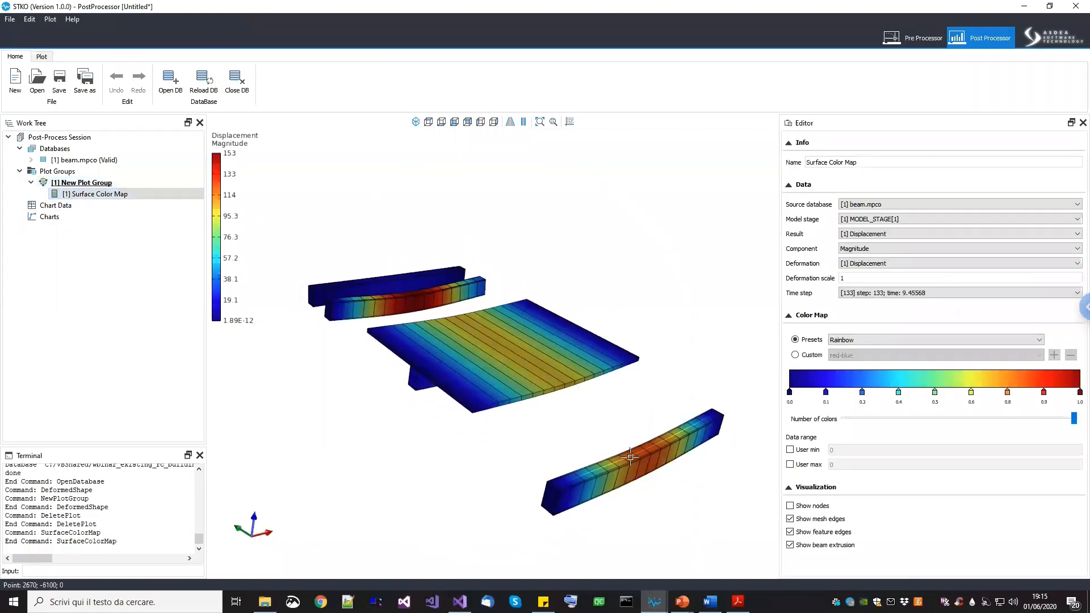
Turn off beam extrusion and show the nodes in the surface color map
left_click(818, 546)
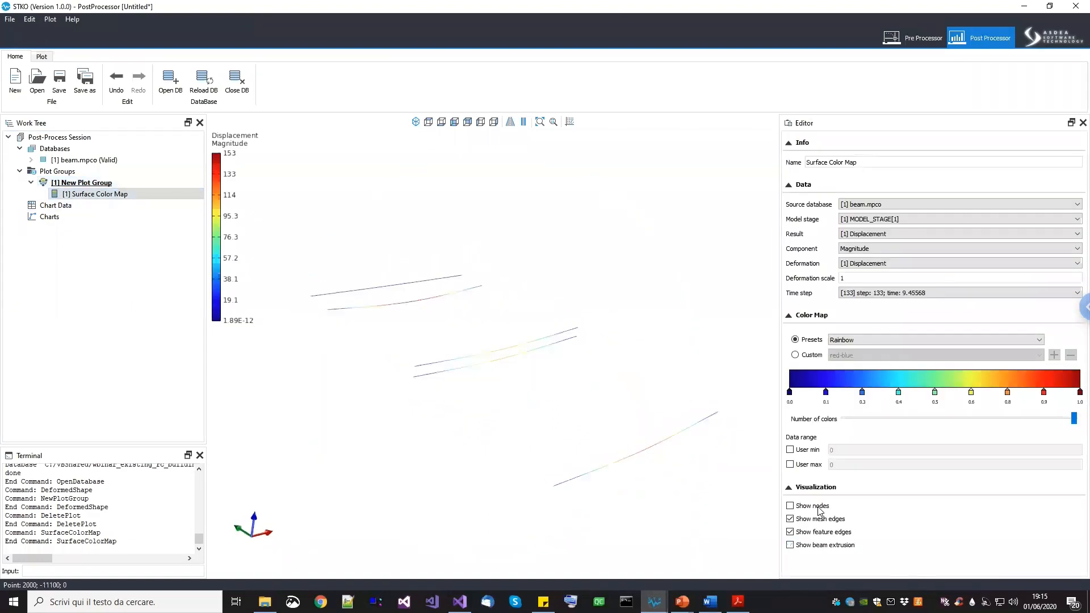
middle_click_drag(617, 425, 551, 426)
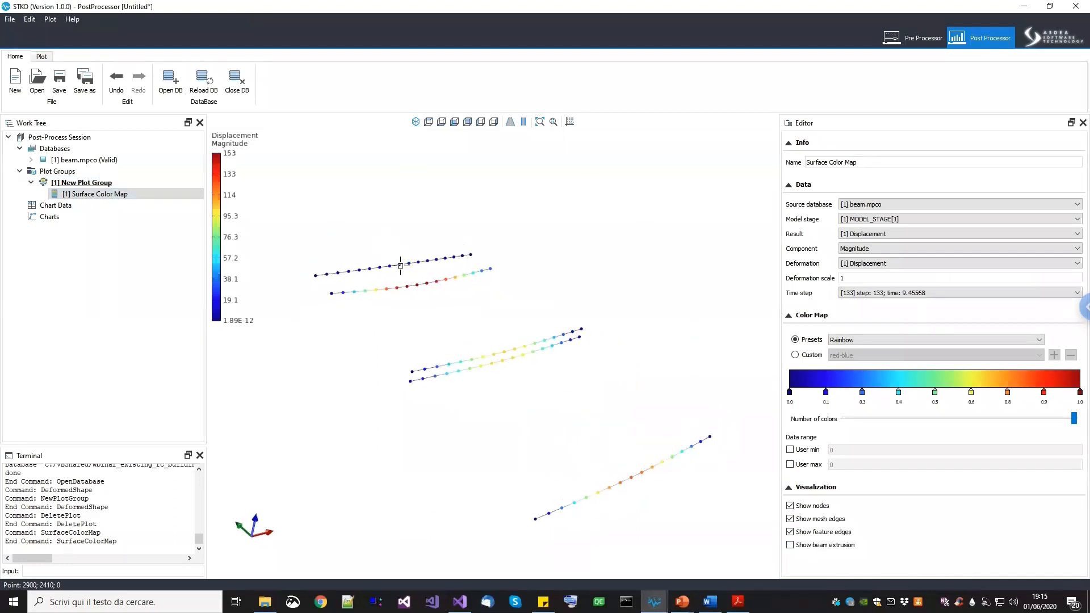
middle_click_drag(400, 266, 530, 409)
middle_click_drag(497, 374, 431, 283)
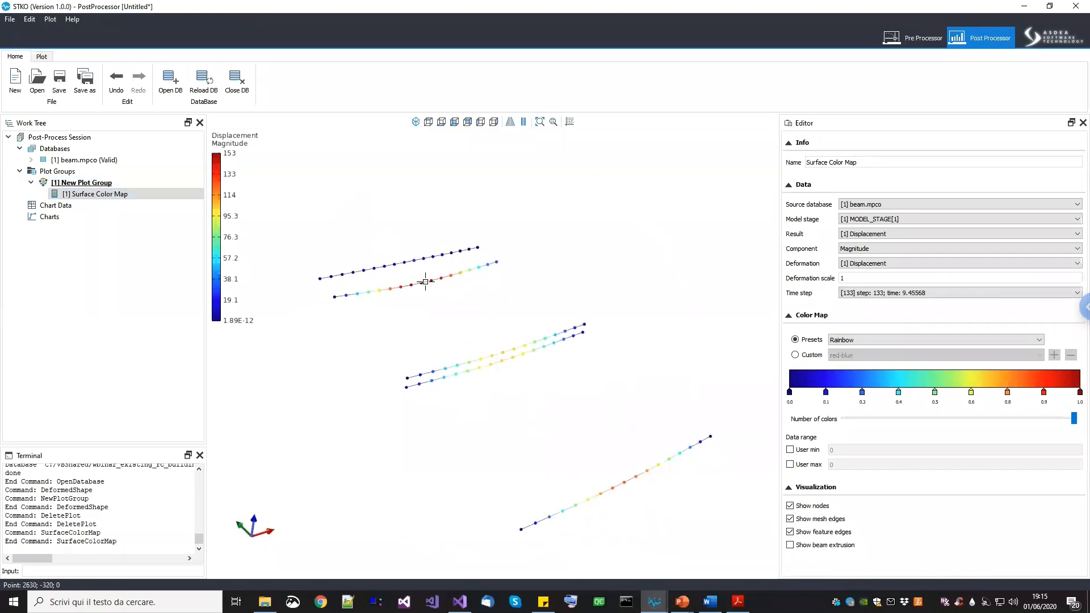
middle_click_drag(418, 246, 152, 307)
Start a nodal chart data extraction from beam.mpco with pseudo time step as X data and displacement Uz as Y data
left_click(56, 205)
right_click(79, 206)
left_click(96, 215)
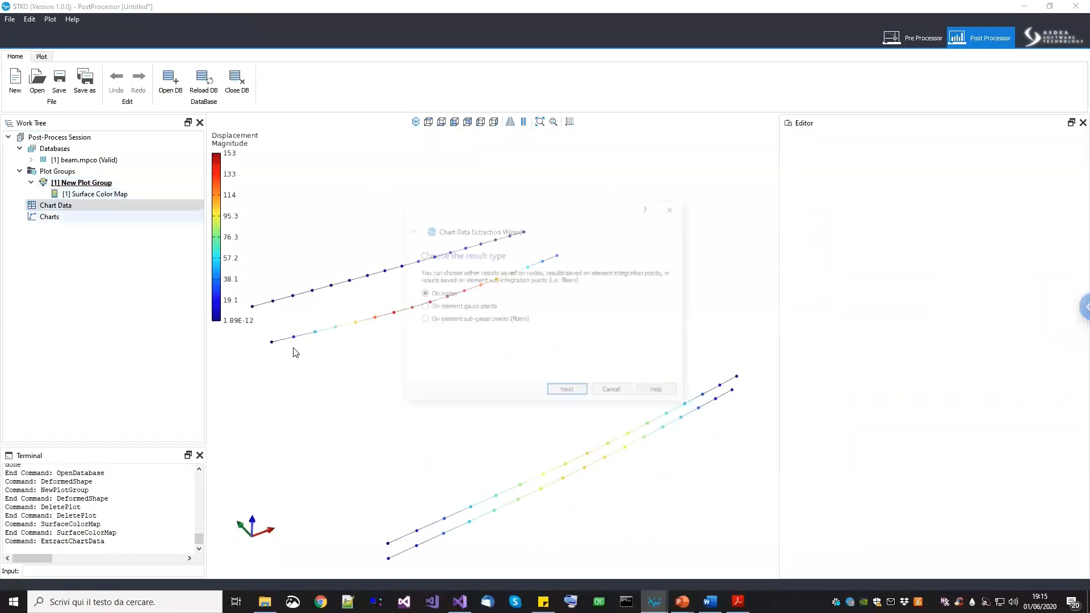
left_click(570, 397)
left_click(493, 318)
left_click(463, 327)
left_click(465, 459)
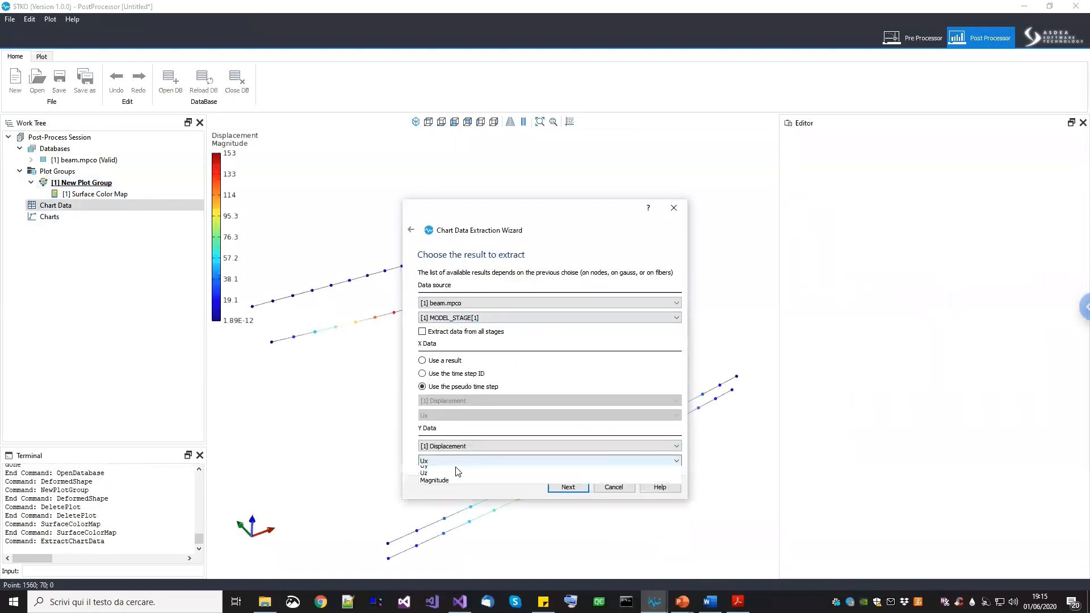
left_click(457, 483)
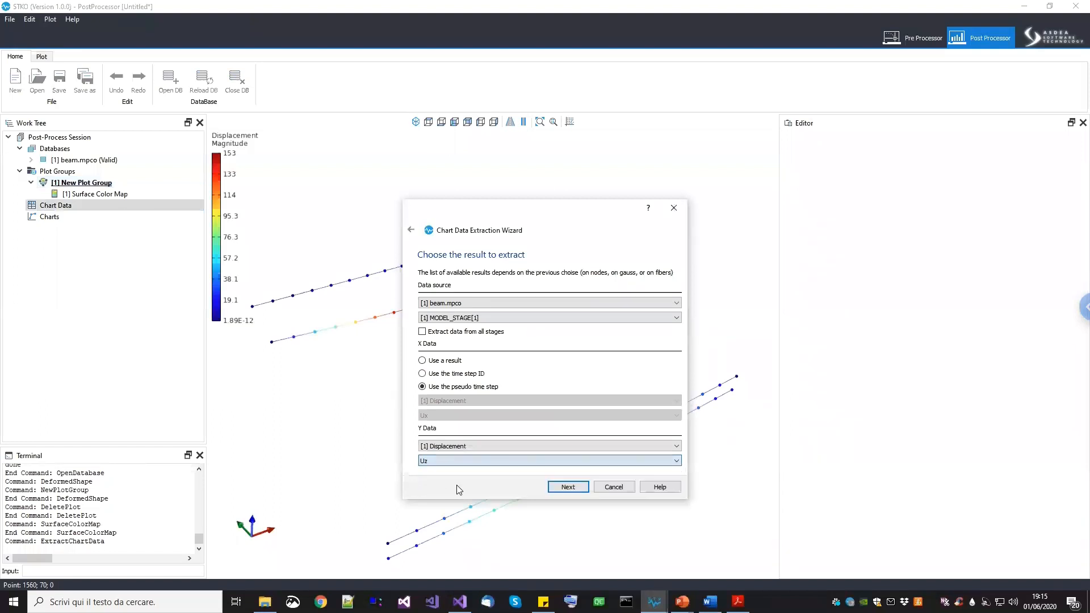
left_click(567, 487)
Select the midspan nodes of the two parallel beams for the chart data extraction
left_click_drag(602, 208, 127, 300)
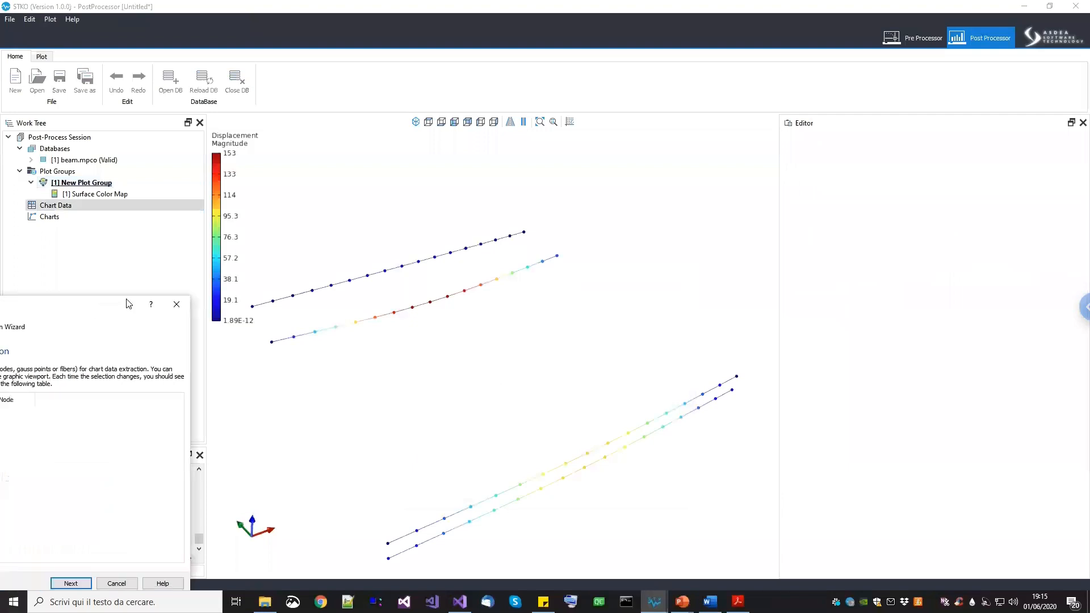
middle_click_drag(397, 301, 569, 277)
scroll(569, 278, "down", 4)
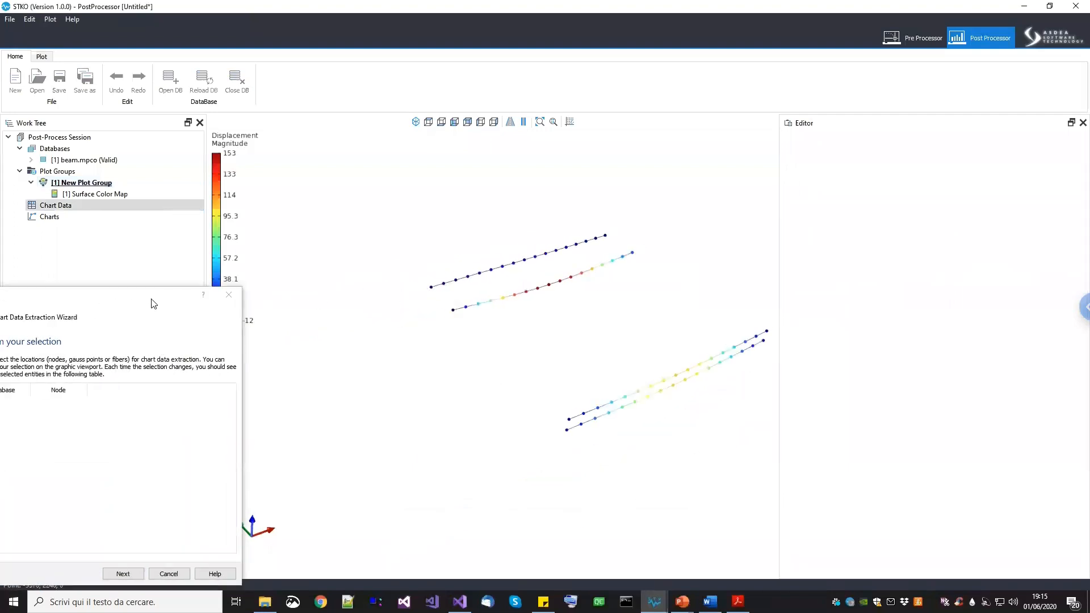
left_click_drag(152, 304, 218, 298)
scroll(578, 265, "up", 4)
left_click(574, 262)
left_click_drag(170, 293, 208, 211)
scroll(622, 301, "down", 3)
middle_click_drag(616, 307, 605, 332)
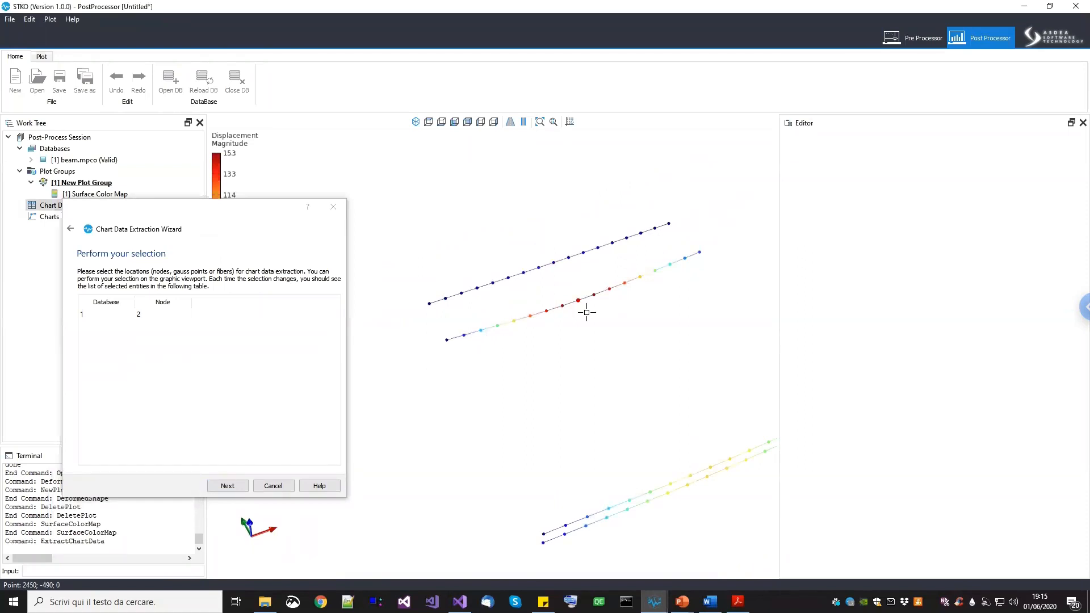
scroll(558, 265, "up", 1)
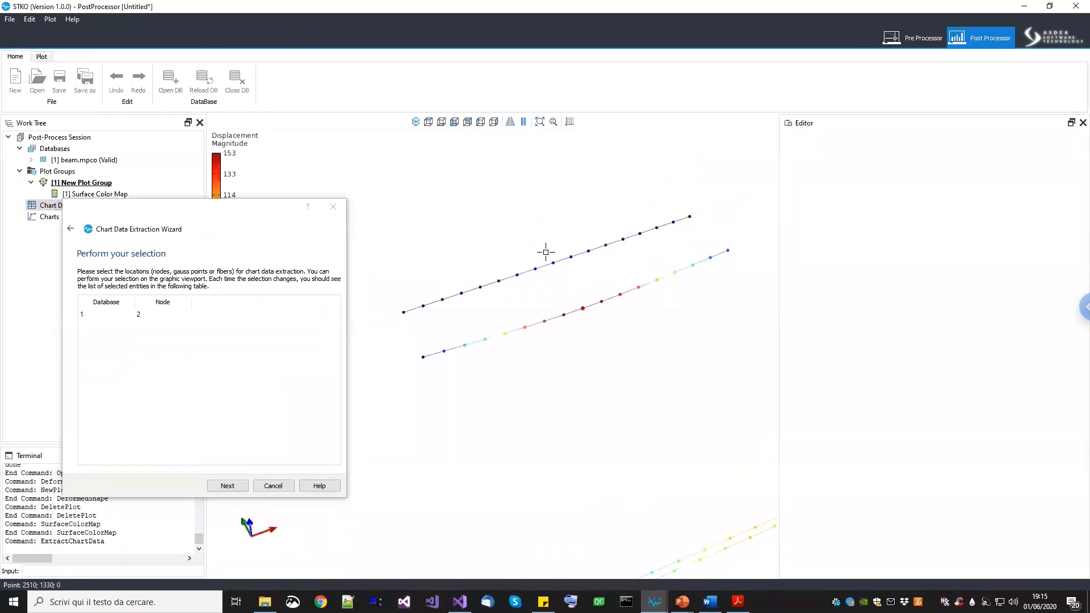
left_click(555, 264)
Add the midspan nodes of the slab-covered beam and the offset-section beam to the extraction selection
scroll(574, 374, "down", 4)
middle_click_drag(573, 375, 557, 348)
scroll(598, 390, "up", 5)
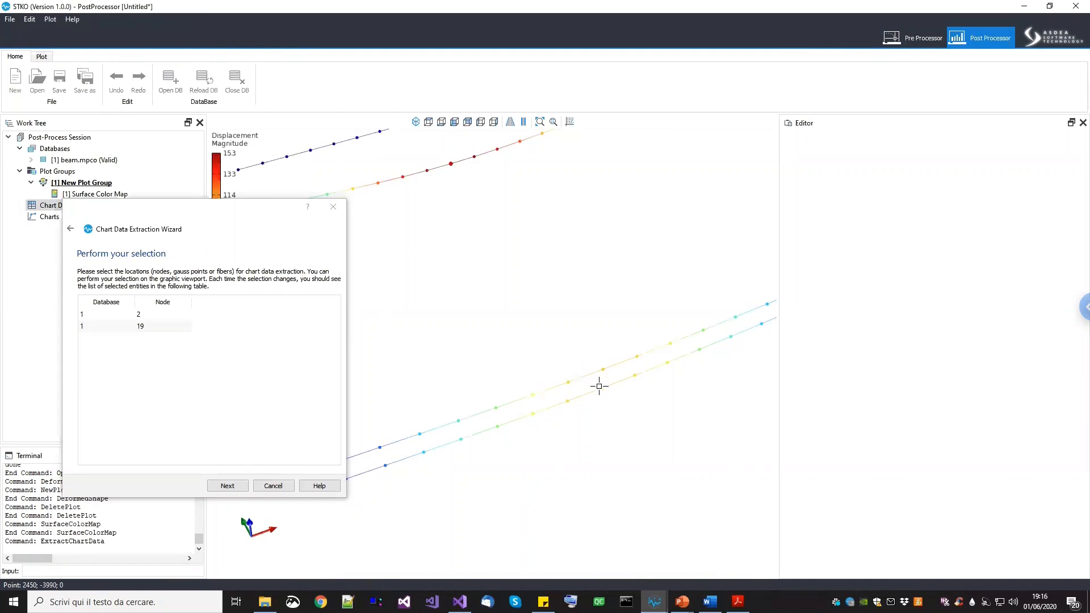
left_click(602, 389)
scroll(616, 410, "down", 3)
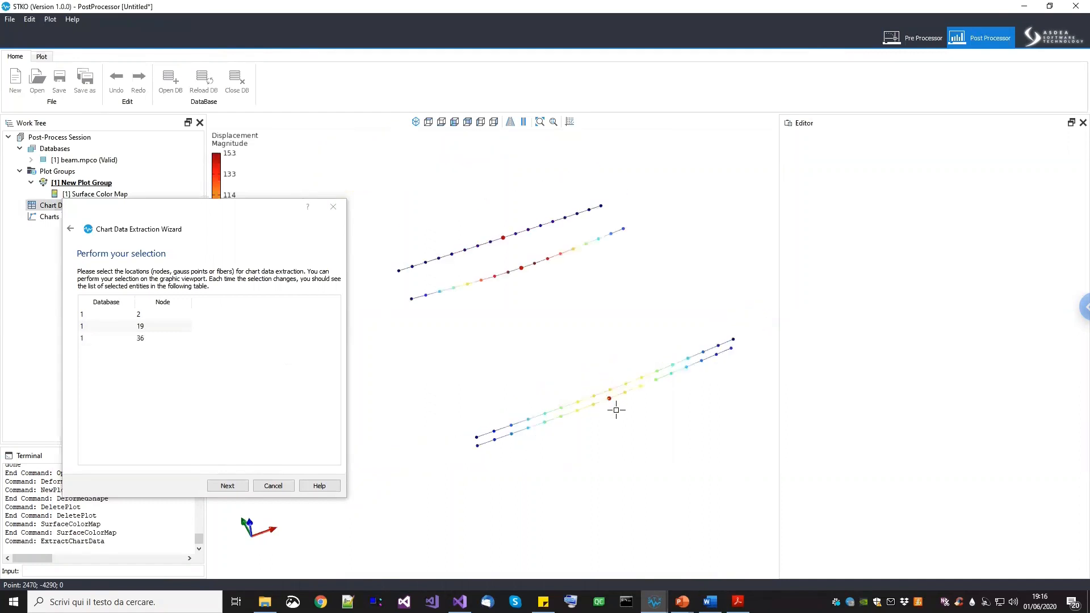
middle_click_drag(616, 392, 607, 442)
scroll(541, 381, "up", 5)
left_click_drag(538, 353, 562, 385)
scroll(572, 433, "down", 3)
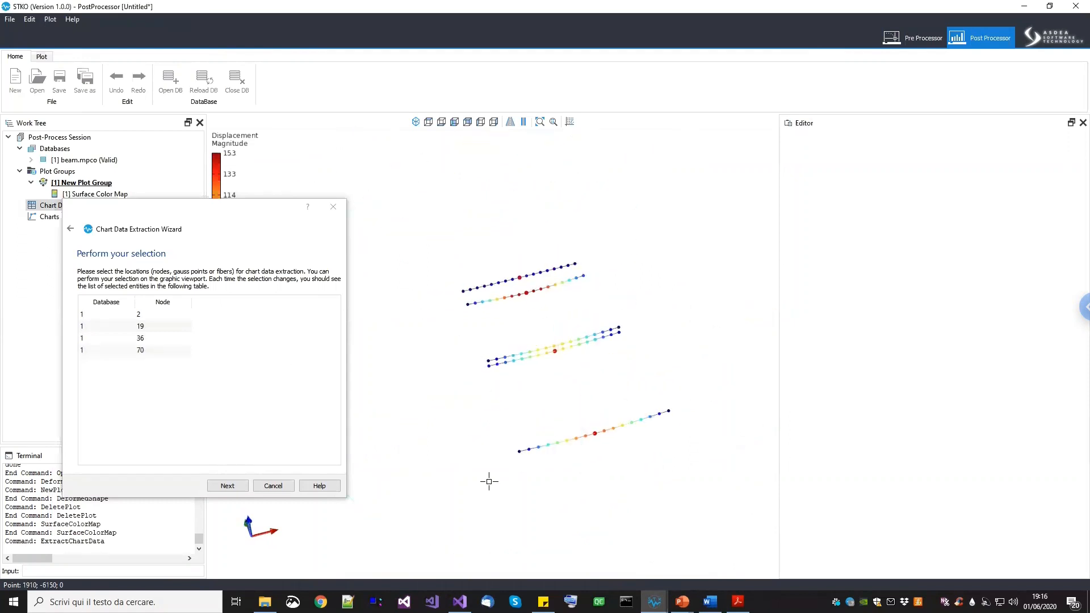
Finish the chart data extraction with base name Uz, a chart created automatically and multiple results kept separate
left_click(225, 484)
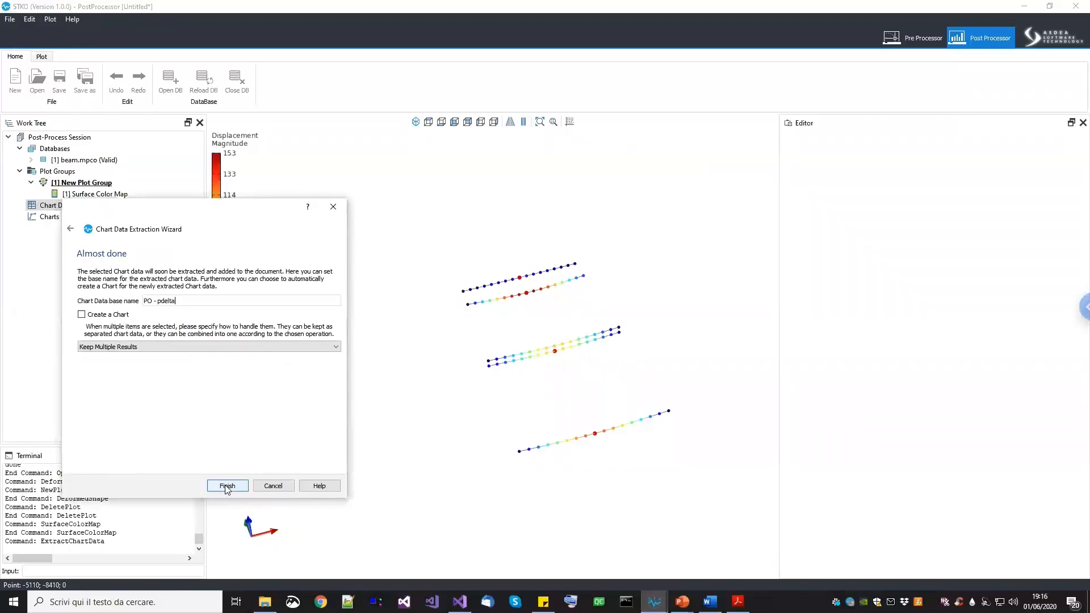
left_click_drag(181, 300, 98, 300)
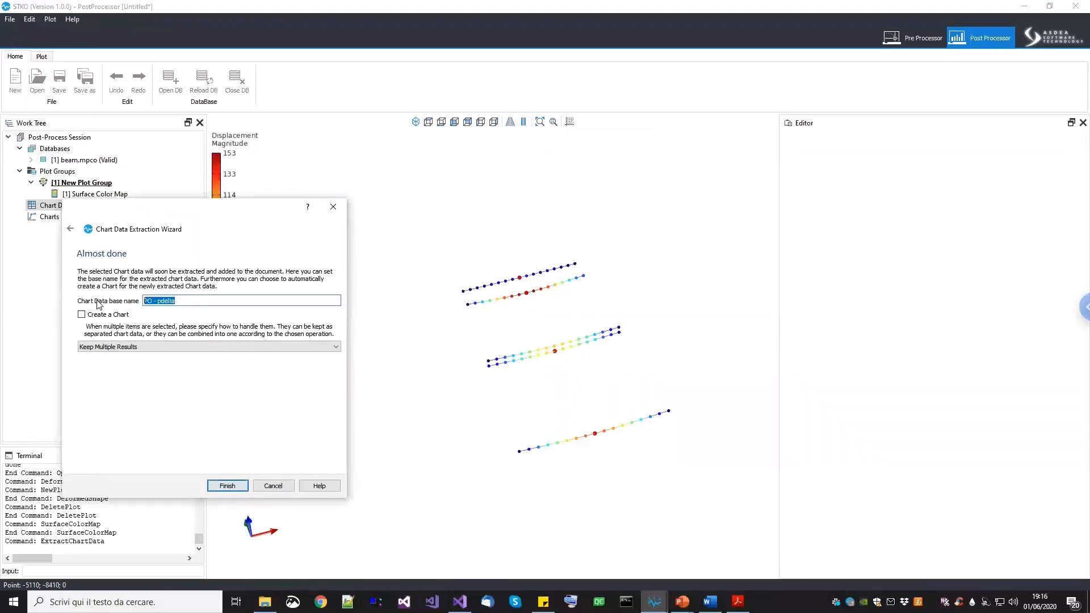
type("Uz")
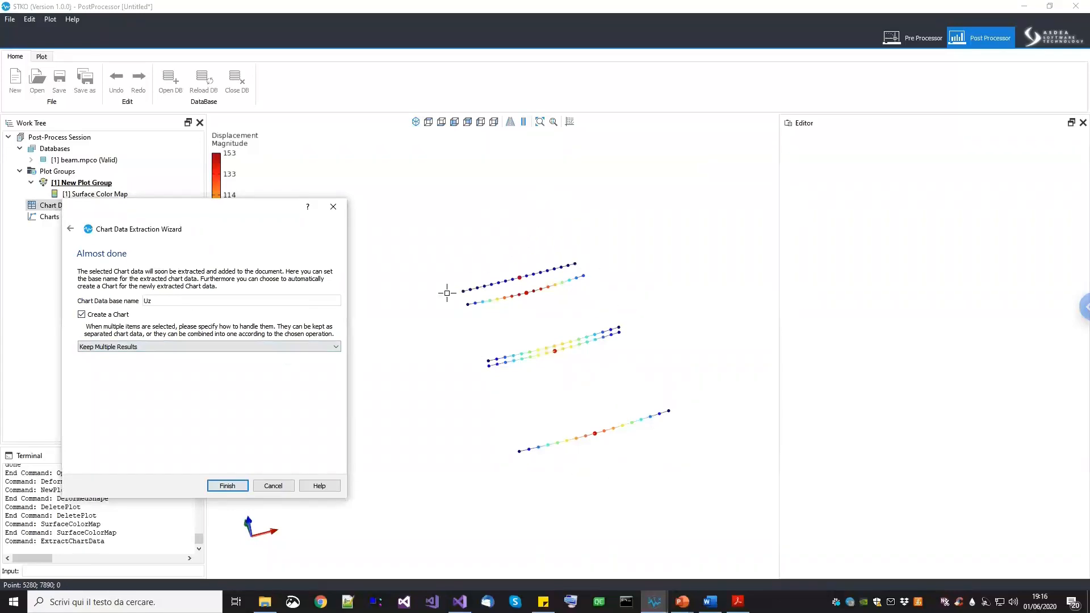
left_click(159, 347)
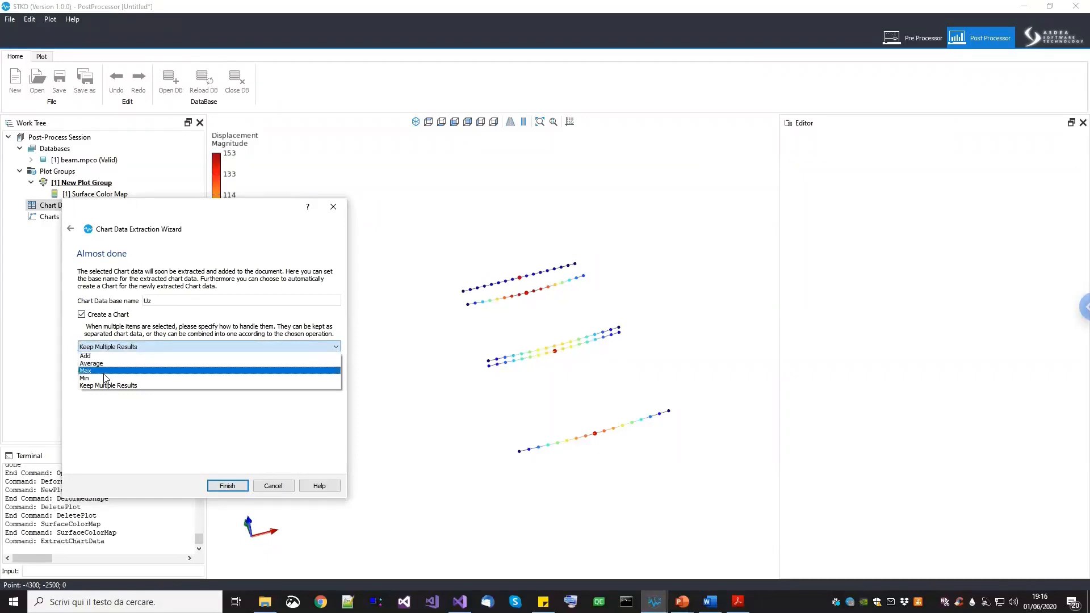
left_click(129, 387)
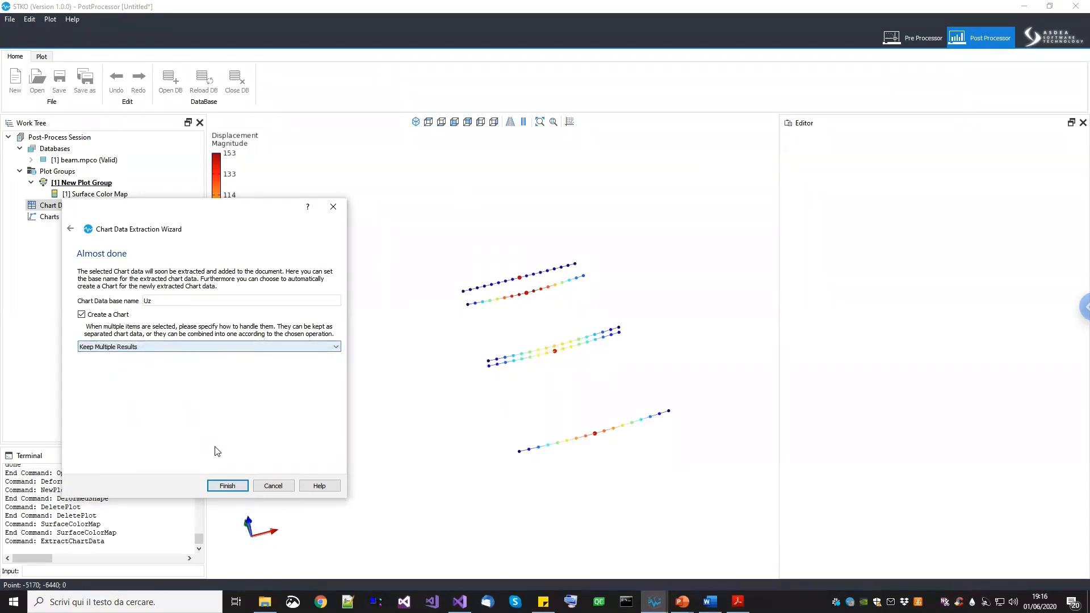
left_click(226, 485)
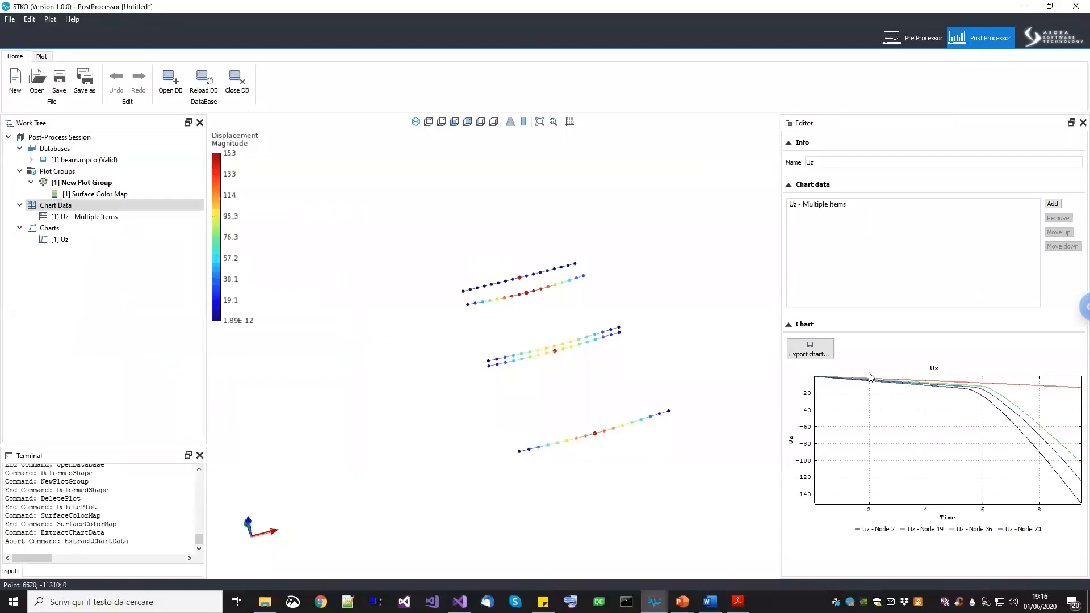
Add a new plot group with a Gauss point plot of section force P from beam.mpco and turn off beam extrusion
left_click_drag(627, 389, 514, 370)
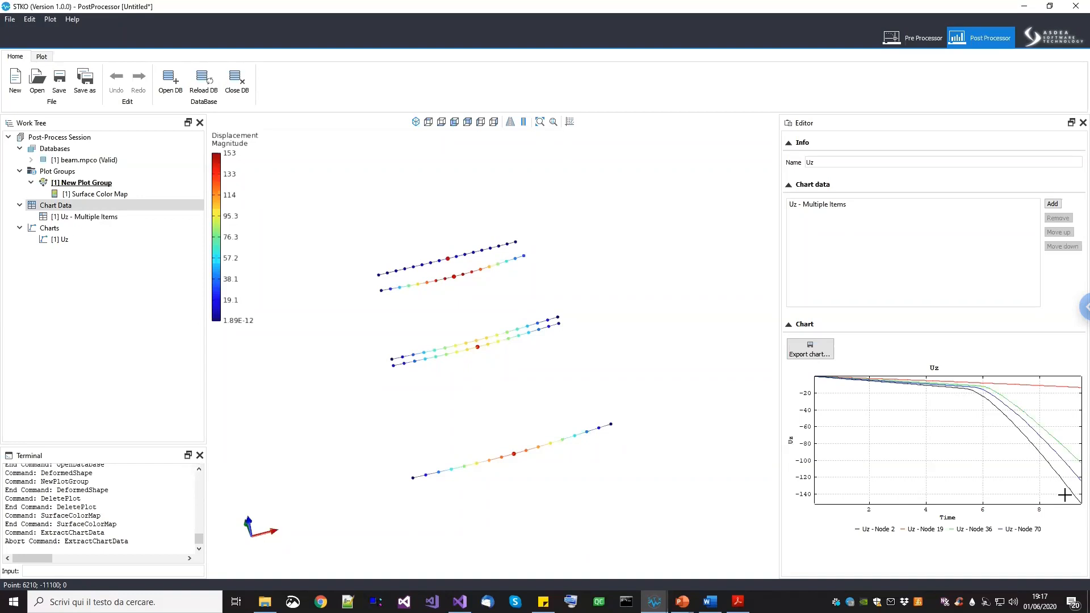
middle_click_drag(537, 341, 523, 370)
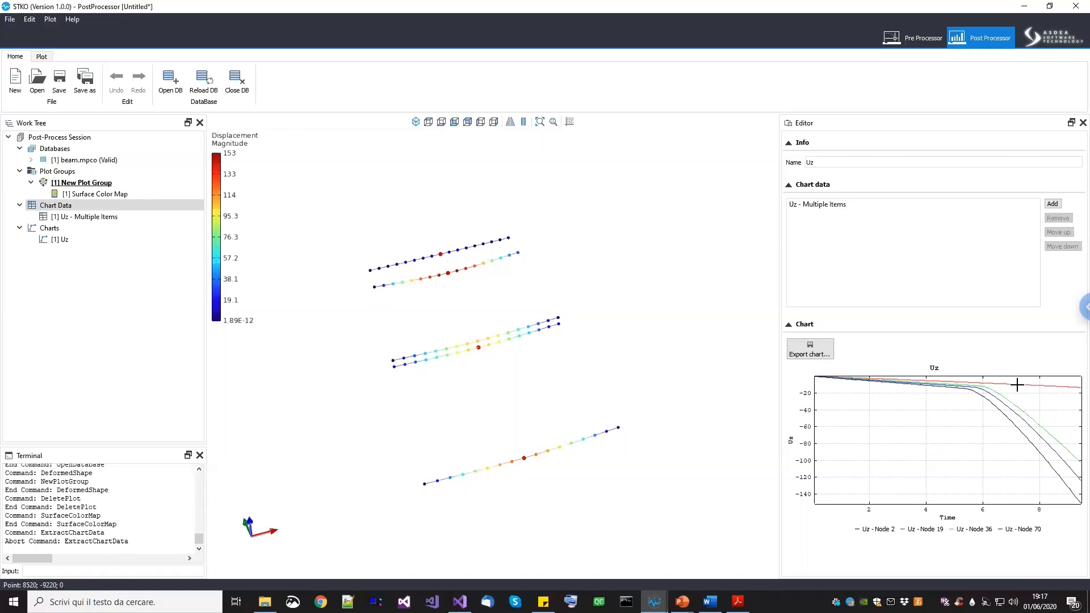
middle_click_drag(474, 252, 486, 274)
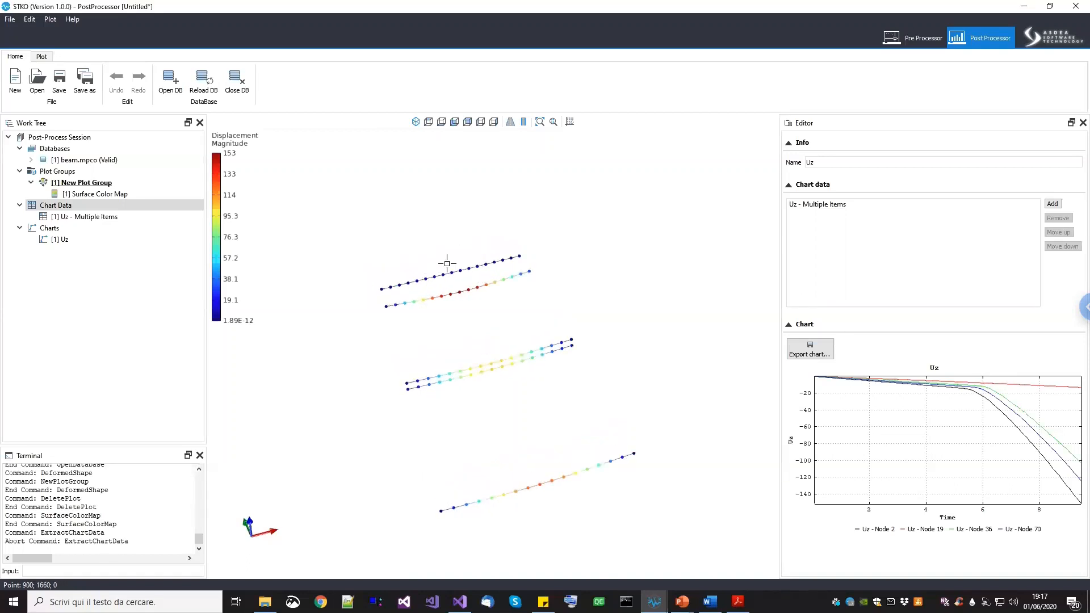
scroll(466, 267, "up", 3)
middle_click_drag(481, 297, 528, 355)
scroll(482, 343, "up", 3)
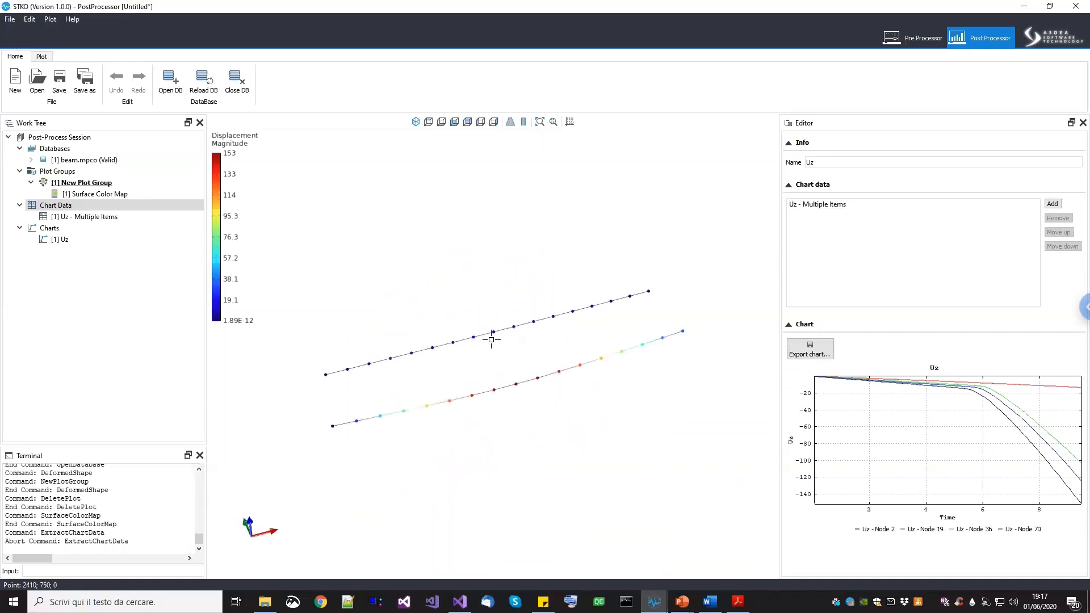
right_click(66, 171)
left_click(85, 177)
right_click(84, 205)
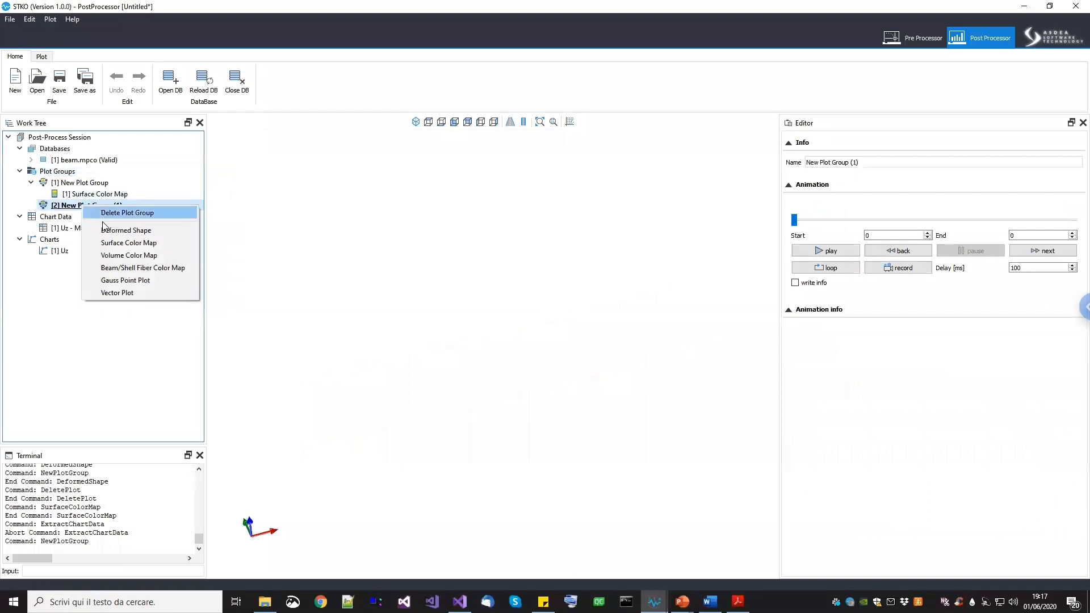
left_click(126, 280)
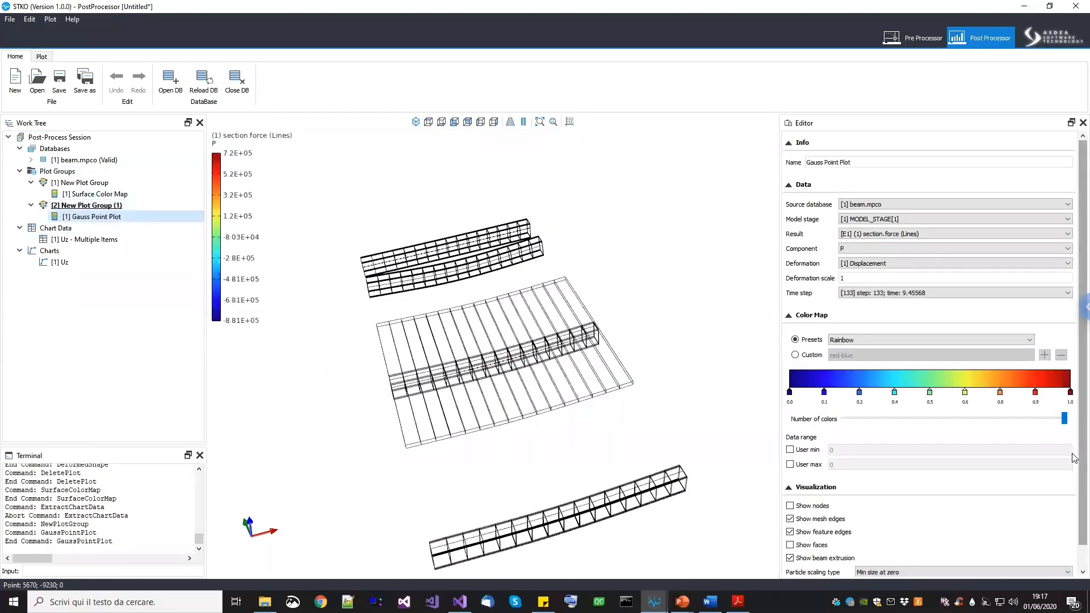
scroll(1079, 443, "down", 1)
left_click(790, 535)
Examine the axial force P at the Gauss points along the plain, equal-DOF, slab-covered and offset-section beams
scroll(455, 287, "up", 5)
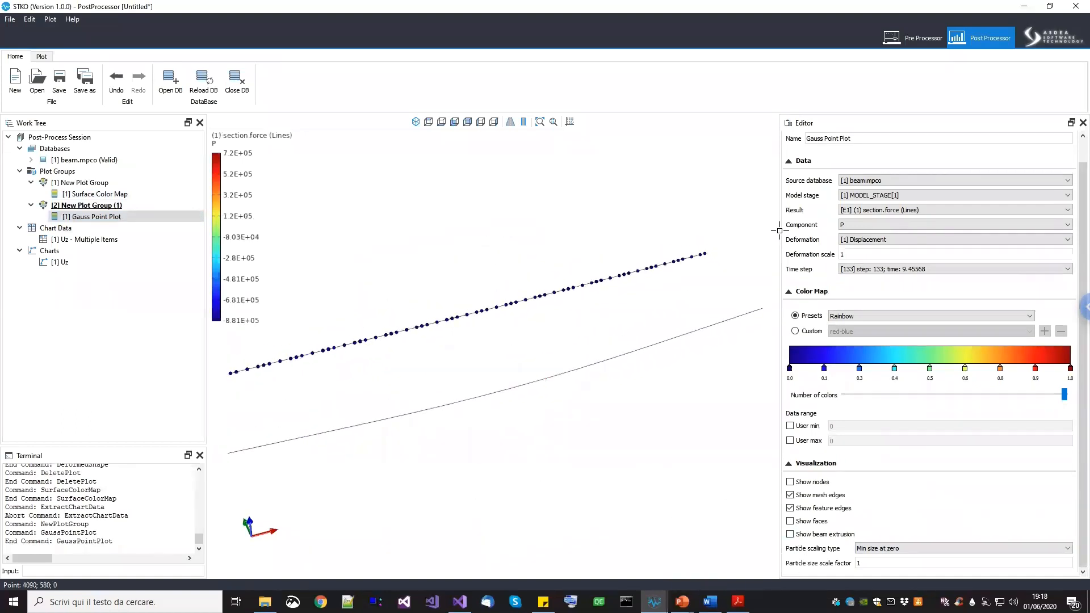
middle_click_drag(464, 320, 473, 317)
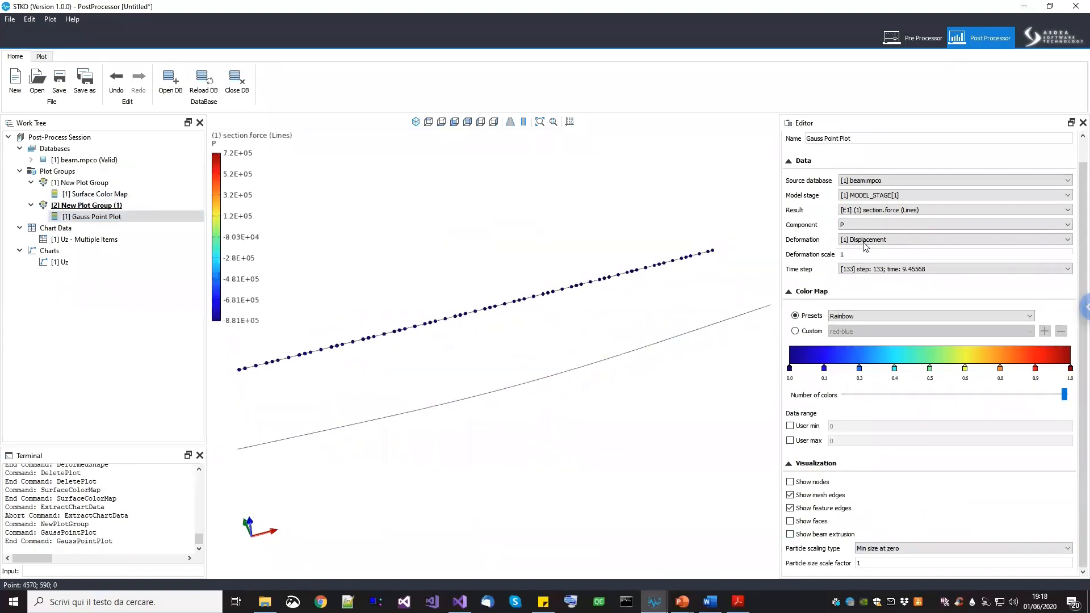
middle_click_drag(539, 300, 569, 293)
scroll(428, 297, "down", 5)
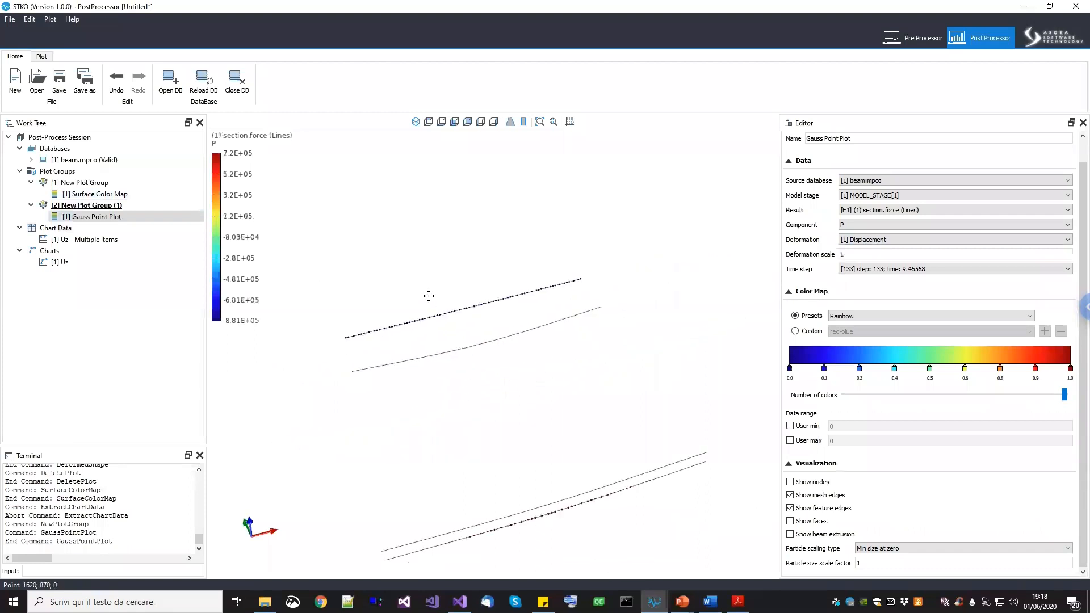
scroll(417, 310, "up", 1)
scroll(465, 313, "down", 3)
middle_click_drag(509, 357, 485, 298)
scroll(511, 330, "up", 3)
scroll(483, 311, "down", 4)
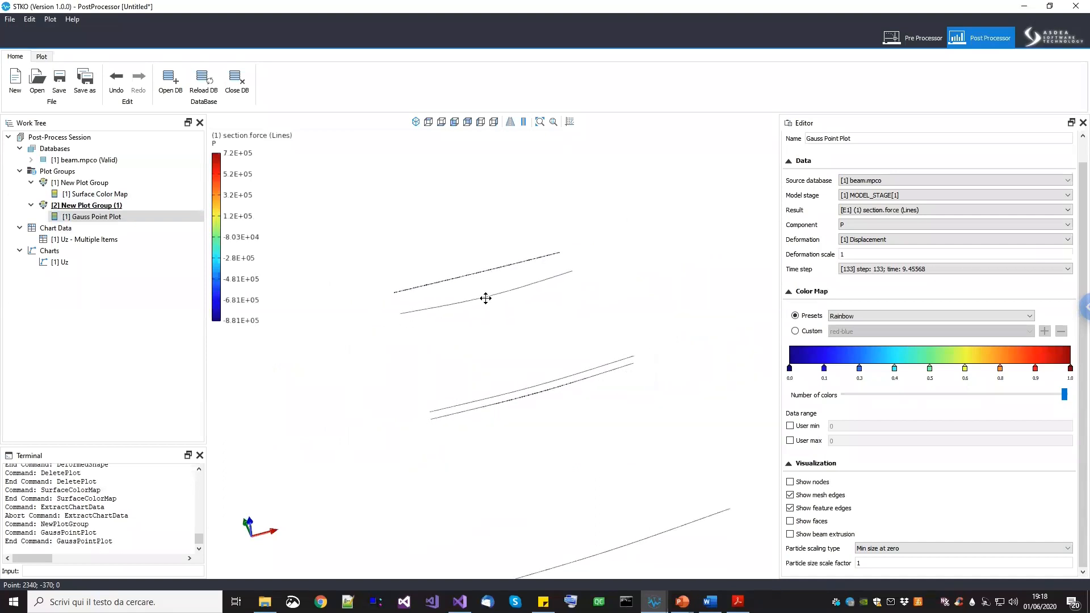
scroll(567, 397, "up", 4)
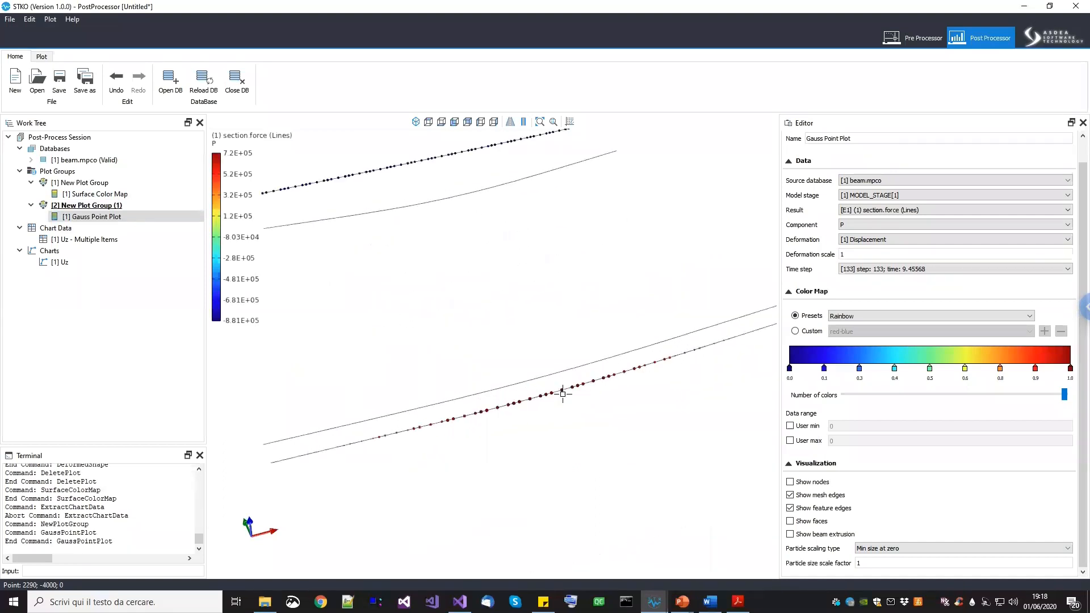
scroll(540, 401, "up", 3)
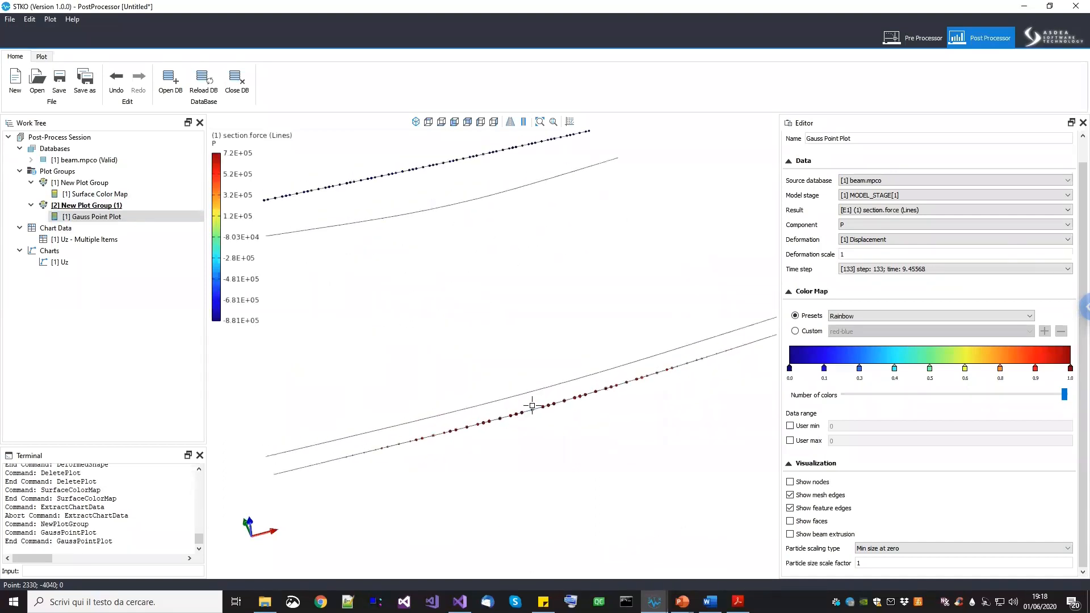
scroll(499, 331, "down", 1)
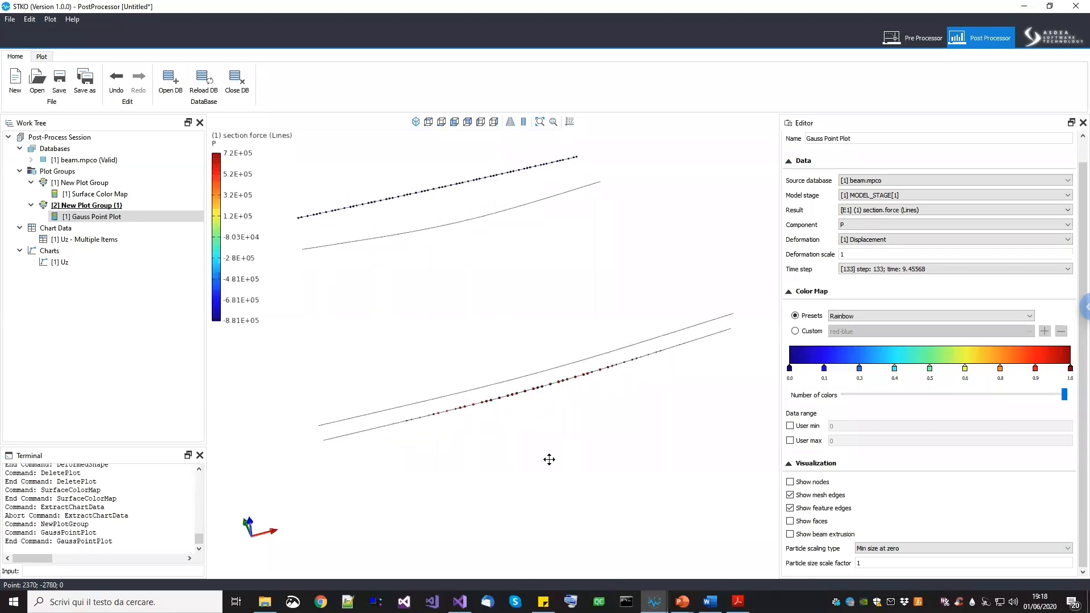
middle_click_drag(548, 459, 436, 330)
scroll(492, 297, "down", 2)
scroll(495, 274, "down", 2)
left_click_drag(587, 330, 646, 556)
scroll(636, 497, "up", 2)
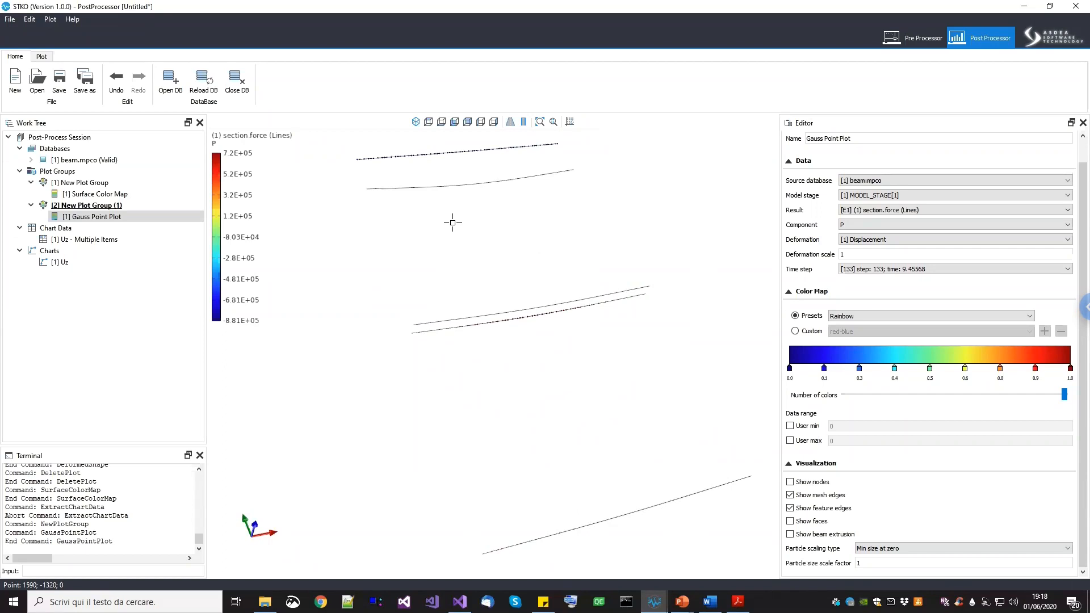
middle_click_drag(456, 209, 443, 231)
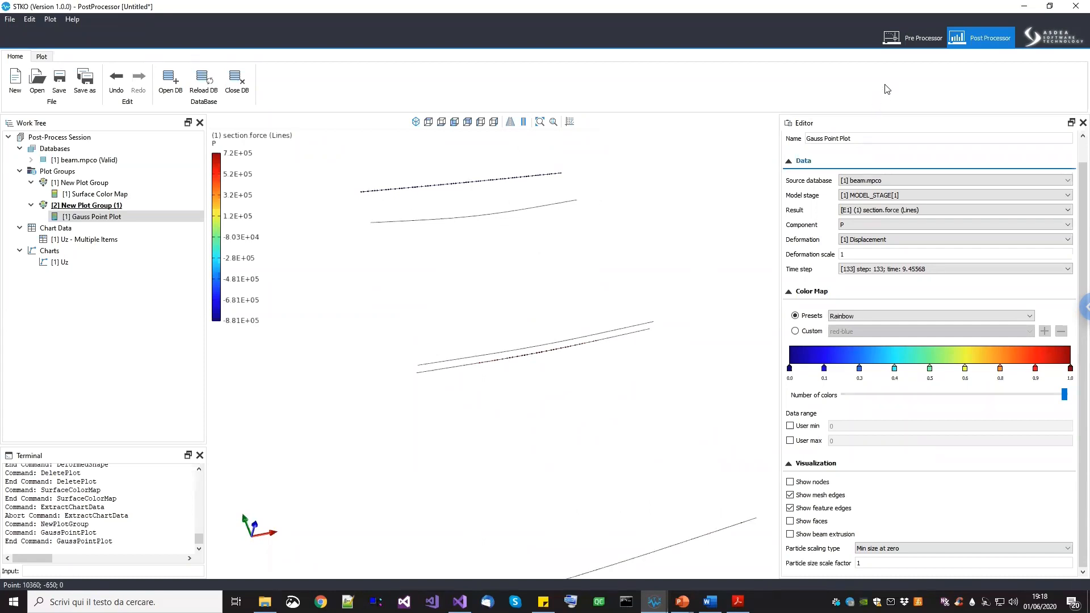
Close the beam example's STKO window and delete the Gauss point plot group from the building results
left_click(1075, 6)
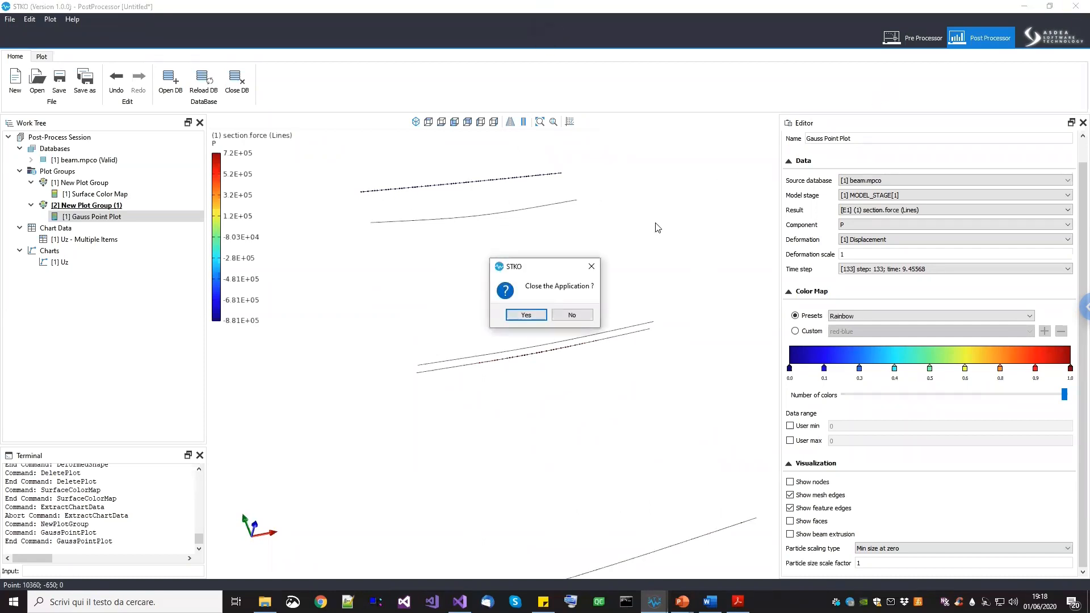
left_click(536, 320)
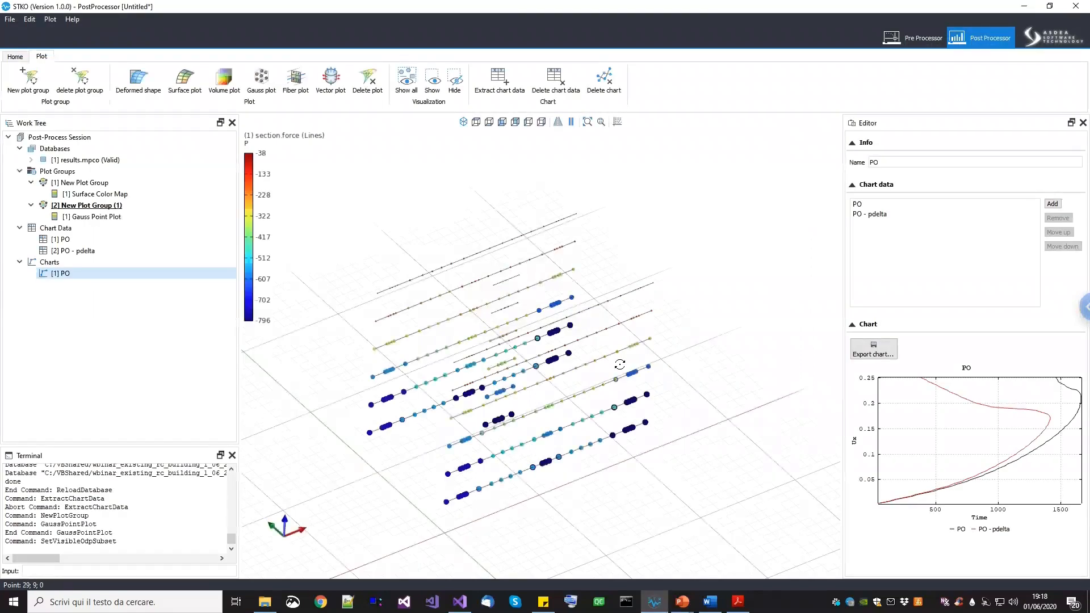
middle_click_drag(620, 365, 607, 370)
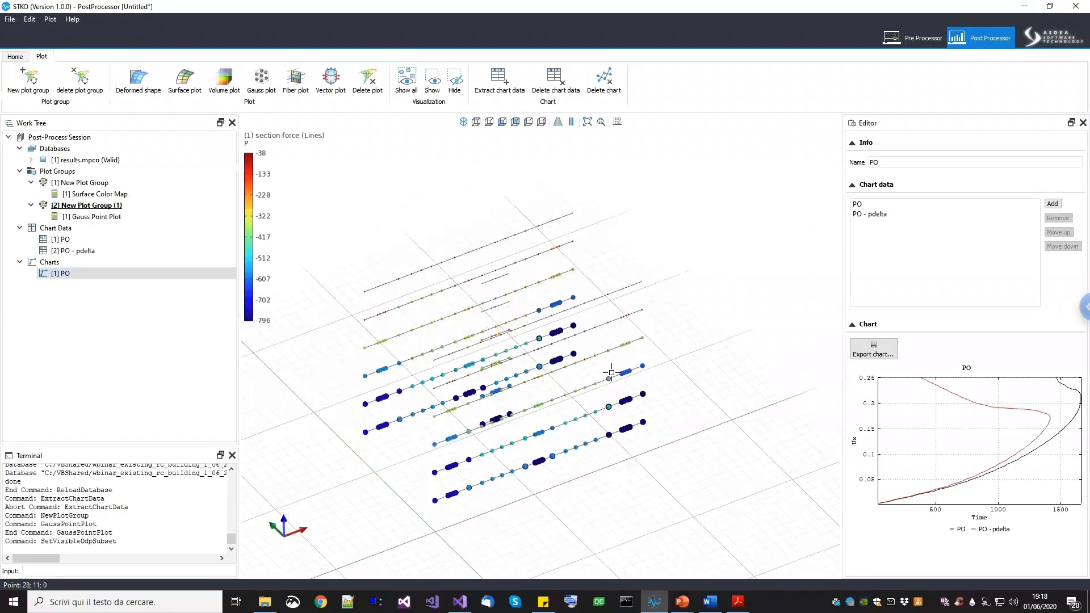
middle_click_drag(577, 326, 596, 307)
middle_click_drag(635, 455, 641, 447)
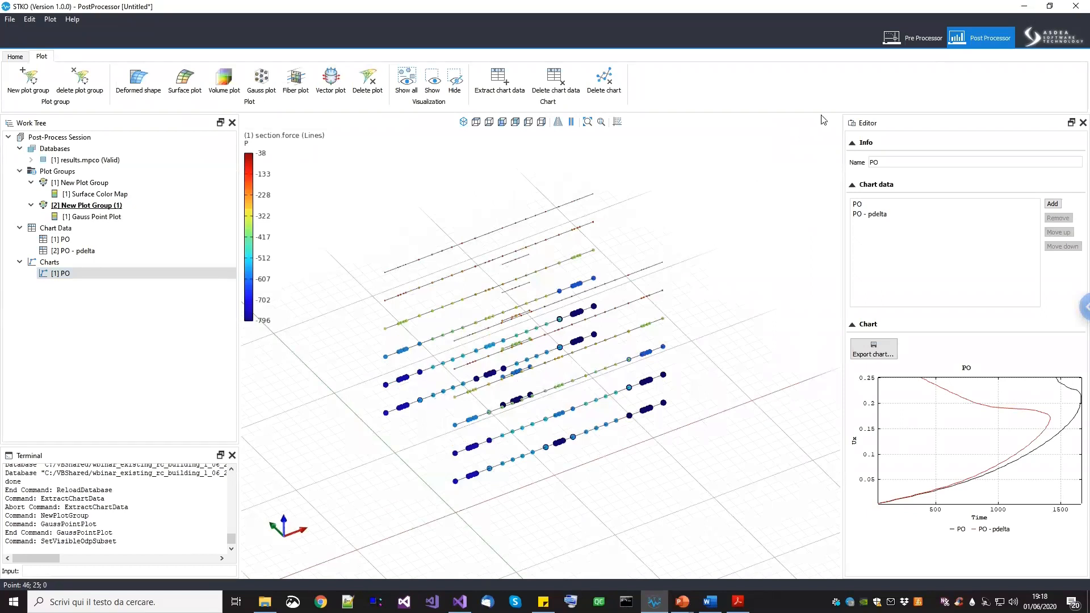
right_click(98, 206)
key("Return")
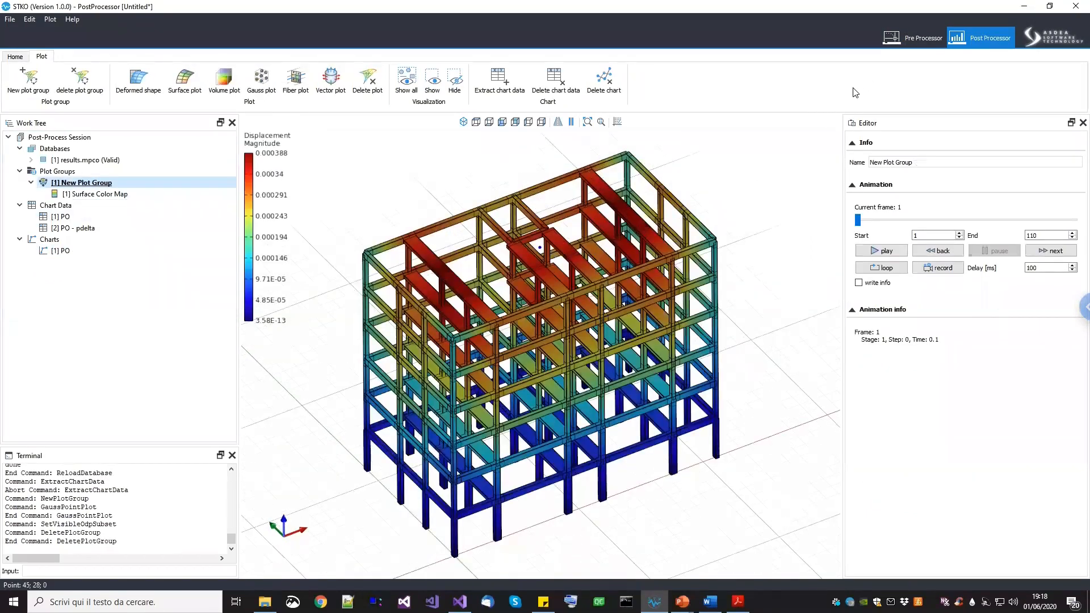
Unlink the PO - pdelta chart data from the results database
left_click(913, 38)
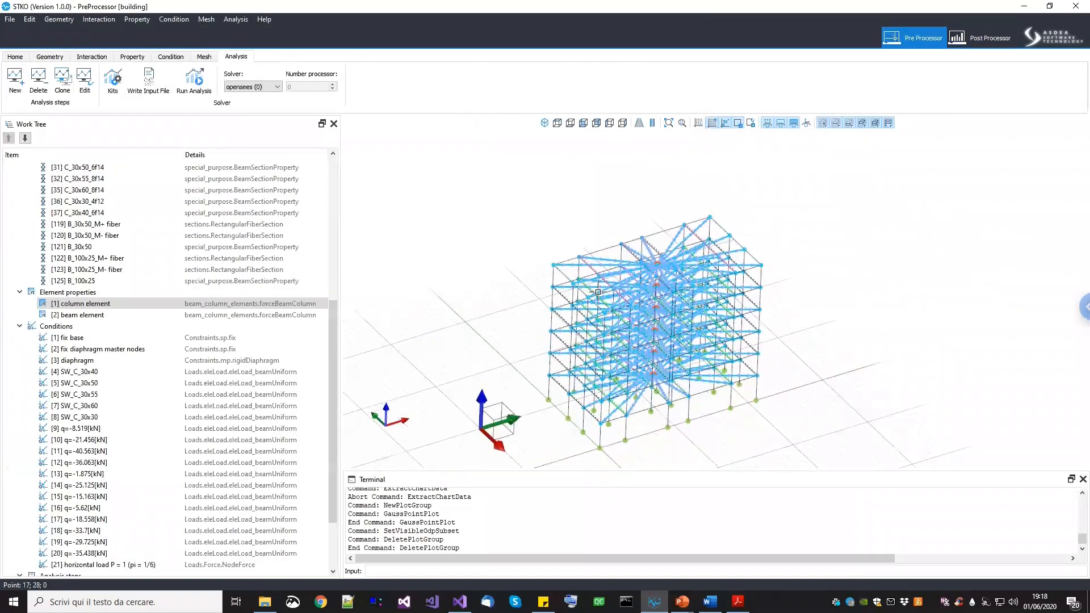
scroll(107, 305, "up", 2)
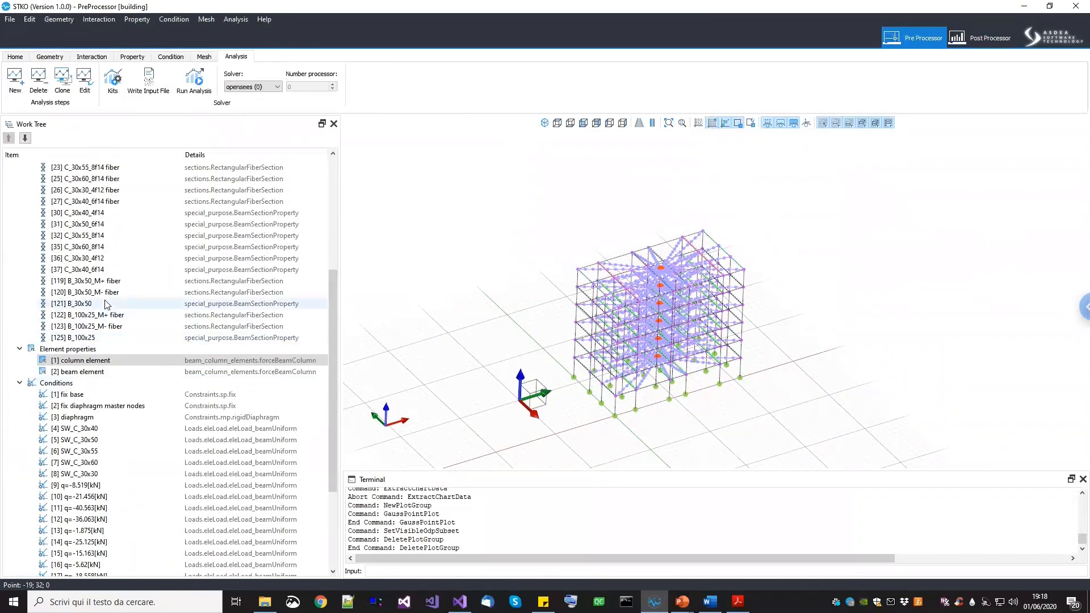
left_click(83, 270)
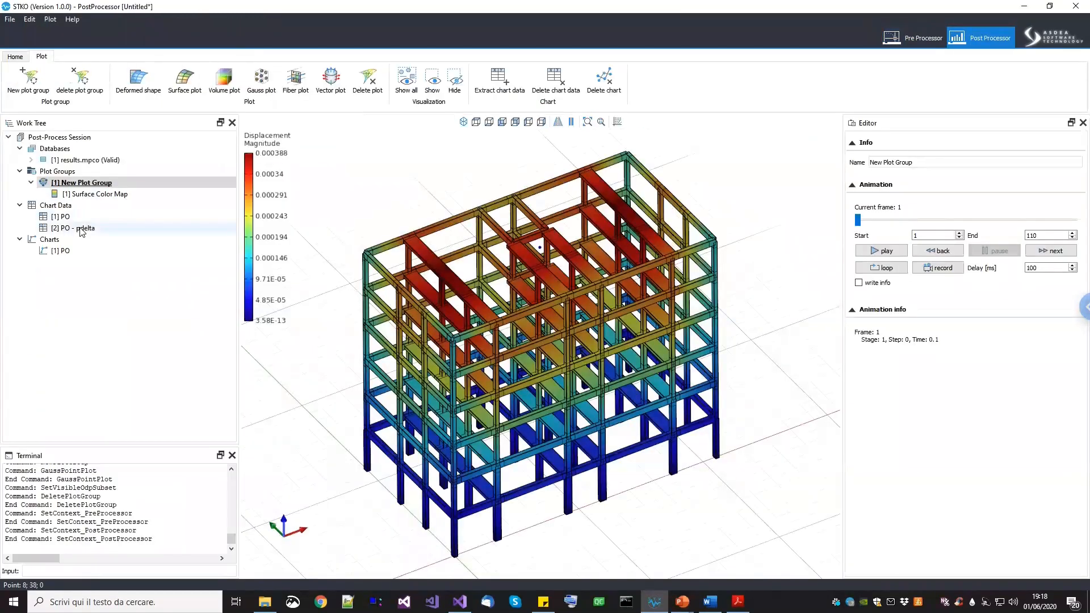
left_click(81, 228)
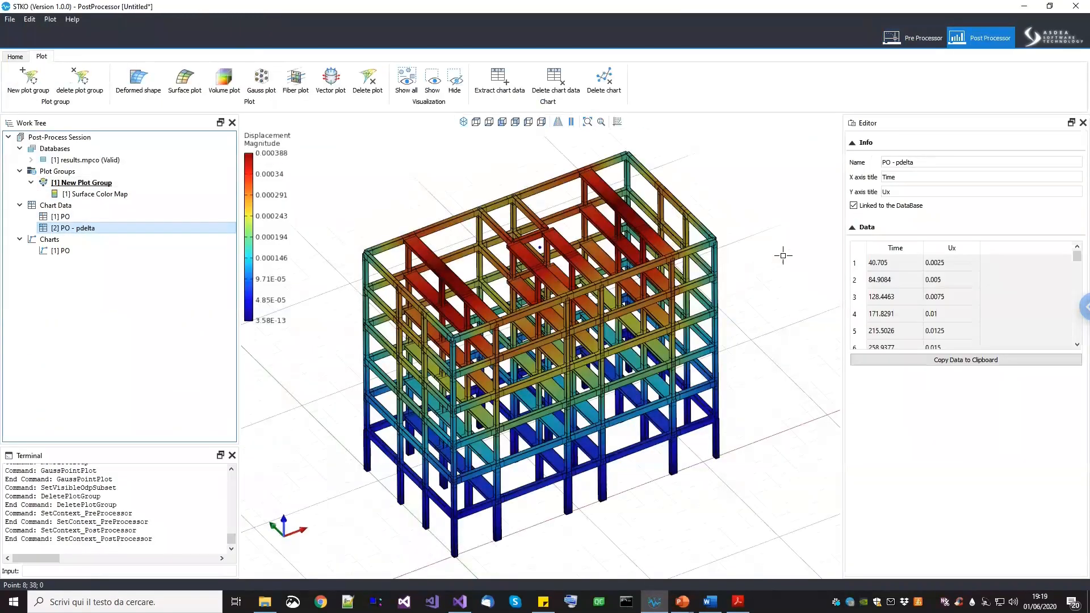
left_click(853, 205)
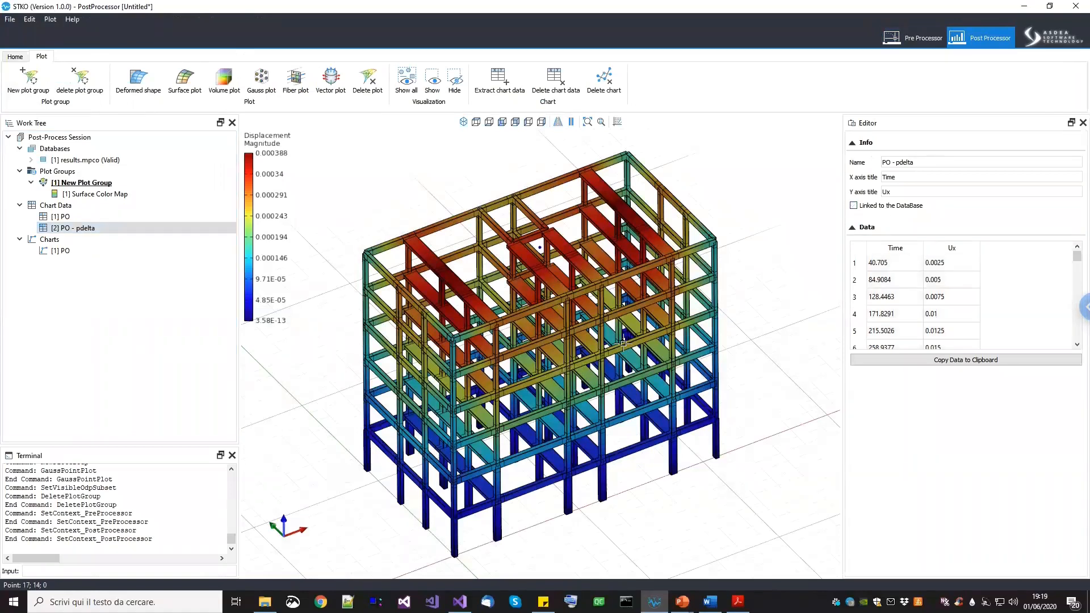
Return to the building model in the preprocessor, select the B_30x50_M+ fiber section and show the members by physical property
left_click(915, 37)
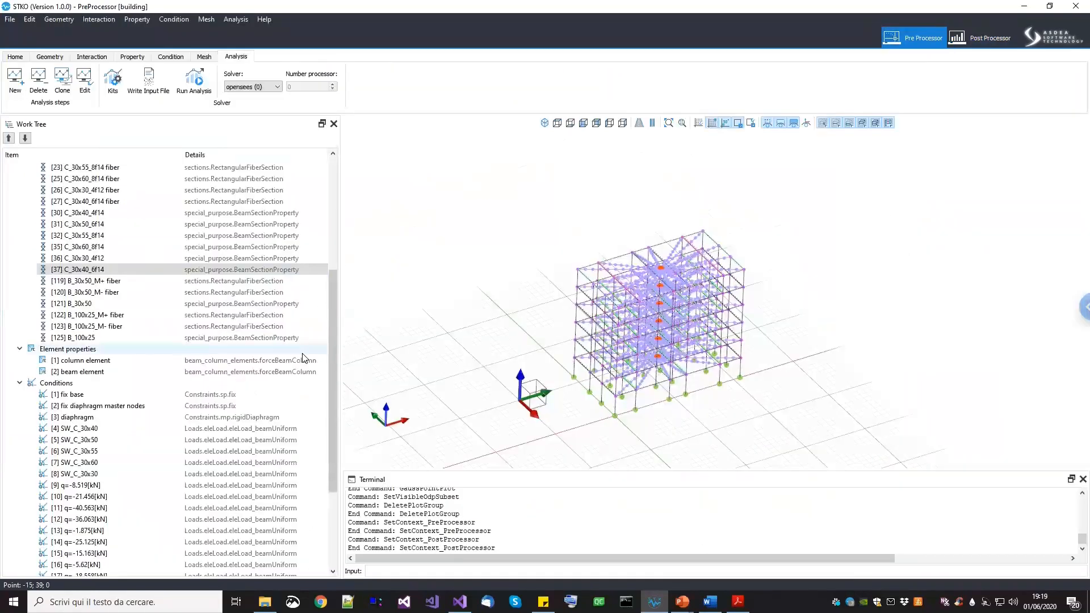
left_click(116, 281)
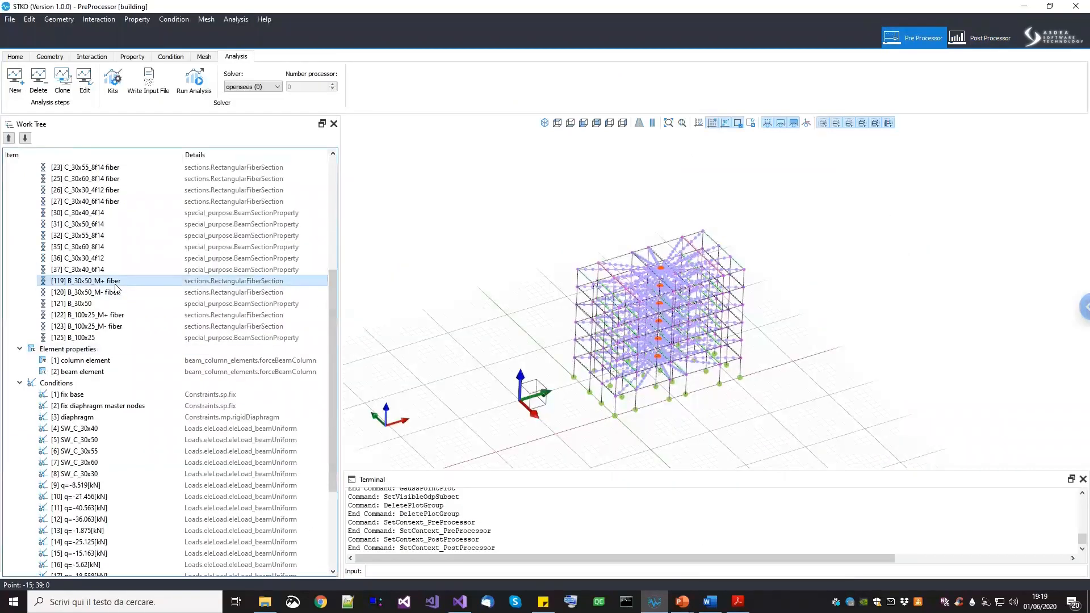
left_click(132, 56)
scroll(654, 356, "up", 10)
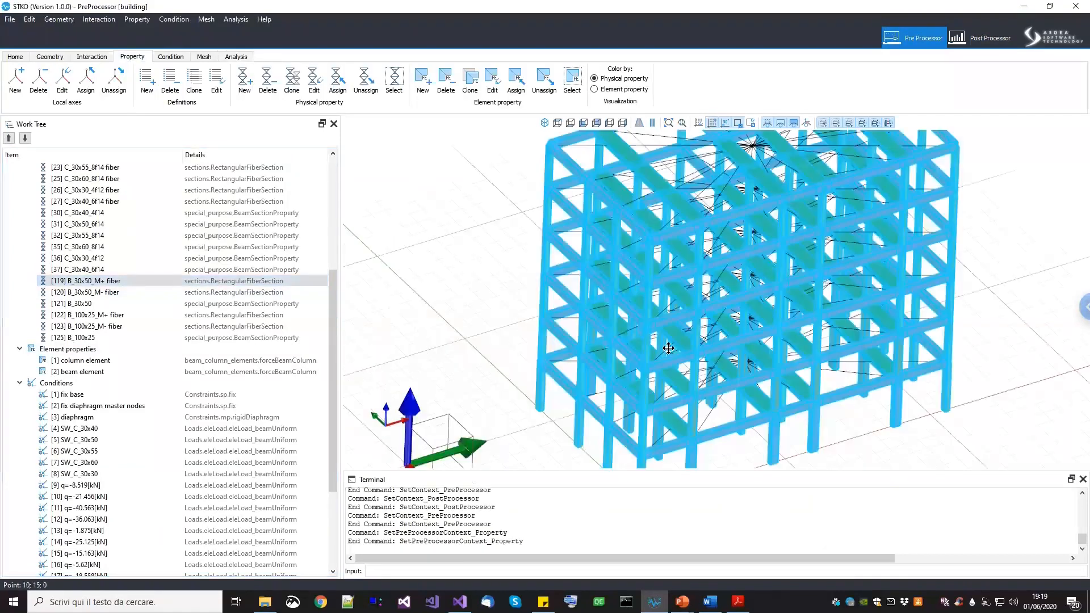
middle_click_drag(675, 308, 749, 307)
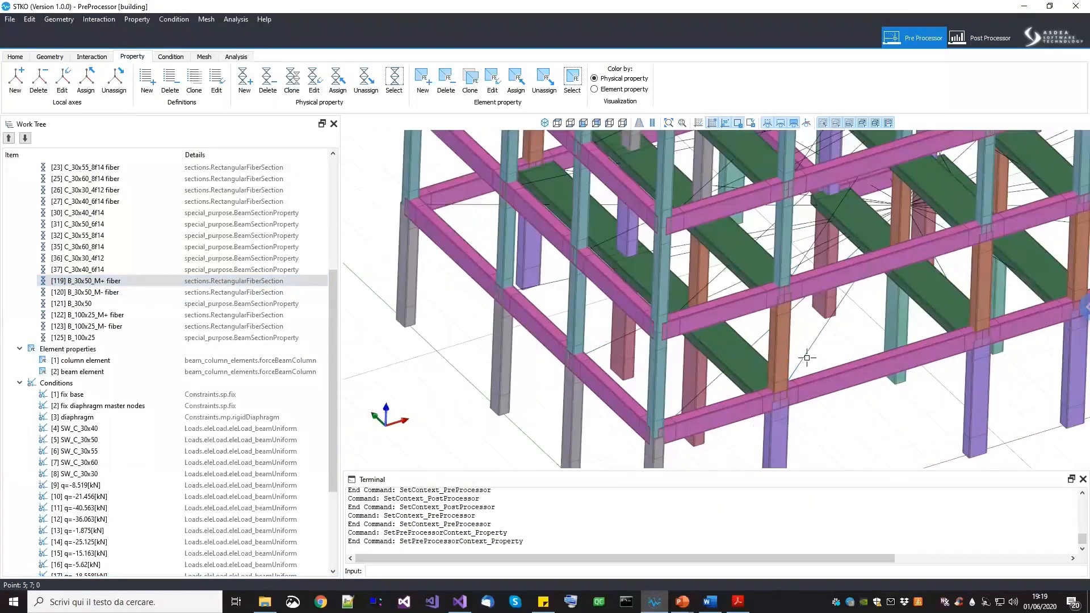
Set the Z section offset of the B_30x50_M+ fiber section to -0.25
scroll(806, 359, "up", 4)
middle_click_drag(806, 372, 806, 341)
scroll(806, 340, "up", 4)
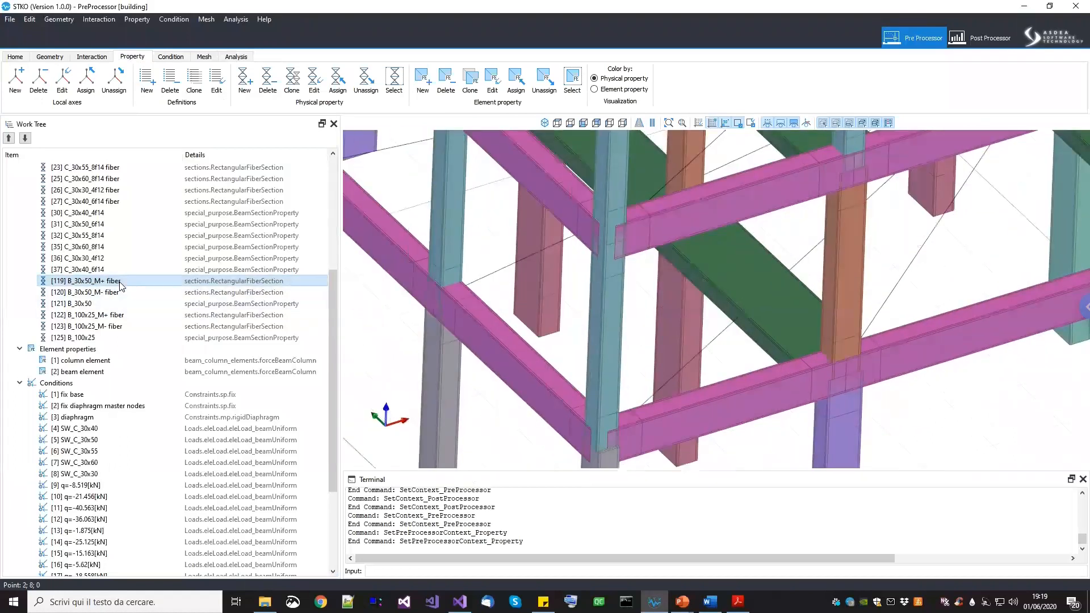
right_click(120, 284)
left_click(136, 321)
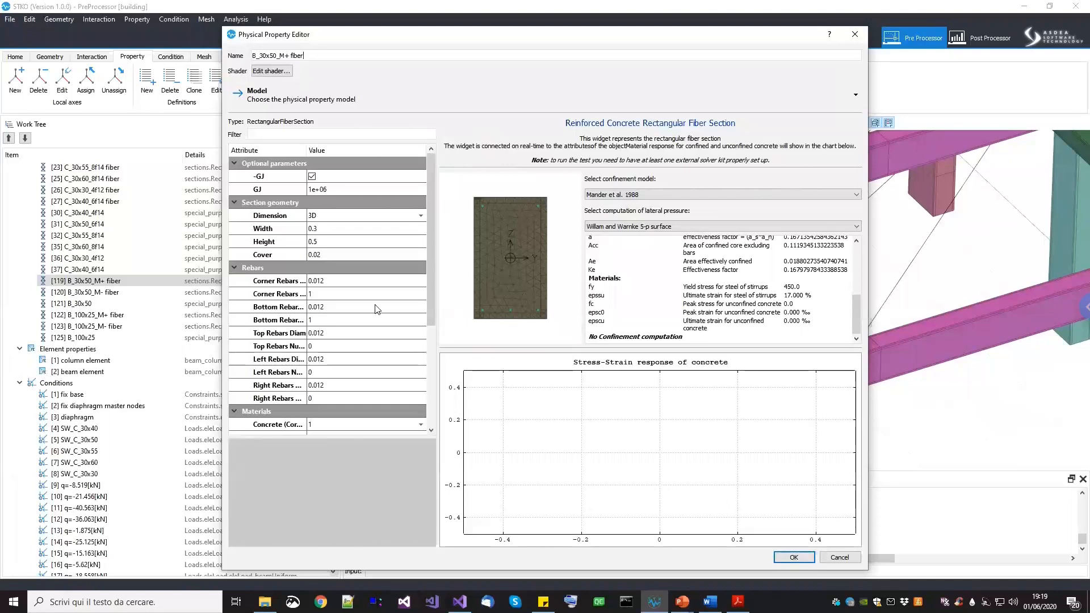
left_click_drag(430, 312, 434, 425)
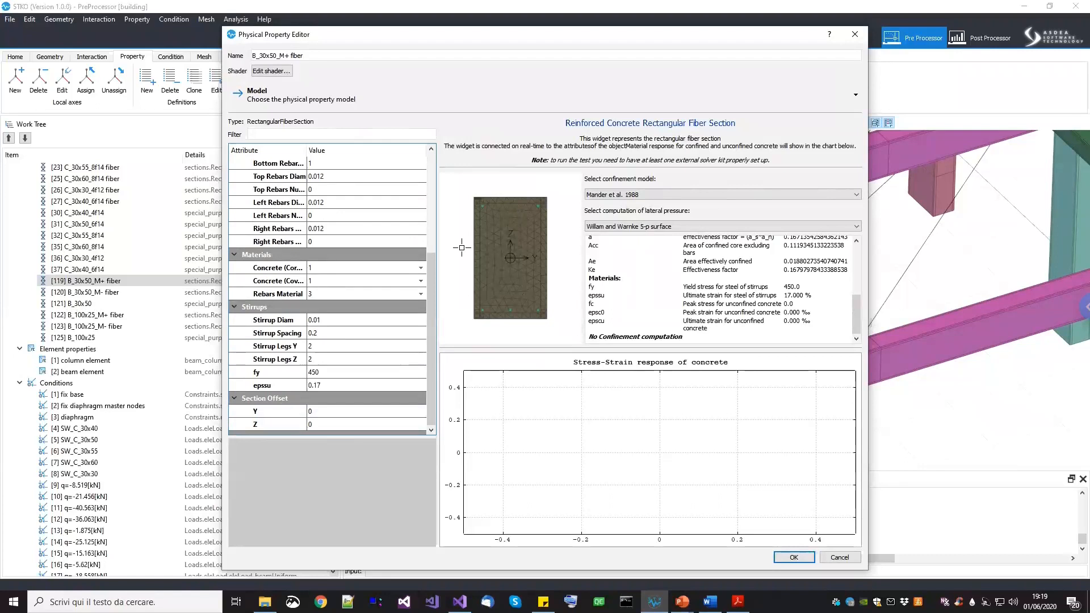
left_click_drag(430, 279, 444, 192)
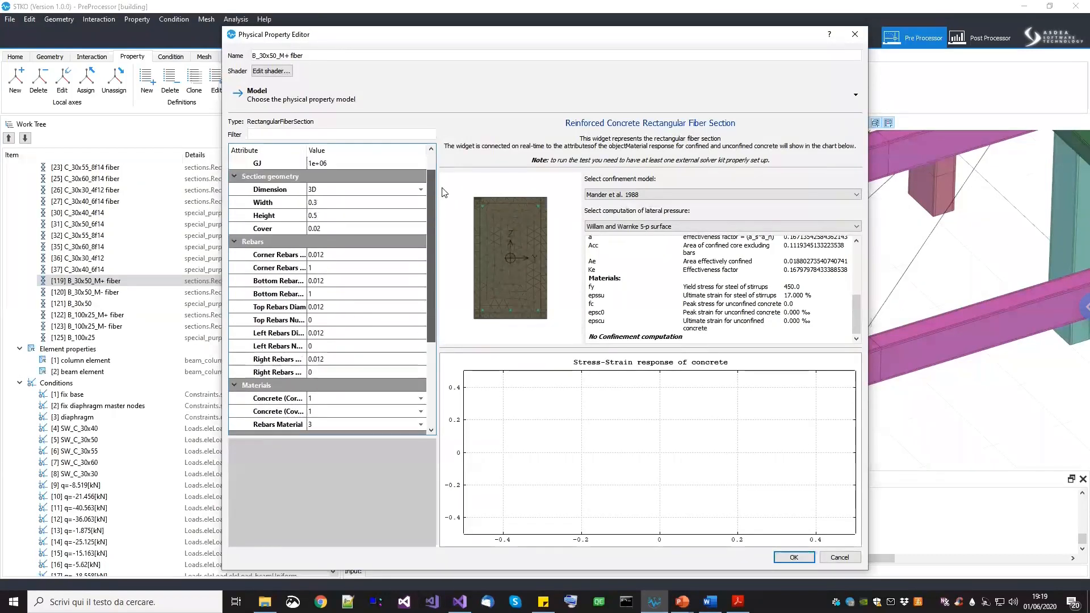
scroll(433, 297, "down", 4)
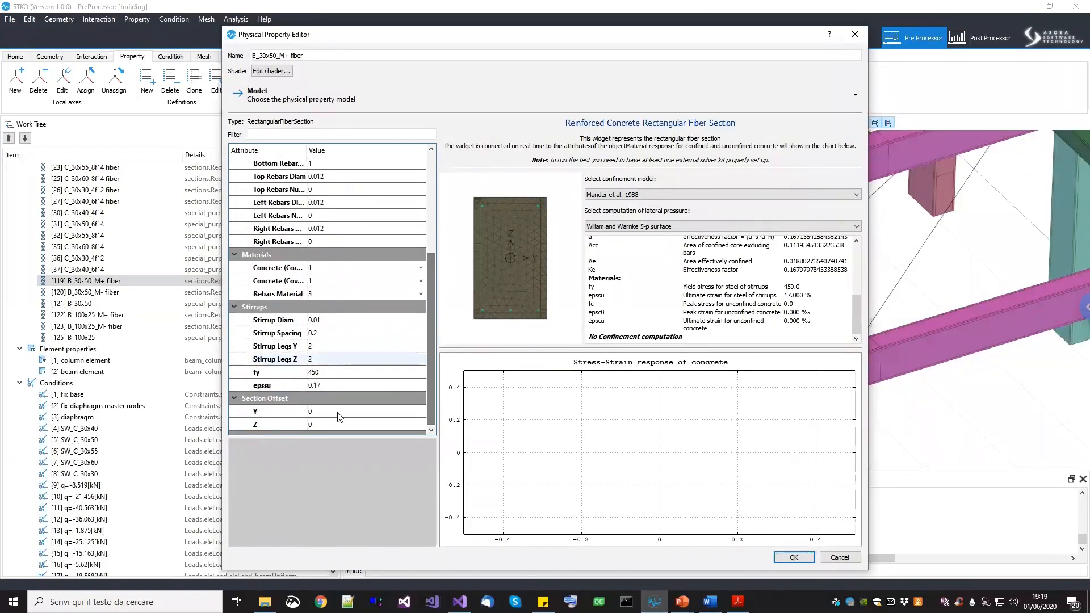
double_click(330, 427)
type("-0.25")
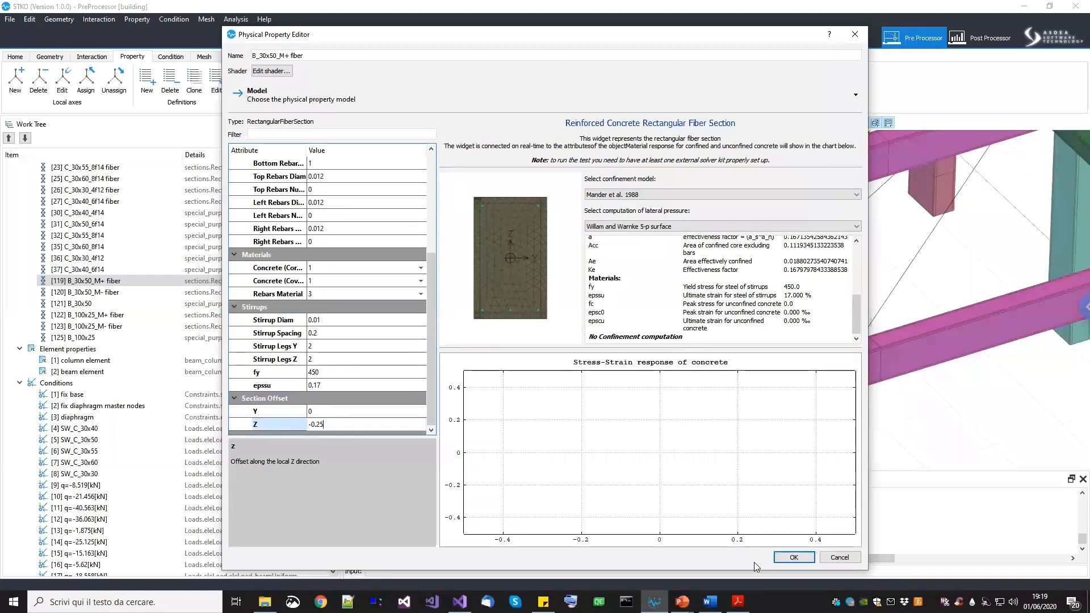
left_click(809, 561)
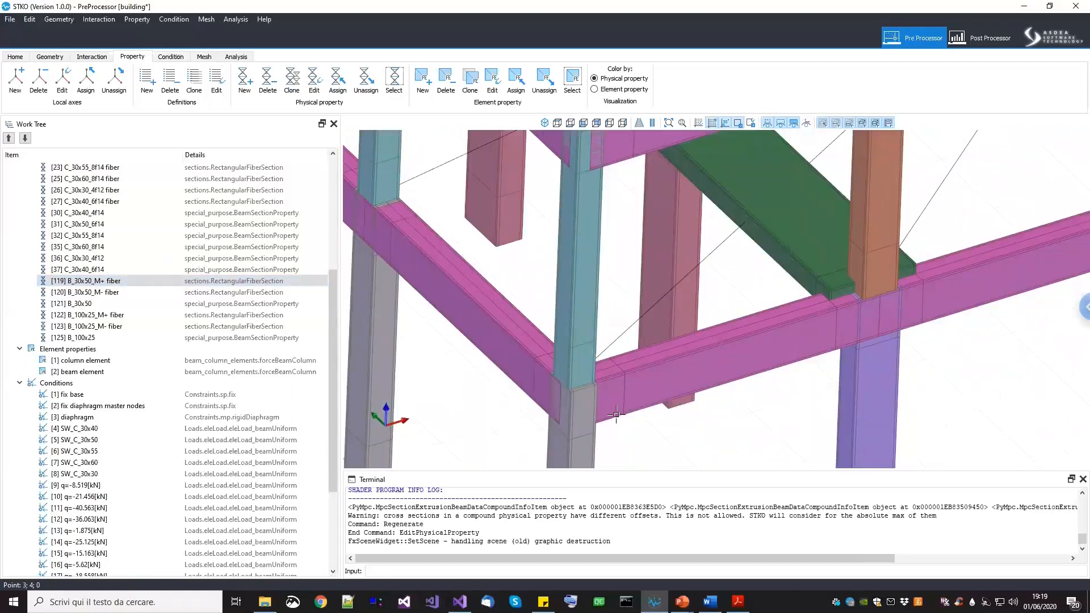
Set the Z section offset of the B_30x50_M- fiber section to -0.25
right_click(107, 293)
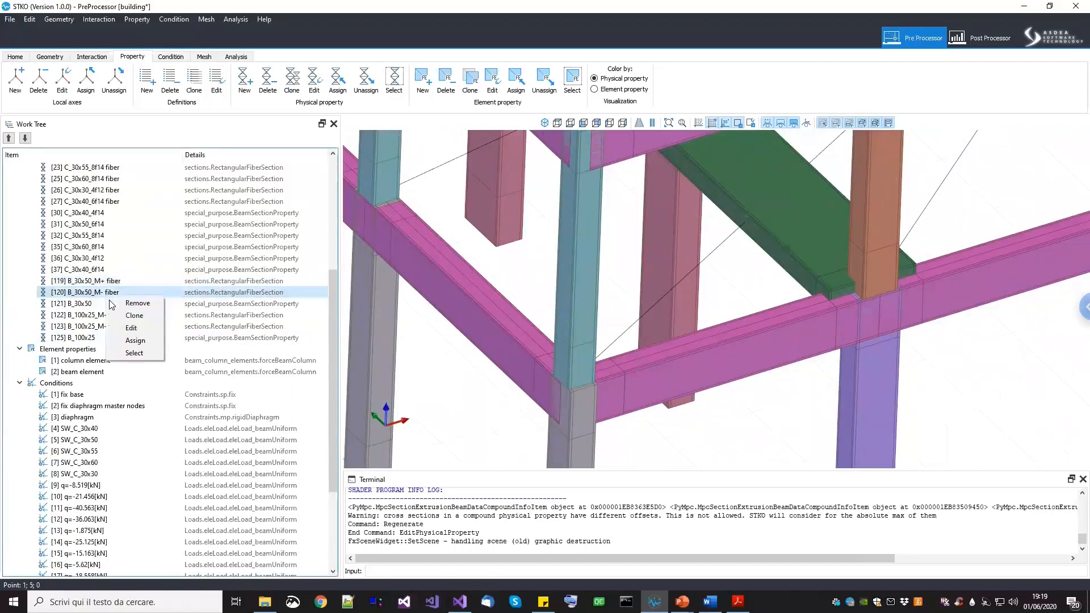
left_click(129, 329)
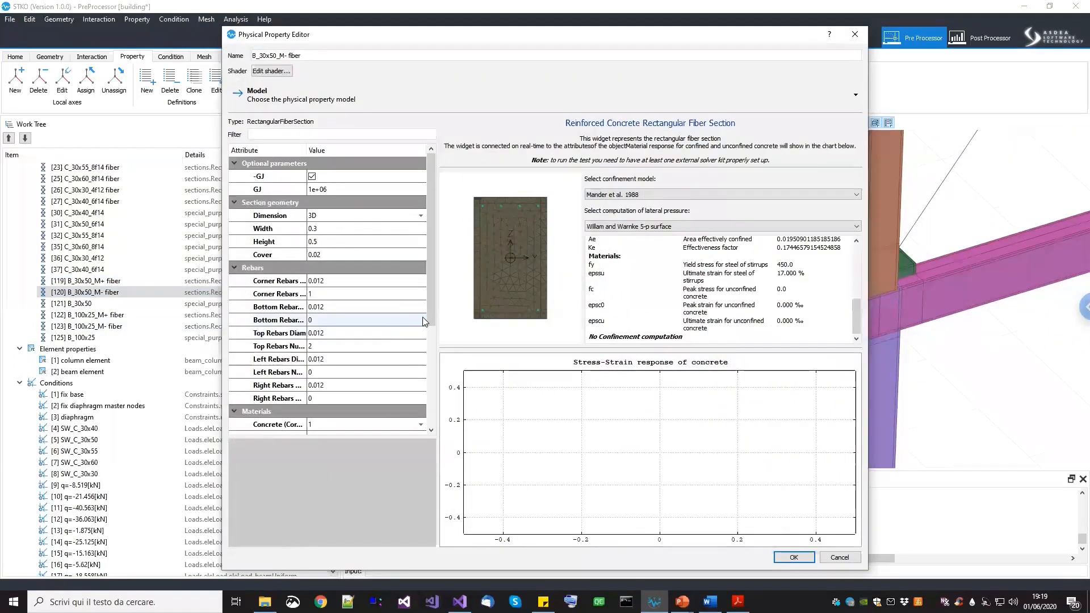
left_click_drag(429, 321, 430, 425)
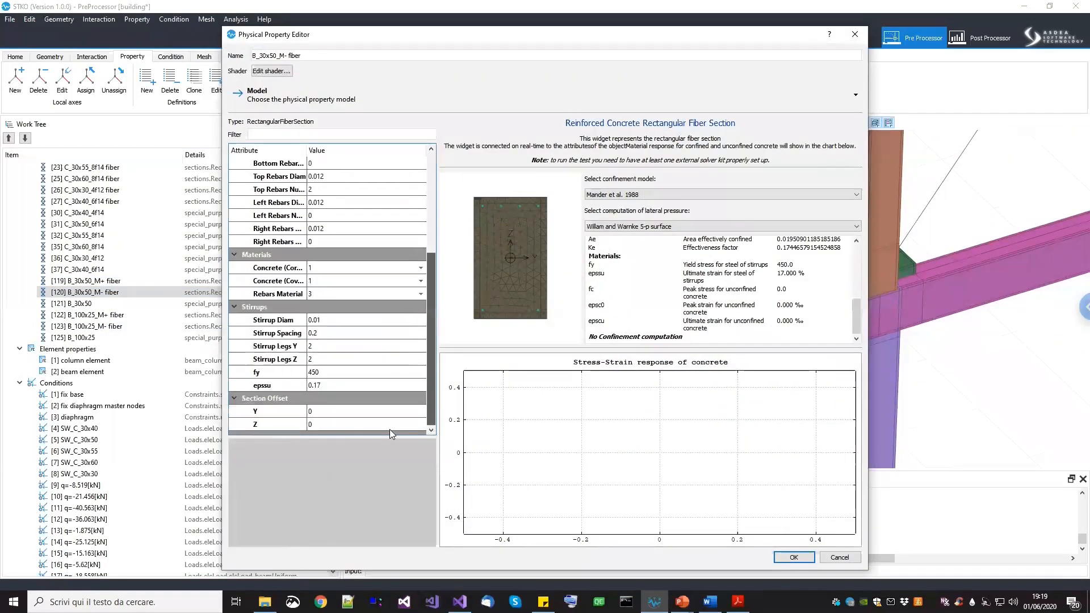
left_click(347, 424)
type("-")
key("Return")
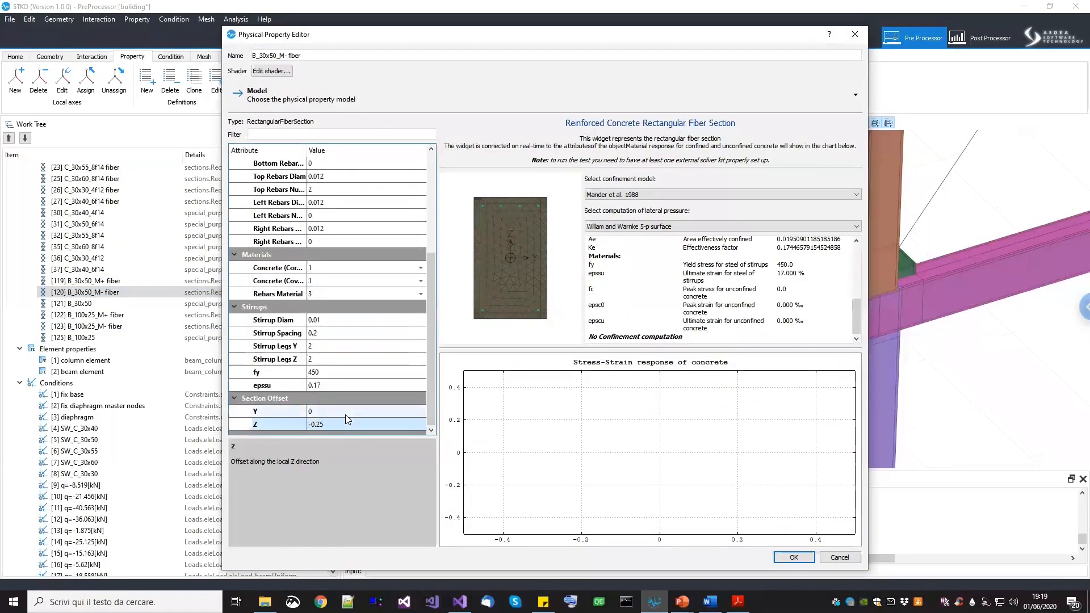
left_click(786, 560)
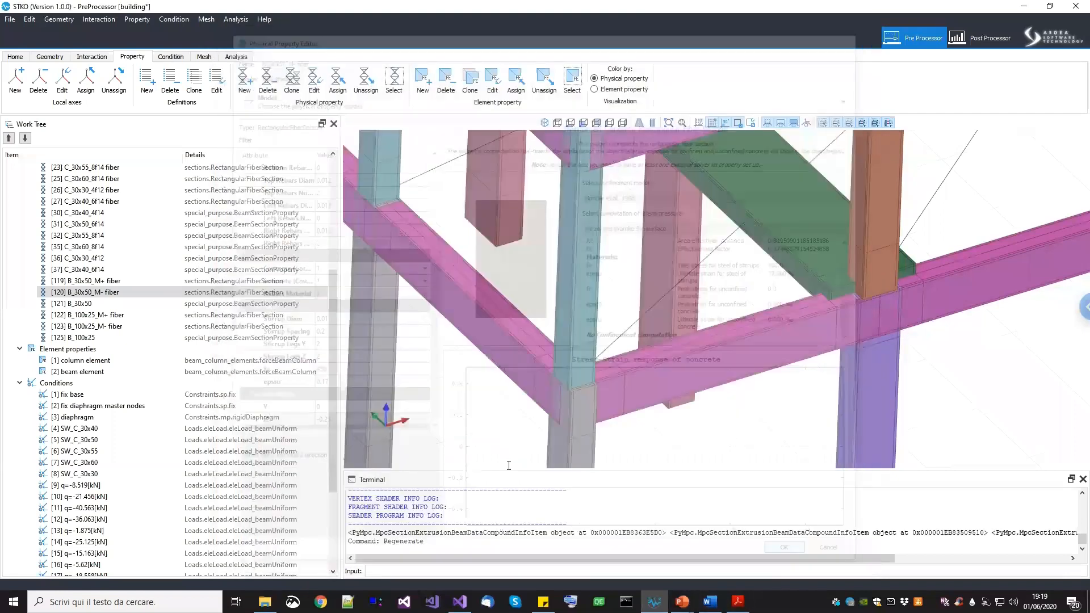
Set the Z section offset of the B_100x25_M+ fiber section to -0.125
scroll(448, 317, "down", 3)
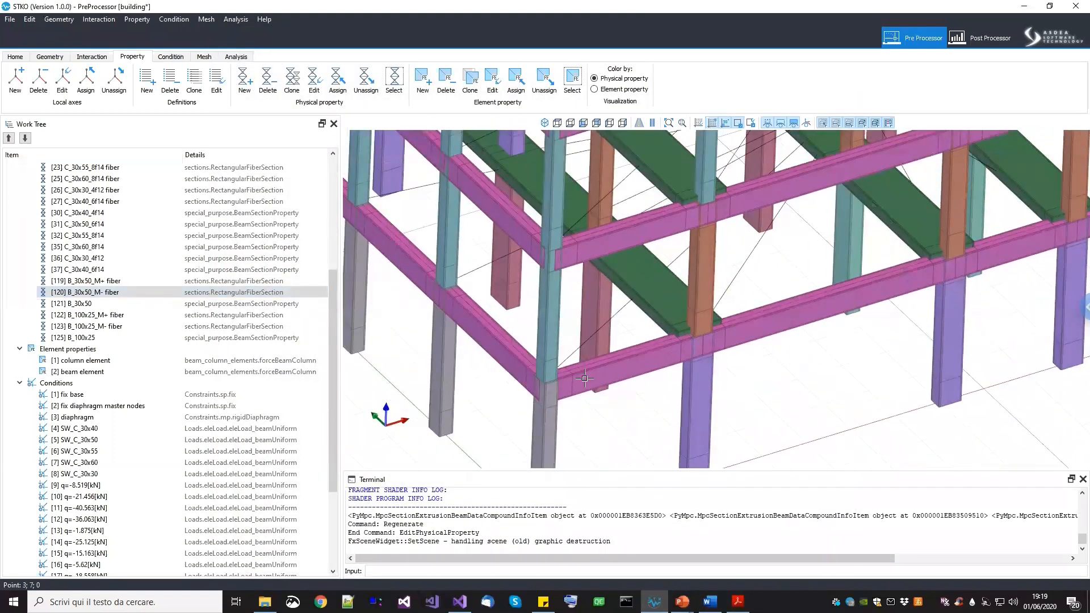
scroll(627, 346, "up", 5)
scroll(566, 317, "up", 2)
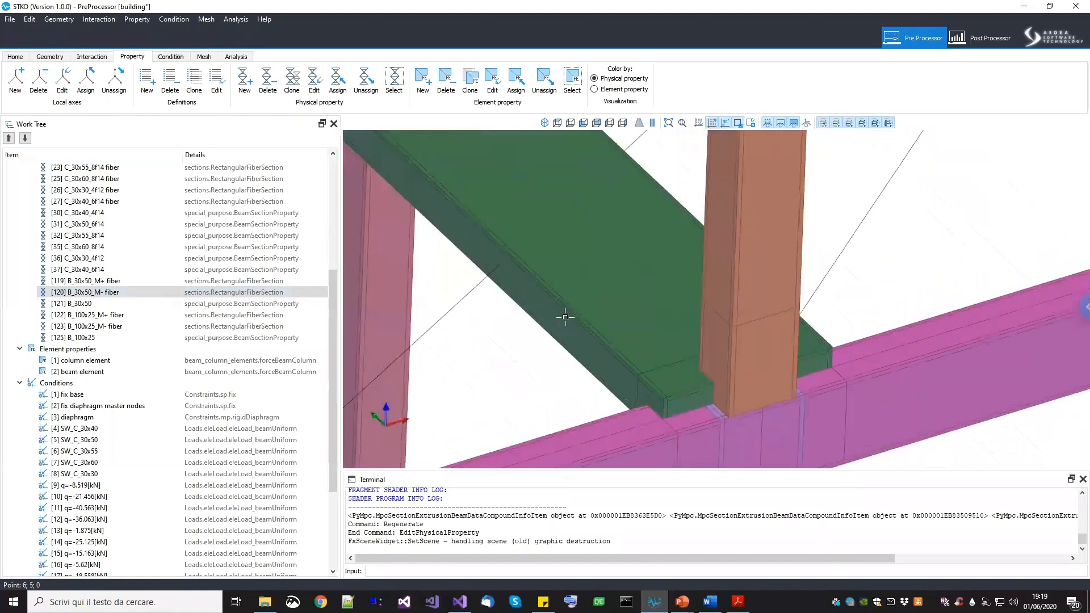
scroll(612, 297, "down", 2)
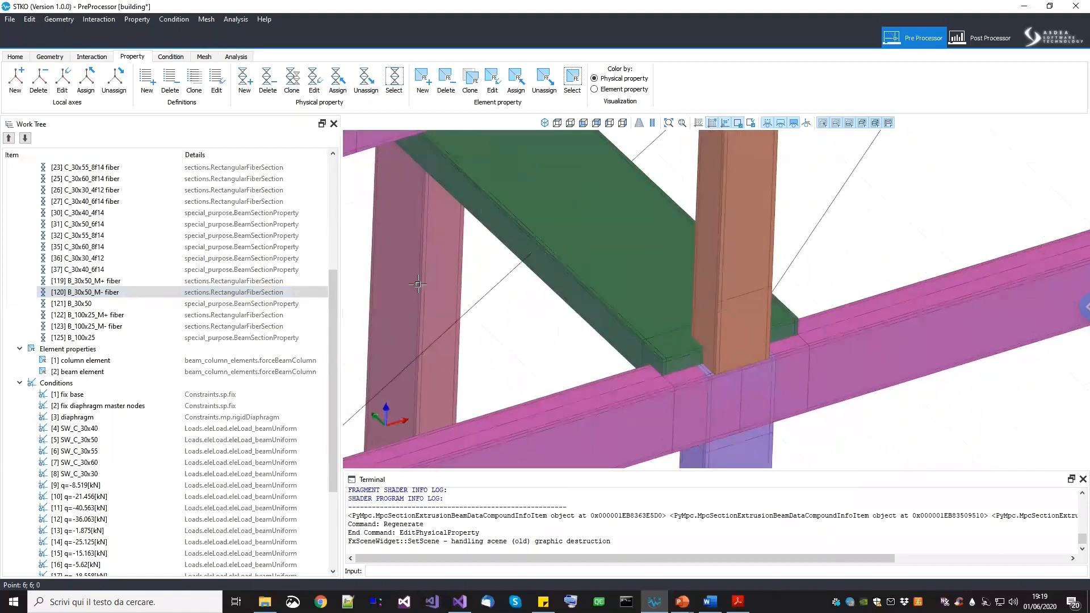
right_click(92, 317)
left_click(116, 348)
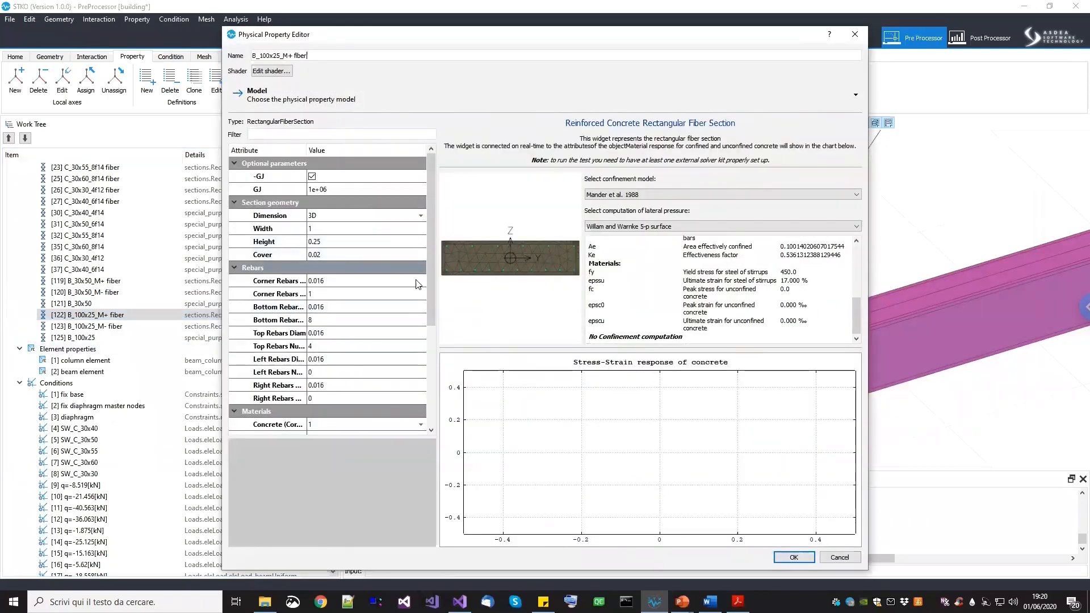
left_click_drag(428, 293, 434, 429)
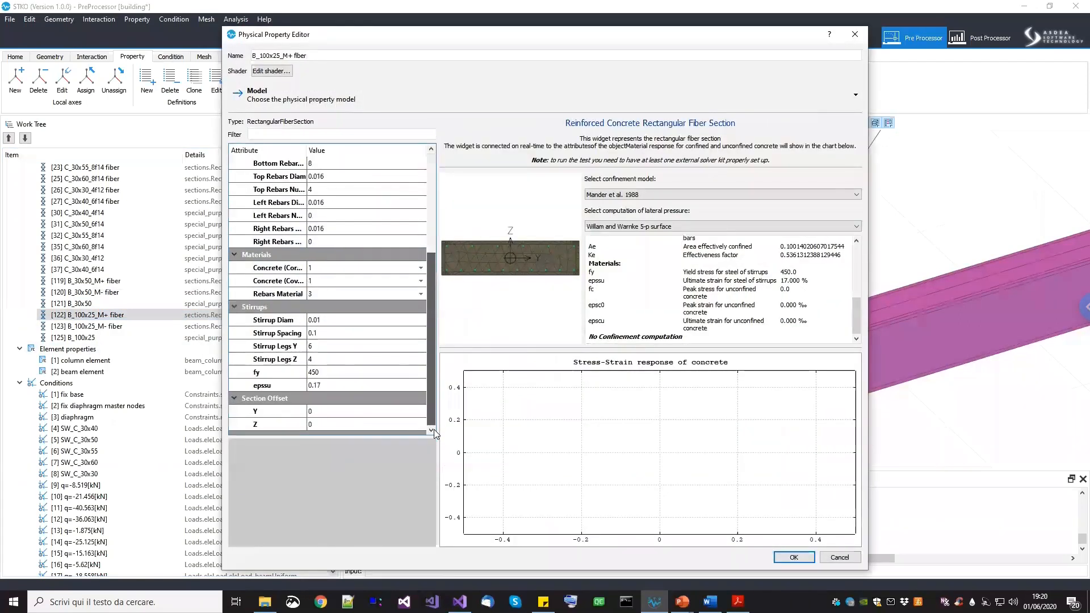
double_click(384, 430)
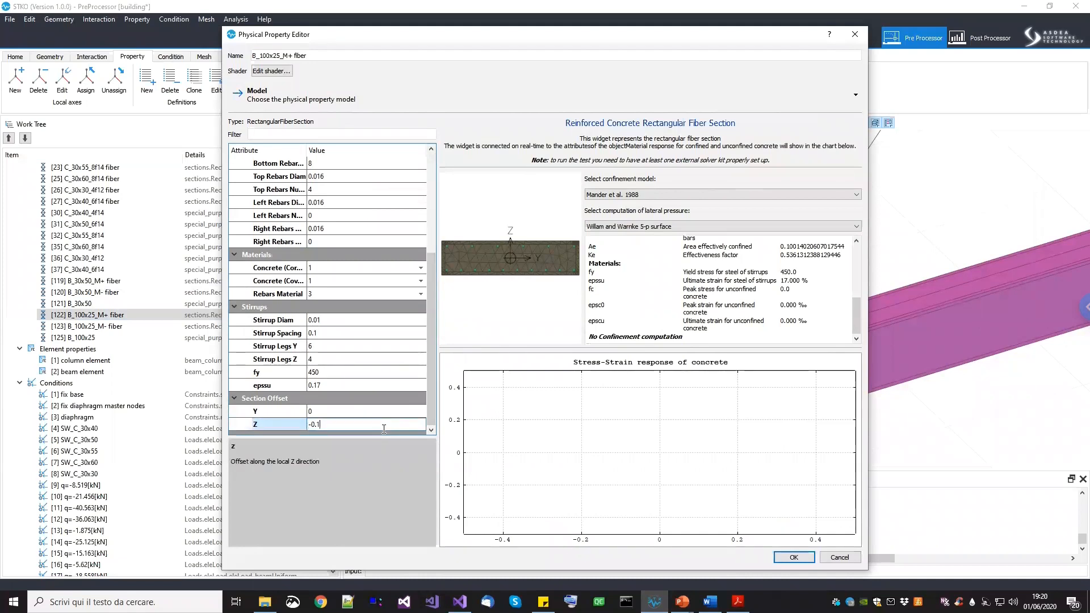
key("Return")
left_click(794, 557)
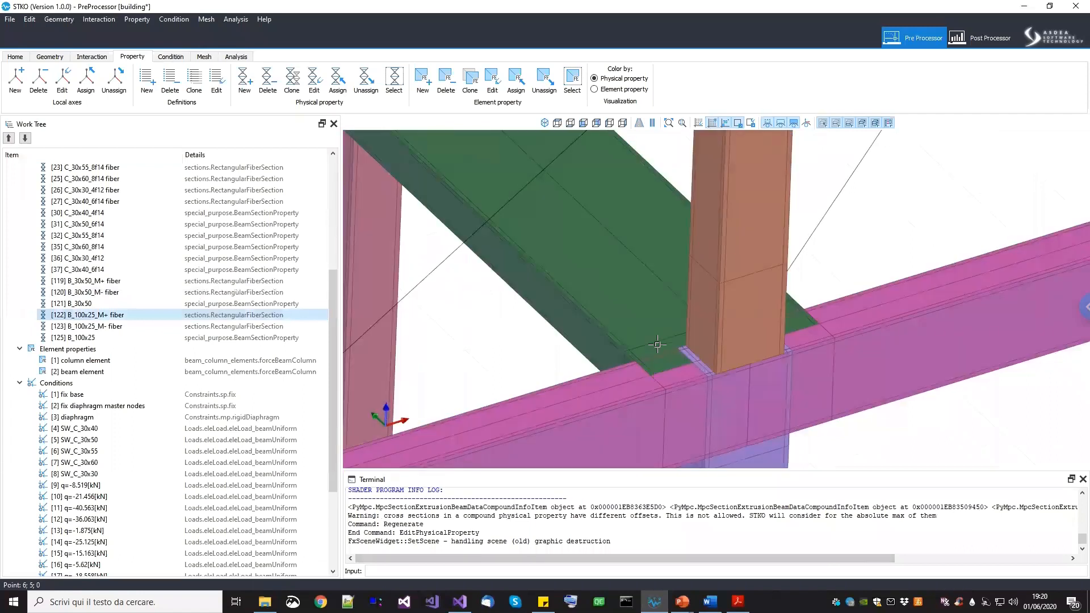
Set the Z section offset of the B_100x25_M- fiber section to -0.125
right_click(100, 328)
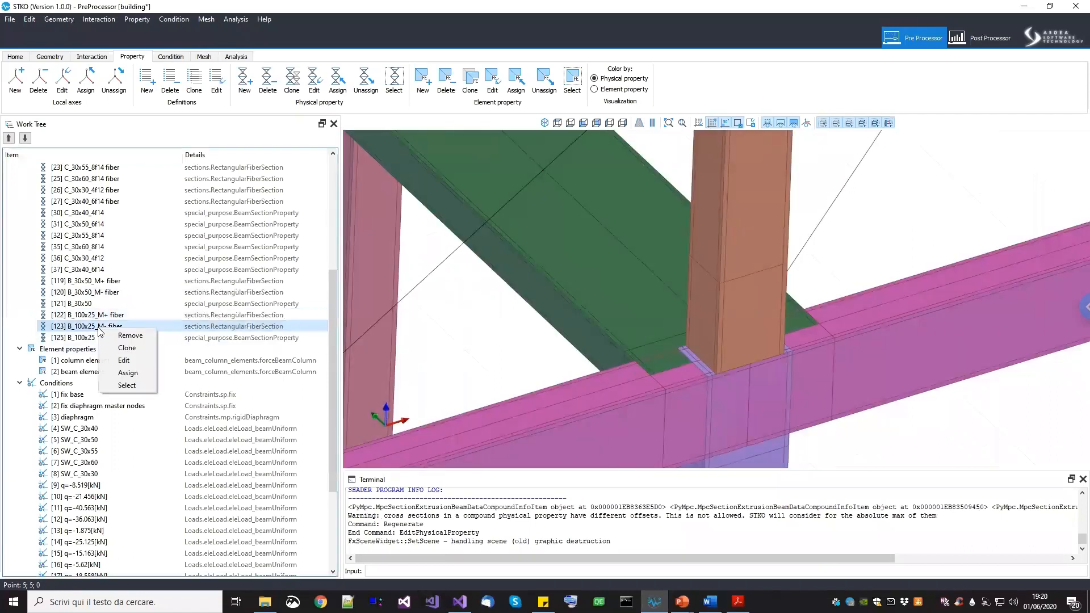
left_click(124, 360)
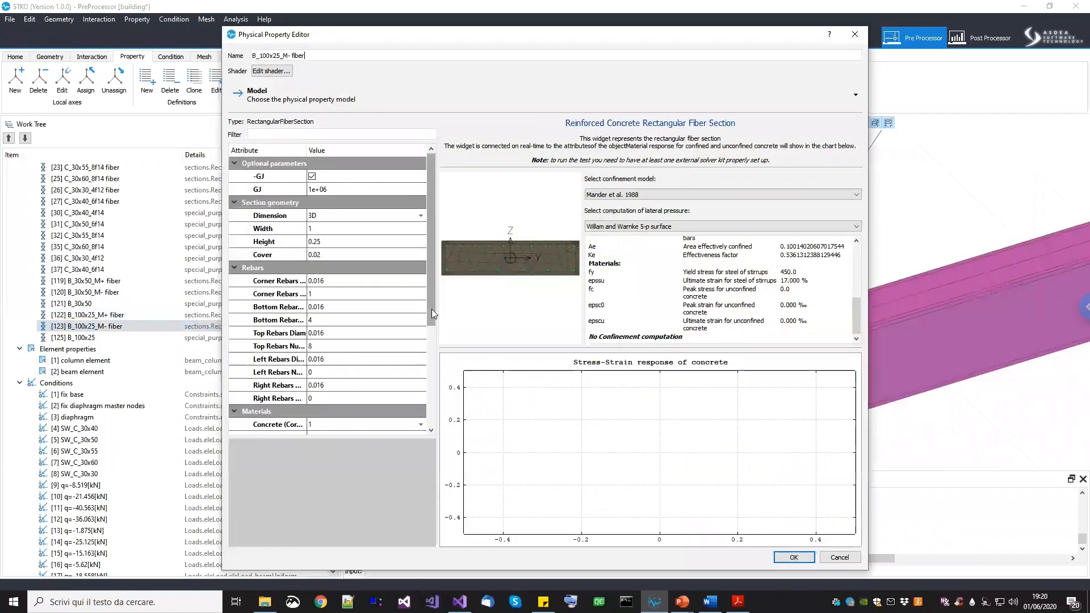
left_click_drag(432, 309, 432, 424)
right_click(433, 422)
left_click(373, 424)
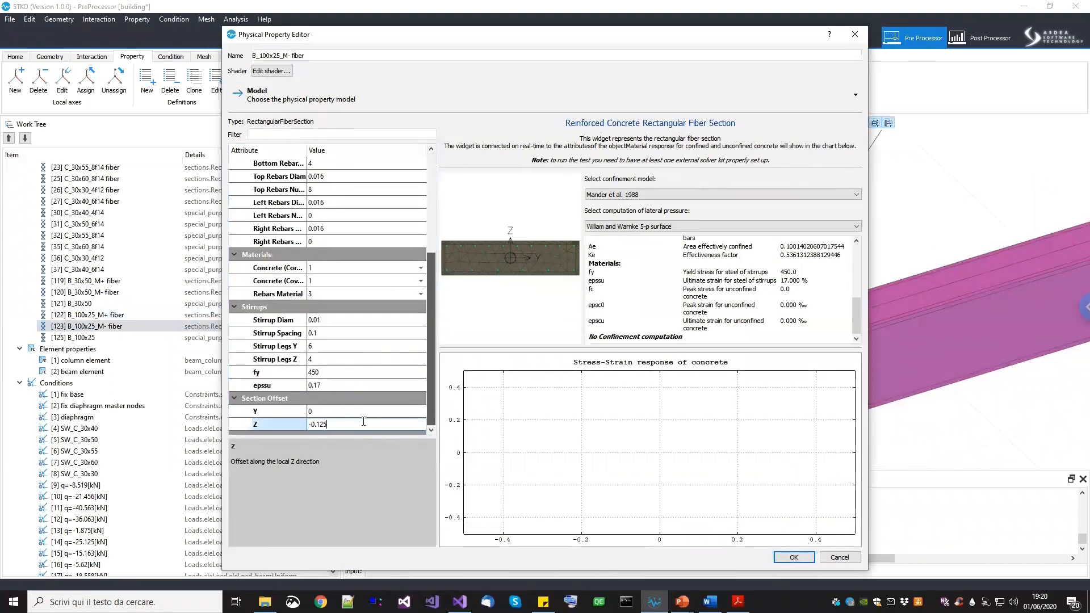
type("-0.125")
key("Return")
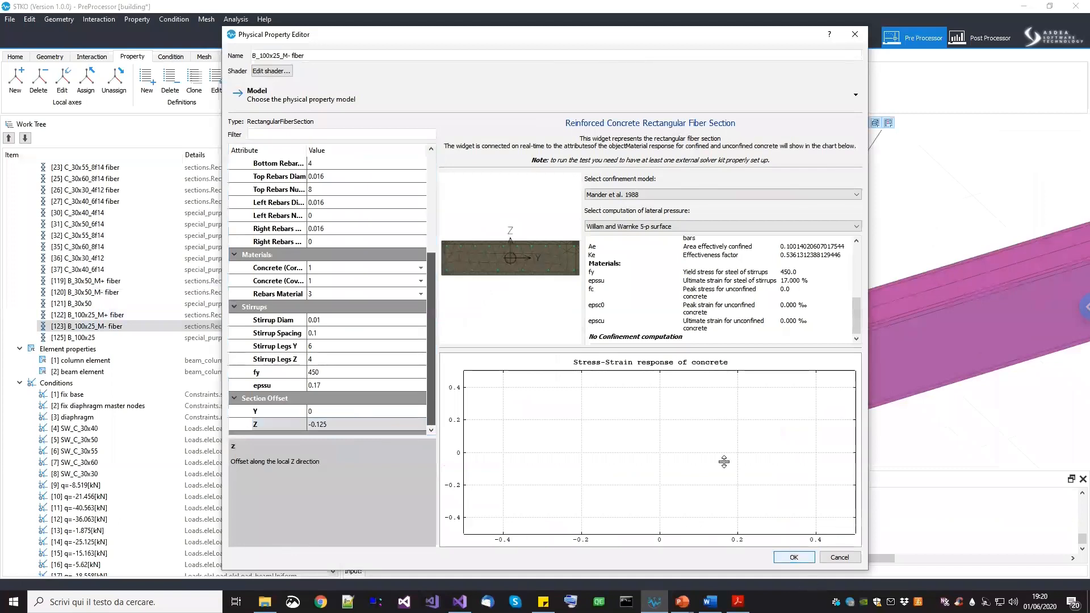
left_click(793, 558)
Save the building model with the offset beam sections
scroll(697, 379, "down", 3)
scroll(693, 378, "down", 5)
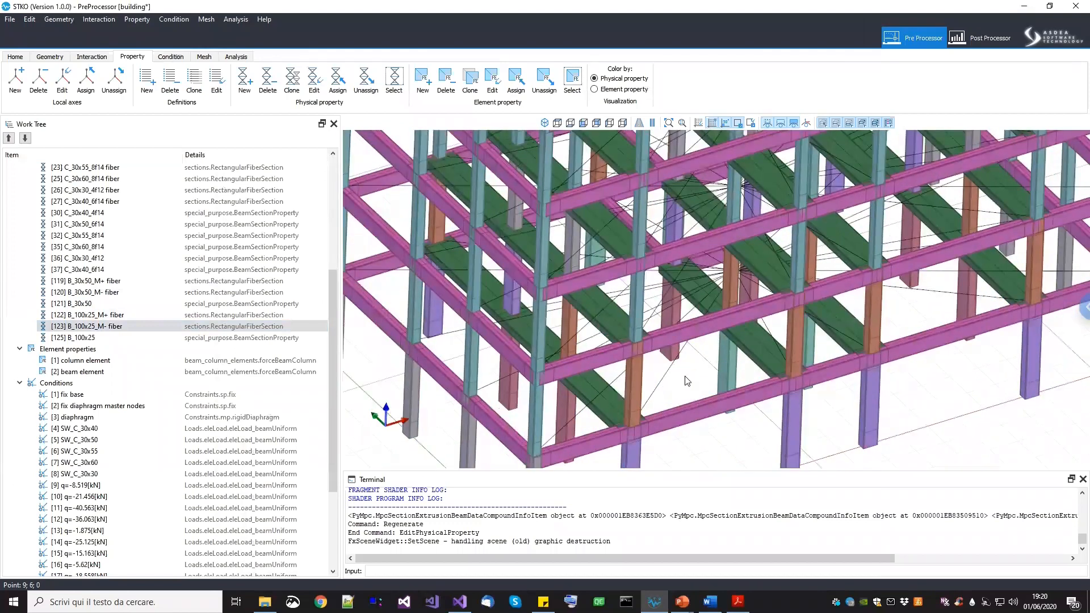
key("ctrl+s")
scroll(687, 373, "down", 5)
middle_click_drag(690, 370, 650, 408)
scroll(638, 419, "up", 3)
scroll(665, 395, "down", 4)
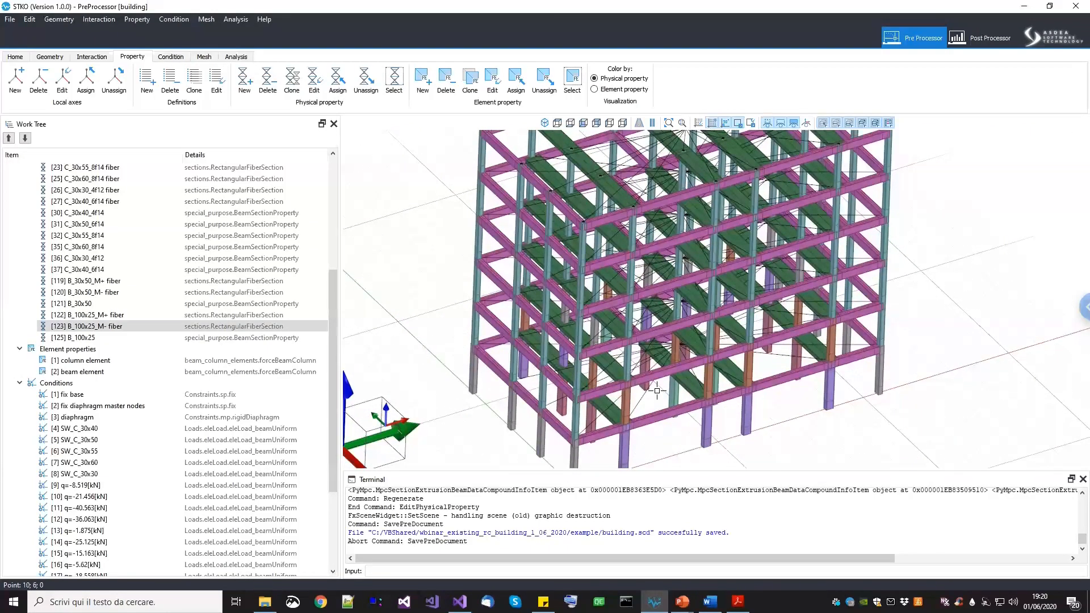
left_click(13, 23)
left_click(26, 57)
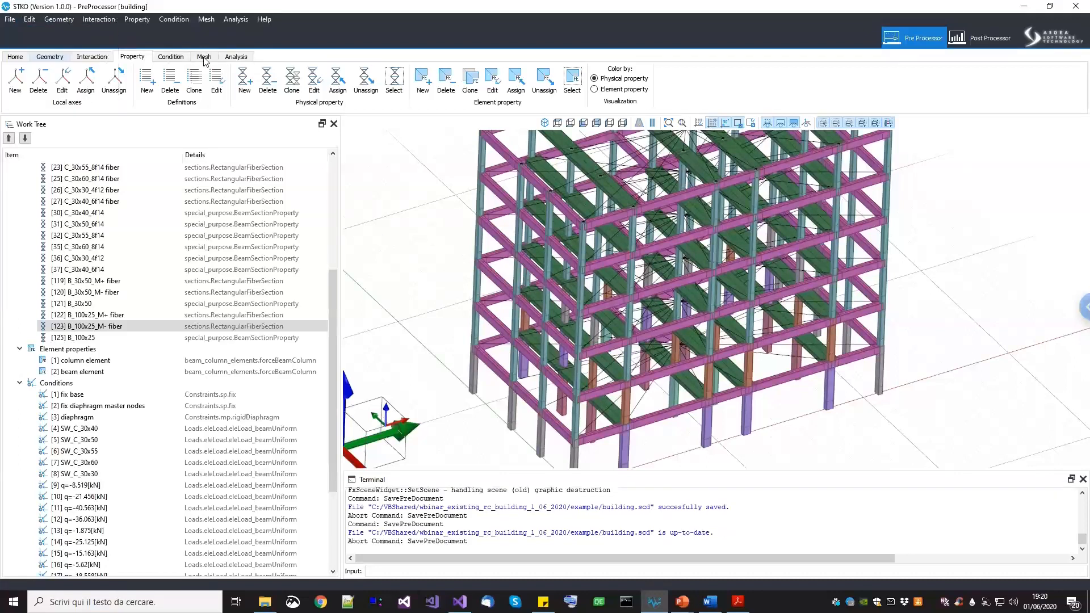
Run the OpenSees analysis in the example folder and dismiss the solver console once the run has ended
left_click(235, 57)
left_click(195, 80)
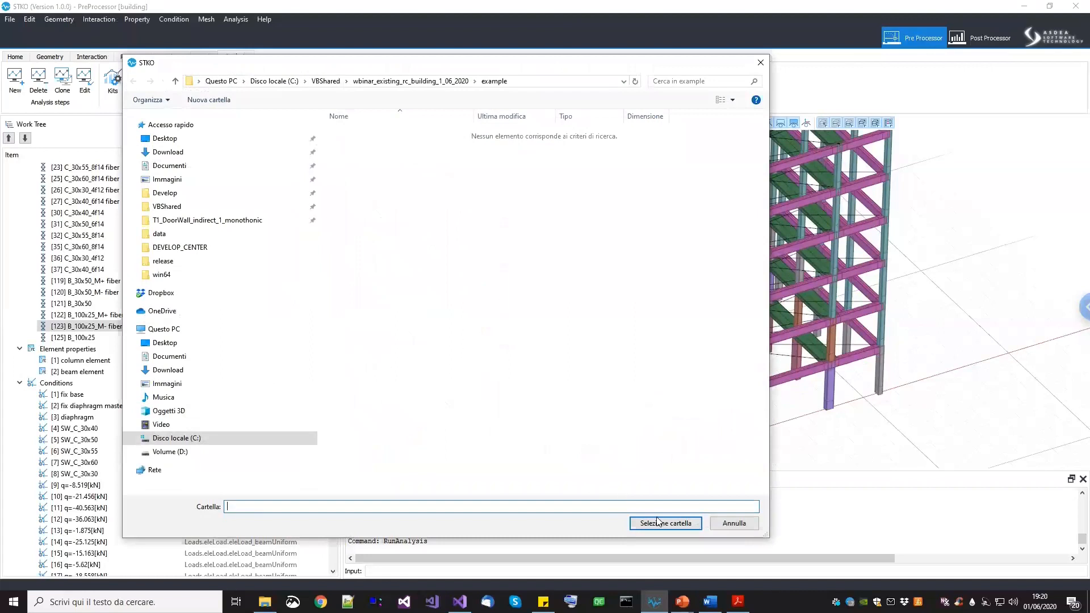
left_click(659, 522)
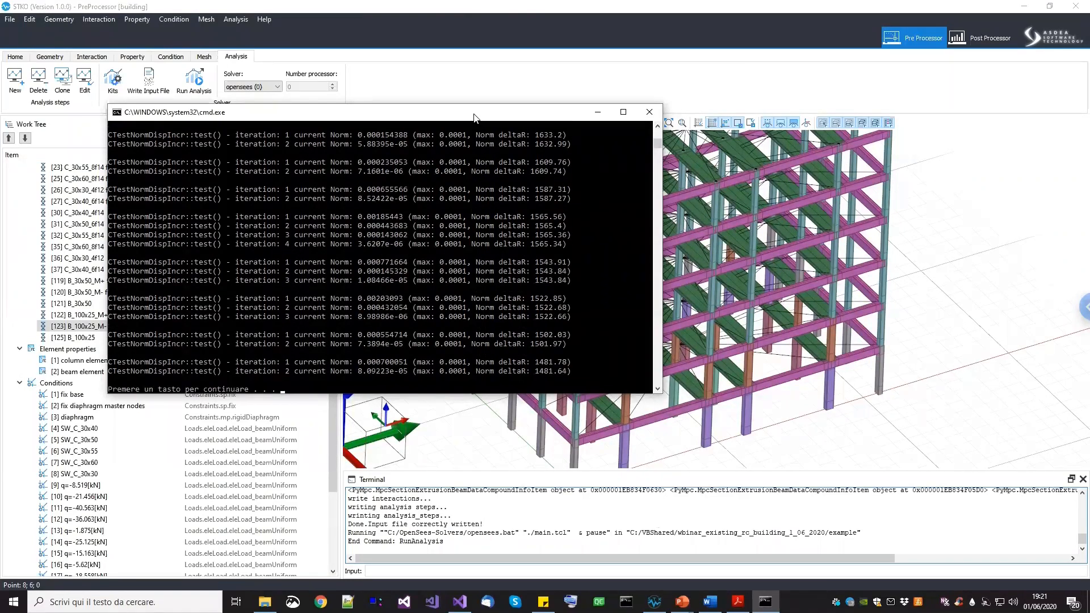
left_click_drag(474, 115, 479, 122)
key("Return")
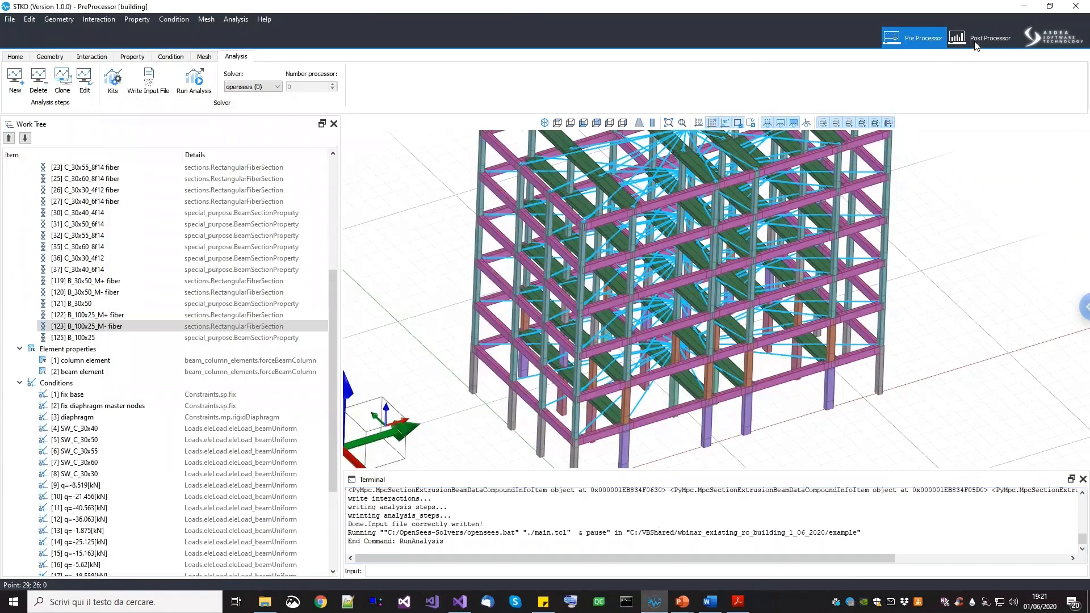
Switch to the postprocessor and reload the results.mpco database
left_click(979, 37)
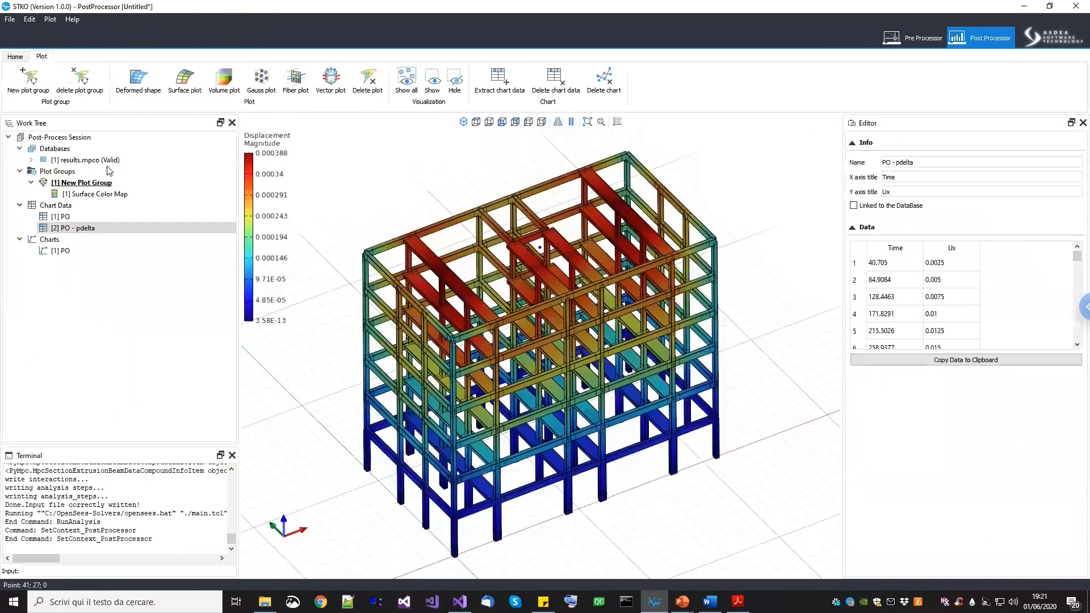
right_click(109, 160)
left_click(127, 180)
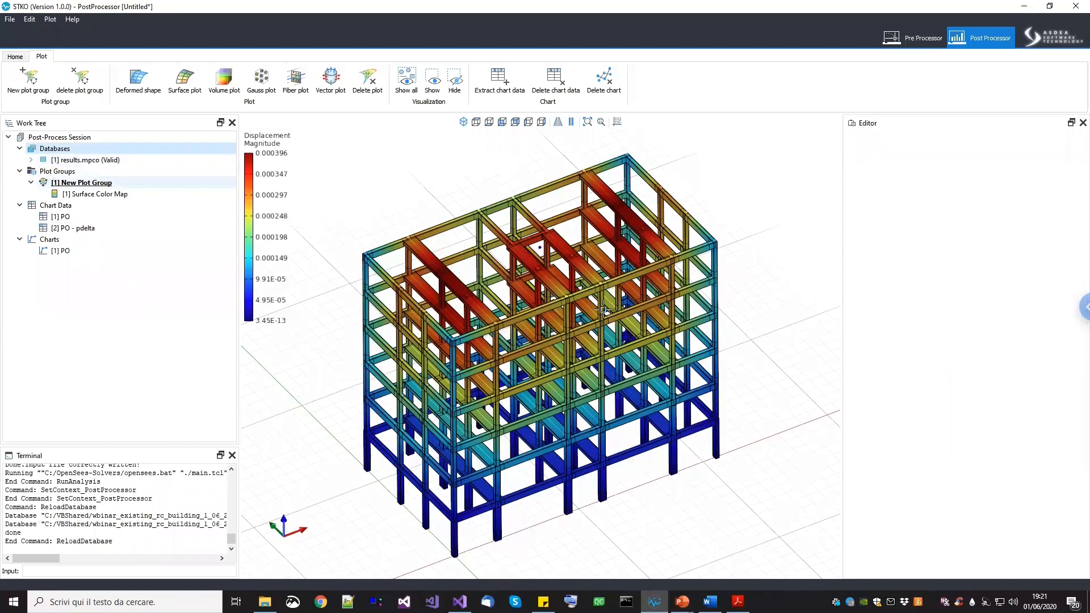
Set up a nodal chart data extraction from MODEL_STAGE[2] of results.mpco with pseudo time as X data and Displacement Ux as Y data
middle_click_drag(531, 298, 529, 310)
scroll(527, 305, "up", 2)
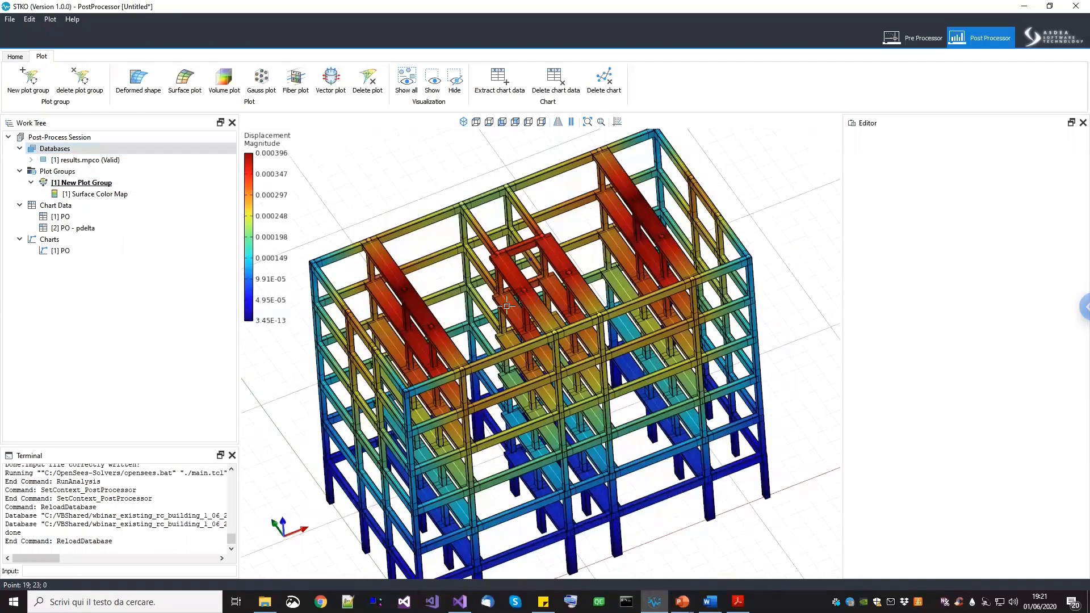
scroll(506, 305, "up", 4)
scroll(469, 327, "up", 5)
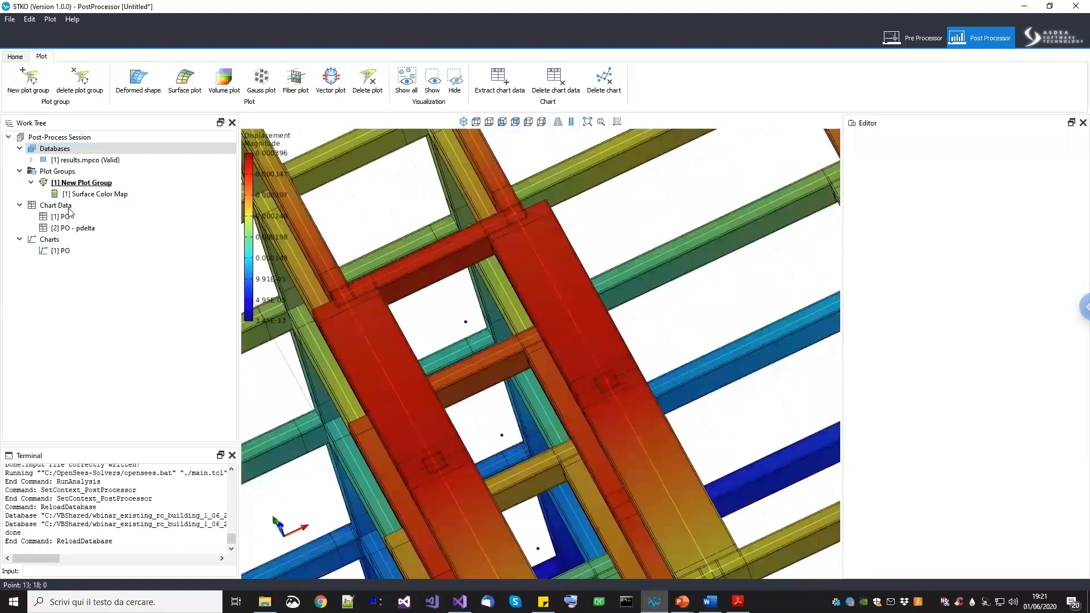
right_click(57, 205)
left_click(108, 214)
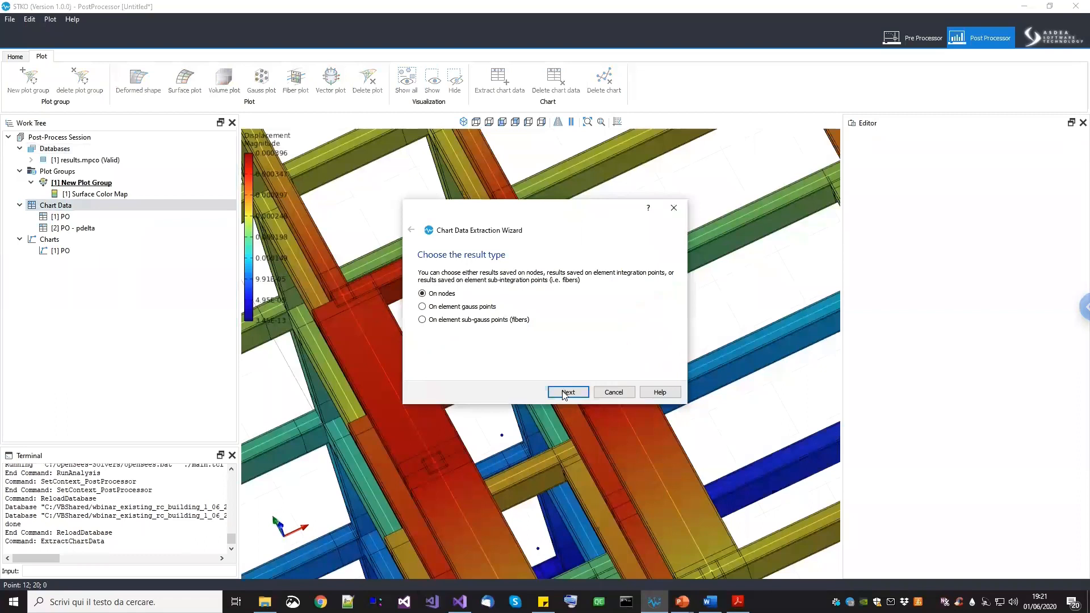
left_click(566, 392)
left_click(479, 317)
left_click(475, 333)
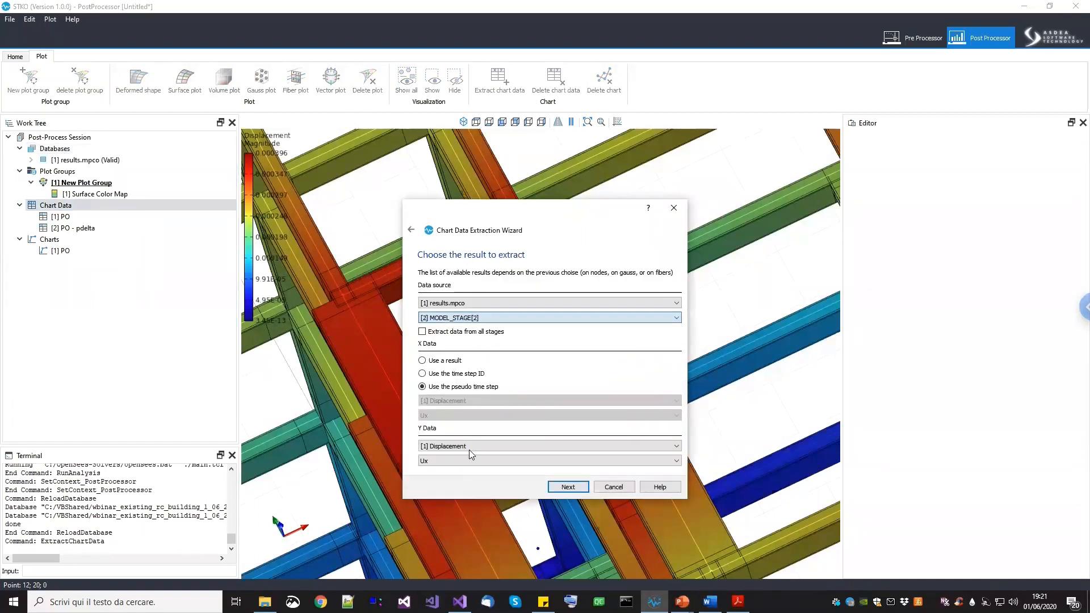
left_click(566, 486)
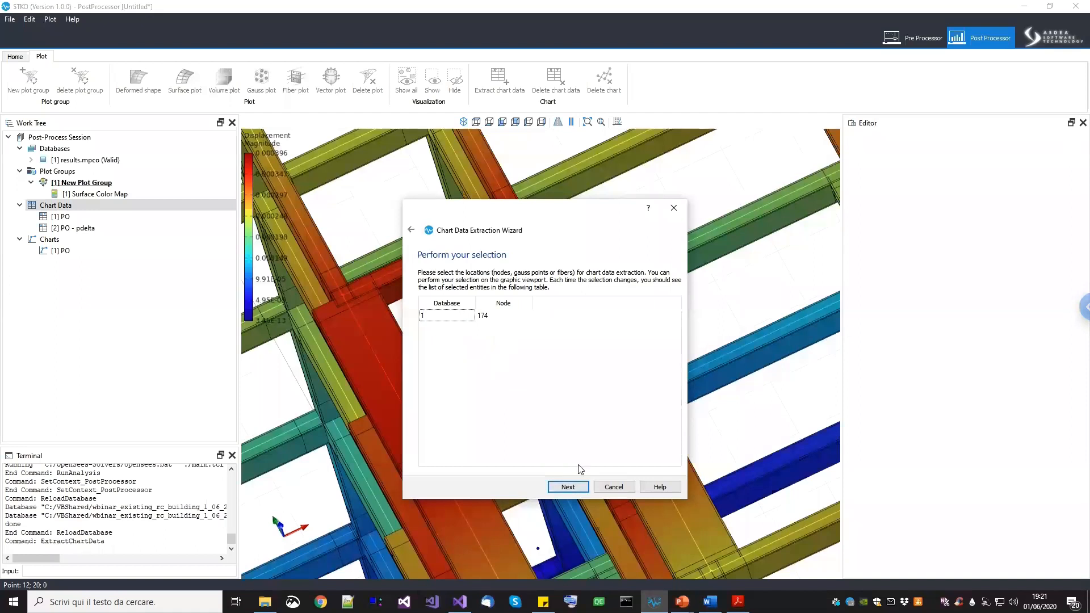
Extract the chart data for node 174 and name it PO - pdelta - offset, without the node suffix
left_click(579, 488)
left_click_drag(501, 303, 464, 307)
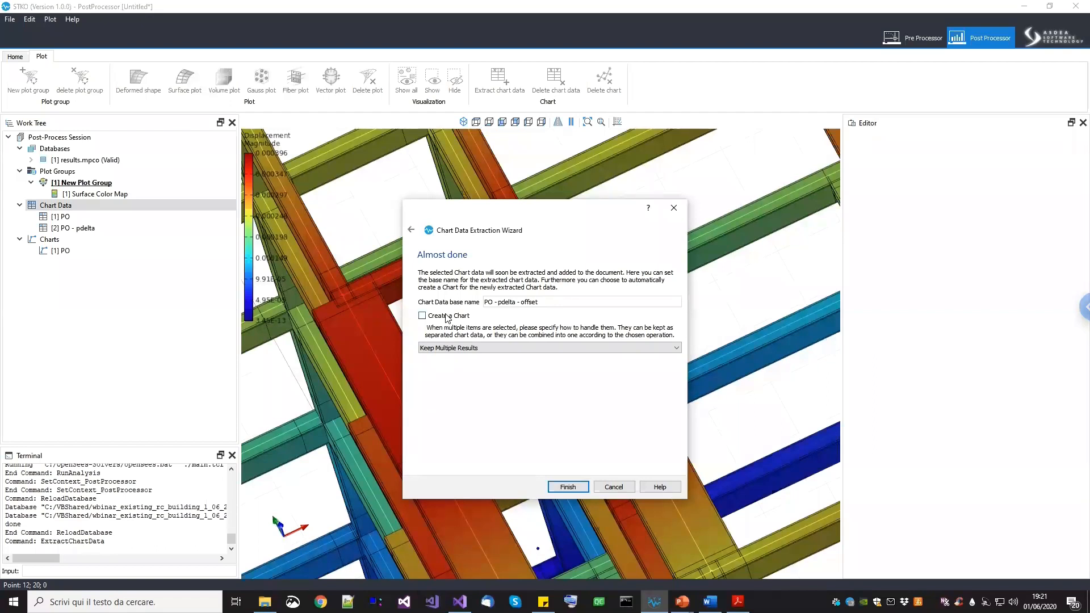
left_click(568, 486)
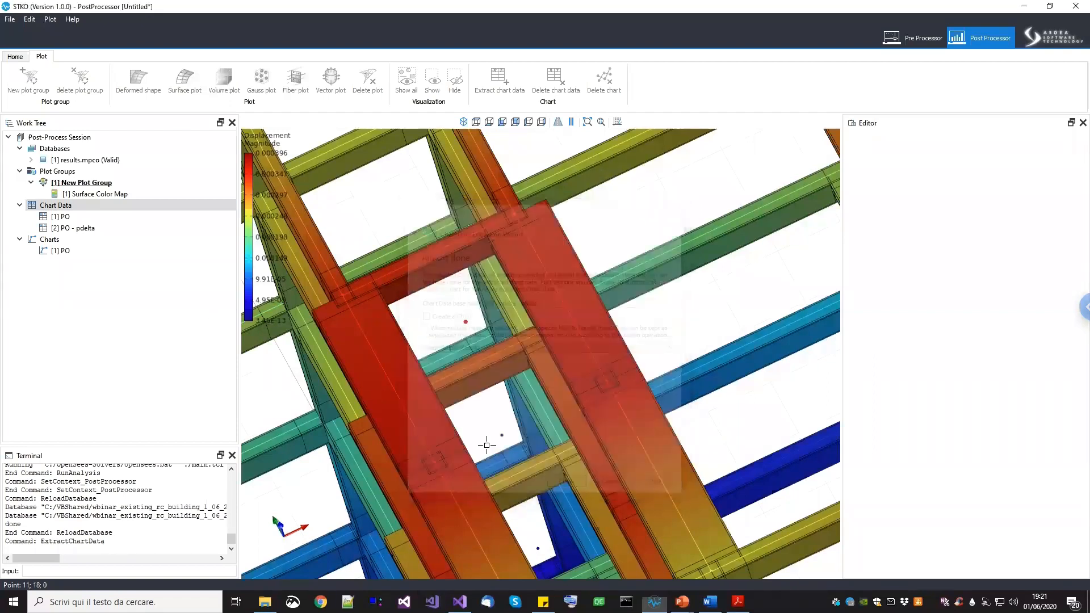
left_click(105, 239)
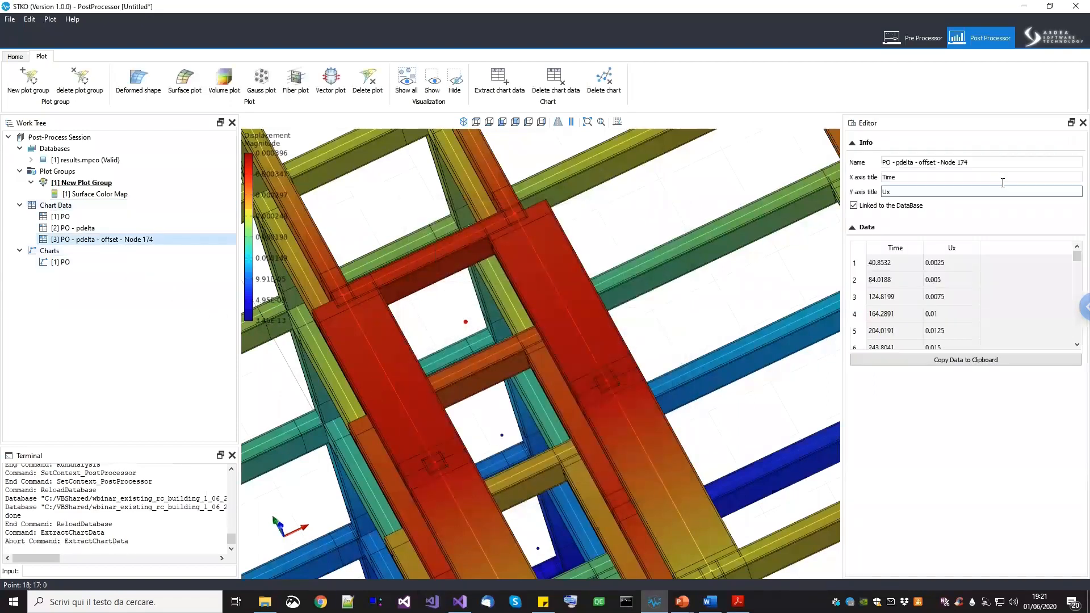
left_click_drag(976, 163, 940, 162)
key("BackSpace")
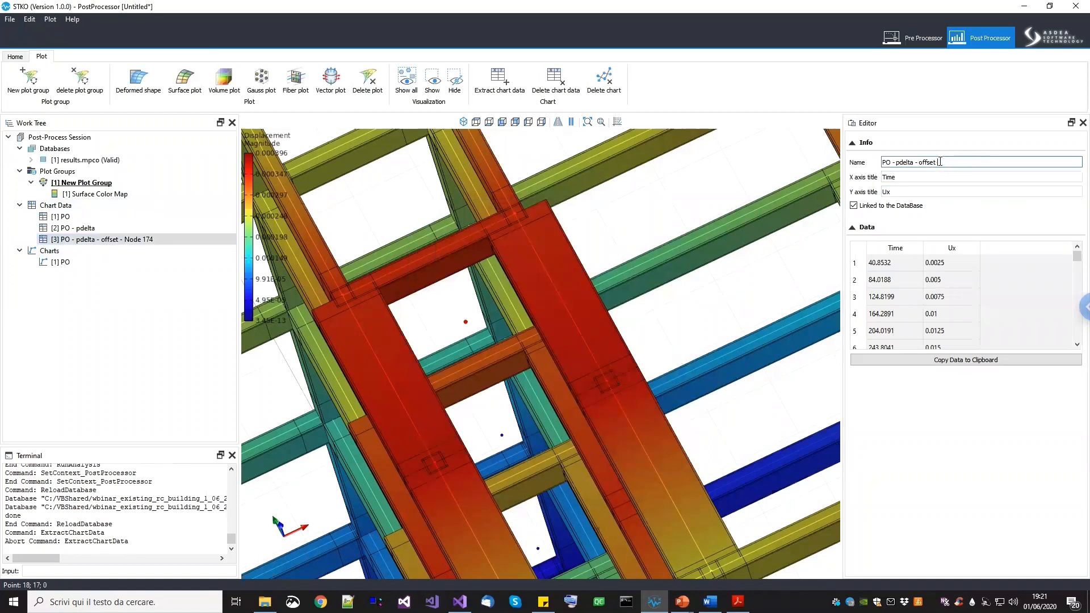
Add the PO - pdelta - offset chart data to the existing PO chart
left_click(73, 263)
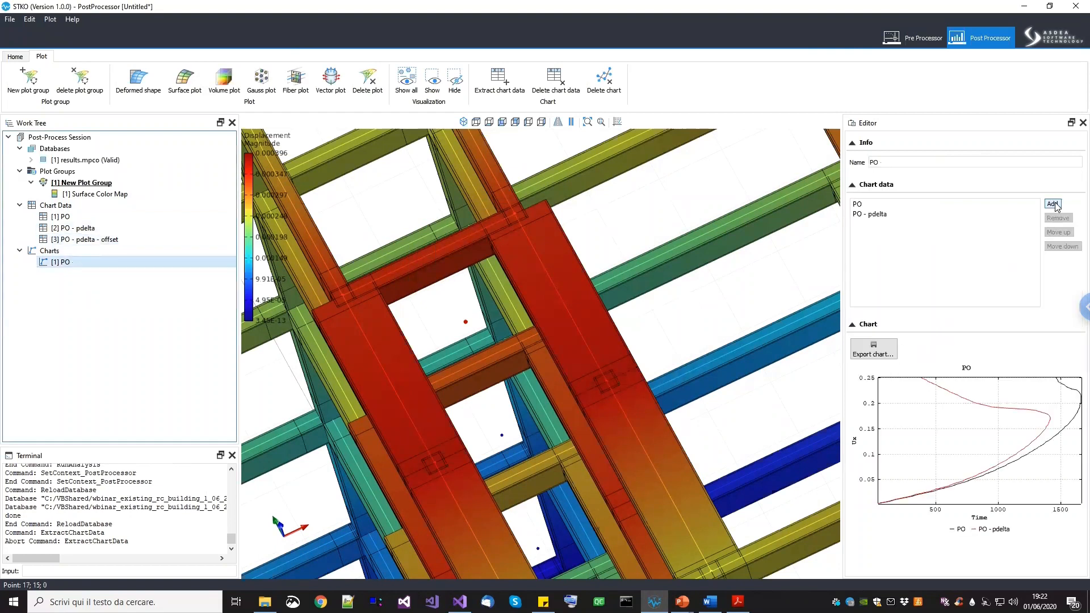
left_click(1052, 204)
left_click(520, 264)
left_click(546, 357)
Compare the PO, PO - pdelta and PO - pdelta - offset curves closely around their peaks in the chart
scroll(1032, 433, "up", 4)
left_click_drag(1055, 419, 1025, 425)
scroll(1024, 424, "up", 1)
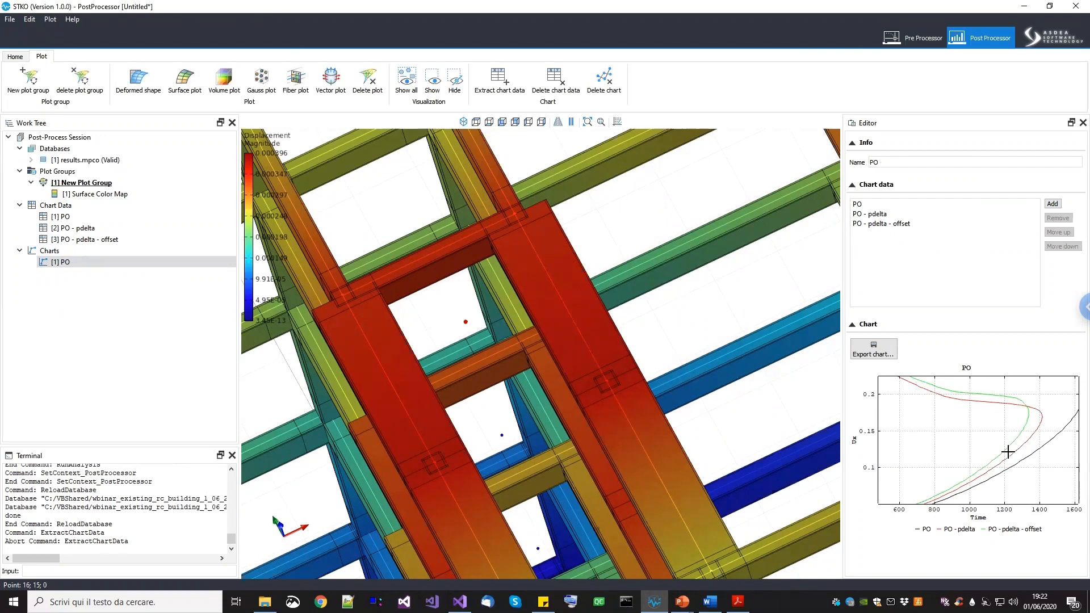
scroll(1016, 437, "up", 4)
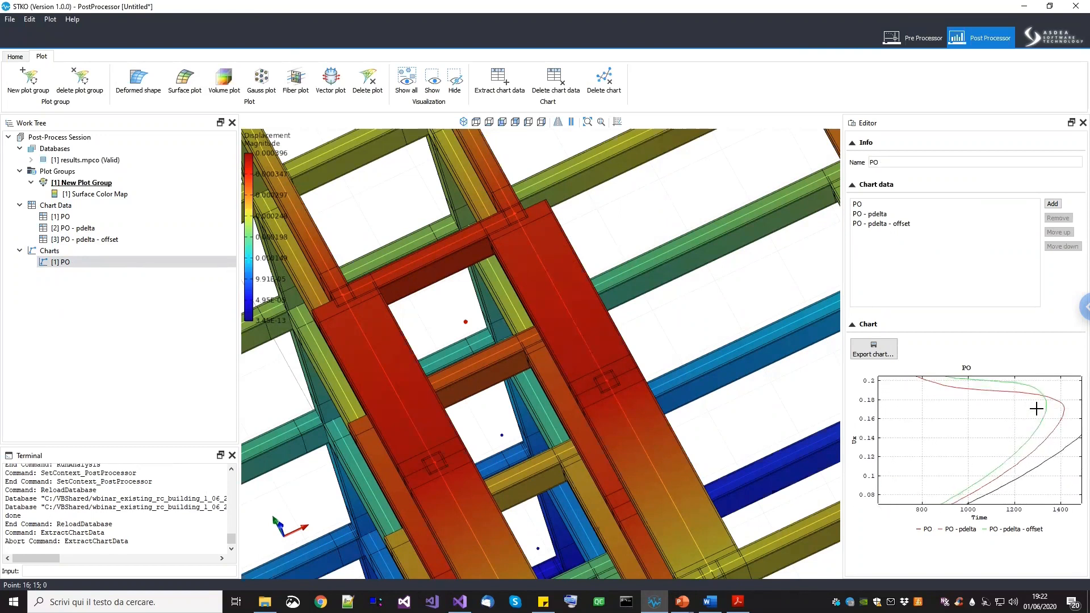
scroll(1022, 429, "down", 5)
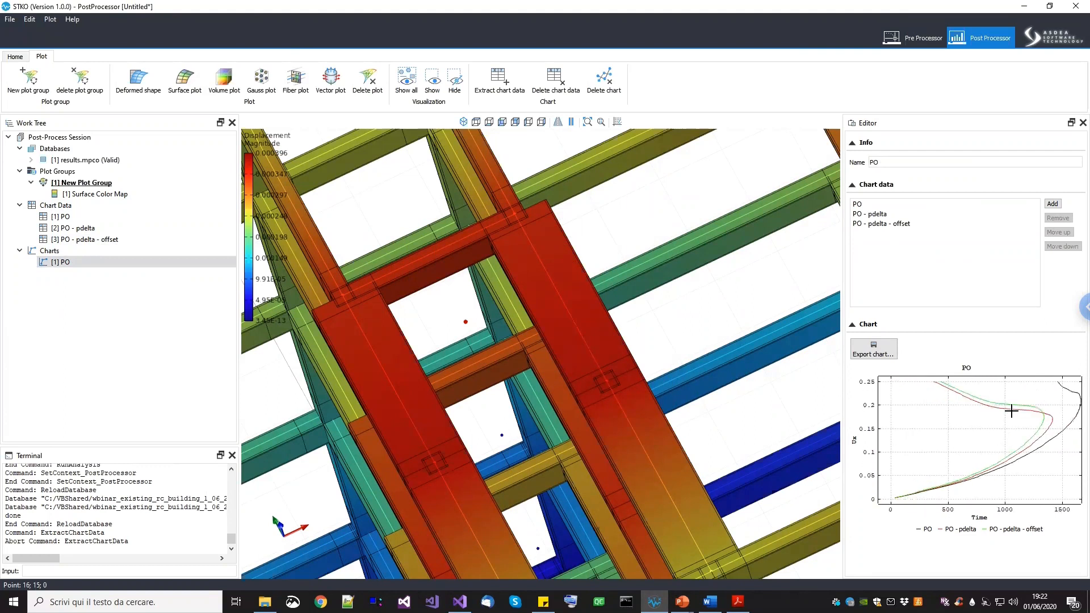
scroll(616, 409, "down", 3)
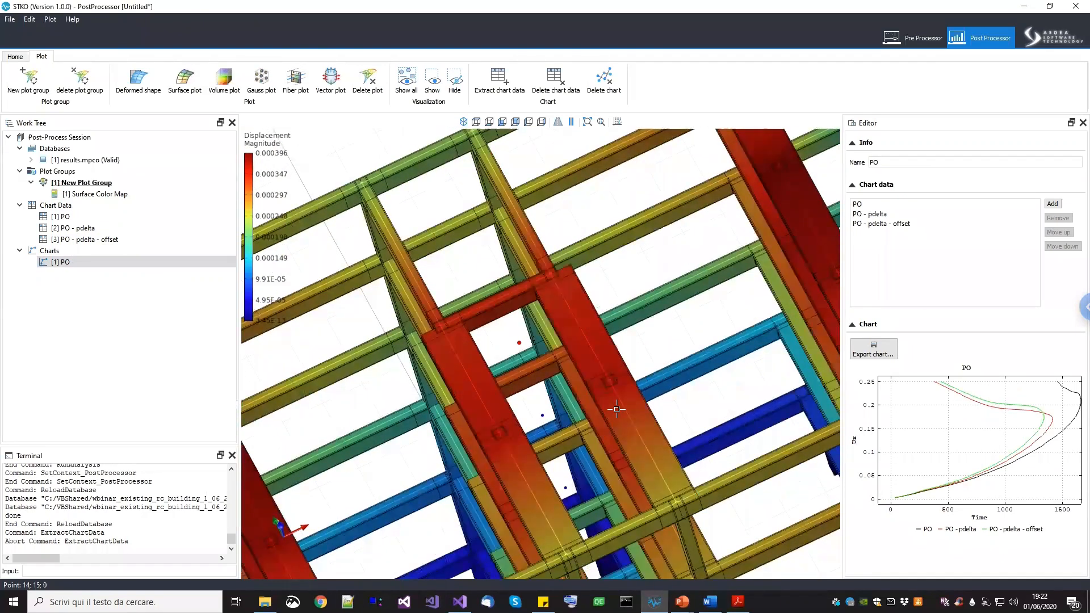
Examine the building's displacement color map from several angles and review the PO - pdelta - offset data and the PO chart
scroll(617, 409, "down", 1)
middle_click_drag(614, 412, 607, 382)
scroll(616, 394, "down", 1)
scroll(607, 382, "down", 2)
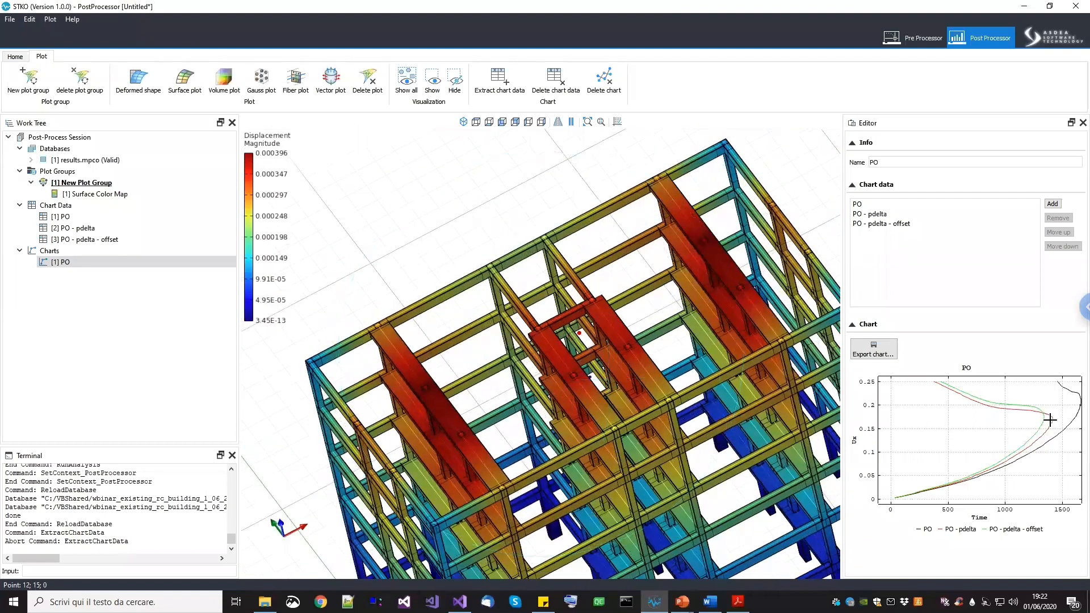
middle_click_drag(613, 365, 566, 324)
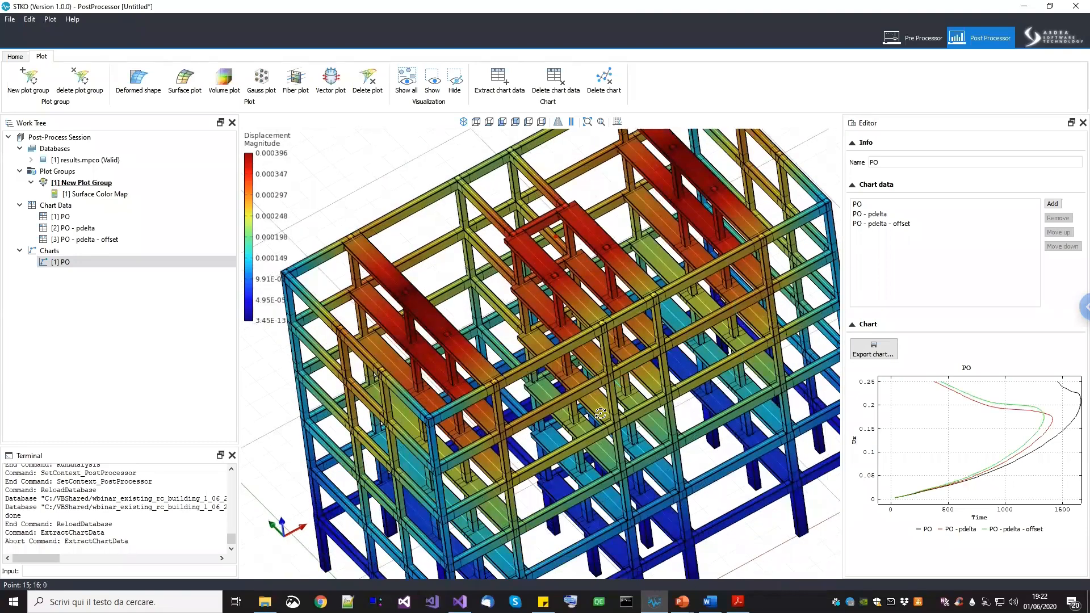
middle_click_drag(598, 415, 564, 317)
scroll(564, 317, "down", 6)
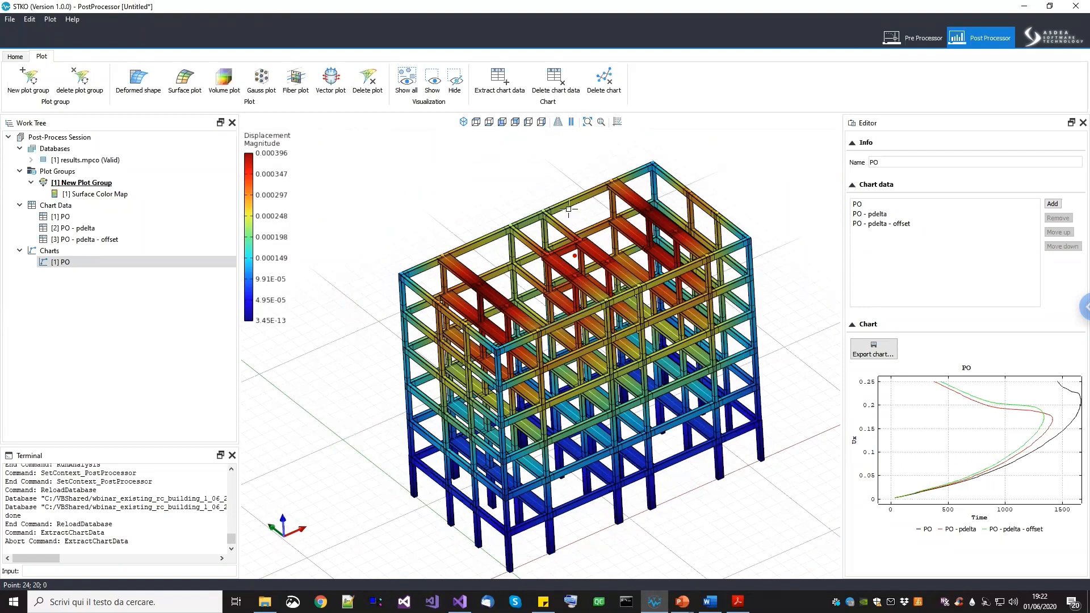
left_click(139, 239)
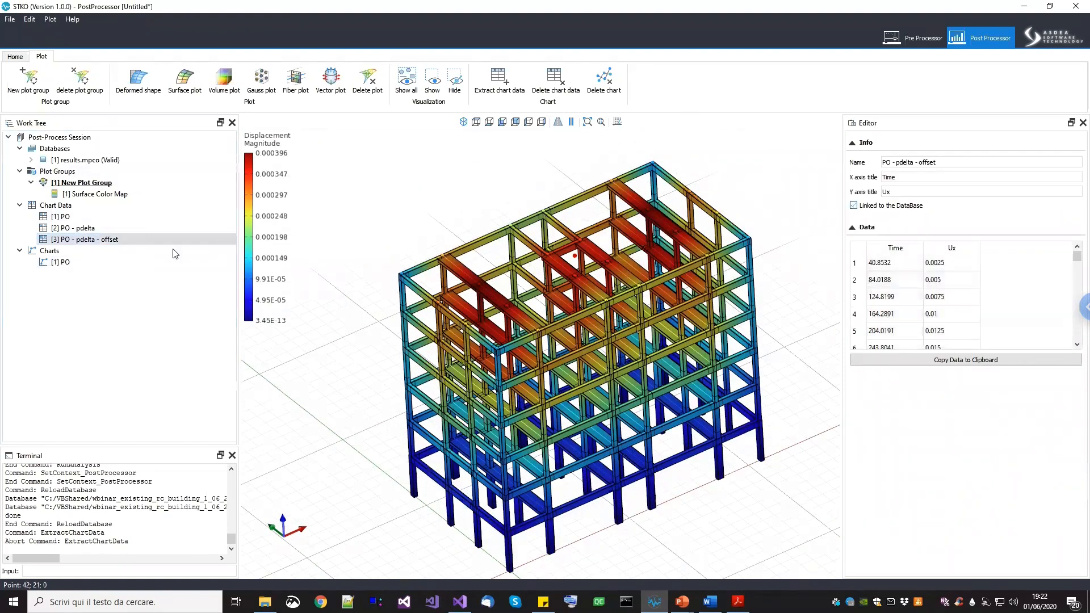
left_click(61, 261)
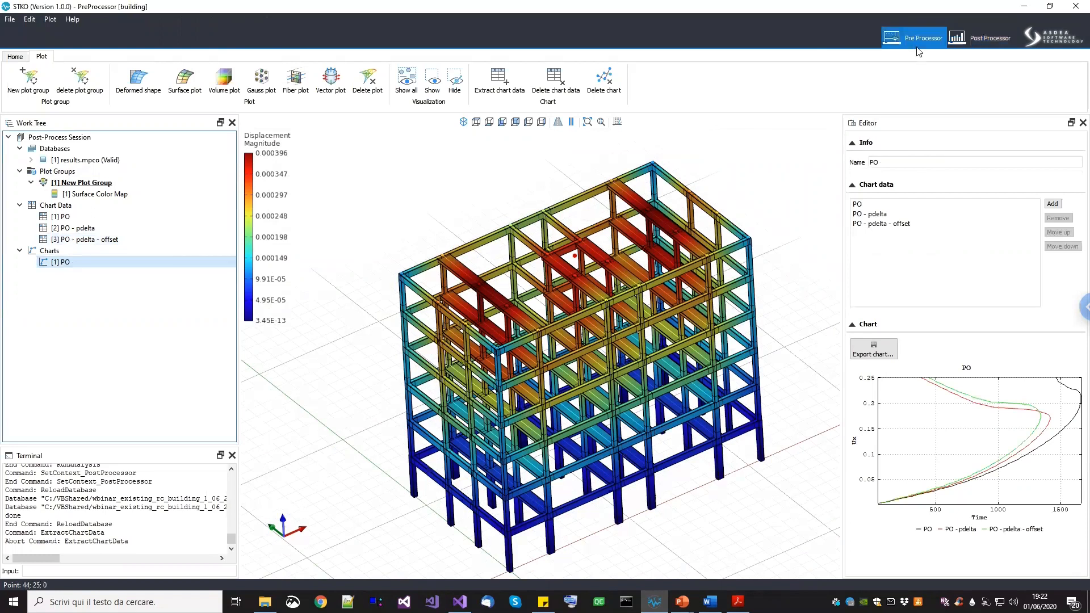
Return to the preprocessor, switch to JOINT_MODEL.pptx in PowerPoint and review slides 2 and 3 on beam-column joint models
left_click(915, 37)
scroll(631, 307, "down", 5)
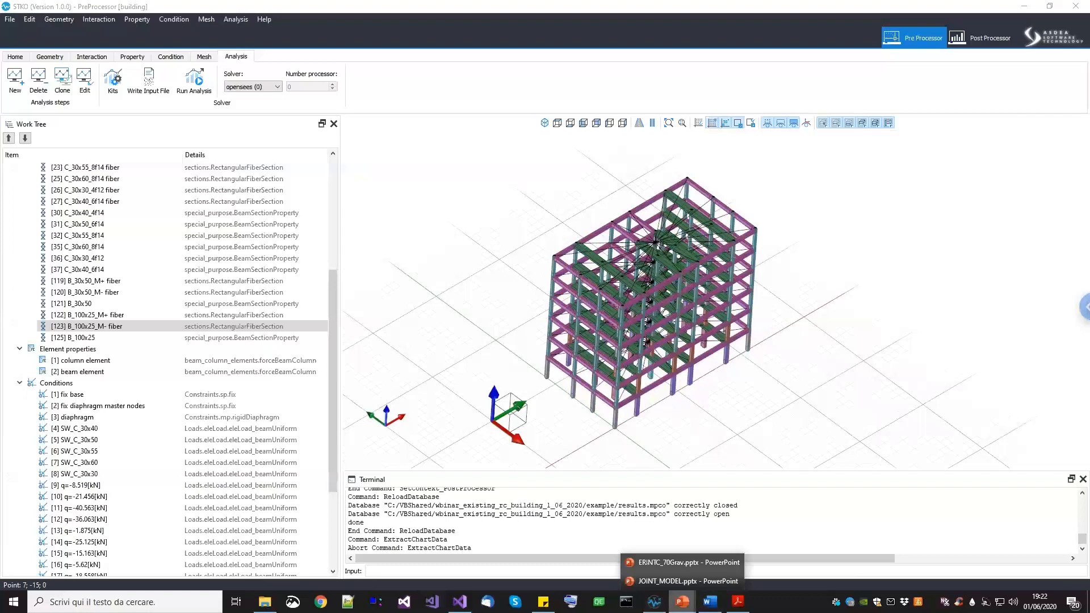
left_click(671, 584)
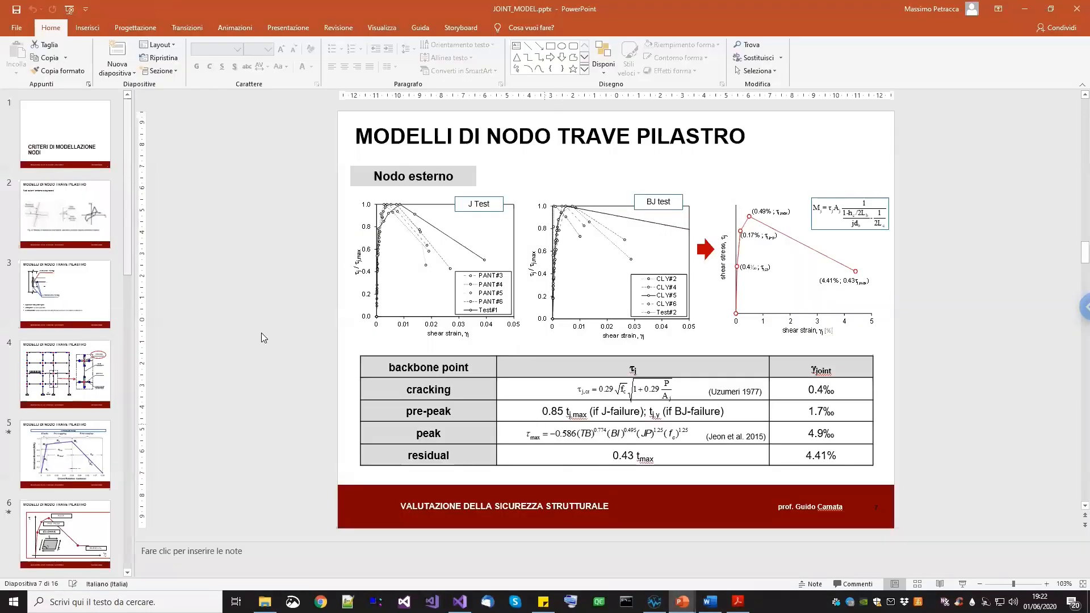
left_click(68, 219)
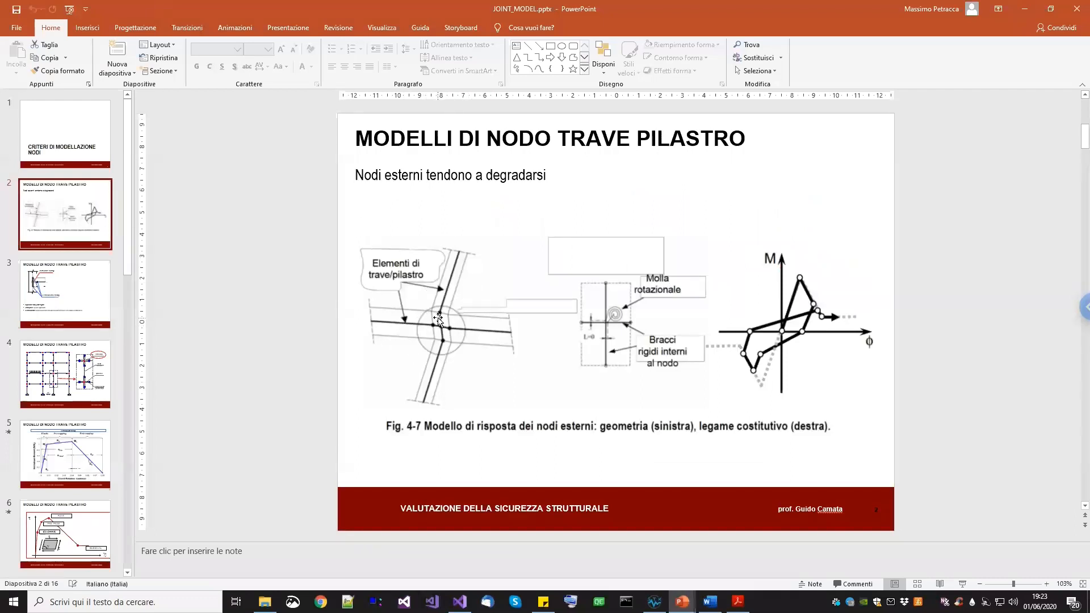
left_click(45, 291)
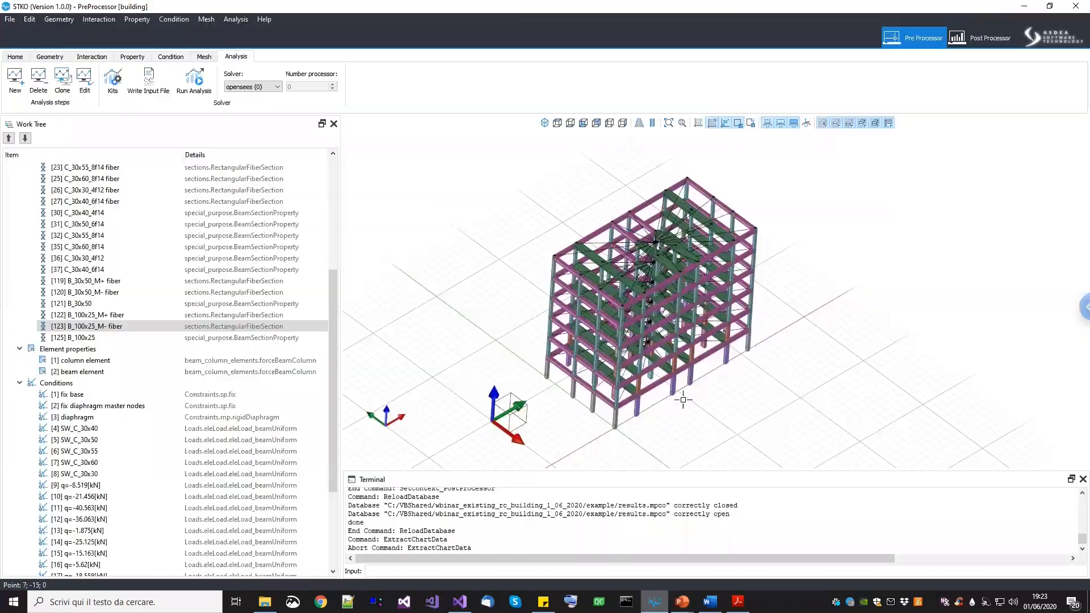
Switch back to STKO, display the building as geometry and examine a beam-column joint at the upper corner
left_click(654, 602)
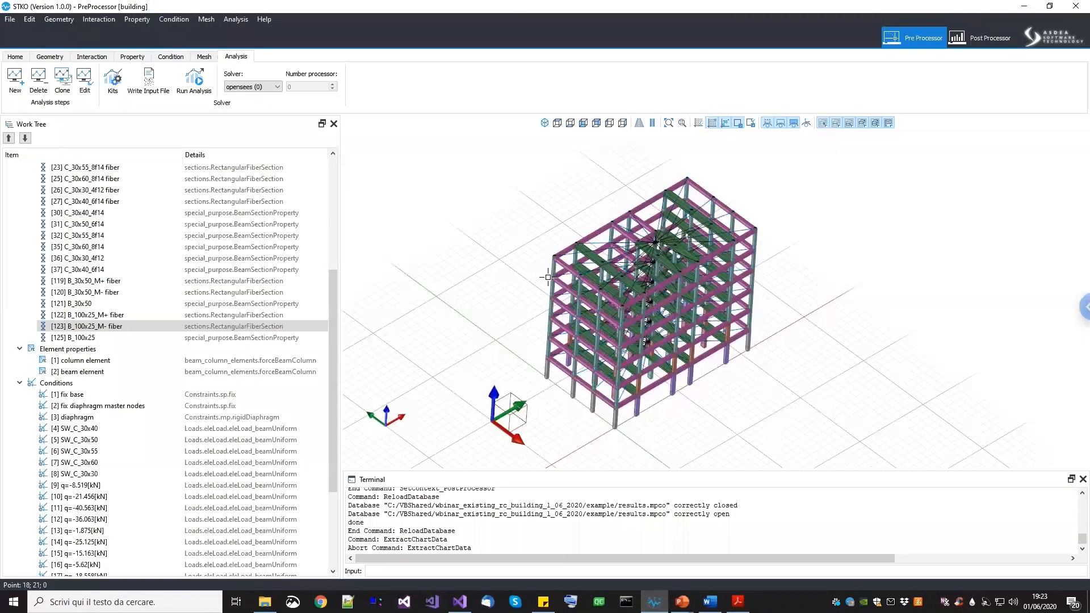
scroll(539, 286, "up", 5)
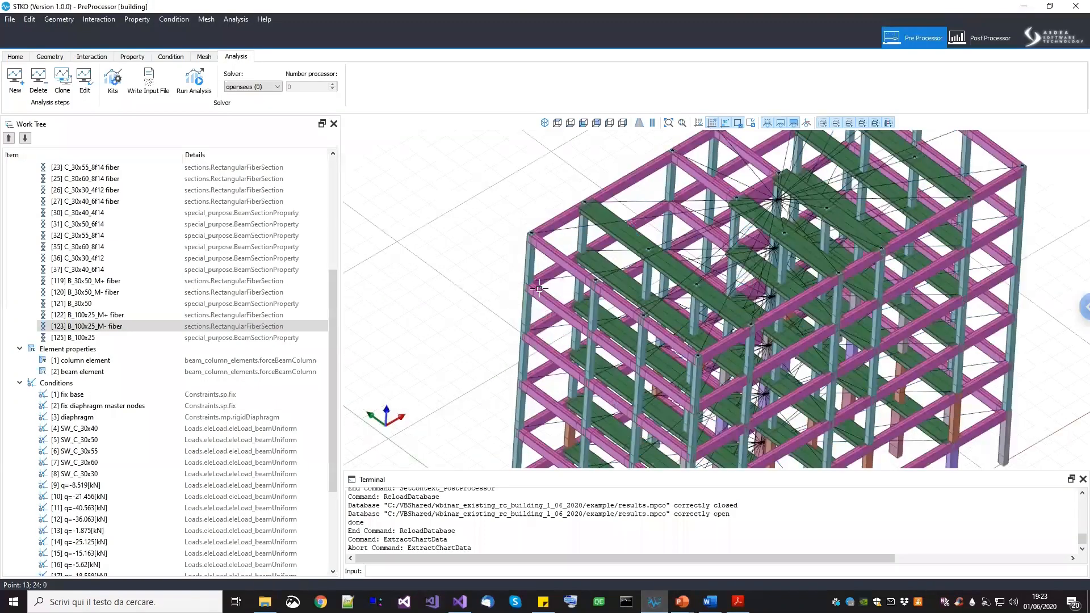
scroll(539, 289, "up", 4)
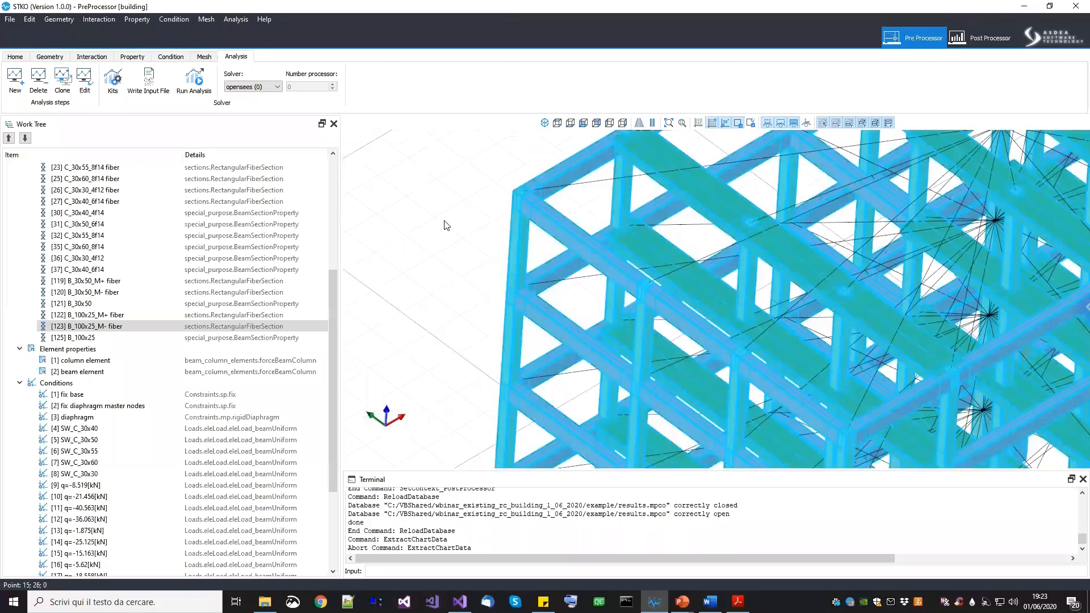
scroll(528, 286, "up", 4)
left_click(50, 57)
scroll(514, 280, "up", 4)
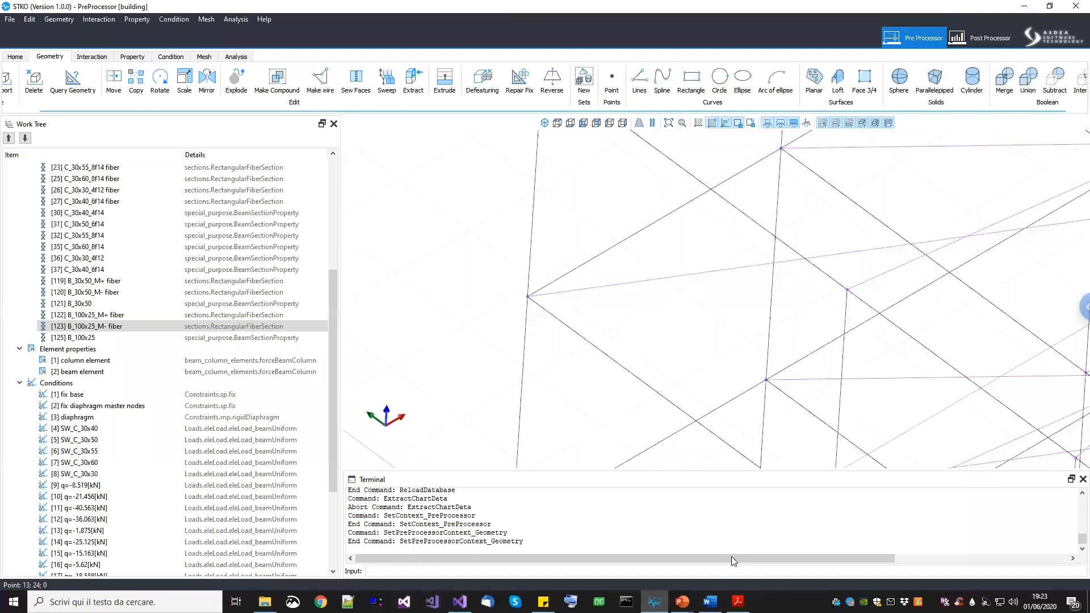
Bring back JOINT_MODEL.pptx in PowerPoint to review the joint panel spring and beam/column spring diagram on slide 3
left_click(738, 602)
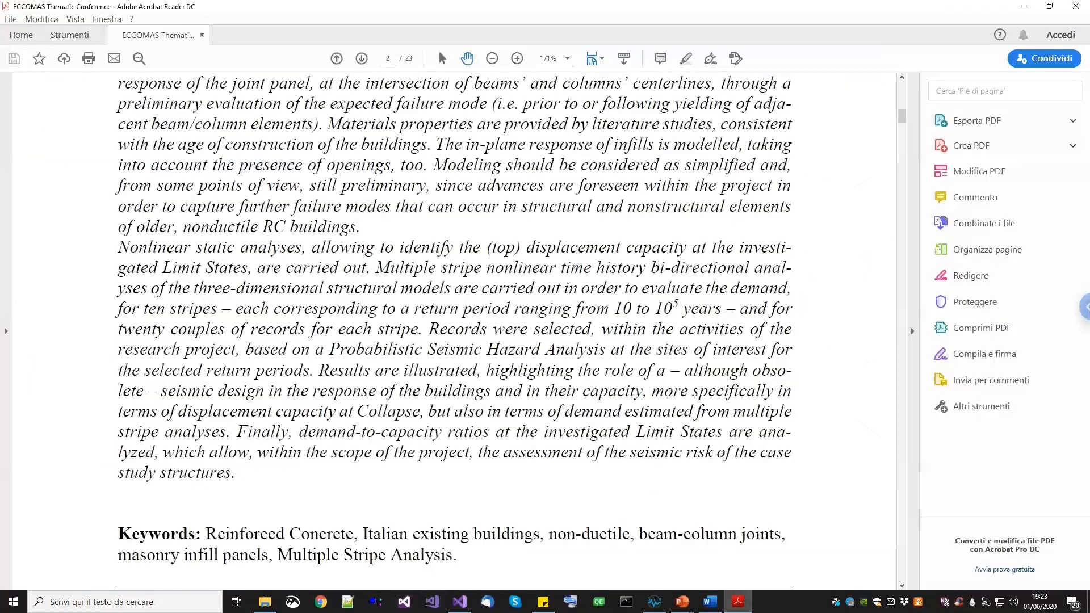
mouse_move(682, 601)
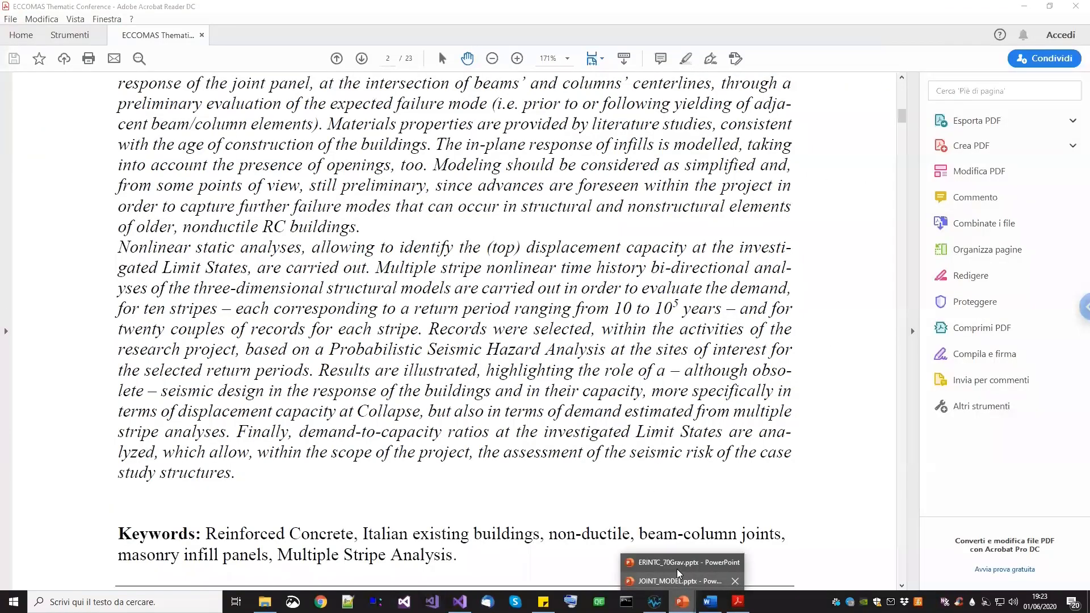
left_click(679, 581)
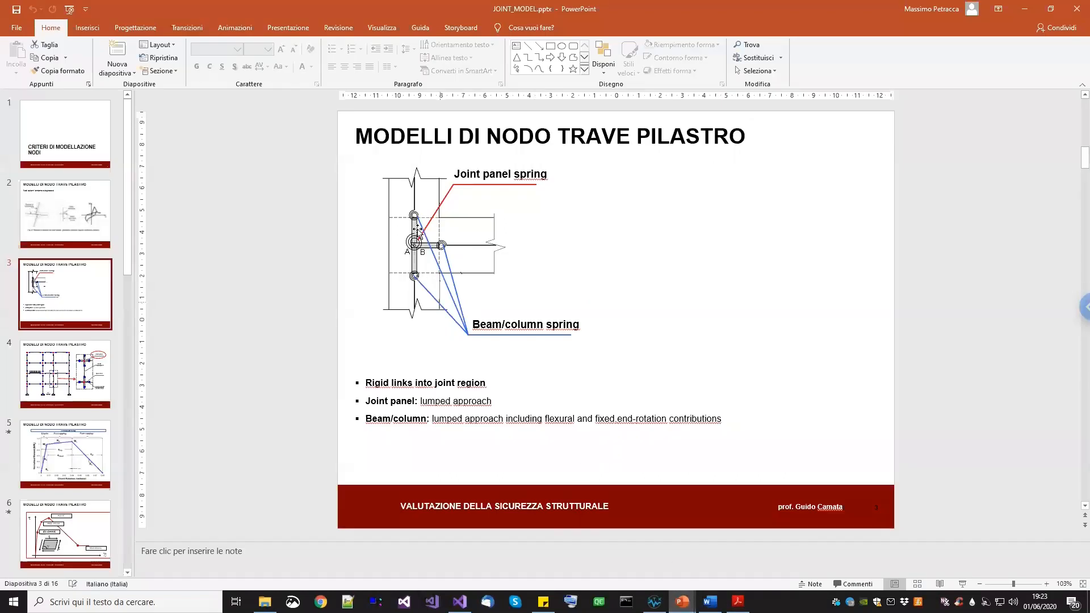
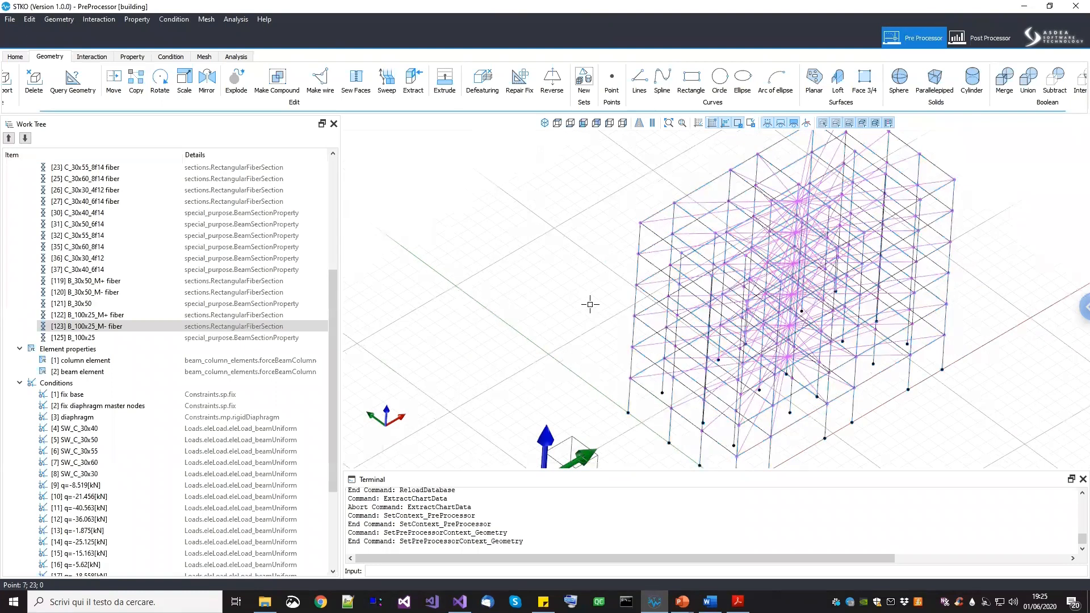
Examine the physical properties list and the exterior corner beam-column nodes in the building's wireframe geometry
scroll(95, 329, "up", 1)
scroll(95, 329, "up", 2)
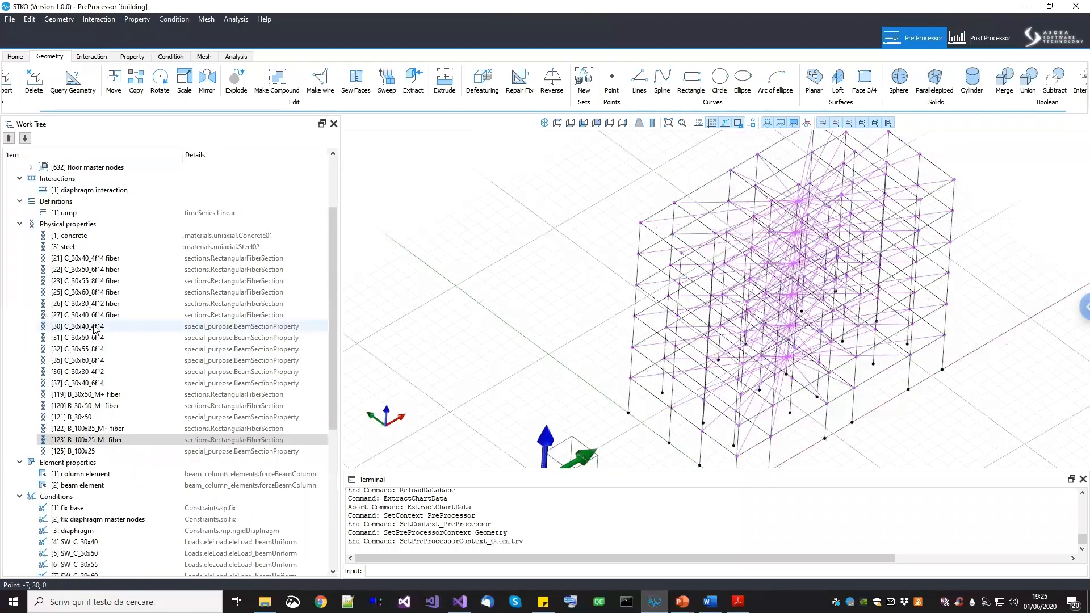
left_click_drag(659, 297, 662, 301)
scroll(550, 273, "up", 5)
mouse_move(572, 224)
middle_mouse_down()
mouse_move(577, 218)
mouse_move(576, 232)
middle_mouse_up()
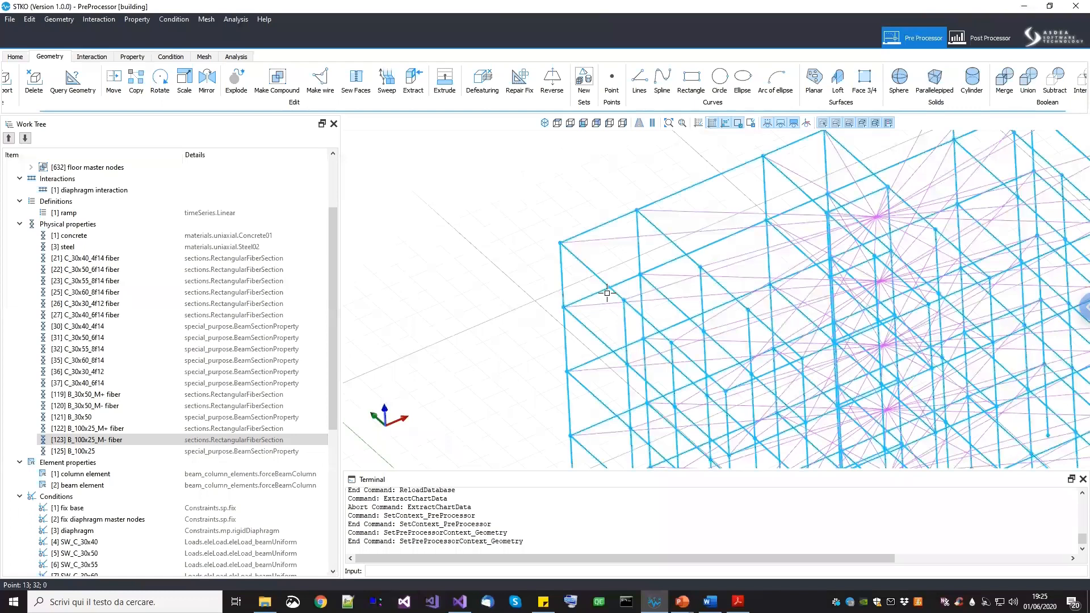
scroll(566, 236, "up", 3)
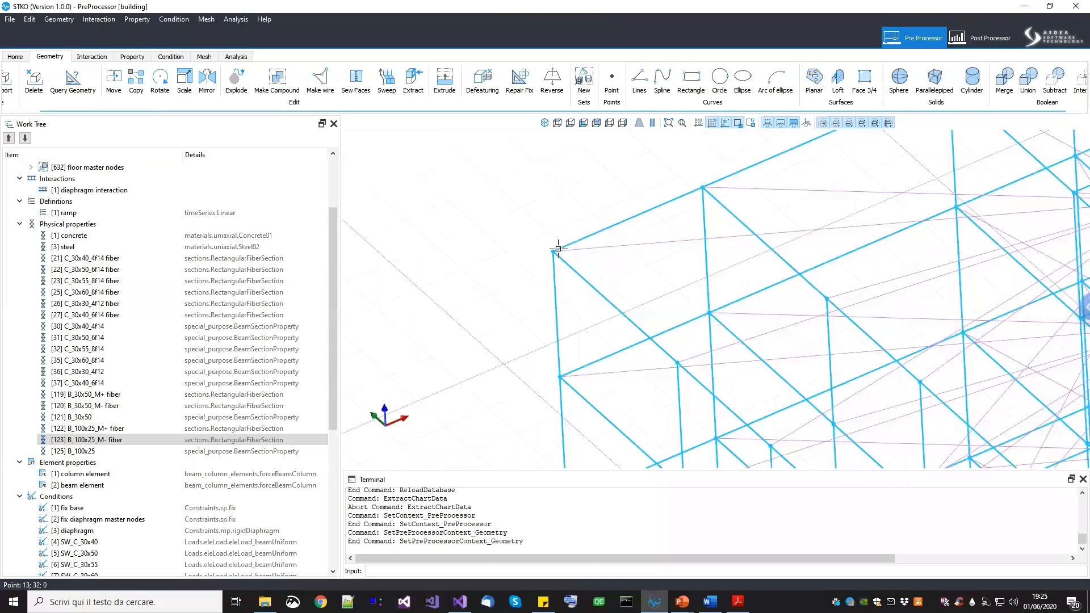
scroll(558, 248, "down", 5)
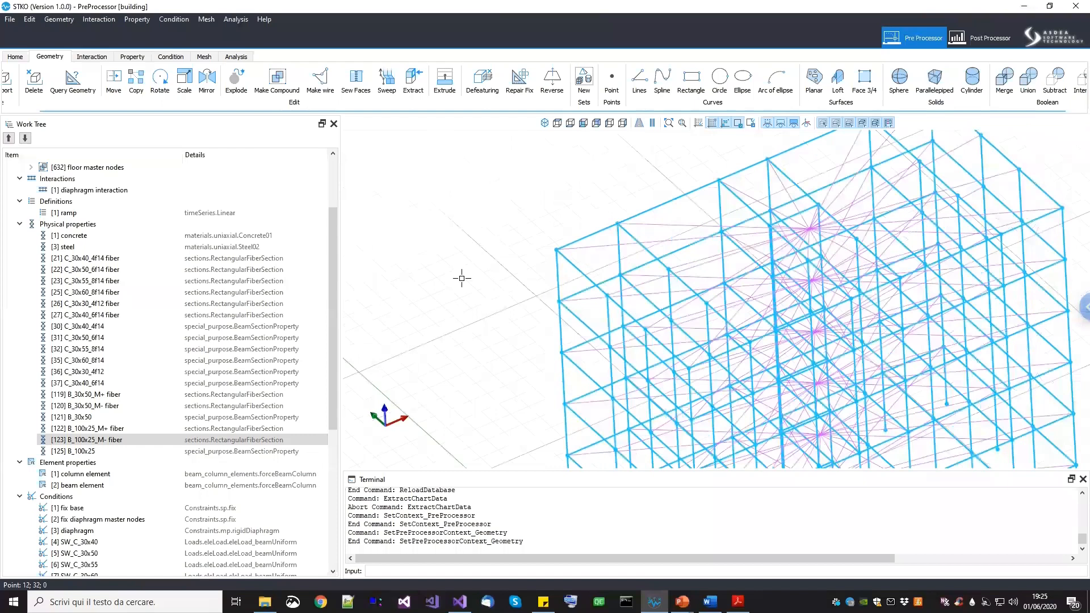
Clear the current model selection by picking the physical properties group, and save the building document
left_click(96, 226)
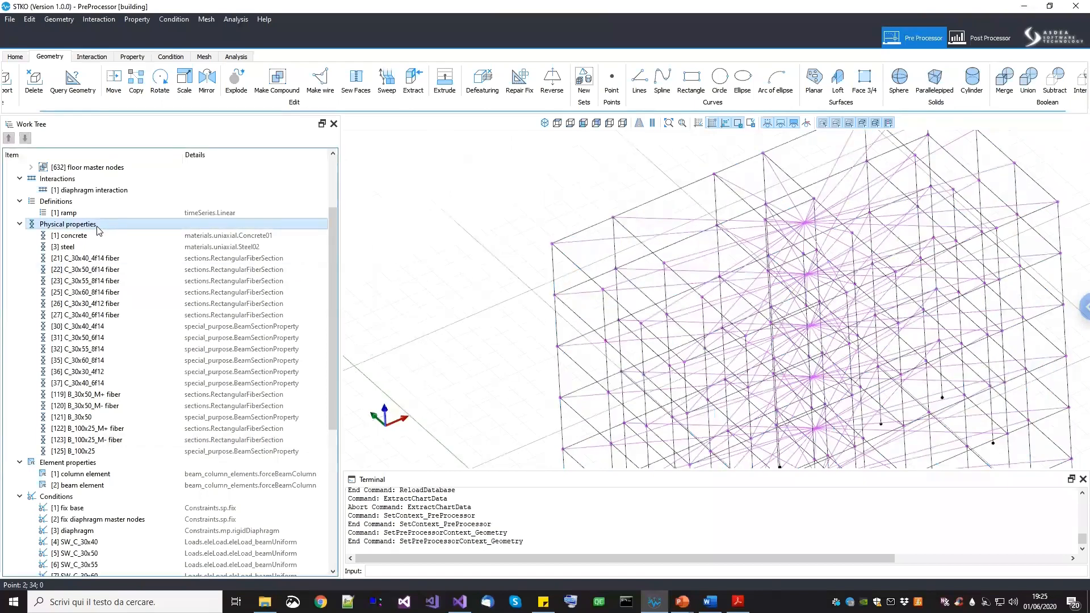
left_click(10, 19)
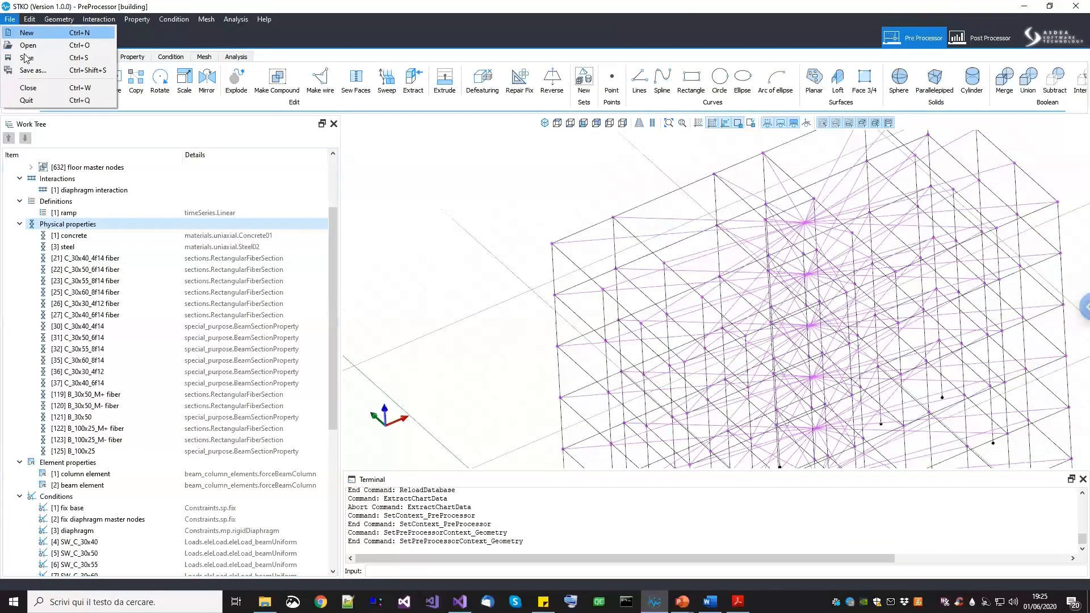
left_click(26, 58)
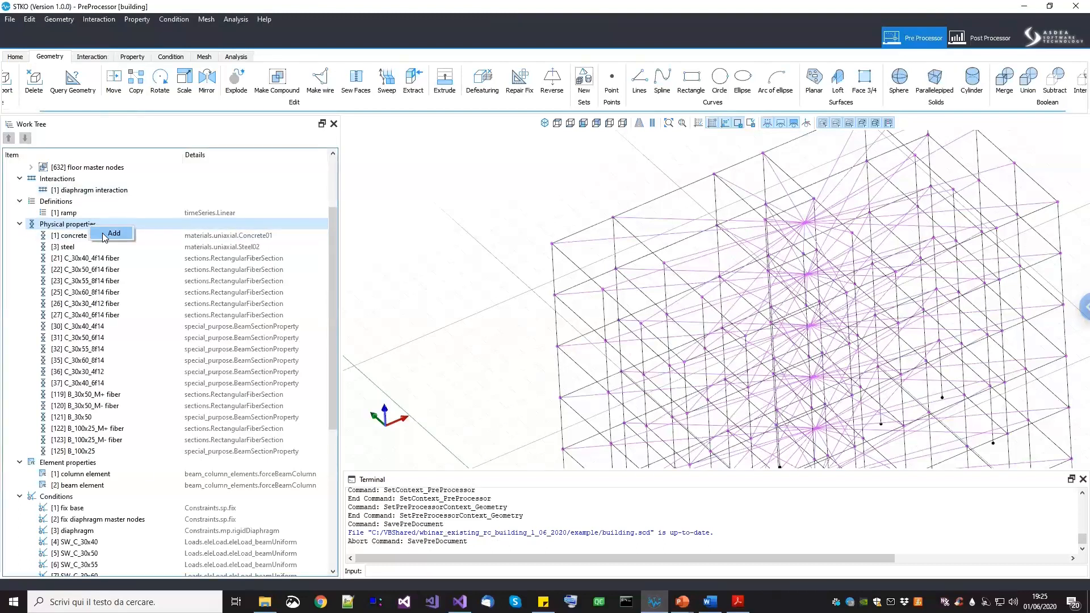
Add a physical property named "joint uniaxial M-R" and open the materials category for its model
left_click(104, 236)
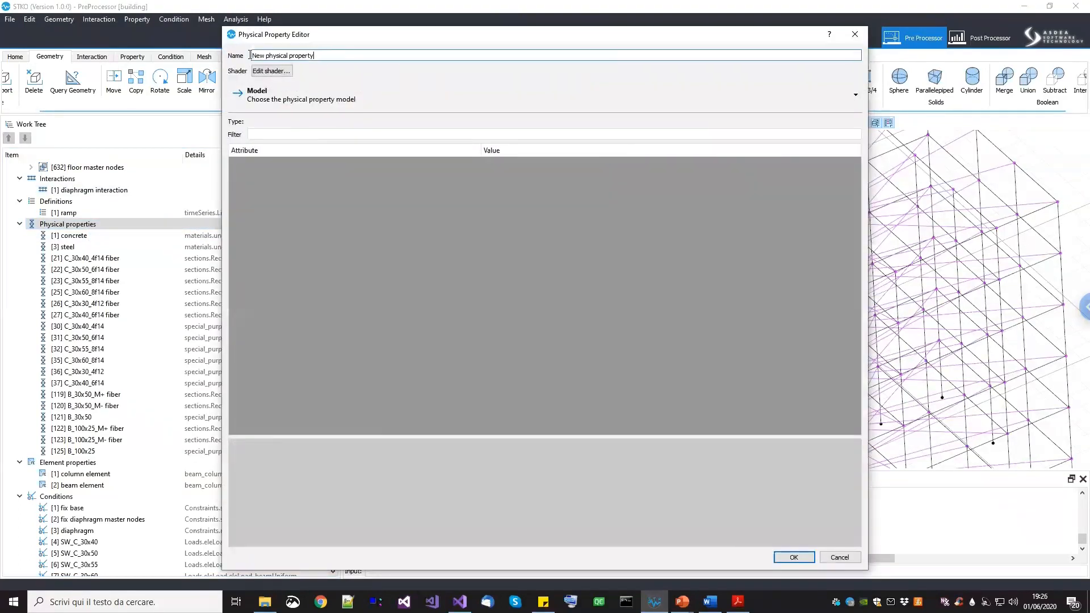
type("joint uniaxial M-R")
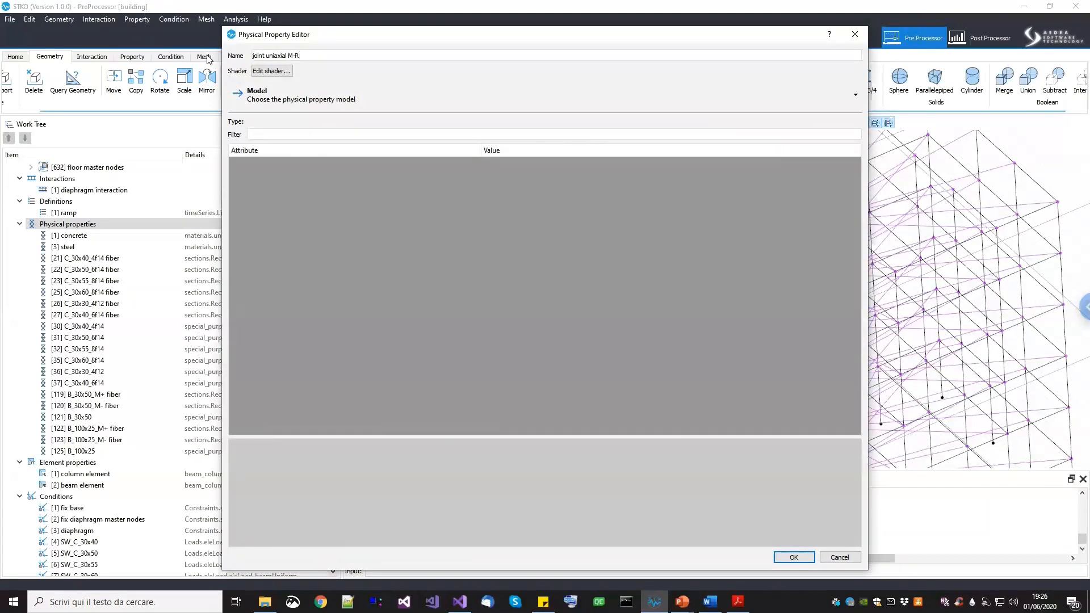
left_click(312, 100)
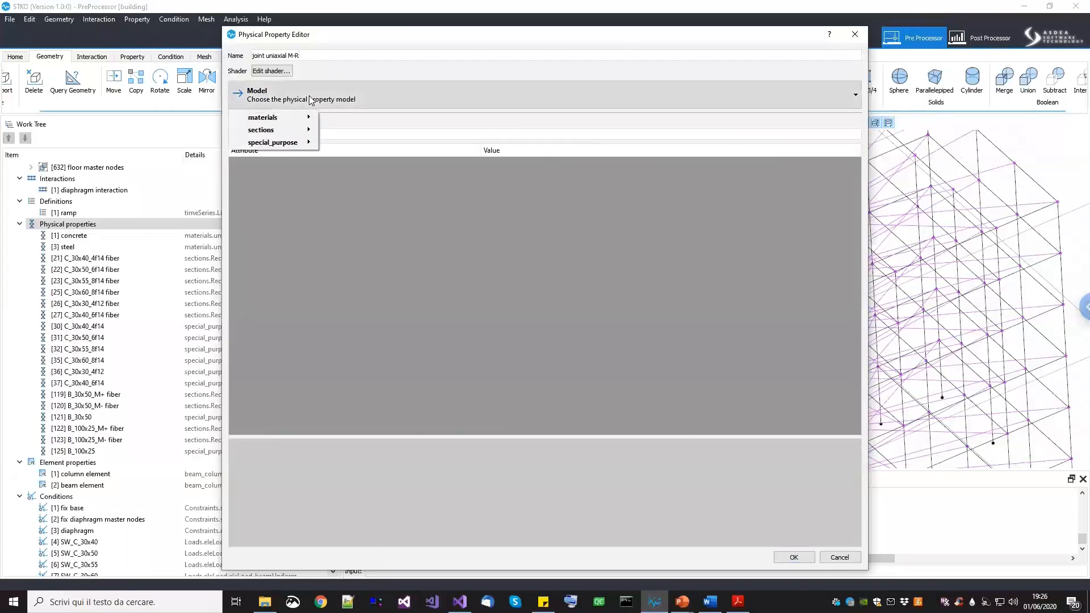
mouse_move(291, 122)
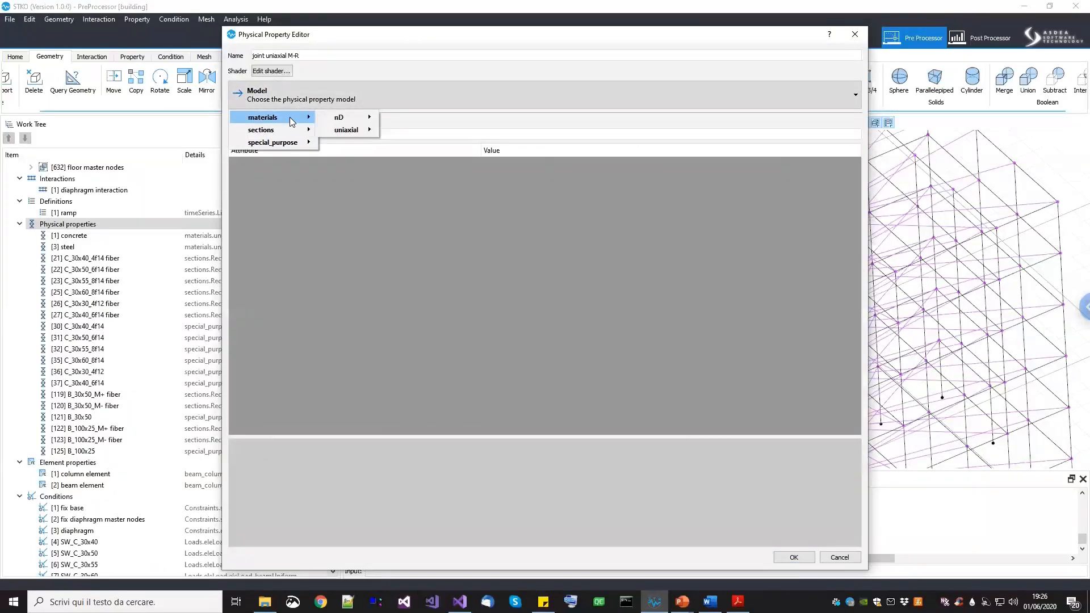
Assign the Pinching4 uniaxial material model to the joint property and enlarge its parameter list
mouse_move(346, 133)
mouse_move(435, 149)
mouse_move(493, 196)
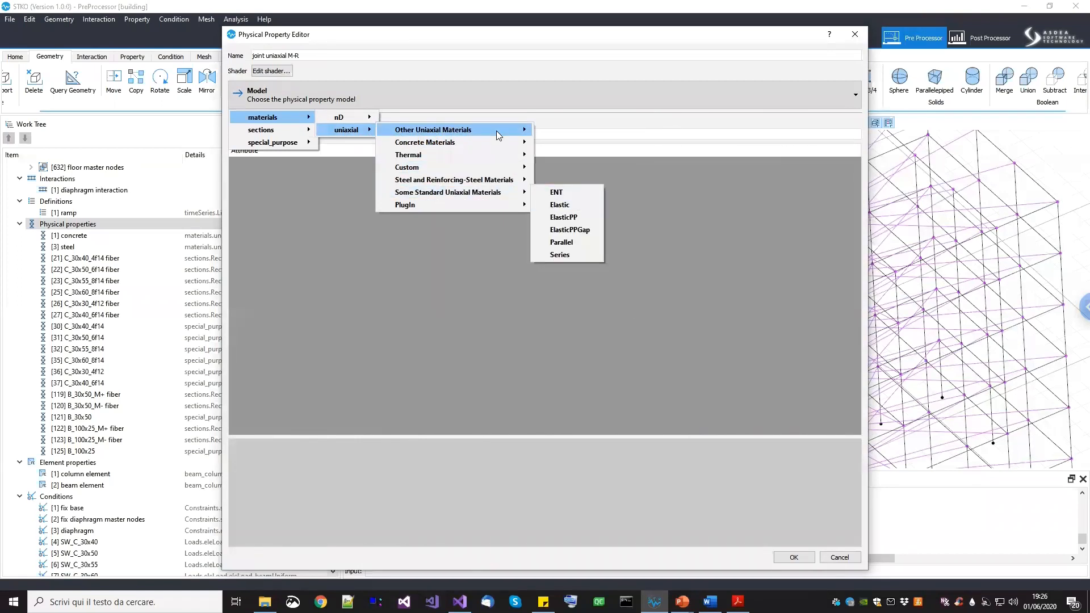
mouse_move(498, 135)
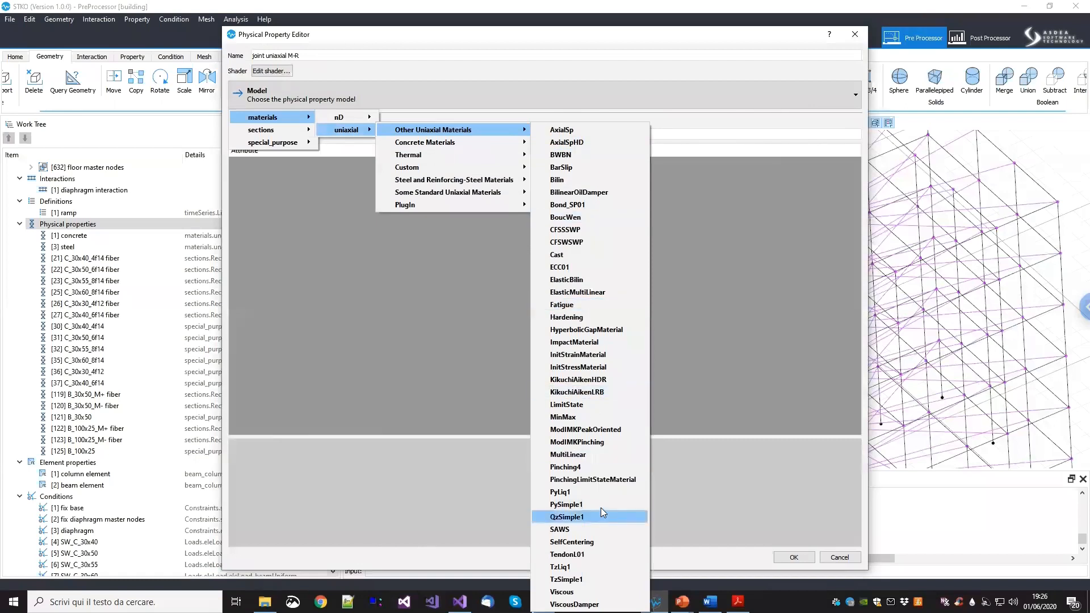
left_click(591, 464)
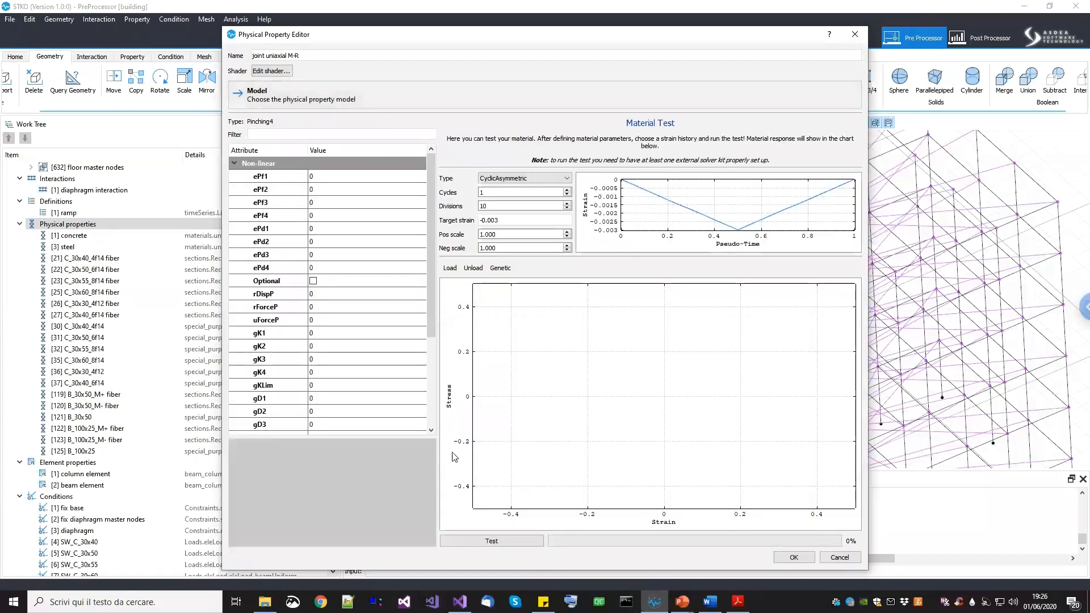
left_click_drag(391, 437, 392, 542)
left_click_drag(460, 454, 479, 452)
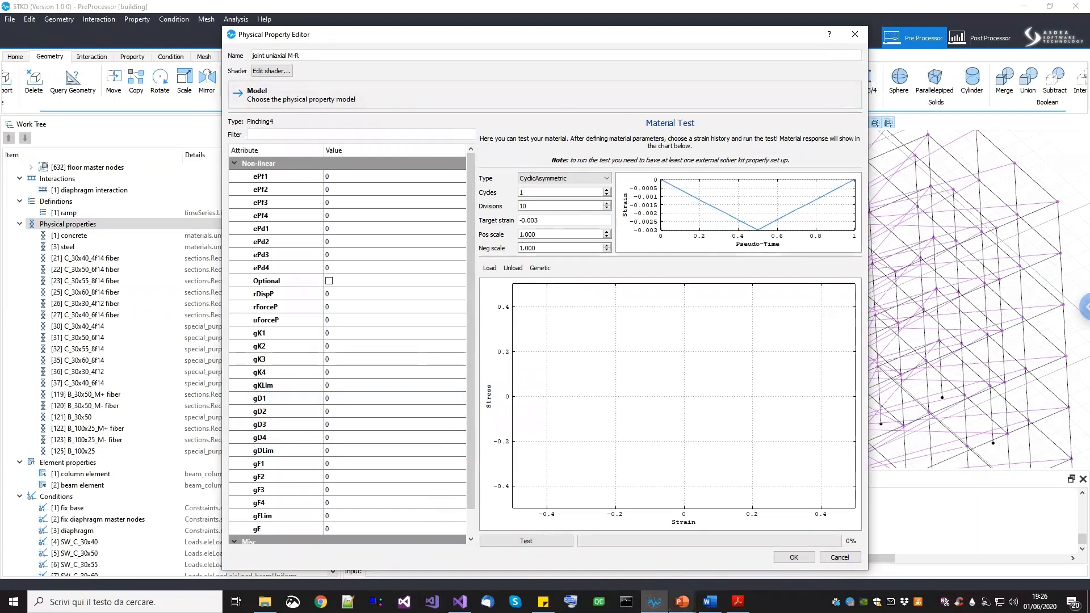
mouse_move(670, 609)
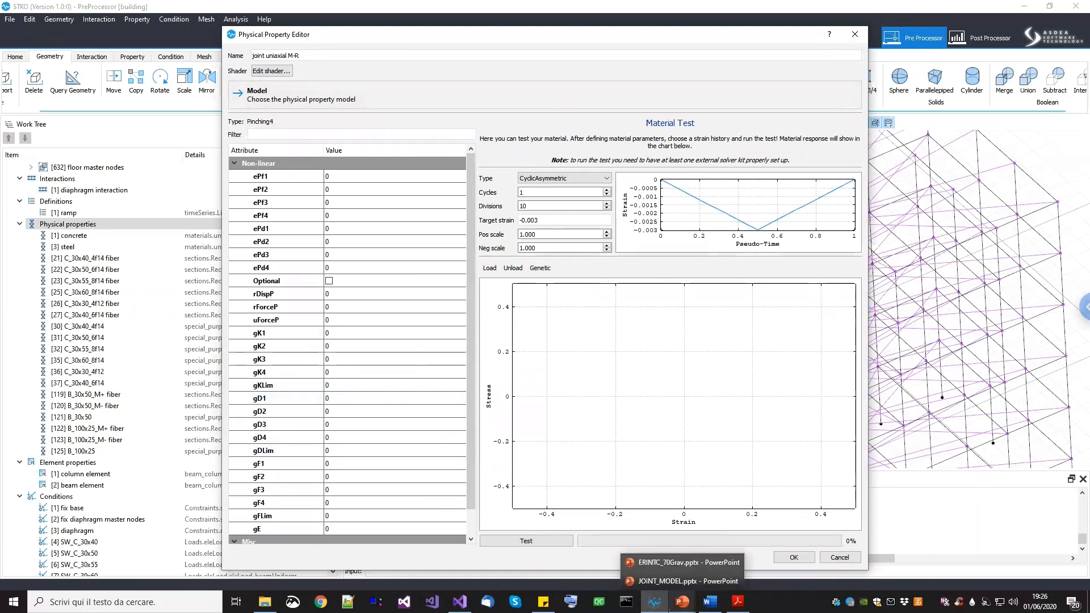
Set the positive envelope forces ePf1 to 111.59, ePf2 to 121.06, ePf3 to 127.43 and ePf4 to 54.794
double_click(365, 176)
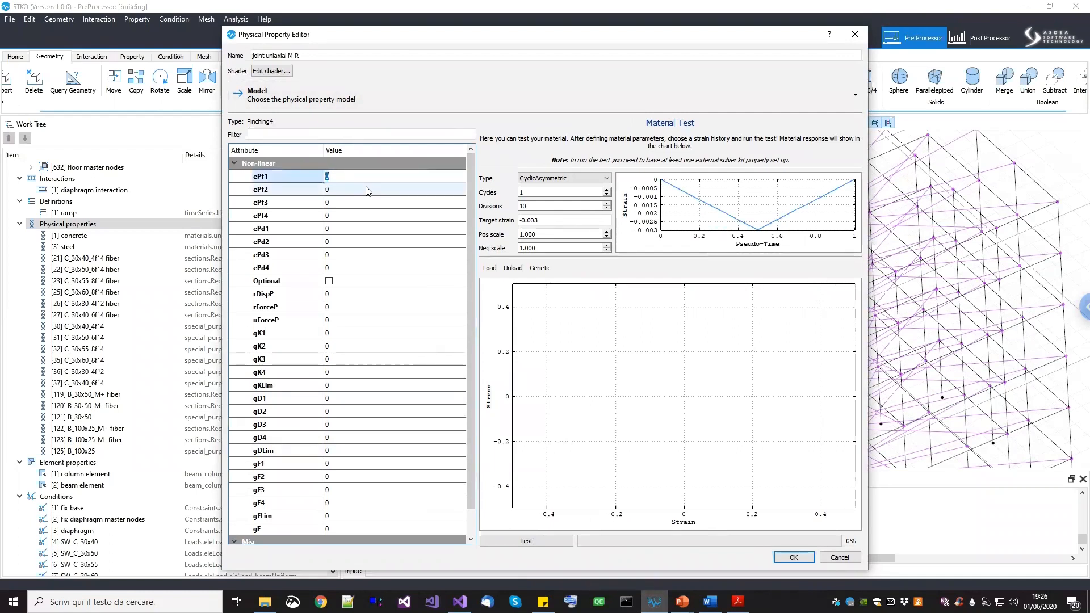
type("11.59")
left_click(367, 188)
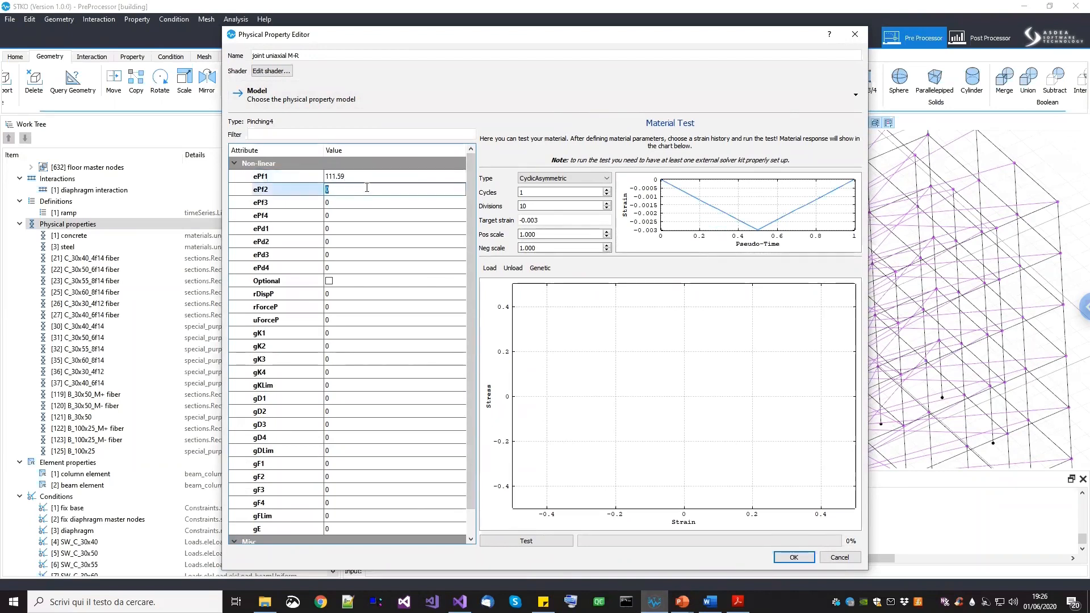
type("121.06")
left_click(365, 203)
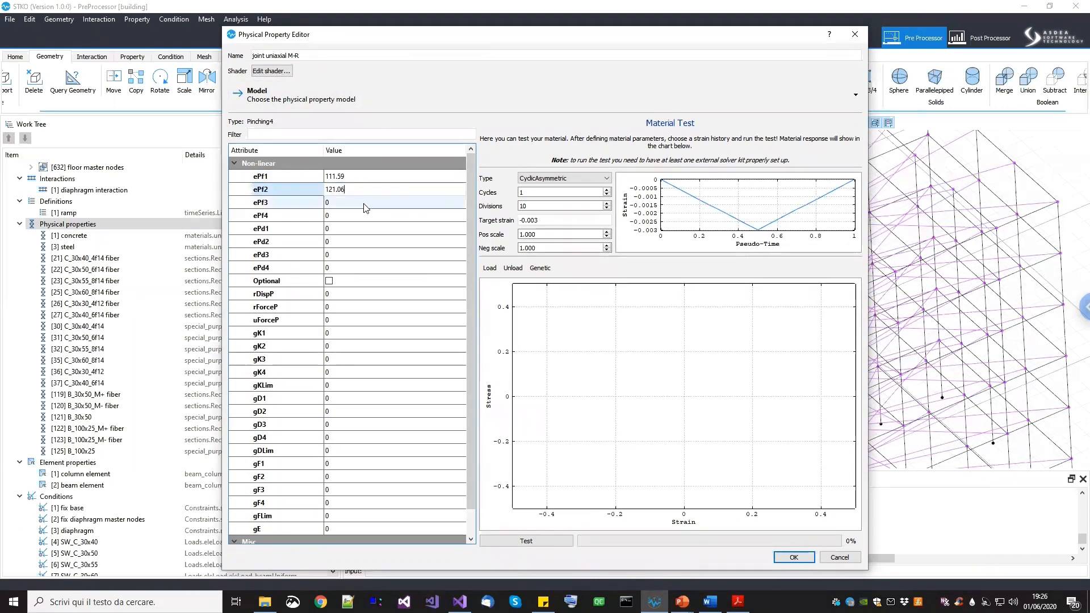
type("127")
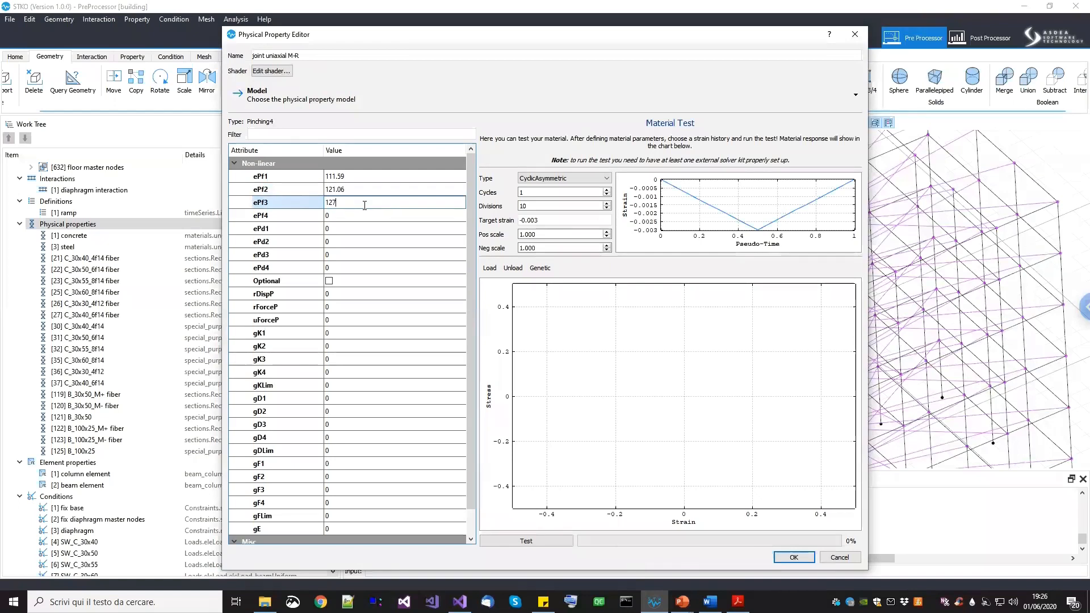
type(".43")
left_click(364, 212)
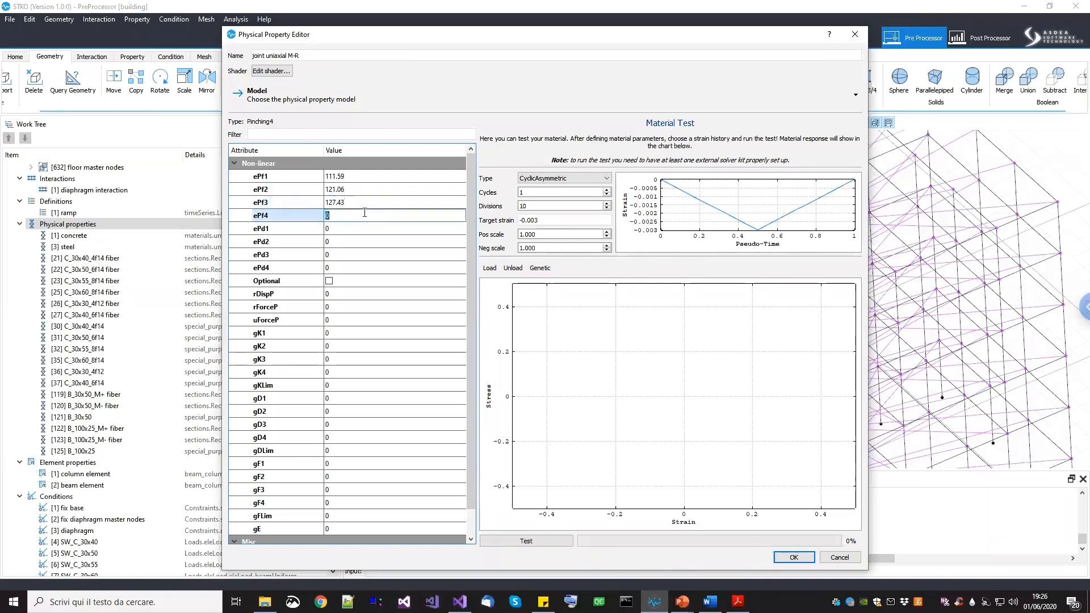
type("54.794")
Set the positive envelope deformations ePd1 to 0.0007, ePd2 to 0.006, ePd3 to 0.002 and ePd4 to 0.065
left_click(360, 229)
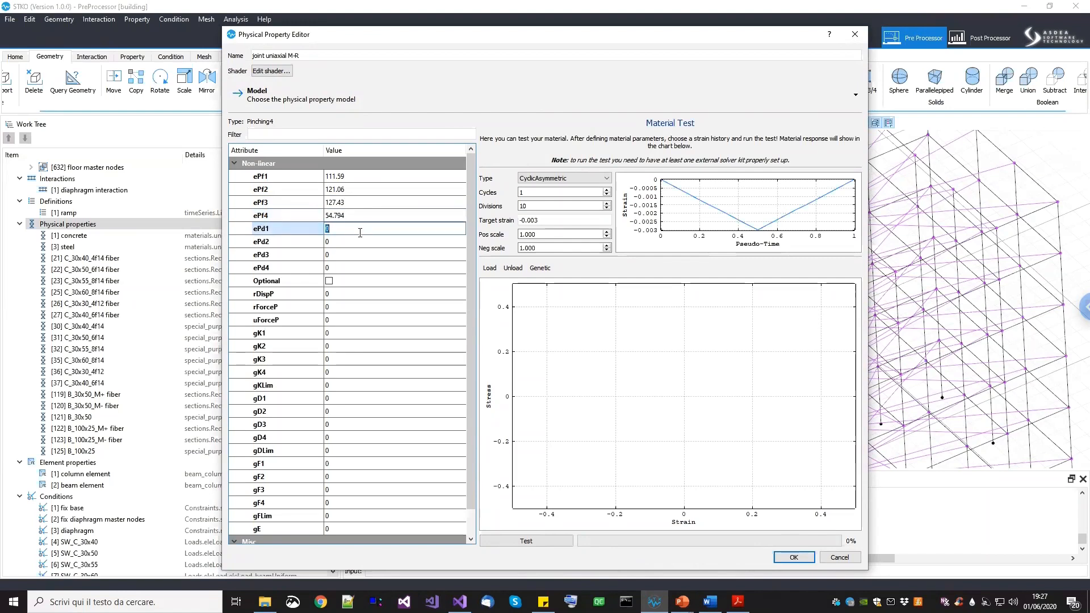
type("0.00")
left_click(359, 242)
type("0.006")
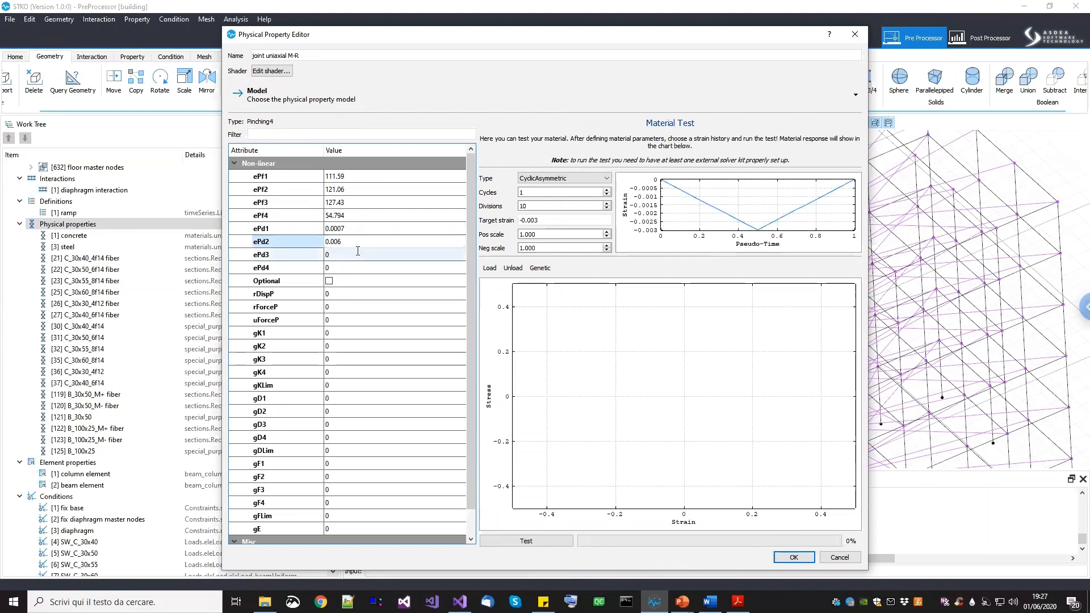
left_click(357, 250)
type("0.002")
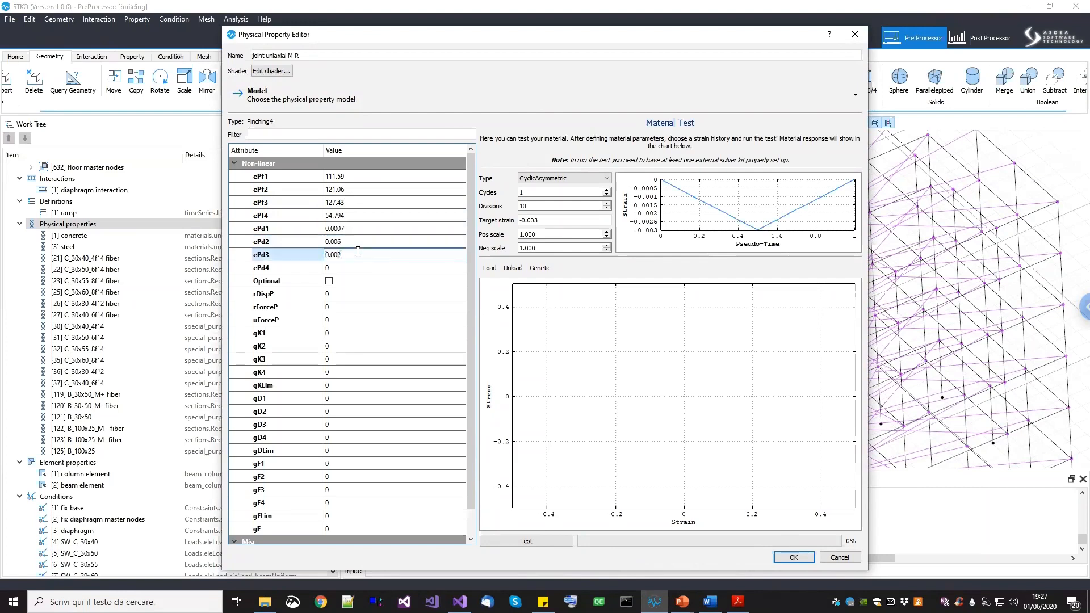
left_click(359, 267)
type("0.065")
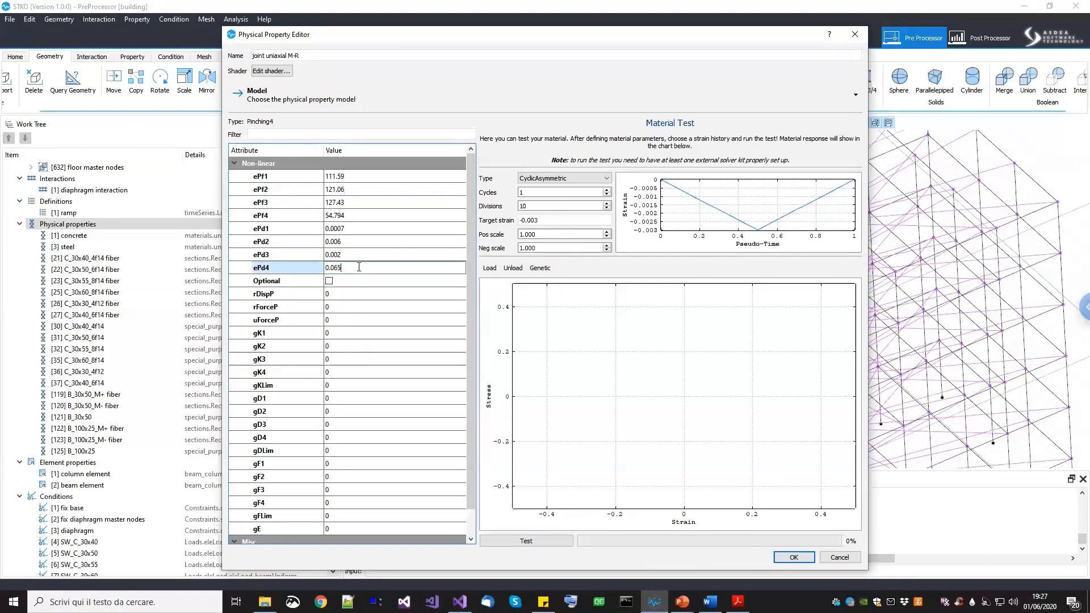
key("Return")
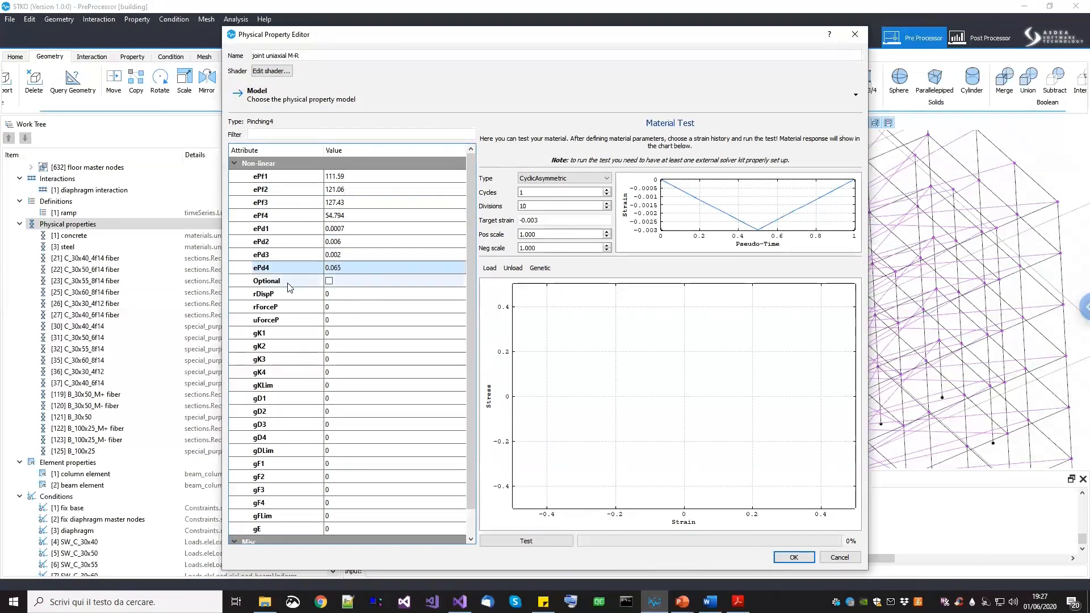
Reveal the parameter descriptions and set the reloading ratios rDispP to 0.21 and rForceP to 0.19
left_click(338, 281)
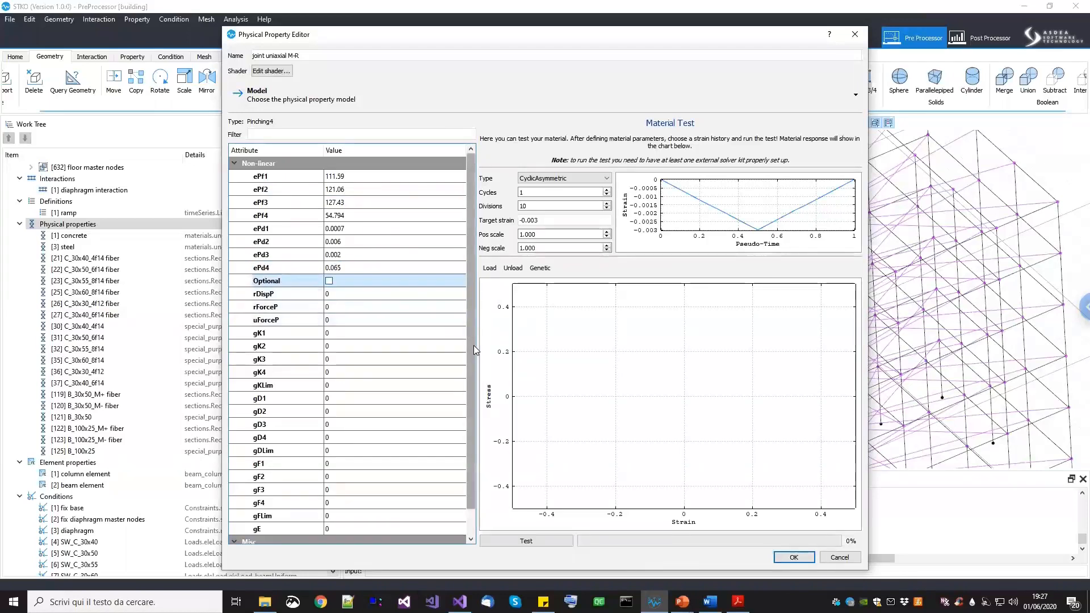
scroll(474, 345, "down", 1)
scroll(472, 390, "up", 1)
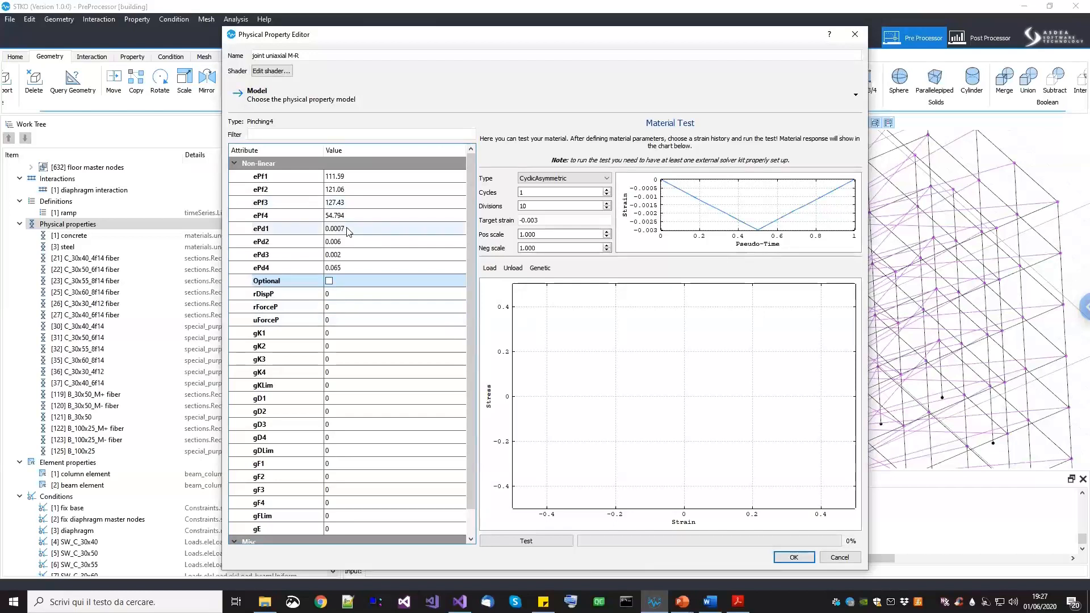
left_click(296, 294)
left_click(355, 298)
left_click(352, 307)
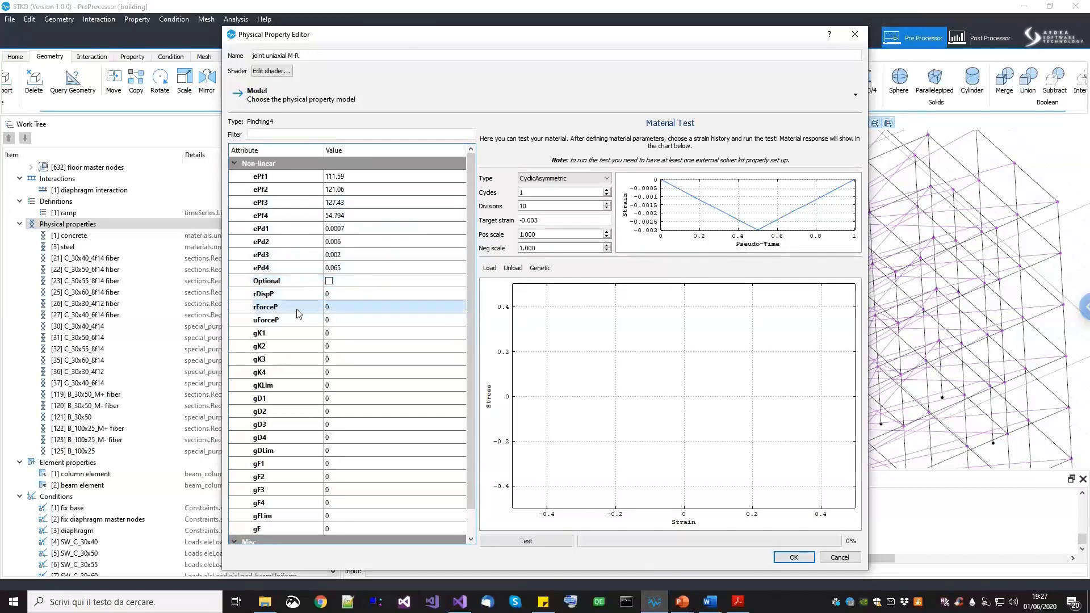
left_click(353, 300)
left_click(327, 294)
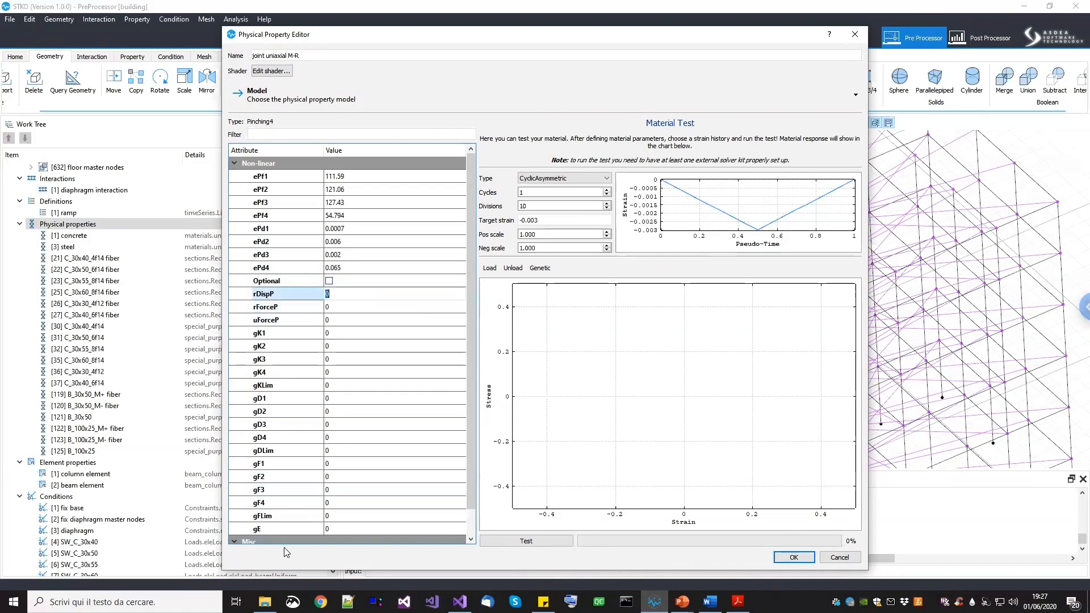
left_click_drag(286, 549, 297, 461)
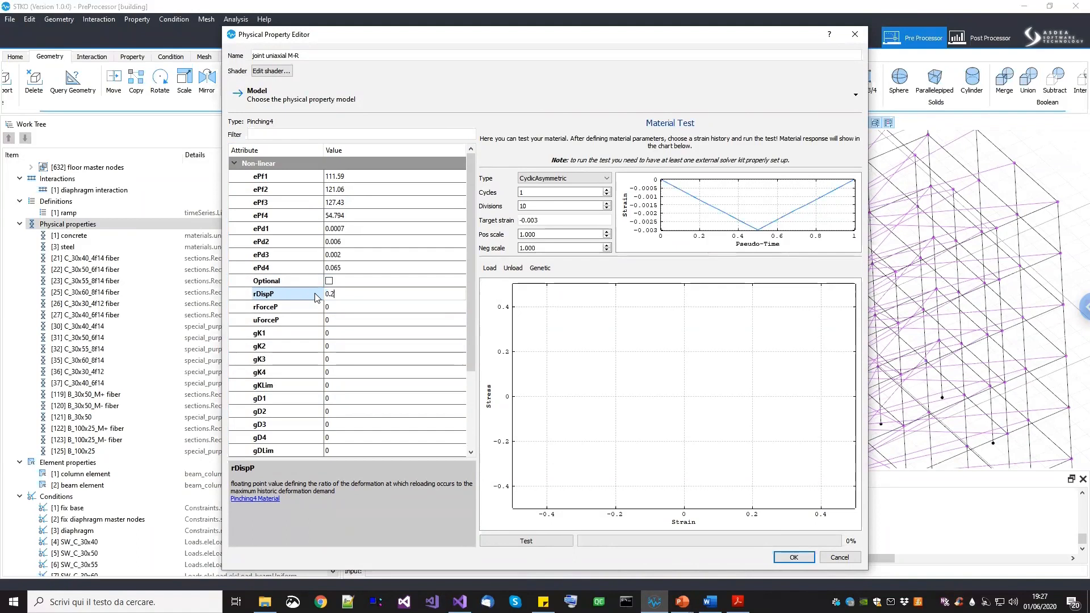
double_click(341, 307)
type("0.19")
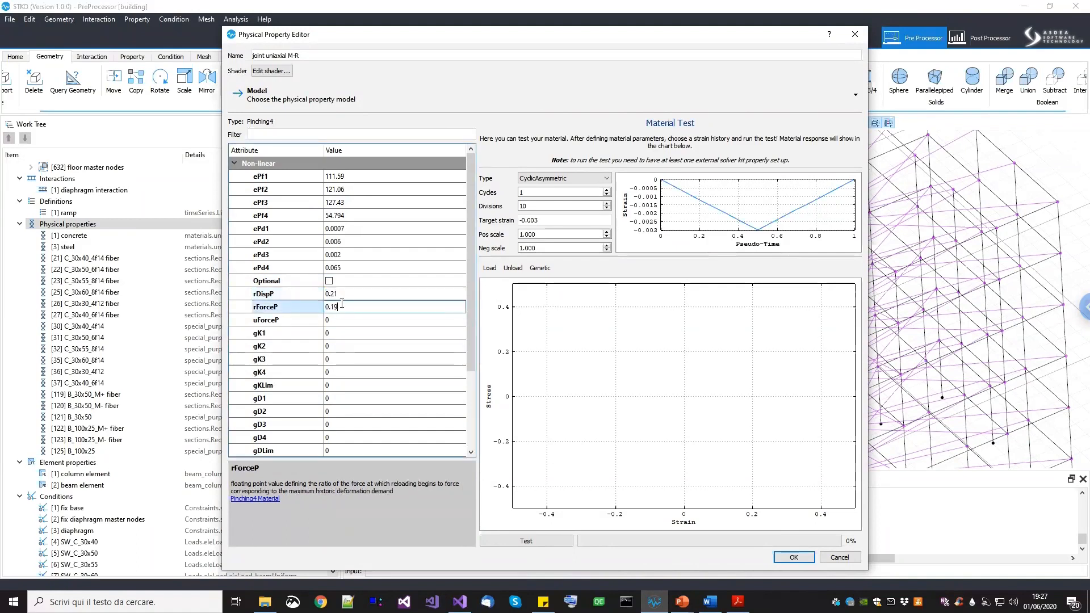
double_click(346, 320)
Set the unloading stiffness degradation parameters gK1 to 0.85, gK3 to 0.12 and gKLim to 0.96
double_click(340, 333)
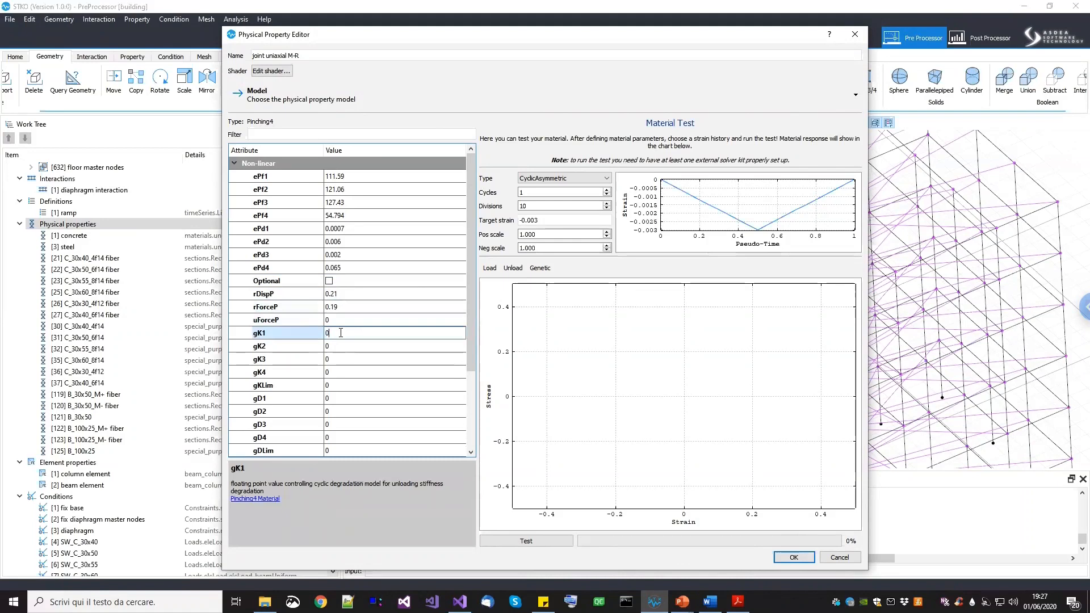
key("Return")
double_click(352, 359)
type("0.12")
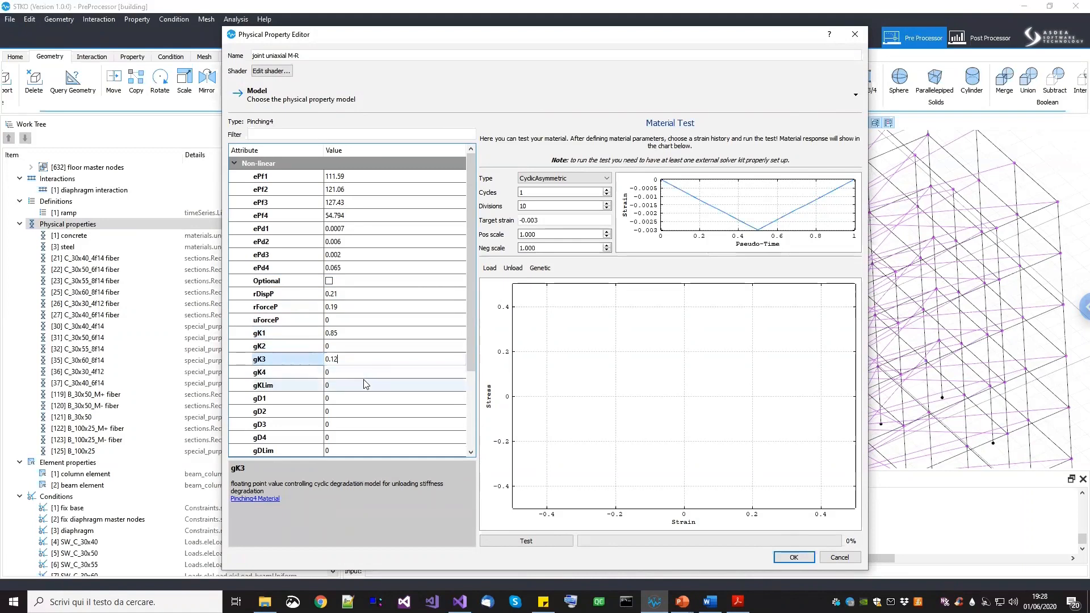
double_click(359, 385)
type("0.96")
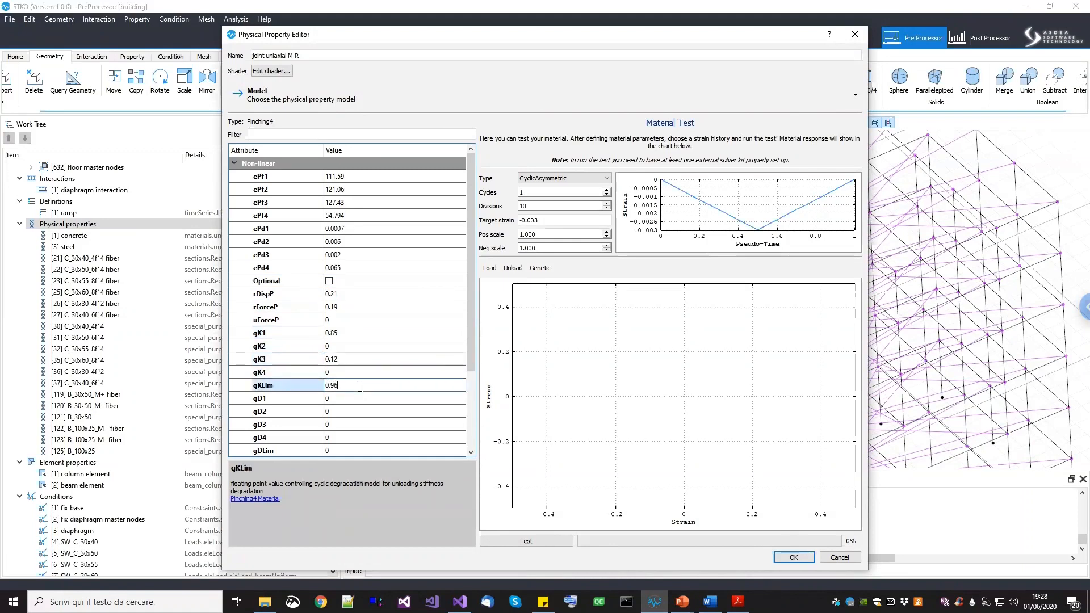
key("Return")
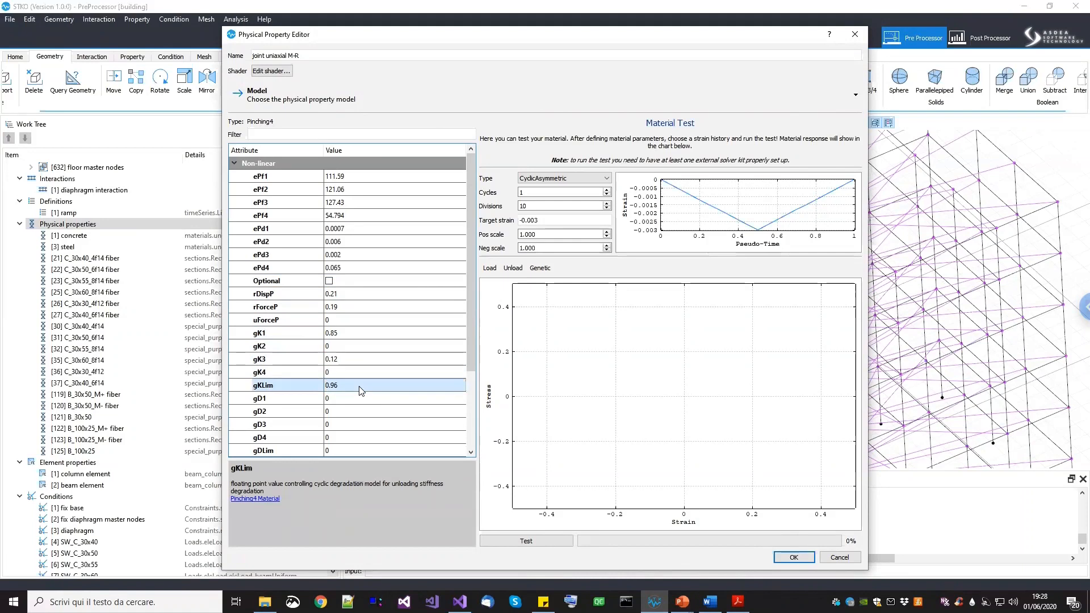
Set the reloading stiffness degradation parameters gD1 to 0.31, gD3 to 0.34 and gDLim to 0.96
left_click(312, 402)
left_click_drag(471, 346, 476, 396)
double_click(344, 333)
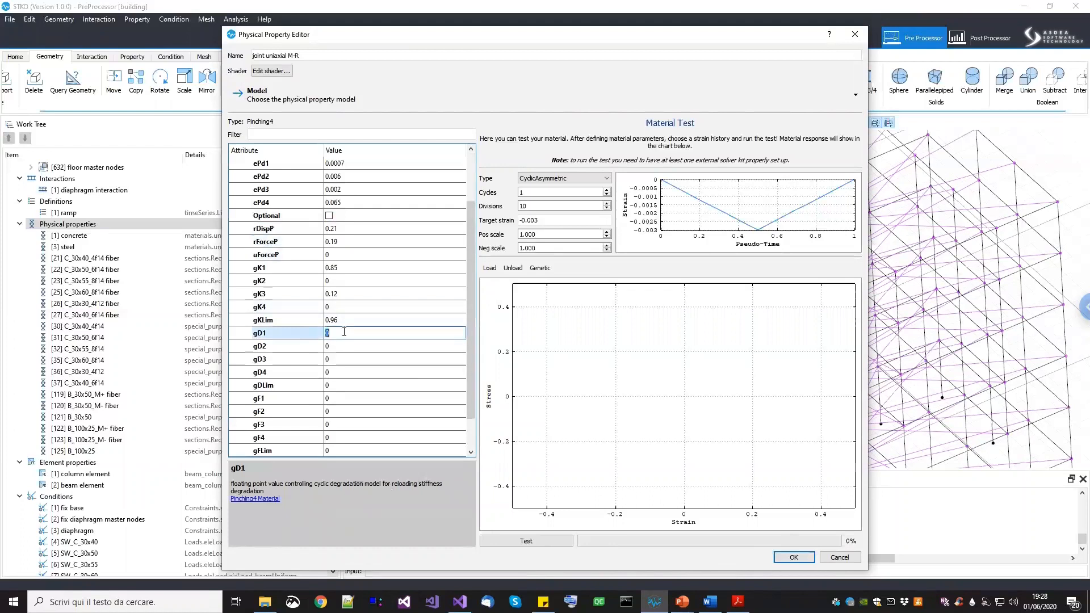
type("0.31")
double_click(348, 360)
type("0.34")
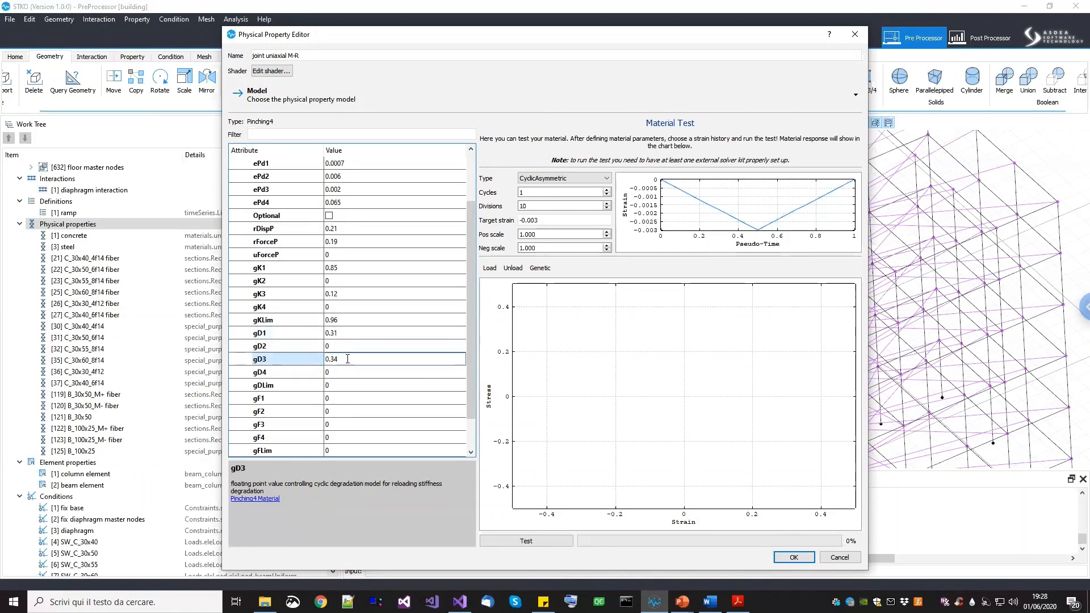
double_click(344, 385)
type("0.96")
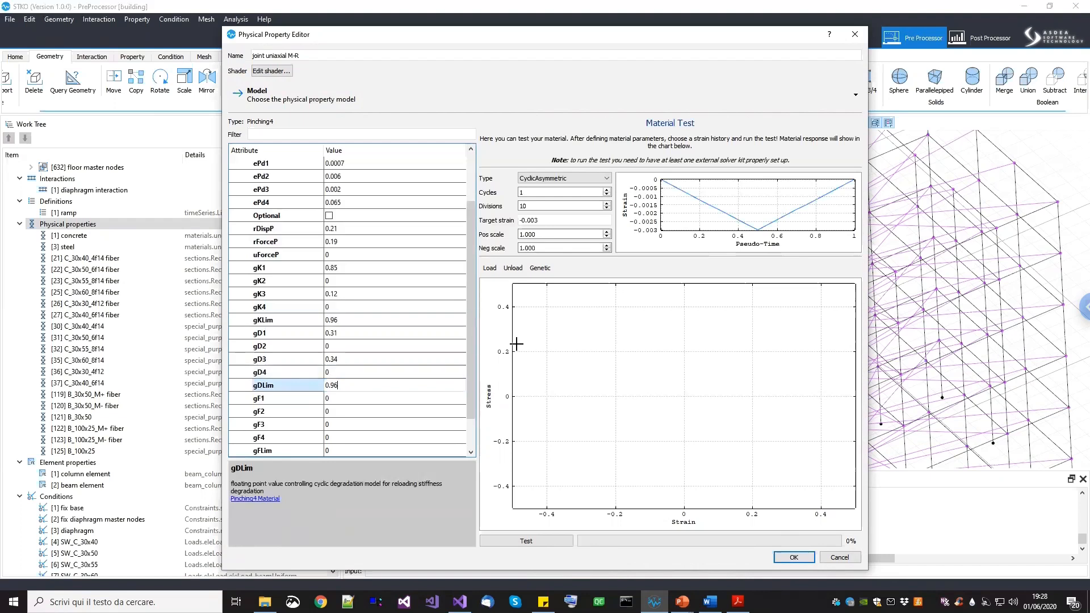
Set the energy dissipation factor gE to 100 and check the damage type's description
scroll(471, 398, "down", 1)
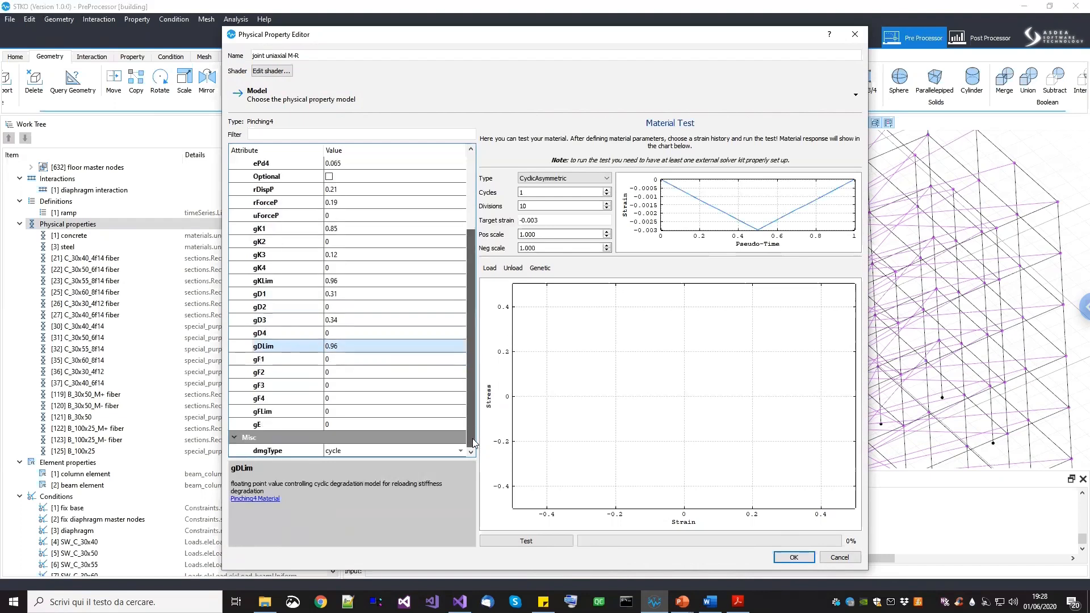
double_click(370, 425)
type("0")
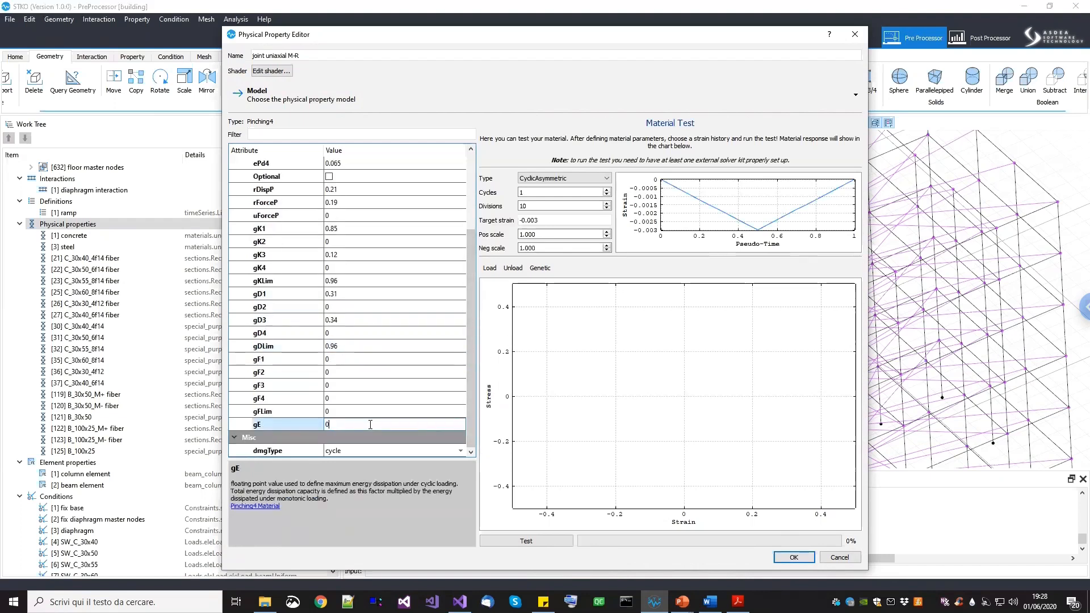
key("BackSpace")
type("100")
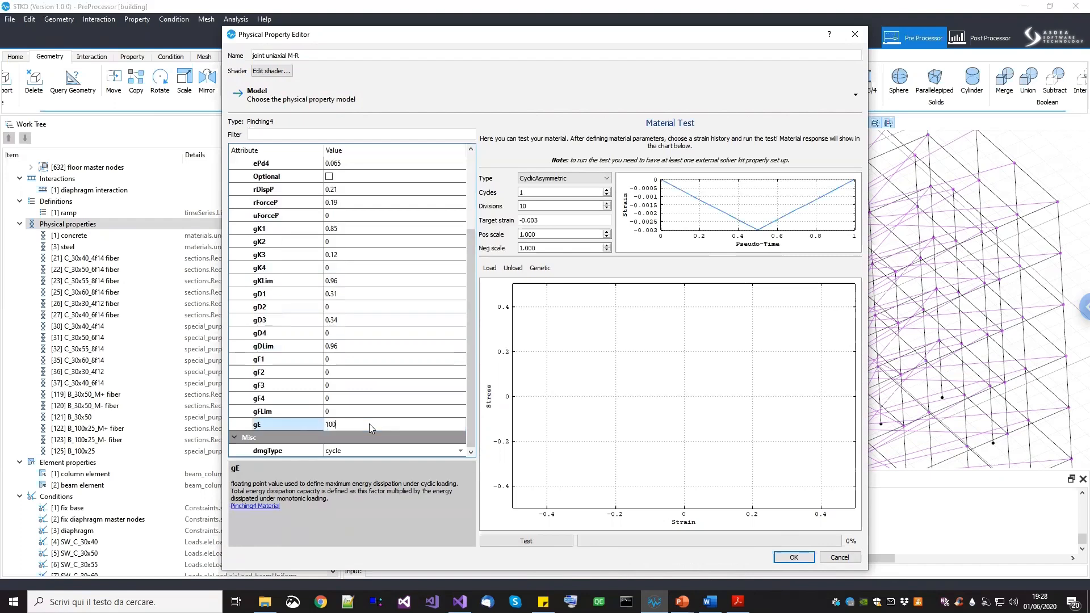
left_click(305, 427)
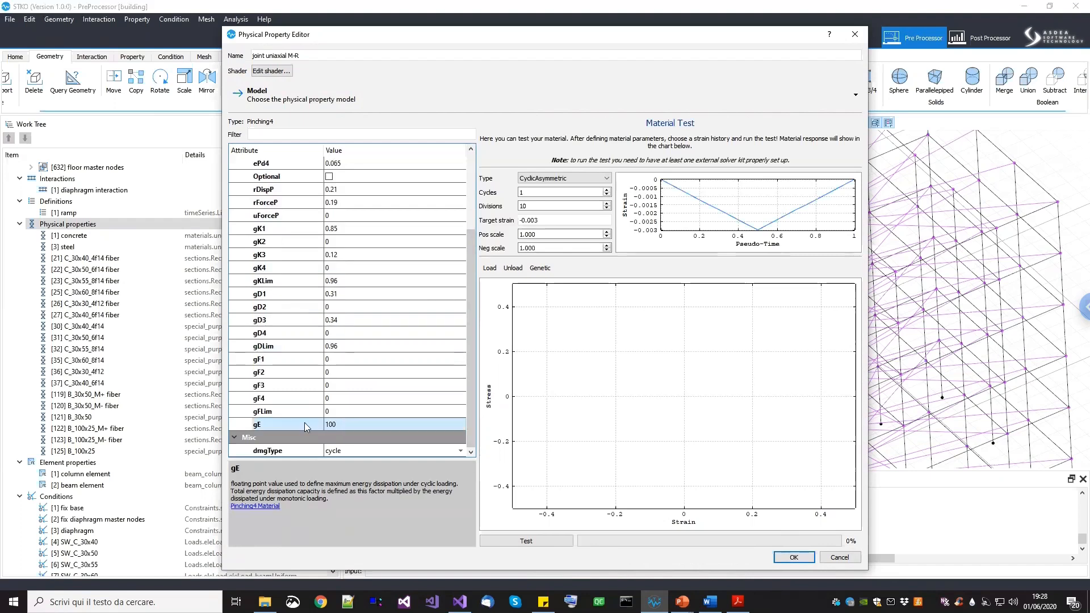
left_click(309, 452)
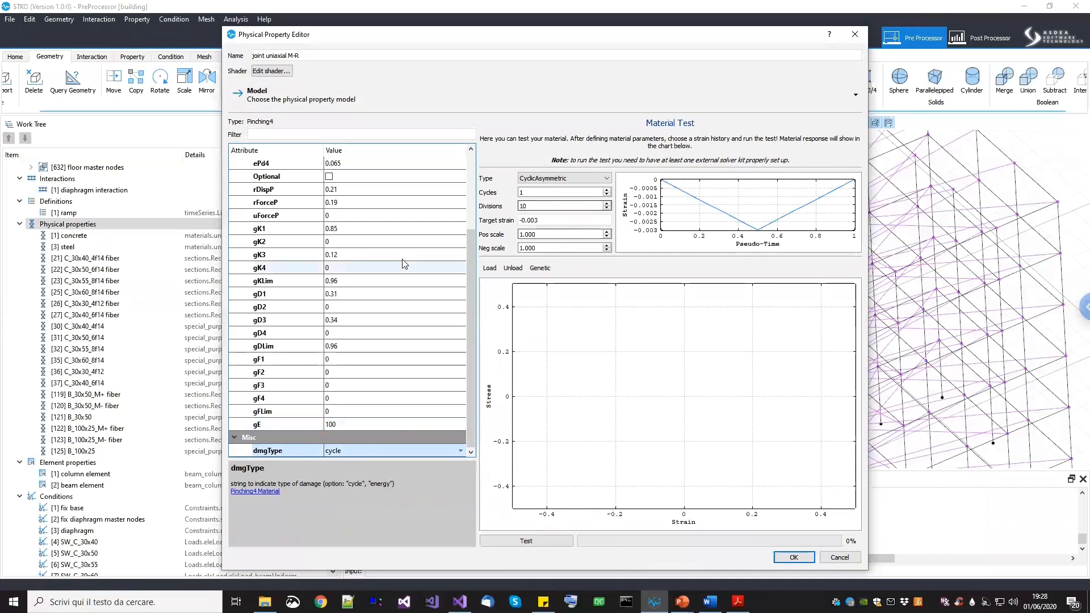
Set the material test's strain history type to CyclicEN12512 with 1000 divisions
left_click_drag(471, 267, 490, 164)
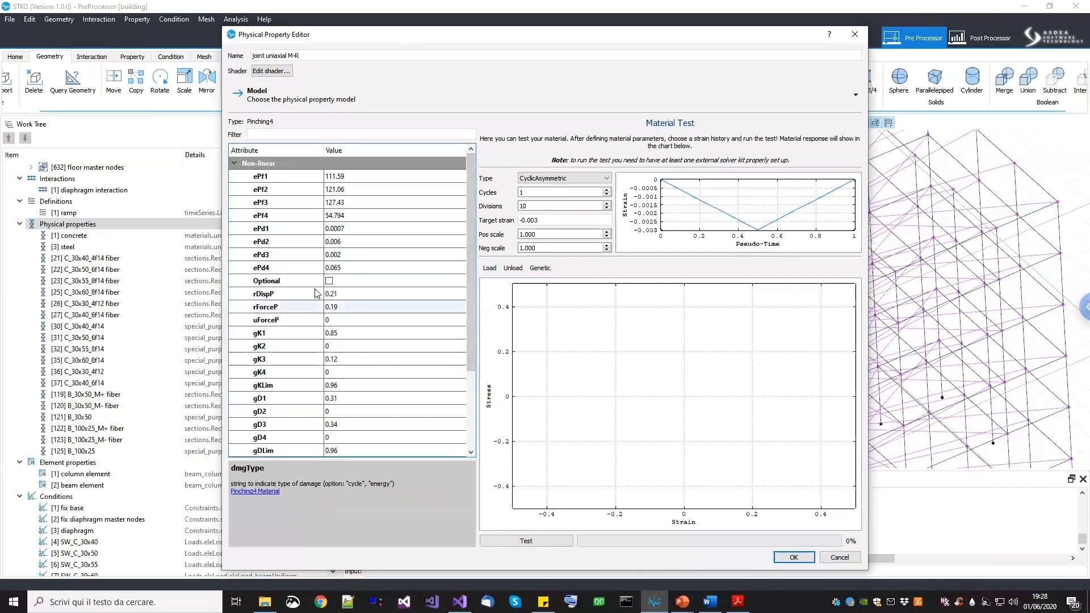
left_click(542, 178)
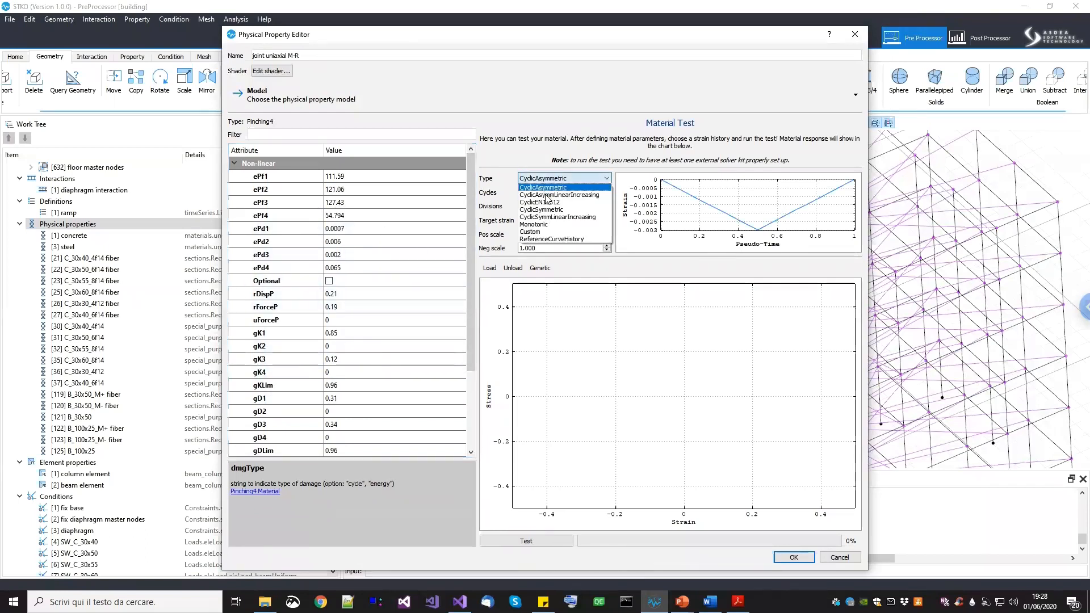
left_click(546, 203)
left_click(543, 207)
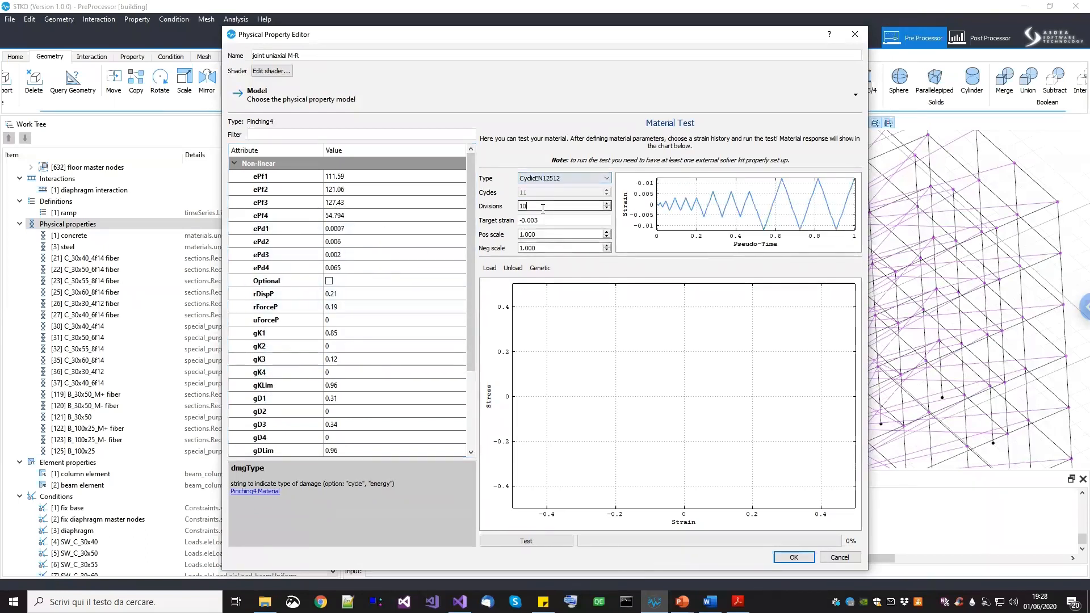
type("00")
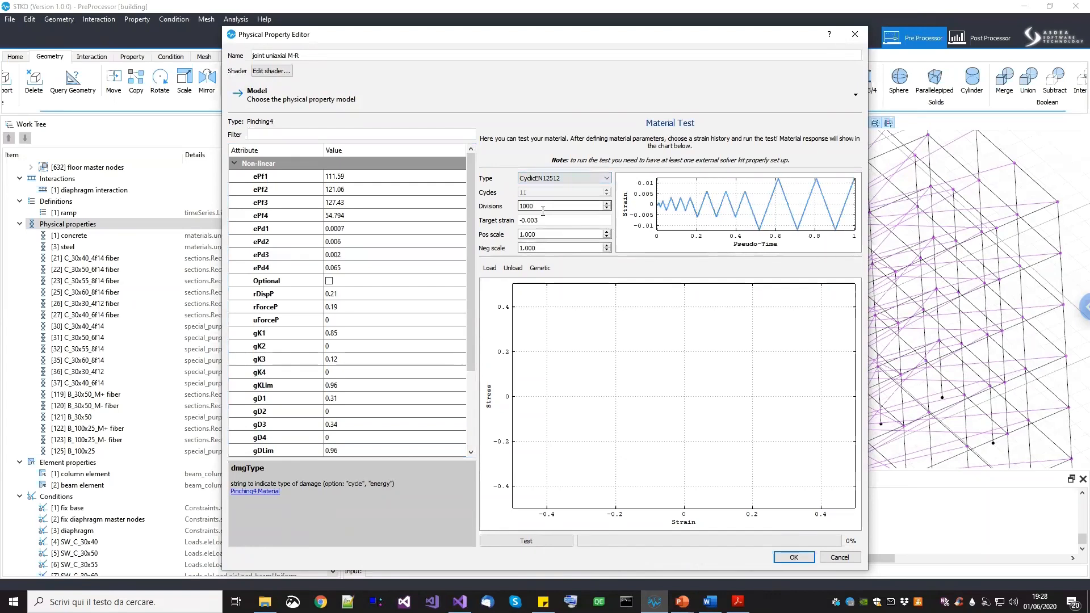
Run the material test with a target strain of 0.02, then accept the joint uniaxial M-R material
key("Tab")
type("0.01")
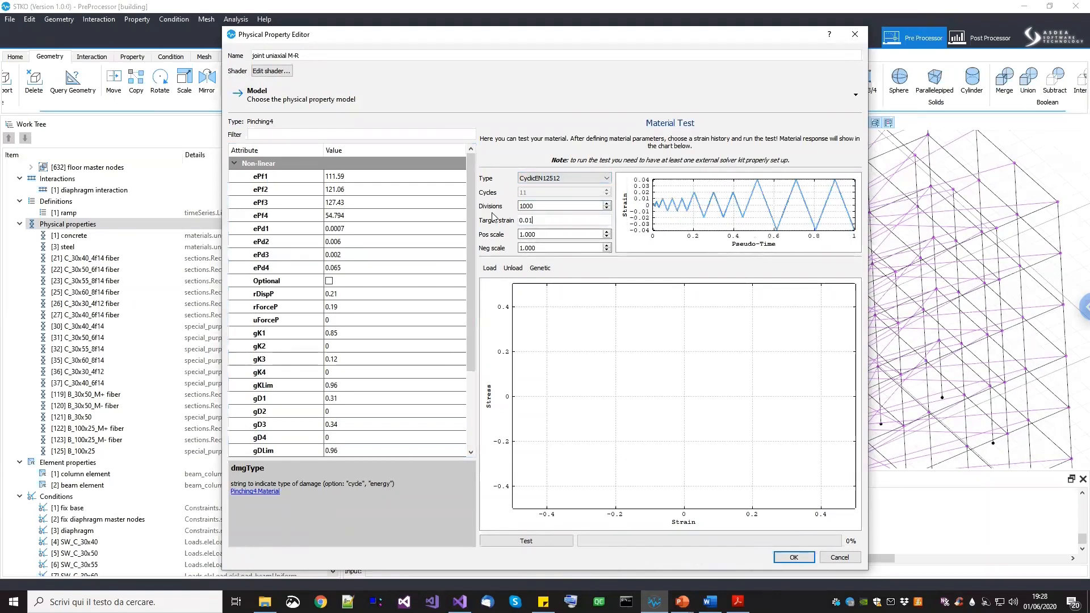
key("BackSpace")
left_click(536, 542)
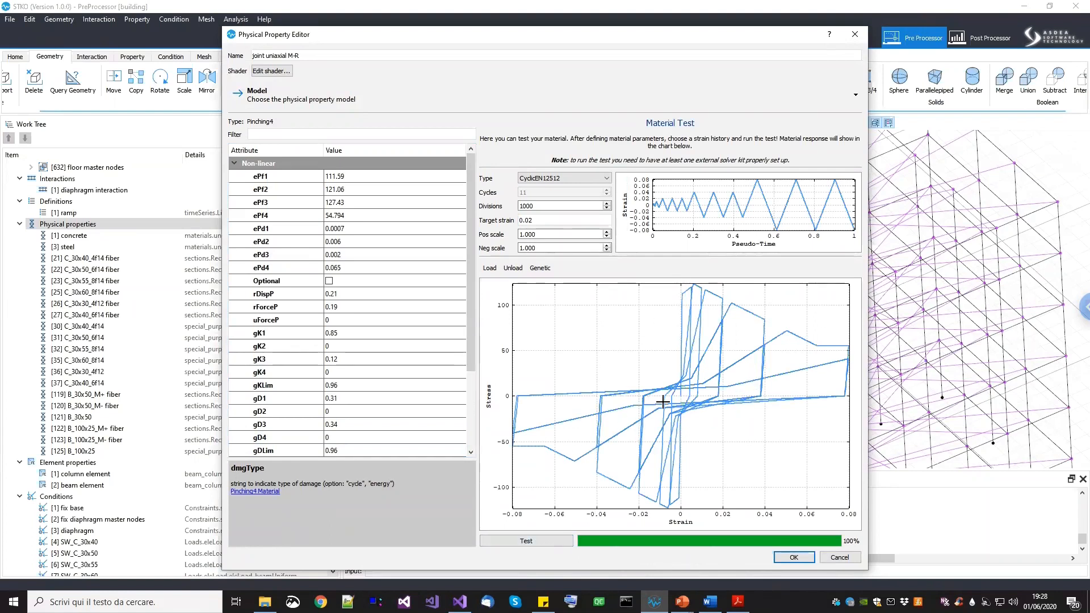
left_click_drag(472, 297, 469, 392)
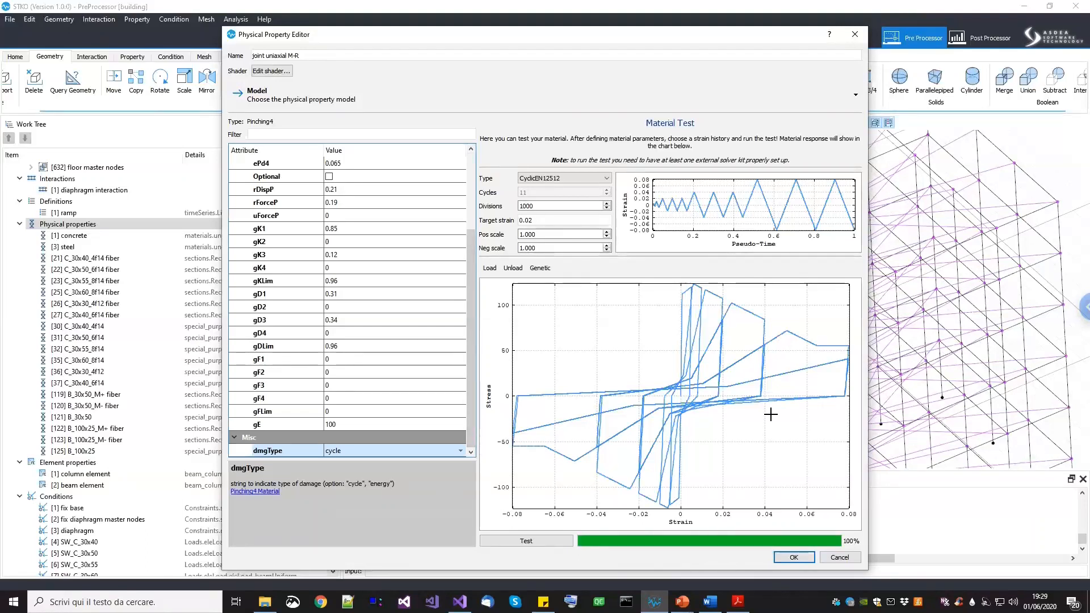
left_click(792, 558)
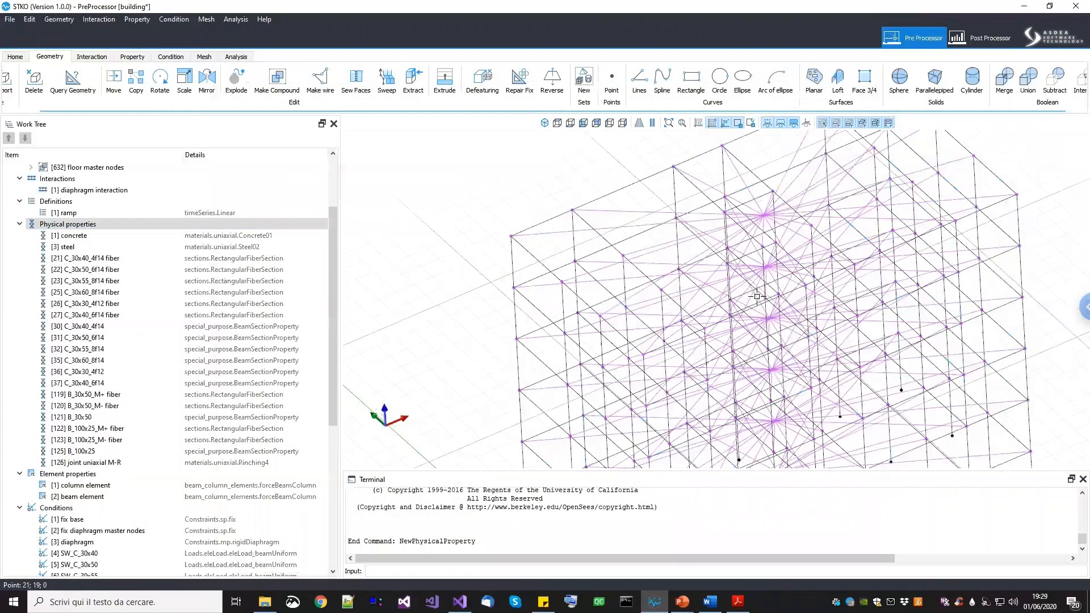
scroll(757, 290, "down", 5)
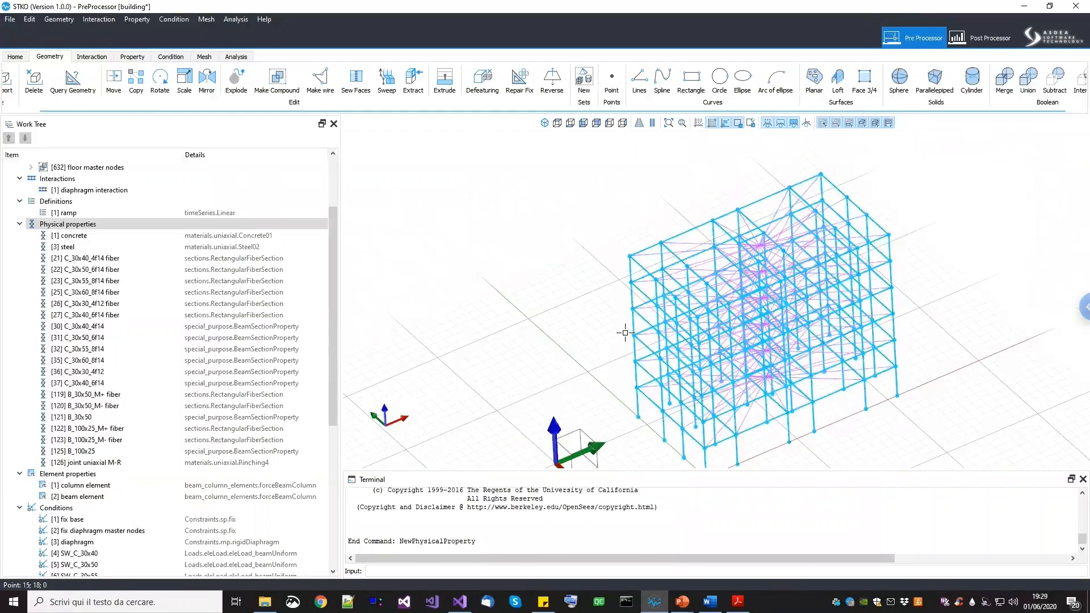
scroll(645, 286, "up", 5)
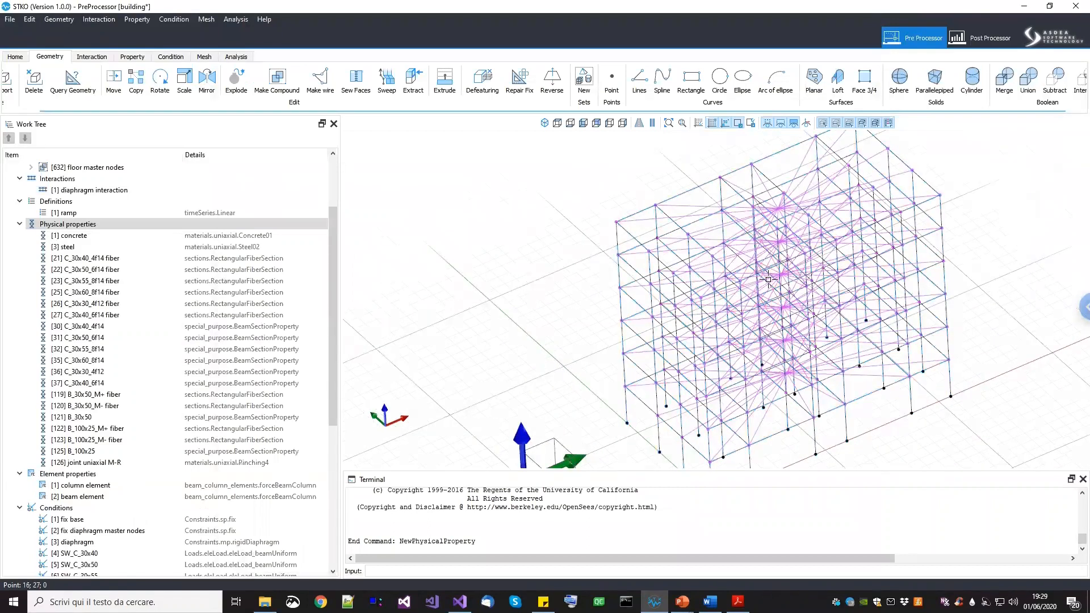
middle_click_drag(683, 312, 678, 322)
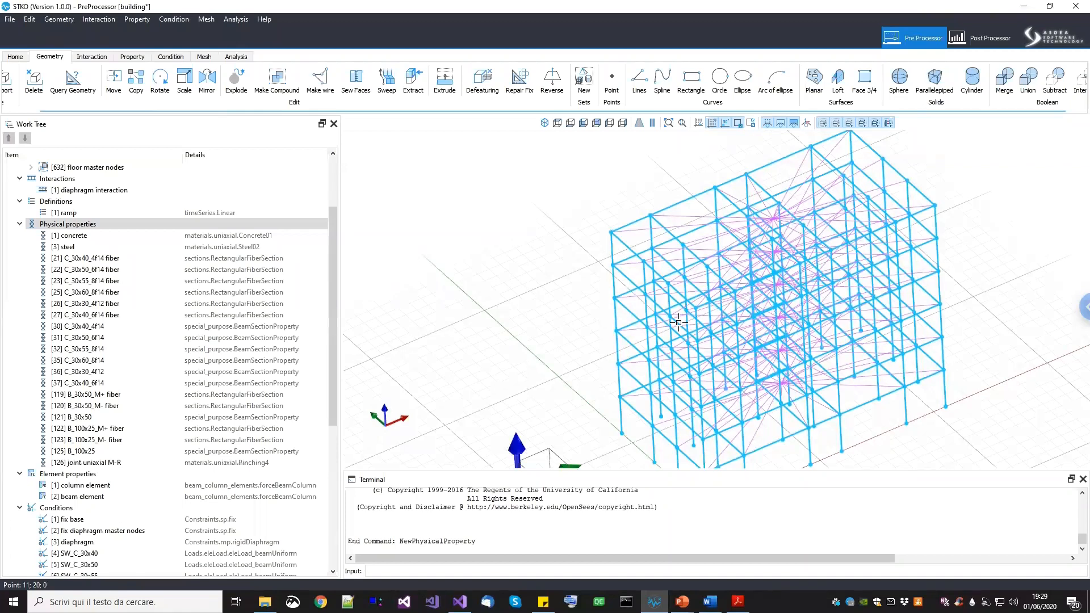
left_click(102, 463)
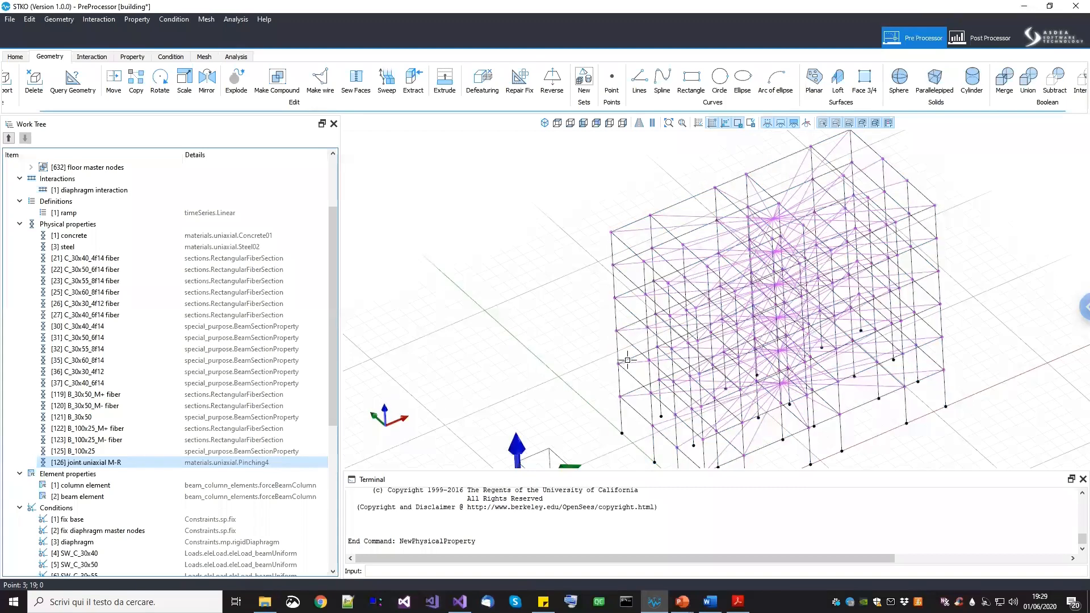
middle_click_drag(628, 337, 616, 289)
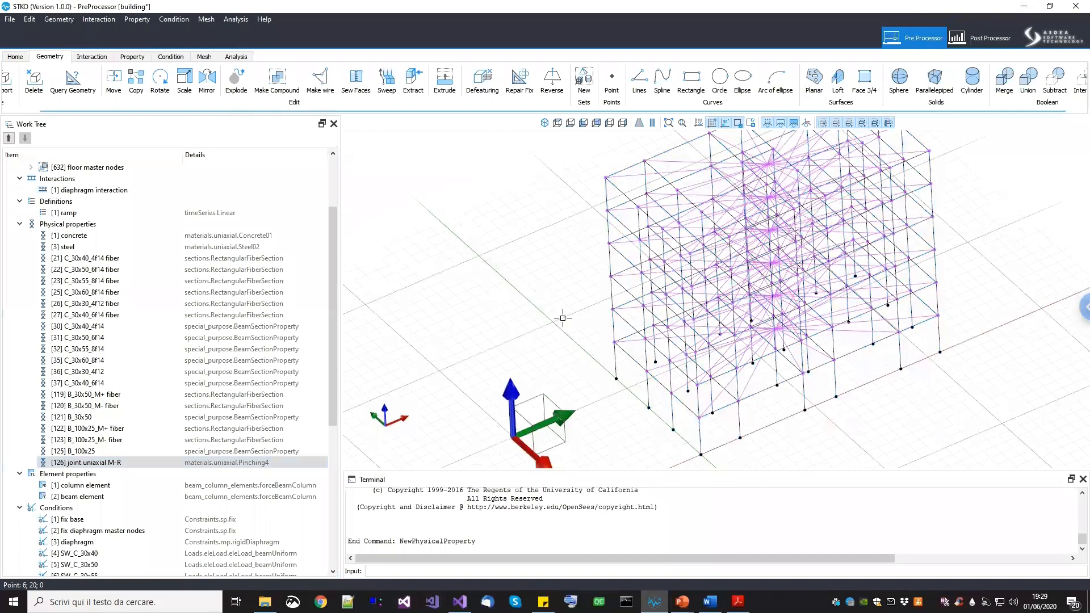
left_click(152, 458)
Create a physical property named "joint material" using the special-purpose RCJointModel3D beam-column joint model
right_click(101, 225)
left_click(125, 236)
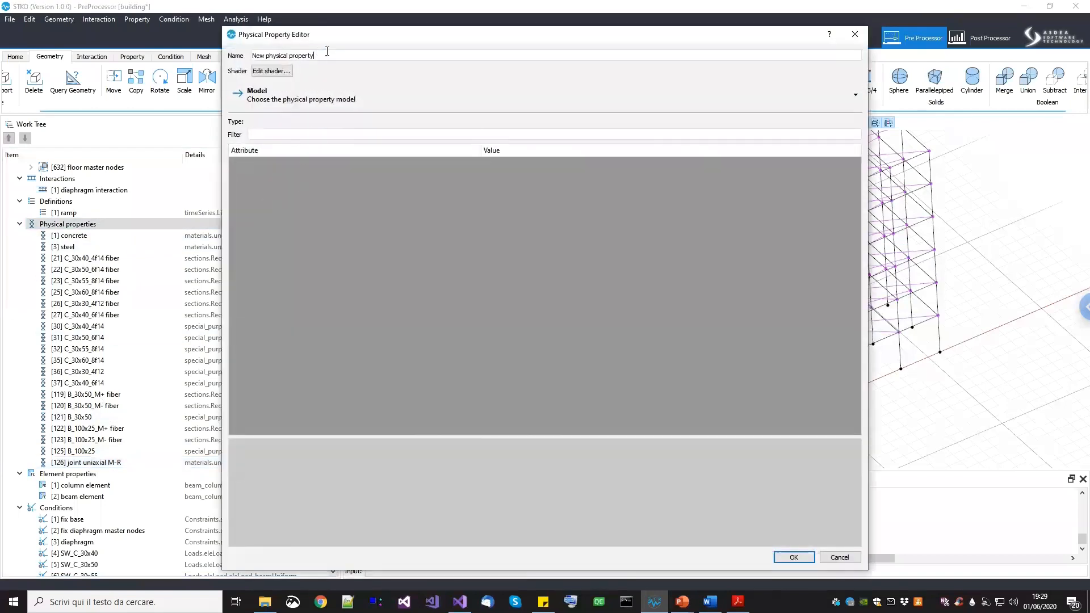
type("joint material")
left_click(271, 98)
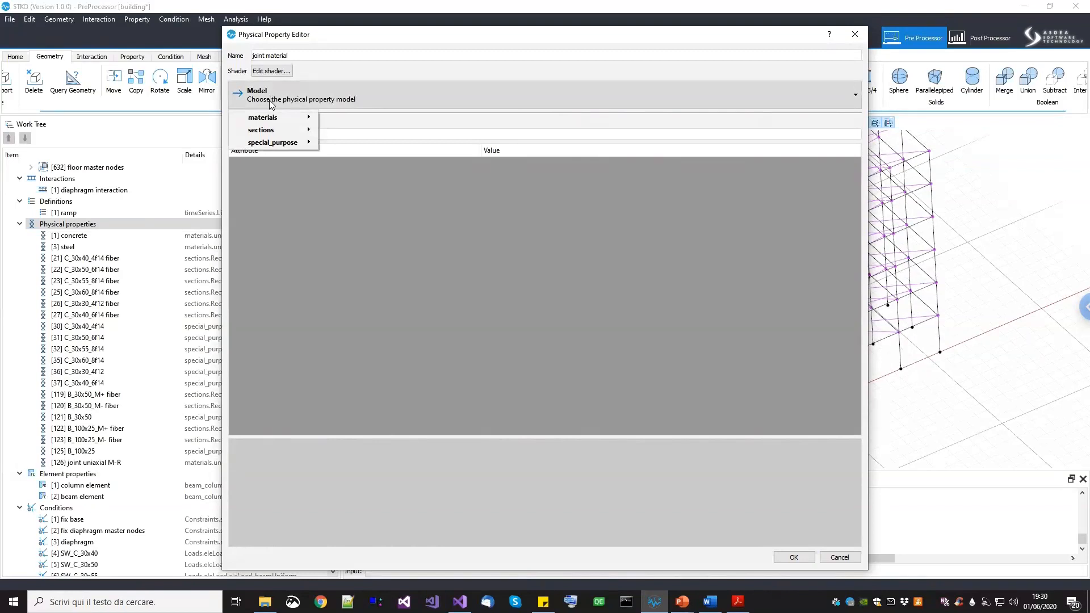
mouse_move(276, 145)
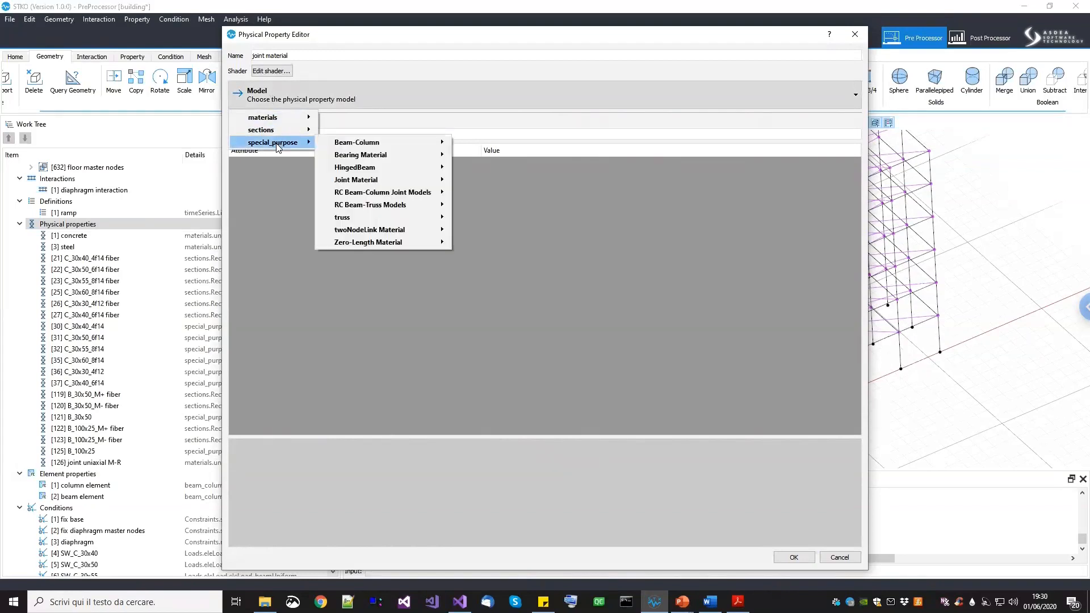
mouse_move(353, 200)
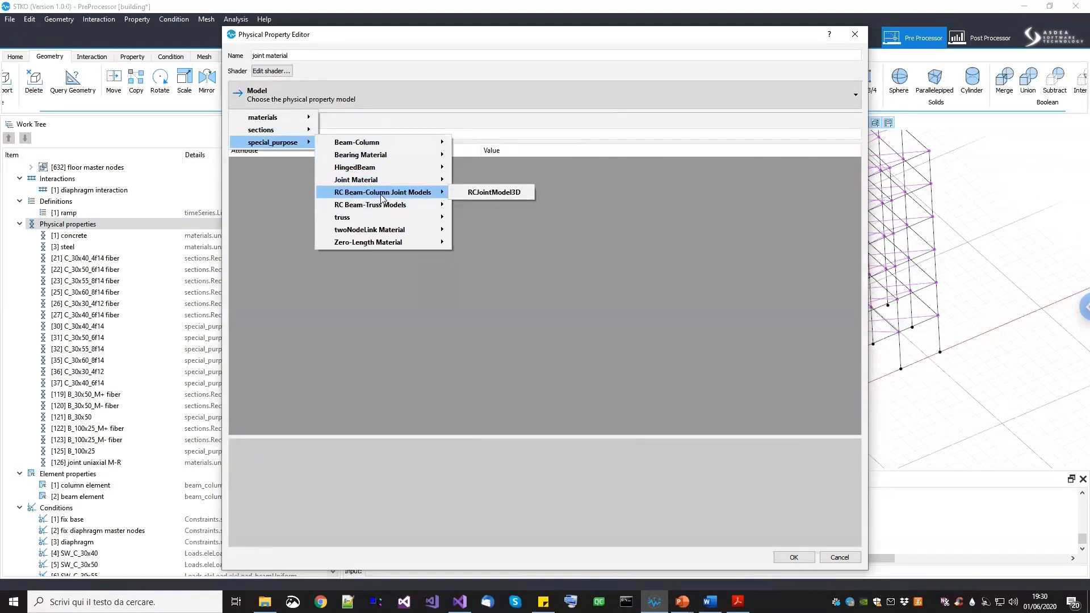
left_click(491, 192)
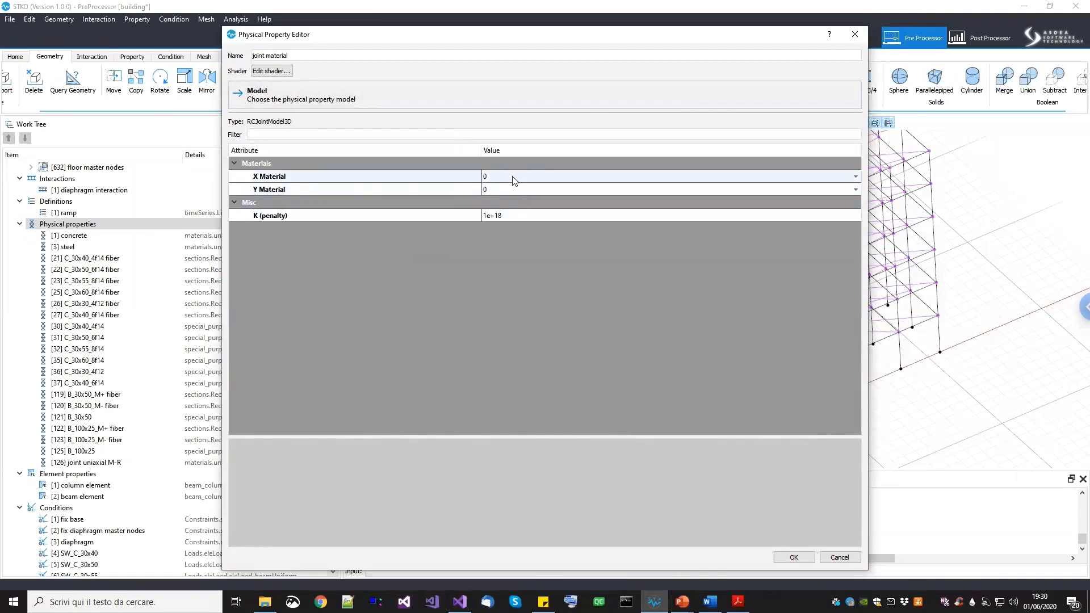
Assign the joint uniaxial M-R material to both the X Material and Y Material of the joint model
left_click(512, 177)
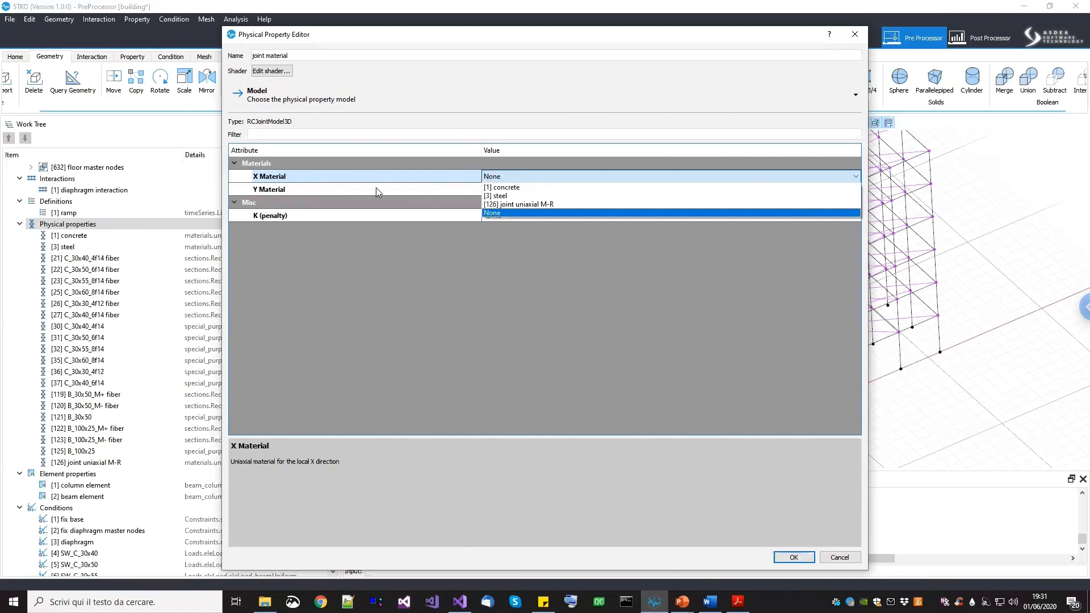
left_click(514, 204)
left_click(492, 189)
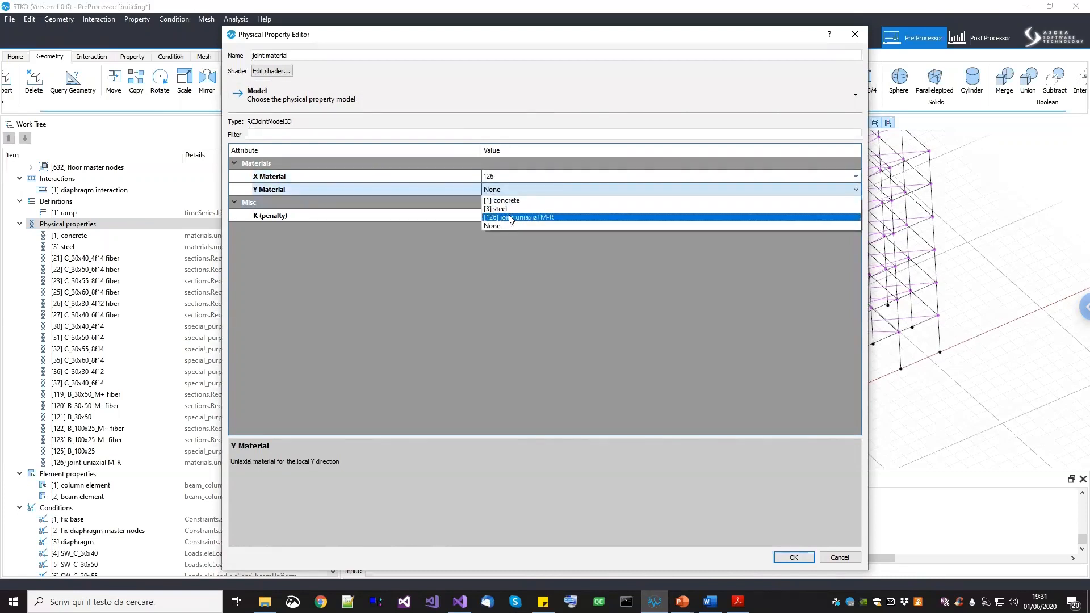
left_click(511, 218)
Set the joint model's penalty value K to 1e+08 and accept the new physical property
left_click(518, 215)
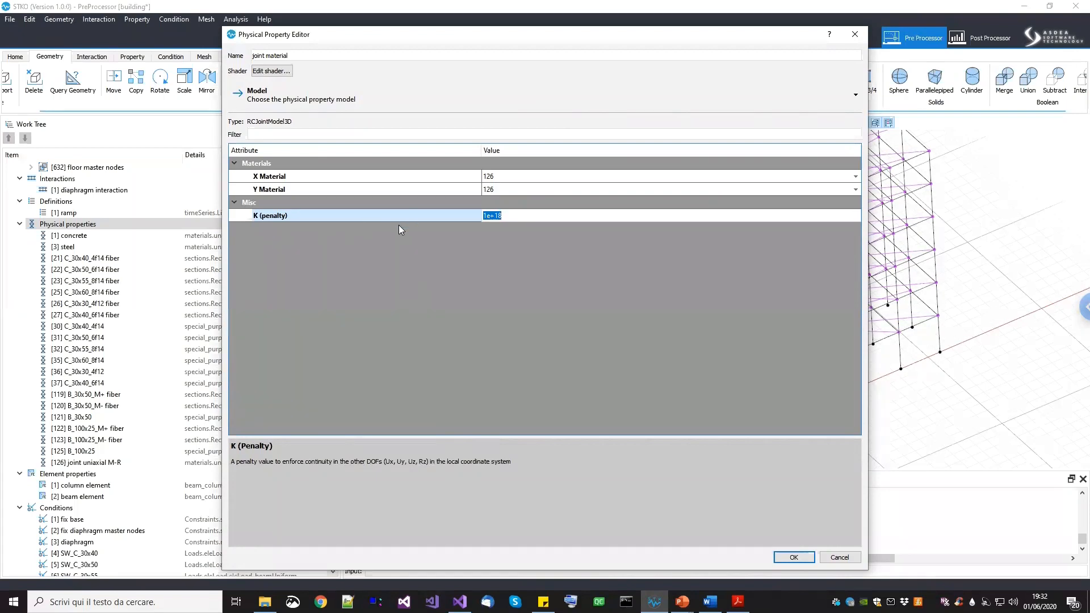
left_click_drag(502, 216, 478, 215)
key("Return")
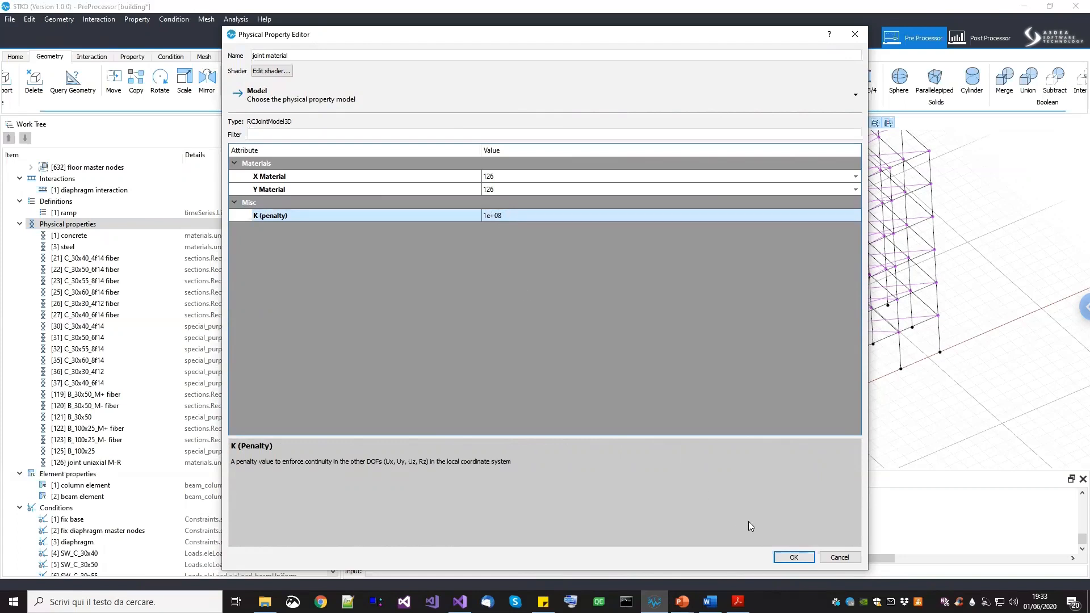
left_click(794, 556)
left_click(104, 476)
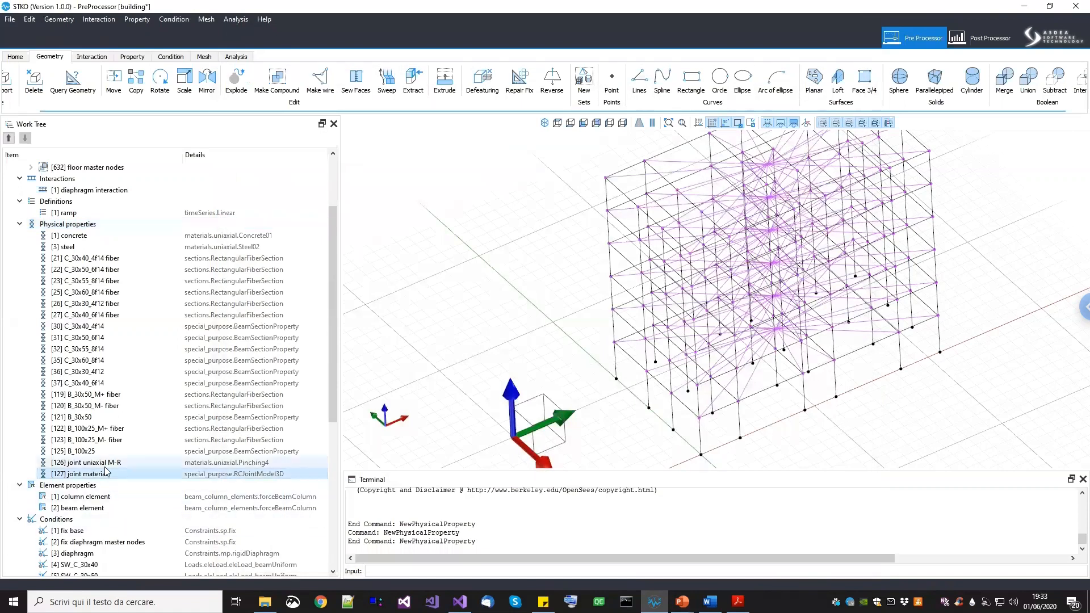
Create an element property named "joint elemnt" using the RCJointModel3DElement beam-column joint model
left_click(94, 486)
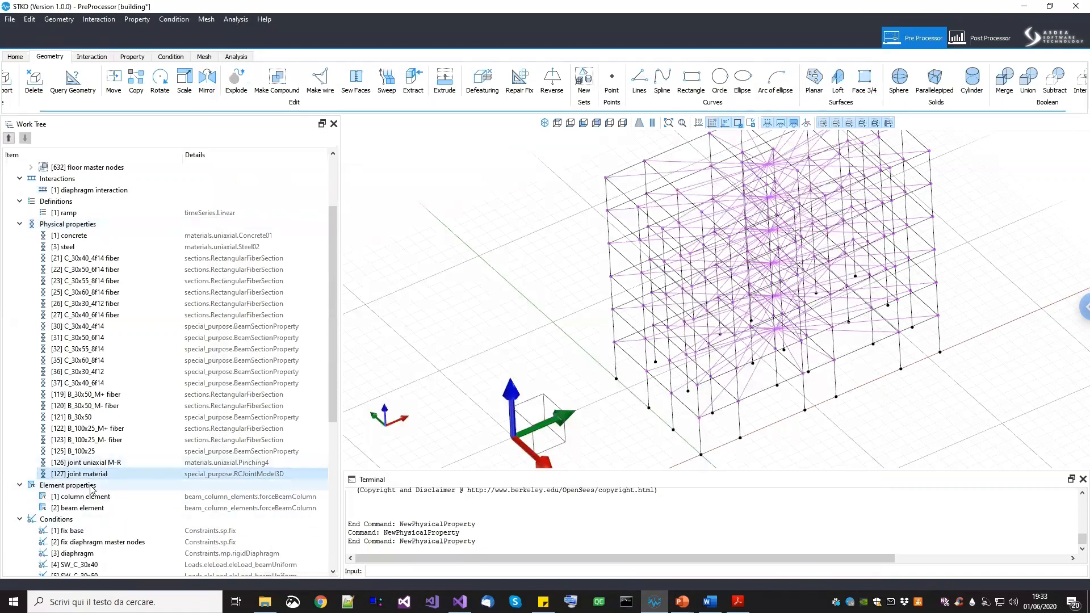
right_click(94, 486)
left_click(111, 495)
left_click_drag(410, 107, 266, 114)
type("join")
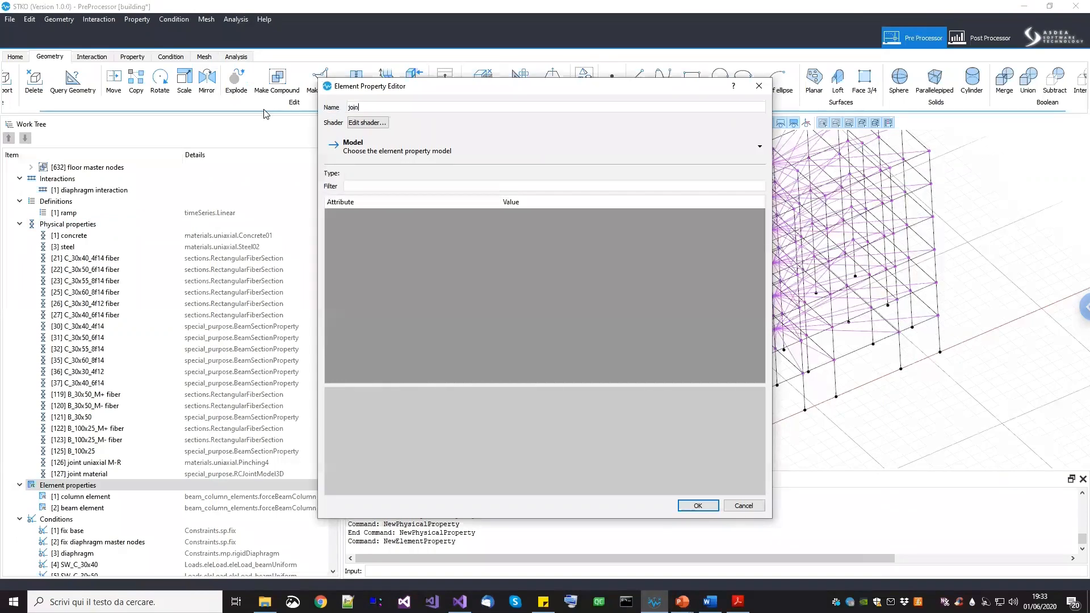
type("t elemnt")
left_click(372, 151)
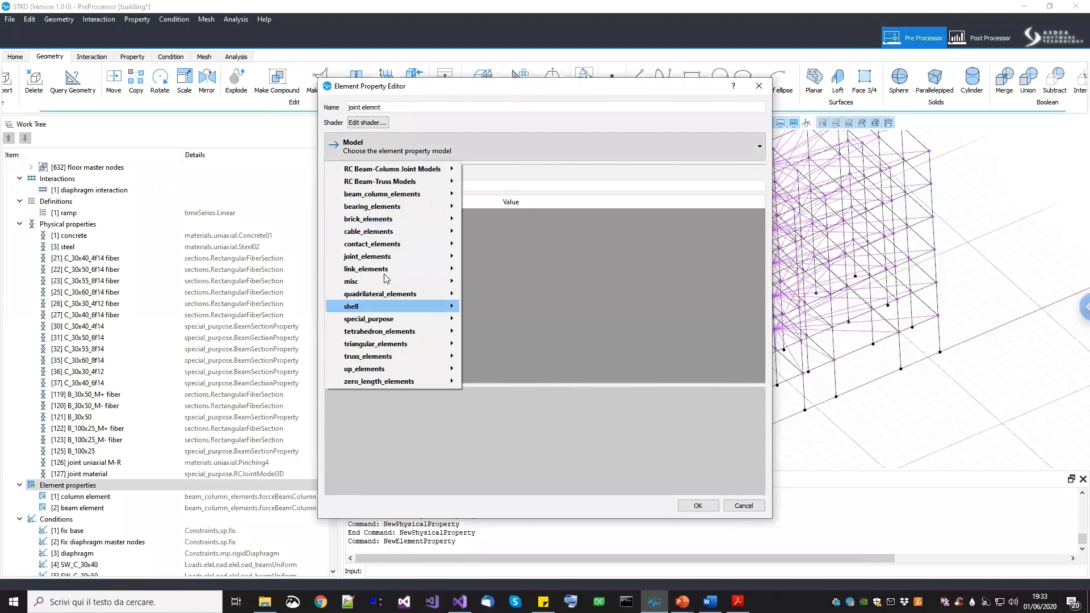
mouse_move(401, 181)
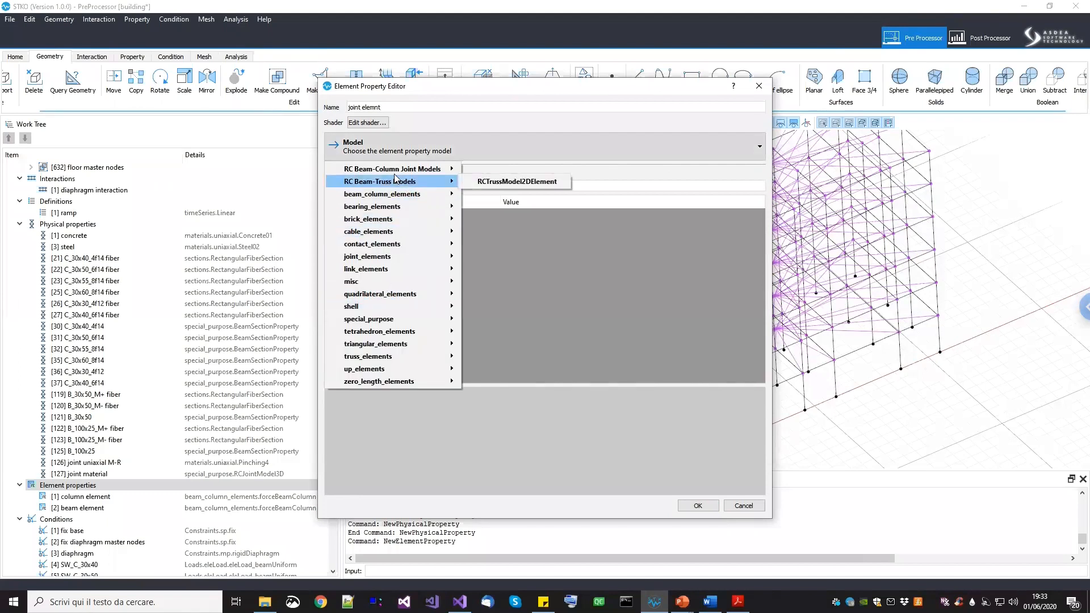
mouse_move(431, 169)
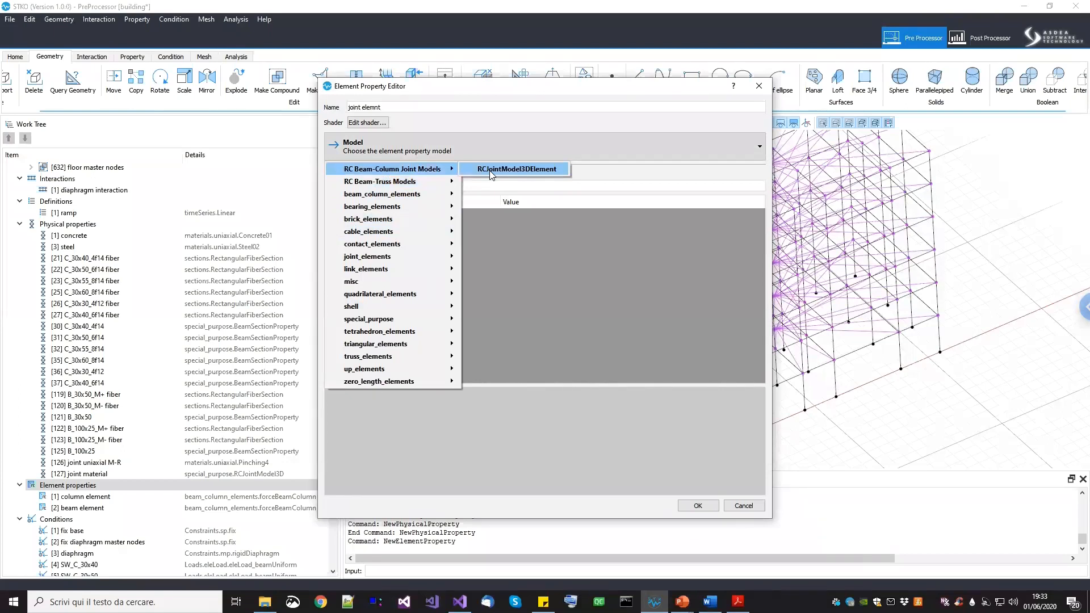
left_click(491, 172)
Set the joint element's dimensions Lx, Ly and Lz to 0.4 each
left_click(423, 234)
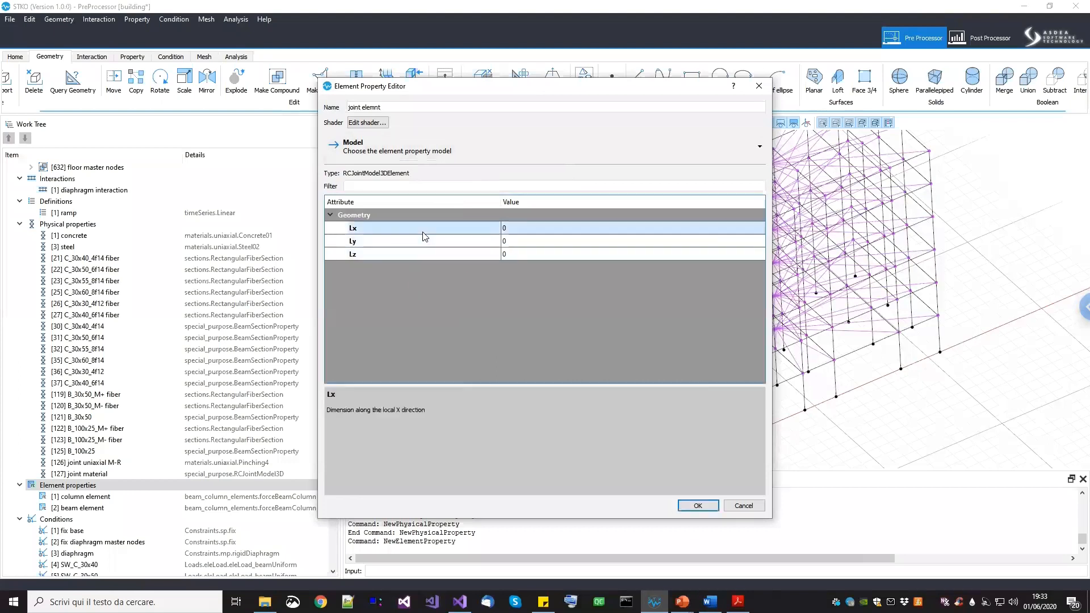
left_click(416, 253)
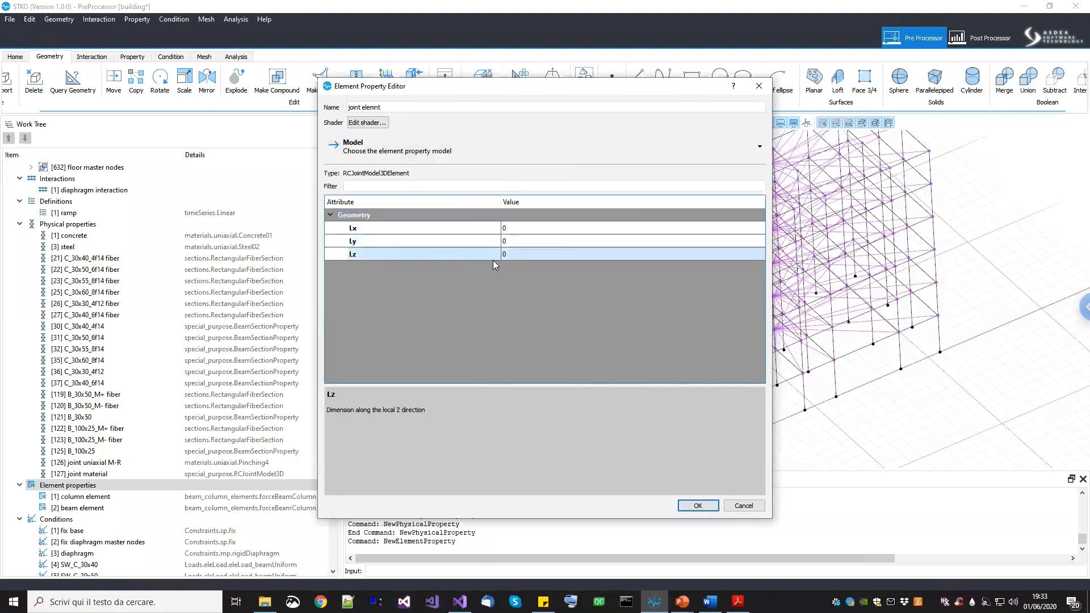
left_click_drag(532, 89, 450, 97)
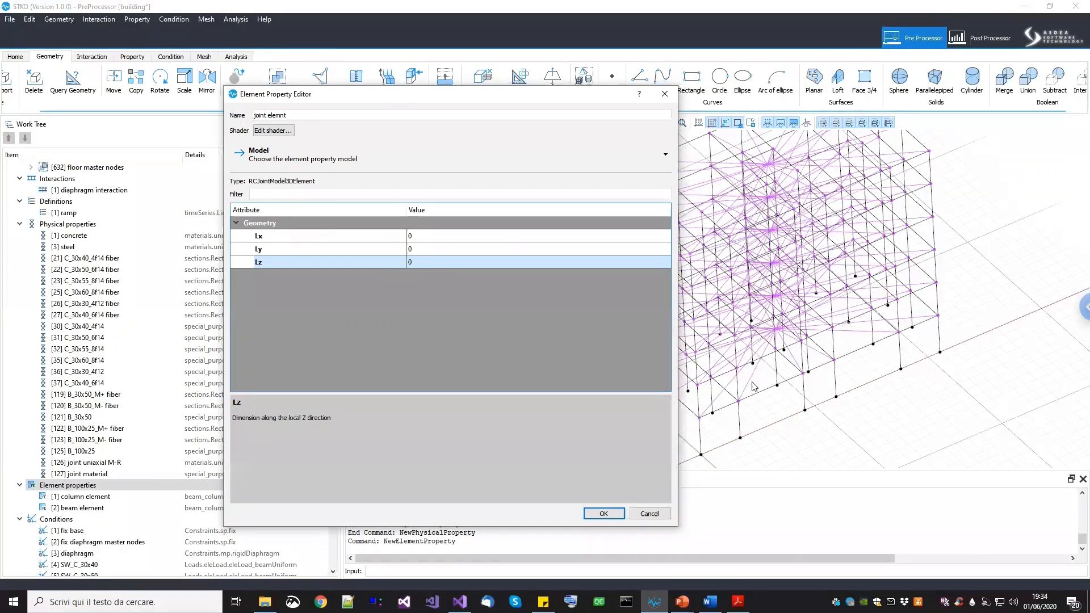
left_click(458, 262)
type(".4")
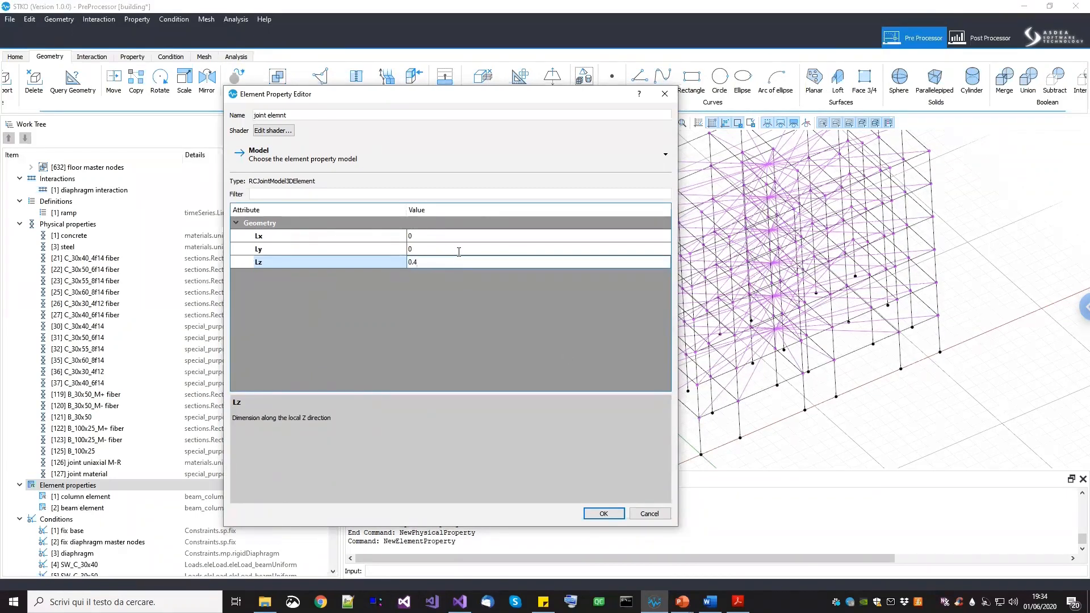
left_click(459, 250)
type("0.4")
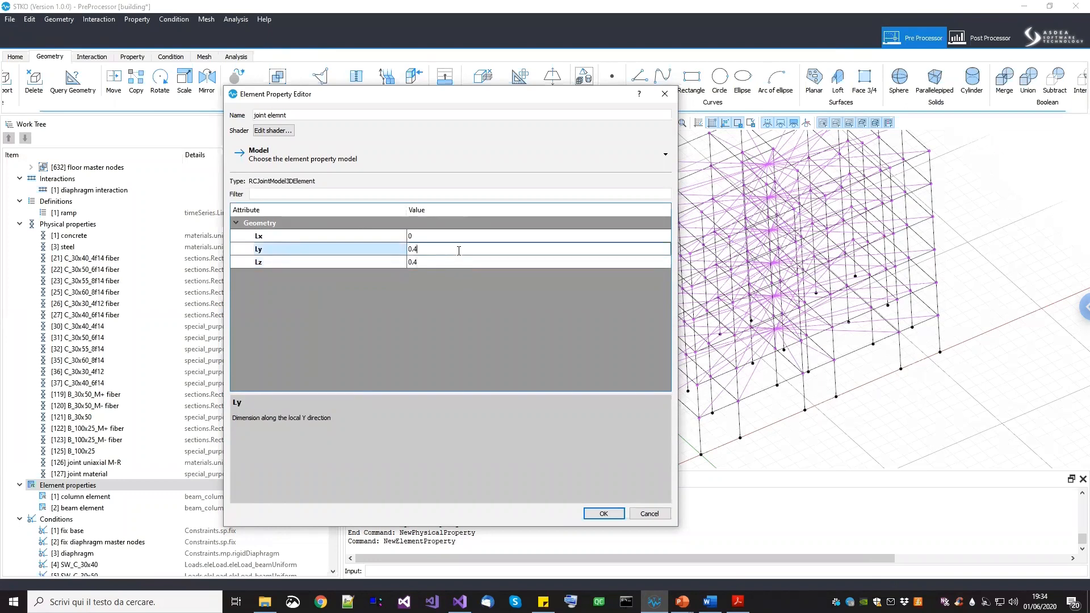
left_click(461, 236)
type("0.4")
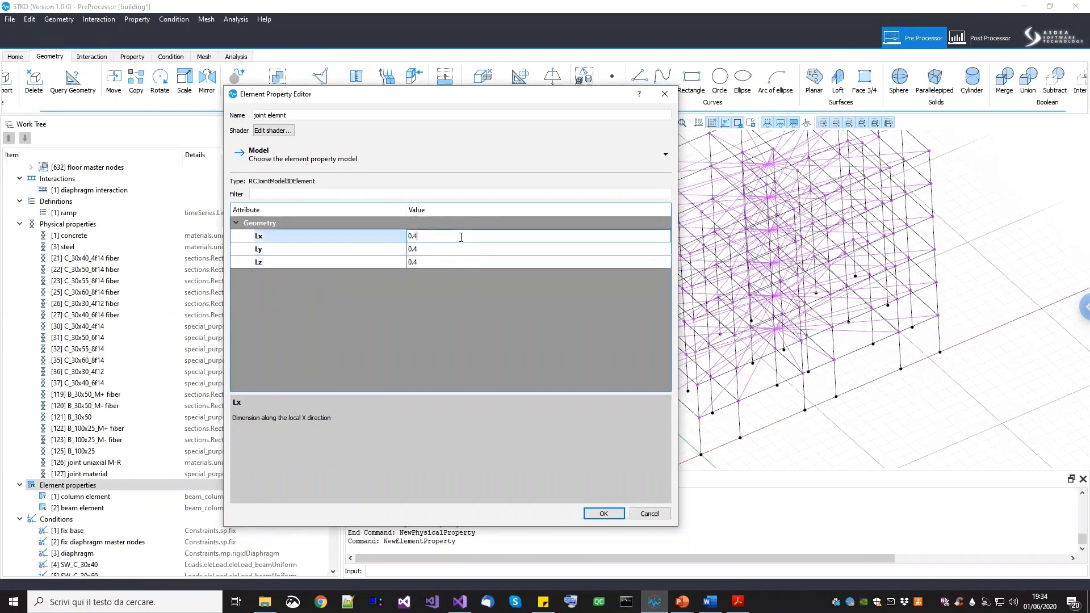
left_click(476, 297)
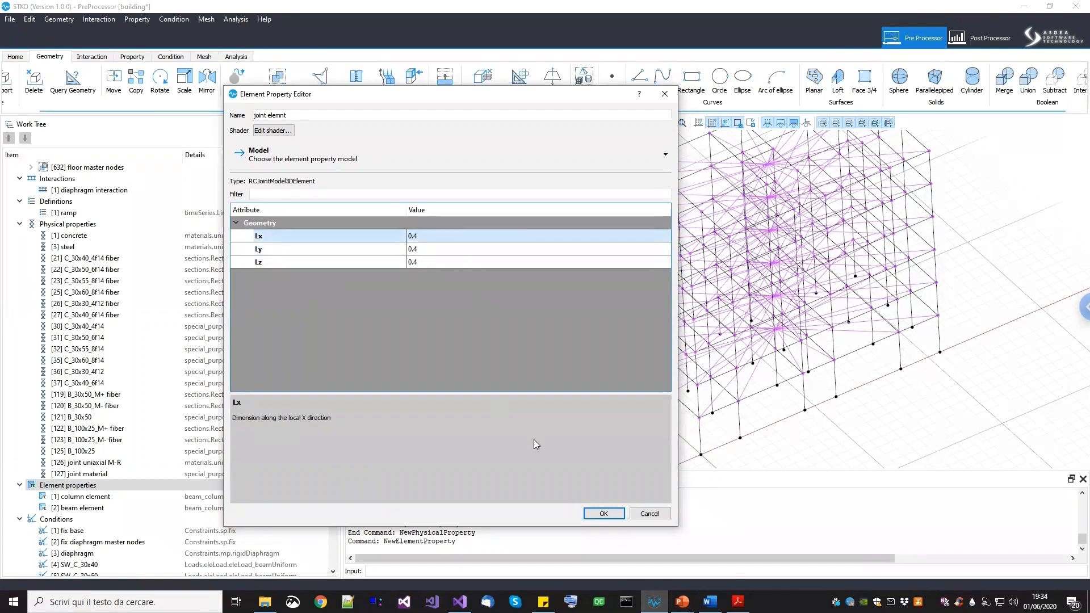
Accept the new joint element property
left_click(594, 513)
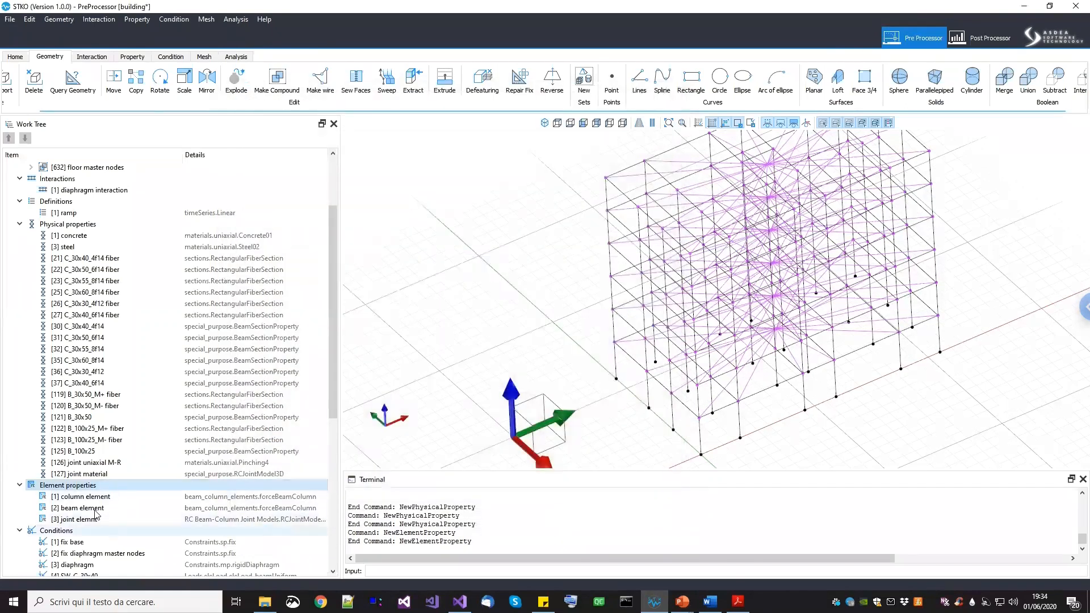
left_click(104, 476)
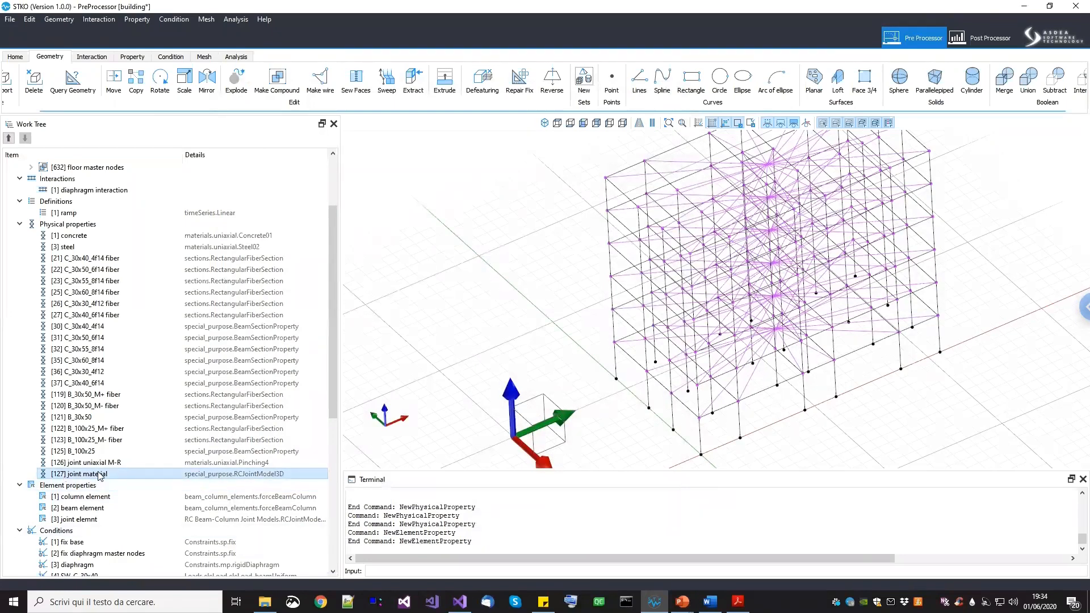
left_click(119, 519)
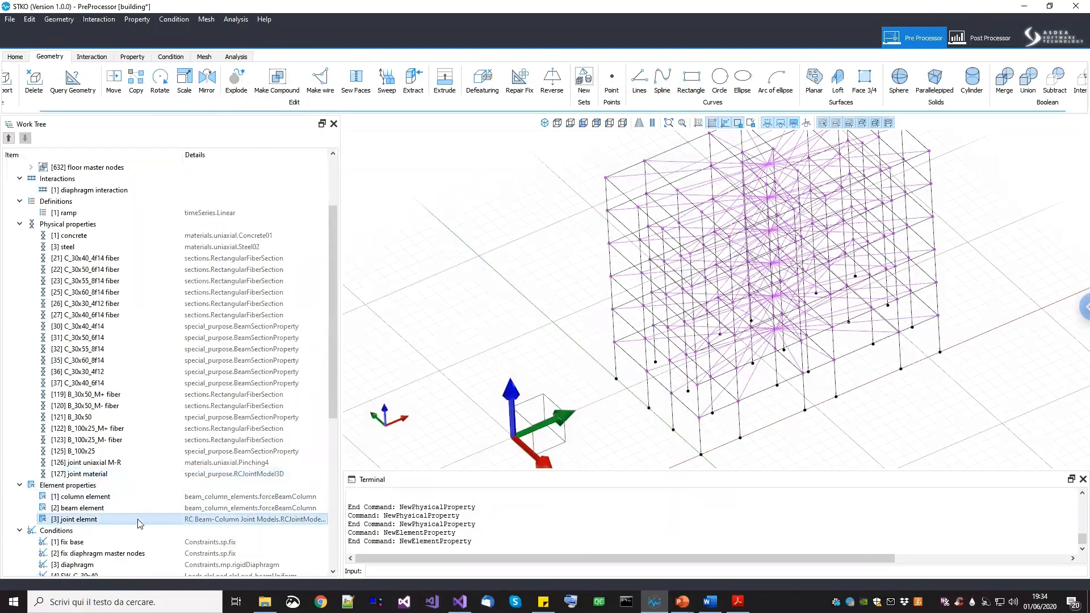
Assign the joint material physical property to all beam-column joint vertices above the base, excluding the floor master nodes
middle_click_drag(692, 212, 637, 246)
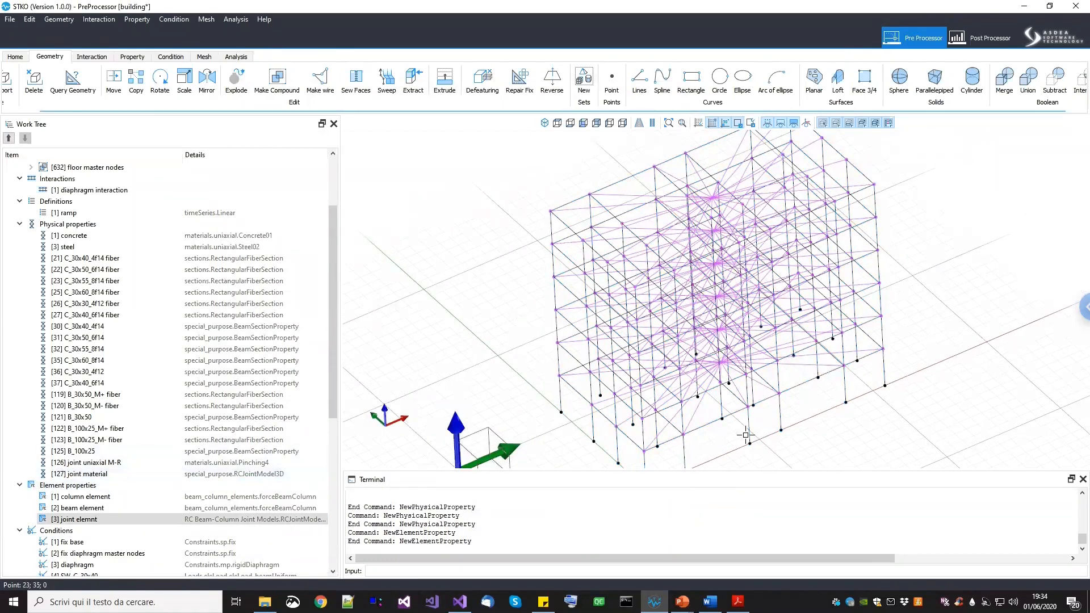
middle_click_drag(843, 284, 800, 319)
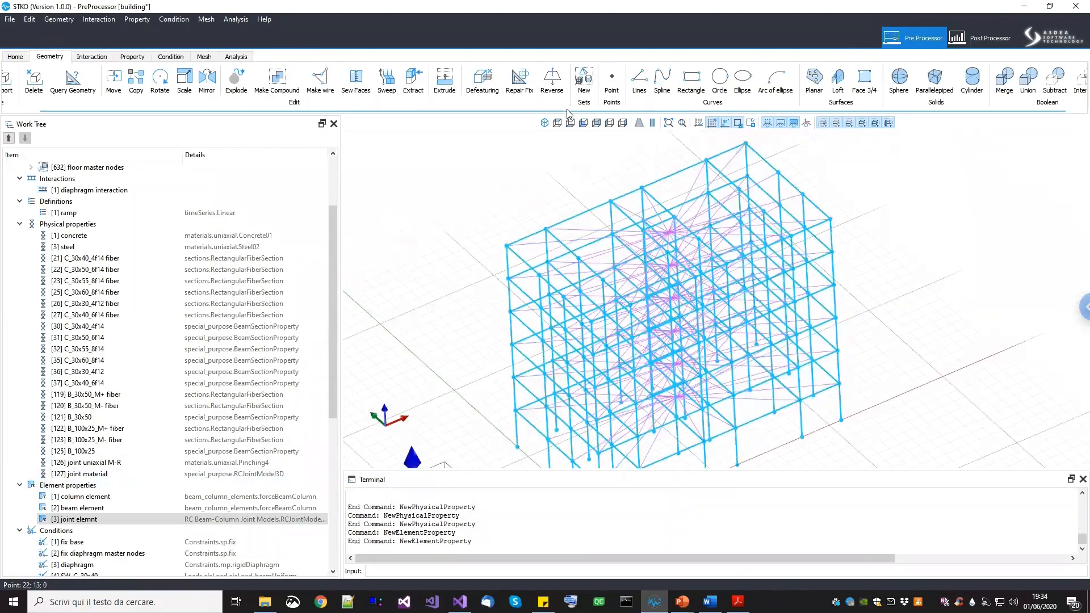
left_click(583, 122)
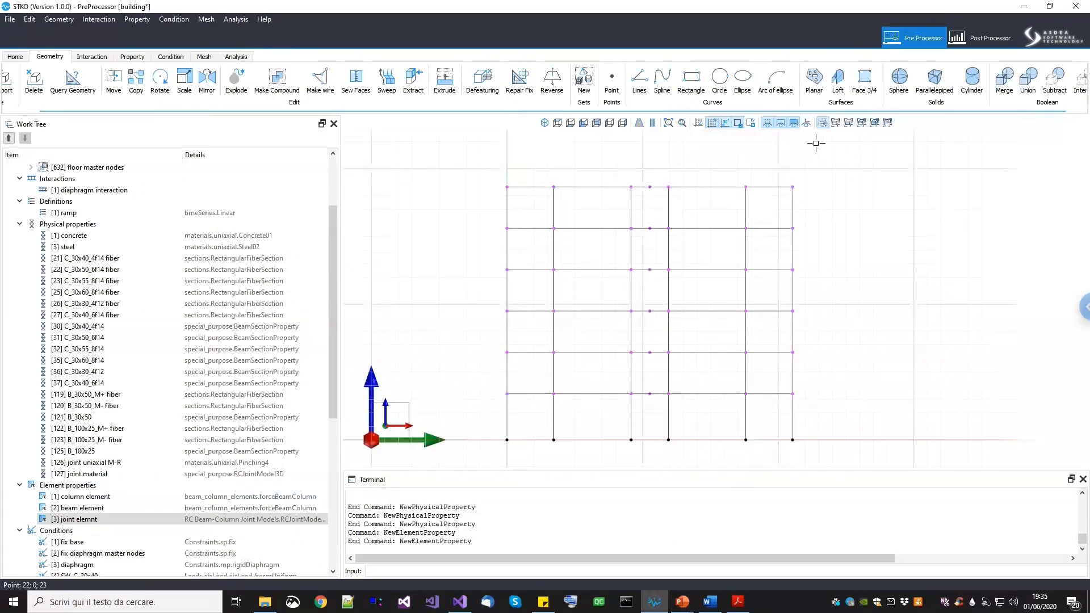
left_click_drag(427, 160, 641, 419)
left_click_drag(665, 167, 906, 408)
middle_click_drag(625, 277, 249, 478)
left_click_drag(97, 474, 383, 414)
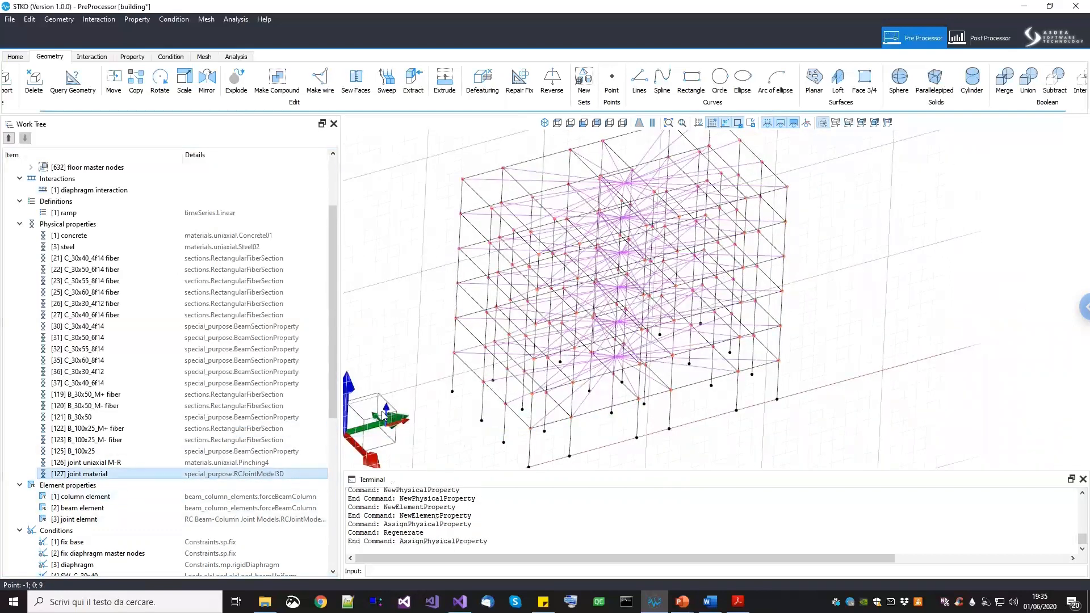
Select the vertices that carry the joint material and assign the "joint elemnt" element property to them
right_click(142, 476)
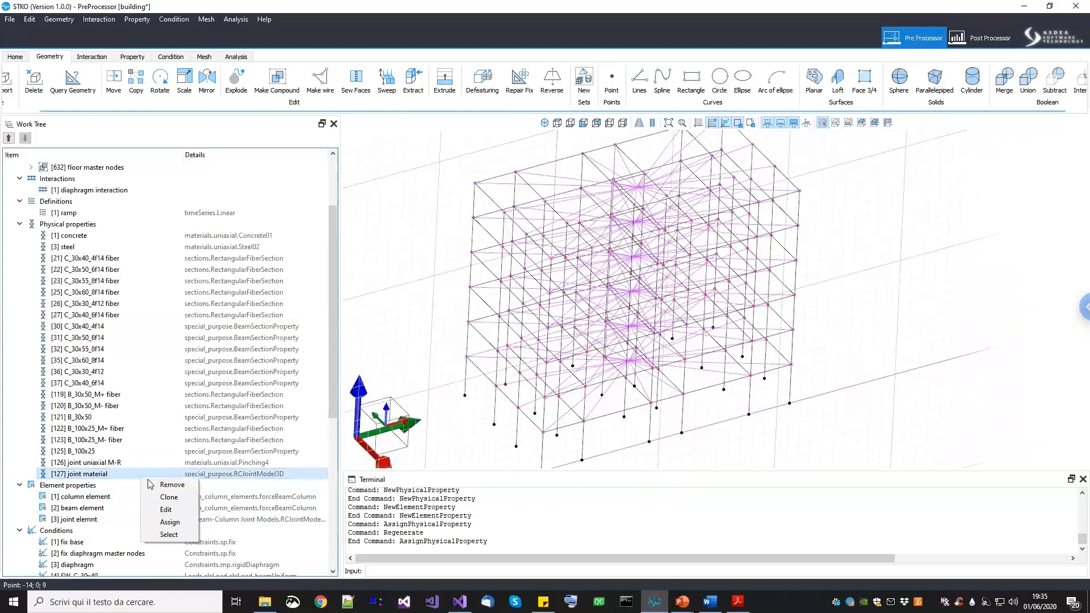
left_click(169, 535)
left_click_drag(86, 525, 417, 401)
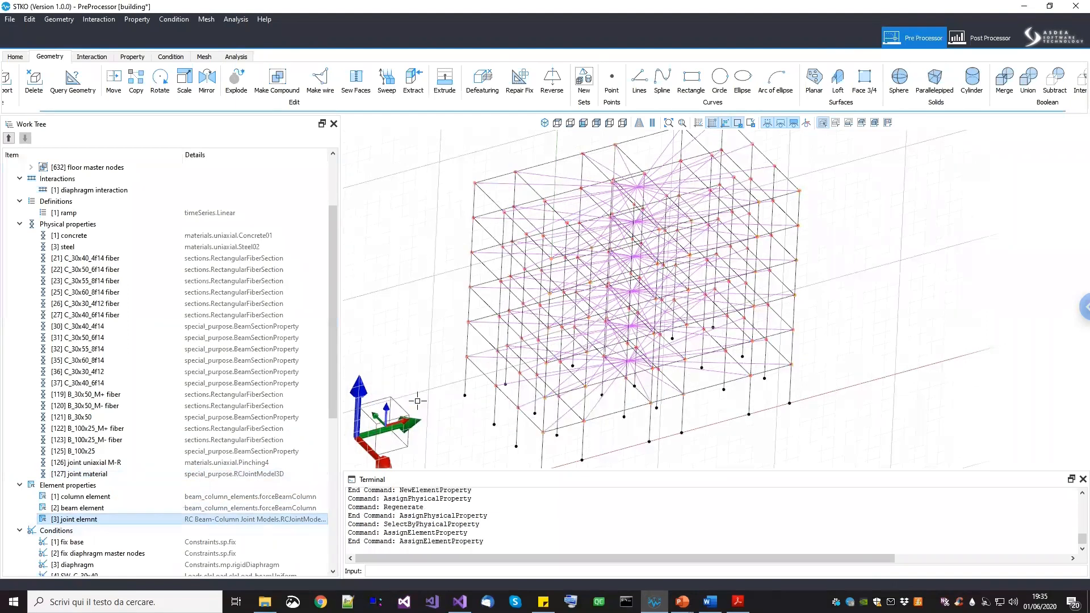
Examine the extruded beam and column sections around the building's top corner joint, coloured by physical property
left_click(131, 57)
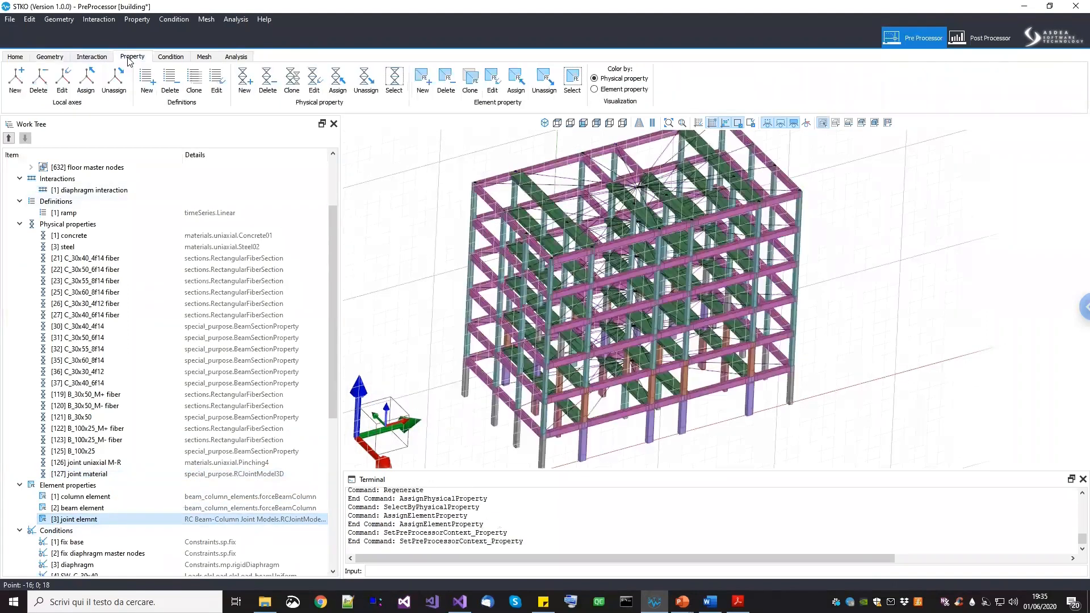
left_click(544, 122)
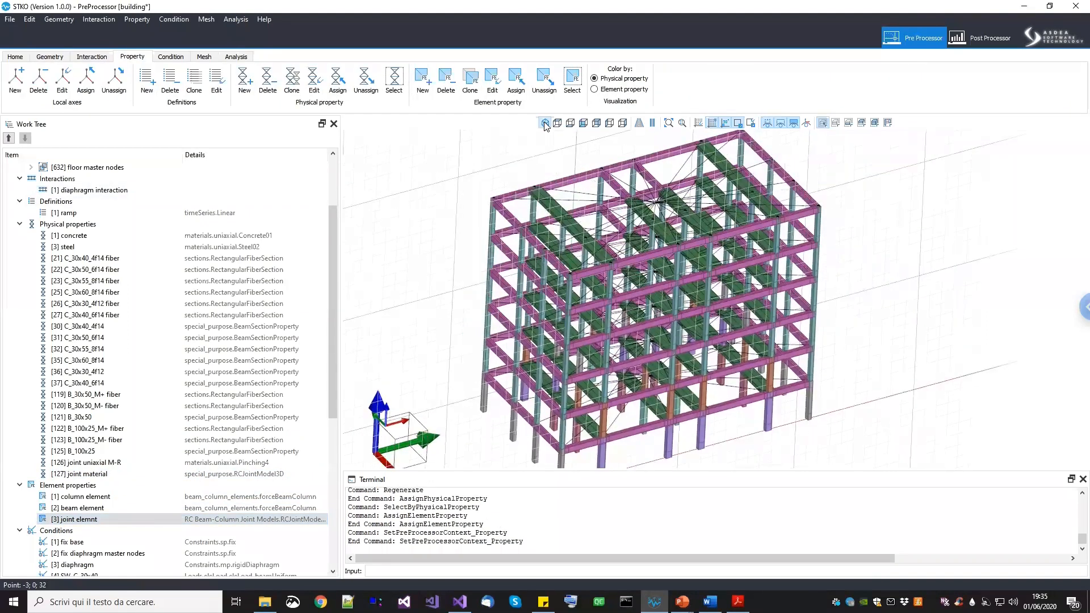
scroll(686, 287, "up", 3)
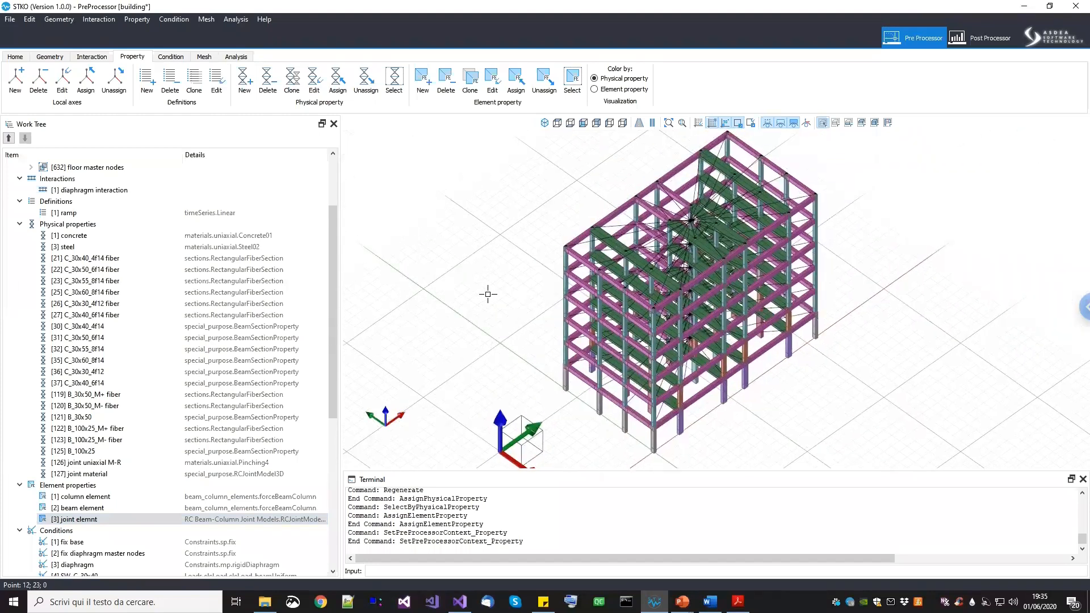
scroll(539, 250, "up", 5)
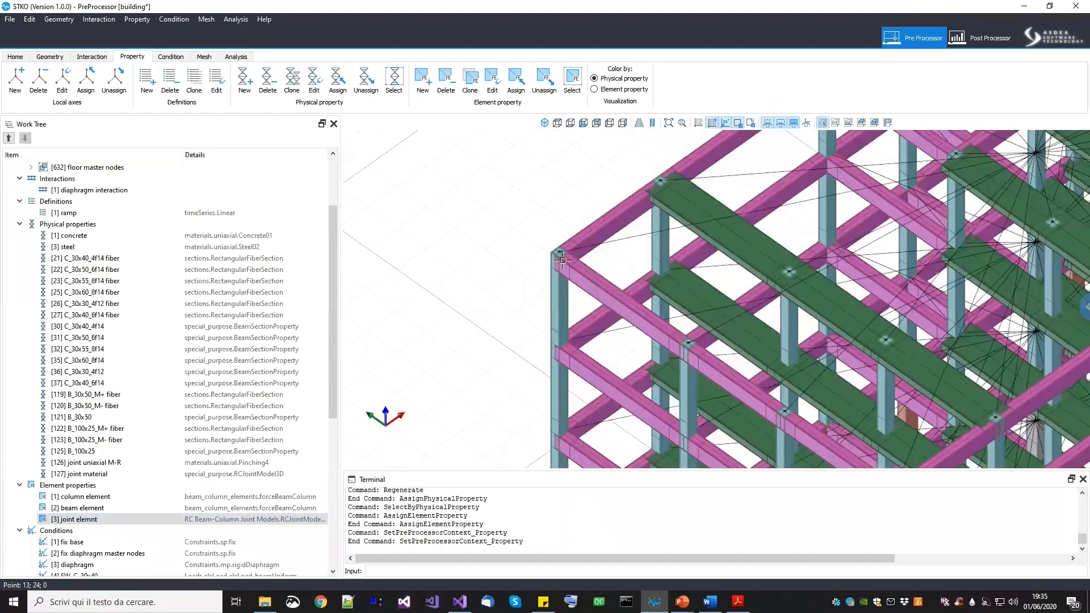
scroll(563, 261, "down", 2)
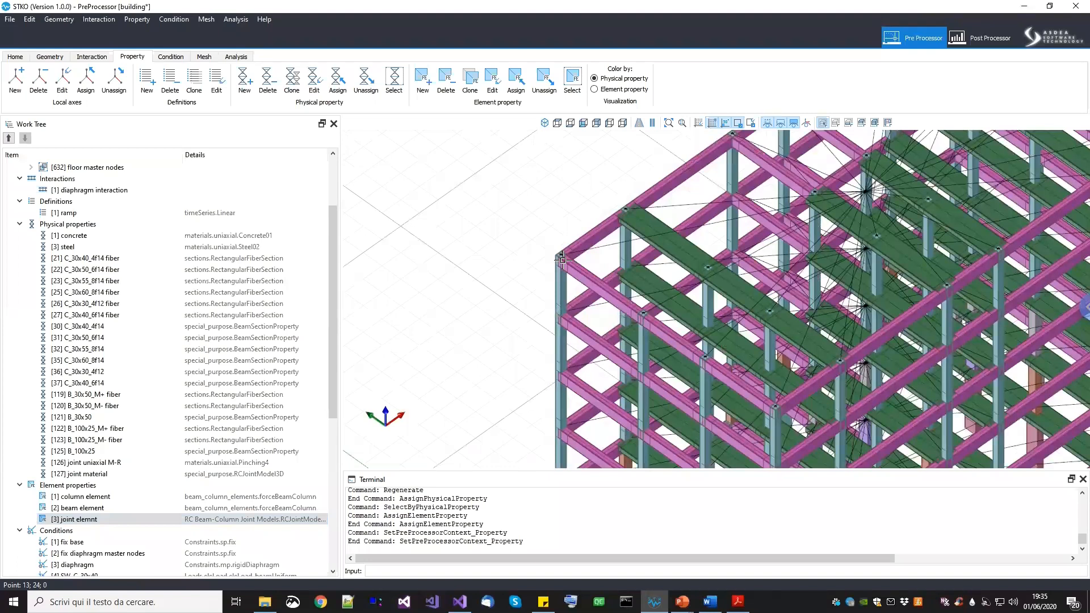
scroll(563, 261, "down", 4)
scroll(549, 247, "up", 5)
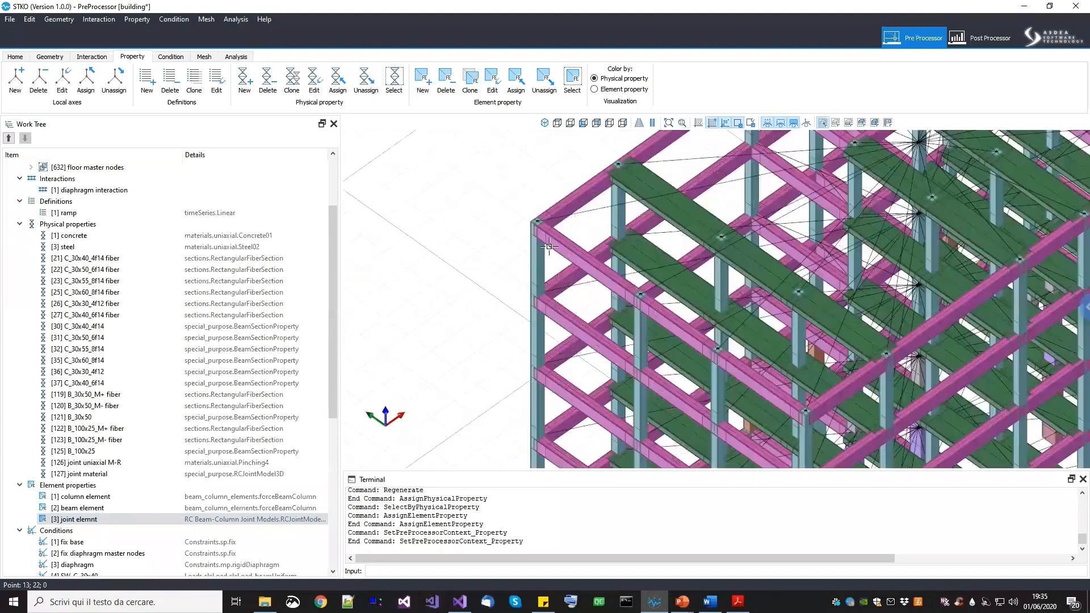
scroll(550, 204, "up", 2)
scroll(488, 216, "up", 2)
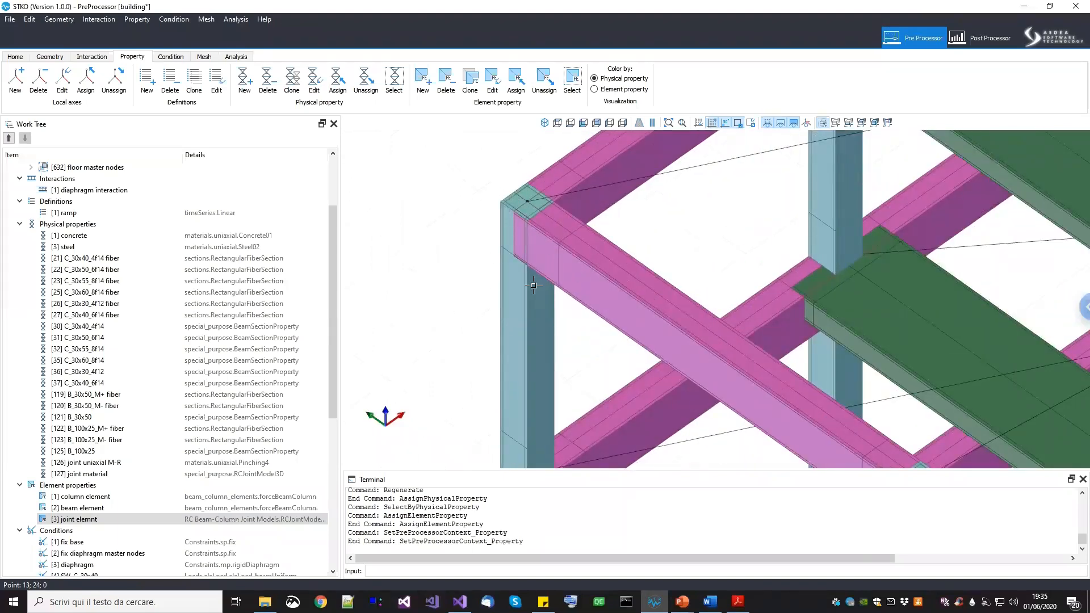
scroll(526, 253, "down", 8)
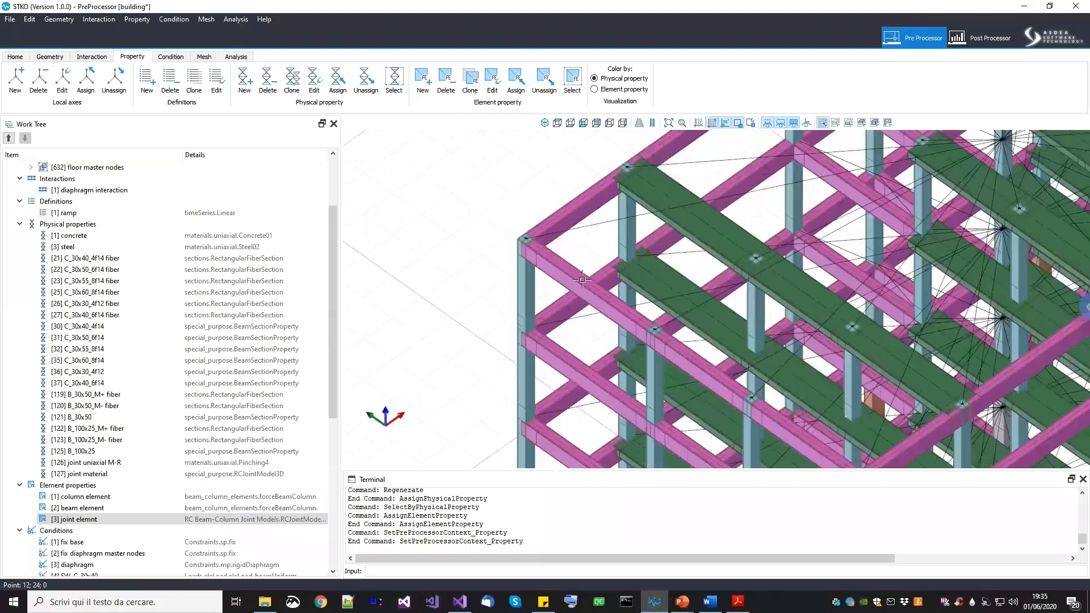
Save the building model and run the analysis with the opensees solver
left_click(11, 20)
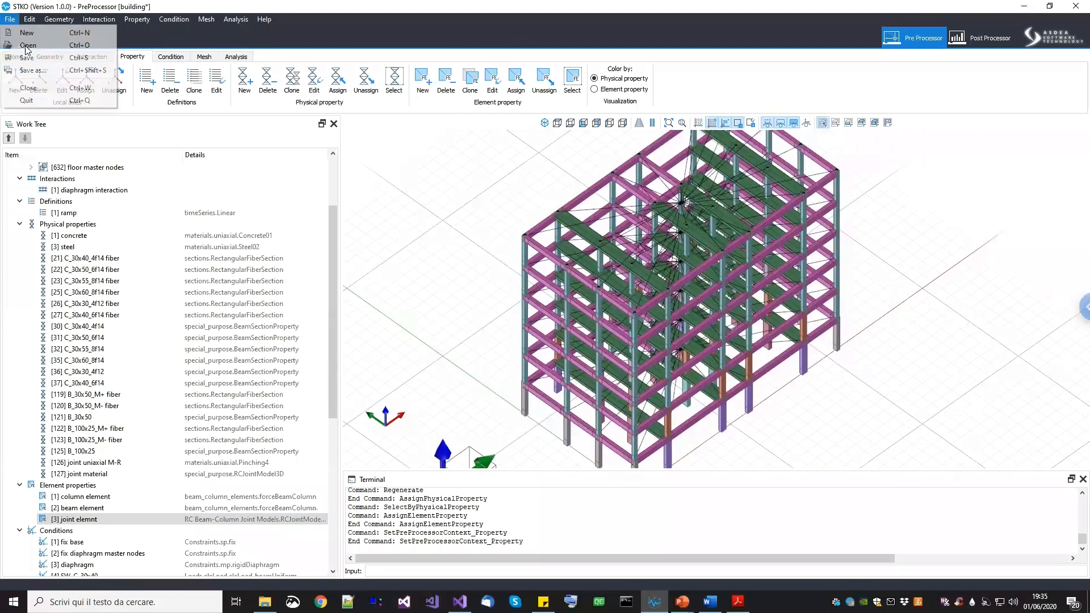
left_click(34, 59)
left_click(236, 56)
left_click(194, 82)
left_click(655, 523)
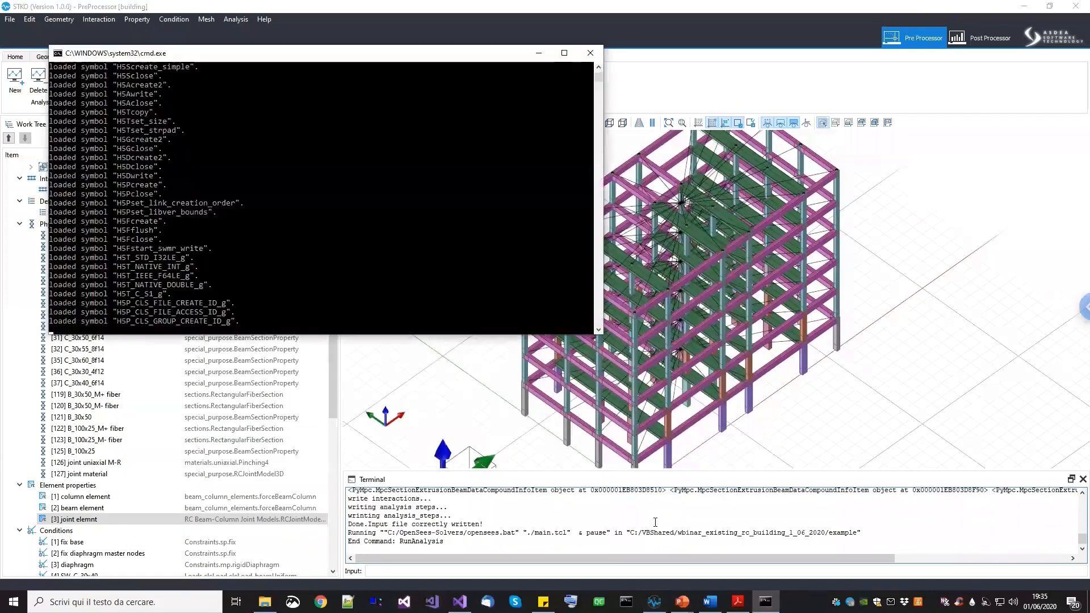
Review the "PO - pdelta - offset" chart data and the PO chart in the post-processor
left_click(980, 38)
left_click(113, 240)
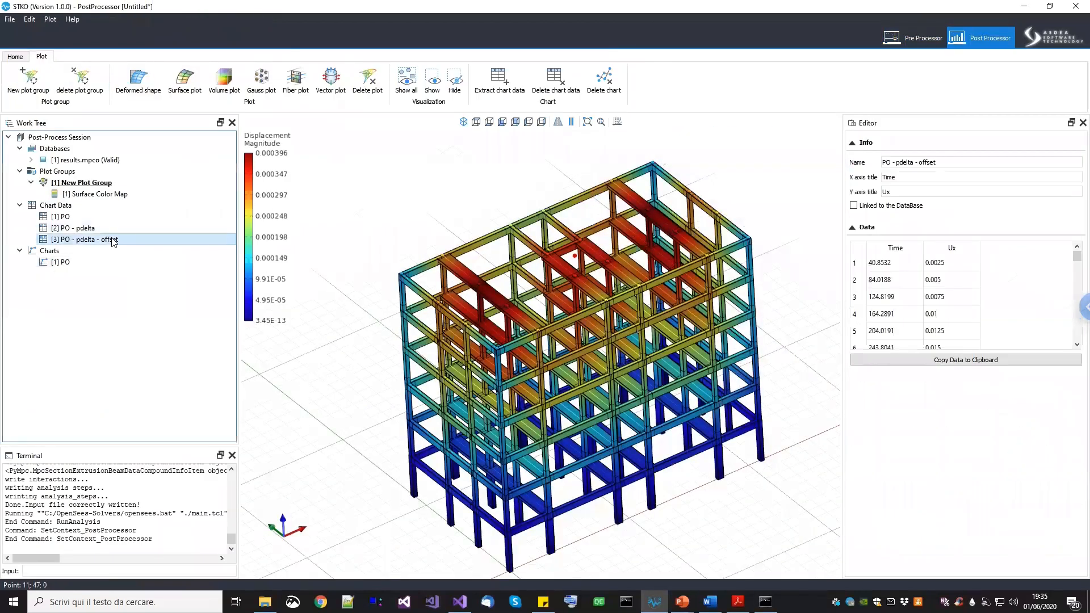
left_click(61, 262)
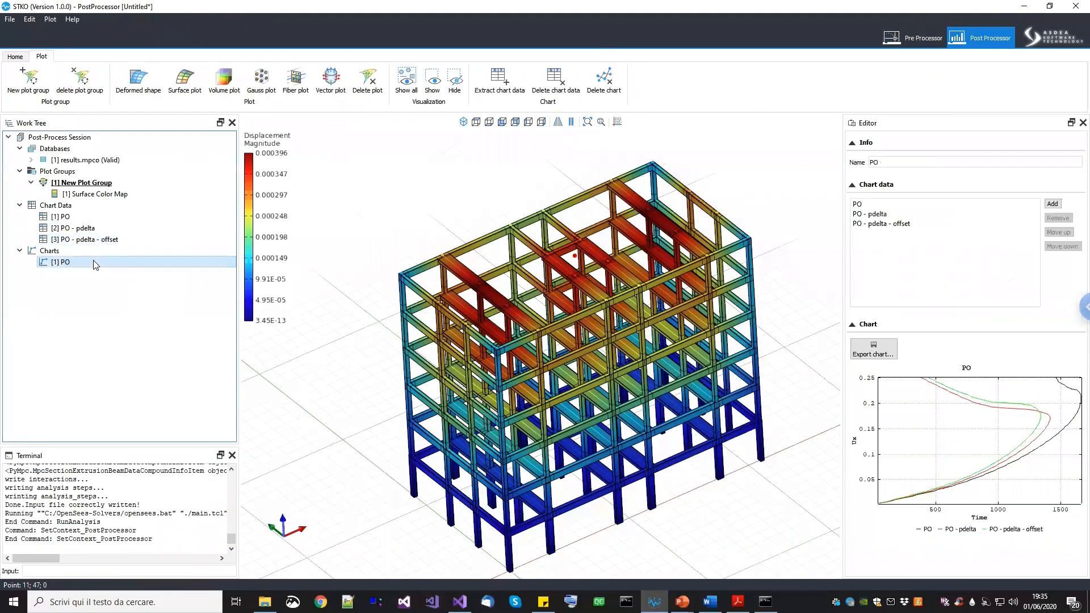
left_click(914, 45)
Bring up the solver console and dismiss it after the analysis run ends
left_click(765, 601)
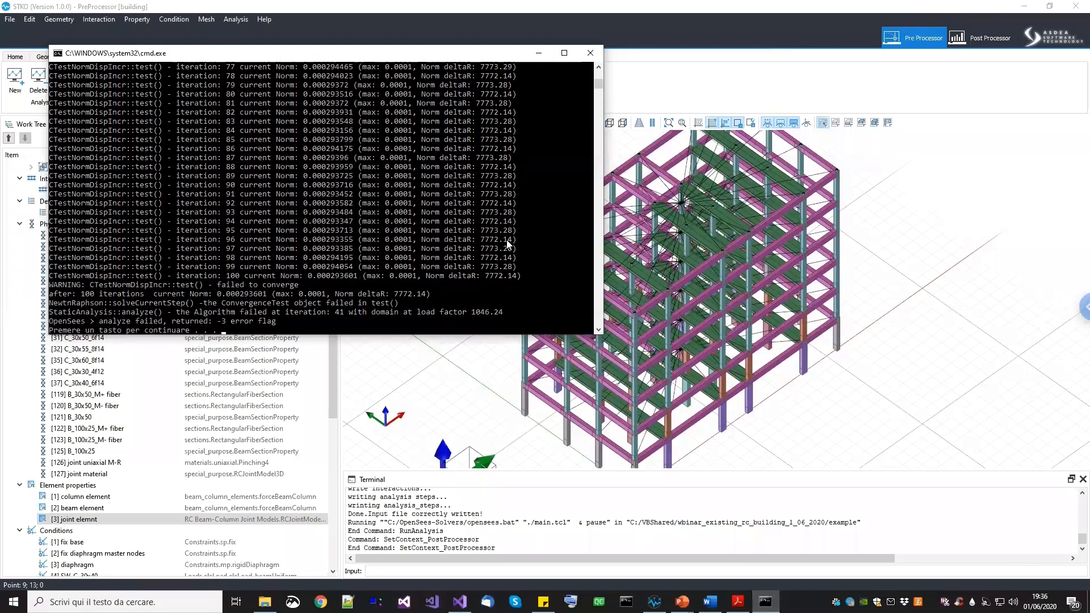
left_click_drag(384, 59, 387, 80)
key("Return")
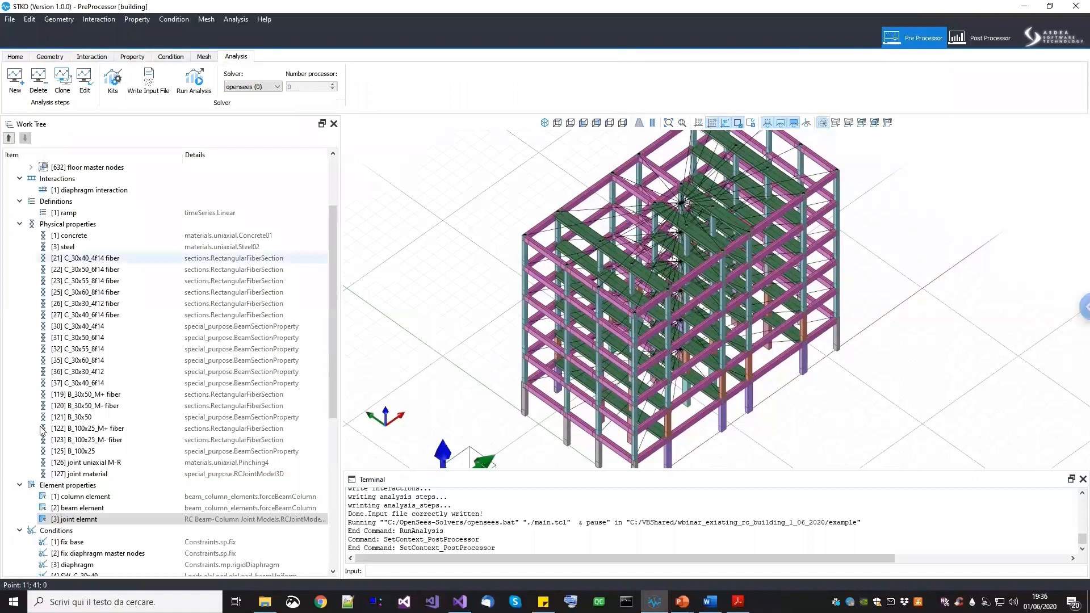
Review the constraint, algorithm and convergence test settings of the horizontal analysis step without changing them
scroll(91, 531, "down", 1)
scroll(90, 531, "down", 8)
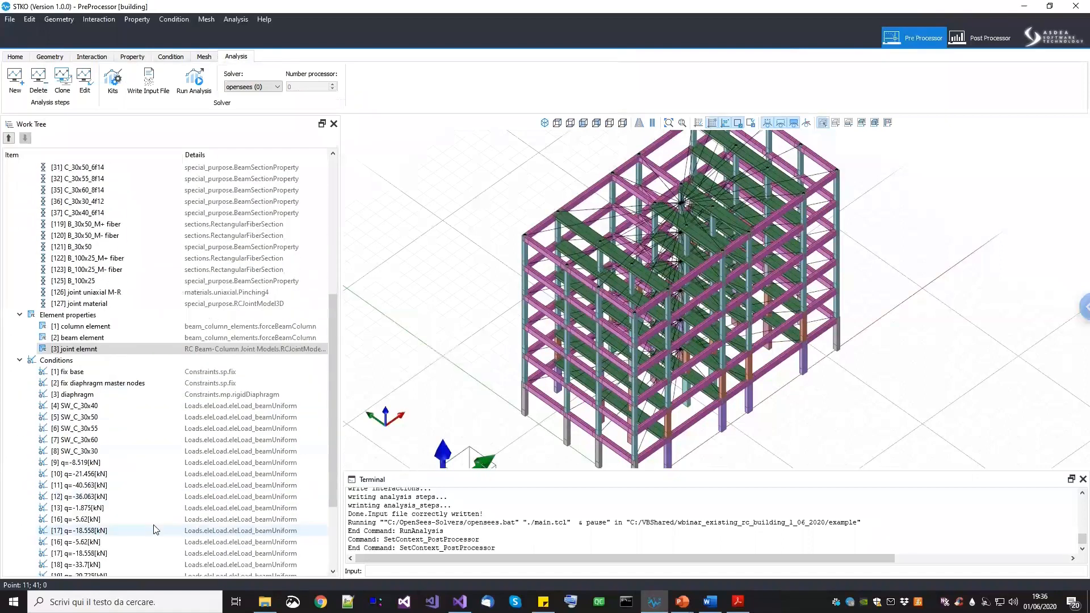
right_click(93, 563)
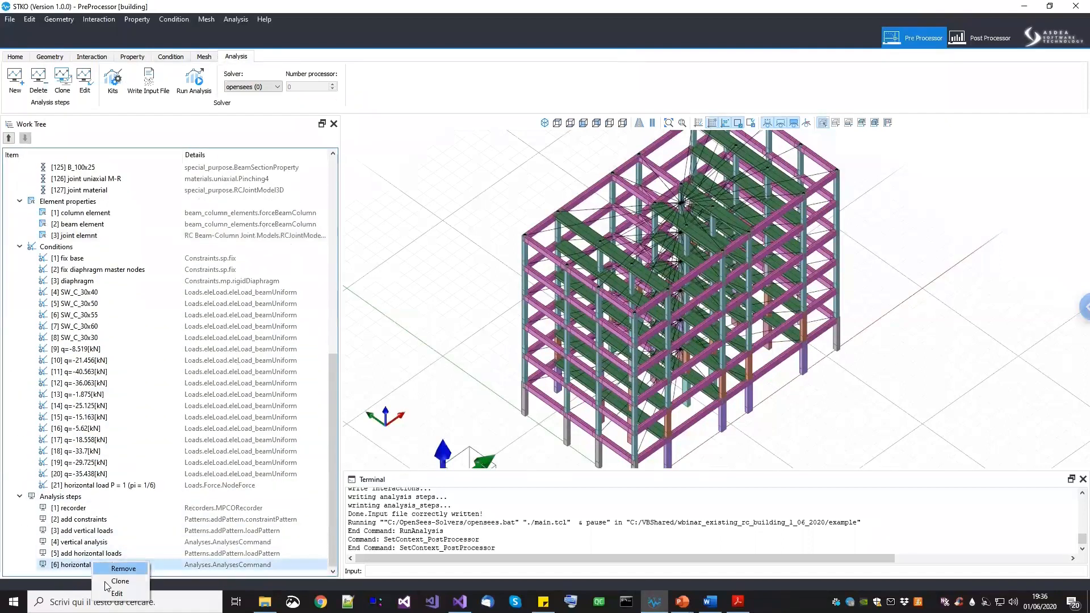
left_click(108, 593)
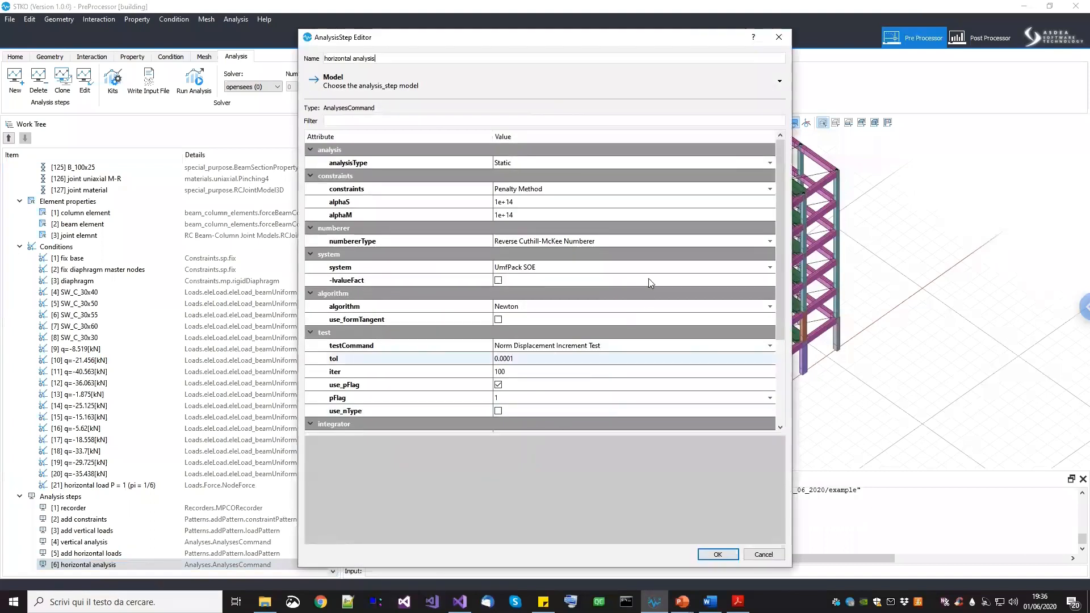
left_click(755, 555)
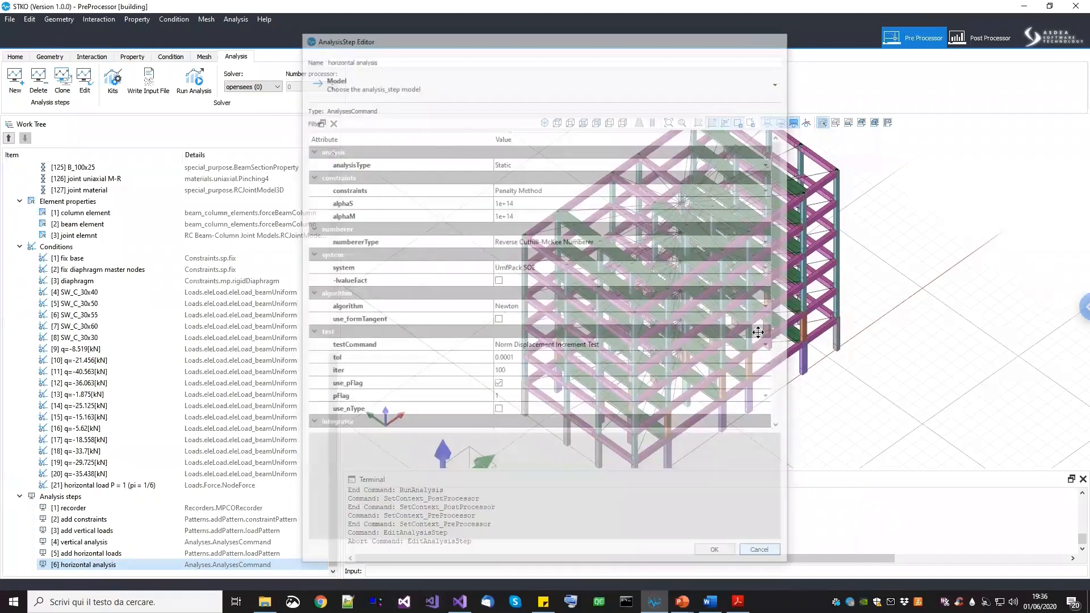
Reload the results.mpco database in the post-processor
left_click(994, 37)
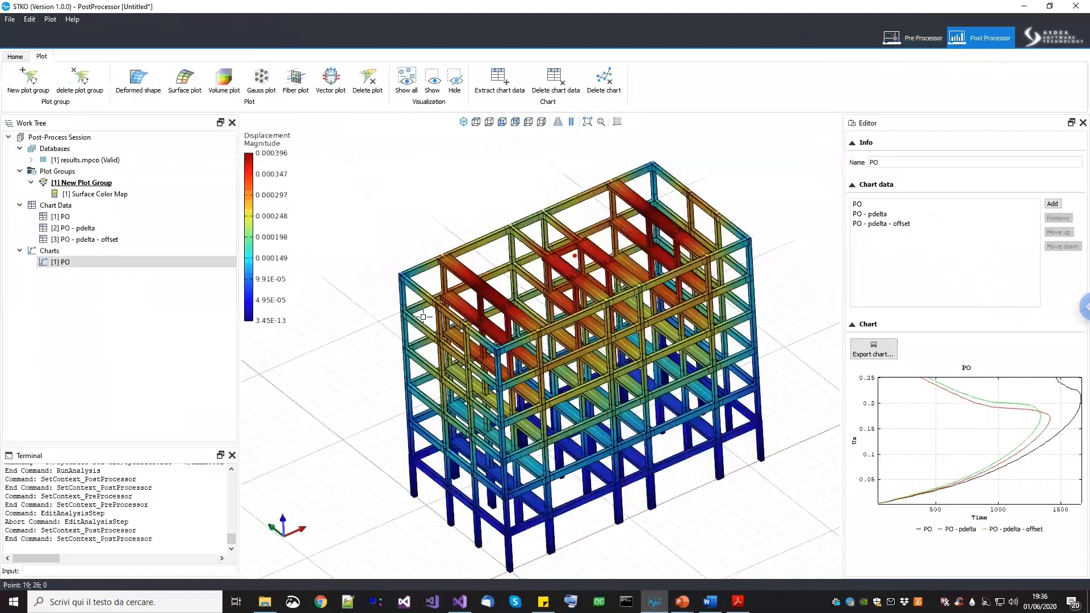
left_click_drag(733, 369, 767, 401)
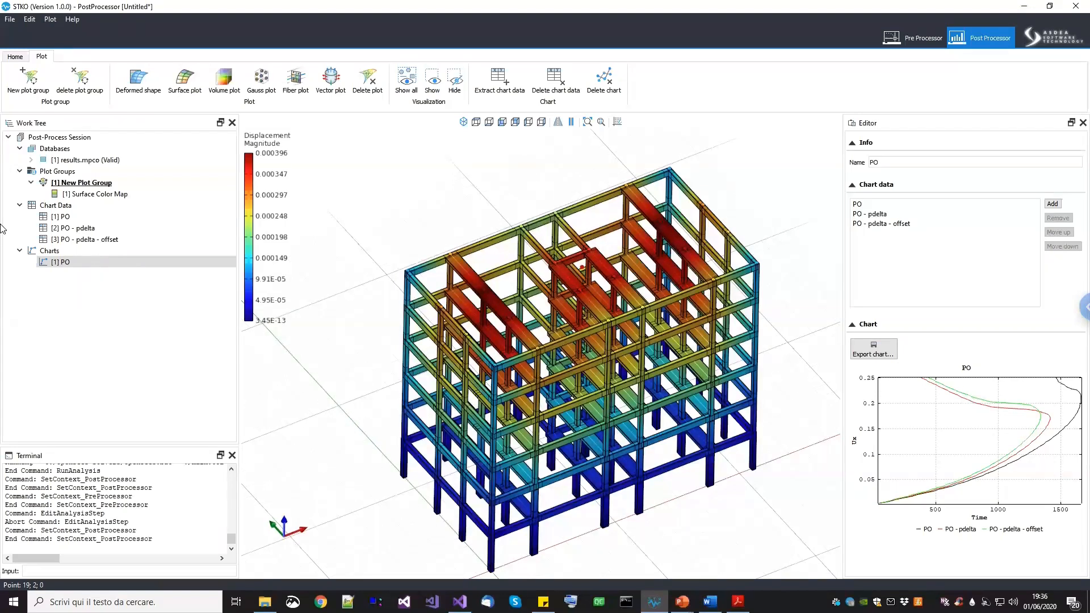
right_click(69, 160)
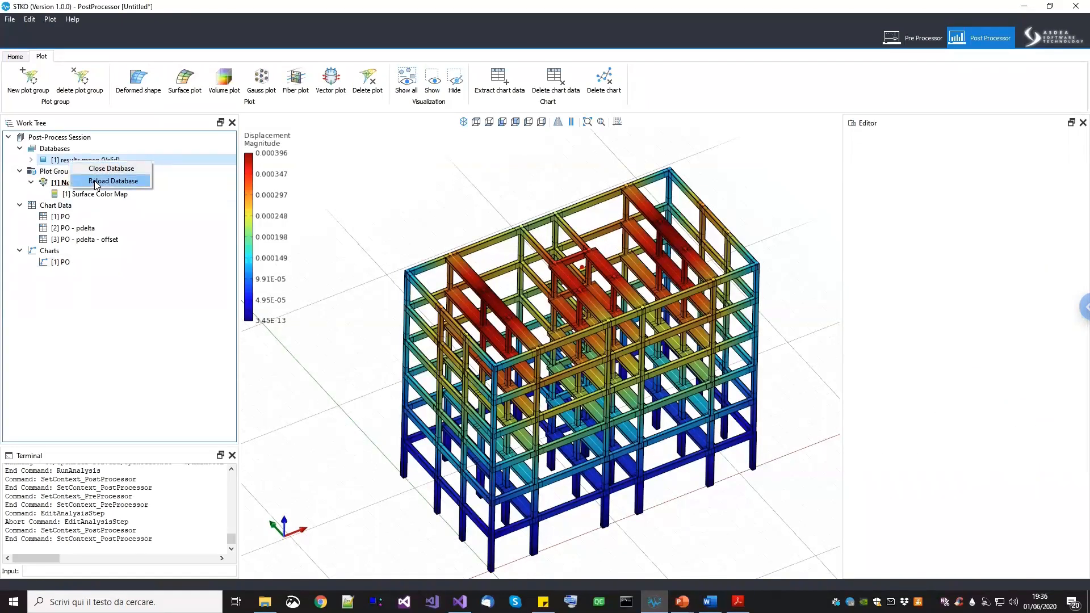
left_click(95, 181)
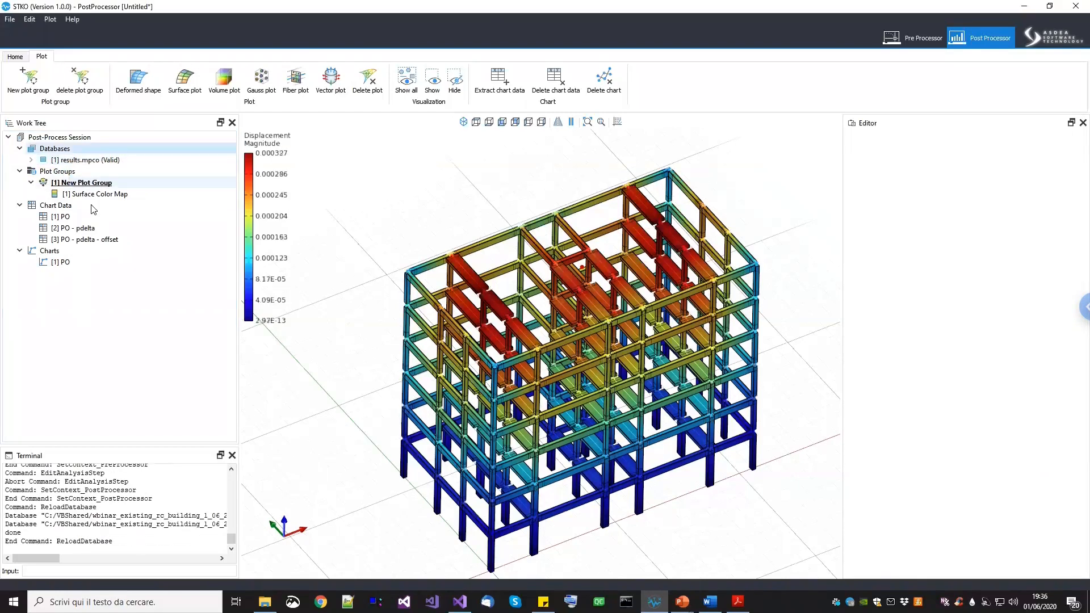
Examine the beam-column joint regions in the displacement magnitude plot of the building
scroll(576, 350, "up", 10)
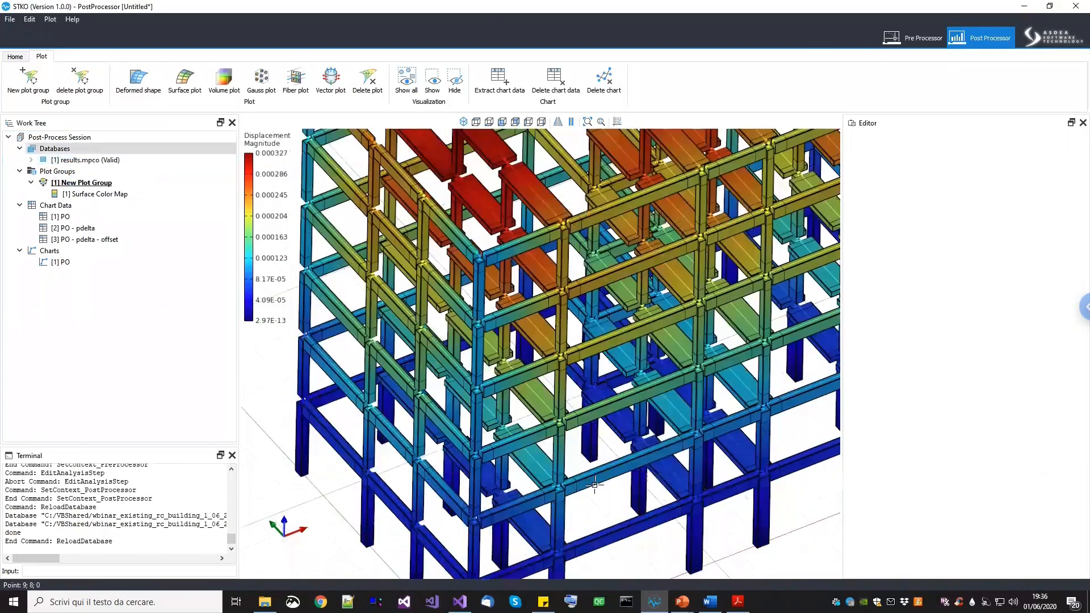
scroll(590, 427, "down", 2)
scroll(511, 321, "down", 2)
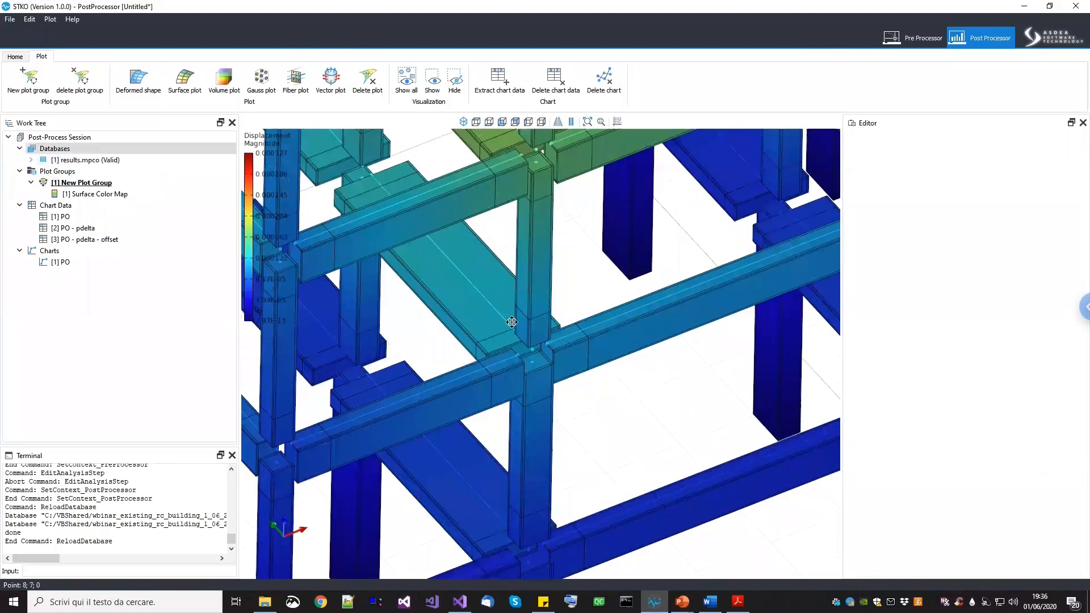
scroll(504, 294, "down", 2)
scroll(505, 294, "up", 5)
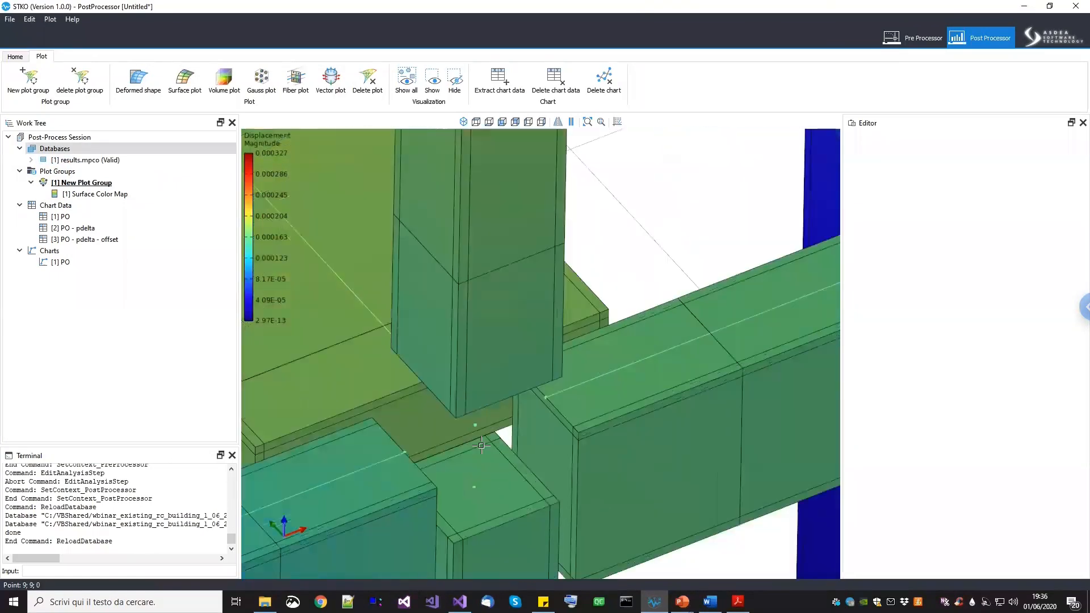
scroll(475, 425, "down", 8)
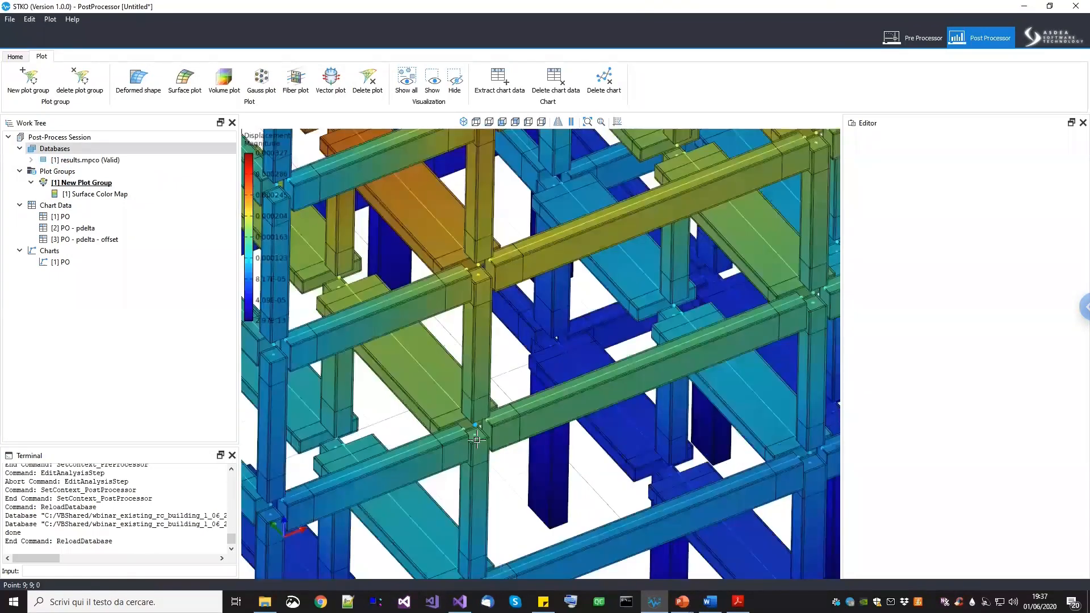
Turn off the beam extrusion in the surface color map of the building
left_click(96, 195)
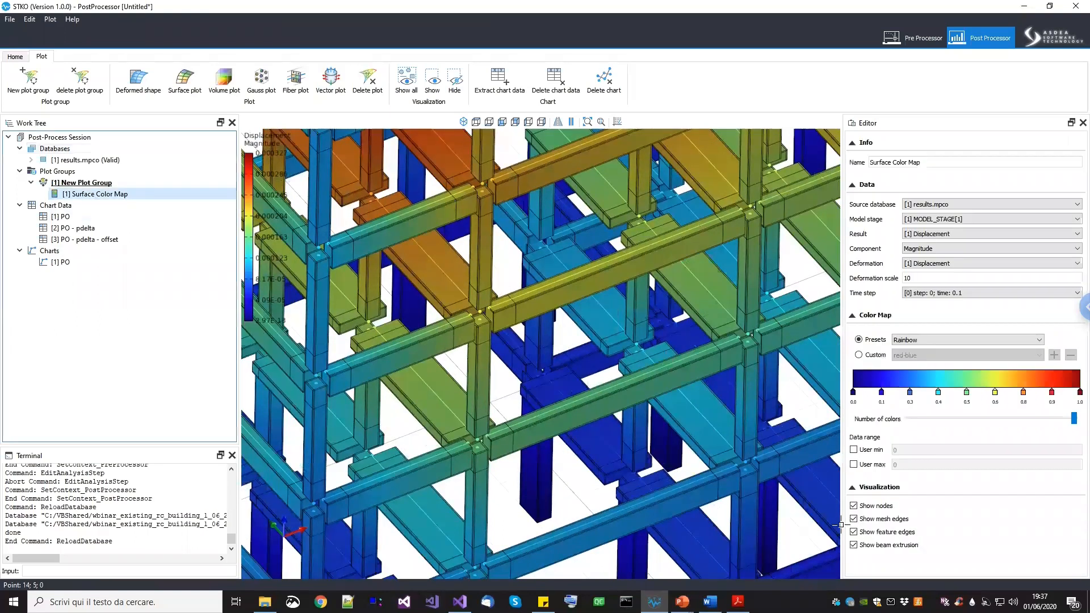
left_click(870, 546)
scroll(528, 406, "down", 6)
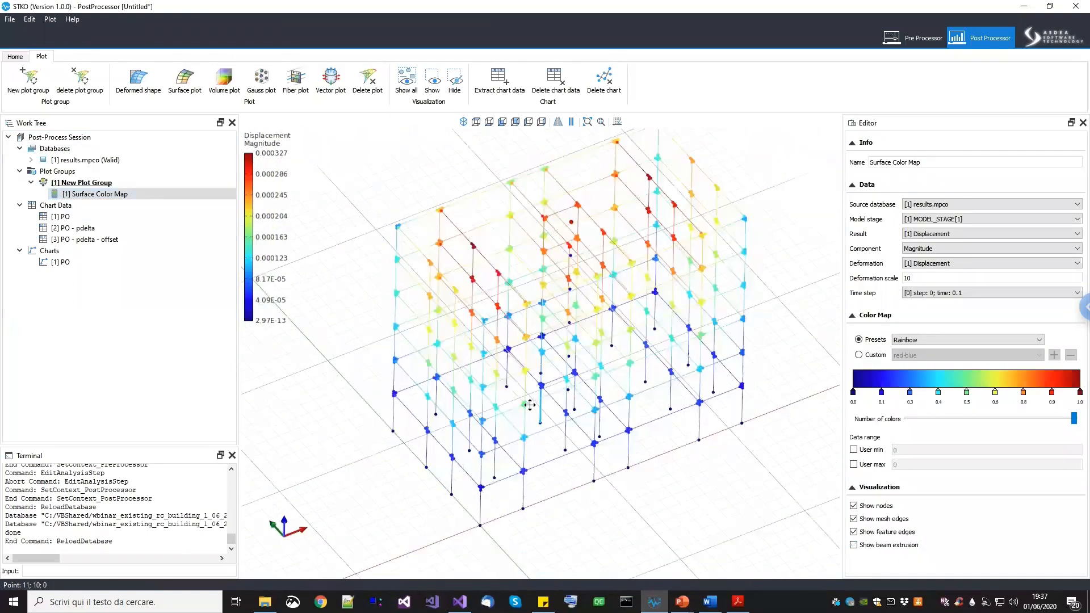
Query which nodes and elements coincide at the centre of one beam-column joint, without selecting any of them
scroll(667, 236, "up", 10)
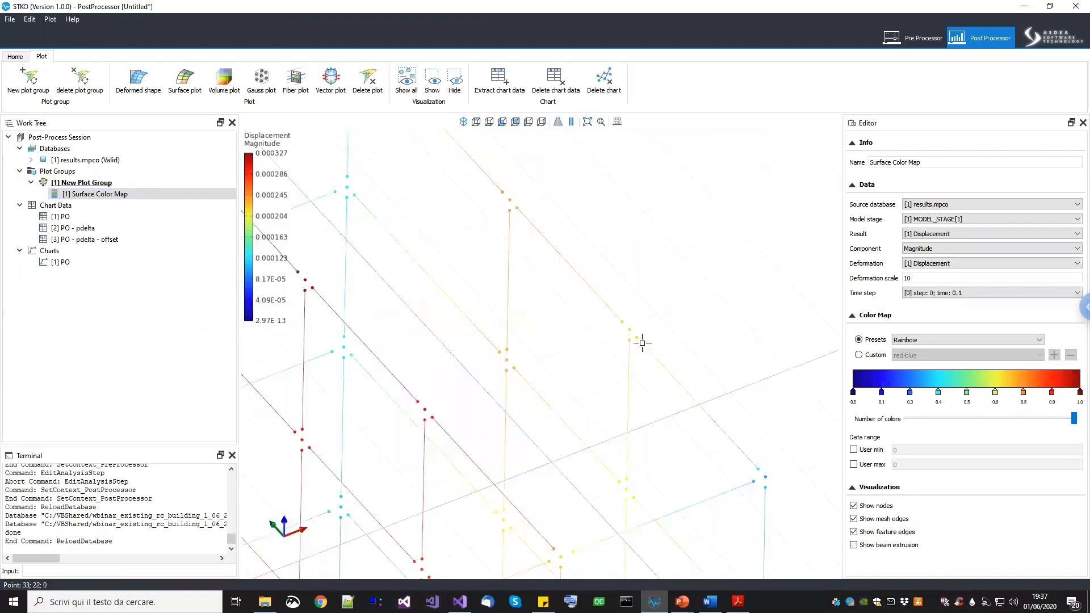
scroll(617, 321, "up", 2)
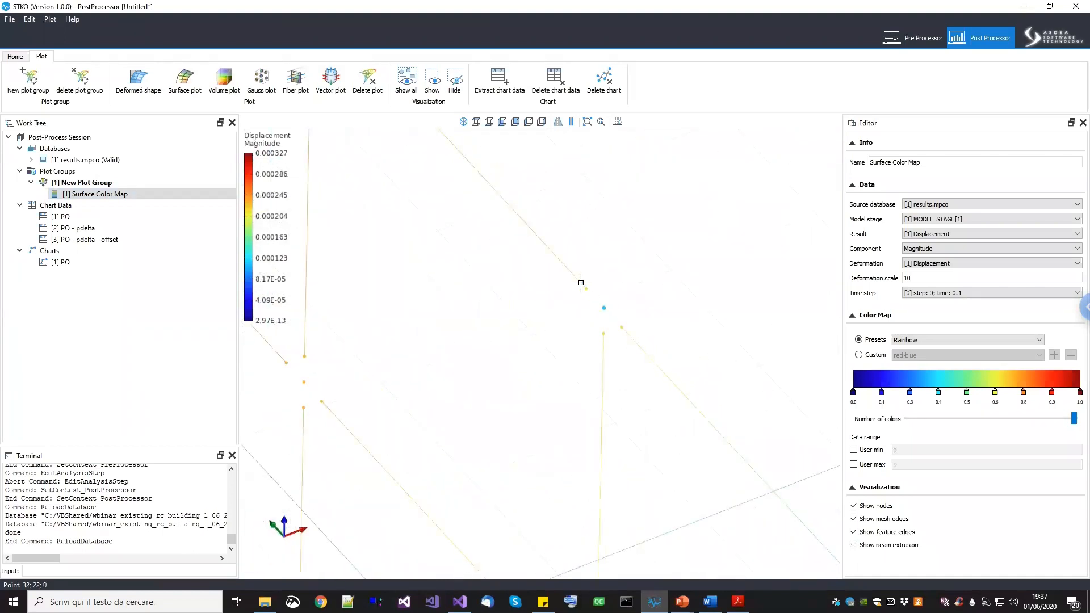
scroll(599, 305, "up", 2)
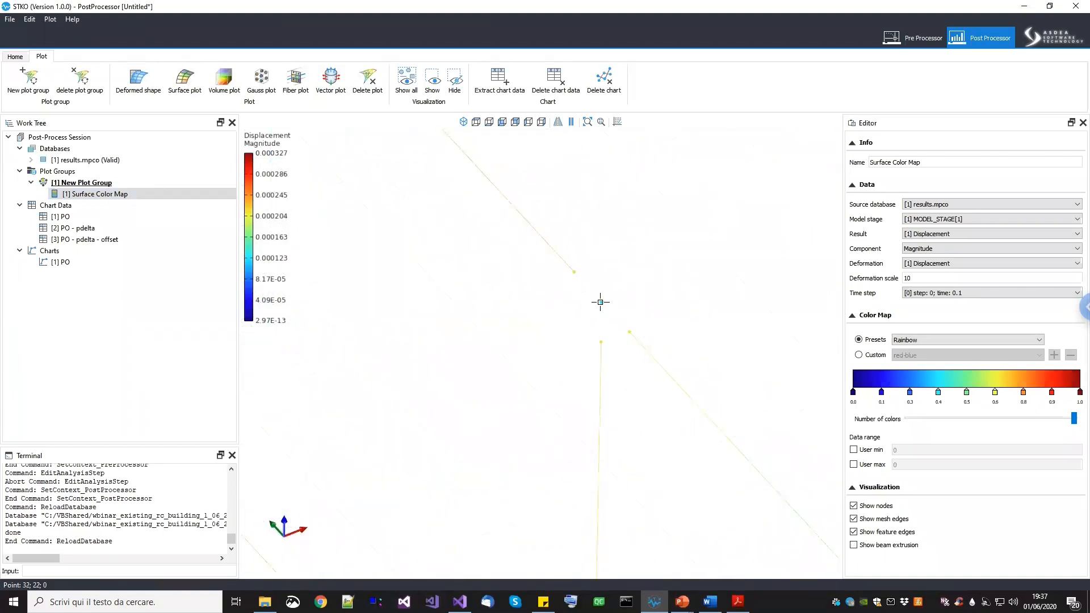
left_click(600, 301)
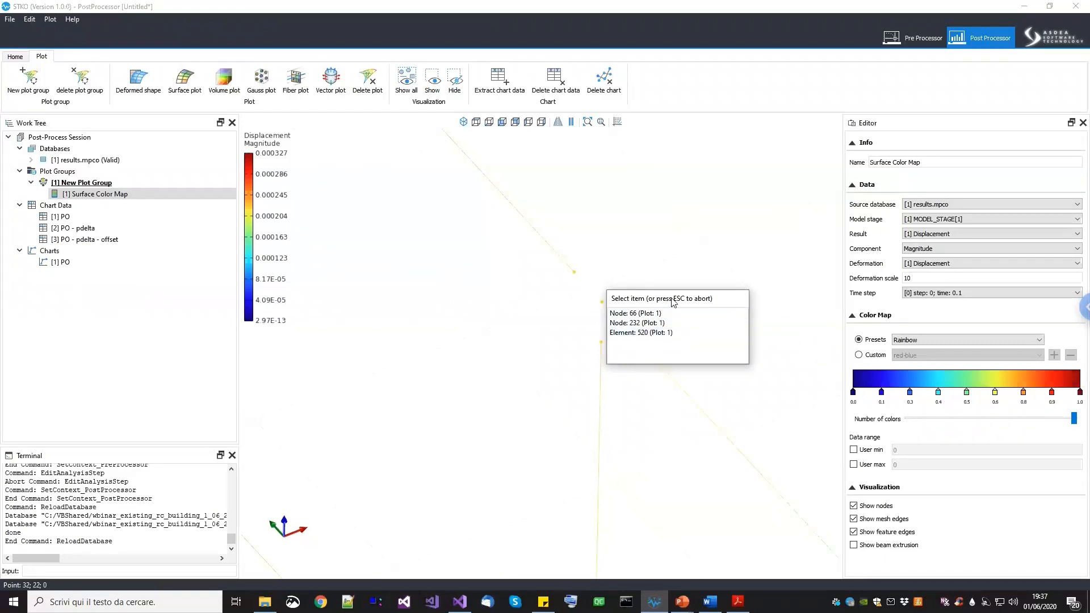
left_click_drag(668, 301, 704, 302)
key("Escape")
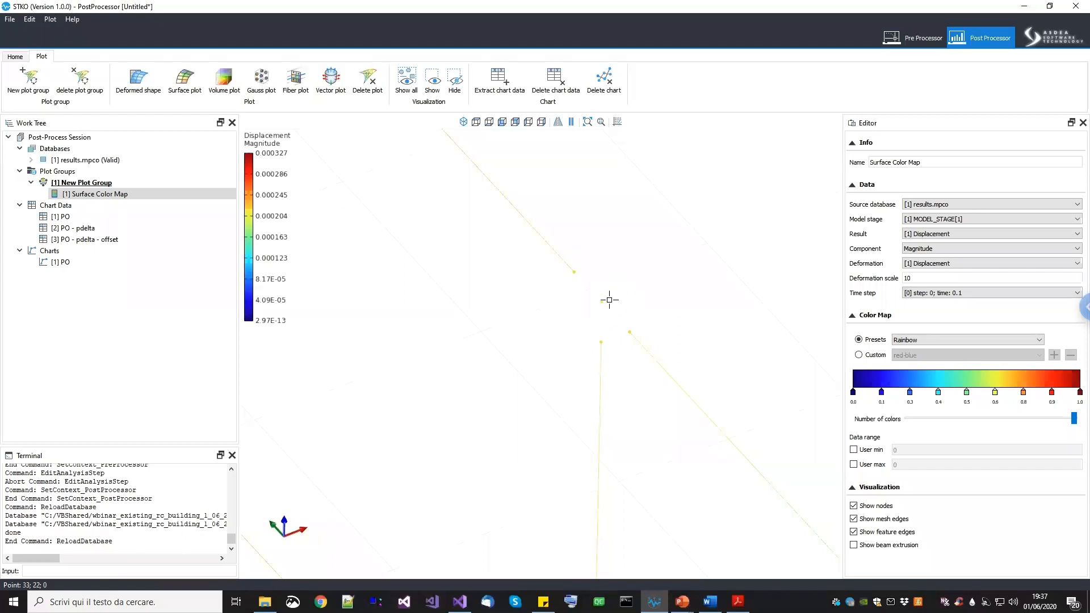
Examine how the separate beam, column and central nodes are arranged in the beam-column joints of the wireframe plot
scroll(608, 299, "down", 2)
scroll(596, 292, "up", 3)
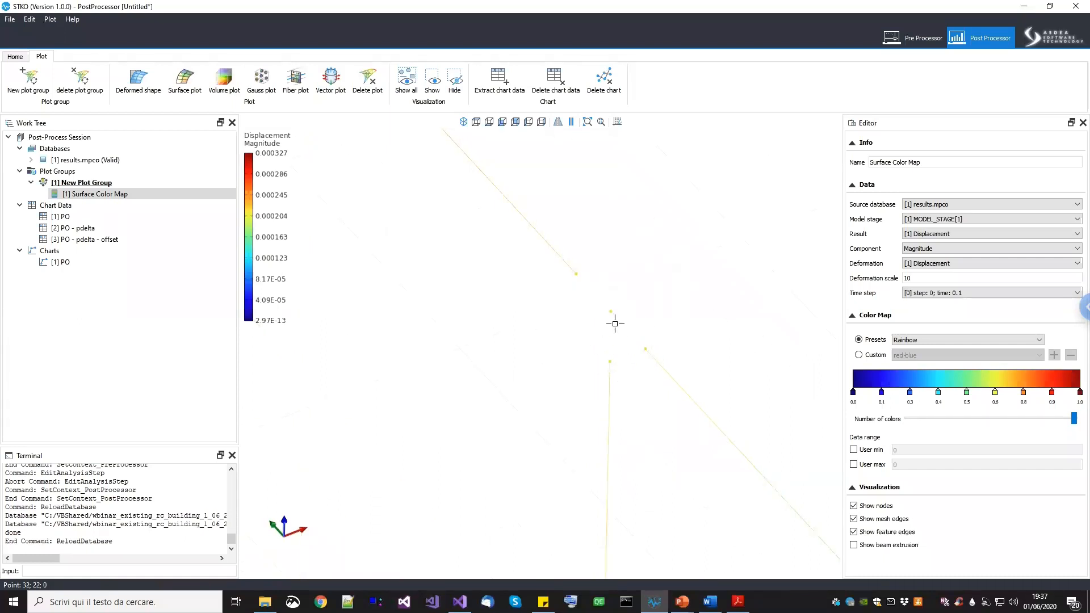
scroll(597, 333, "down", 2)
scroll(597, 316, "down", 2)
scroll(601, 312, "up", 3)
scroll(616, 337, "down", 5)
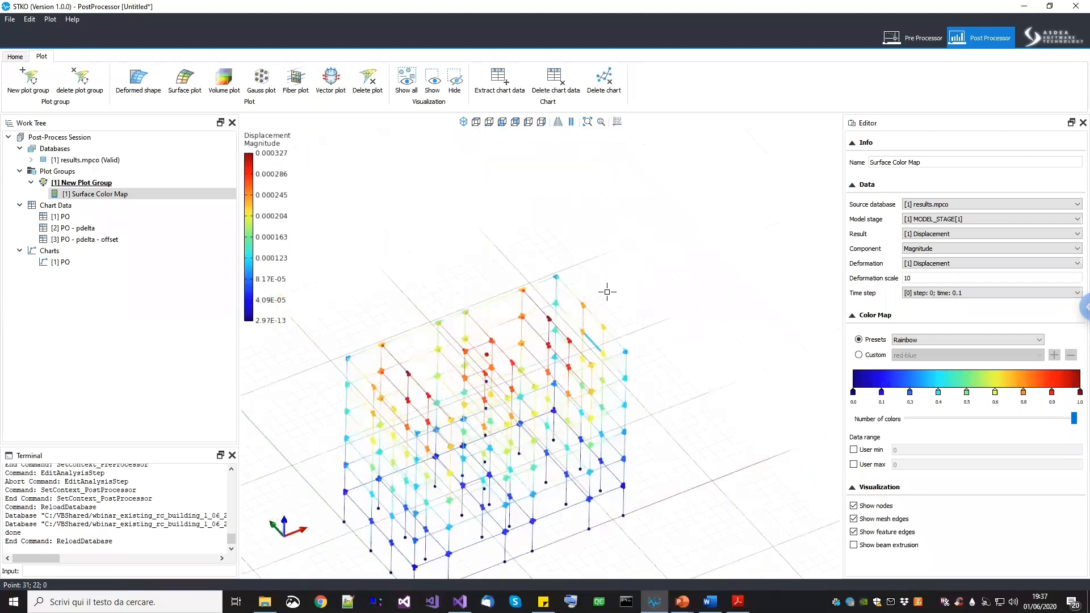
Extract the roof master node's Ux displacement against pseudo time for MODEL_STAGE[2] as chart data "PO - pdelta - offset - joint"
scroll(590, 316, "up", 6)
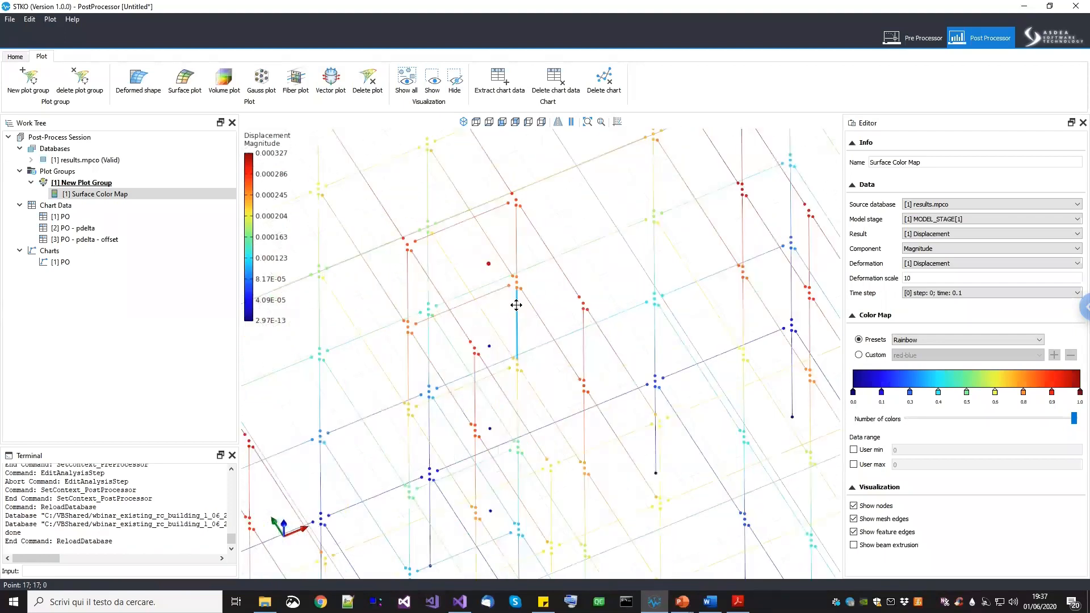
left_click(494, 266)
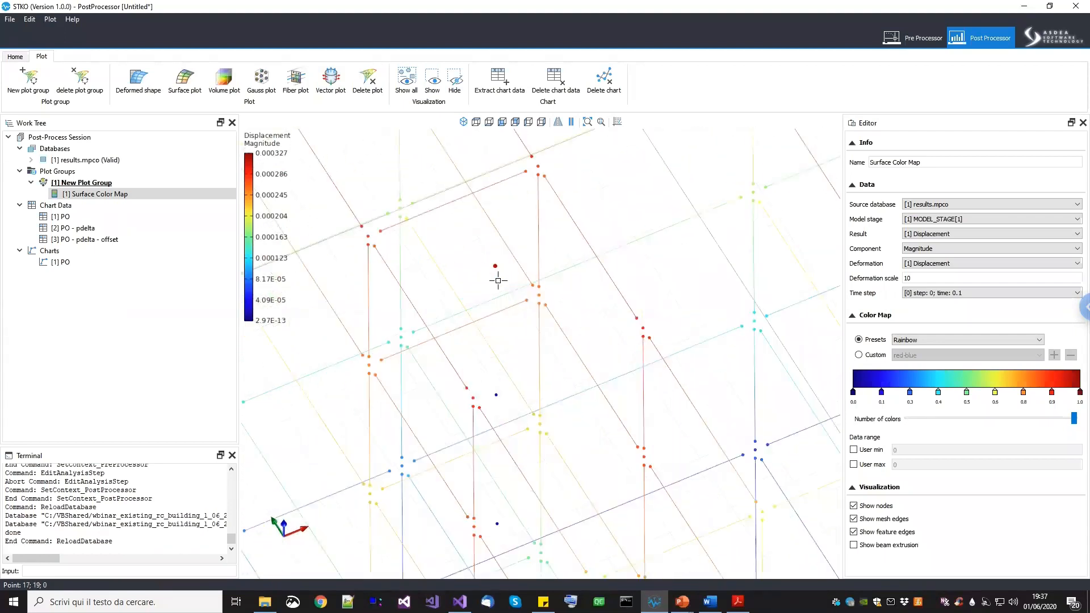
right_click(69, 204)
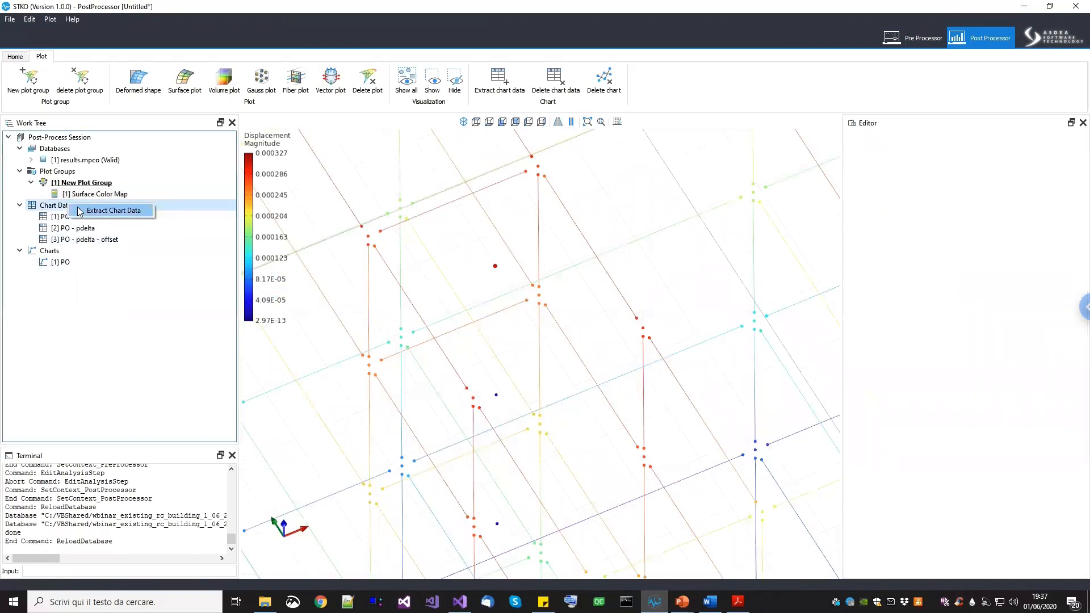
left_click(82, 210)
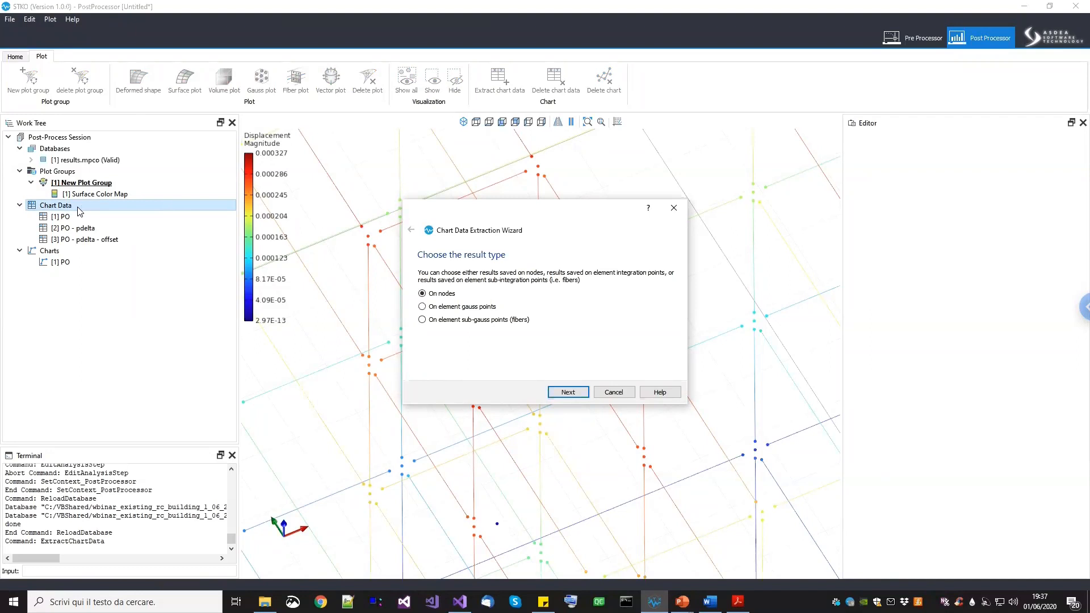
left_click(578, 393)
left_click(485, 319)
left_click(454, 332)
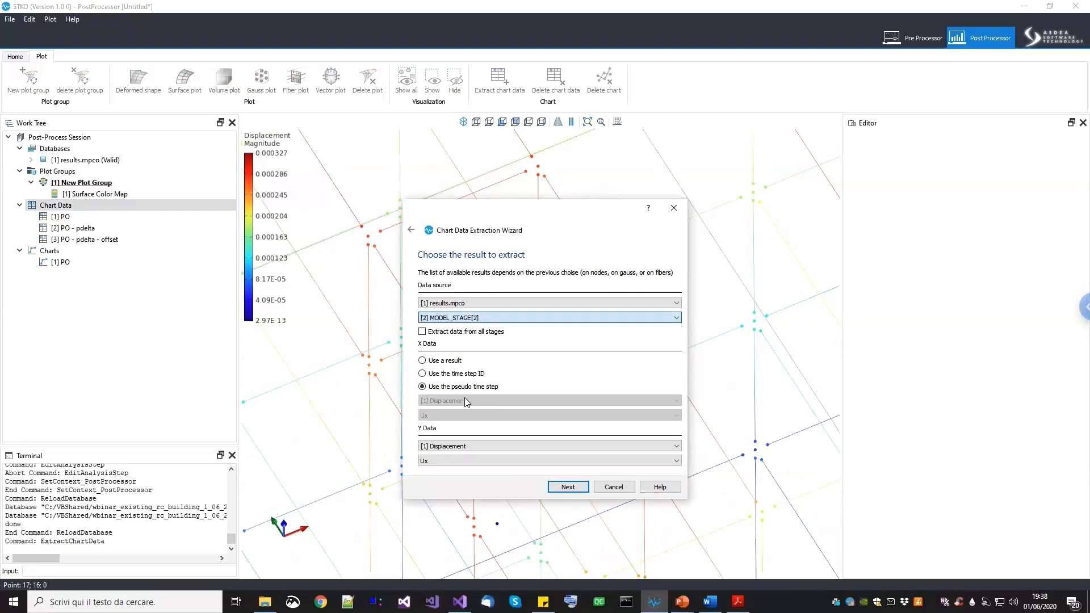
left_click(569, 488)
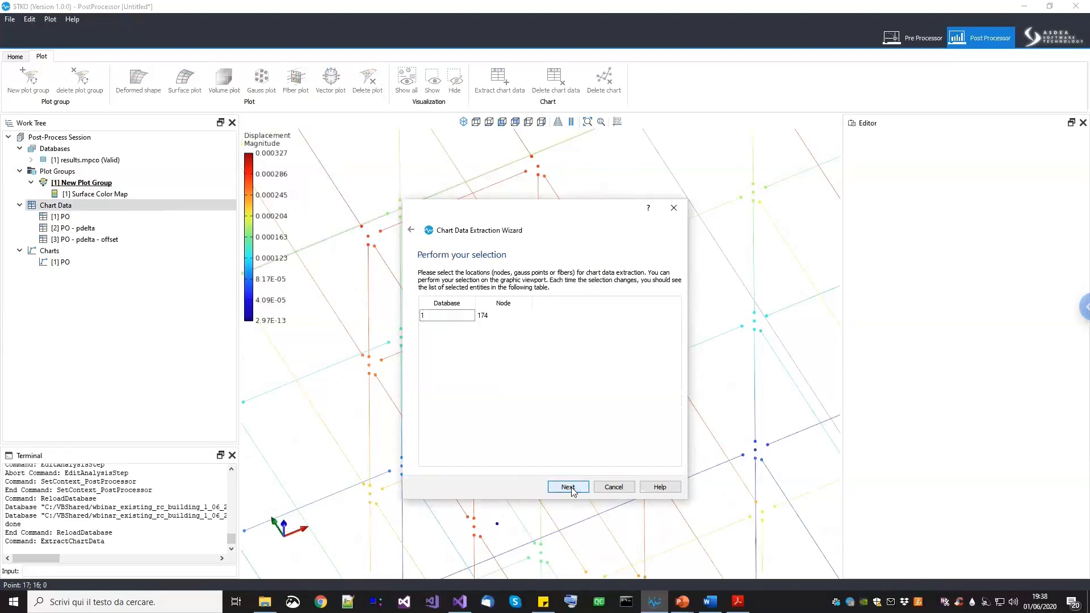
left_click(568, 487)
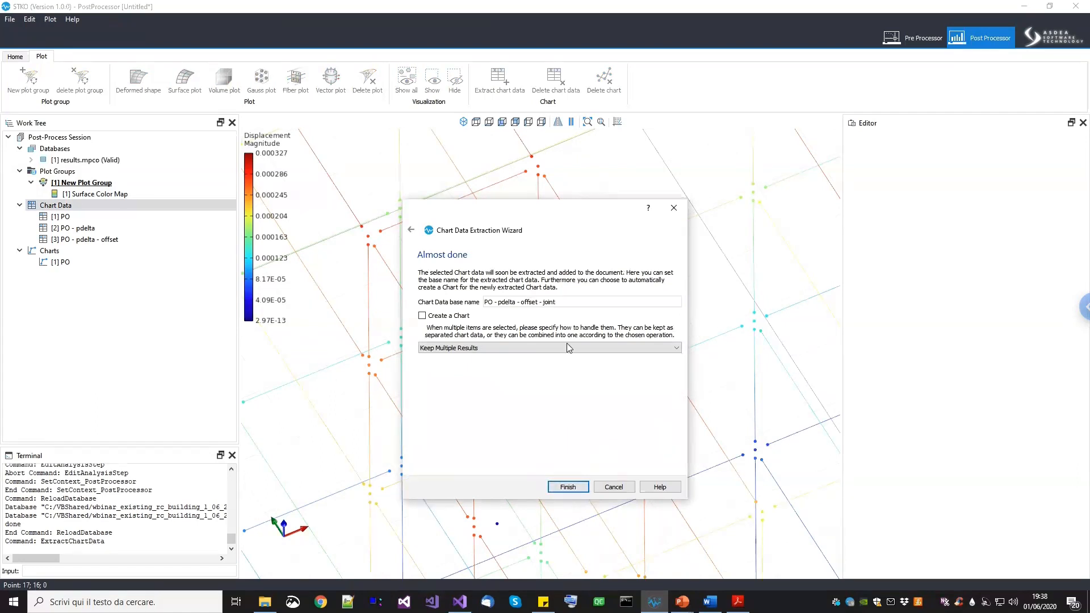
left_click(553, 488)
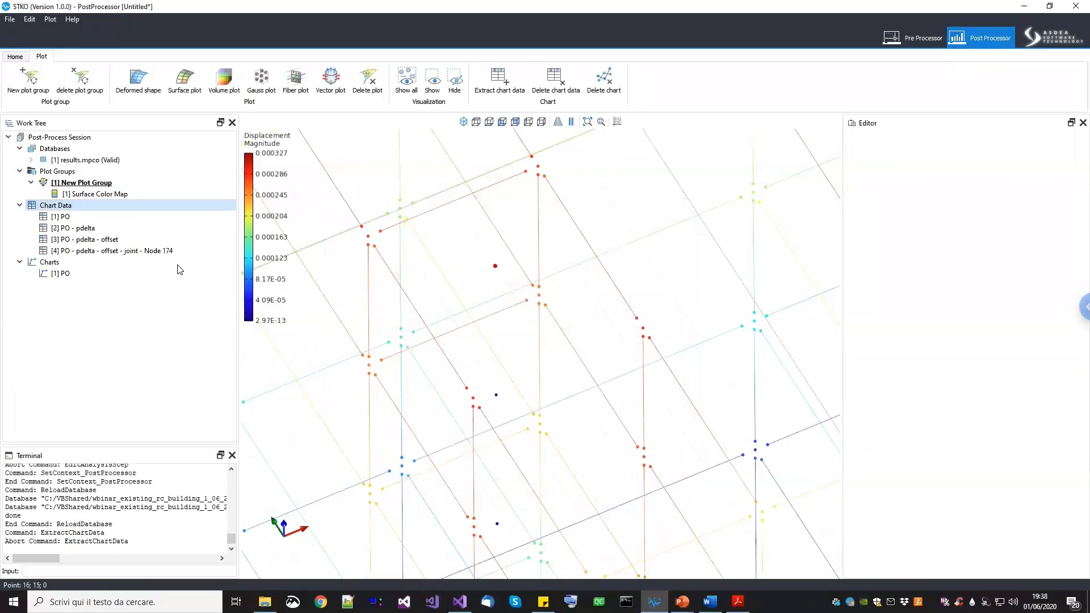
Add the "PO - pdelta - offset - joint" data to the PO chart and compare its curve with the others
left_click(62, 273)
left_click(1051, 203)
left_click(559, 274)
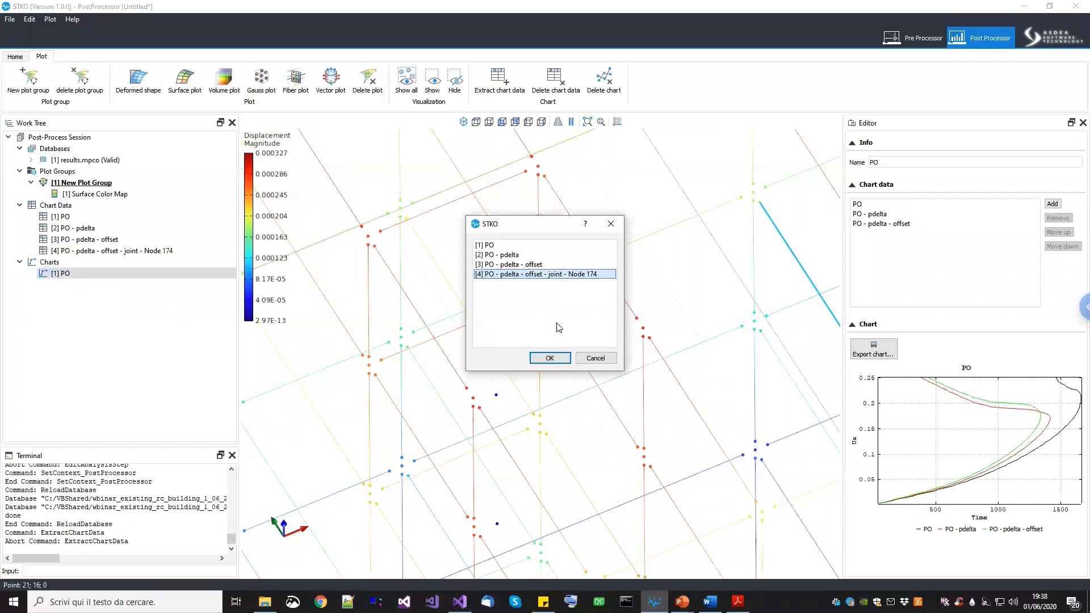
left_click(552, 358)
scroll(995, 450, "up", 4)
scroll(594, 384, "down", 5)
middle_click_drag(573, 366, 562, 364)
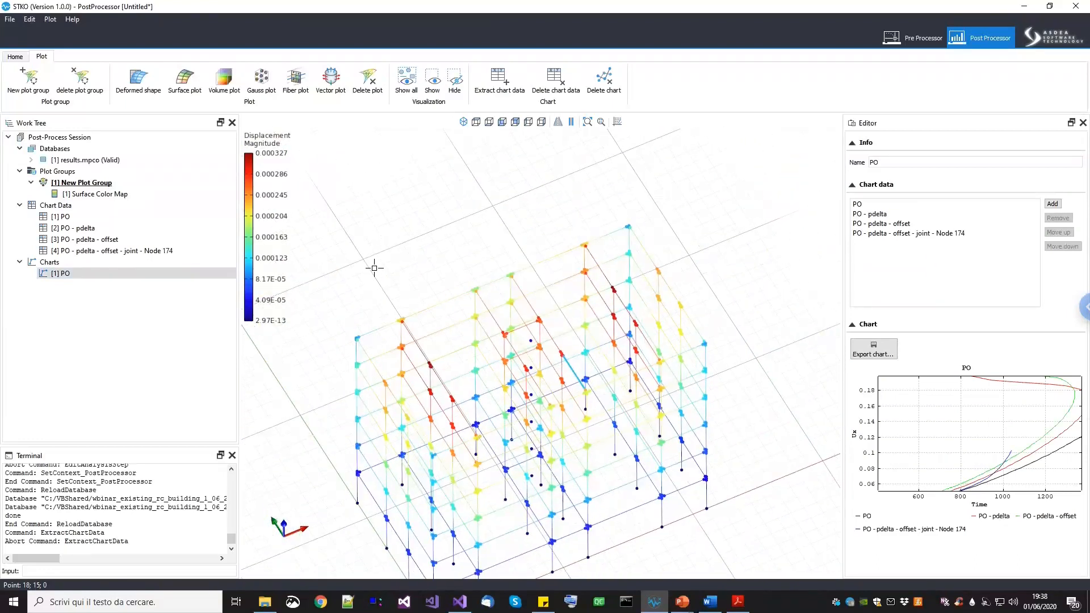
Delete the "PO - pdelta - offset - joint" chart data and the PO chart from the post-process session
right_click(116, 256)
left_click(141, 260)
right_click(69, 266)
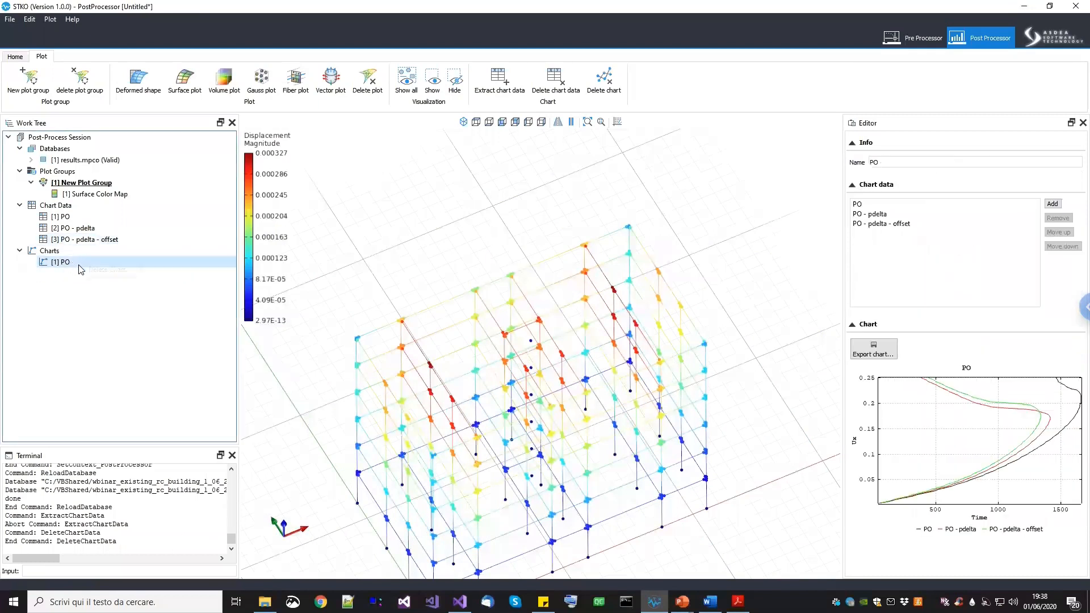
left_click(82, 269)
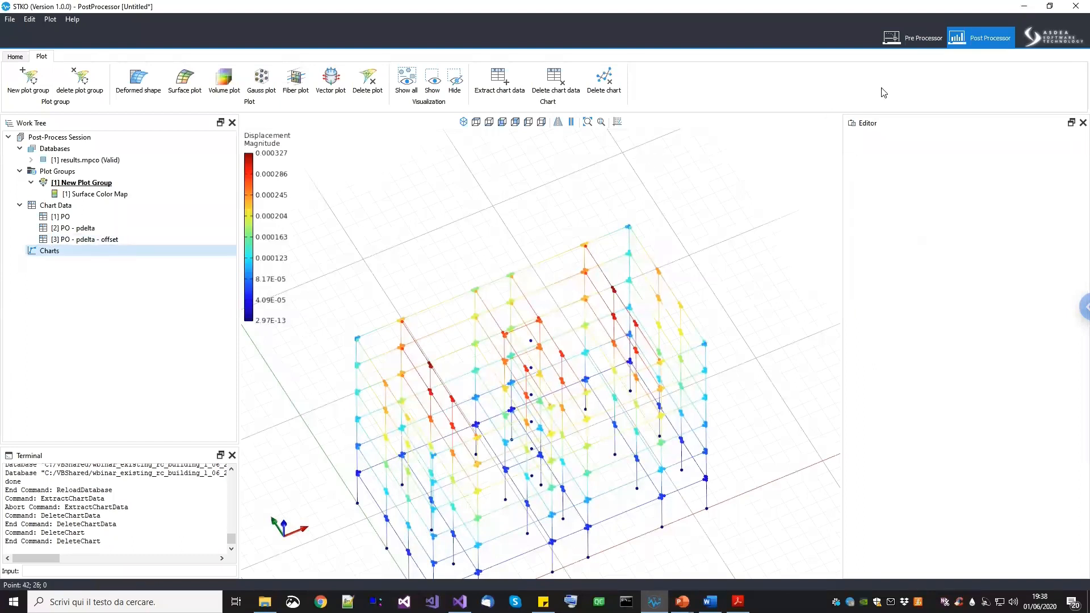
Switch to the pre-processor and review the Pinching4 parameters of the "joint uniaxial M-R" material without changing them
left_click(913, 38)
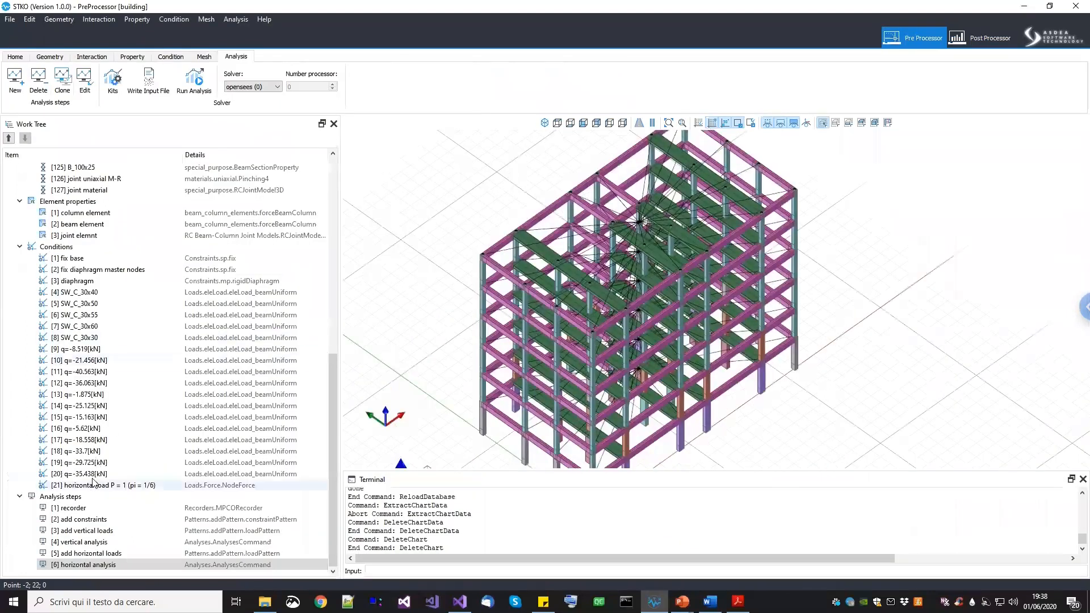
right_click(89, 470)
left_click(85, 465)
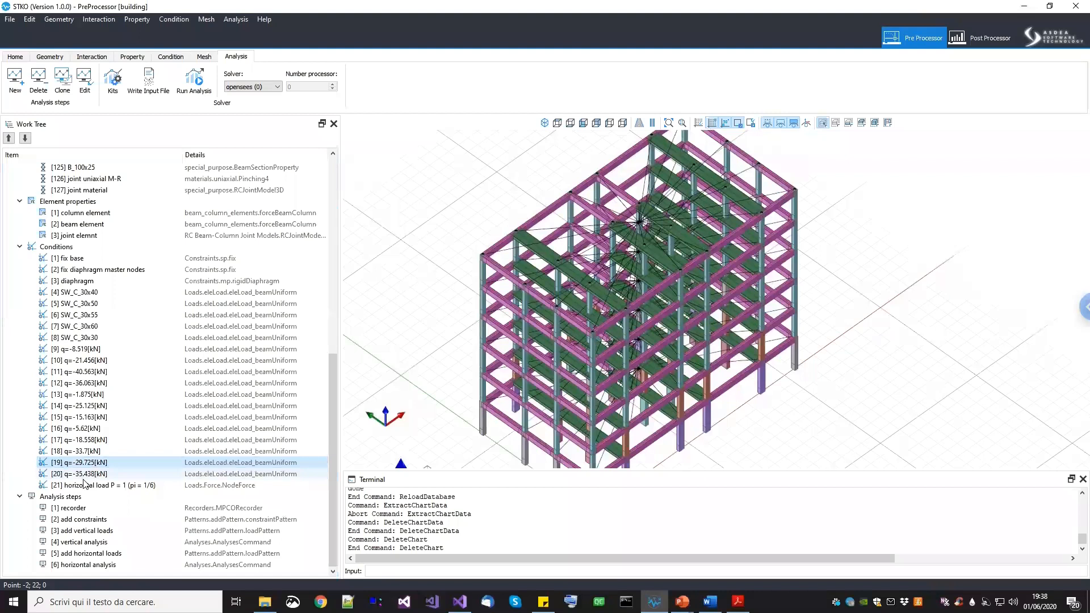
scroll(83, 339, "up", 2)
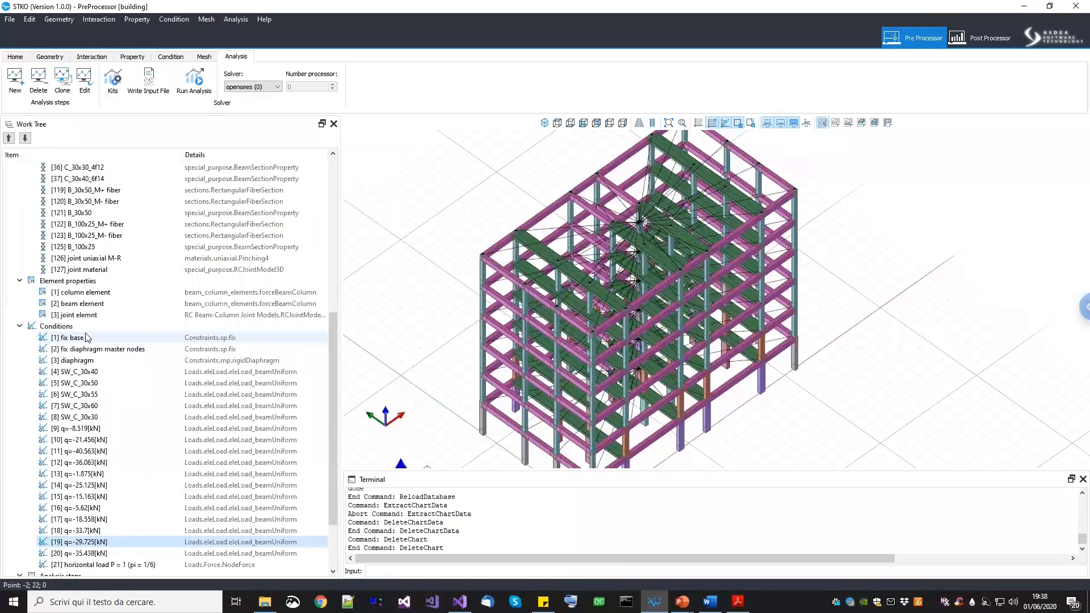
scroll(86, 337, "up", 2)
left_click(79, 320)
right_click(81, 319)
left_click(101, 357)
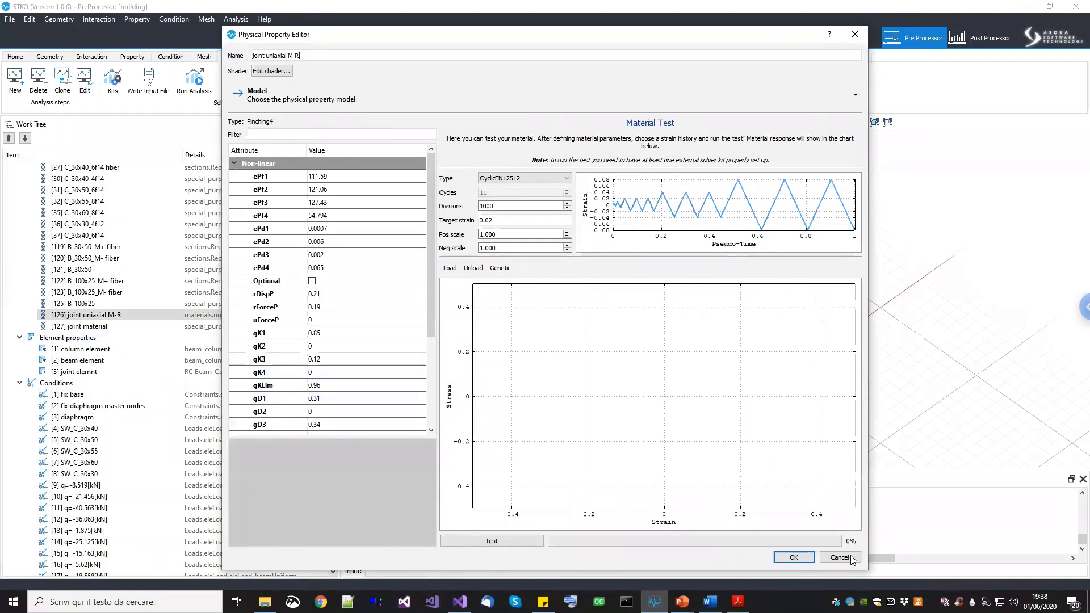
left_click(830, 549)
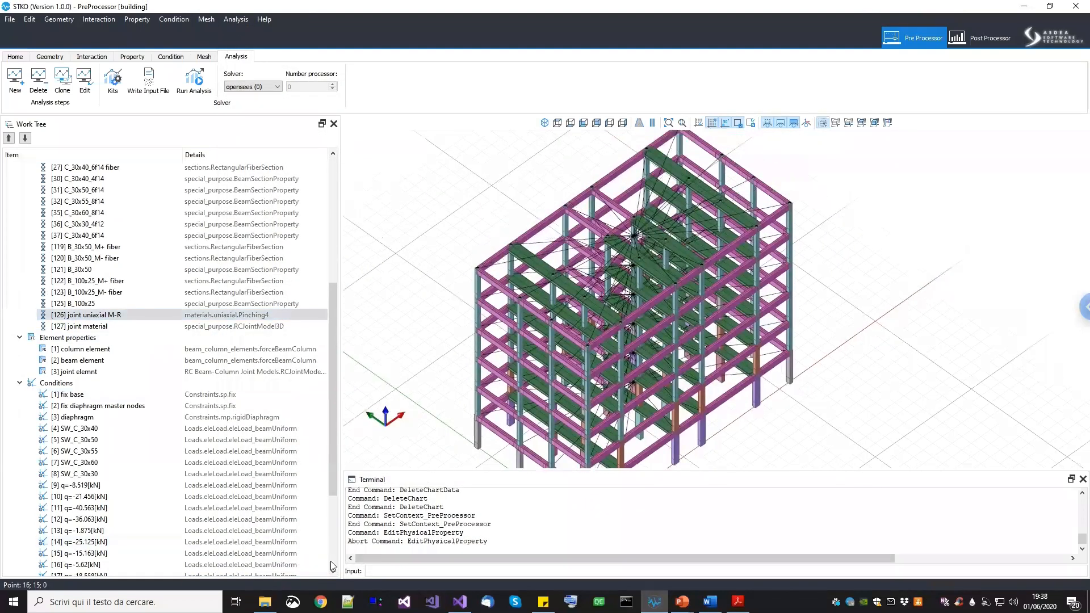
Switch to File Explorer and locate BUILDING_WITH_OFFSET_AND_JOINTS.scd among the model files in the BUILDING folder
key("alt+Tab")
double_click(381, 172)
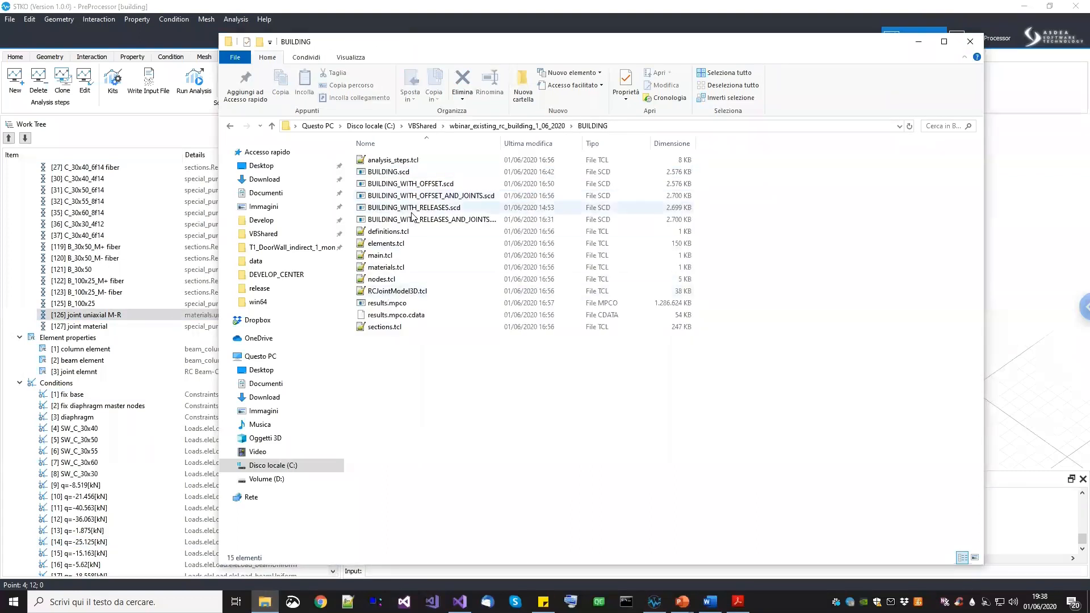
left_click(397, 198)
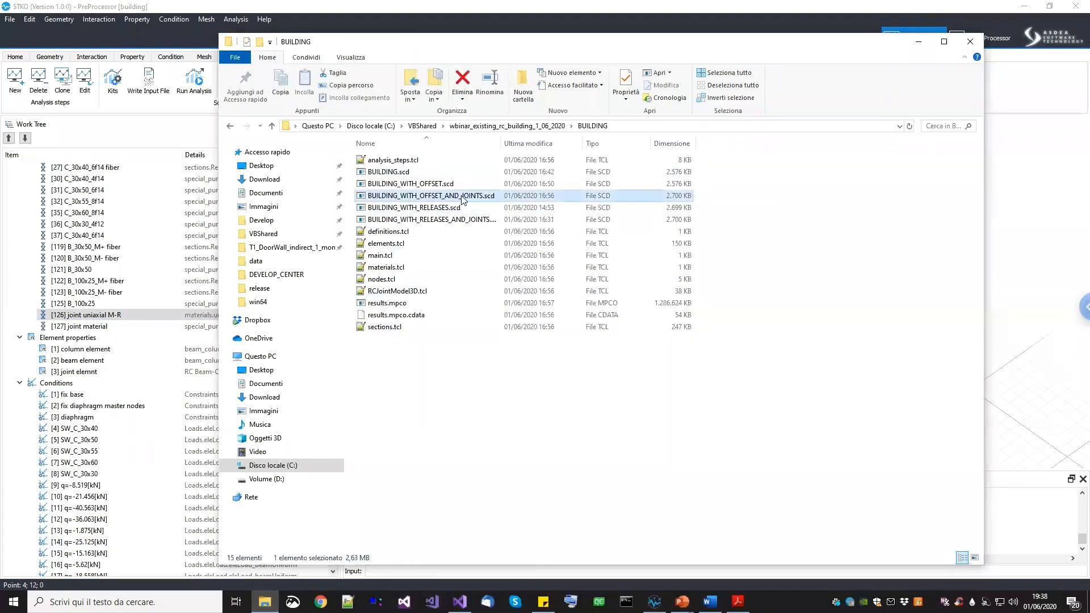
left_click(970, 41)
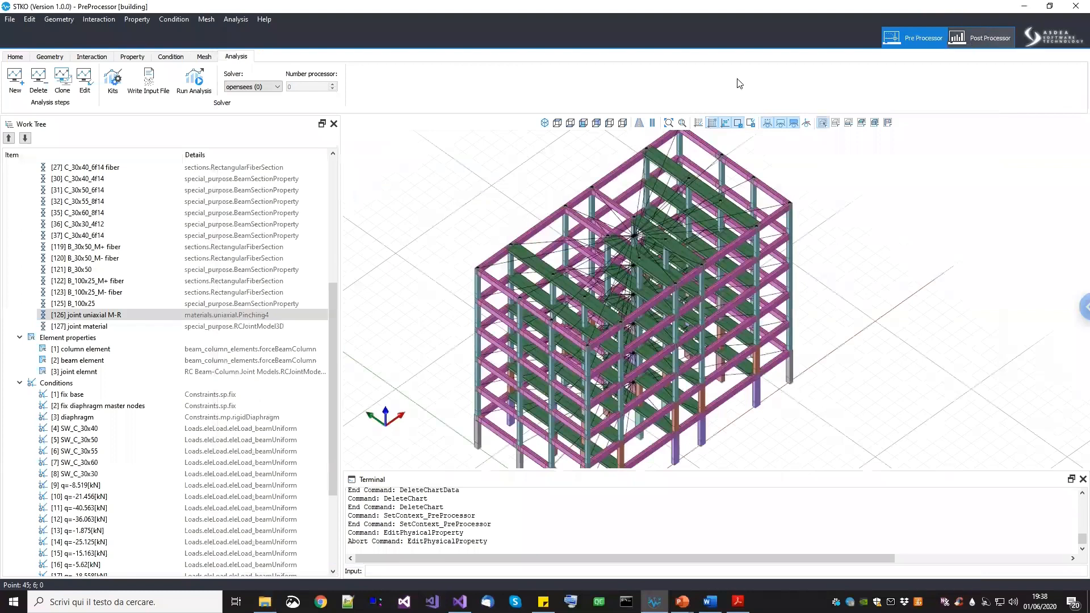
In the post-processor, replace the open results.mpco database with the results file from the BUILDING folder and show its deformed shape settings
right_click(117, 160)
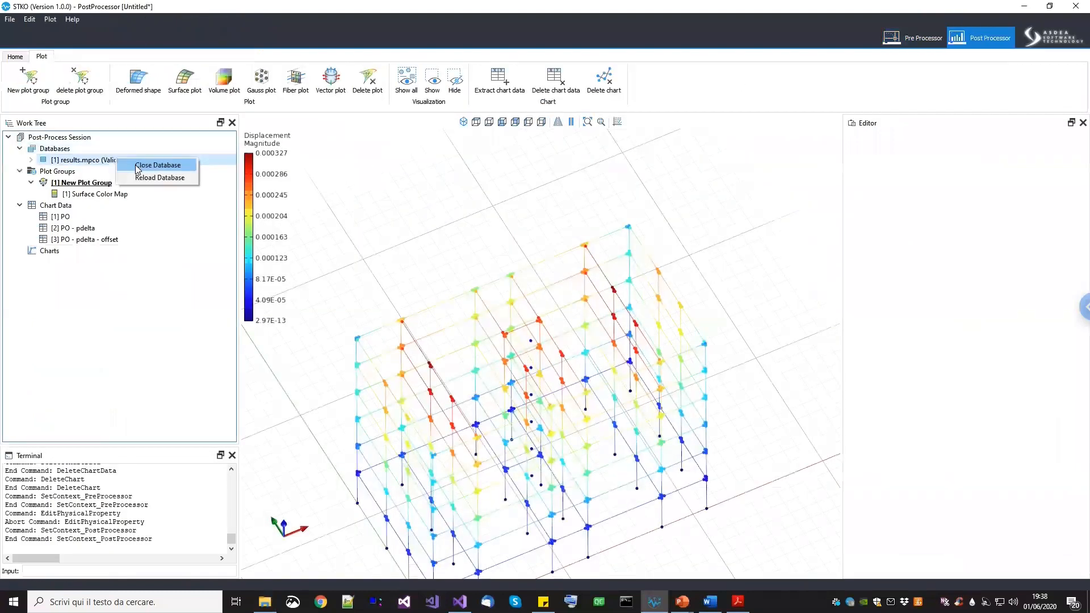
left_click(136, 166)
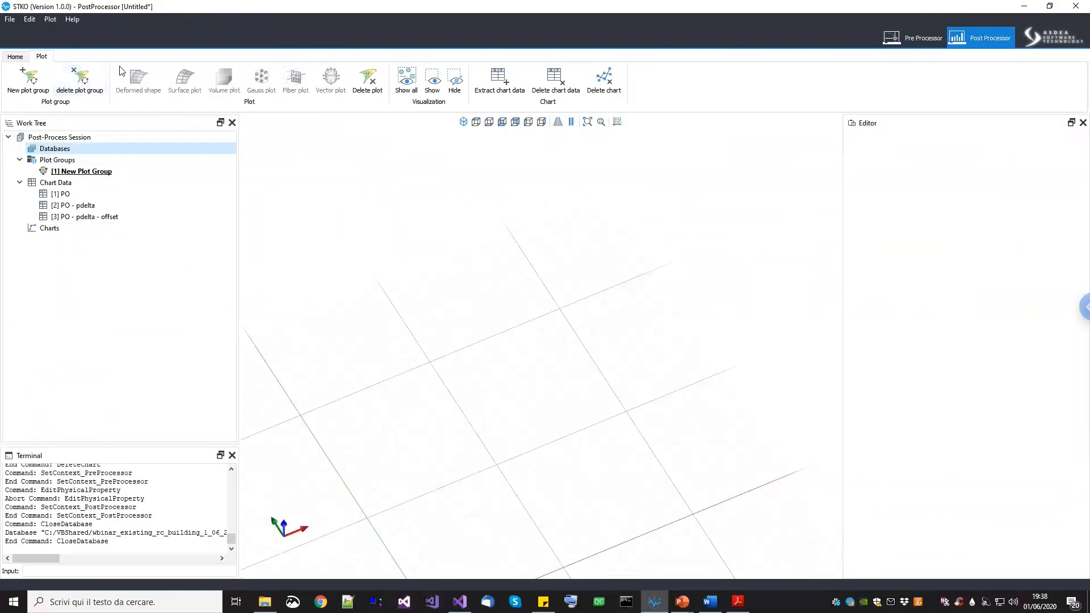
left_click(72, 149)
left_click(171, 77)
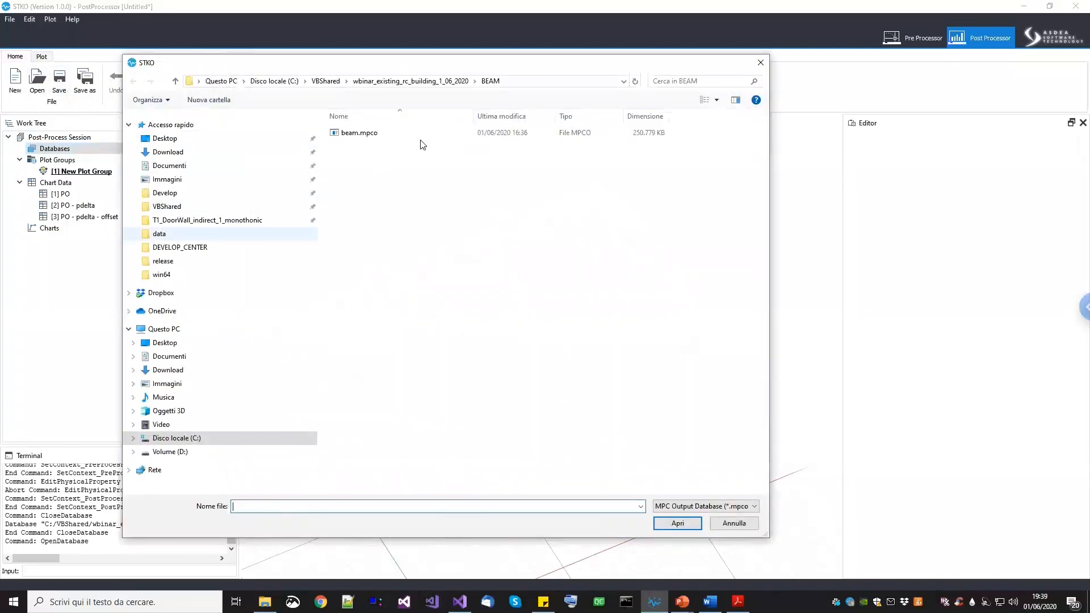
left_click(430, 82)
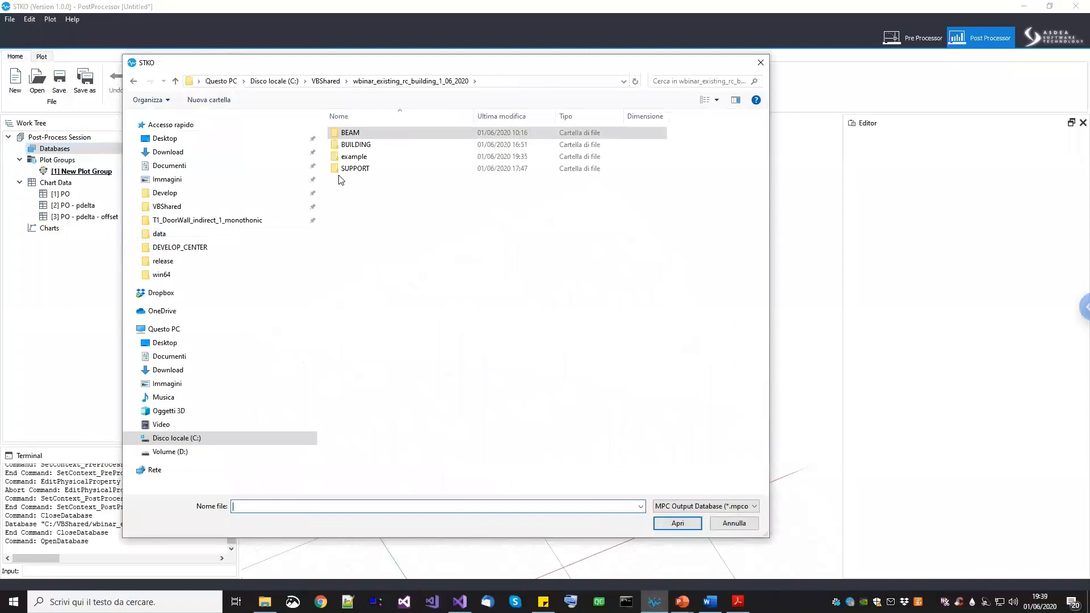
double_click(356, 144)
double_click(364, 134)
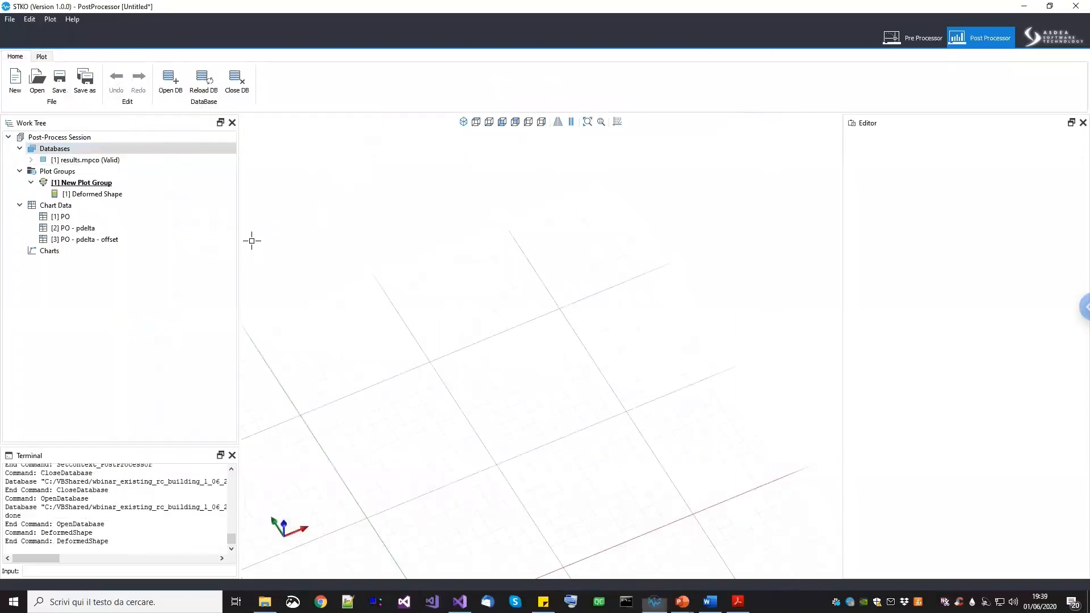
left_click(108, 194)
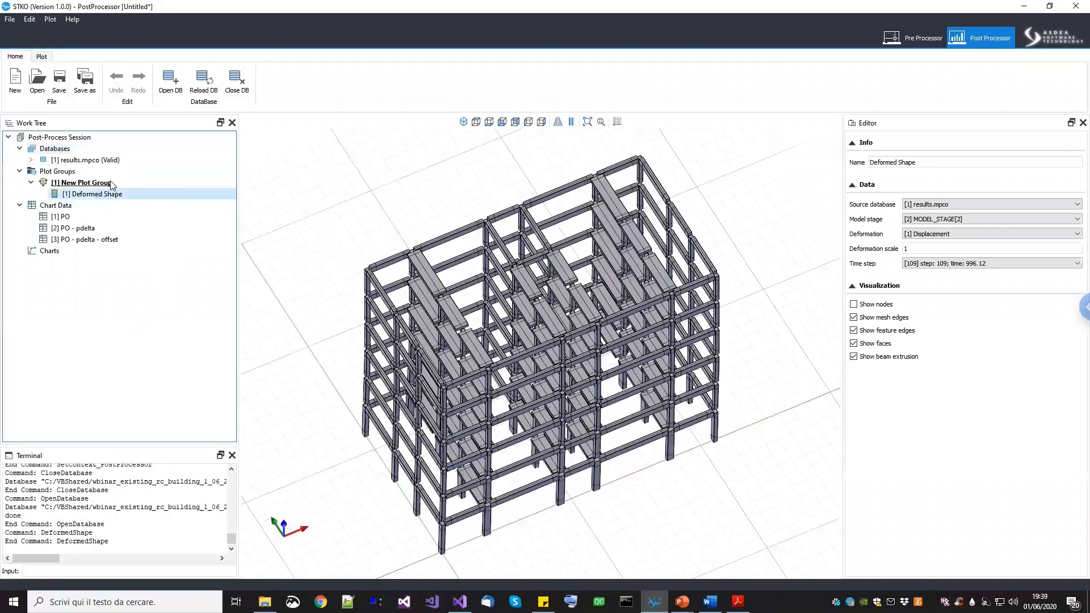
Delete the Deformed Shape plot and add a Surface Color Map to the existing plot group
key("Delete")
left_click(103, 183)
right_click(103, 184)
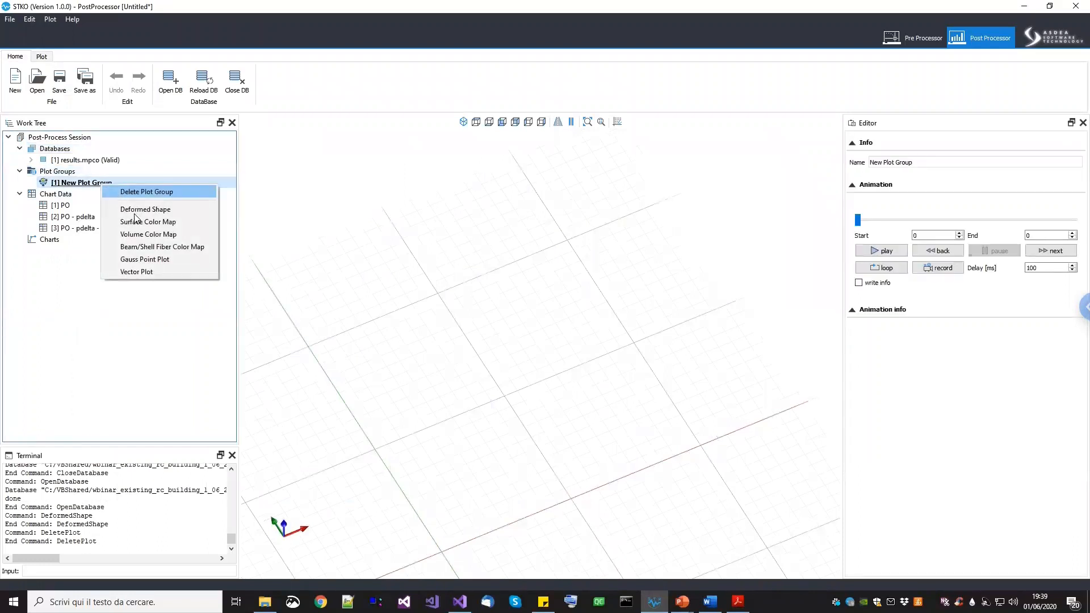
left_click(145, 222)
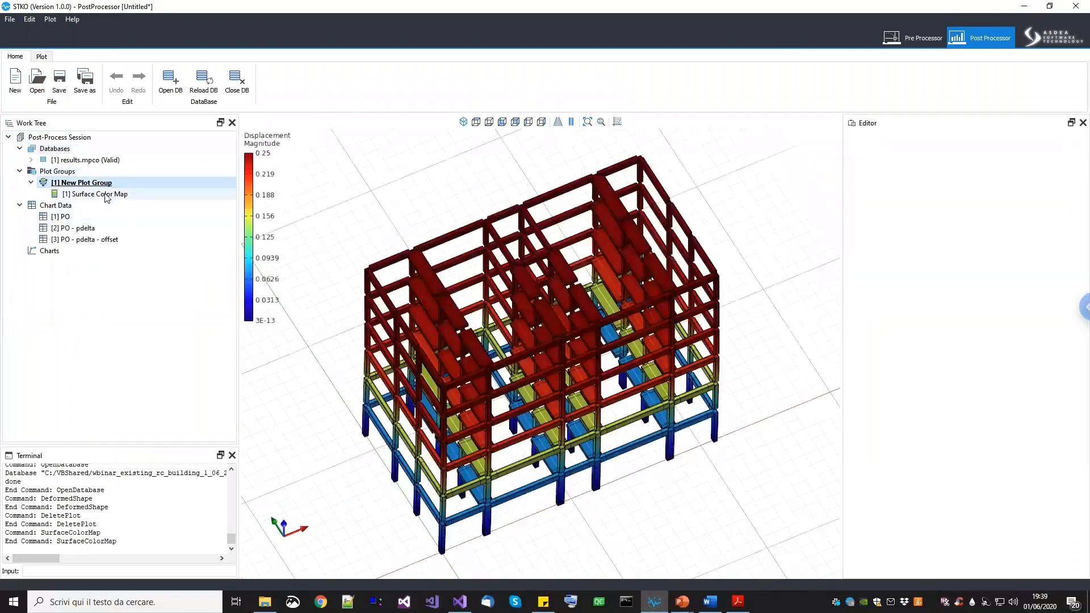
Turn off beam extrusion and show the nodes in the Surface Color Map plot
left_click(106, 197)
middle_click_drag(547, 329, 485, 332)
scroll(515, 312, "up", 6)
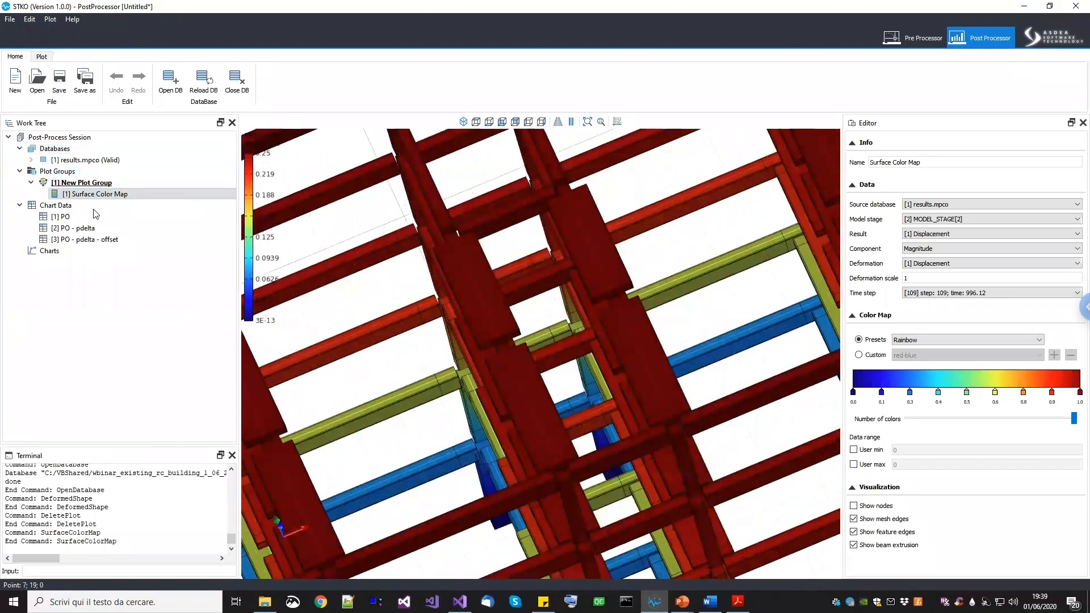
left_click(887, 544)
scroll(551, 362, "down", 3)
middle_click_drag(550, 365, 516, 325)
scroll(516, 324, "down", 3)
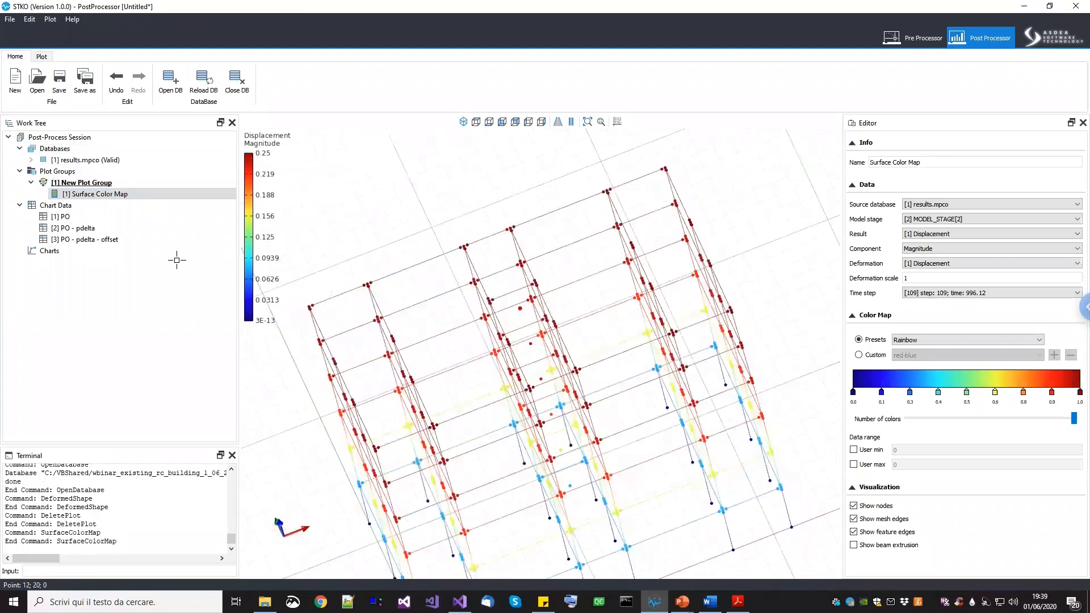
Extract node 174's Ux displacement against pseudo time from MODEL_STAGE[2] as "PO - pdelta - offset - joint", creating a chart
right_click(88, 208)
left_click(124, 217)
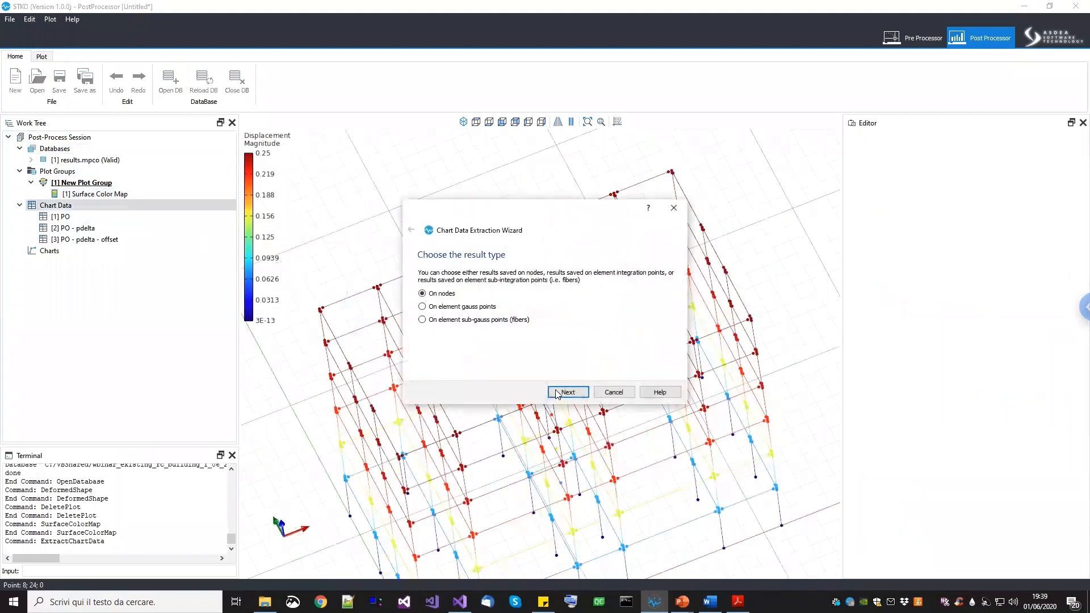
left_click(585, 395)
left_click(499, 318)
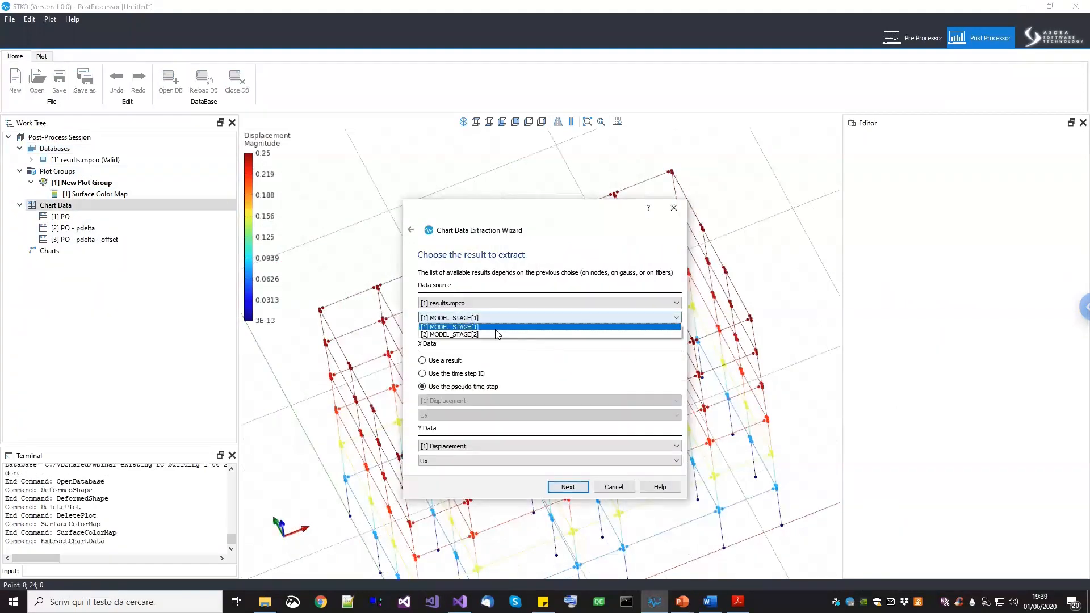
left_click(492, 335)
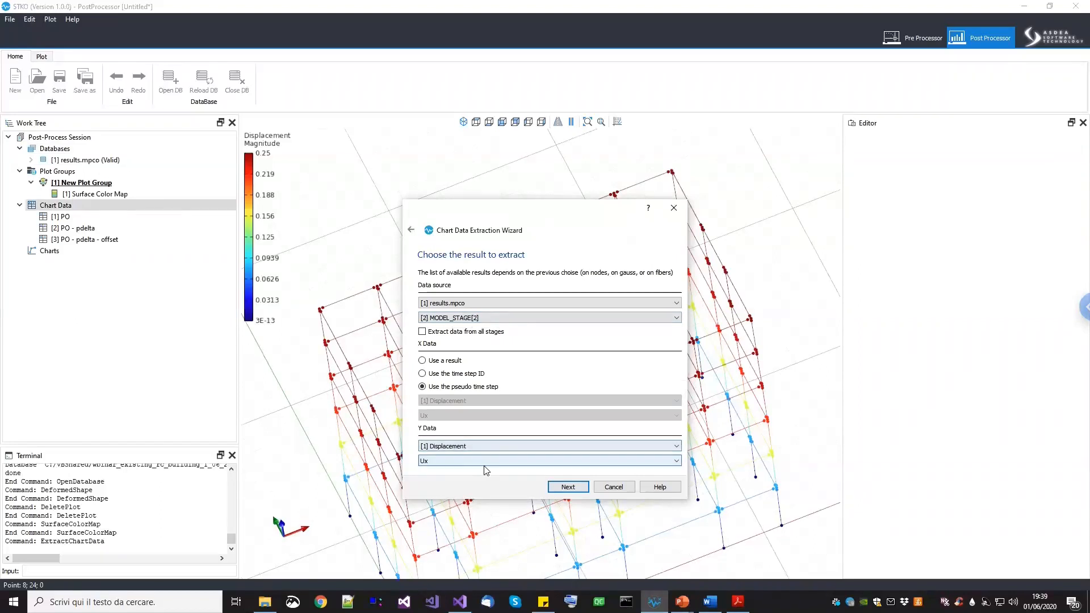
left_click(577, 488)
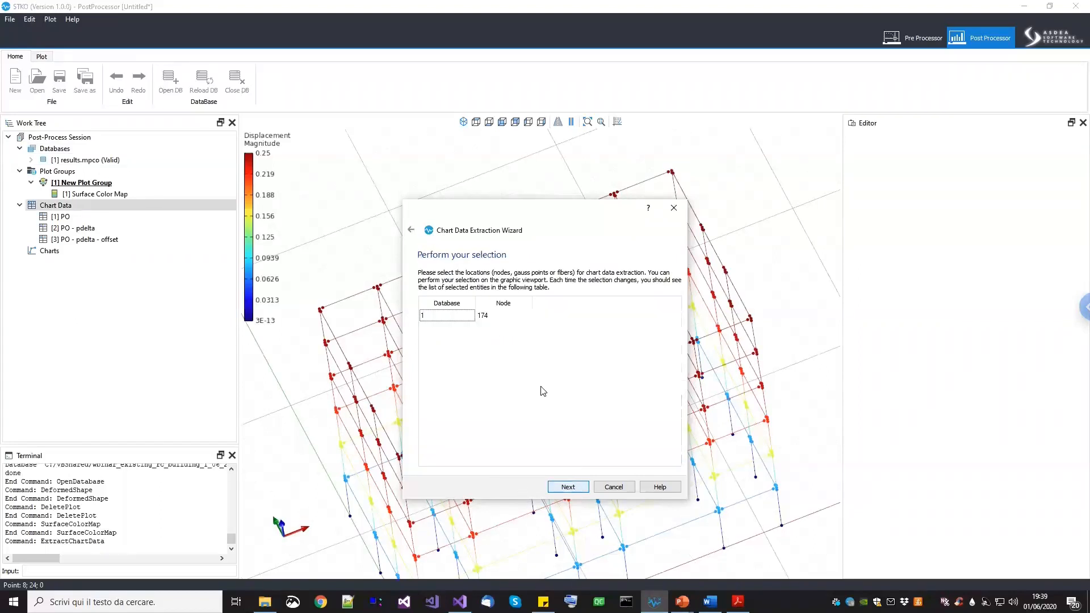
left_click(569, 488)
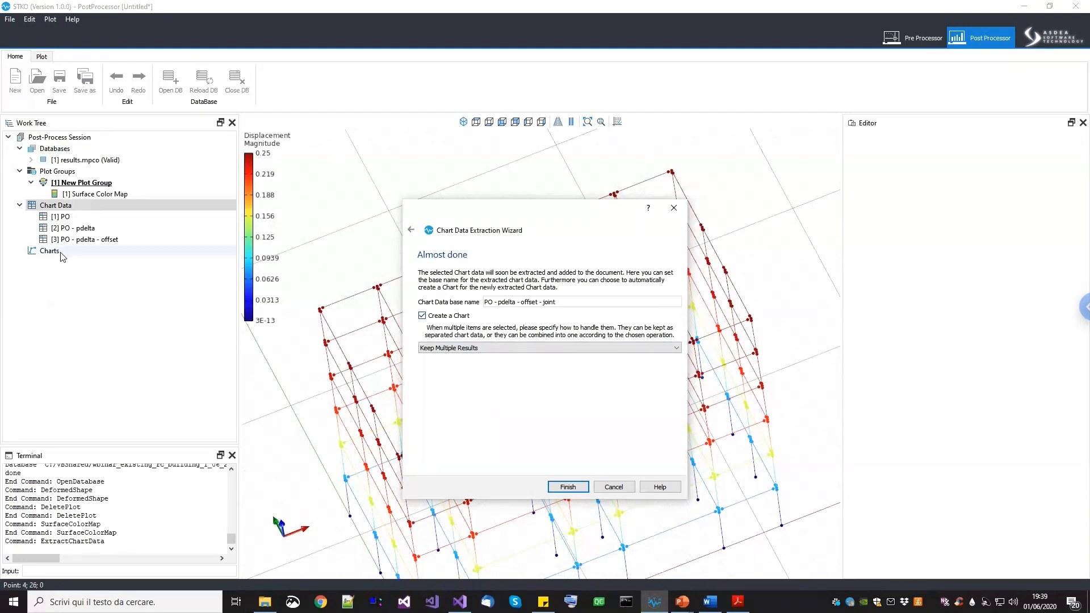
left_click(493, 305)
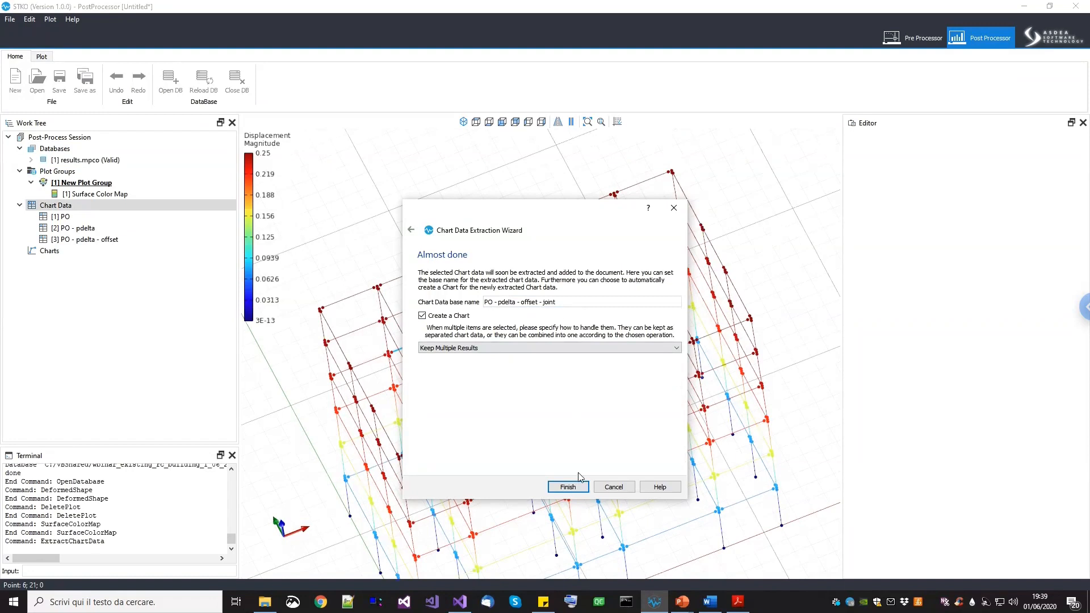
left_click(568, 487)
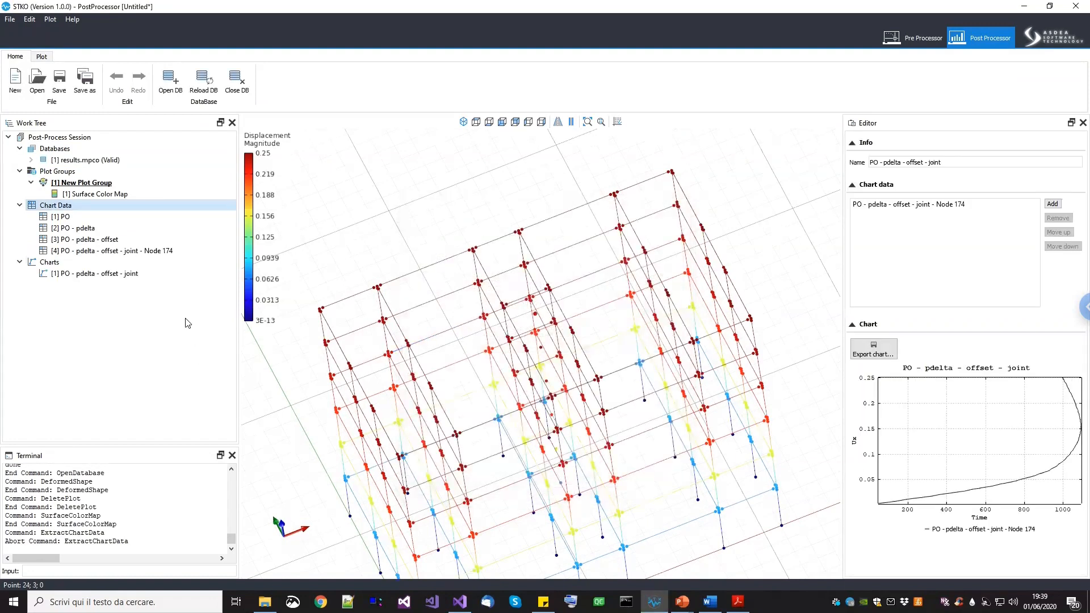
Add the PO, PO - pdelta and PO - pdelta - offset data to the "PO - pdelta - offset - joint" chart
left_click(129, 275)
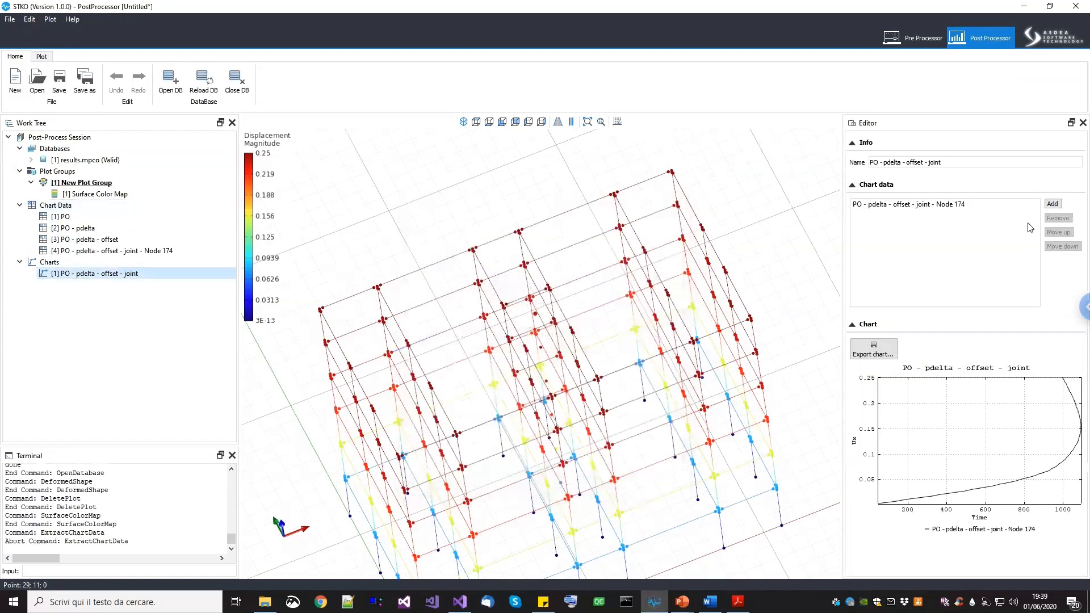
left_click(1053, 203)
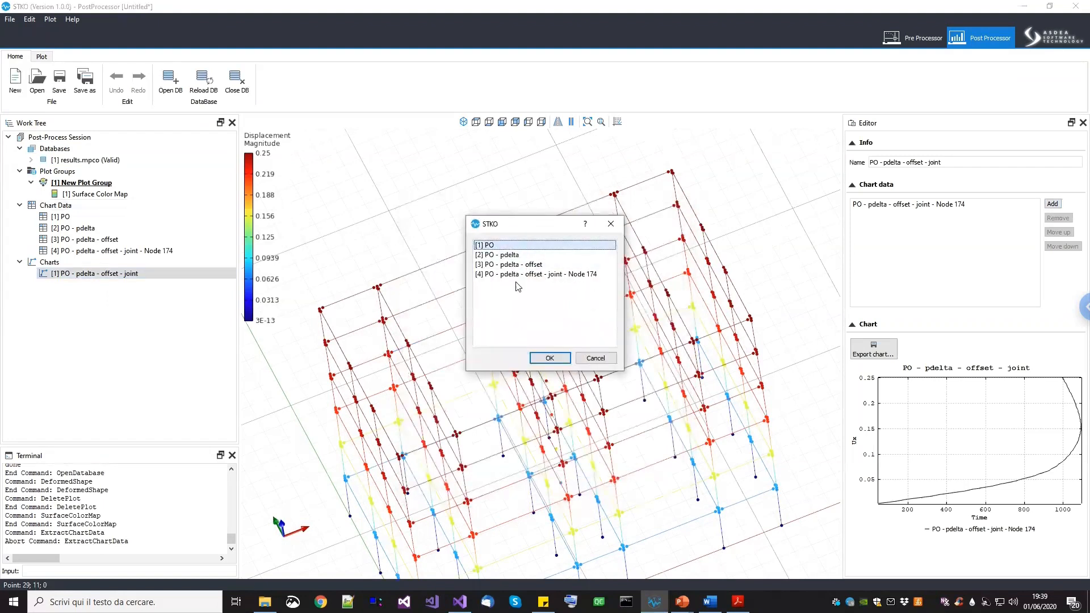
left_click(548, 358)
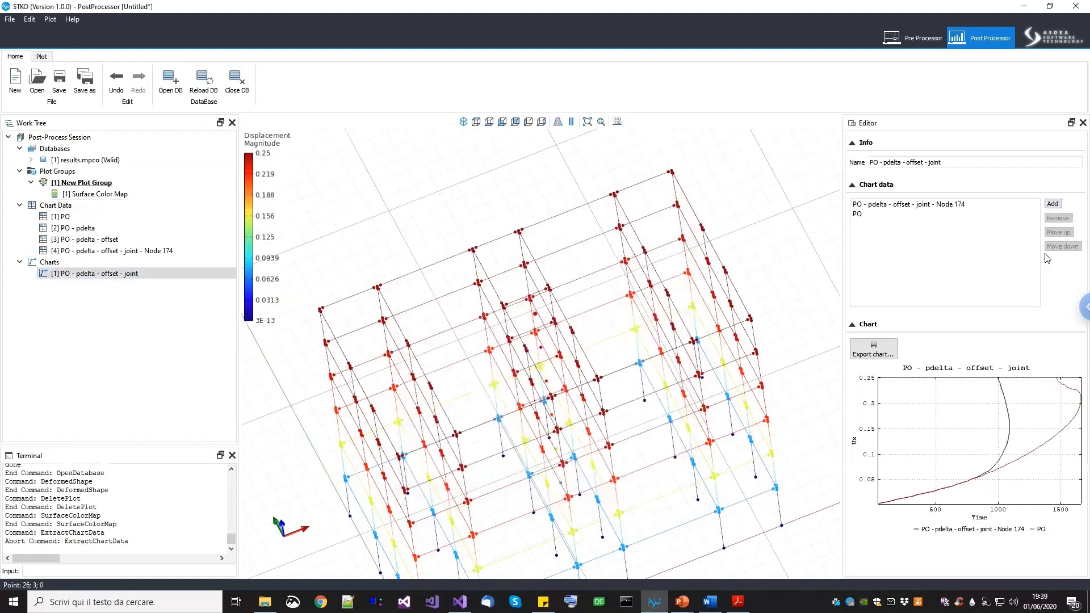
left_click(1053, 203)
left_click(534, 254)
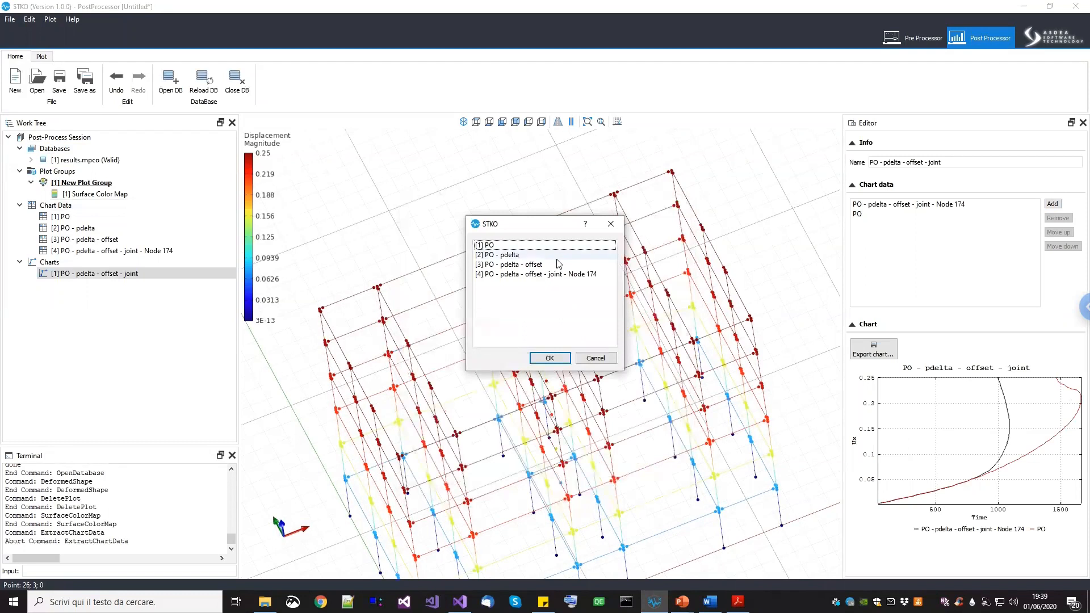
left_click(549, 358)
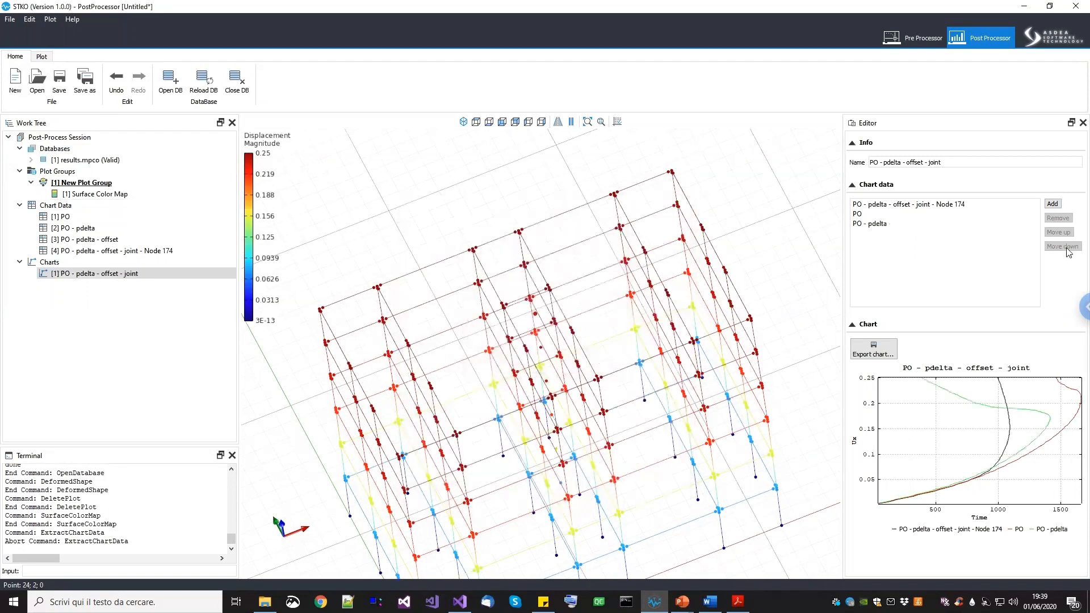
left_click(1053, 203)
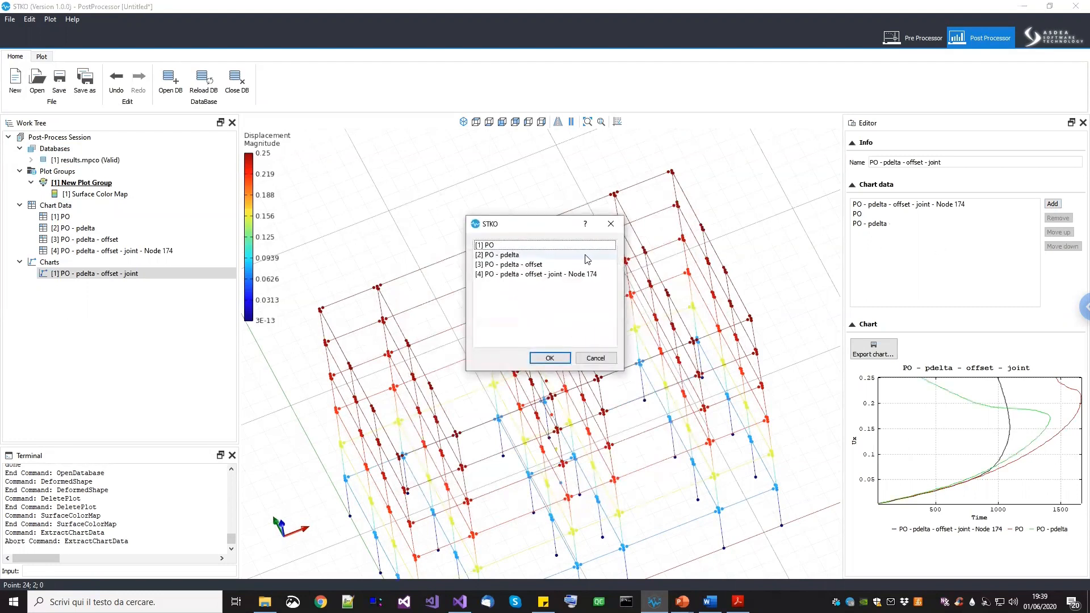
left_click(543, 265)
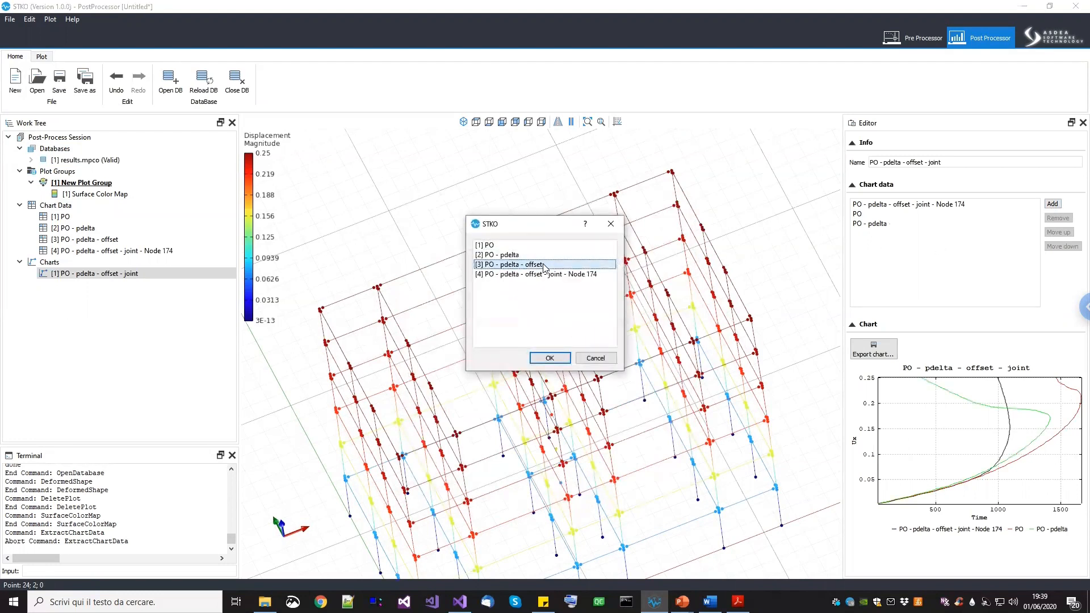
left_click(550, 357)
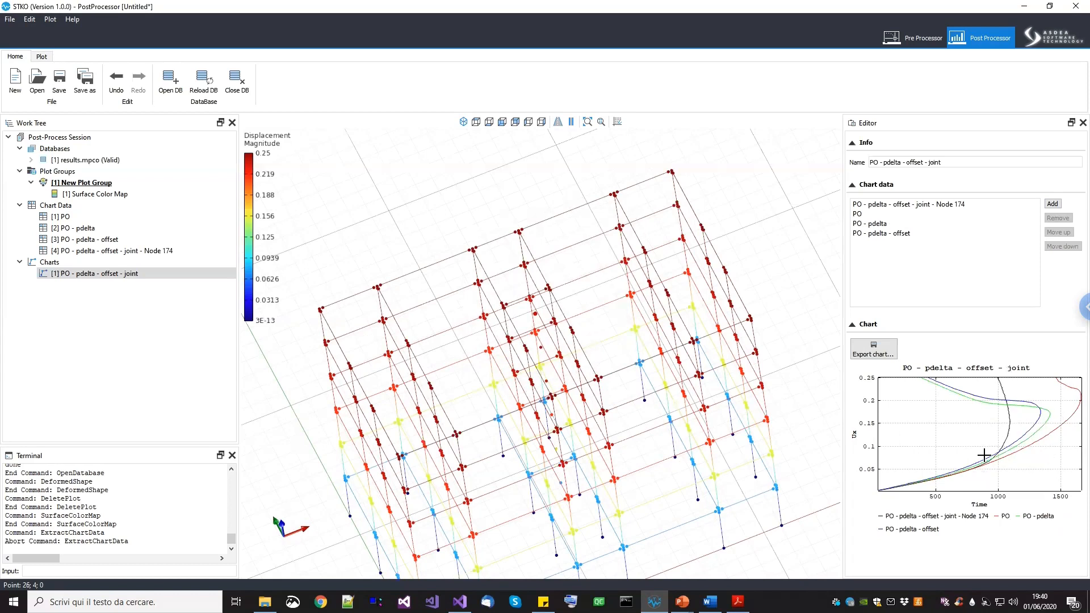
Examine the displacement color map of the building's nodes and joints from several angles and distances
middle_click_drag(703, 400, 707, 298)
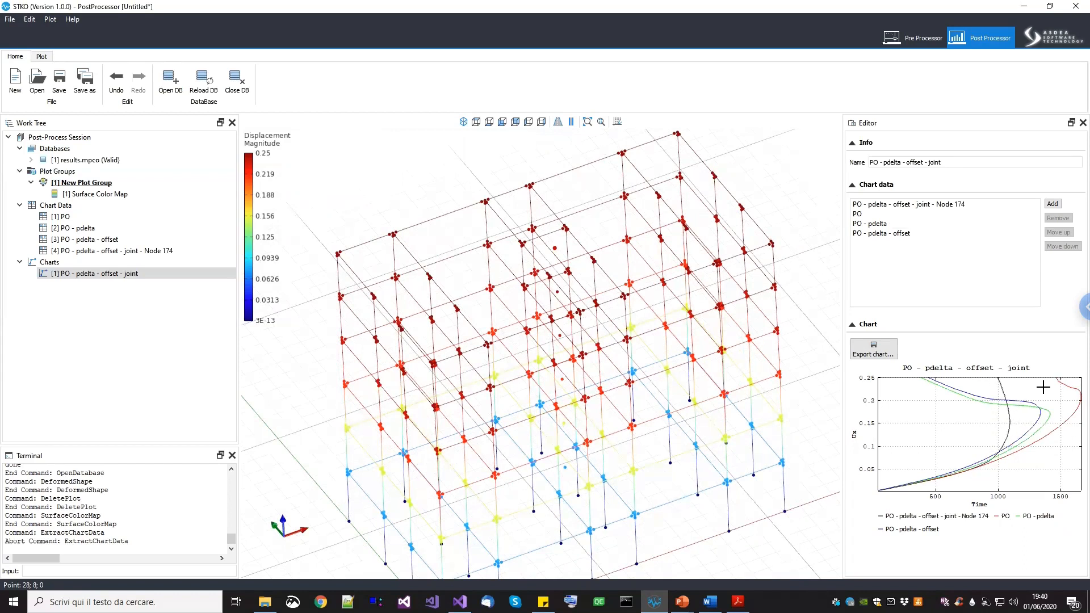
middle_click_drag(588, 411, 595, 372)
scroll(534, 409, "up", 2)
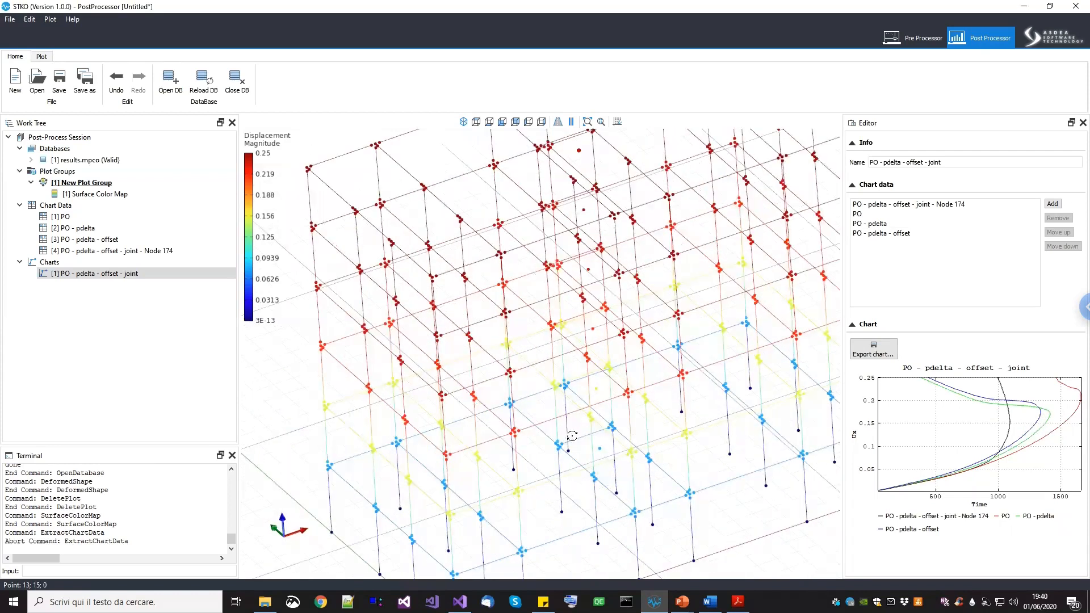
scroll(669, 445, "down", 4)
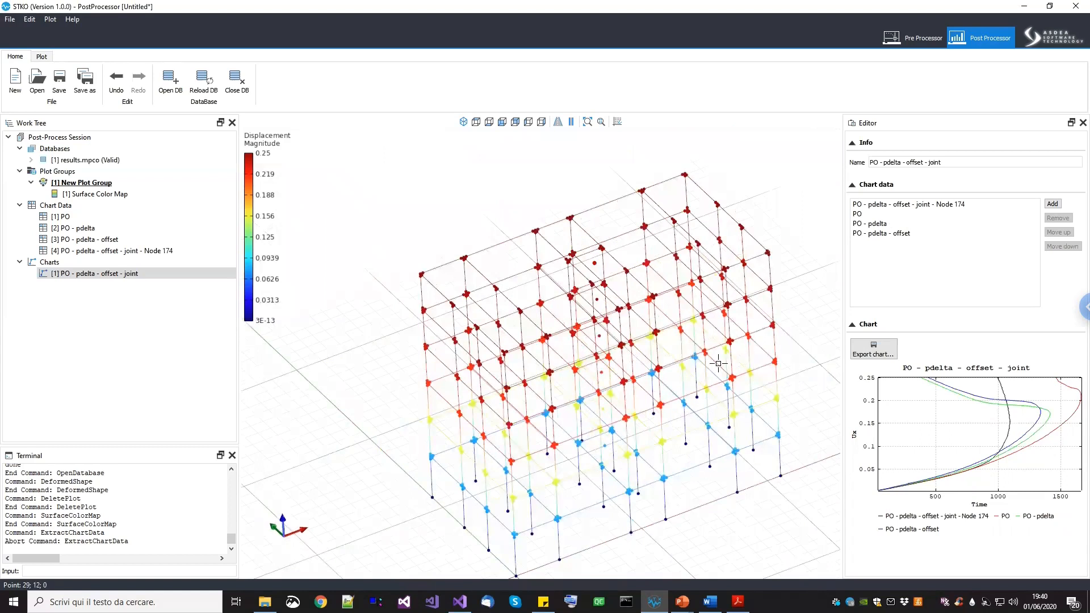
middle_click_drag(634, 406, 761, 373)
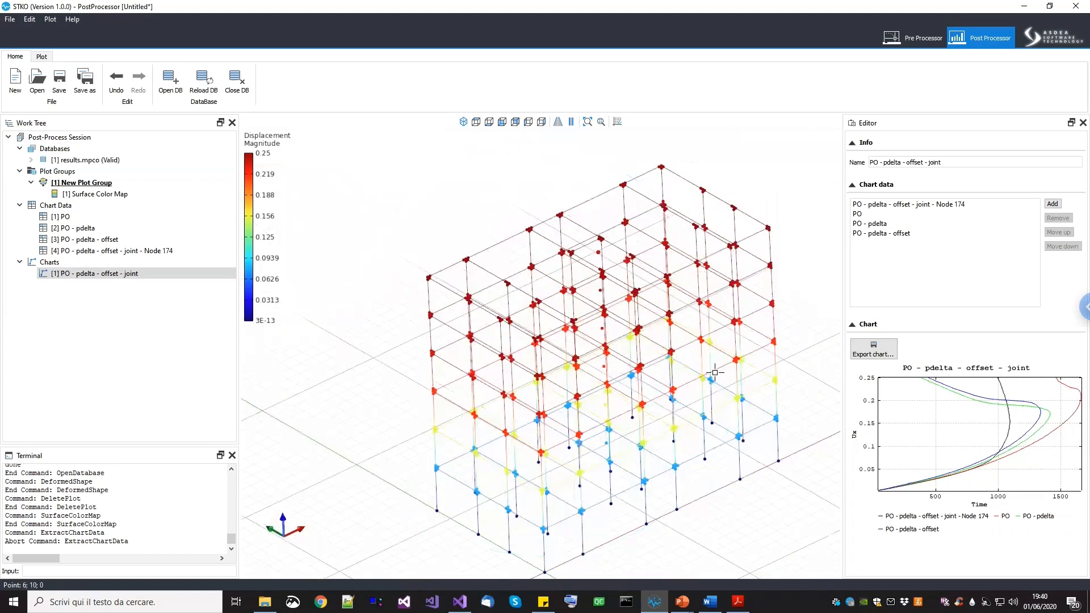
scroll(553, 424, "down", 2)
middle_click_drag(552, 420, 568, 374)
scroll(553, 383, "up", 3)
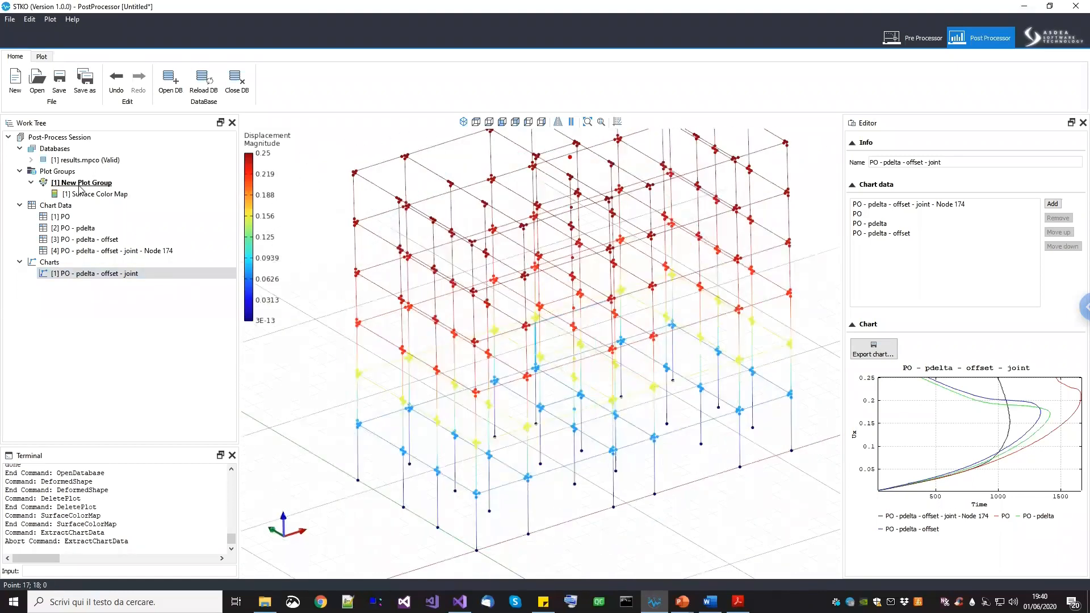
Create a second plot group in the post-process session
scroll(518, 360, "up", 2)
left_click(67, 173)
left_click(108, 177)
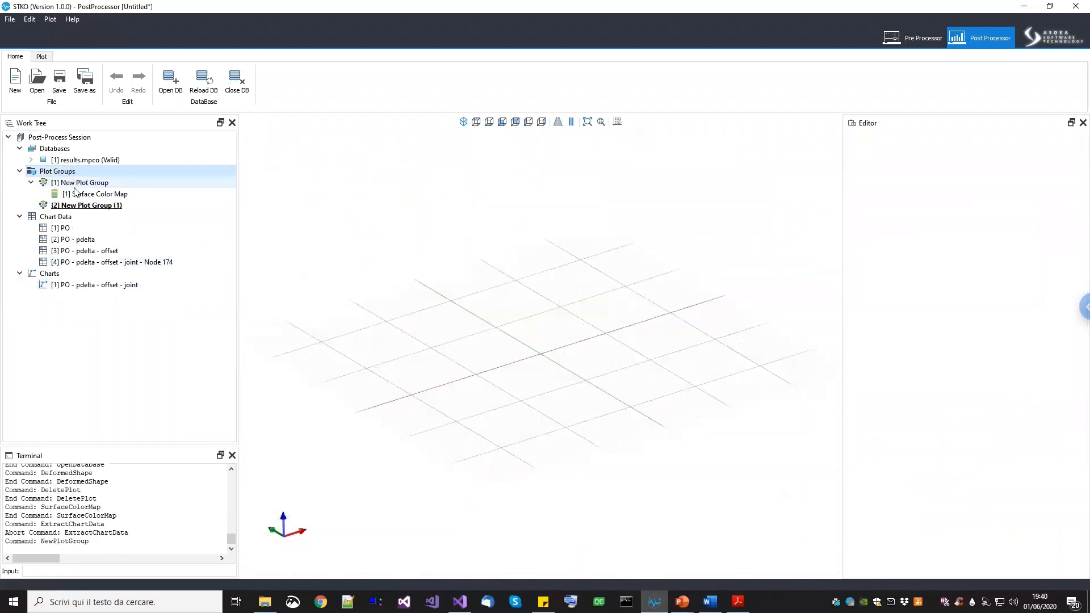
Switch to the pre-processor and review the nodal and element results enabled in the recorder analysis step without changing them
left_click(919, 35)
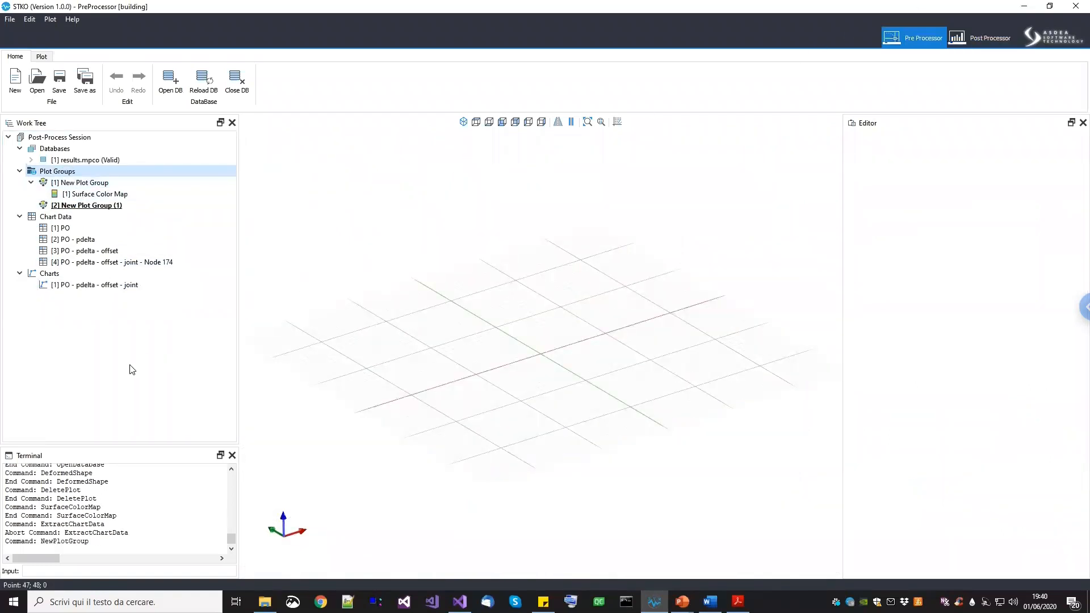
scroll(78, 513, "down", 5)
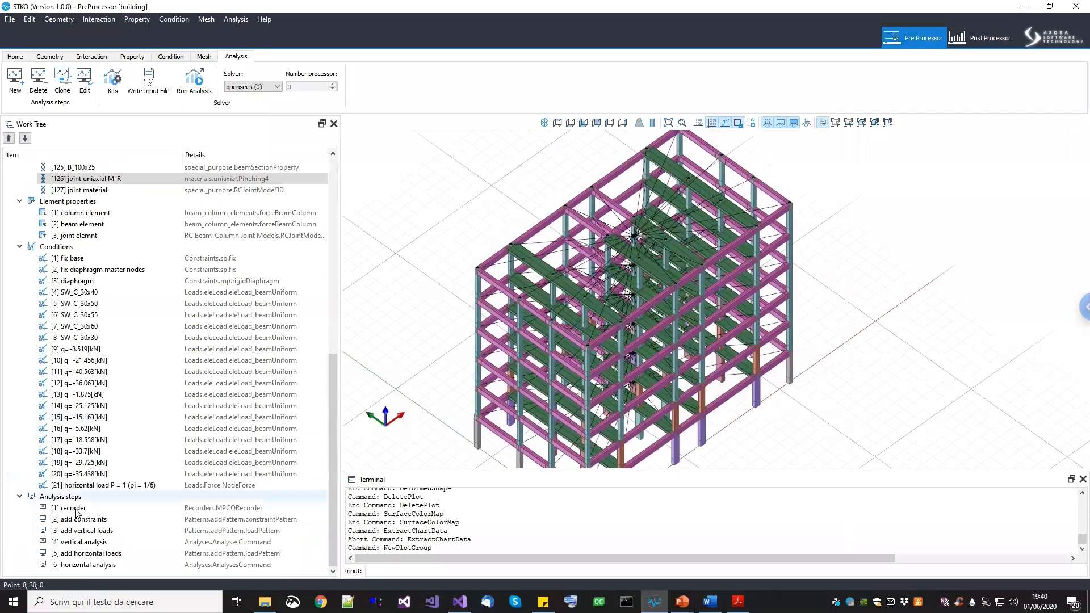
right_click(76, 509)
left_click(91, 544)
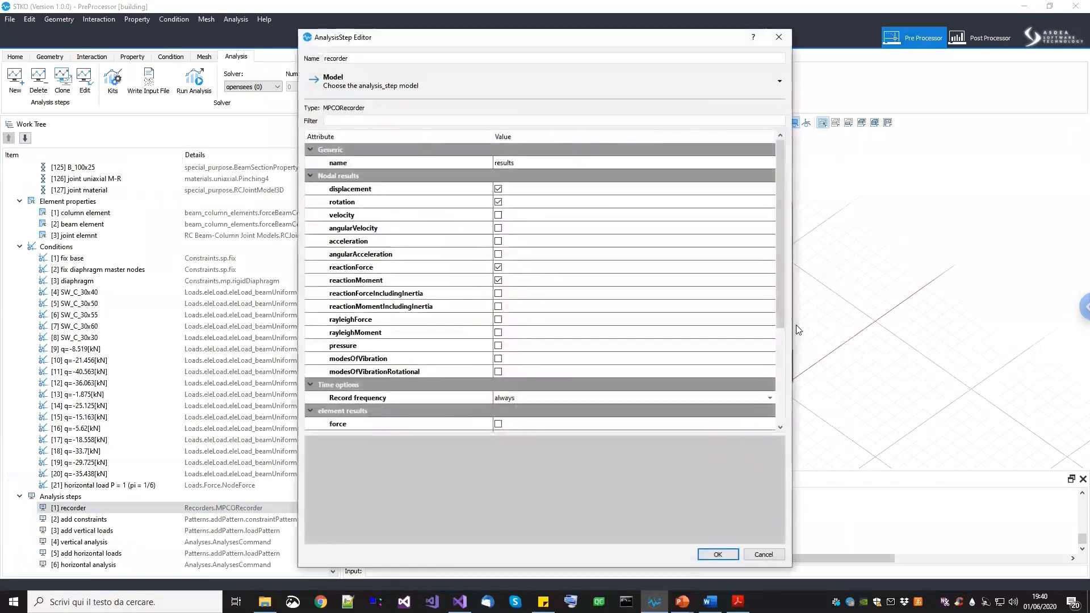
left_click_drag(781, 318, 789, 420)
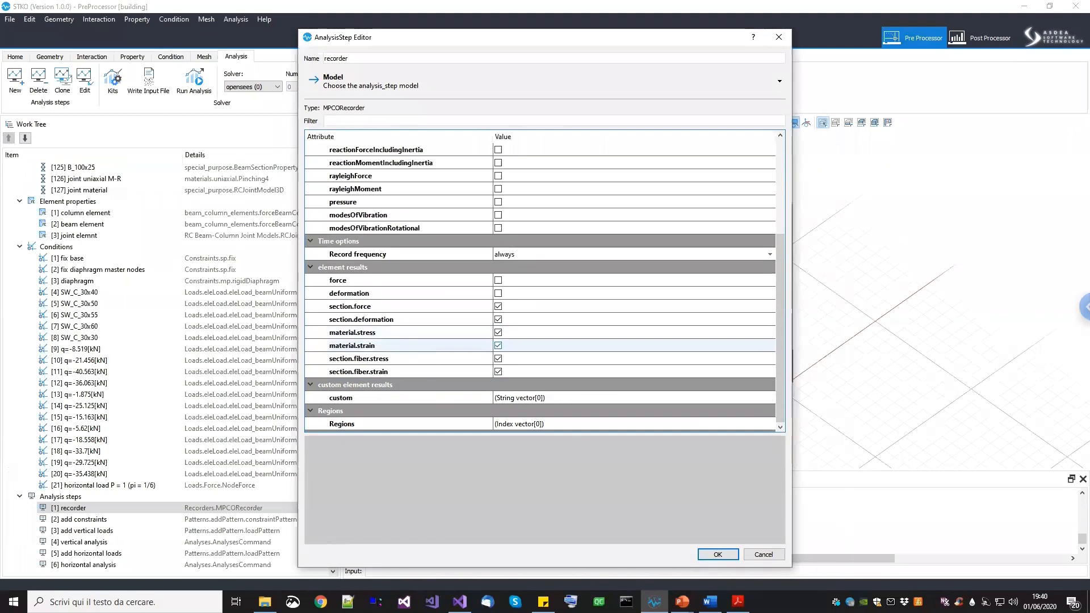
left_click(763, 555)
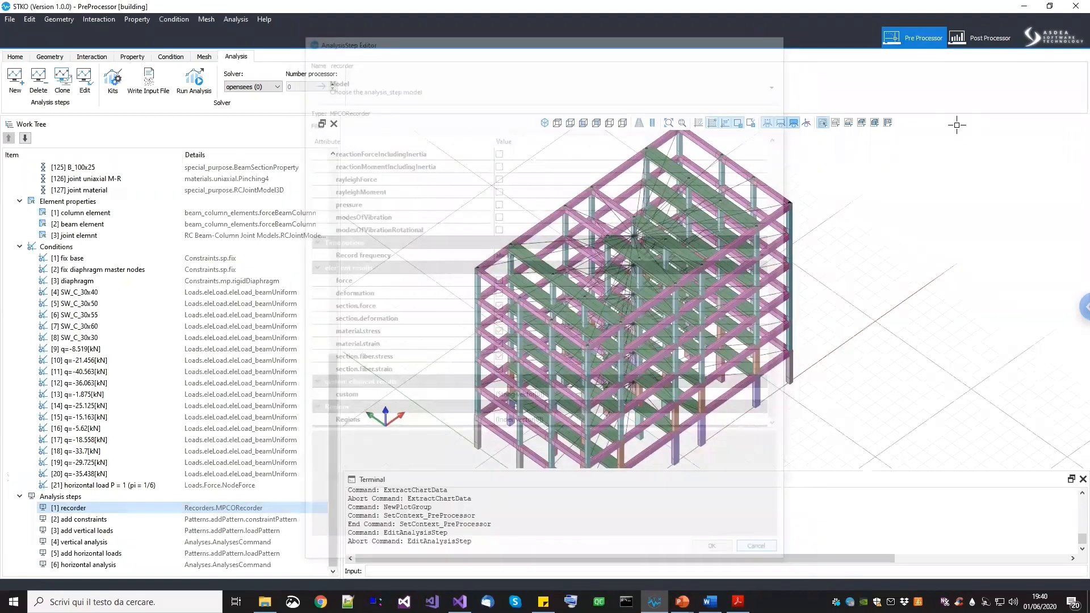
Return to the post-processor, add a Gauss Point Plot to New Plot Group (1) and turn off its beam extrusion
left_click(981, 40)
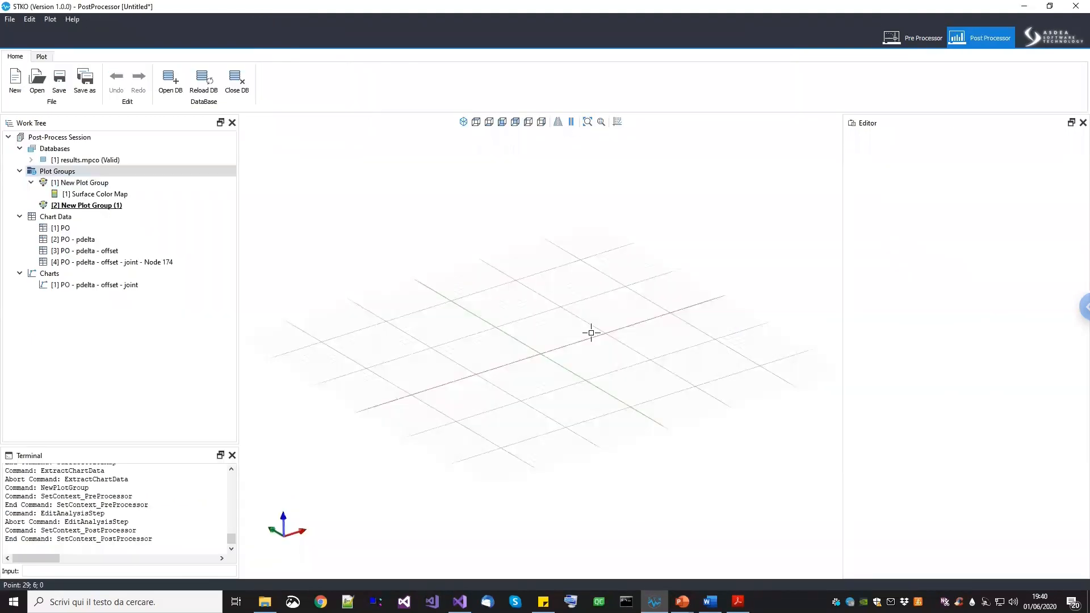
right_click(89, 206)
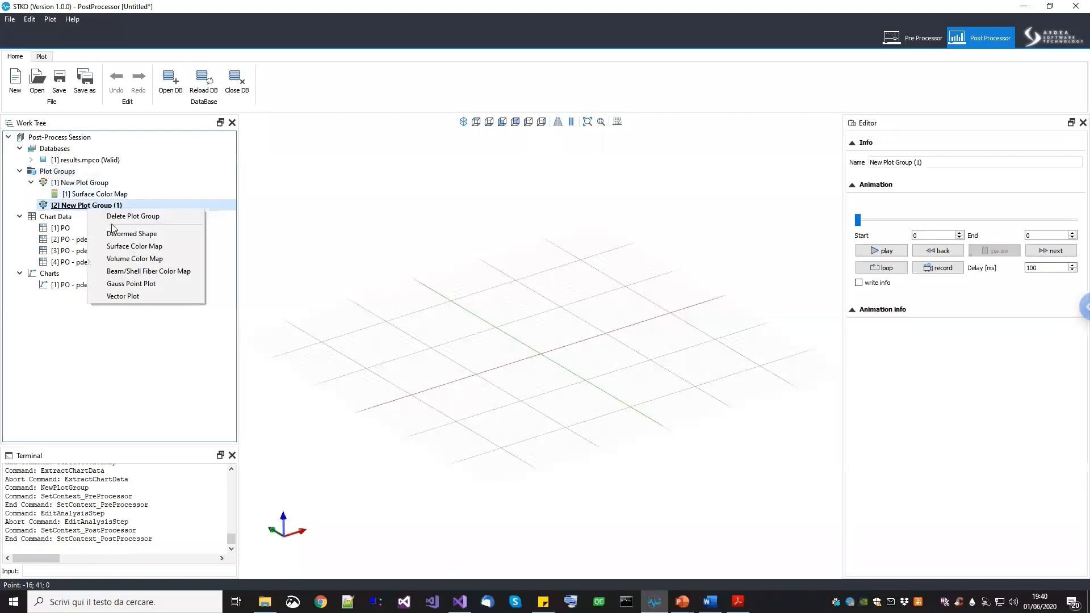
left_click(136, 284)
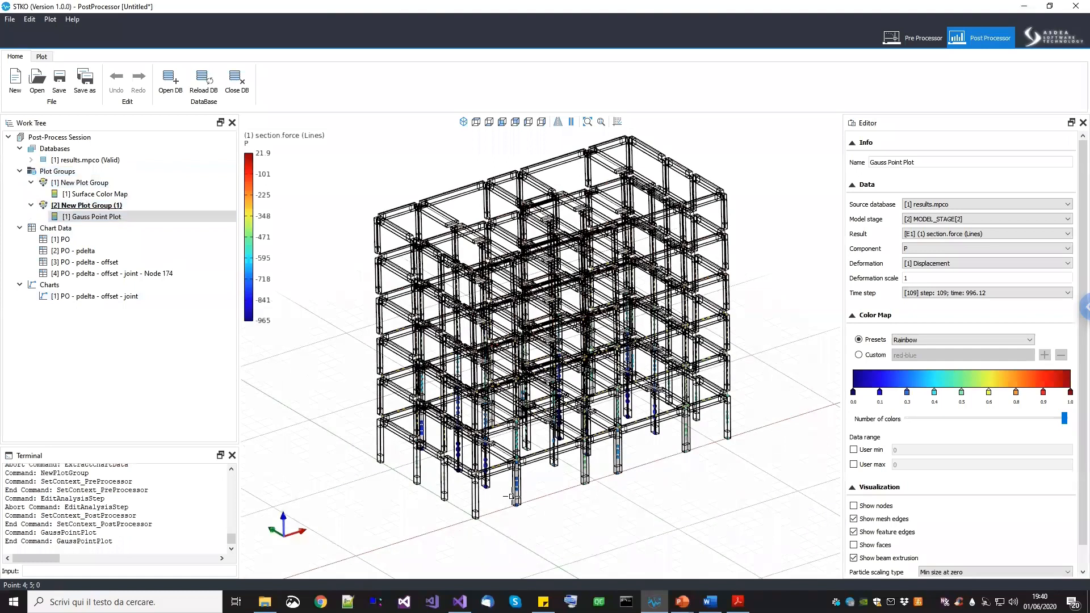
scroll(601, 475, "up", 2)
scroll(598, 454, "down", 2)
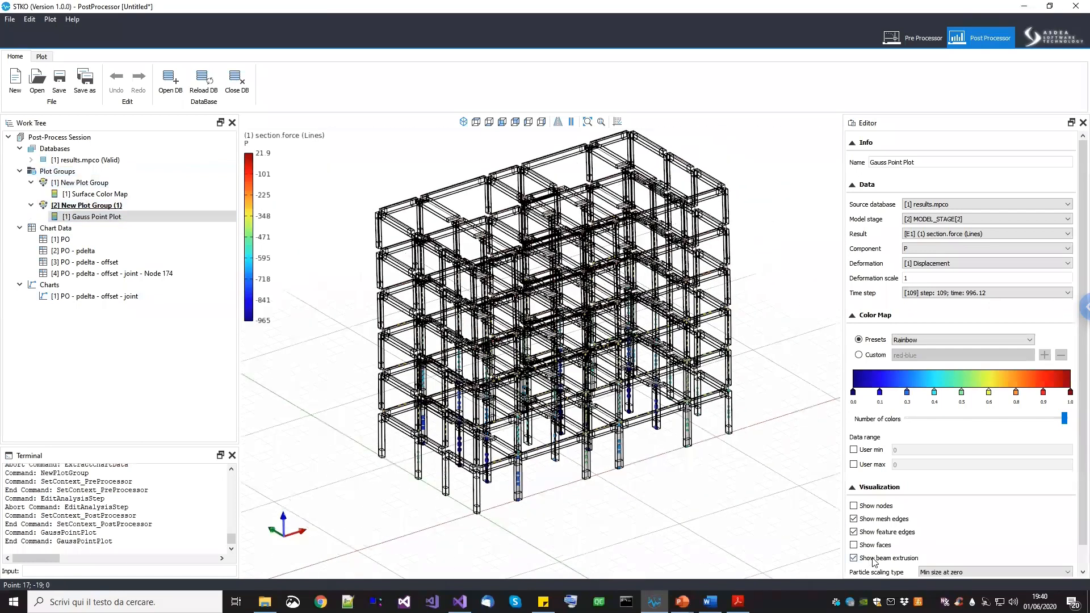
left_click(854, 558)
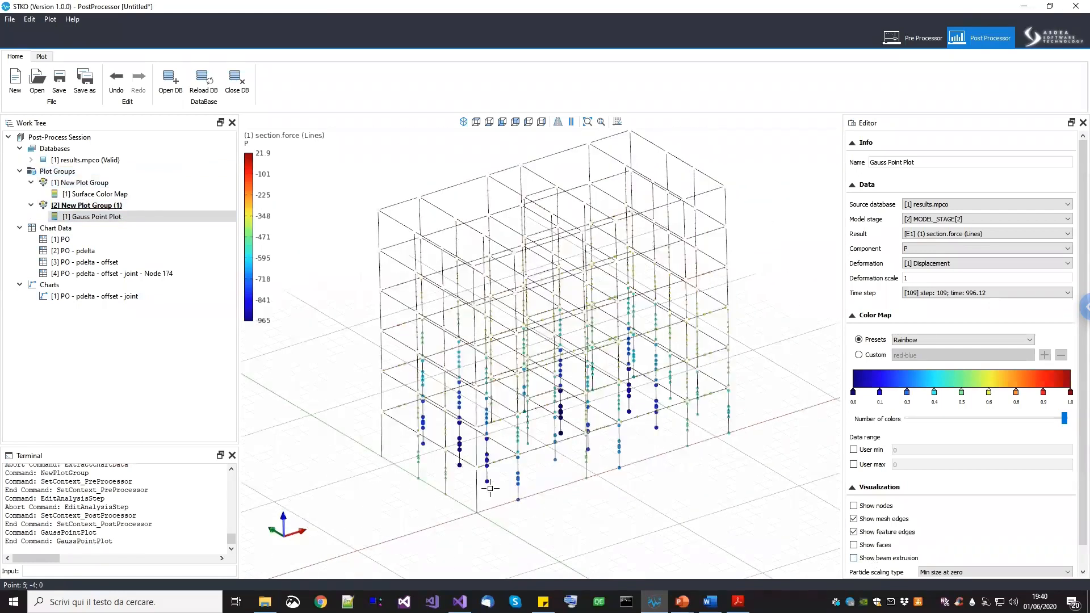
Plot the material.stress (Lines) result at the Gauss points and inspect the joints up close
scroll(433, 441, "up", 3)
scroll(509, 448, "up", 2)
scroll(481, 394, "up", 3)
scroll(480, 394, "down", 6)
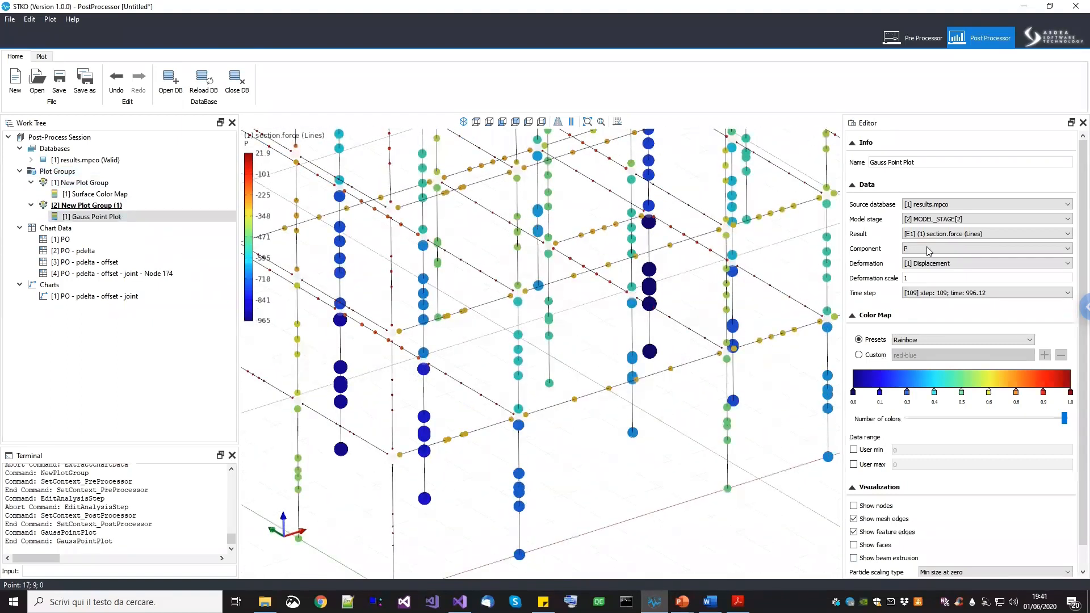
left_click(975, 235)
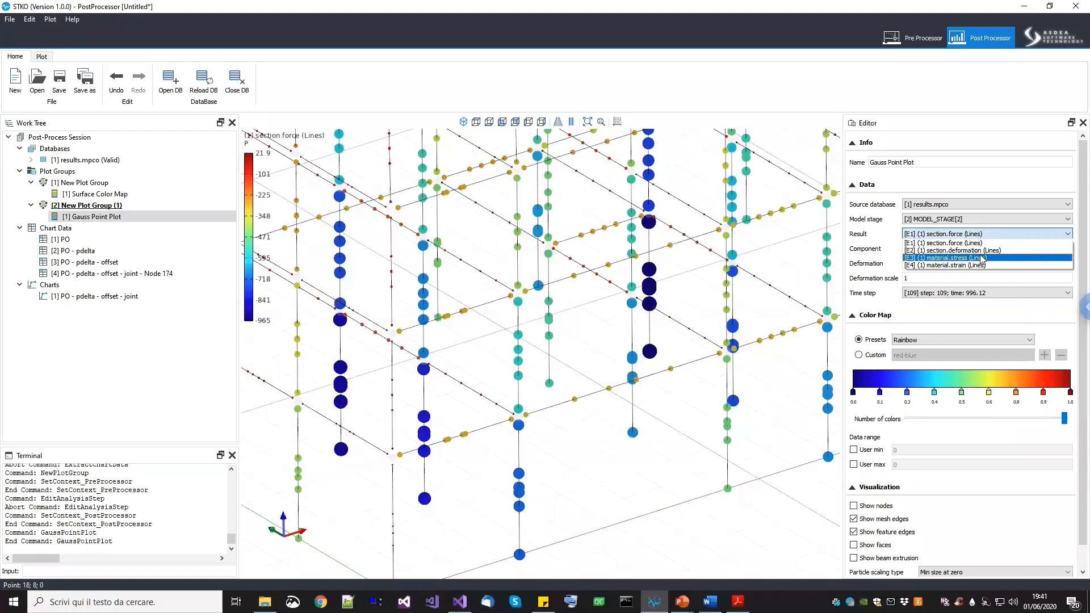
left_click(981, 259)
scroll(511, 409, "up", 5)
middle_click_drag(583, 328, 530, 399)
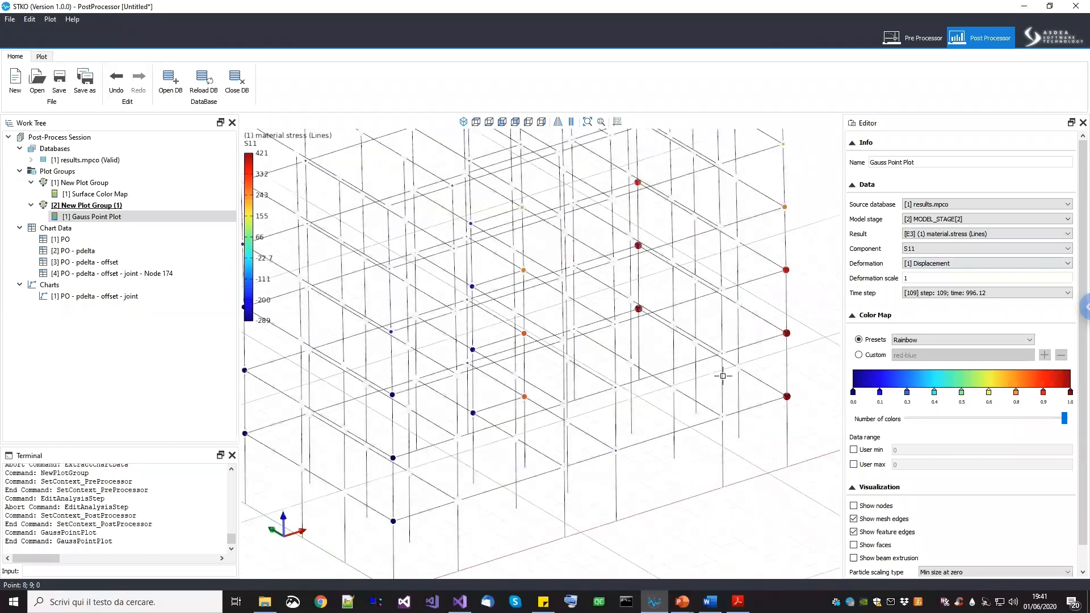
scroll(723, 376, "up", 2)
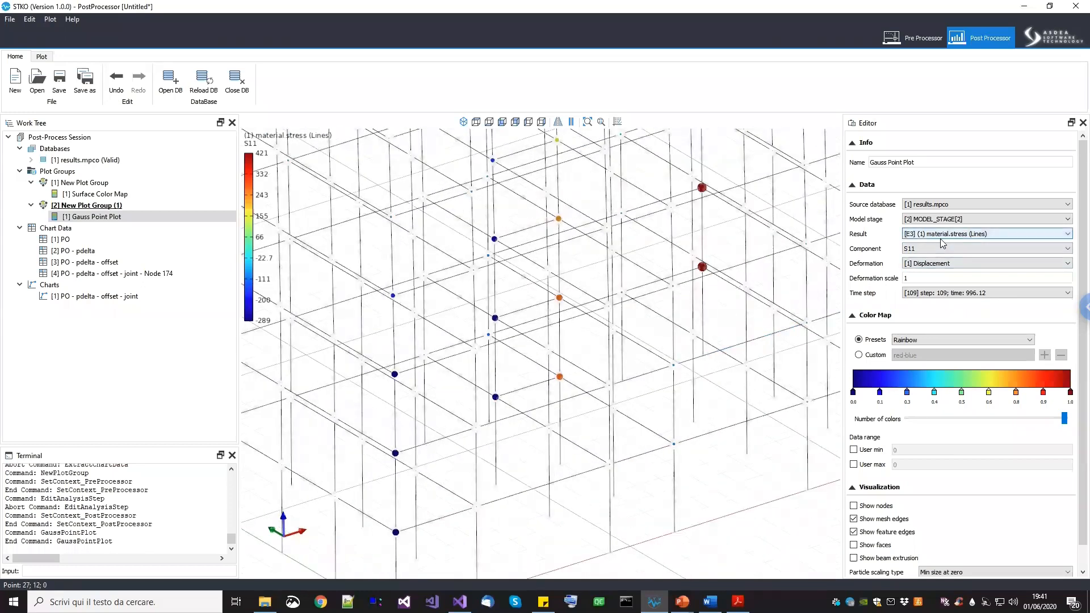
scroll(396, 452, "up", 5)
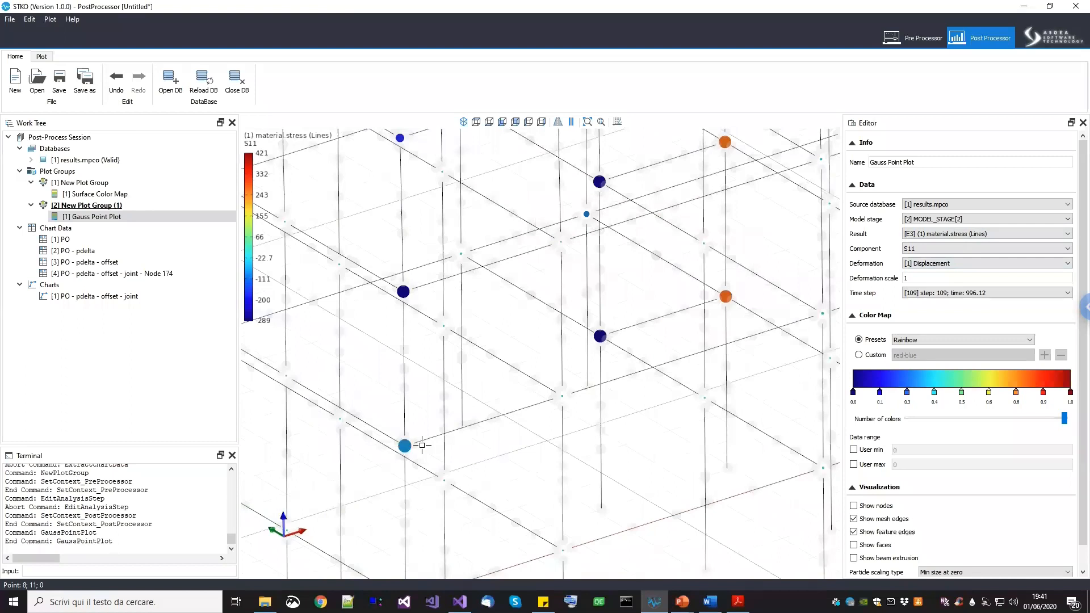
scroll(422, 445, "down", 4)
Set the Gauss Point Plot to the material.strain (Lines) result with component S23
left_click(984, 234)
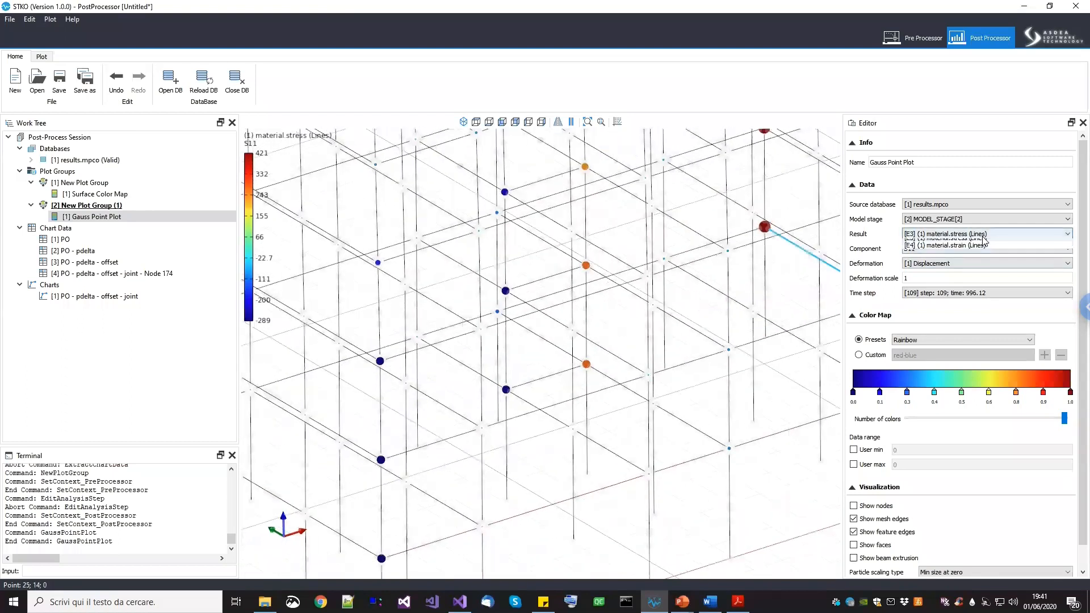
left_click(982, 265)
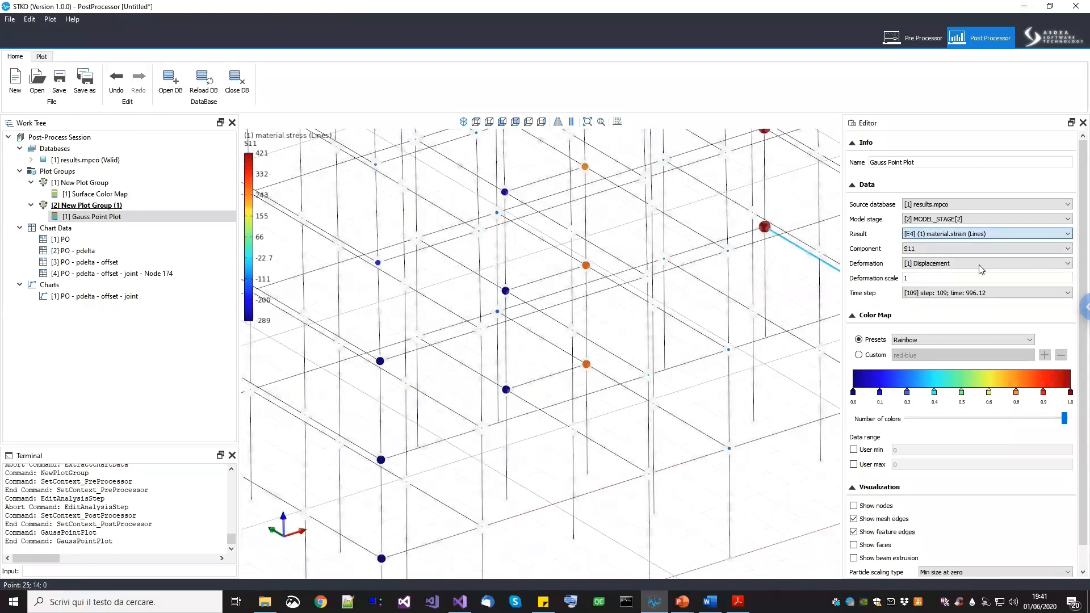
left_click(972, 250)
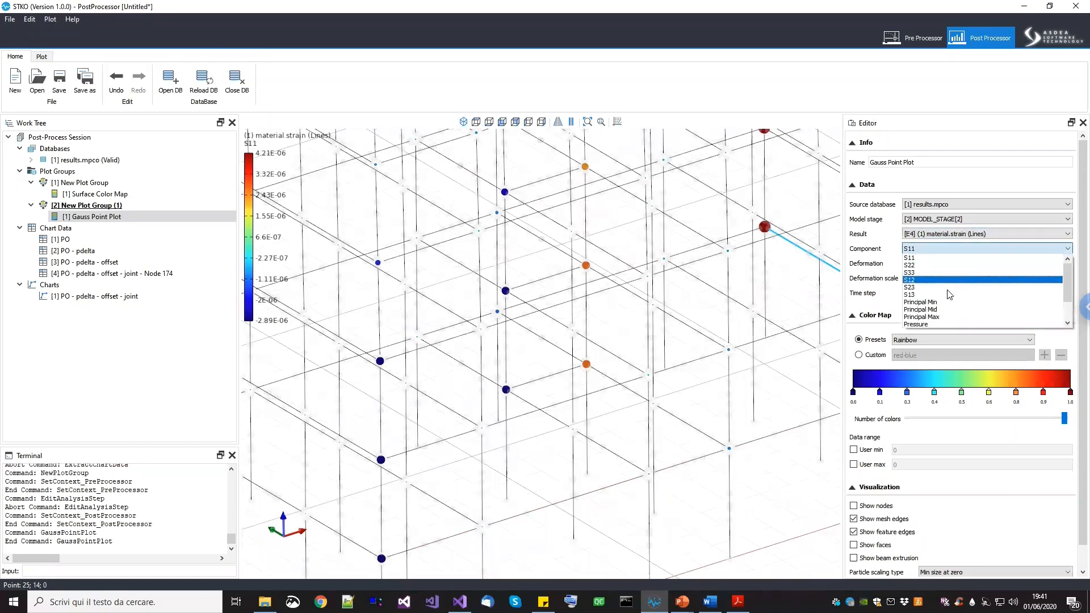
left_click(917, 287)
scroll(394, 507, "down", 5)
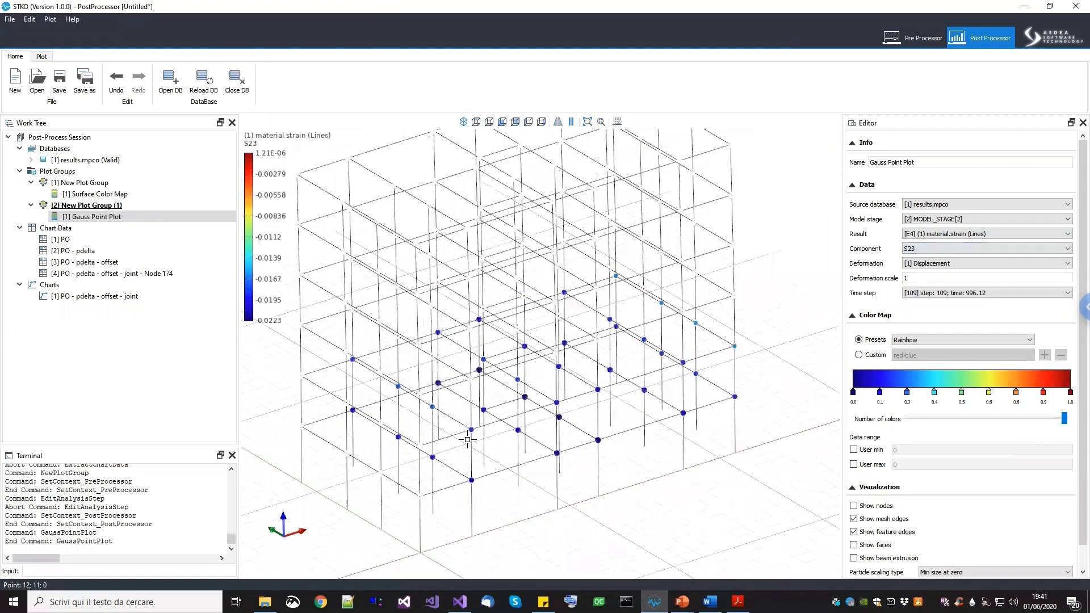
Select the Gauss point of joint element 522 on the building's lower floors
scroll(394, 507, "up", 2)
middle_click_drag(594, 401, 550, 373)
scroll(364, 465, "down", 1)
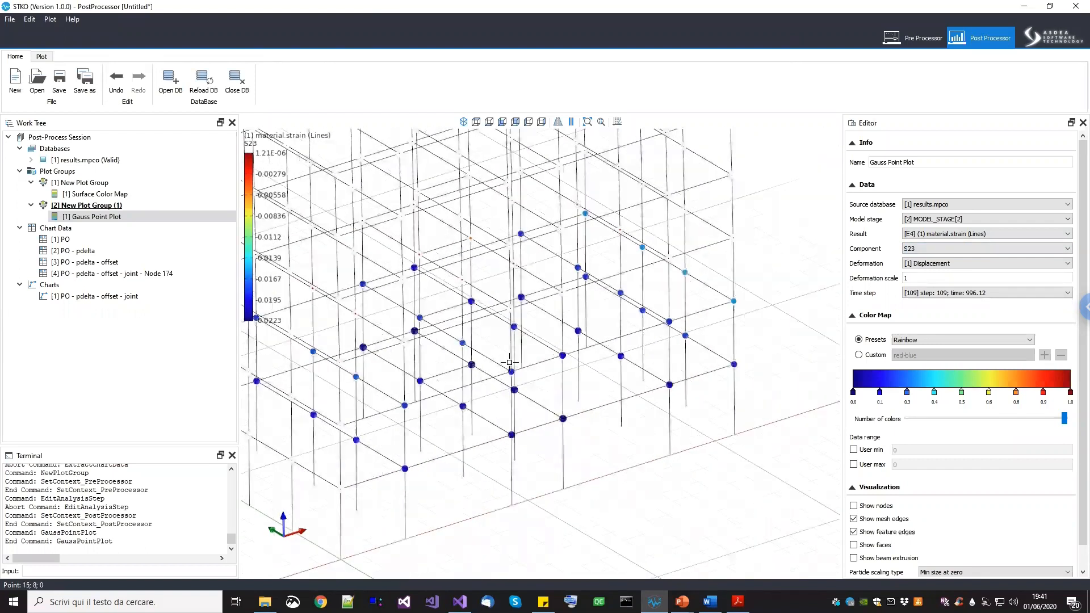
scroll(403, 329, "up", 6)
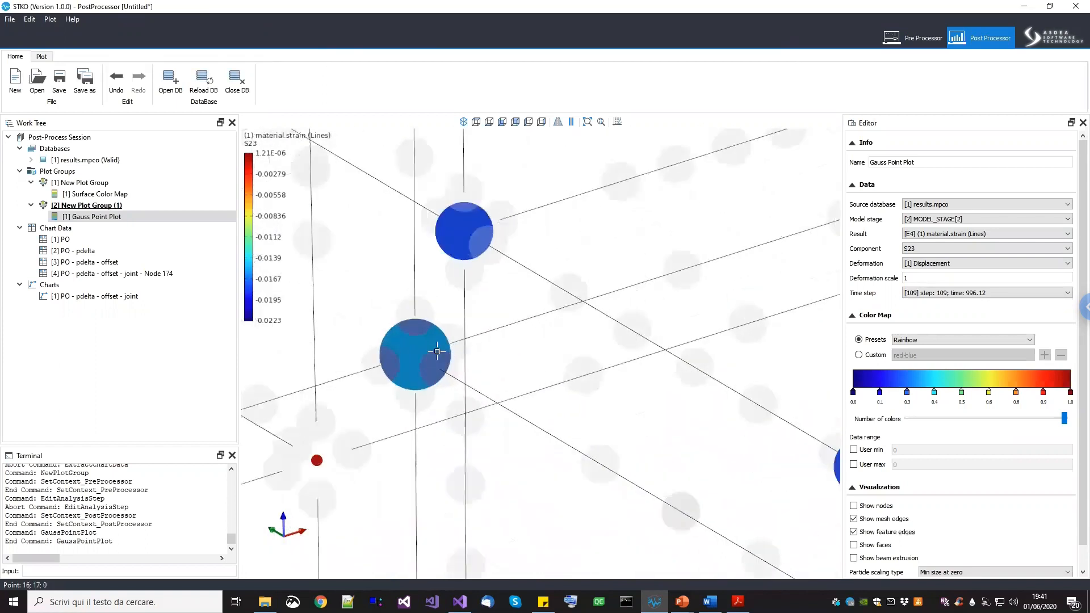
scroll(454, 355, "down", 5)
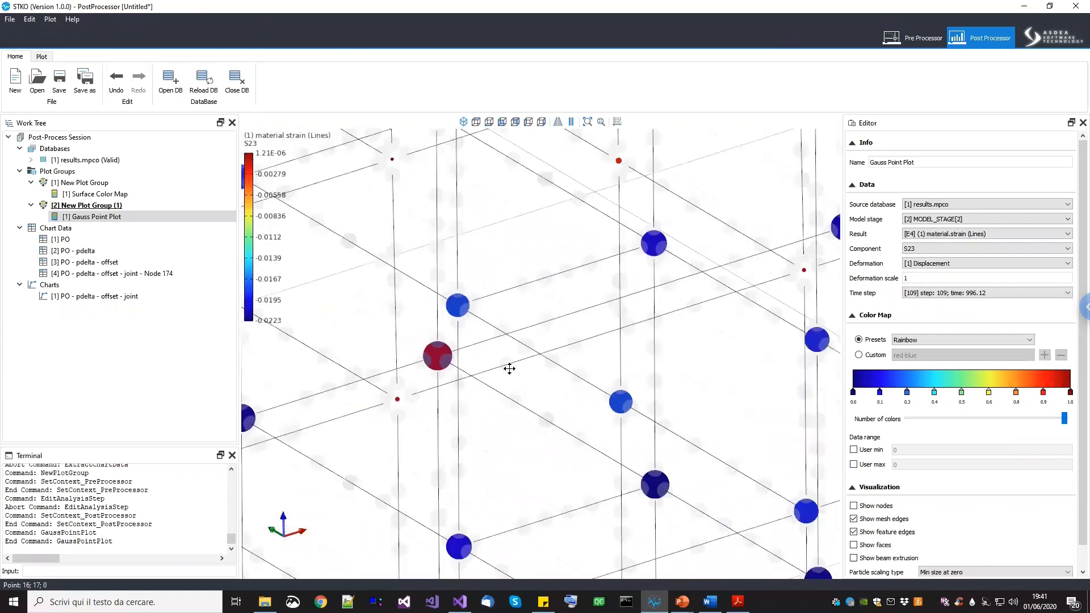
scroll(527, 380, "down", 5)
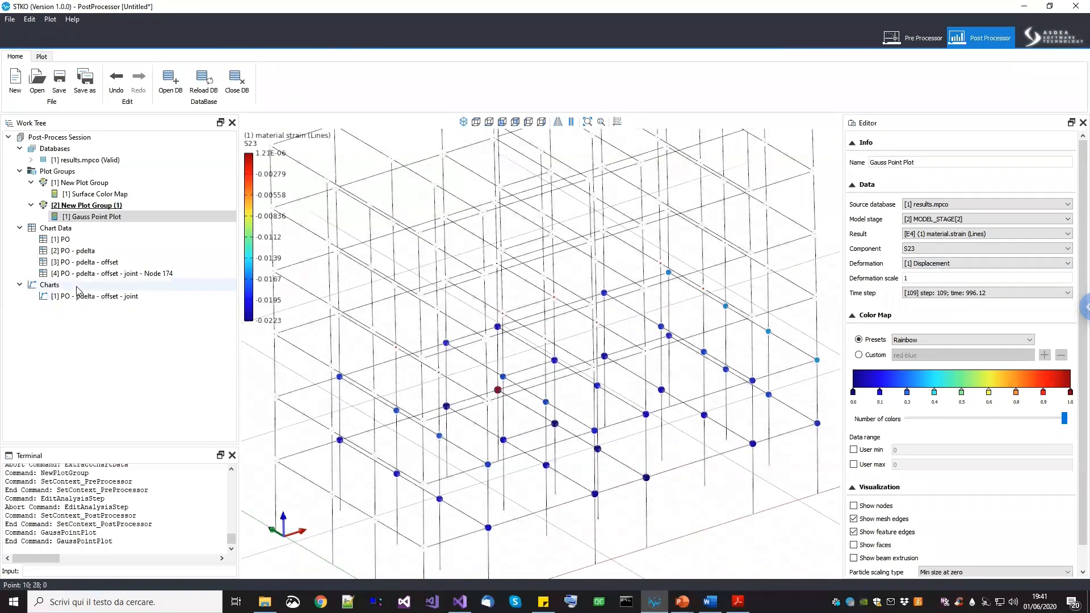
Start a chart data extraction on element gauss points with MODEL_STAGE[2] of results.mpco as the source
left_click(70, 230)
left_click(108, 238)
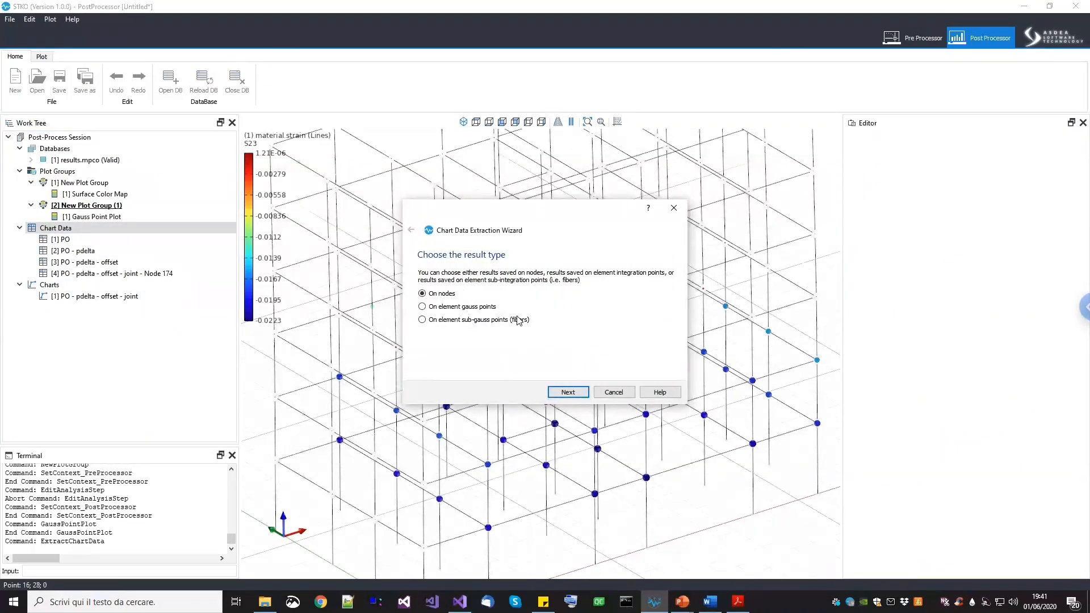
left_click_drag(588, 226, 719, 235)
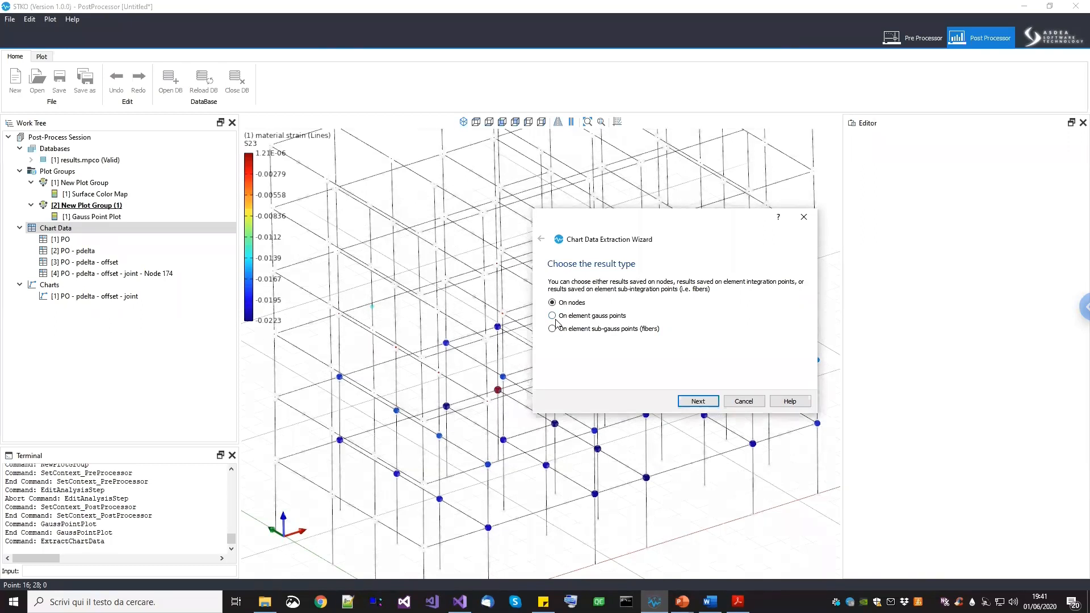
left_click(699, 401)
left_click(631, 327)
left_click(622, 344)
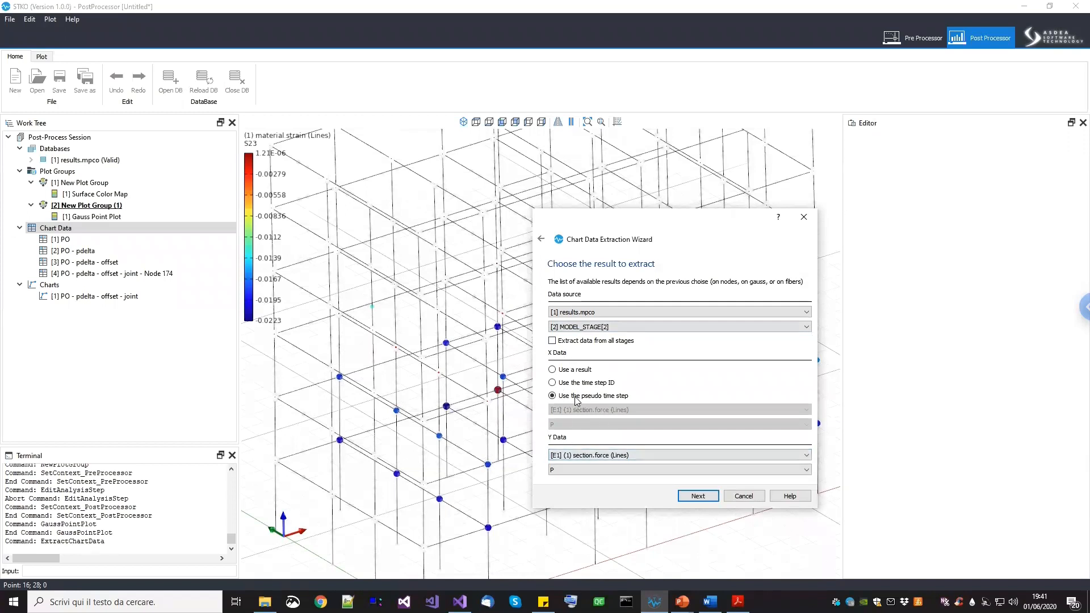
Use the material.strain (Lines) result as X data and material.stress (Lines) as Y data
left_click(571, 371)
left_click(600, 410)
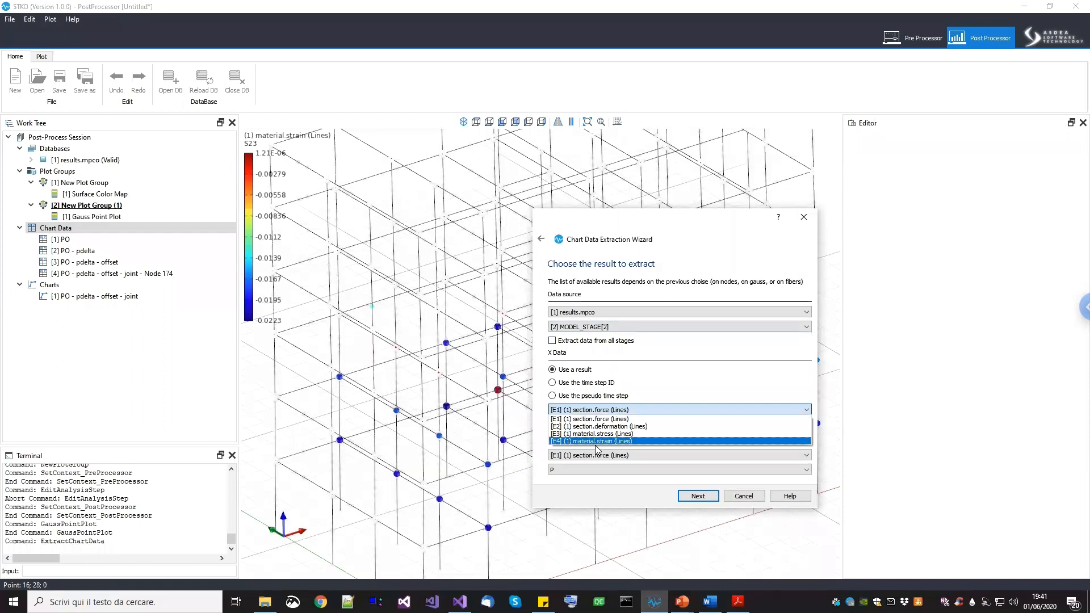
left_click(592, 441)
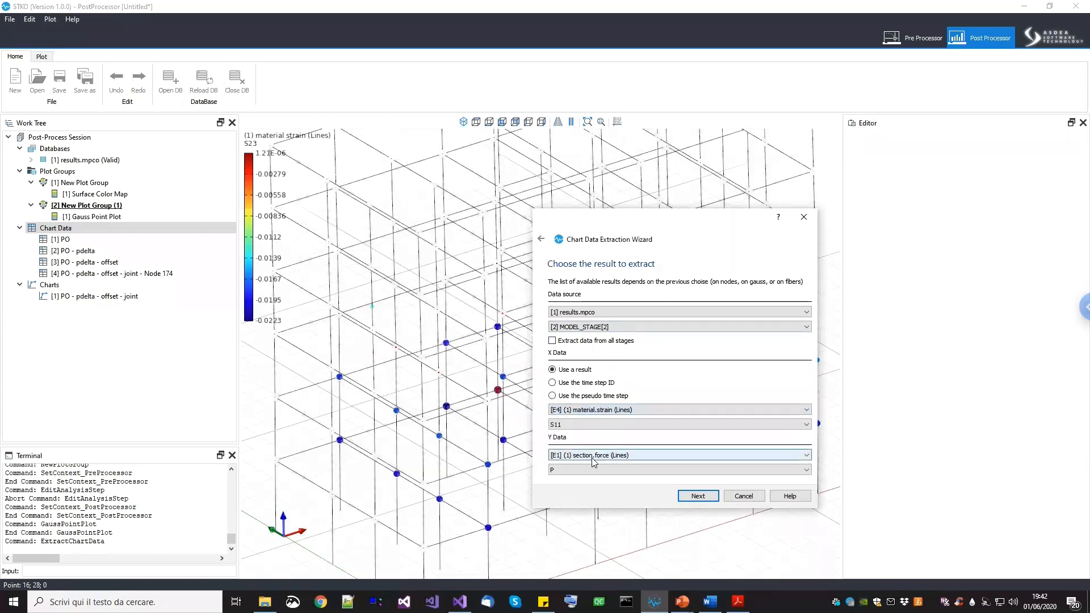
left_click(593, 455)
left_click(595, 480)
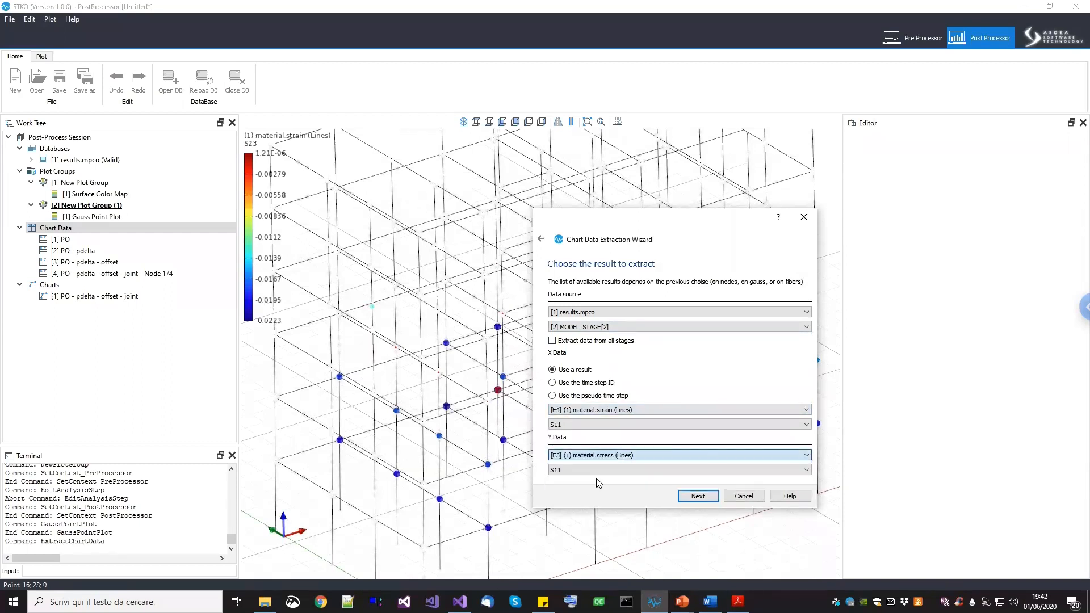
Choose component S23 for both the X and Y data and continue to the location selection
left_click(602, 425)
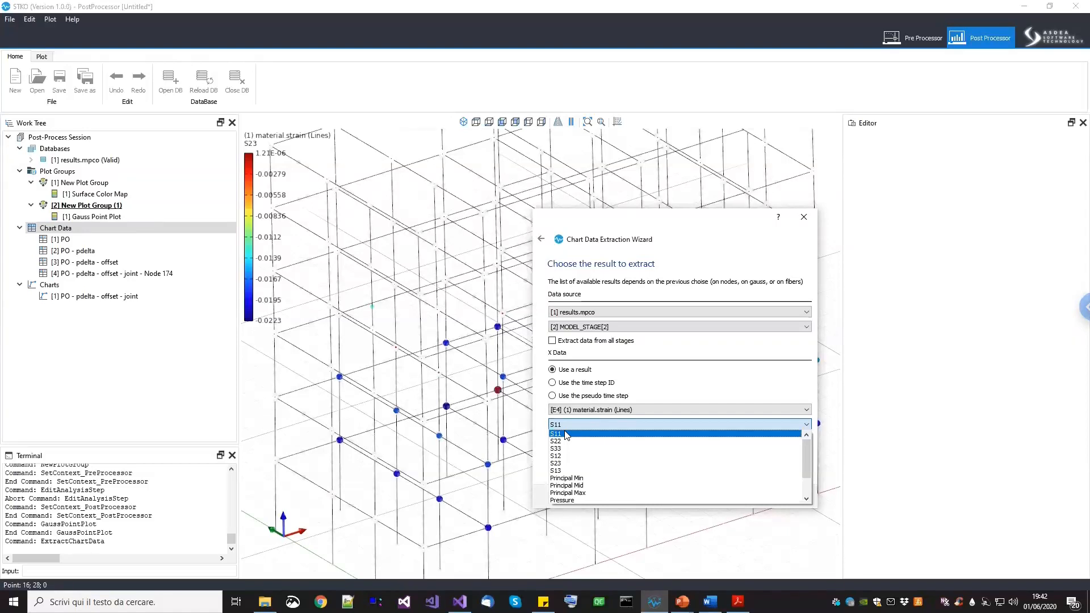
left_click(568, 463)
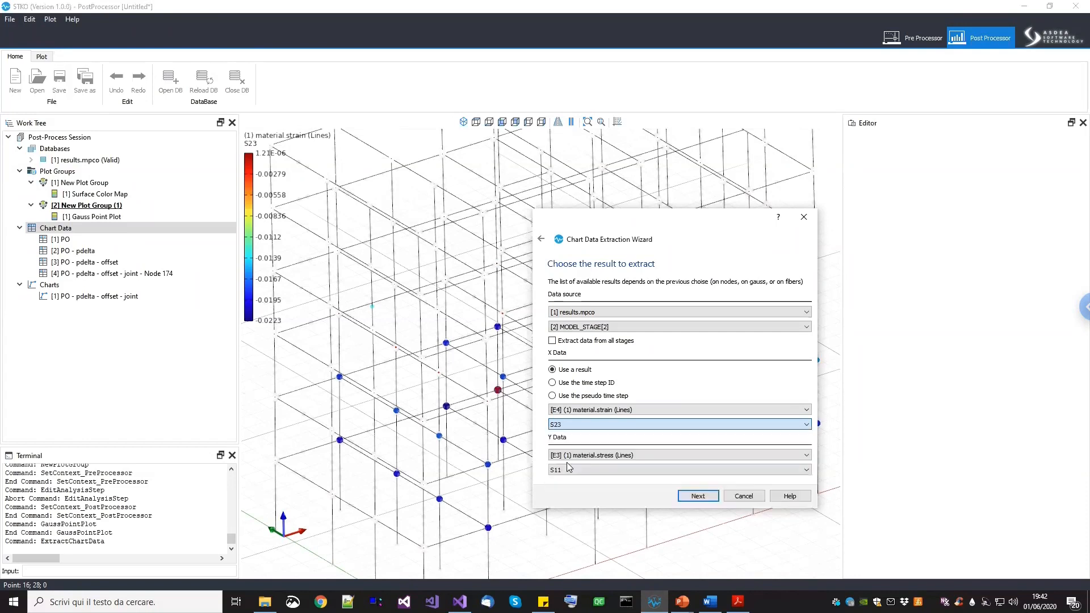
left_click(569, 471)
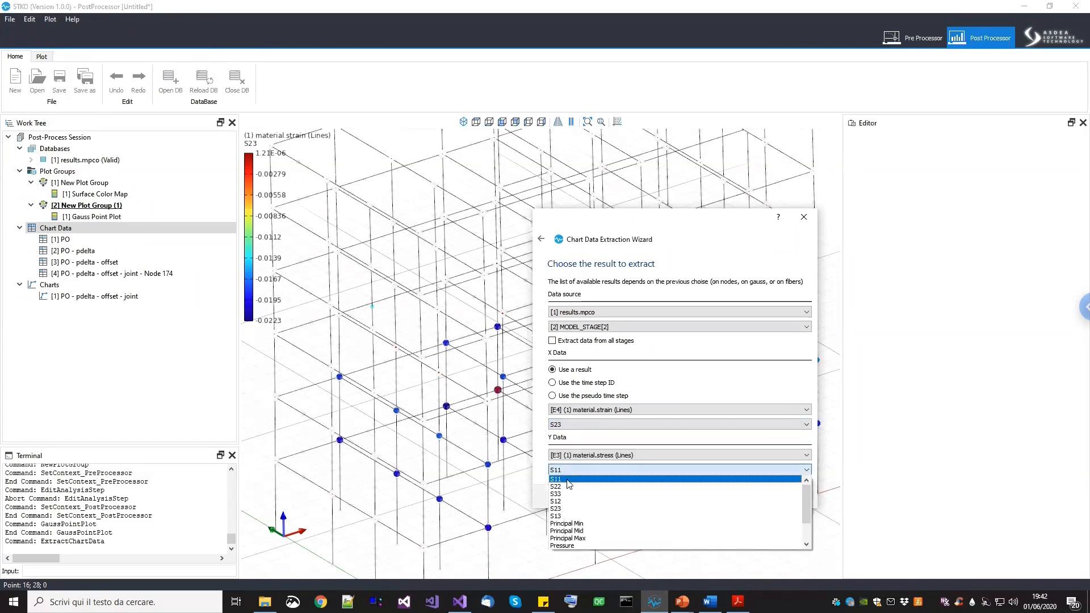
left_click(568, 508)
left_click(710, 498)
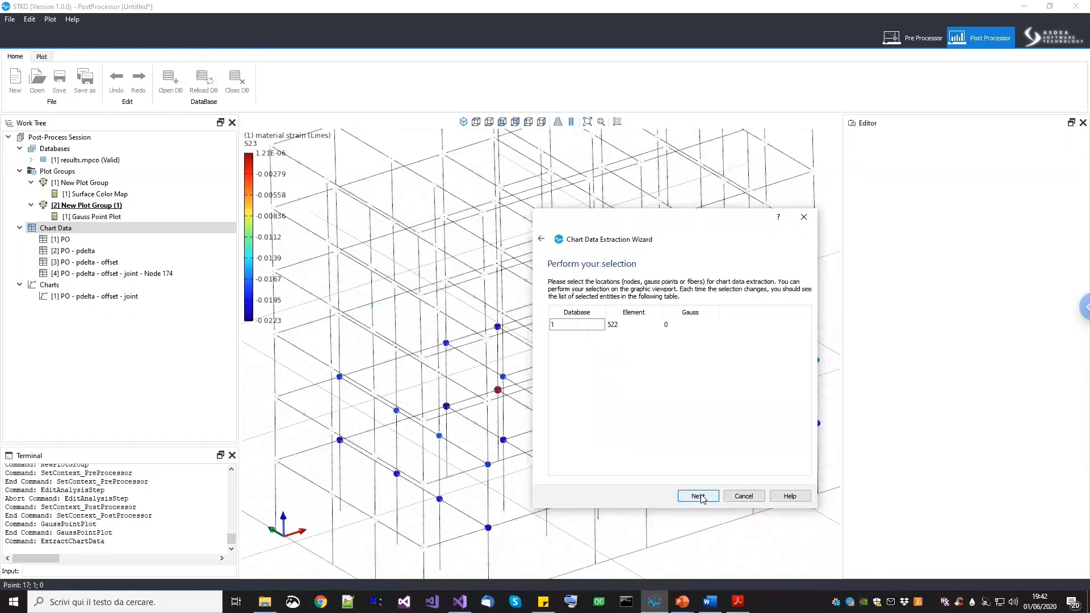
Check the selected element 522, name the chart data Joint MN-R and finish the extraction with a chart
left_click(700, 497)
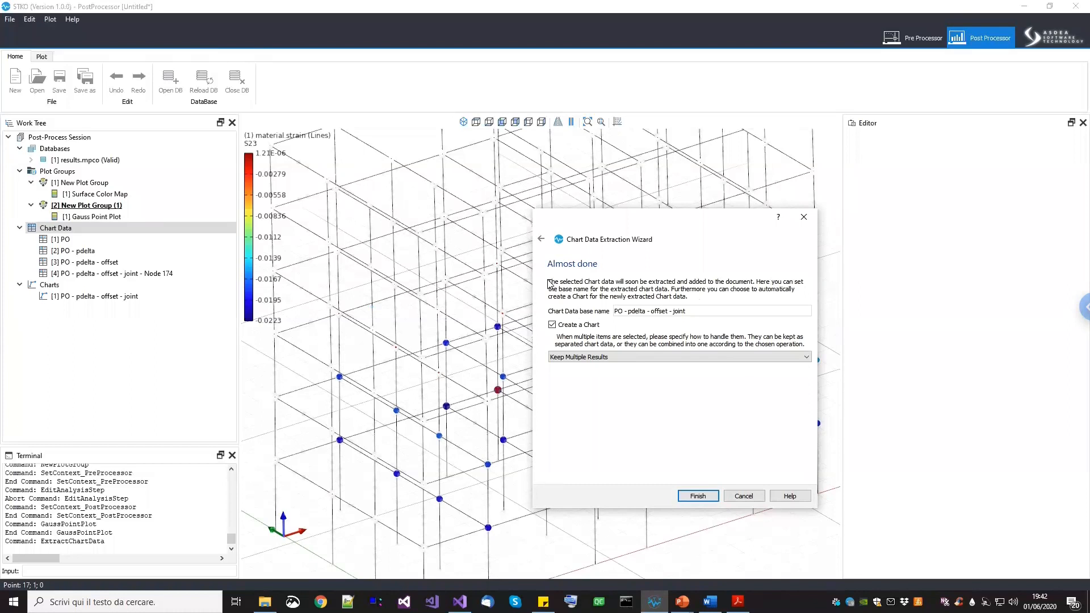
left_click(542, 240)
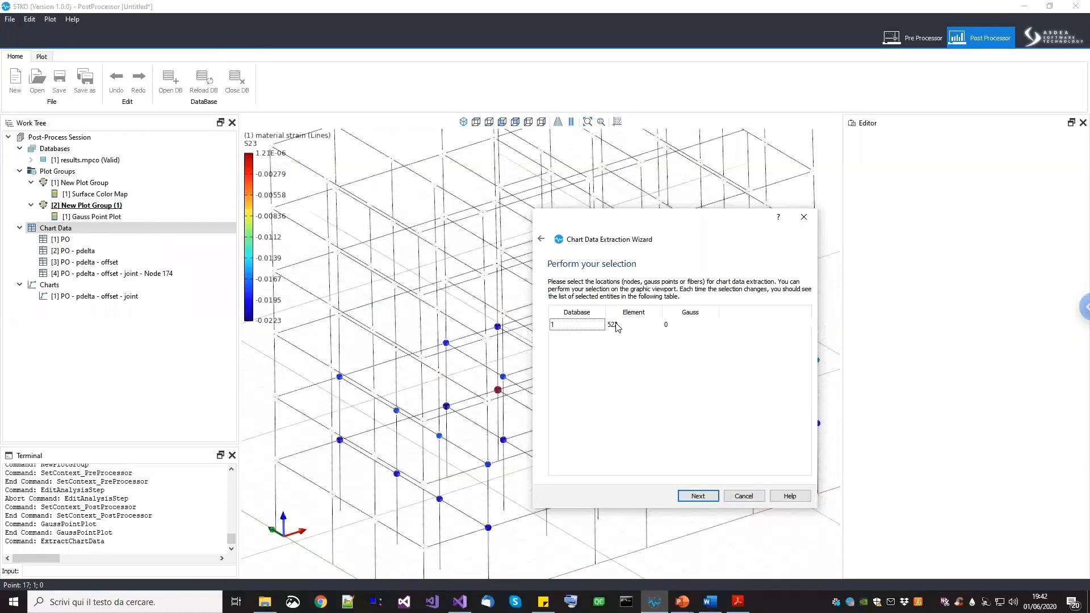
left_click(617, 326)
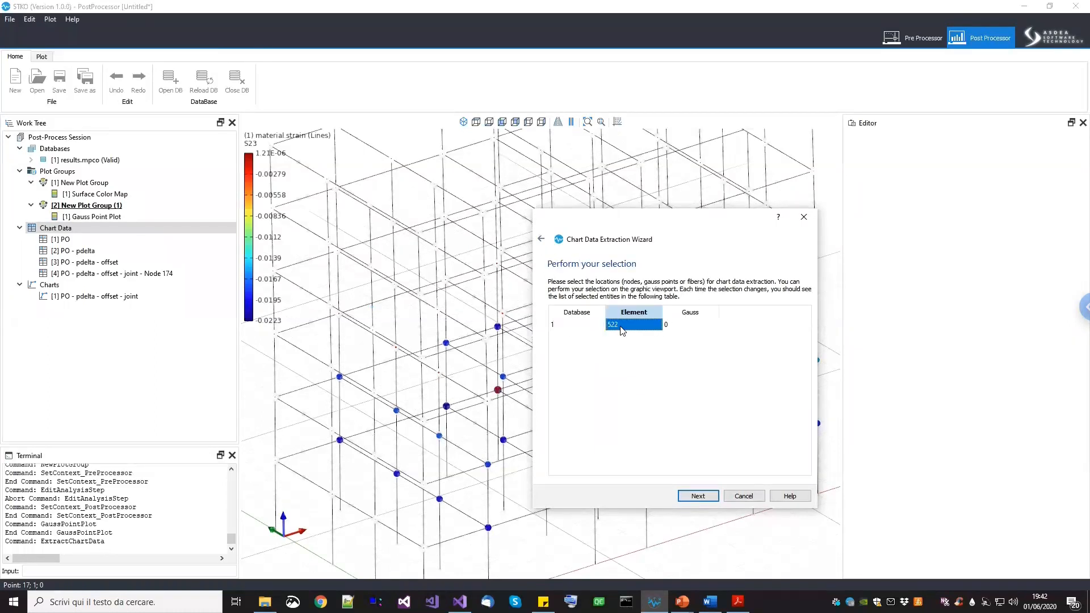
left_click(712, 499)
left_click_drag(699, 311, 510, 310)
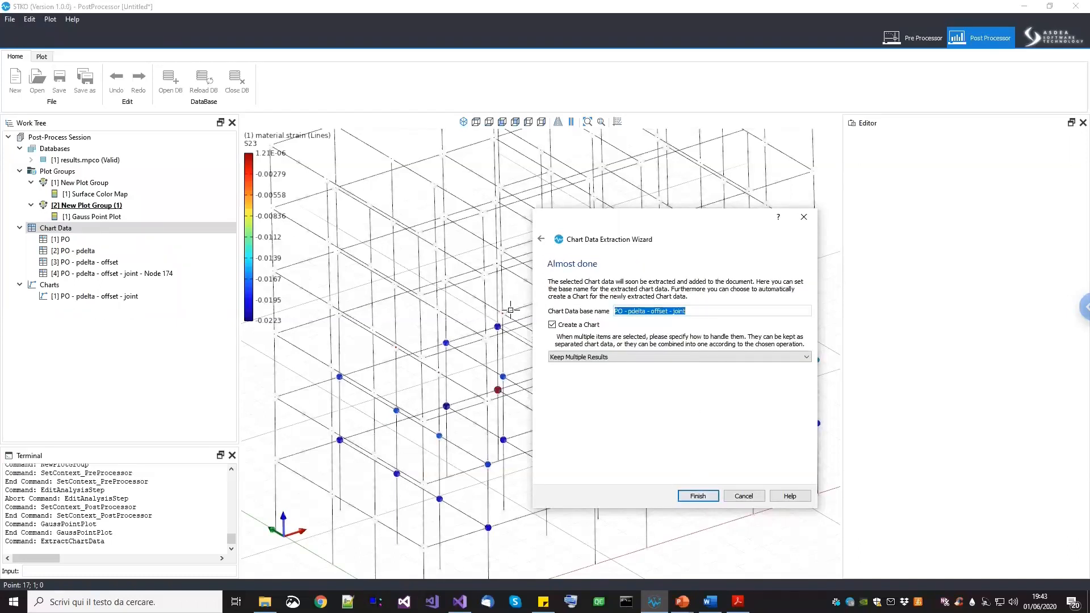
type("Joint MN-R")
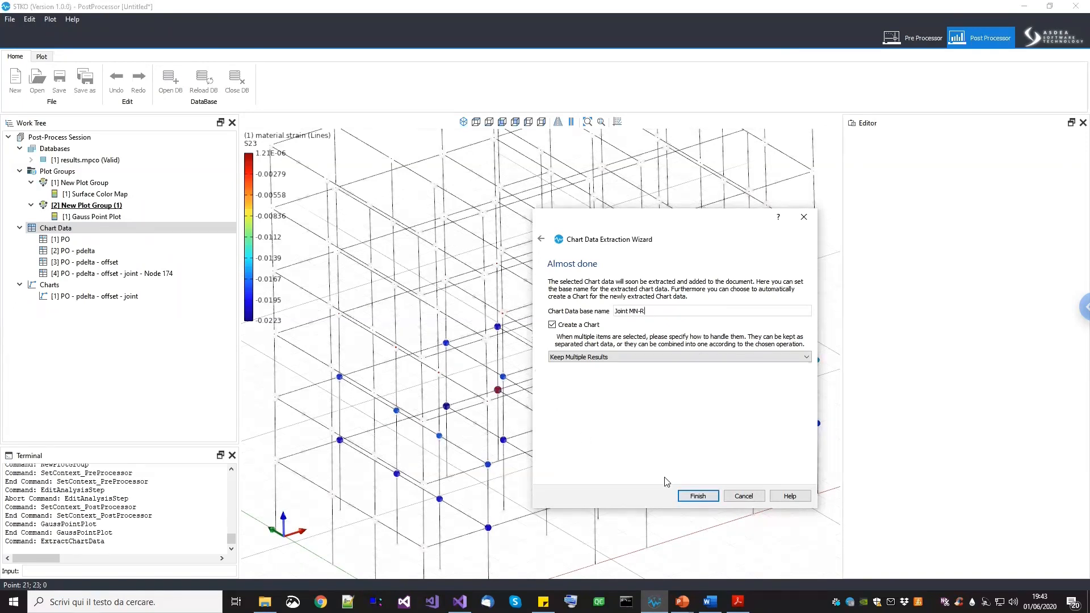
left_click(699, 496)
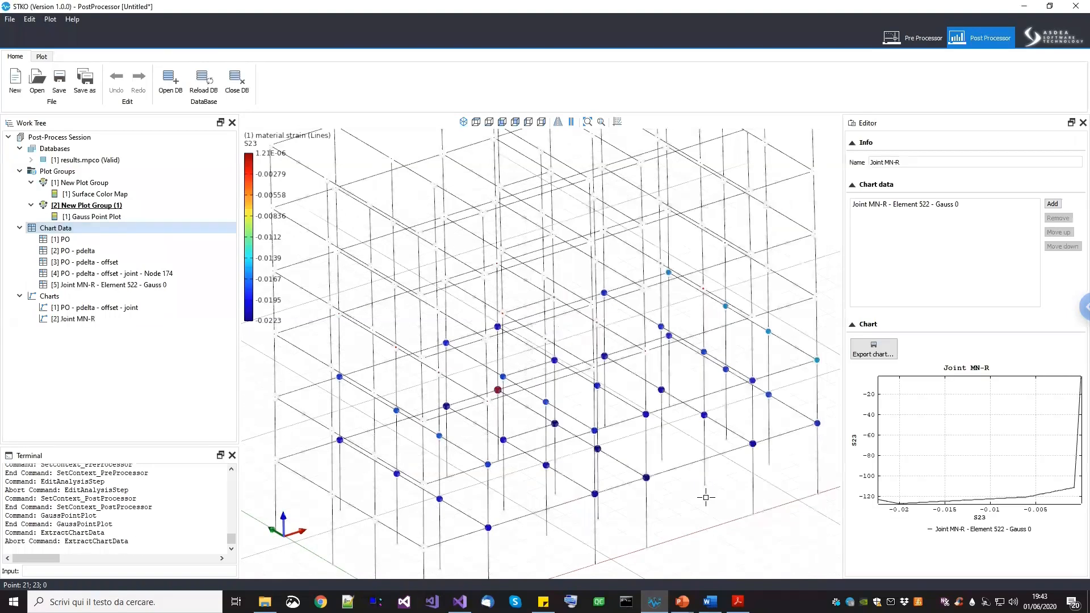
Examine the Joint MN-R curve, and open the PO - pdelta - offset - joint chart for comparison
left_click_drag(1045, 424, 1054, 483)
scroll(1045, 422, "down", 1)
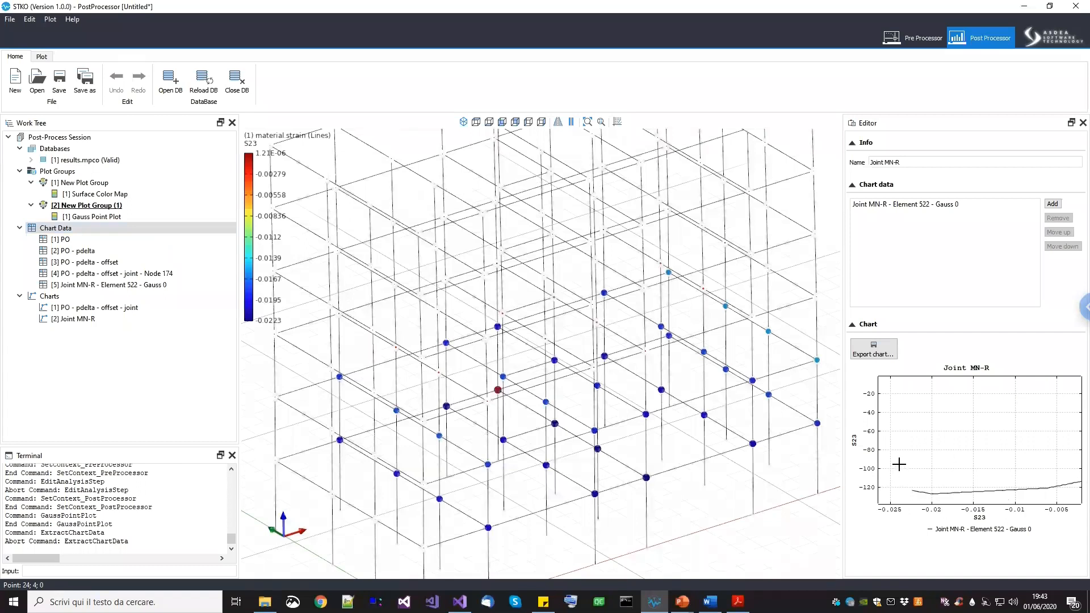
left_click(91, 311)
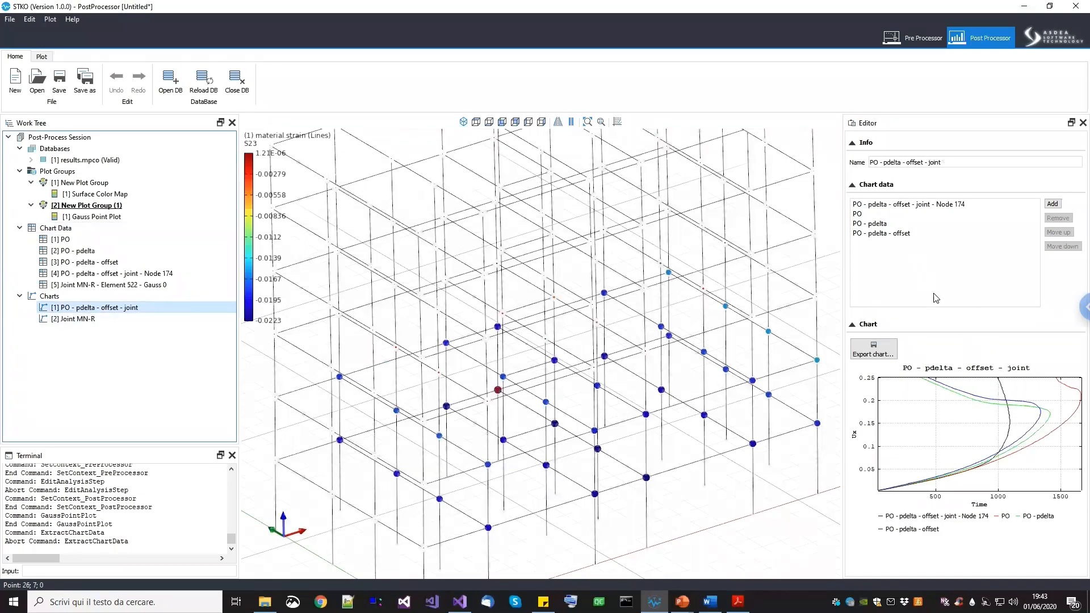
Examine the distribution of S23 strain in the joints across the whole building
middle_click_drag(697, 413, 667, 430)
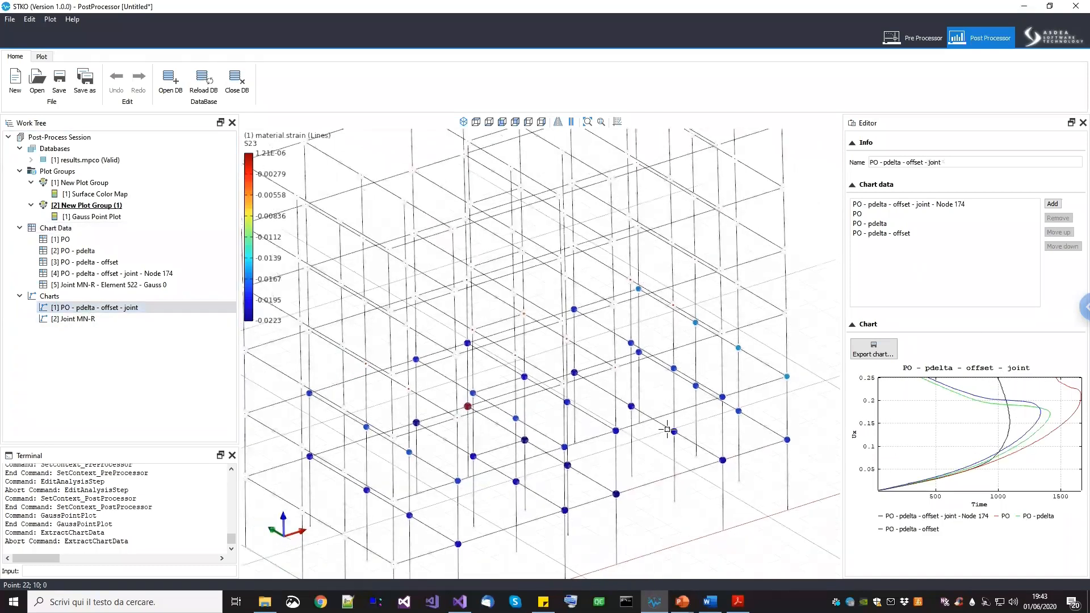
scroll(652, 420, "down", 5)
left_click_drag(632, 409, 558, 470)
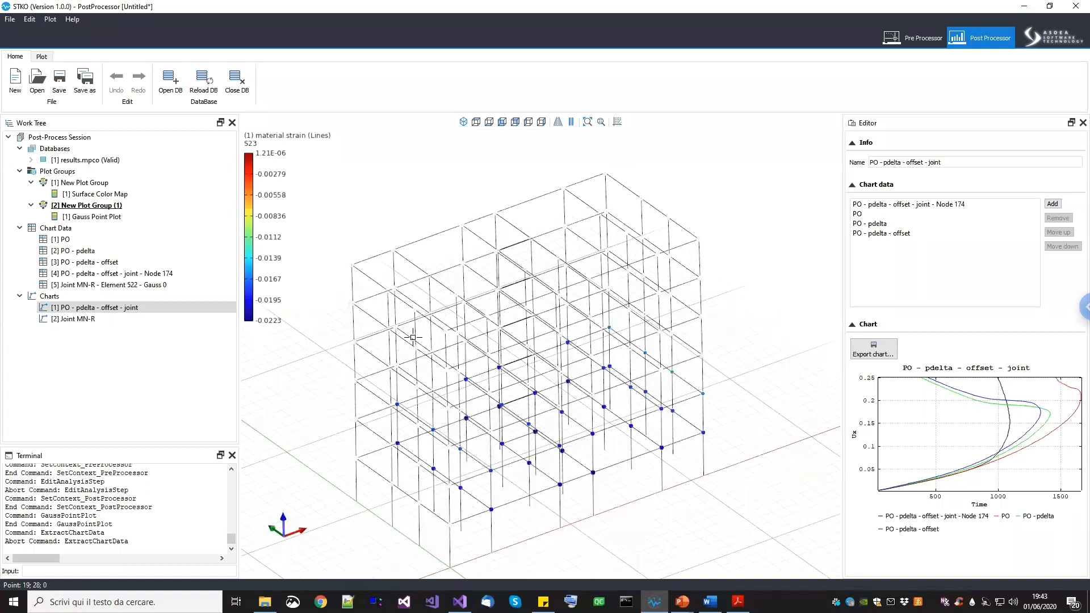
middle_click_drag(605, 310, 619, 292)
middle_click_drag(640, 448, 589, 469)
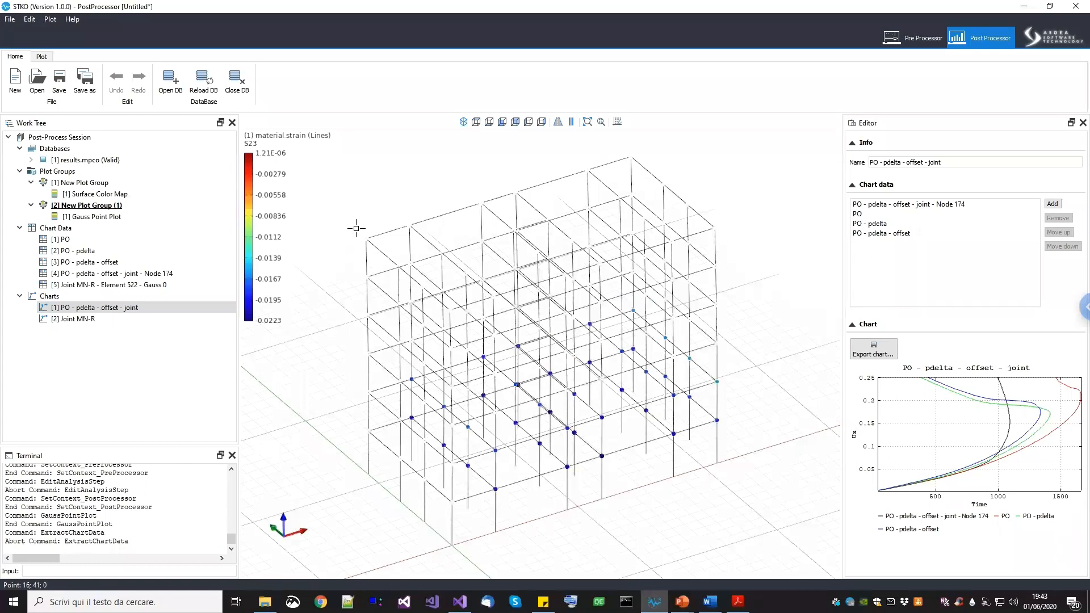
scroll(356, 228, "up", 2)
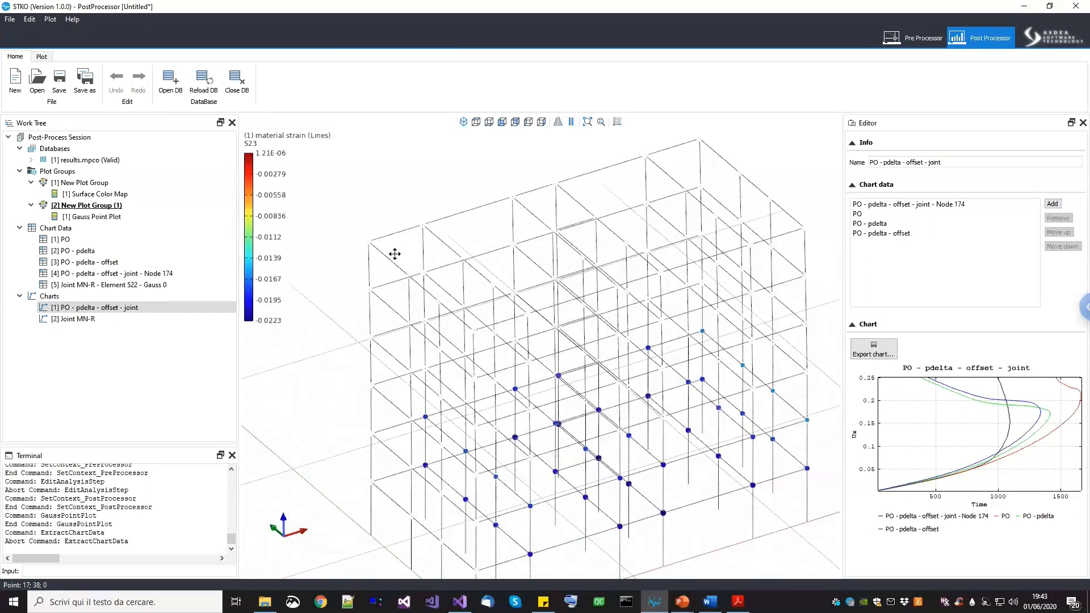
Examine the S23 strain at the upper-storey joints along the building's near corner
scroll(394, 254, "down", 2)
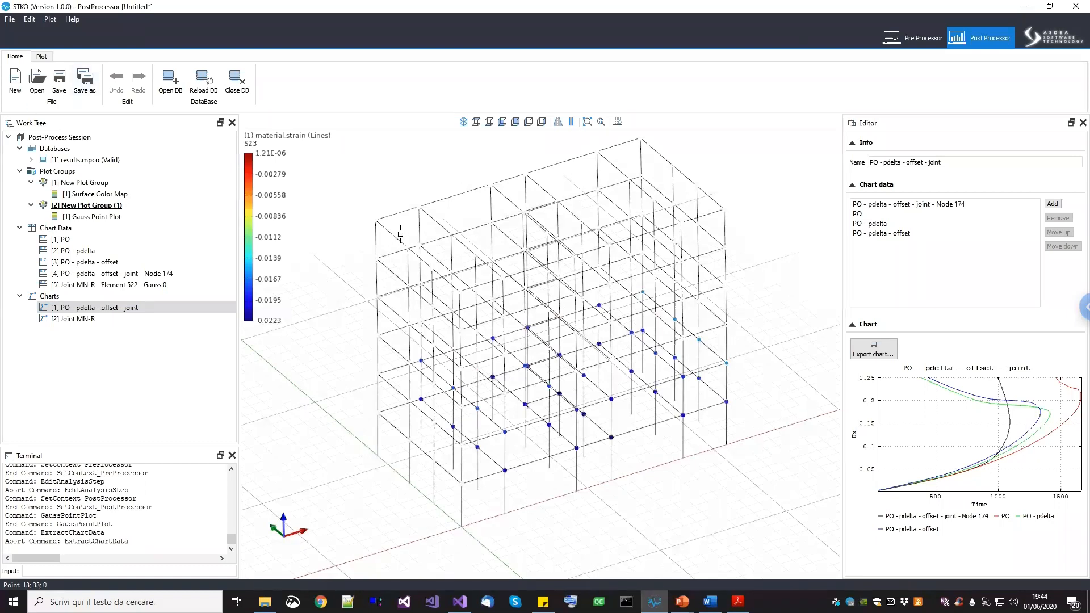
scroll(401, 233, "up", 4)
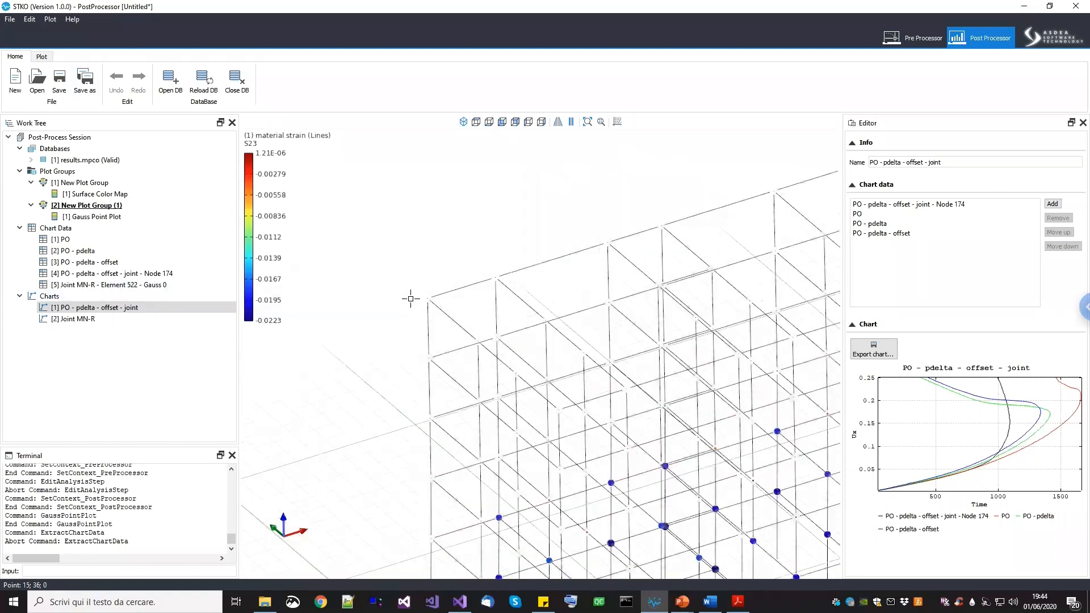
scroll(437, 321, "up", 3)
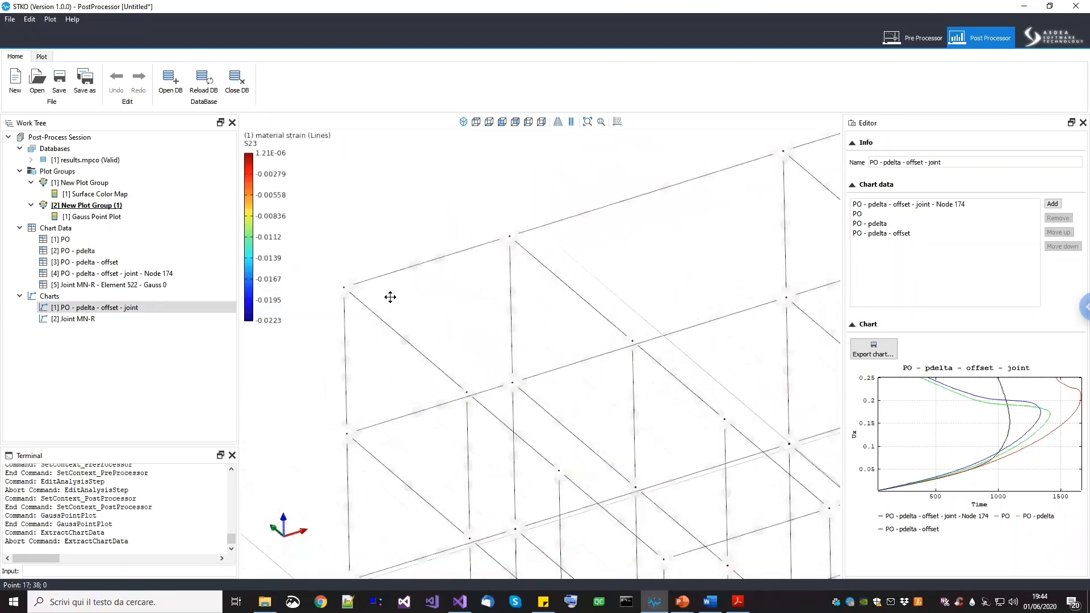
middle_click_drag(436, 297, 428, 282)
middle_click_drag(619, 366, 576, 342)
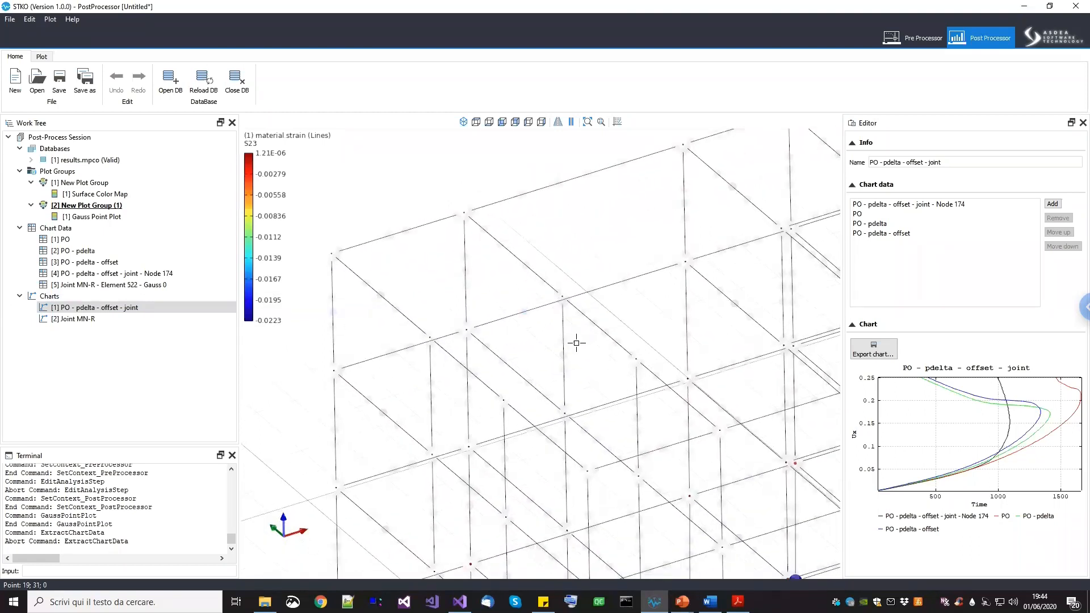
scroll(581, 343, "down", 5)
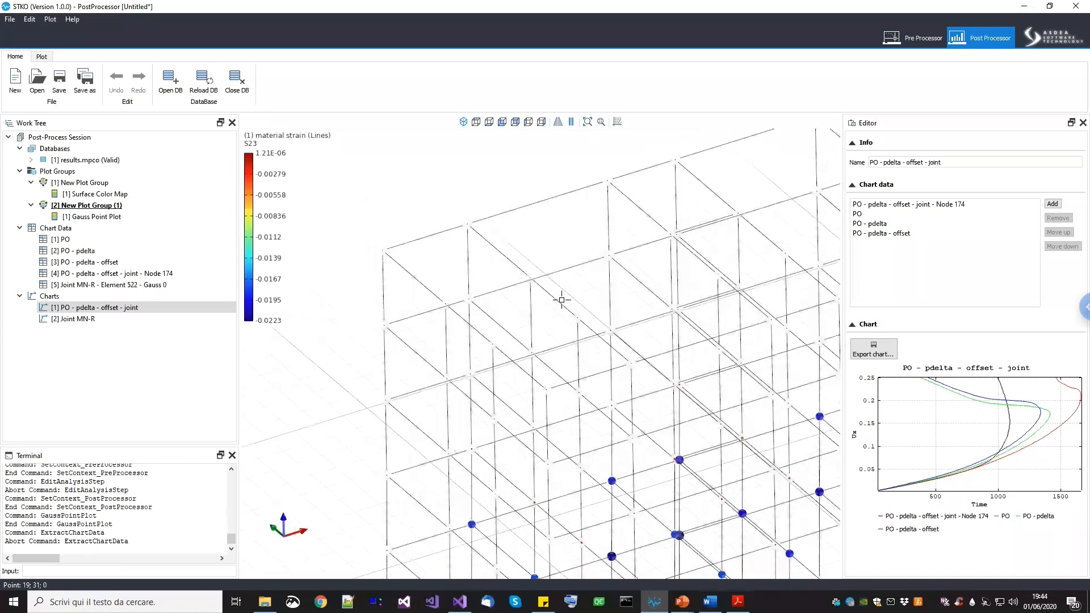
middle_click_drag(678, 403, 628, 368)
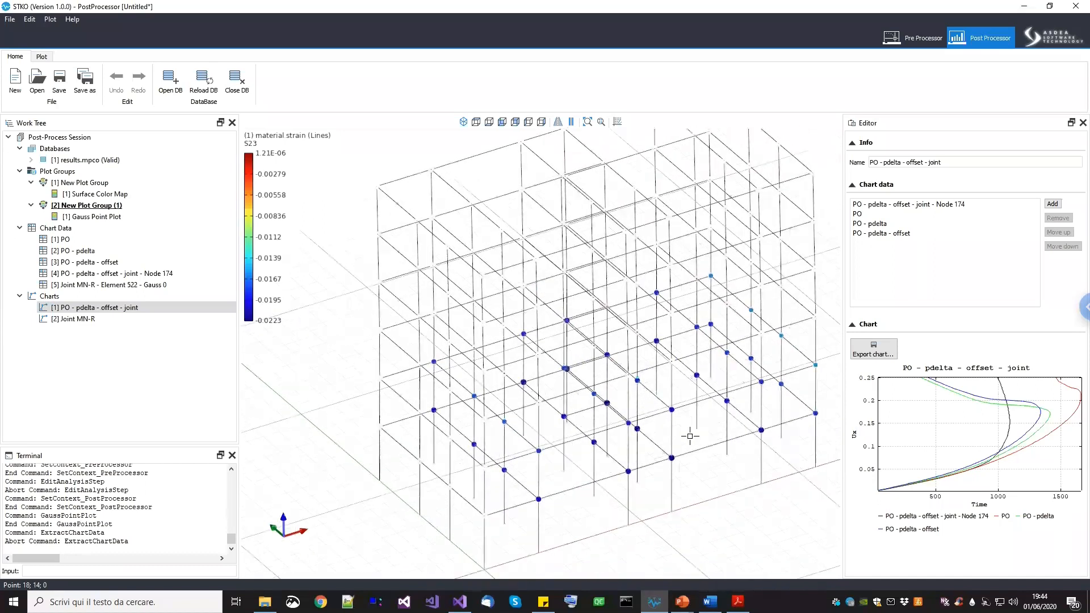
Inspect the S23 strain at the lower-storey corner joint up close, together with its neighbouring joints
scroll(689, 436, "up", 2)
middle_click_drag(511, 465, 518, 368)
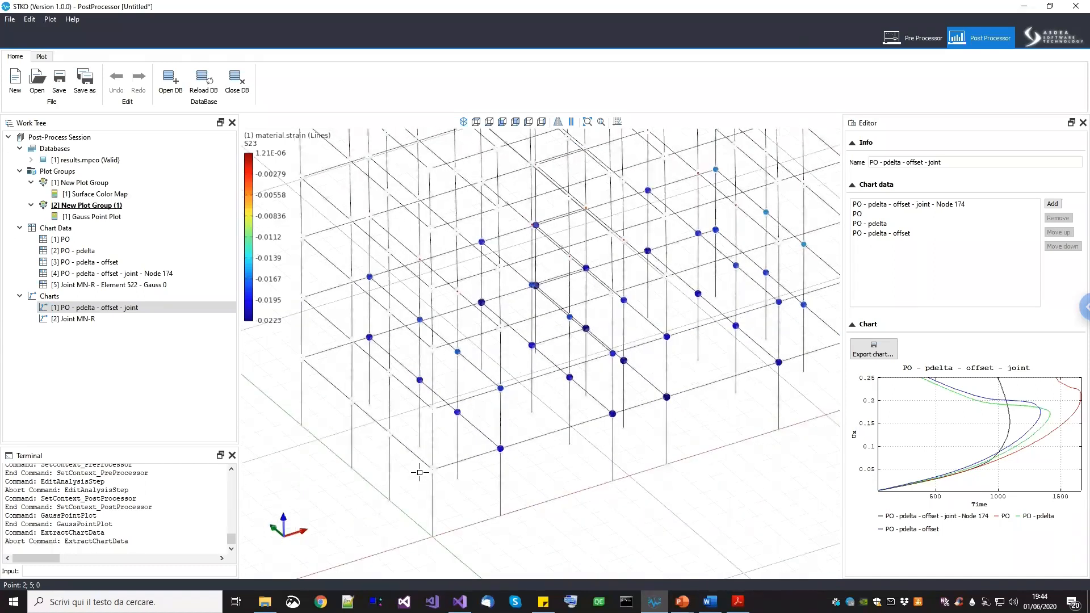
scroll(419, 472, "up", 1)
scroll(484, 431, "up", 3)
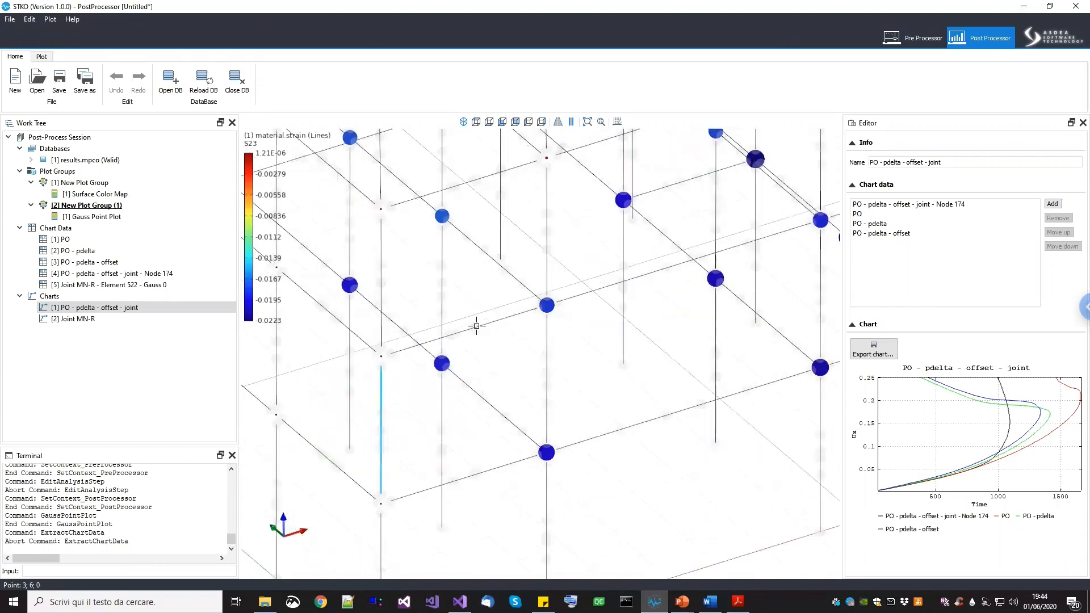
scroll(471, 403, "up", 5)
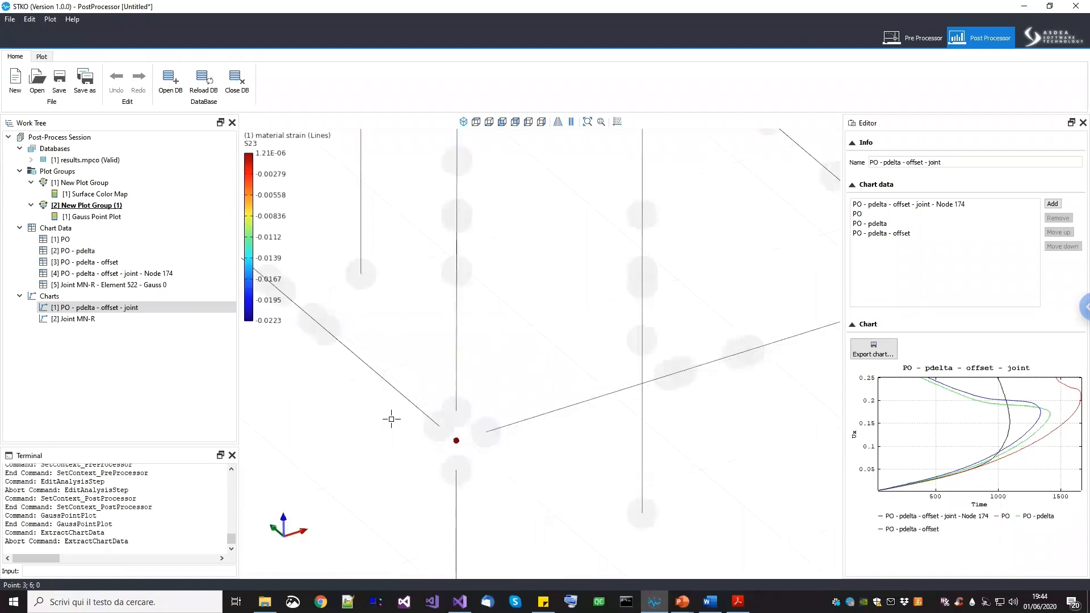
scroll(462, 394, "down", 2)
scroll(516, 494, "down", 2)
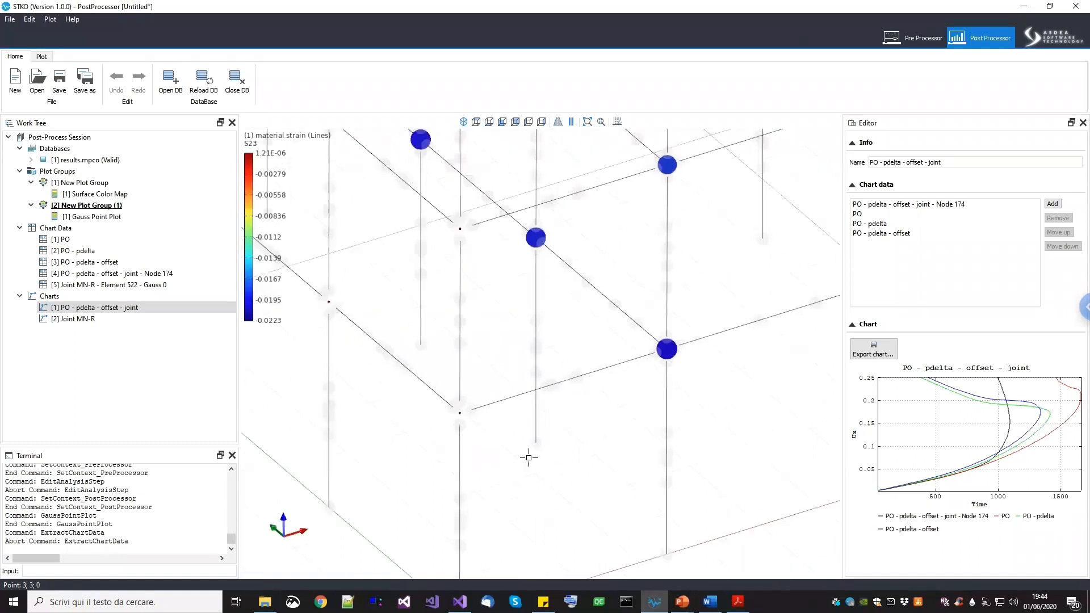
scroll(528, 458, "down", 2)
scroll(453, 373, "up", 3)
scroll(524, 307, "down", 1)
Review the S23 strain distribution over the joints of the two lowest storeys
middle_click_drag(552, 338, 506, 394)
scroll(544, 375, "down", 4)
scroll(608, 330, "down", 1)
middle_click_drag(564, 362, 537, 383)
middle_click_drag(562, 363, 502, 407)
middle_click_drag(636, 308, 608, 309)
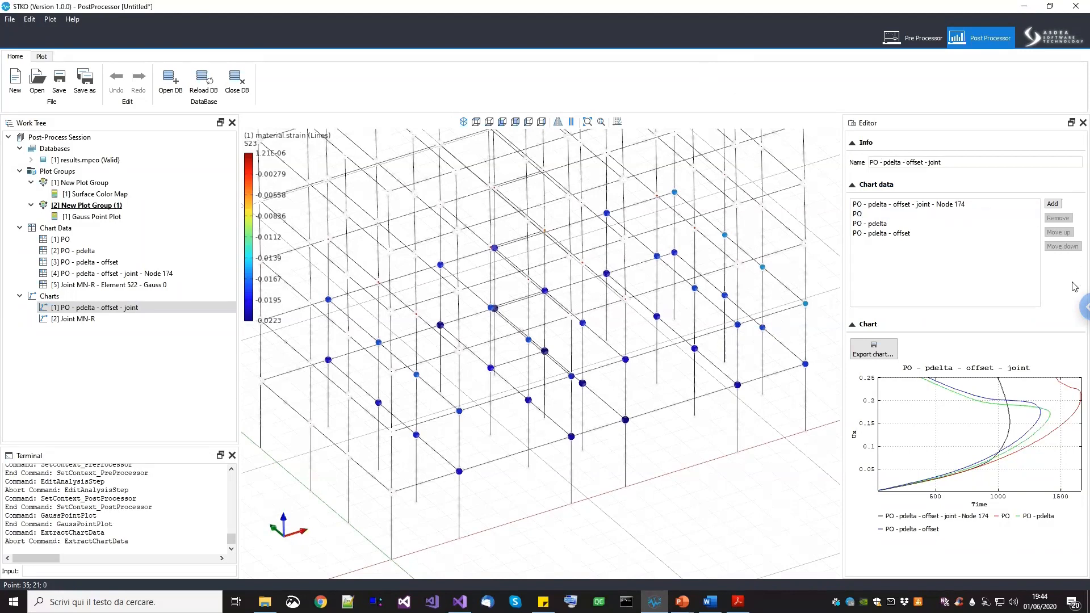
Turn off full-screen mode for the remote desktop session and close the session options
left_click(1076, 315)
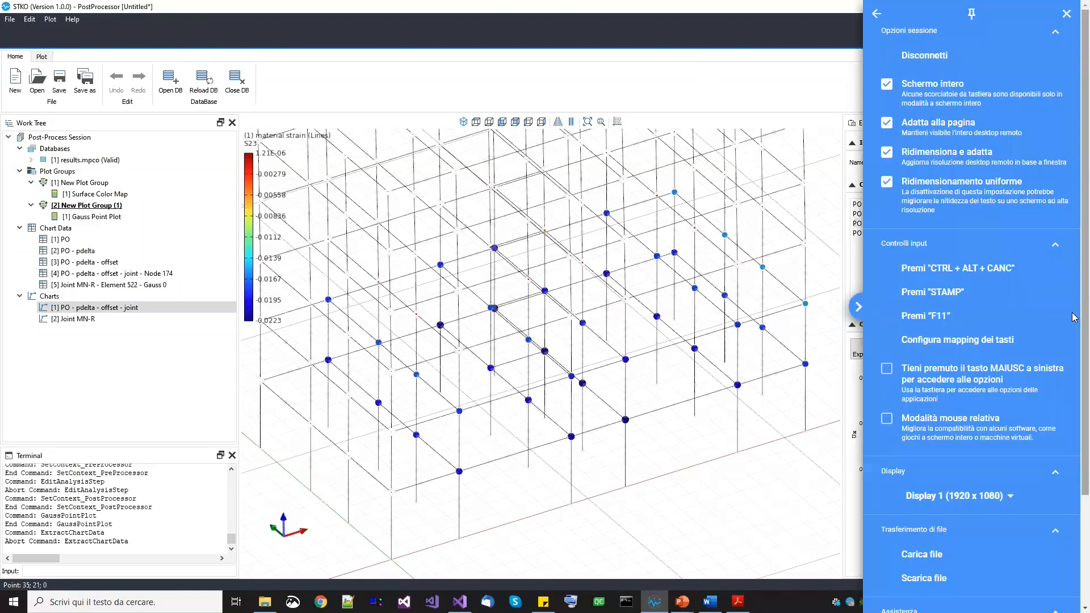
left_click(912, 87)
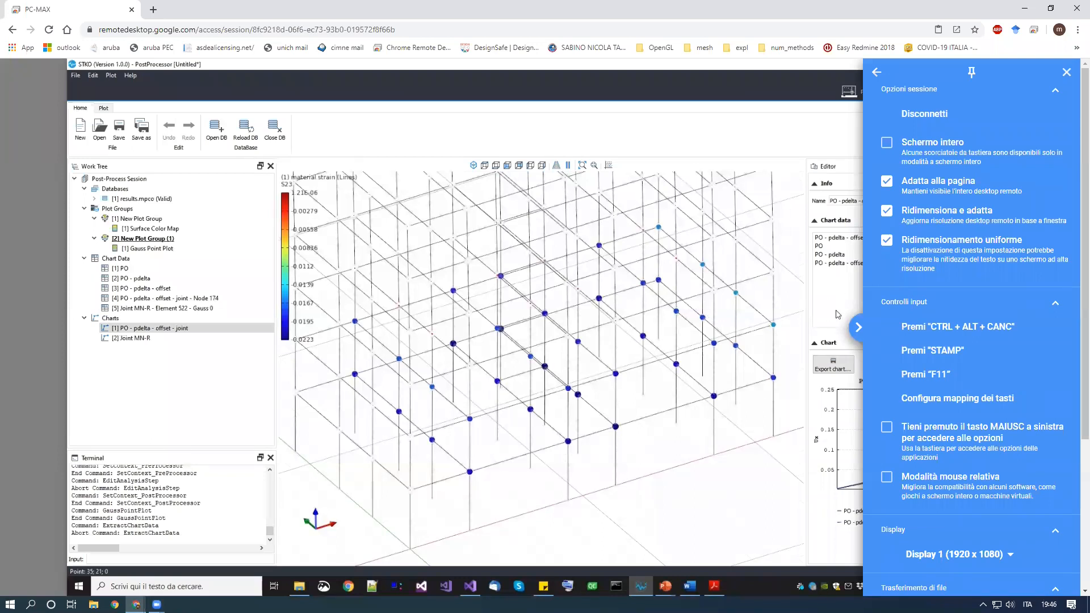
left_click(858, 328)
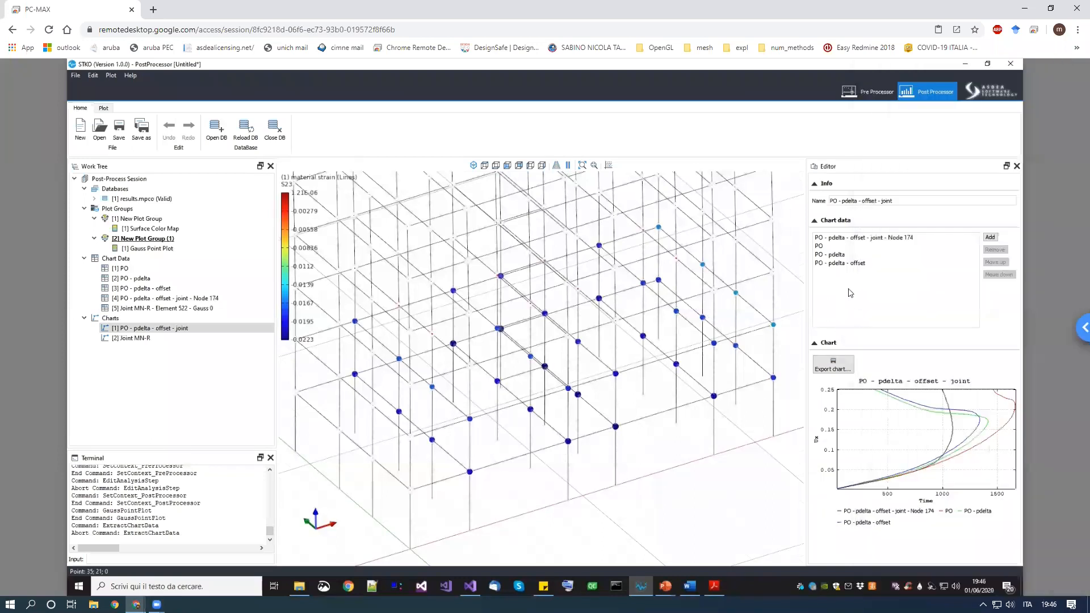
Switch to the pre-processor and open the joint material property for editing
left_click(864, 94)
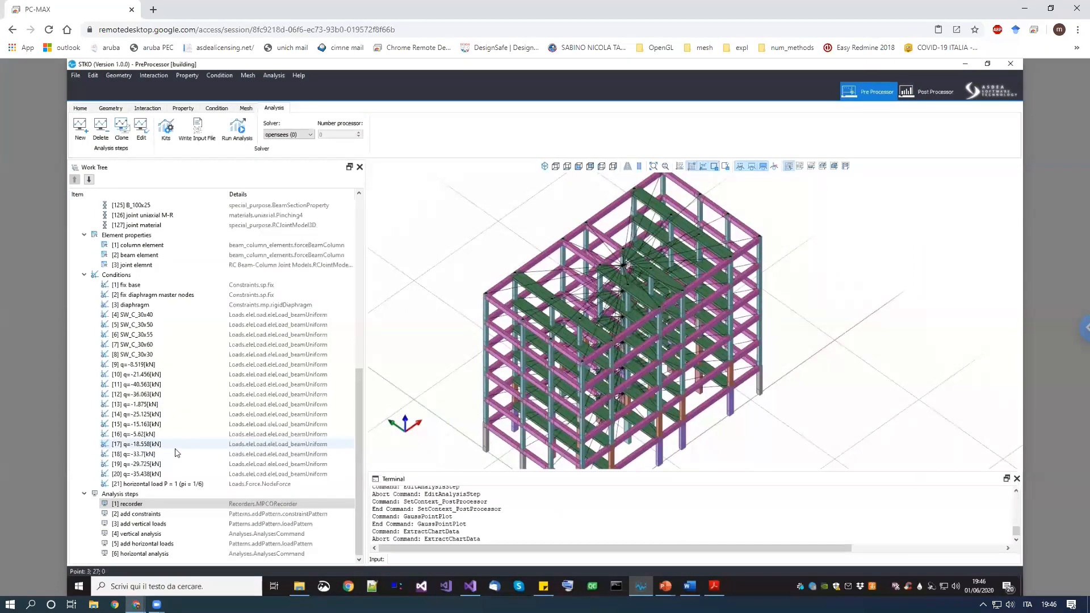
scroll(570, 450, "up", 5)
scroll(571, 451, "up", 1)
middle_click_drag(532, 465, 555, 389)
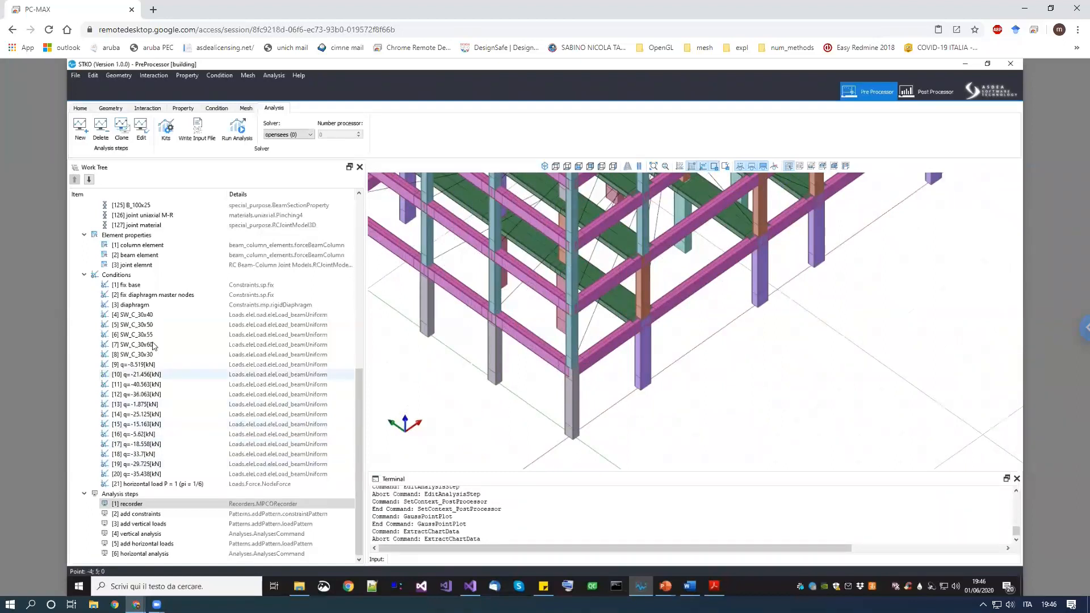
scroll(148, 276, "up", 2)
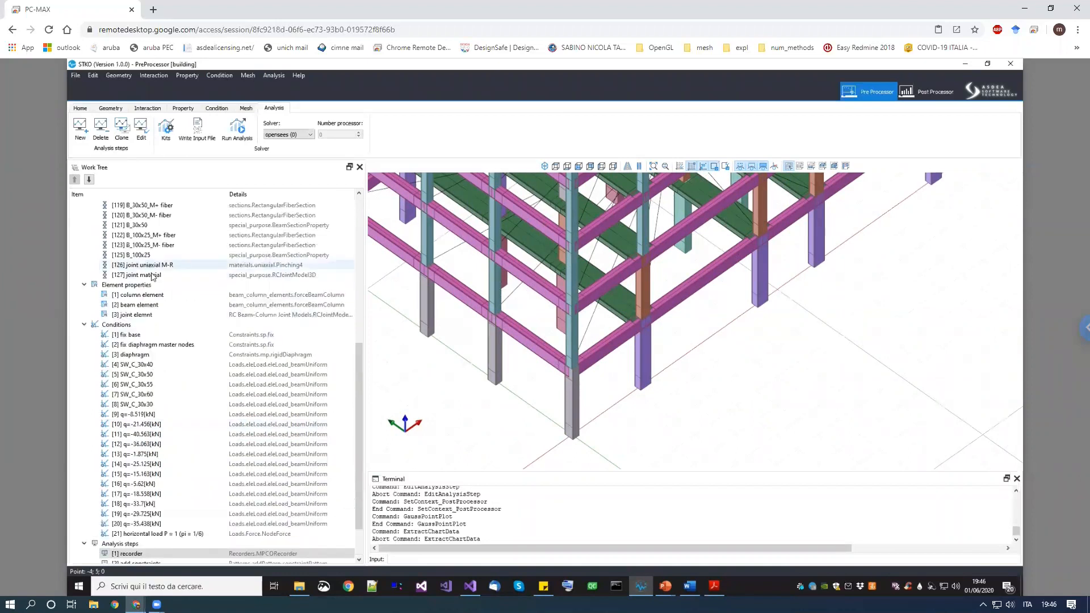
left_click(152, 276)
right_click(153, 279)
left_click(183, 309)
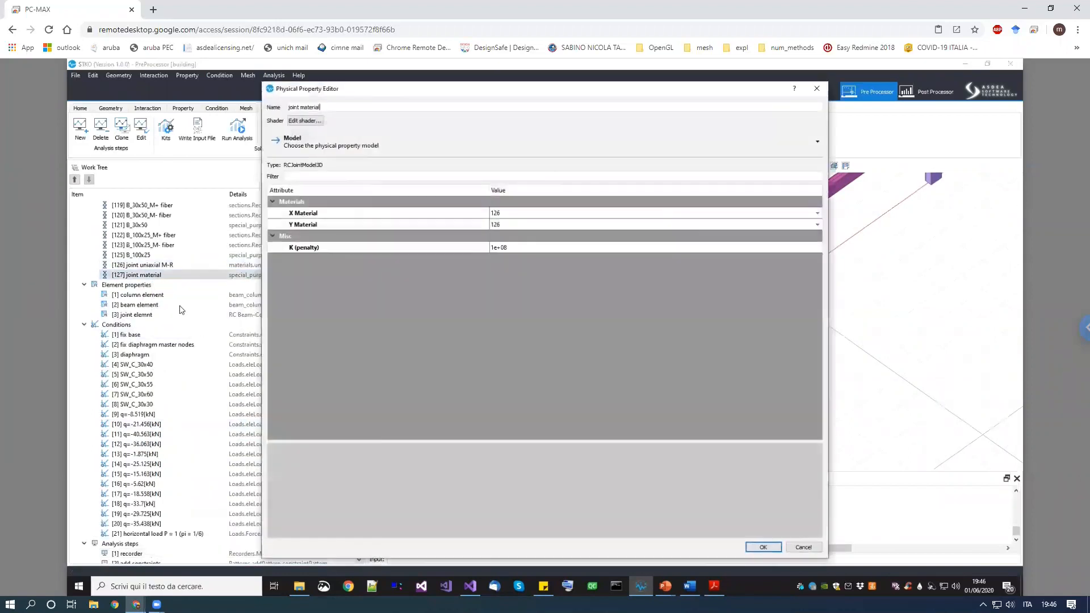
Examine the K (penalty) parameter of the joint material and its description
left_click(425, 248)
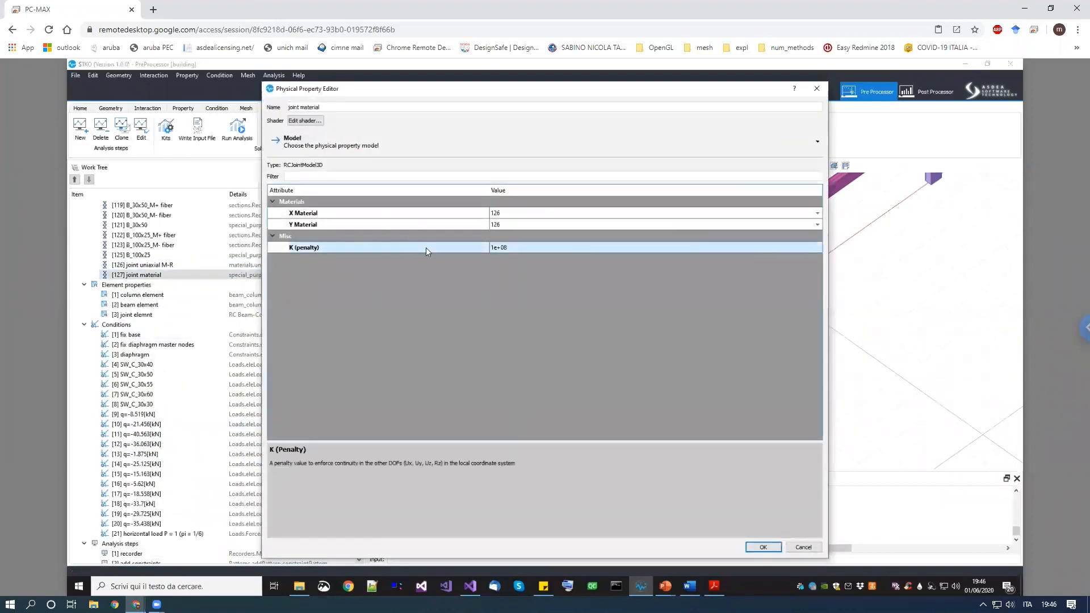
double_click(527, 248)
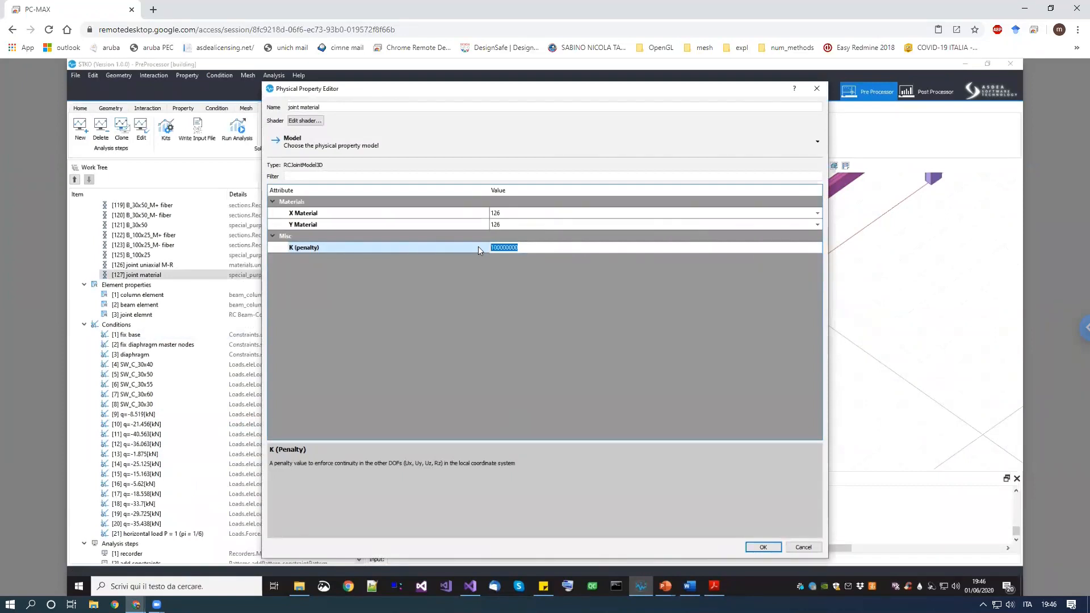
left_click(488, 300)
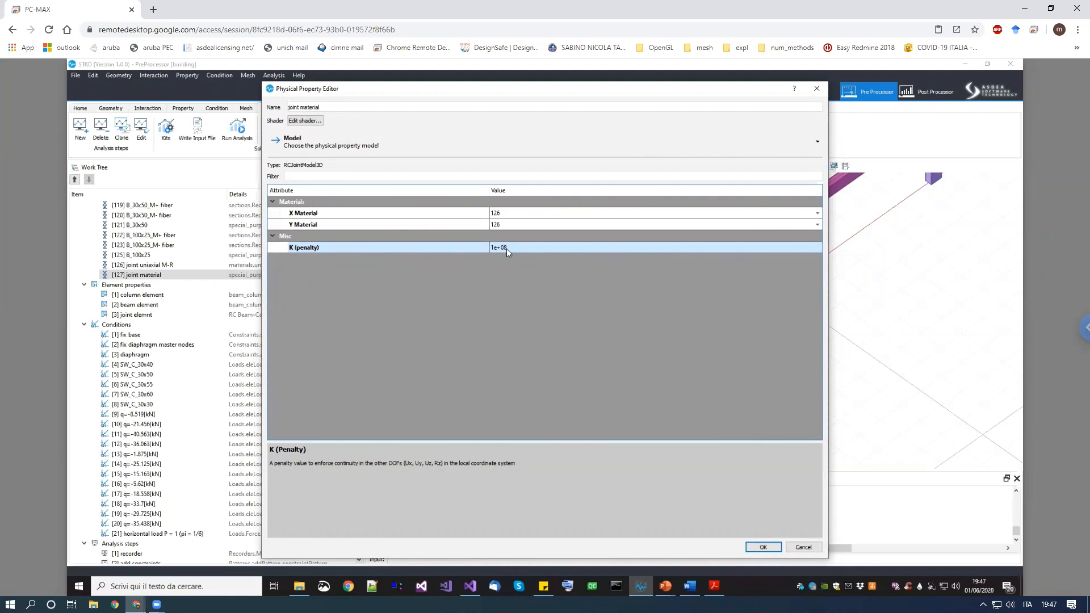
double_click(537, 248)
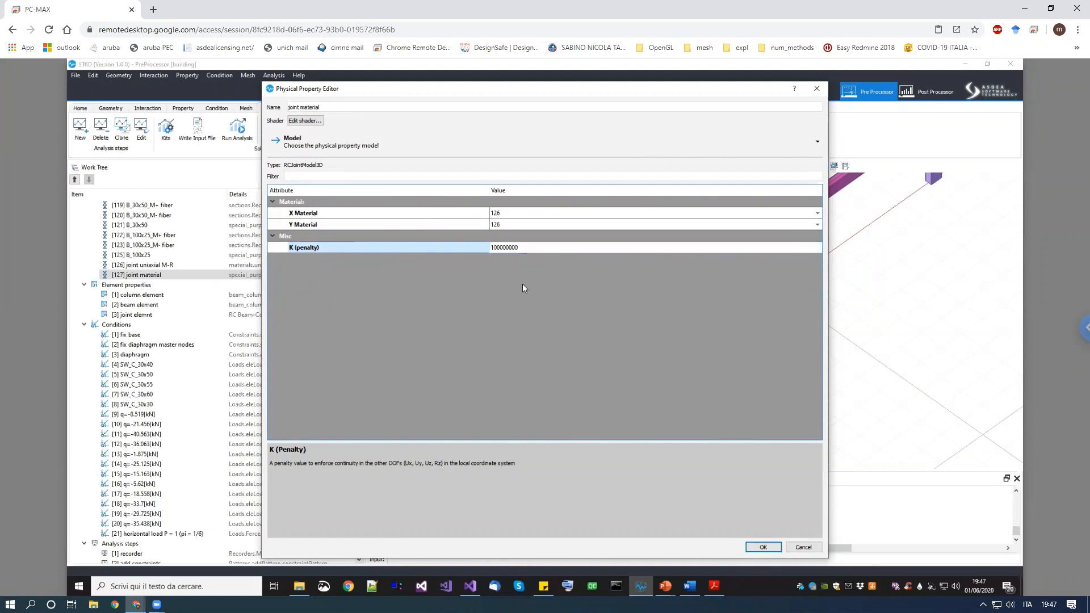
left_click(522, 285)
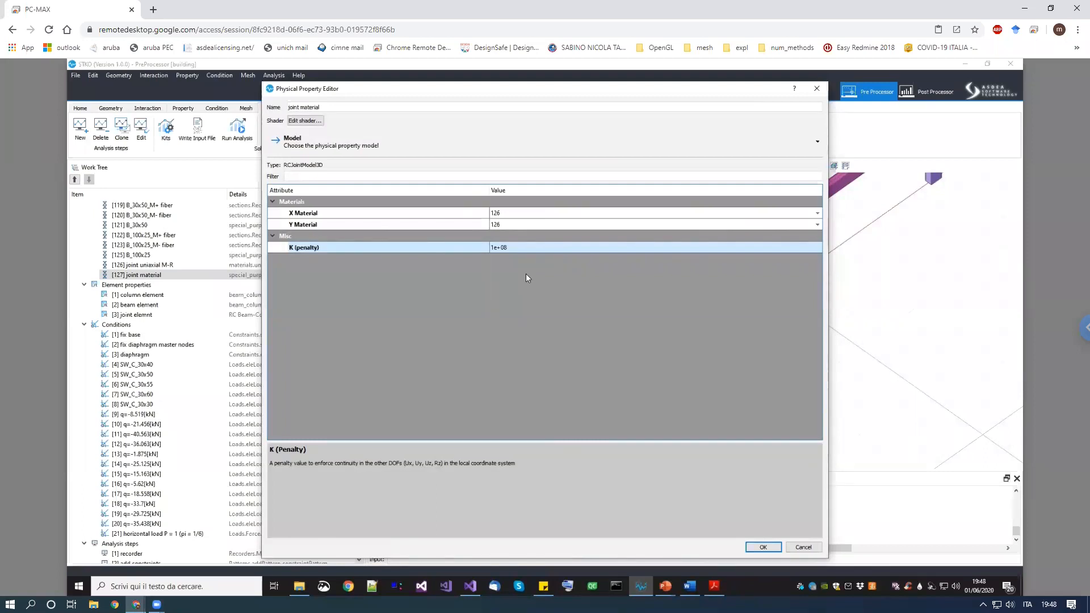
Switch to Chrome on the remote computer and open the website asdeasoft.net
left_click(348, 587)
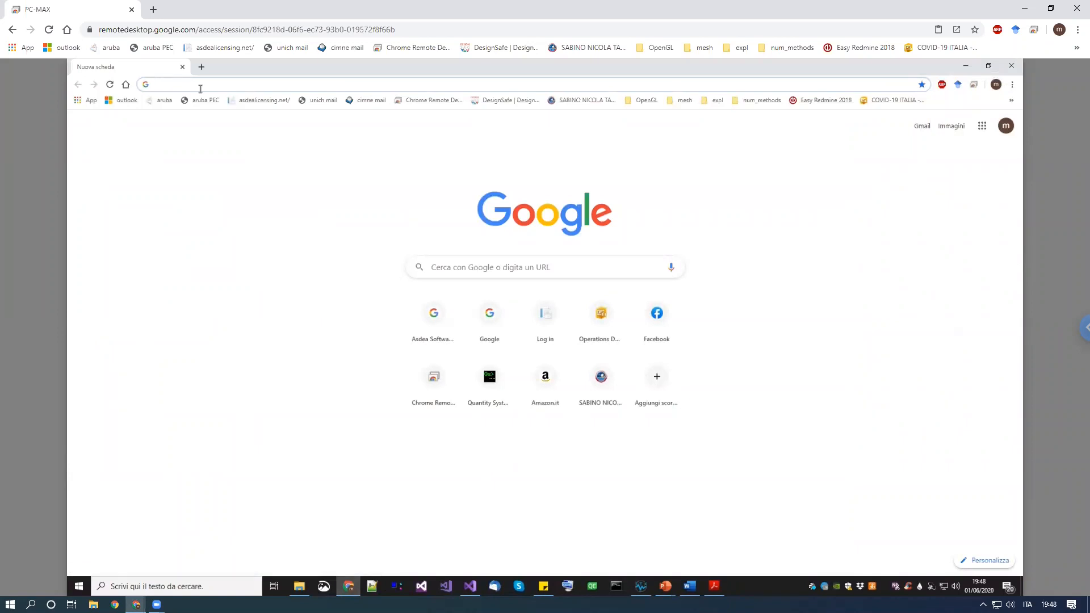
type("asdeasoft.net")
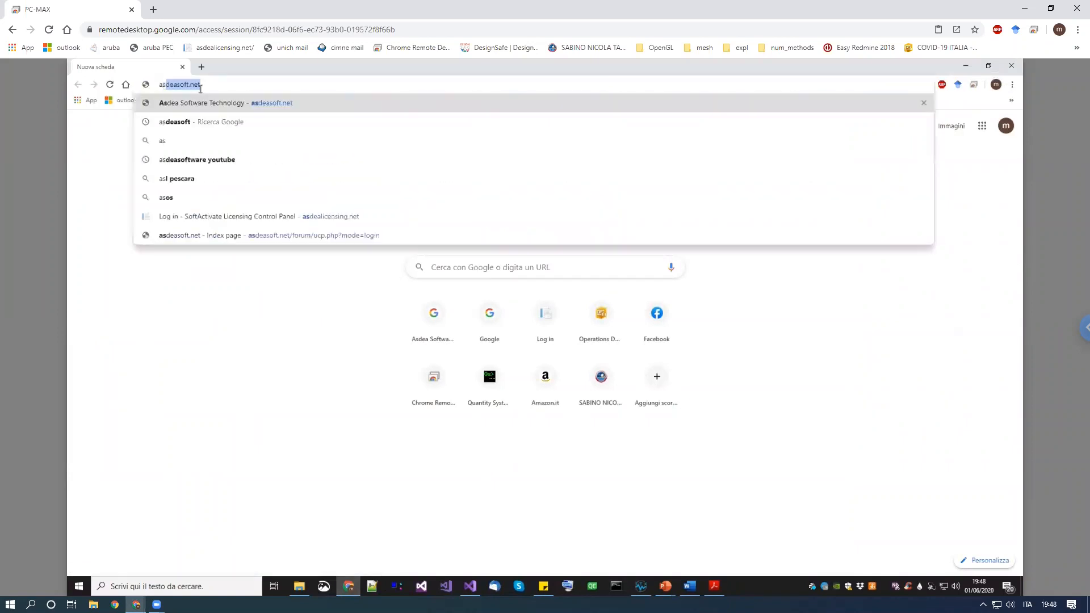
key("Return")
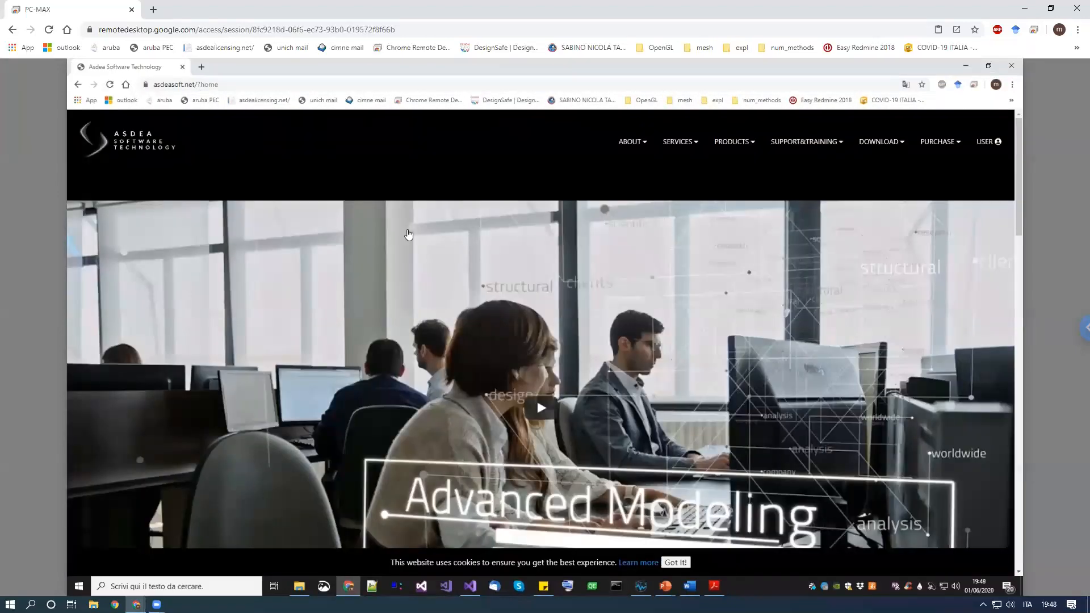
Go to the STKO OpenSees support page and open the STKO Forum
mouse_move(813, 142)
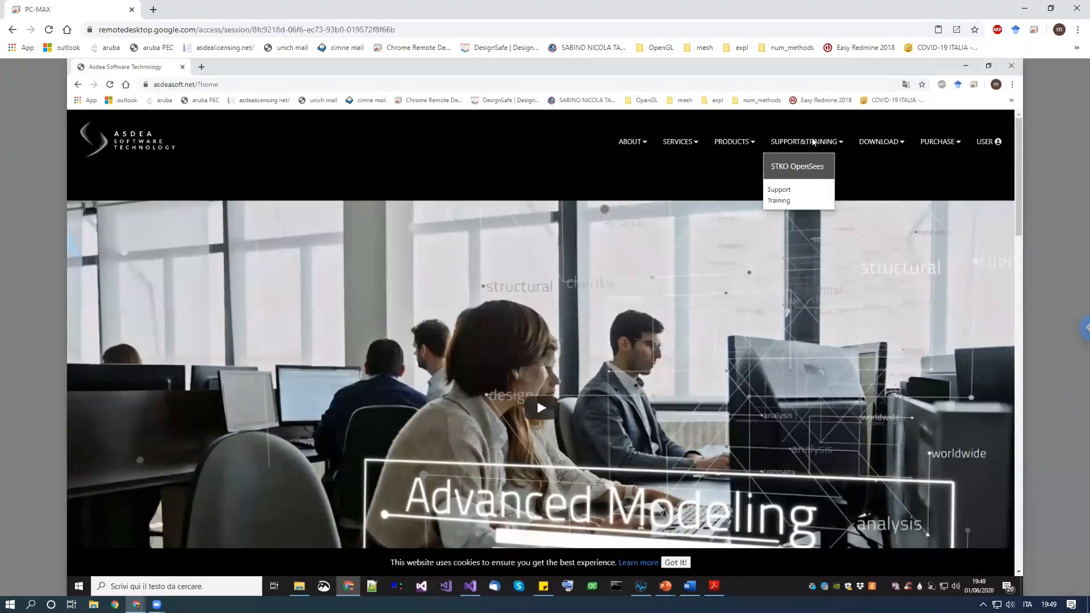
left_click(778, 191)
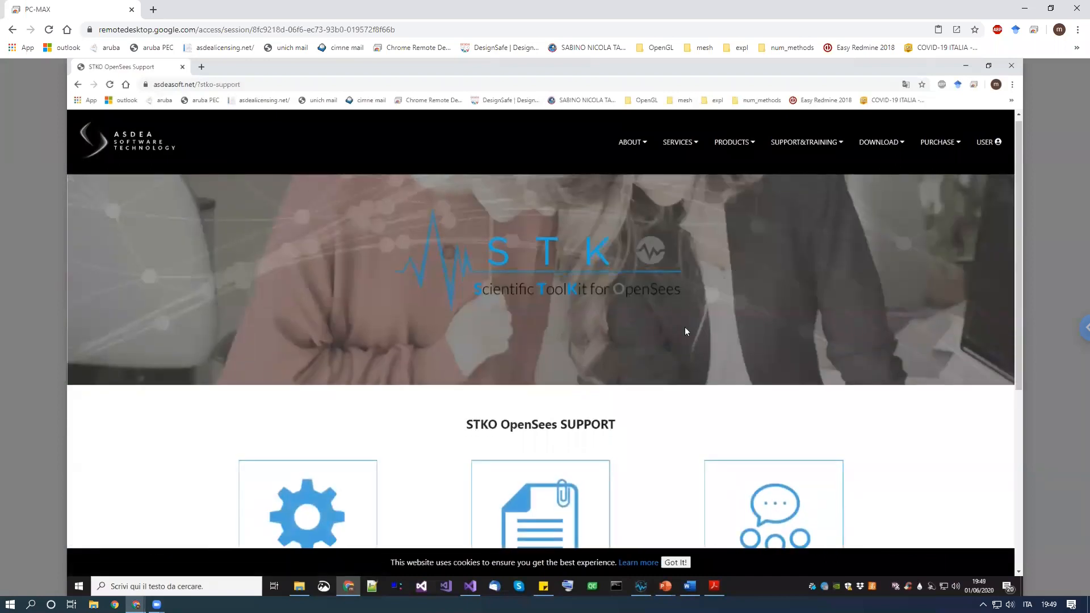
scroll(758, 390, "down", 3)
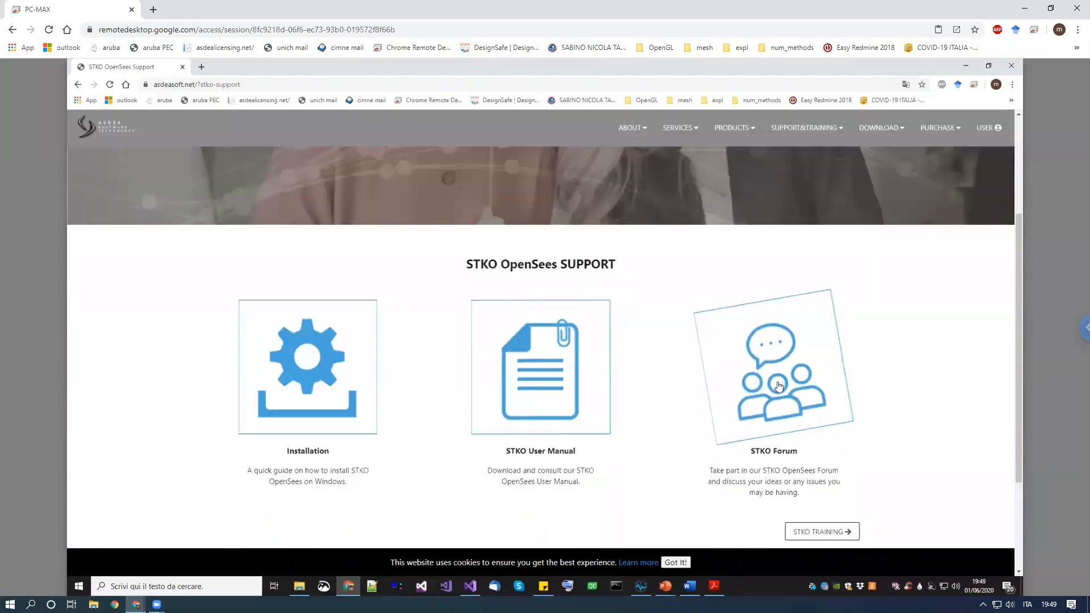
left_click(778, 386)
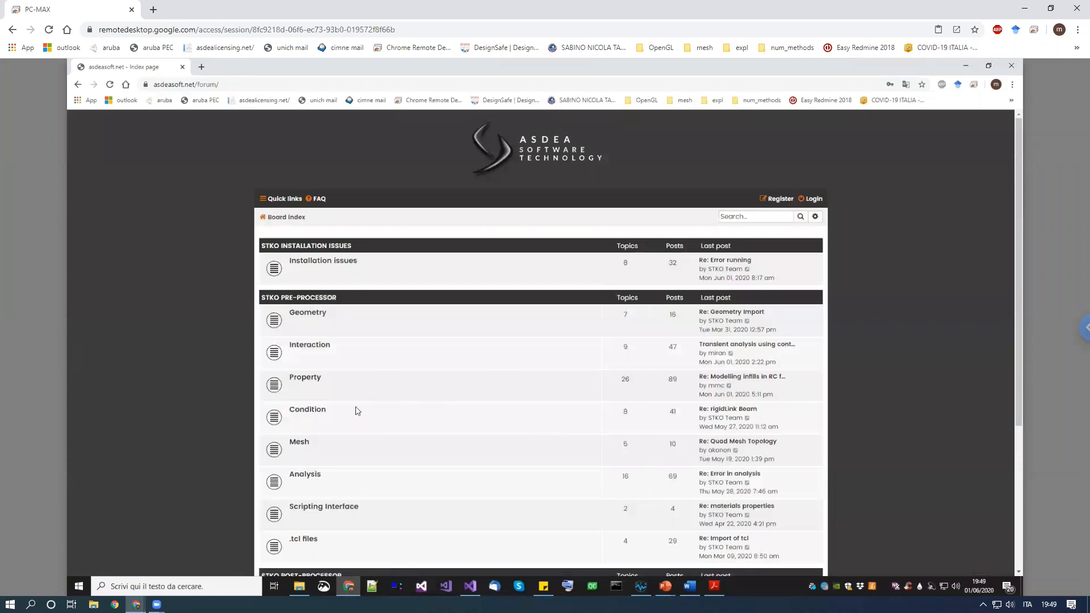
Open the Analyses eigen topic in the forum's Analysis section and read through its posts
scroll(346, 421, "down", 1)
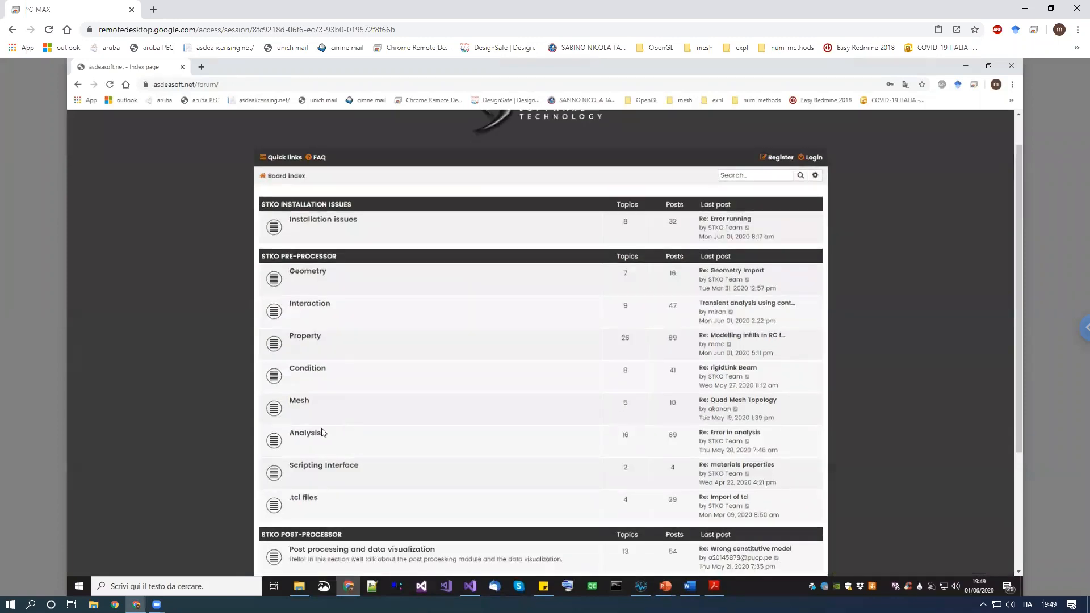
left_click(312, 434)
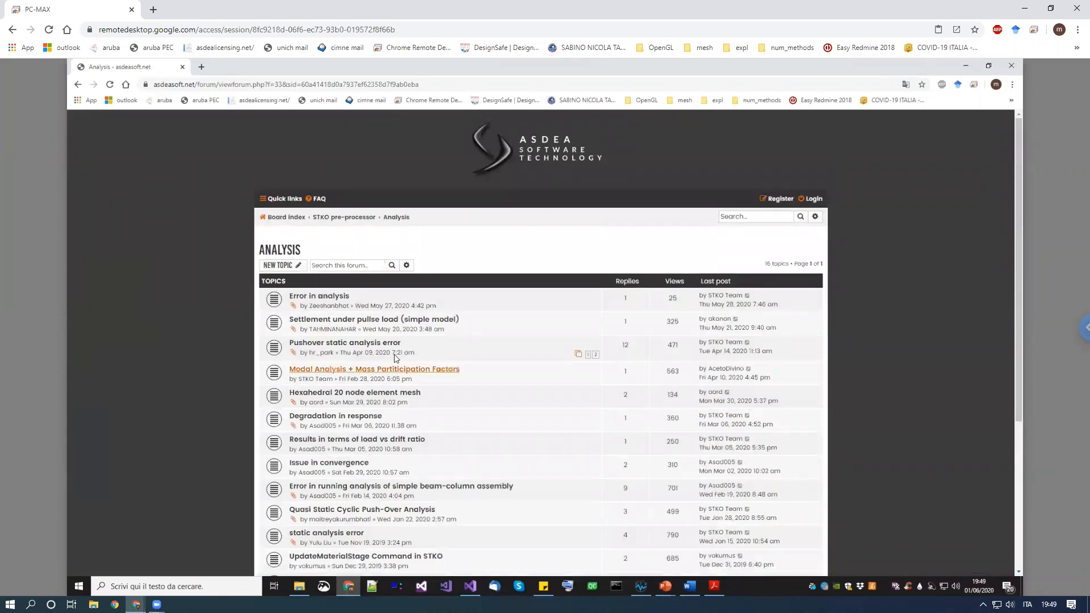
scroll(345, 421, "down", 3)
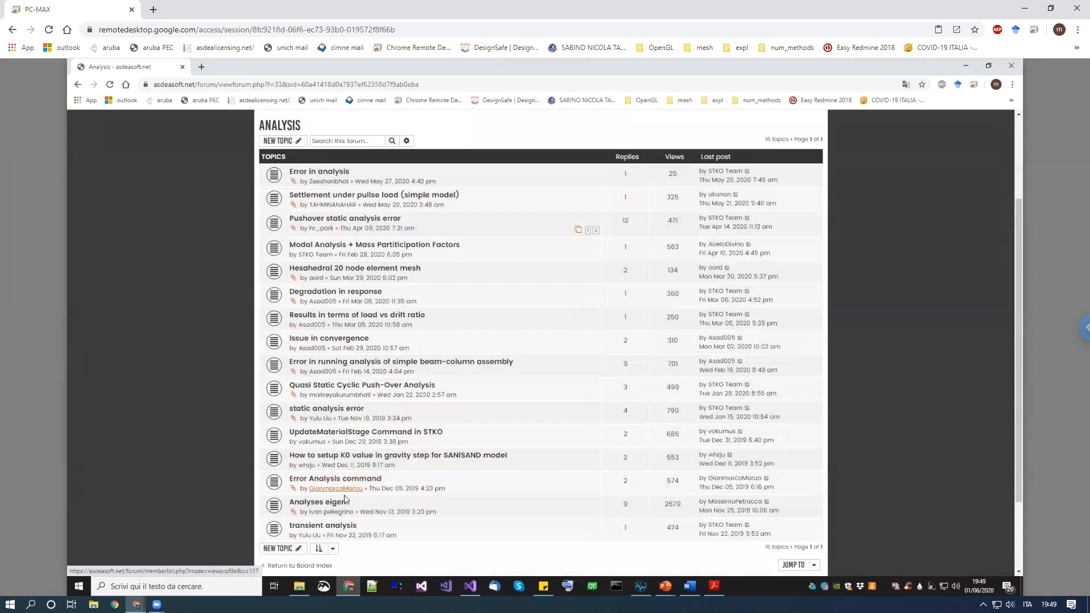
left_click(344, 503)
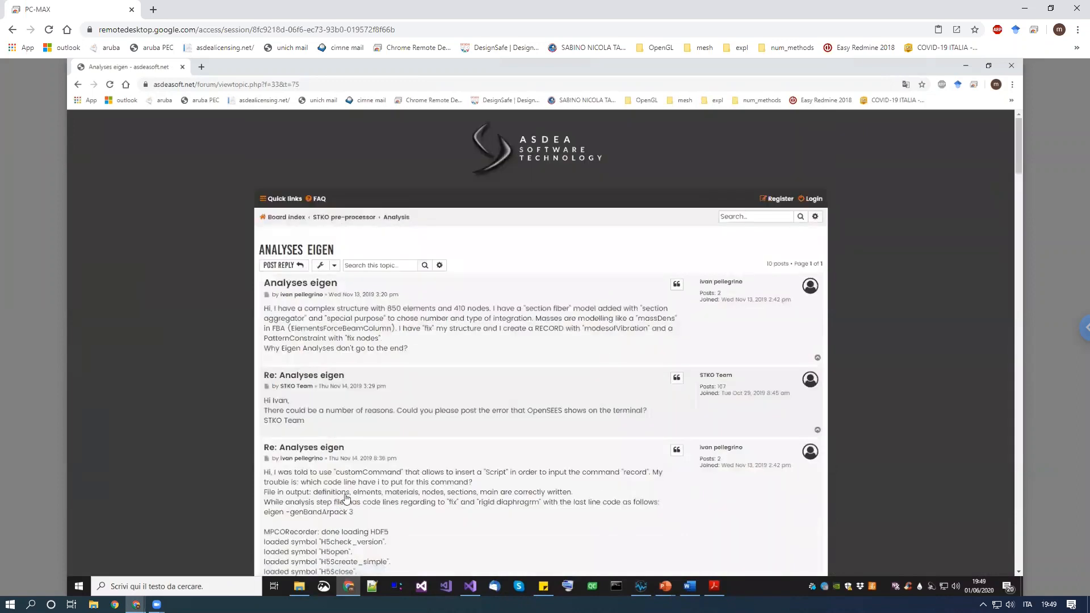
scroll(371, 418, "down", 15)
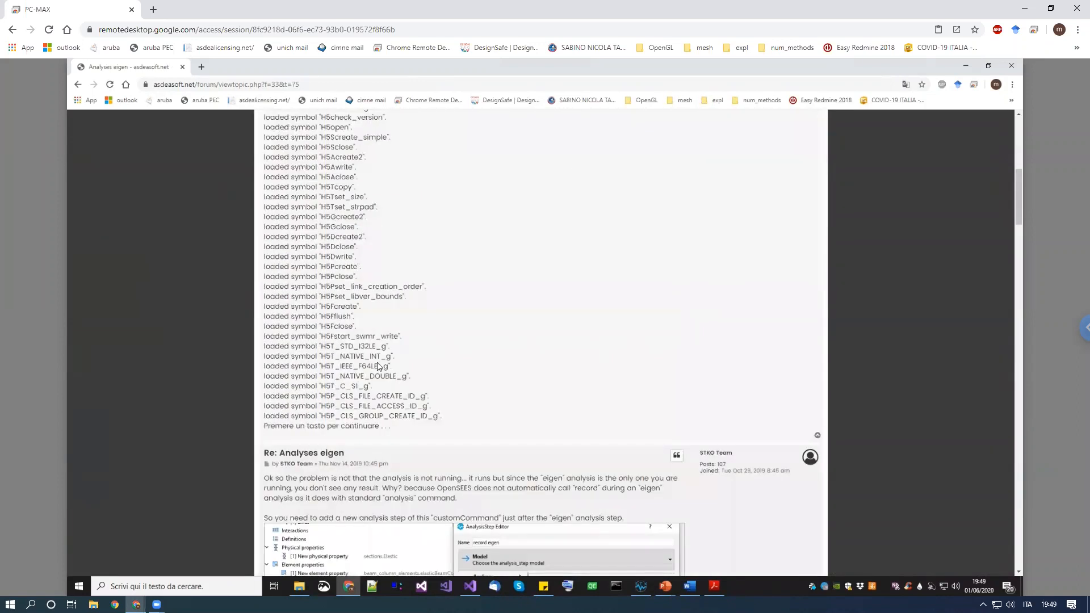
Read the remaining replies of the Analyses eigen topic, including the custom record command and the HDFView export instructions
scroll(378, 371, "down", 1)
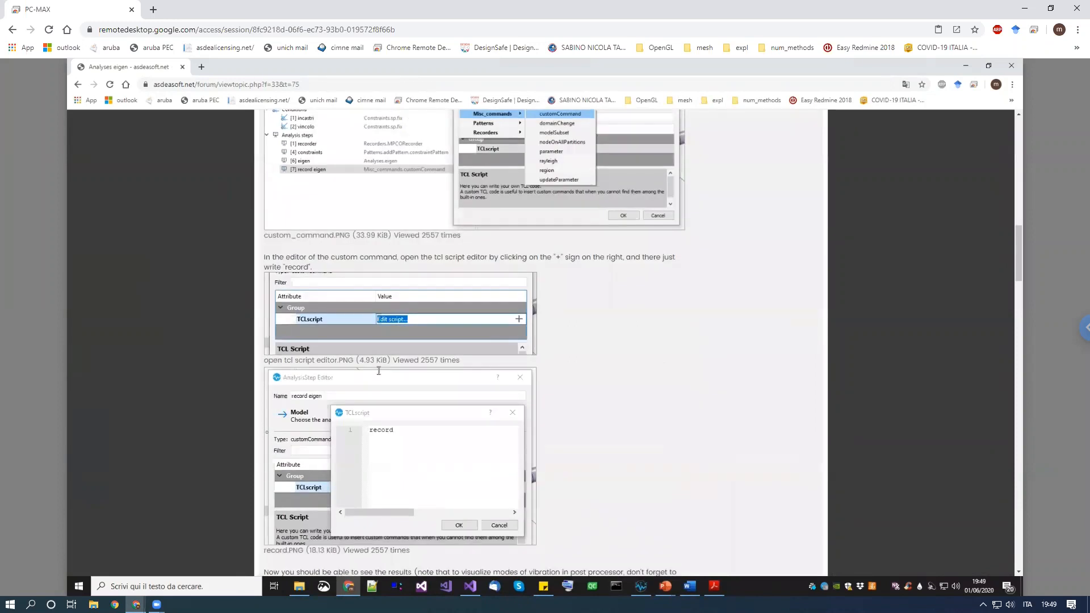
scroll(378, 370, "down", 12)
scroll(457, 365, "down", 13)
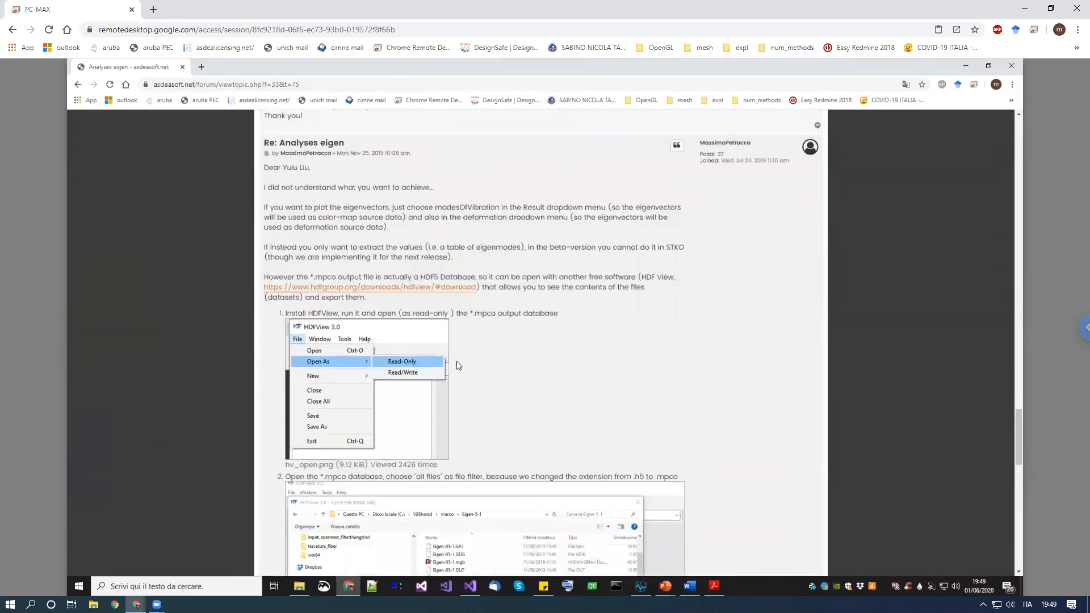
scroll(457, 365, "down", 12)
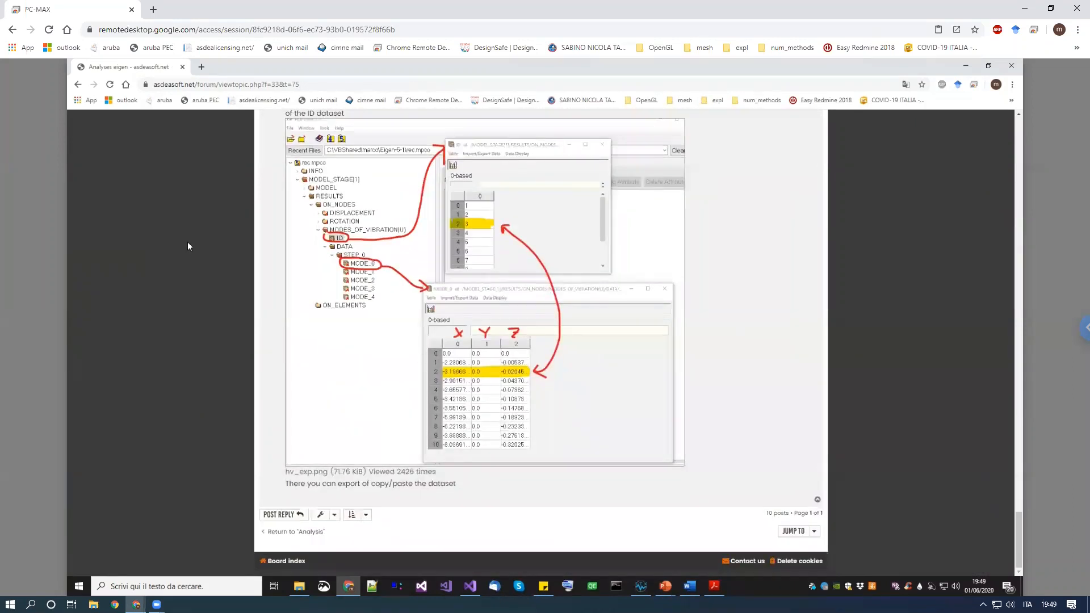
Return to the Analysis topic list, open Modal Analysis + Mass Partiticipation Factors and read its notes and TCL procedure
left_click(78, 84)
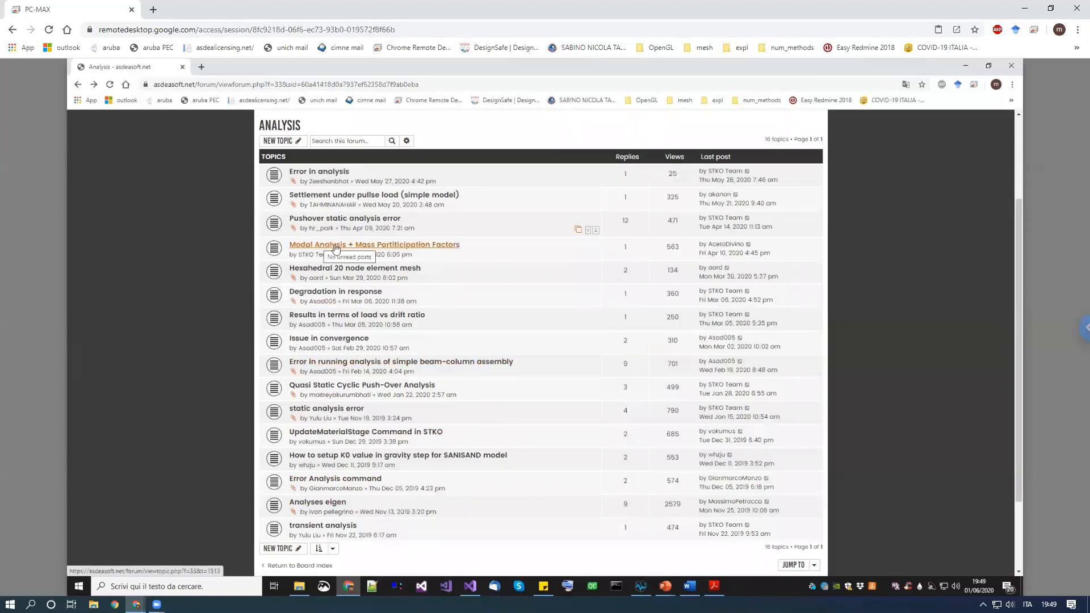
left_click(444, 249)
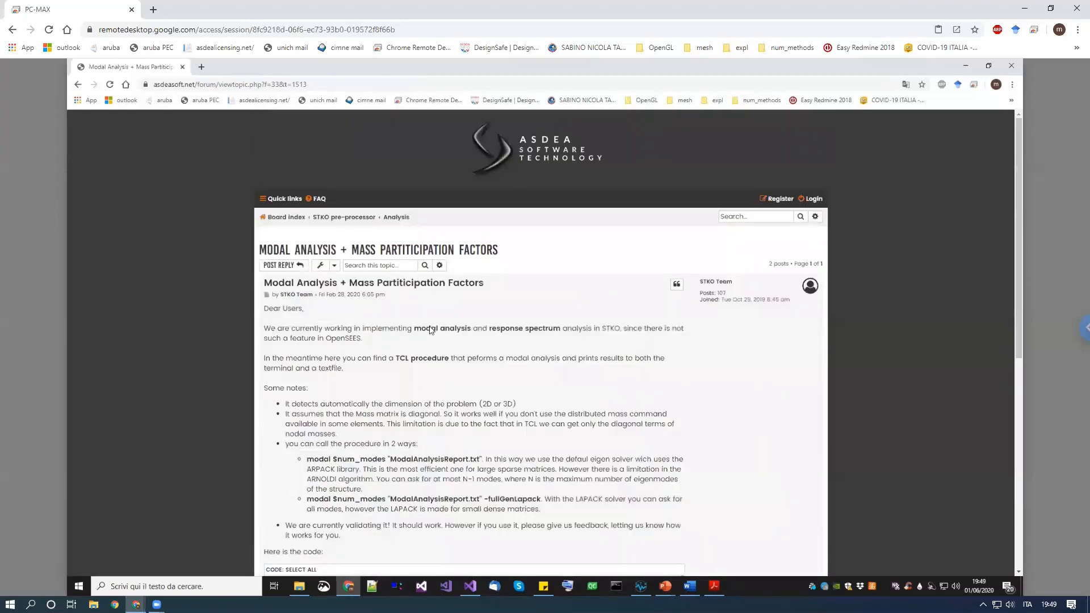
scroll(340, 364, "down", 1)
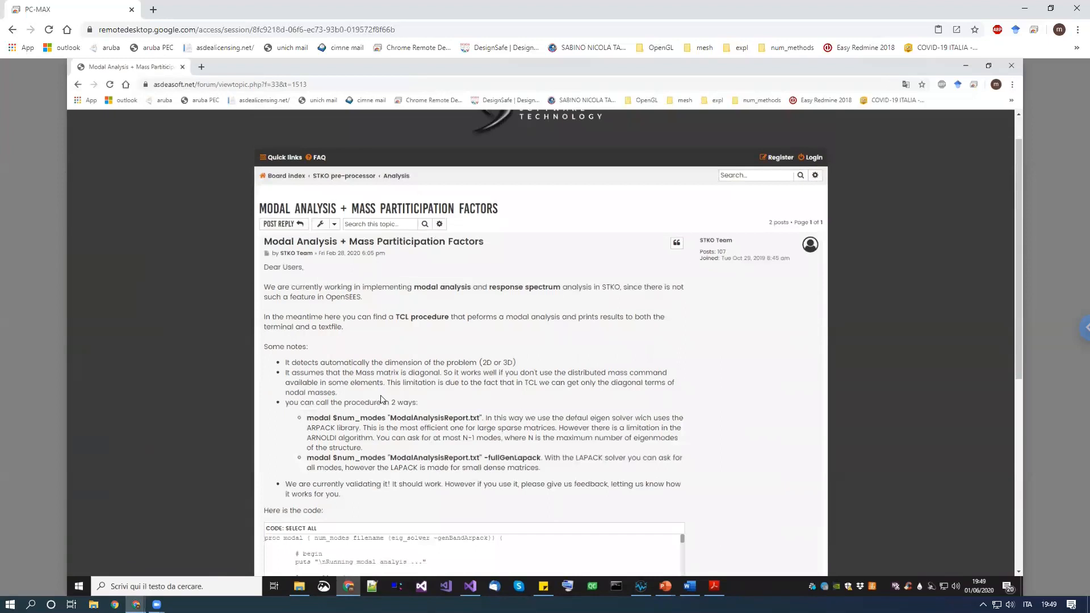
scroll(397, 403, "down", 3)
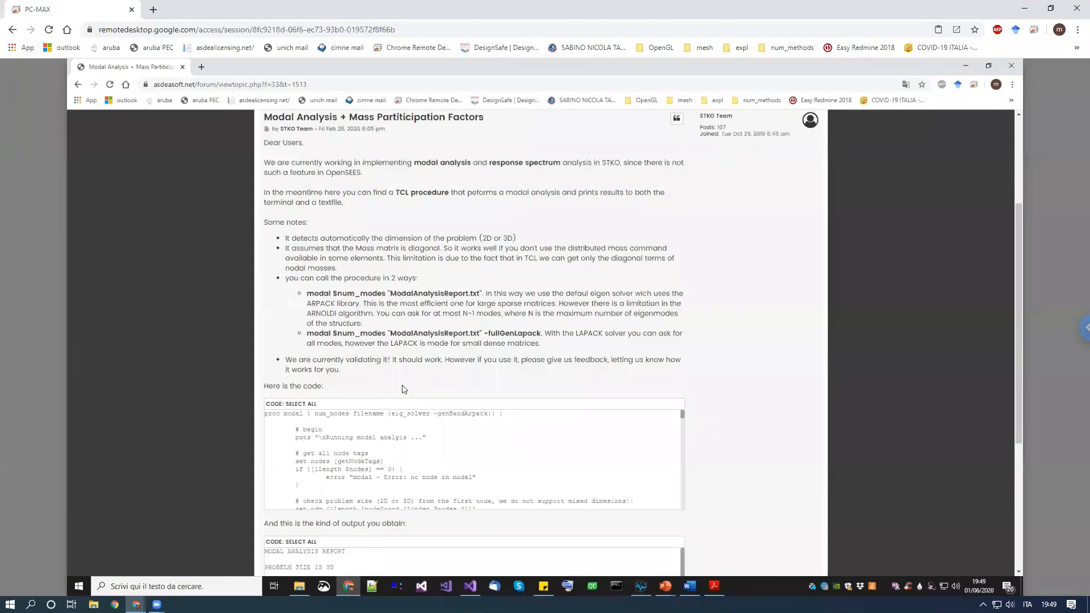
scroll(406, 390, "down", 2)
scroll(363, 407, "down", 5)
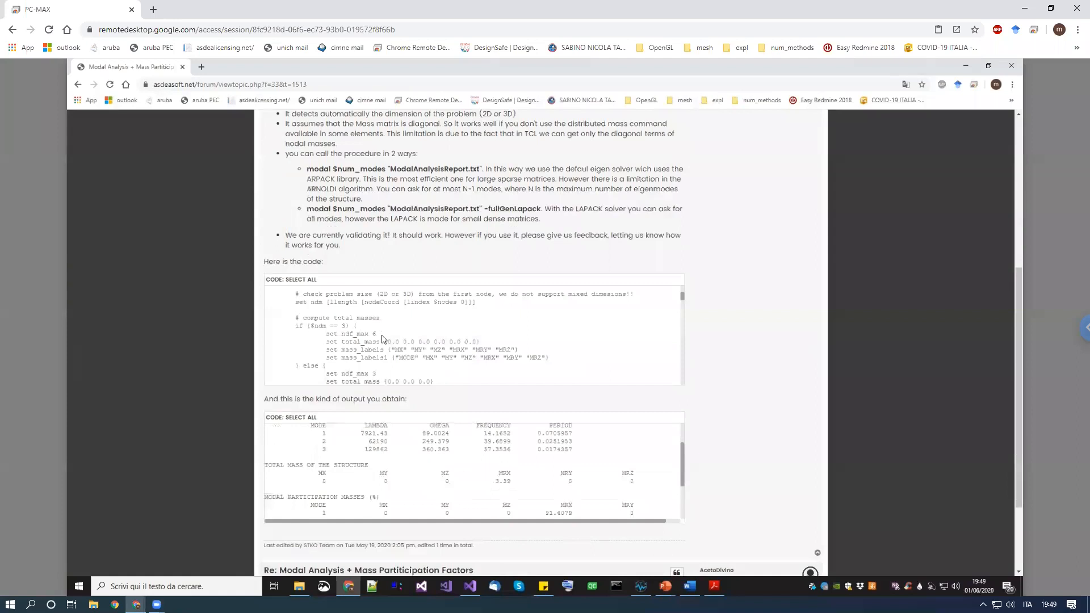
scroll(559, 475, "down", 1)
scroll(290, 424, "up", 1)
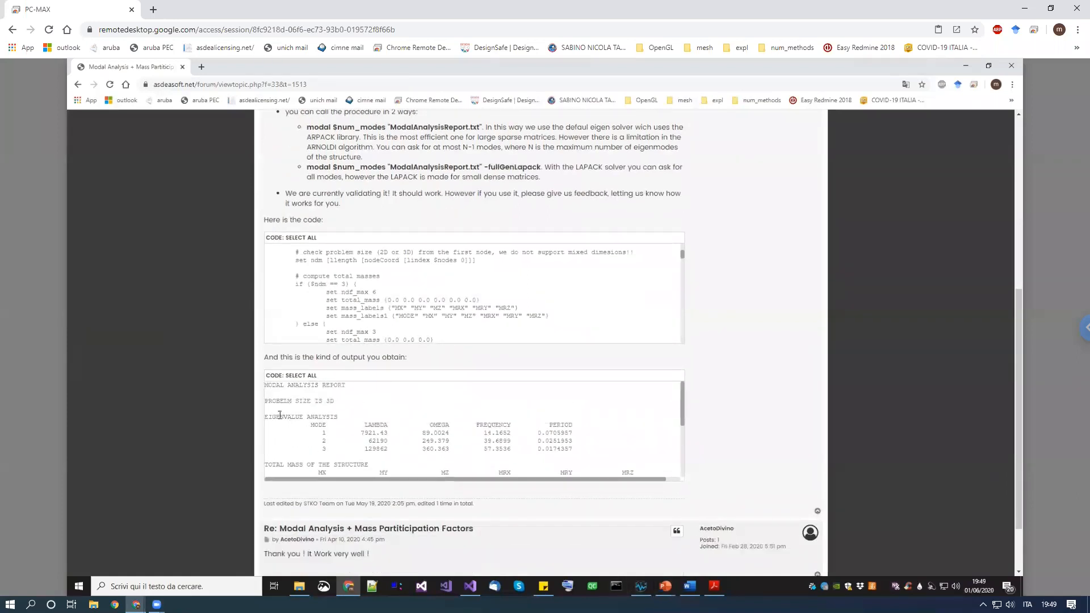
Examine the sample modal analysis output, highlighting the eigenvalue table and structure masses and reading down to the cumulative participation masses
left_click_drag(333, 420, 577, 448)
scroll(577, 448, "down", 1)
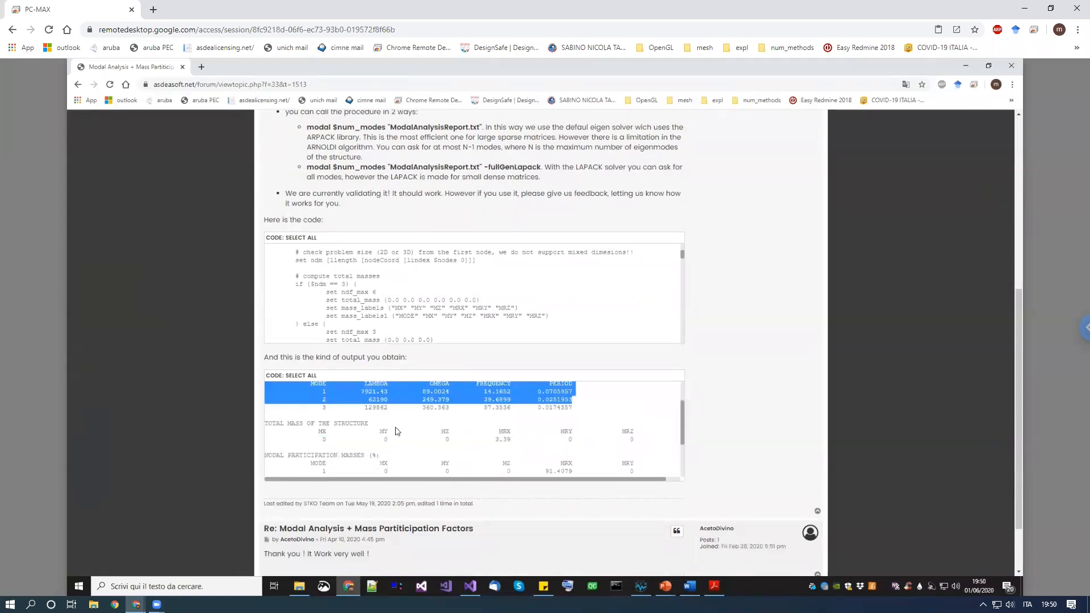
left_click_drag(307, 424, 337, 424)
left_click_drag(408, 438, 589, 452)
scroll(588, 452, "down", 2)
scroll(589, 451, "down", 1)
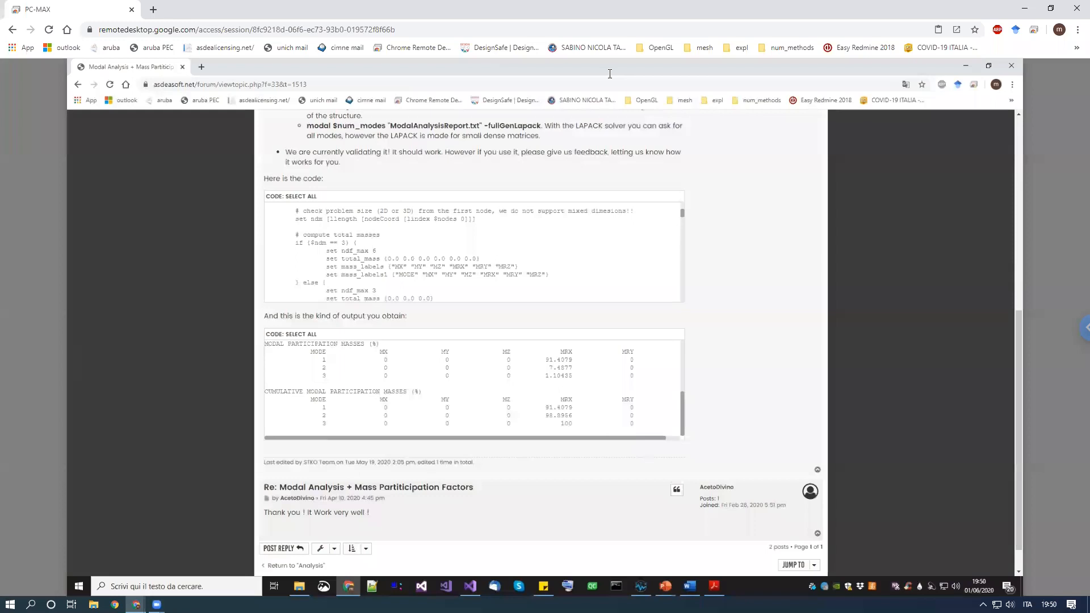
Annotate the screen with two horizontal lines with circled ends, a cross on each, and arrows pointing to the crosses
mouse_move(451, 329)
left_mouse_down()
mouse_move(442, 325)
mouse_move(738, 335)
mouse_move(696, 318)
left_mouse_up()
mouse_move(594, 312)
left_mouse_down()
mouse_move(559, 336)
mouse_move(603, 355)
left_mouse_up()
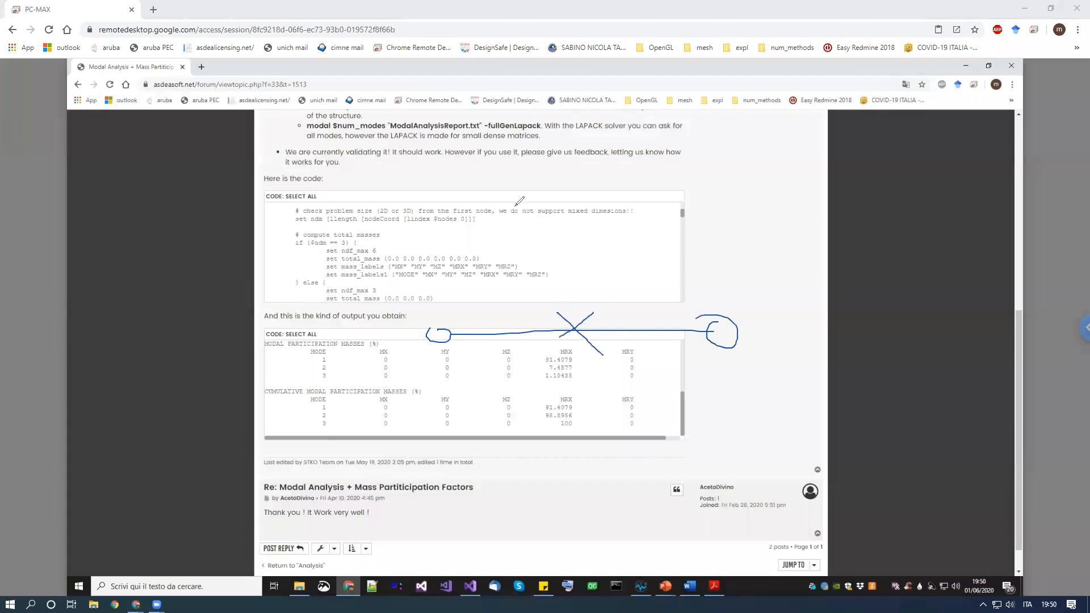
mouse_move(497, 198)
left_mouse_down()
mouse_move(515, 211)
mouse_move(507, 197)
mouse_move(719, 207)
mouse_move(722, 217)
mouse_move(717, 196)
mouse_move(683, 217)
left_mouse_up()
left_click_drag(682, 197, 701, 222)
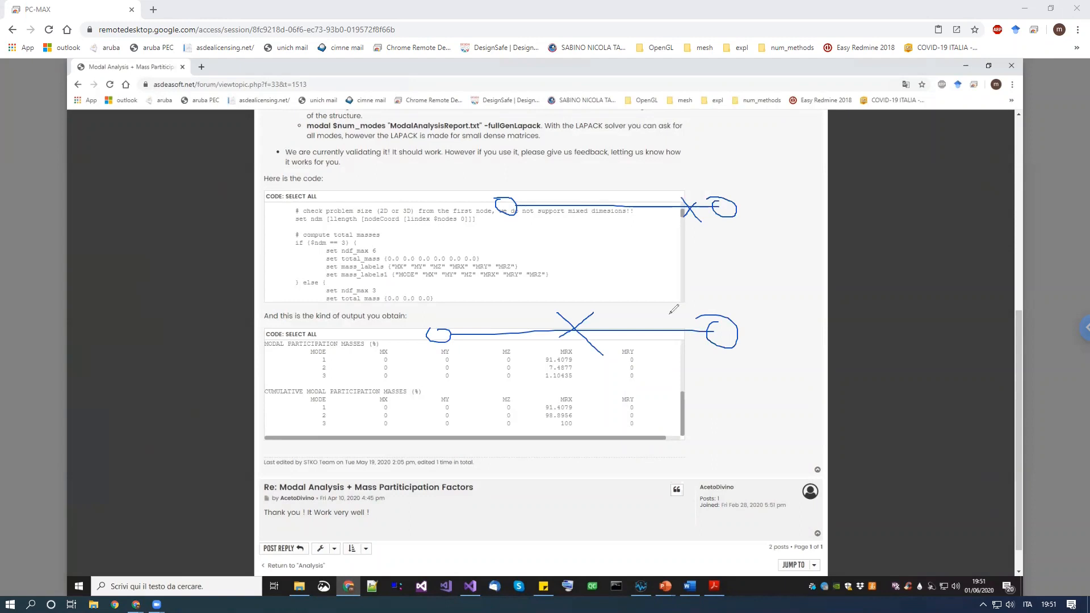
mouse_move(715, 316)
left_mouse_down()
mouse_move(688, 228)
mouse_move(679, 236)
mouse_move(701, 230)
left_mouse_up()
mouse_move(660, 294)
left_mouse_down()
mouse_move(599, 311)
mouse_move(612, 311)
left_mouse_up()
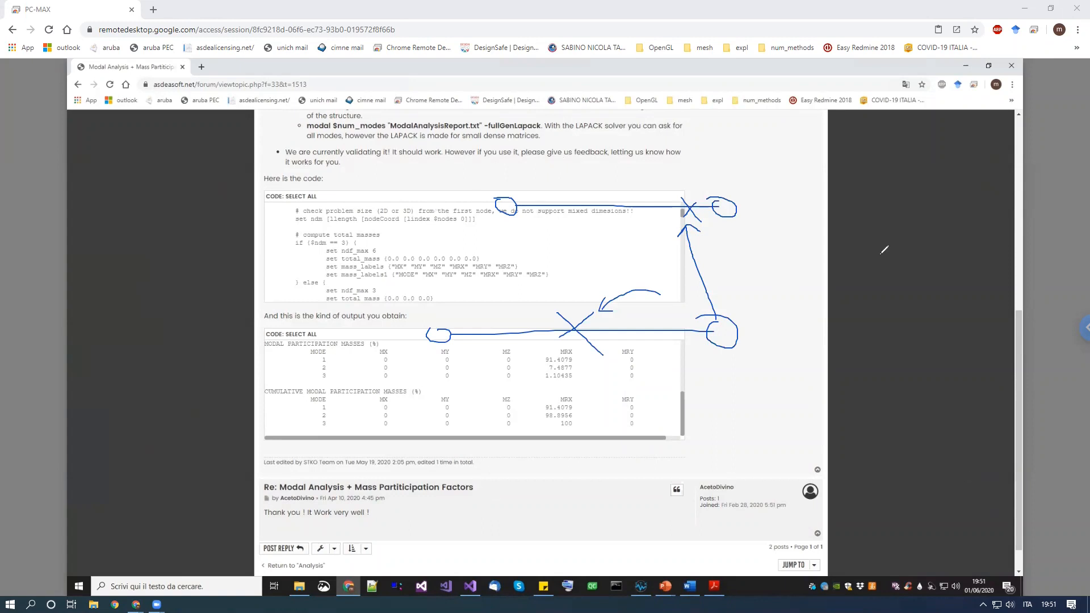
Encircle both sketched lines, mark a central cross and vertical axis with an ellipse around the lower cross, and clear all drawings
mouse_move(697, 167)
left_mouse_down()
mouse_move(547, 222)
mouse_move(785, 217)
mouse_move(668, 154)
left_mouse_up()
mouse_move(708, 276)
left_mouse_down()
mouse_move(362, 267)
mouse_move(391, 361)
mouse_move(724, 289)
left_mouse_up()
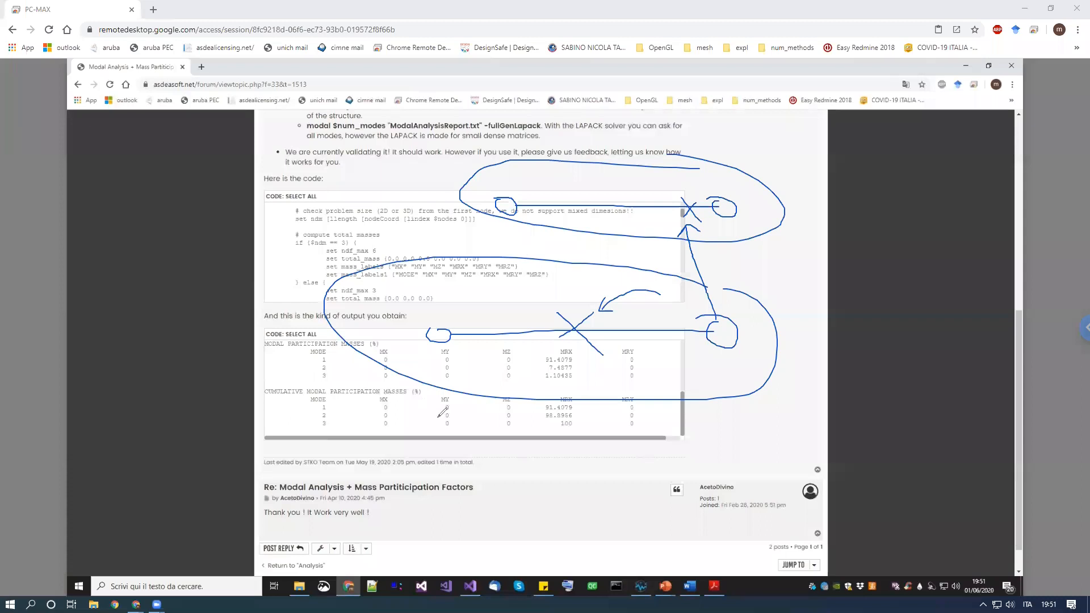
mouse_move(452, 258)
left_mouse_down()
mouse_move(356, 307)
mouse_move(411, 394)
mouse_move(549, 441)
left_mouse_up()
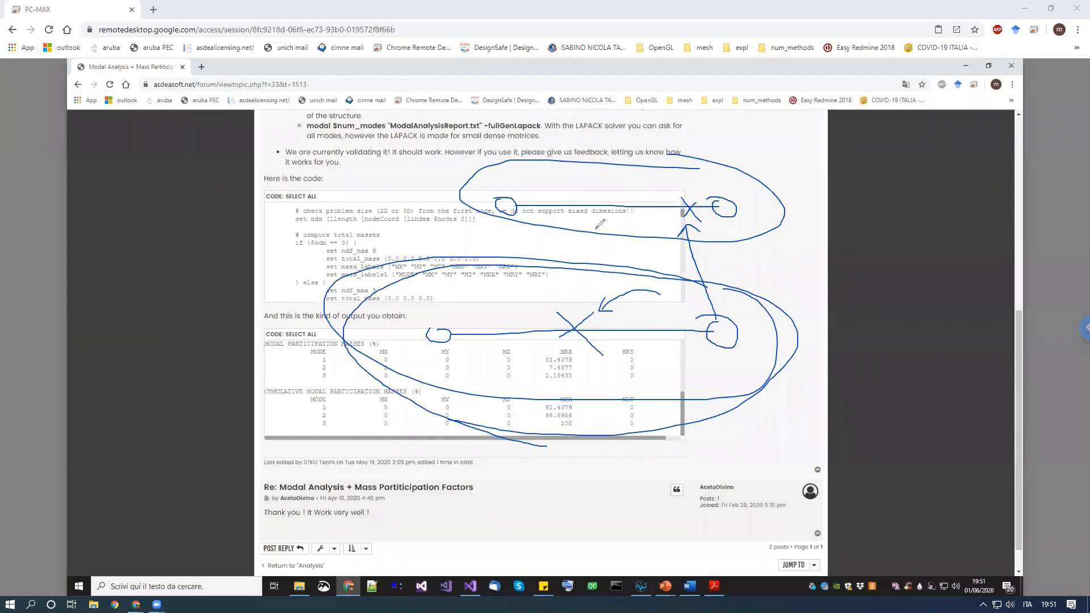
mouse_move(603, 199)
left_mouse_down()
mouse_move(590, 219)
mouse_move(608, 227)
left_mouse_up()
left_click_drag(599, 147, 594, 349)
mouse_move(737, 323)
left_mouse_down()
mouse_move(528, 321)
mouse_move(611, 309)
left_mouse_up()
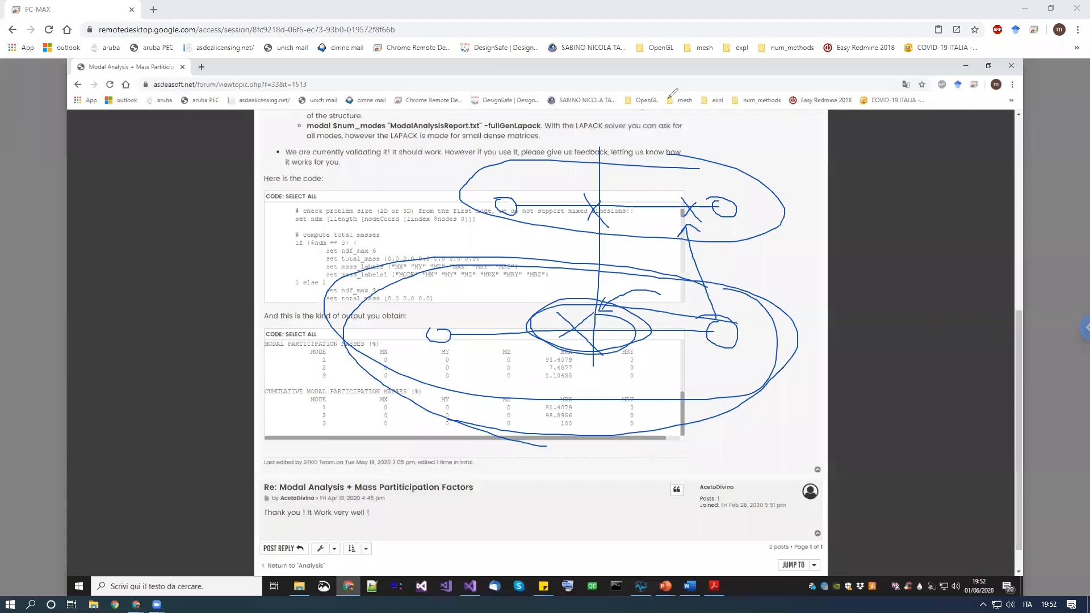
left_click(692, 94)
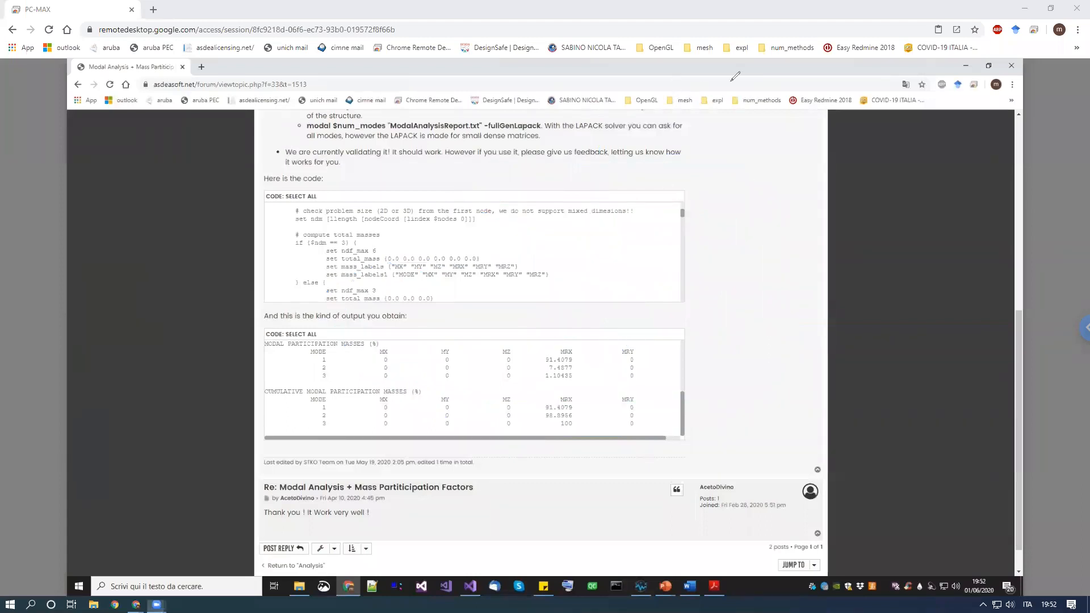
Switch to File Explorer, go to the SUPPORT folder of wbinar_existing_rc_building_1_06_2020 and open COMPDYN_2019_RC.pdf
left_click(300, 585)
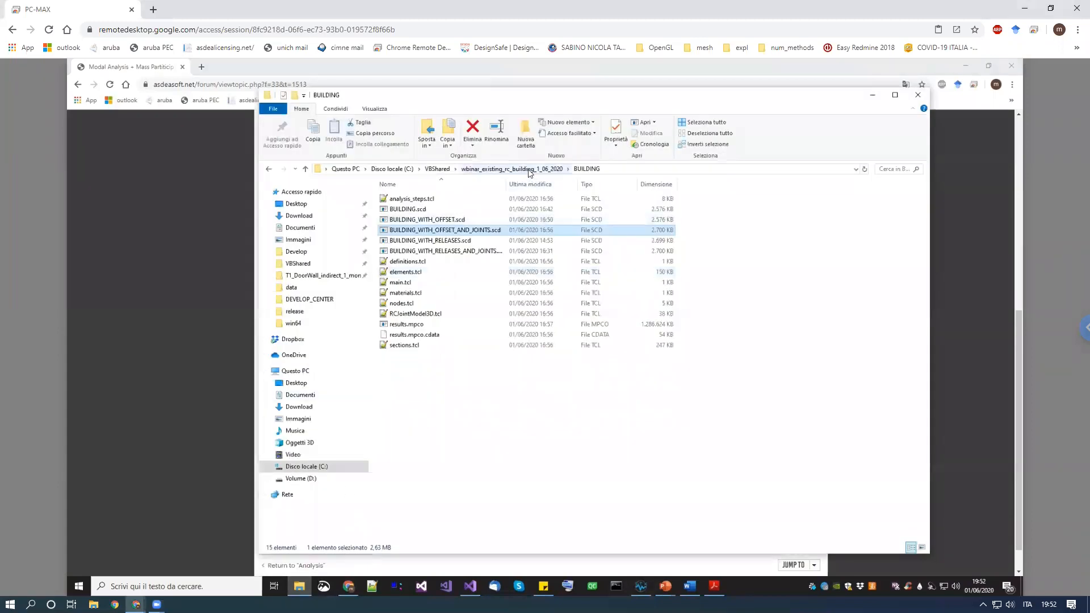
left_click(514, 169)
double_click(403, 230)
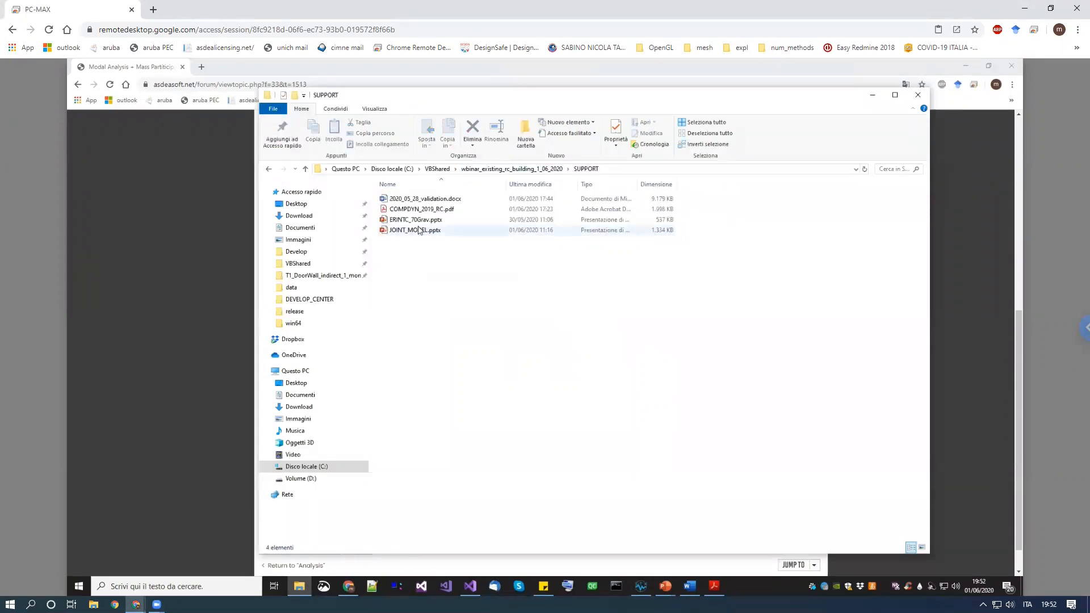
left_click(420, 208)
double_click(421, 208)
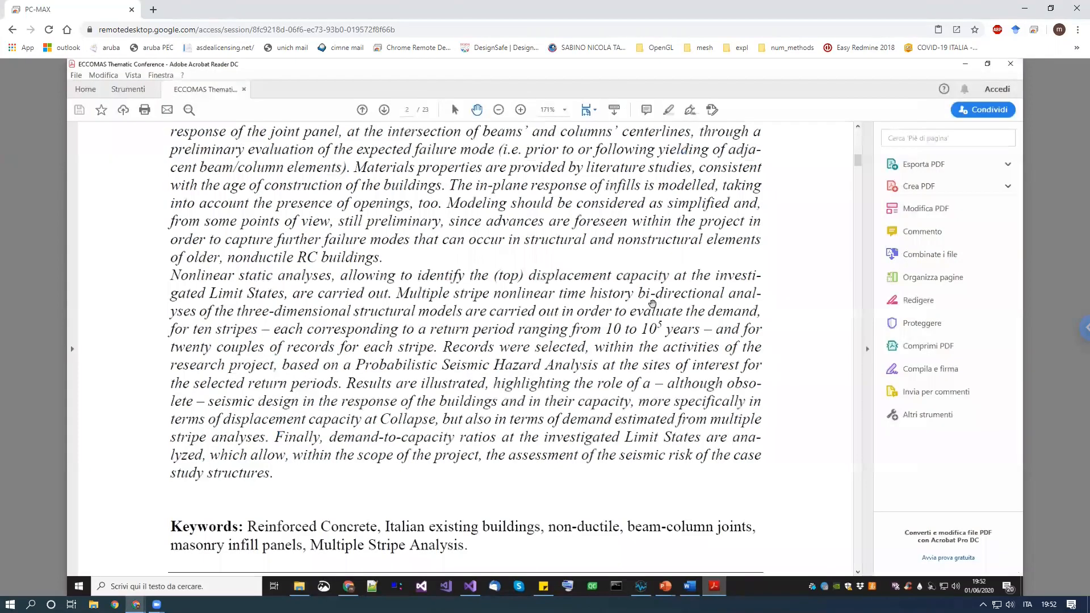
Read the abstract on page 2 about modelling RC elements, beam-column joints and infills, and close the PDF
scroll(630, 340, "up", 3)
scroll(554, 327, "up", 5)
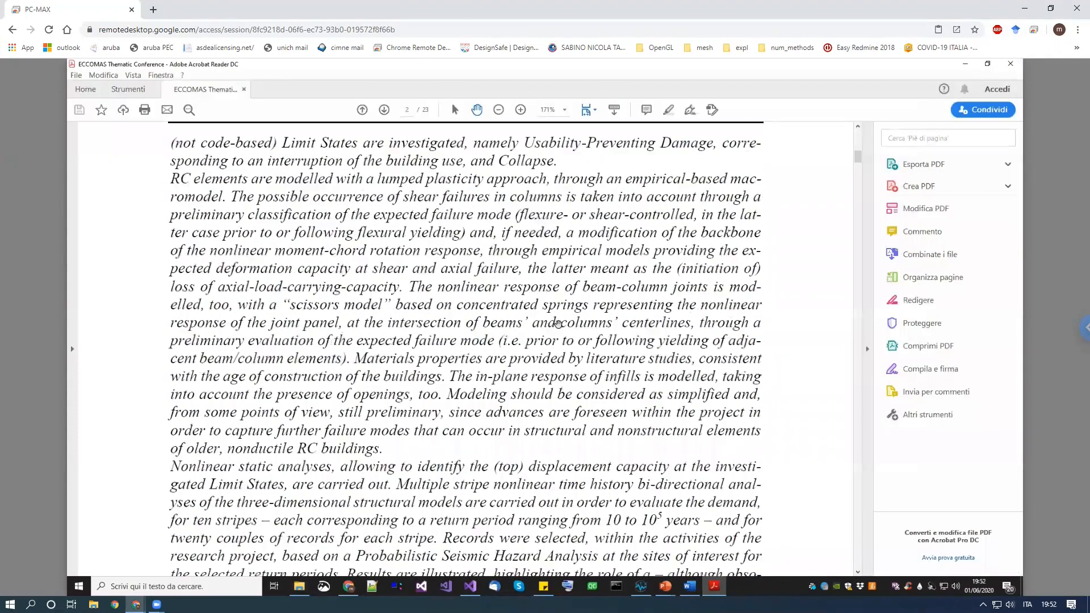
scroll(549, 325, "down", 5)
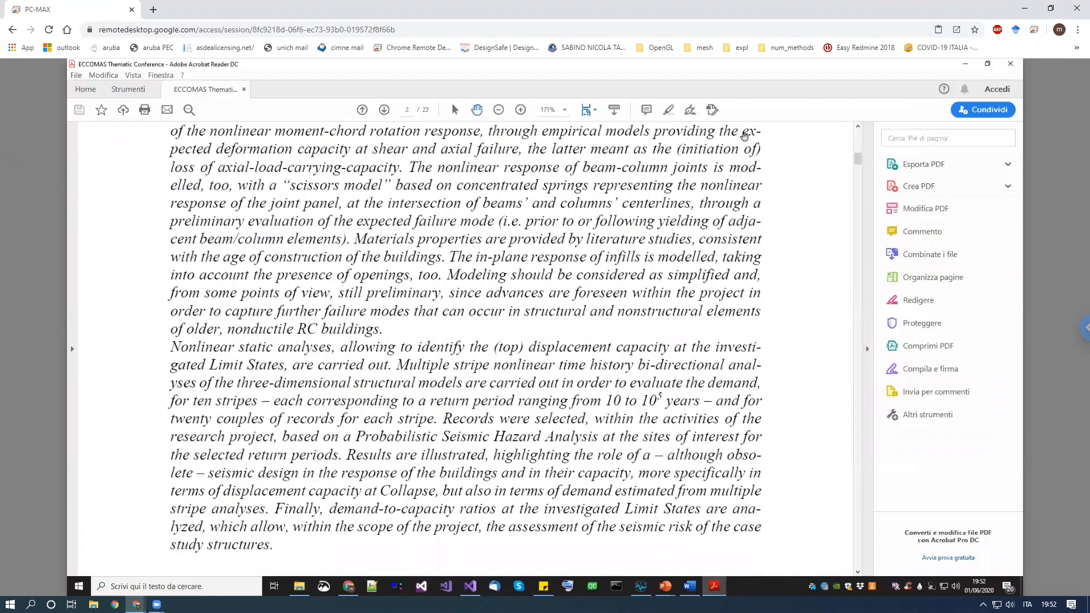
left_click(1011, 64)
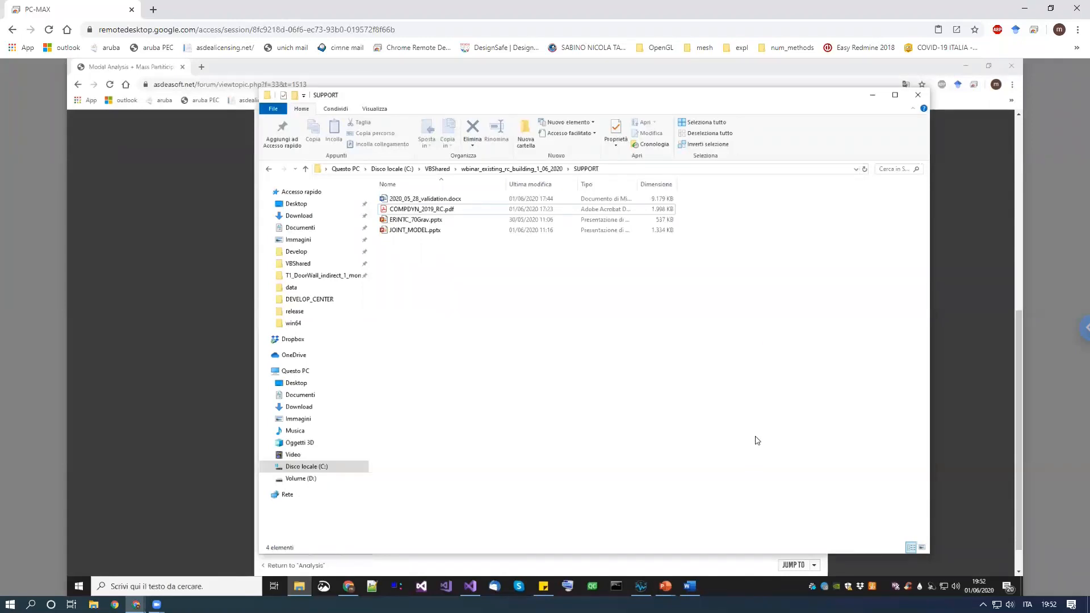
Switch back to Chrome, search Google for asdeasoft and open the Asdea Software Technology website
left_click(189, 178)
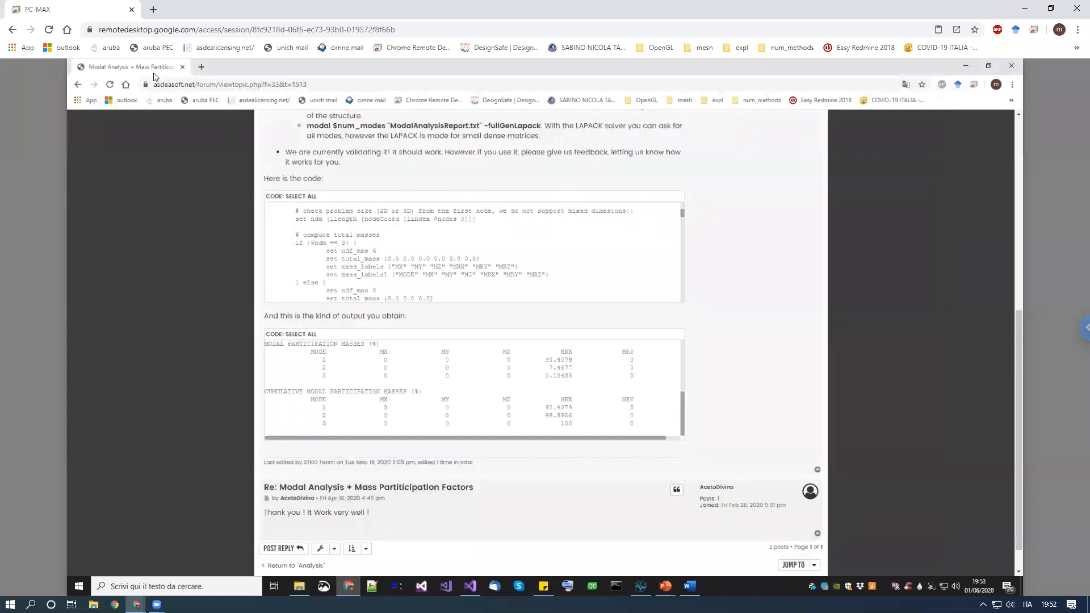
left_click(126, 85)
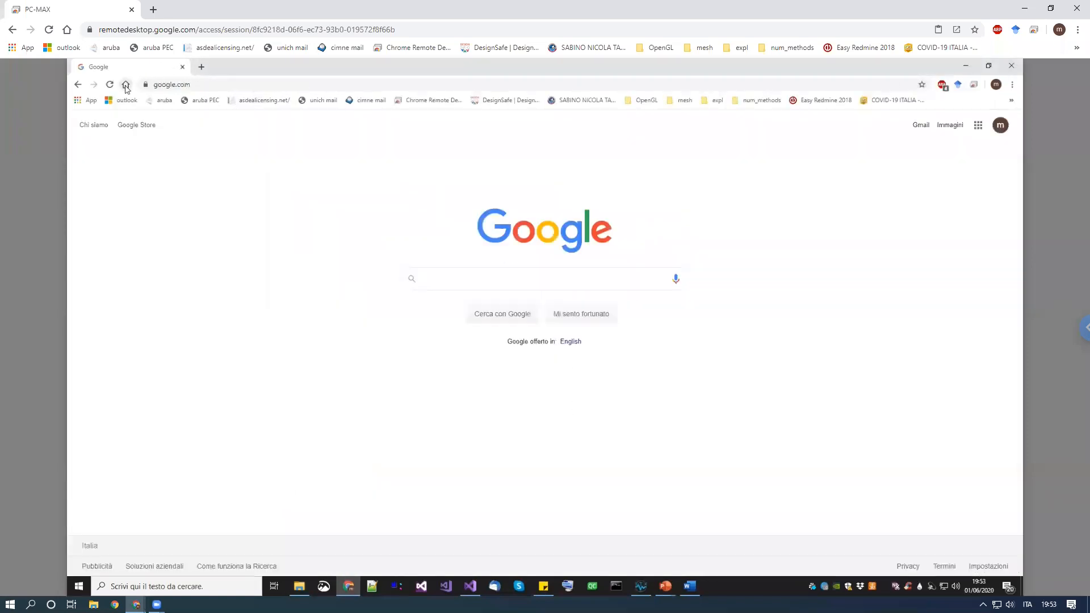
type("asde")
key("Down")
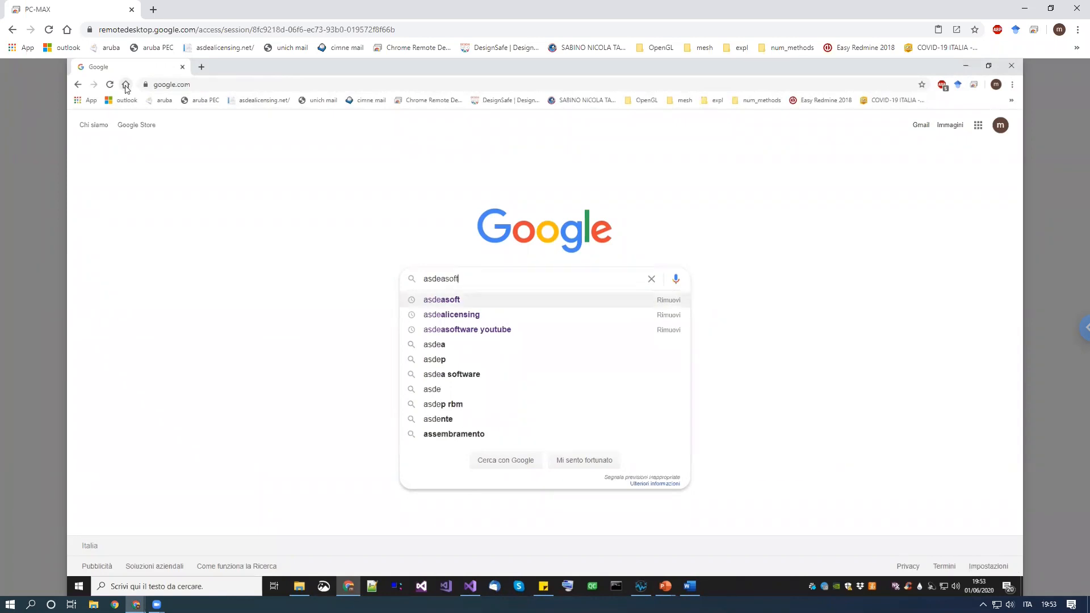
key("Return")
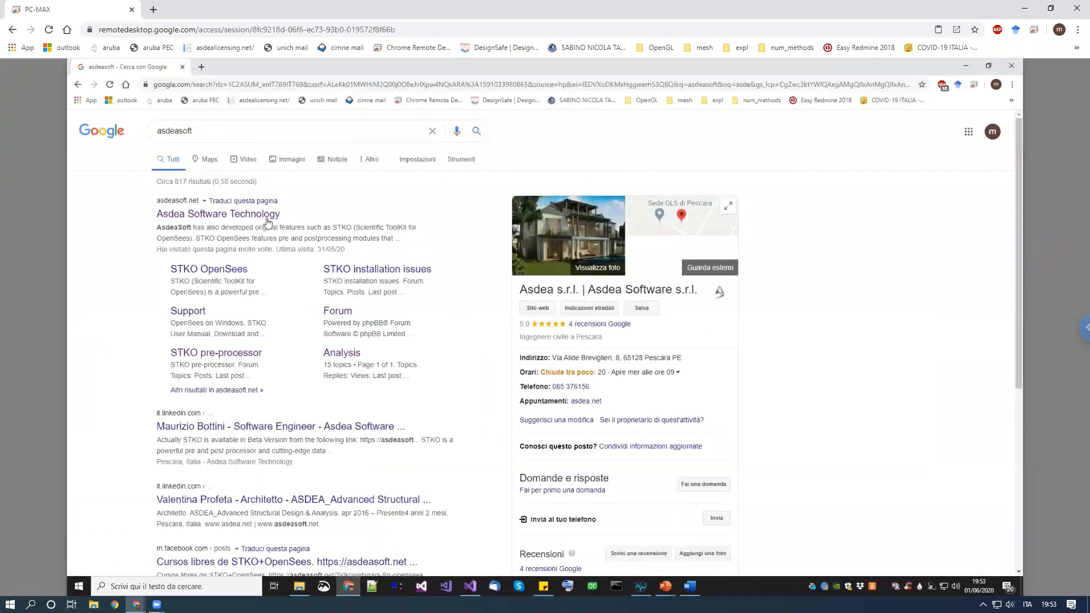
left_click(267, 217)
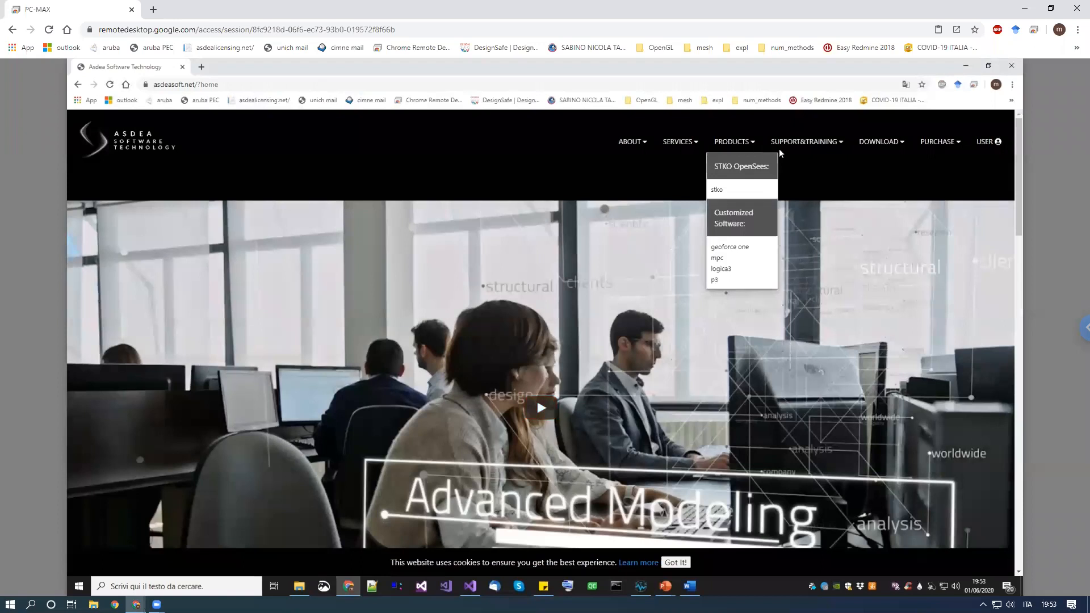
Open the STKO OpenSees Training page and go to its online webinars page
mouse_move(806, 153)
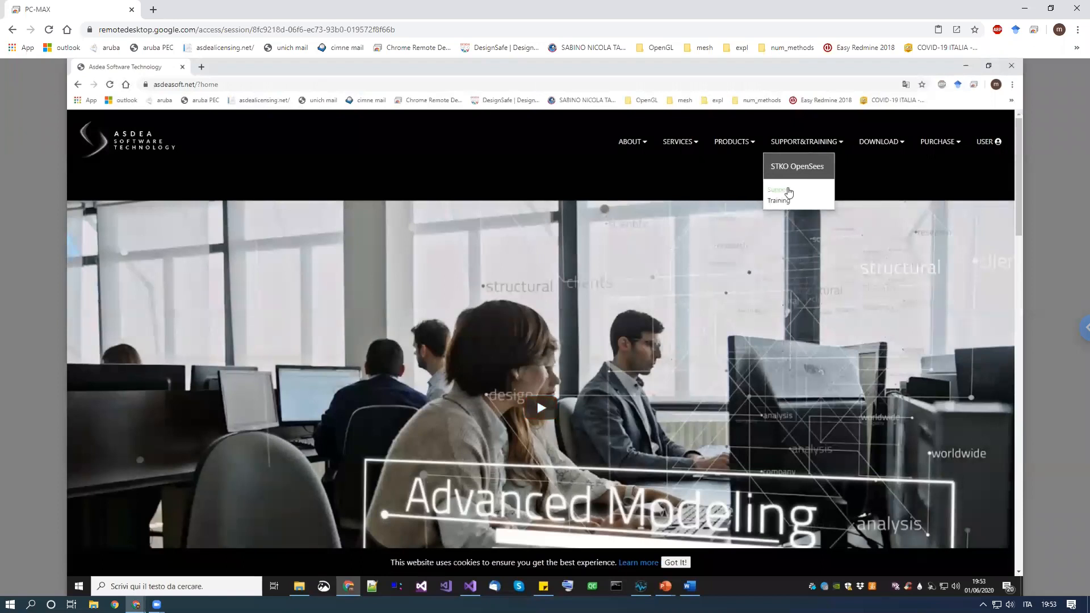
left_click(781, 201)
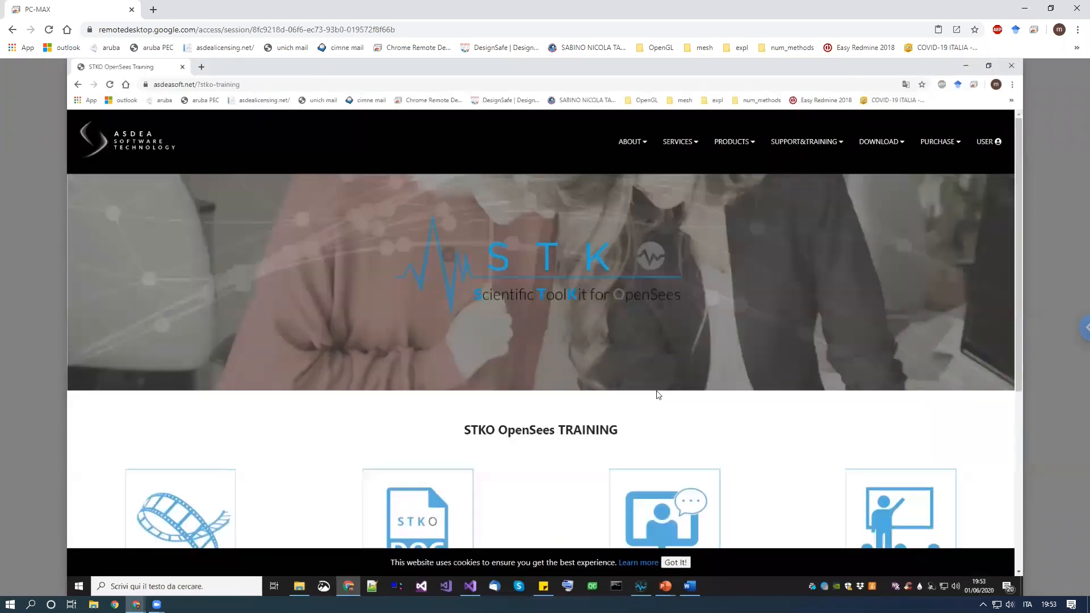
scroll(657, 420, "down", 2)
left_click(657, 427)
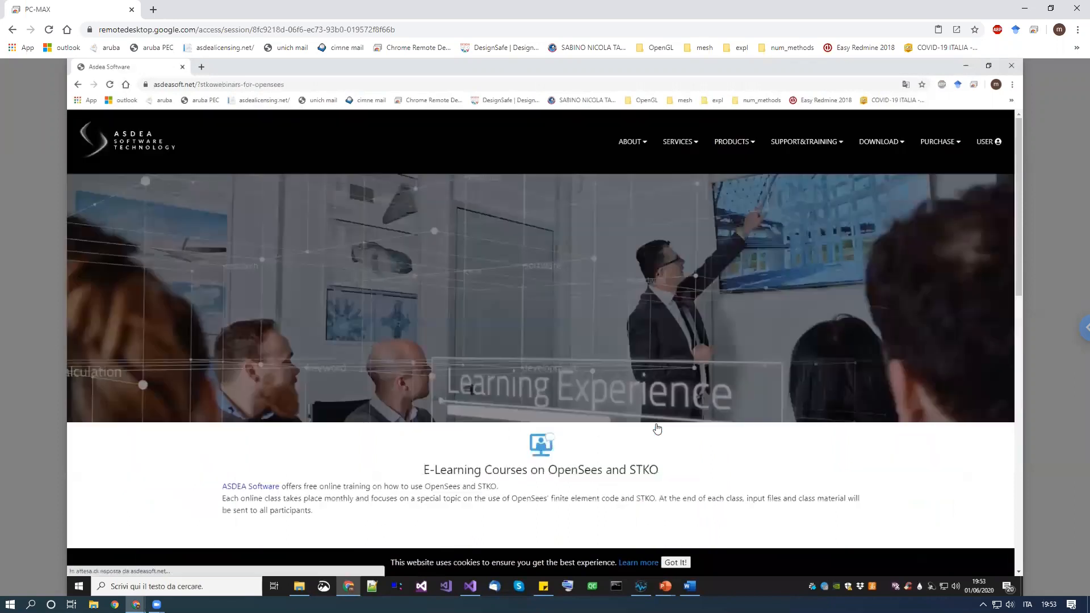
Review the upcoming and latest STKO OpenSees E-Learning tables, highlighting the title of the course on out-of-plane failure of masonry structures
scroll(656, 427, "down", 3)
scroll(656, 428, "down", 4)
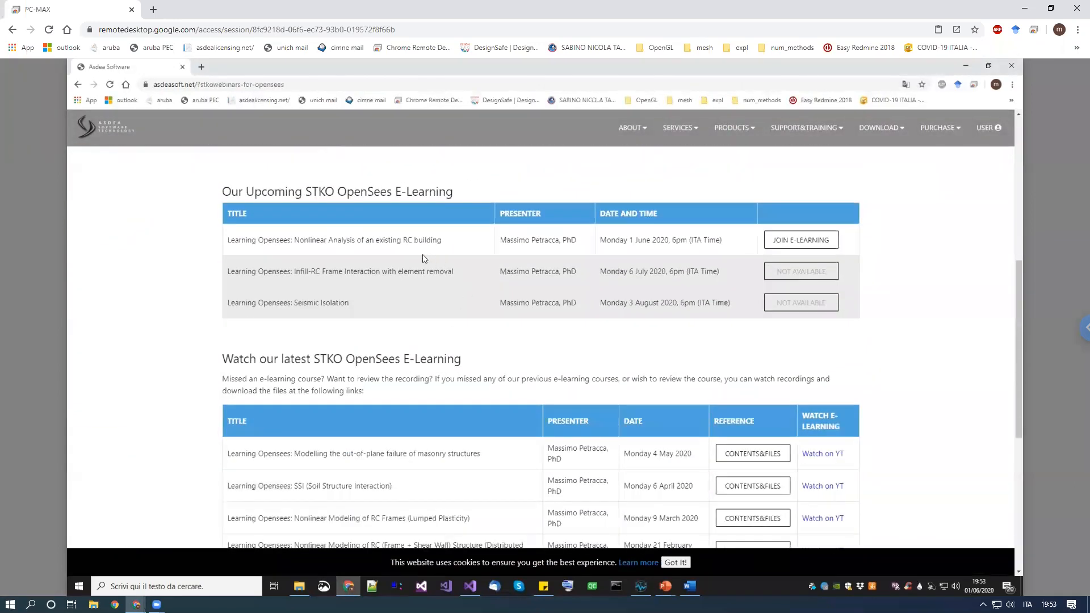
left_click_drag(252, 239, 422, 238)
scroll(448, 248, "down", 3)
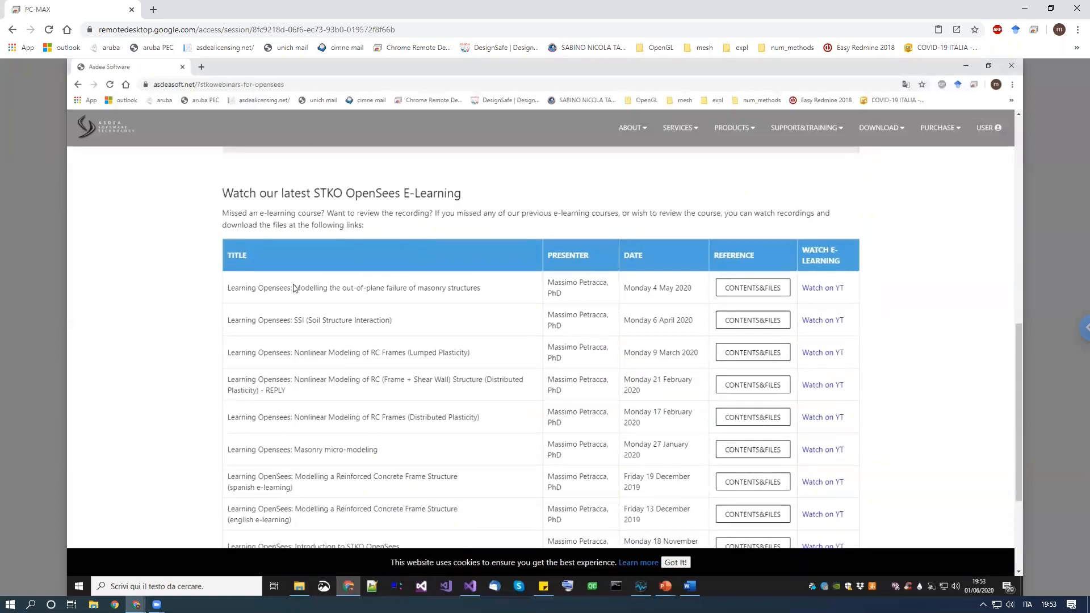
left_click_drag(228, 290, 466, 289)
scroll(437, 306, "up", 1)
scroll(437, 305, "up", 2)
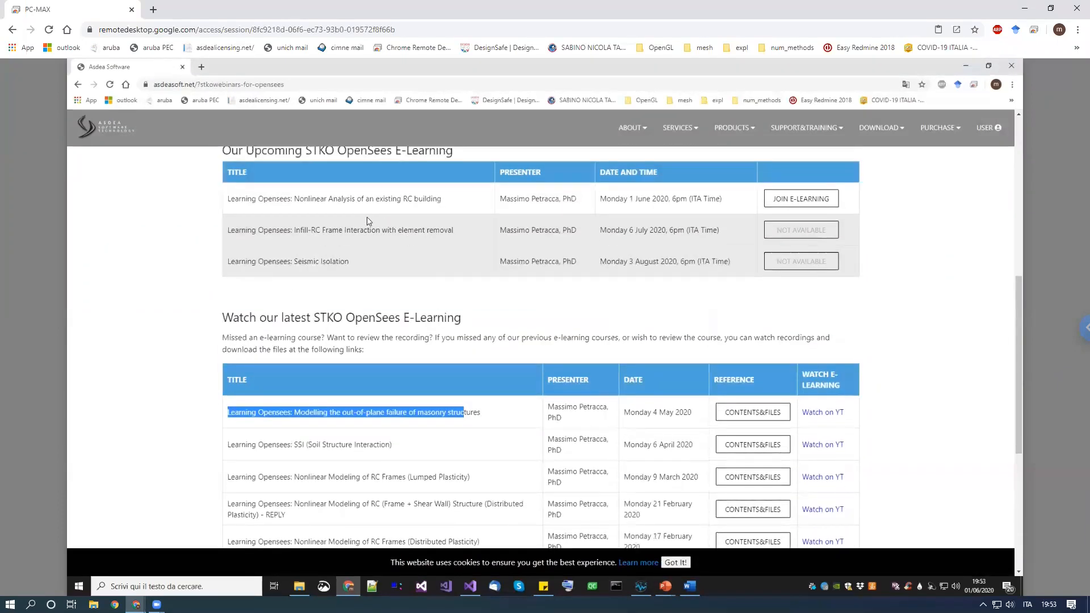
Highlight parts of the course titles on nonlinear analysis of an existing RC building and on masonry structures in the E-Learning tables
left_click_drag(273, 200, 375, 200)
scroll(410, 299, "down", 2)
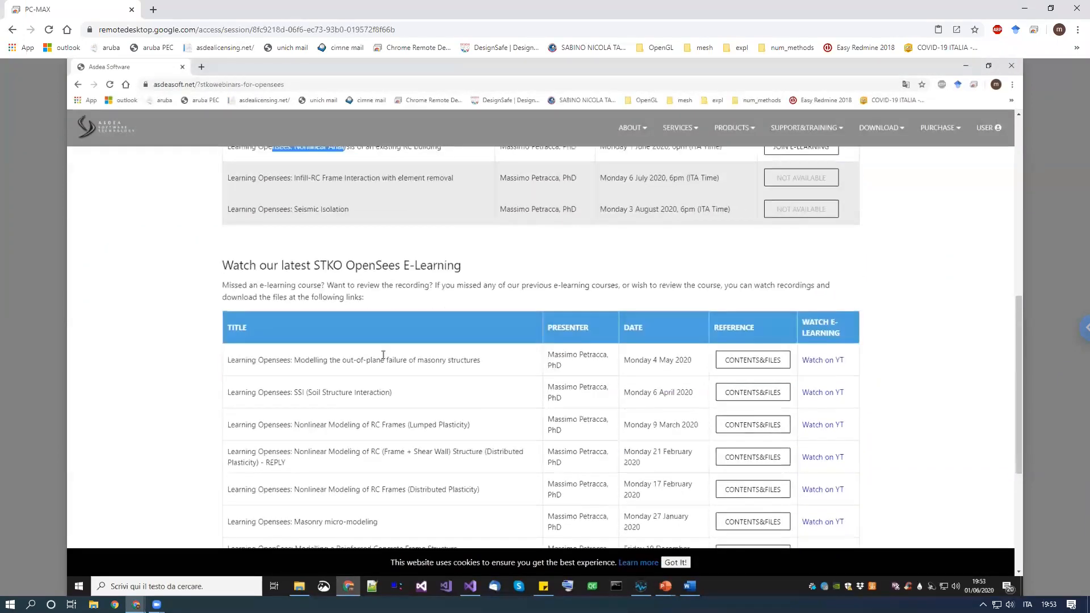
left_click_drag(416, 288, 466, 289)
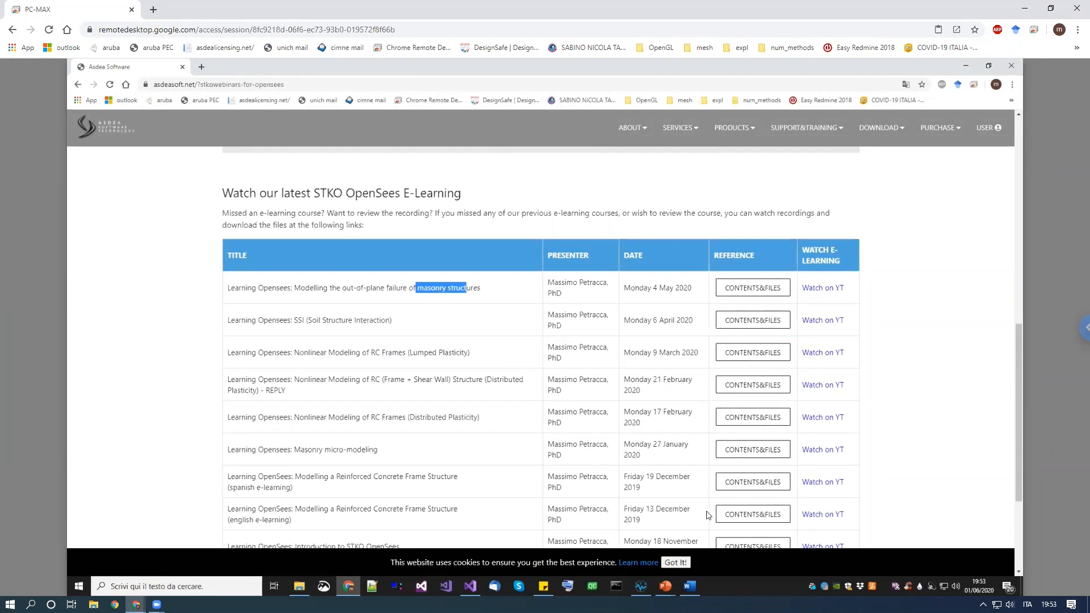
Switch to STKO, close the joint material editor, and review the Pinching4 parameters of the joint uniaxial M-R property without changing them
left_click(650, 588)
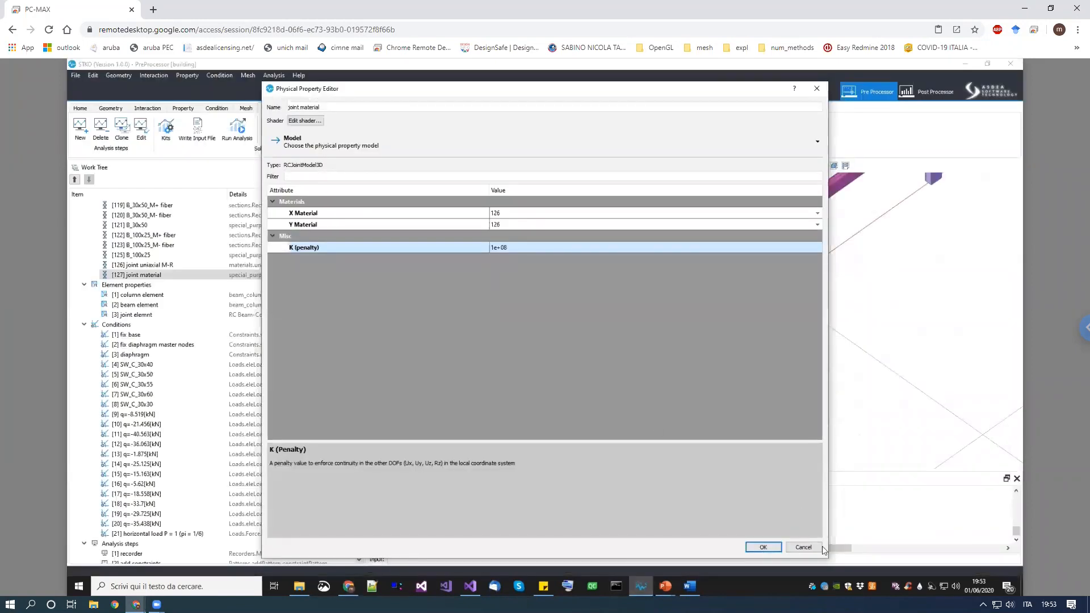
left_click(803, 547)
left_click(144, 266)
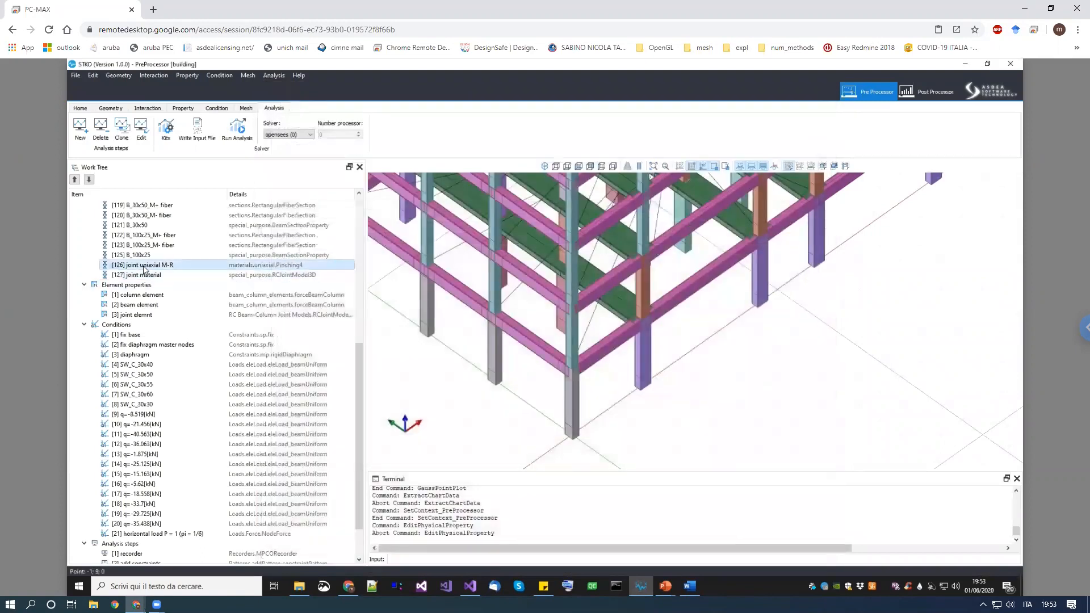
right_click(144, 266)
left_click(163, 298)
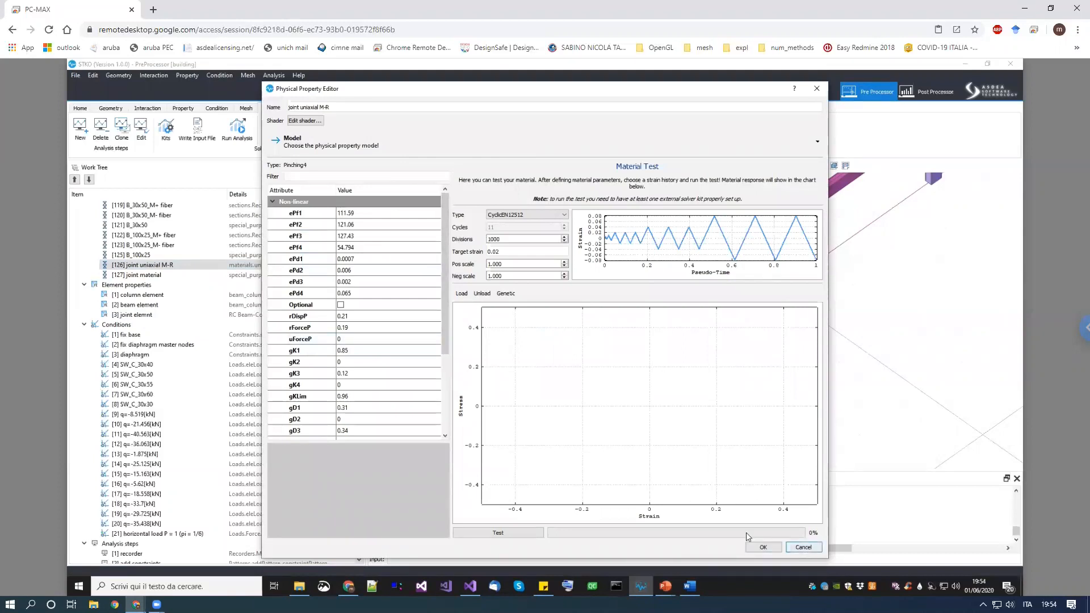
left_click(802, 547)
Inspect the hinge integration settings of the B_100x25 beam section property and close its editor without changes
scroll(159, 369, "up", 4)
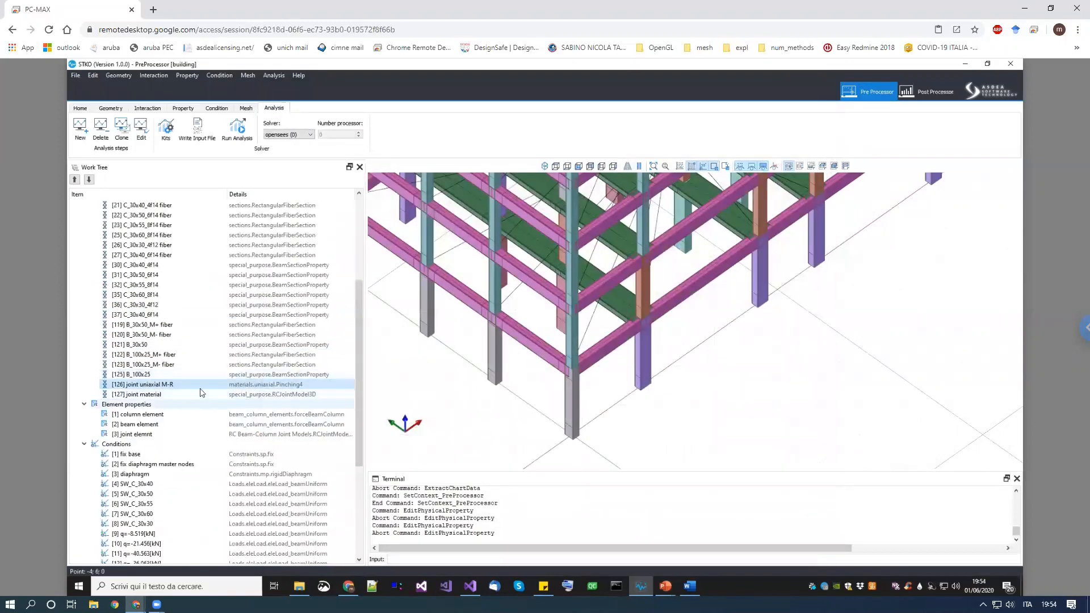
left_click(181, 375)
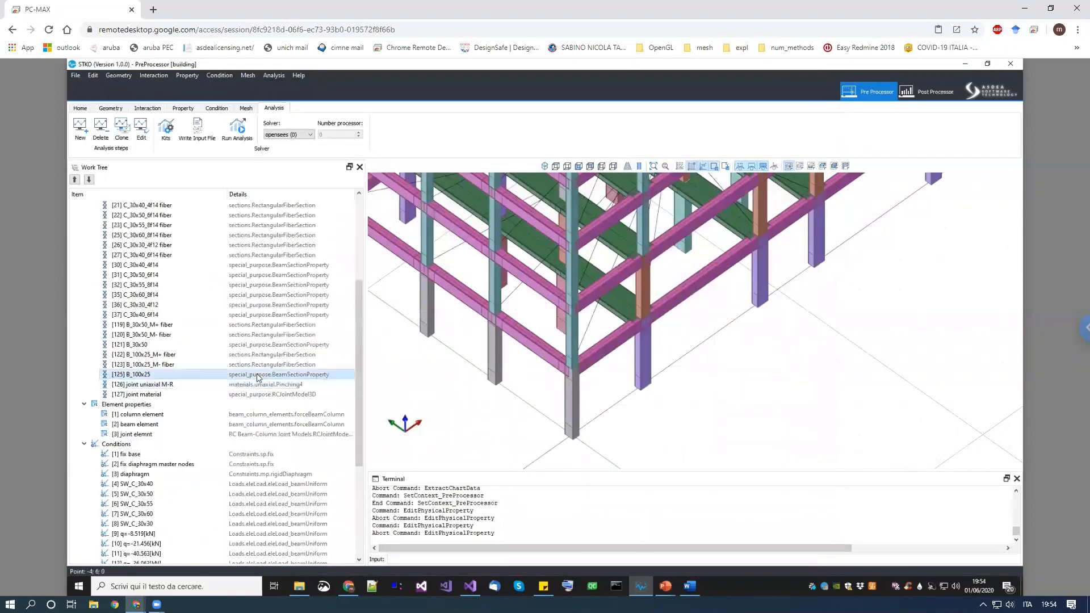
right_click(186, 377)
left_click(216, 407)
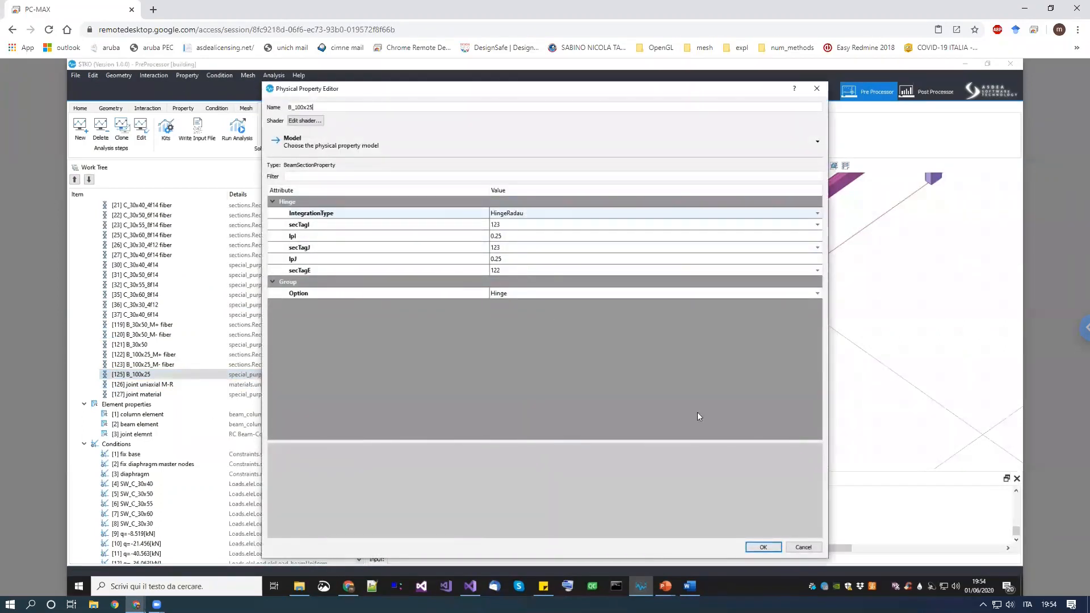
left_click(803, 547)
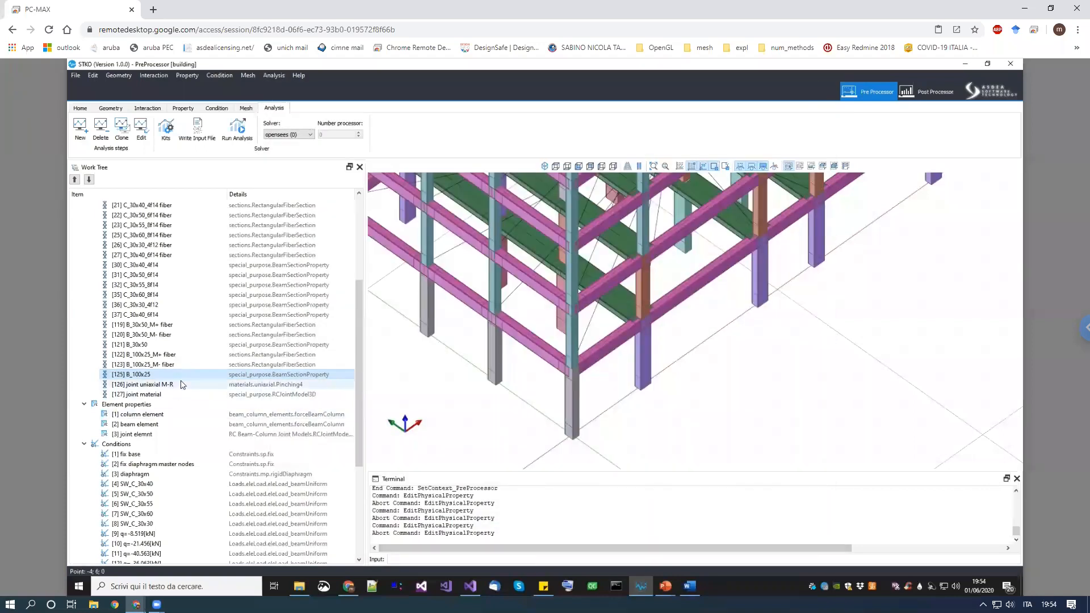
Try out a new HingedBeamPP physical property with [121] B_30x50 as its beam property, and discard it
scroll(182, 385, "up", 4)
double_click(126, 275)
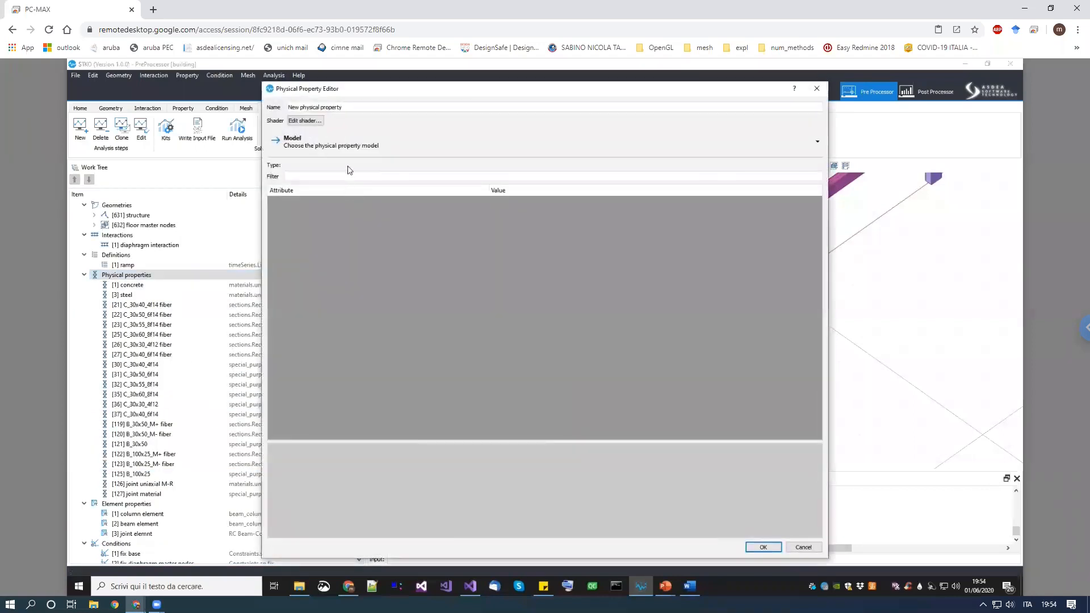
left_click(346, 146)
mouse_move(332, 172)
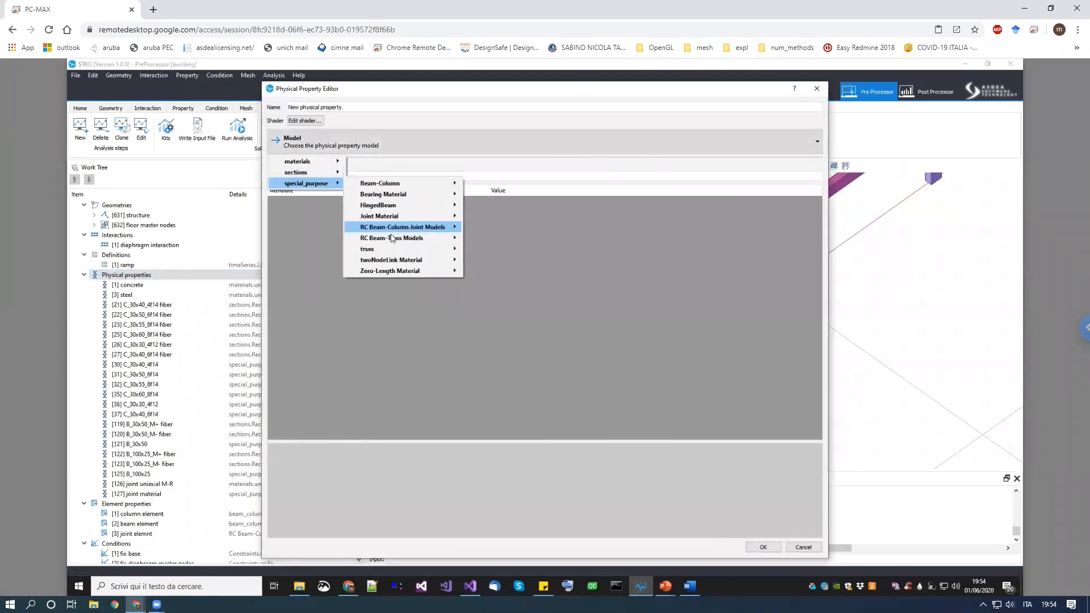
mouse_move(401, 257)
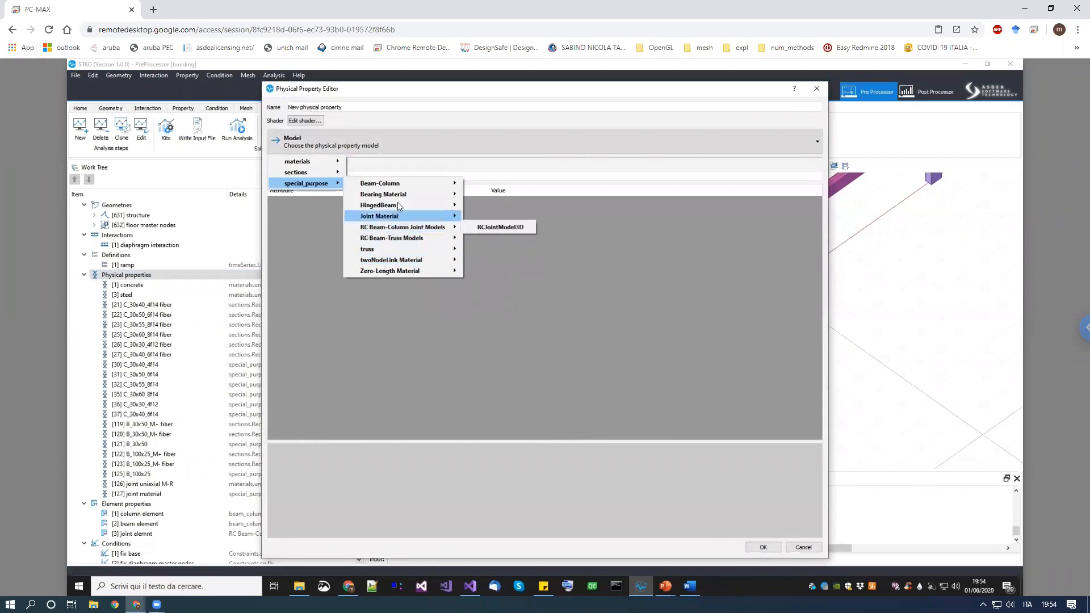
mouse_move(401, 206)
left_click(486, 206)
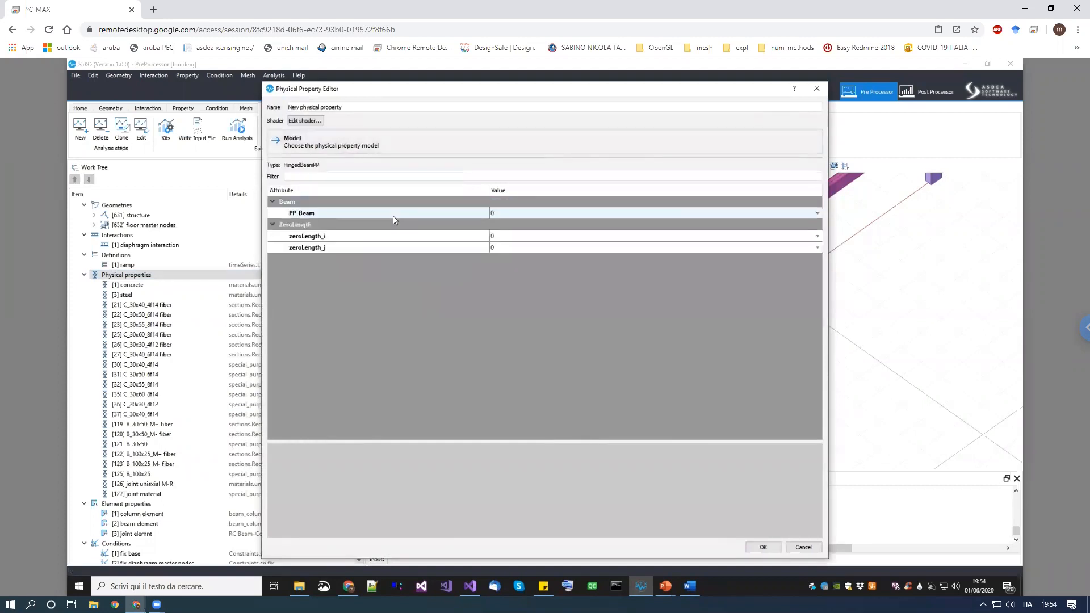
left_click(516, 214)
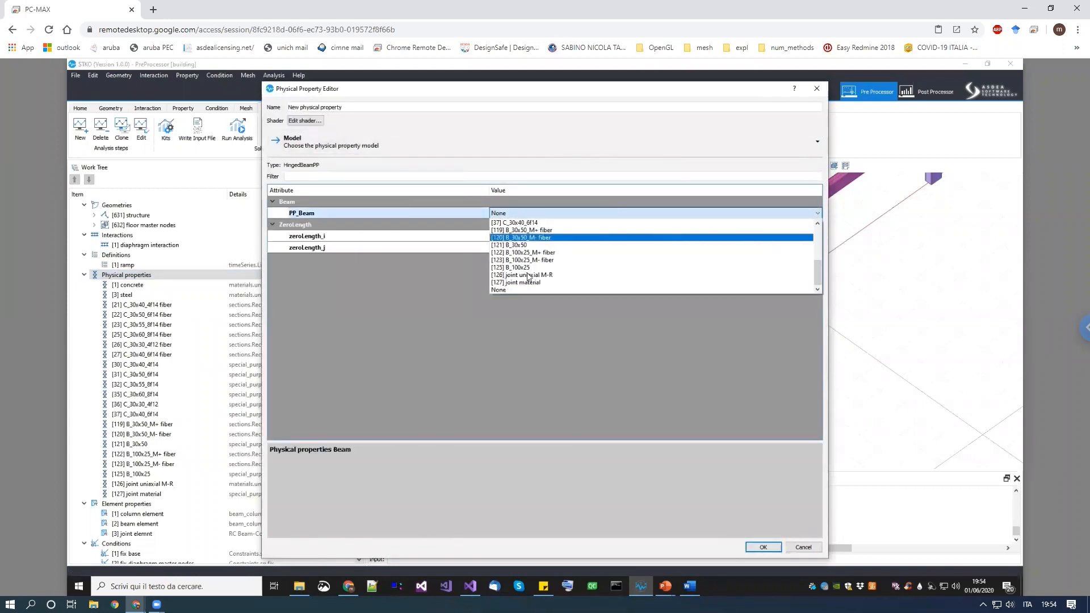
left_click(513, 244)
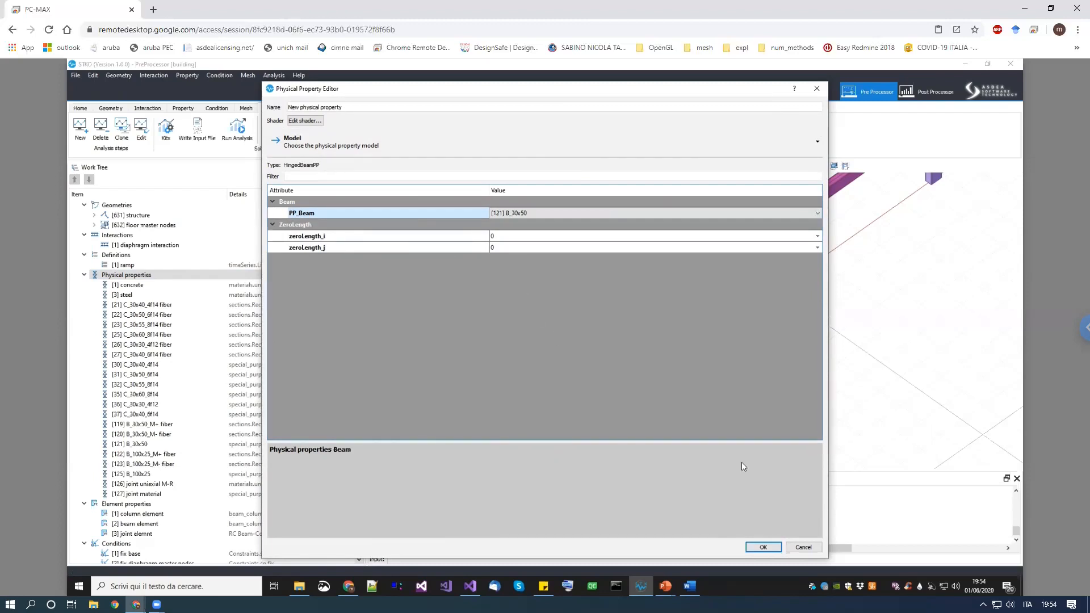
left_click(803, 547)
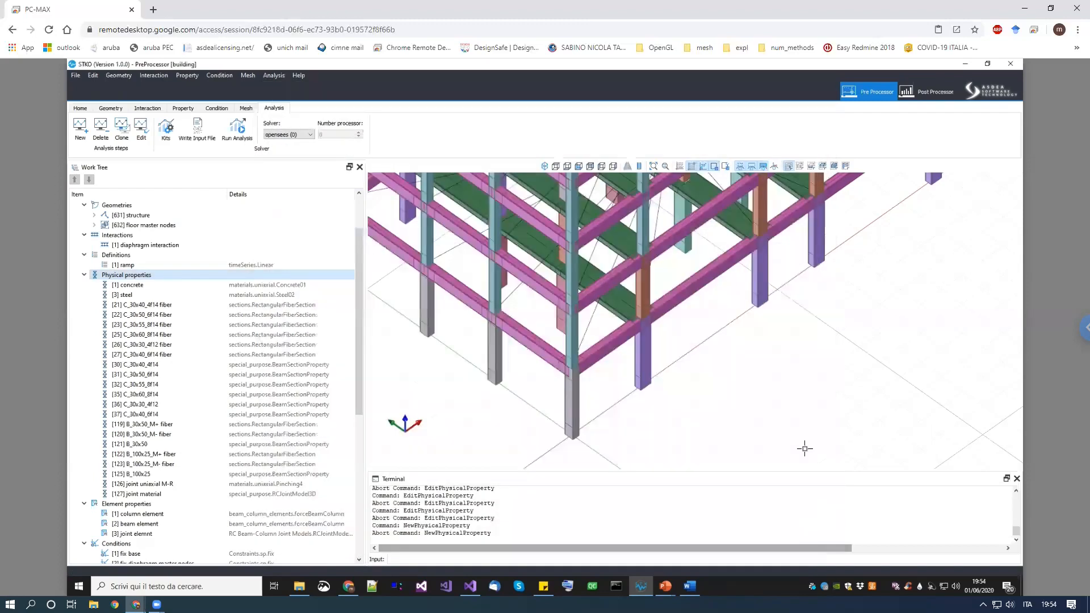
Examine the beam-column joints between the building's columns and beams up close from several spots on the facade
middle_click_drag(797, 431, 793, 430)
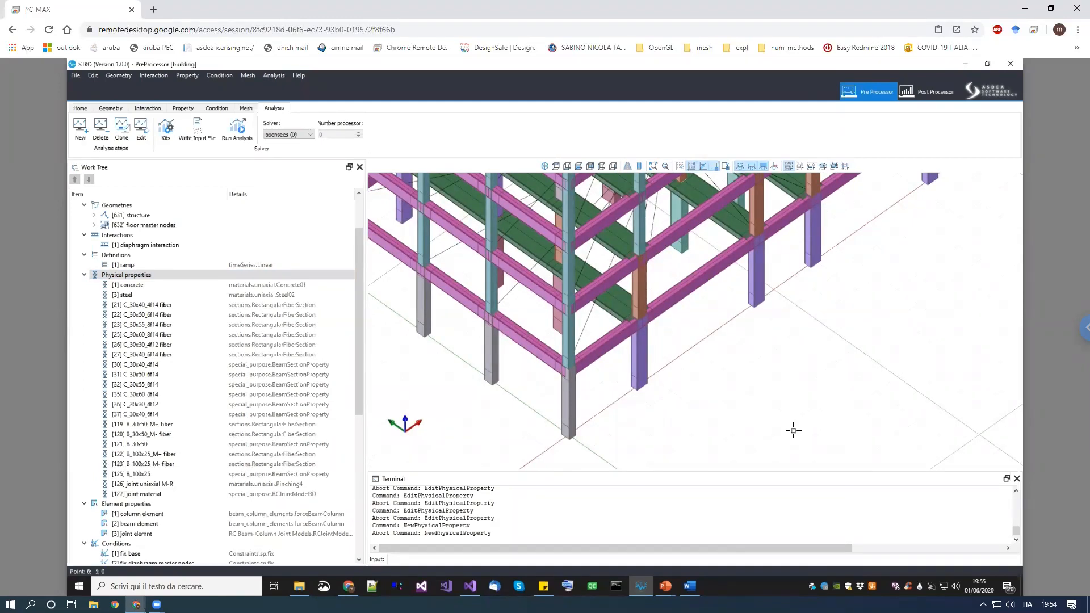
middle_click_drag(681, 344, 676, 389)
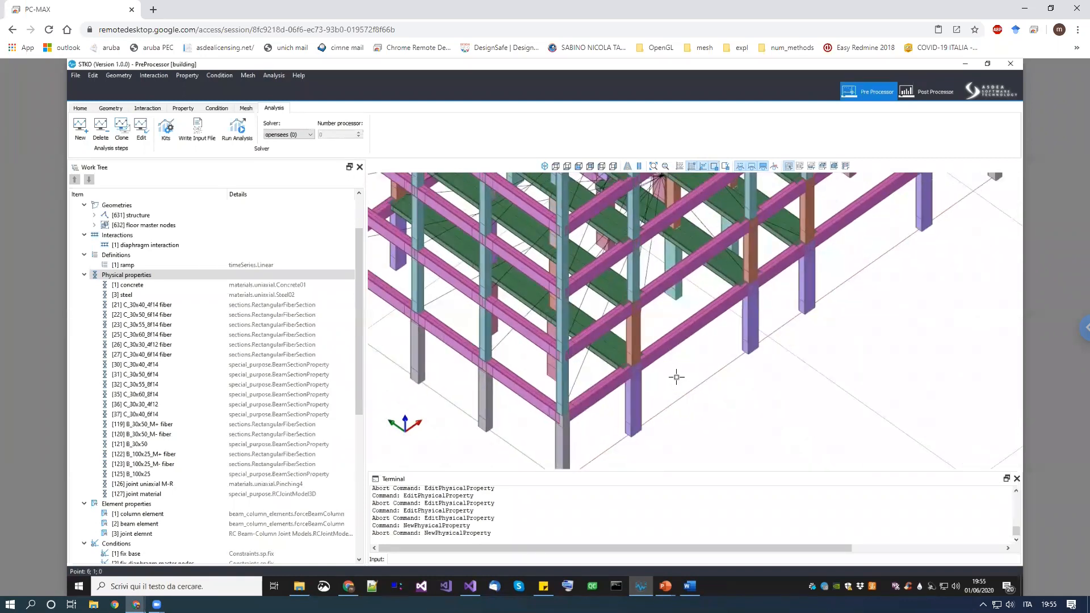
scroll(676, 377, "up", 5)
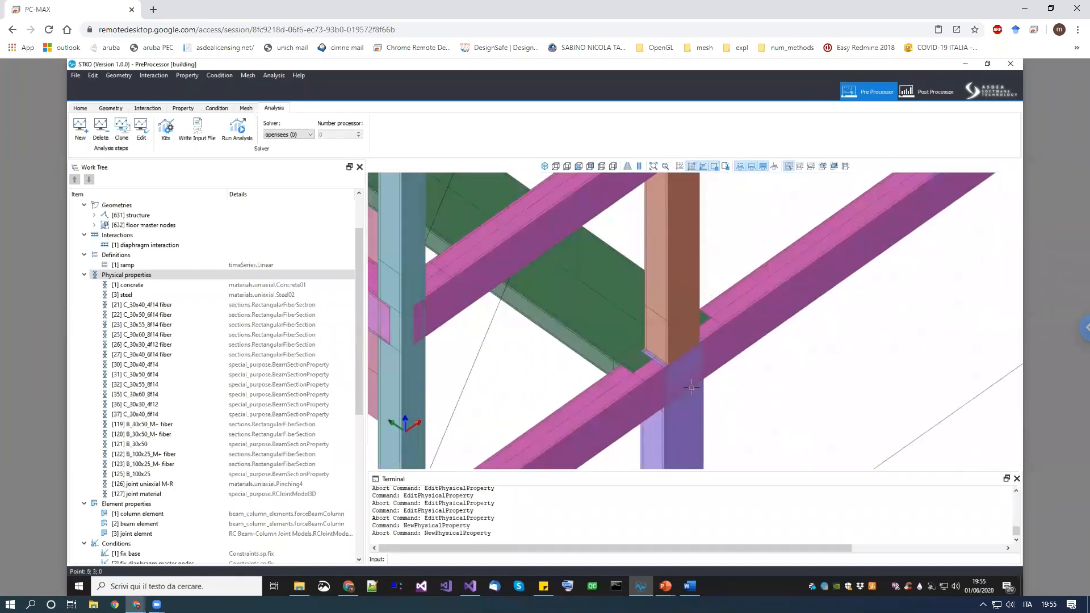
scroll(661, 395, "down", 4)
scroll(650, 283, "up", 5)
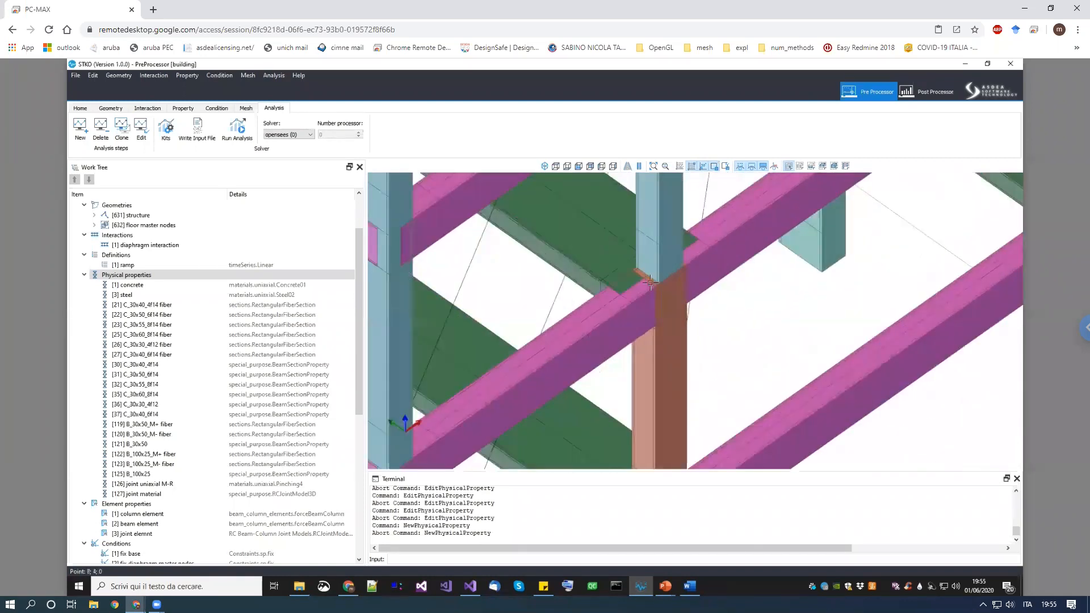
scroll(650, 284, "down", 4)
scroll(630, 281, "up", 4)
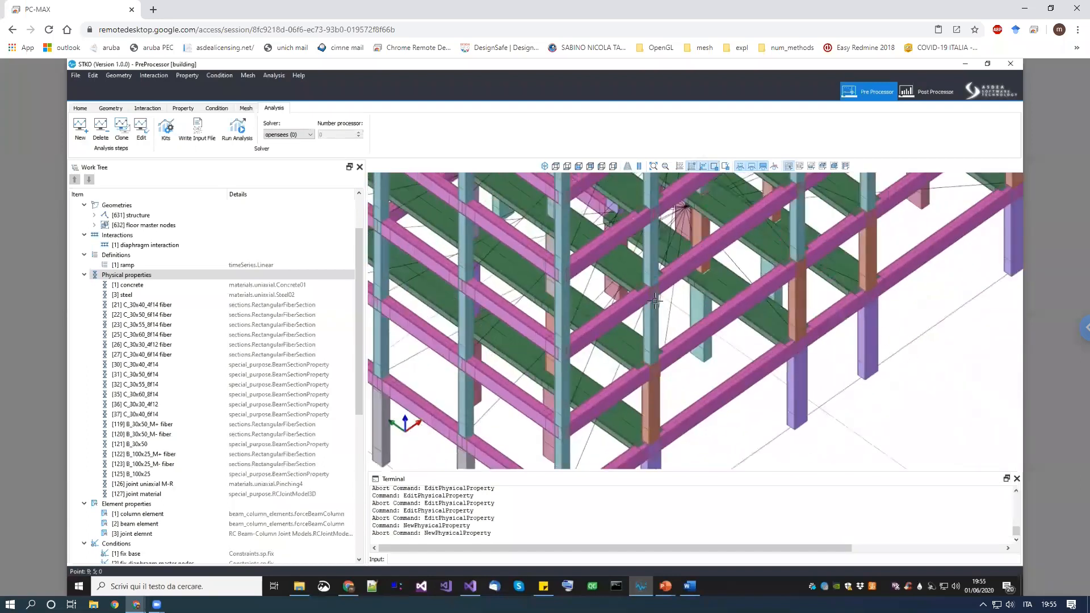
scroll(623, 278, "up", 2)
scroll(617, 274, "down", 5)
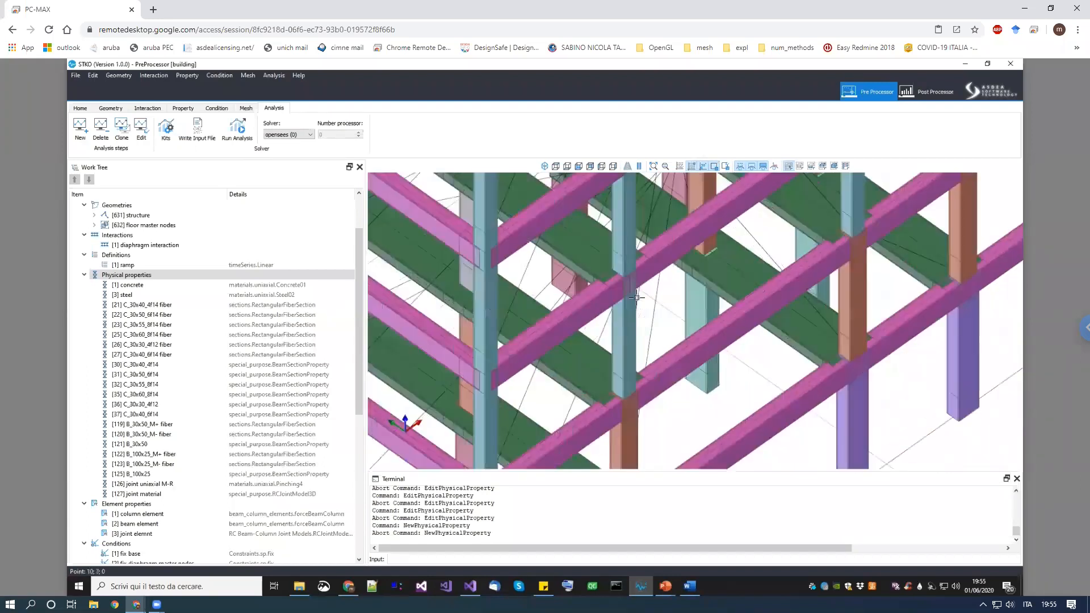
scroll(651, 301, "up", 5)
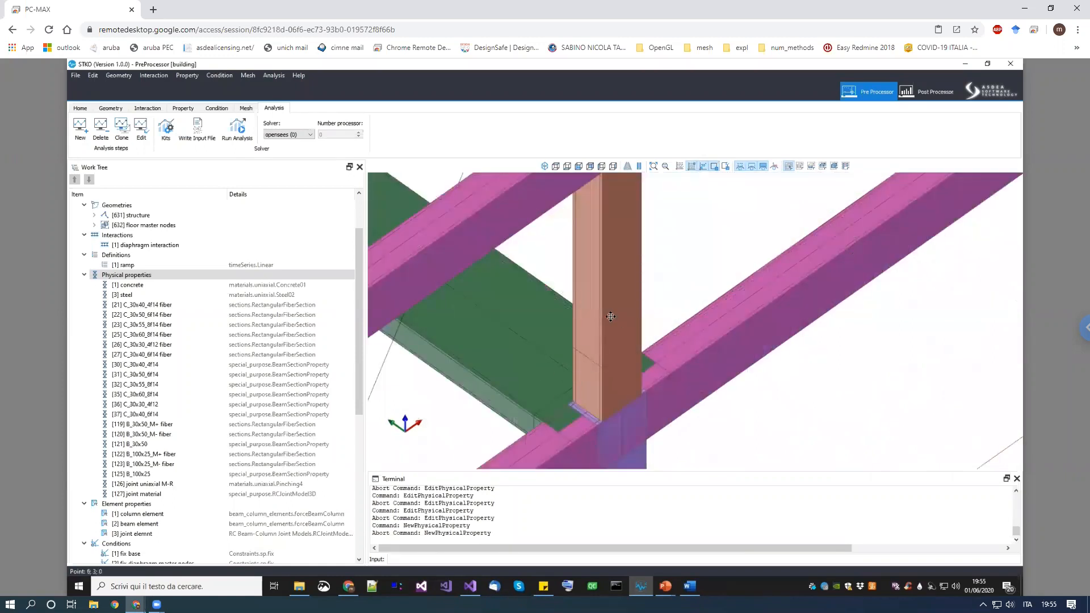
scroll(562, 369, "up", 2)
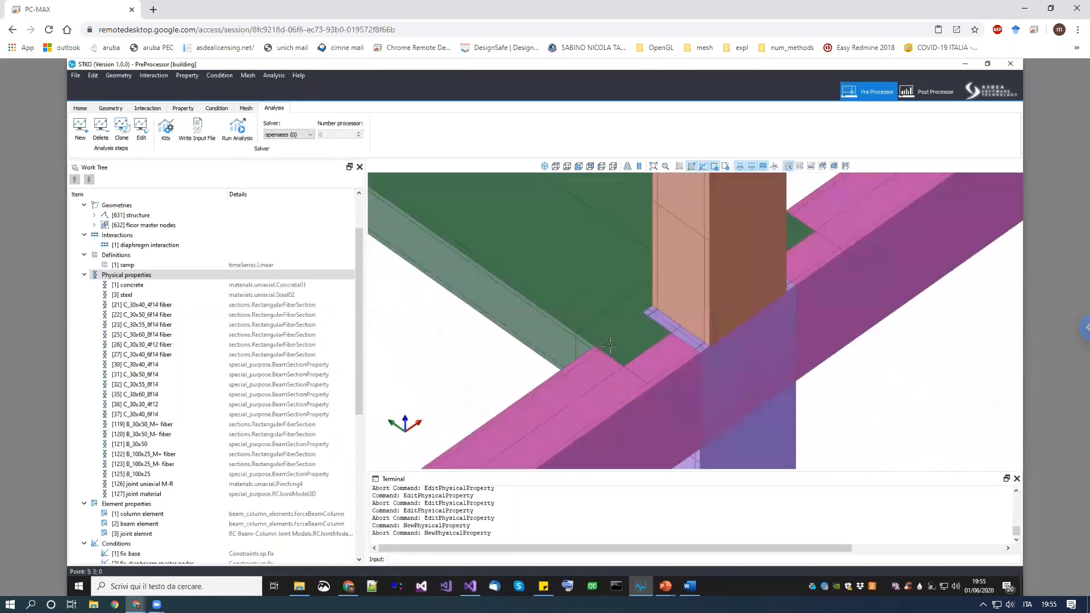
scroll(609, 345, "down", 5)
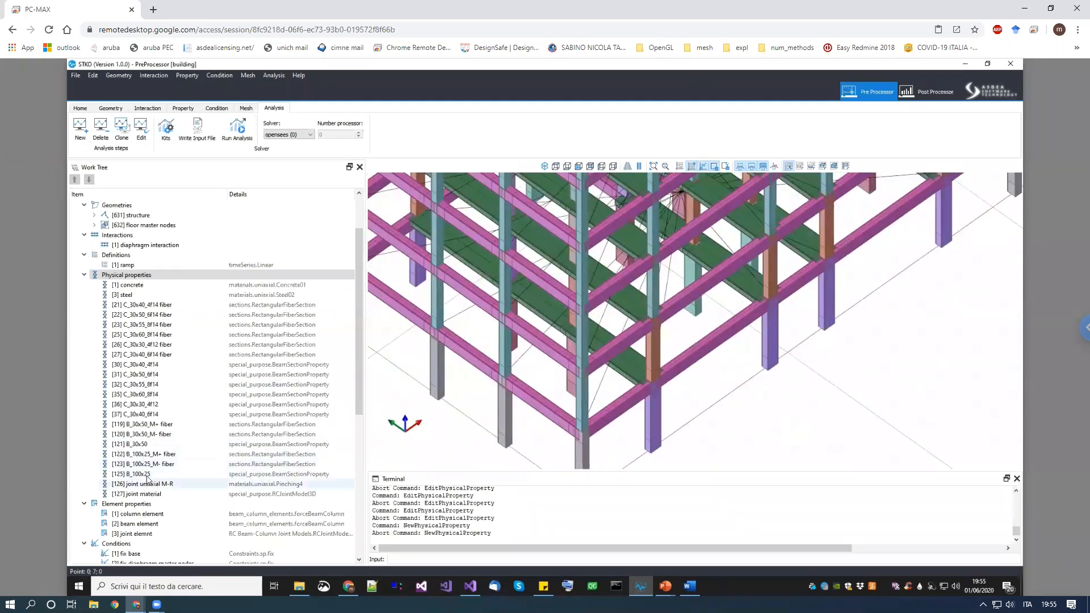
Reopen the B_100x25 beam section property to review its definition, and close the editor without changes
right_click(152, 466)
left_click(131, 474)
right_click(132, 474)
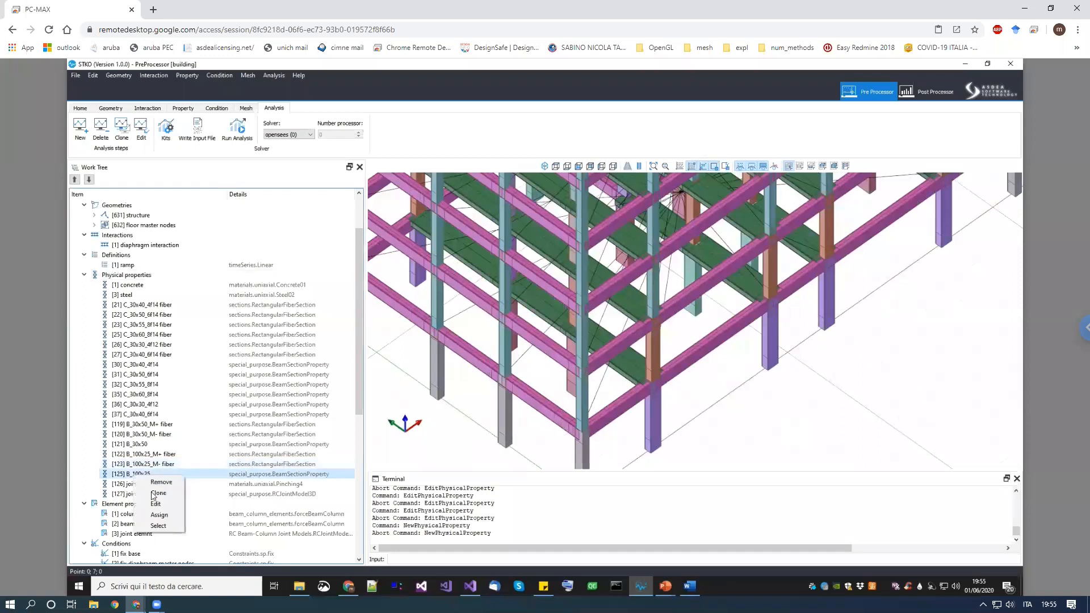
left_click(152, 502)
double_click(659, 90)
left_click_drag(593, 138, 399, 332)
right_click(188, 477)
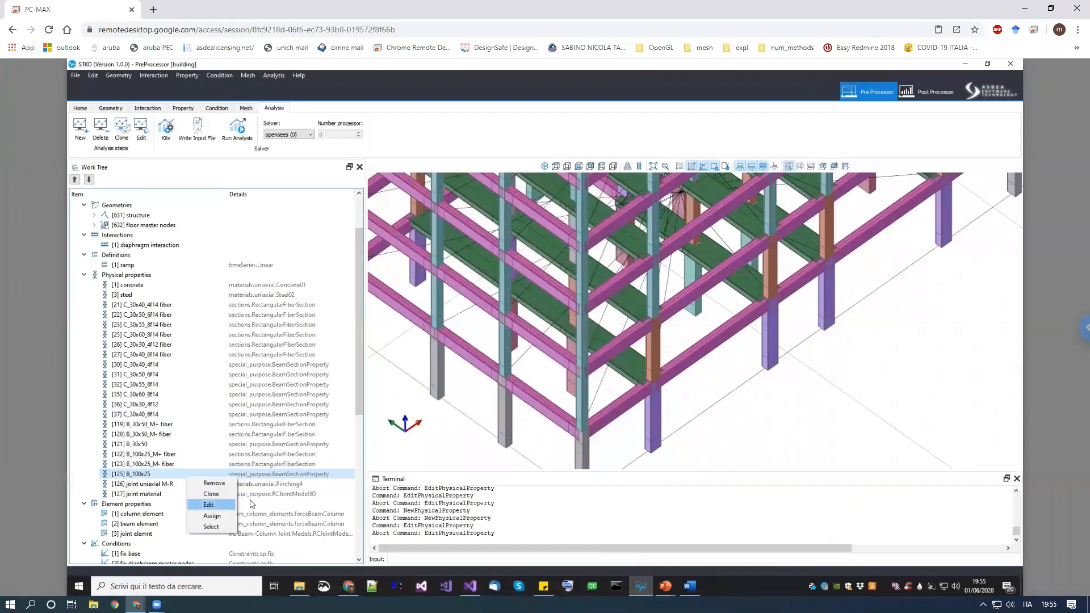
left_click(210, 504)
left_click(815, 90)
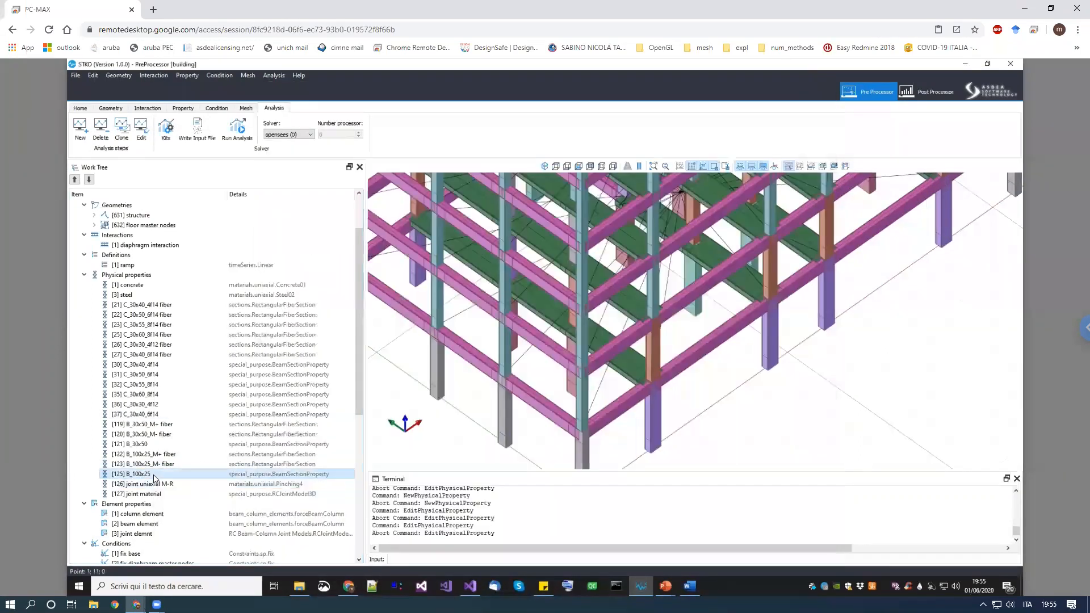
Select all elements that use the B_100x25 property to inspect them in the model, clear the selection, and show the whole building
right_click(154, 479)
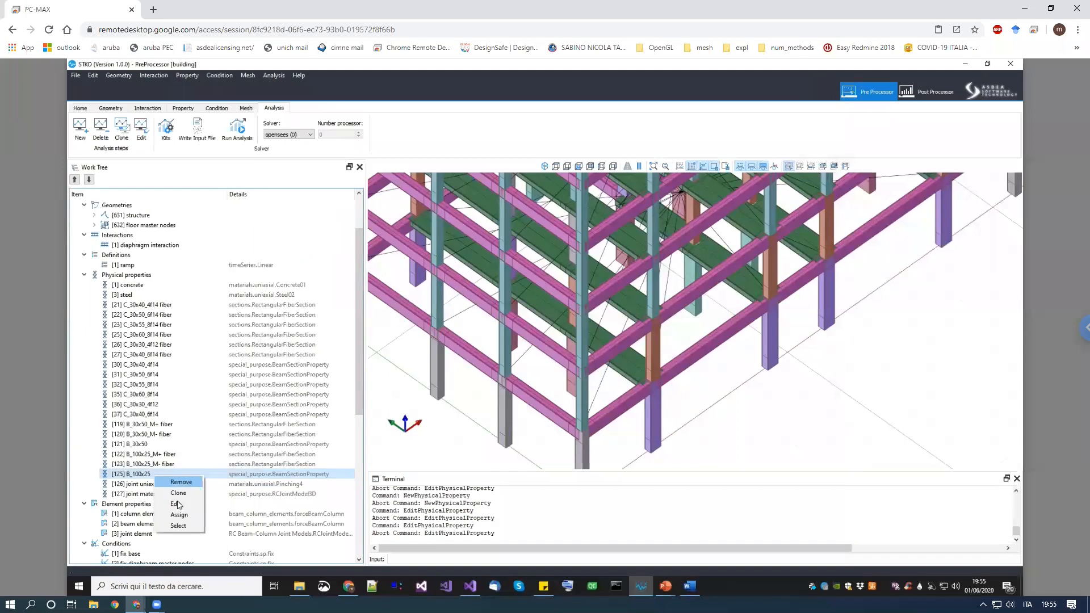
left_click(177, 524)
scroll(661, 405, "up", 6)
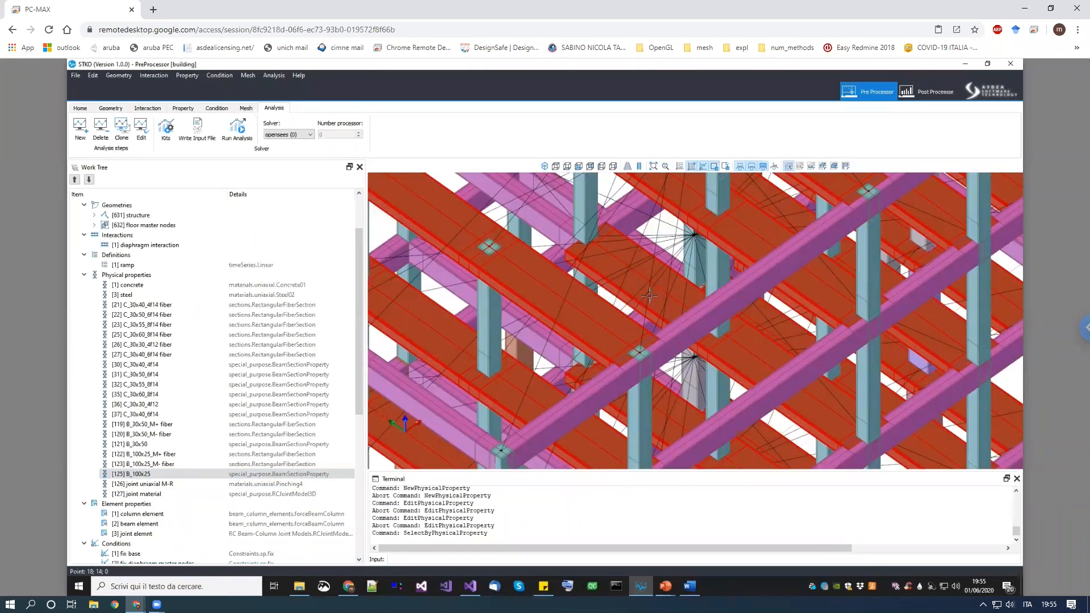
scroll(649, 295, "down", 5)
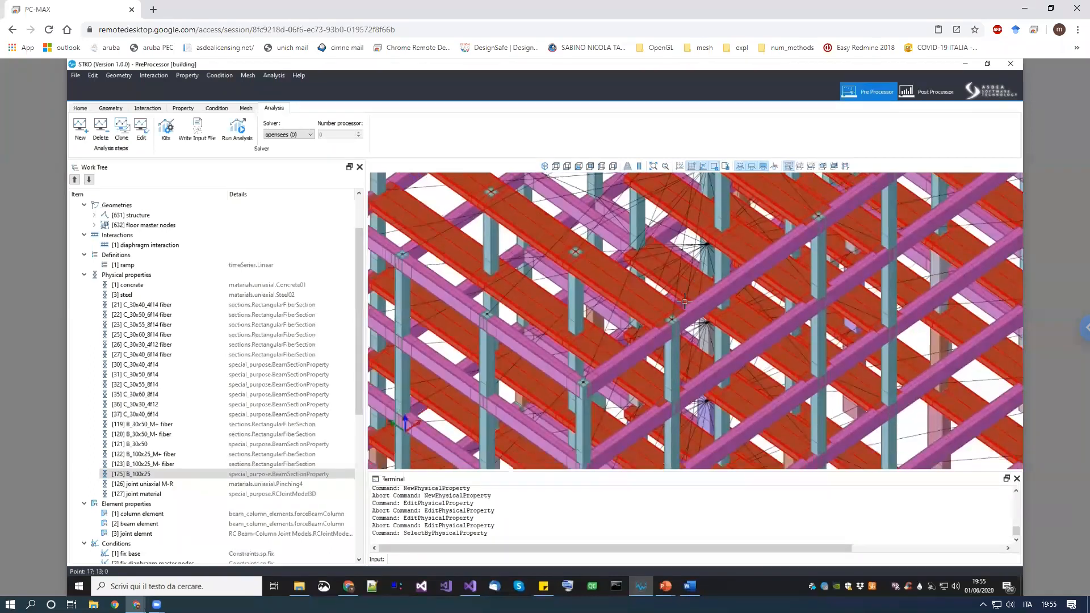
key("Escape")
middle_click_drag(709, 310, 719, 291)
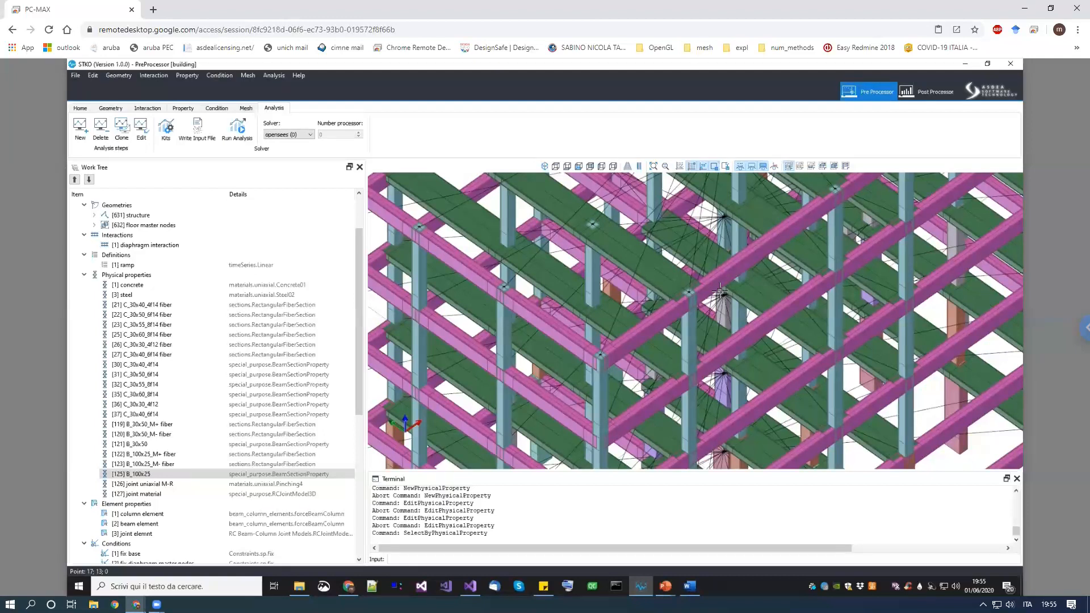
middle_click_drag(751, 383, 807, 376)
scroll(760, 348, "down", 5)
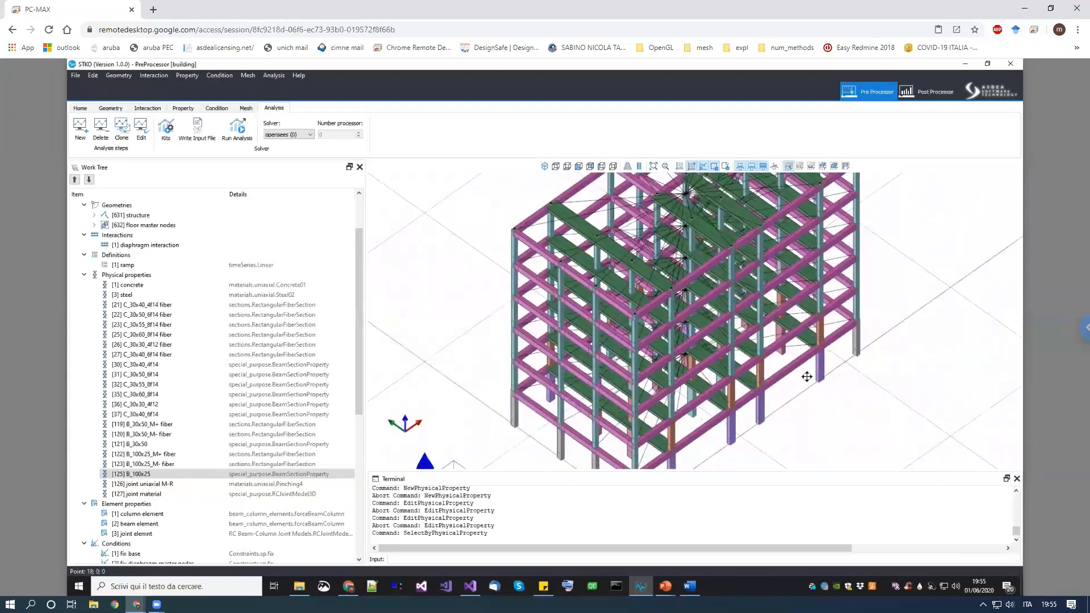
scroll(807, 376, "down", 4)
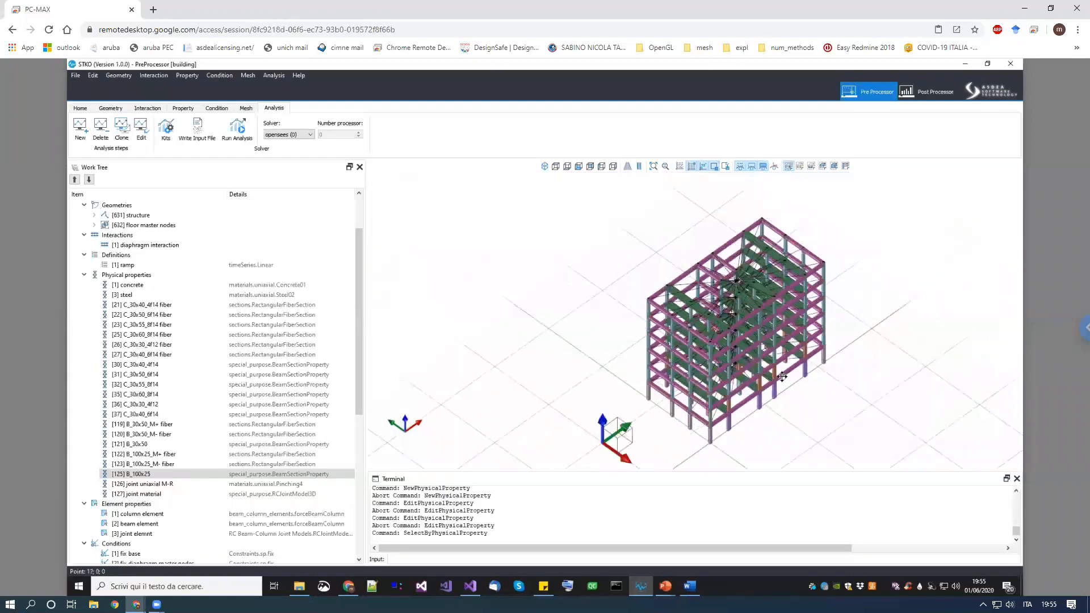